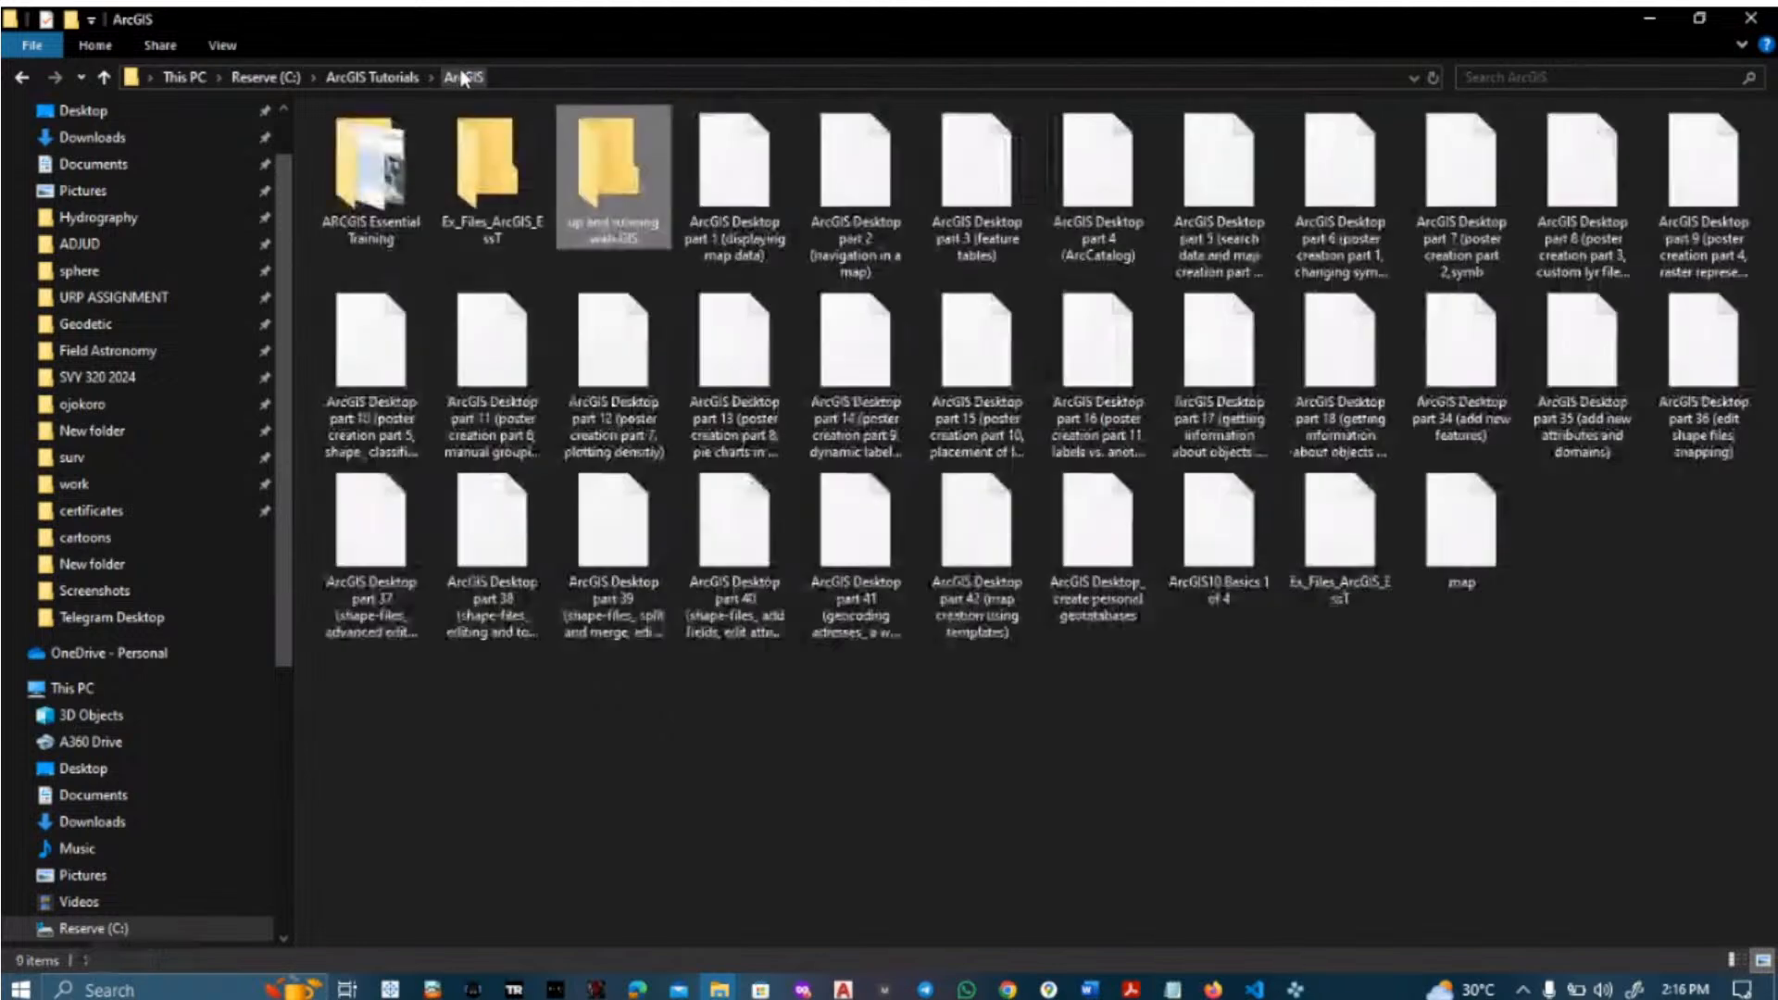
{"action": "double_click", "coordinate": [599, 202]}
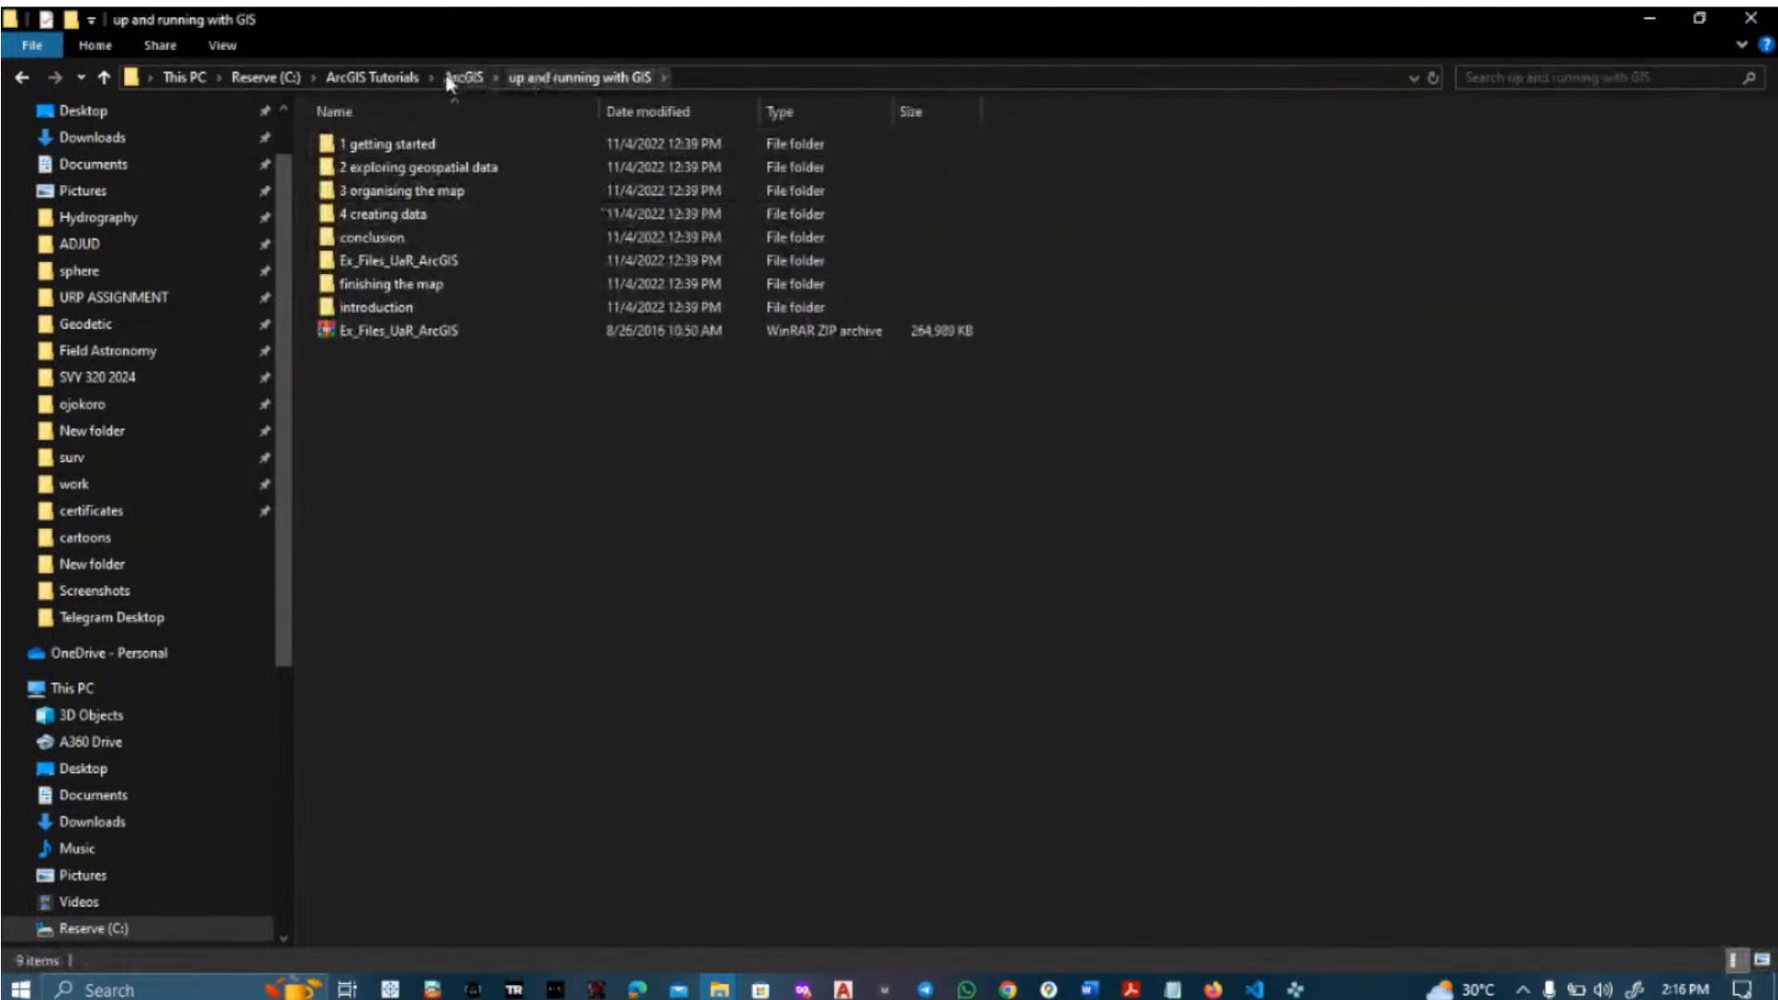
{"action": "left_click", "coordinate": [449, 80]}
{"action": "key", "text": "XF86AudioRaiseVolume"}
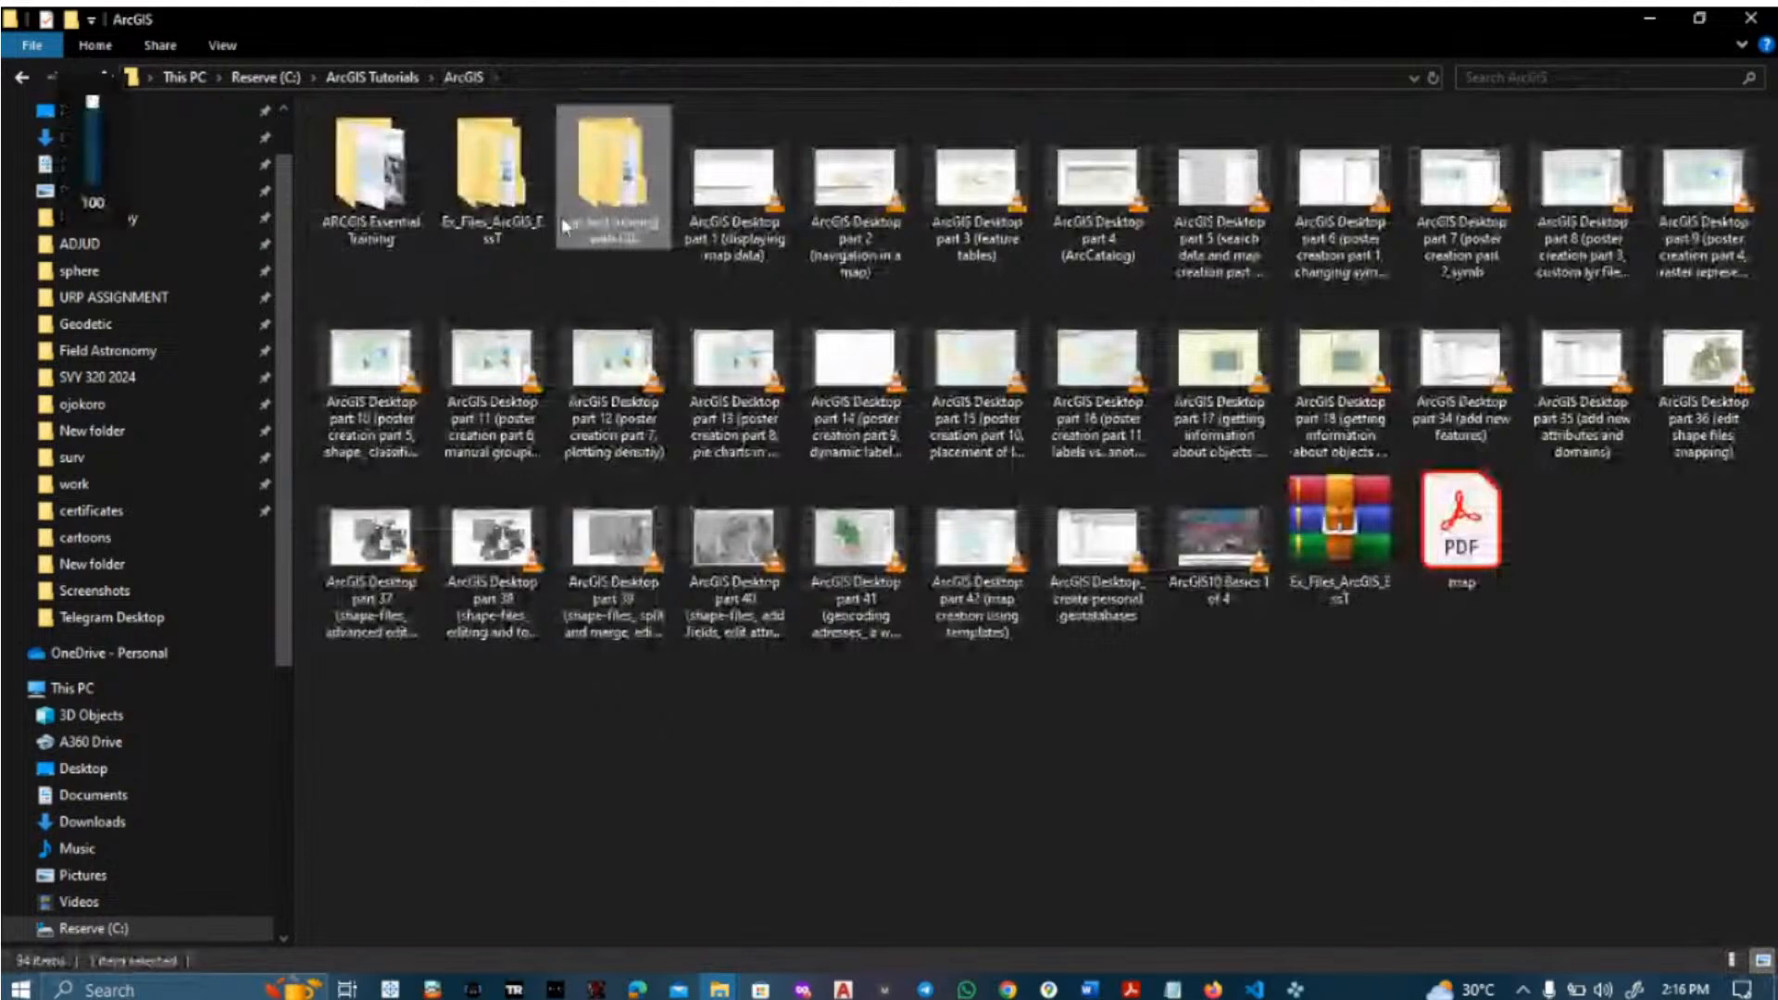
- Lower the system volume to 84
{"action": "key", "text": "XF86AudioLowerVolume"}
{"action": "key", "text": "XF86AudioLowerVolume"}
{"action": "key", "text": "XF86AudioLowerVolume"}
{"action": "key", "text": "XF86AudioLowerVolume"}
{"action": "key", "text": "XF86AudioLowerVolume"}
{"action": "key", "text": "XF86AudioLowerVolume"}
{"action": "key", "text": "XF86AudioLowerVolume"}
{"action": "key", "text": "XF86AudioLowerVolume"}
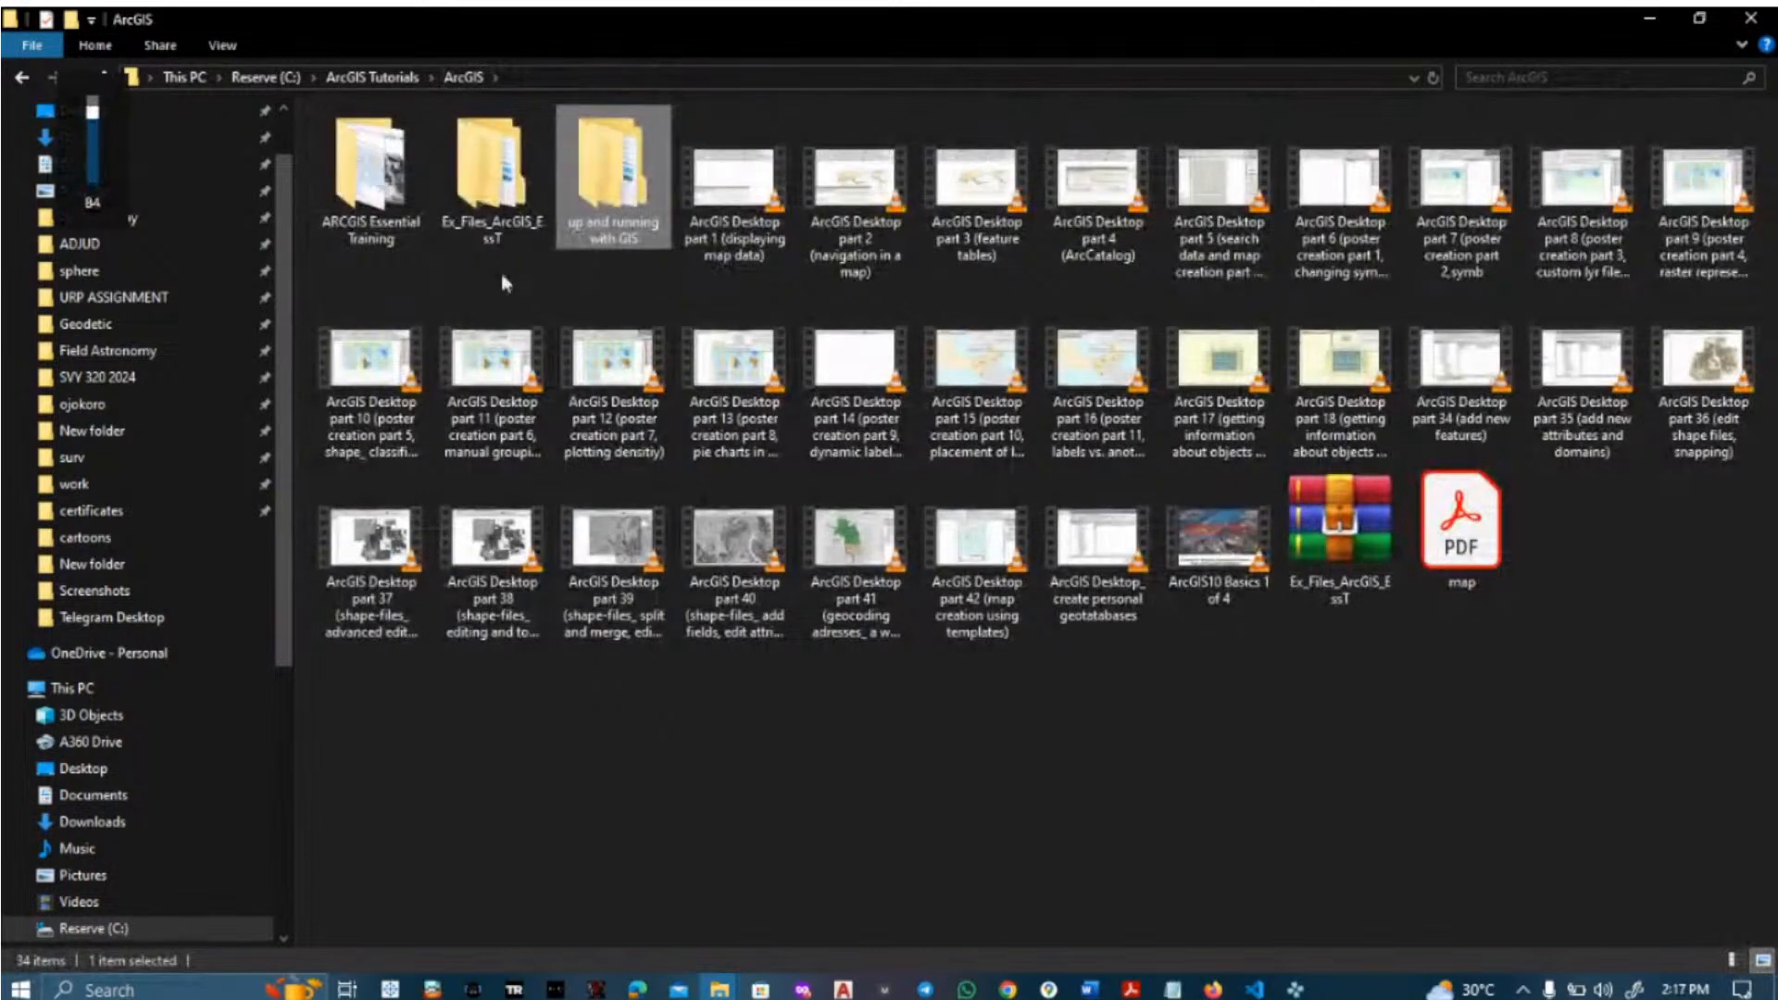
- Paste the copied data folders into the GIS INTRO folder under ARCGIS Essential Training > GIS
{"action": "double_click", "coordinate": [421, 236]}
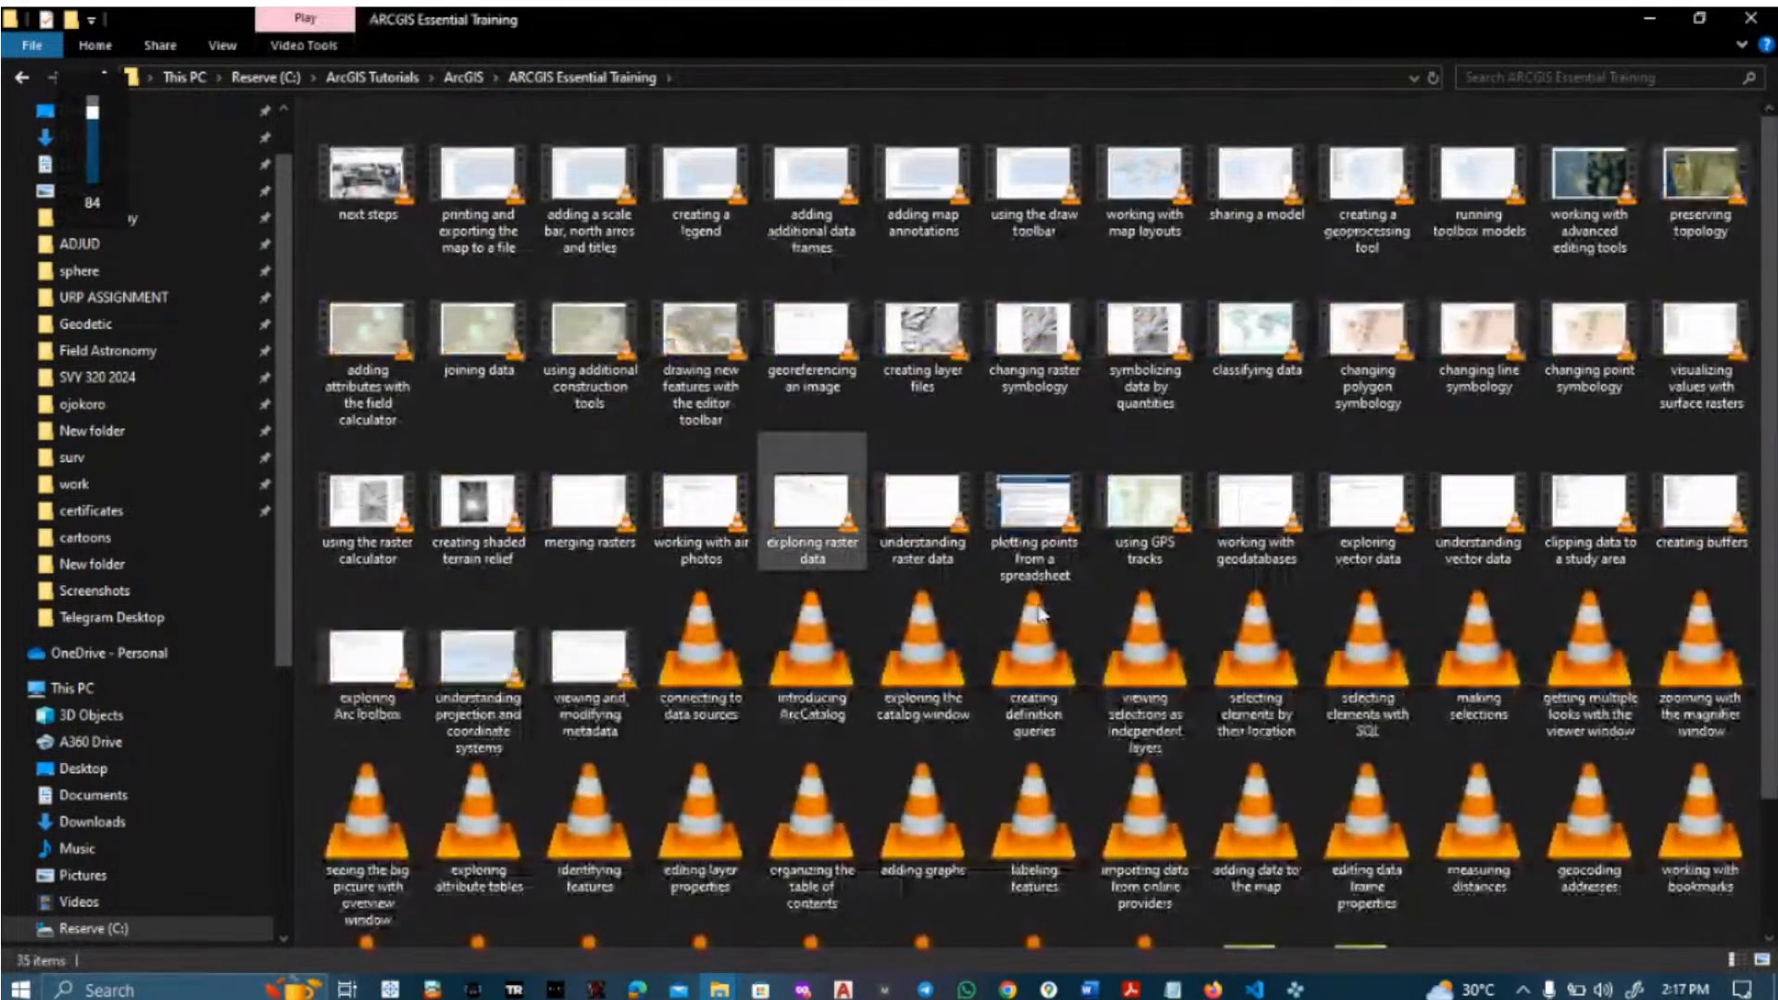
{"action": "scroll", "coordinate": [1160, 685], "scroll_direction": "down", "scroll_amount": 2}
{"action": "double_click", "coordinate": [1255, 820]}
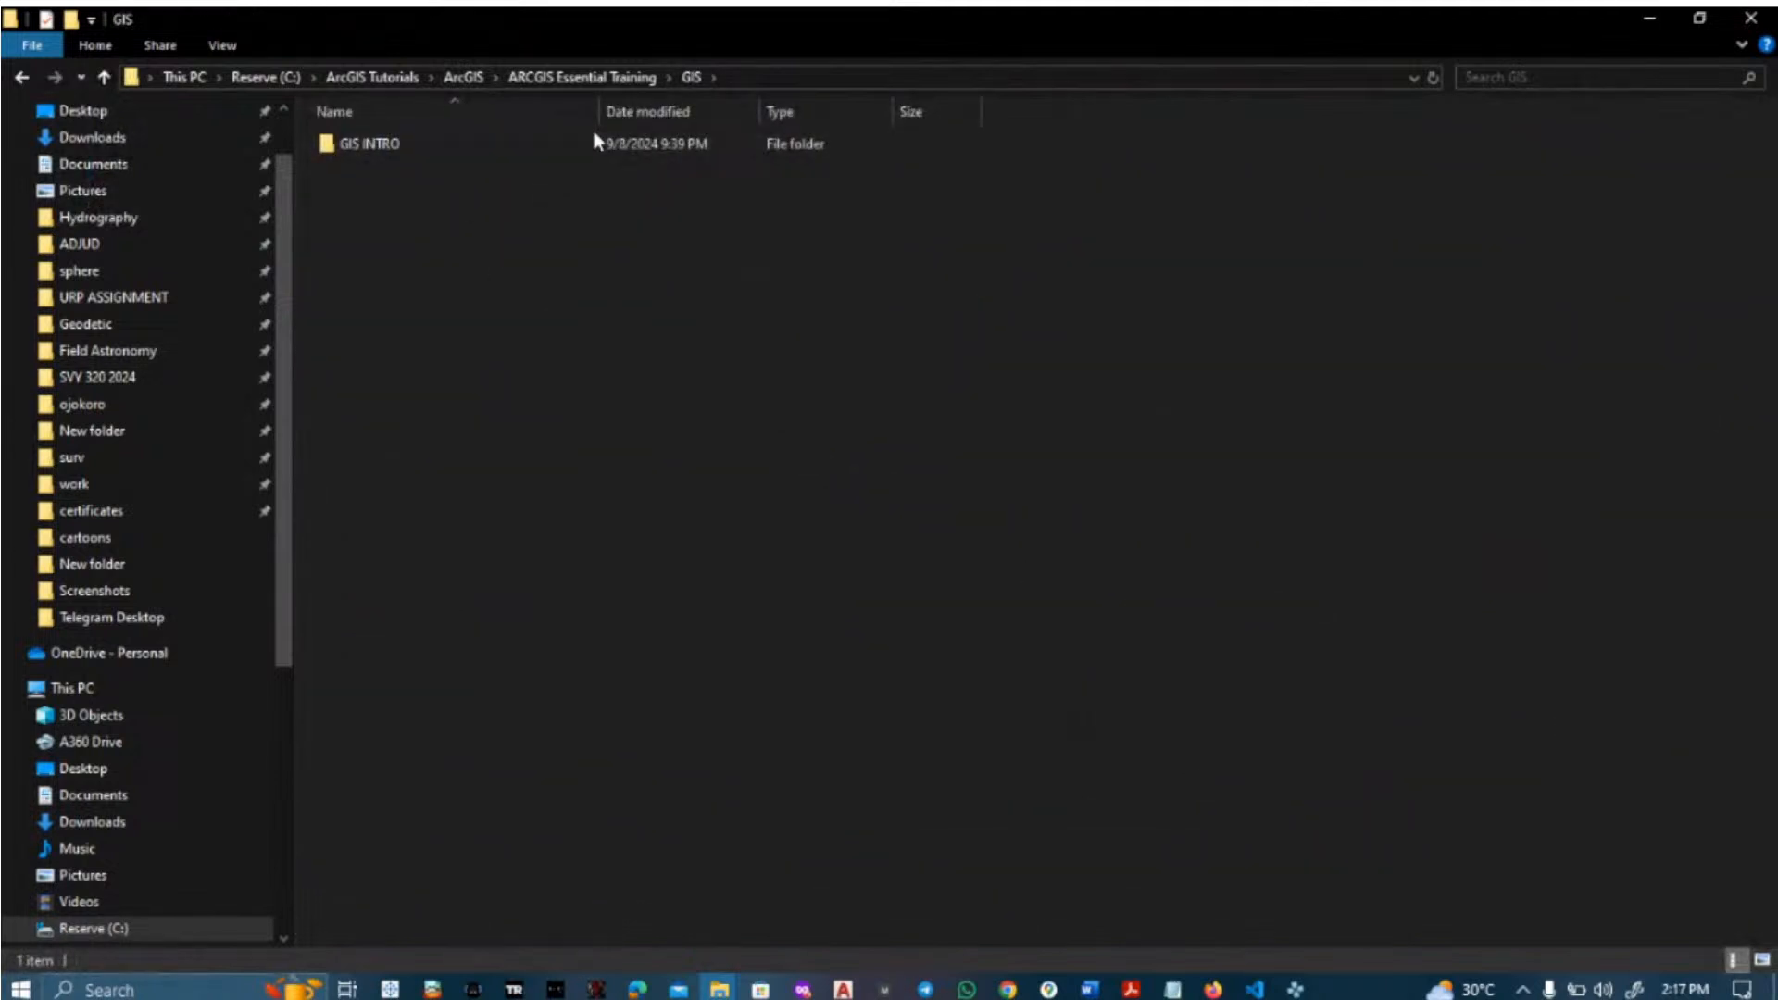
{"action": "double_click", "coordinate": [534, 146]}
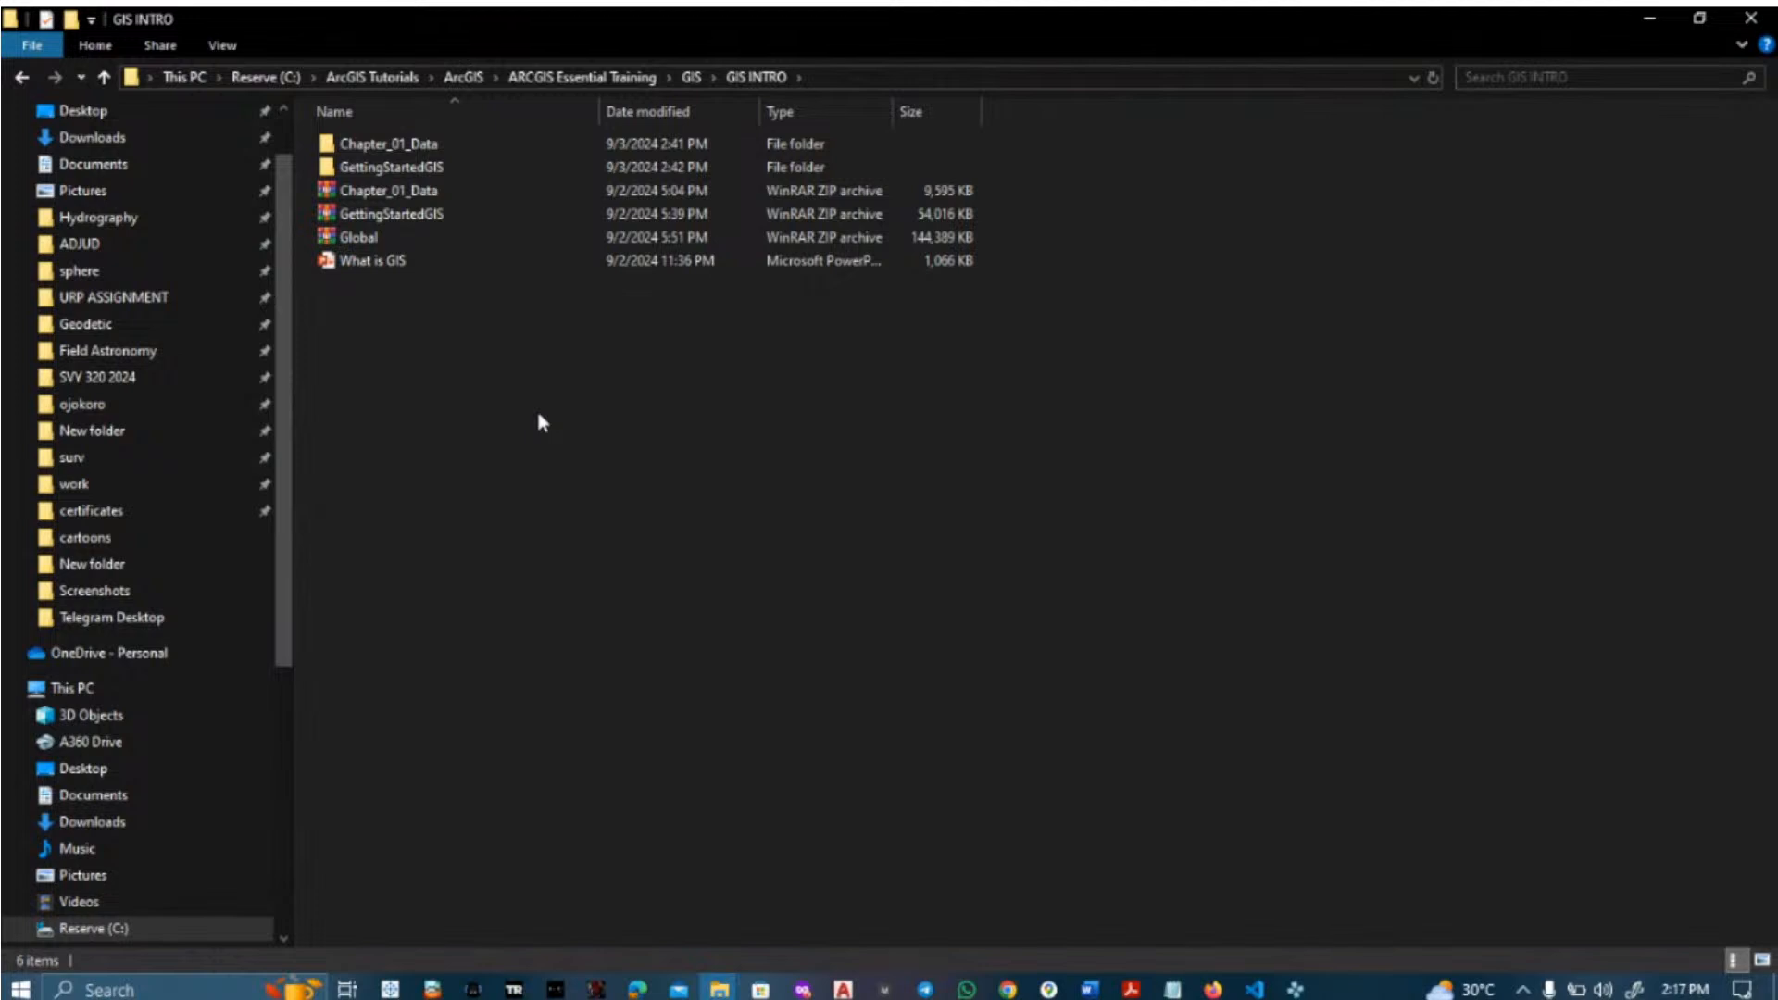
{"action": "key", "text": "XF86AudioRaiseVolume"}
{"action": "key", "text": "ctrl+v"}
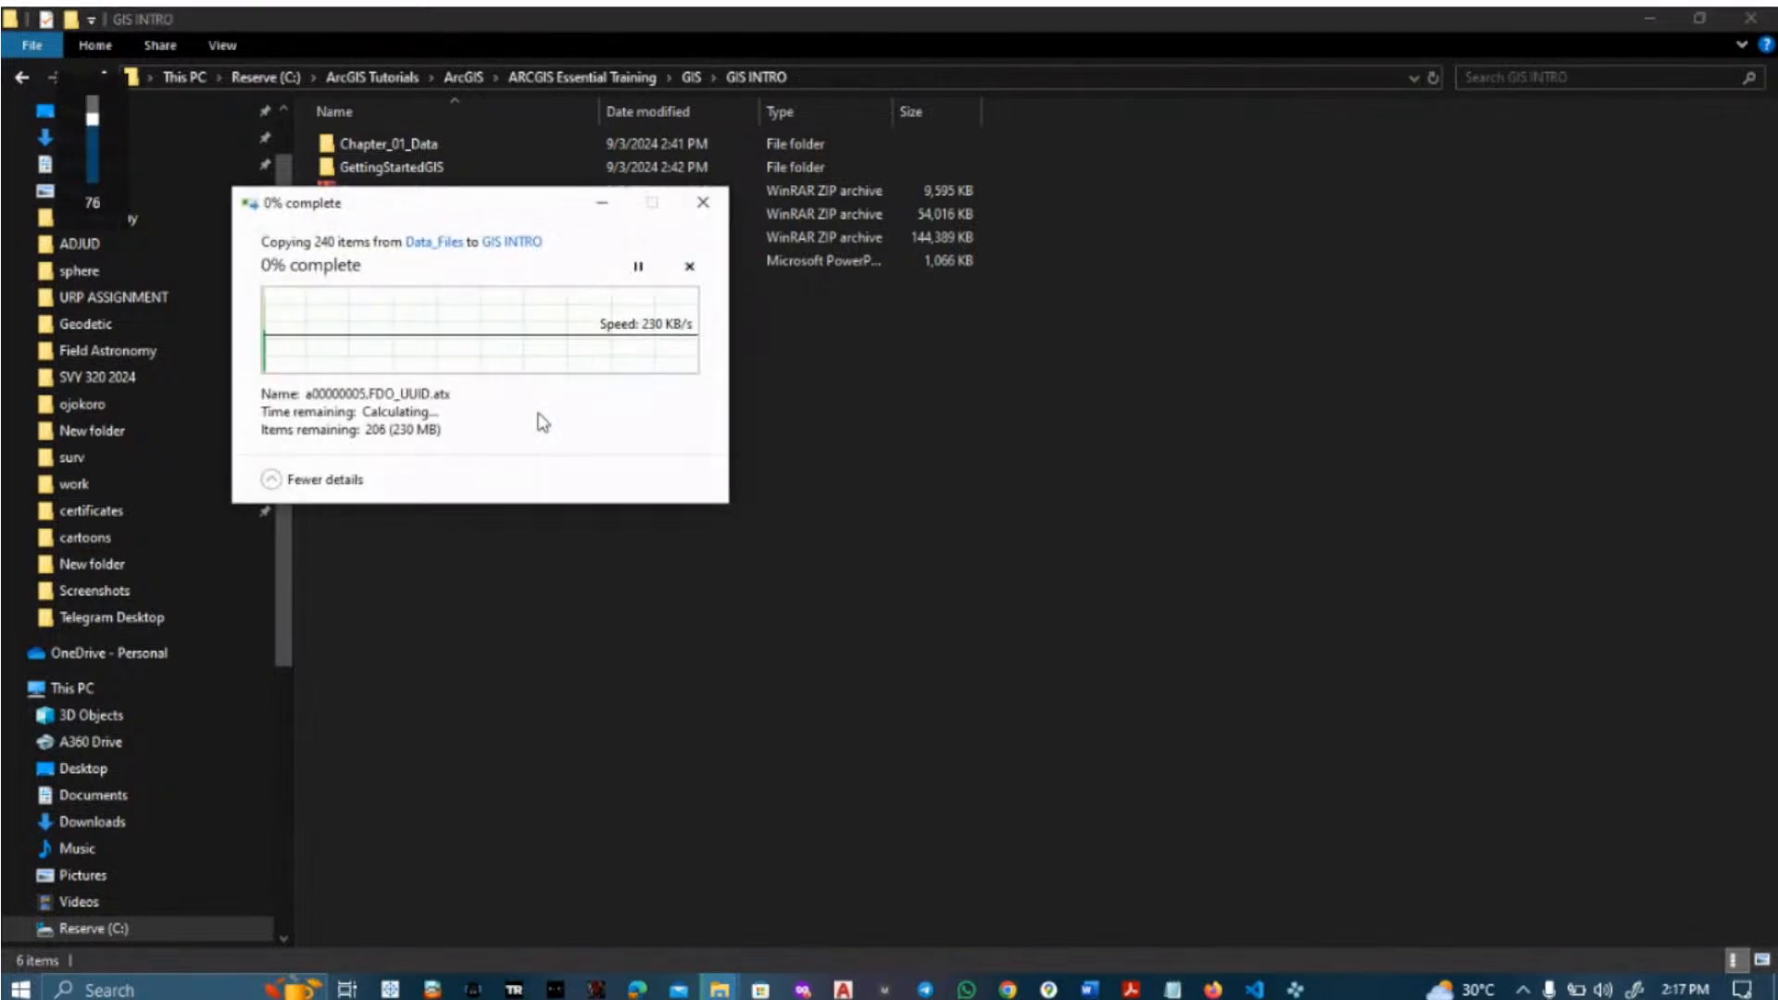
- Lower the system volume to 20 while the data files are copying
{"action": "key", "text": "XF86AudioLowerVolume"}
{"action": "key", "text": "XF86AudioLowerVolume"}
{"action": "key", "text": "XF86AudioLowerVolume"}
{"action": "key", "text": "XF86AudioLowerVolume"}
{"action": "key", "text": "XF86AudioLowerVolume"}
{"action": "key", "text": "XF86AudioLowerVolume"}
{"action": "key", "text": "XF86AudioLowerVolume"}
{"action": "key", "text": "XF86AudioLowerVolume"}
{"action": "key", "text": "XF86AudioLowerVolume"}
{"action": "key", "text": "XF86AudioLowerVolume"}
{"action": "key", "text": "XF86AudioLowerVolume"}
{"action": "key", "text": "XF86AudioLowerVolume"}
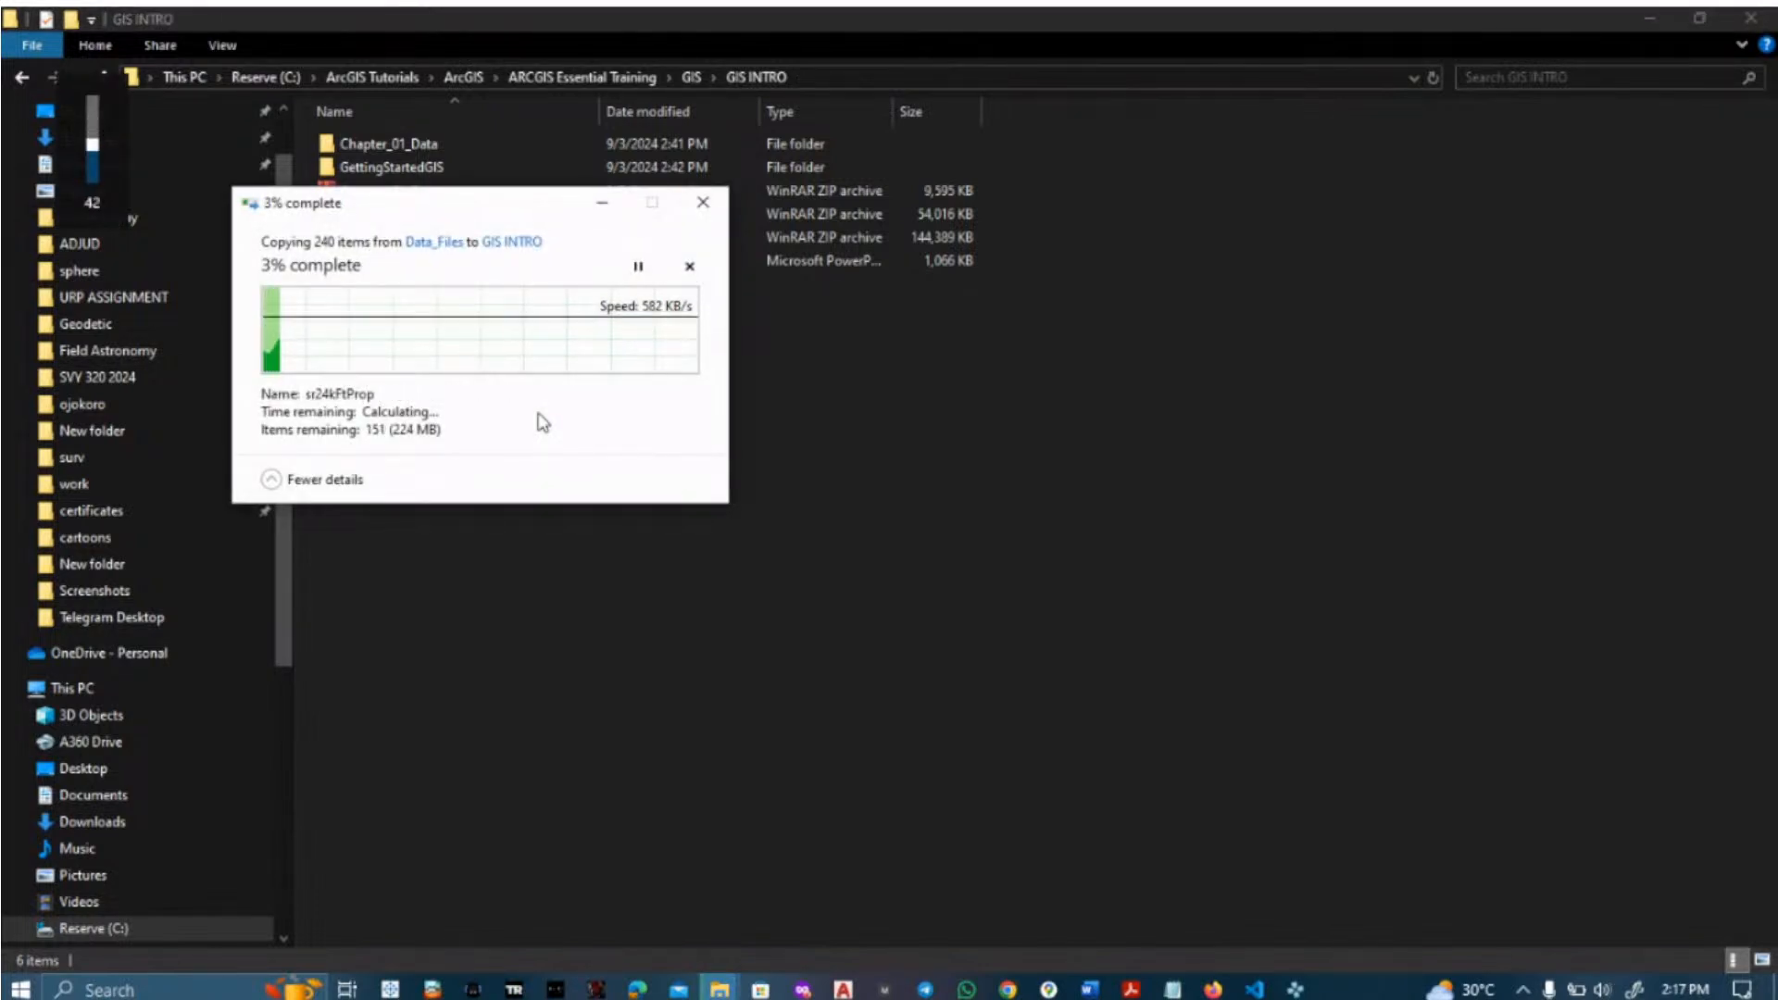
{"action": "key", "text": "XF86AudioLowerVolume"}
{"action": "key", "text": "XF86AudioLowerVolume"}
{"action": "key", "text": "XF86AudioLowerVolume"}
{"action": "key", "text": "XF86AudioLowerVolume"}
{"action": "key", "text": "XF86AudioLowerVolume"}
{"action": "key", "text": "XF86AudioLowerVolume"}
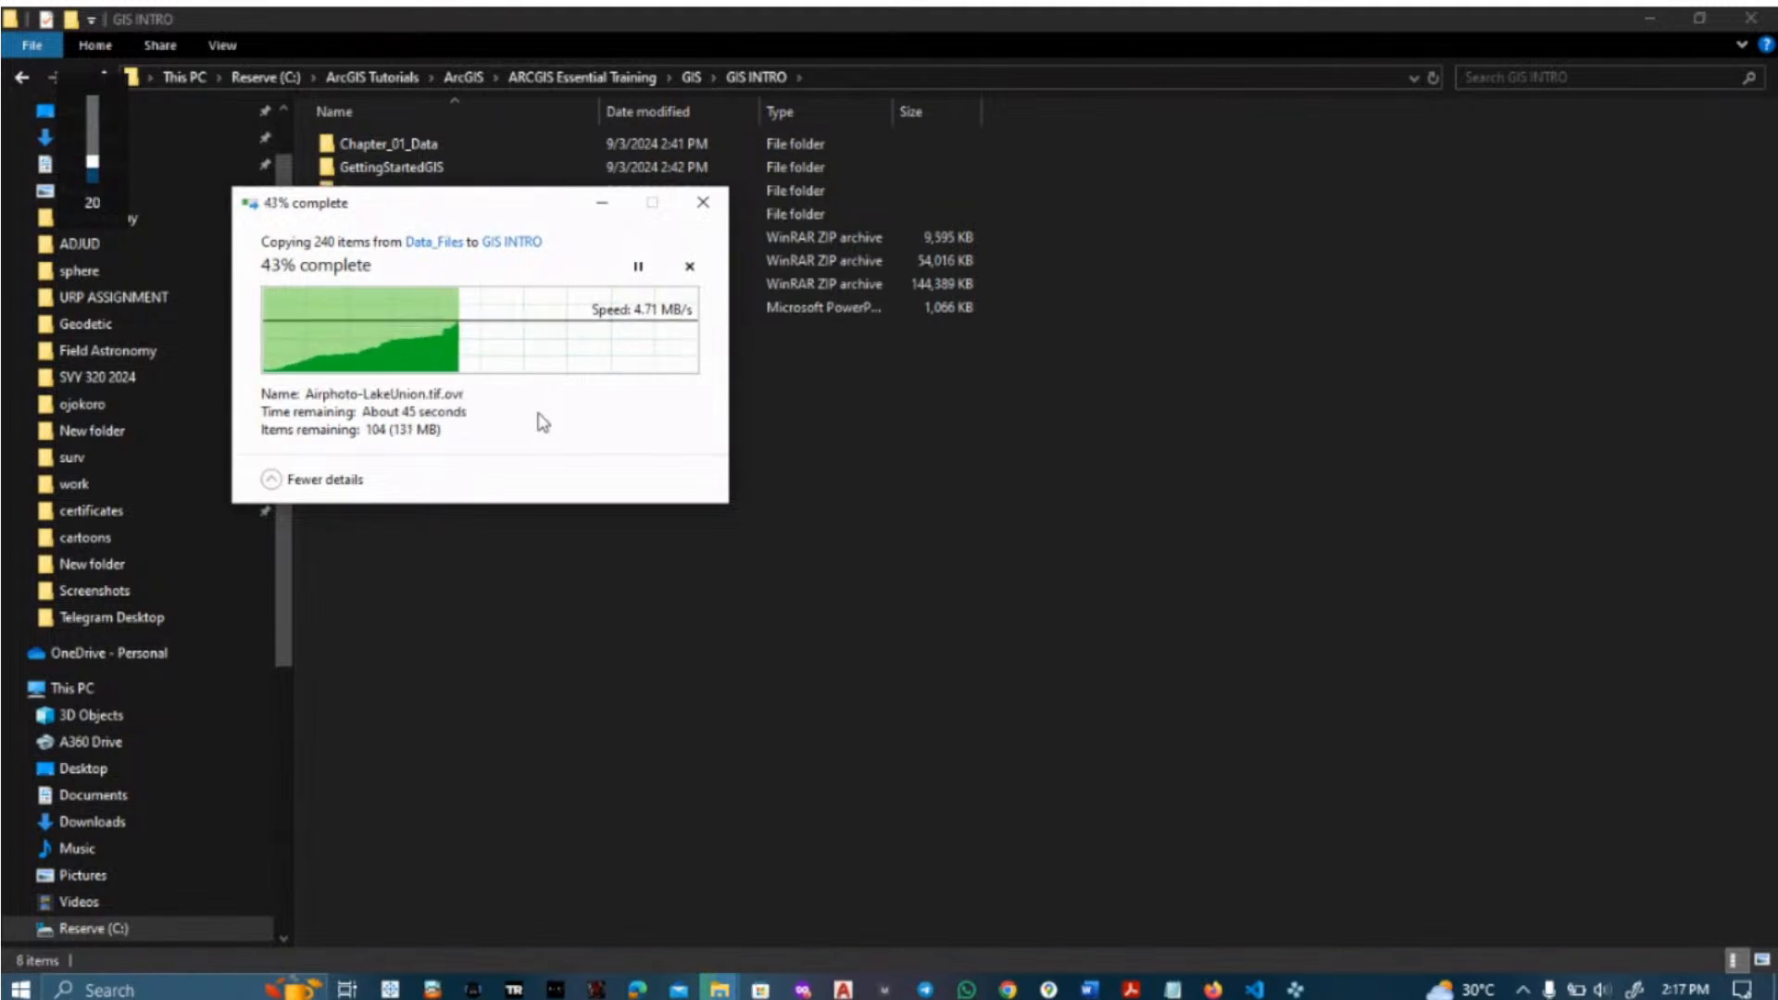
- Raise the system volume to slightly above 38
{"action": "key", "text": "XF86AudioRaiseVolume"}
{"action": "key", "text": "XF86AudioRaiseVolume"}
{"action": "key", "text": "XF86AudioRaiseVolume"}
{"action": "key", "text": "XF86AudioRaiseVolume"}
{"action": "key", "text": "XF86AudioRaiseVolume"}
{"action": "key", "text": "XF86AudioRaiseVolume"}
{"action": "key", "text": "XF86AudioRaiseVolume"}
{"action": "key", "text": "XF86AudioRaiseVolume"}
{"action": "key", "text": "XF86AudioRaiseVolume"}
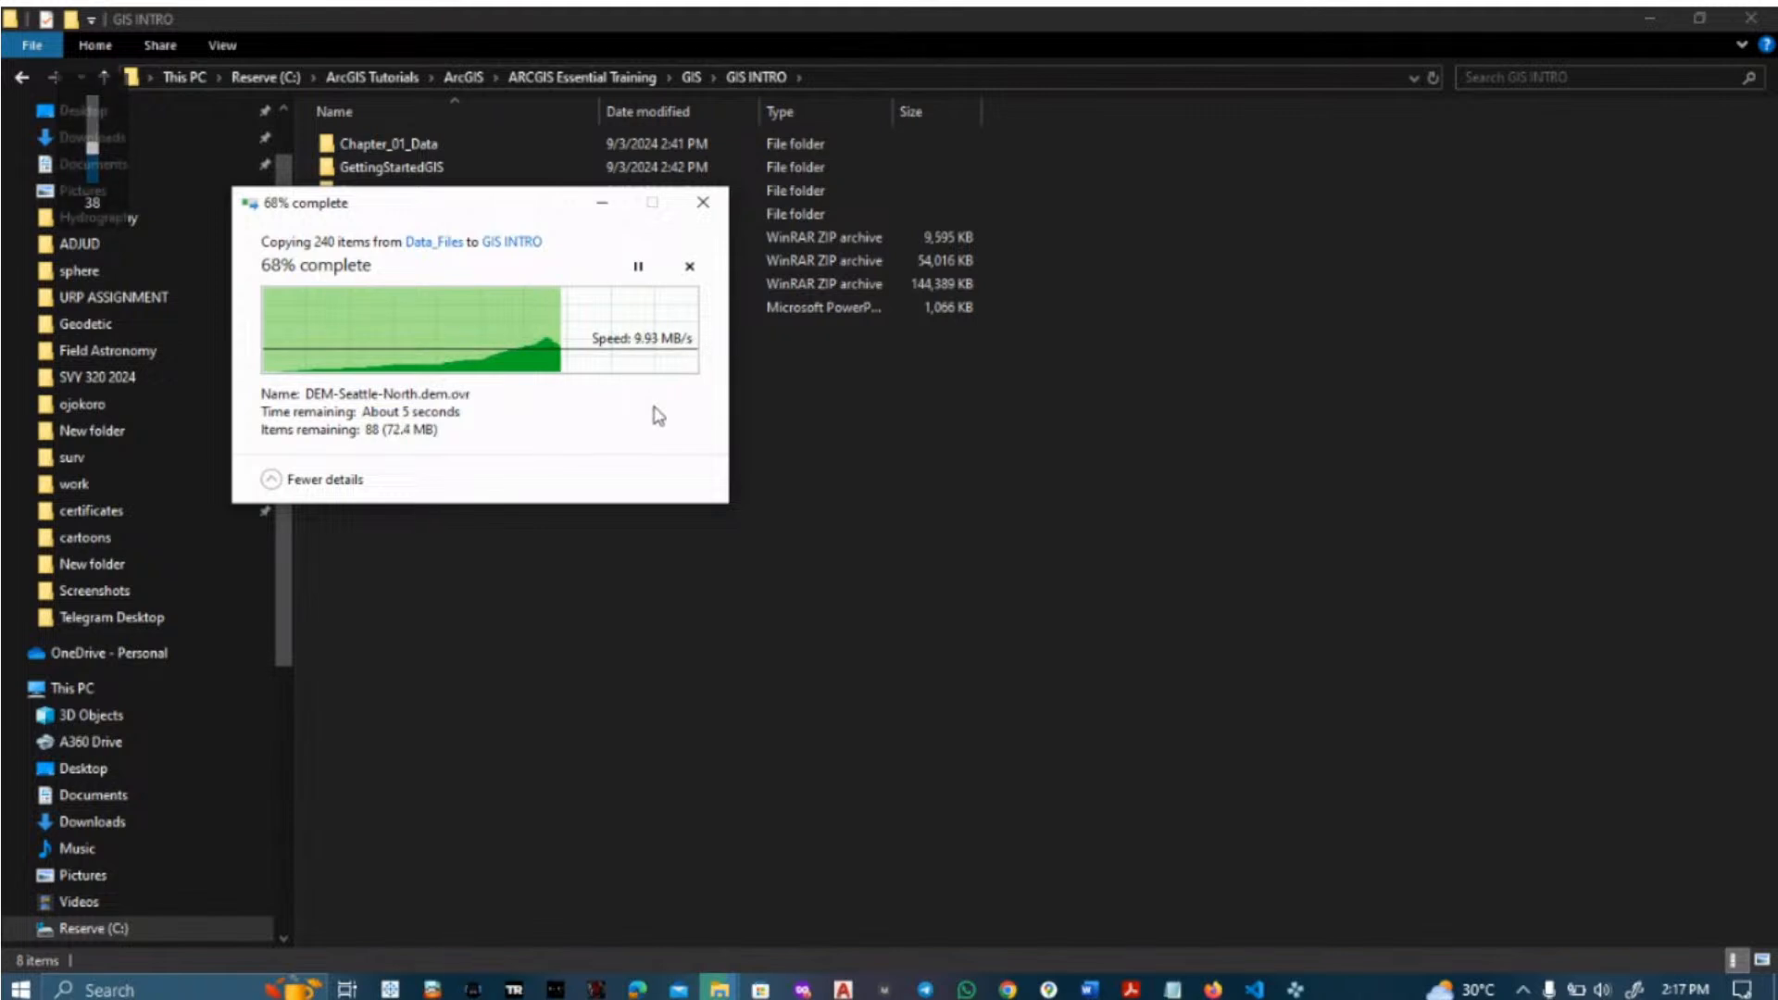
{"action": "key", "text": "XF86AudioRaiseVolume"}
{"action": "key", "text": "XF86AudioRaiseVolume"}
{"action": "key", "text": "XF86AudioRaiseVolume"}
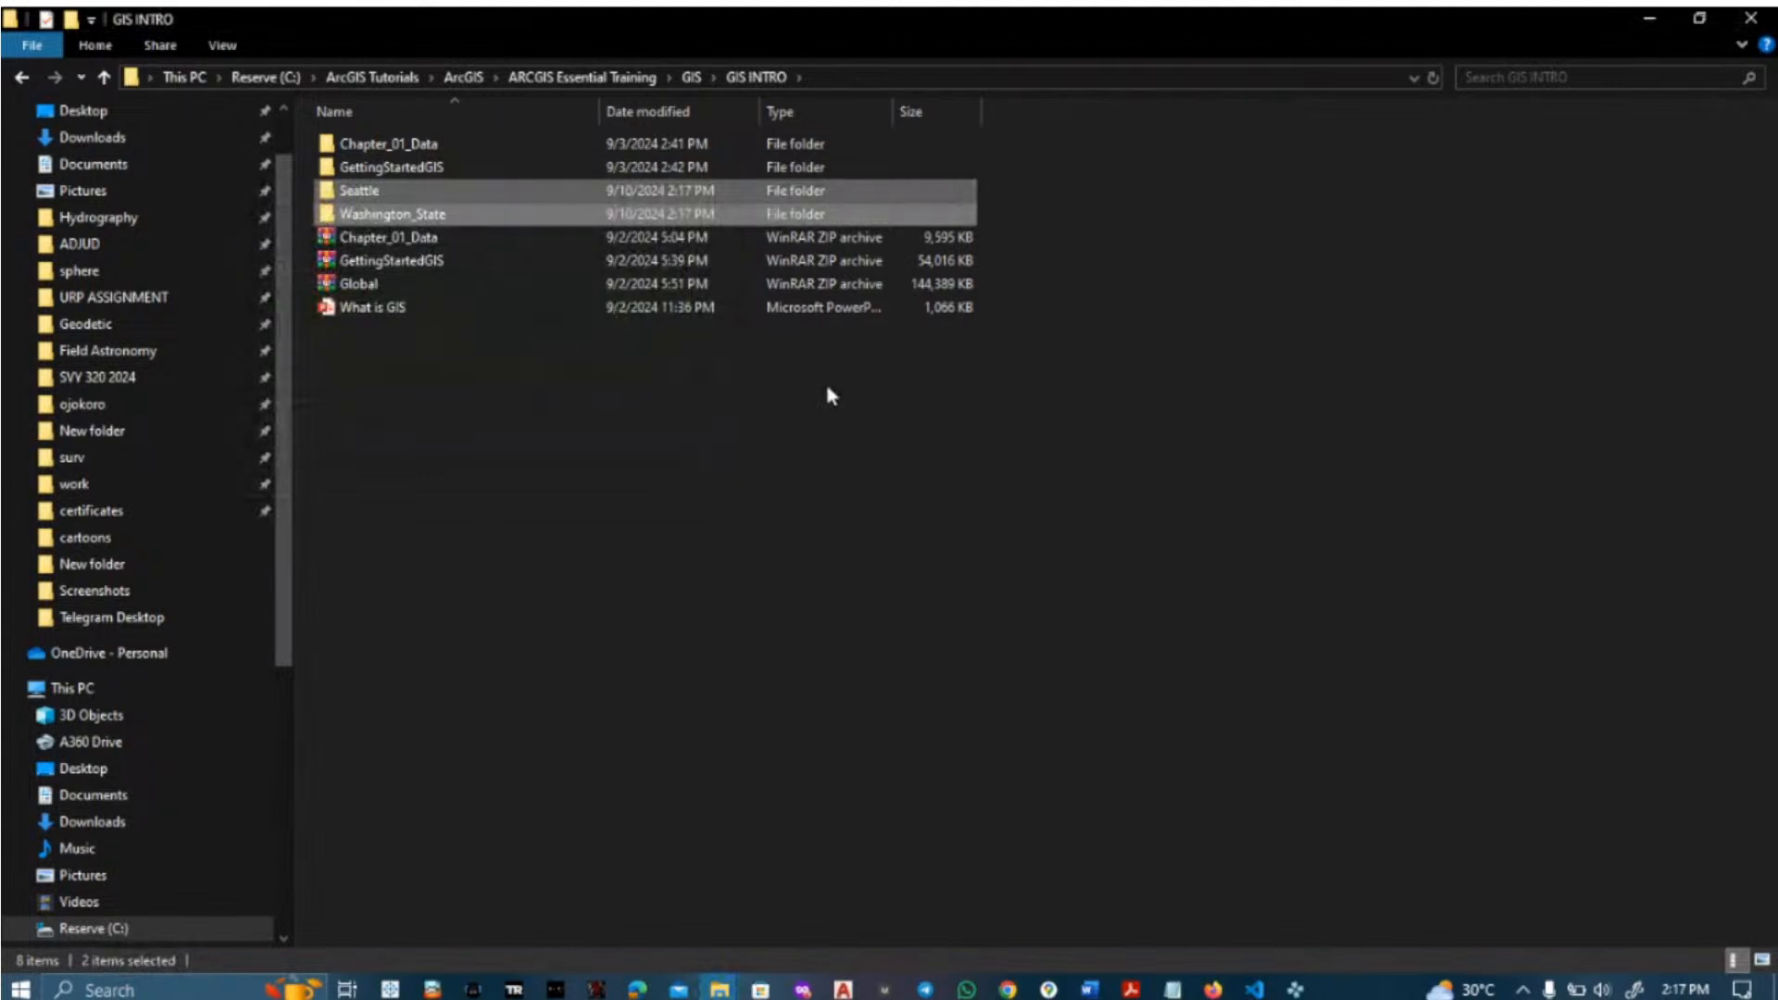
- Switch to the VDO.Ninja Mappers_Sphere call in Chrome and lower the system volume slightly
{"action": "key", "text": "XF86AudioLowerVolume"}
{"action": "mouse_move", "coordinate": [1007, 987]}
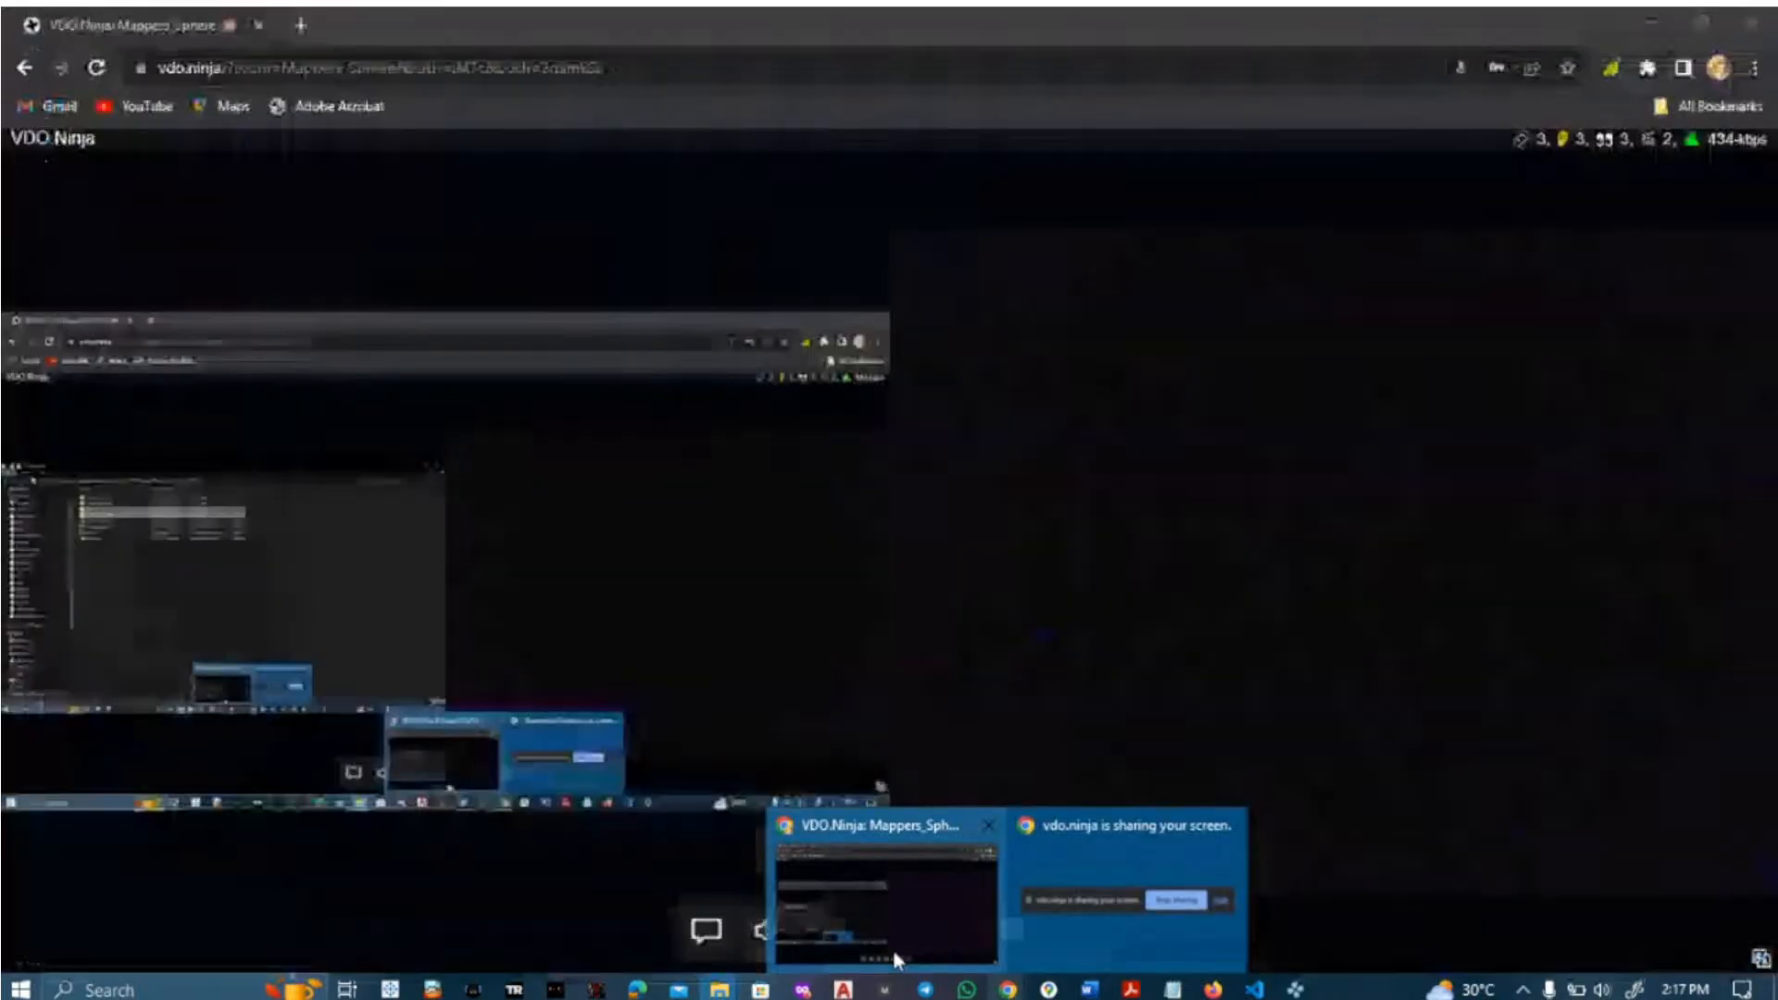
{"action": "left_click", "coordinate": [895, 959]}
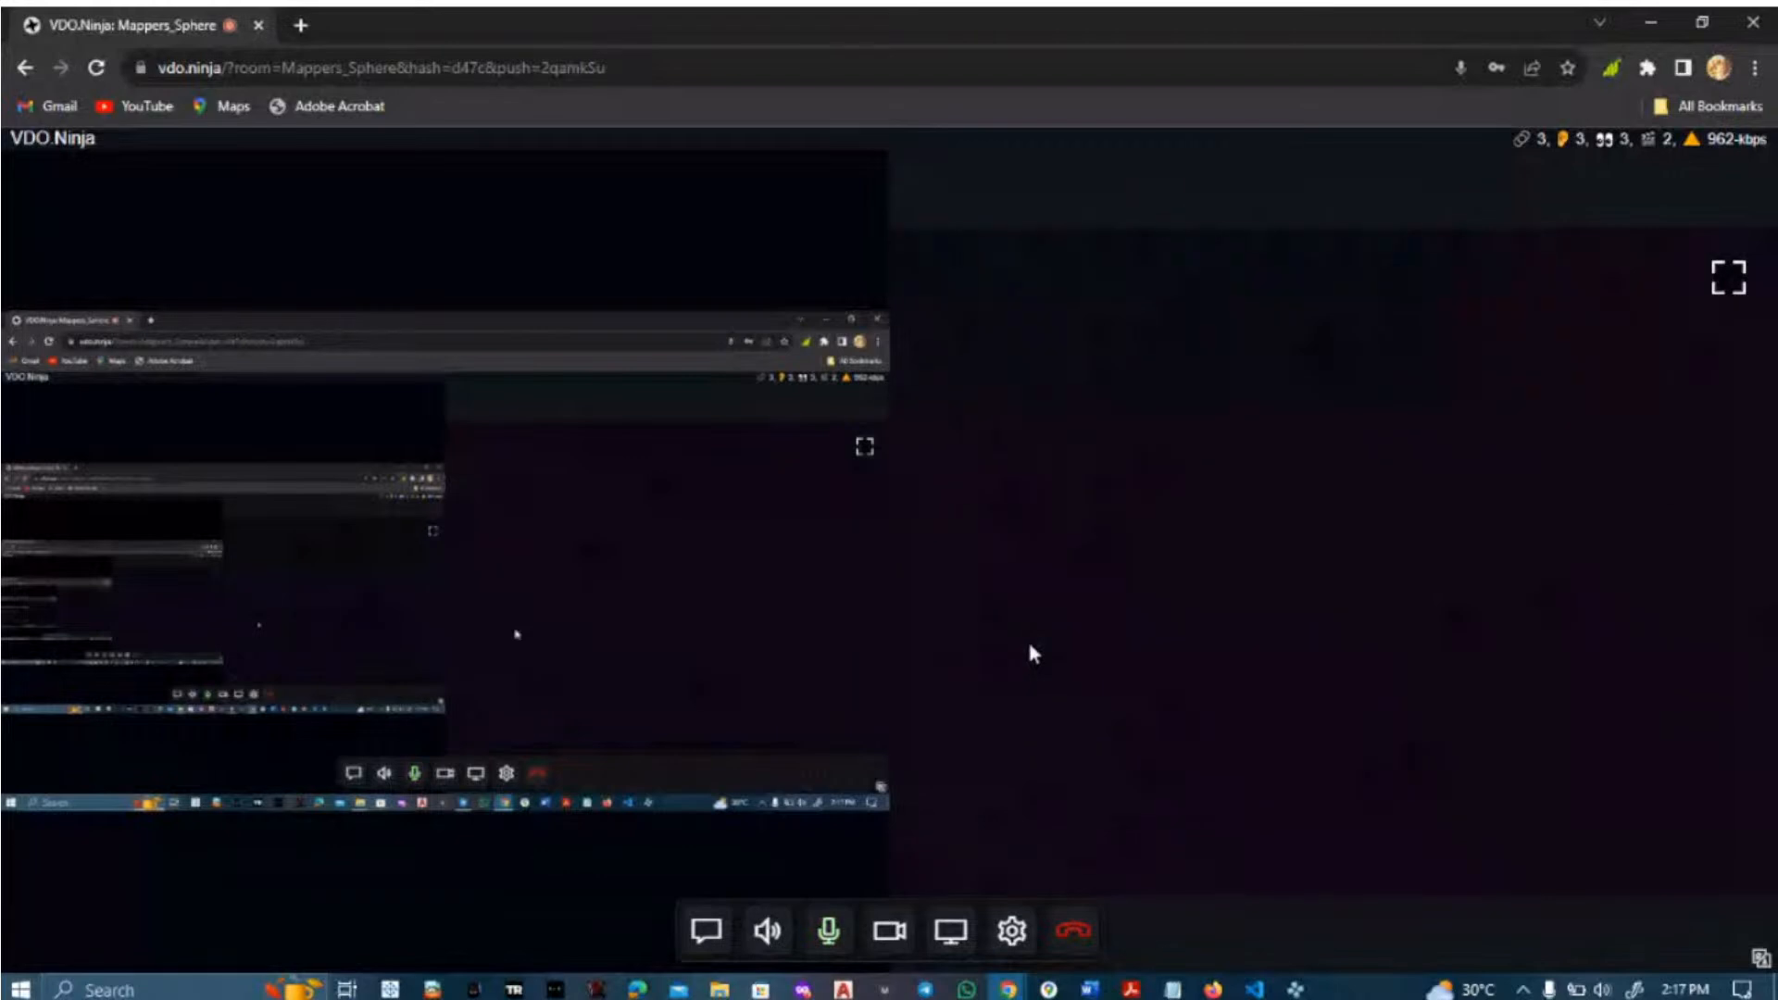
{"action": "key", "text": "XF86AudioLowerVolume"}
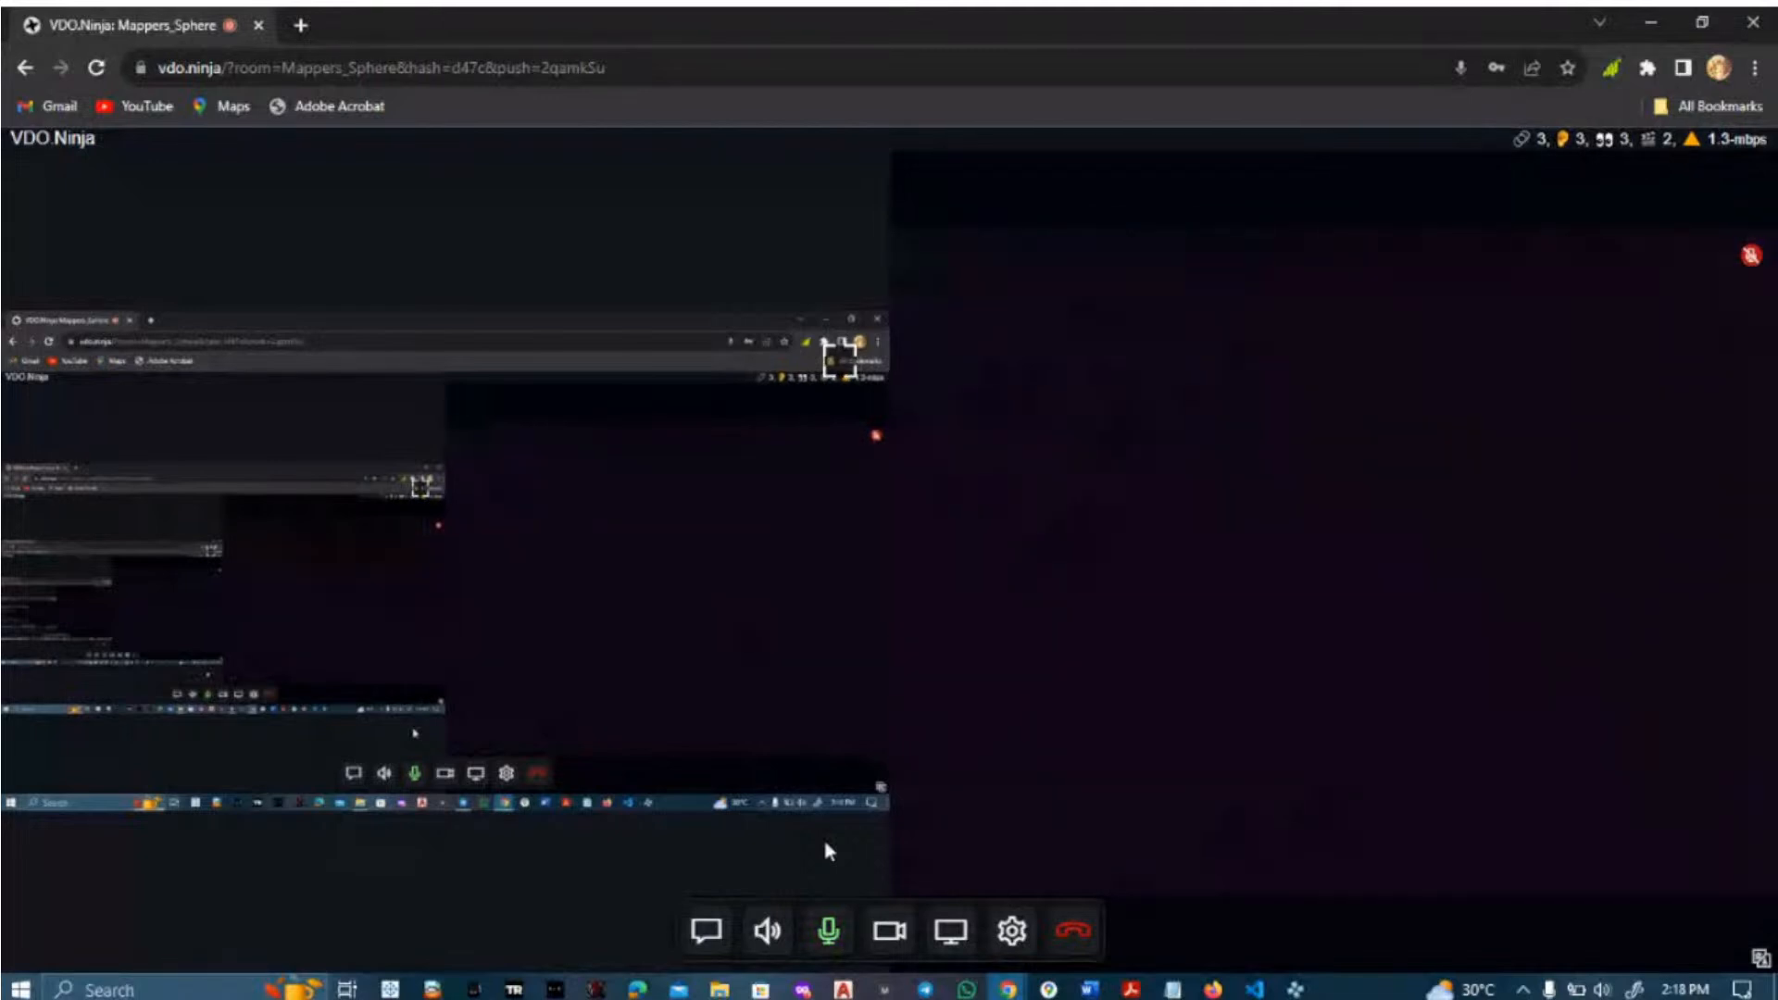
- Search Windows for "arc" and launch ArcGIS Pro
{"action": "key", "text": "super"}
{"action": "type", "text": "arc"}
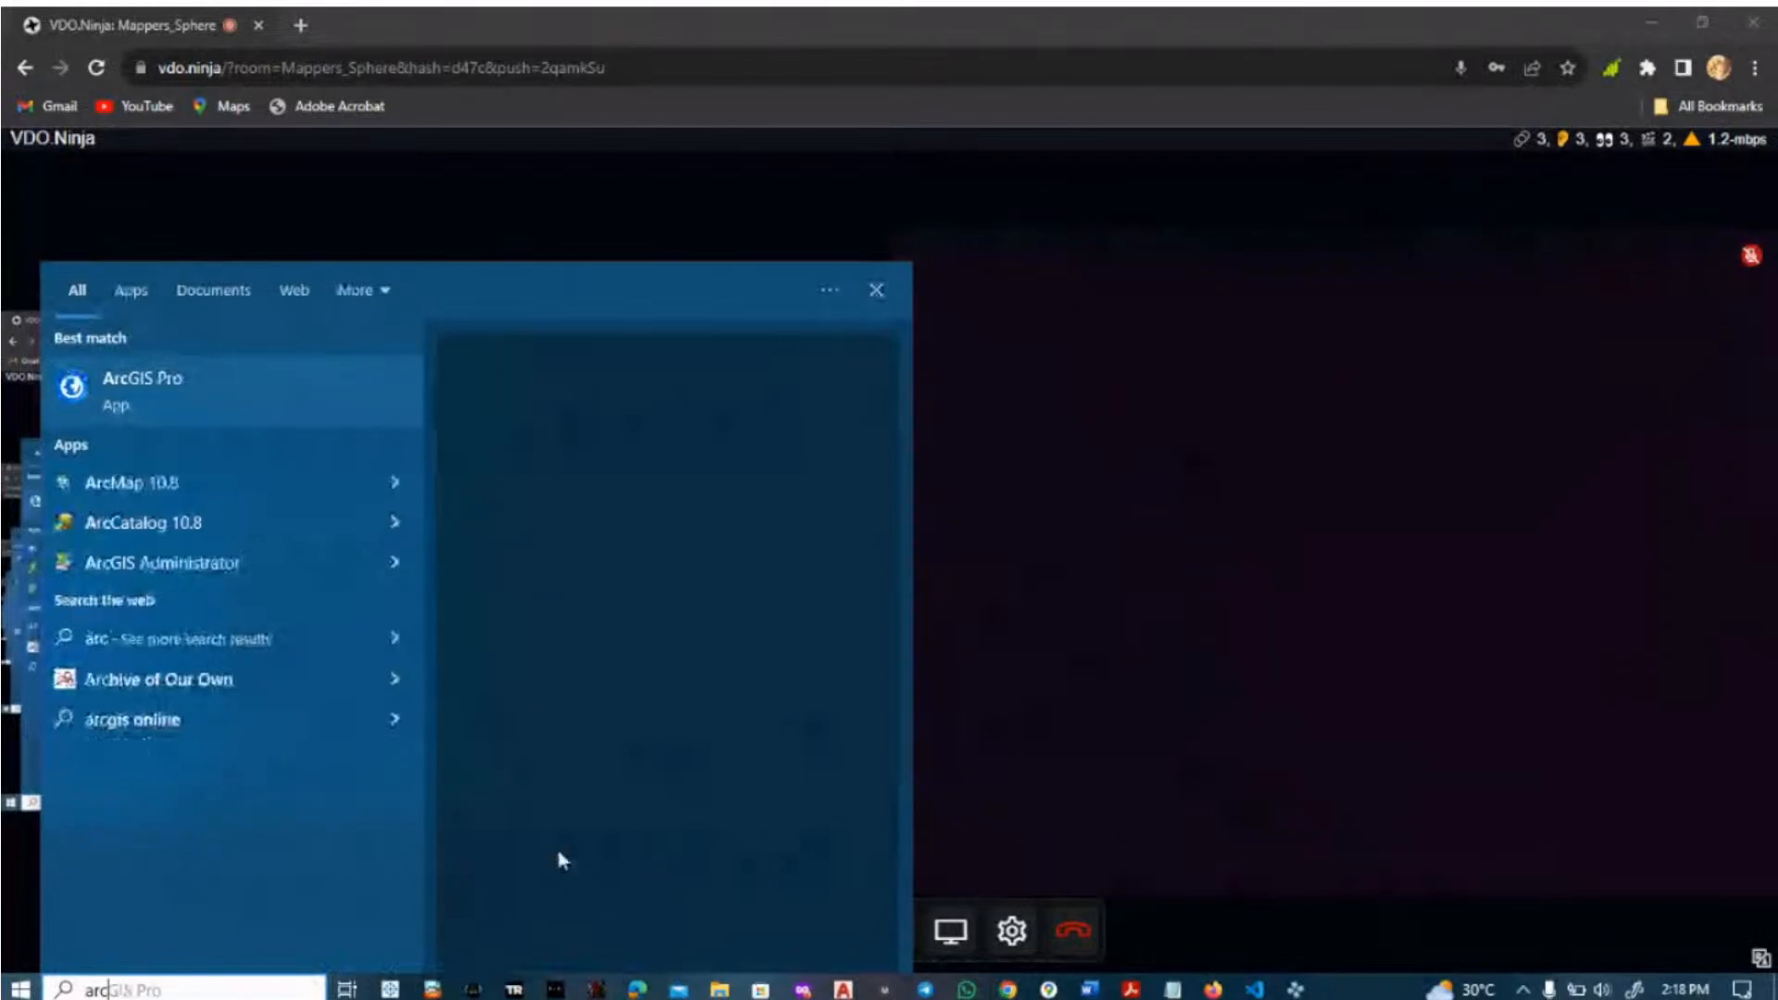
{"action": "left_click", "coordinate": [210, 408]}
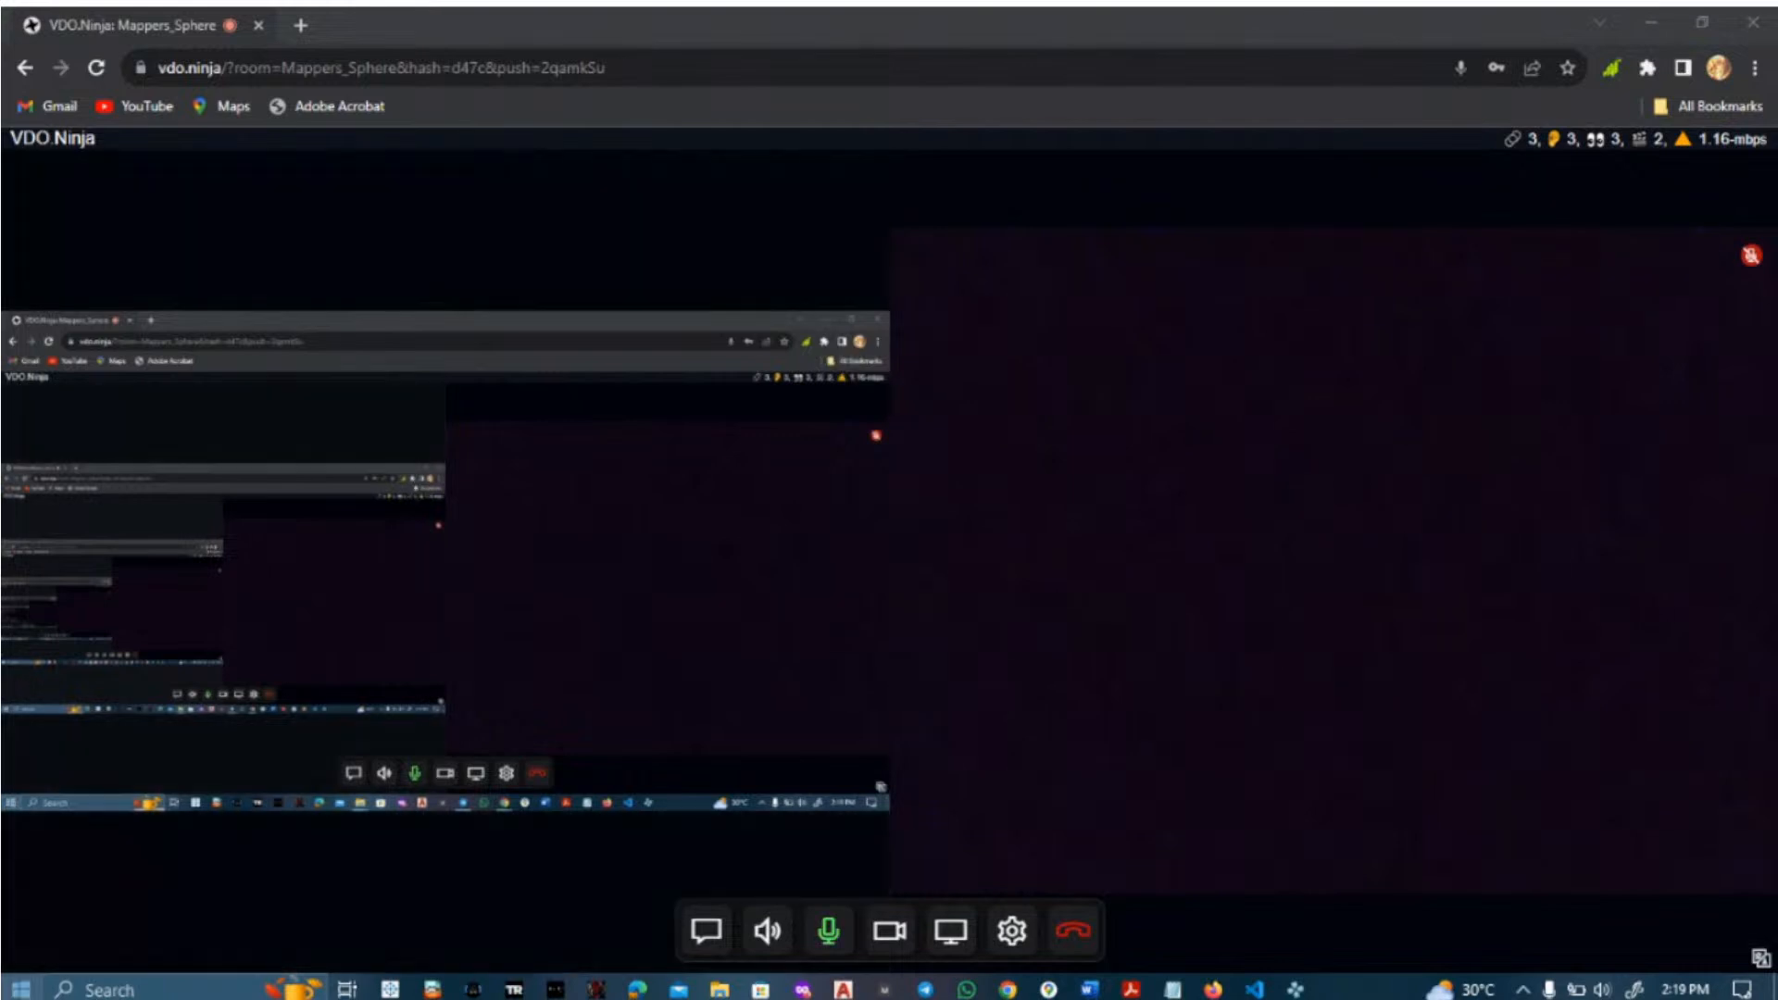
- Launch ArcGIS Pro a second time by searching Windows for "arc" again
{"action": "key", "text": "super"}
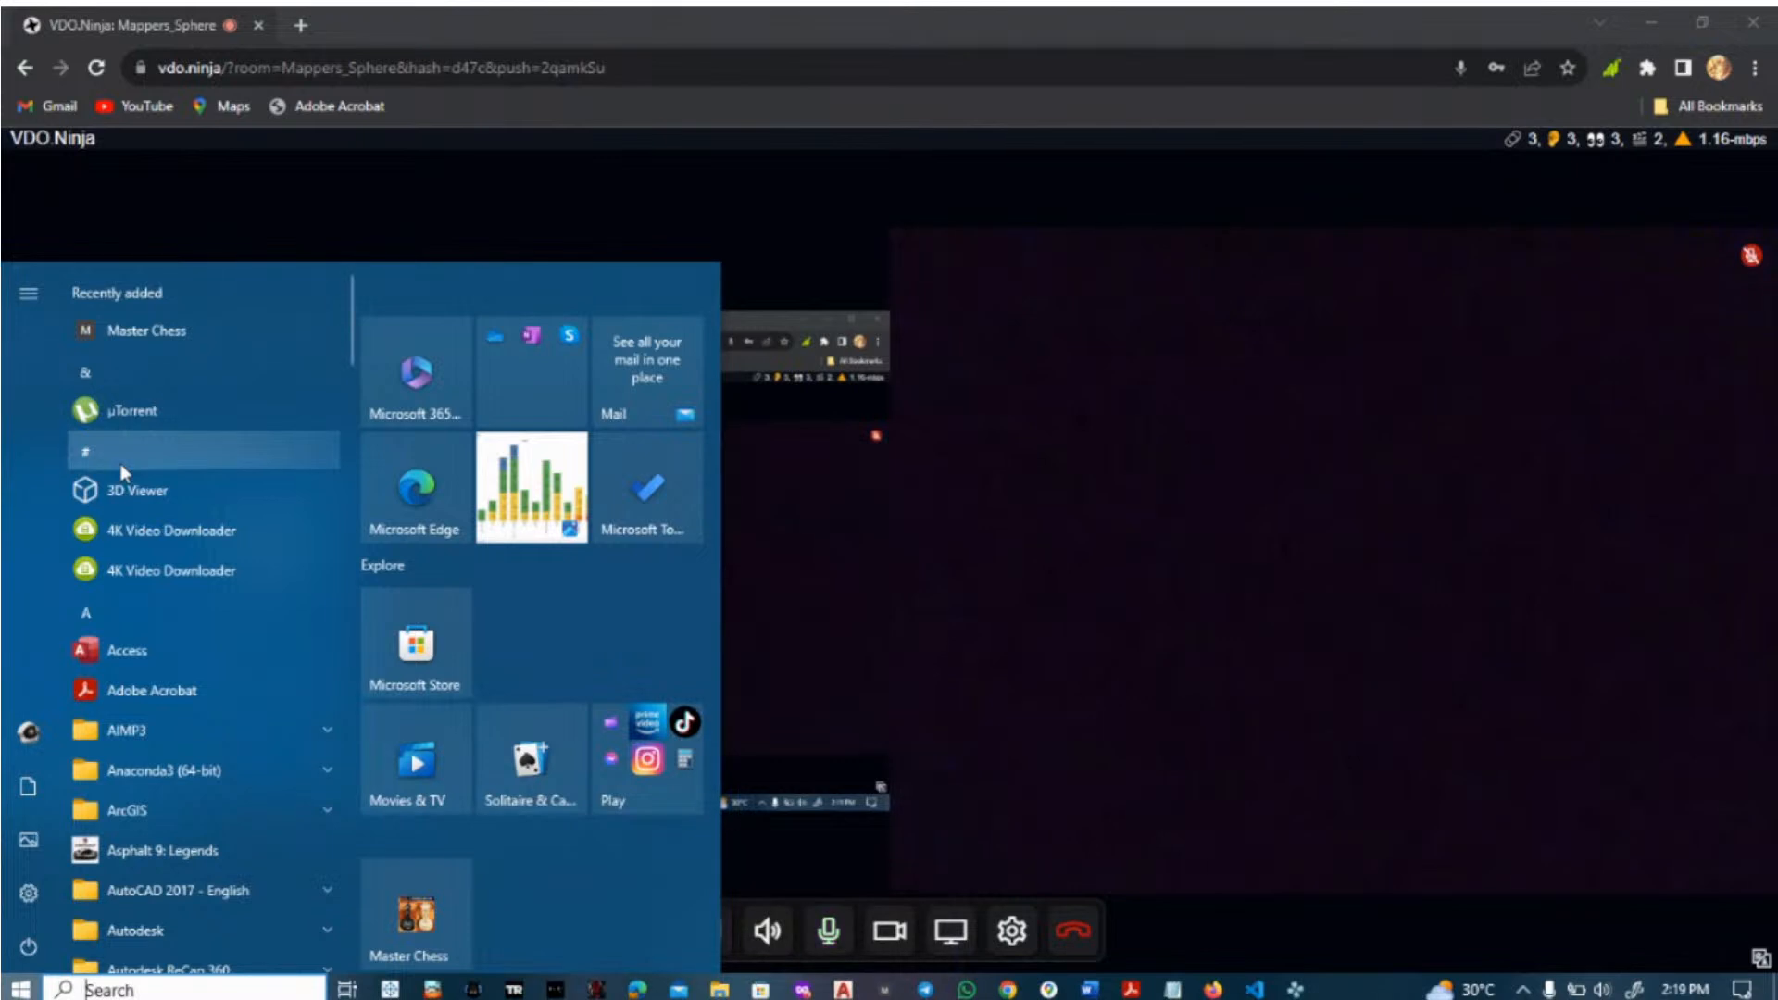
{"action": "type", "text": "arc"}
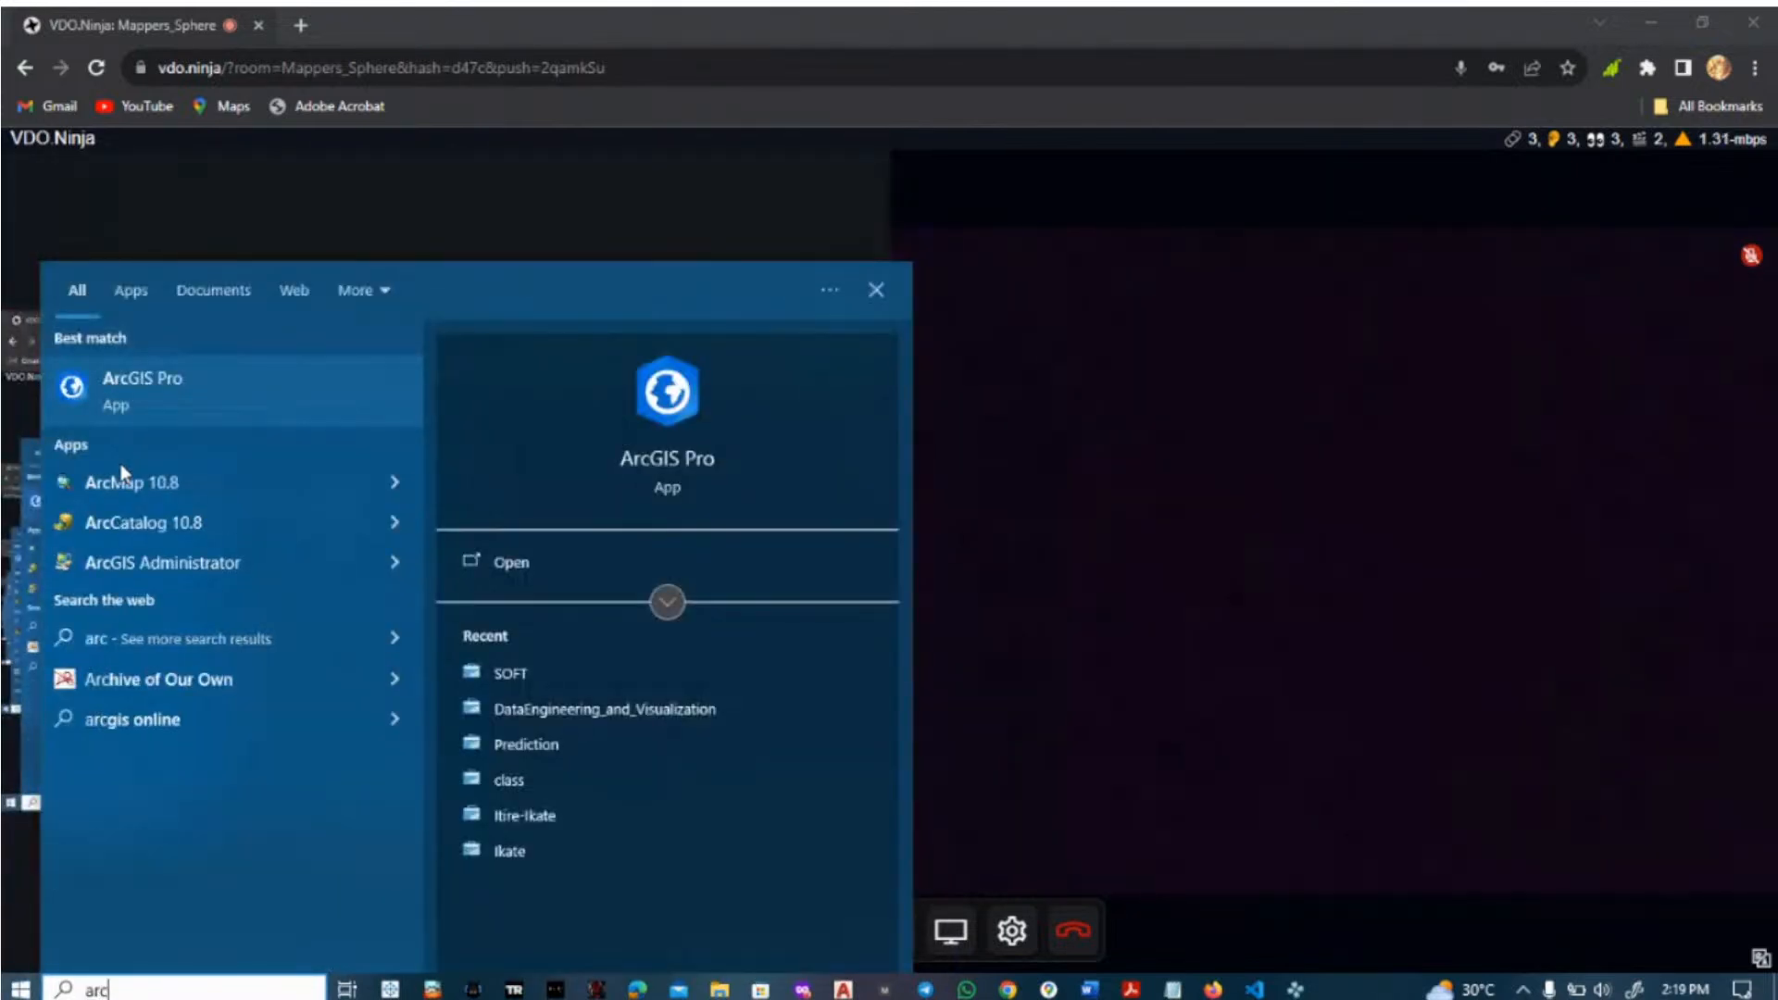
{"action": "left_click", "coordinate": [134, 404]}
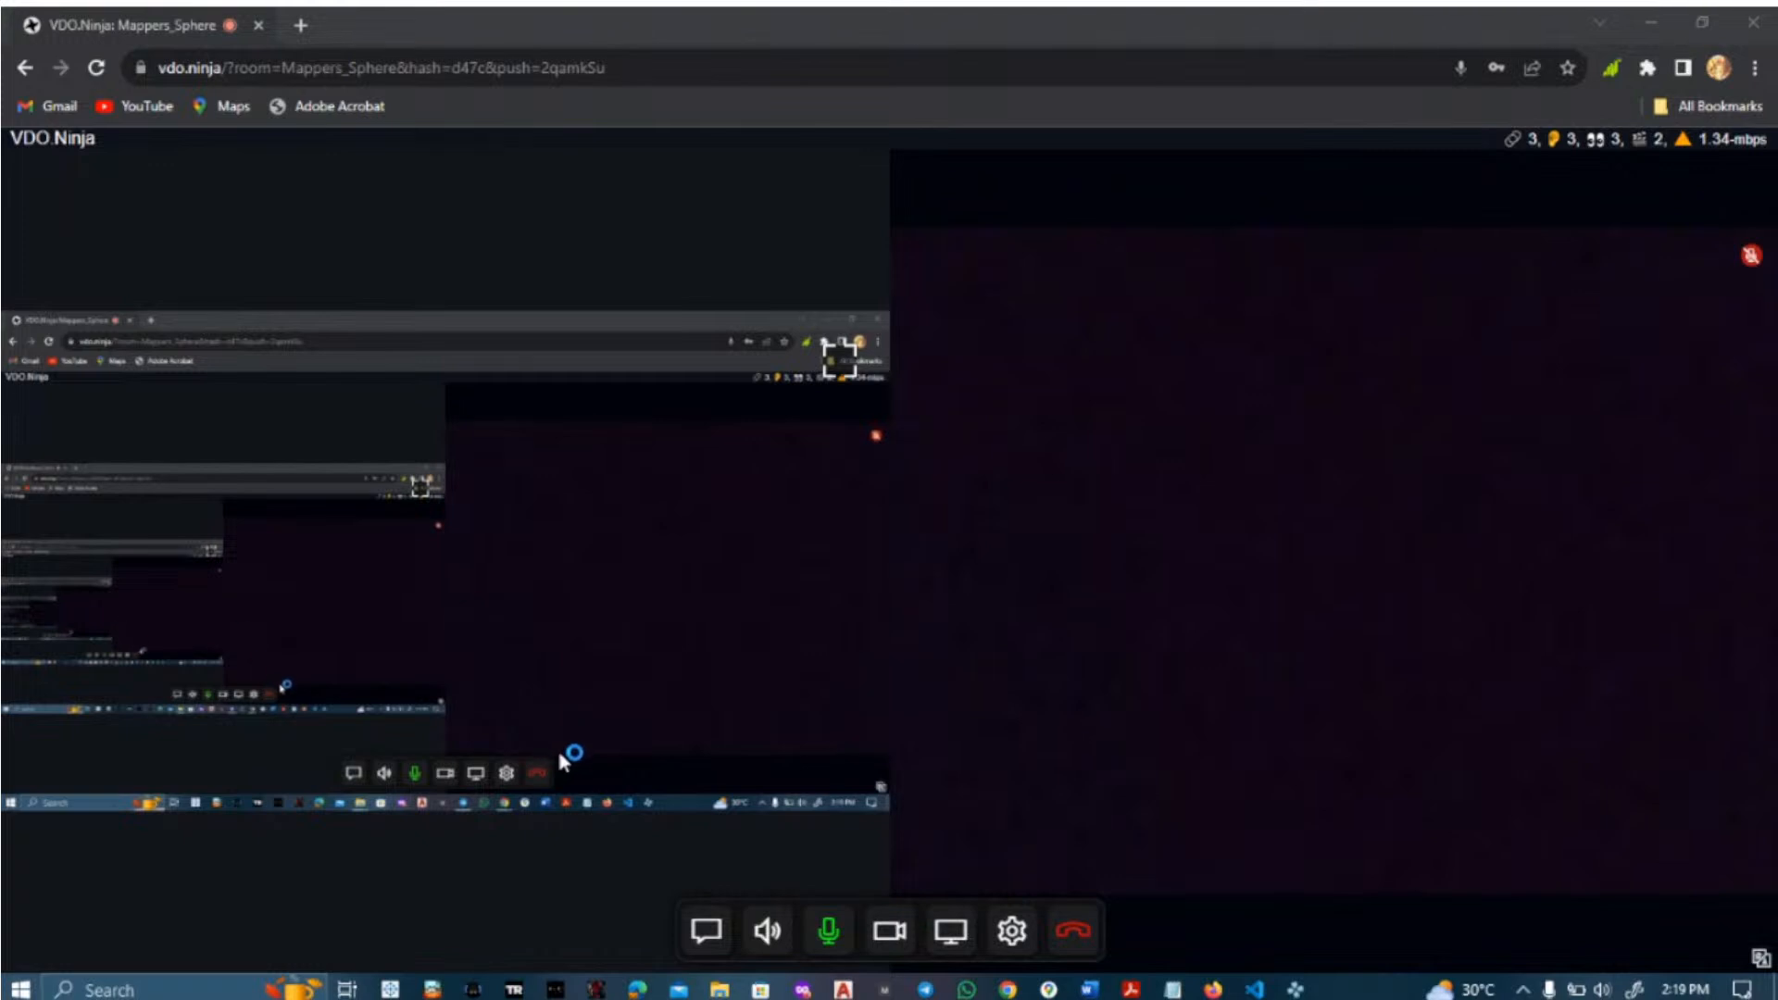
- Switch to the GIS INTRO folder window in File Explorer to view the copied folders
{"action": "mouse_move", "coordinate": [724, 991]}
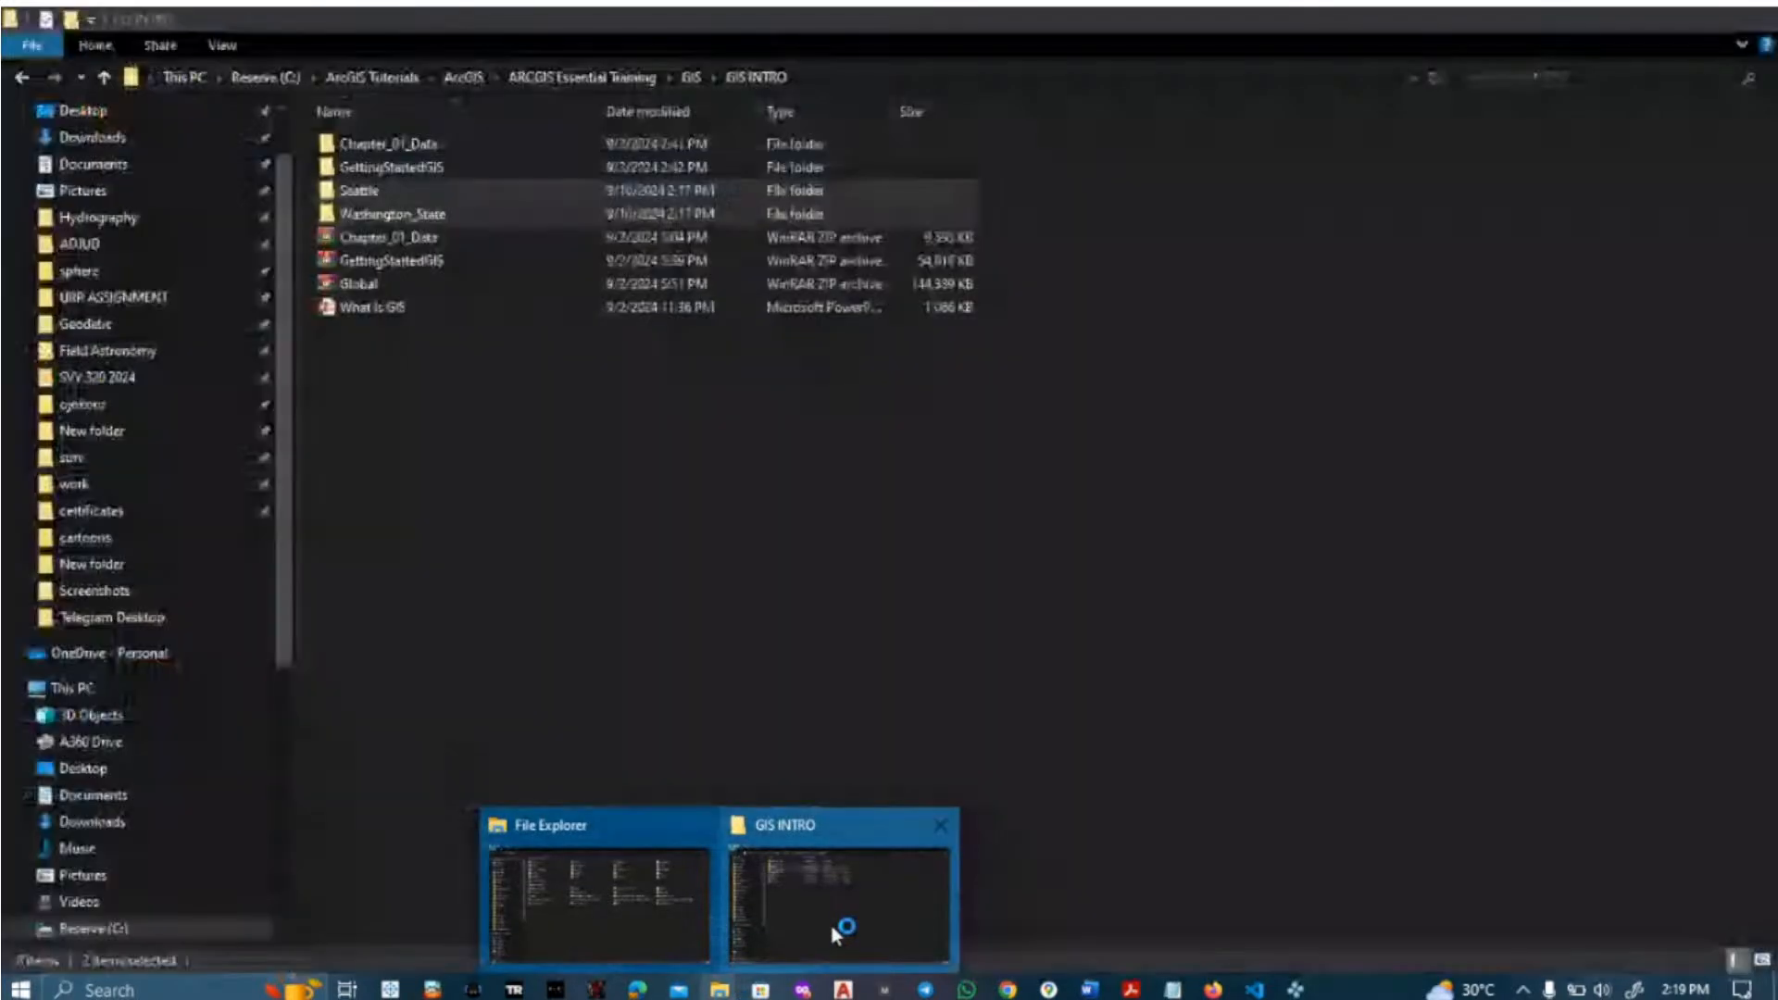
{"action": "left_click", "coordinate": [830, 920]}
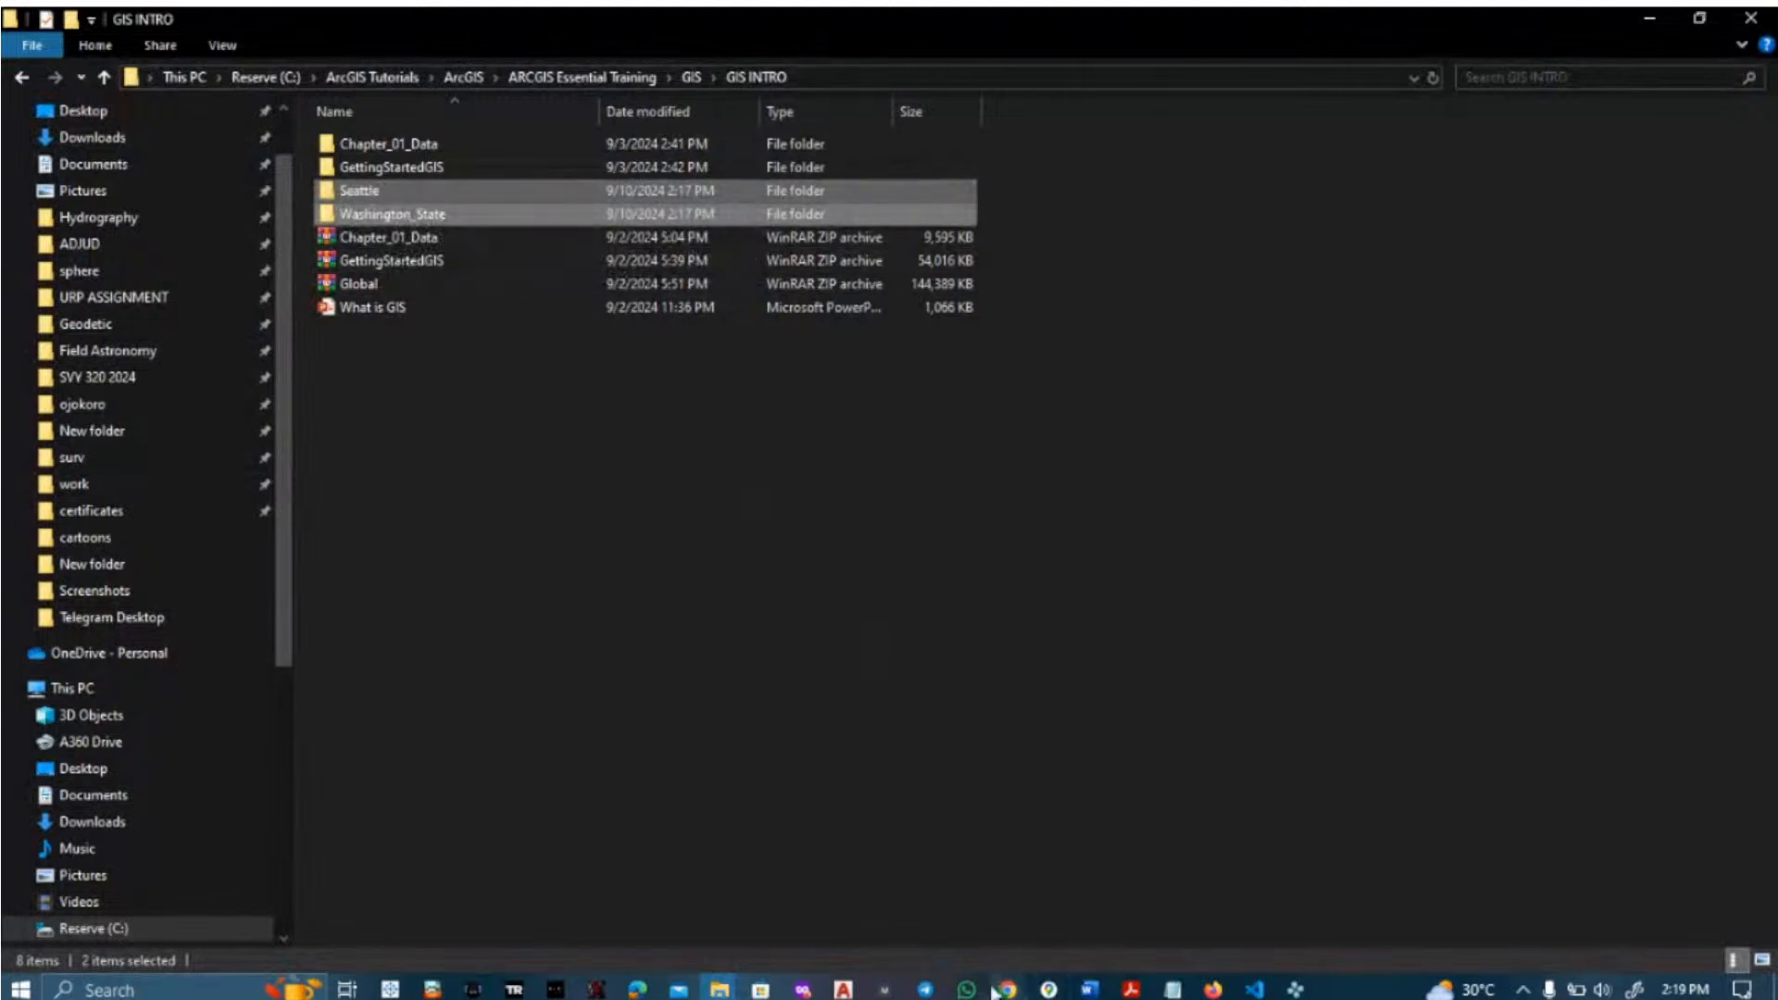
- Show the desktop and switch back to the VDO.Ninja call window in Chrome
{"action": "mouse_move", "coordinate": [1003, 991]}
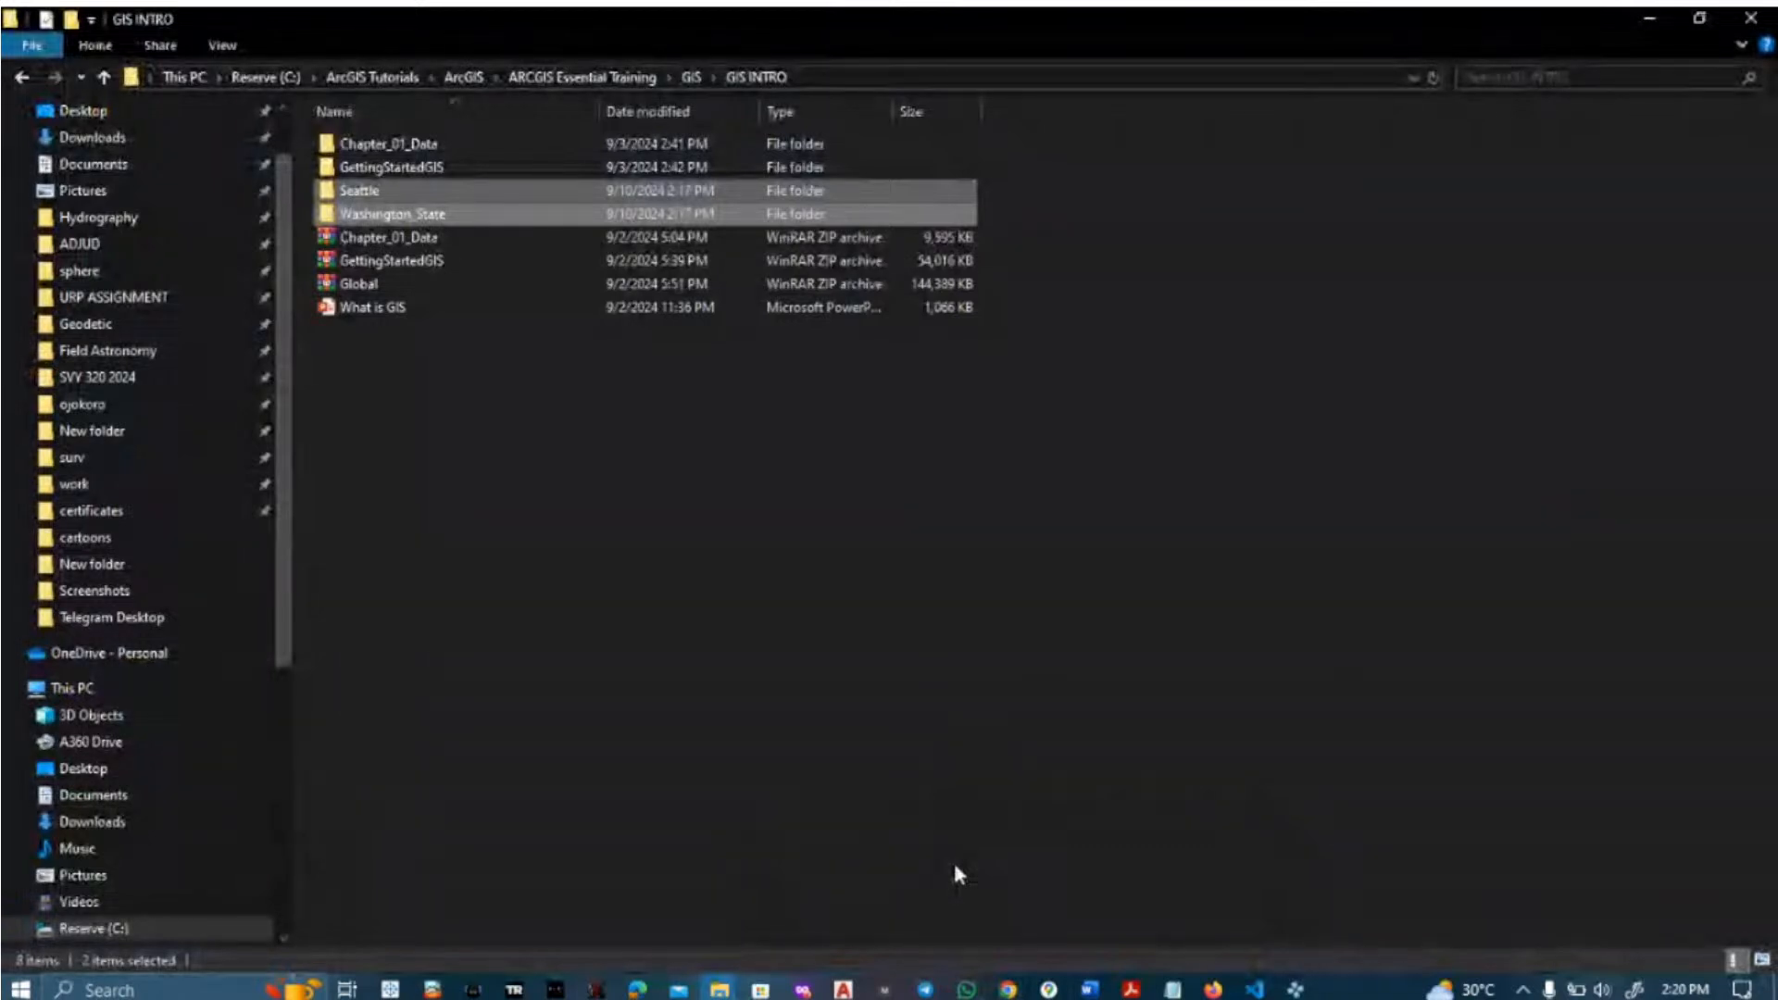
{"action": "key", "text": "super"}
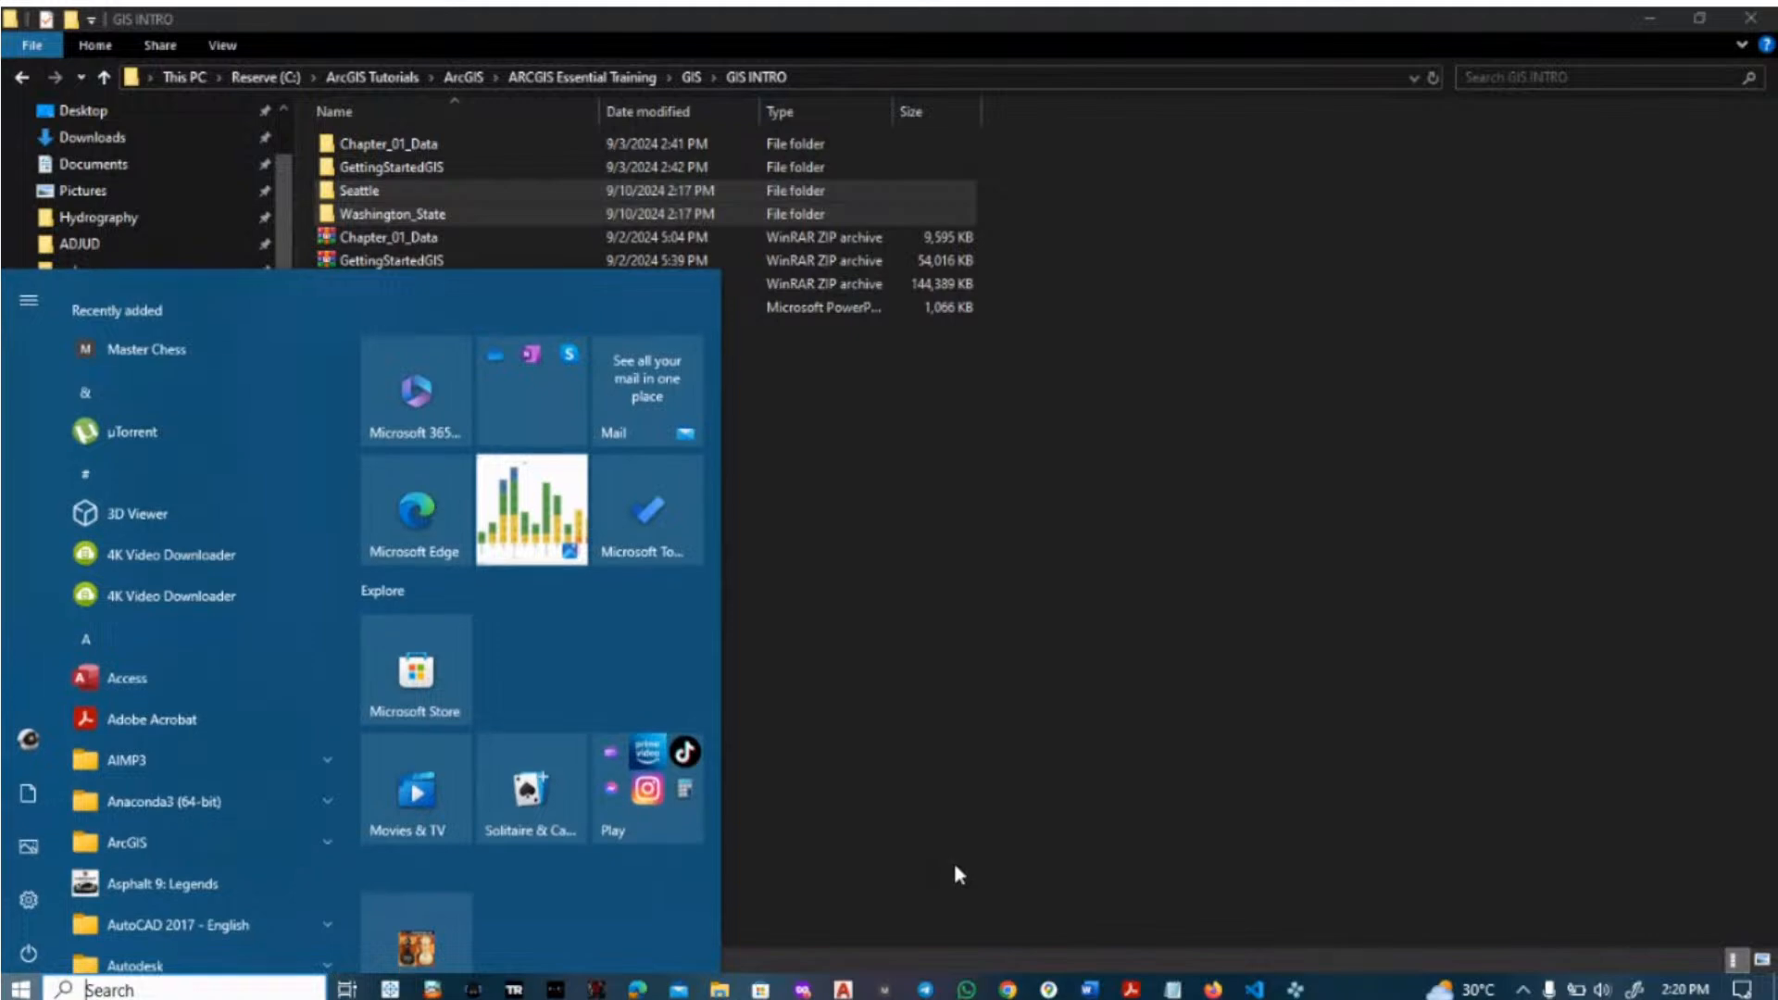
{"action": "key", "text": "super"}
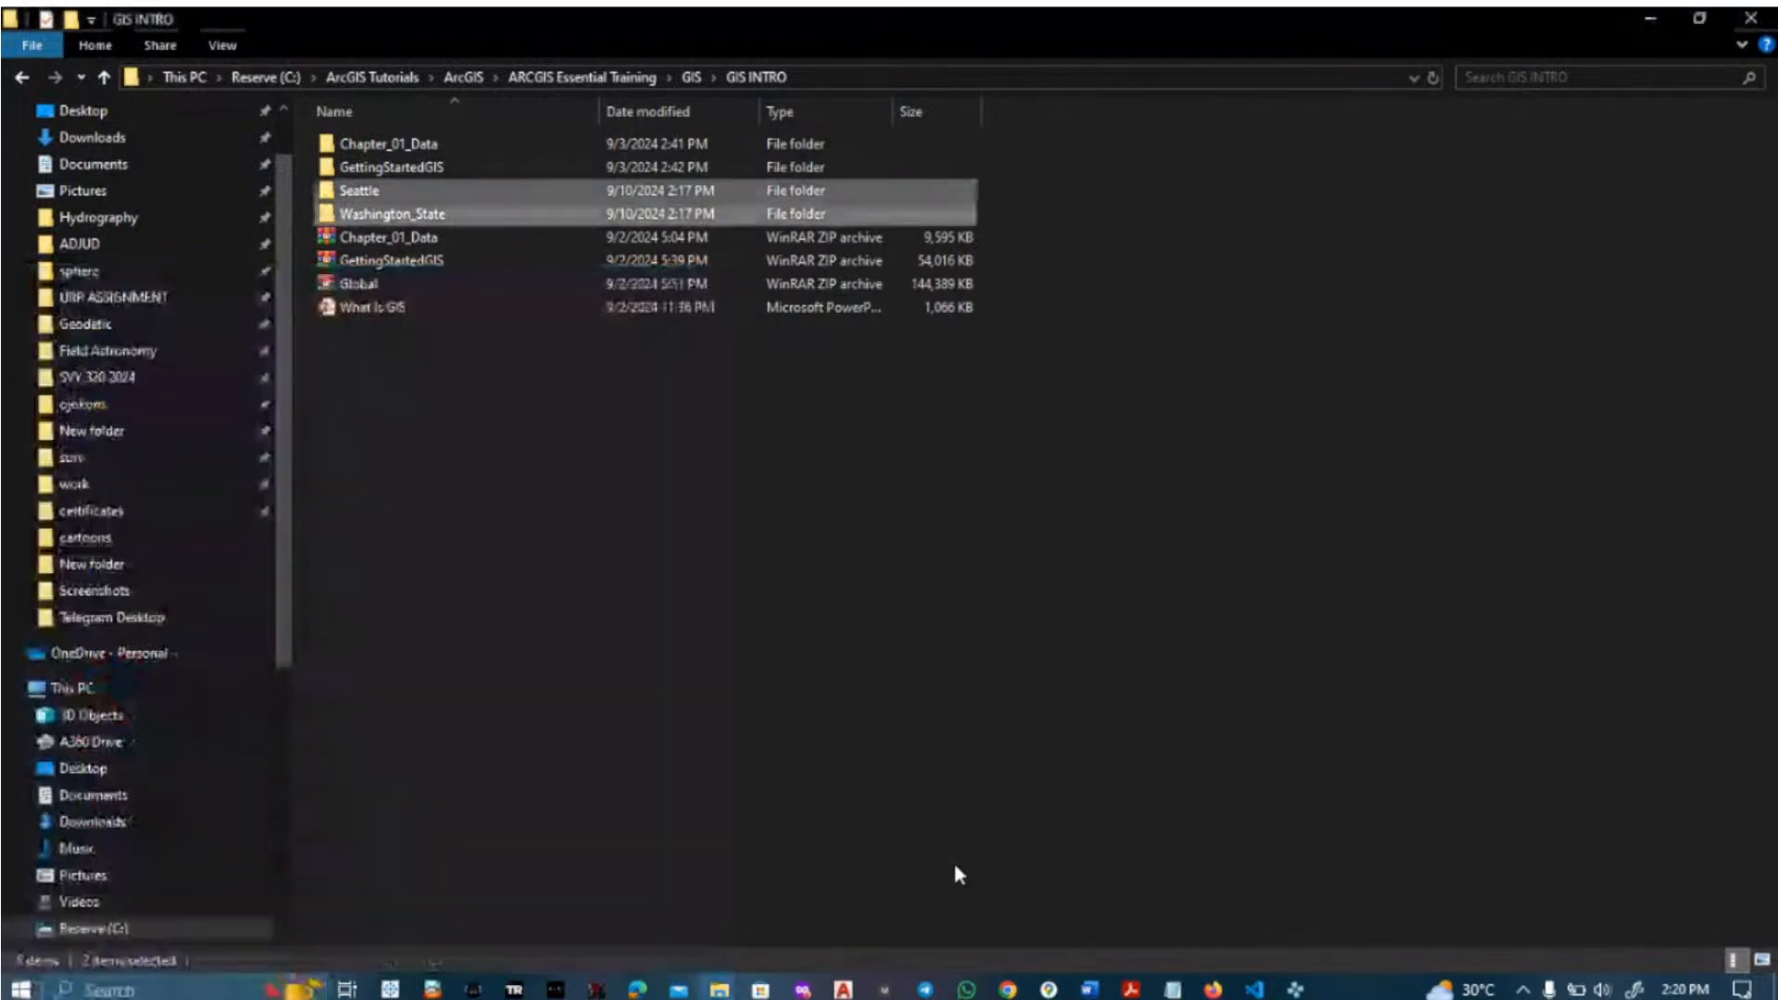
{"action": "key", "text": "super+d"}
{"action": "mouse_move", "coordinate": [1008, 989]}
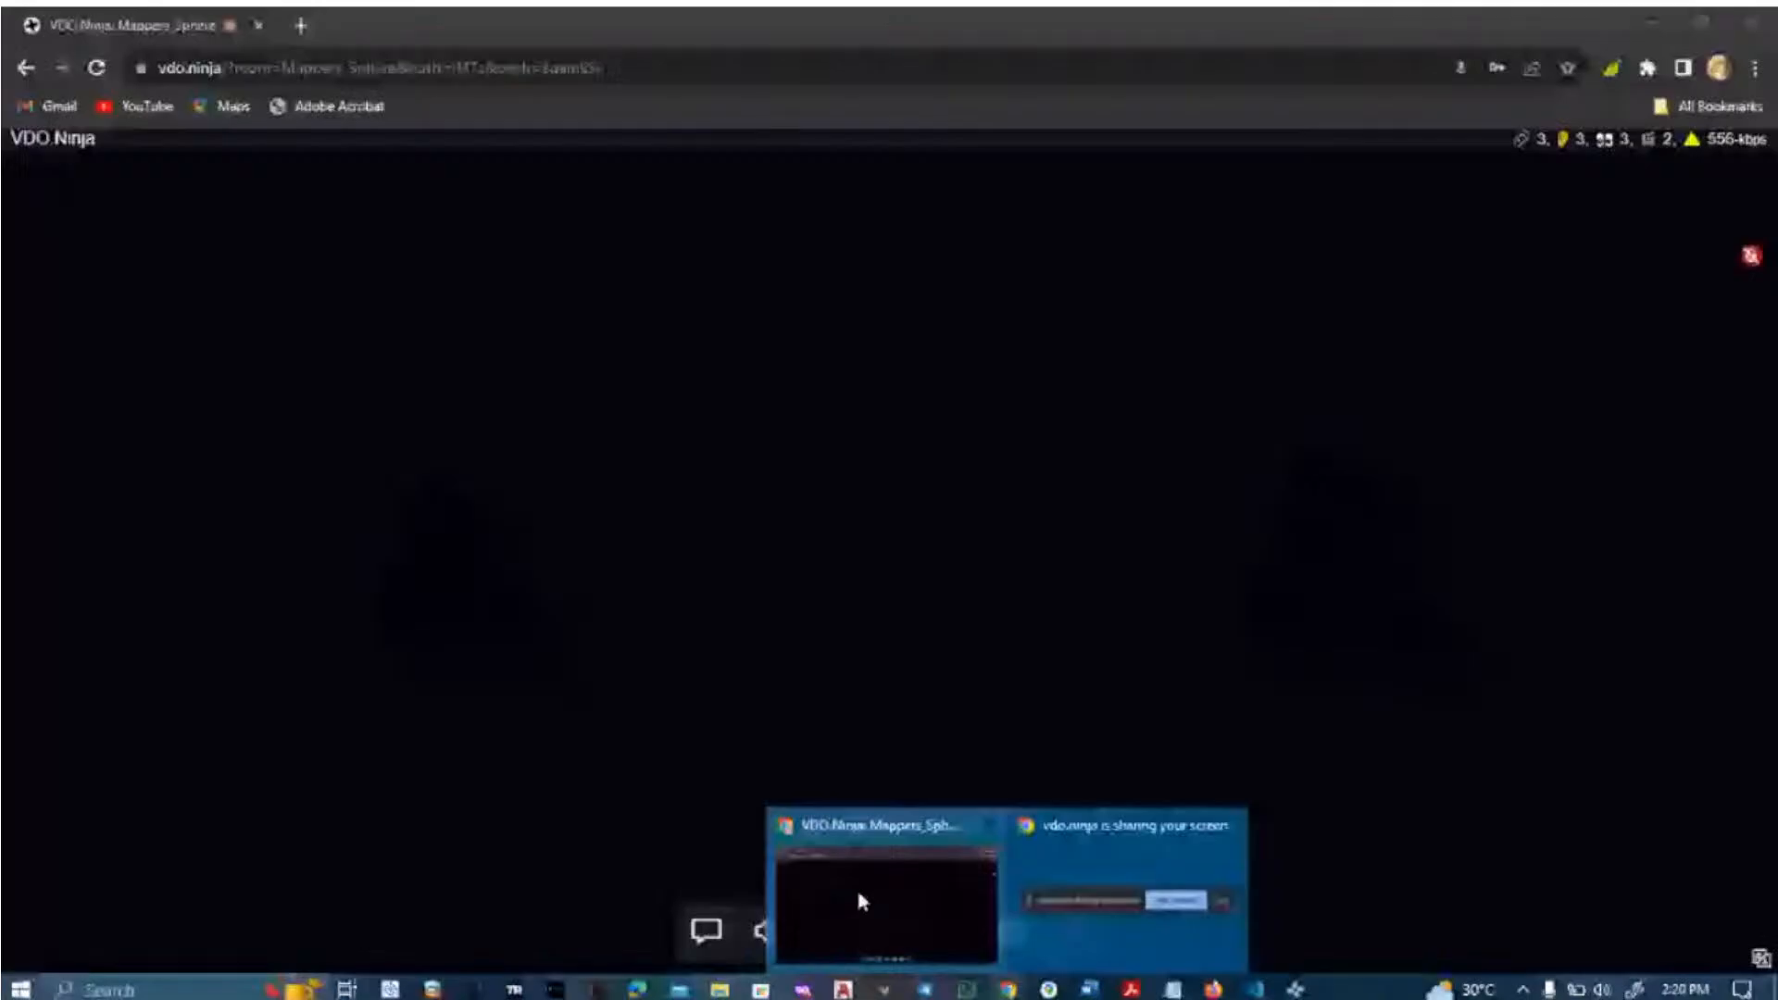
{"action": "left_click", "coordinate": [852, 884]}
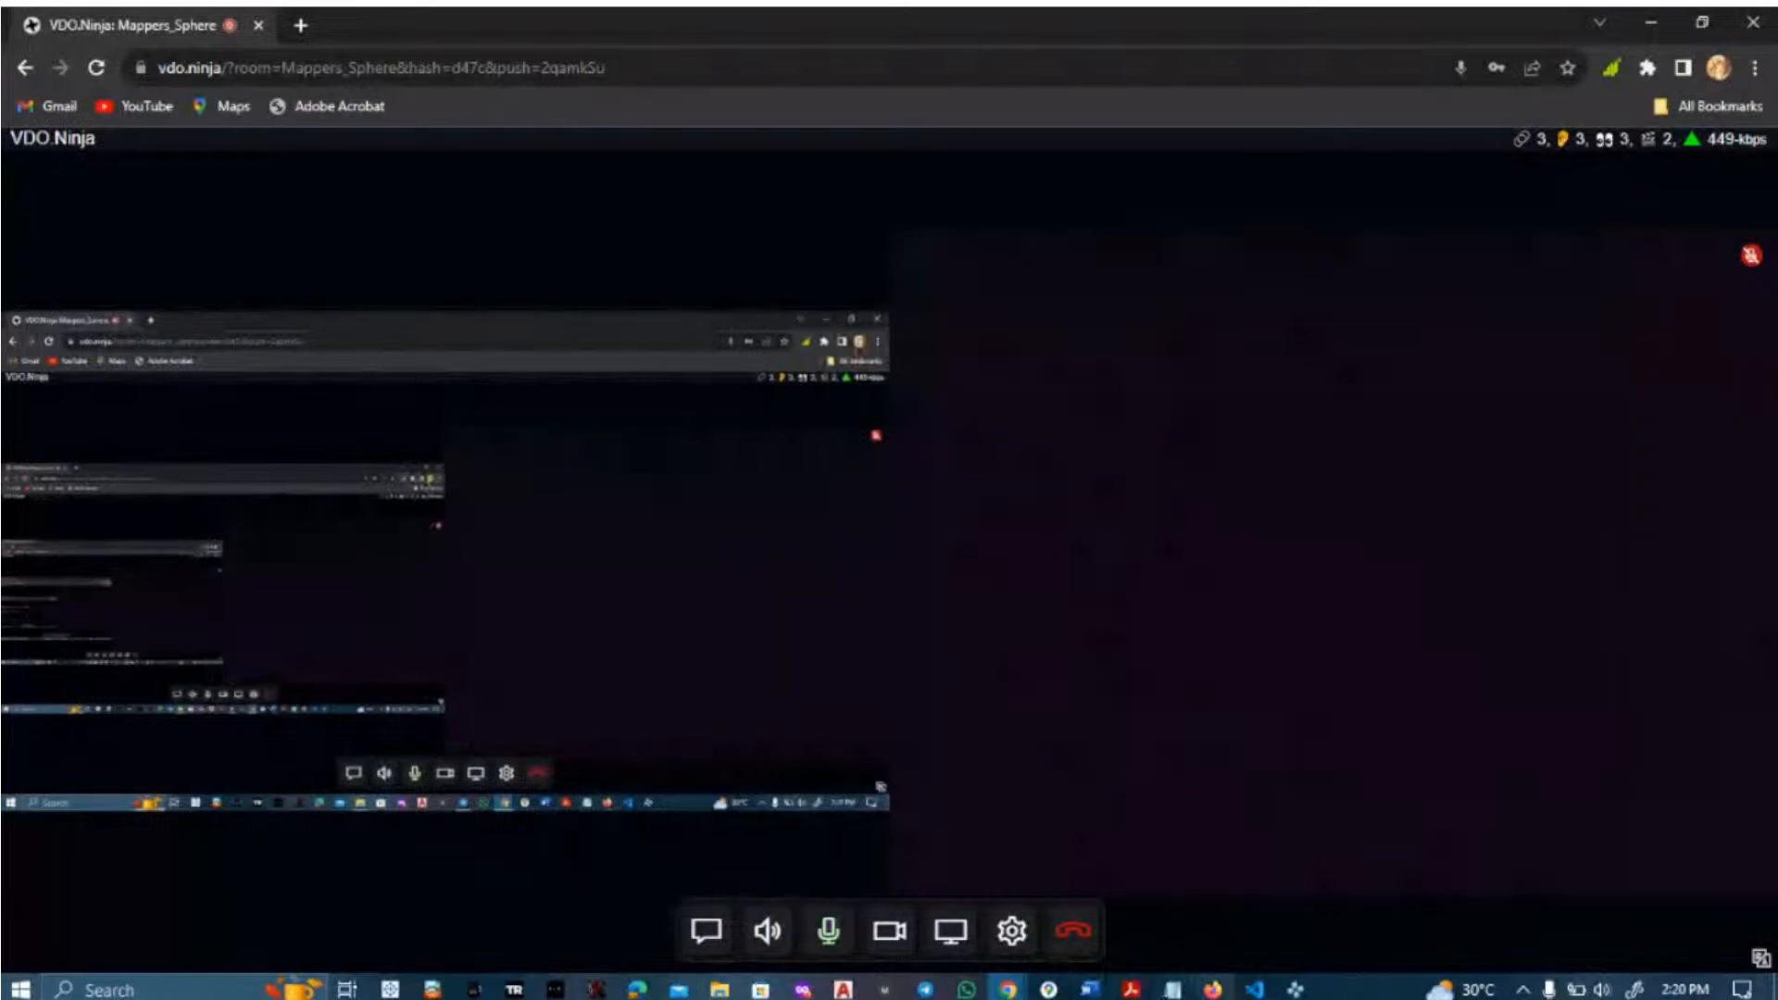
- Open Task Manager and mute the microphone in the VDO.Ninja call
{"action": "left_click", "coordinate": [1329, 997]}
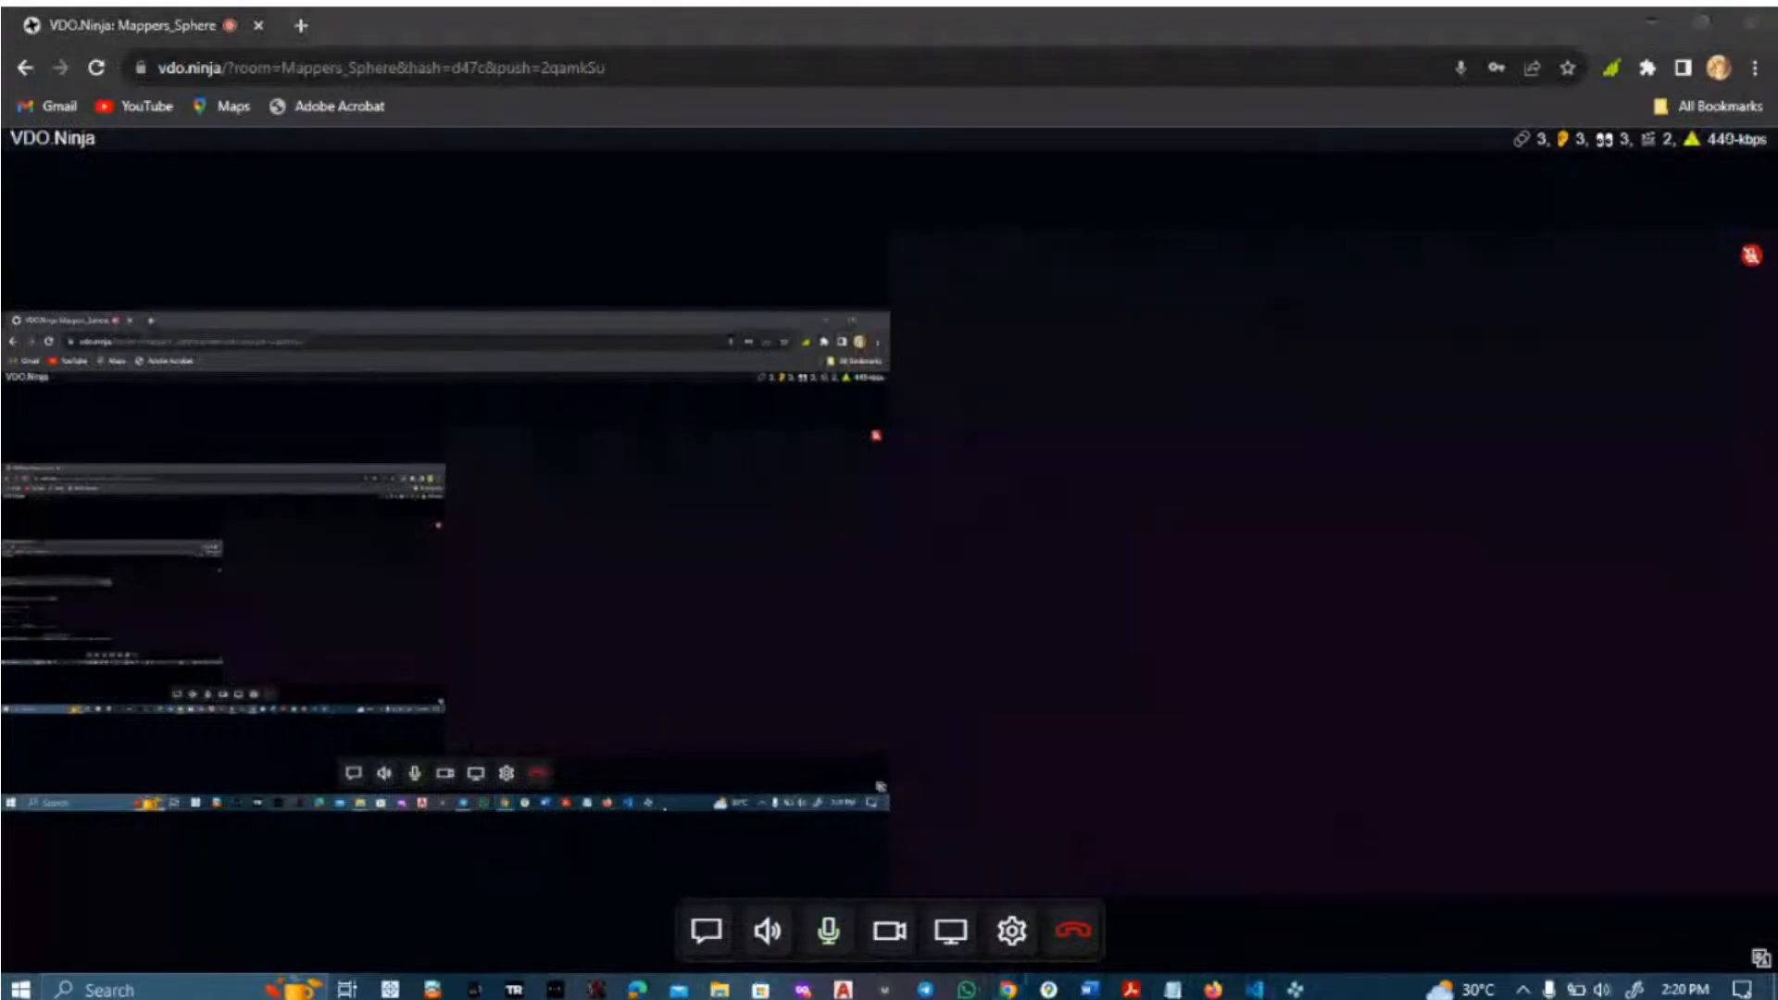
{"action": "right_click", "coordinate": [1326, 991]}
{"action": "left_click", "coordinate": [1384, 885]}
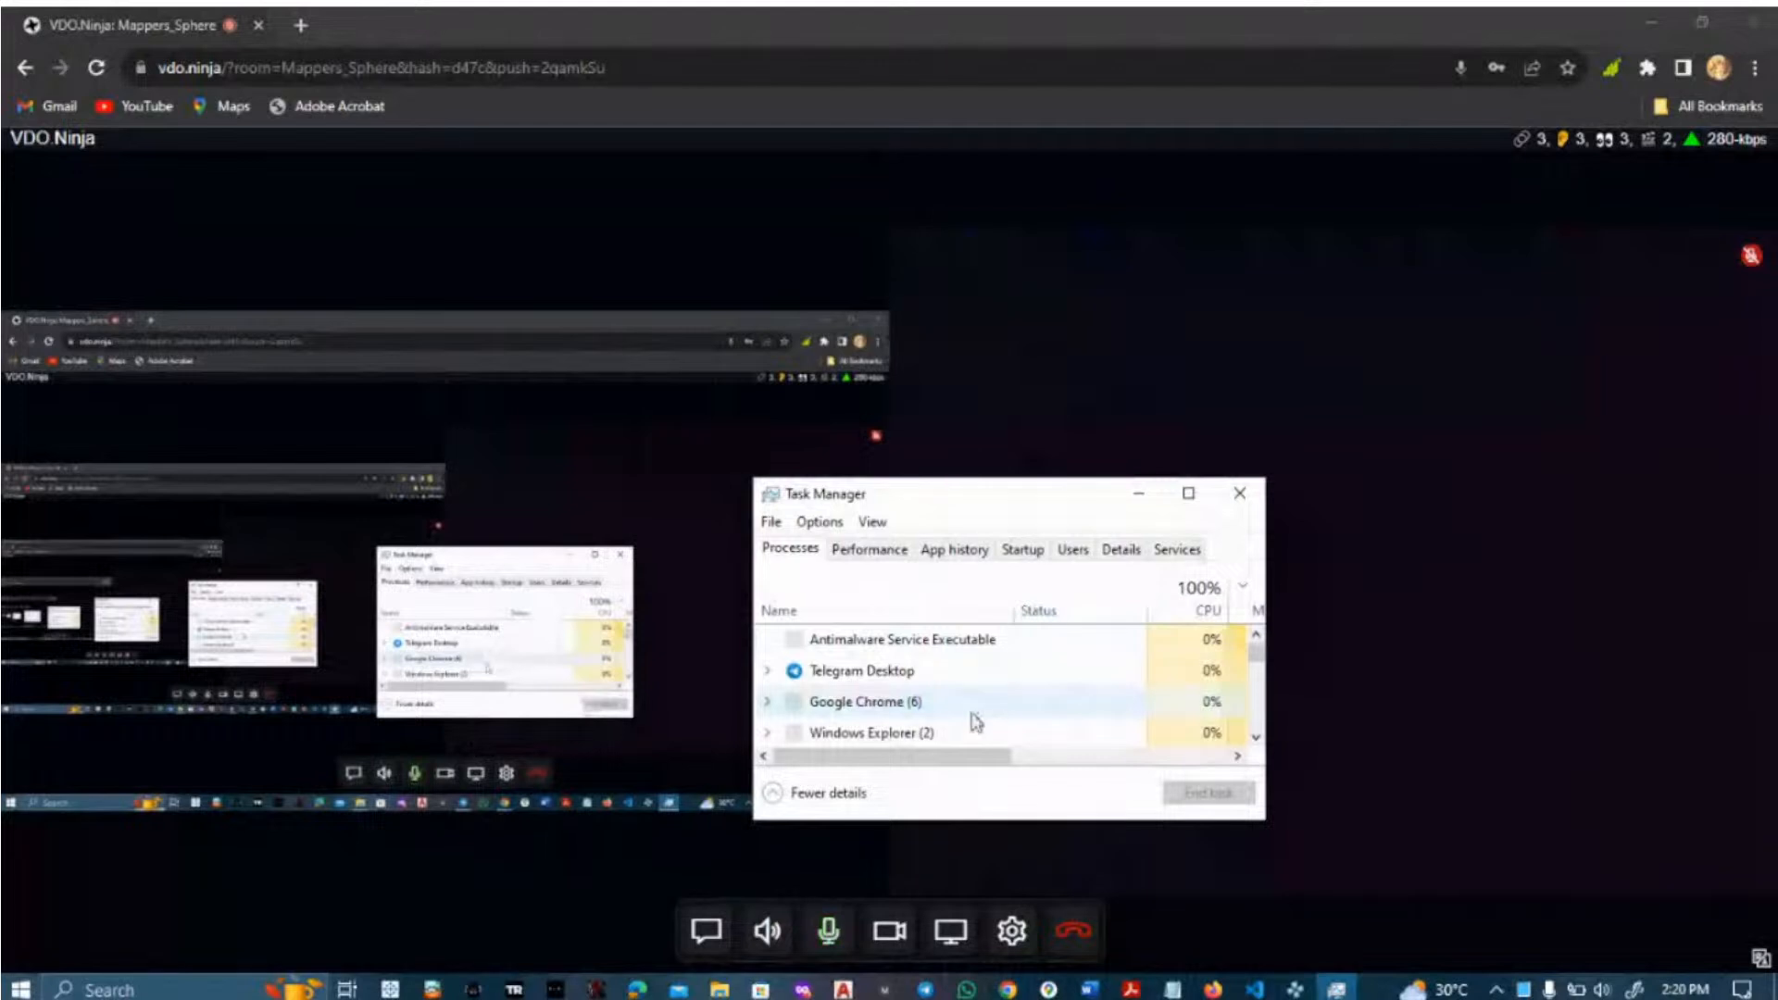
{"action": "left_click", "coordinate": [833, 944]}
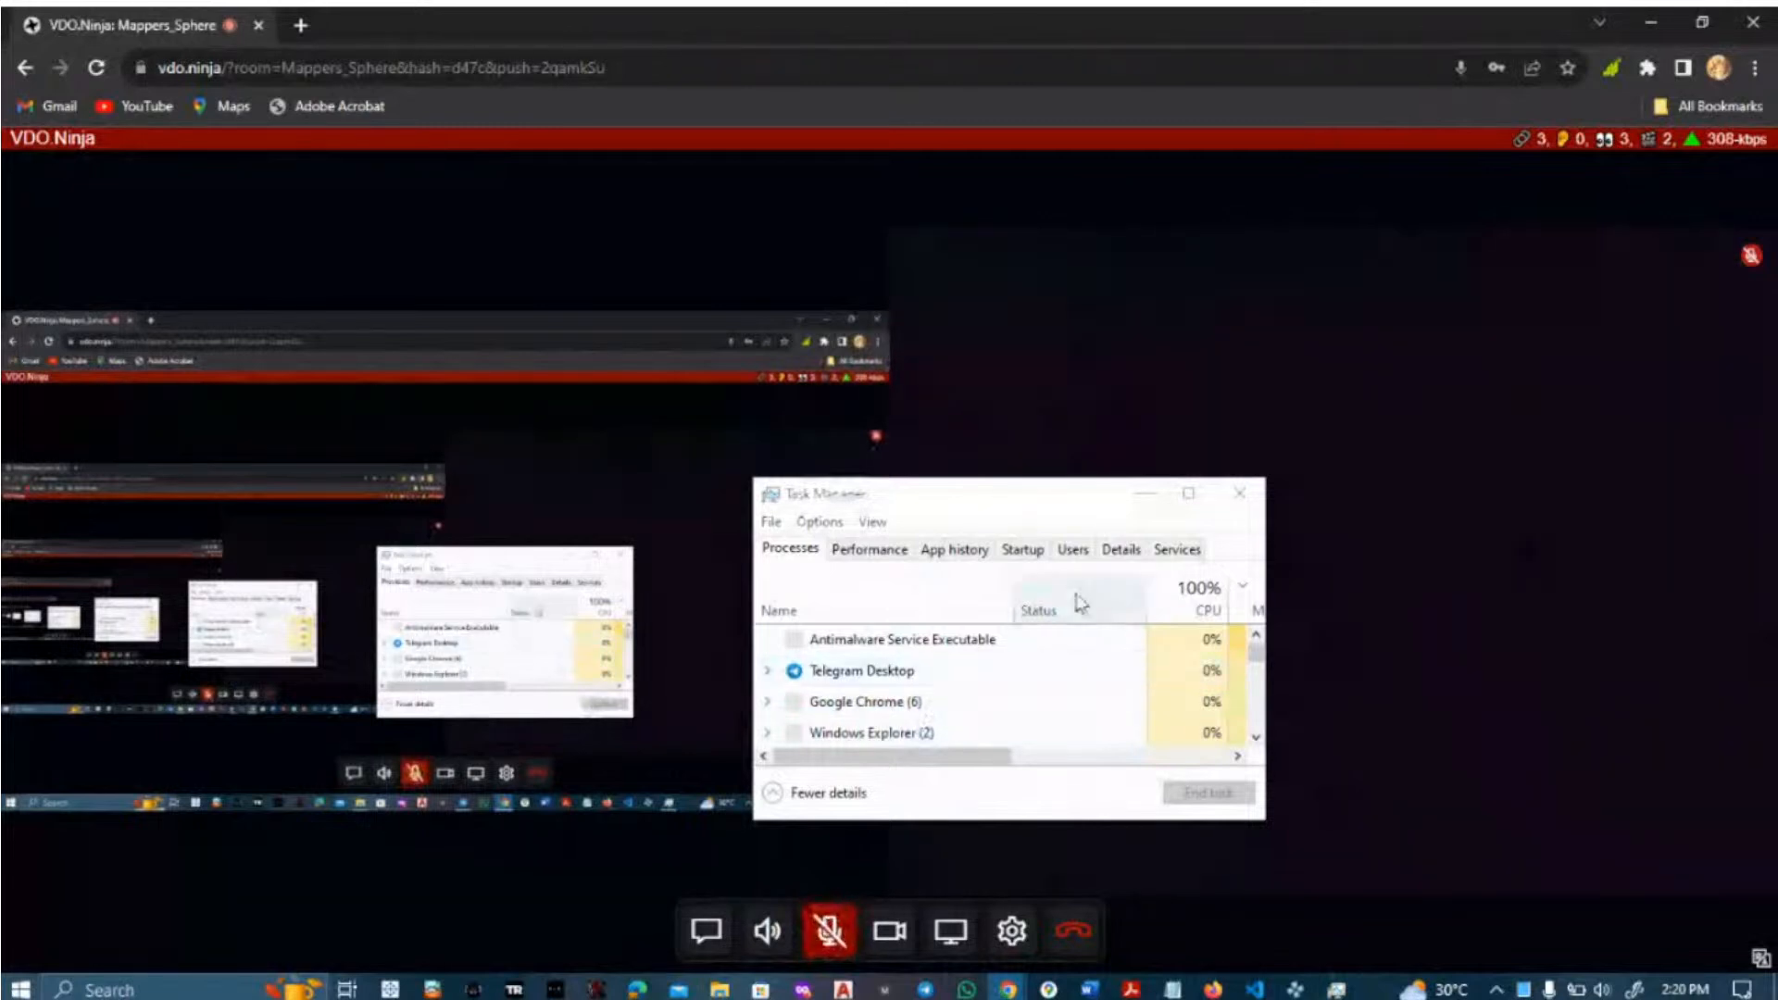
- Examine the running processes in Task Manager, sort them by CPU usage, and close Task Manager
{"action": "scroll", "coordinate": [974, 695], "scroll_direction": "down", "scroll_amount": 3}
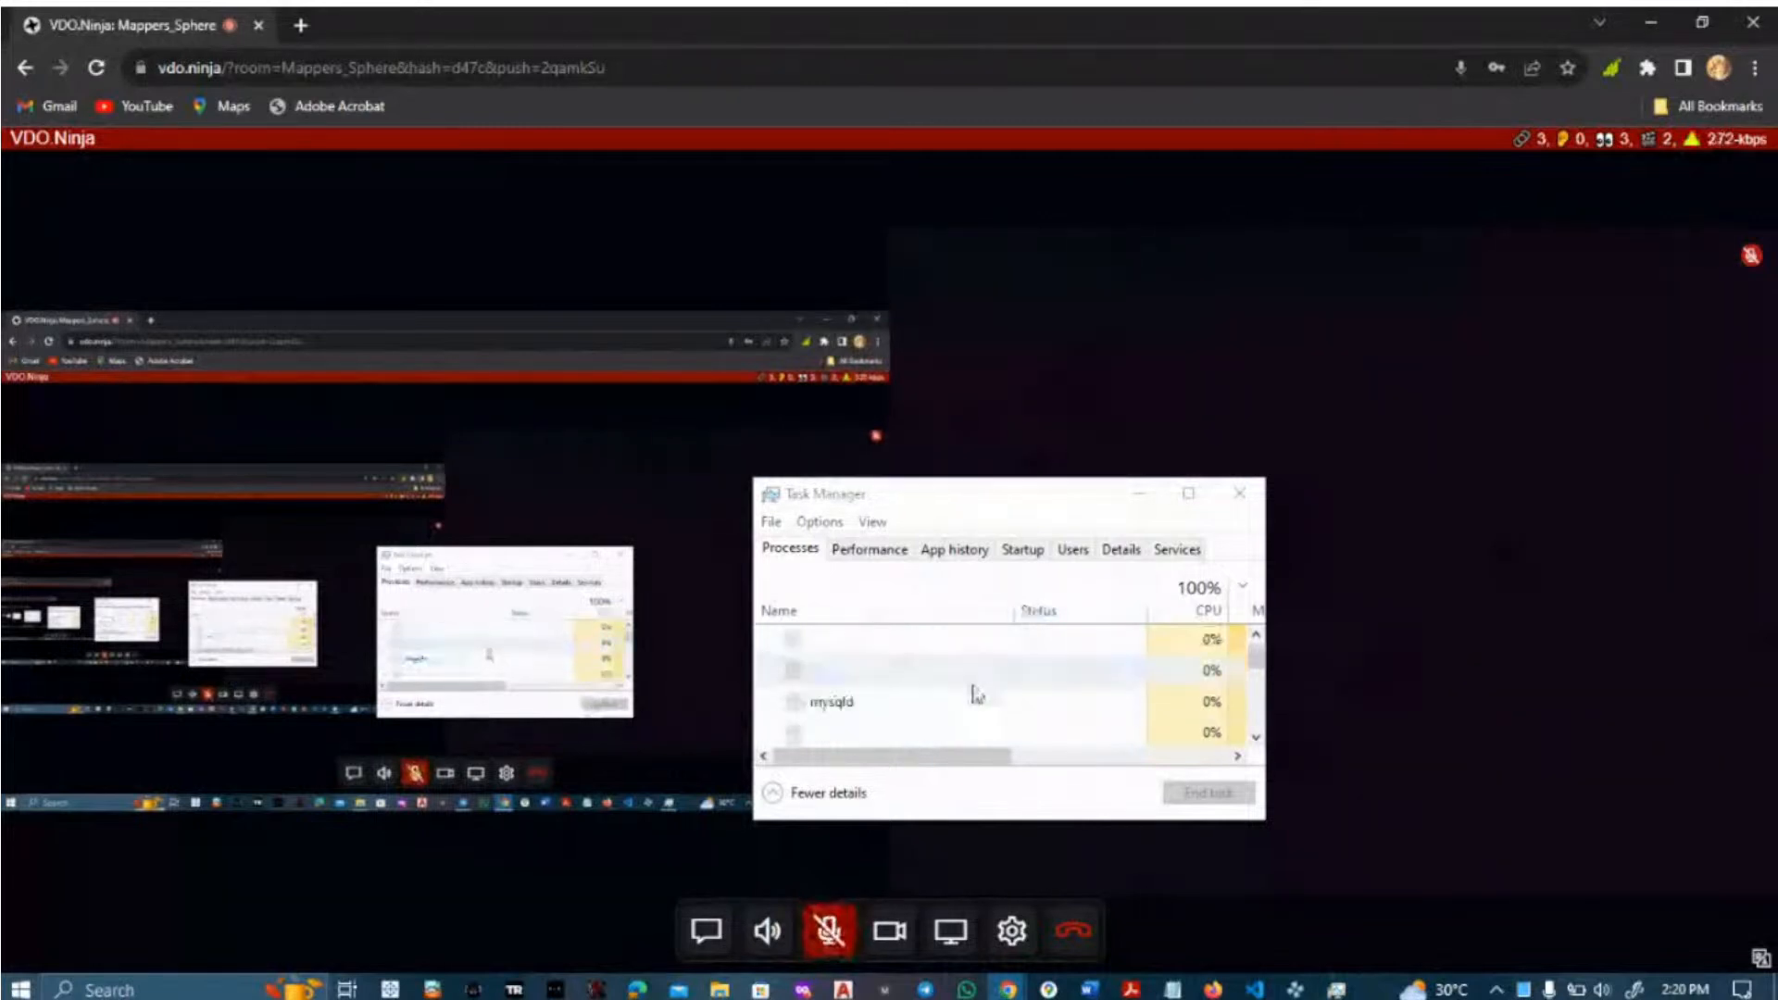
{"action": "scroll", "coordinate": [977, 695], "scroll_direction": "up", "scroll_amount": 3}
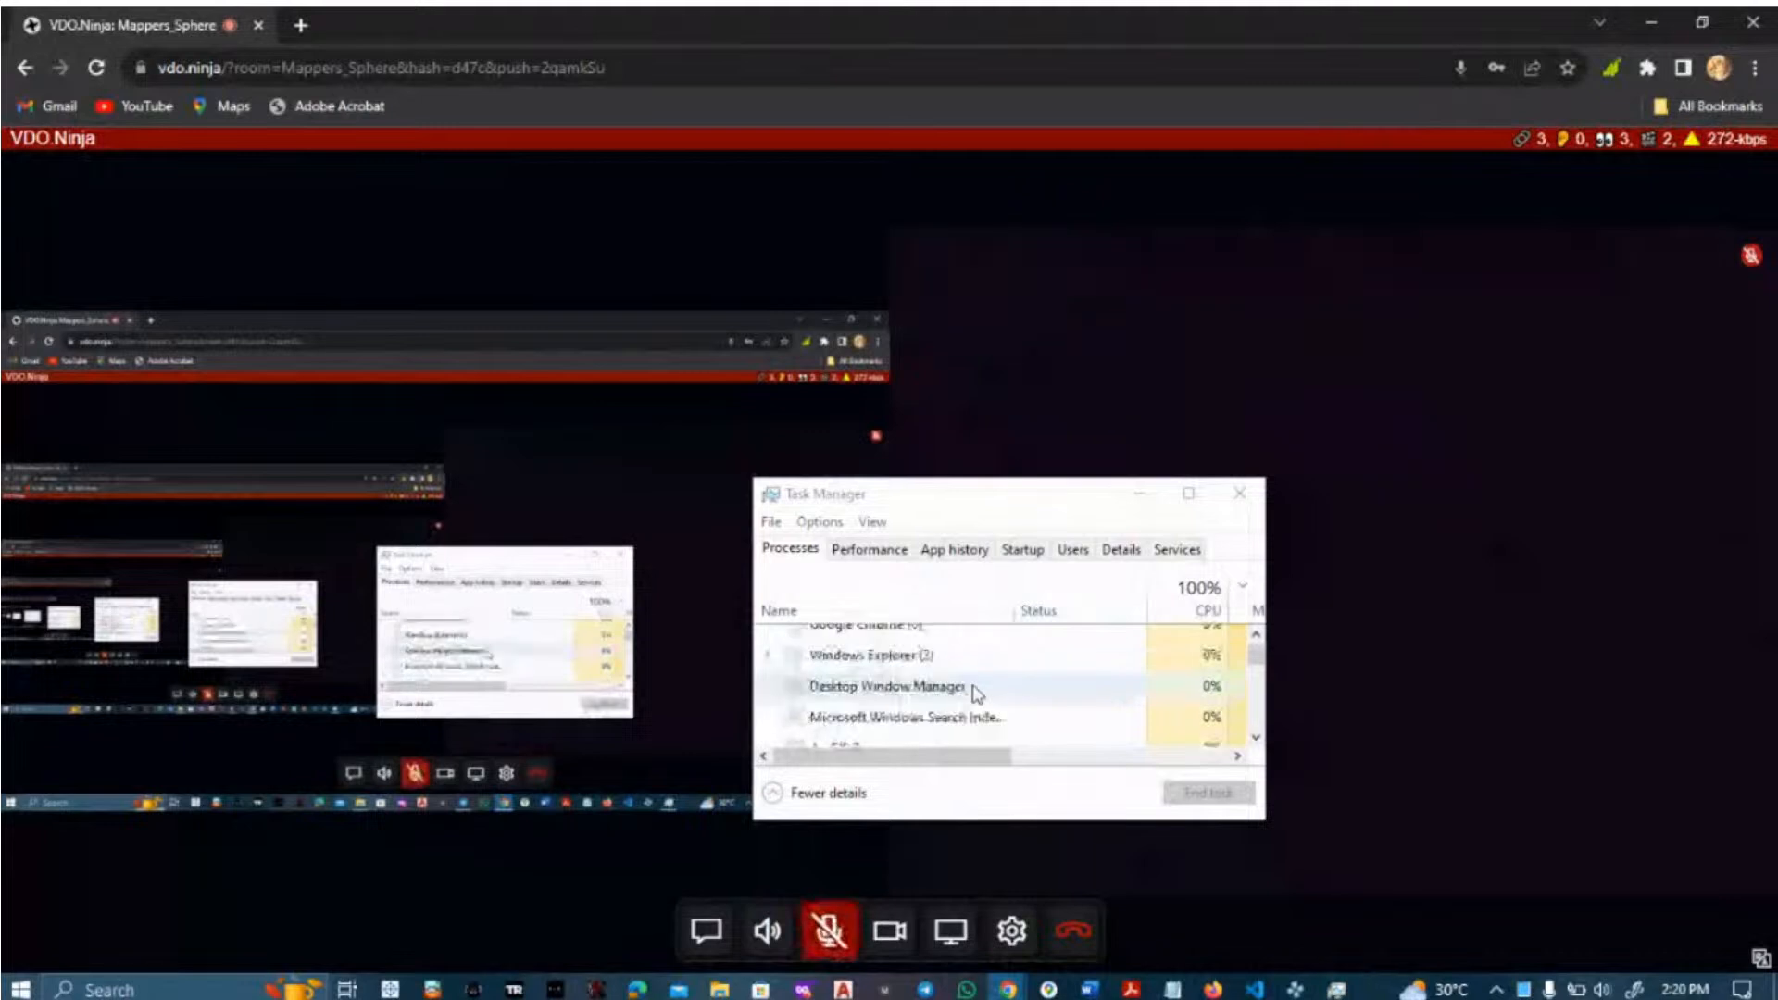
{"action": "scroll", "coordinate": [977, 694], "scroll_direction": "down", "scroll_amount": 1}
{"action": "scroll", "coordinate": [843, 694], "scroll_direction": "down", "scroll_amount": 2}
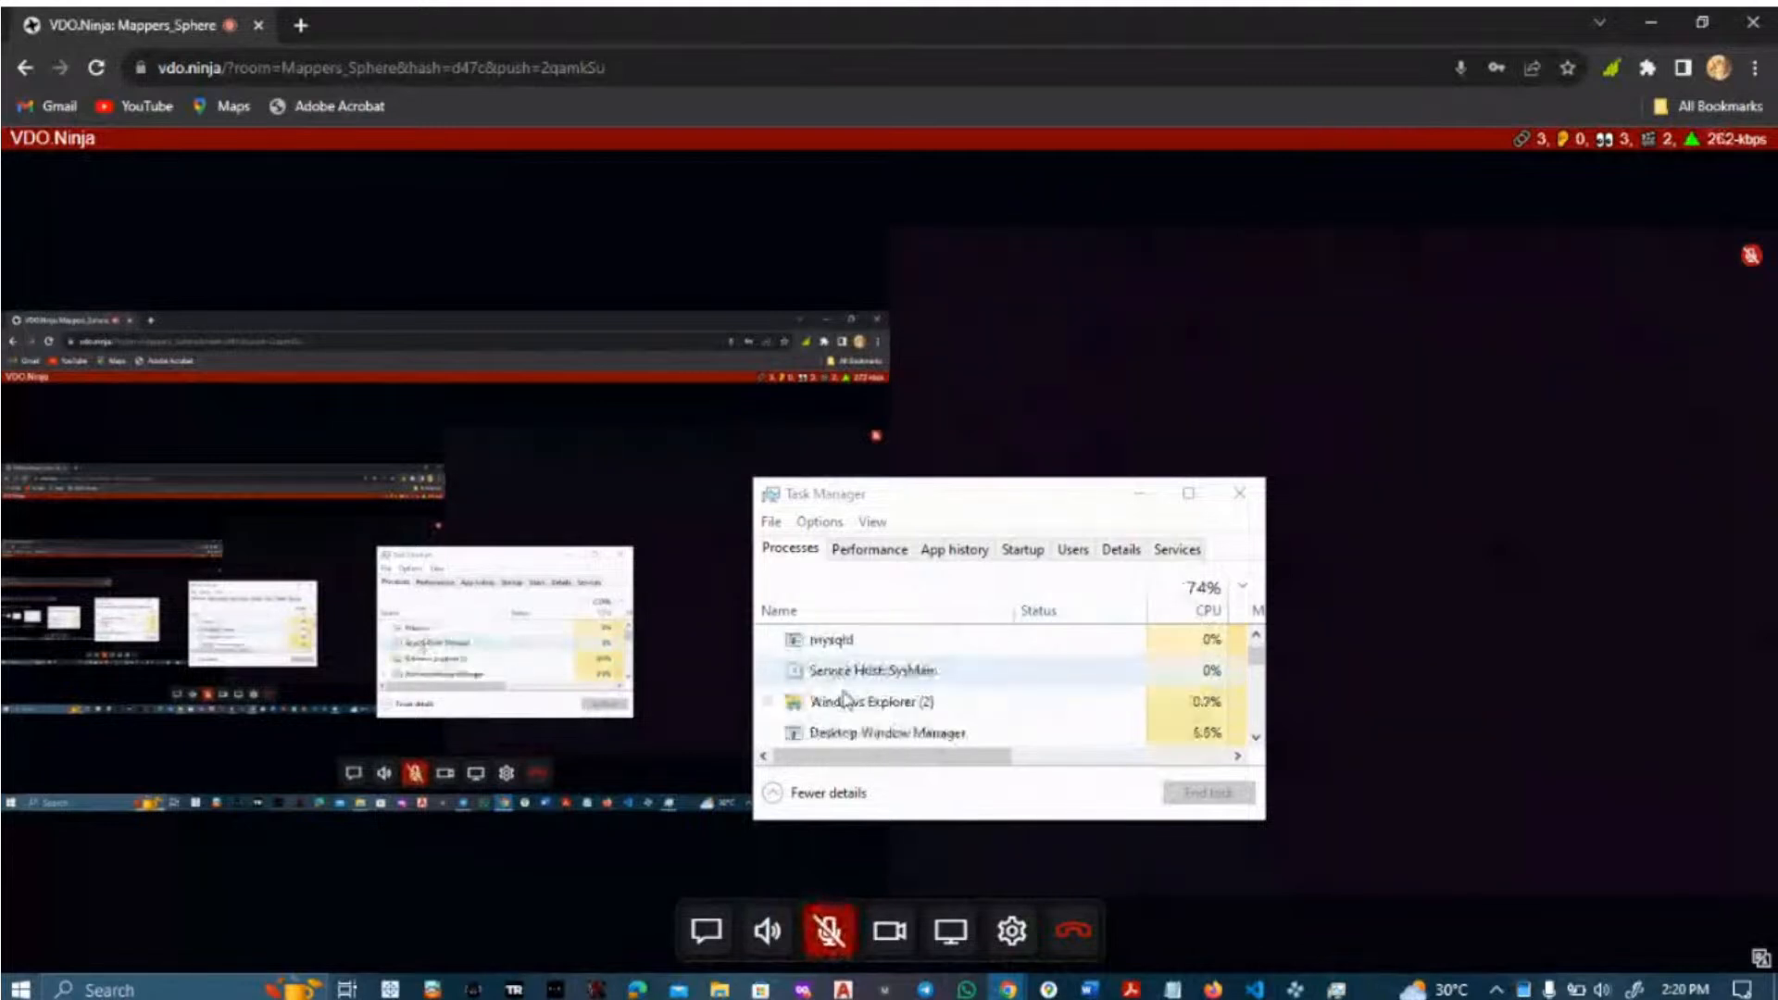
{"action": "scroll", "coordinate": [852, 701], "scroll_direction": "up", "scroll_amount": 3}
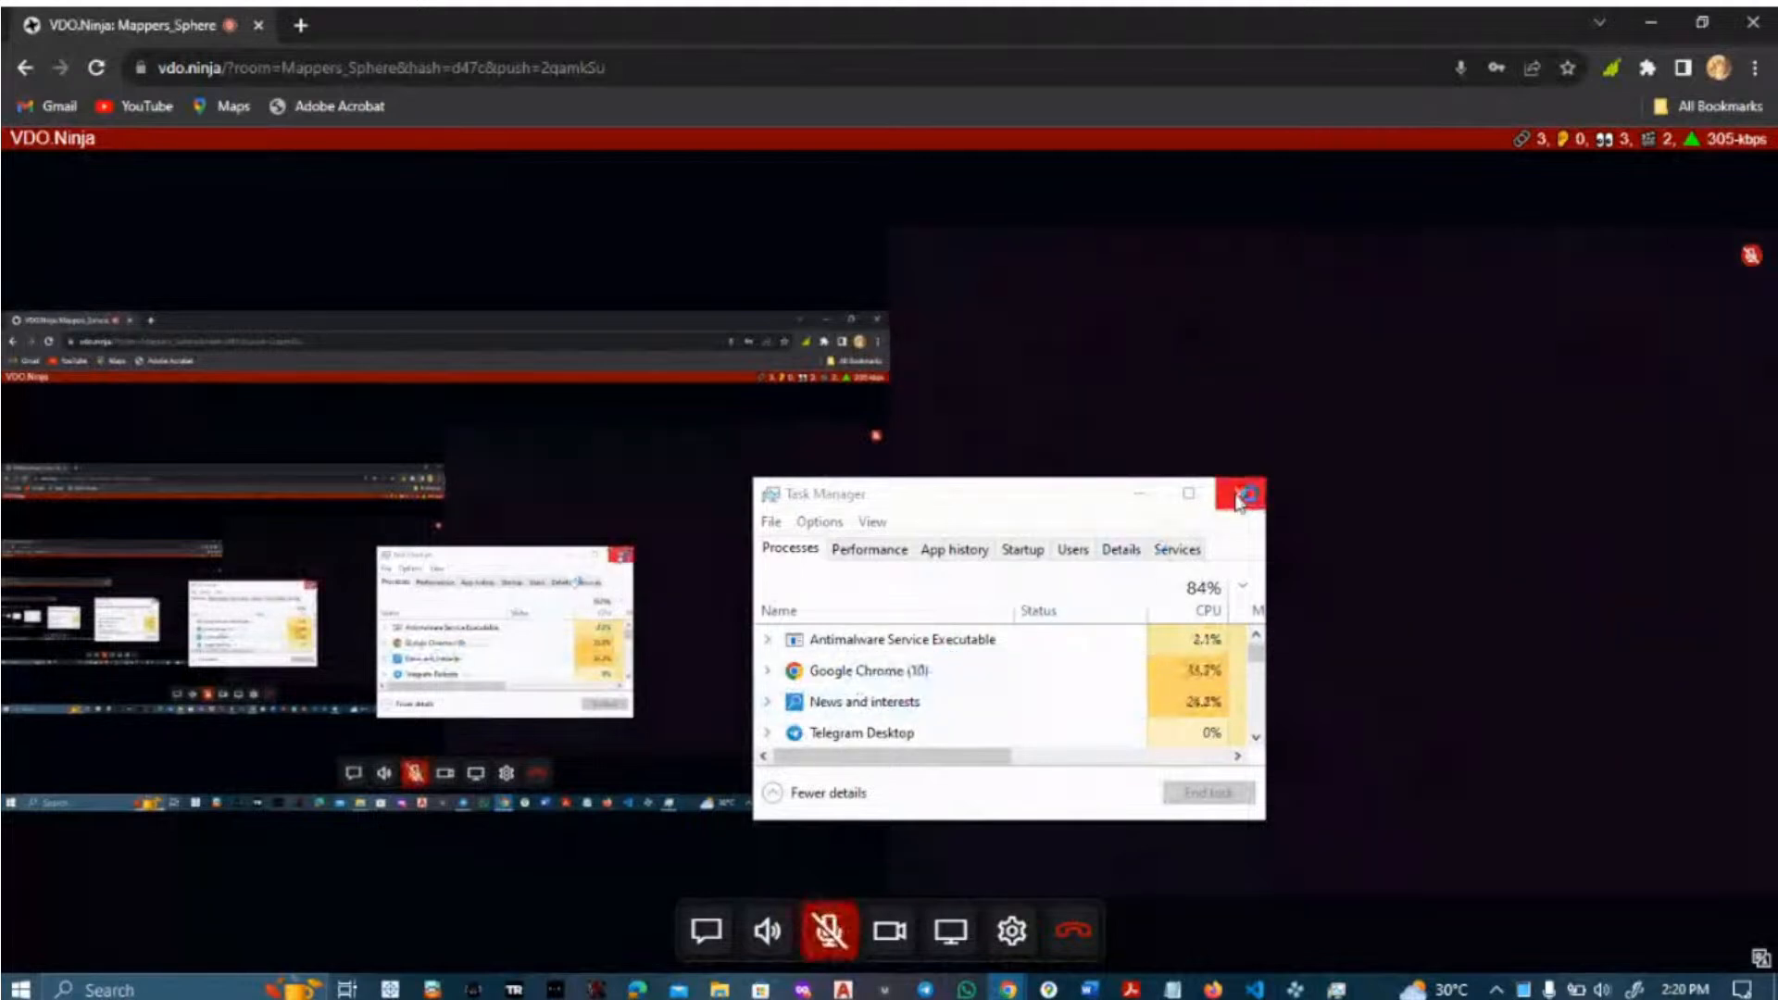
{"action": "left_click", "coordinate": [1202, 593]}
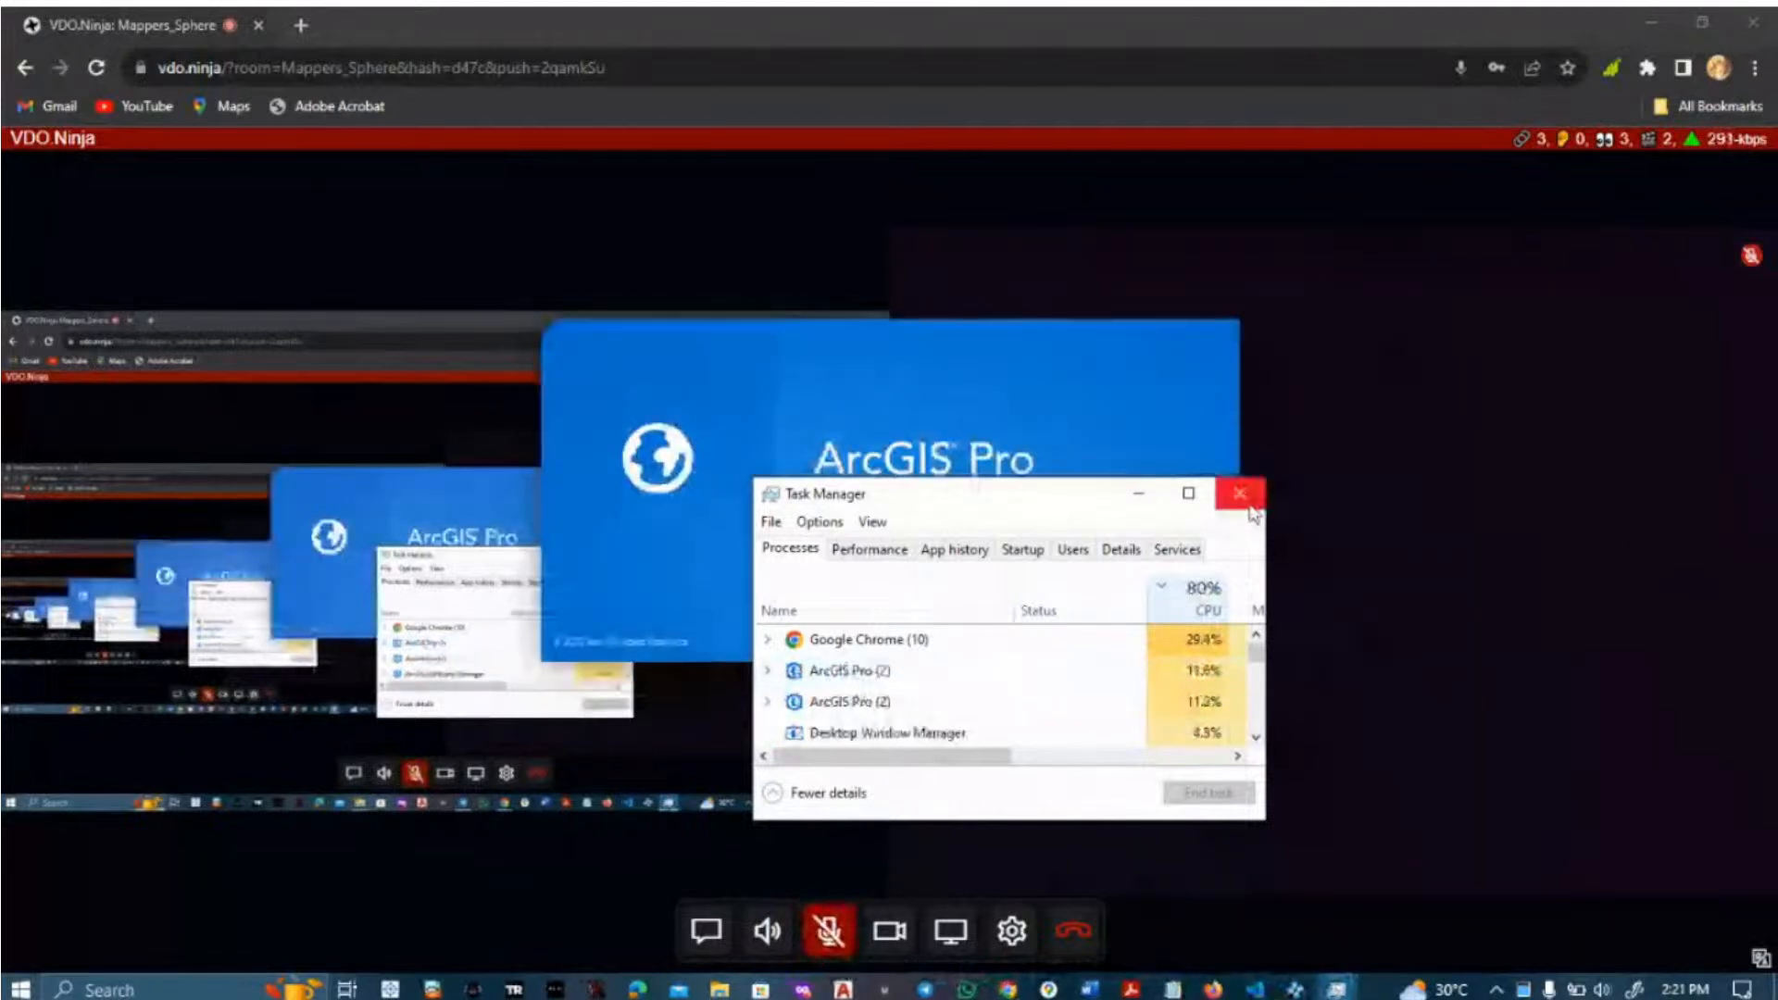
{"action": "left_click", "coordinate": [1247, 508]}
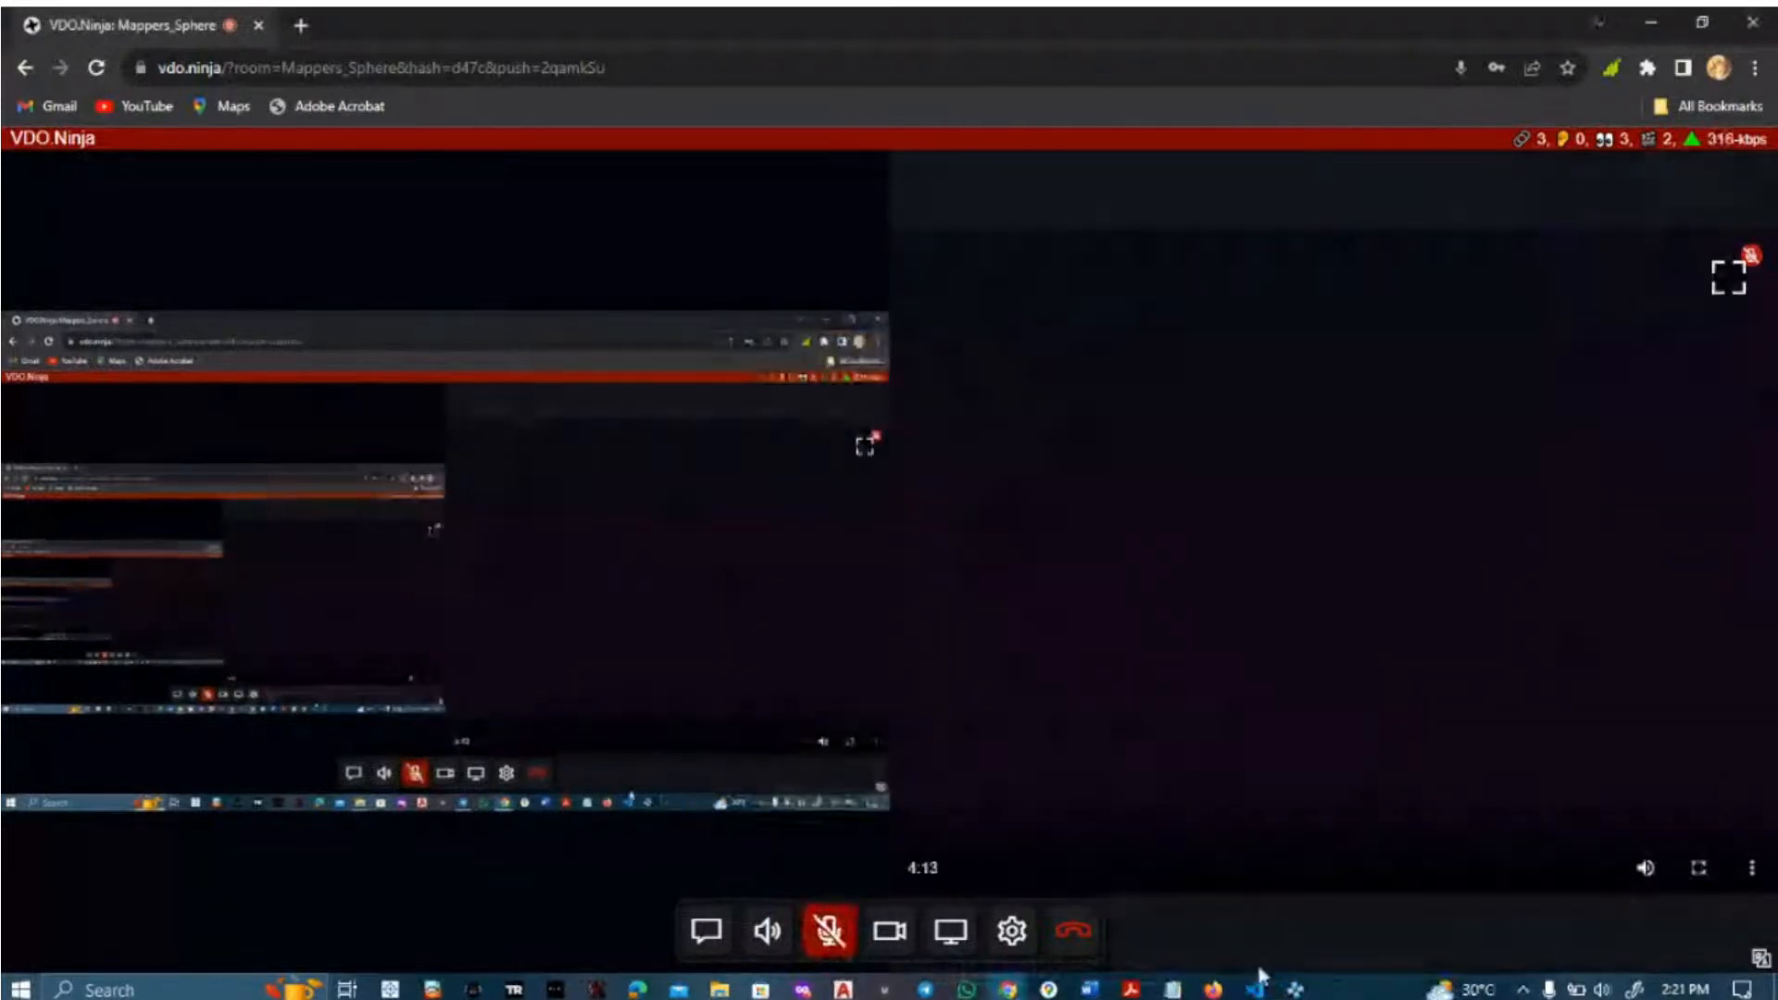
- Examine the ArcGIS Pro process group in Task Manager while the program starts, and close Task Manager
{"action": "mouse_move", "coordinate": [1005, 989]}
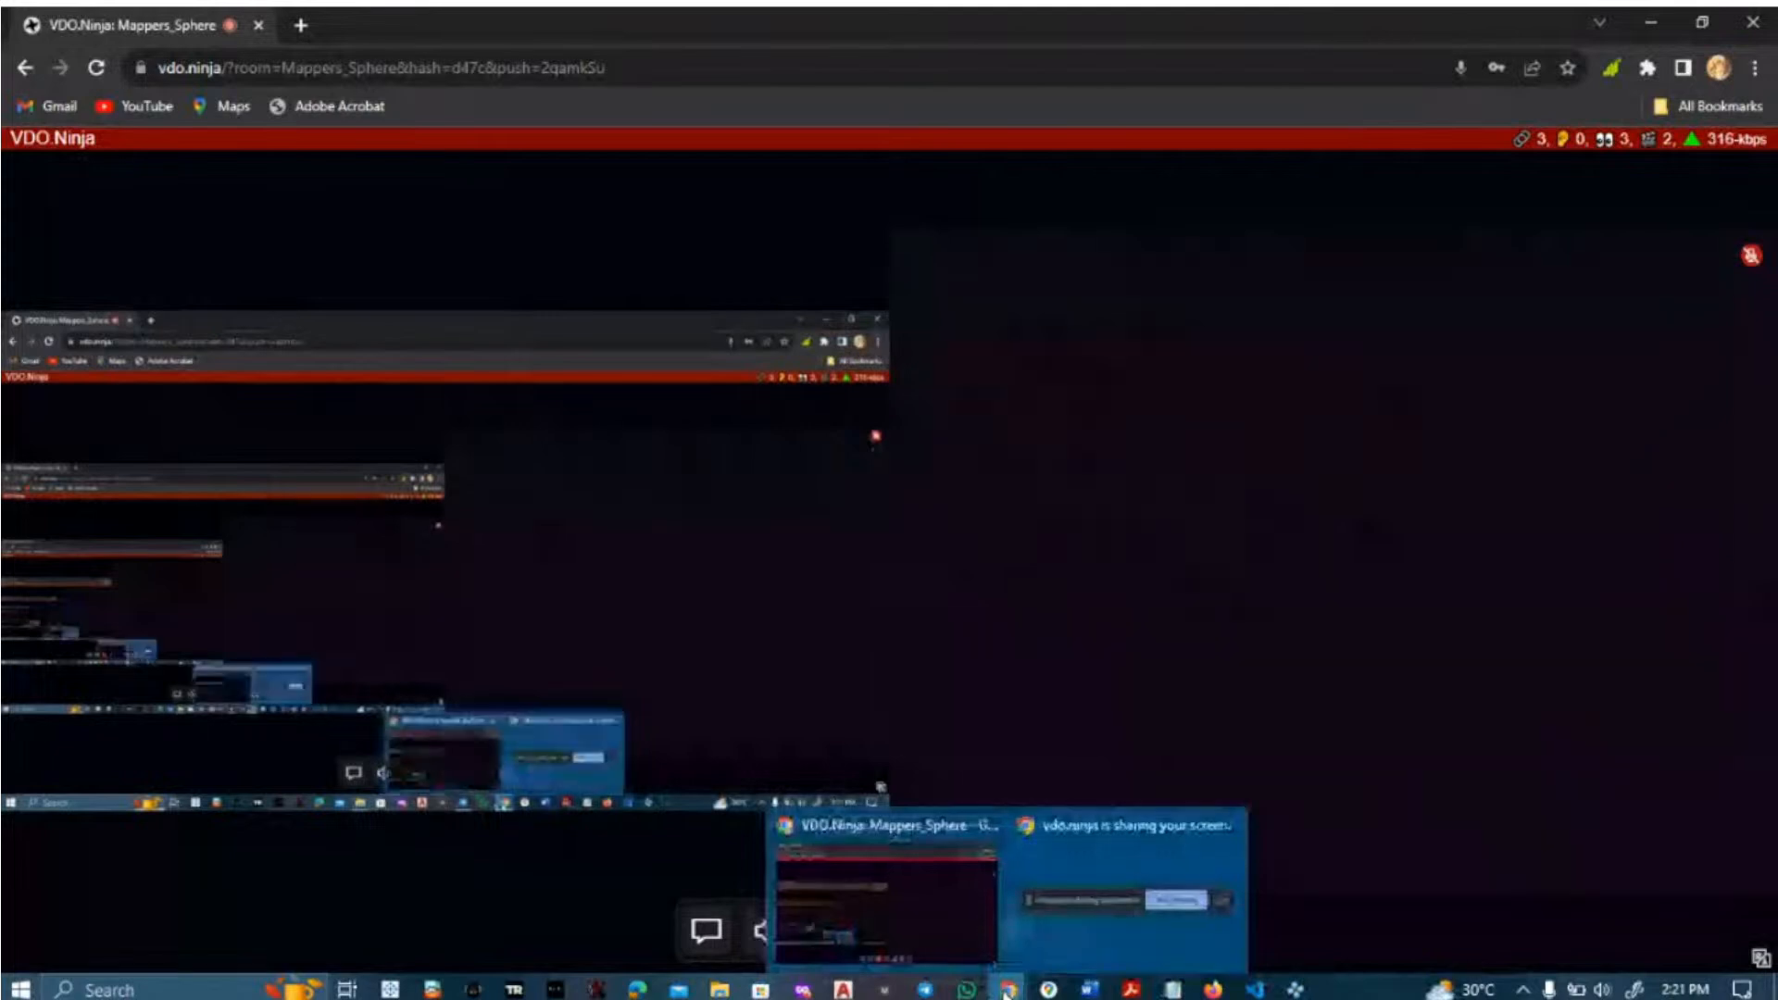
{"action": "left_click", "coordinate": [946, 929]}
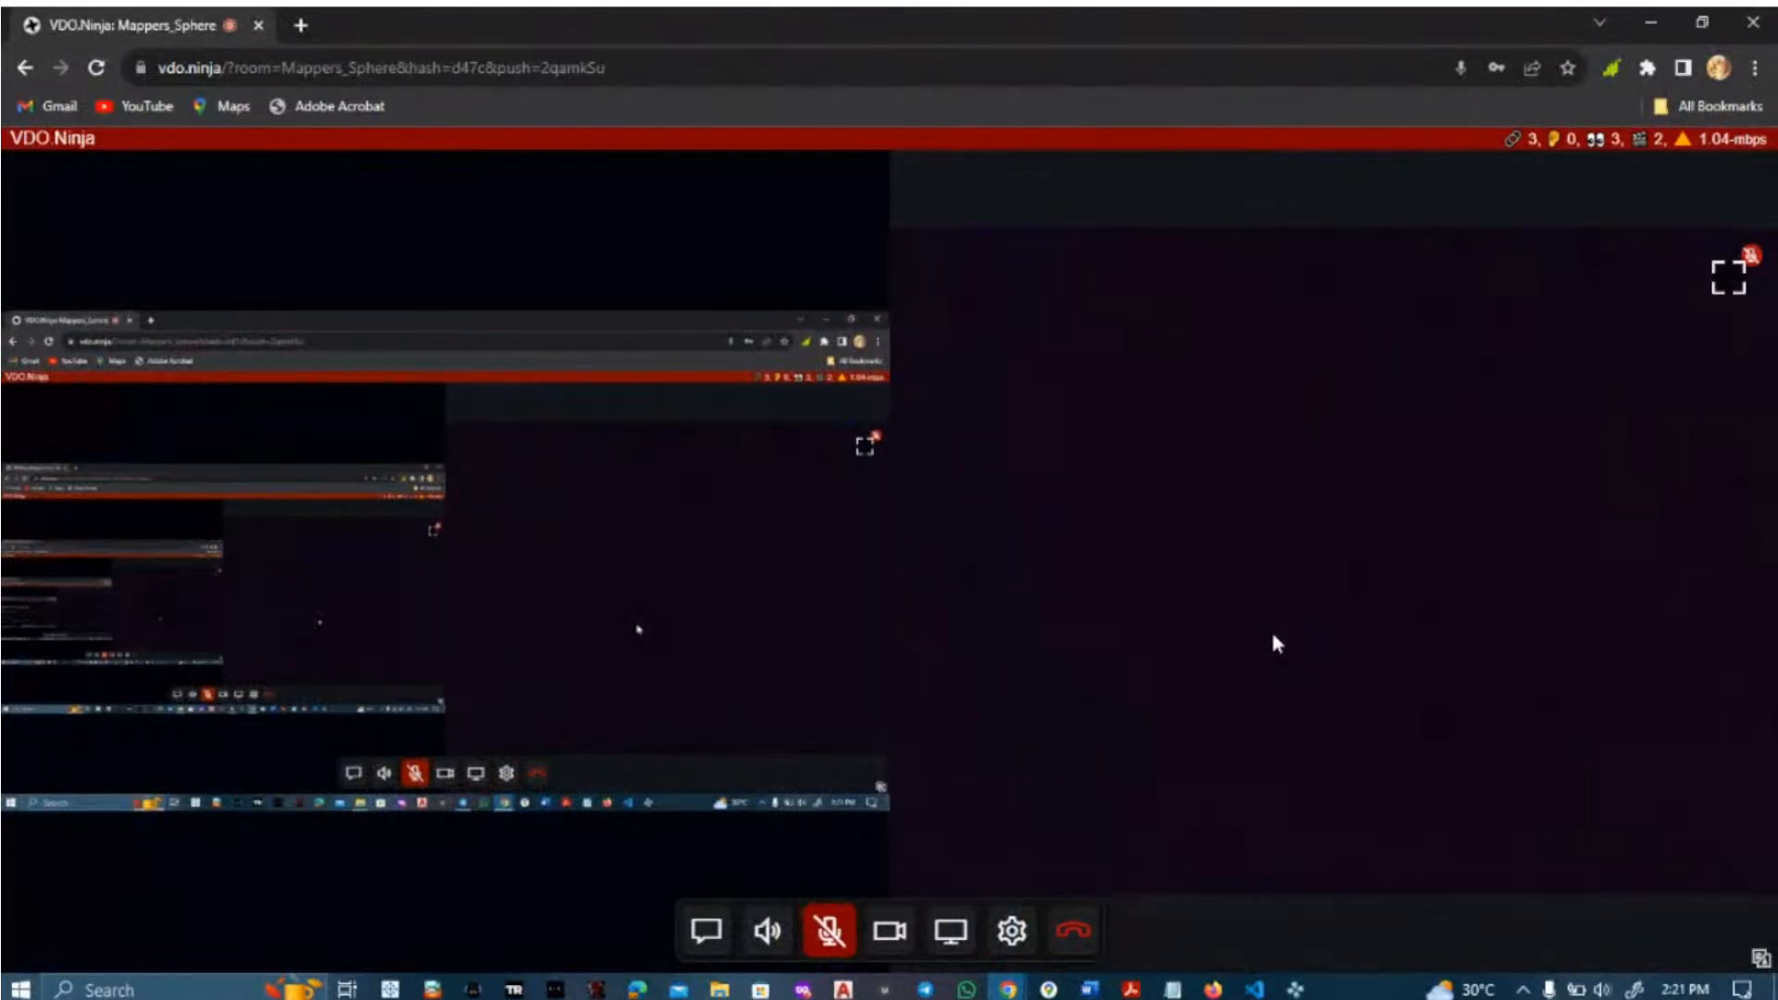
{"action": "right_click", "coordinate": [1364, 990]}
{"action": "left_click", "coordinate": [1396, 900]}
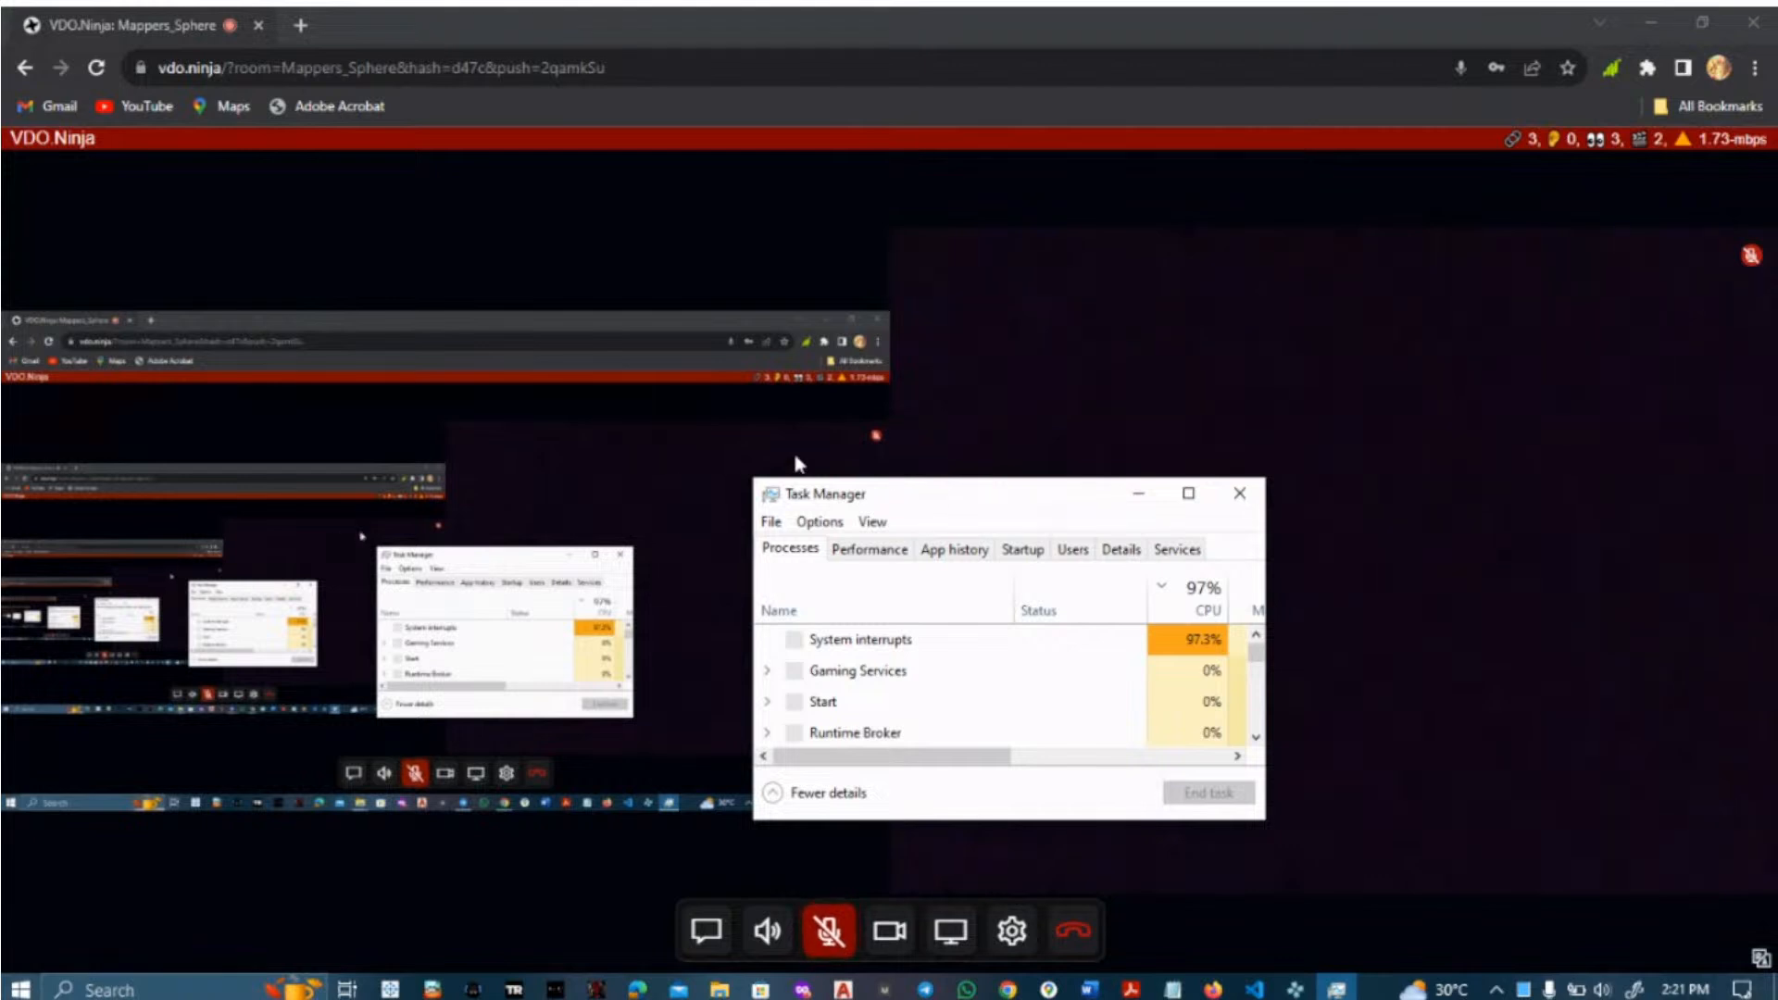
{"action": "left_click_drag", "start_coordinate": [994, 510], "coordinate": [737, 481]}
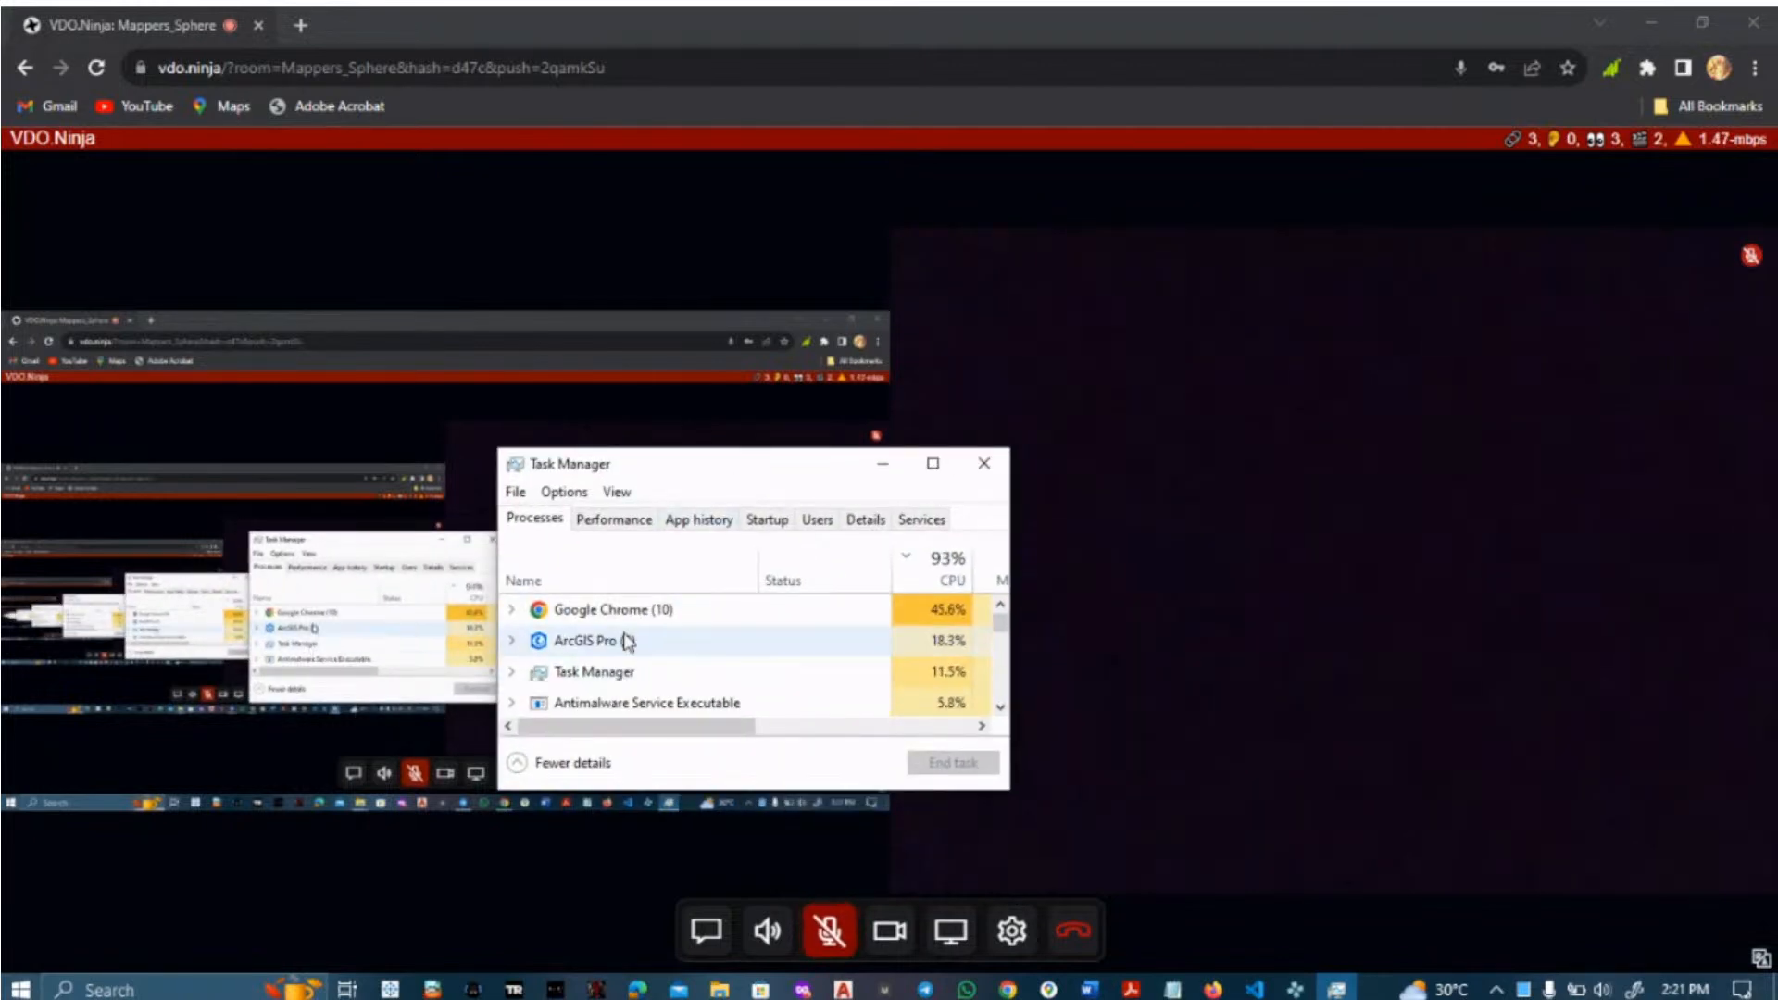
{"action": "left_click", "coordinate": [514, 643]}
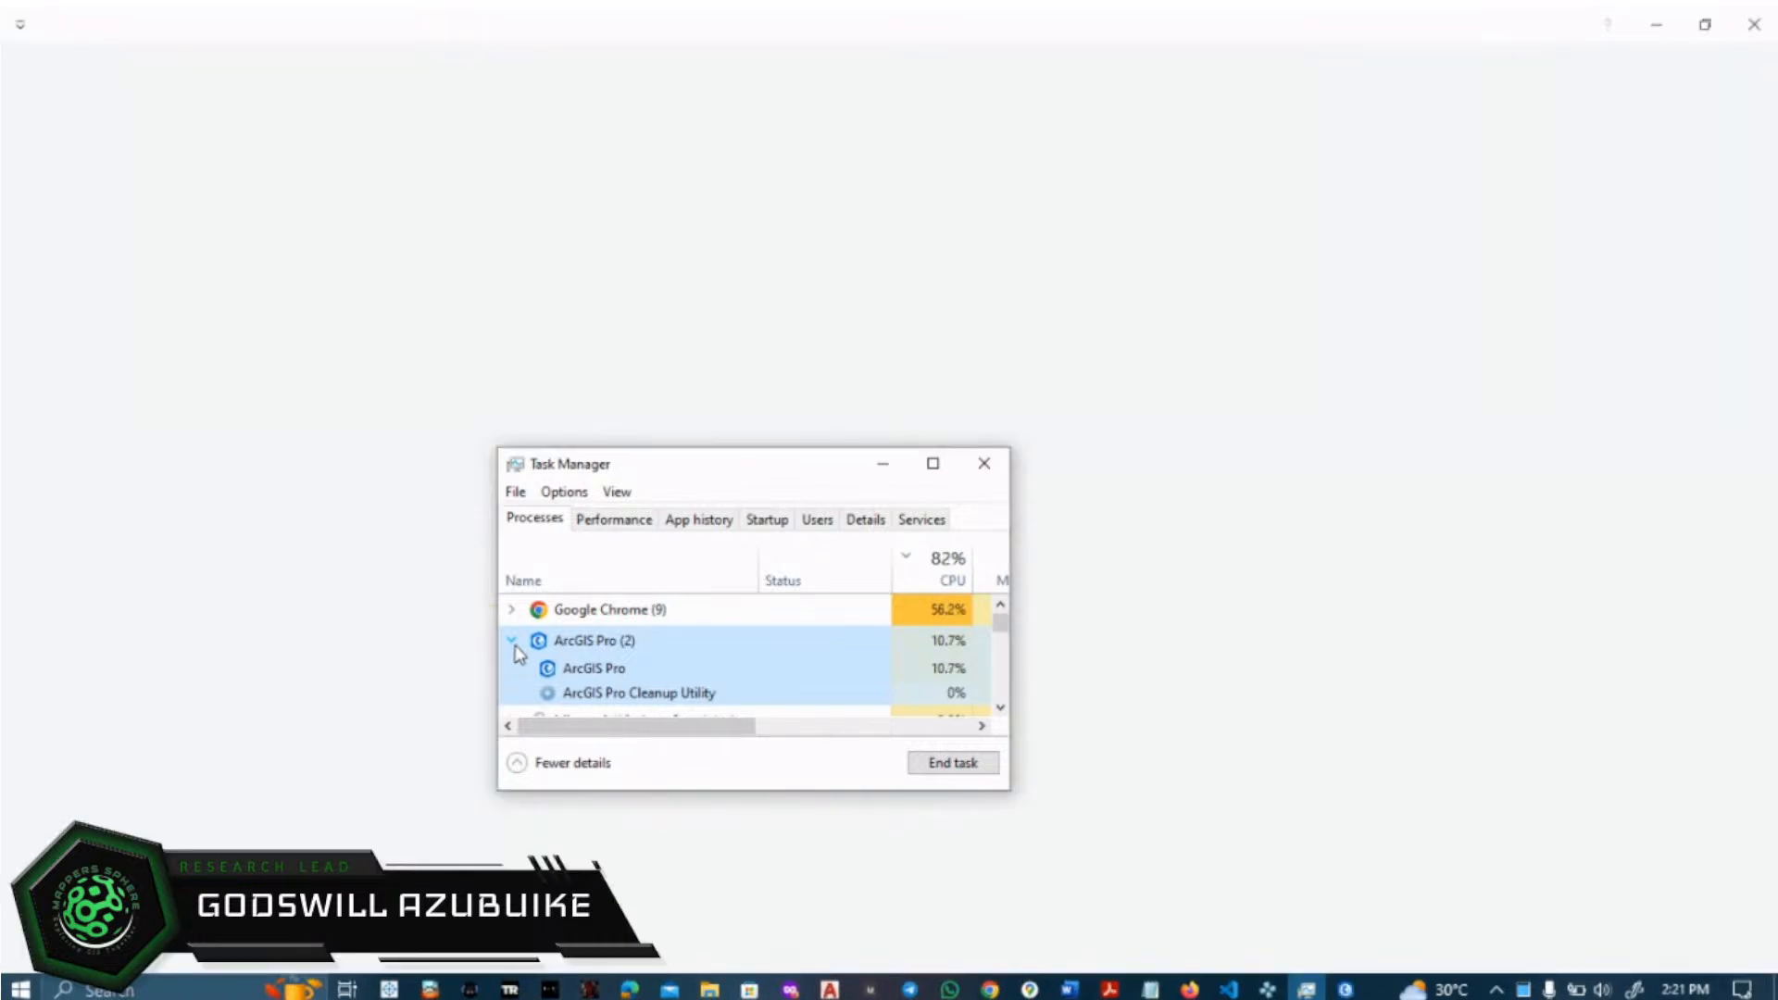
{"action": "left_click", "coordinate": [512, 641]}
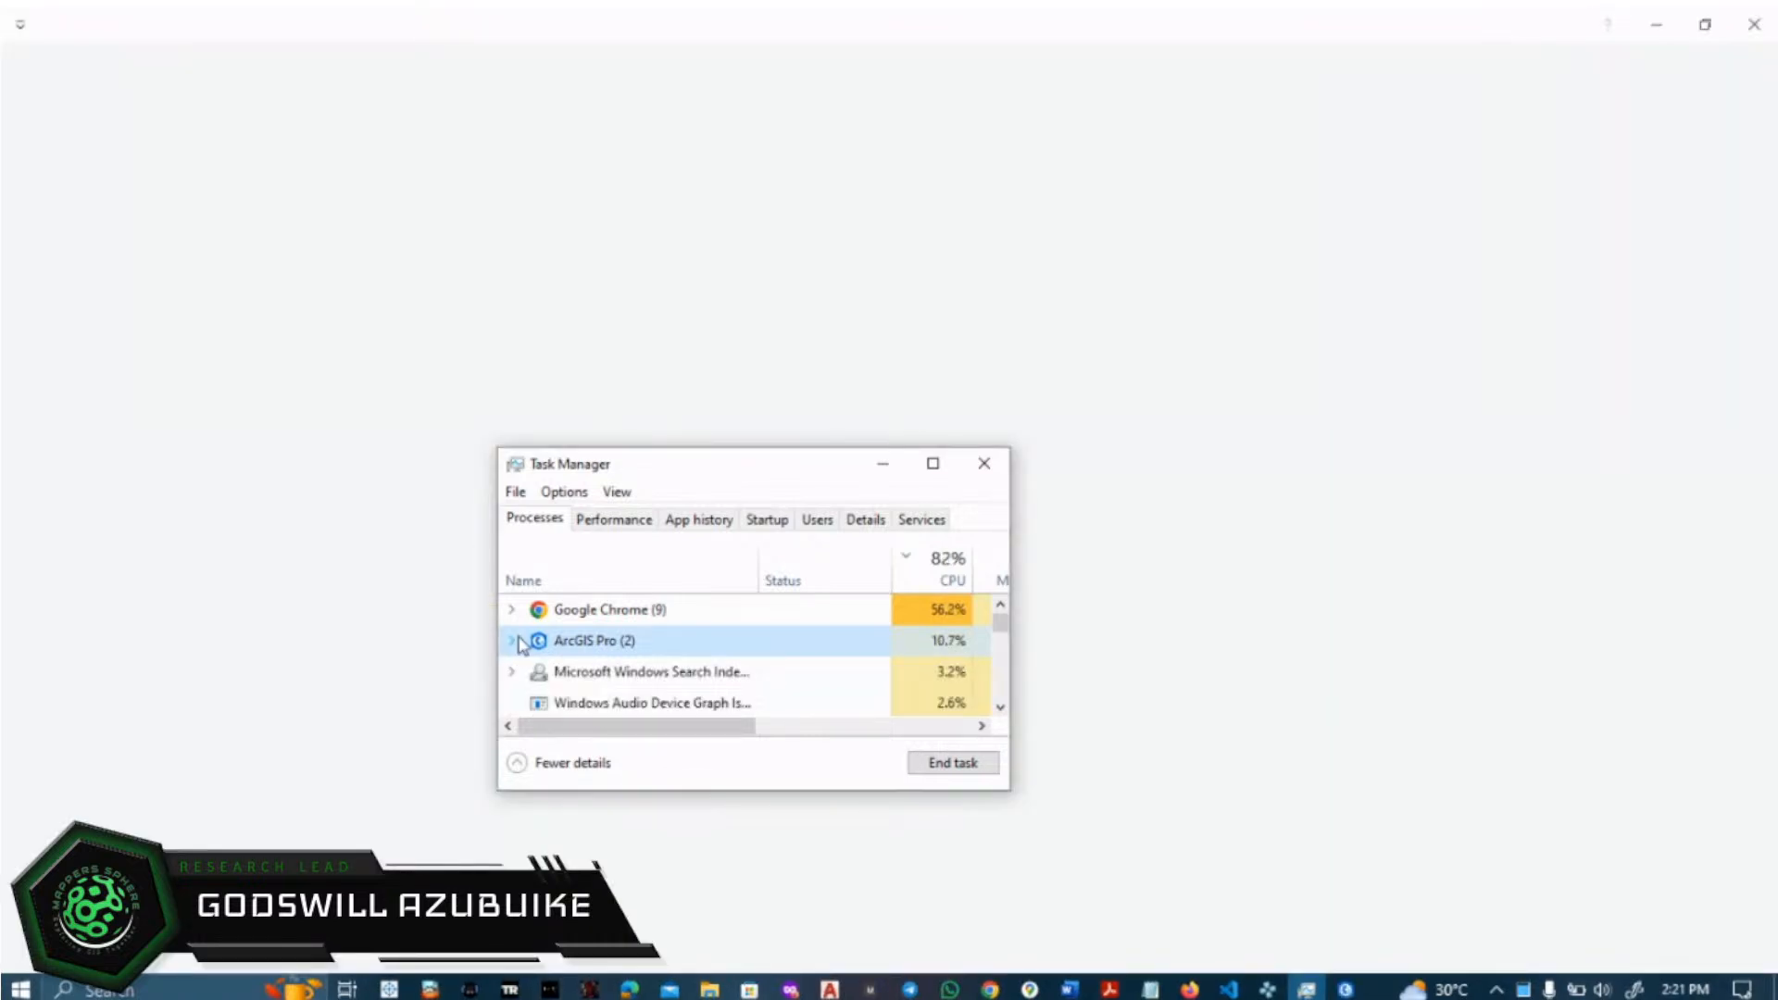
{"action": "left_click", "coordinate": [984, 466]}
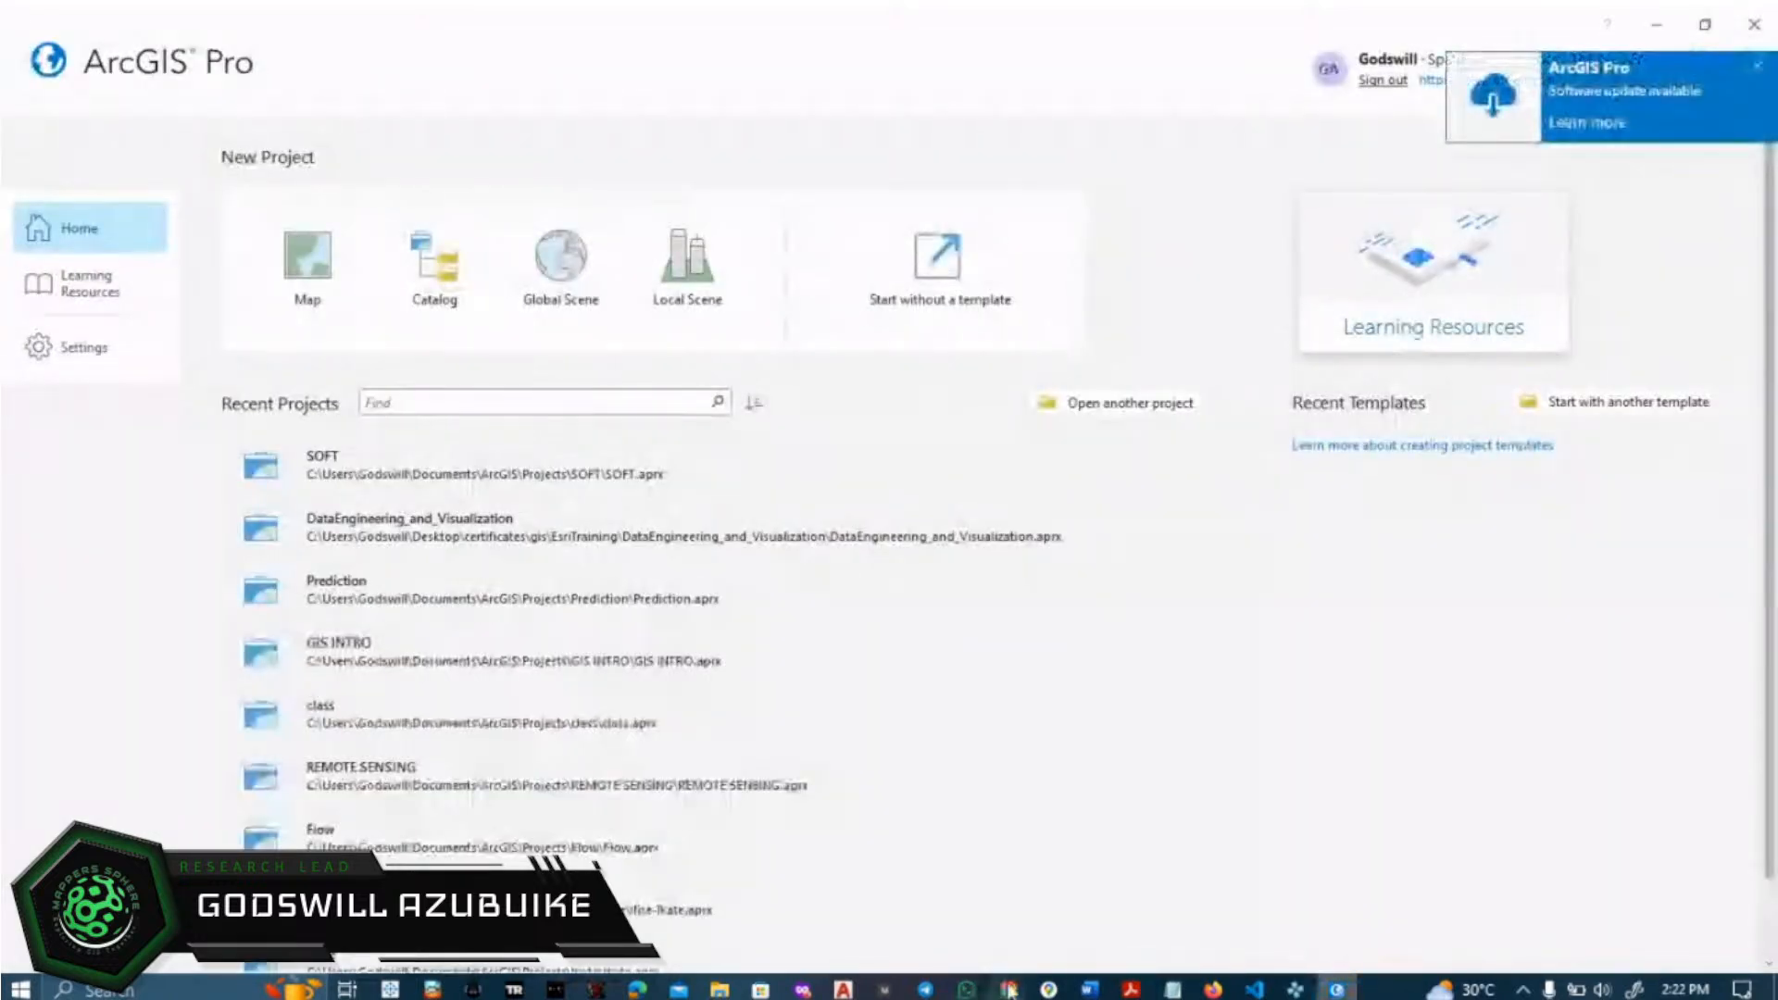
- Unmute the microphone in the VDO.Ninja call in Chrome and return to the ArcGIS Pro start page
{"action": "mouse_move", "coordinate": [1007, 990]}
{"action": "left_click", "coordinate": [969, 911]}
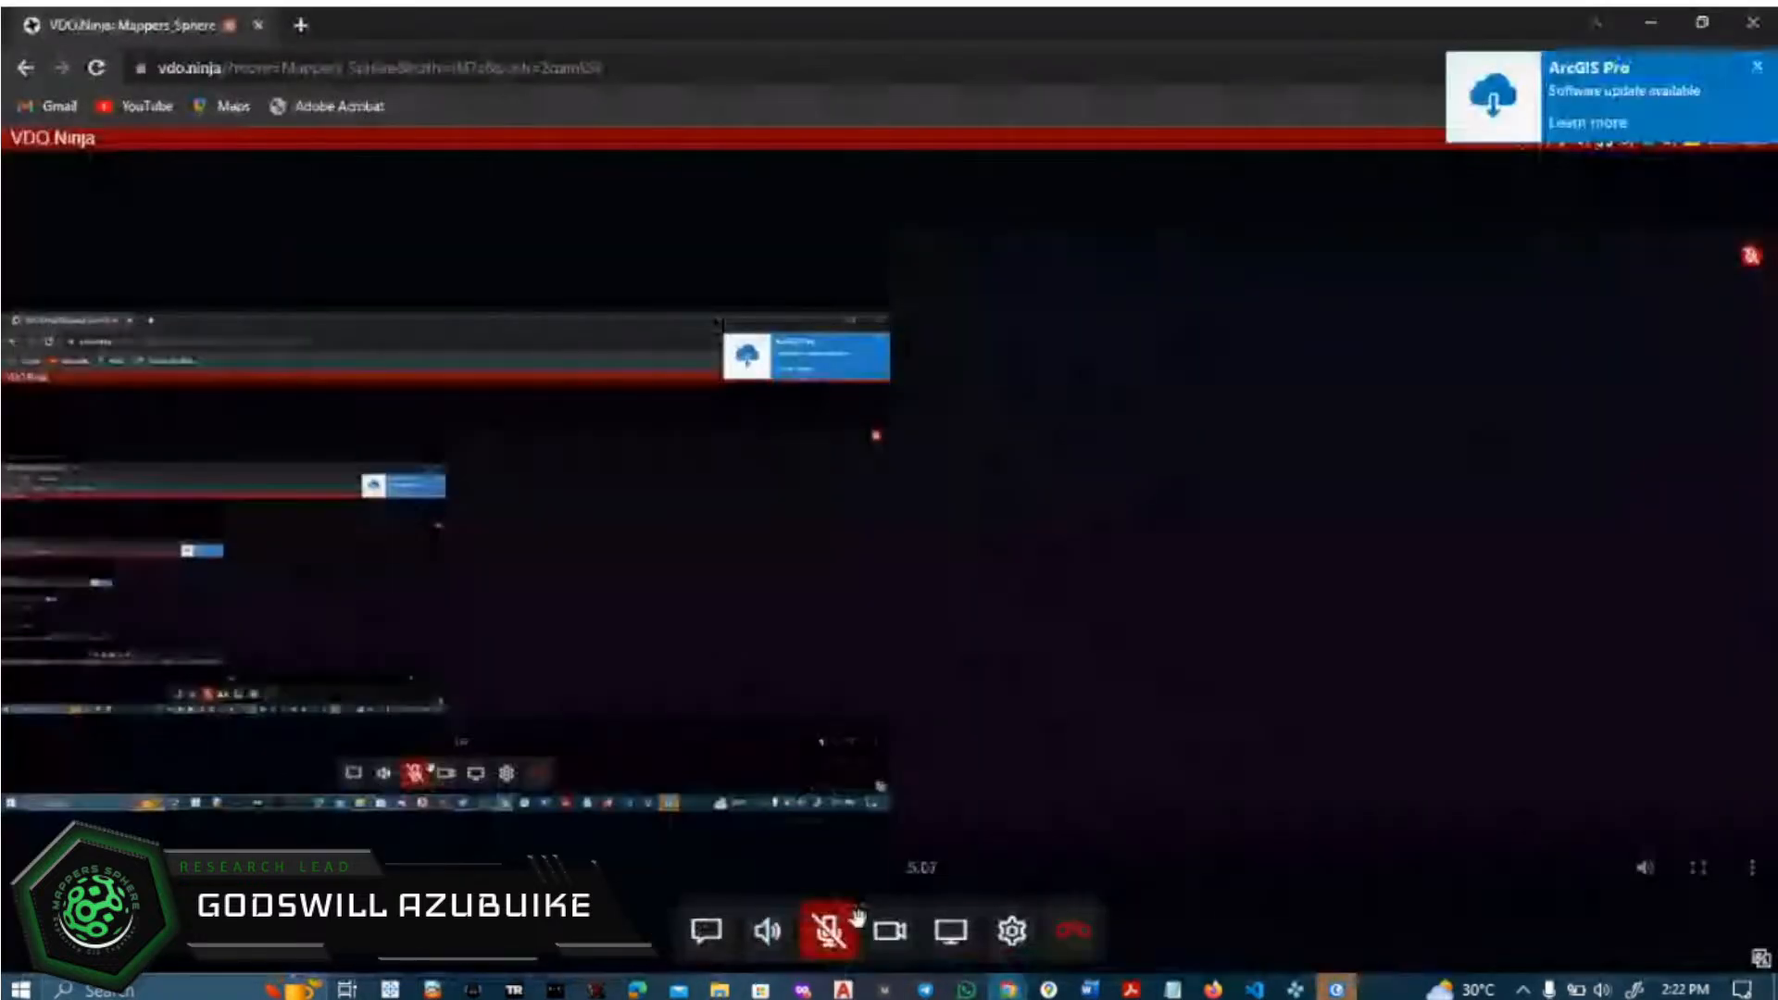
{"action": "left_click", "coordinate": [1341, 990]}
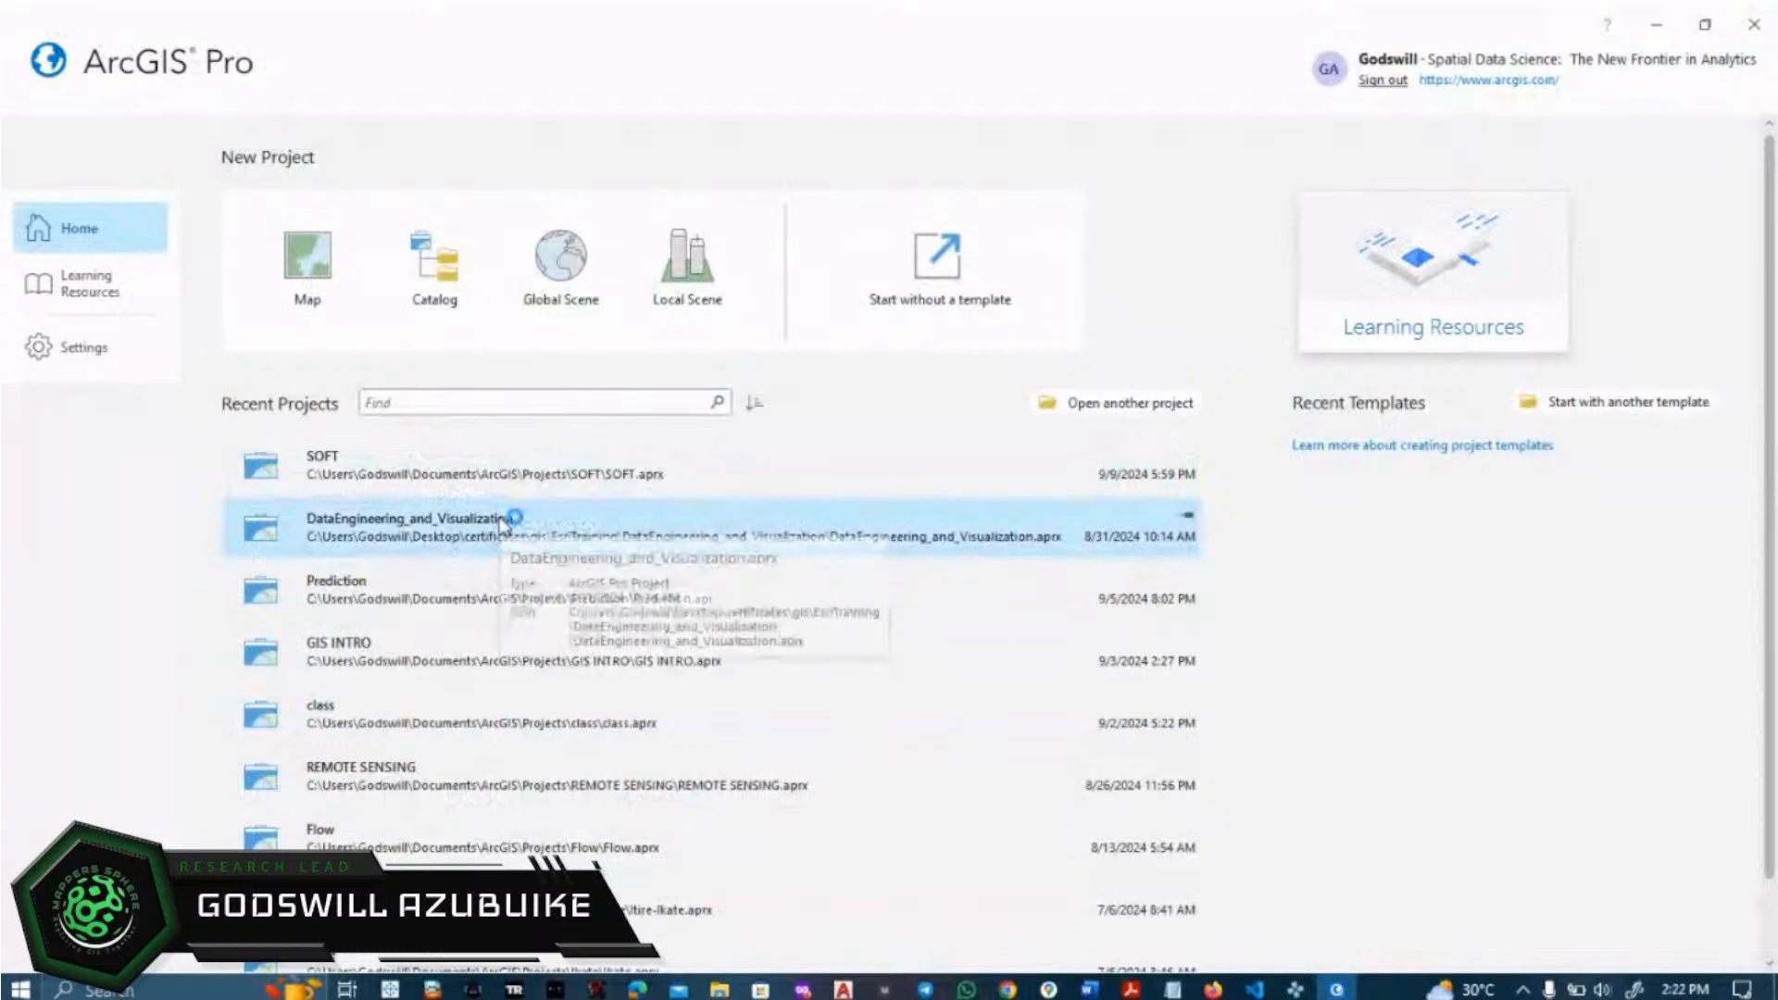
- Raise the system volume and open the recent GIS INTRO project in ArcGIS Pro
{"action": "left_click", "coordinate": [352, 519]}
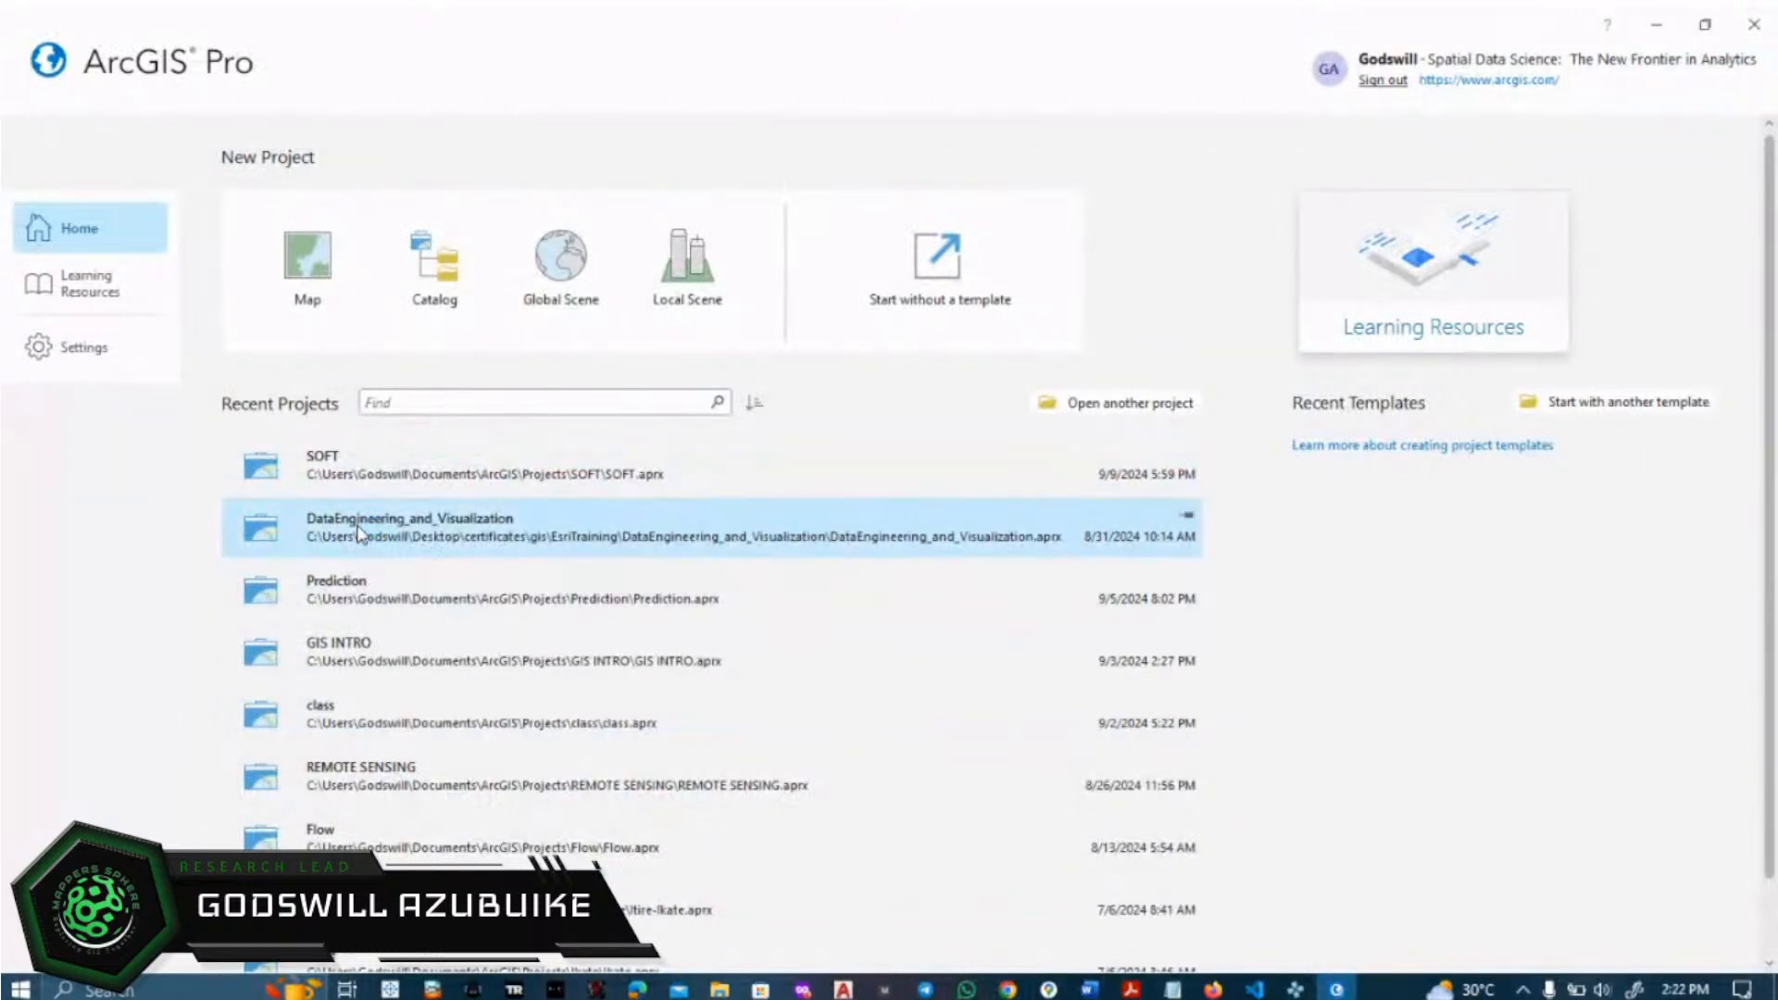
{"action": "key", "text": "XF86AudioRaiseVolume"}
{"action": "key", "text": "XF86AudioRaiseVolume"}
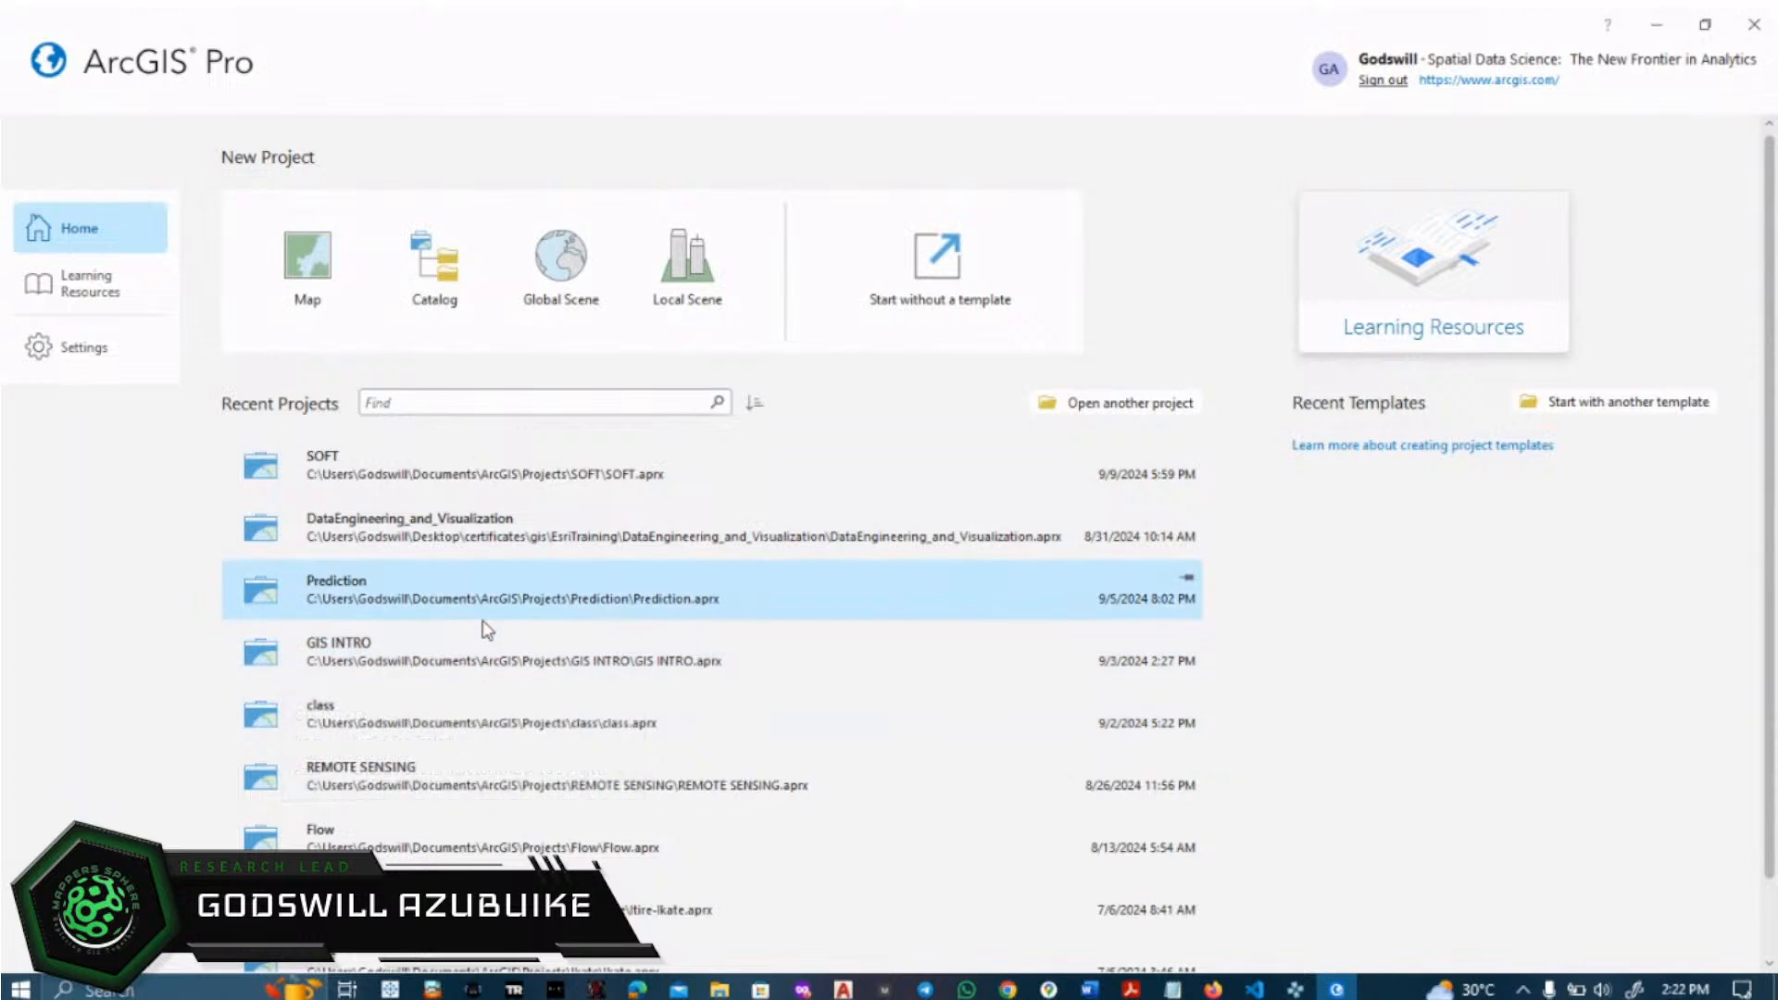
{"action": "left_click", "coordinate": [355, 654]}
{"action": "scroll", "coordinate": [556, 602], "scroll_direction": "down", "scroll_amount": 1}
{"action": "left_click", "coordinate": [872, 539]}
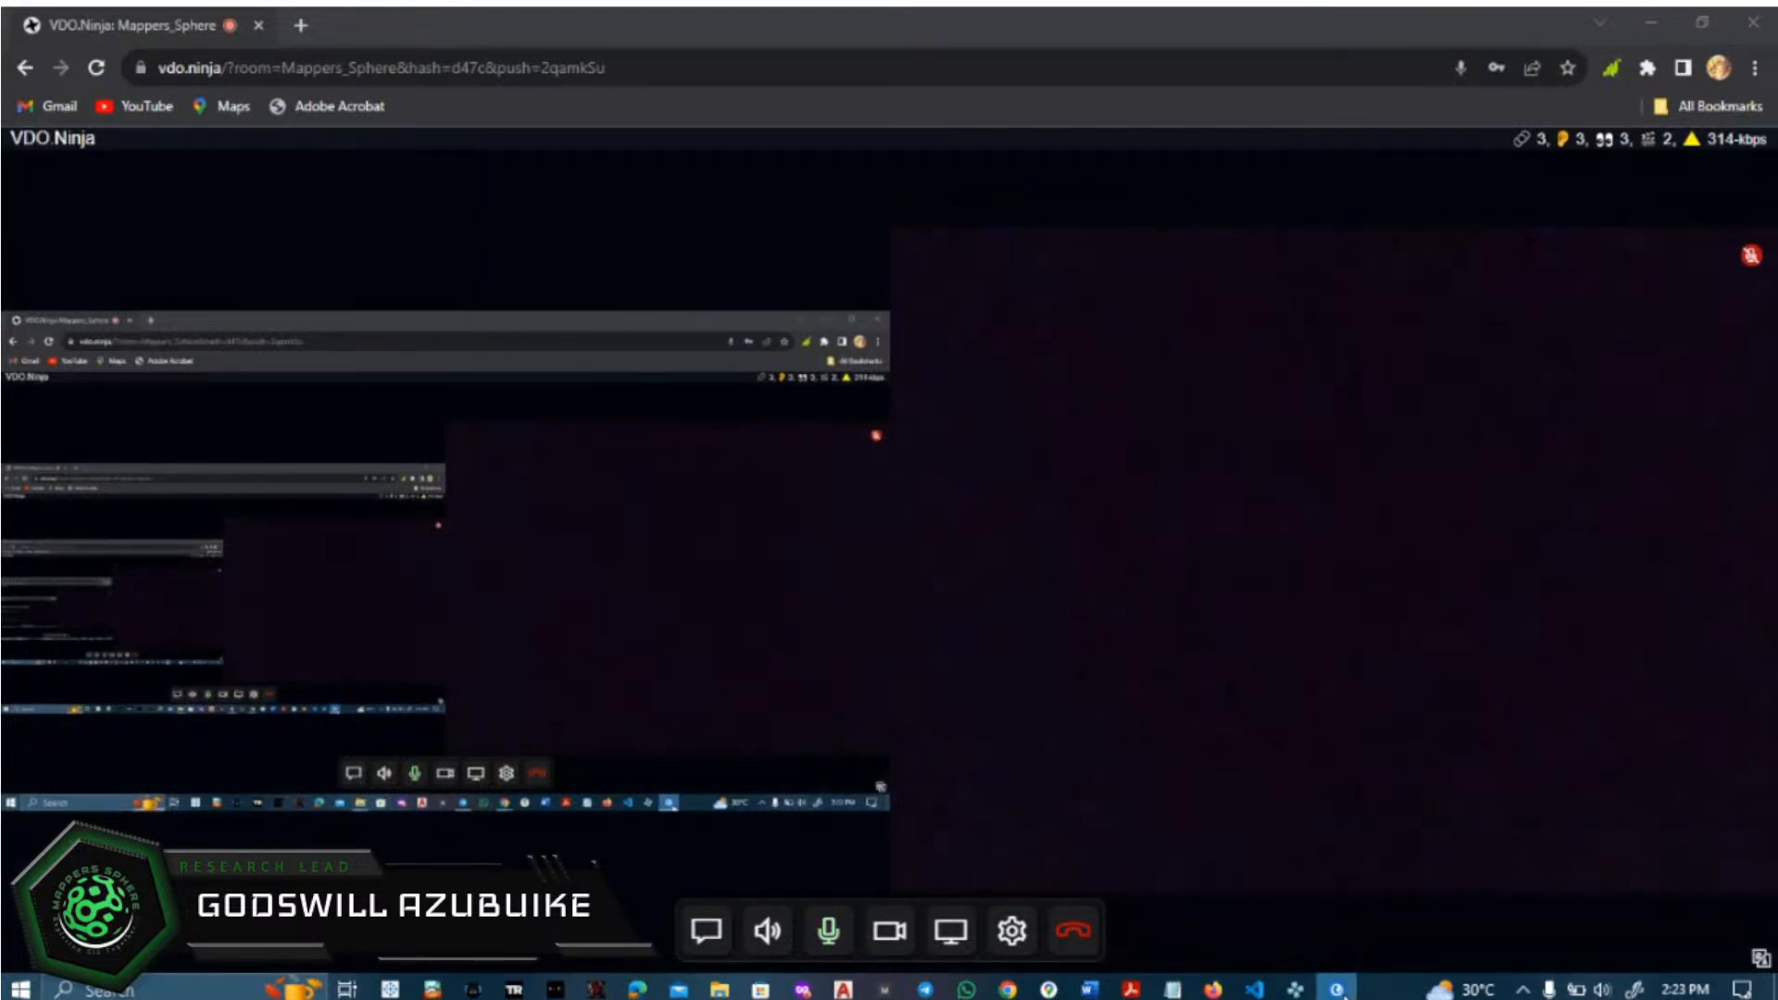
{"action": "mouse_move", "coordinate": [1336, 989]}
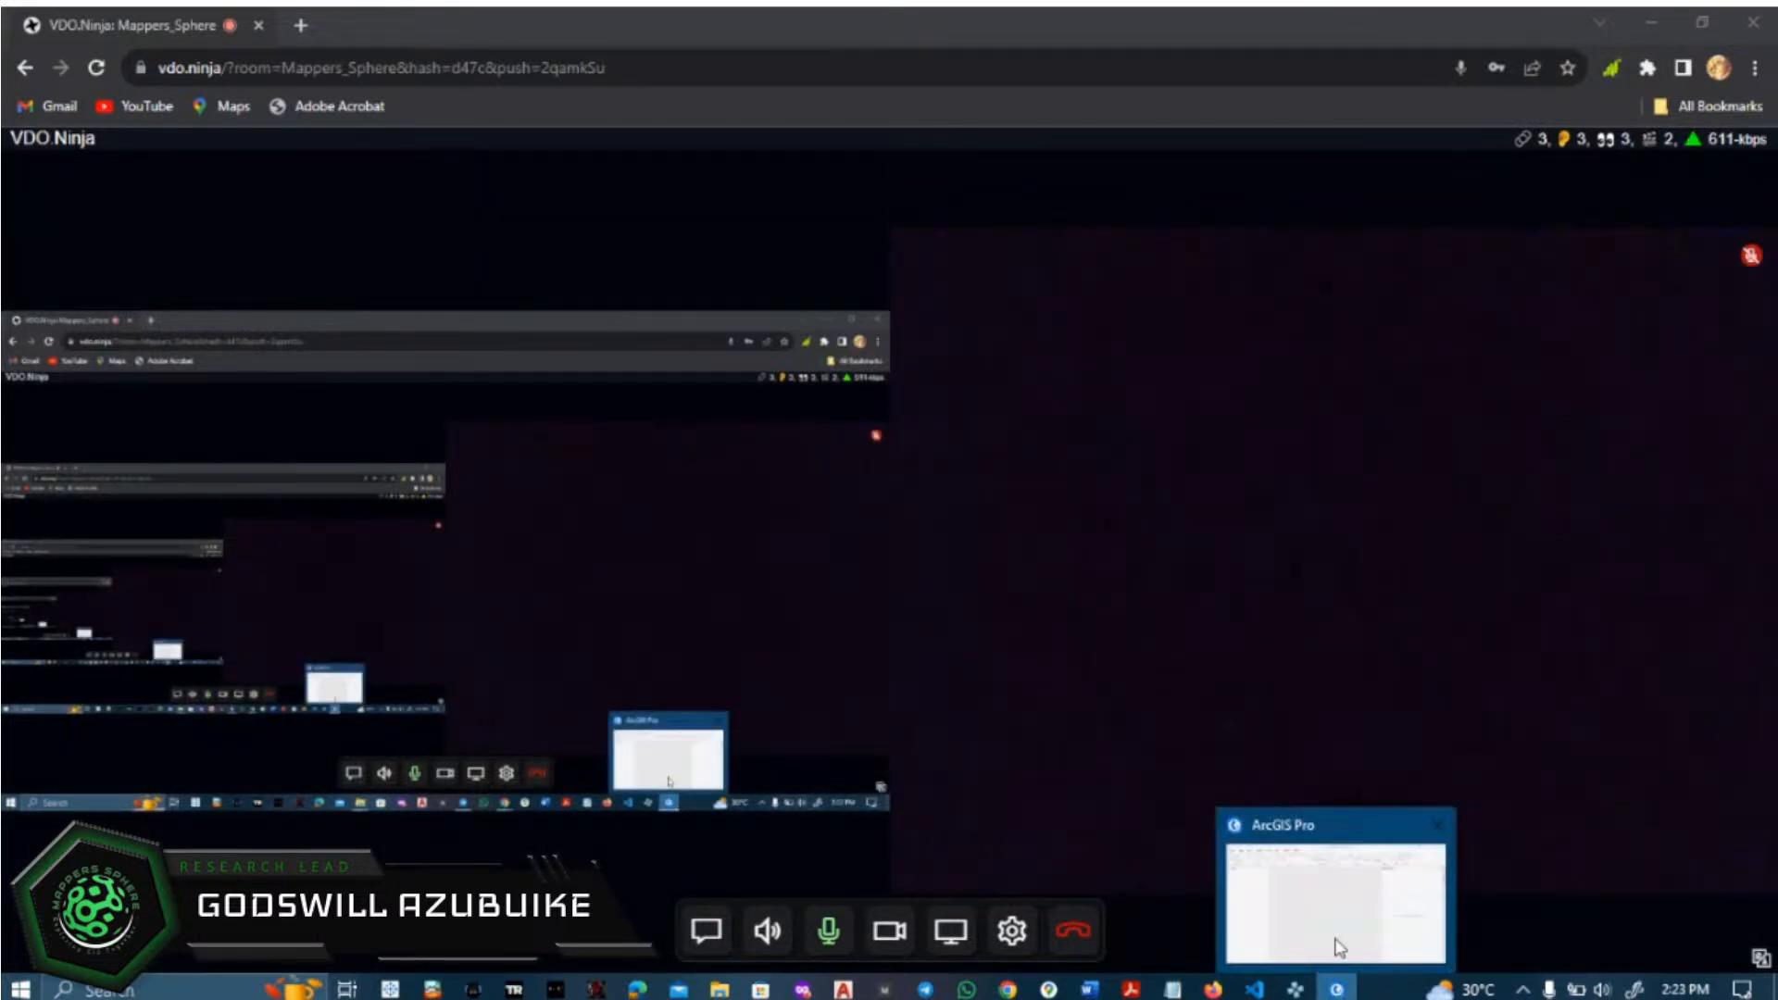
{"action": "left_click", "coordinate": [1336, 945]}
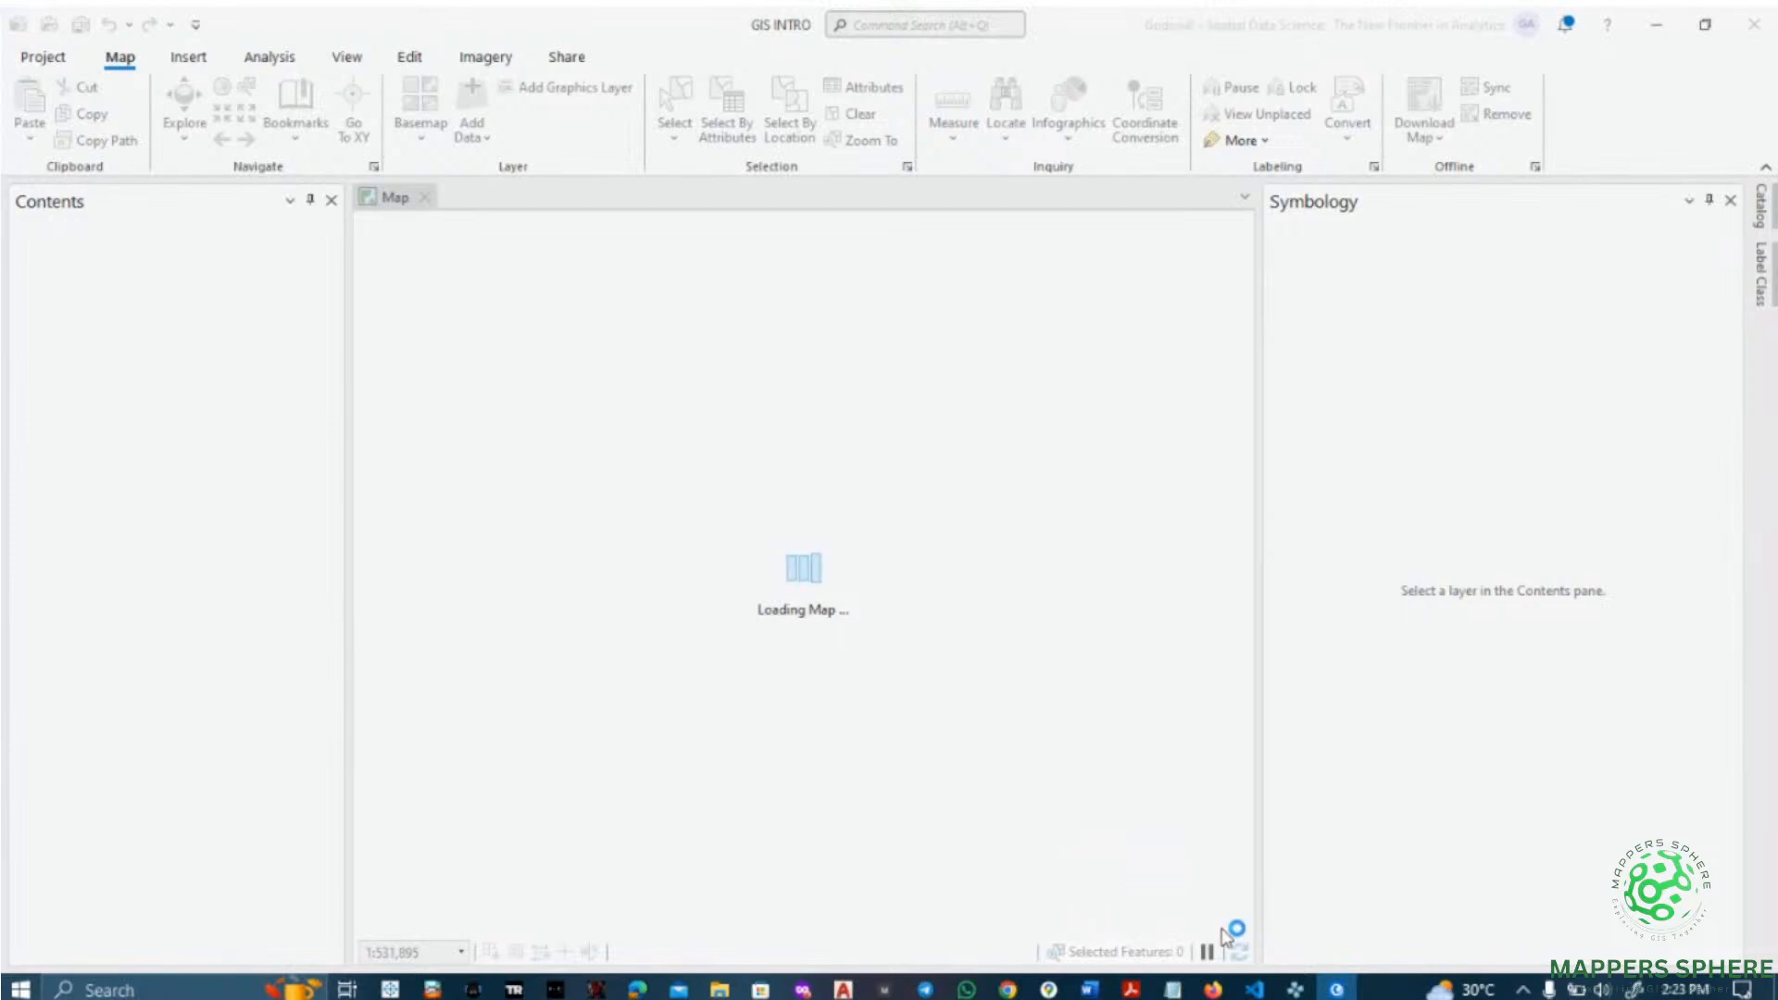
- Mute the microphone in the VDO.Ninja call in Chrome and return to the GIS INTRO project in ArcGIS Pro
{"action": "mouse_move", "coordinate": [1358, 995]}
{"action": "mouse_move", "coordinate": [1000, 989]}
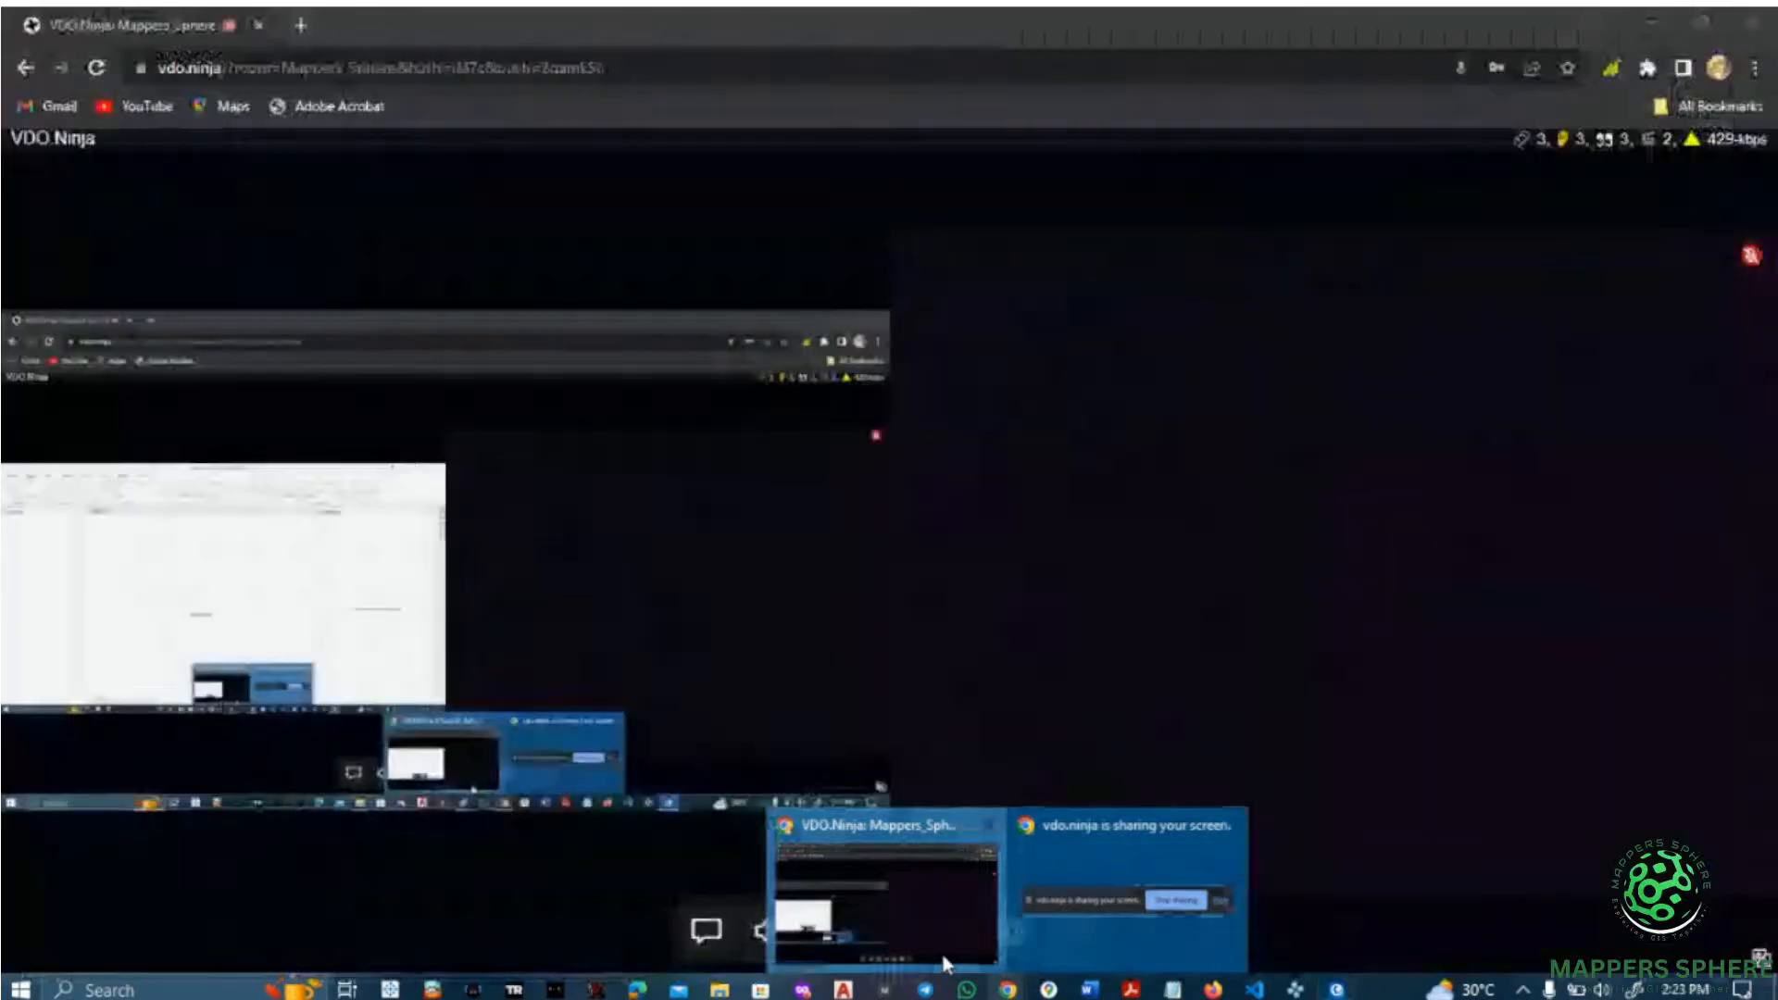
{"action": "left_click", "coordinate": [945, 965]}
{"action": "left_click", "coordinate": [829, 931]}
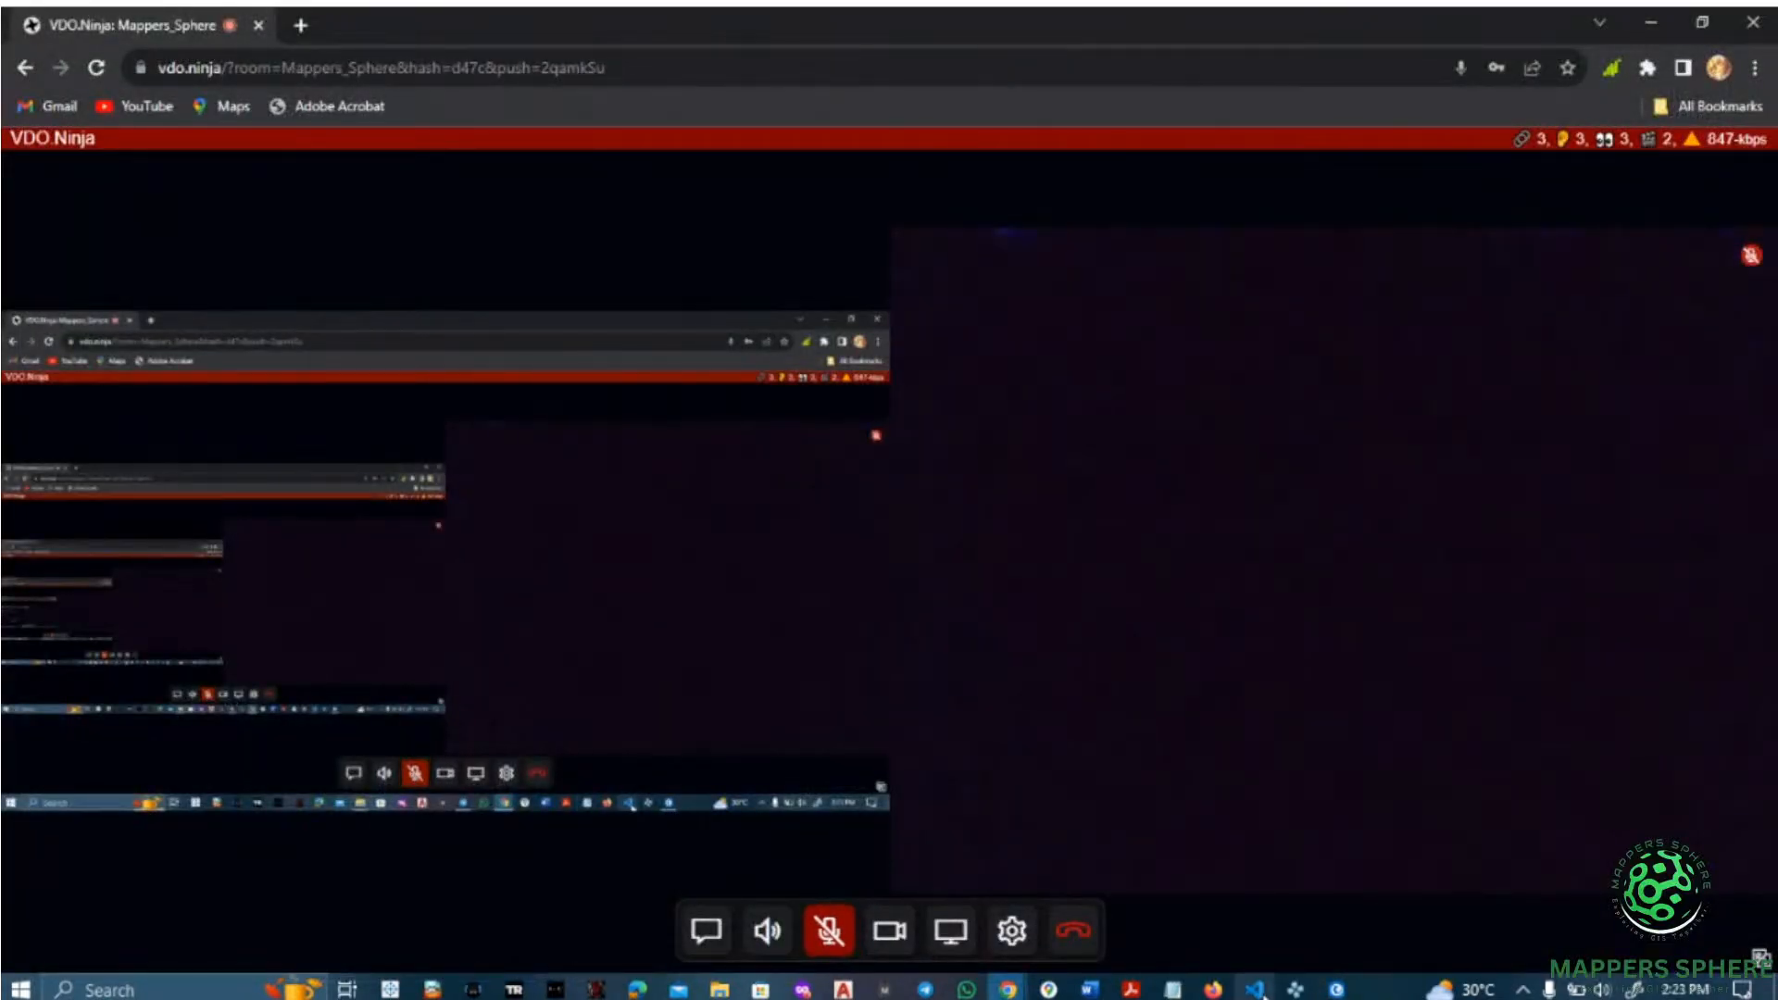
{"action": "left_click", "coordinate": [1336, 989]}
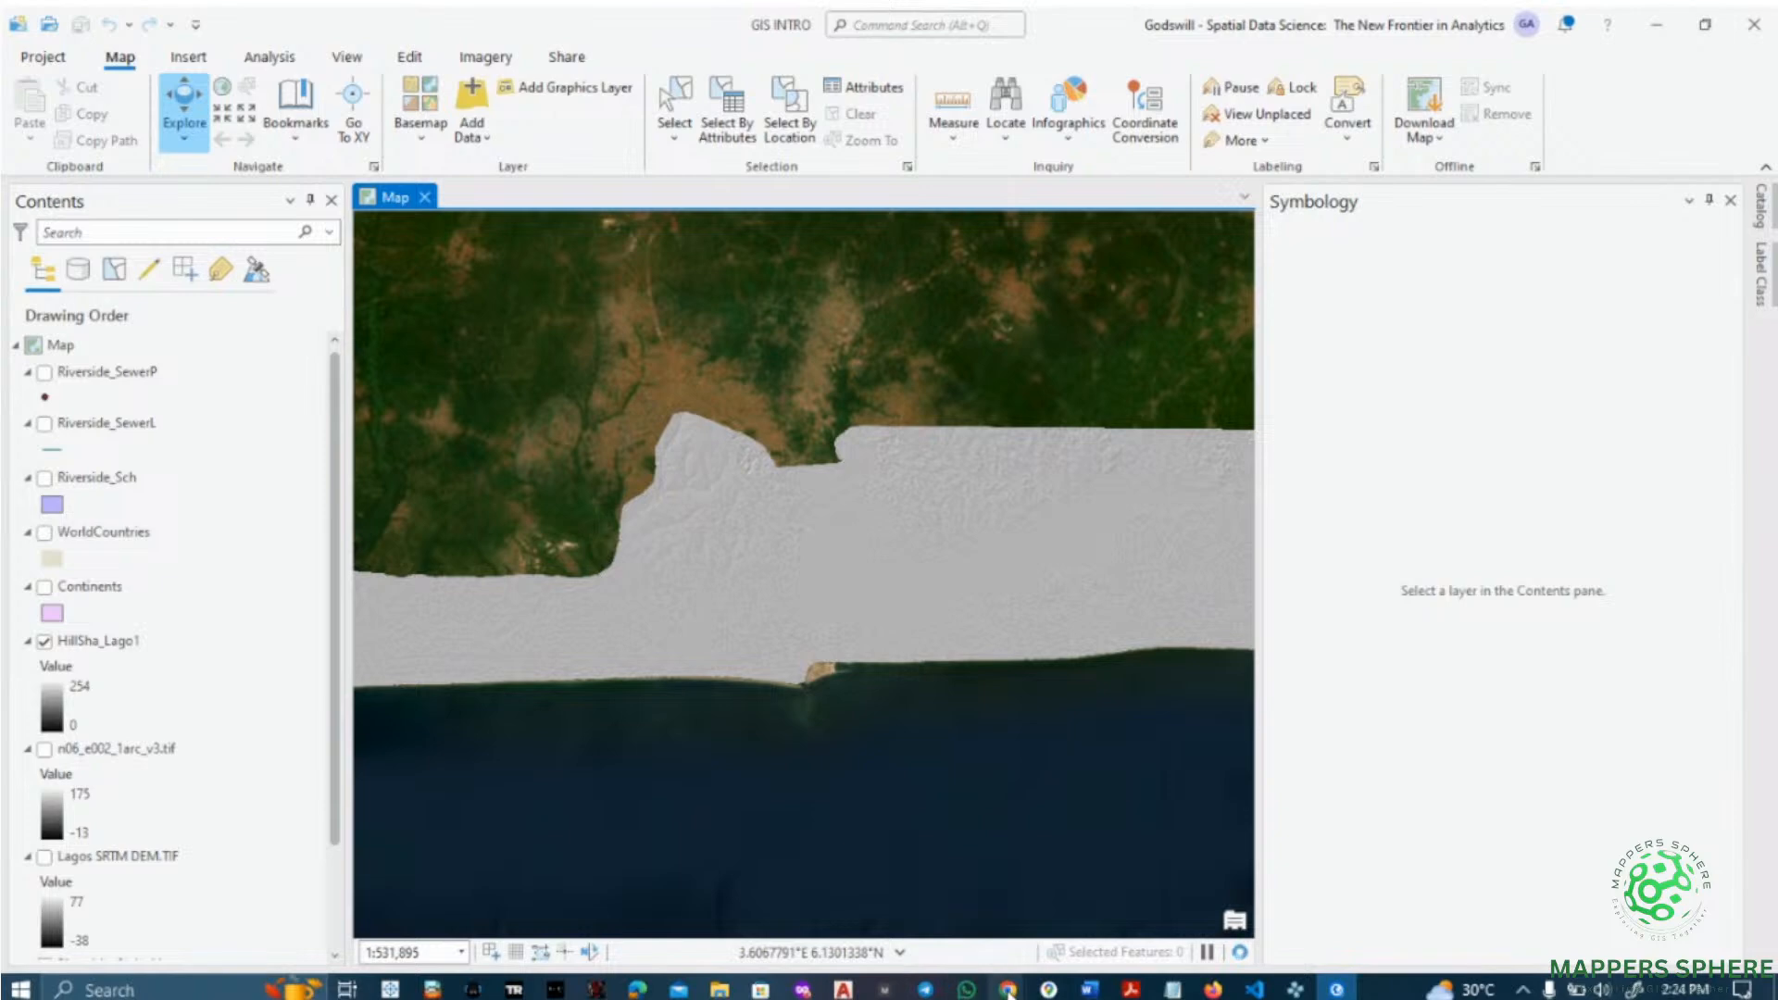
- Unmute the microphone in the VDO.Ninja call and switch back to the GIS INTRO map in ArcGIS Pro
{"action": "mouse_move", "coordinate": [1007, 987]}
{"action": "left_click", "coordinate": [912, 954]}
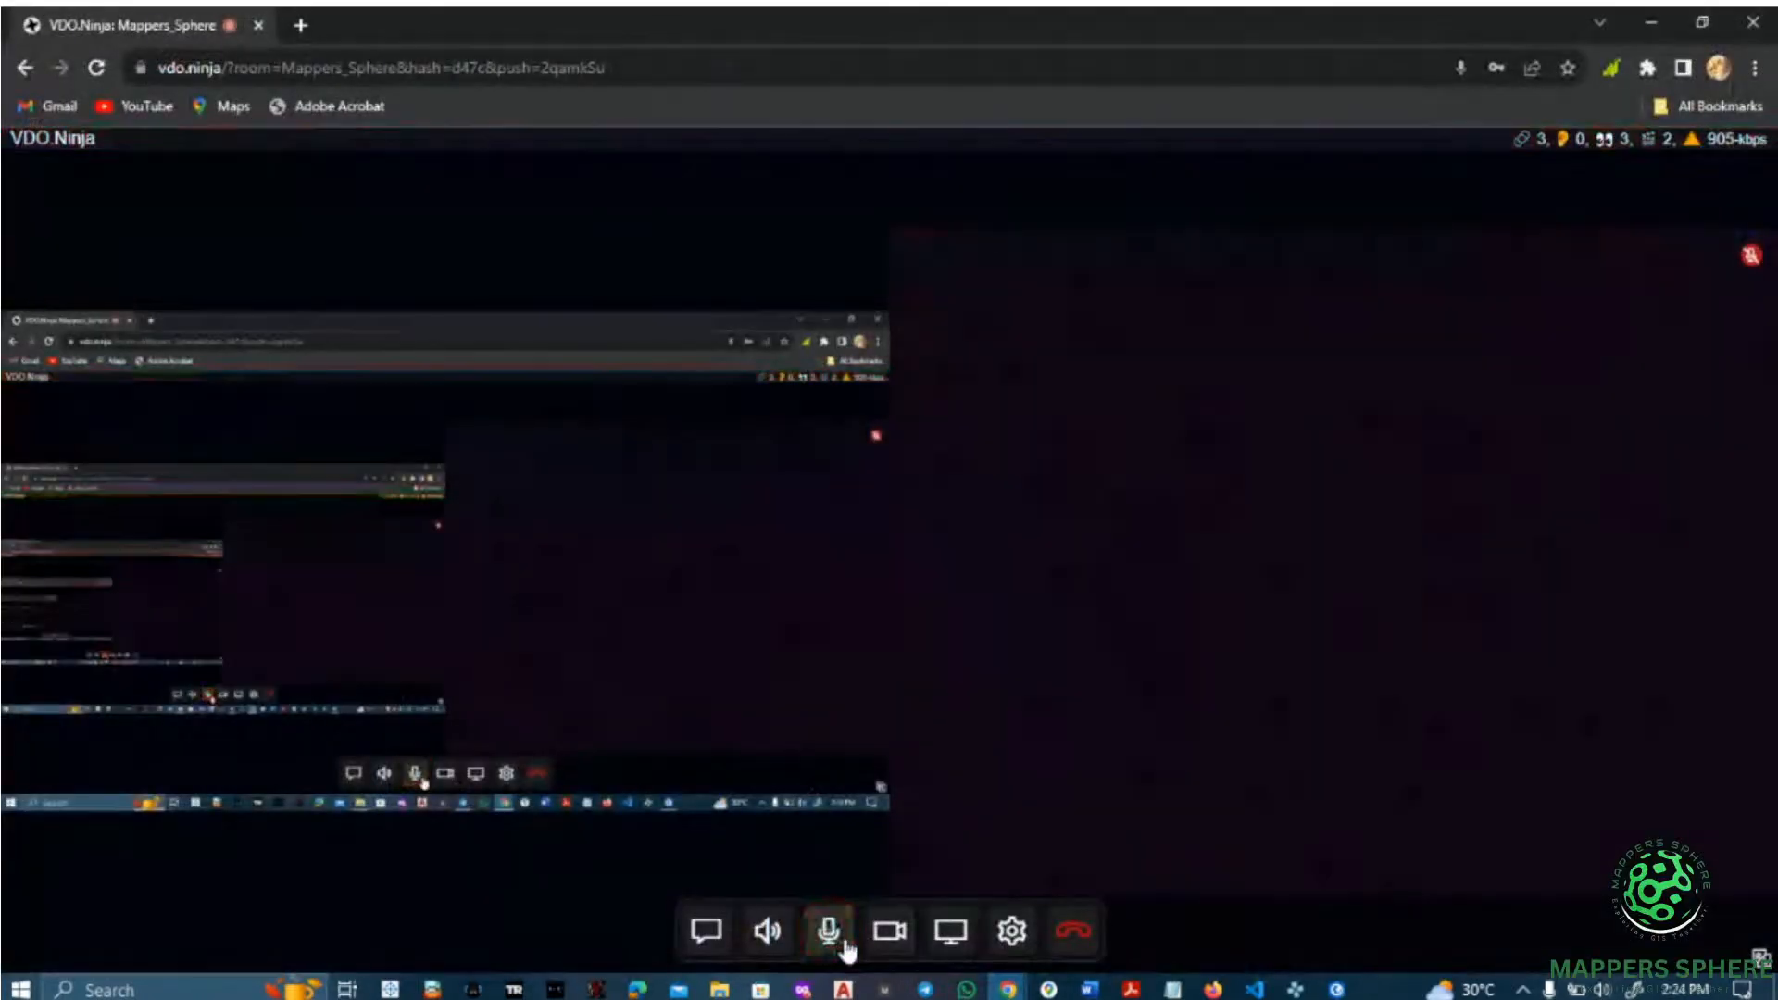
{"action": "left_click", "coordinate": [1336, 989]}
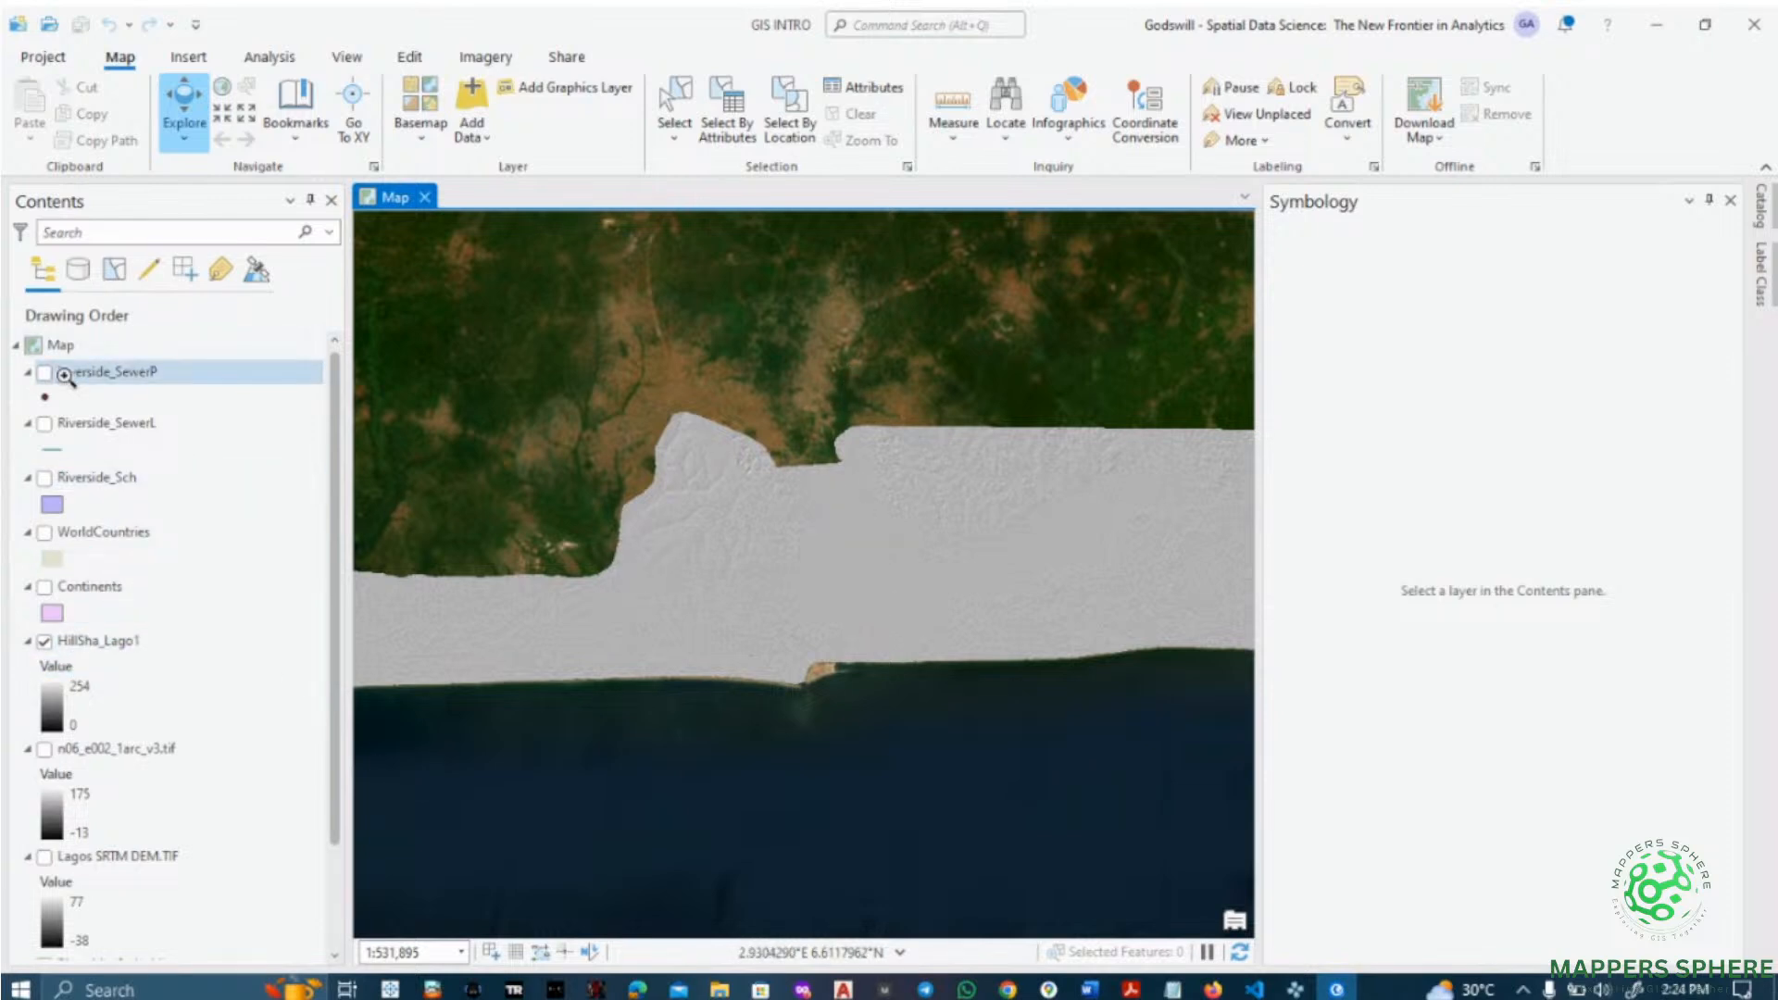
- Select the map layers from Riverside_Sch through Lagos SRTM DEM.TIF in the drawing order
{"action": "left_click", "coordinate": [137, 402]}
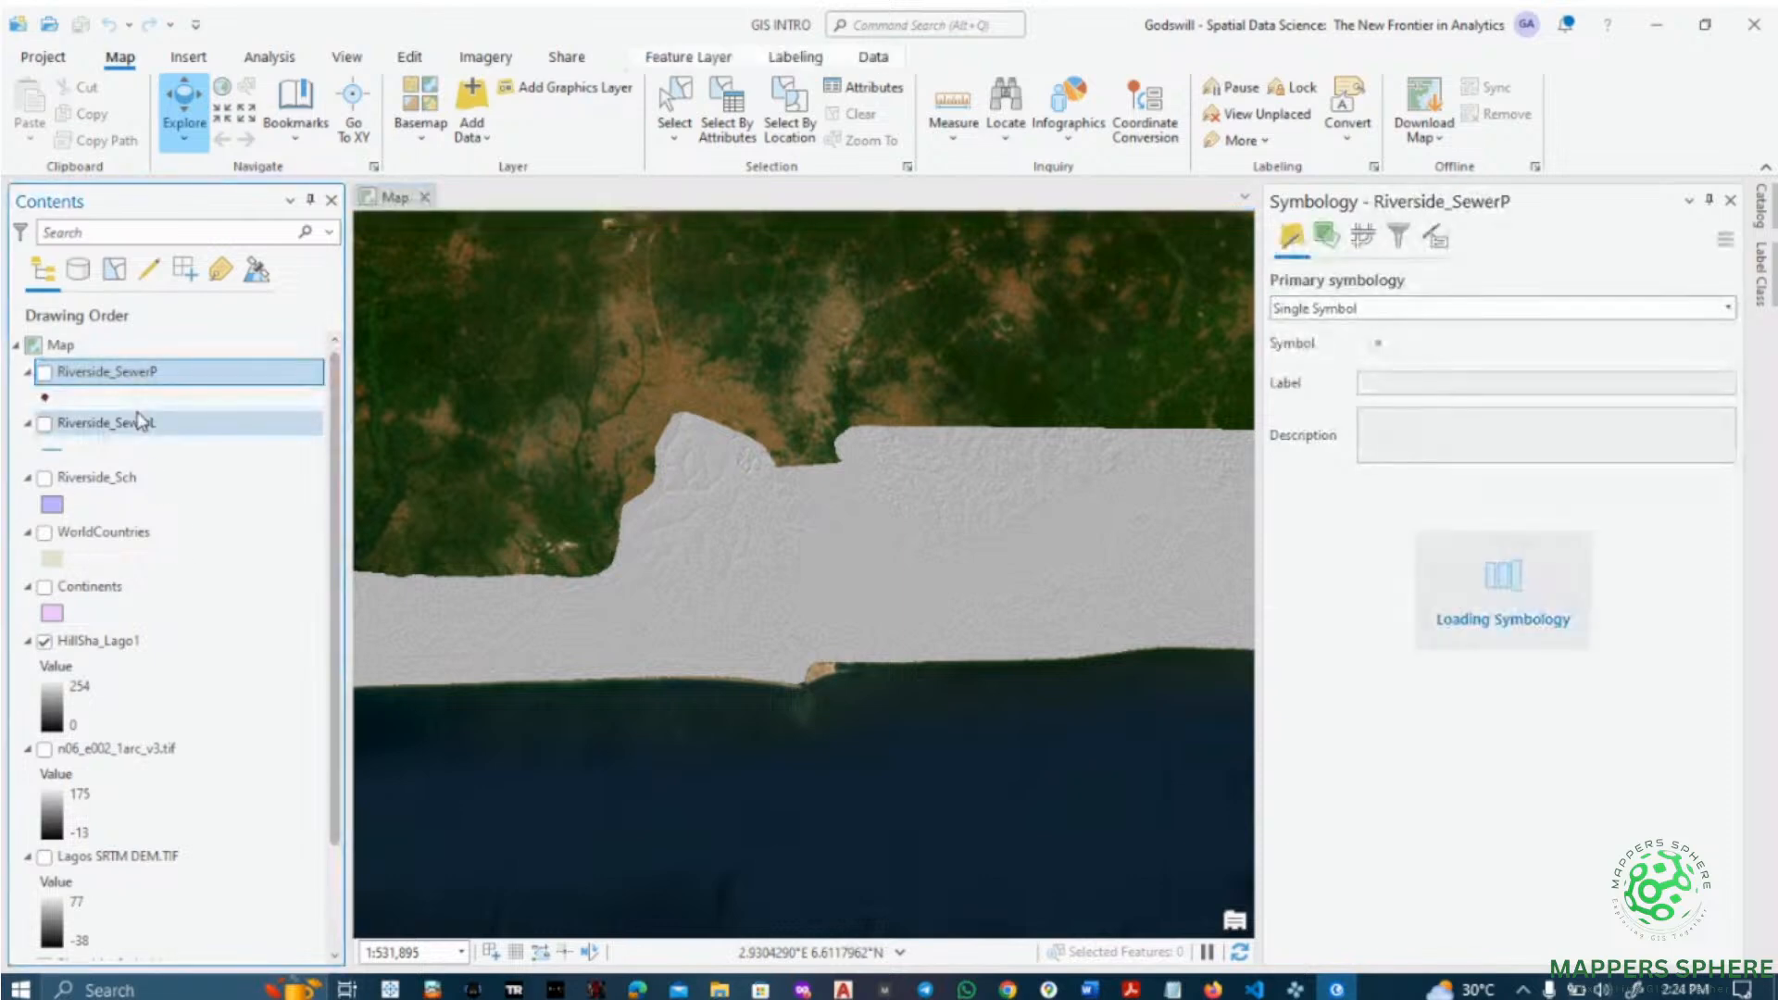
{"action": "left_click", "coordinate": [127, 477], "text": "ctrl"}
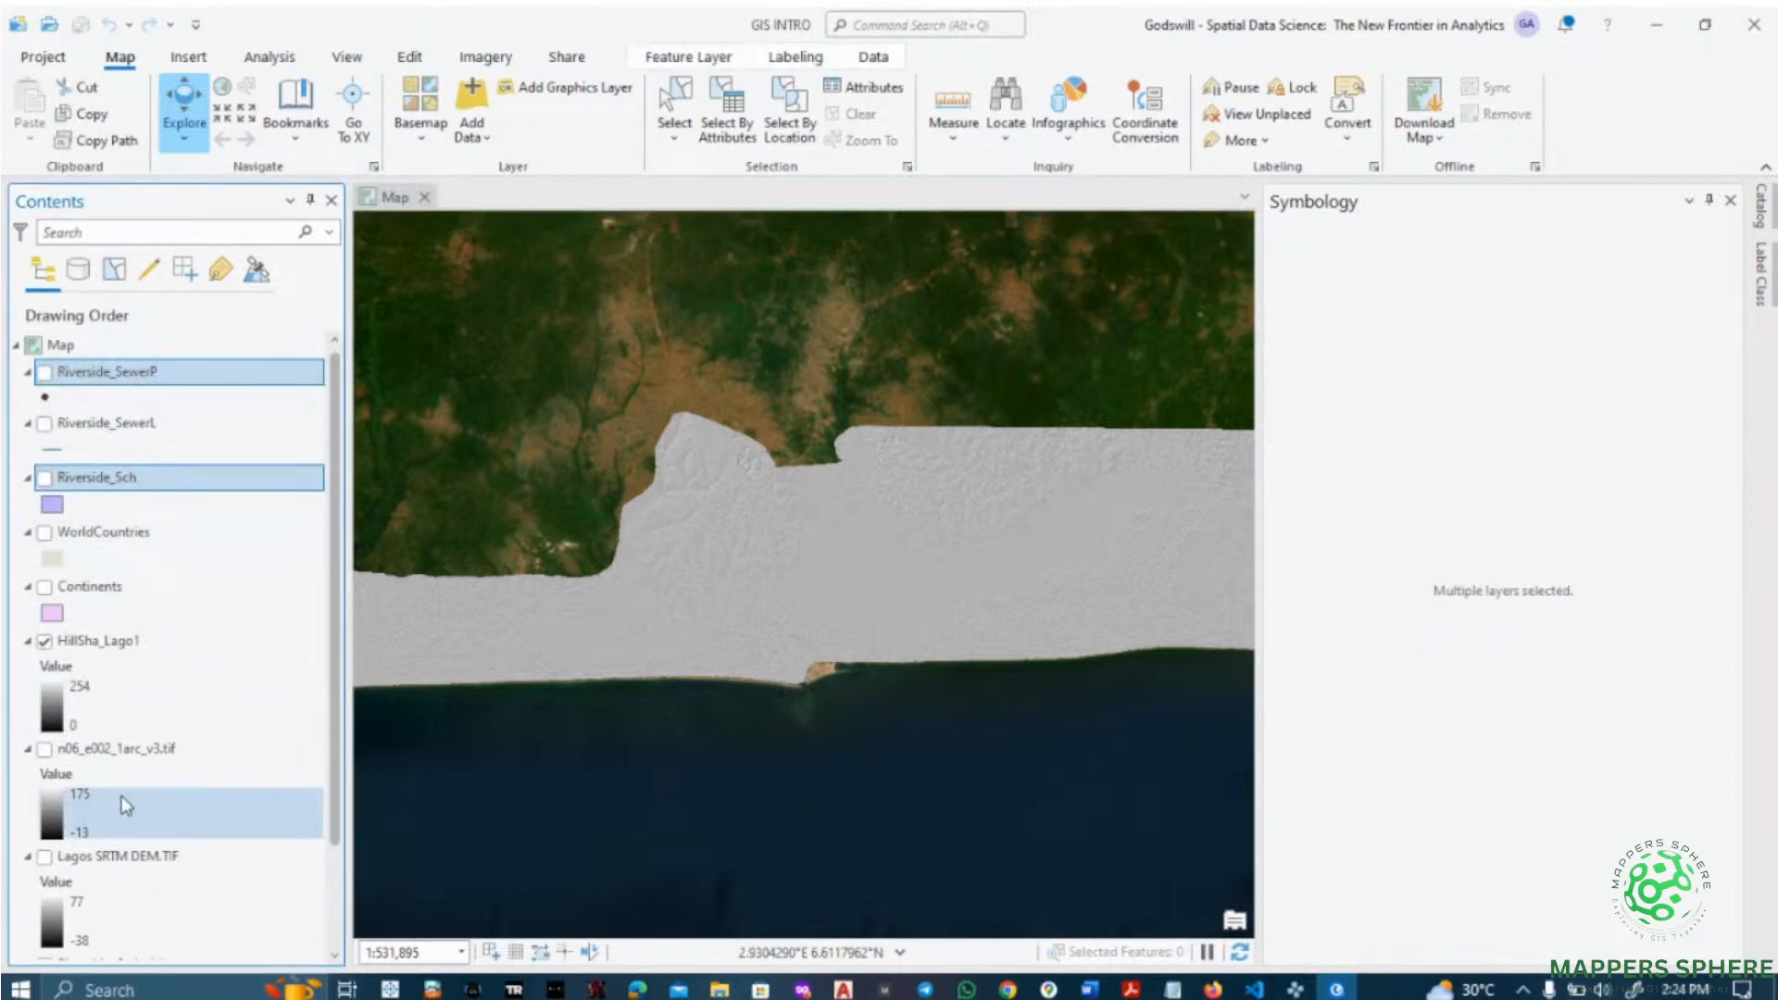
{"action": "left_click", "coordinate": [120, 857], "text": "shift"}
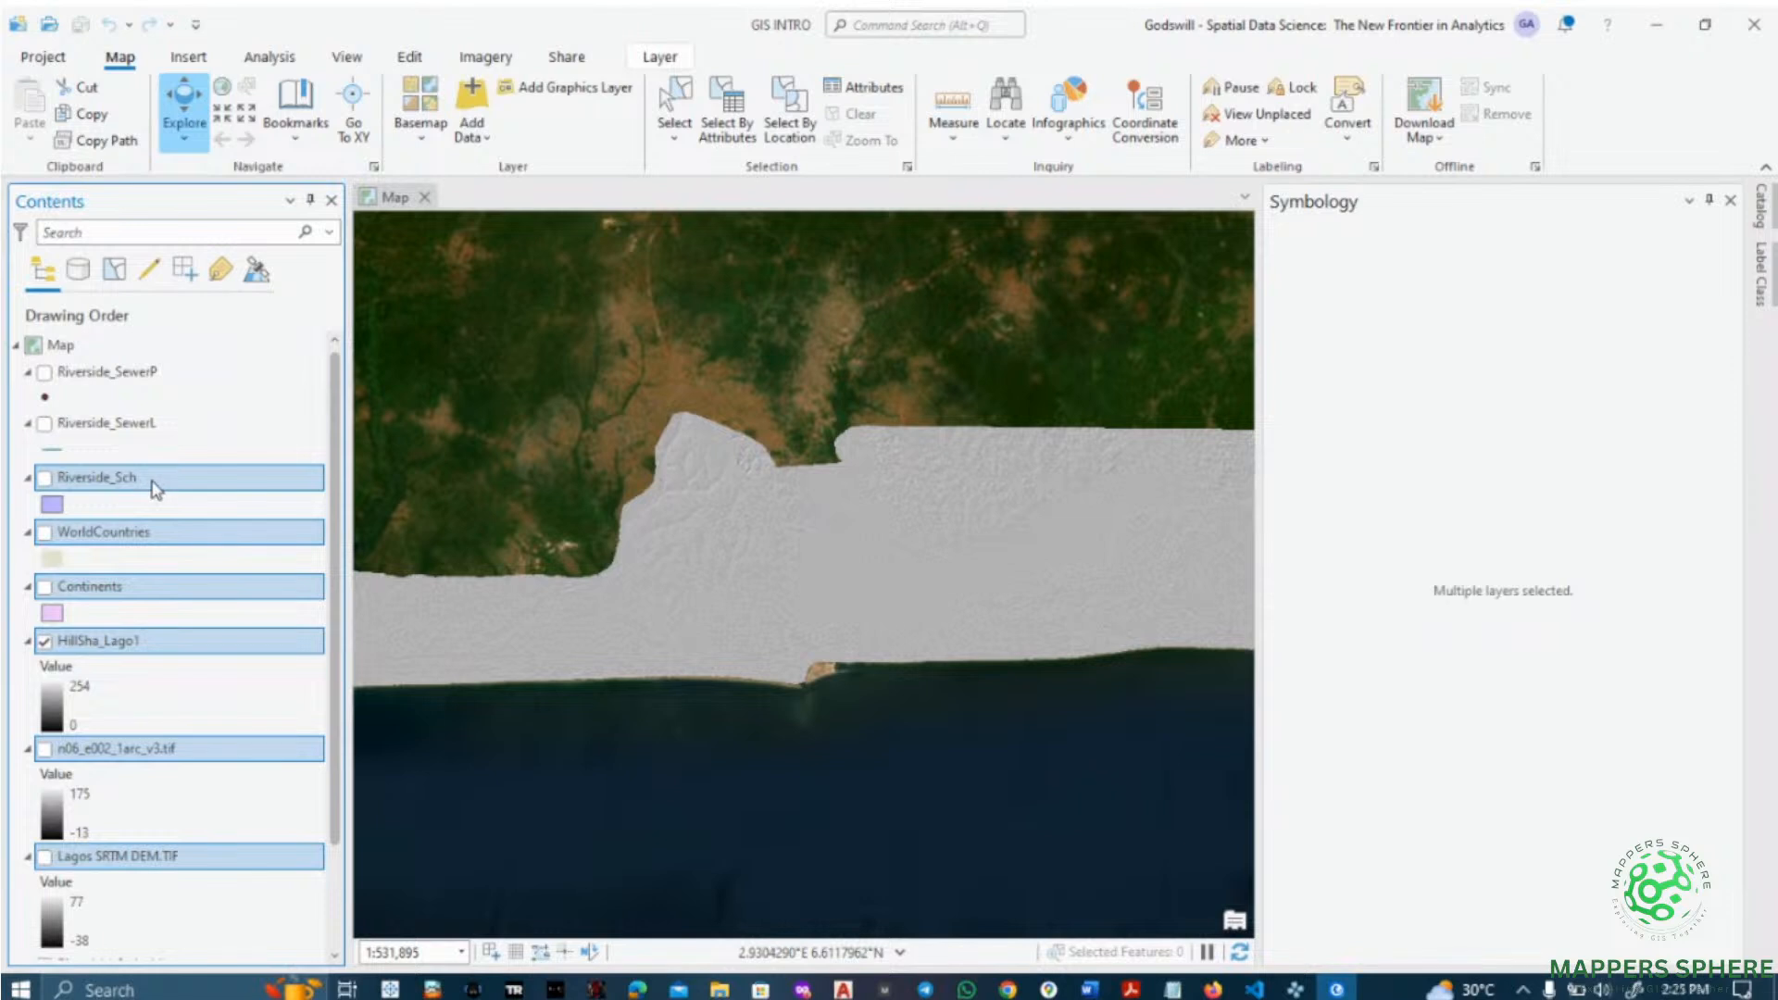
{"action": "right_click", "coordinate": [156, 490]}
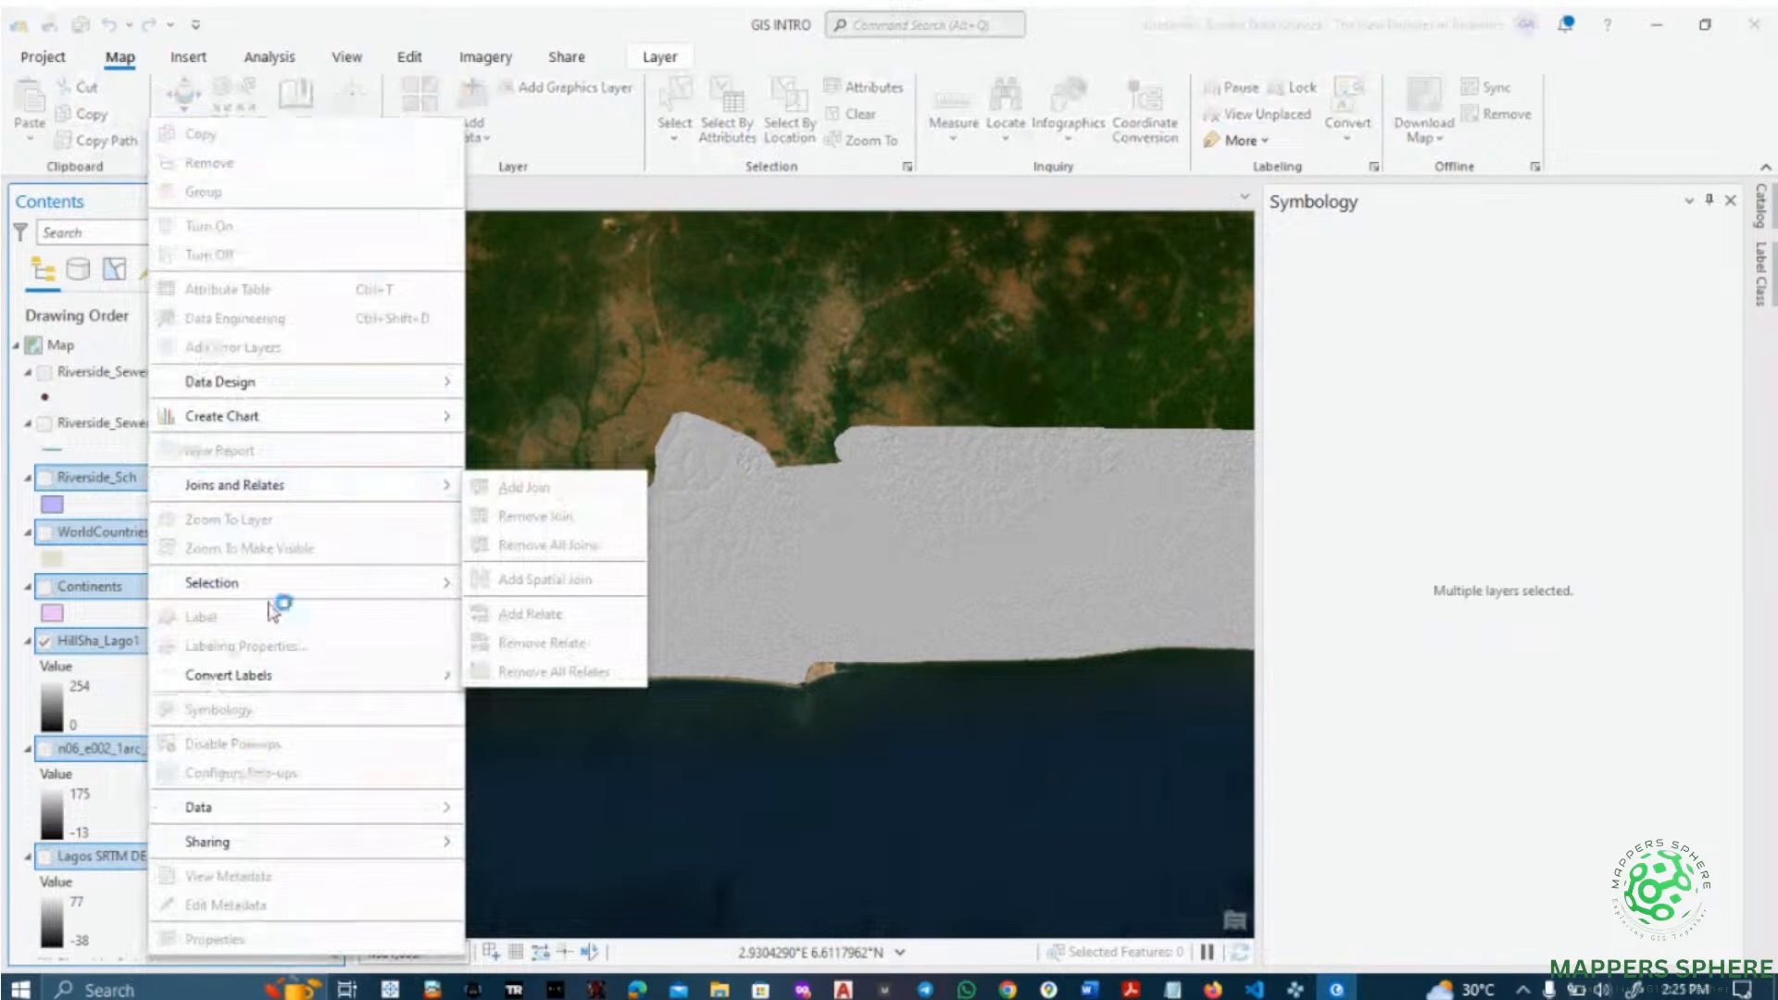
{"action": "left_click", "coordinate": [732, 449]}
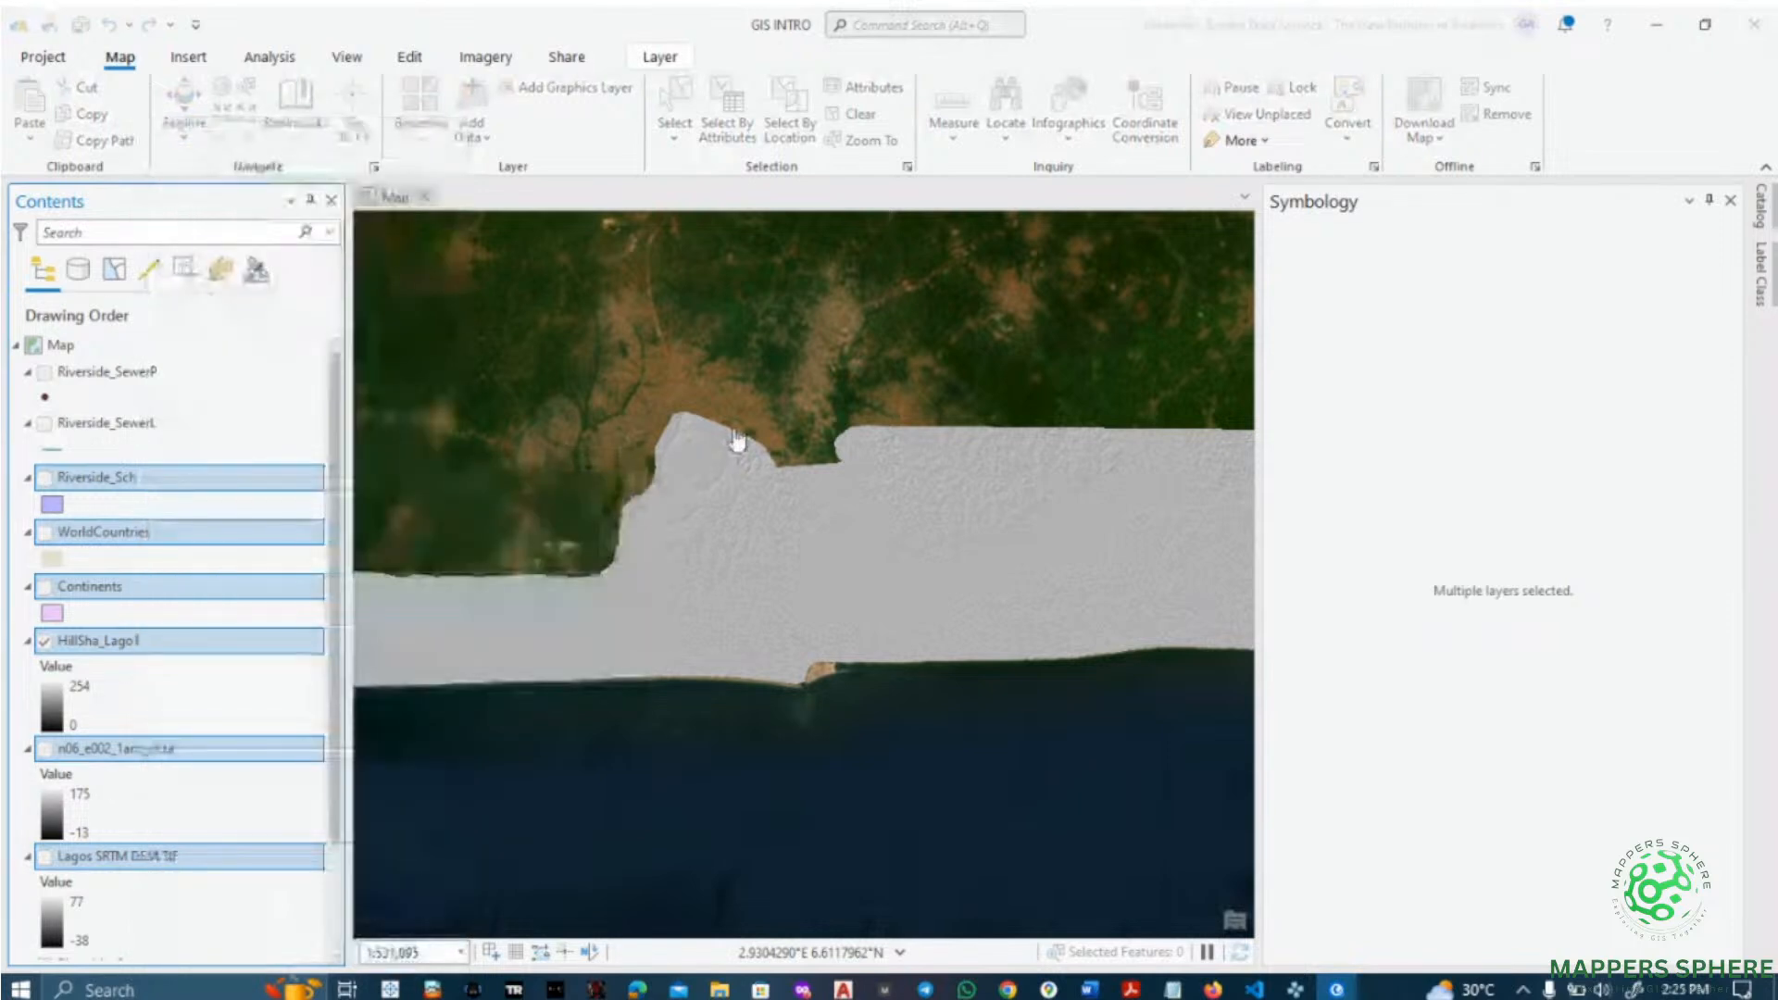
{"action": "right_click", "coordinate": [89, 478]}
{"action": "left_click", "coordinate": [544, 537]}
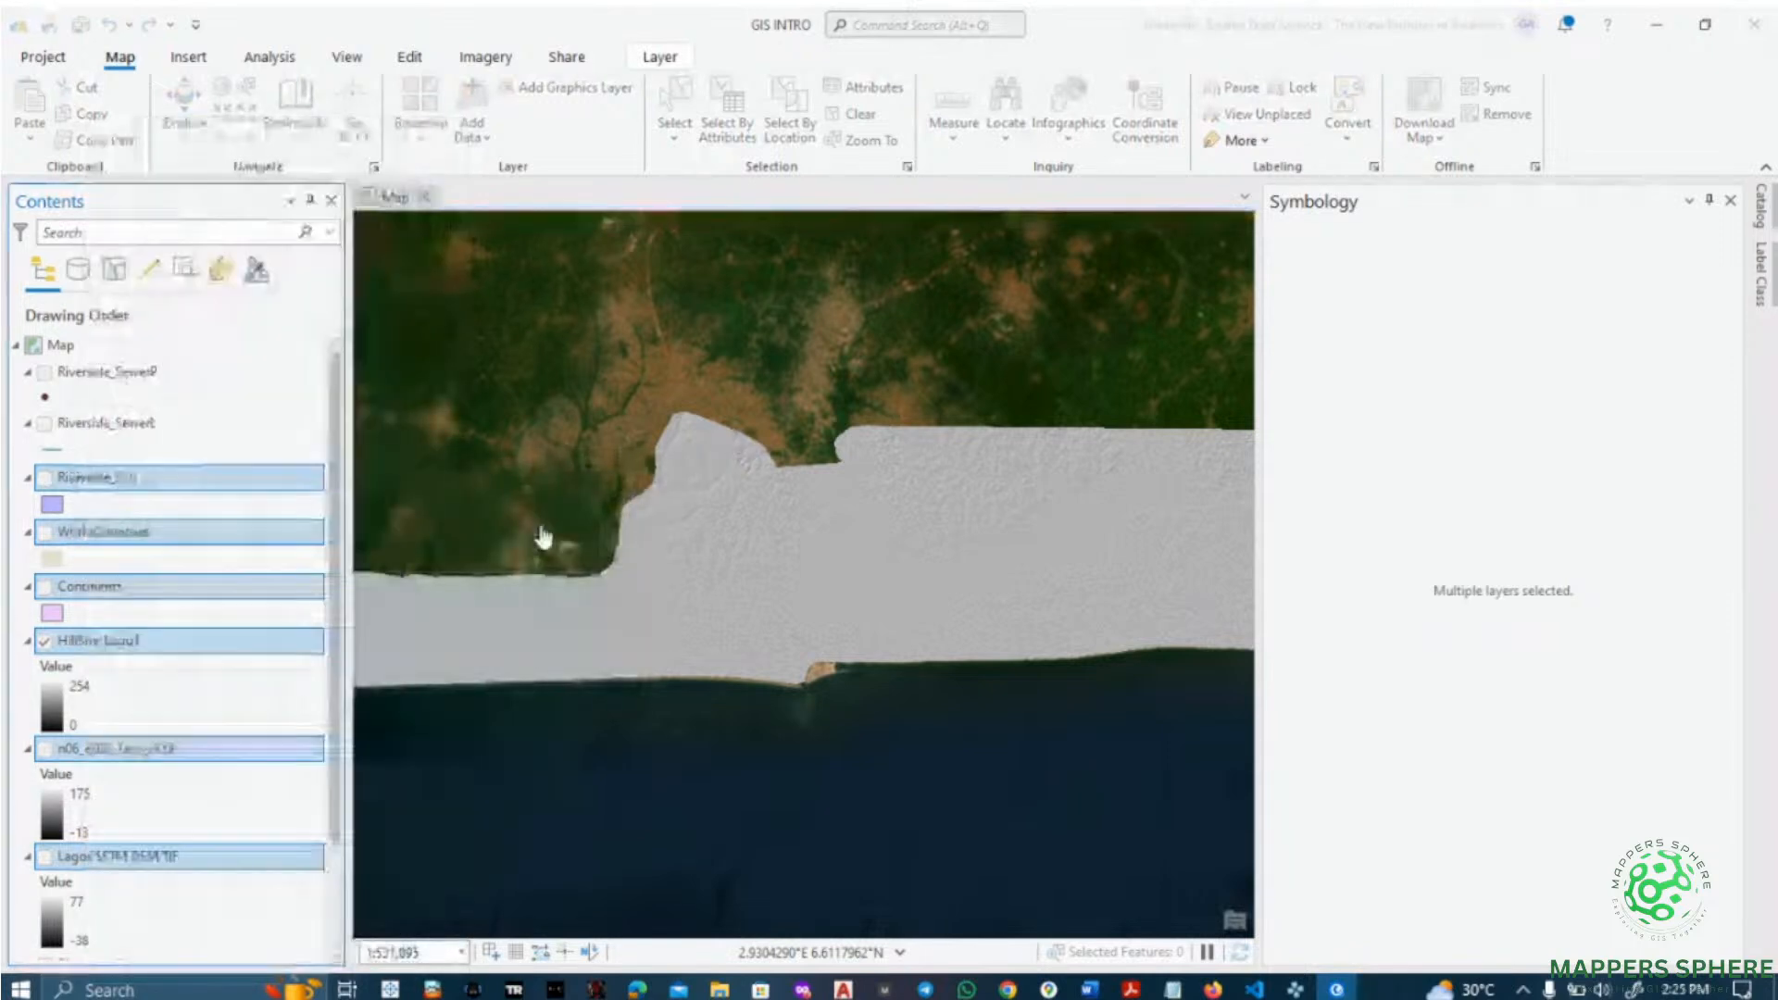
{"action": "left_click", "coordinate": [205, 382]}
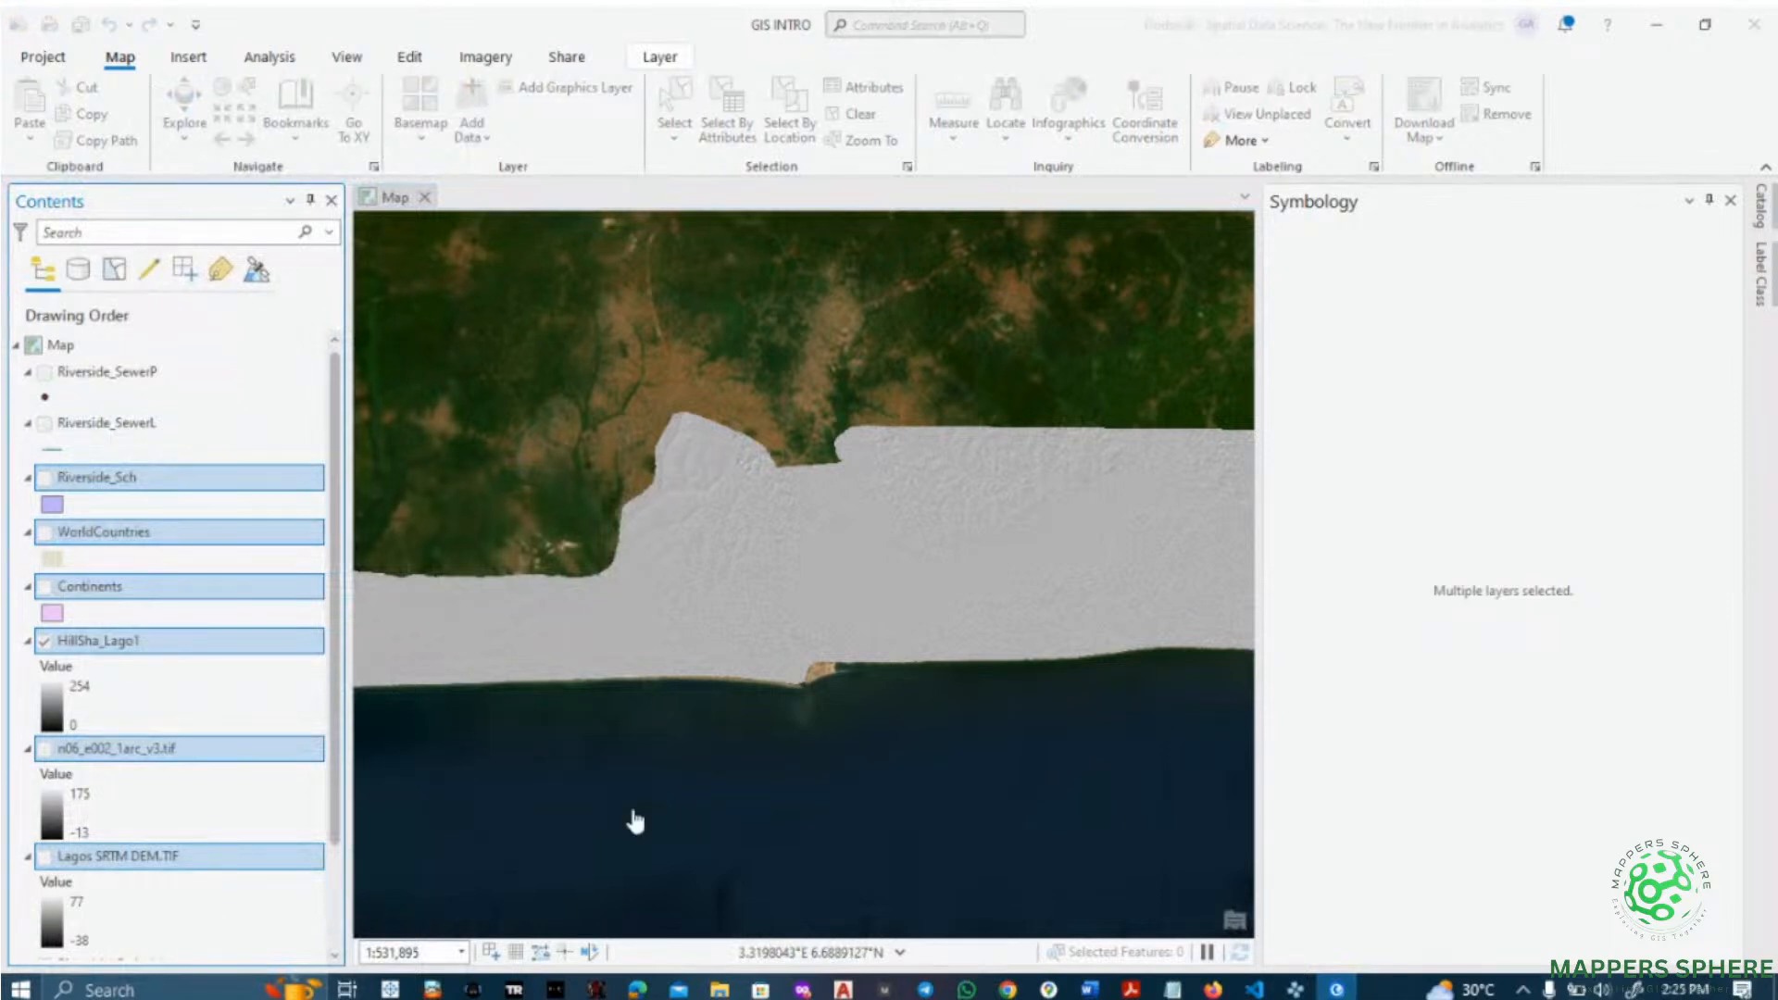
- Mute the microphone in the VDO.Ninja call in Chrome and bring the ArcGIS Pro map window back to the front
{"action": "mouse_move", "coordinate": [1008, 990]}
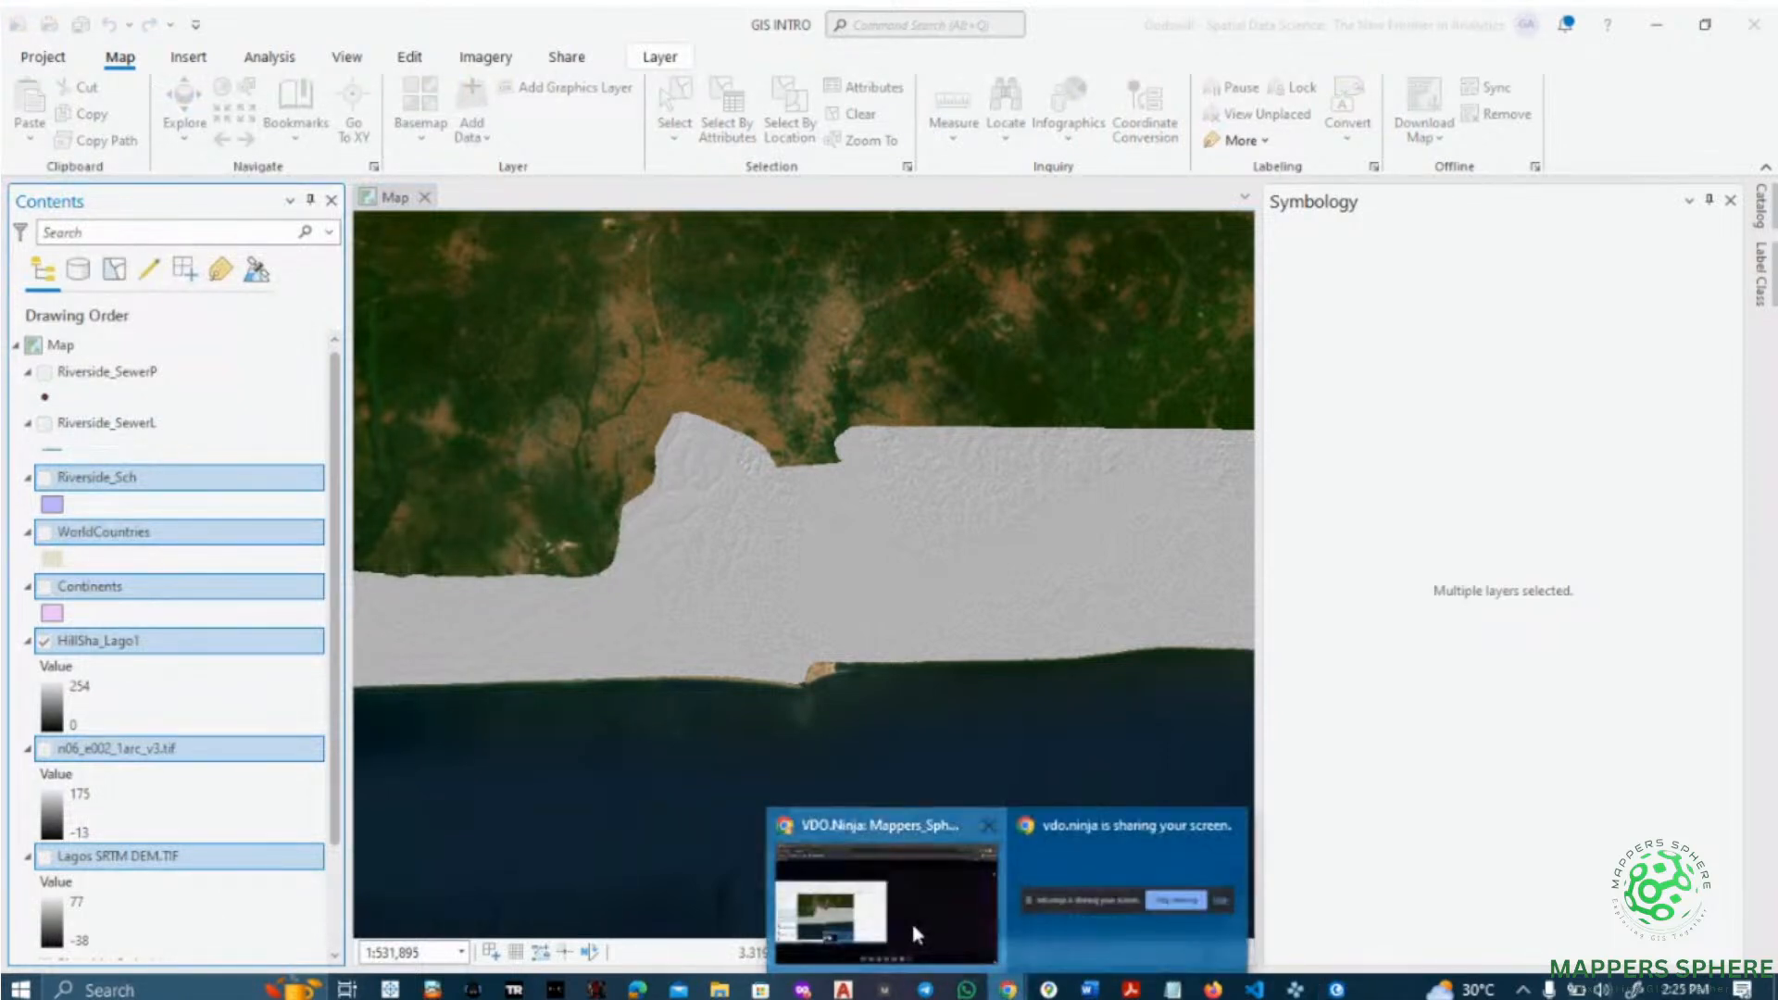
{"action": "left_click", "coordinate": [910, 919]}
{"action": "left_click", "coordinate": [827, 934]}
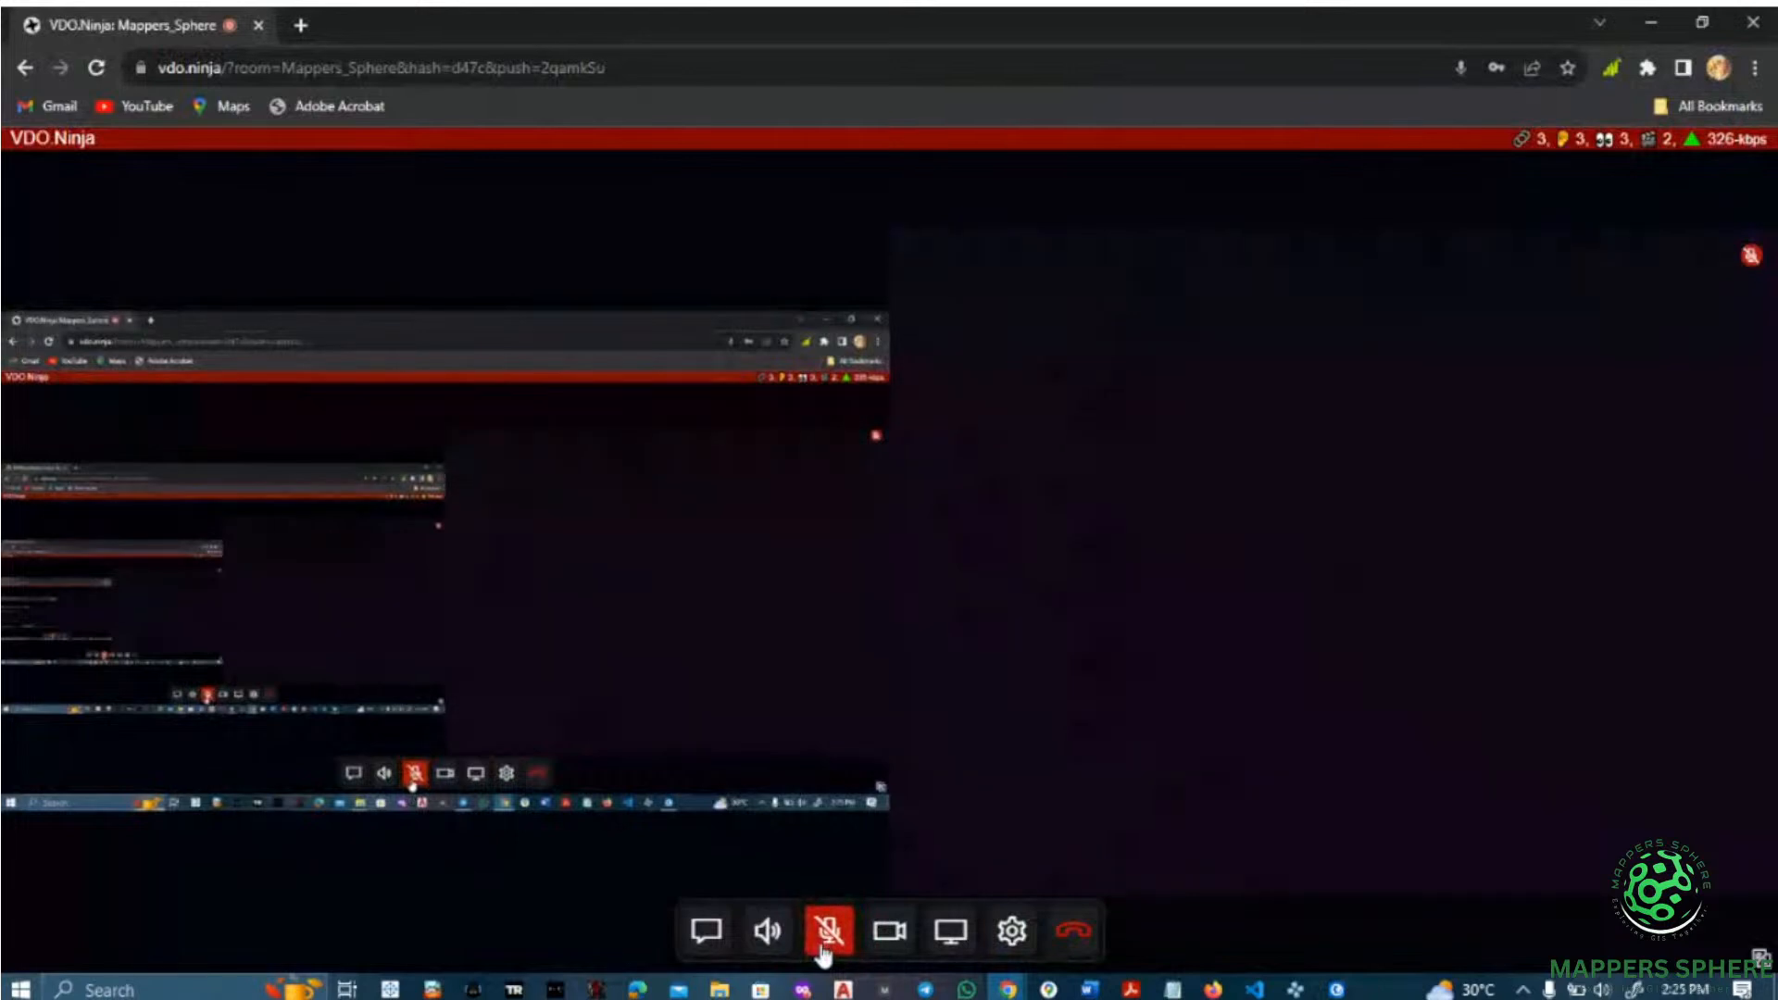
{"action": "left_click", "coordinate": [1004, 992]}
{"action": "left_click", "coordinate": [860, 922]}
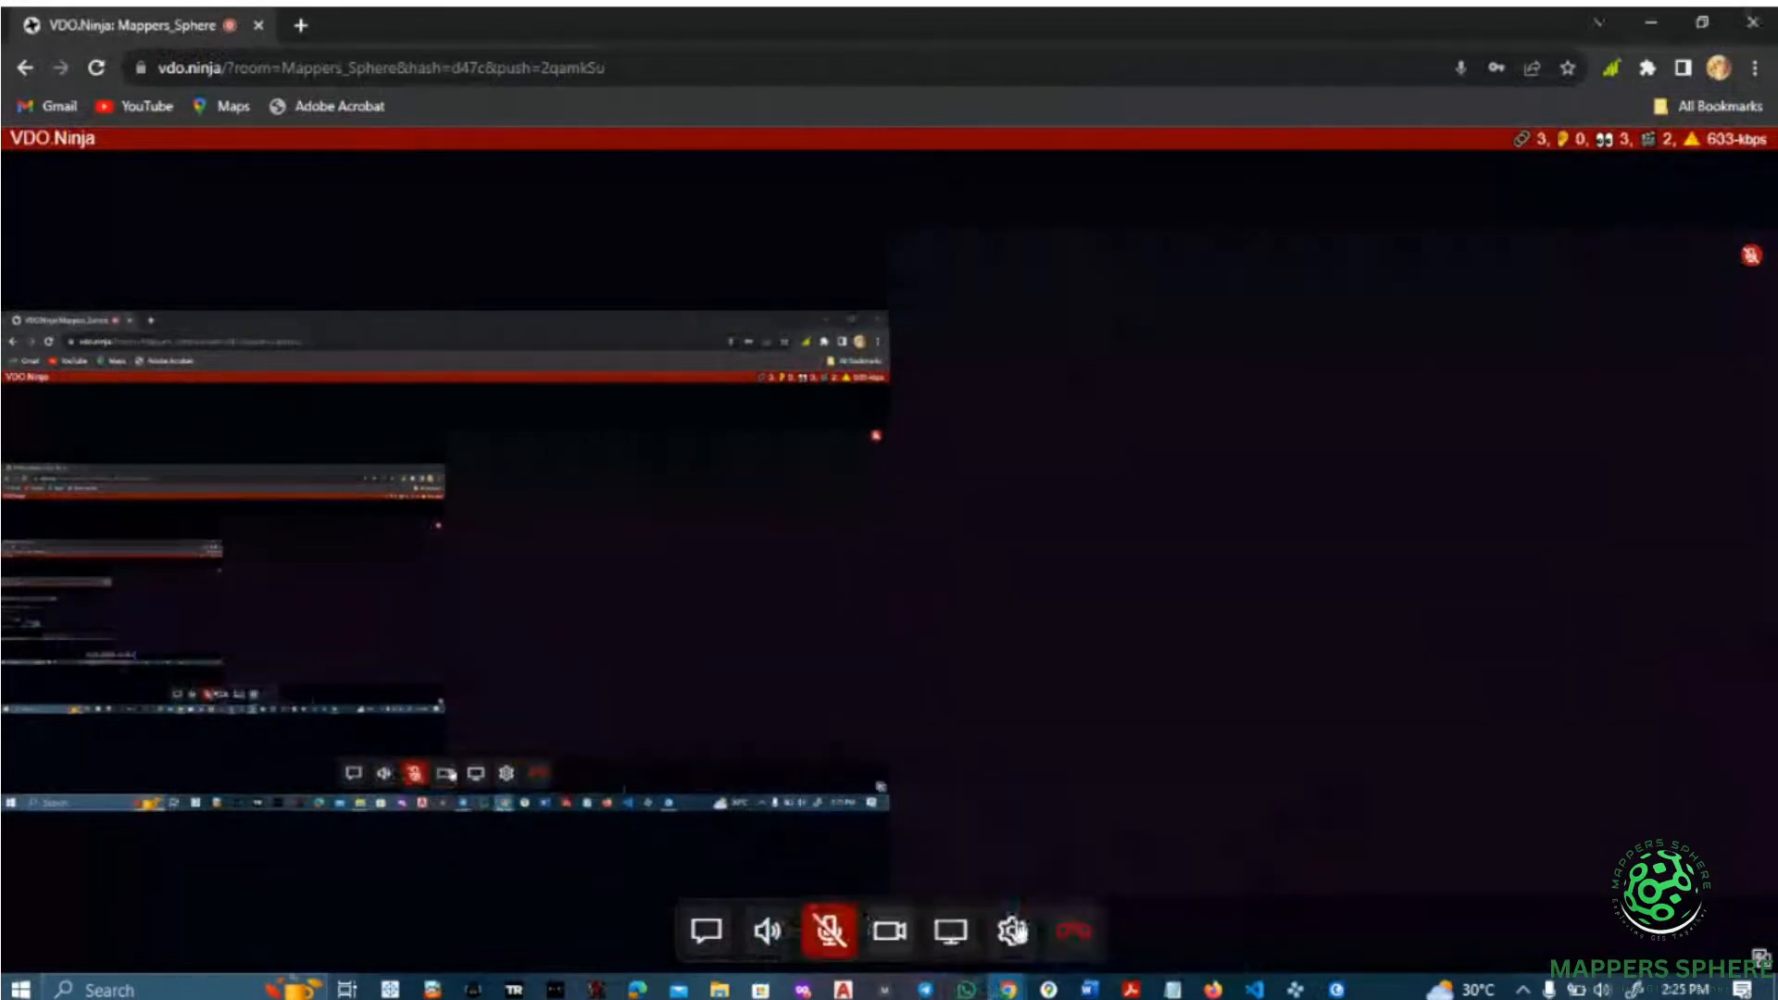
{"action": "left_click", "coordinate": [1334, 987]}
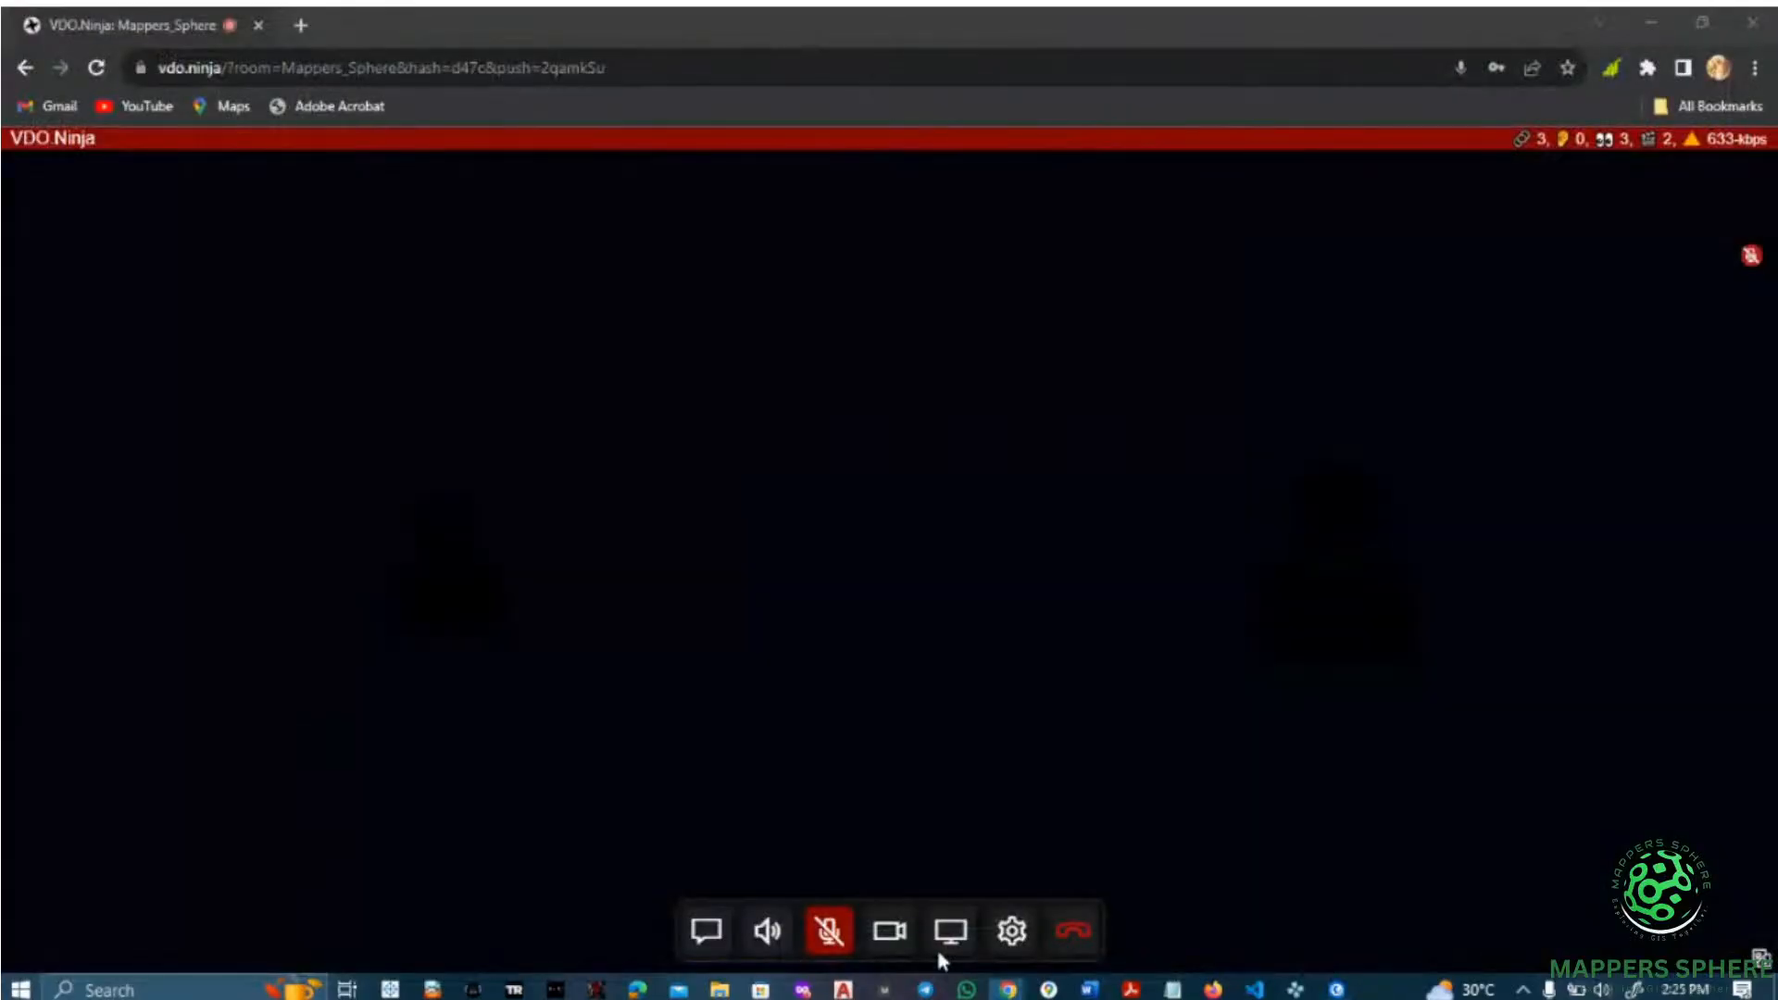
{"action": "left_click", "coordinate": [1338, 991]}
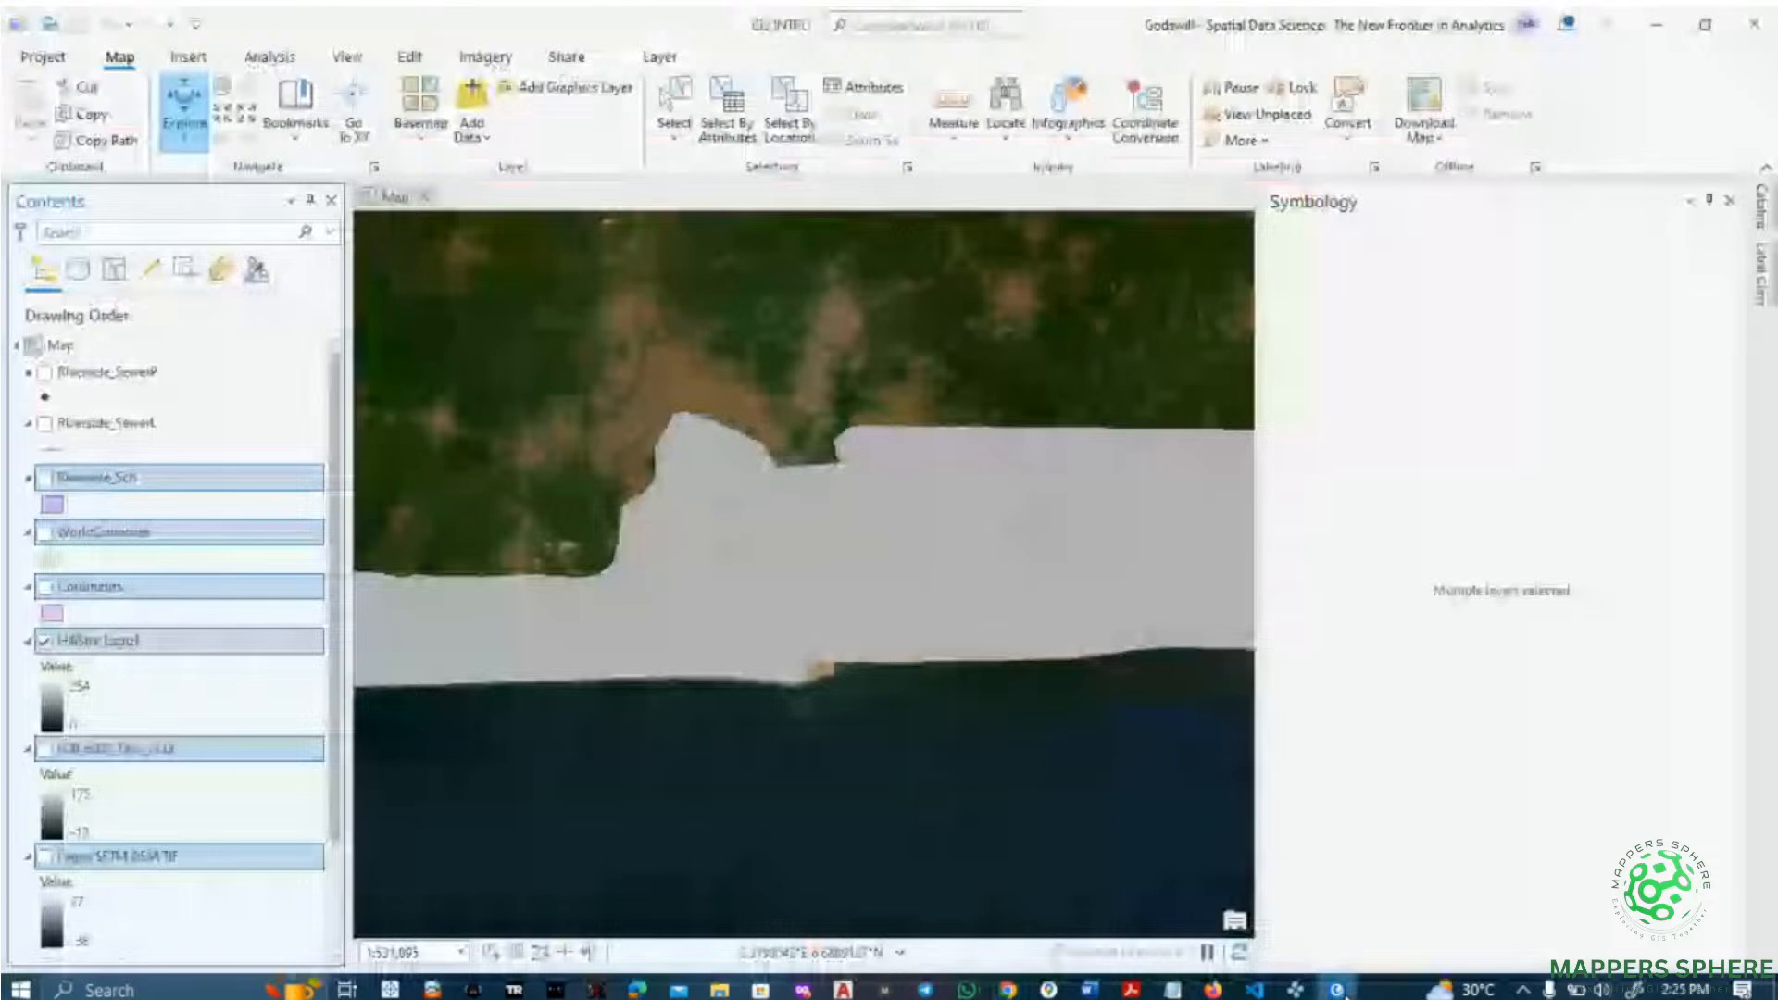
- Remove the selected layers, Riverside_Sch through Lagos SRTM DEM.TIF, from the map
{"action": "right_click", "coordinate": [191, 484]}
{"action": "left_click", "coordinate": [221, 82]}
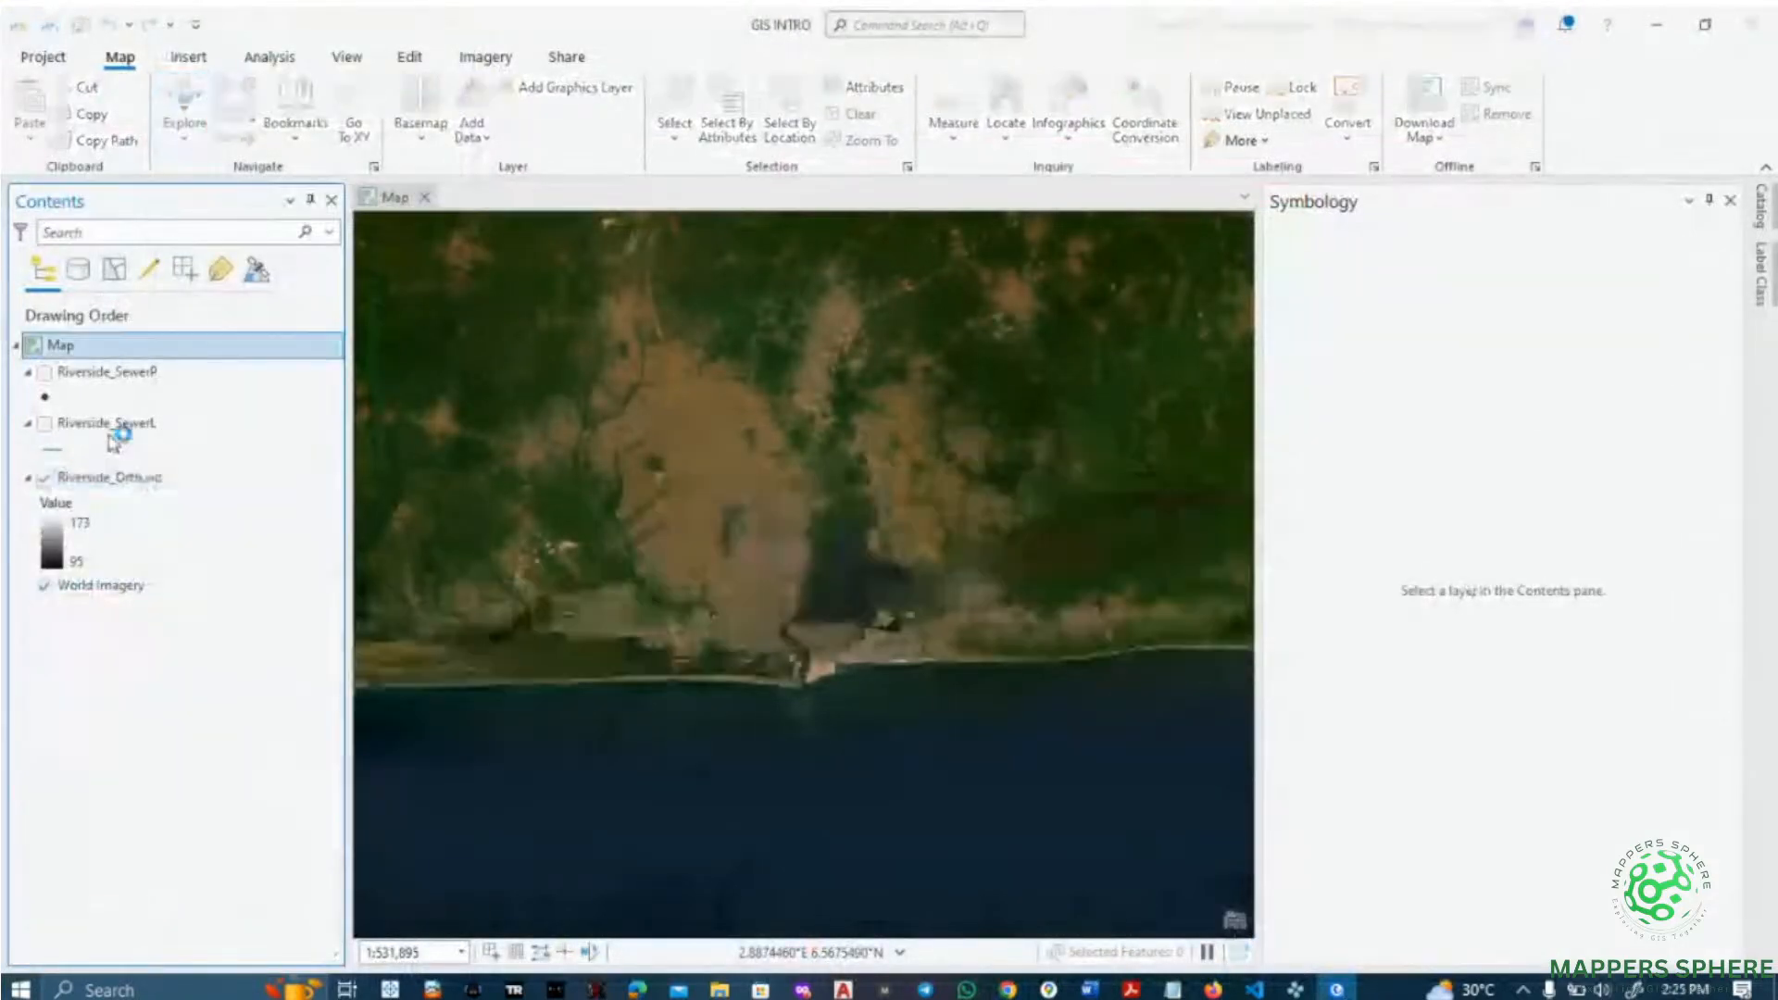
- Remove the Riverside_SewerP, Riverside_SewerL and Riverside_Orth.sid layers from the map and turn off the World Imagery basemap
{"action": "right_click", "coordinate": [138, 382]}
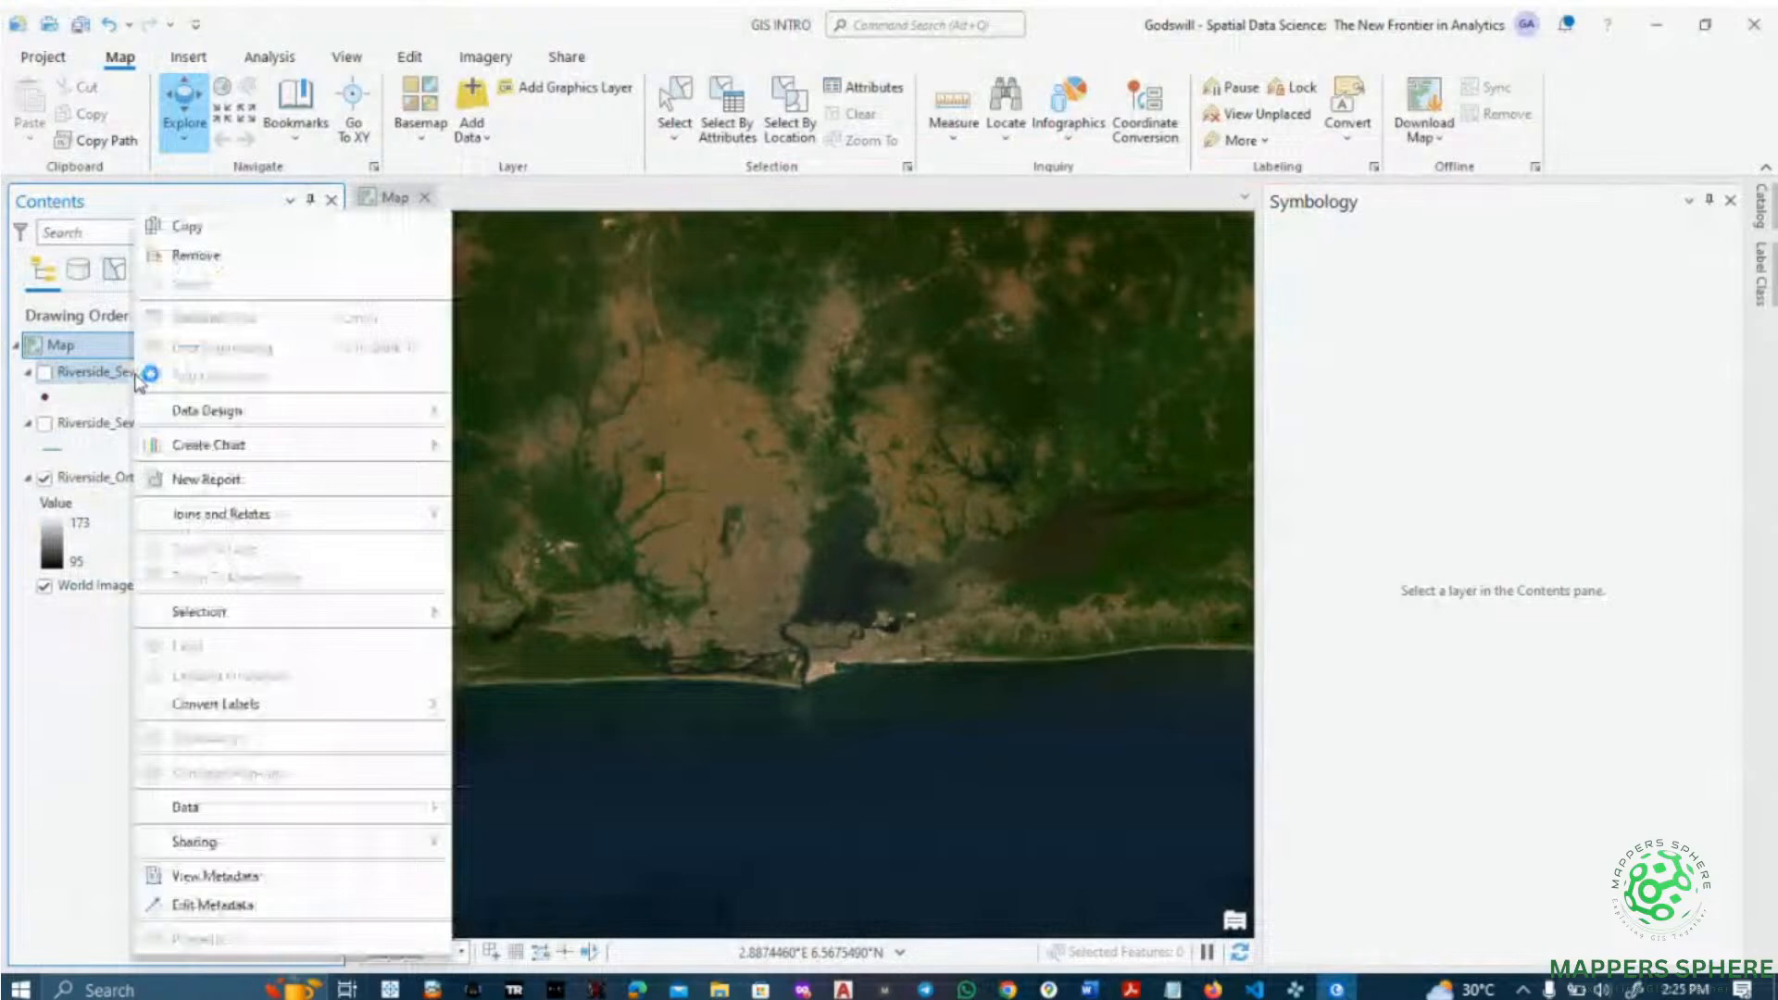
{"action": "left_click", "coordinate": [188, 264]}
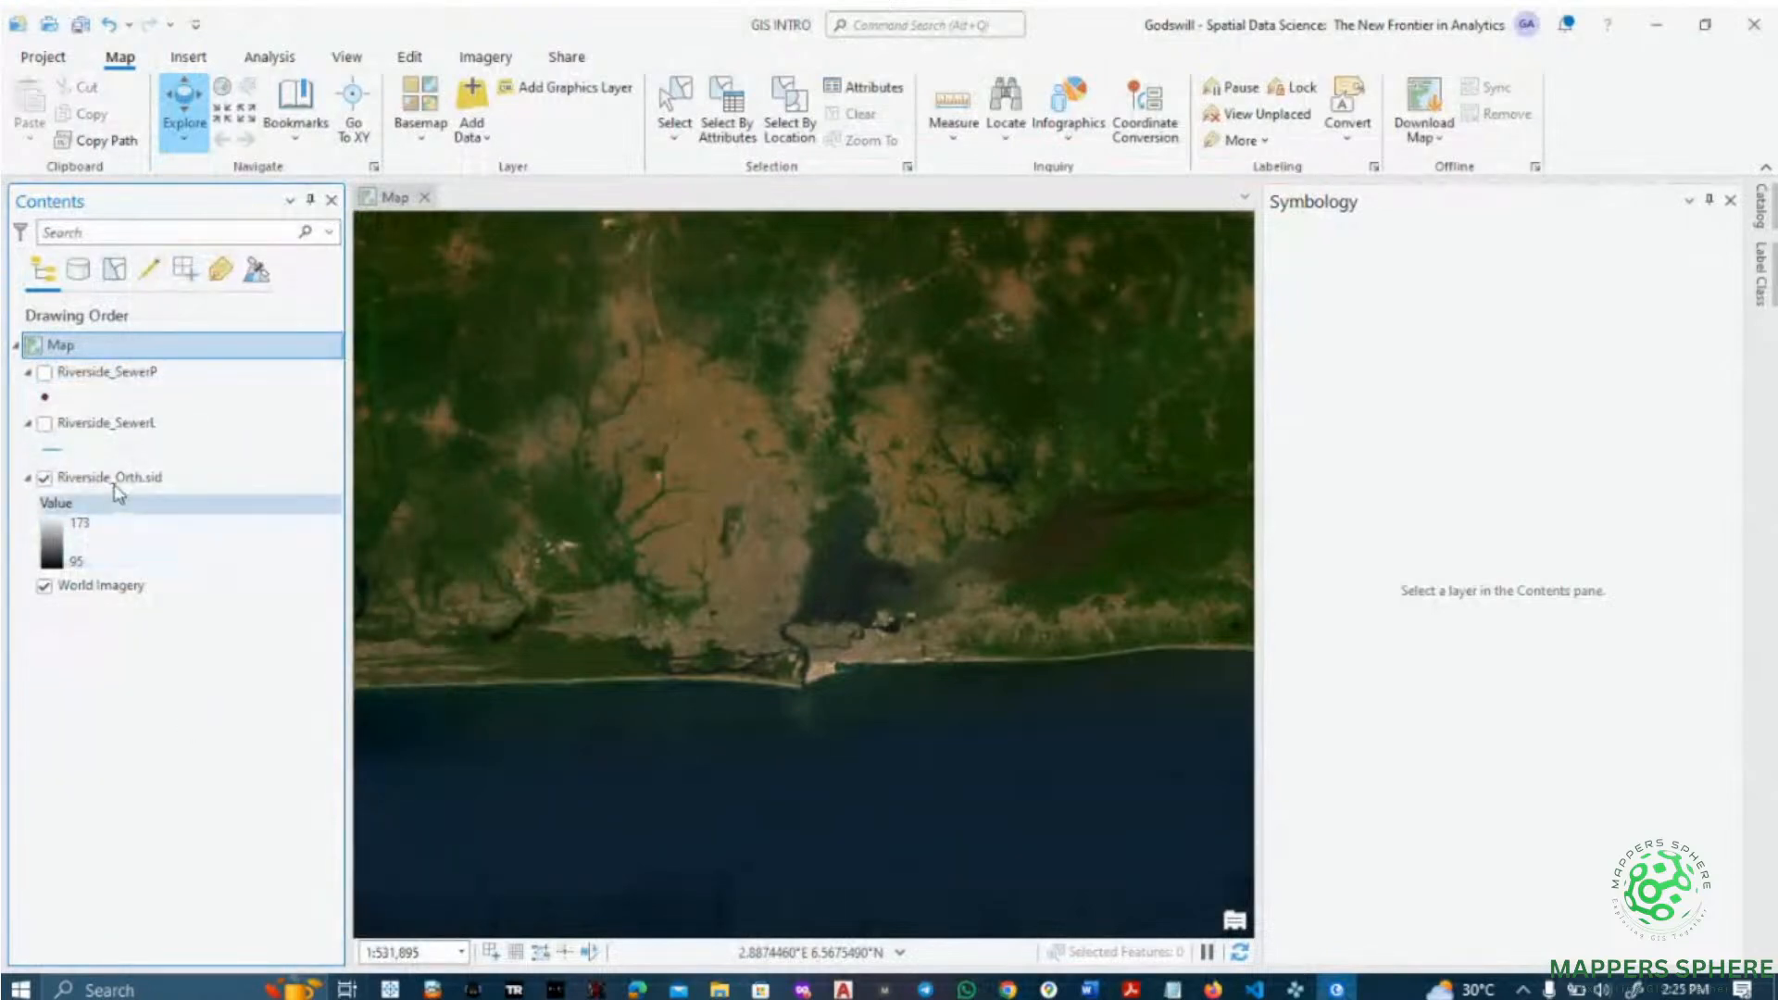
{"action": "left_click", "coordinate": [103, 424], "text": "ctrl"}
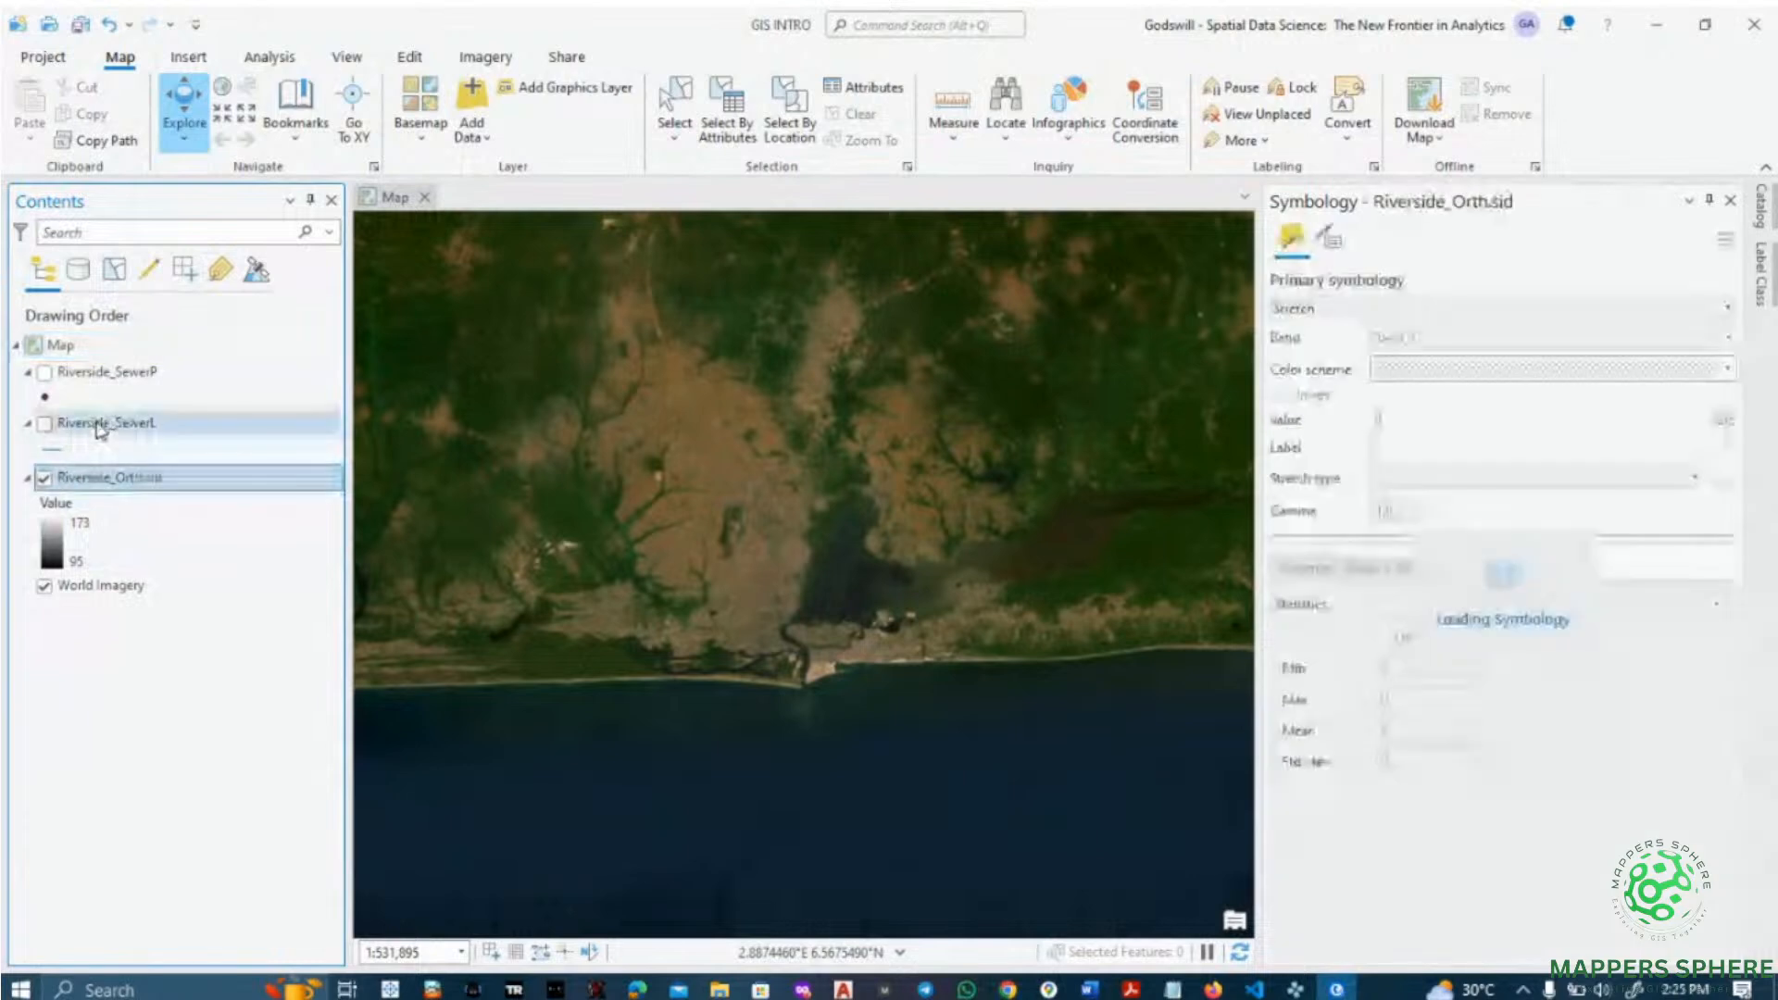
{"action": "left_click", "coordinate": [102, 371], "text": "ctrl"}
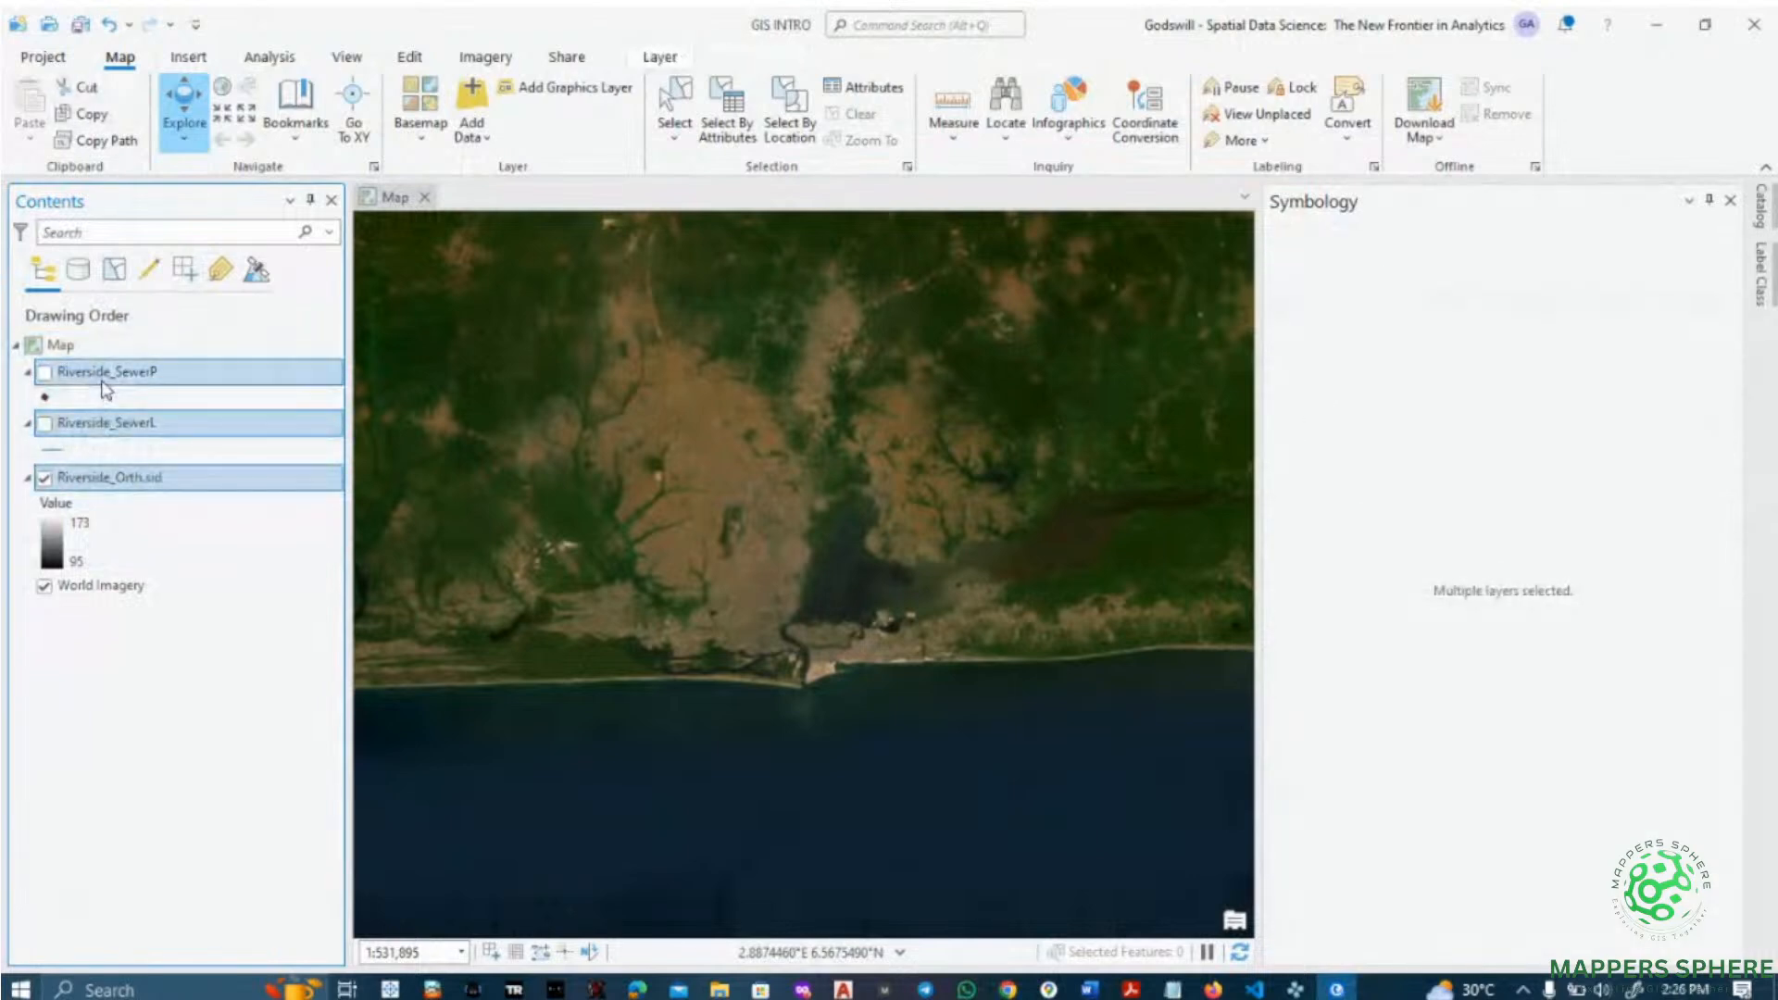
{"action": "right_click", "coordinate": [100, 380]}
{"action": "left_click", "coordinate": [185, 163]}
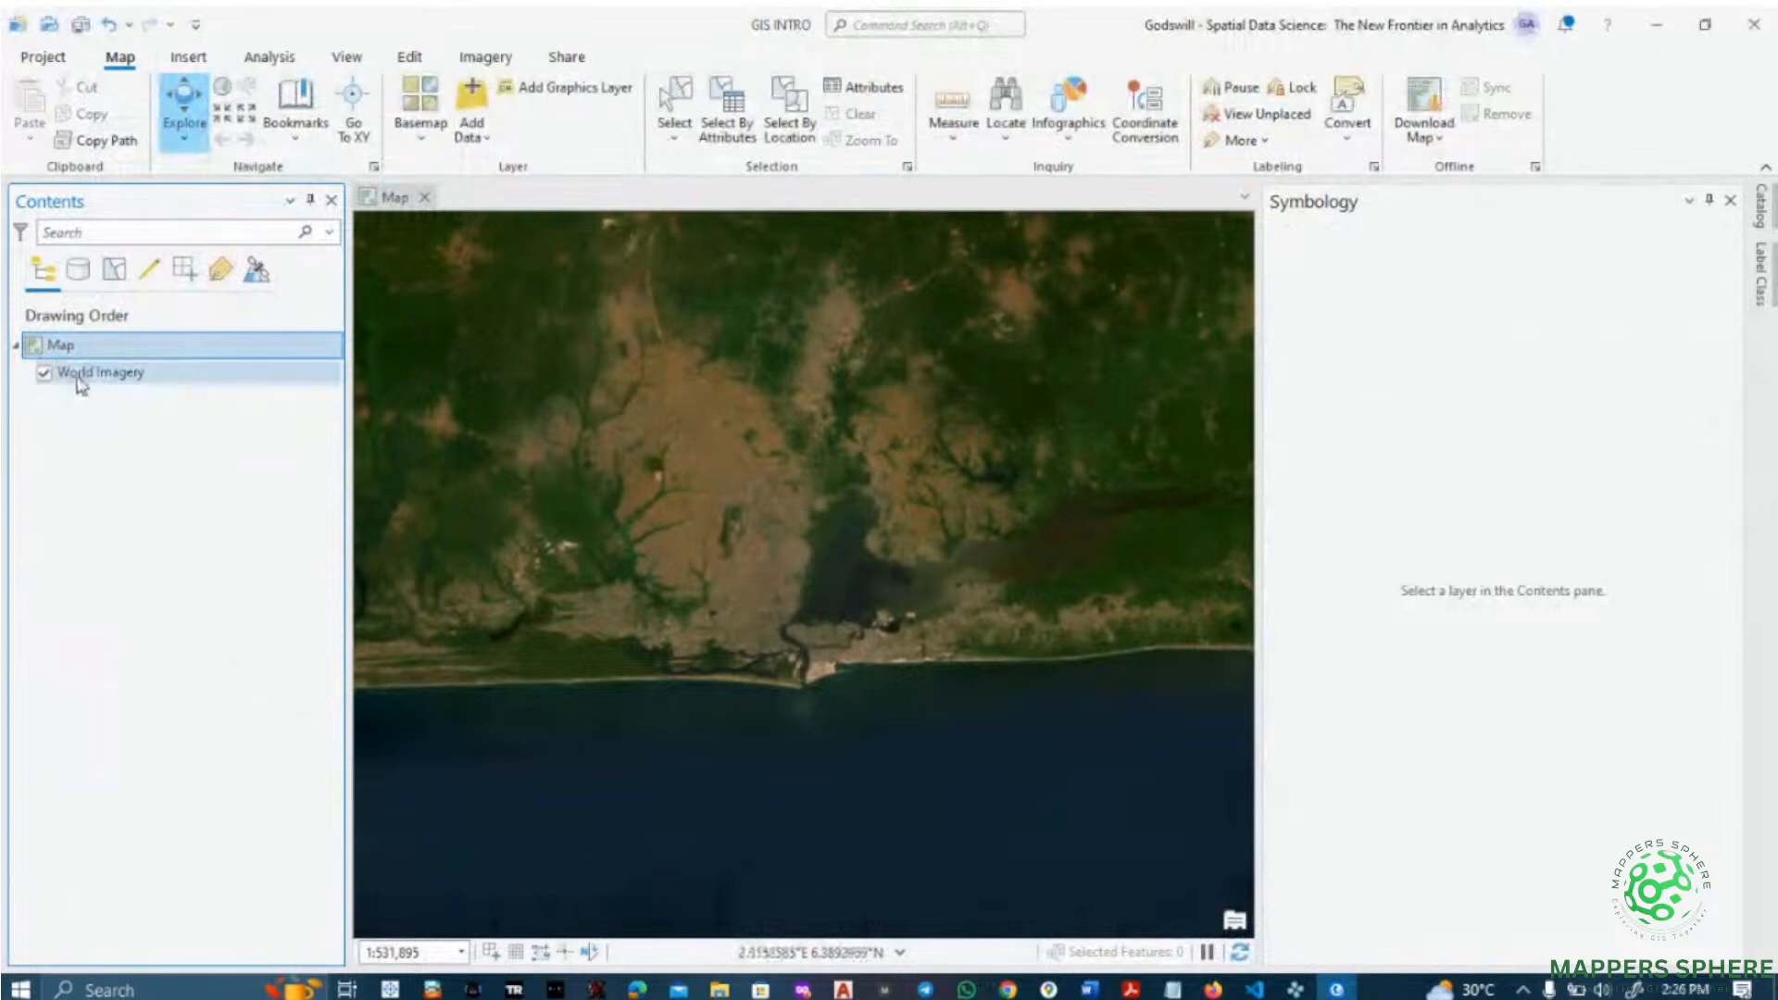
{"action": "left_click", "coordinate": [46, 373]}
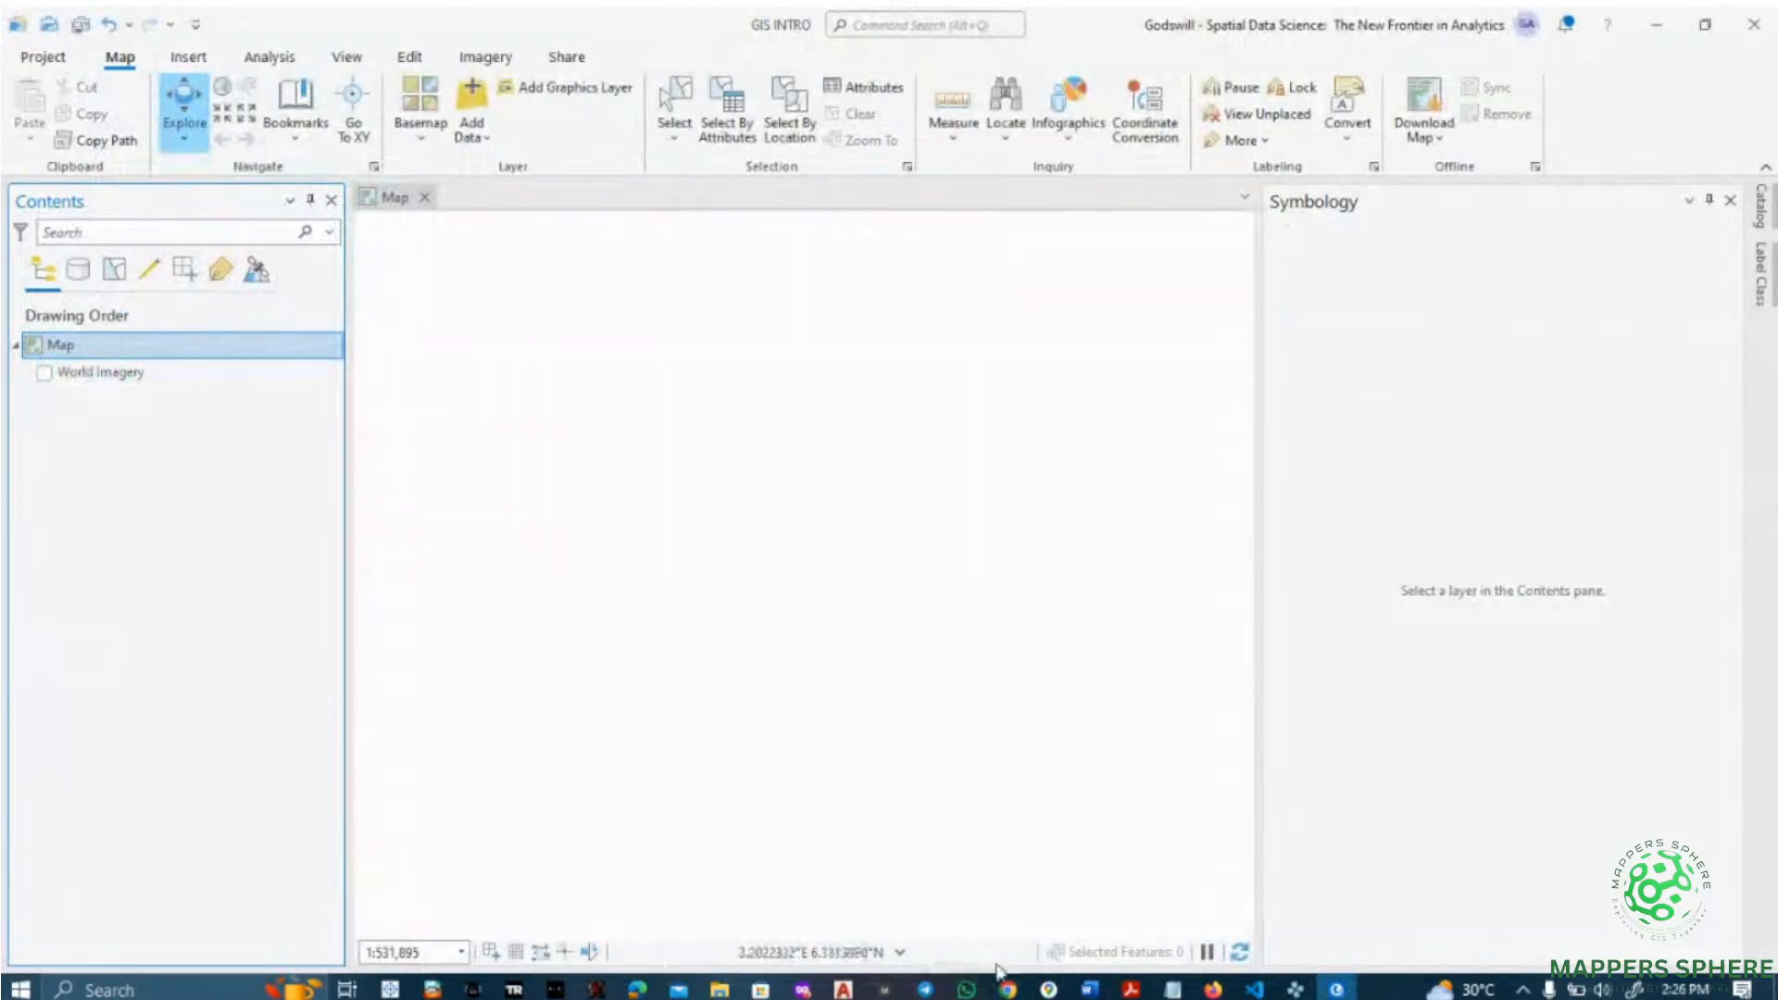
- Unmute the microphone in the VDO.Ninja call in Chrome and switch back to the ArcGIS Pro map
{"action": "mouse_move", "coordinate": [1008, 989]}
{"action": "left_click", "coordinate": [915, 911]}
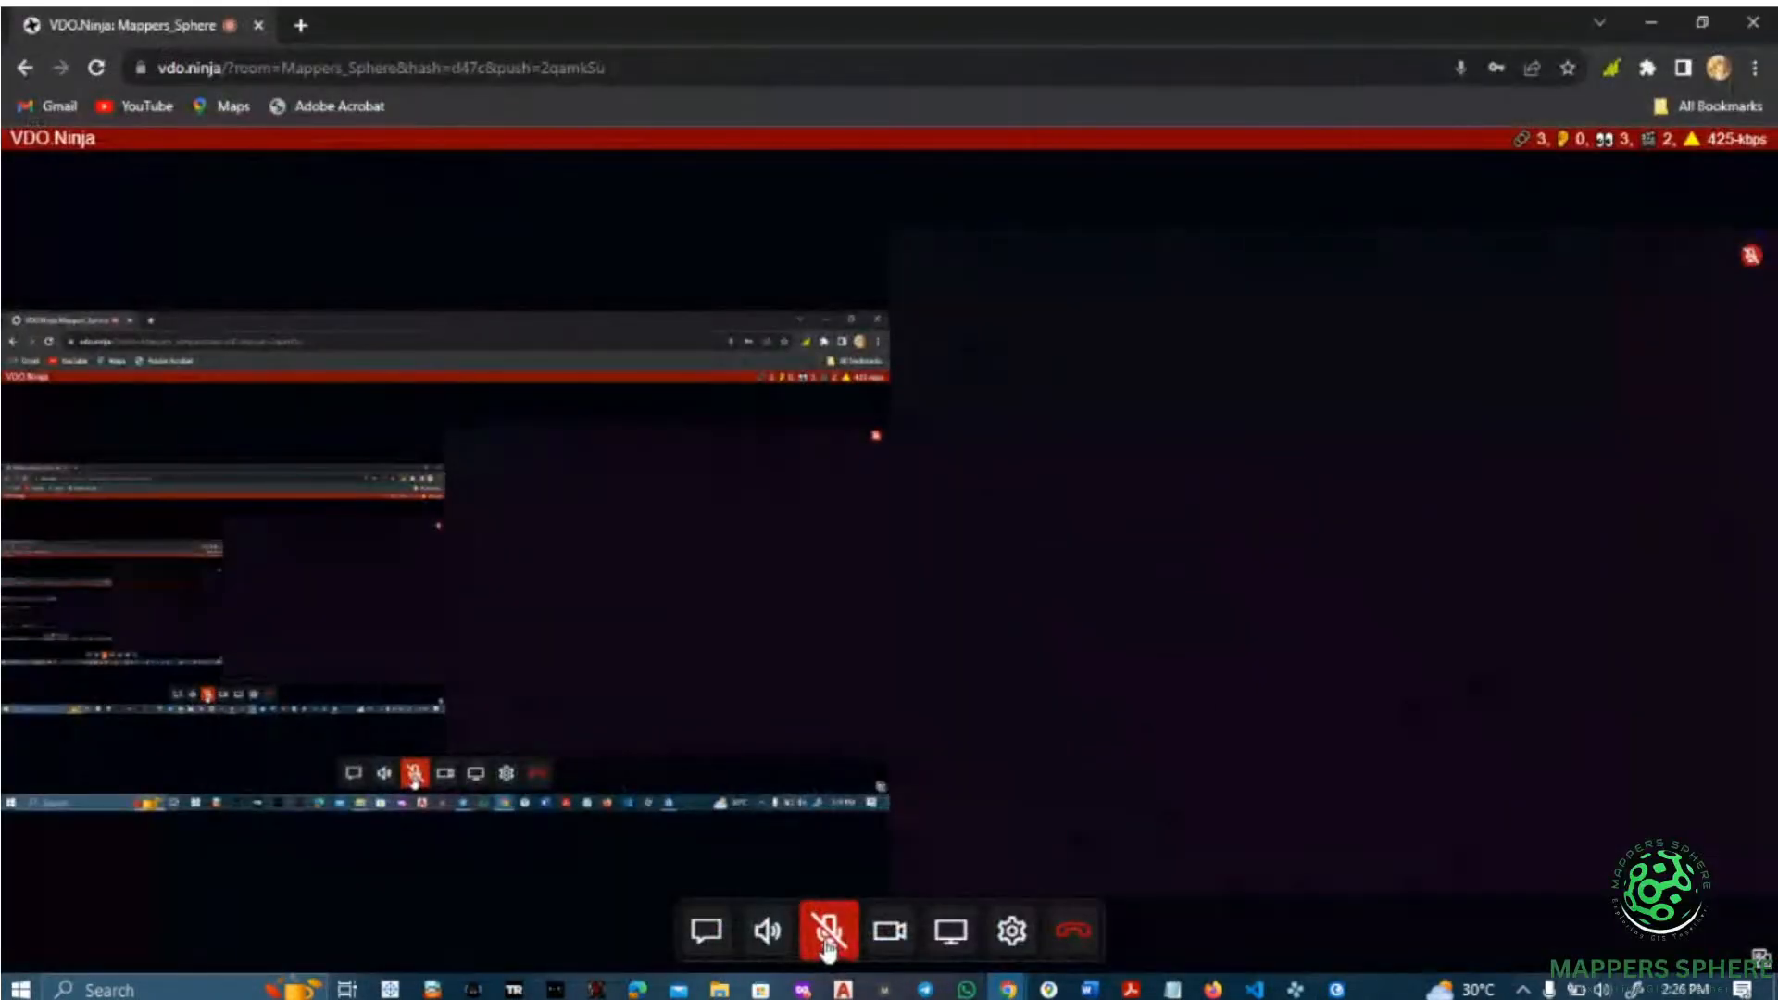
{"action": "left_click", "coordinate": [1337, 989]}
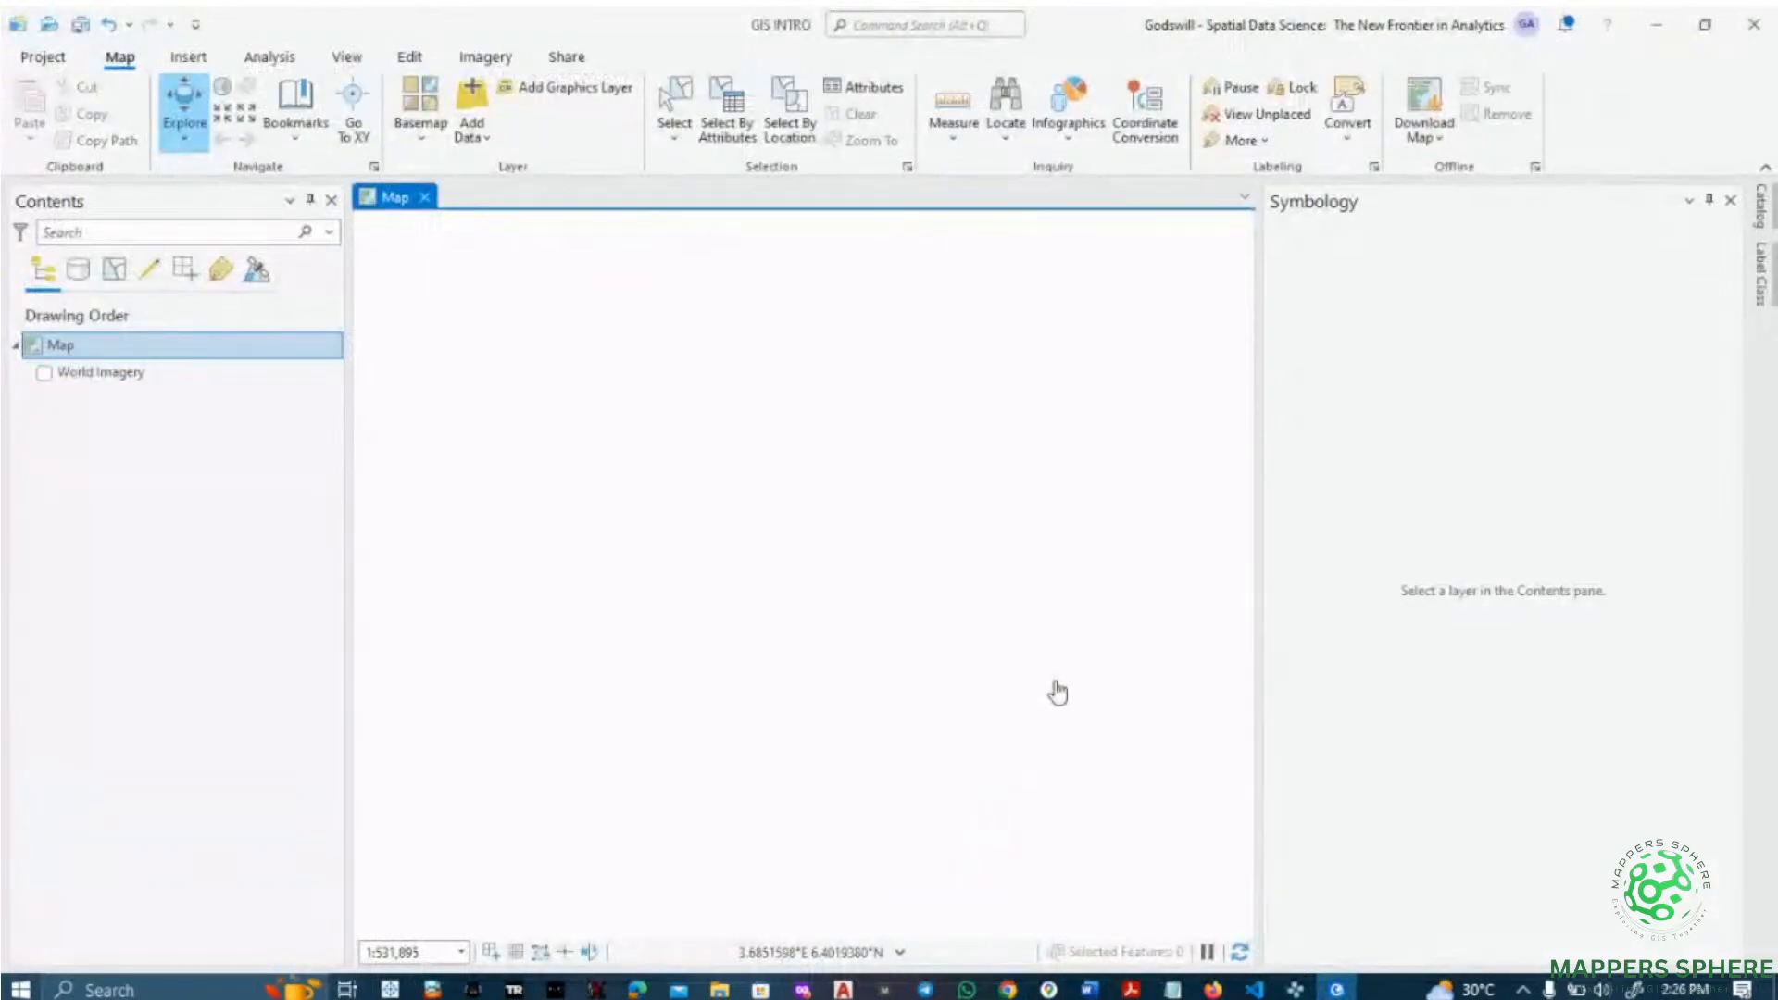
- Expand the project's Folders in the Catalog, and expand the GIS INTRO folder listed below DATA
{"action": "left_click", "coordinate": [1763, 220]}
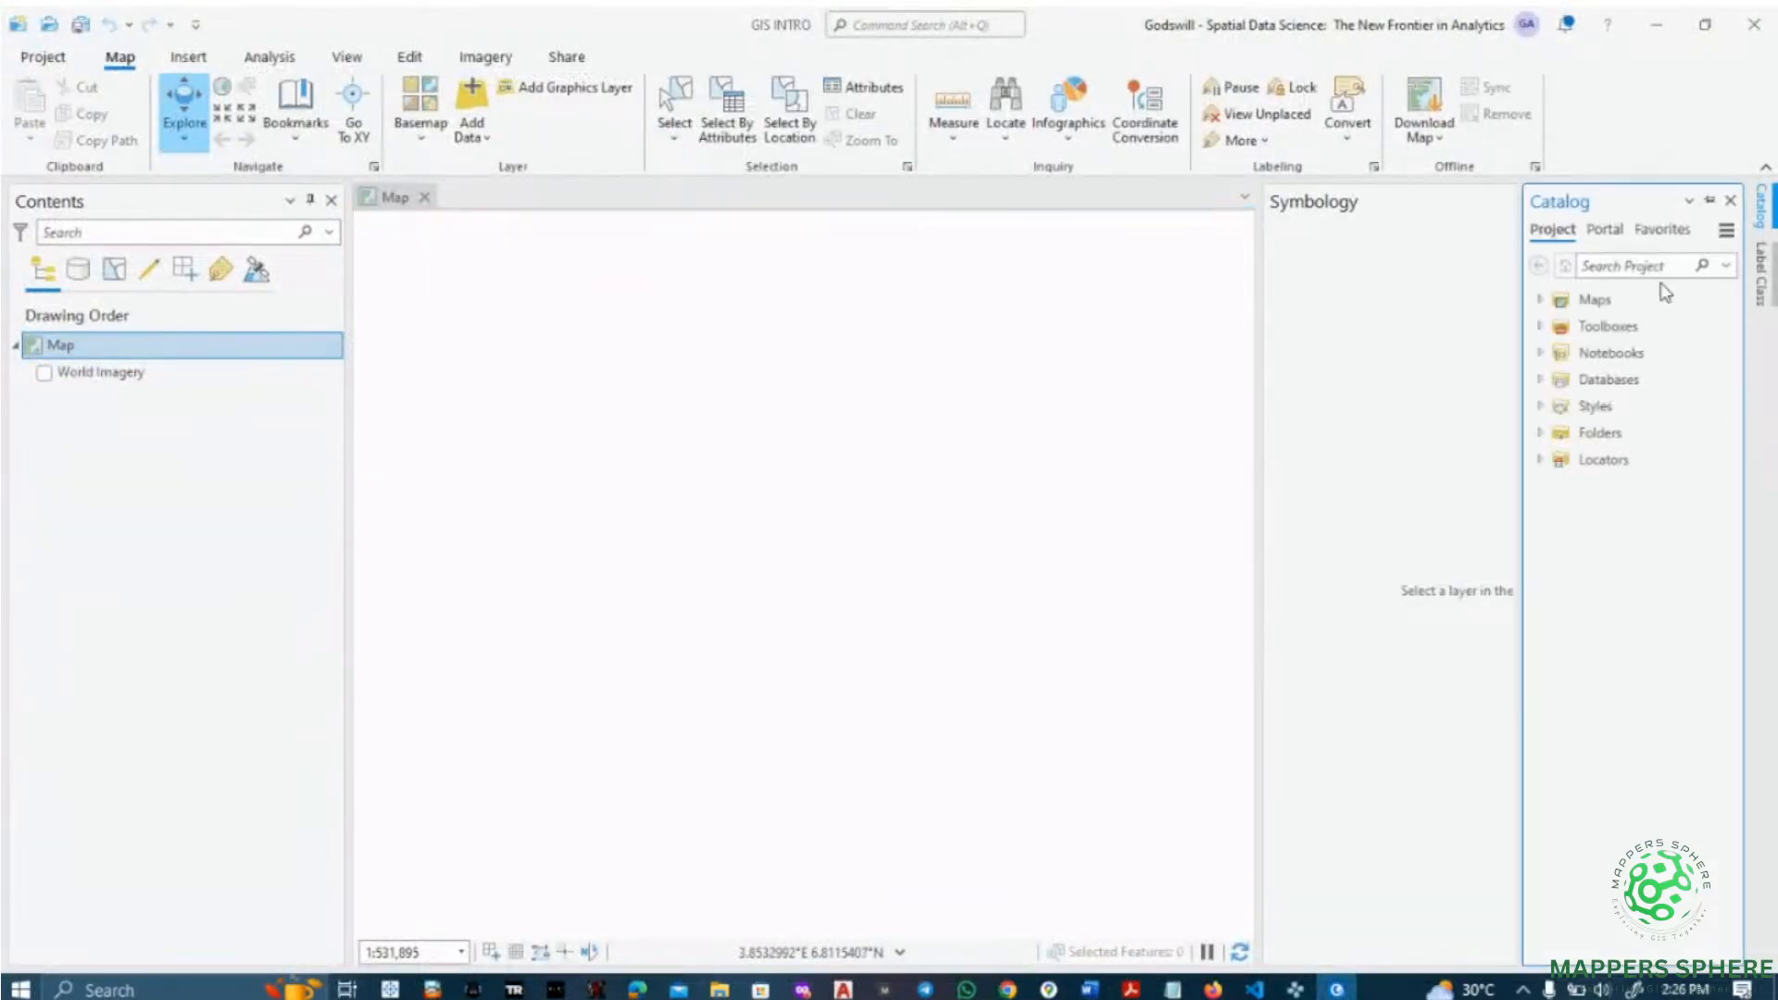
{"action": "left_click", "coordinate": [1541, 434]}
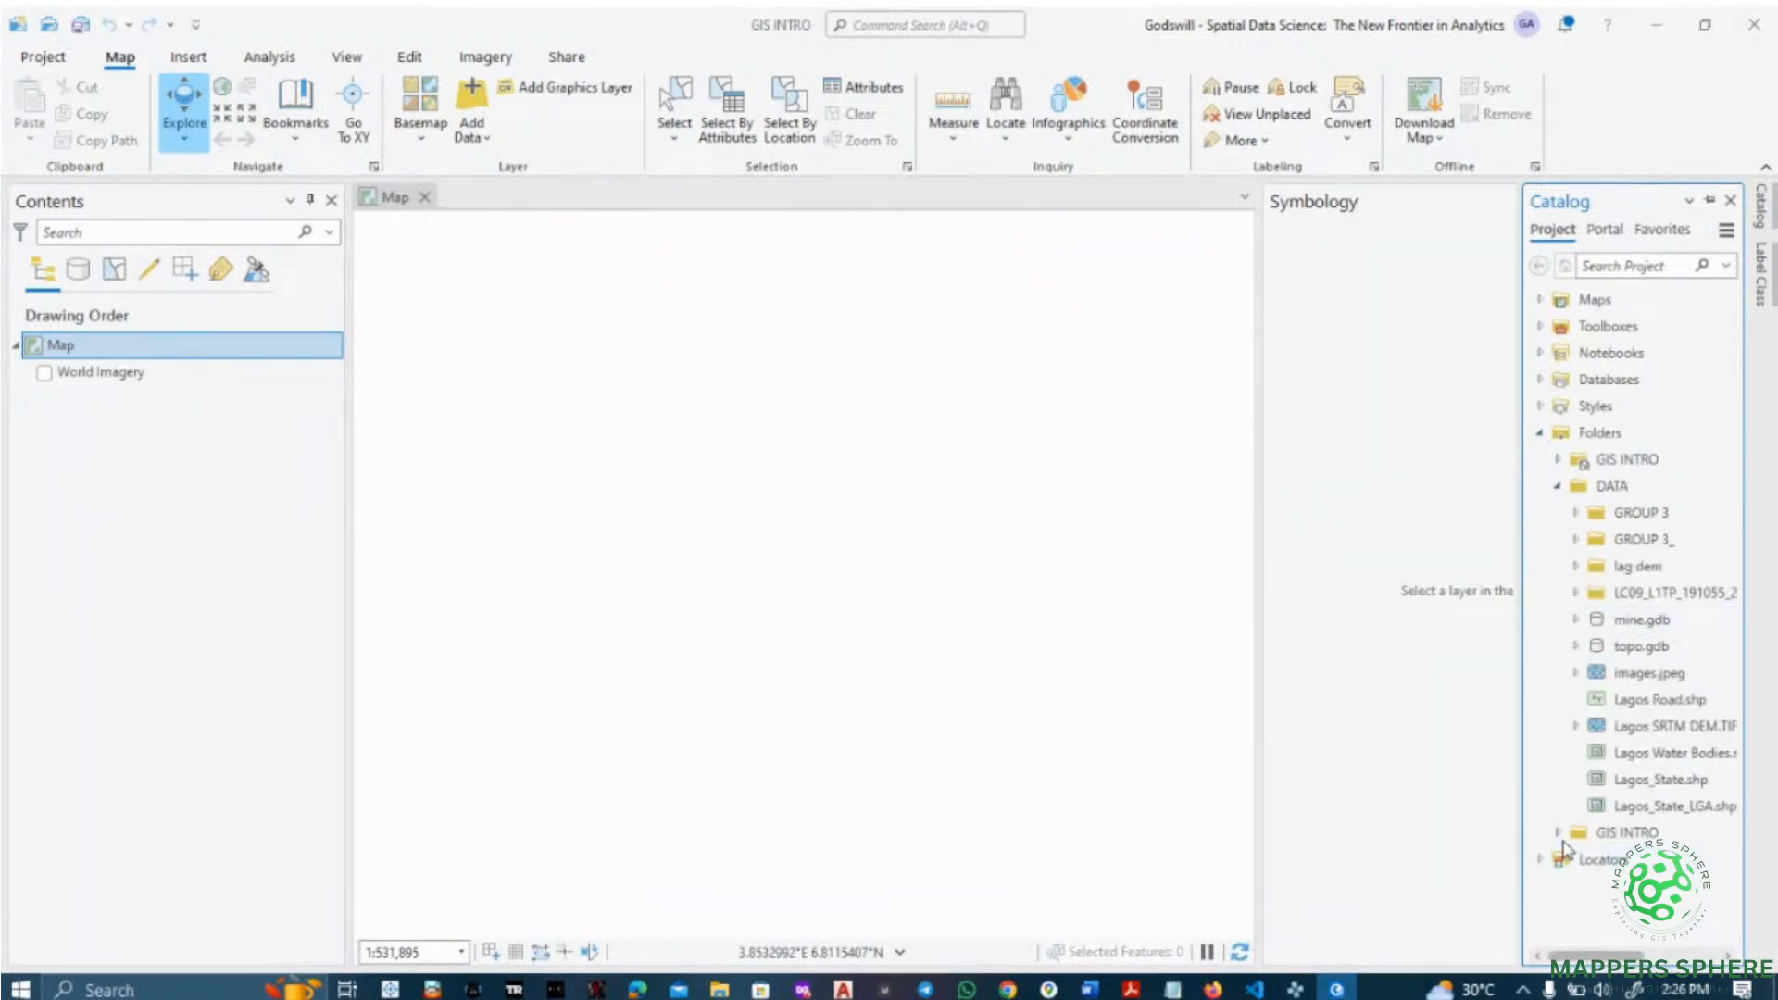
{"action": "left_click", "coordinate": [1559, 835]}
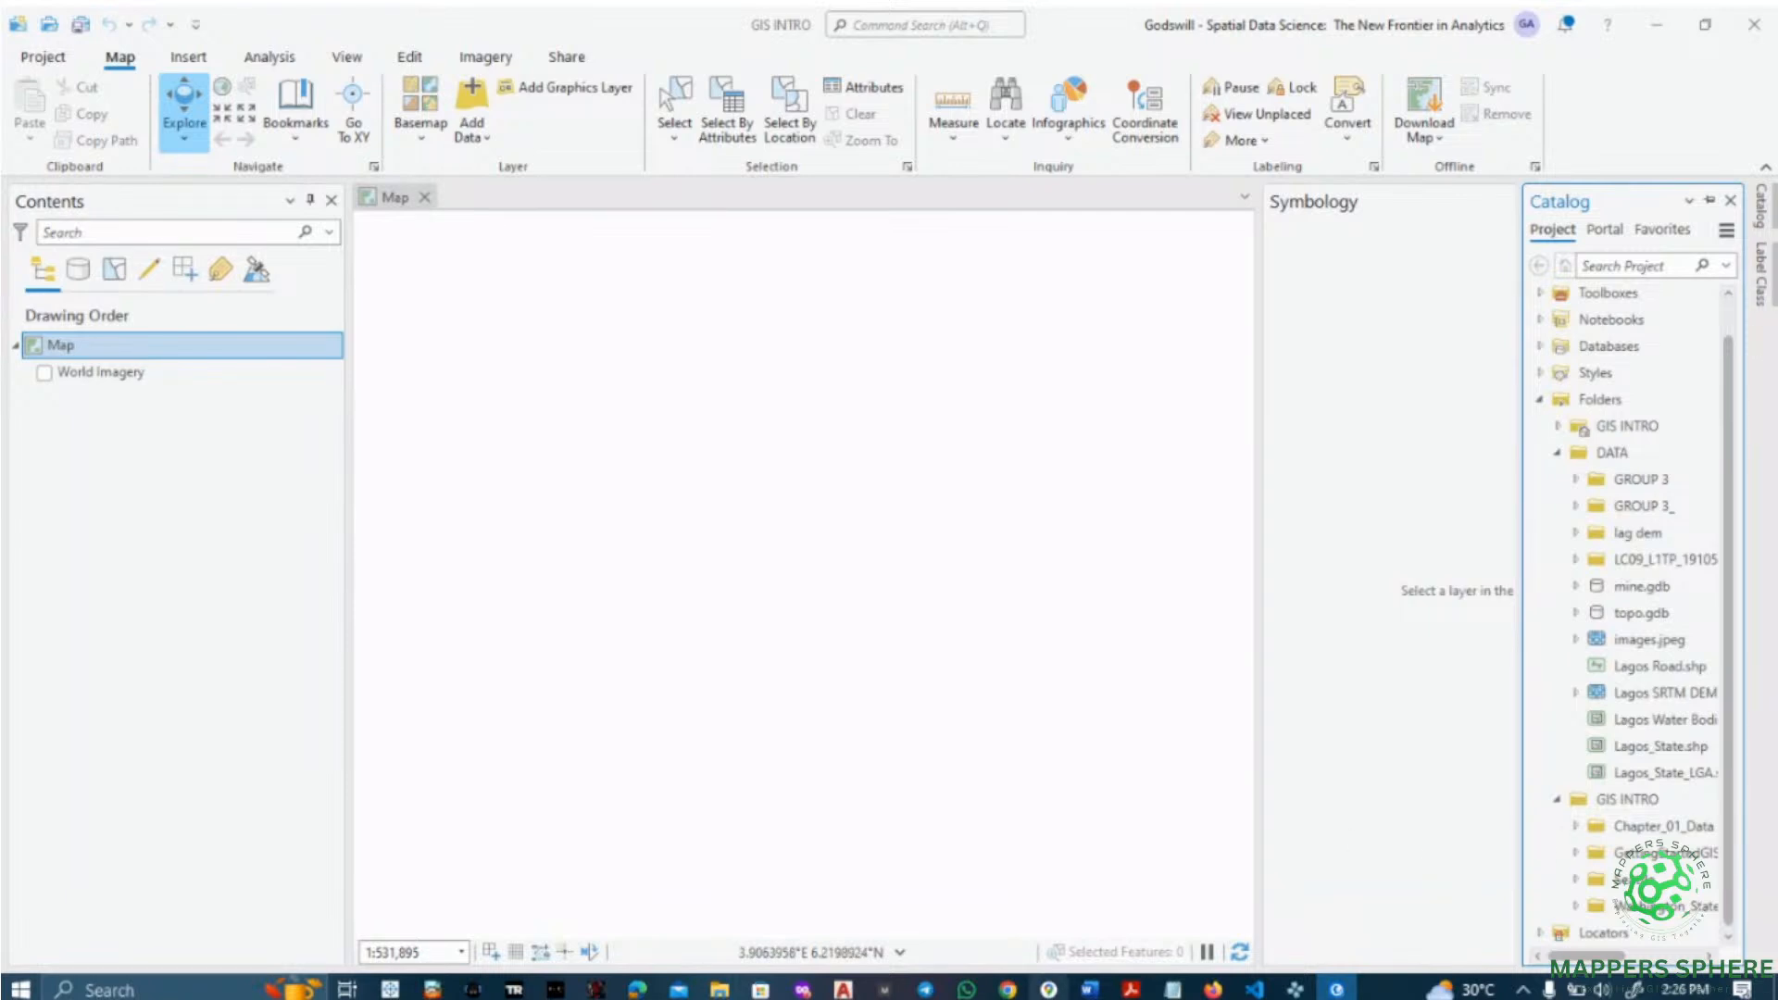
- Check the microphone control in the VDO.Ninja call in Chrome and return to the GIS INTRO project in ArcGIS Pro
{"action": "mouse_move", "coordinate": [1008, 989]}
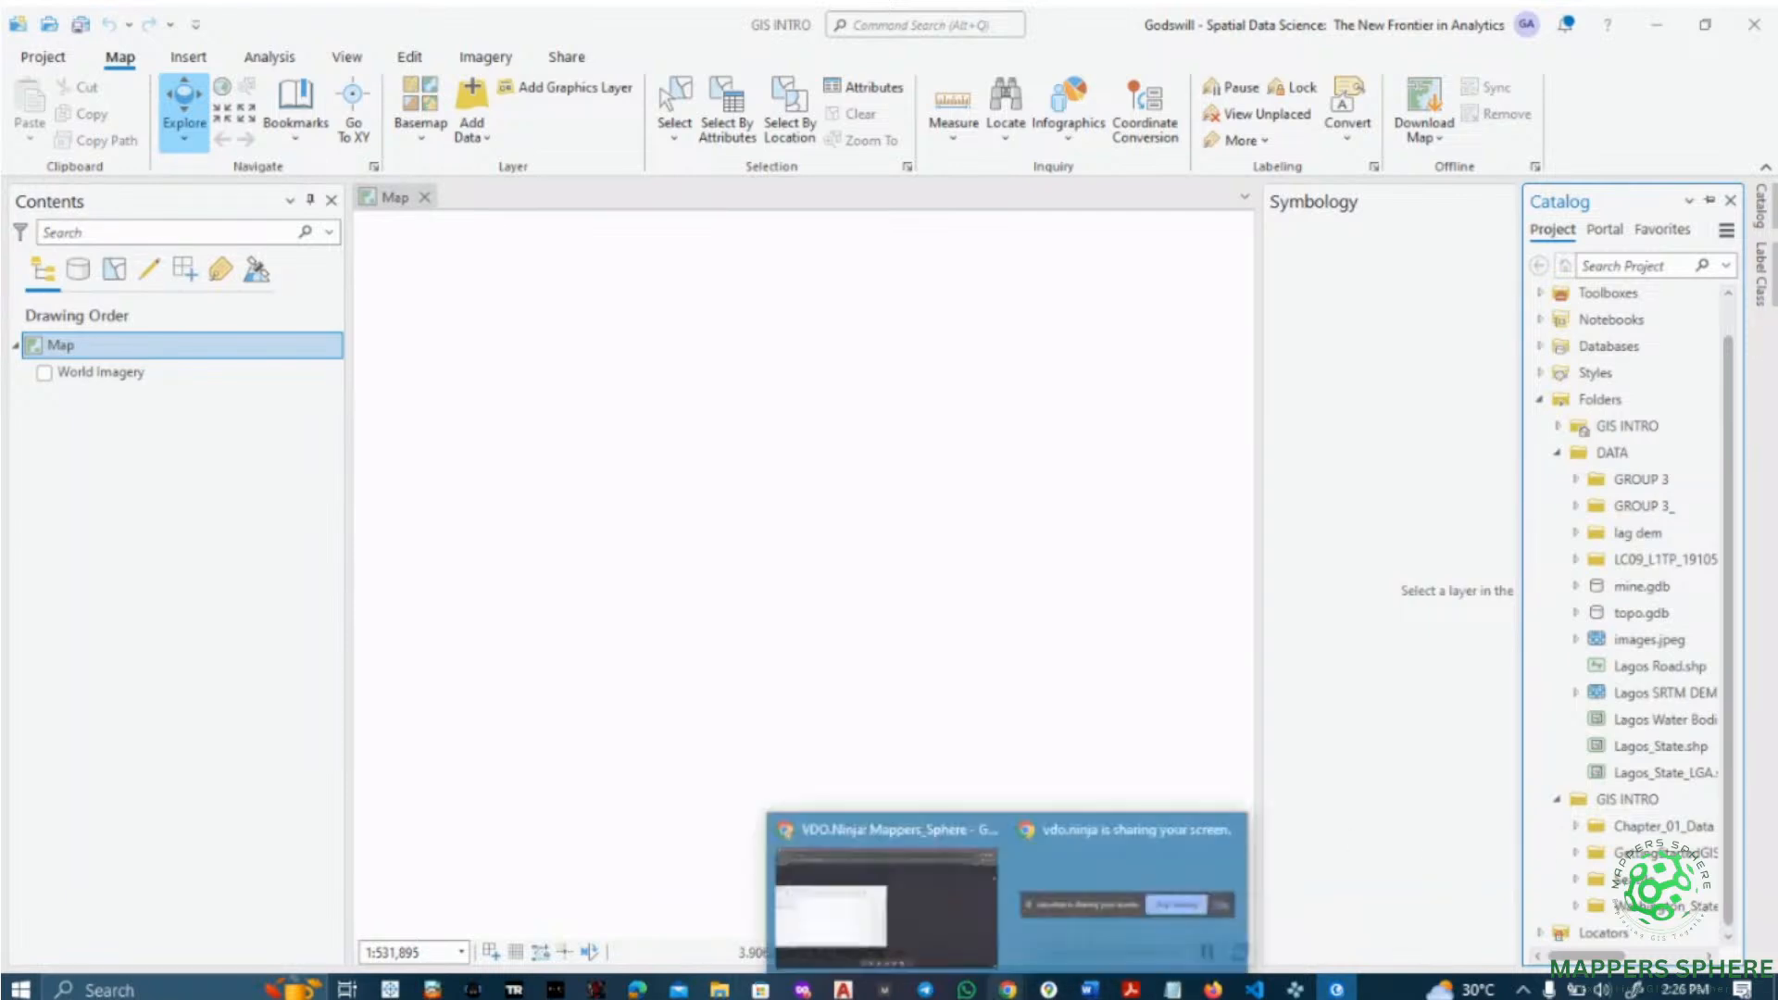
{"action": "left_click", "coordinate": [925, 909]}
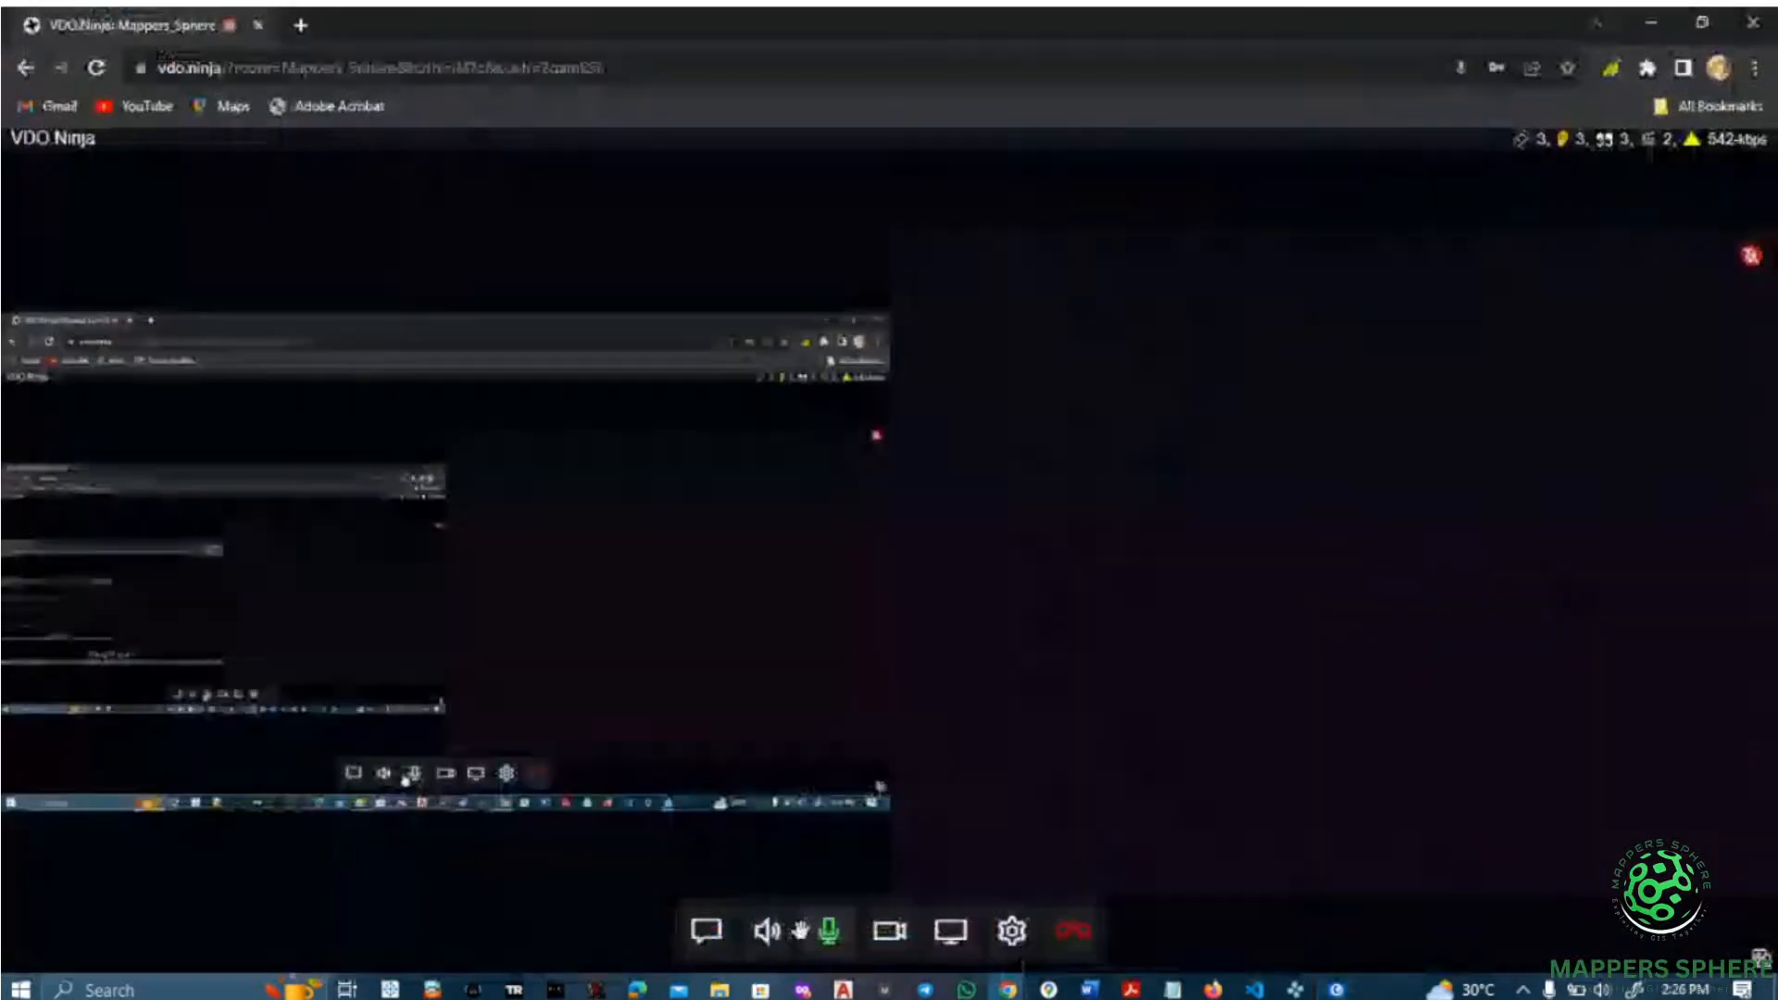
{"action": "left_click", "coordinate": [1334, 987]}
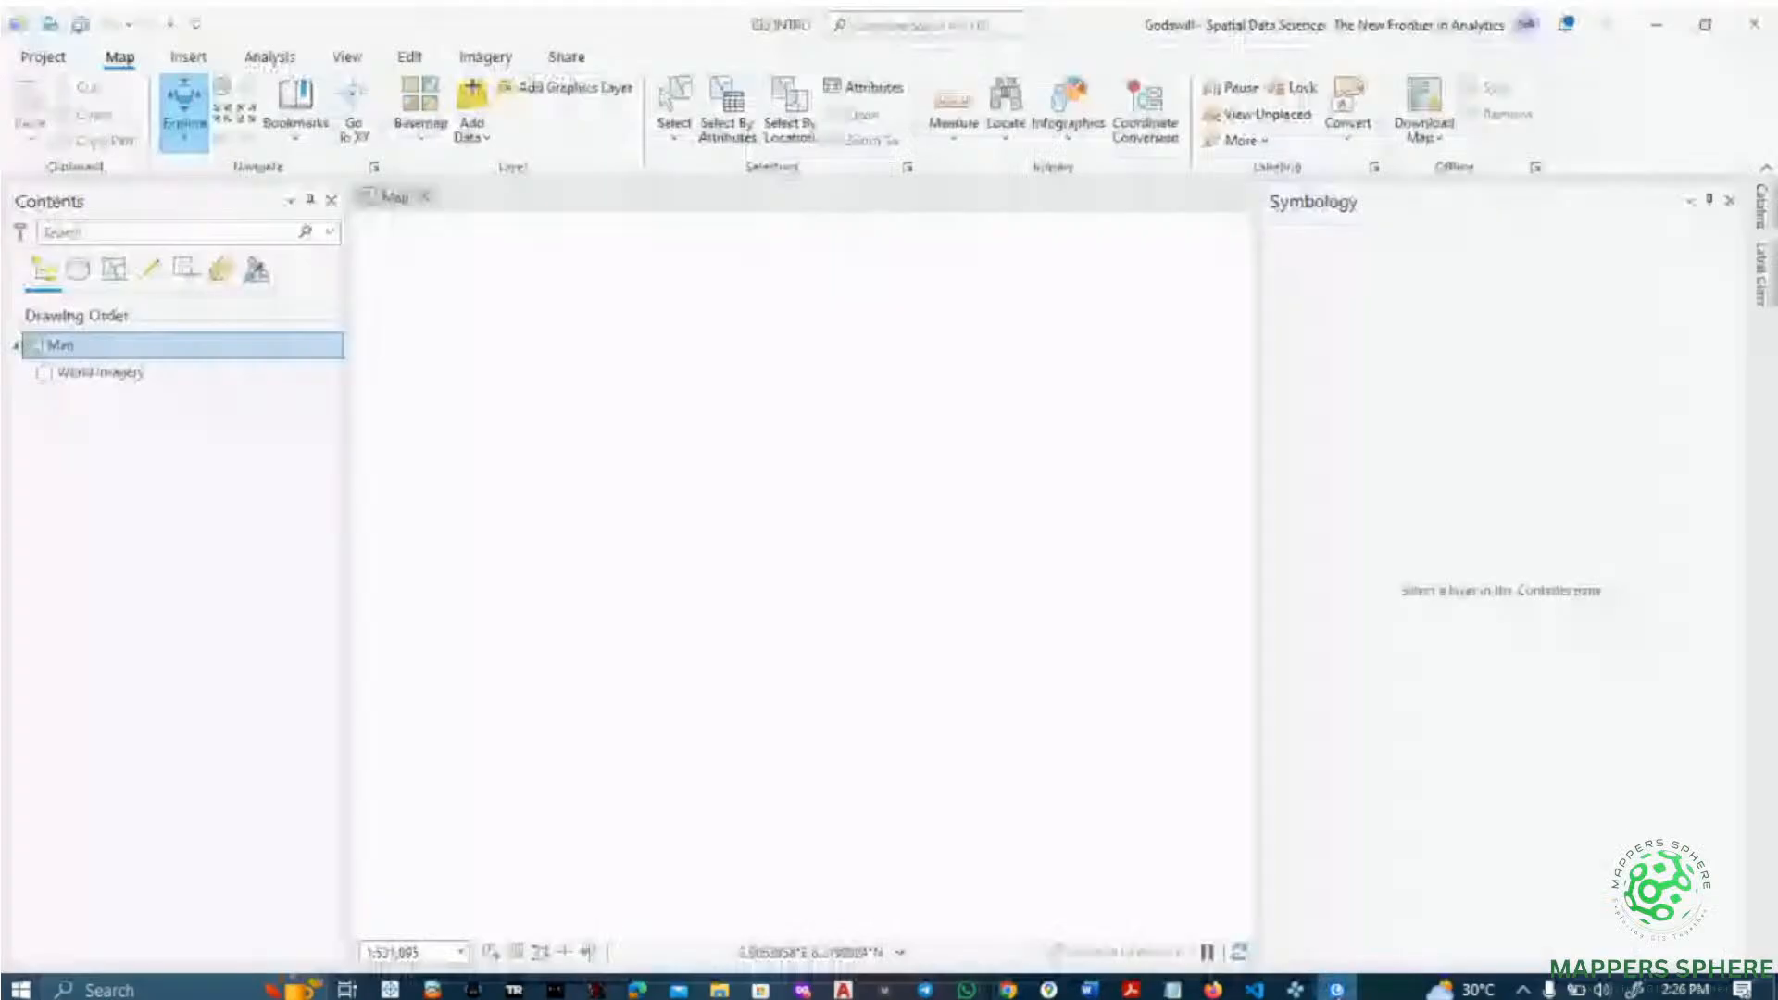
- Expand the Seattle and Washington_State folders under GIS INTRO in the Catalog and widen the Catalog to show full file names
{"action": "left_click", "coordinate": [1767, 215]}
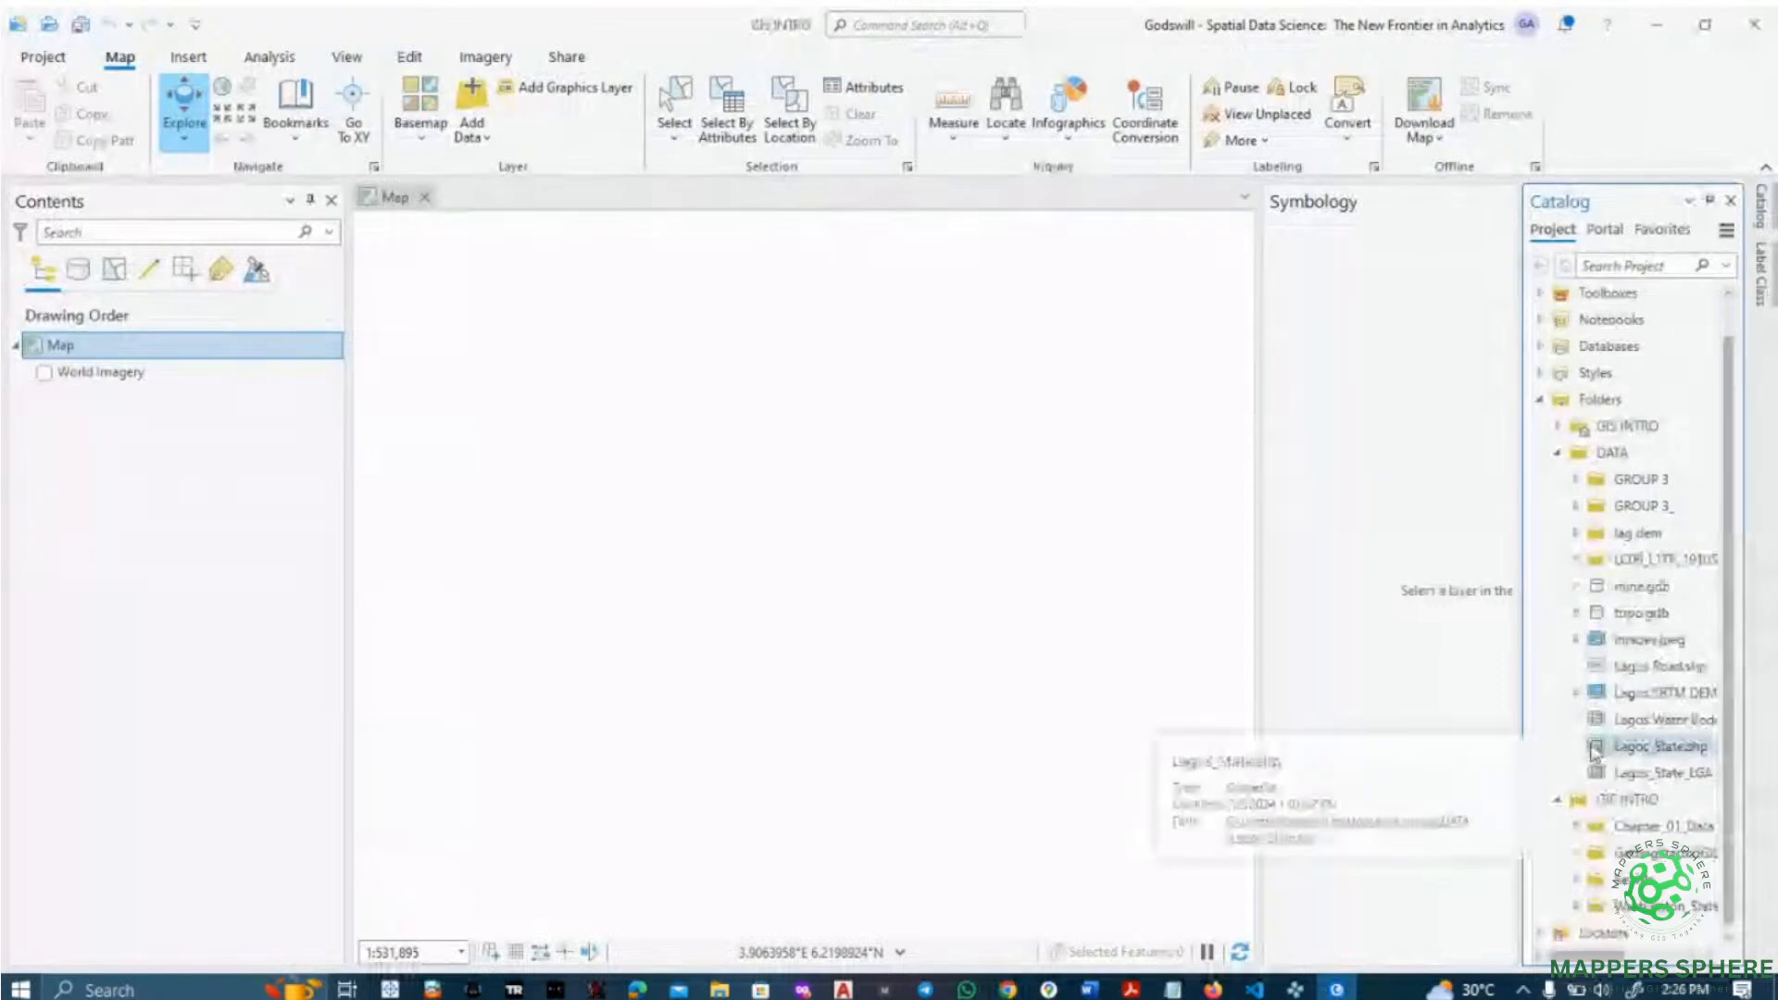
{"action": "left_click", "coordinate": [1573, 882]}
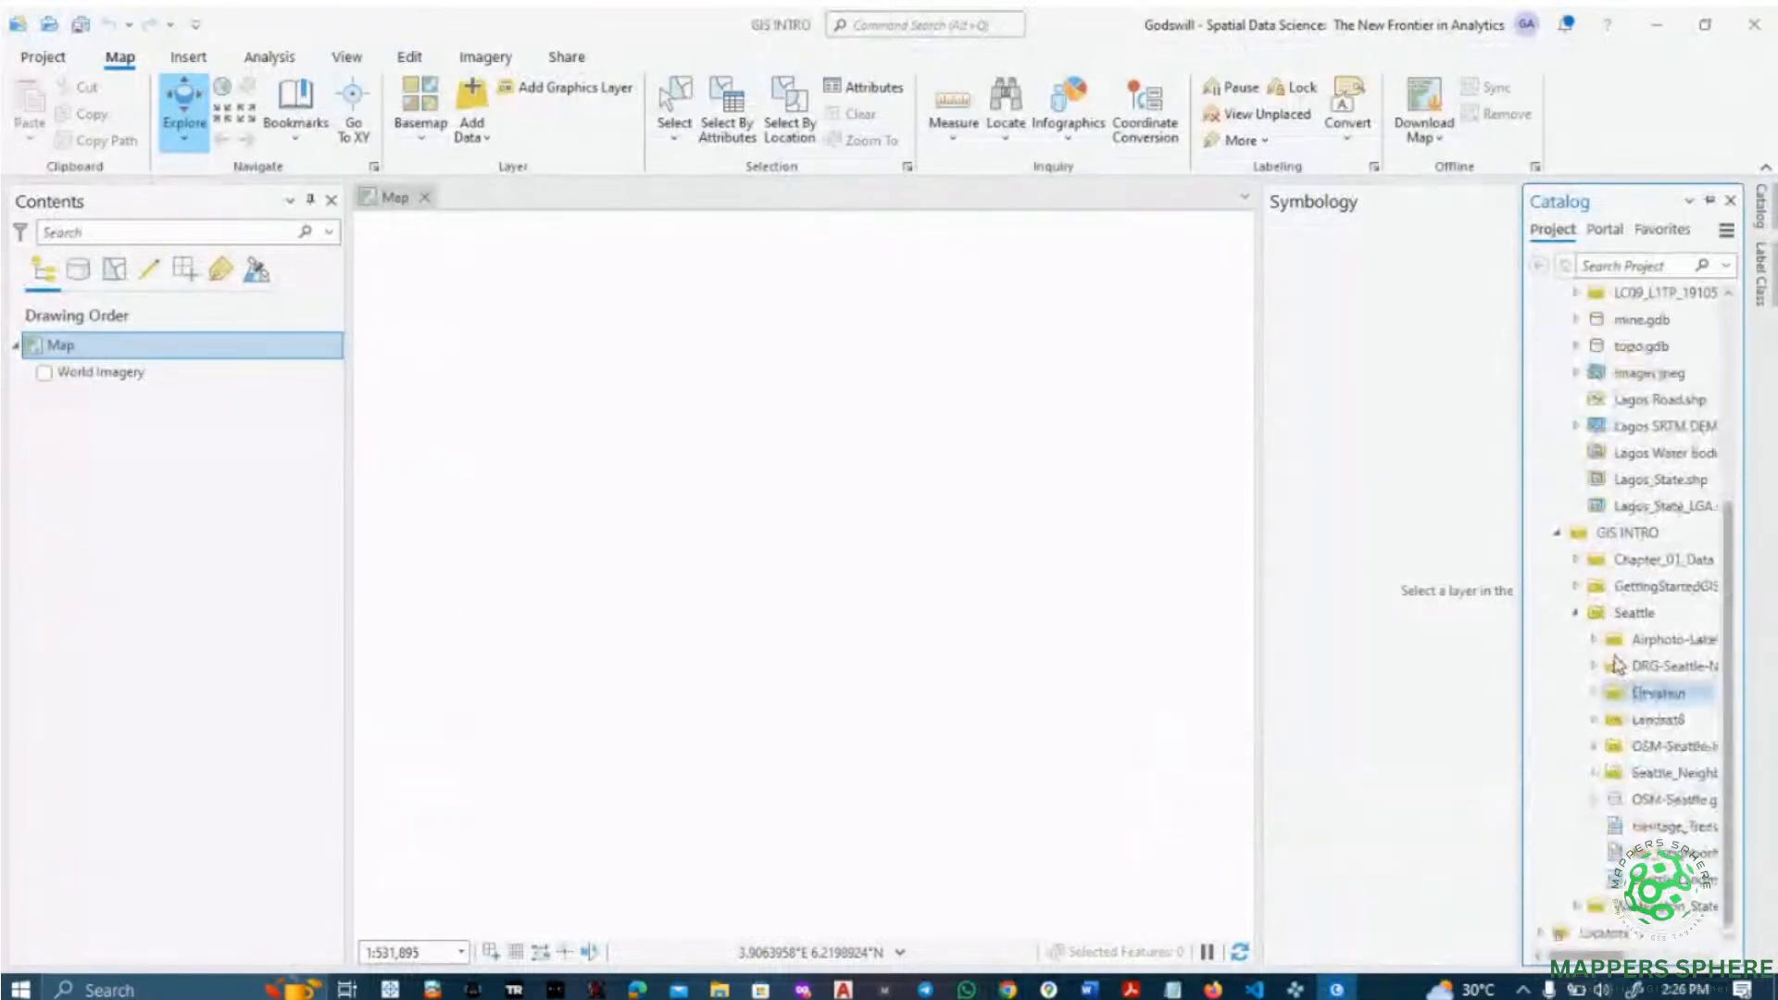
{"action": "double_click", "coordinate": [1595, 905]}
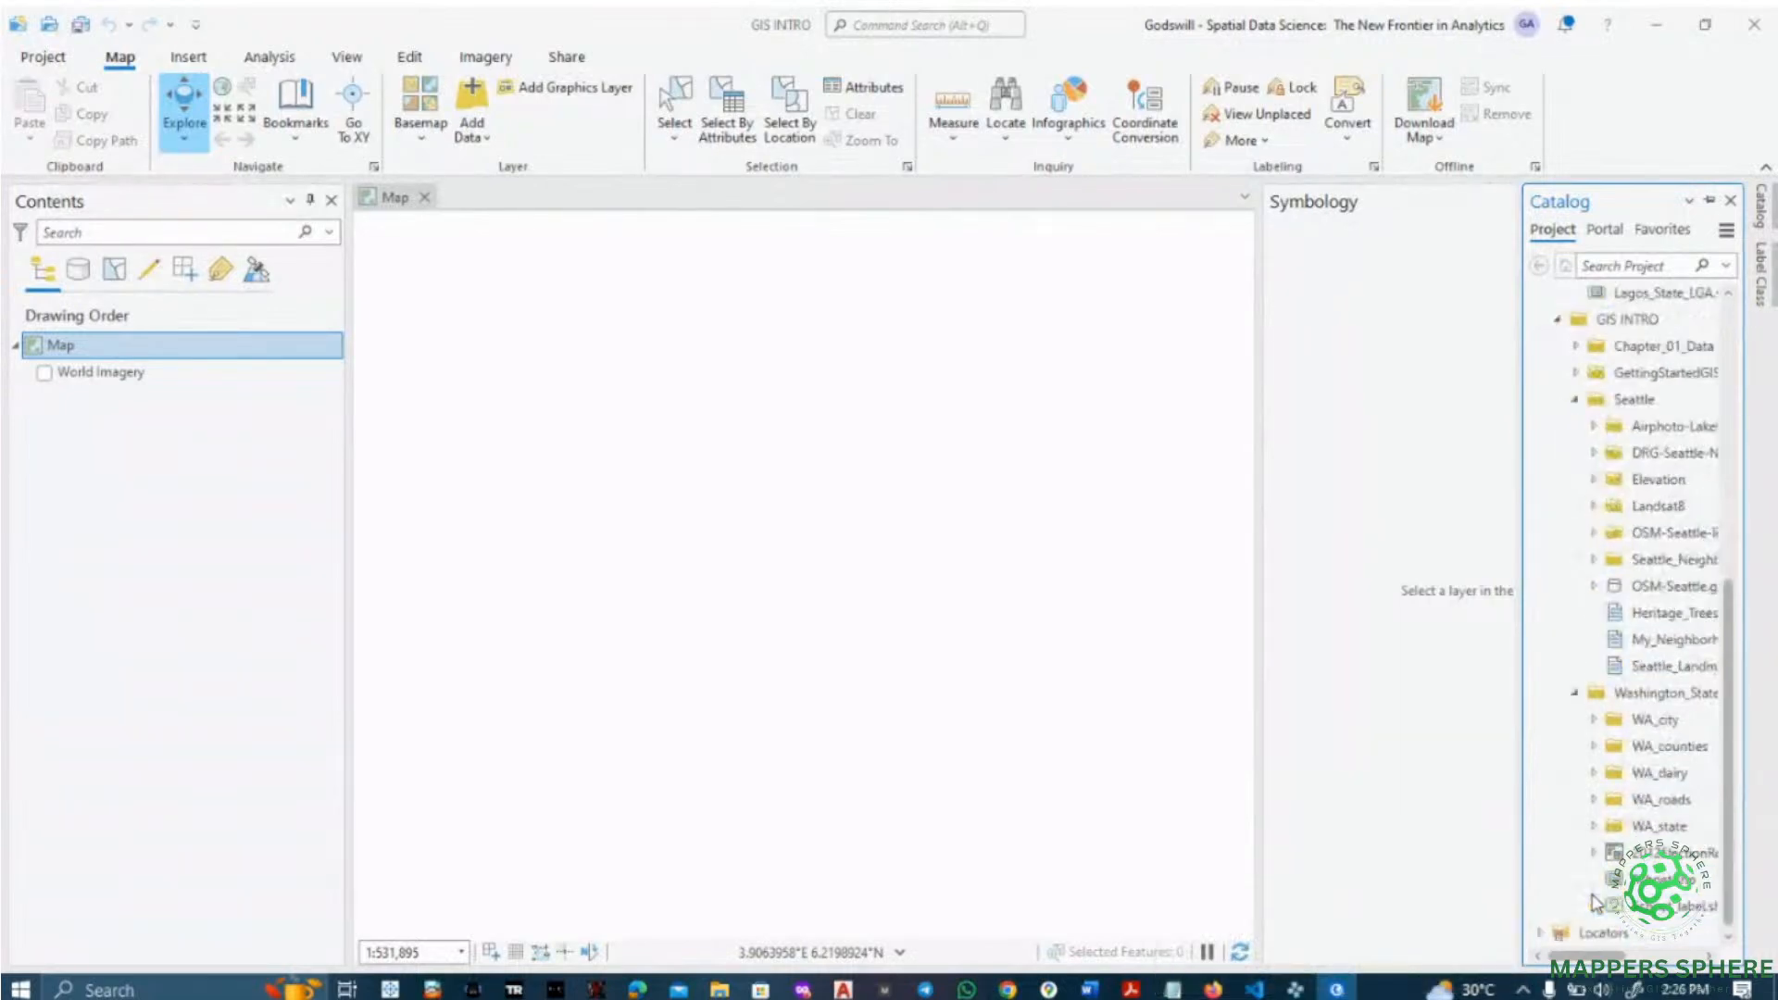
{"action": "left_click_drag", "start_coordinate": [1522, 784], "coordinate": [1429, 787]}
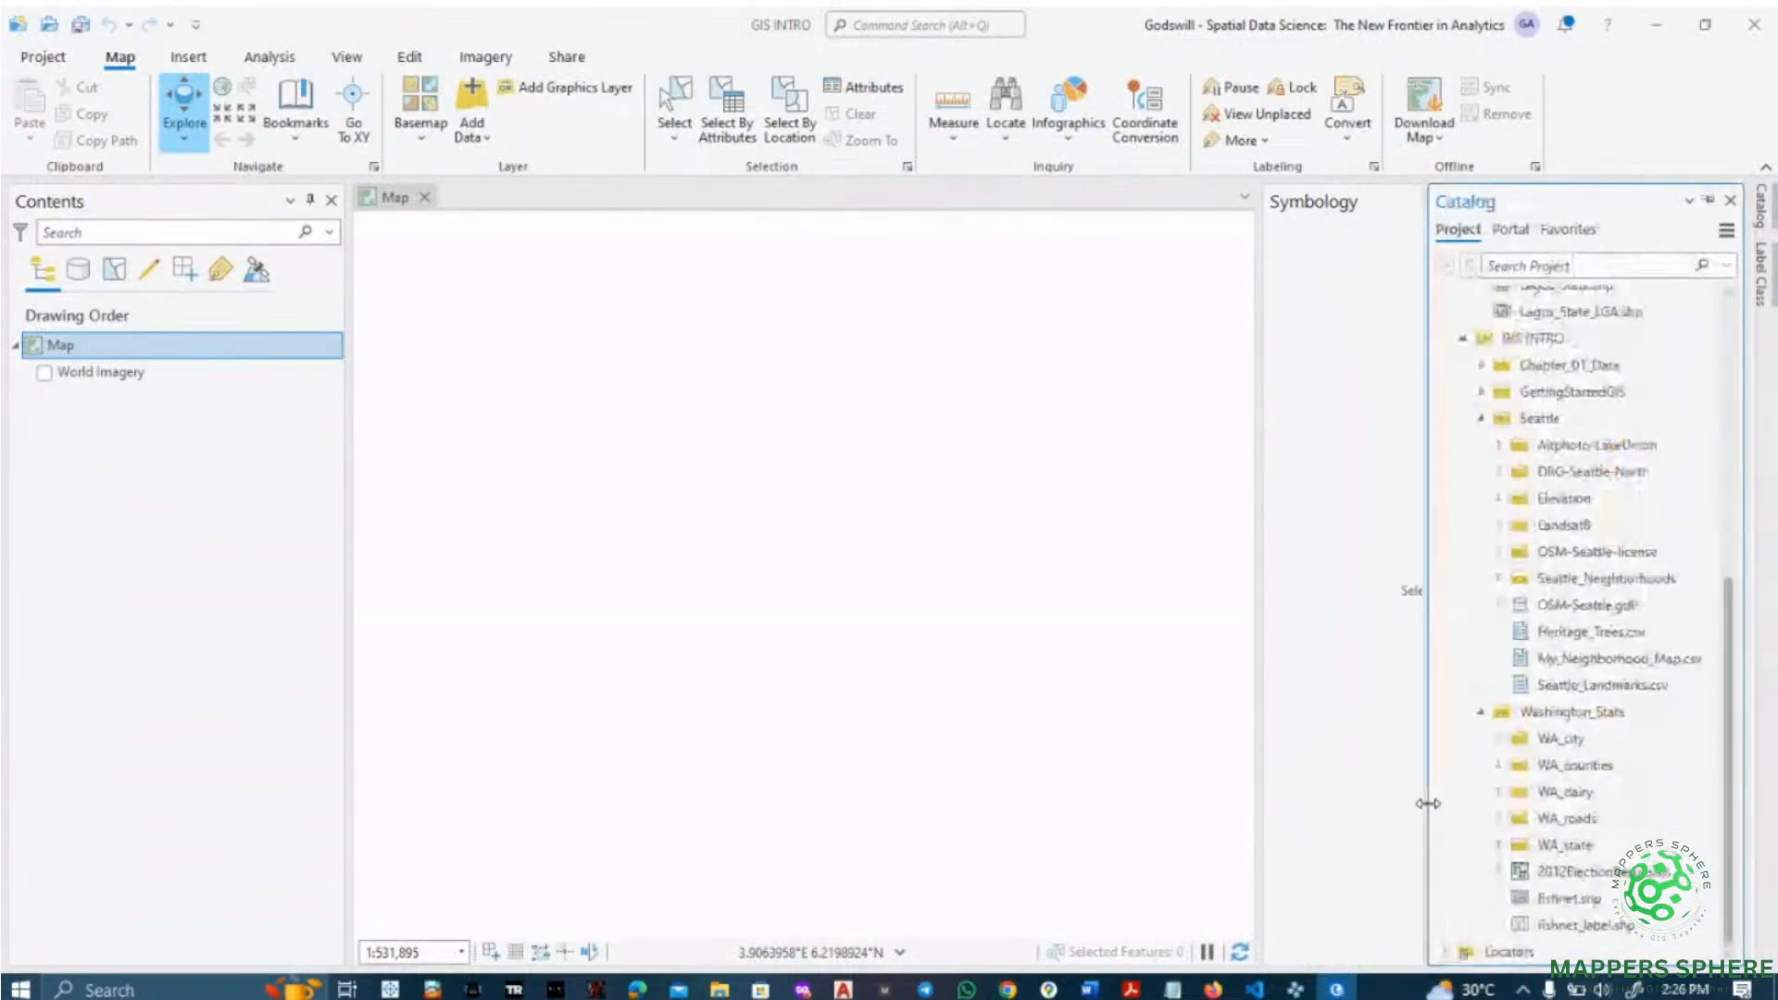
- Browse the Seattle and Washington_State data, leaving the WA_counties and WA_state folders expanded and WA_city collapsed
{"action": "left_click", "coordinate": [1519, 422]}
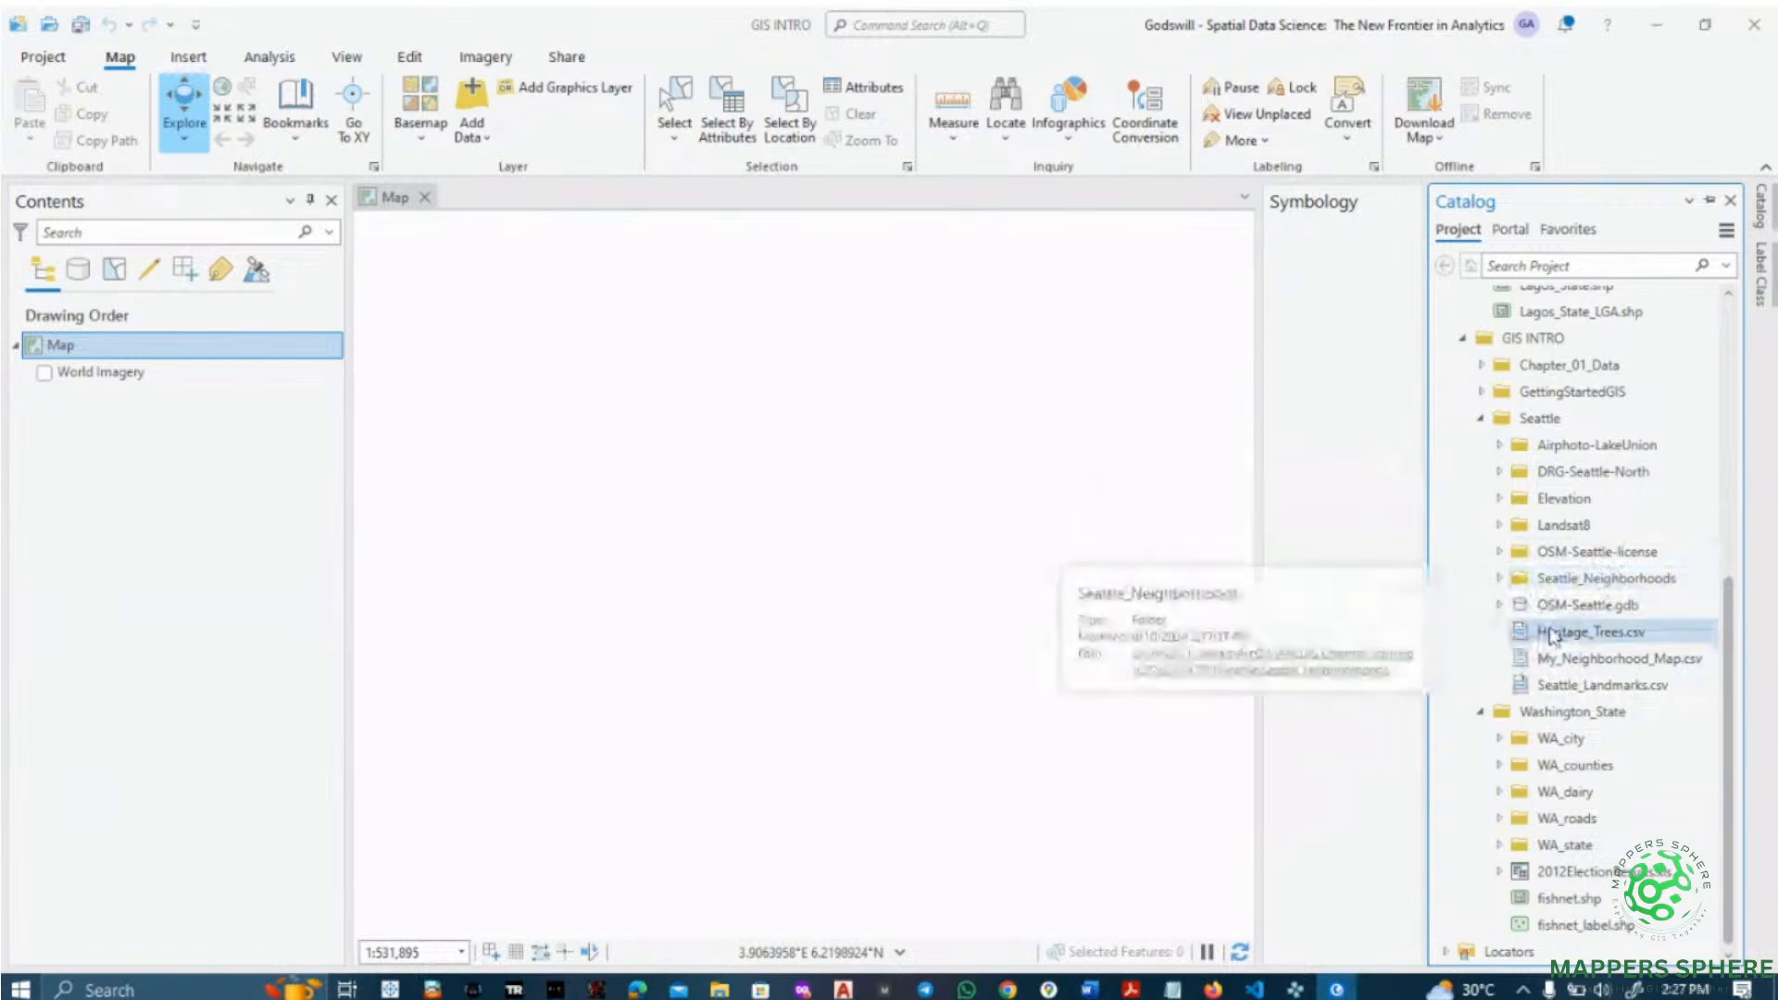
{"action": "left_click", "coordinate": [1500, 738]}
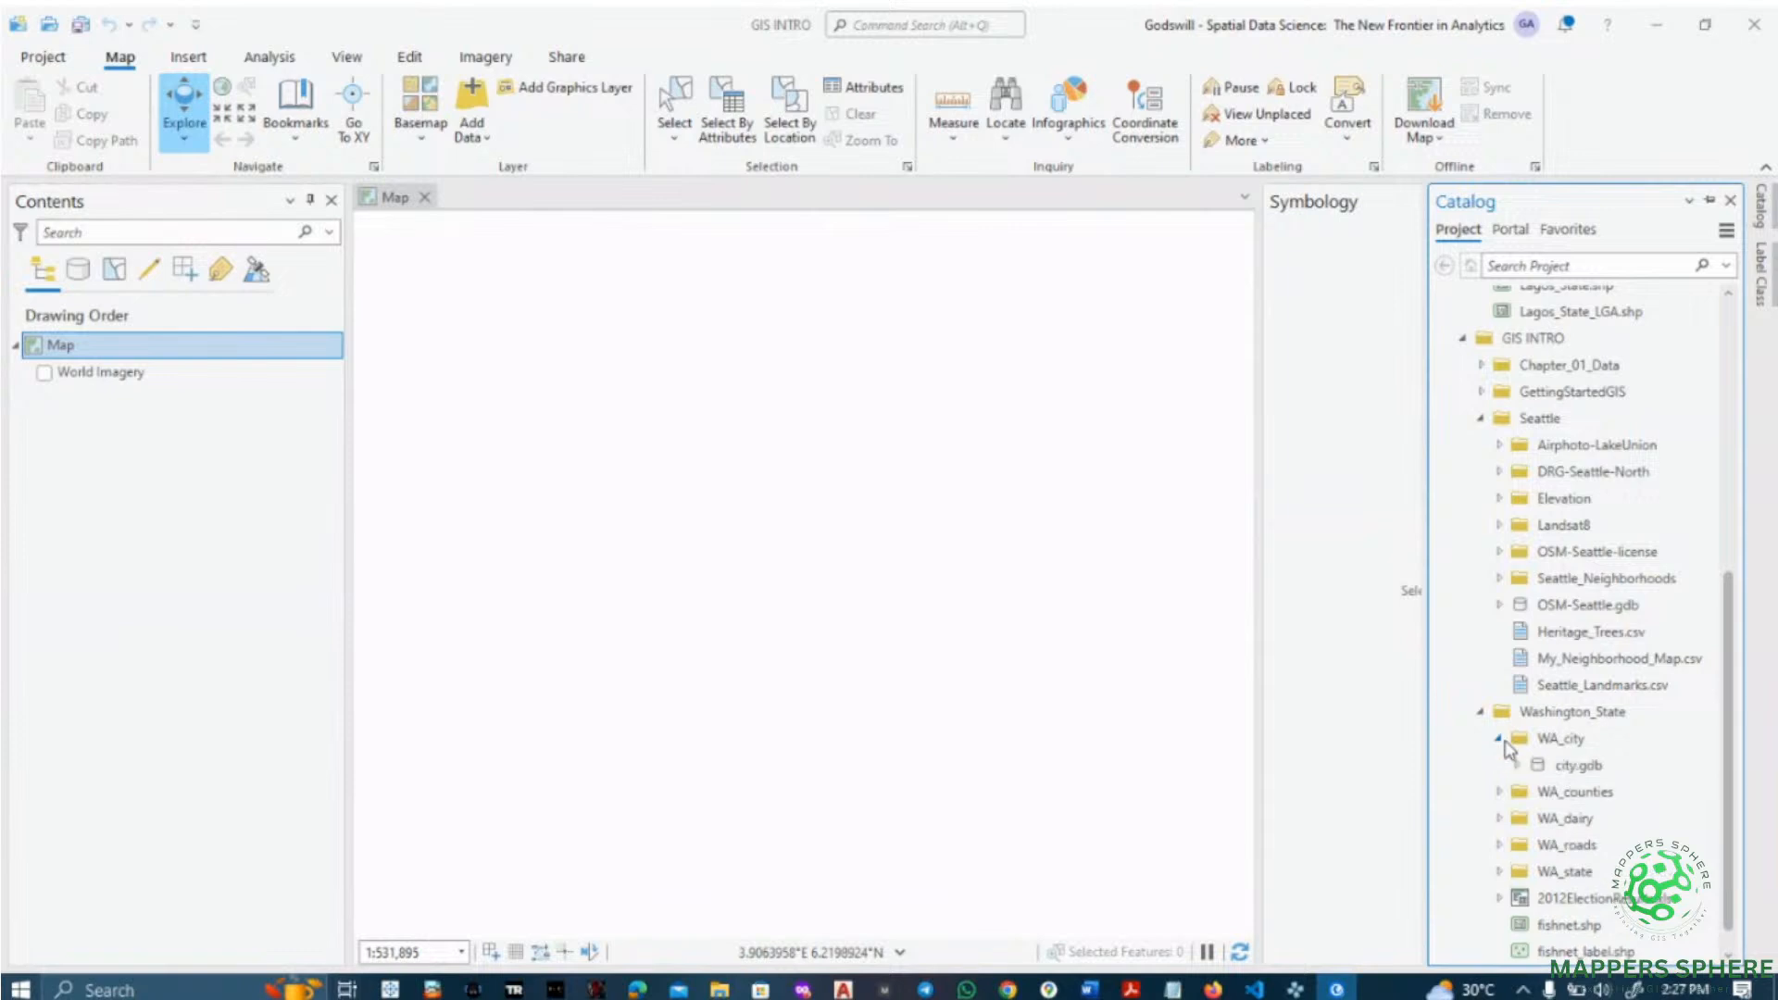
{"action": "left_click", "coordinate": [1501, 738]}
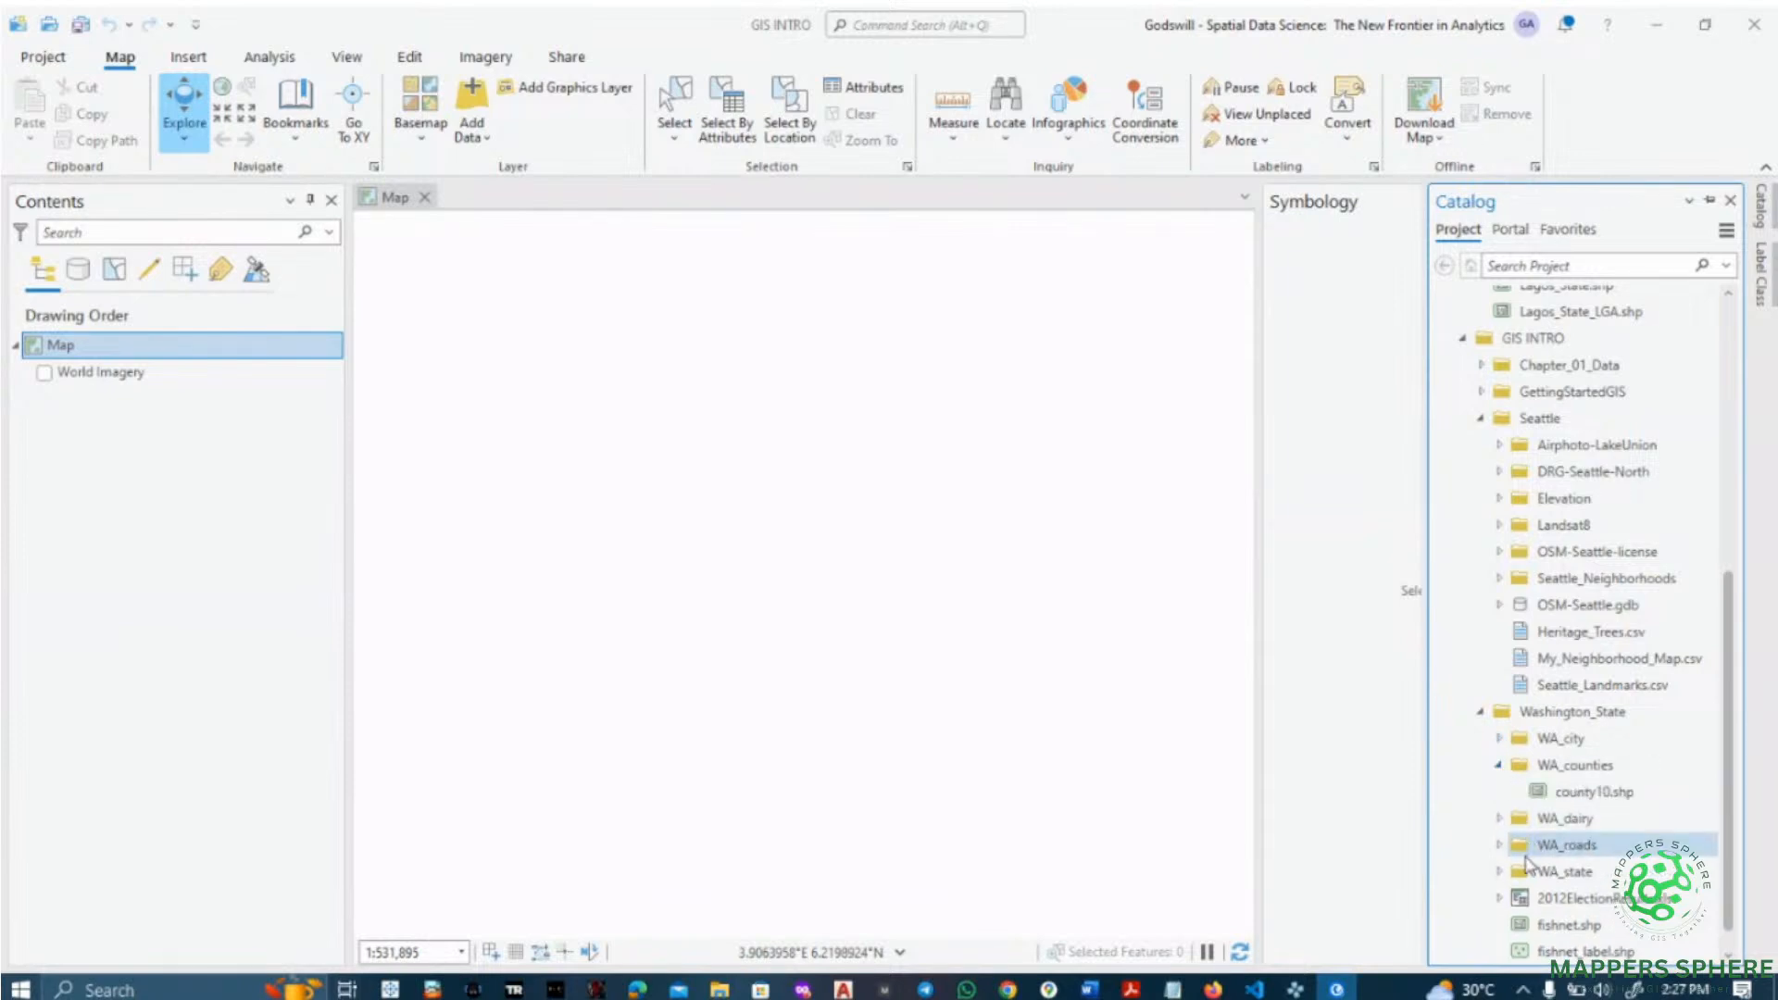
{"action": "left_click", "coordinate": [1499, 872]}
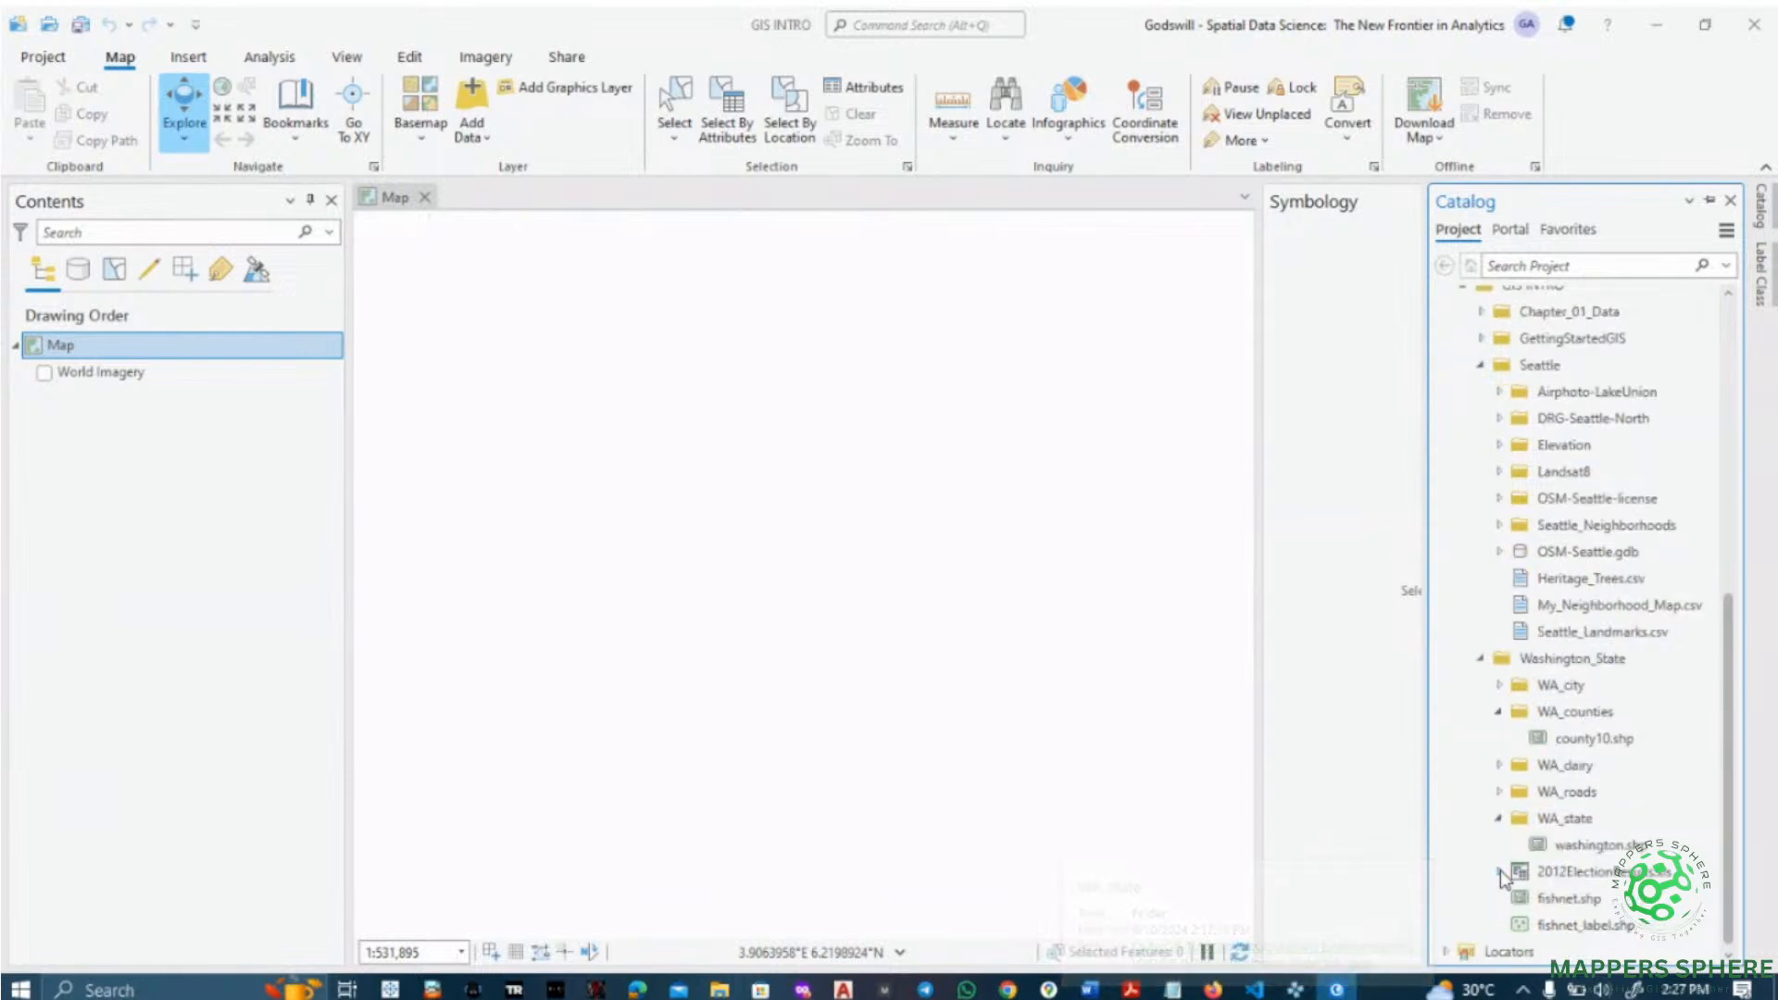
- Add washington.shp from the WA_state folder to the map and inspect its boundaries
{"action": "left_click", "coordinate": [1585, 846]}
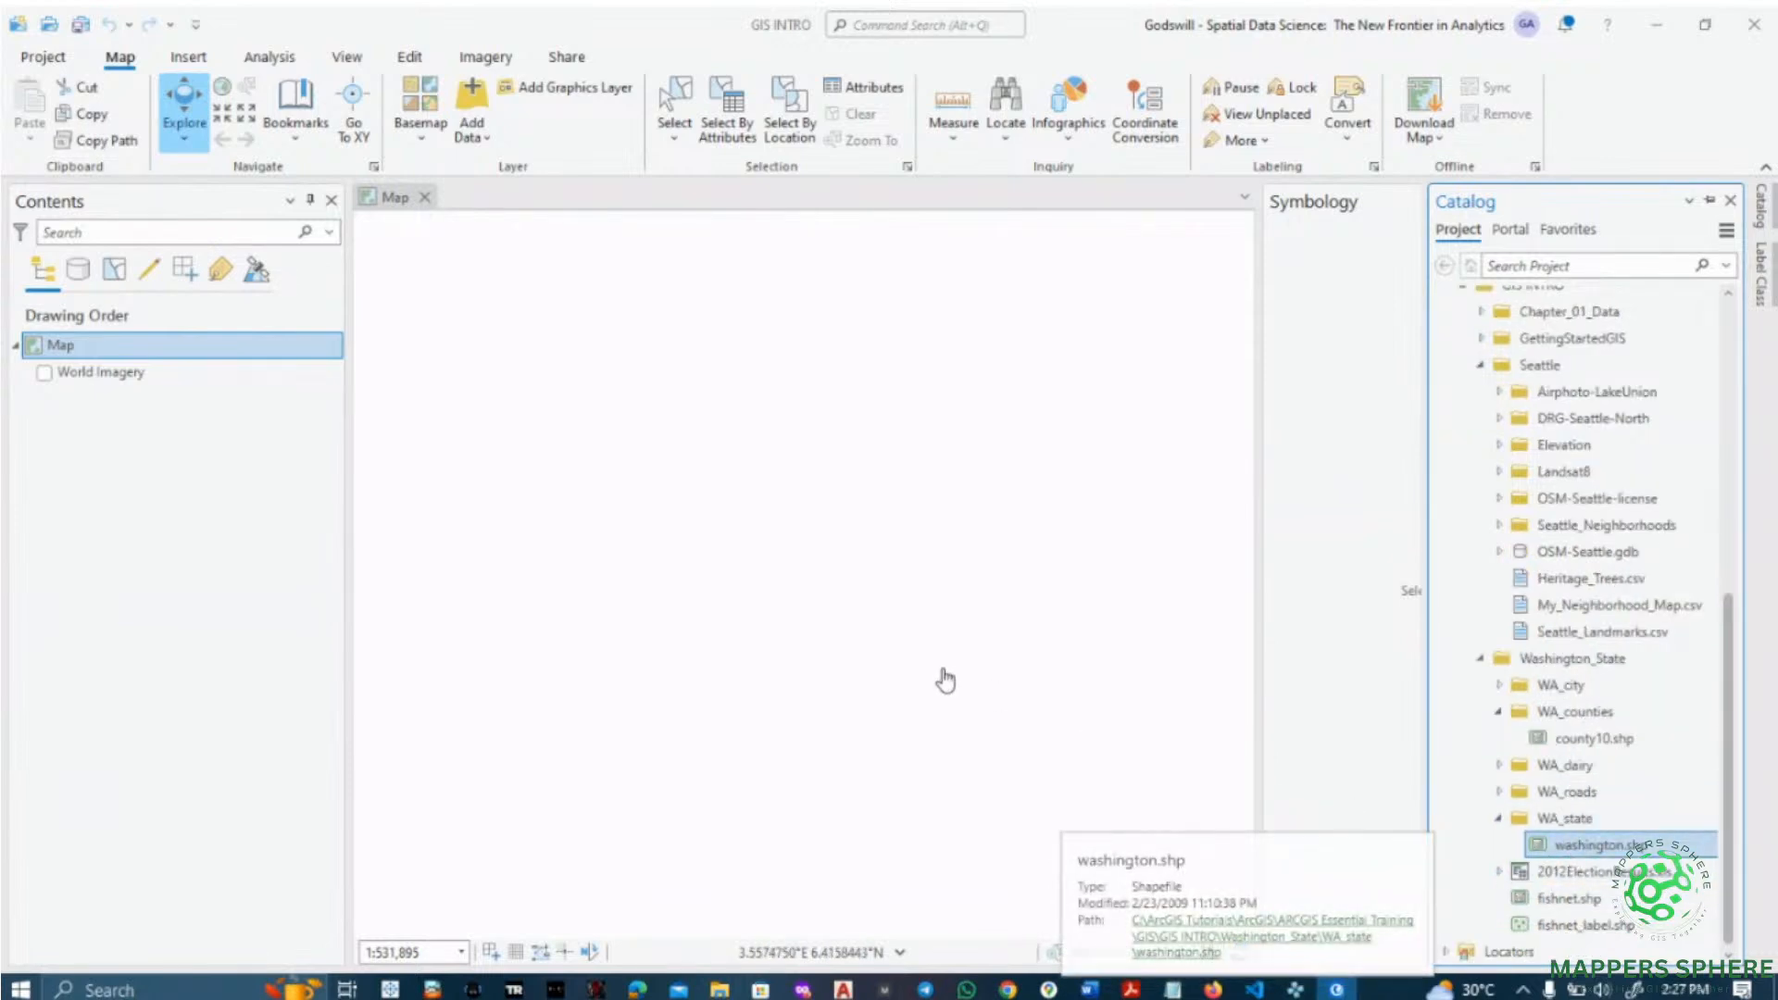
{"action": "left_click_drag", "start_coordinate": [1565, 845], "coordinate": [950, 713]}
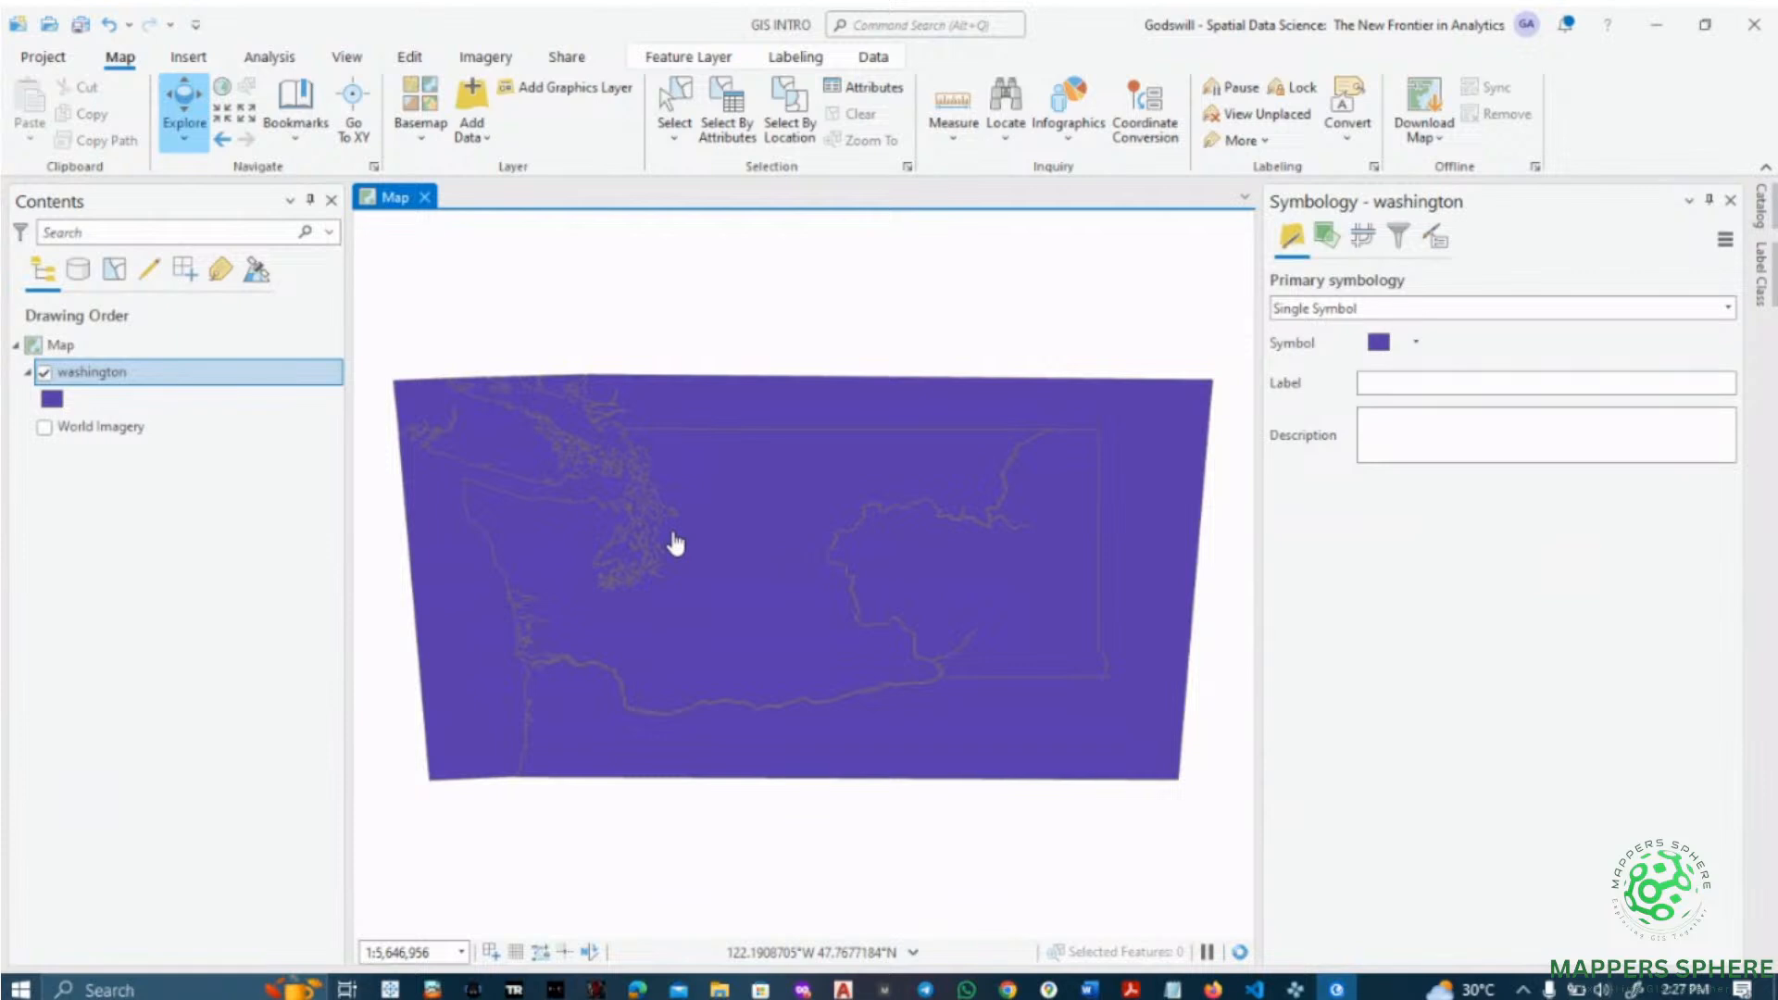
{"action": "scroll", "coordinate": [589, 572], "scroll_direction": "down", "scroll_amount": 2}
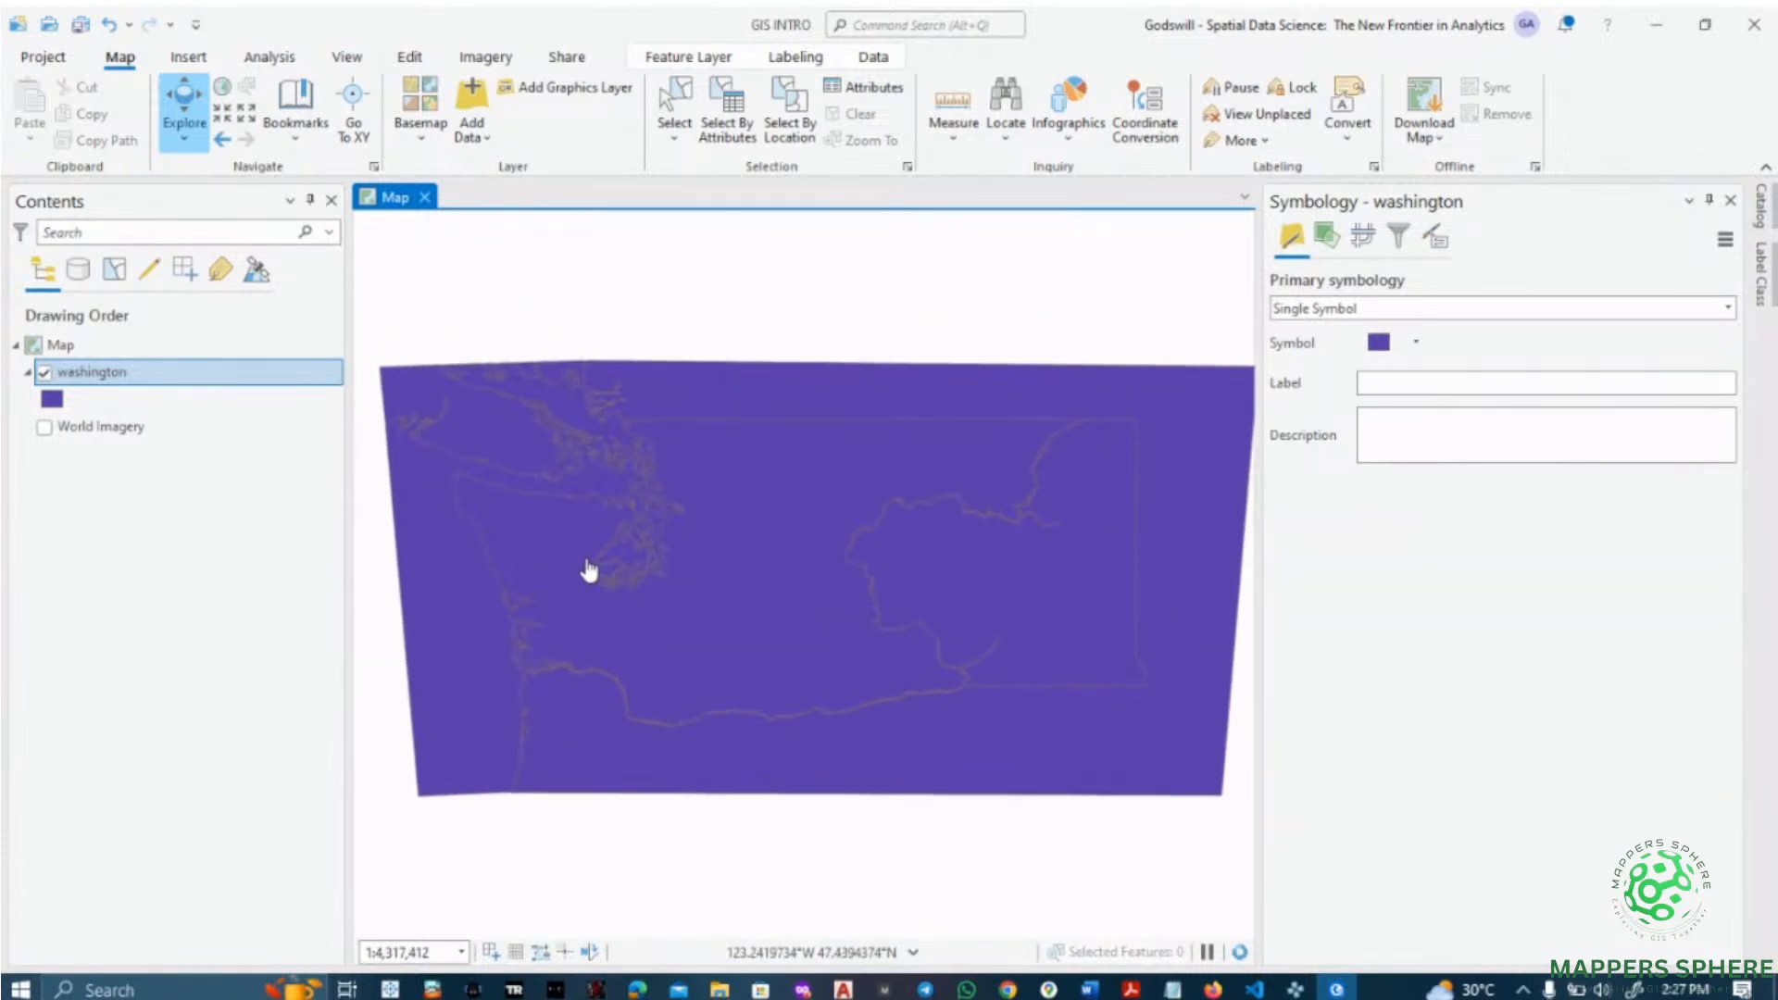
{"action": "scroll", "coordinate": [589, 571], "scroll_direction": "down", "scroll_amount": 2}
{"action": "scroll", "coordinate": [589, 571], "scroll_direction": "up", "scroll_amount": 2}
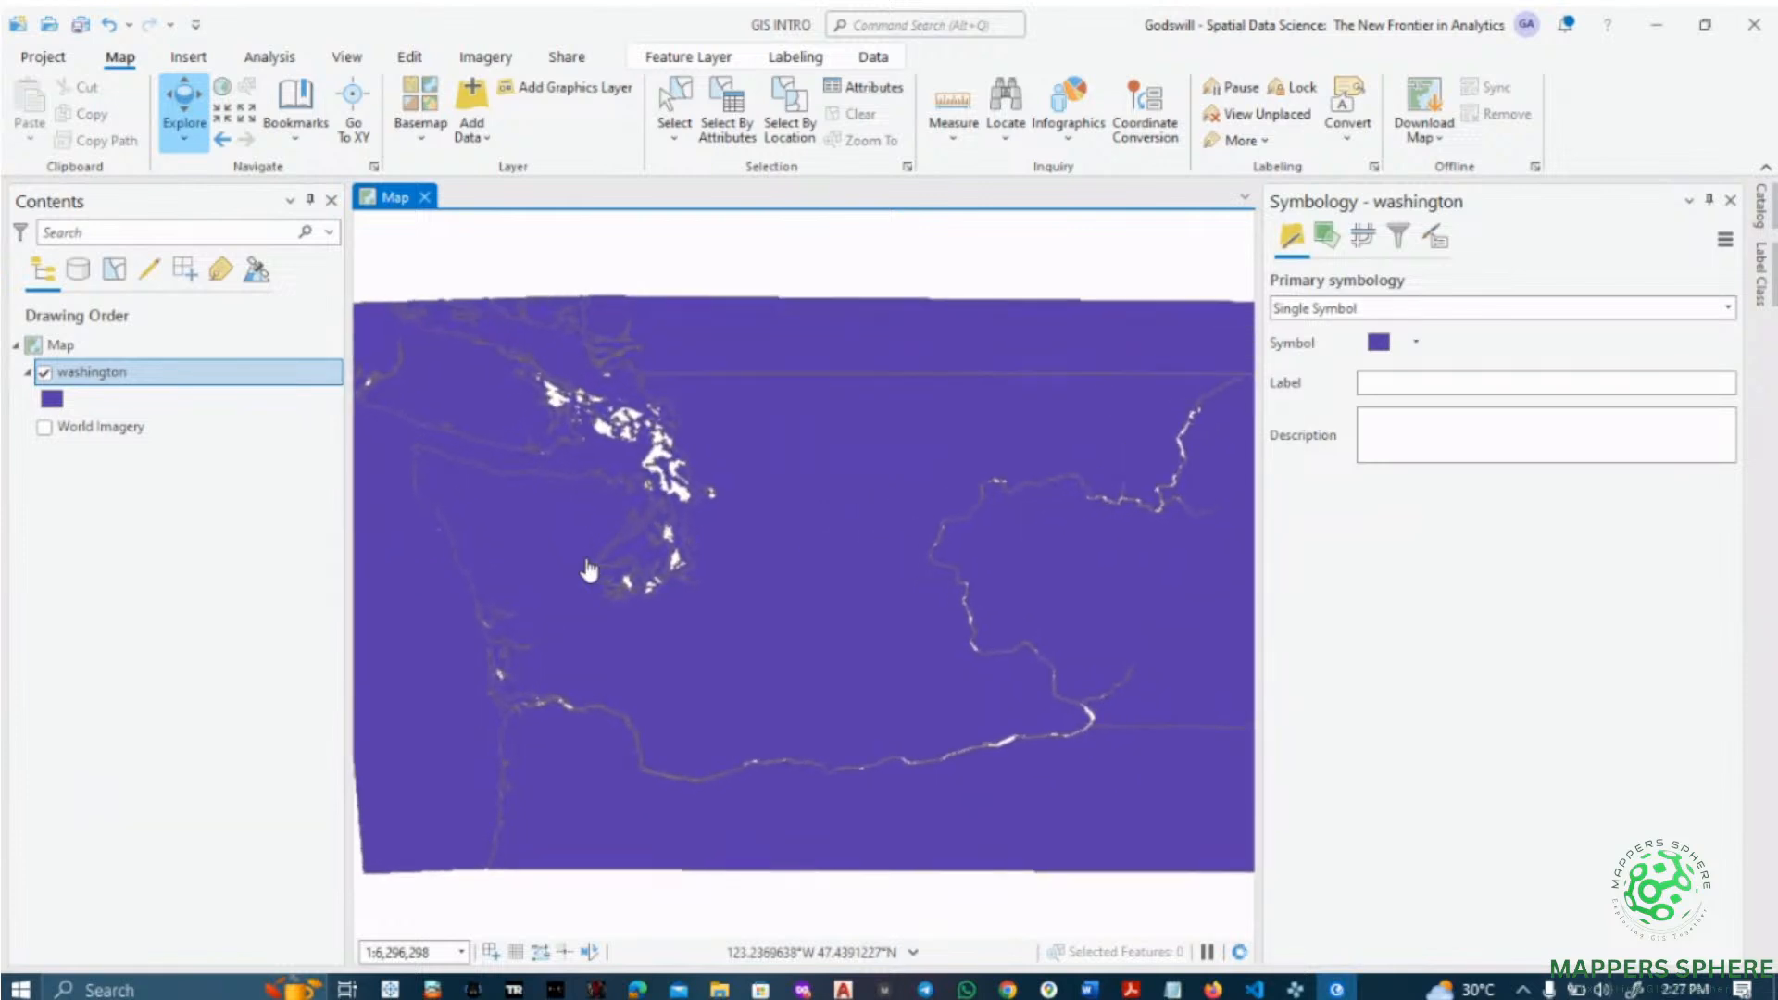
{"action": "left_click_drag", "start_coordinate": [970, 637], "coordinate": [857, 564]}
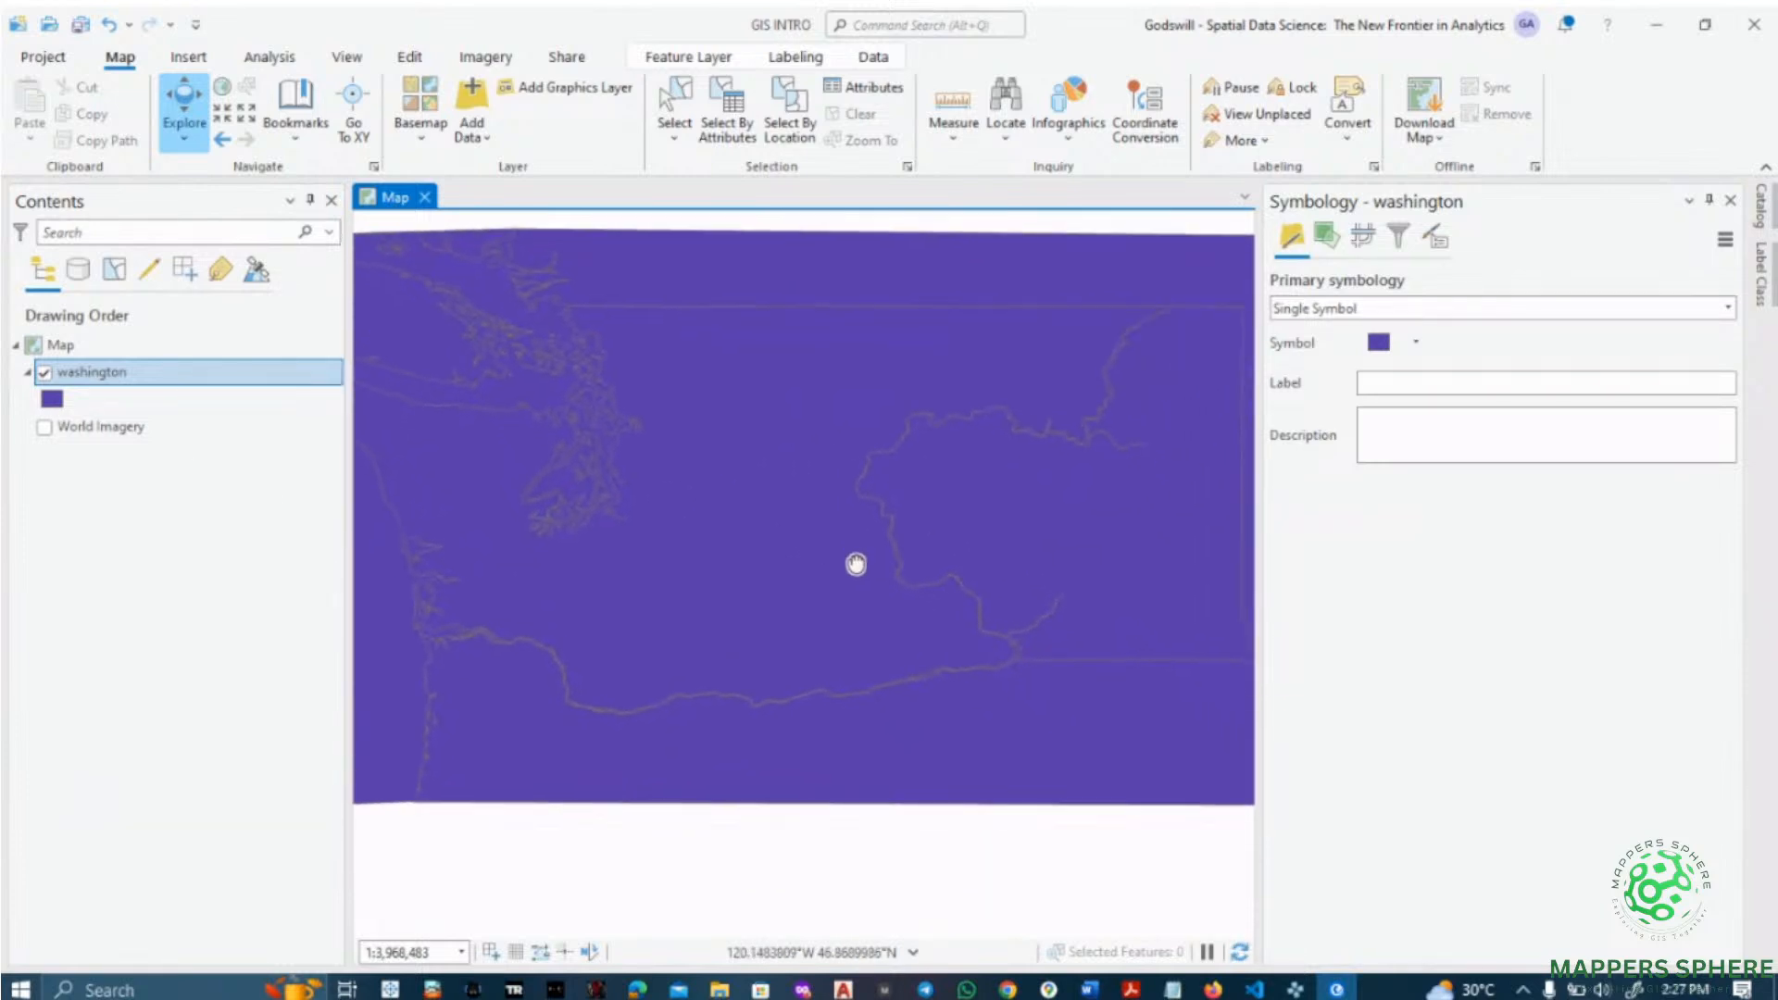
- Remove the World Imagery basemap and the washington layer from the map
{"action": "right_click", "coordinate": [86, 435]}
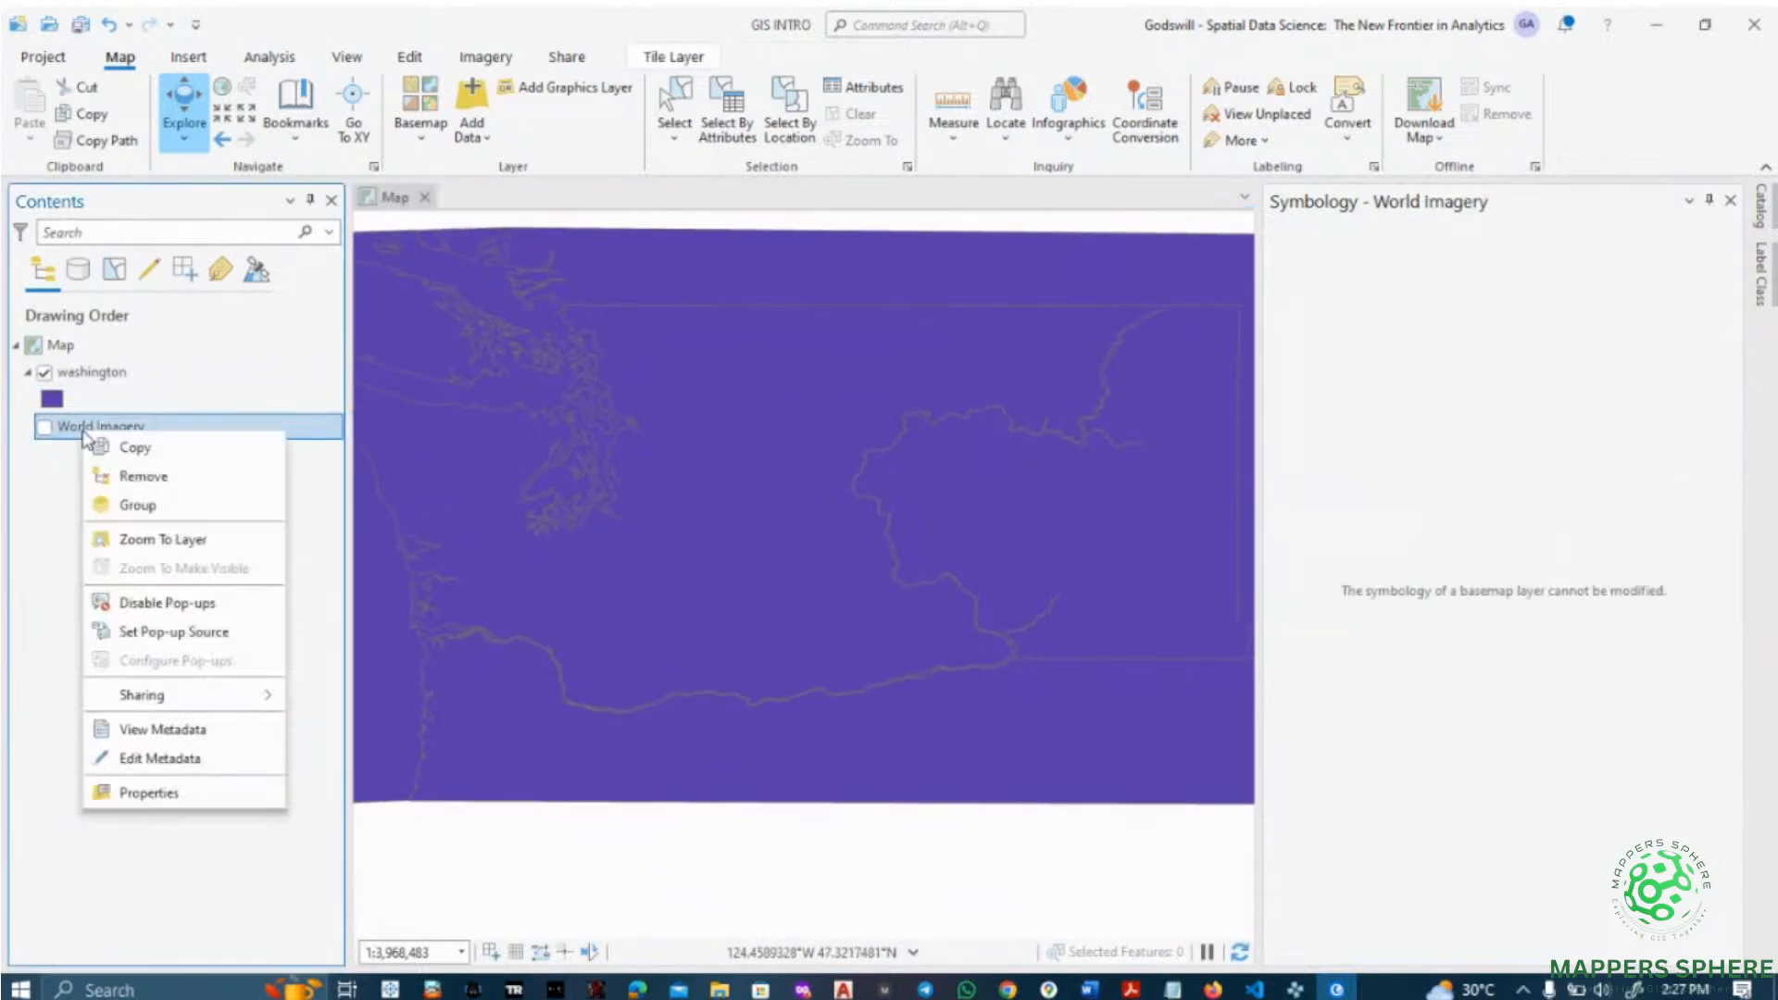
{"action": "left_click", "coordinate": [165, 477]}
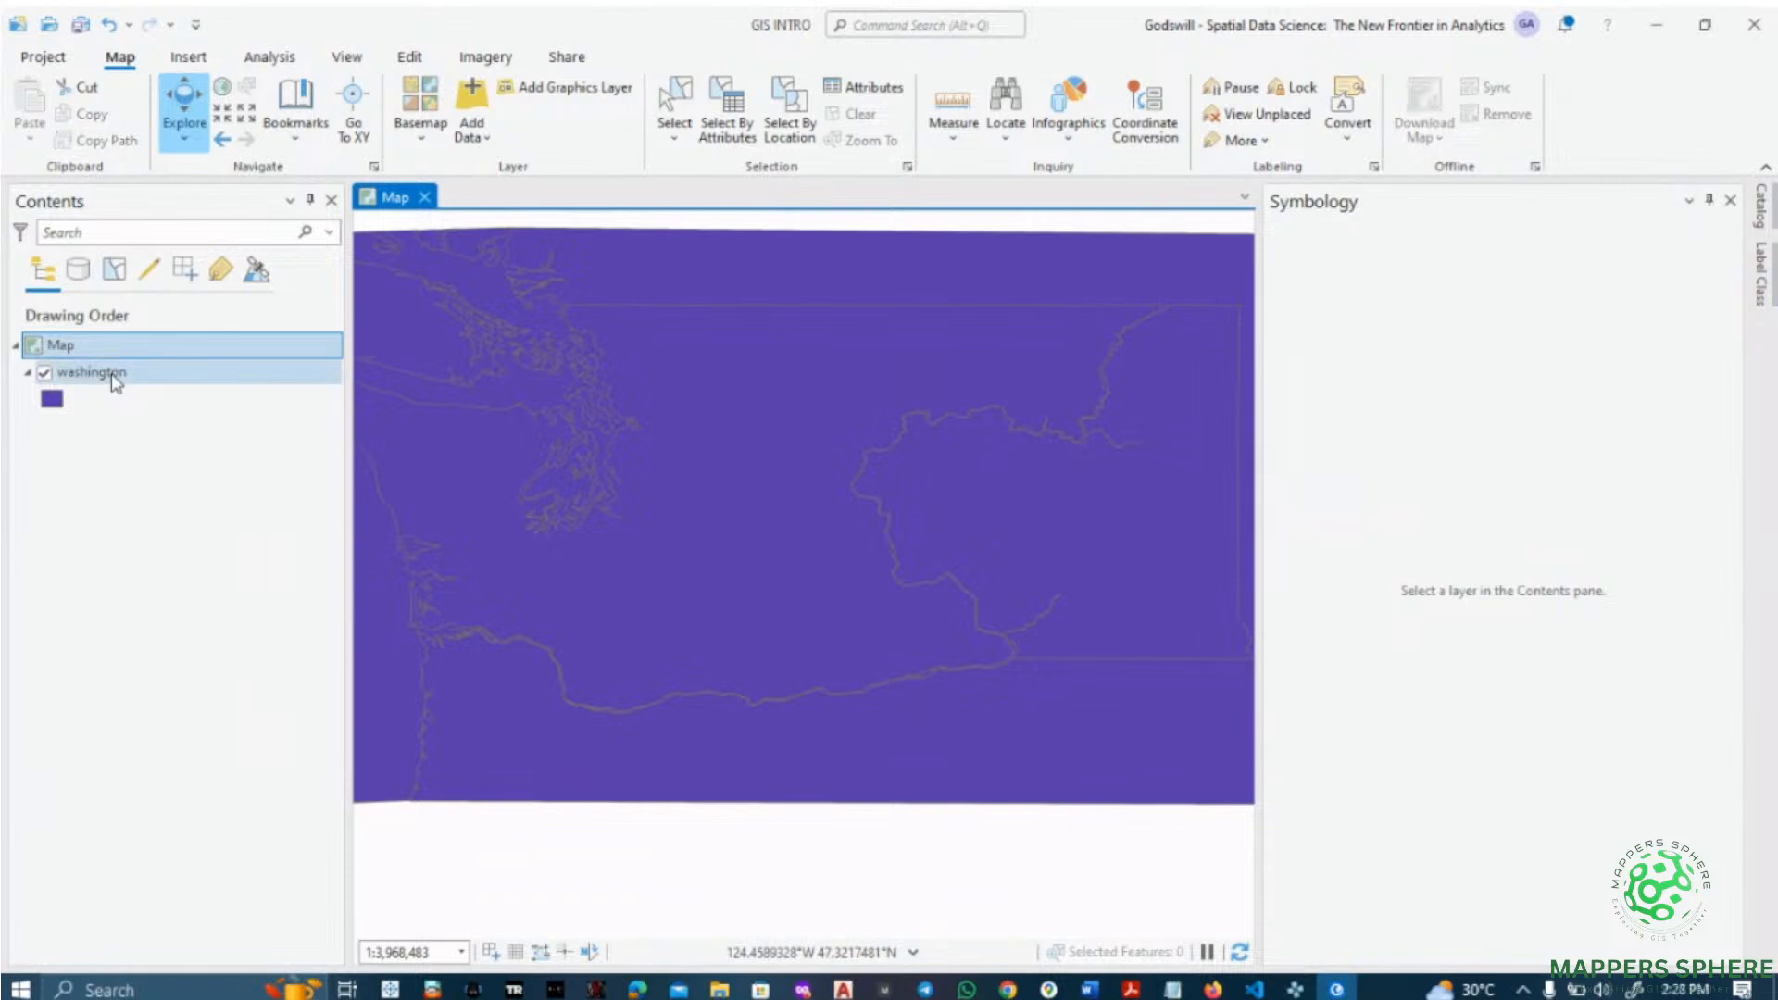
{"action": "right_click", "coordinate": [113, 372]}
{"action": "left_click", "coordinate": [161, 228]}
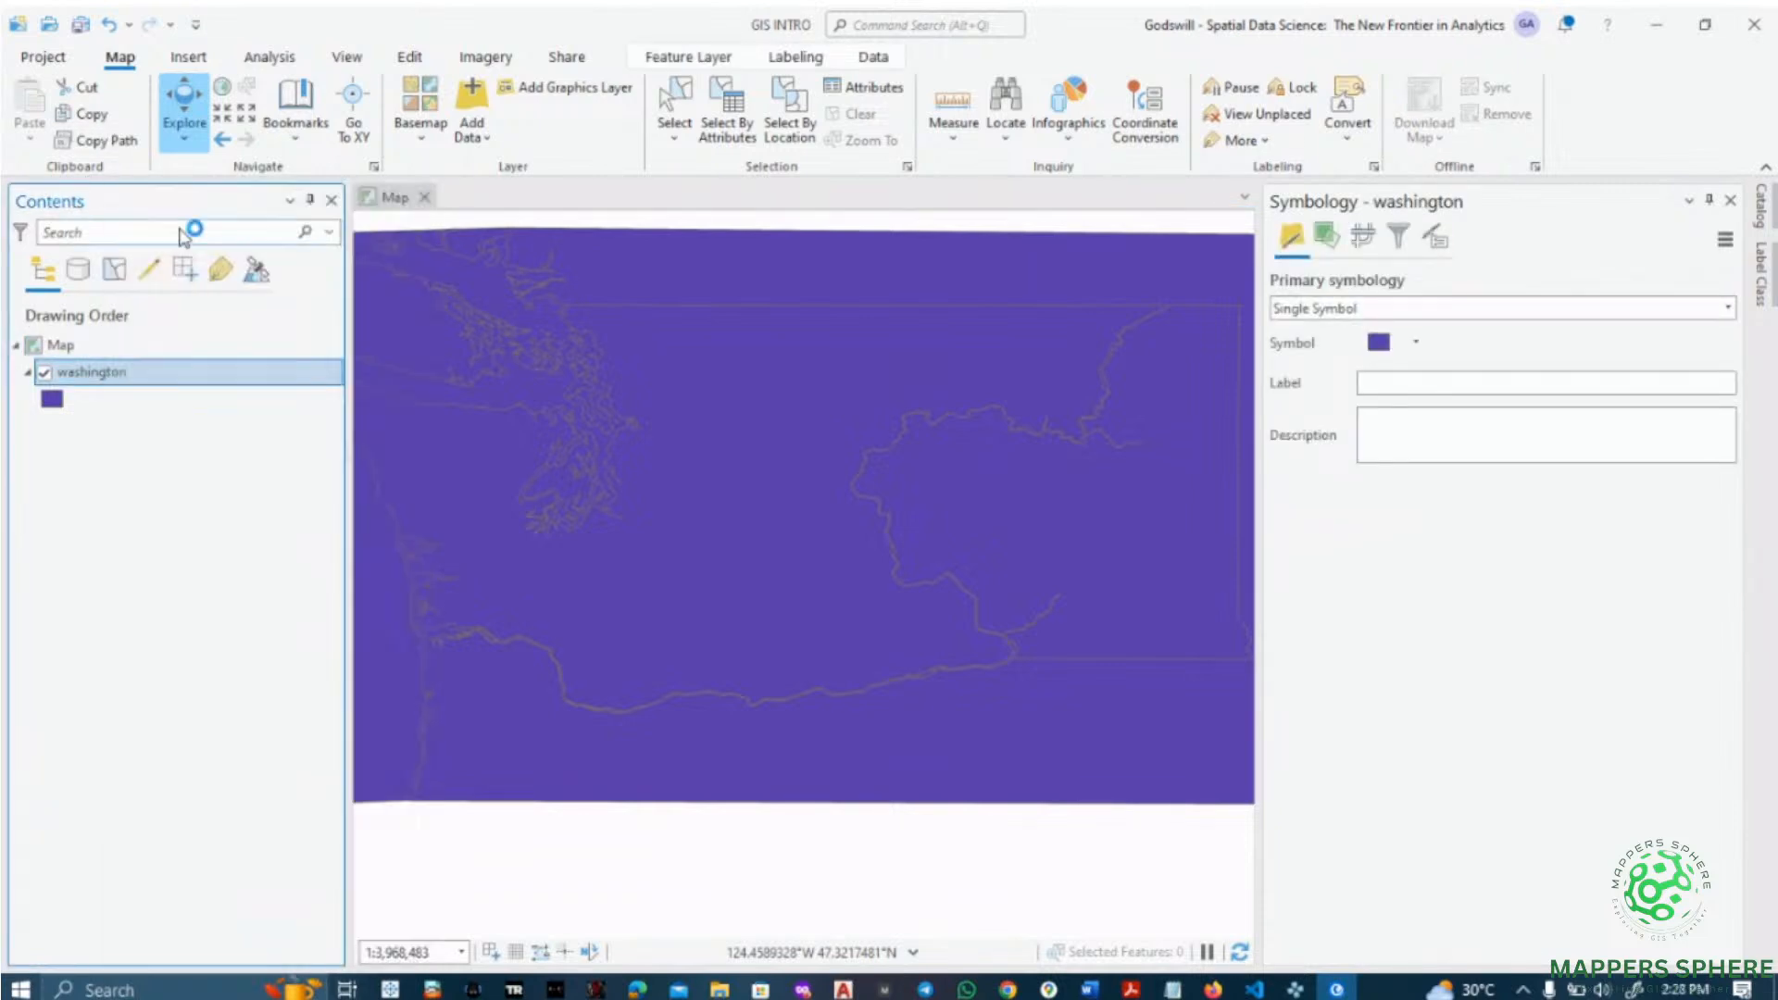
- Add washington.shp from the WA_state folder to the emptied map again and view the Puget Sound area
{"action": "left_click", "coordinate": [1762, 282]}
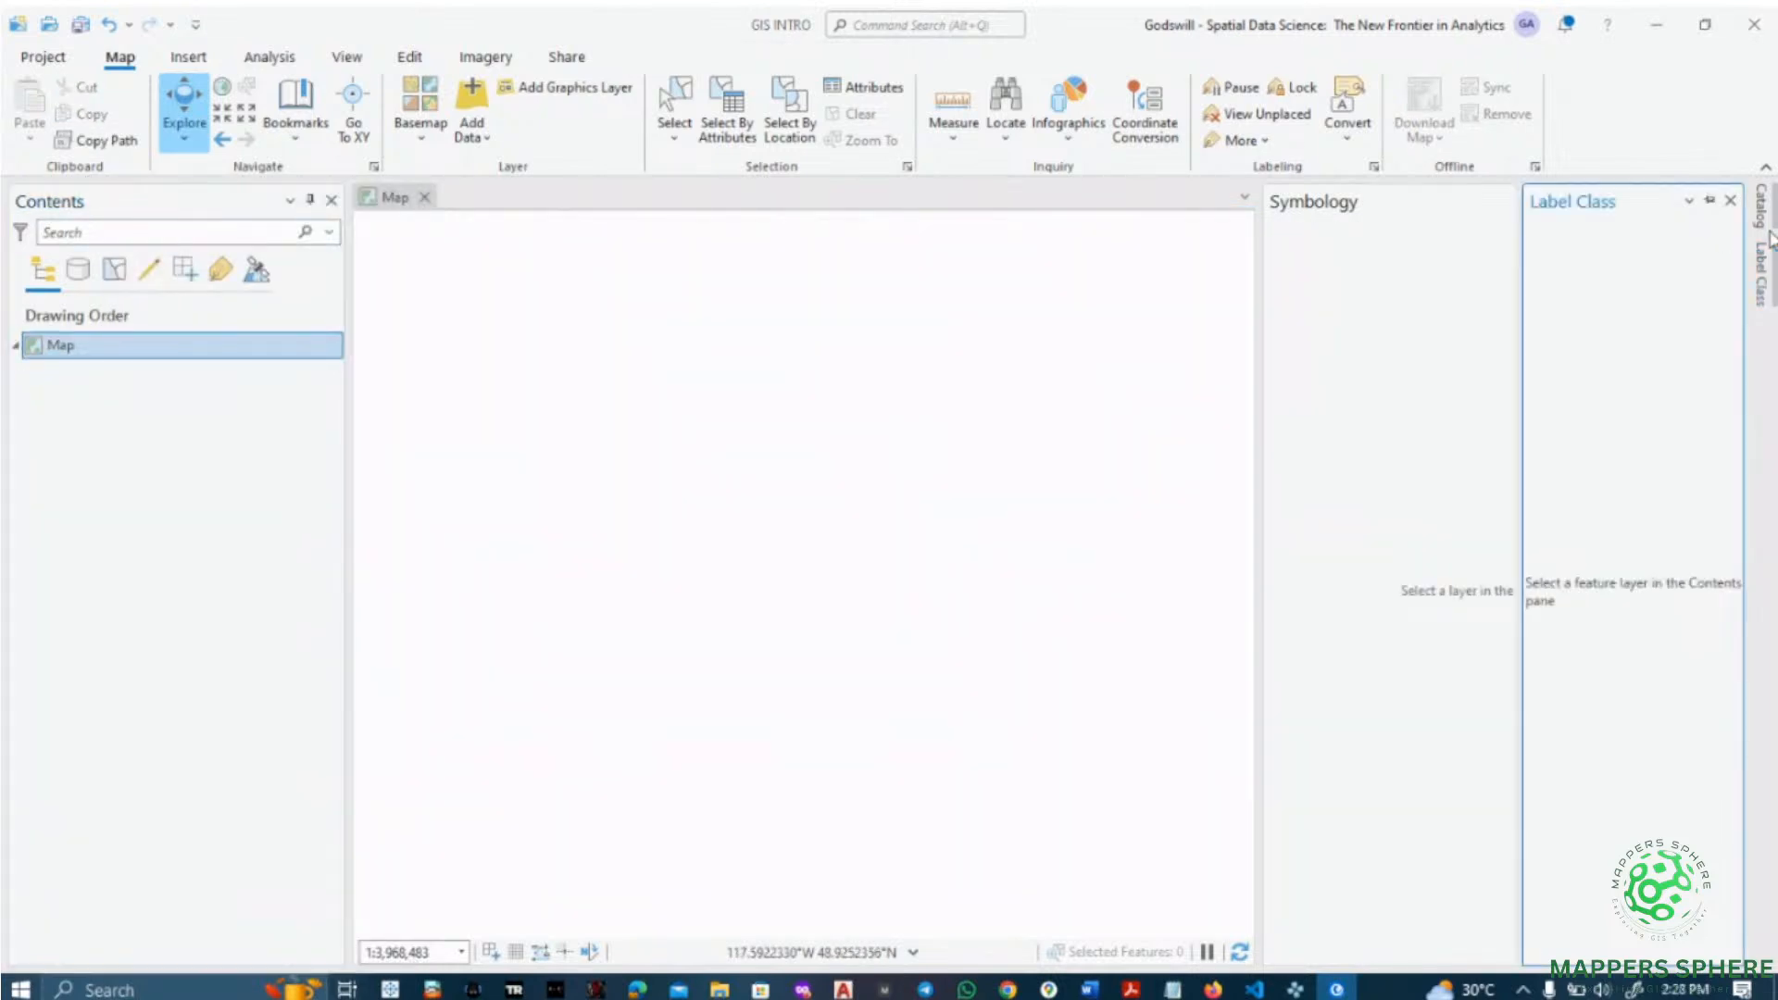
{"action": "left_click", "coordinate": [1770, 218]}
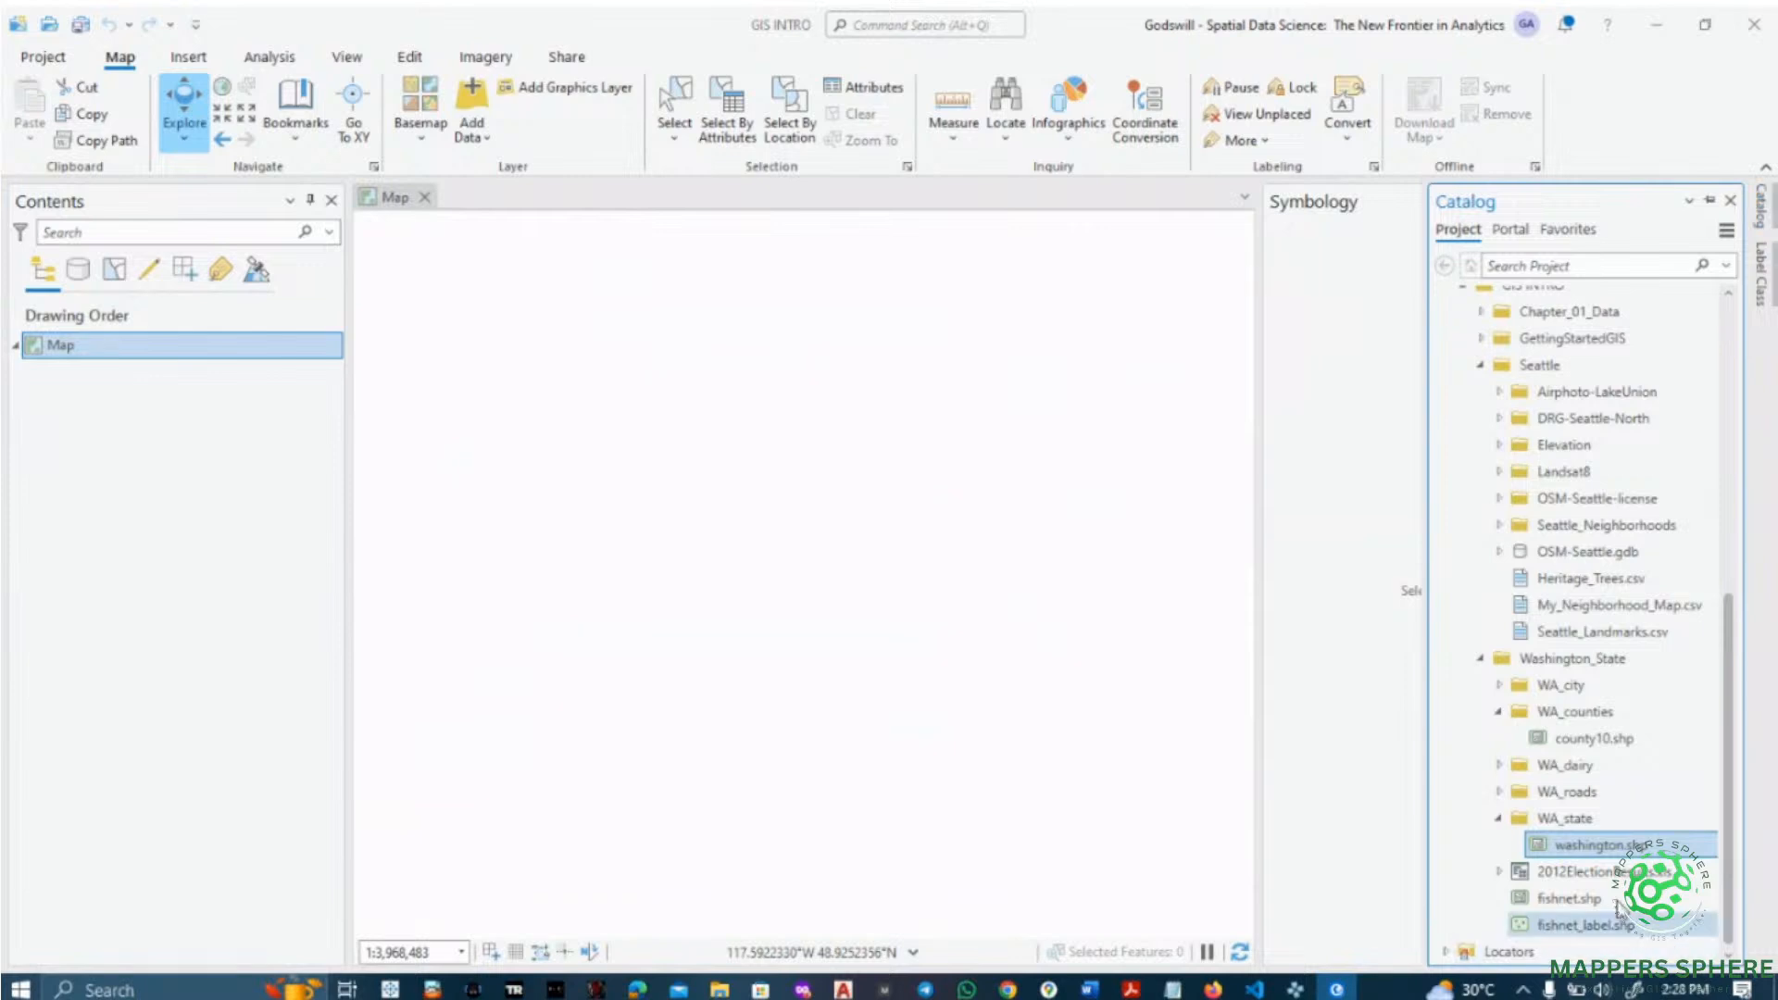
{"action": "left_click_drag", "start_coordinate": [1588, 844], "coordinate": [1067, 804]}
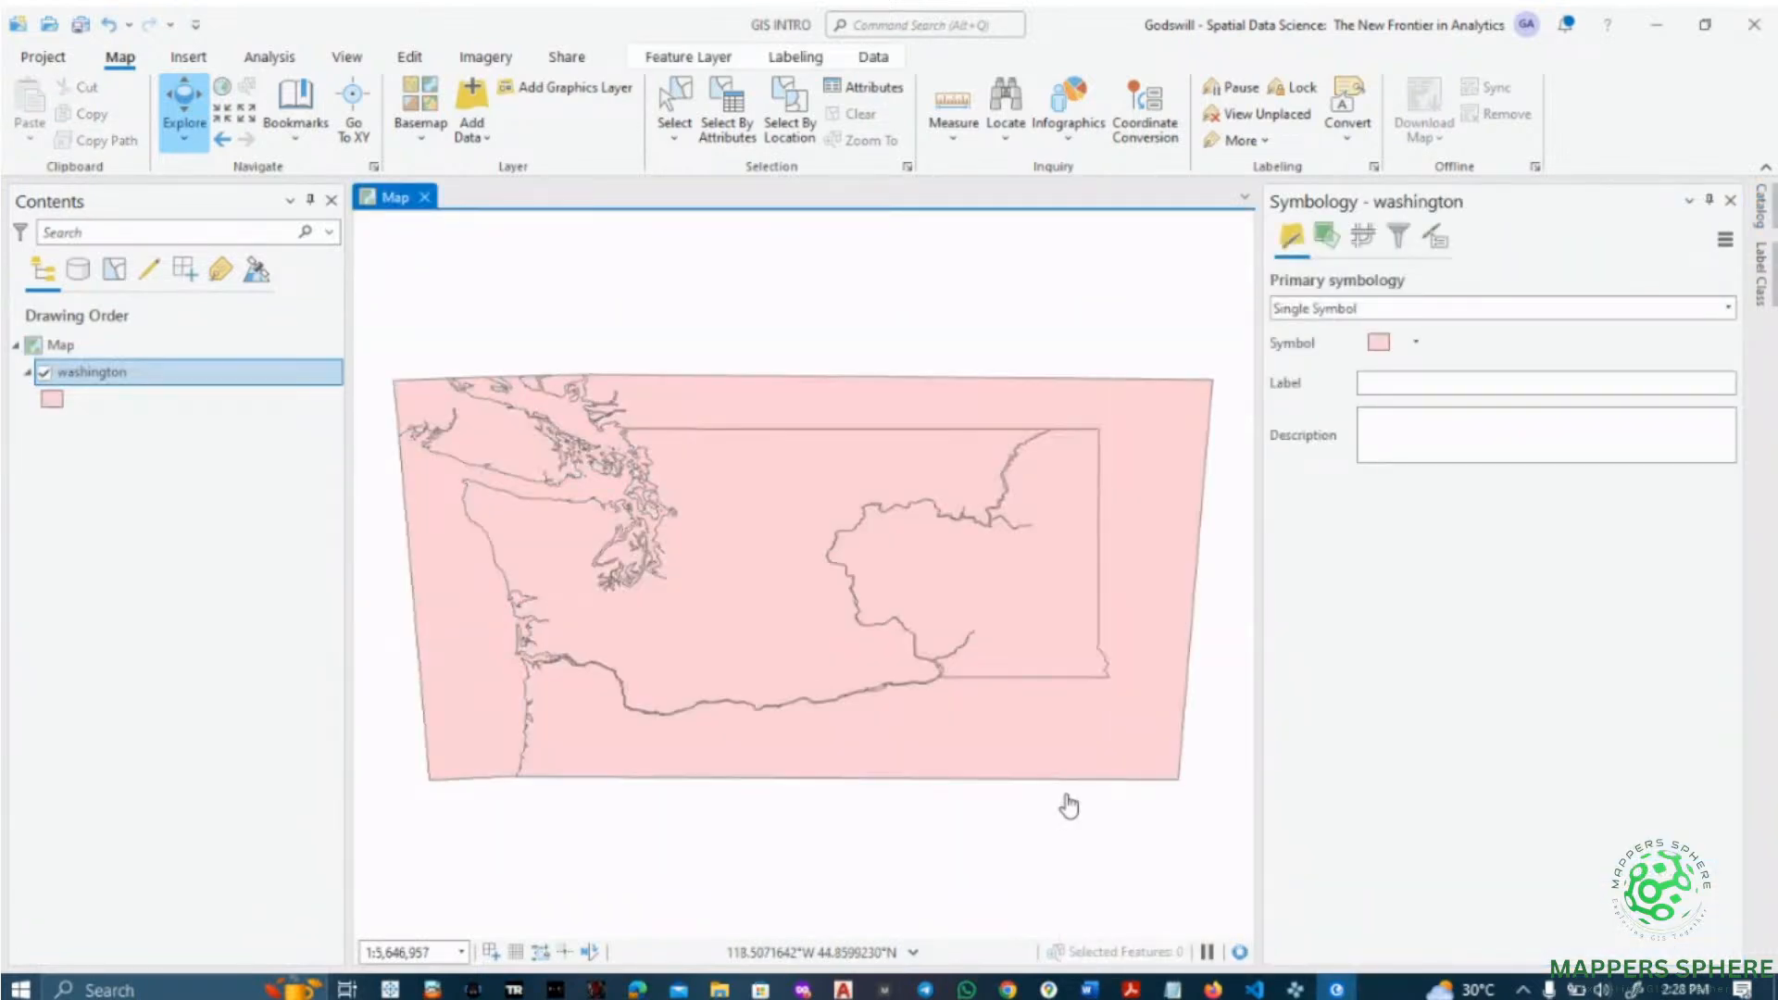
{"action": "scroll", "coordinate": [734, 639], "scroll_direction": "up", "scroll_amount": 2}
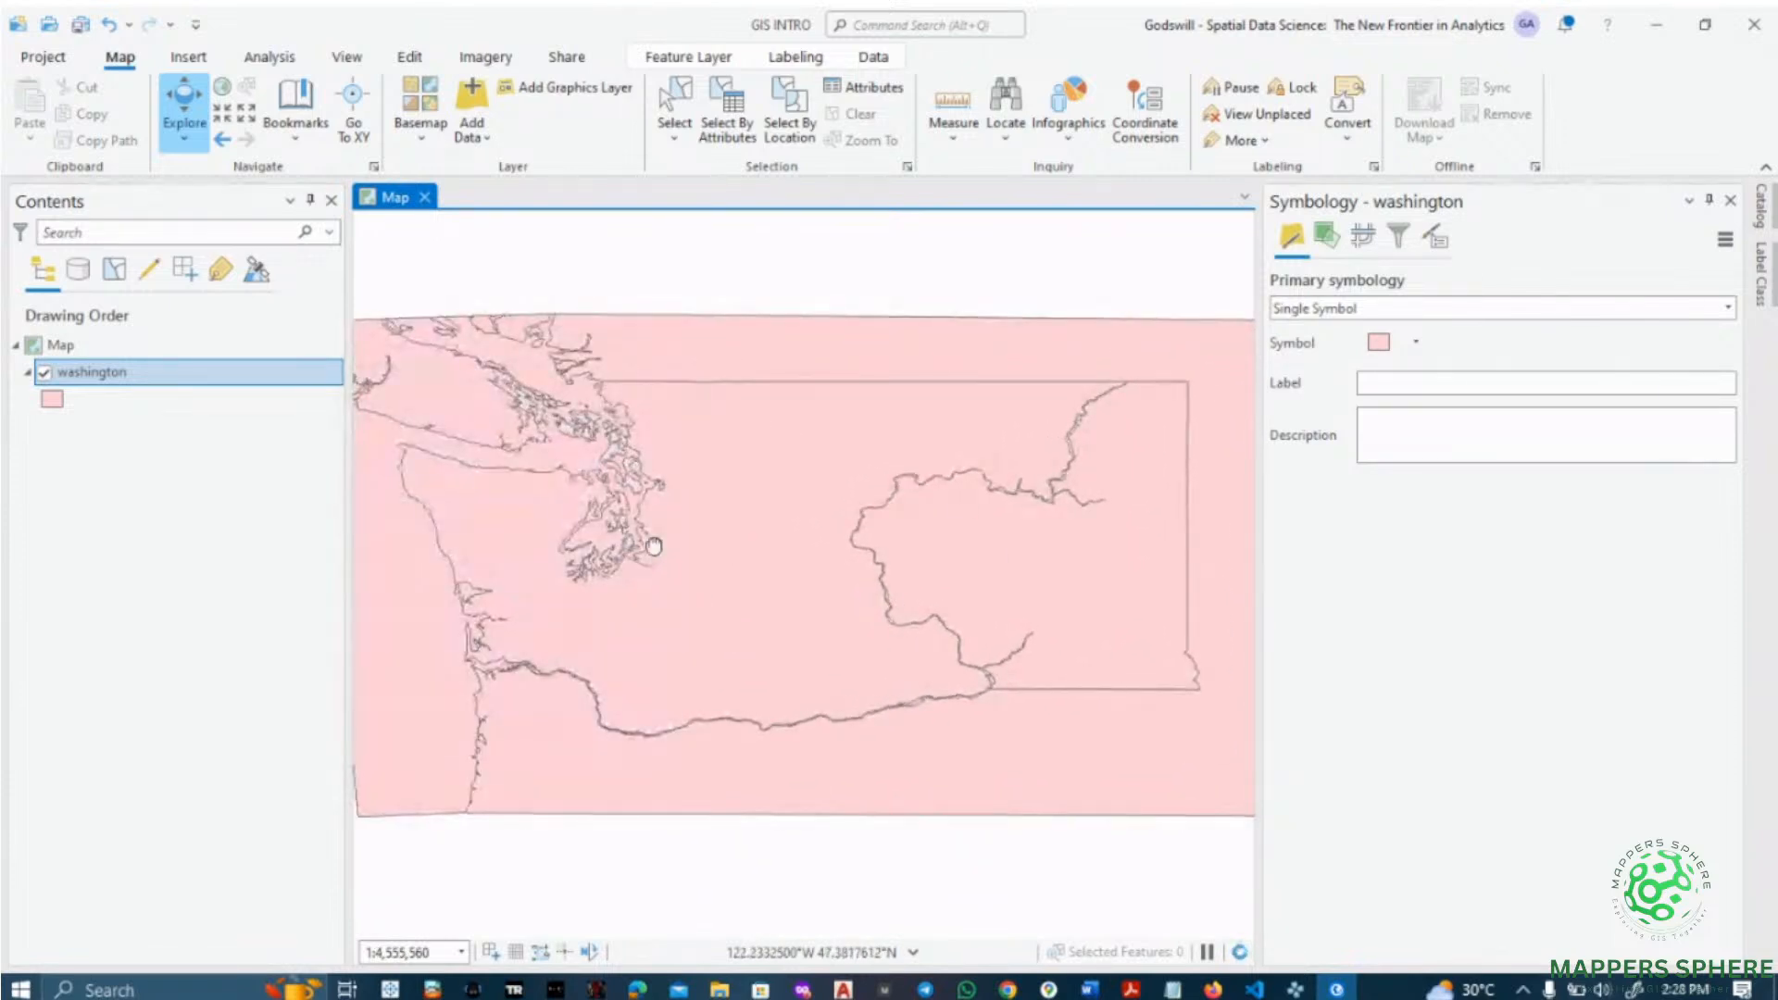
{"action": "left_click_drag", "start_coordinate": [654, 550], "coordinate": [628, 578]}
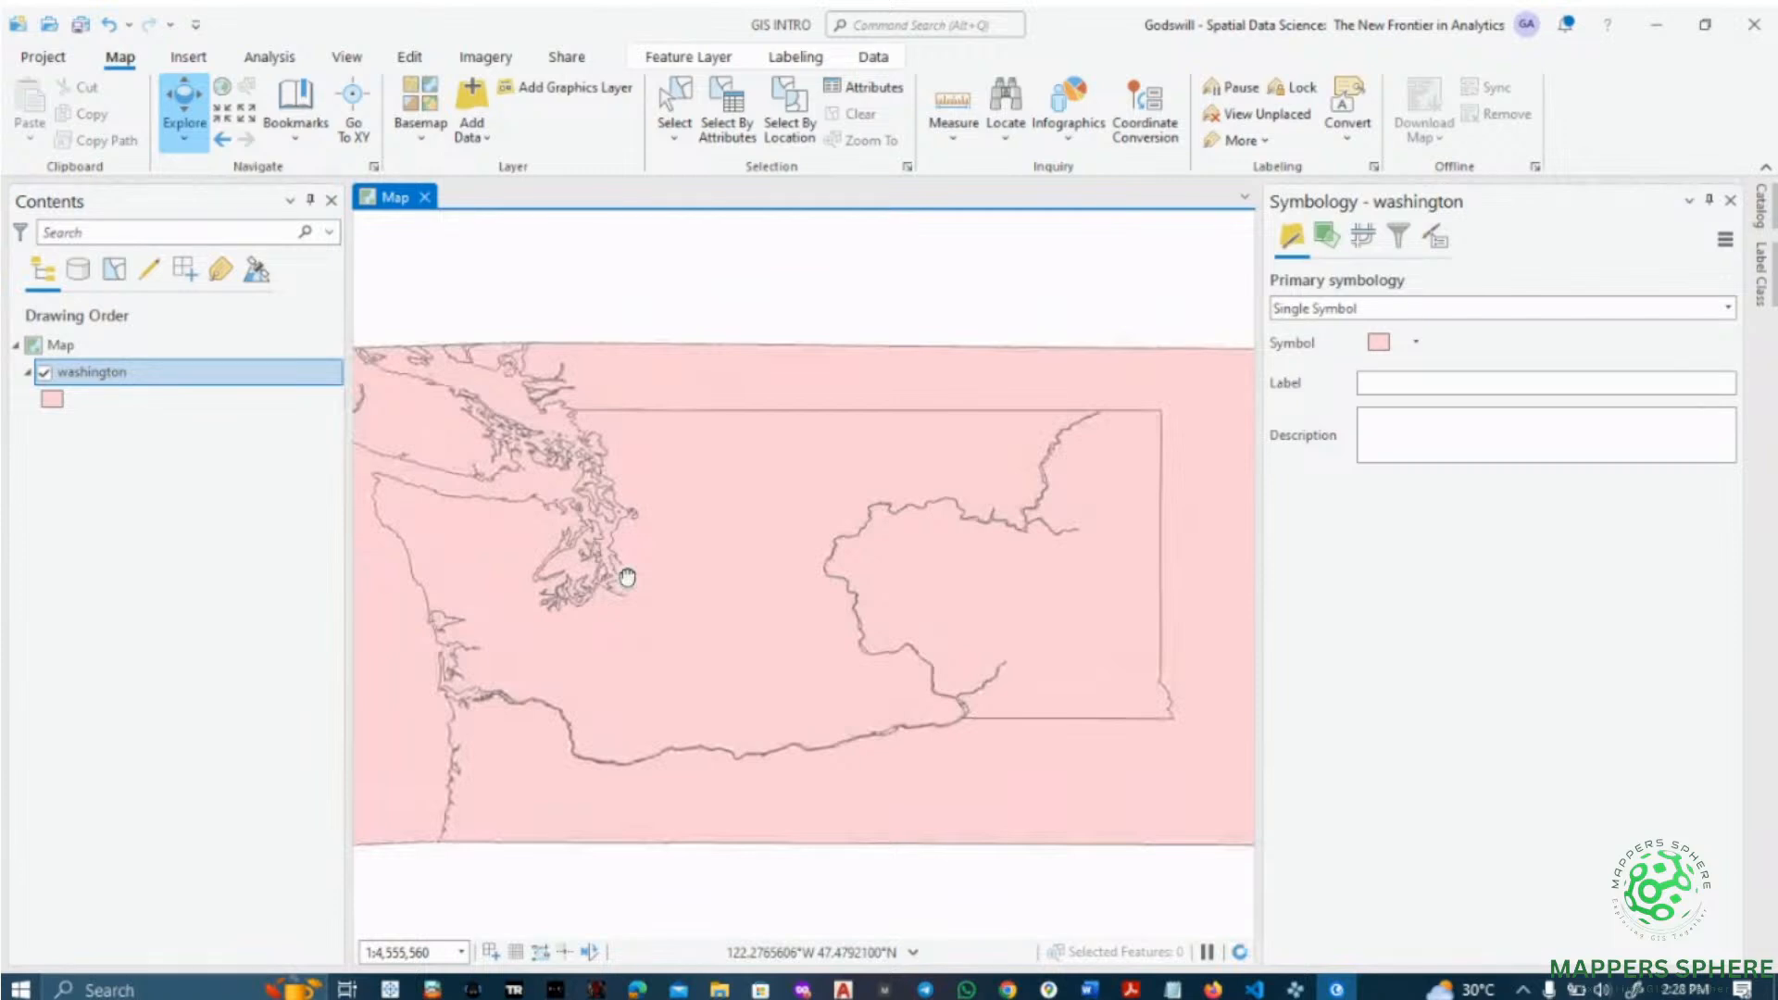
- Close the Symbology pane, collapse the WA_state folder and add county10.shp from WA_counties to the map
{"action": "left_click_drag", "start_coordinate": [628, 577], "coordinate": [702, 555]}
{"action": "left_click", "coordinate": [1731, 199]}
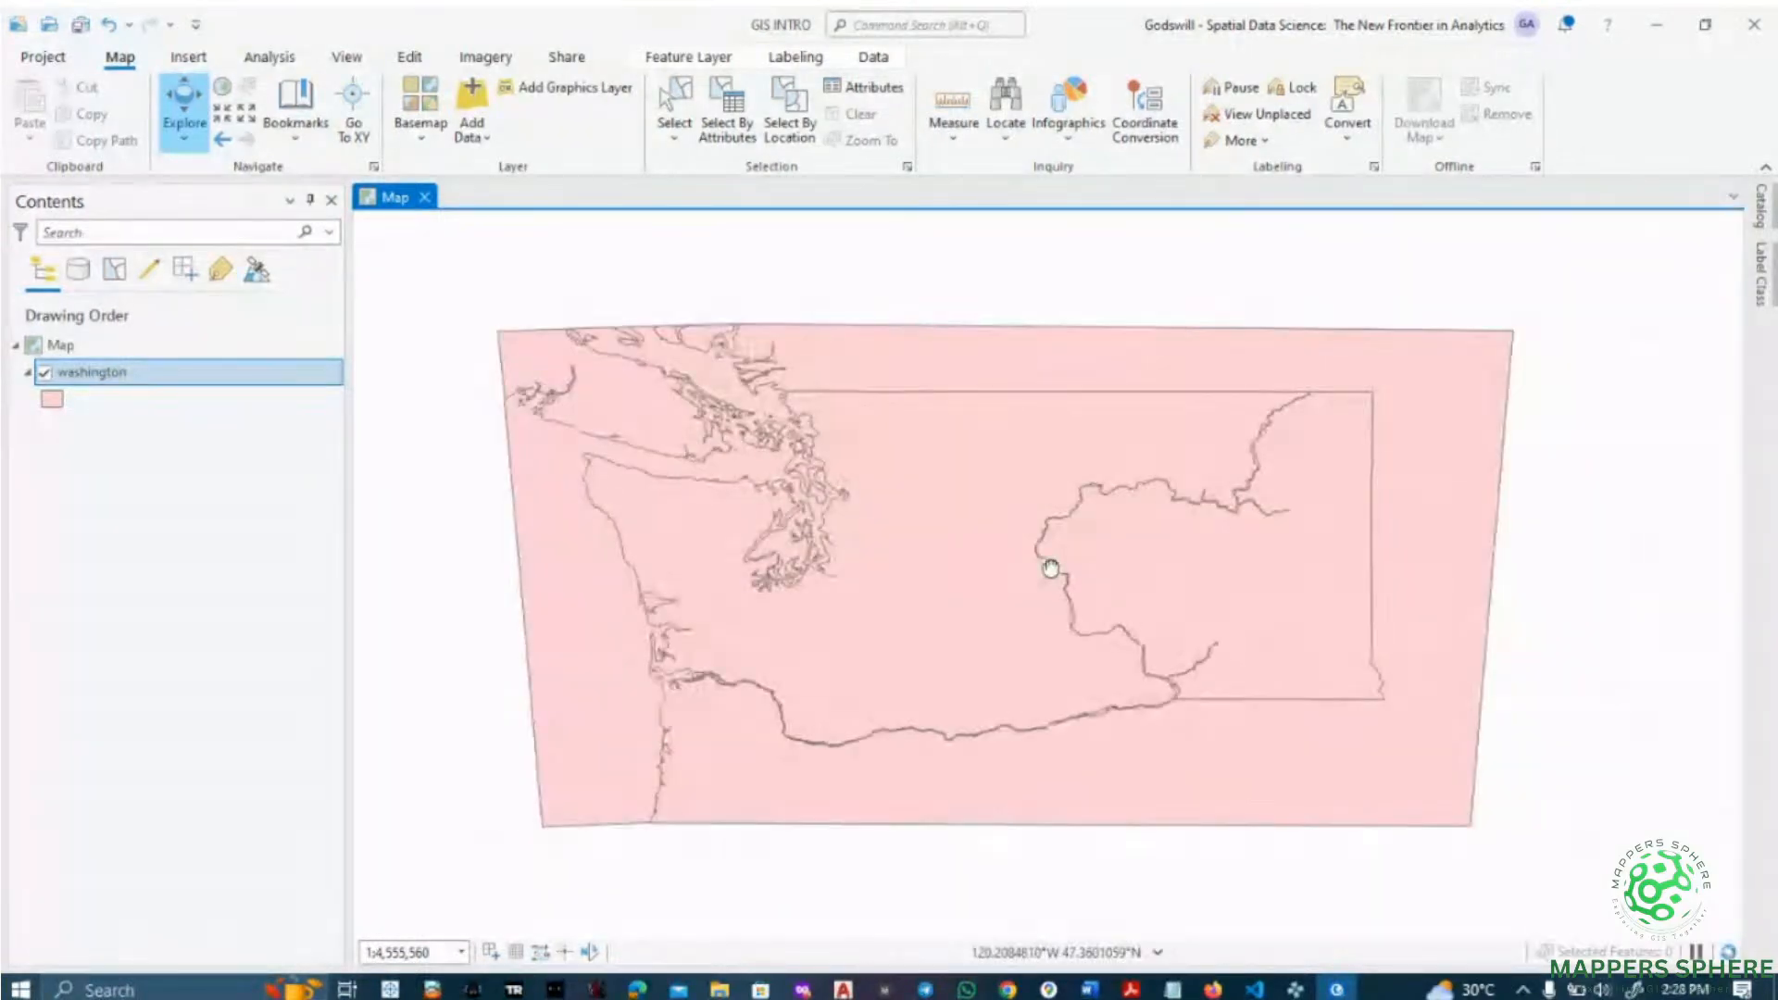
{"action": "left_click", "coordinate": [1761, 206]}
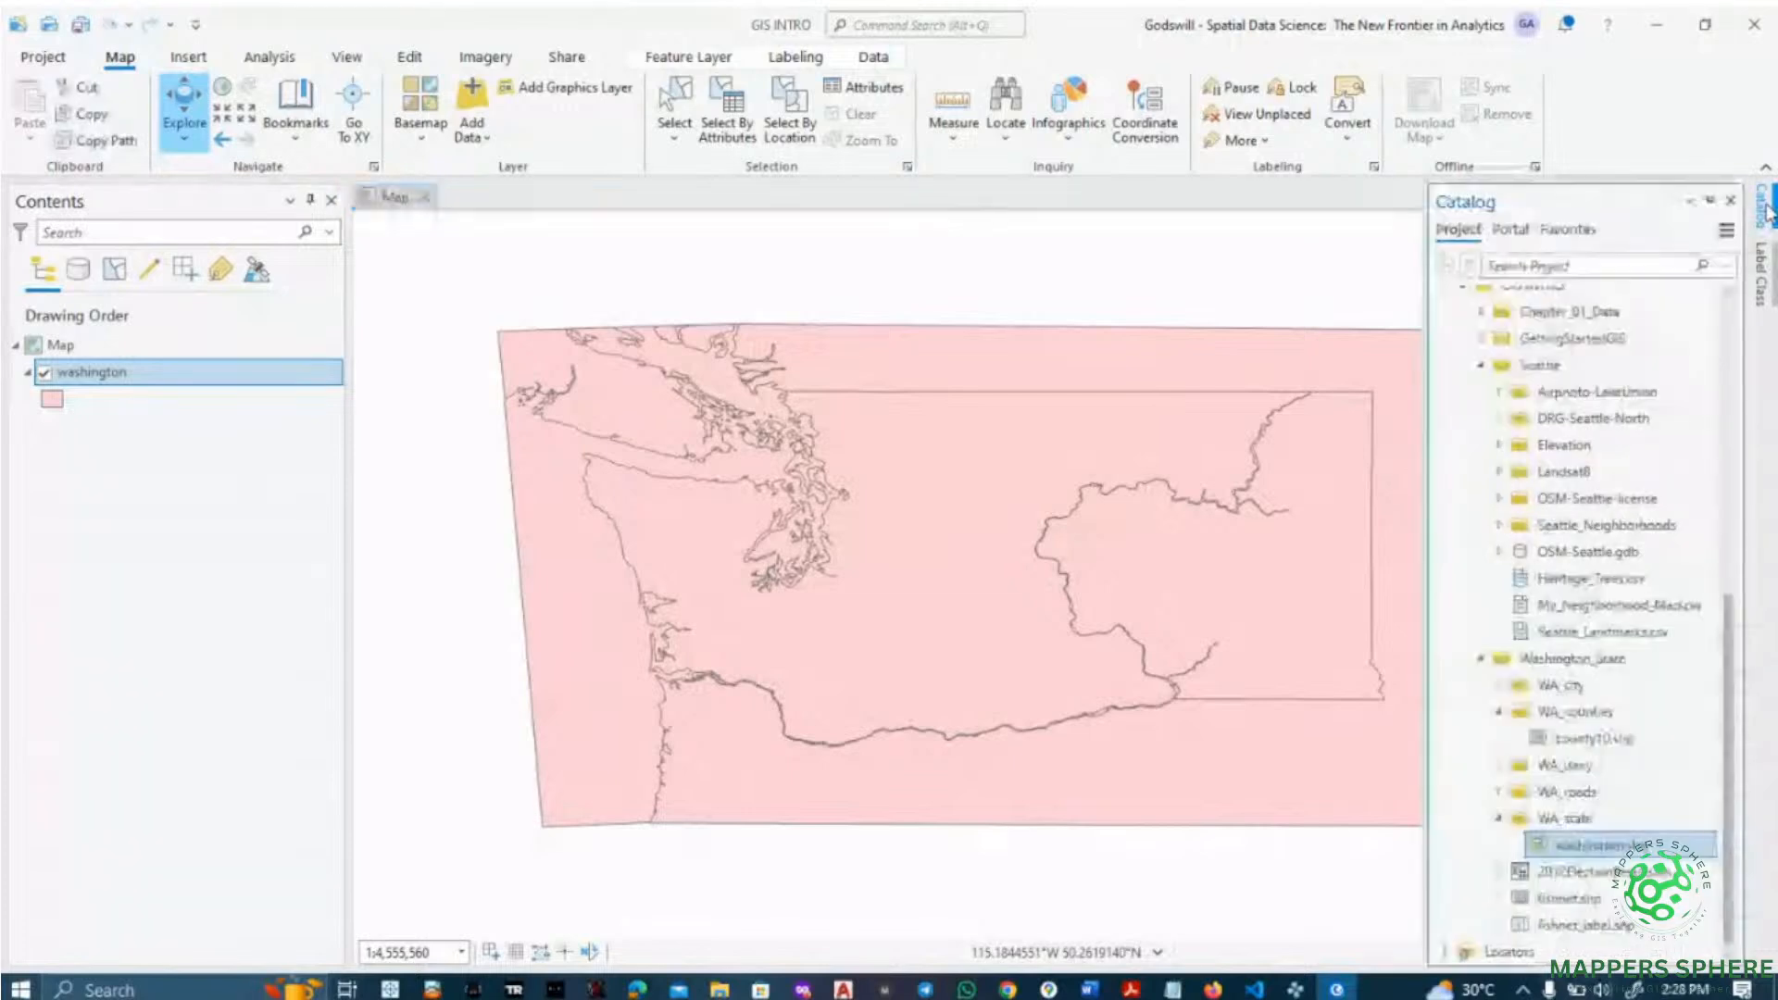
{"action": "left_click", "coordinate": [1498, 818]}
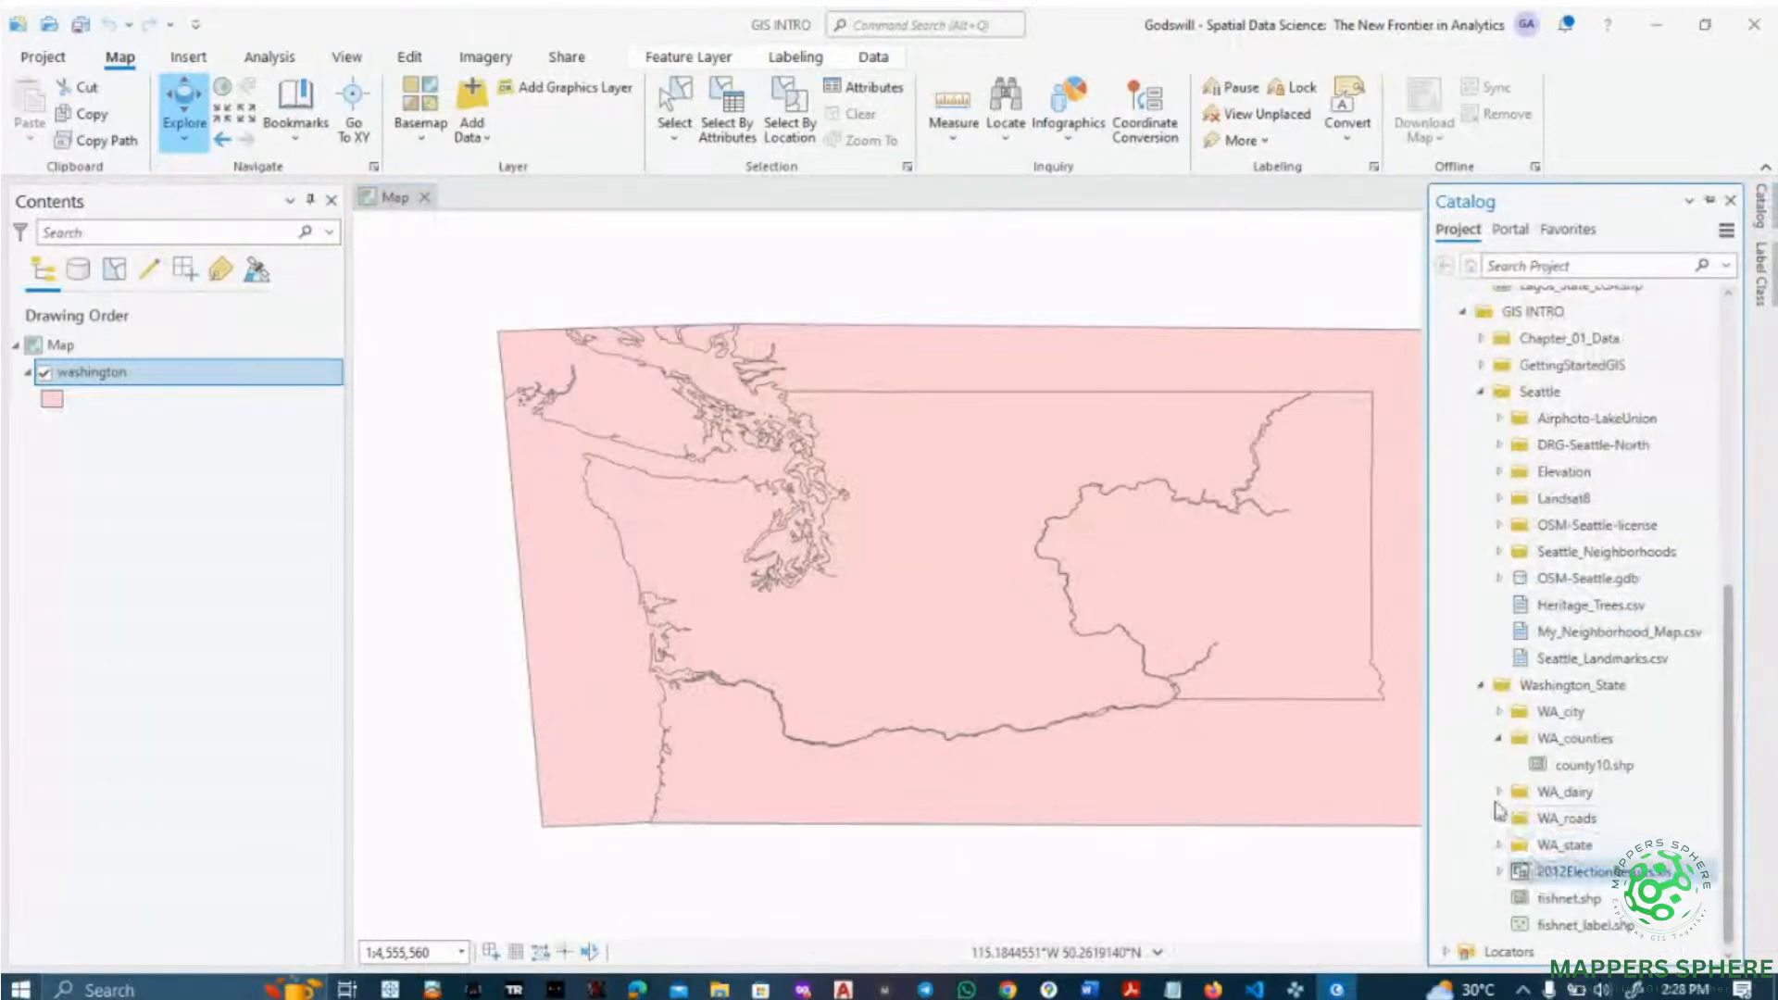
{"action": "mouse_move", "coordinate": [1593, 765]}
{"action": "left_mouse_down"}
{"action": "mouse_move", "coordinate": [1219, 780]}
{"action": "mouse_move", "coordinate": [959, 722]}
{"action": "mouse_move", "coordinate": [1057, 669]}
{"action": "left_mouse_up"}
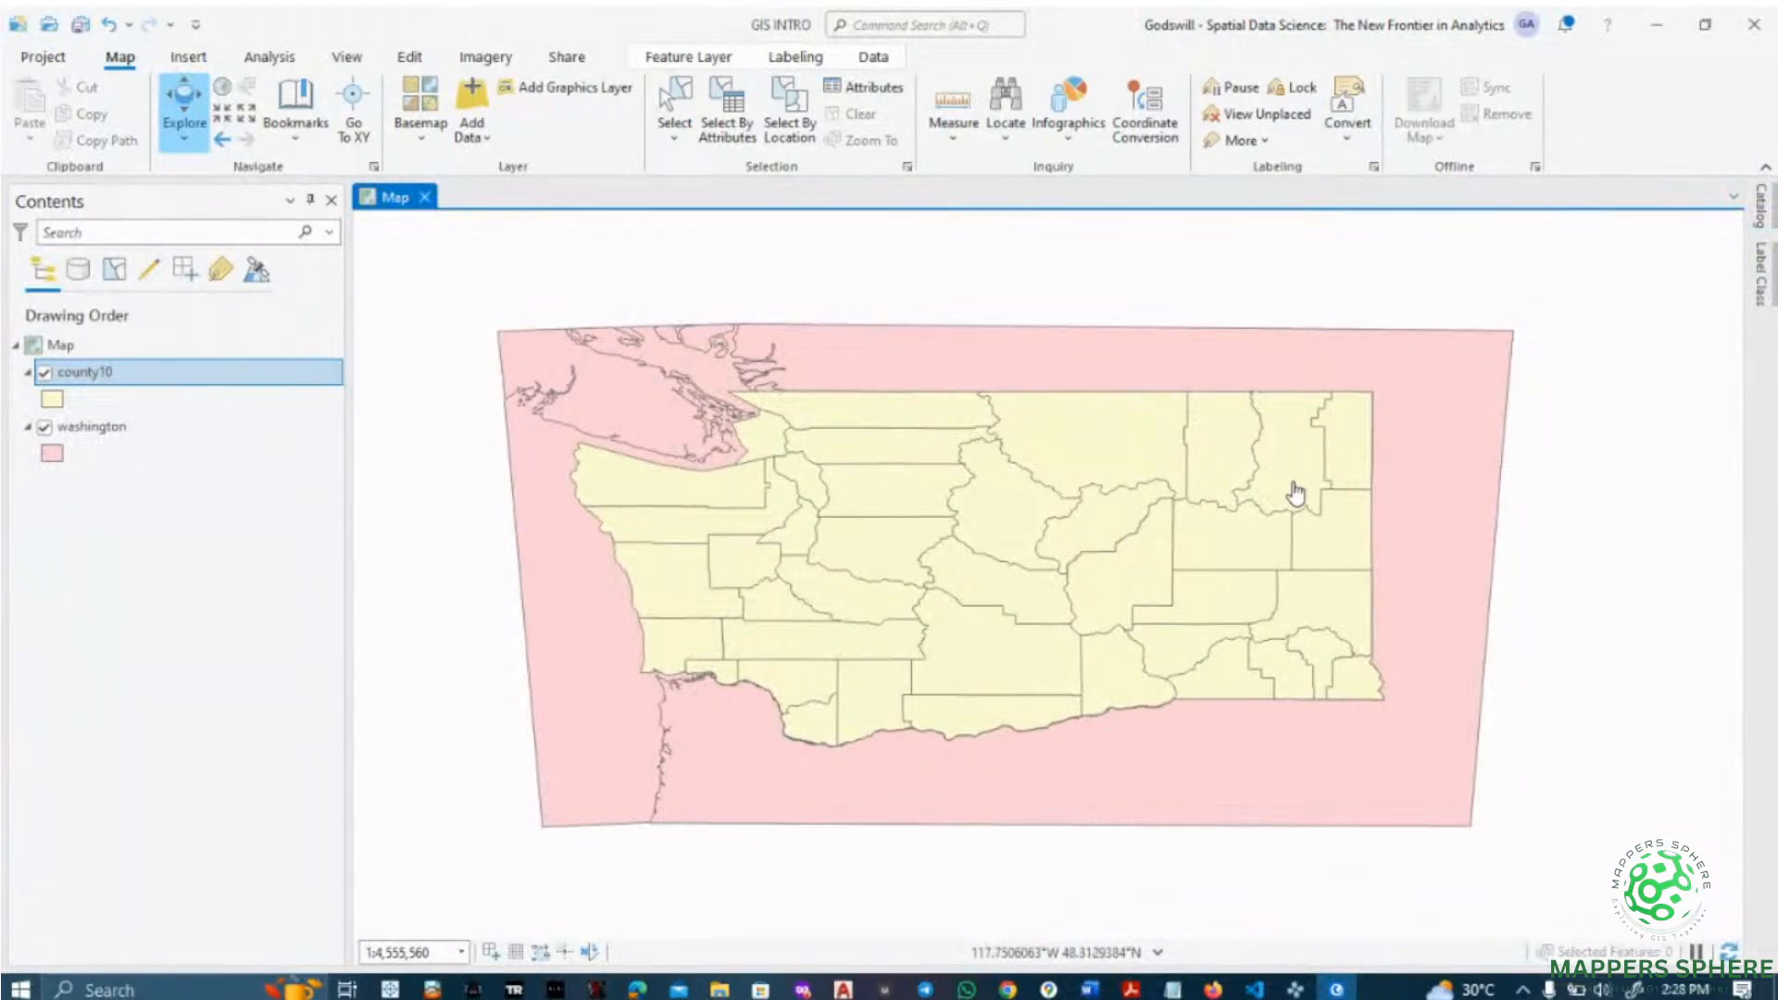
- Add the Cities feature class from city.gdb in the WA_city folder to the map, leaving the Coordinate Conversion pane closed
{"action": "left_click", "coordinate": [1771, 231]}
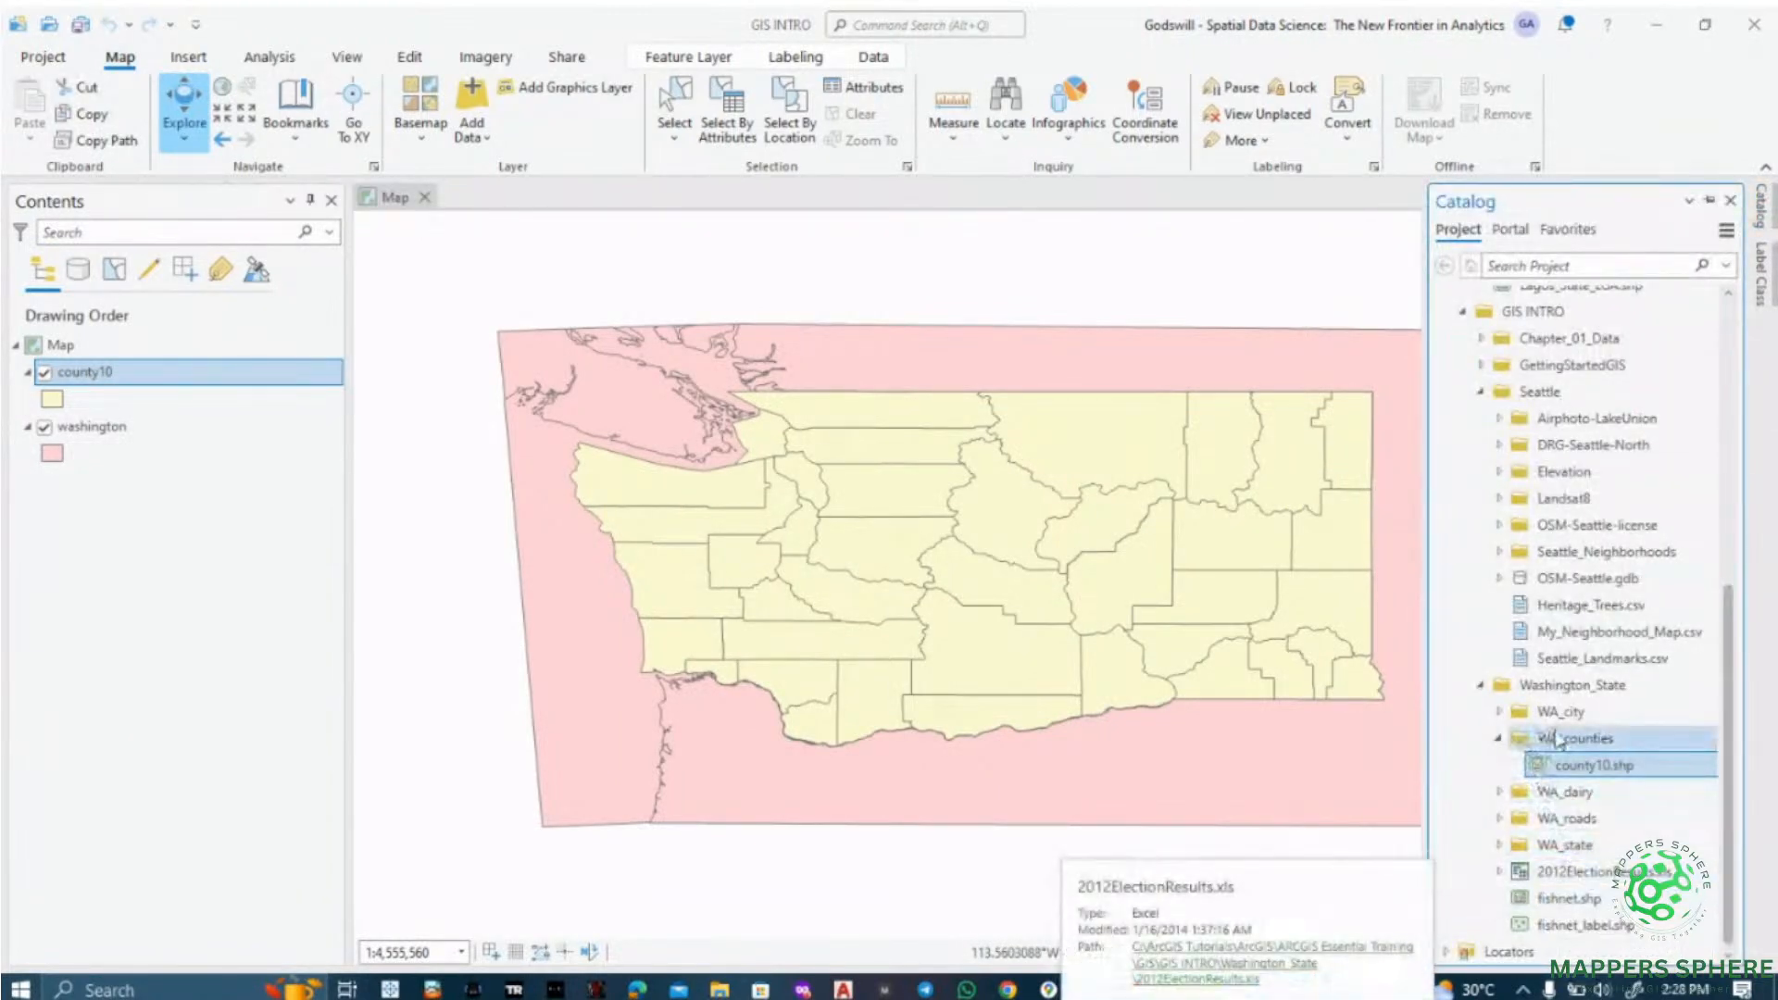
{"action": "left_click", "coordinate": [1500, 713]}
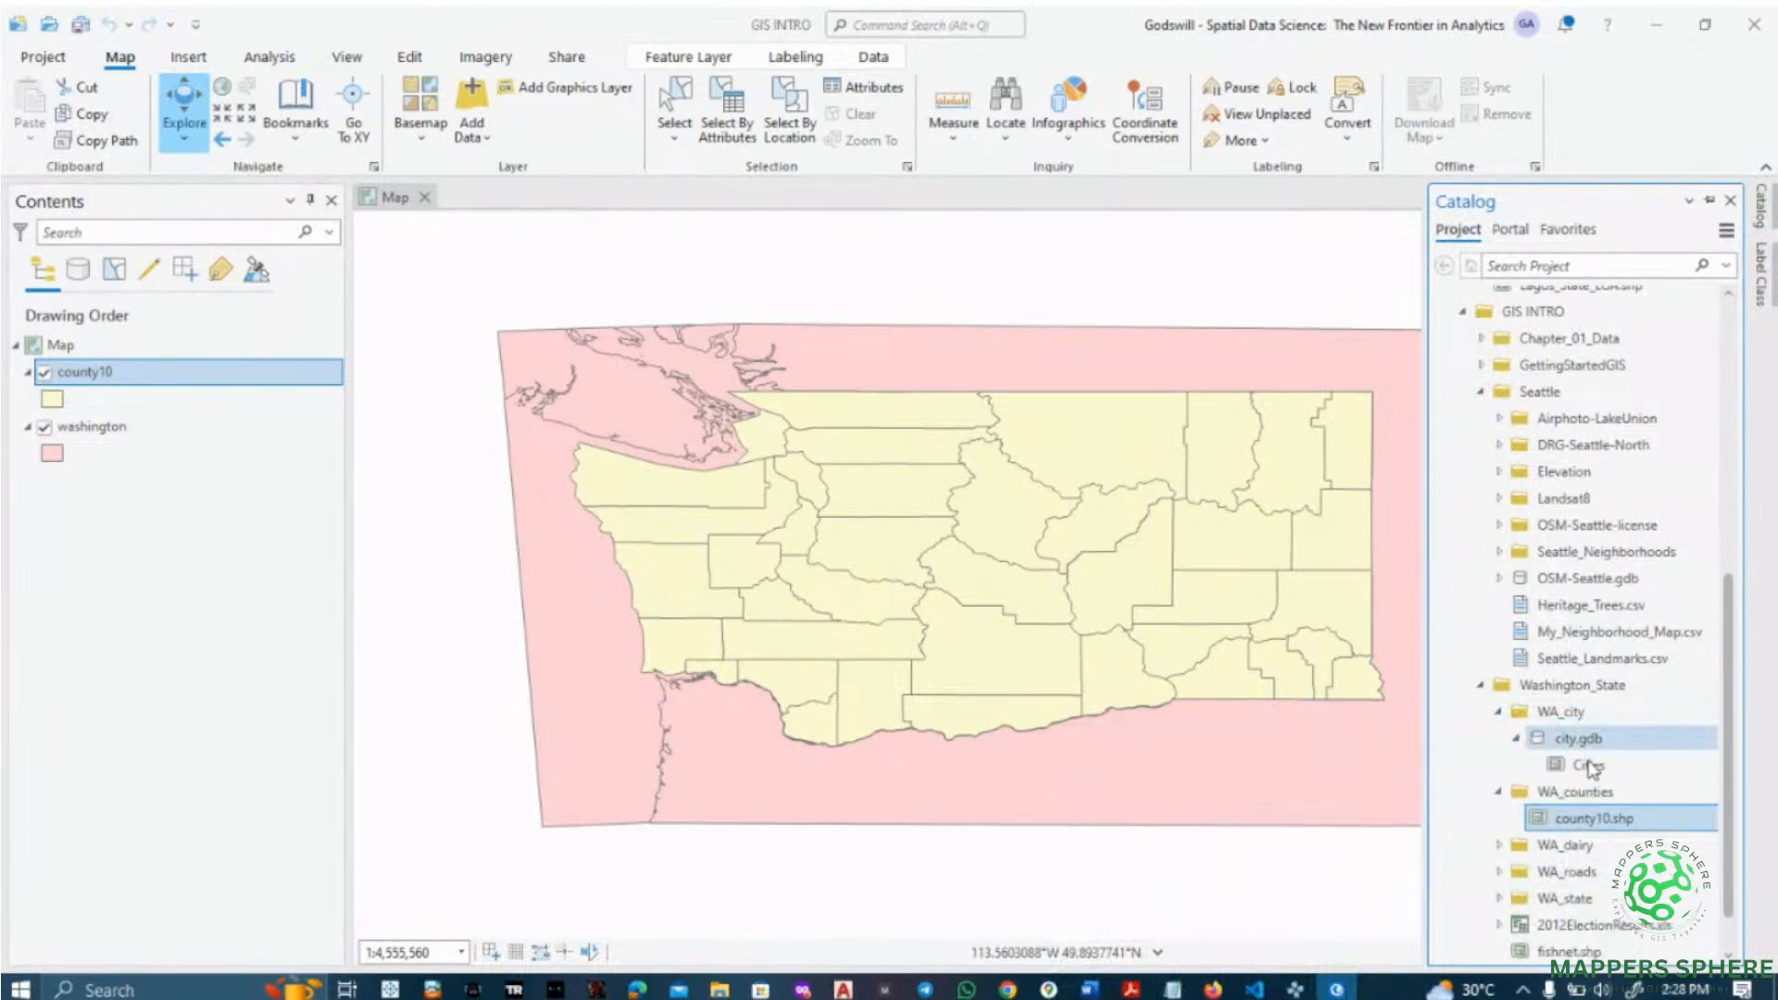
{"action": "left_click_drag", "start_coordinate": [1588, 765], "coordinate": [1211, 626]}
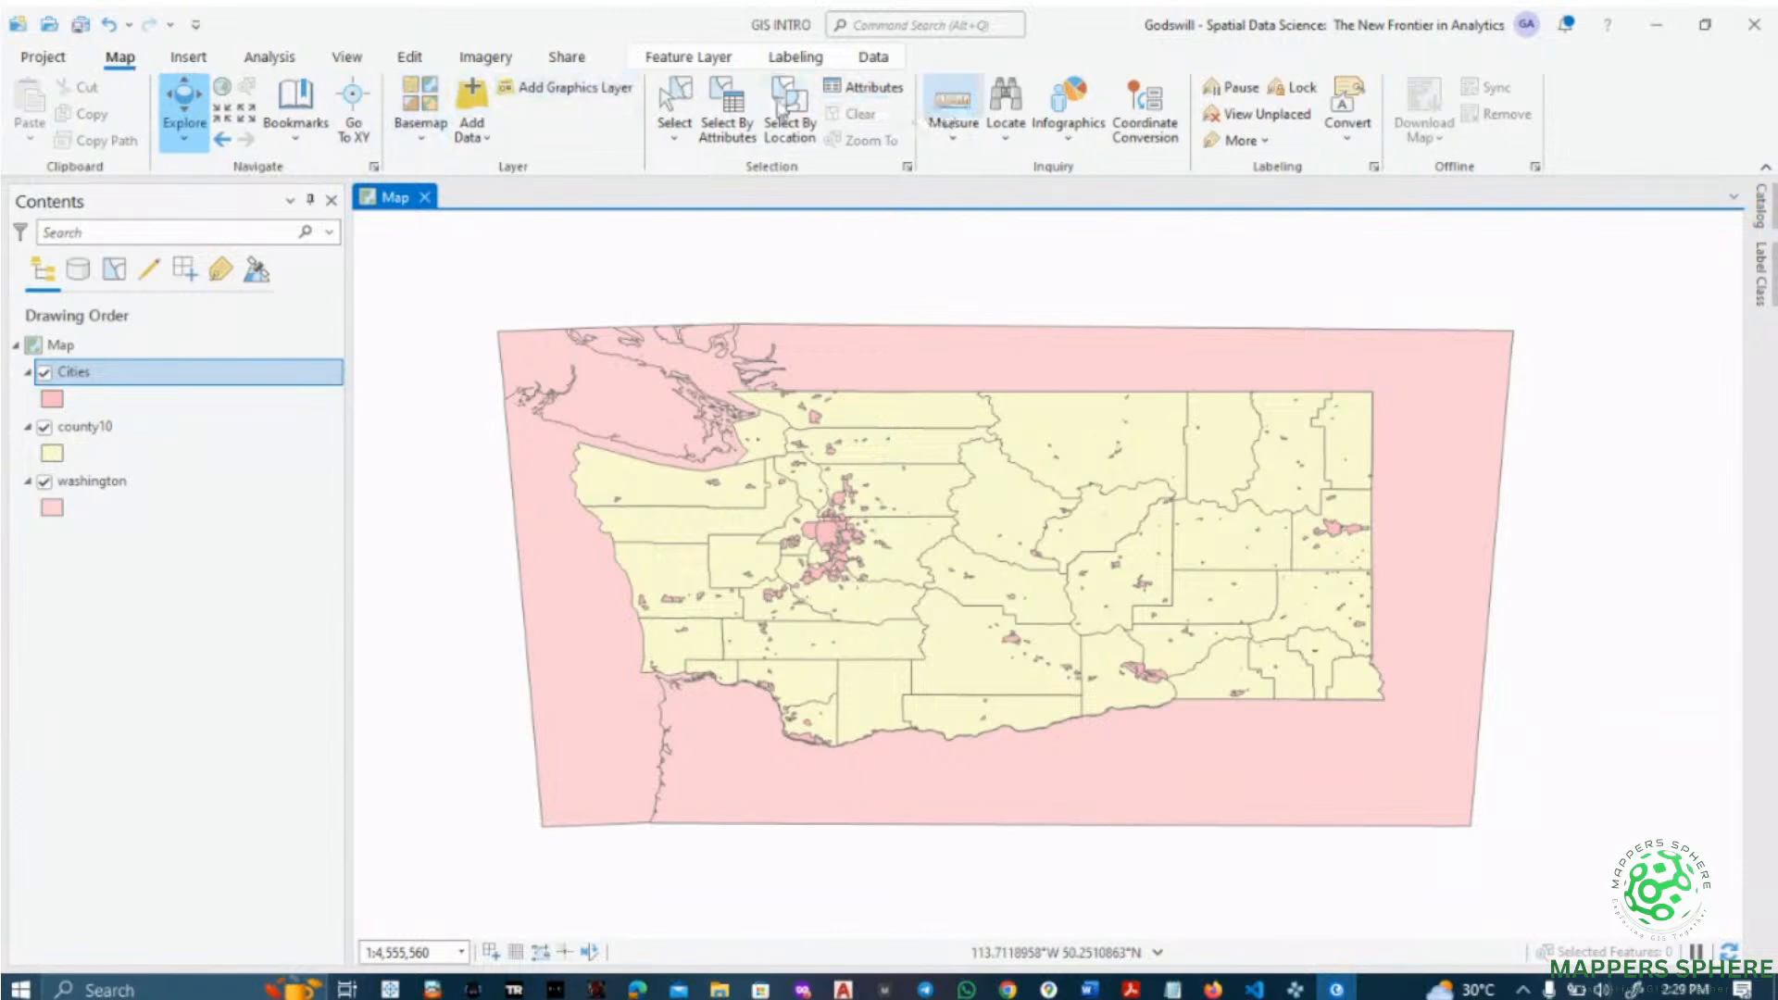
{"action": "left_click", "coordinate": [1123, 135]}
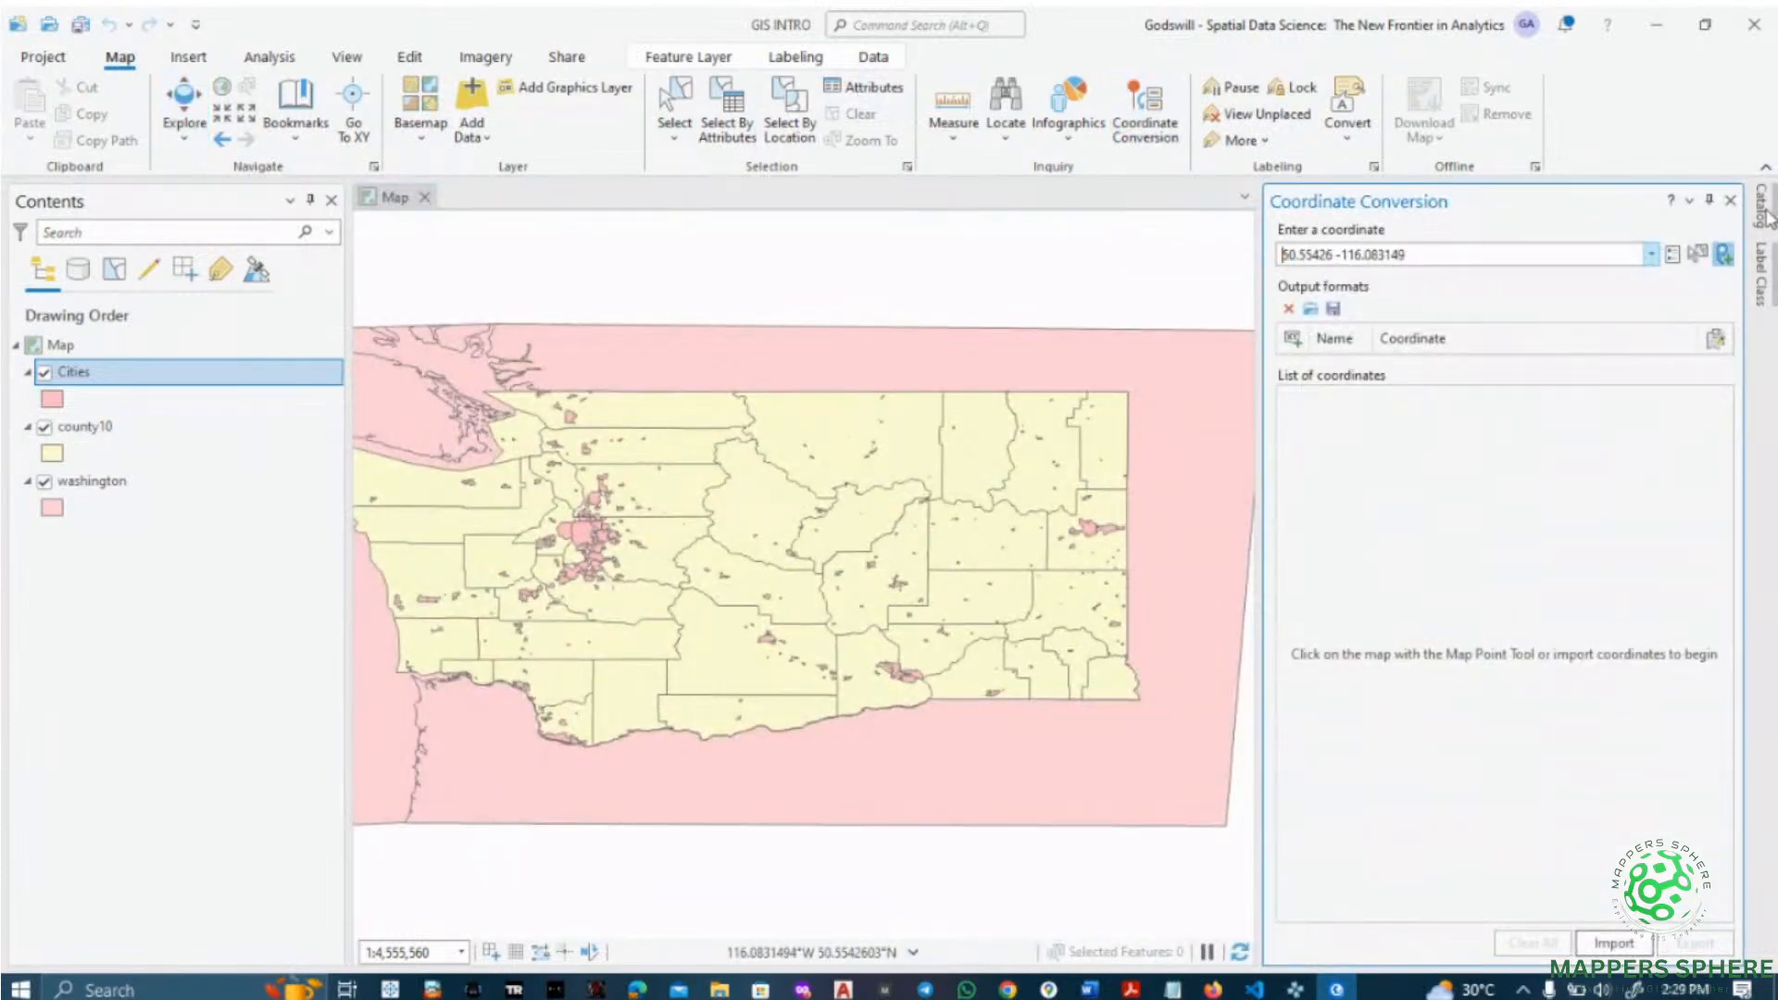
{"action": "left_click", "coordinate": [1730, 200]}
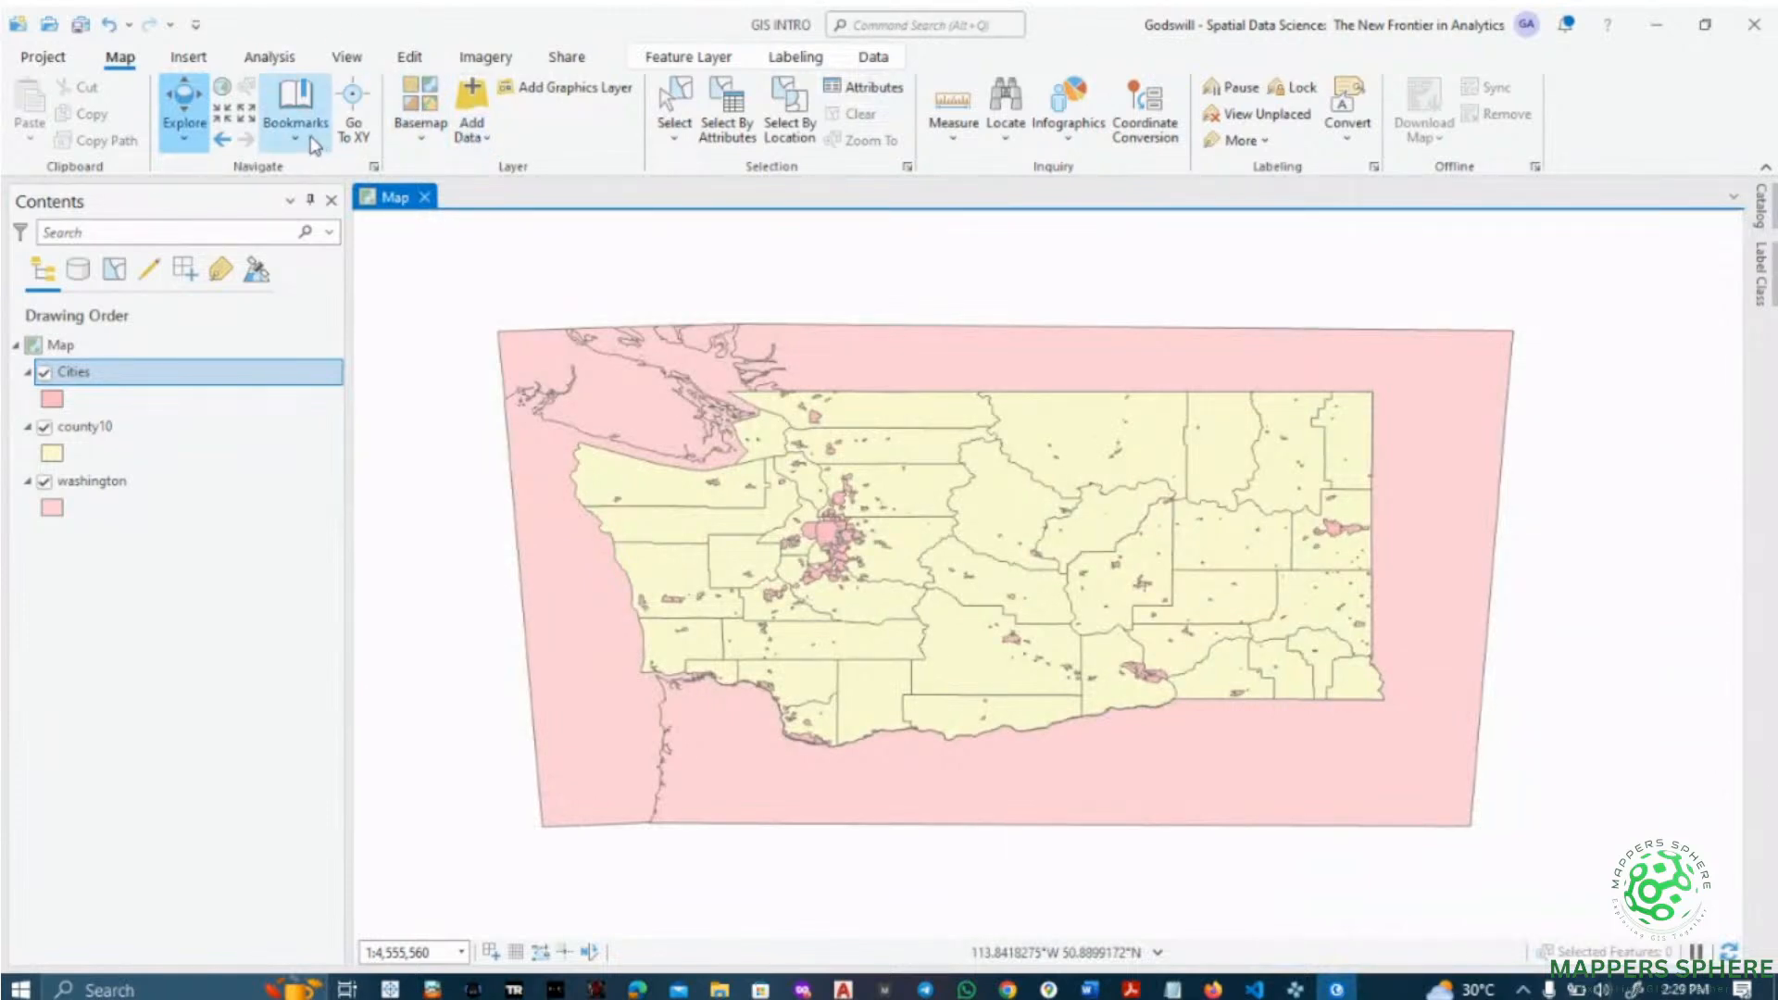
- Expand the WA_dairy and WA_roads folders, add sr24kLines.shp to the map and inspect the road network
{"action": "left_click", "coordinate": [1762, 227]}
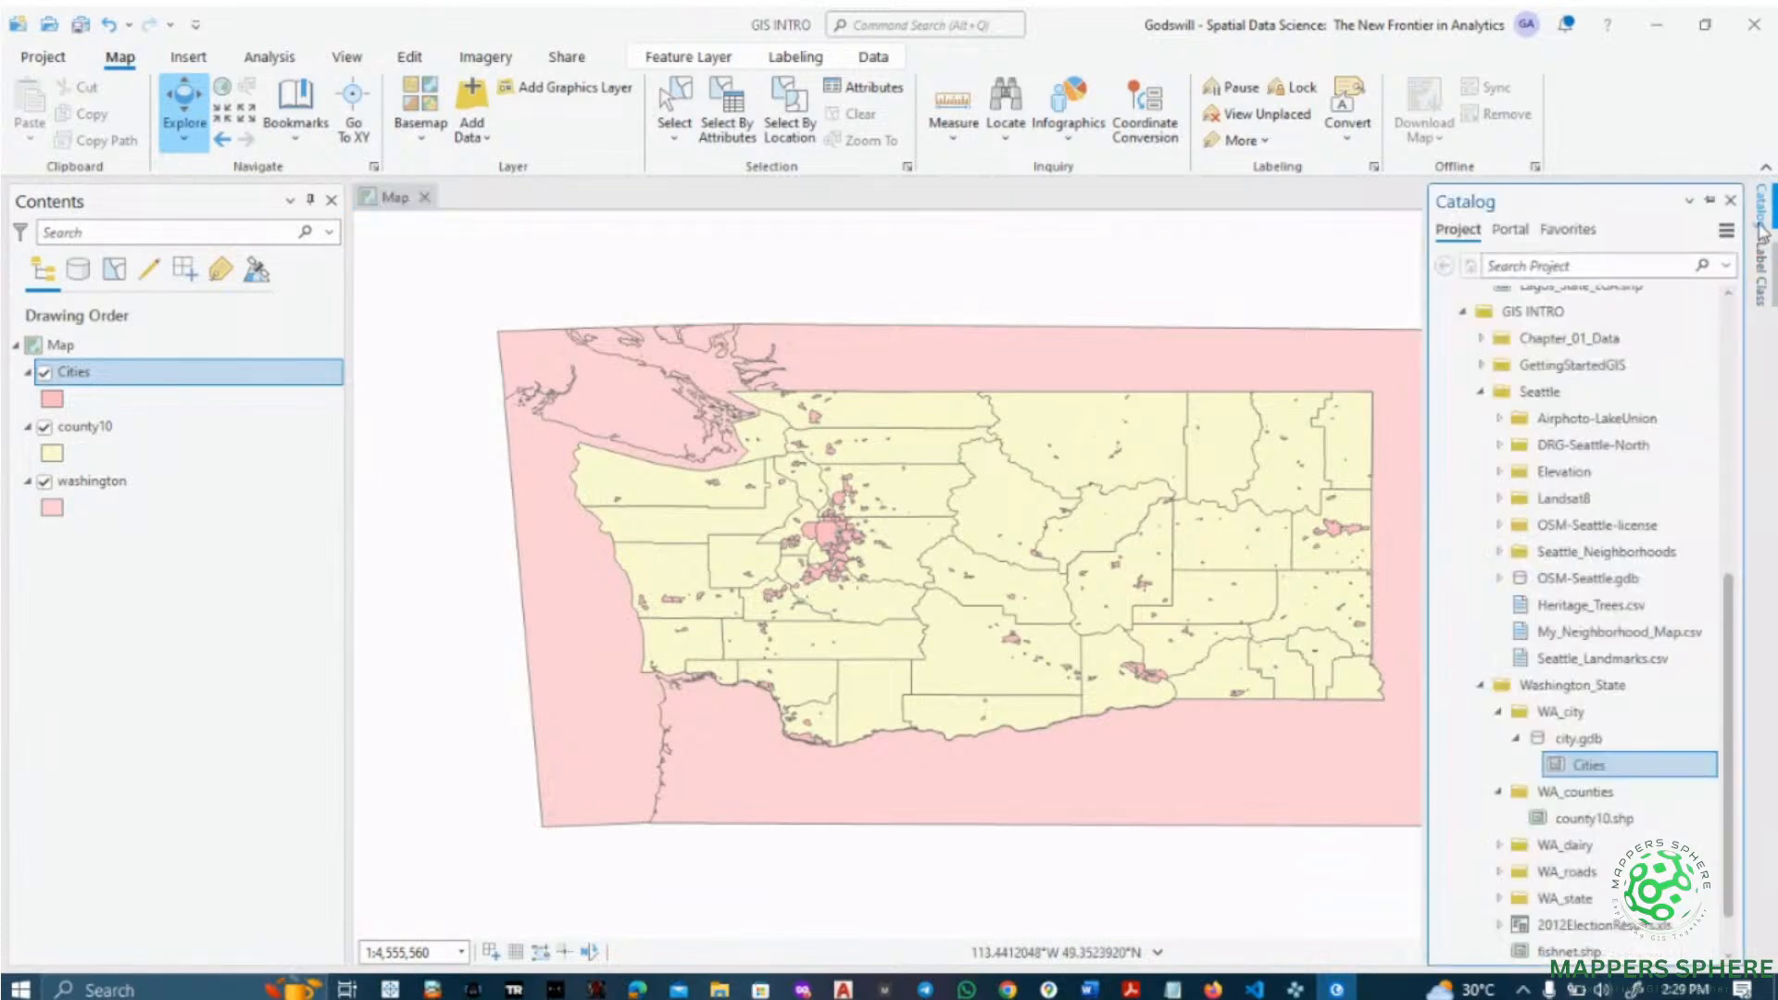
{"action": "scroll", "coordinate": [1545, 787], "scroll_direction": "down", "scroll_amount": 1}
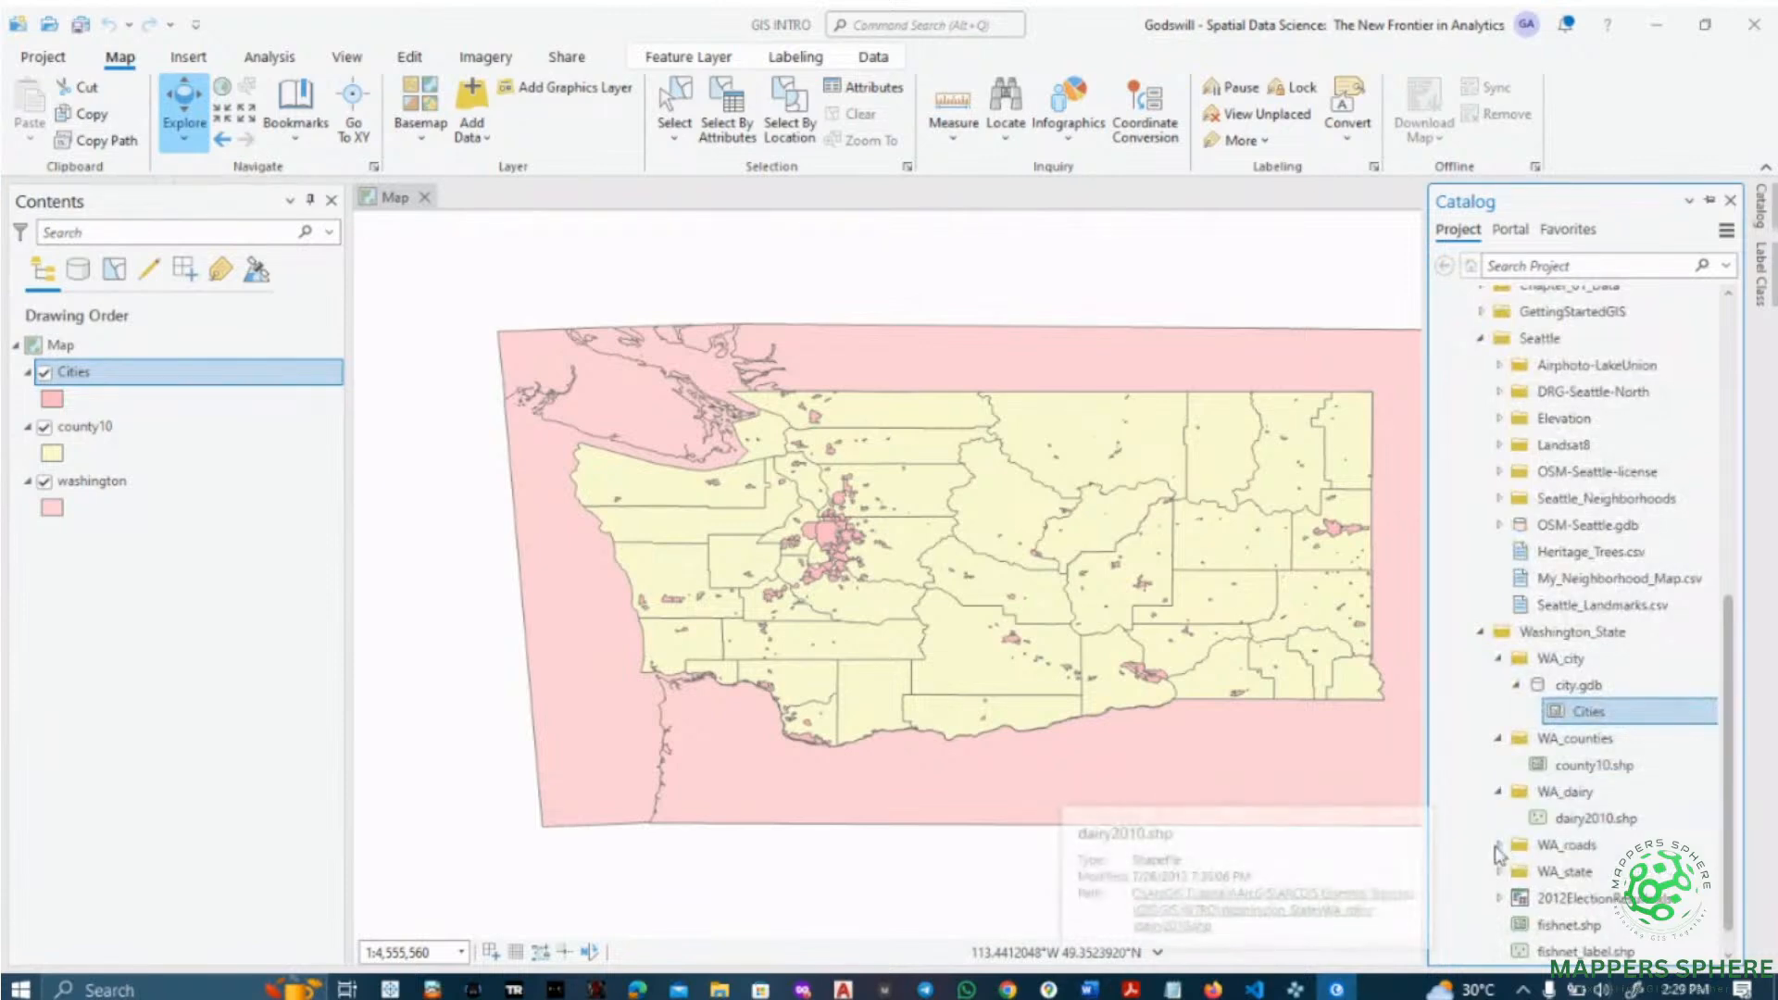
{"action": "left_click", "coordinate": [1498, 792]}
{"action": "left_click", "coordinate": [1498, 845]}
{"action": "scroll", "coordinate": [1591, 897], "scroll_direction": "down", "scroll_amount": 2}
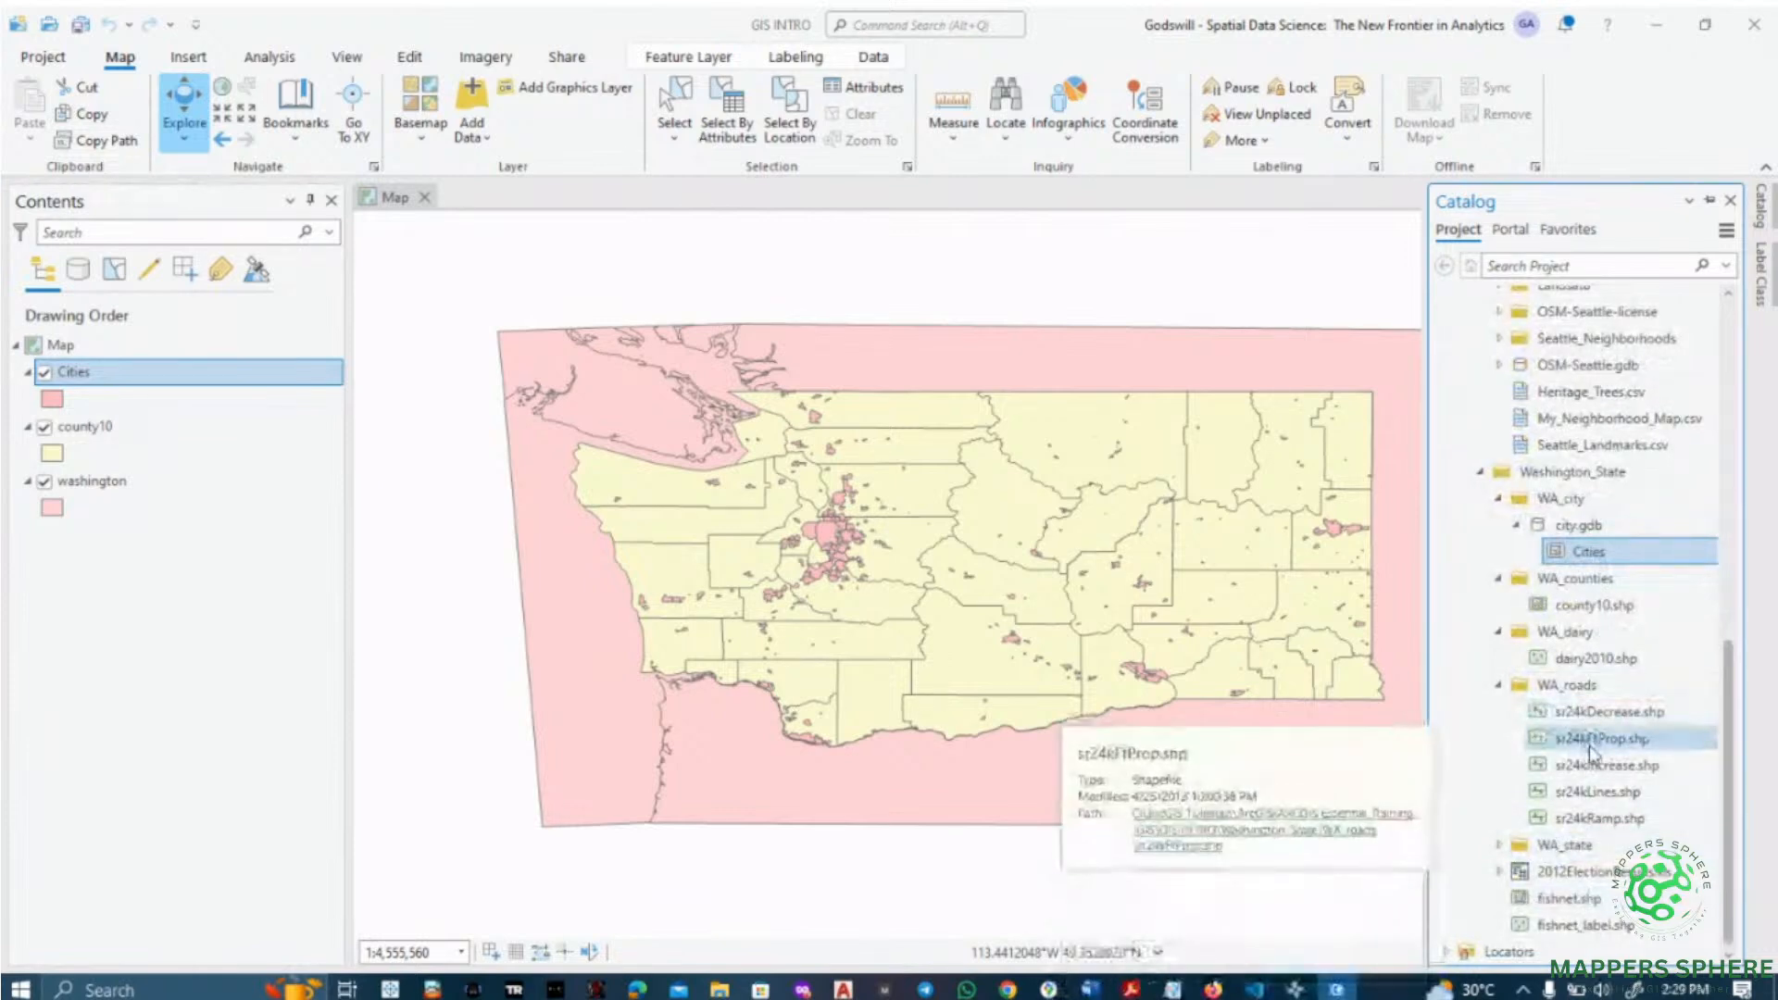
{"action": "left_click", "coordinate": [1595, 792]}
{"action": "left_click_drag", "start_coordinate": [1209, 639], "coordinate": [1208, 637]}
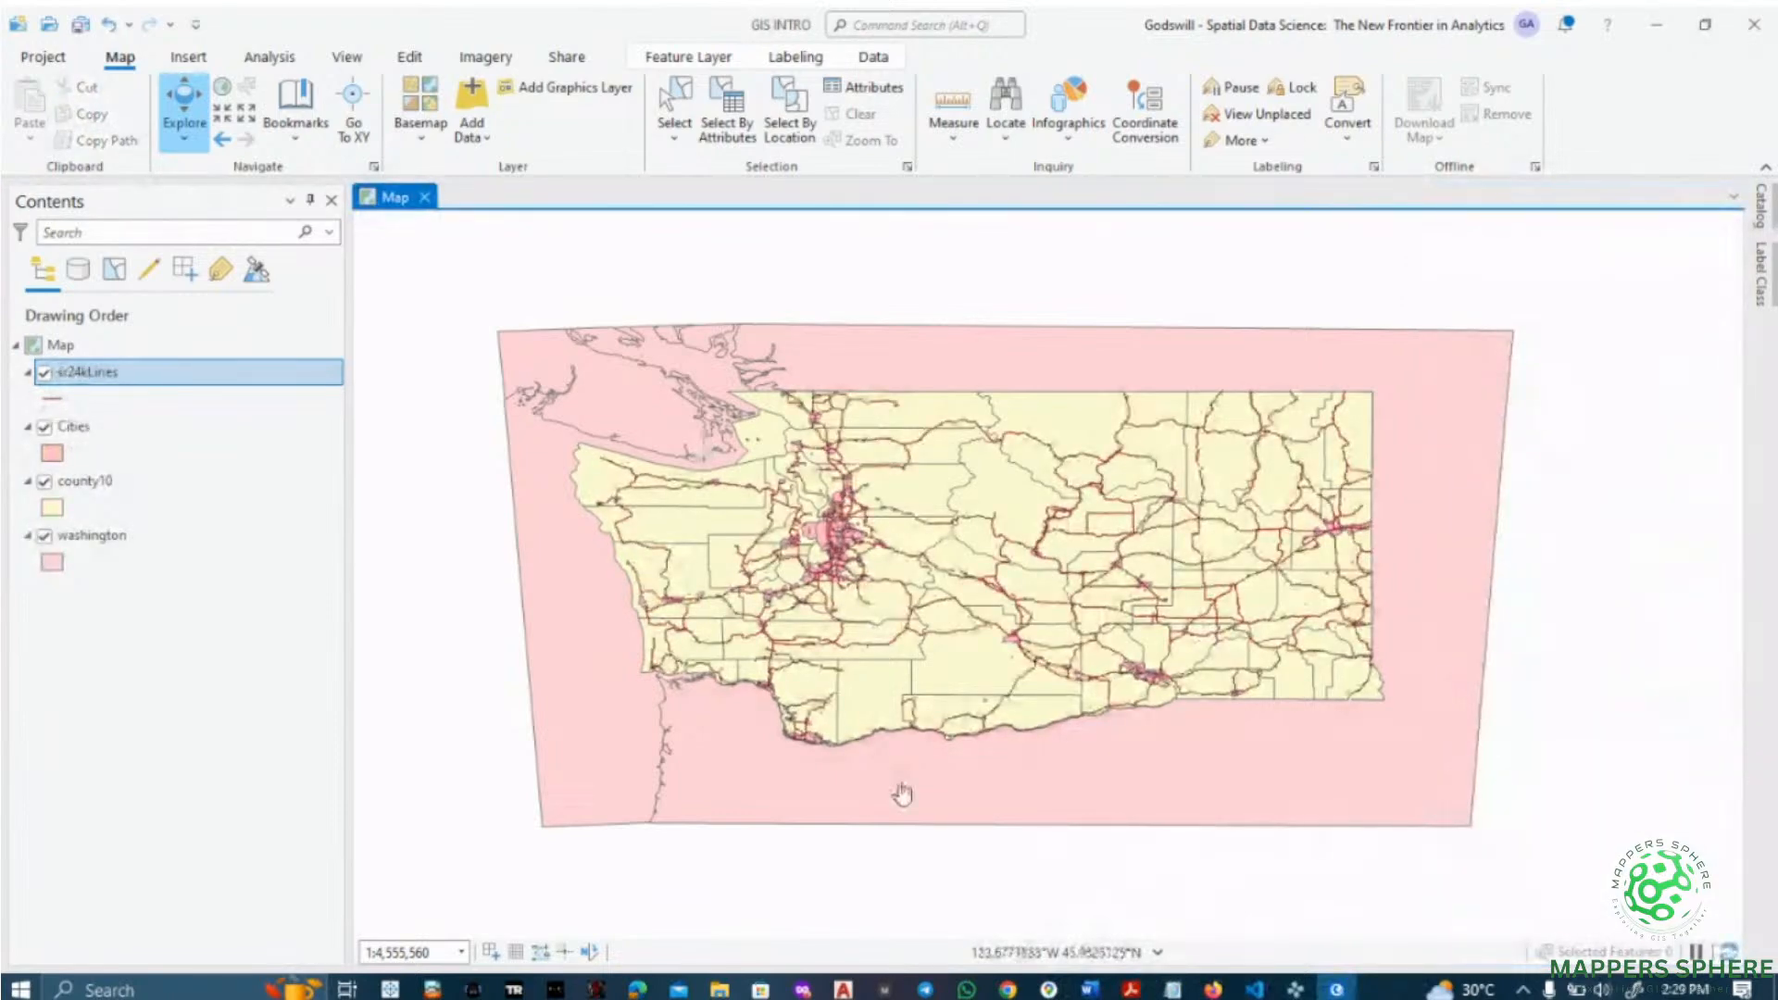
{"action": "scroll", "coordinate": [1220, 542], "scroll_direction": "up", "scroll_amount": 5}
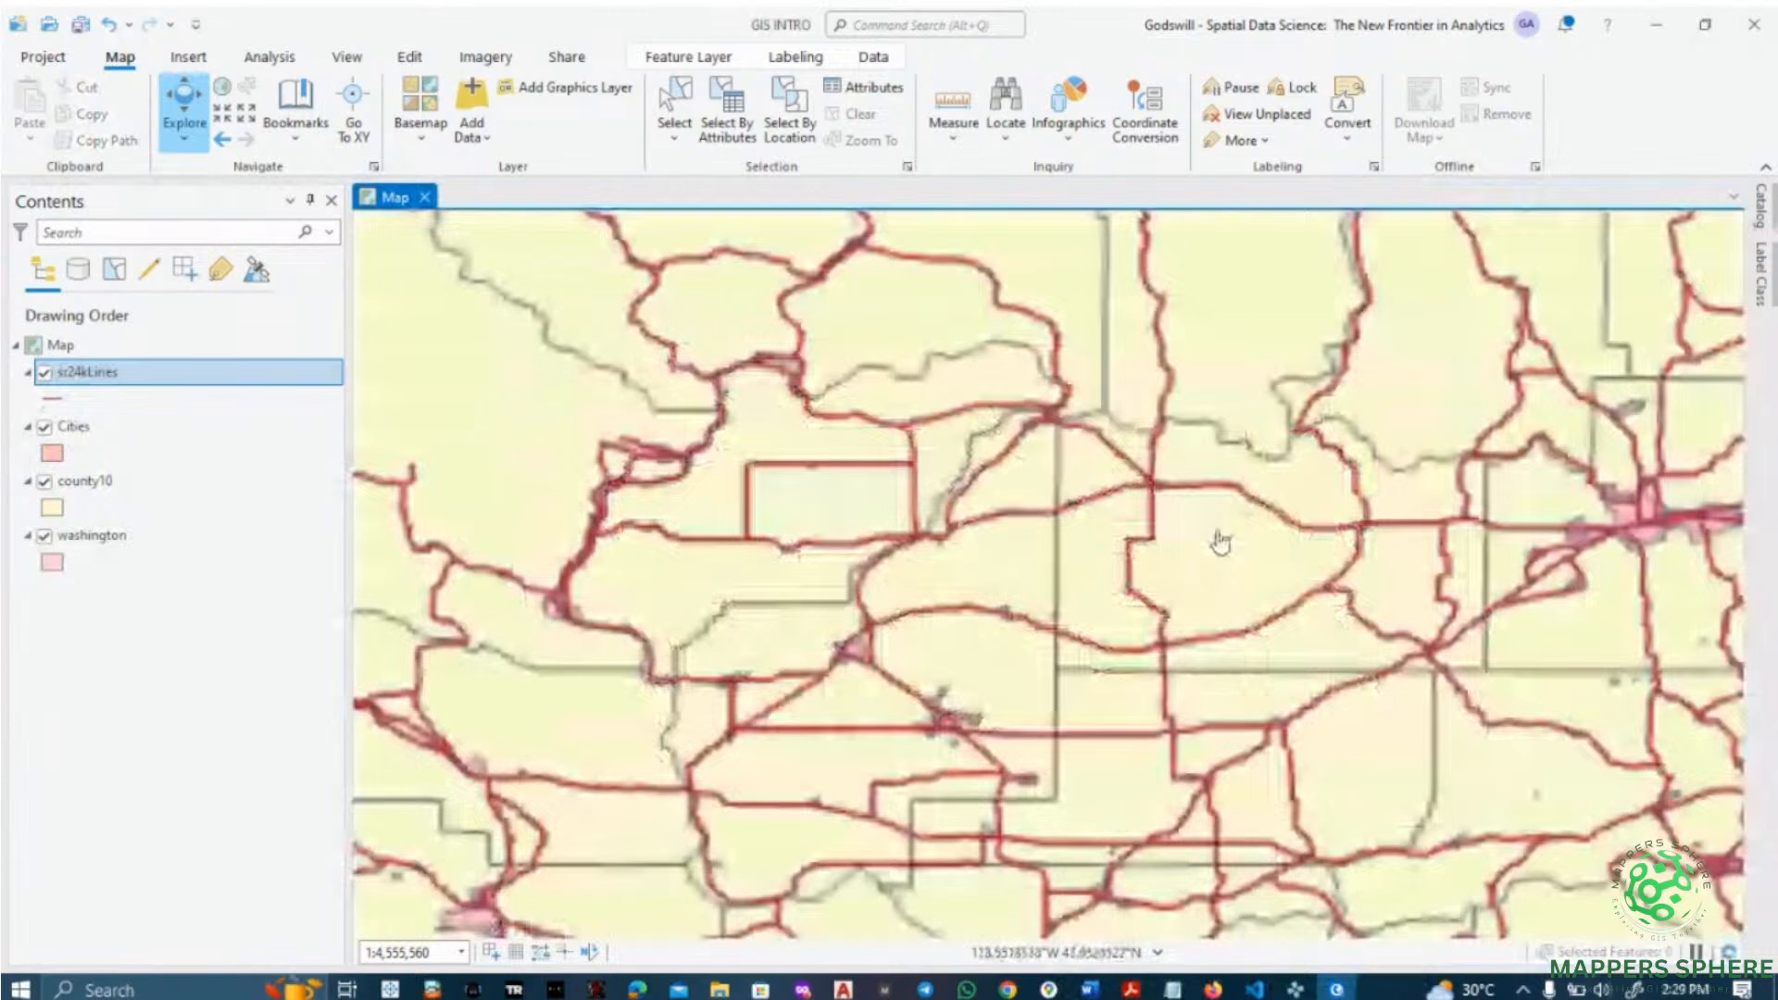
{"action": "scroll", "coordinate": [1220, 542], "scroll_direction": "down", "scroll_amount": 5}
- Add dairy2010.shp from the WA_dairy folder to the map and view its points across Washington State
{"action": "left_click", "coordinate": [1762, 206]}
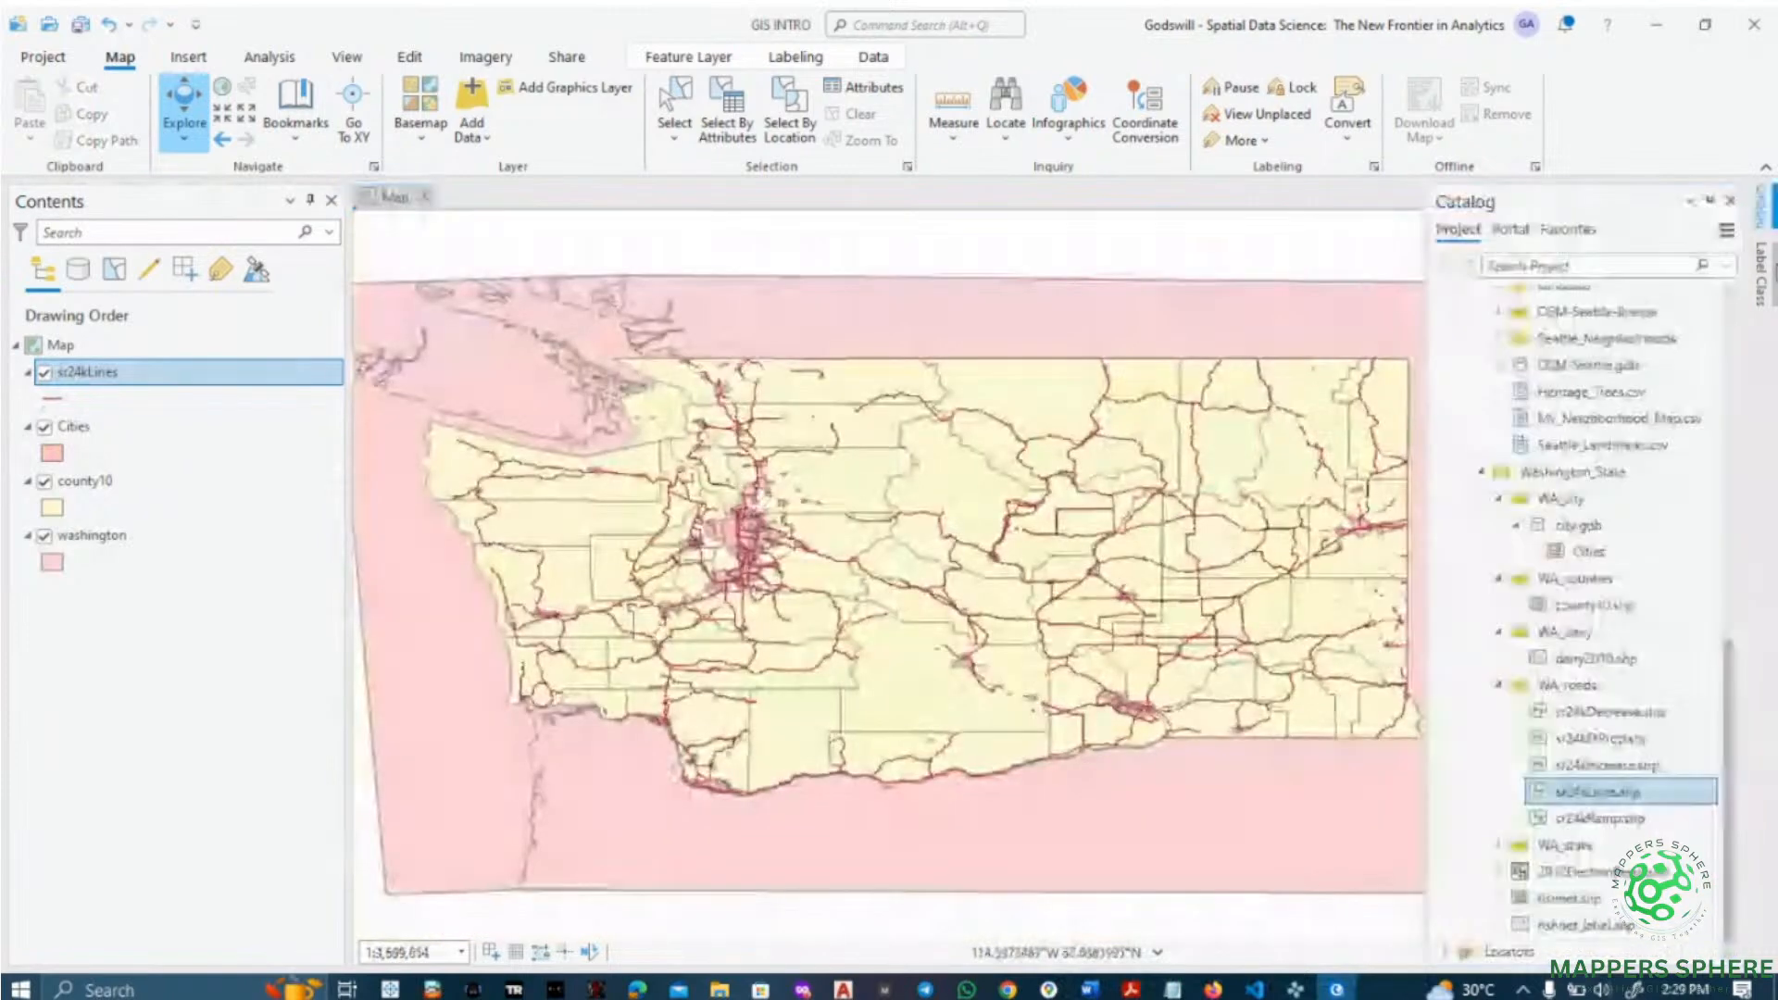
{"action": "left_click_drag", "start_coordinate": [1575, 659], "coordinate": [1387, 641]}
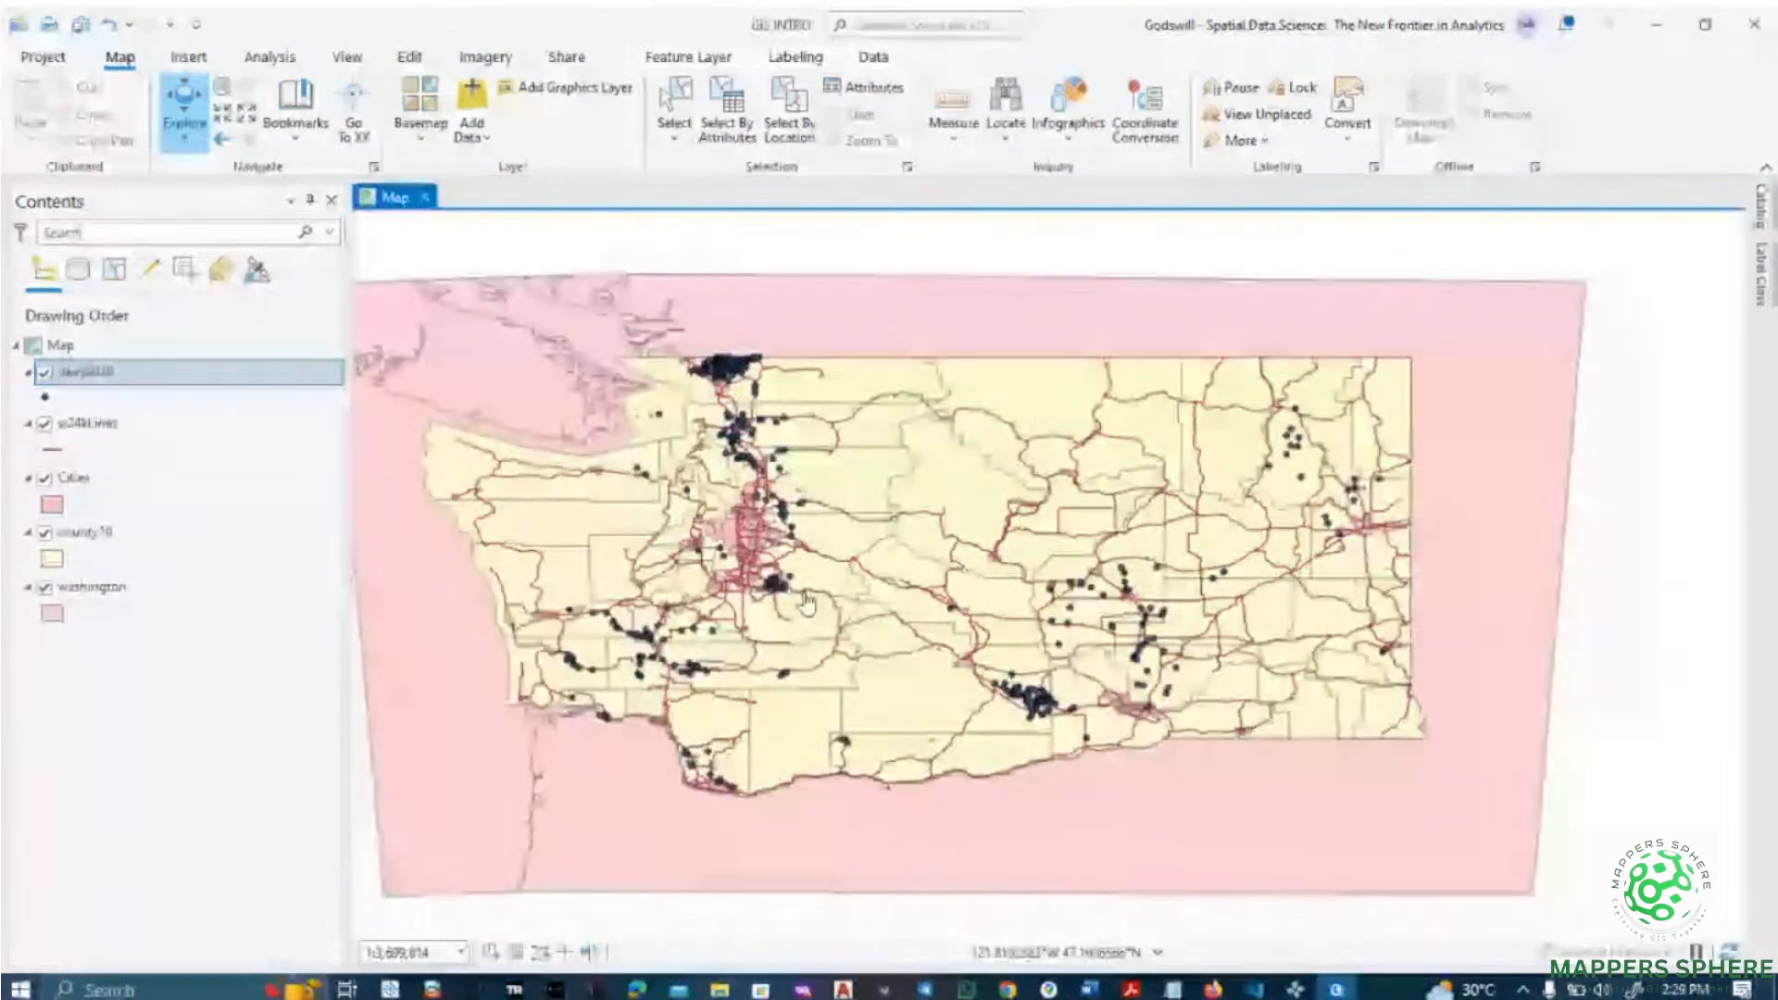
{"action": "scroll", "coordinate": [807, 603], "scroll_direction": "up", "scroll_amount": 1}
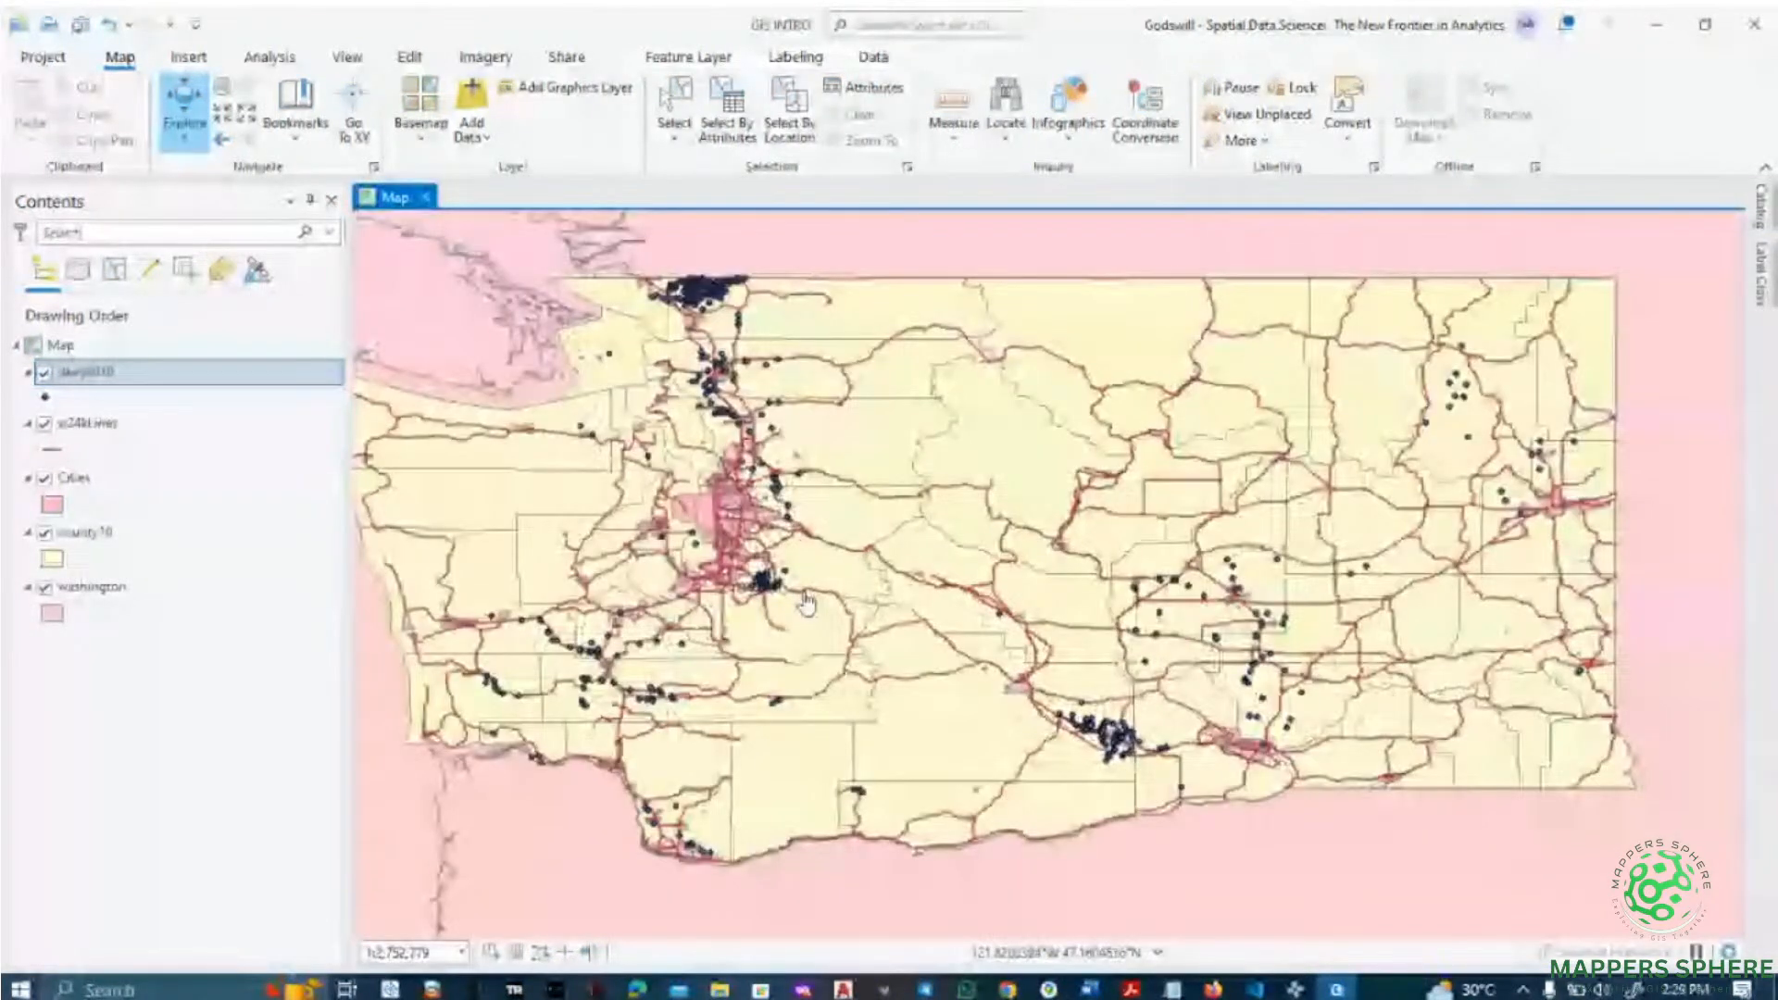
{"action": "left_click_drag", "start_coordinate": [767, 582], "coordinate": [687, 519]}
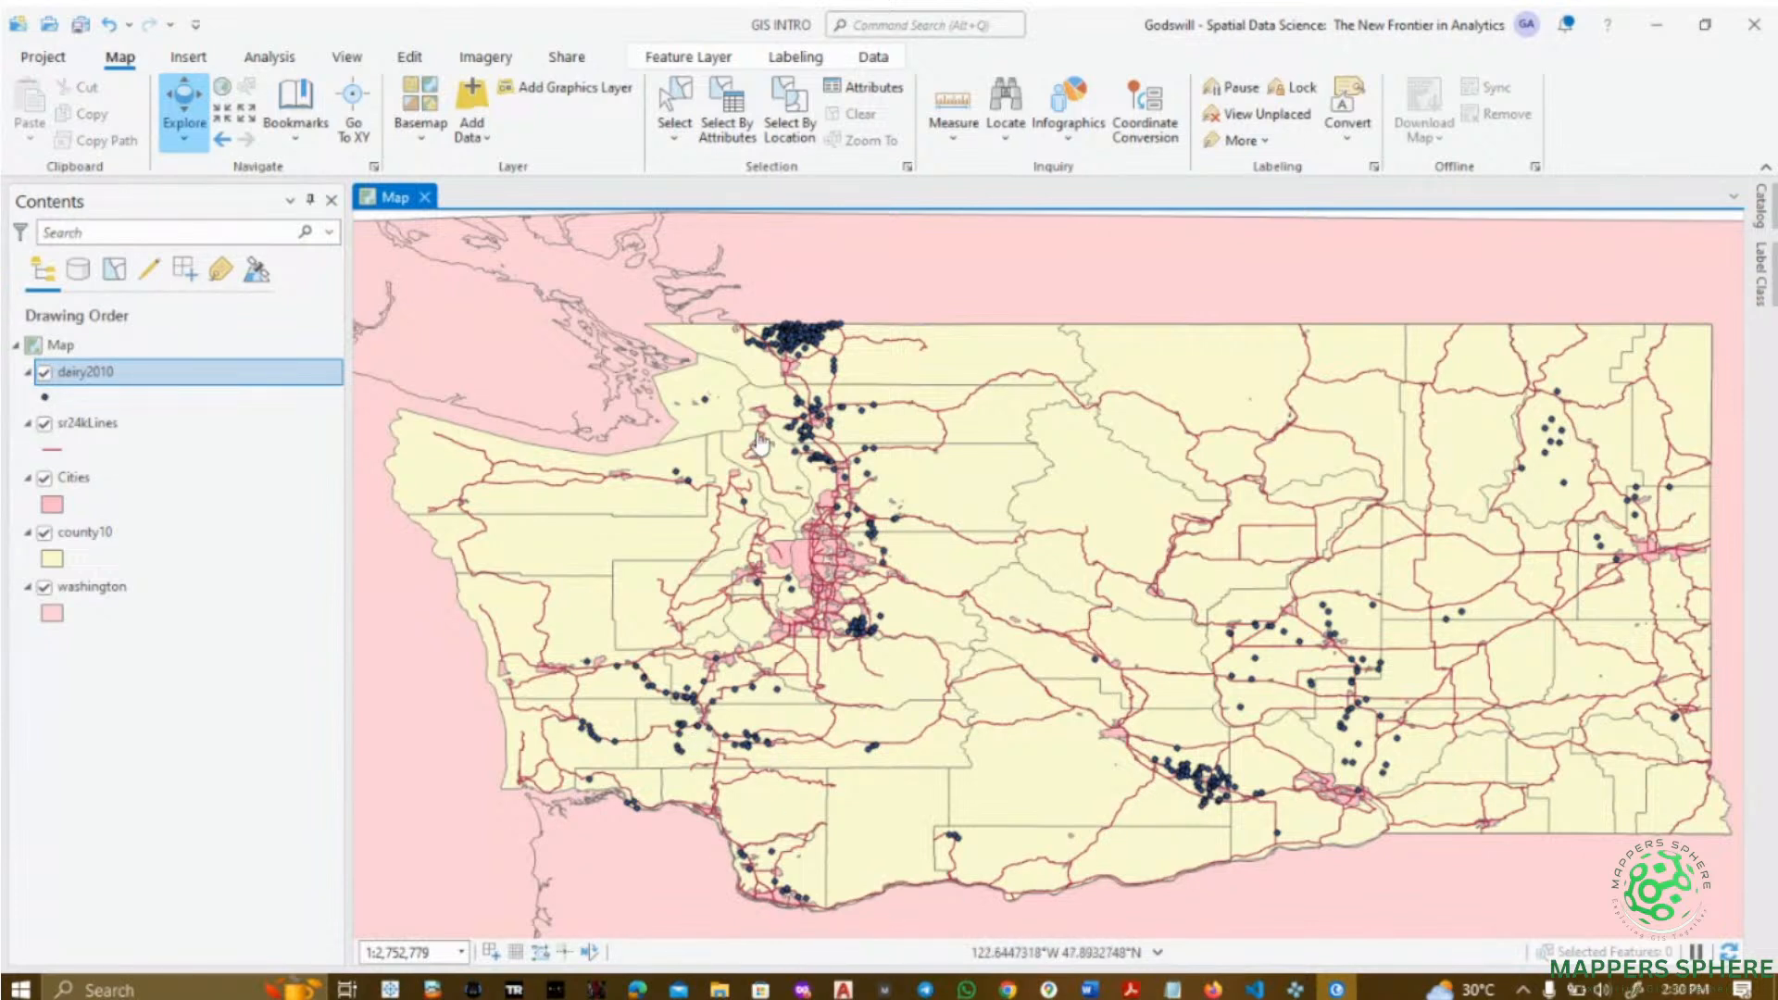
{"action": "scroll", "coordinate": [1098, 682], "scroll_direction": "down", "scroll_amount": 3}
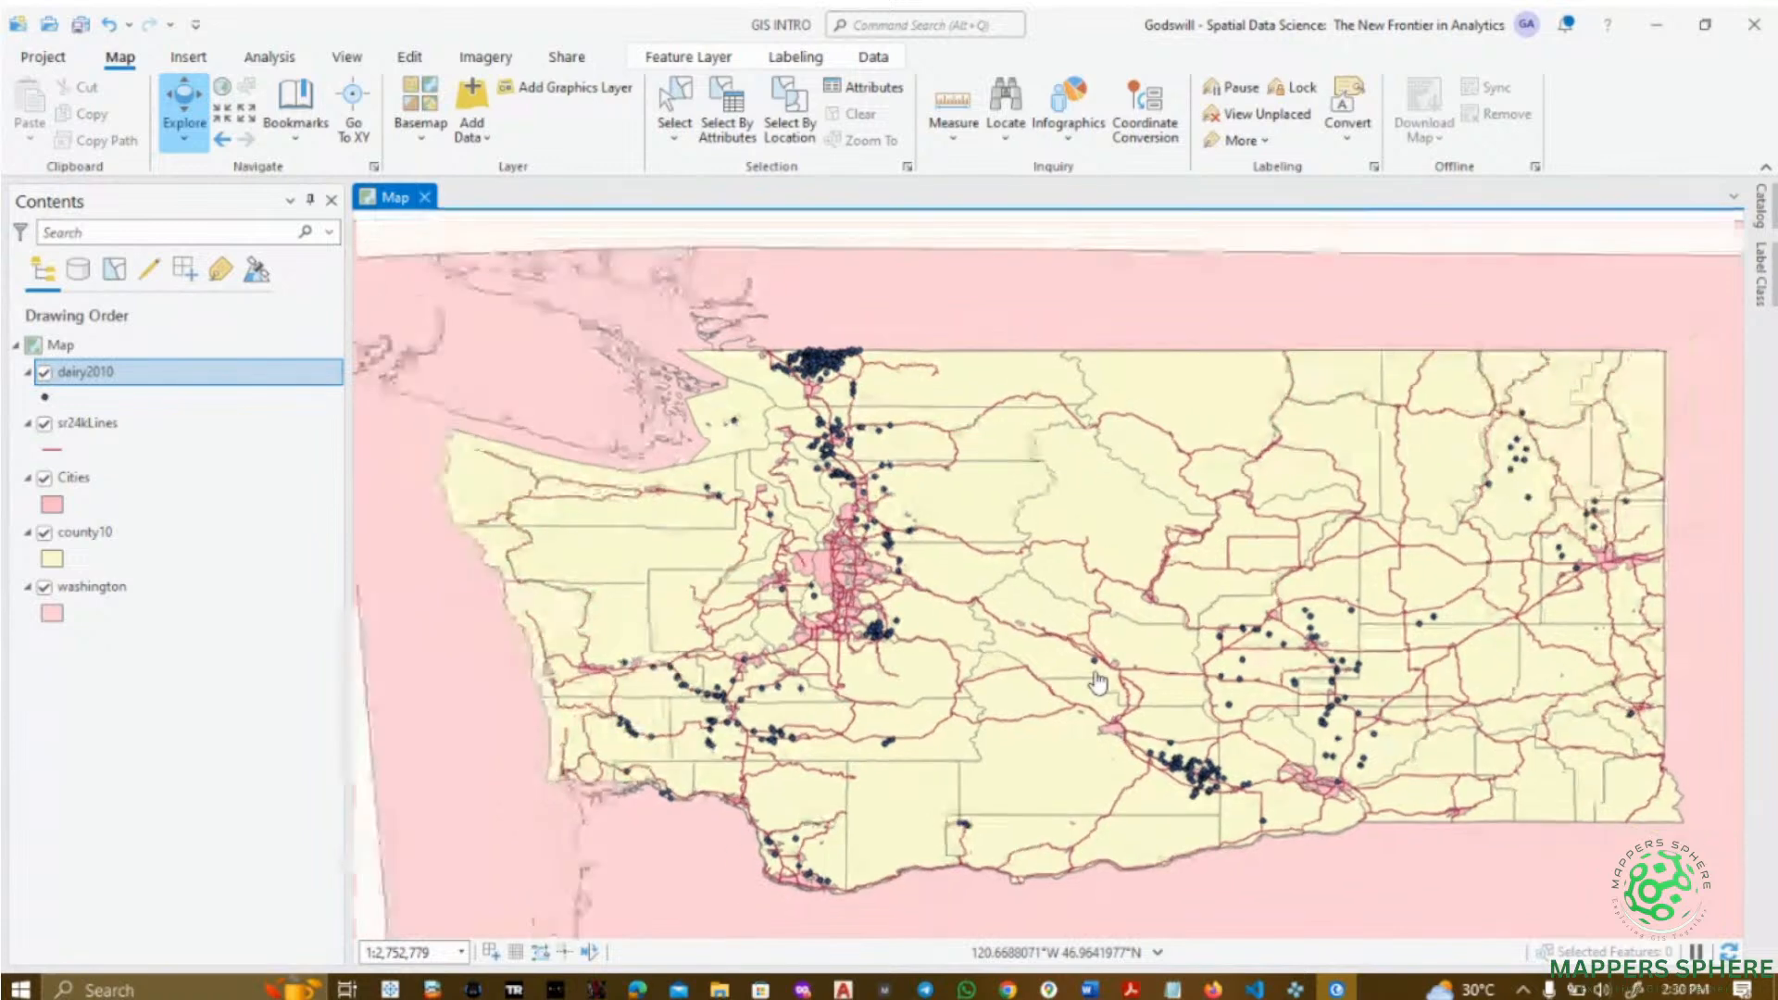
{"action": "scroll", "coordinate": [1098, 683], "scroll_direction": "up", "scroll_amount": 2}
{"action": "left_click_drag", "start_coordinate": [1097, 682], "coordinate": [1017, 602]}
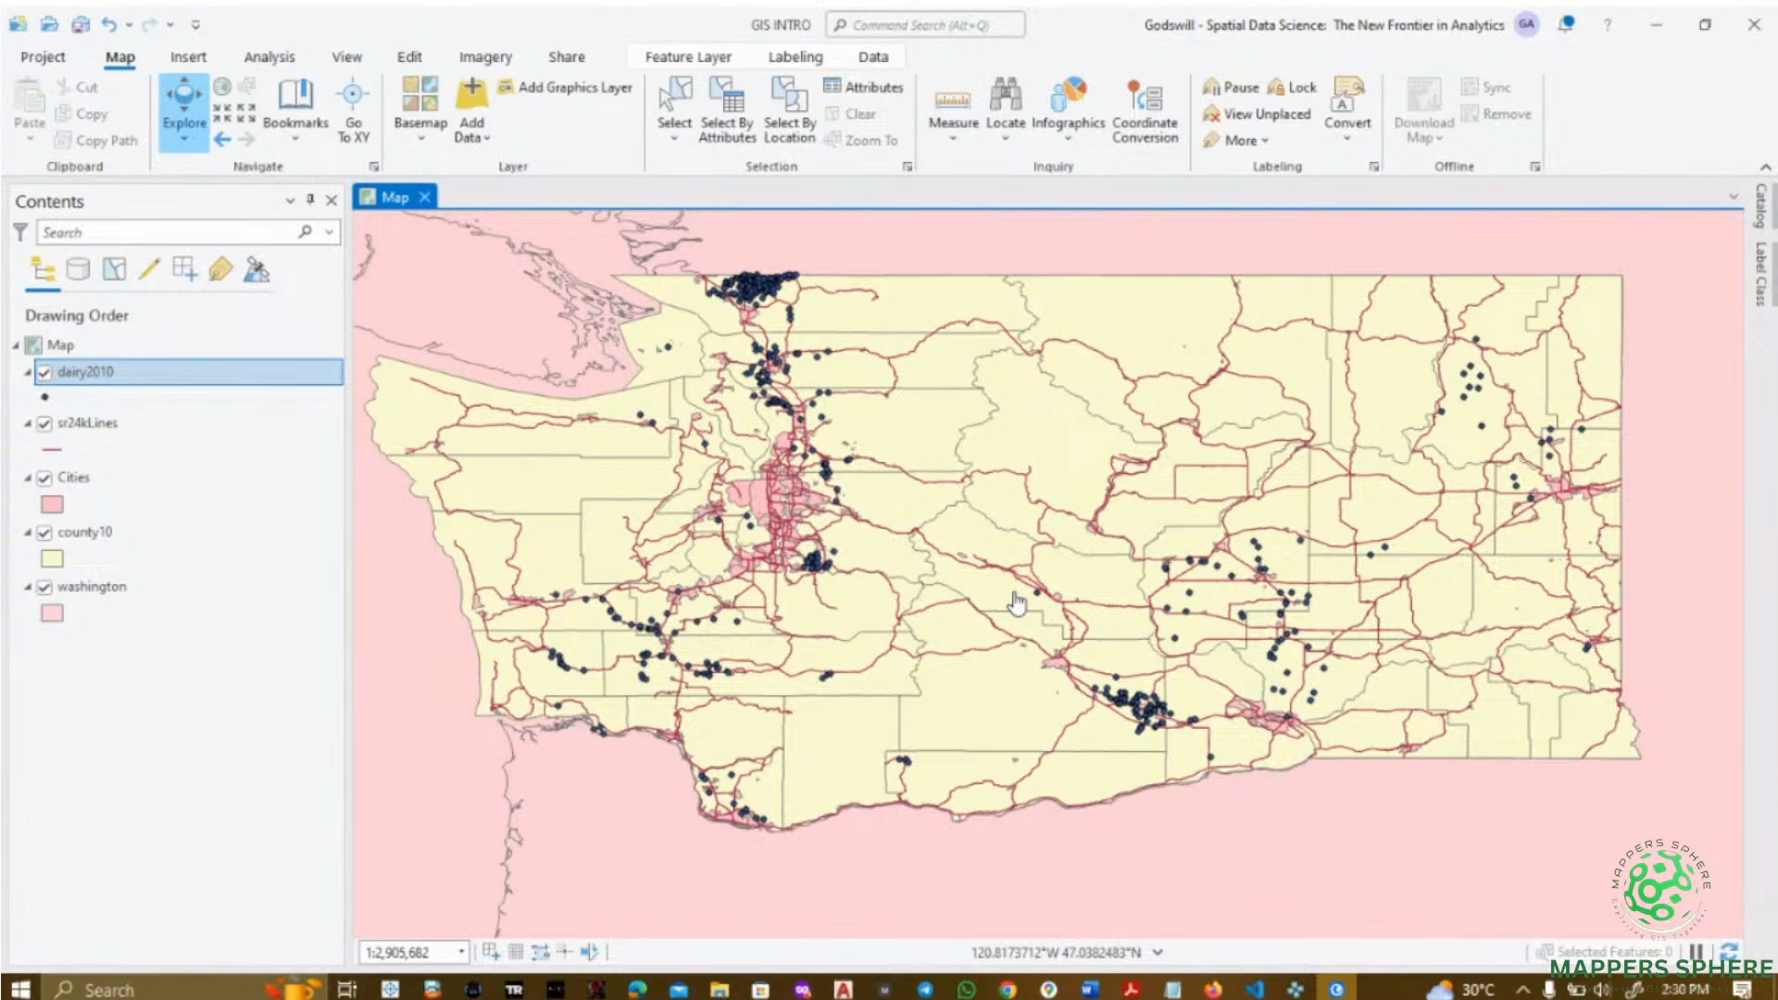
{"action": "left_click_drag", "start_coordinate": [1079, 438], "coordinate": [1104, 491]}
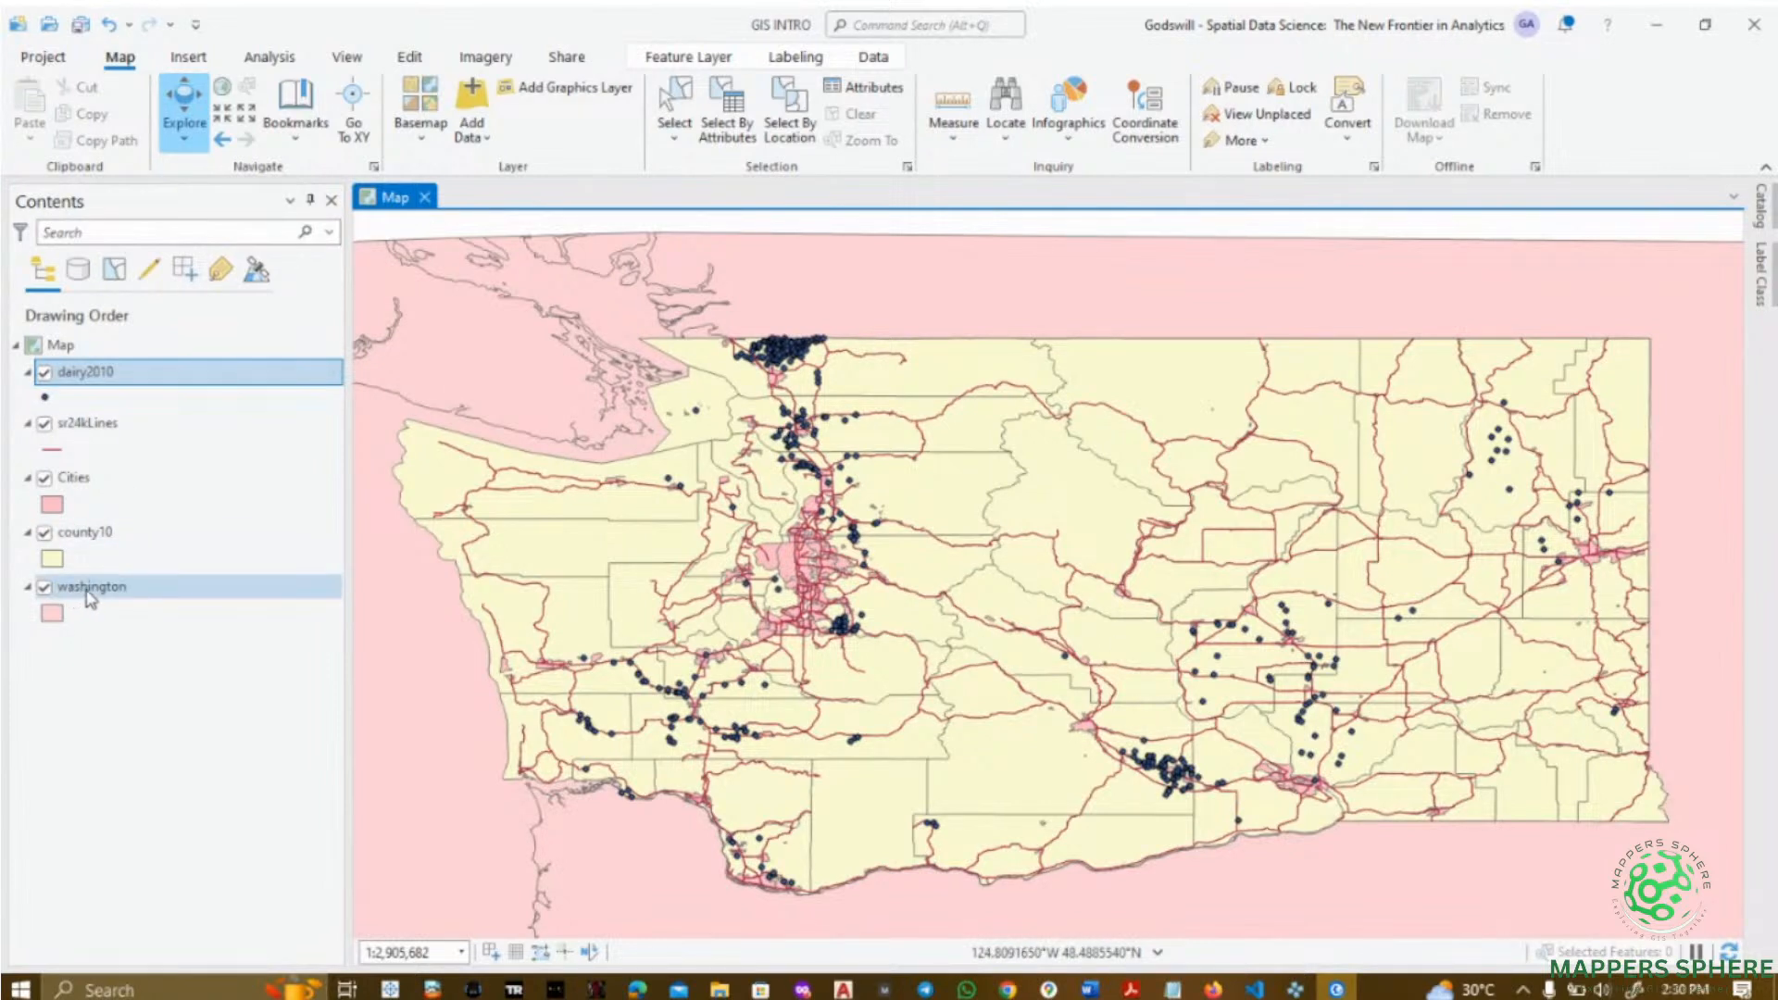
- Open the attribute table of the washington layer
{"action": "right_click", "coordinate": [98, 542]}
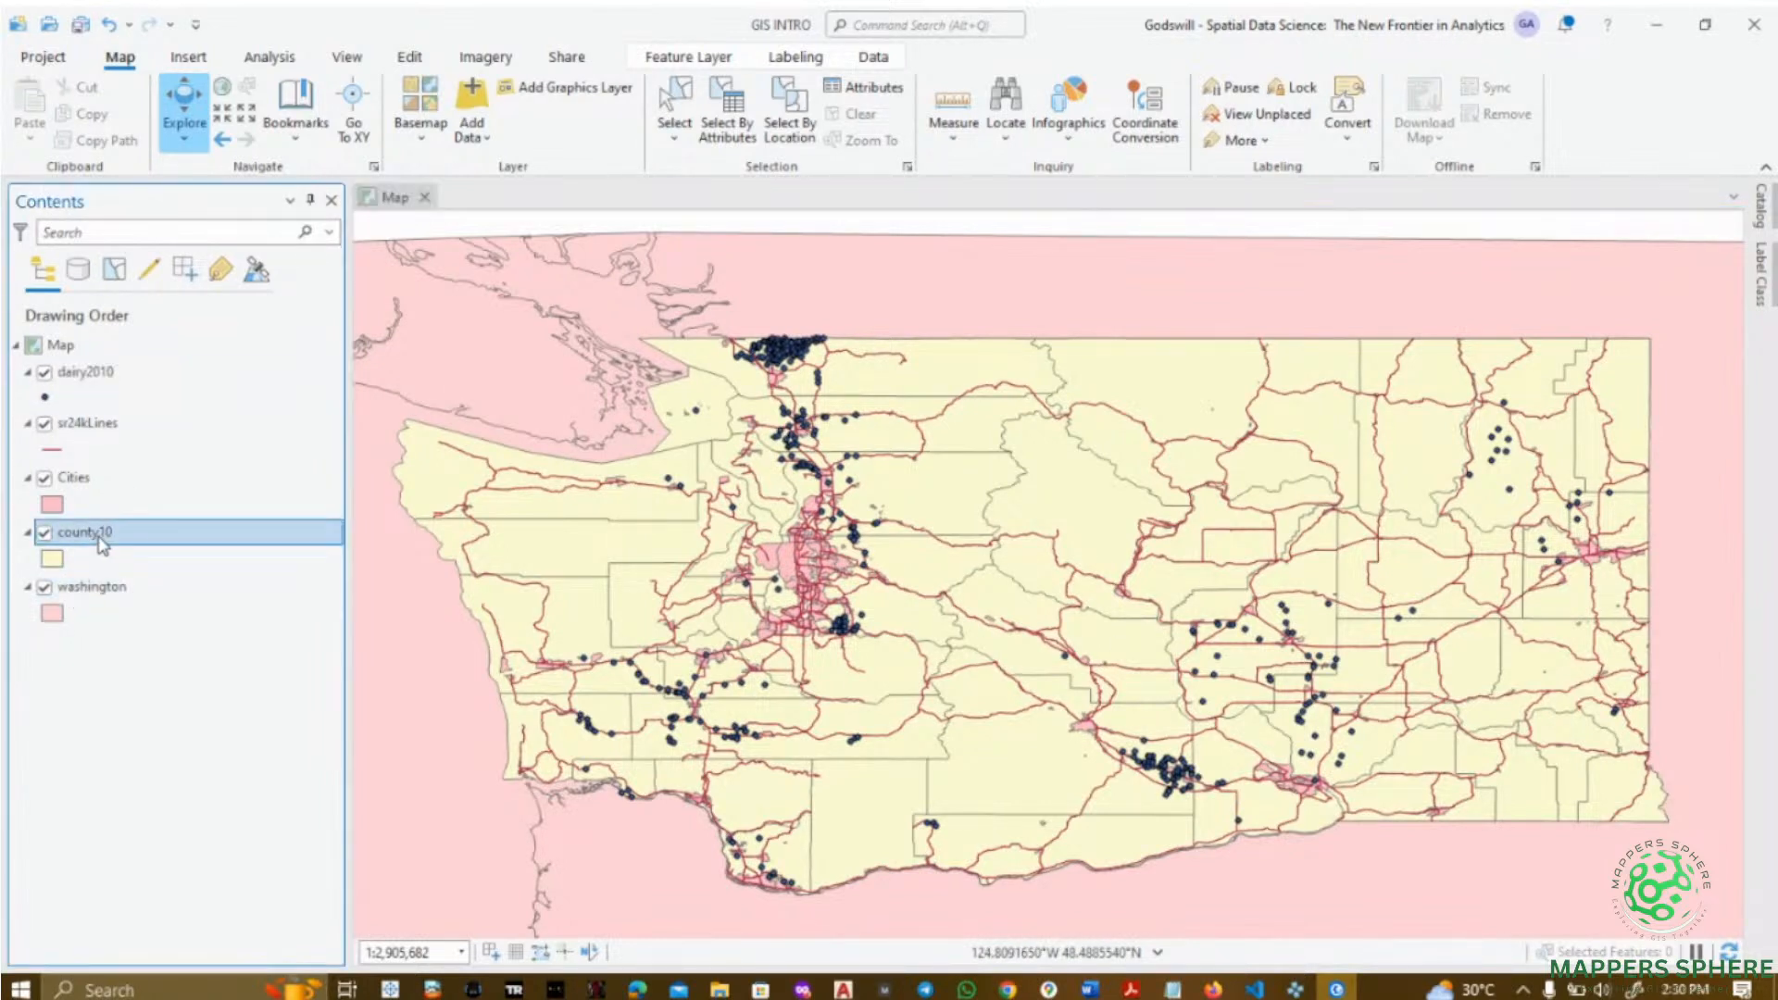
{"action": "right_click", "coordinate": [78, 600]}
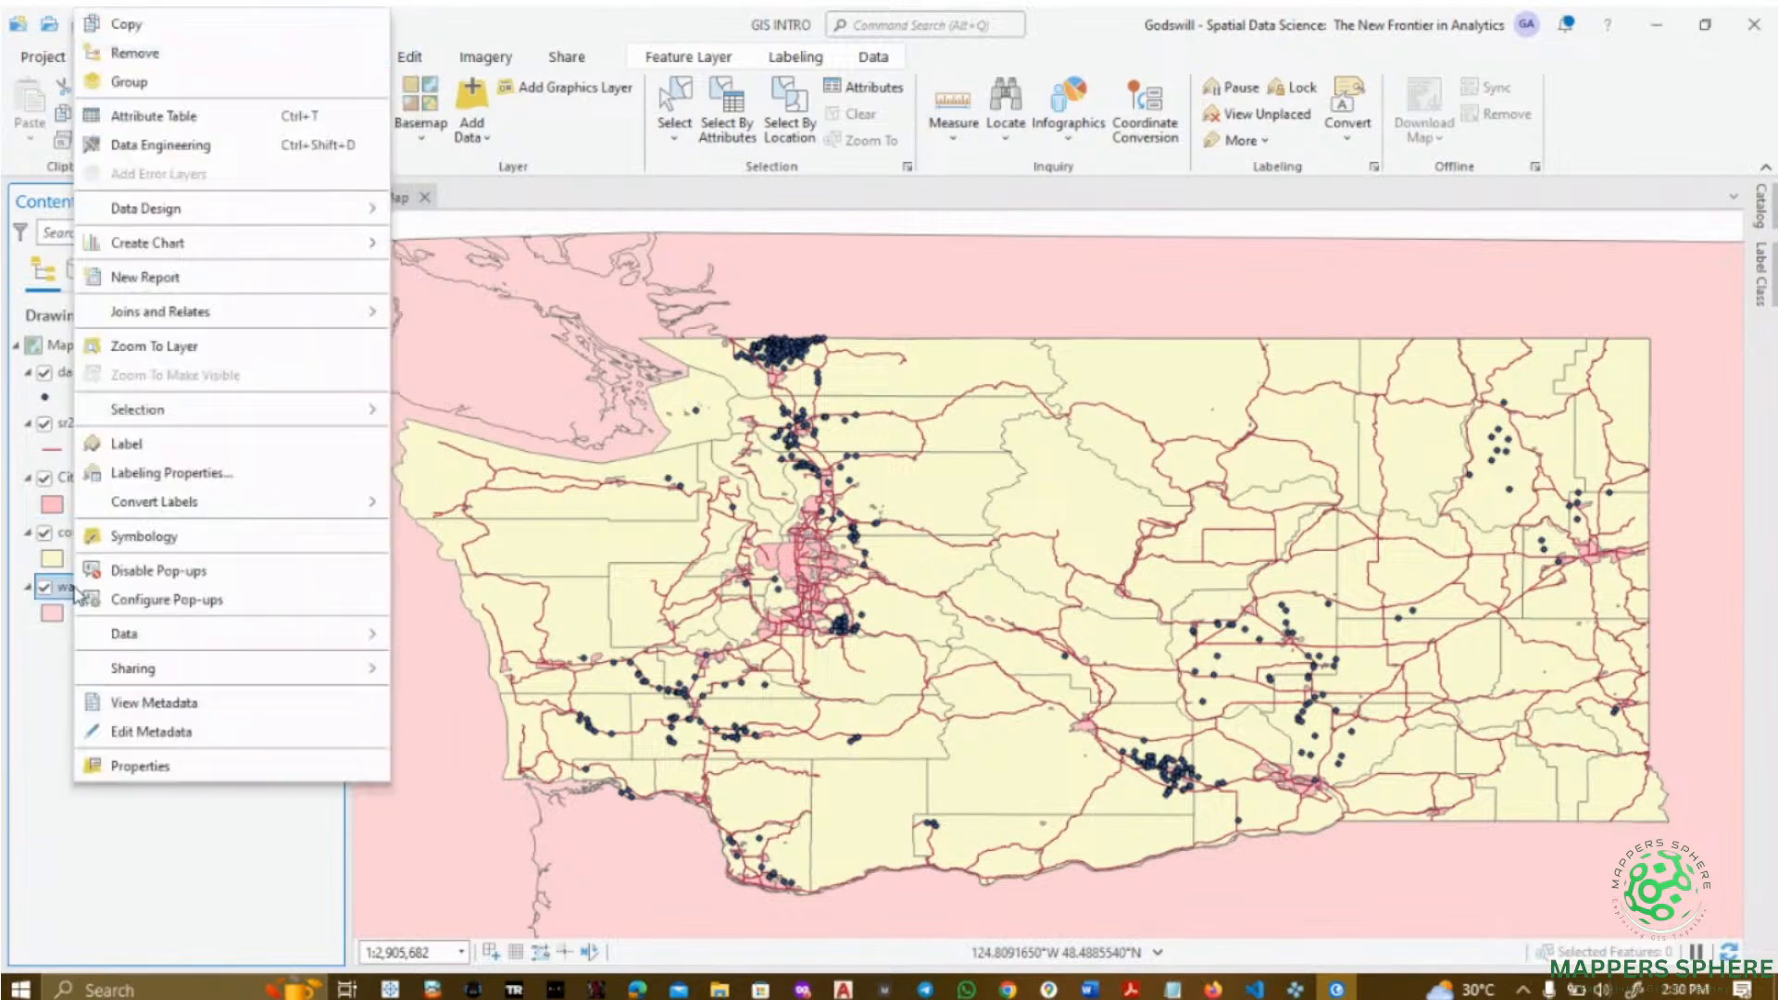
{"action": "left_click", "coordinate": [157, 119]}
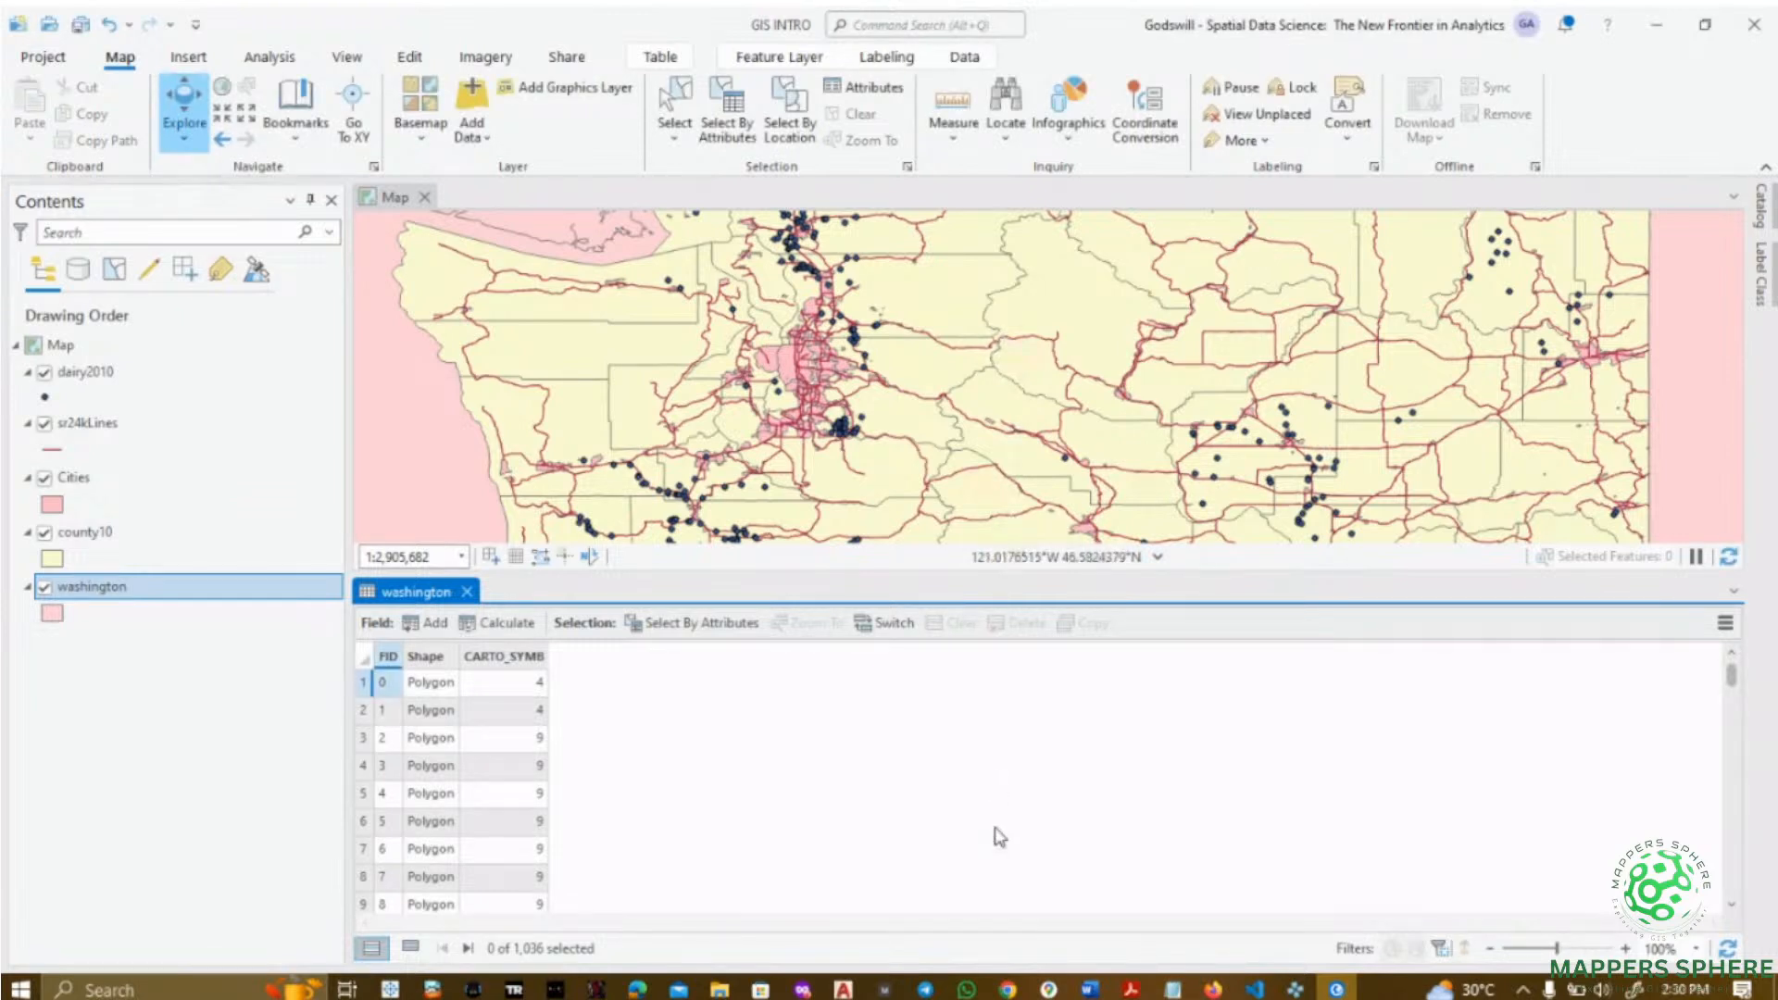
- Check the VDO.Ninja session in Chrome, return to ArcGIS Pro and lower the system volume to 60
{"action": "left_click", "coordinate": [1008, 990]}
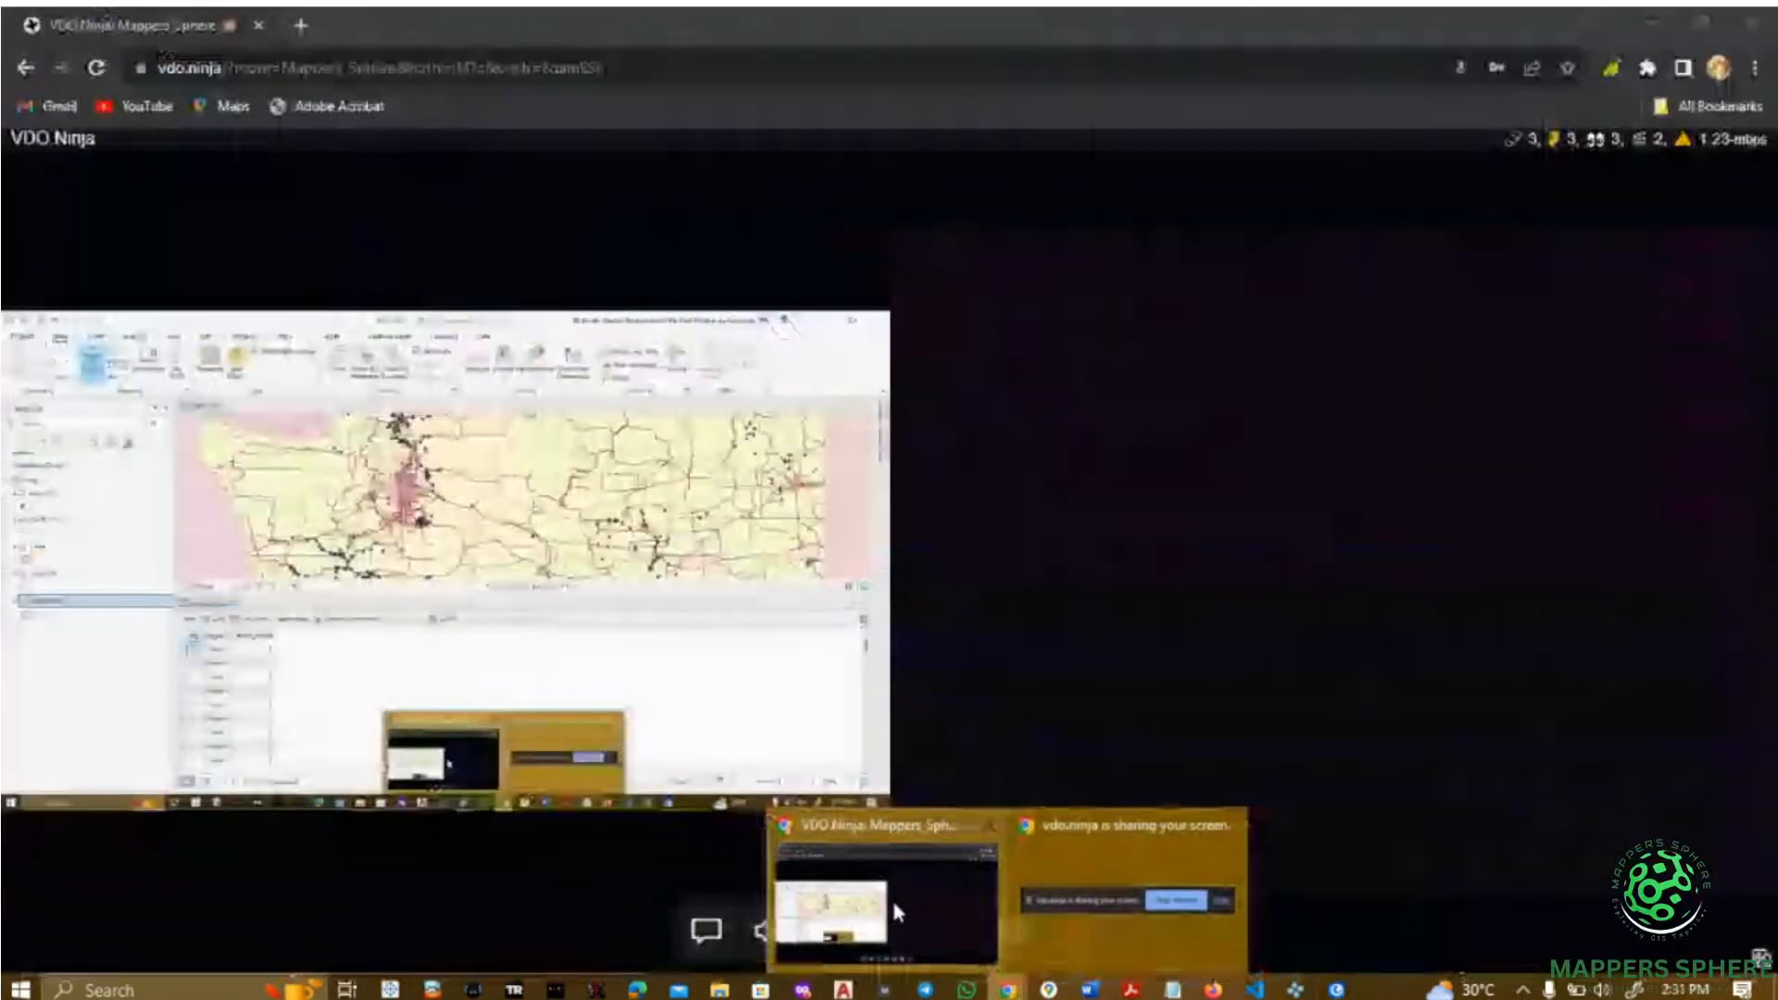
{"action": "left_click", "coordinate": [891, 897]}
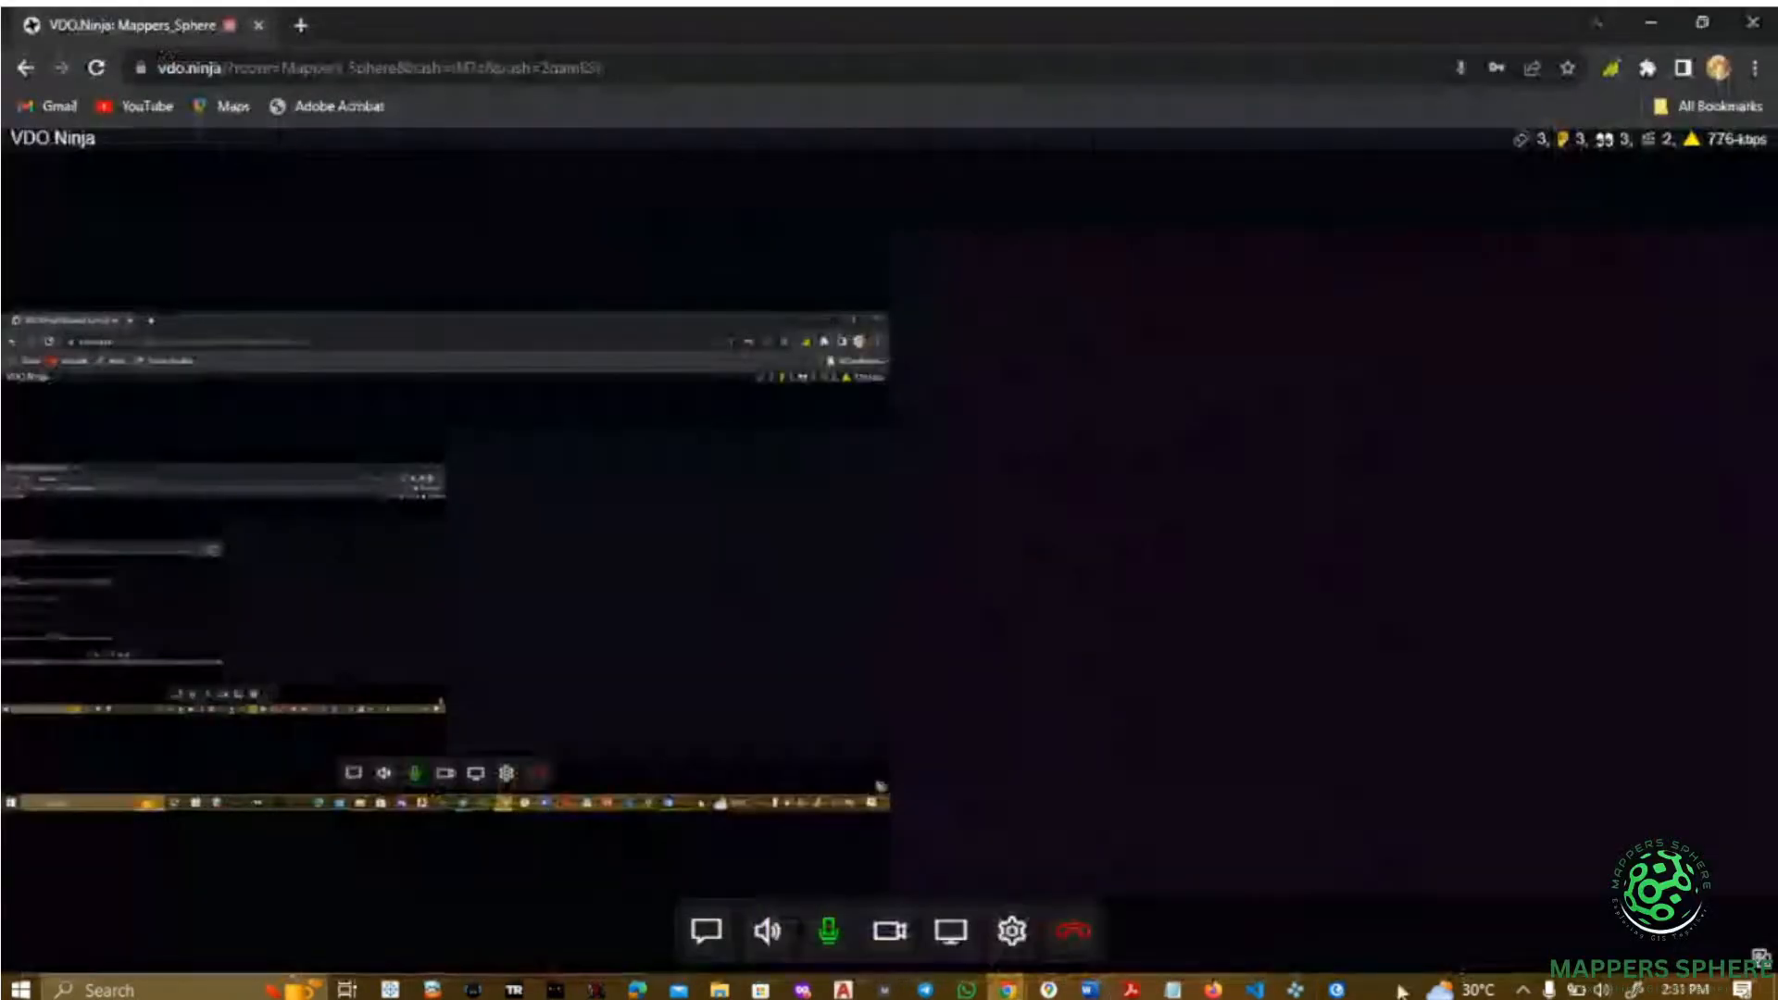
{"action": "left_click", "coordinate": [1337, 989]}
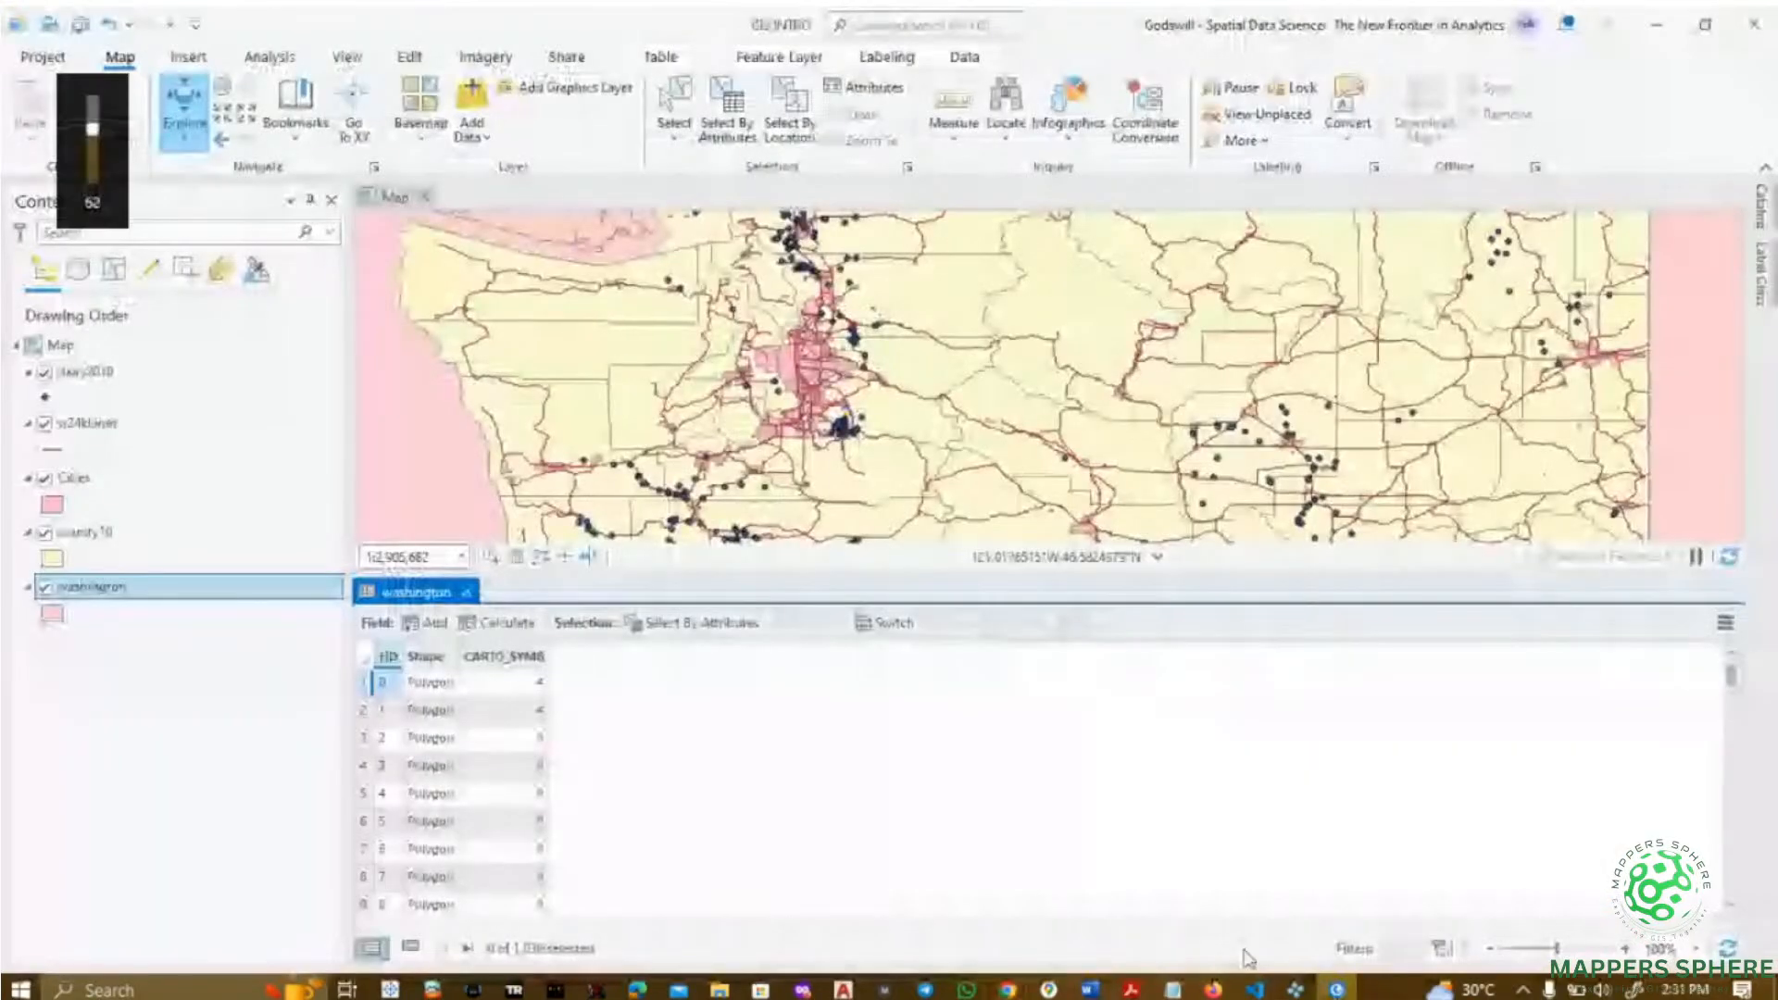
{"action": "key", "text": "XF86AudioLowerVolume"}
{"action": "key", "text": "XF86AudioLowerVolume"}
{"action": "key", "text": "XF86AudioLowerVolume"}
{"action": "key", "text": "XF86AudioLowerVolume"}
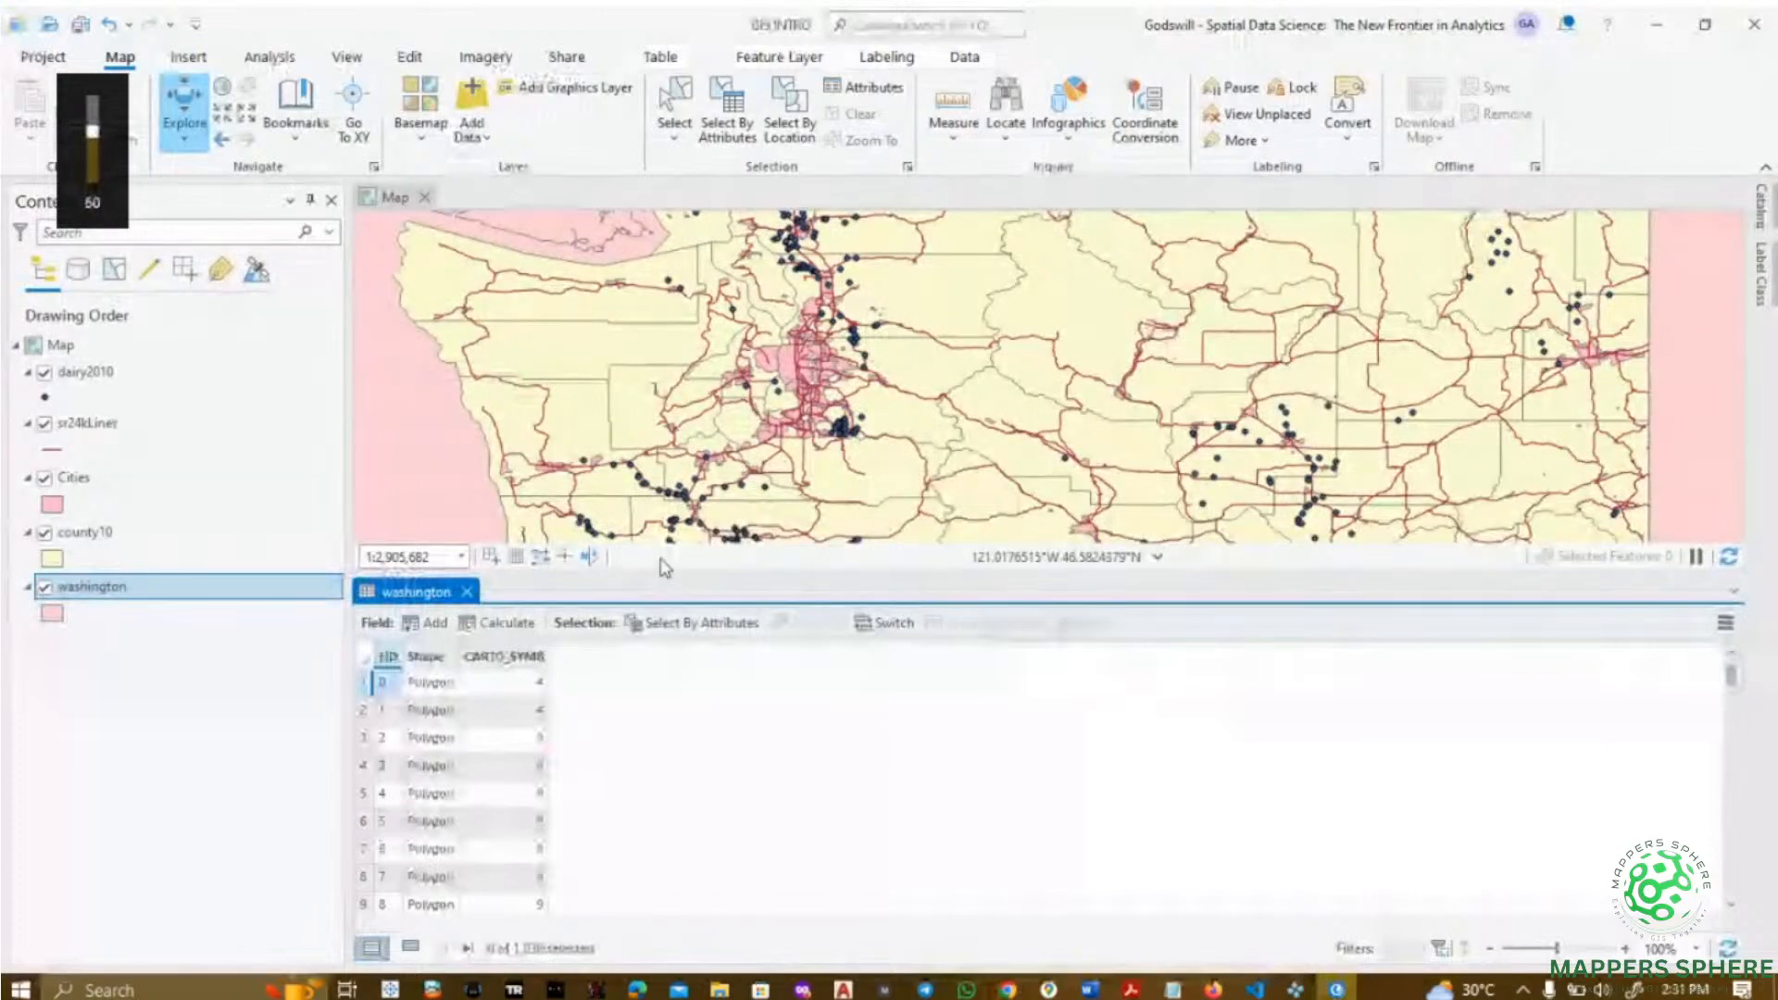
- Close the washington attribute table
{"action": "left_click", "coordinate": [1734, 591]}
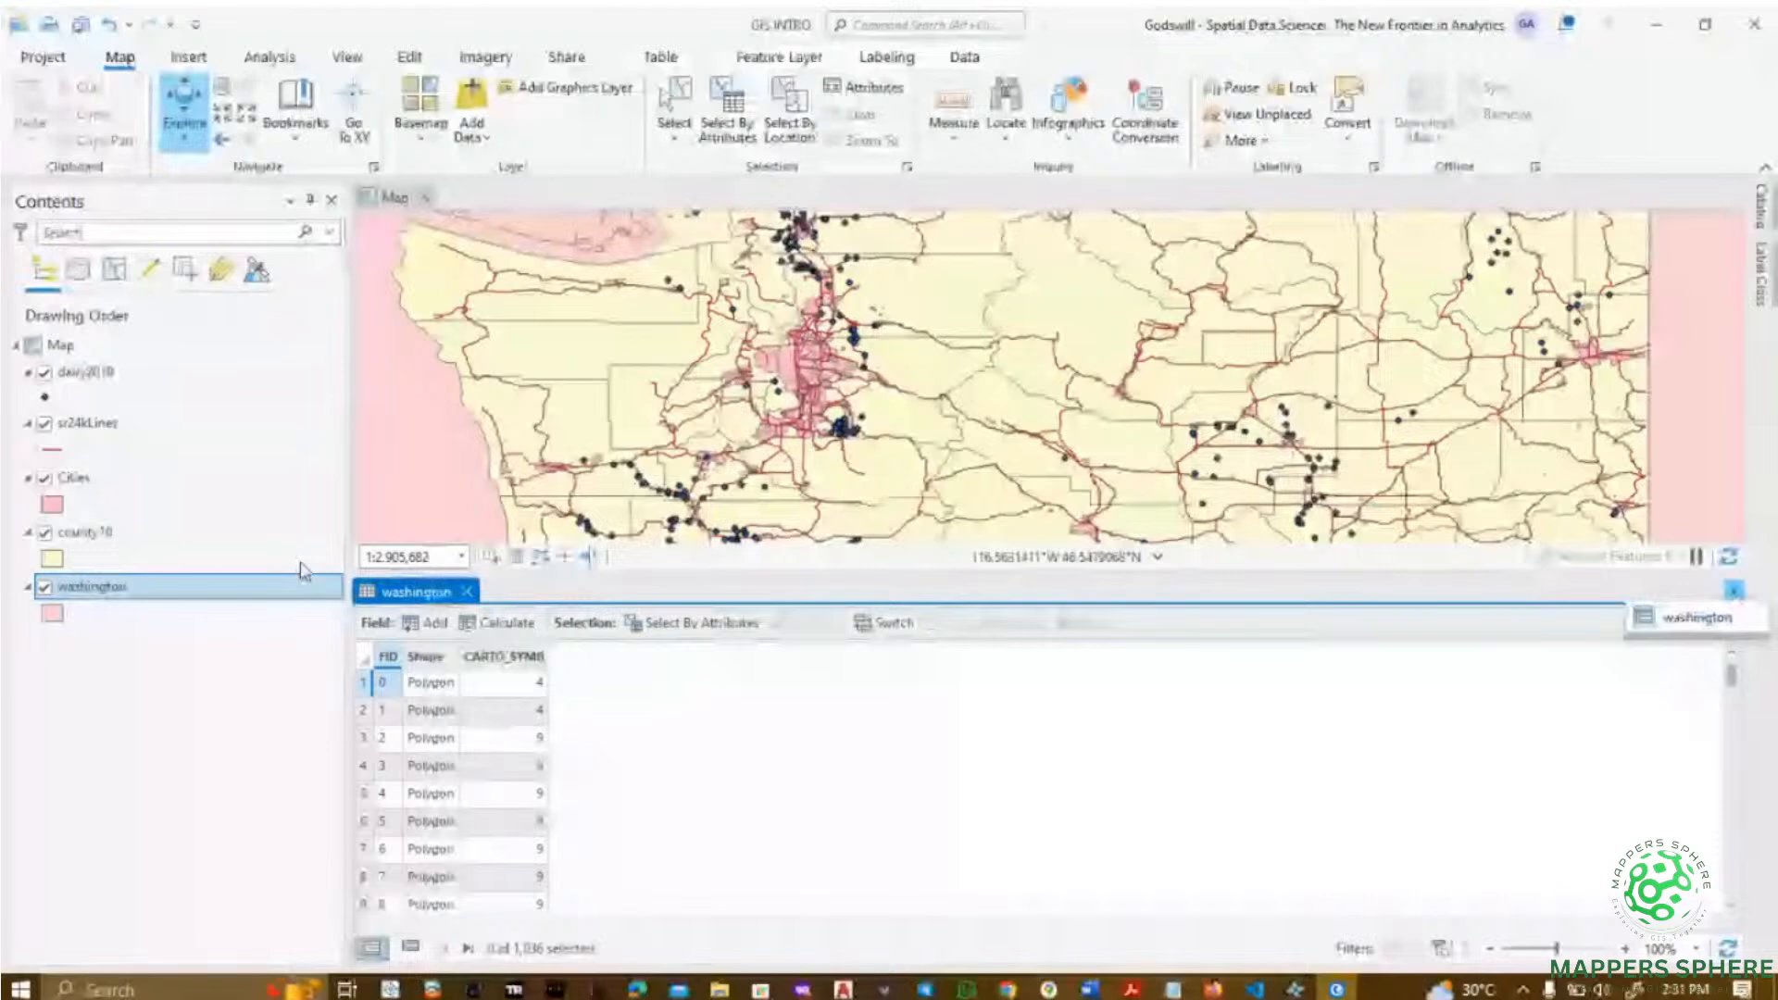
{"action": "left_click", "coordinate": [470, 591]}
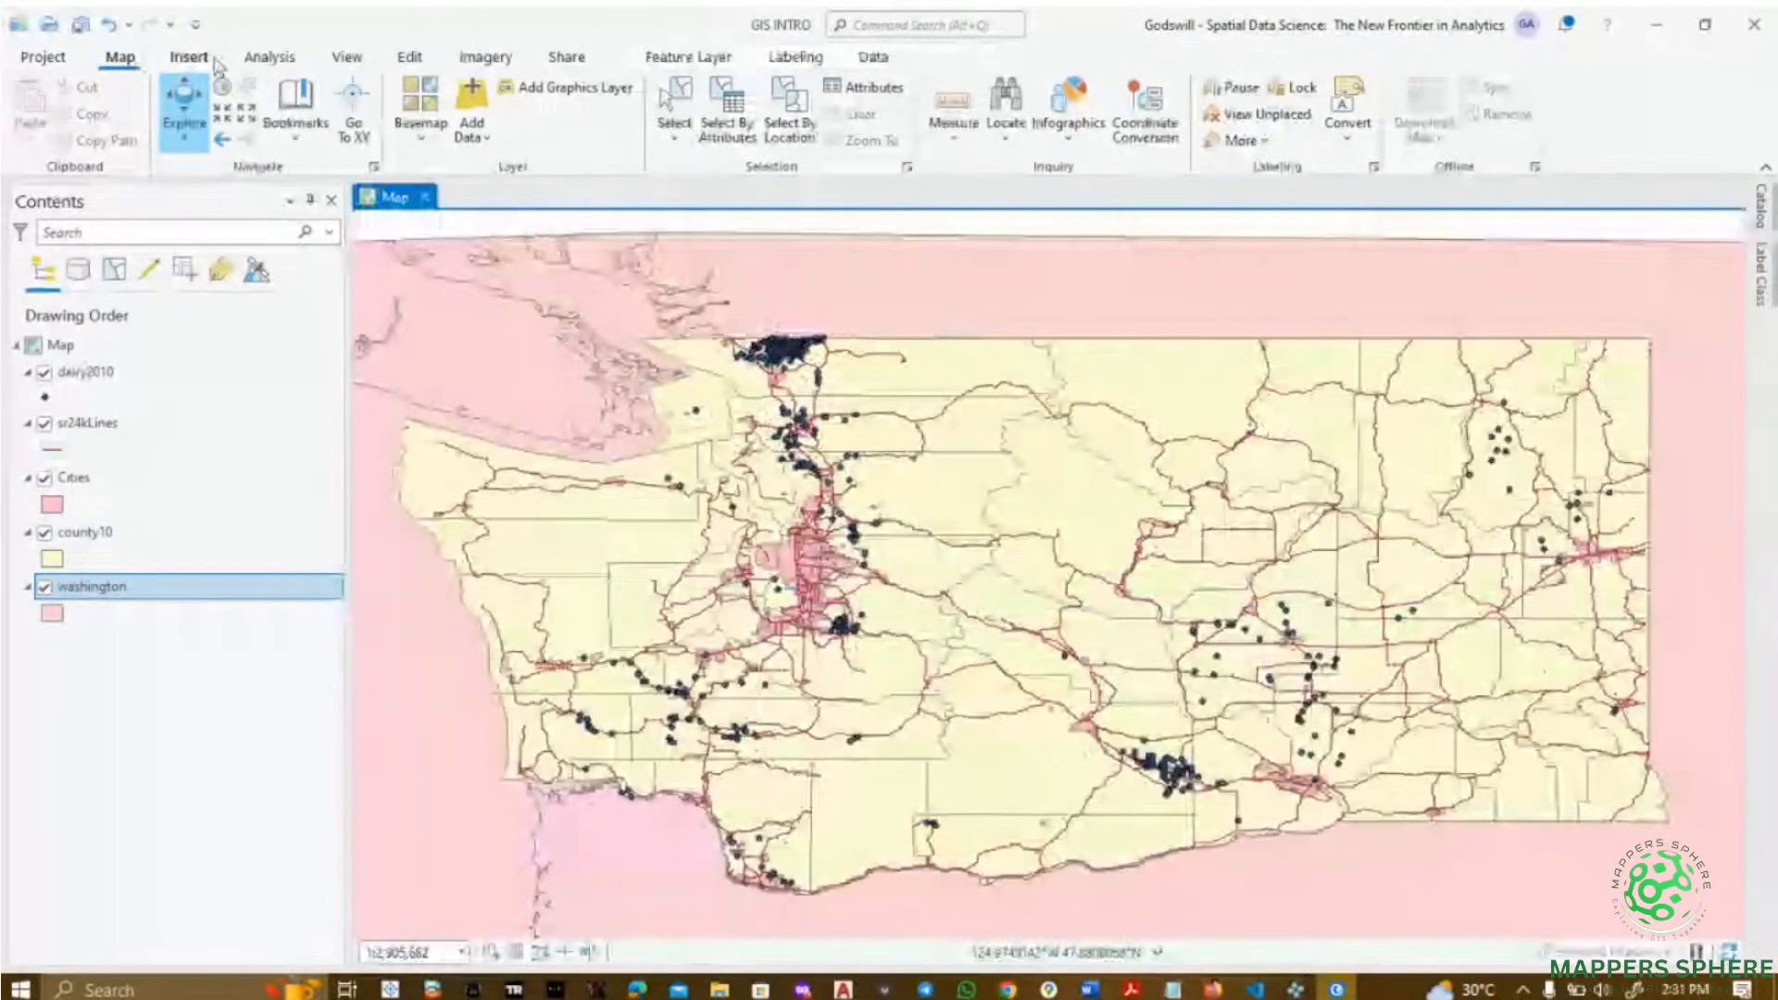
- Look for a data frame command and search the available commands for "datafra"
{"action": "left_click", "coordinate": [215, 61]}
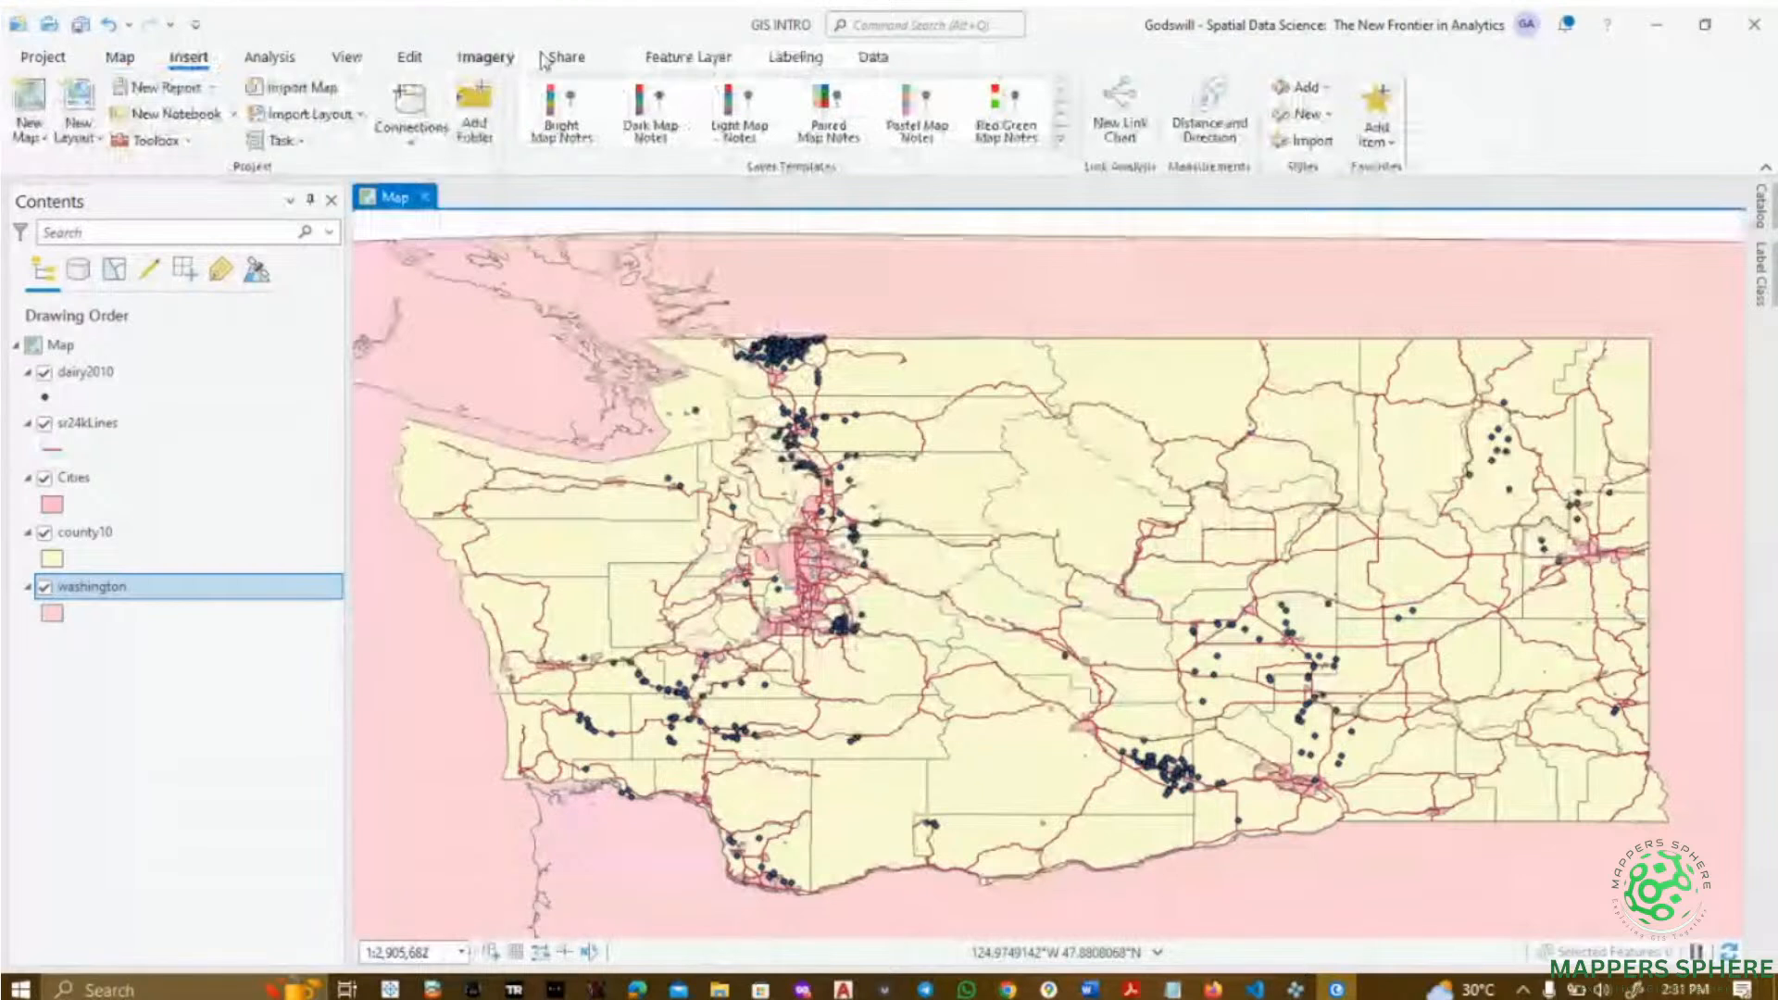
{"action": "left_click", "coordinate": [874, 59]}
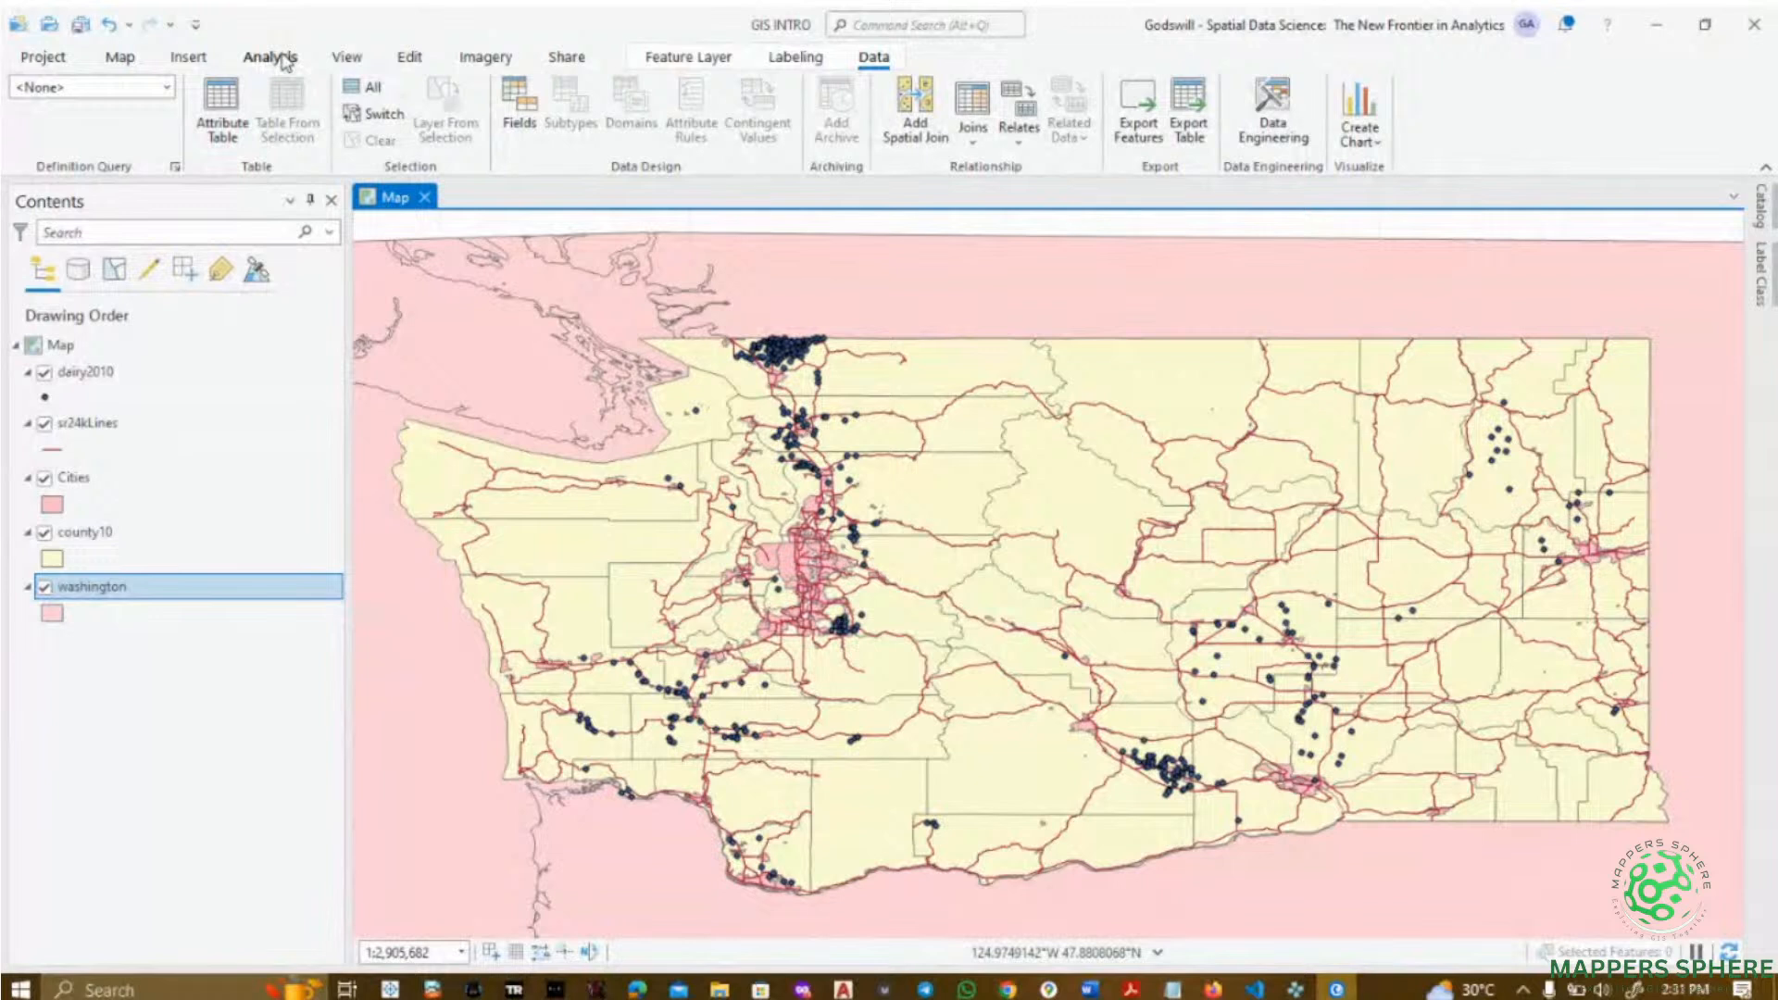
{"action": "left_click", "coordinate": [188, 58]}
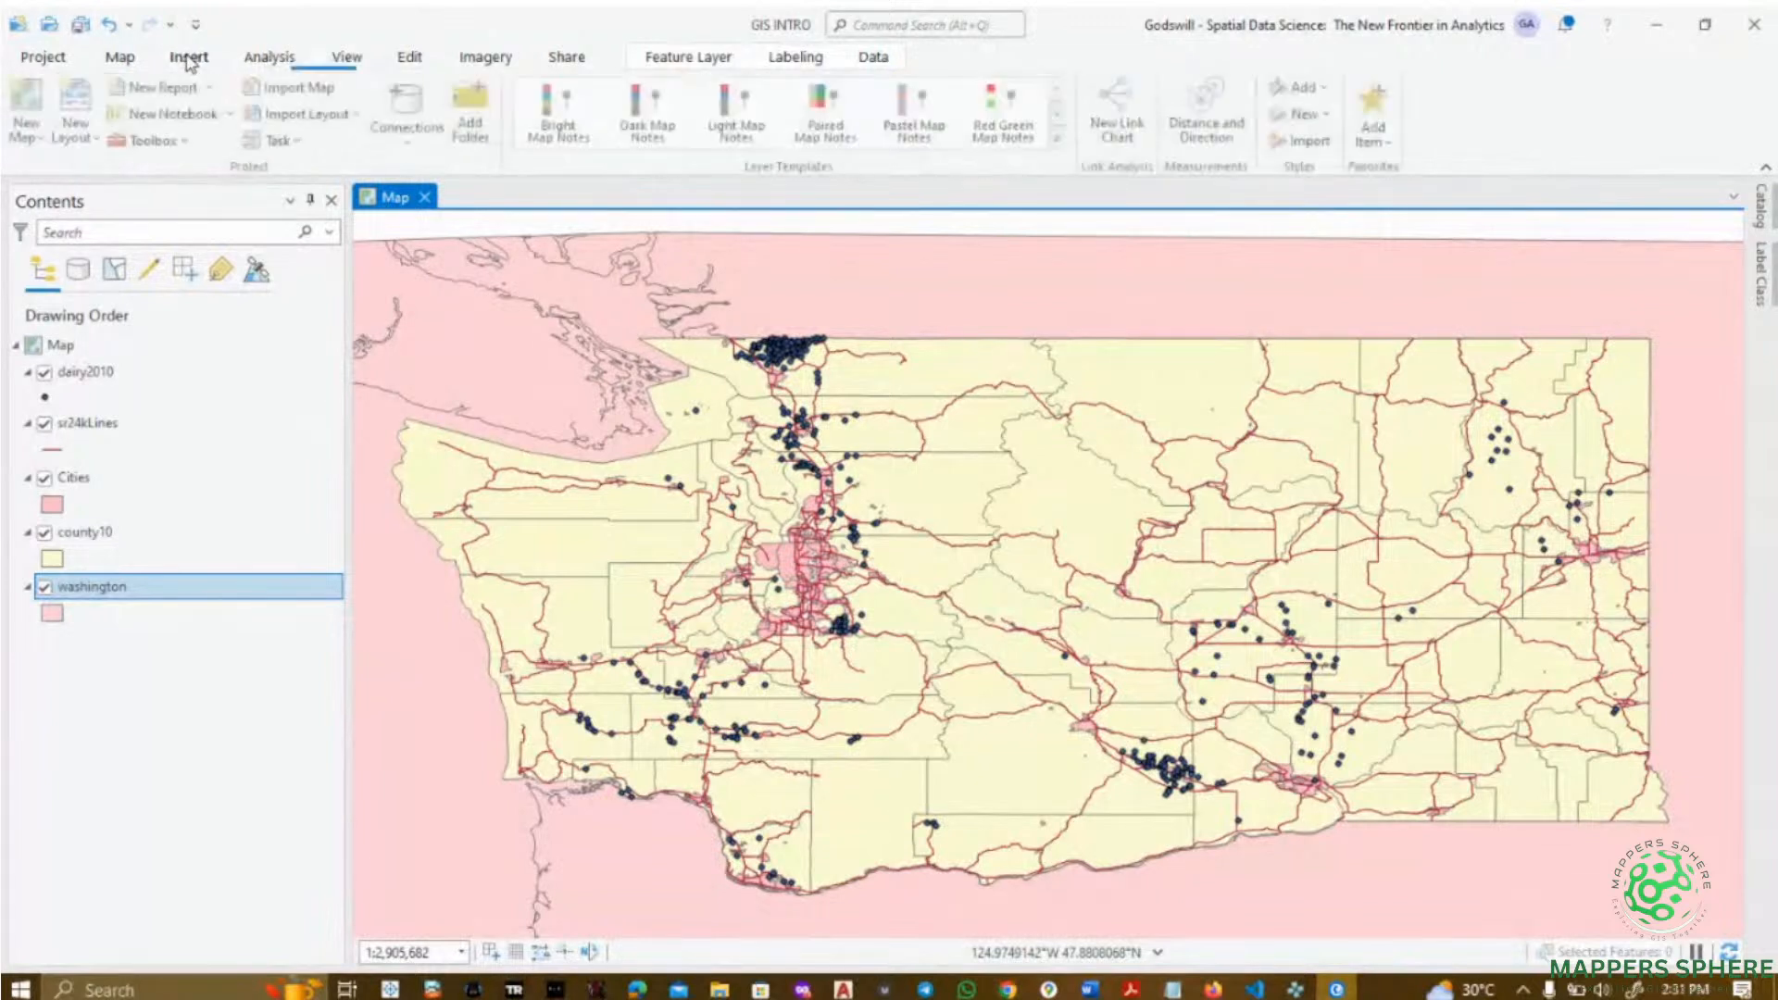
{"action": "left_click", "coordinate": [124, 59]}
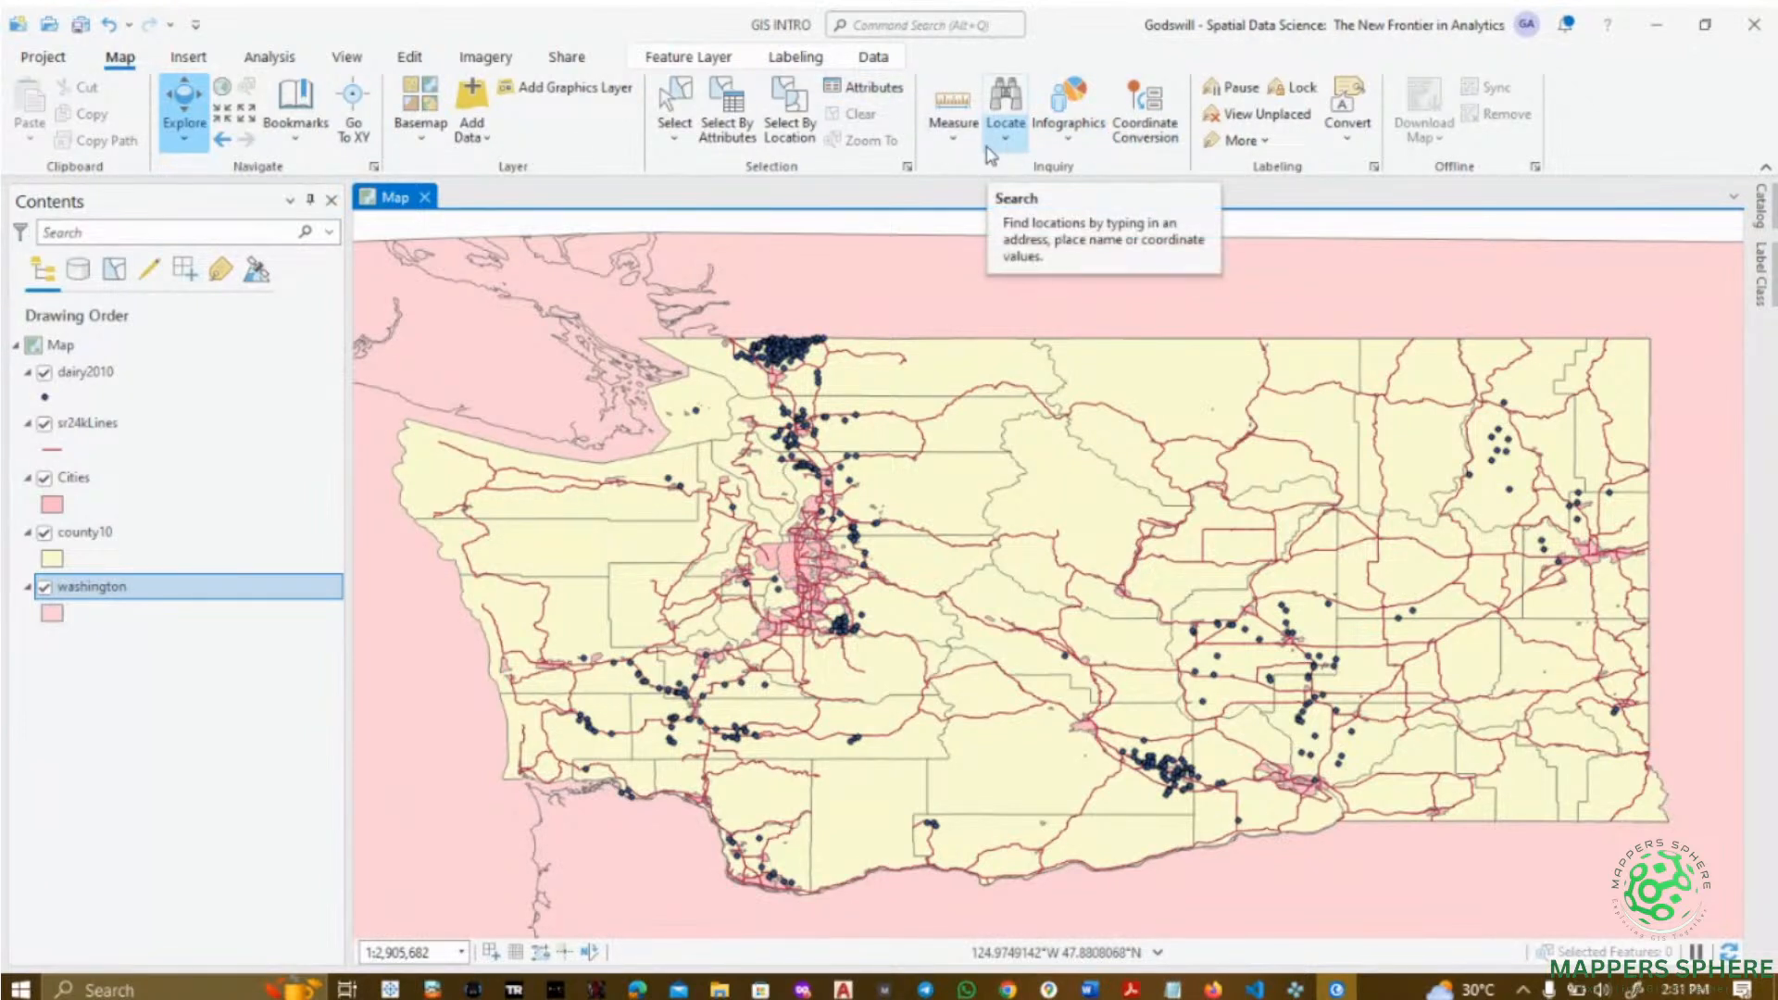
{"action": "left_click", "coordinate": [894, 22]}
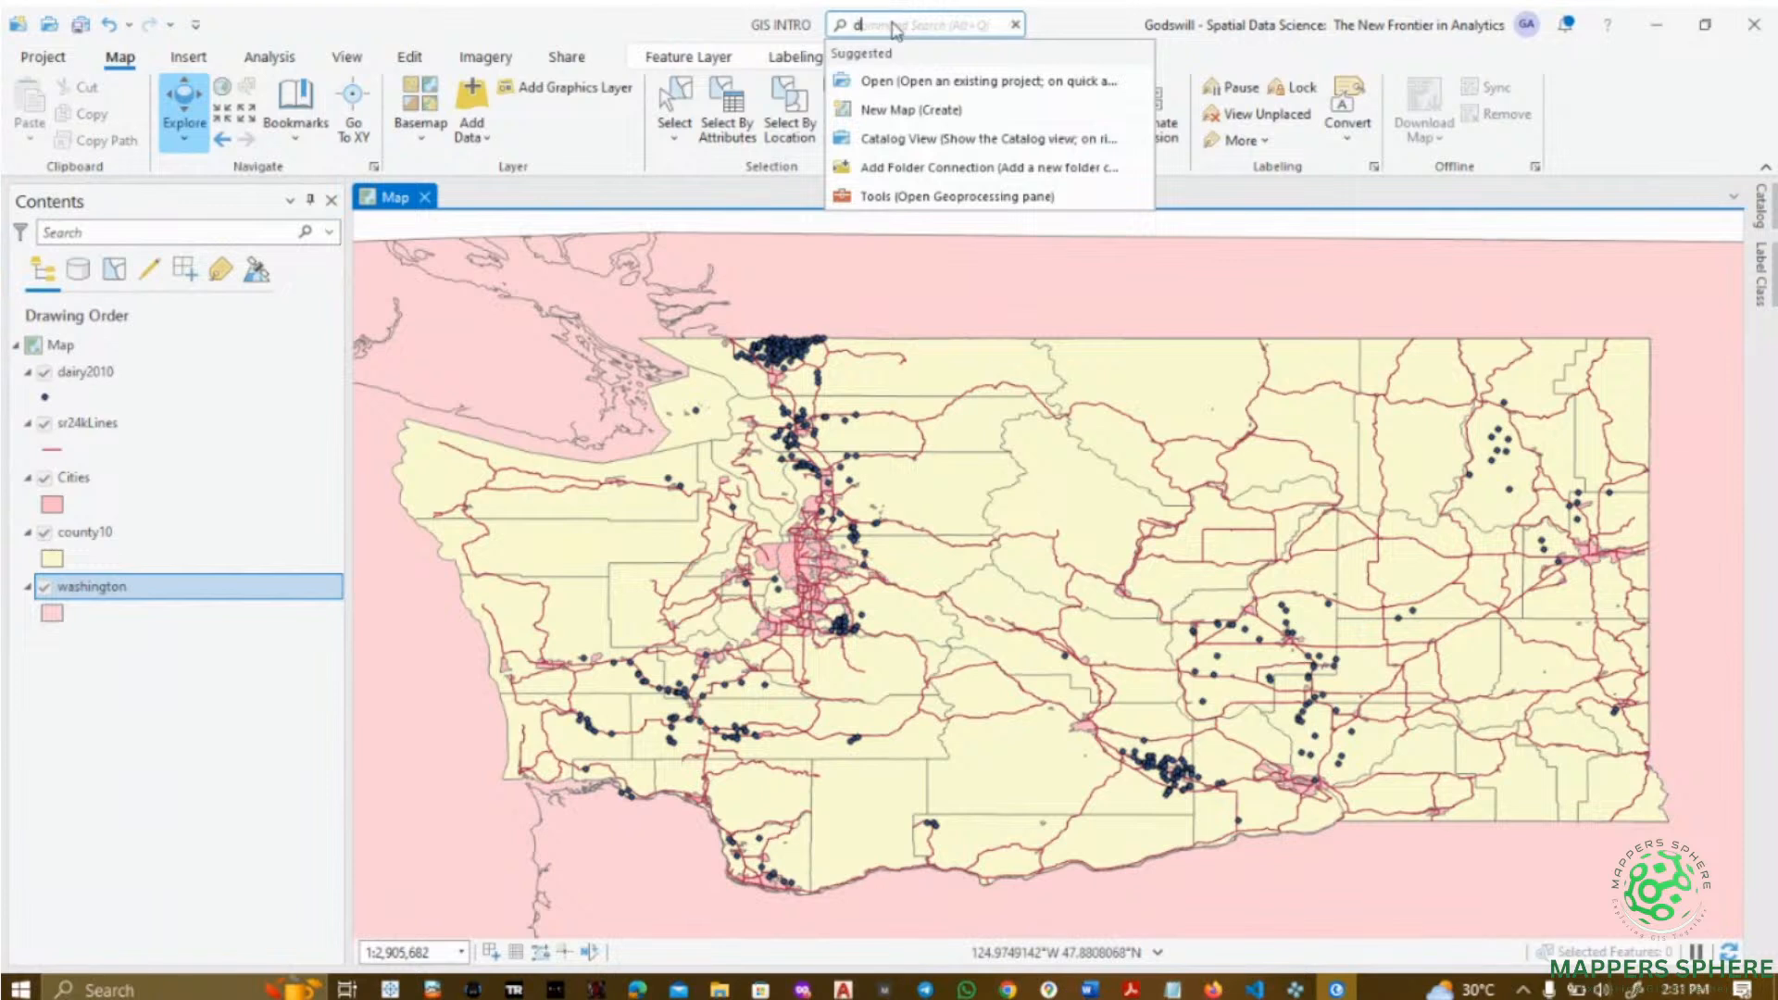
{"action": "type", "text": "data"}
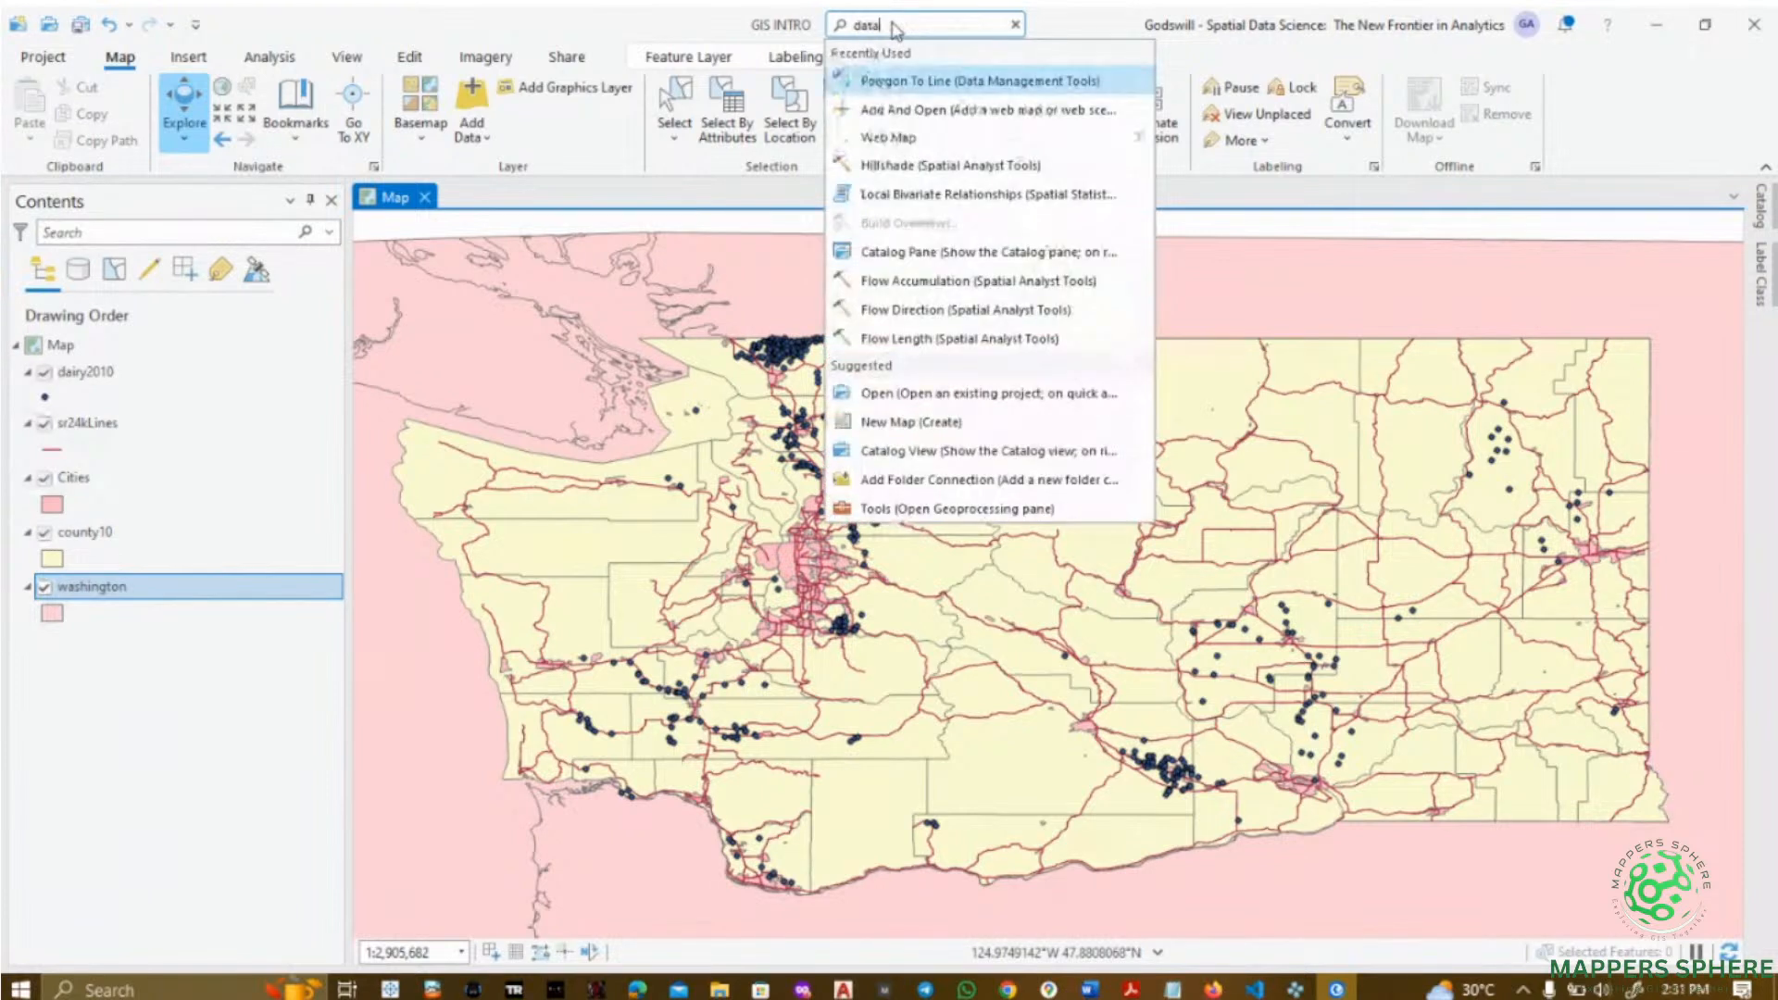
{"action": "type", "text": "fra"}
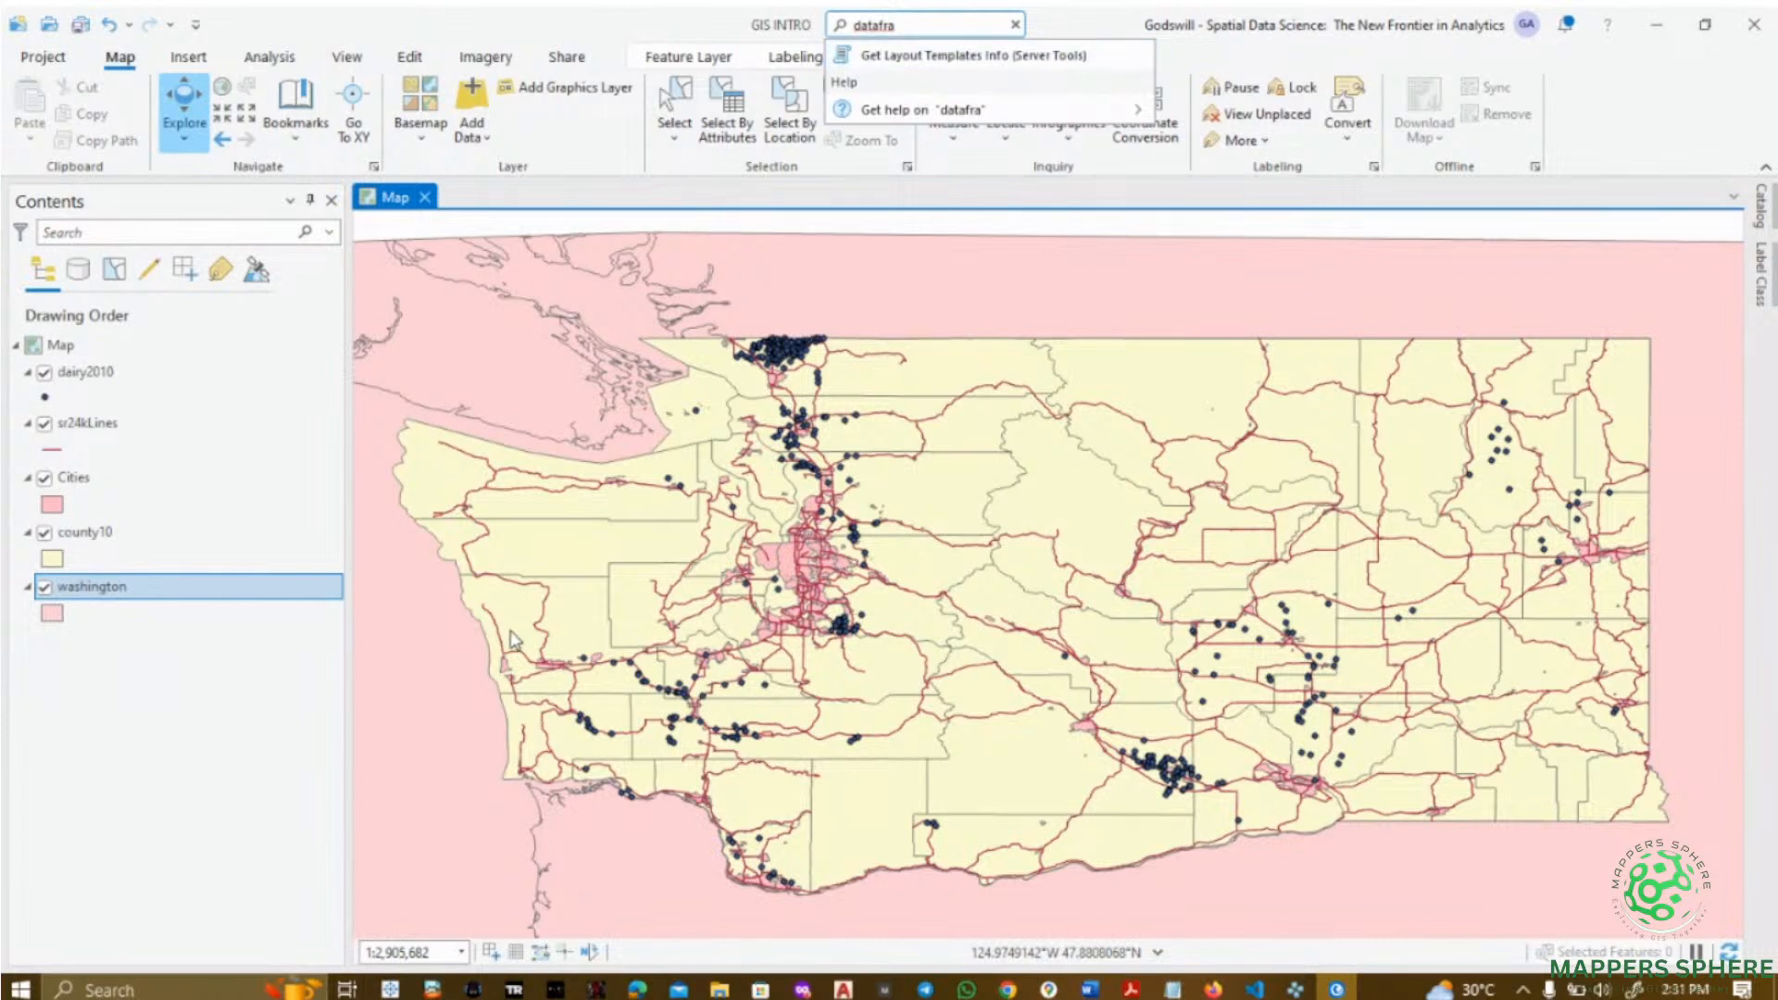
{"action": "key", "text": "Escape"}
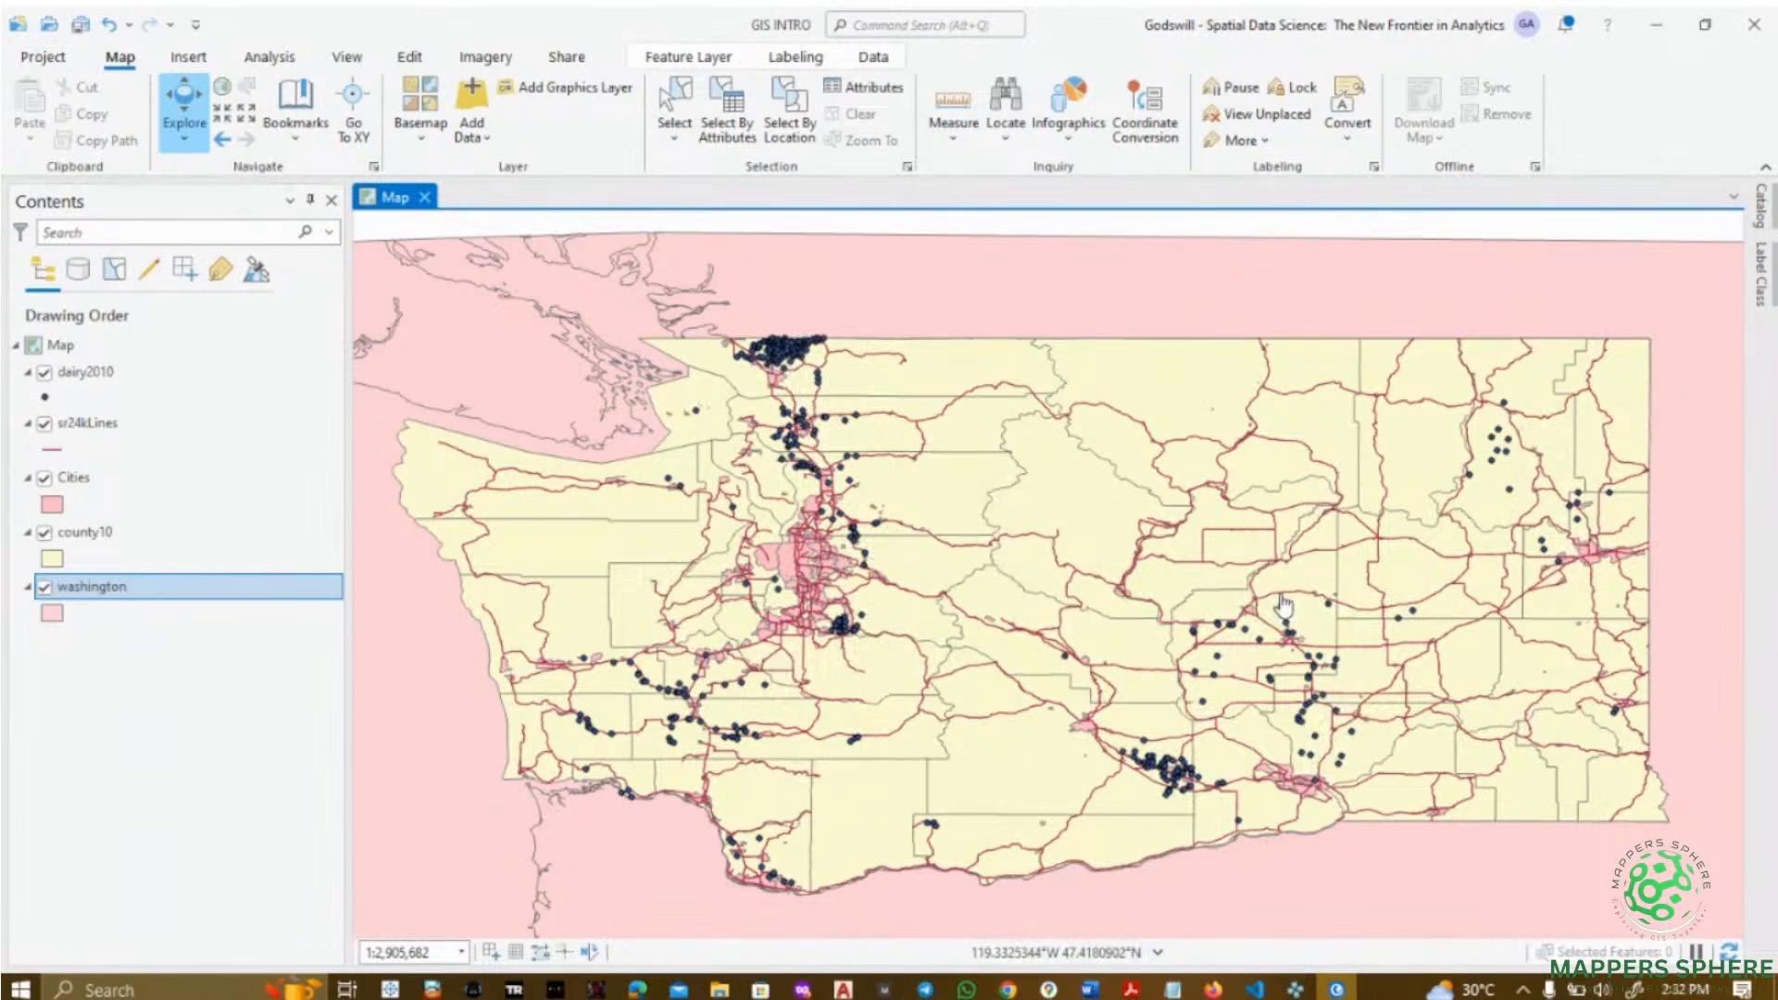
- Open the attribute table of the washington layer to view its fields, and close it again
{"action": "right_click", "coordinate": [157, 586]}
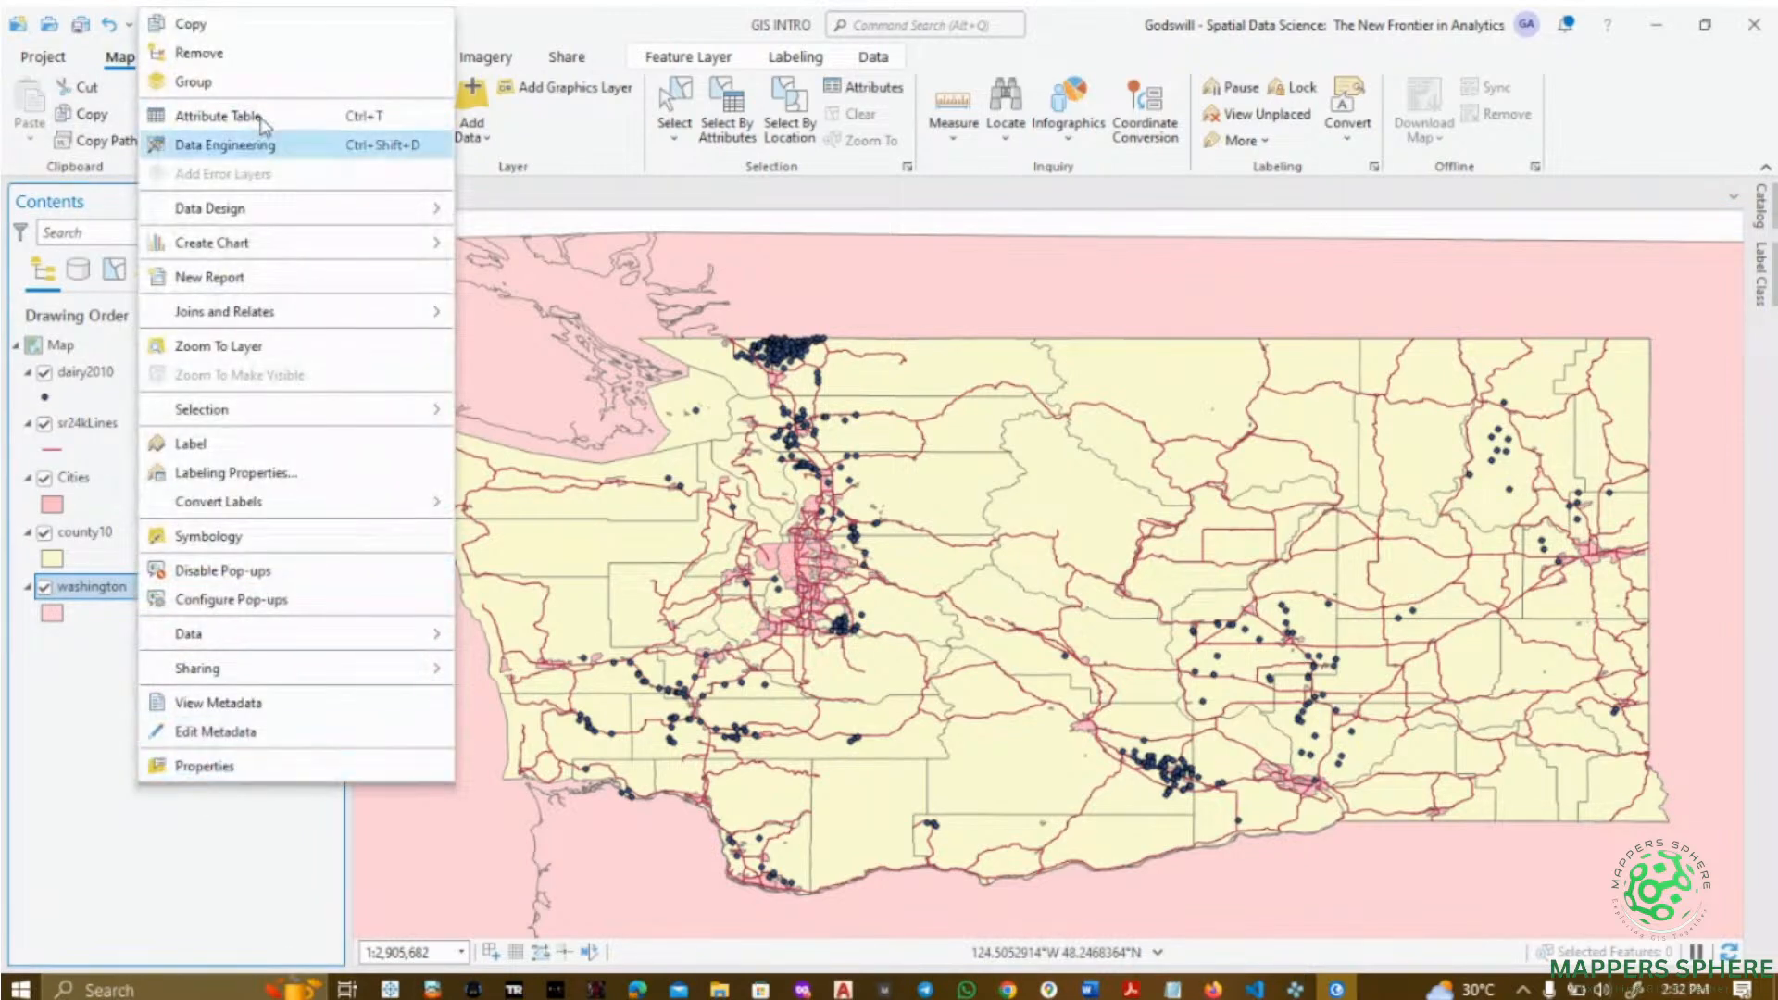
{"action": "left_click", "coordinate": [186, 115]}
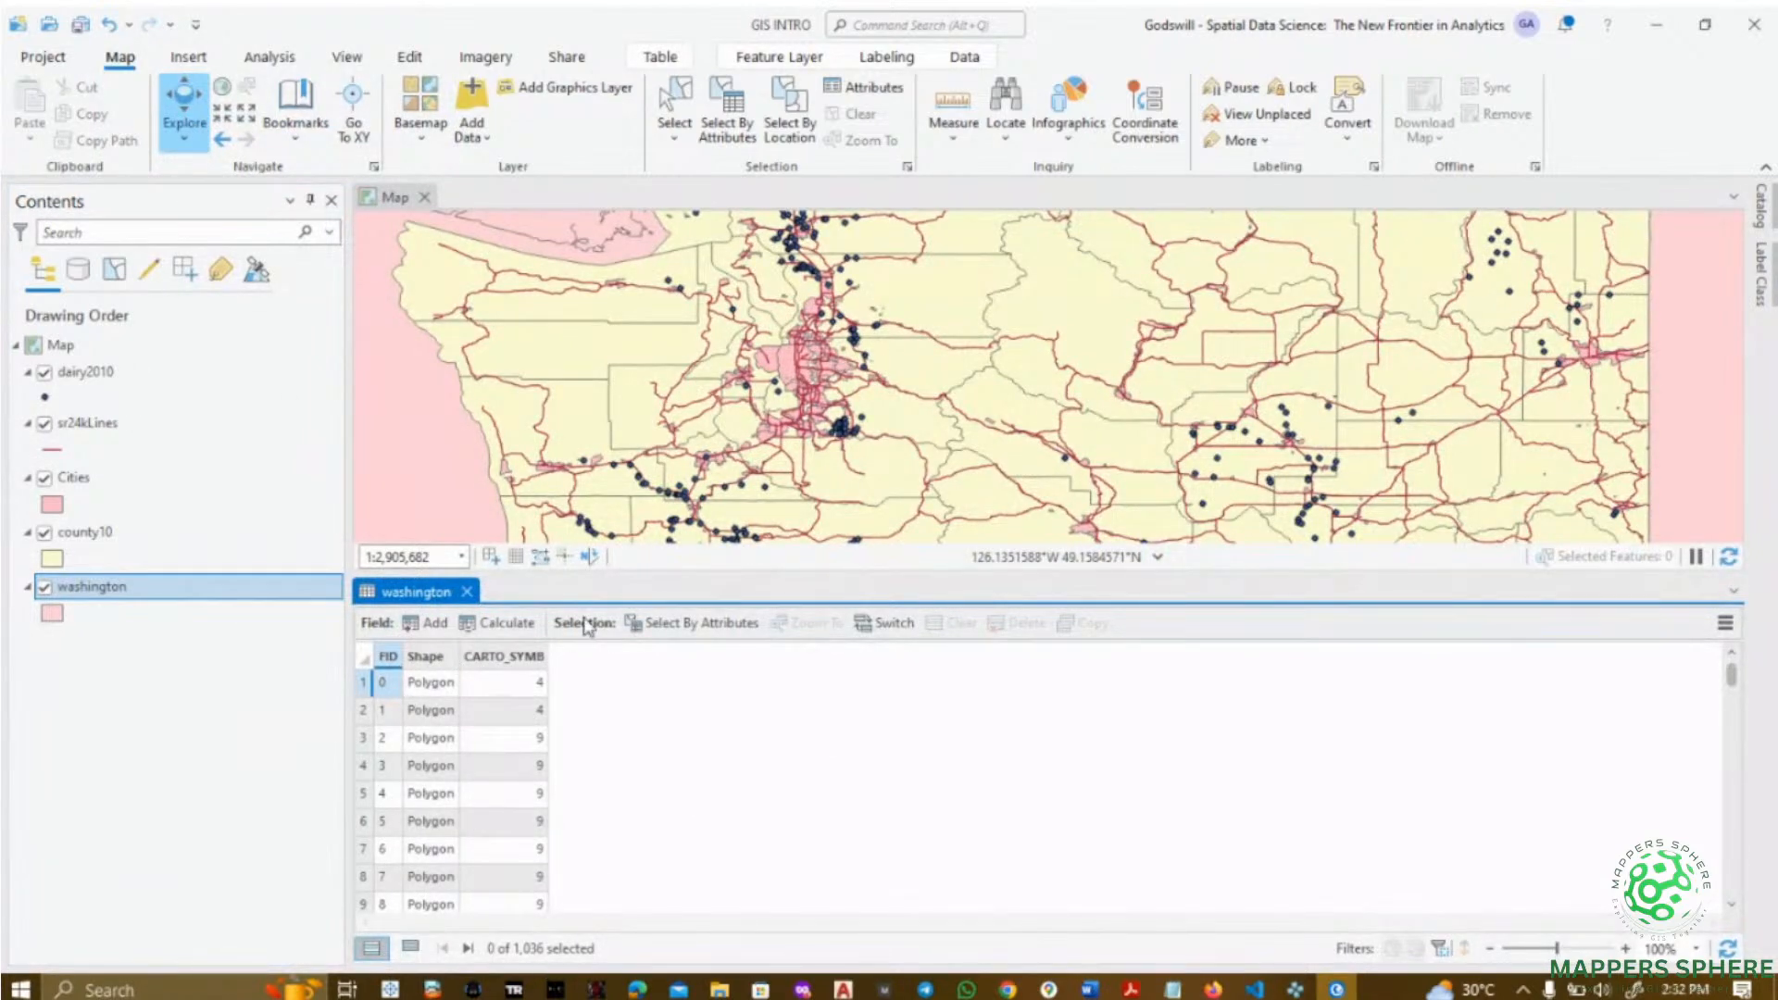
{"action": "left_click", "coordinate": [468, 592]}
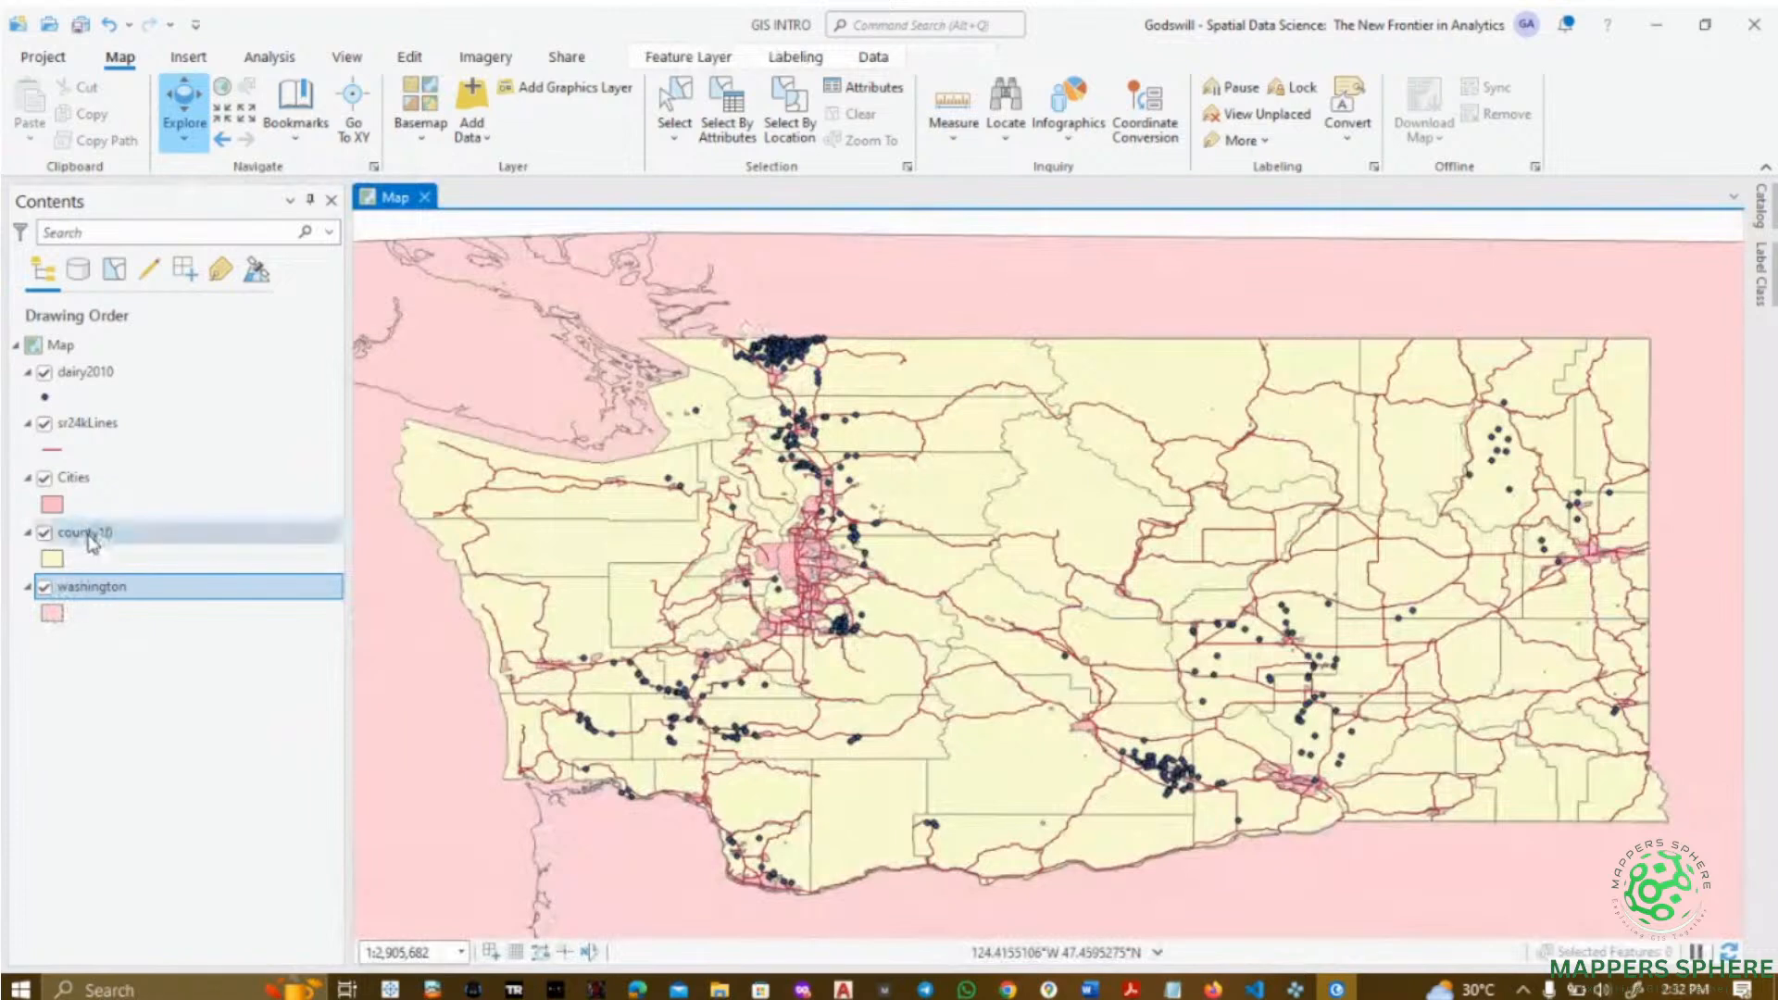
- Examine the county10 attribute table from its name fields across to the area and population fields, and close it
{"action": "right_click", "coordinate": [90, 537]}
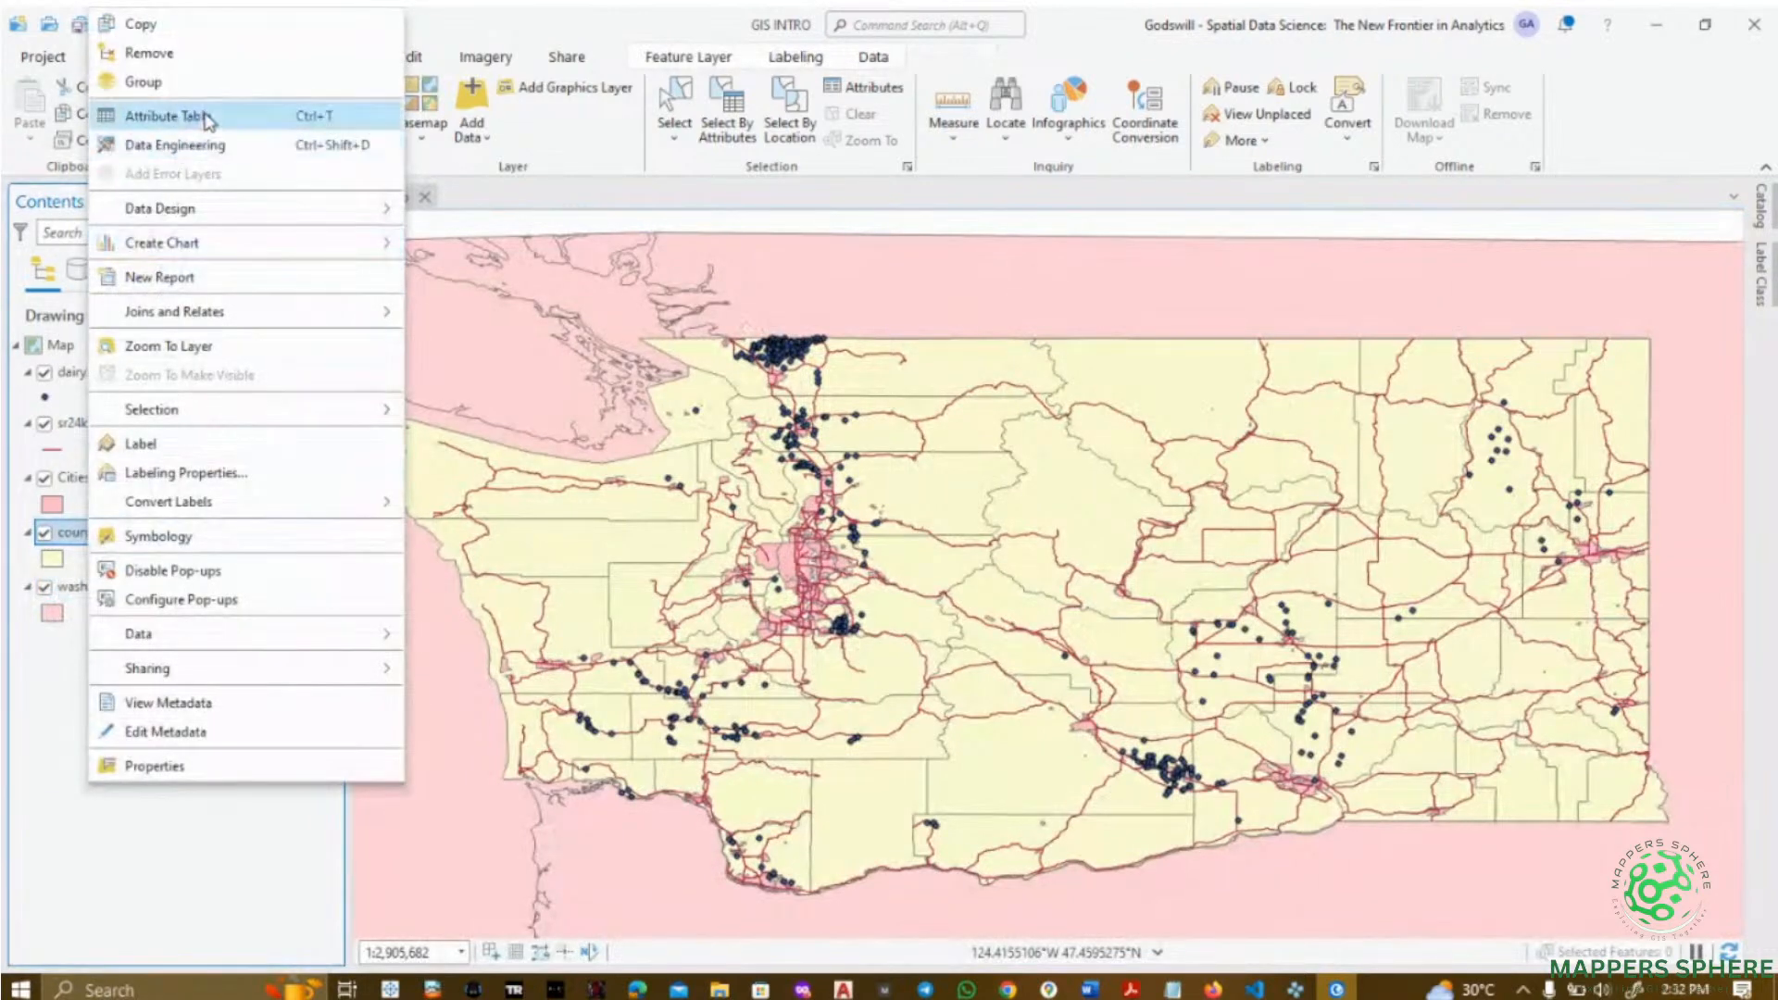
{"action": "left_click", "coordinate": [190, 116]}
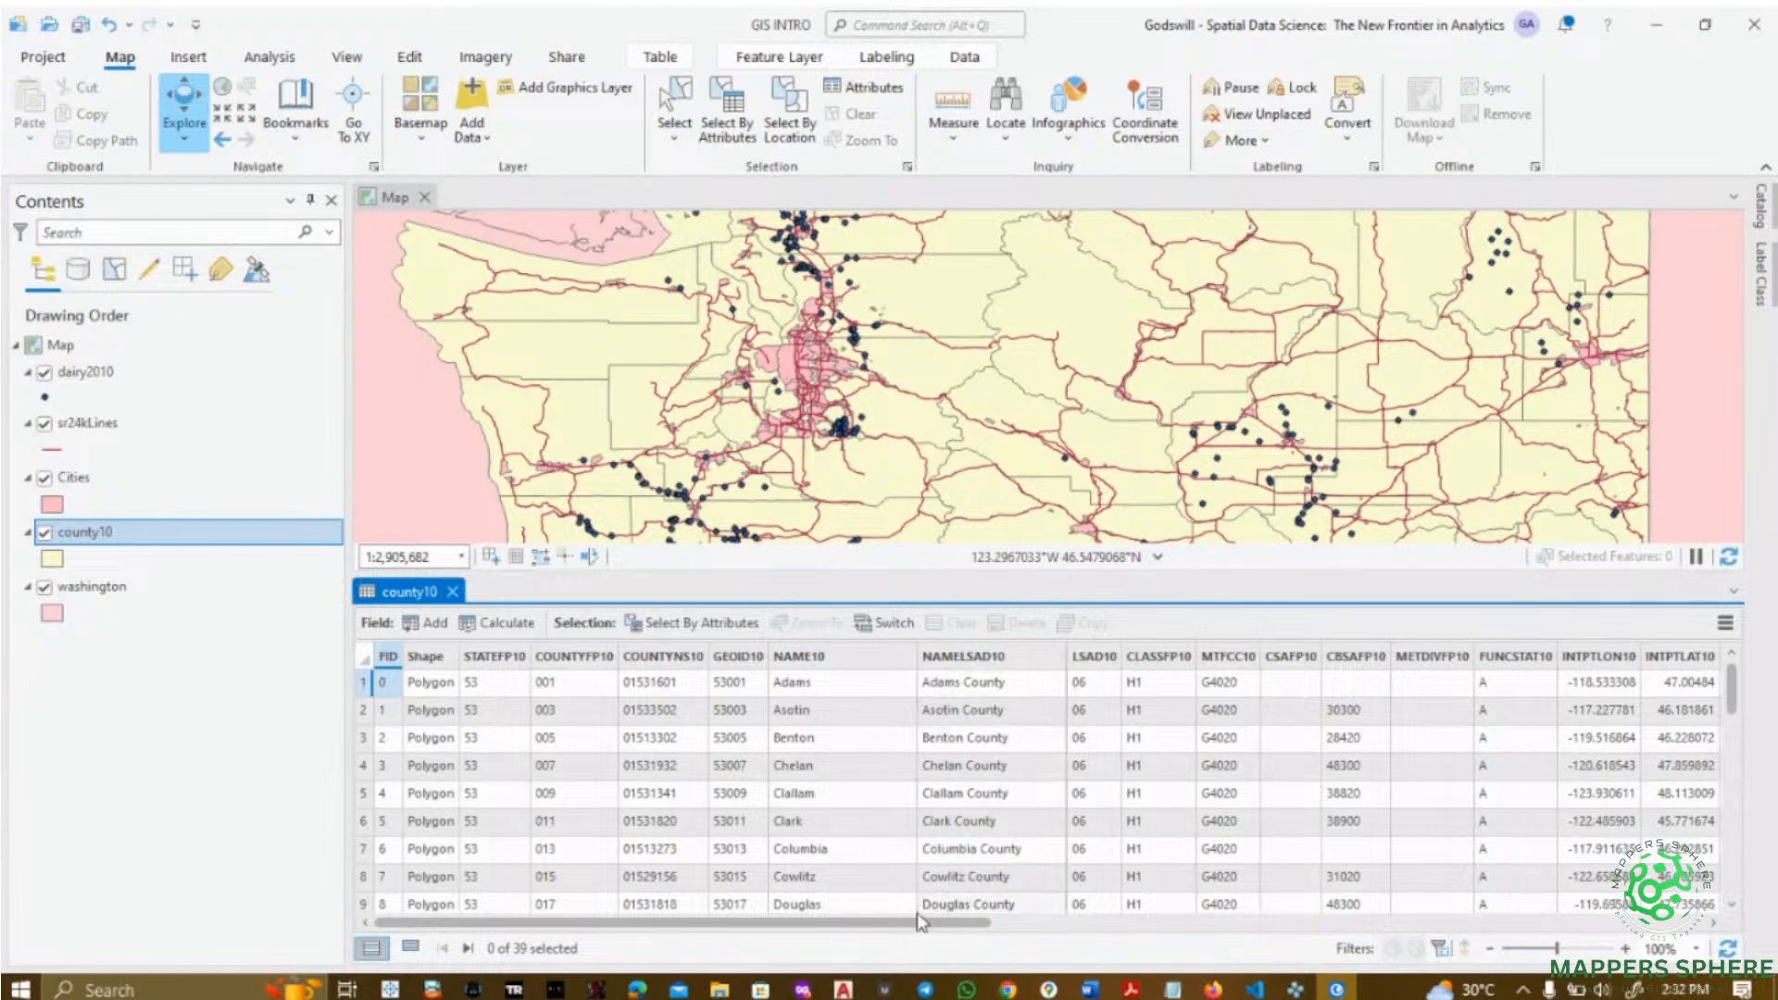
{"action": "left_click_drag", "start_coordinate": [915, 926], "coordinate": [1141, 912]}
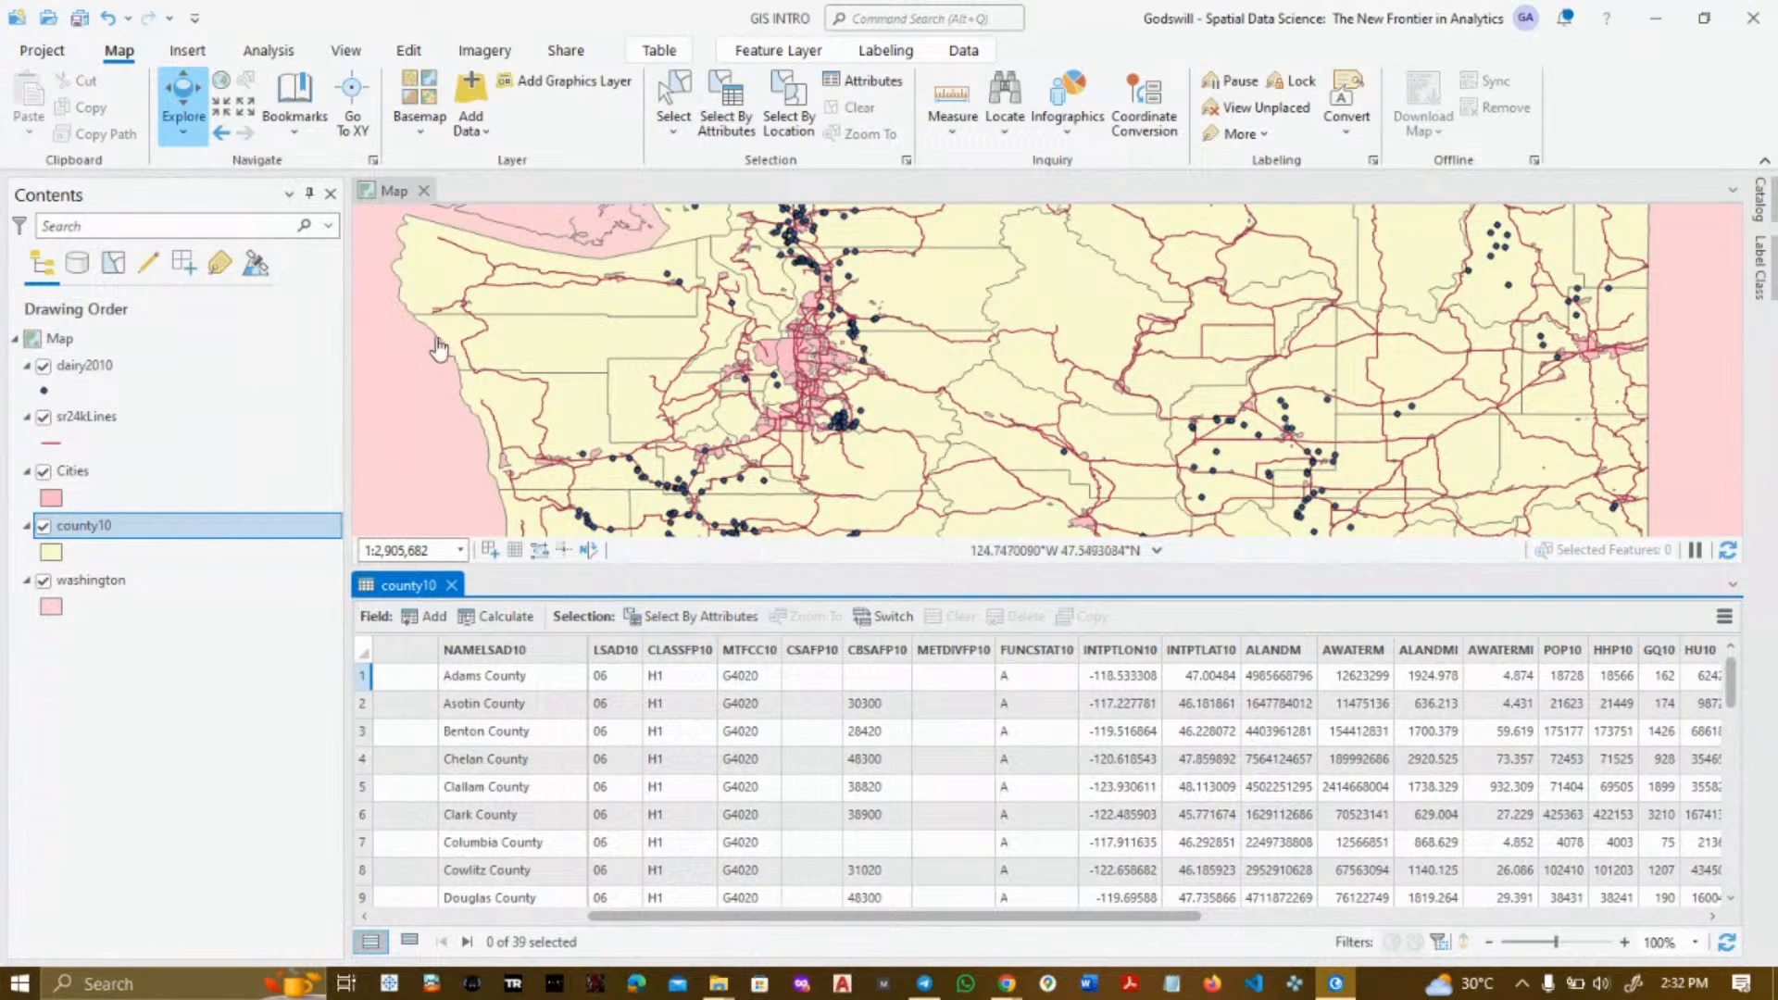
{"action": "left_click", "coordinate": [451, 585]}
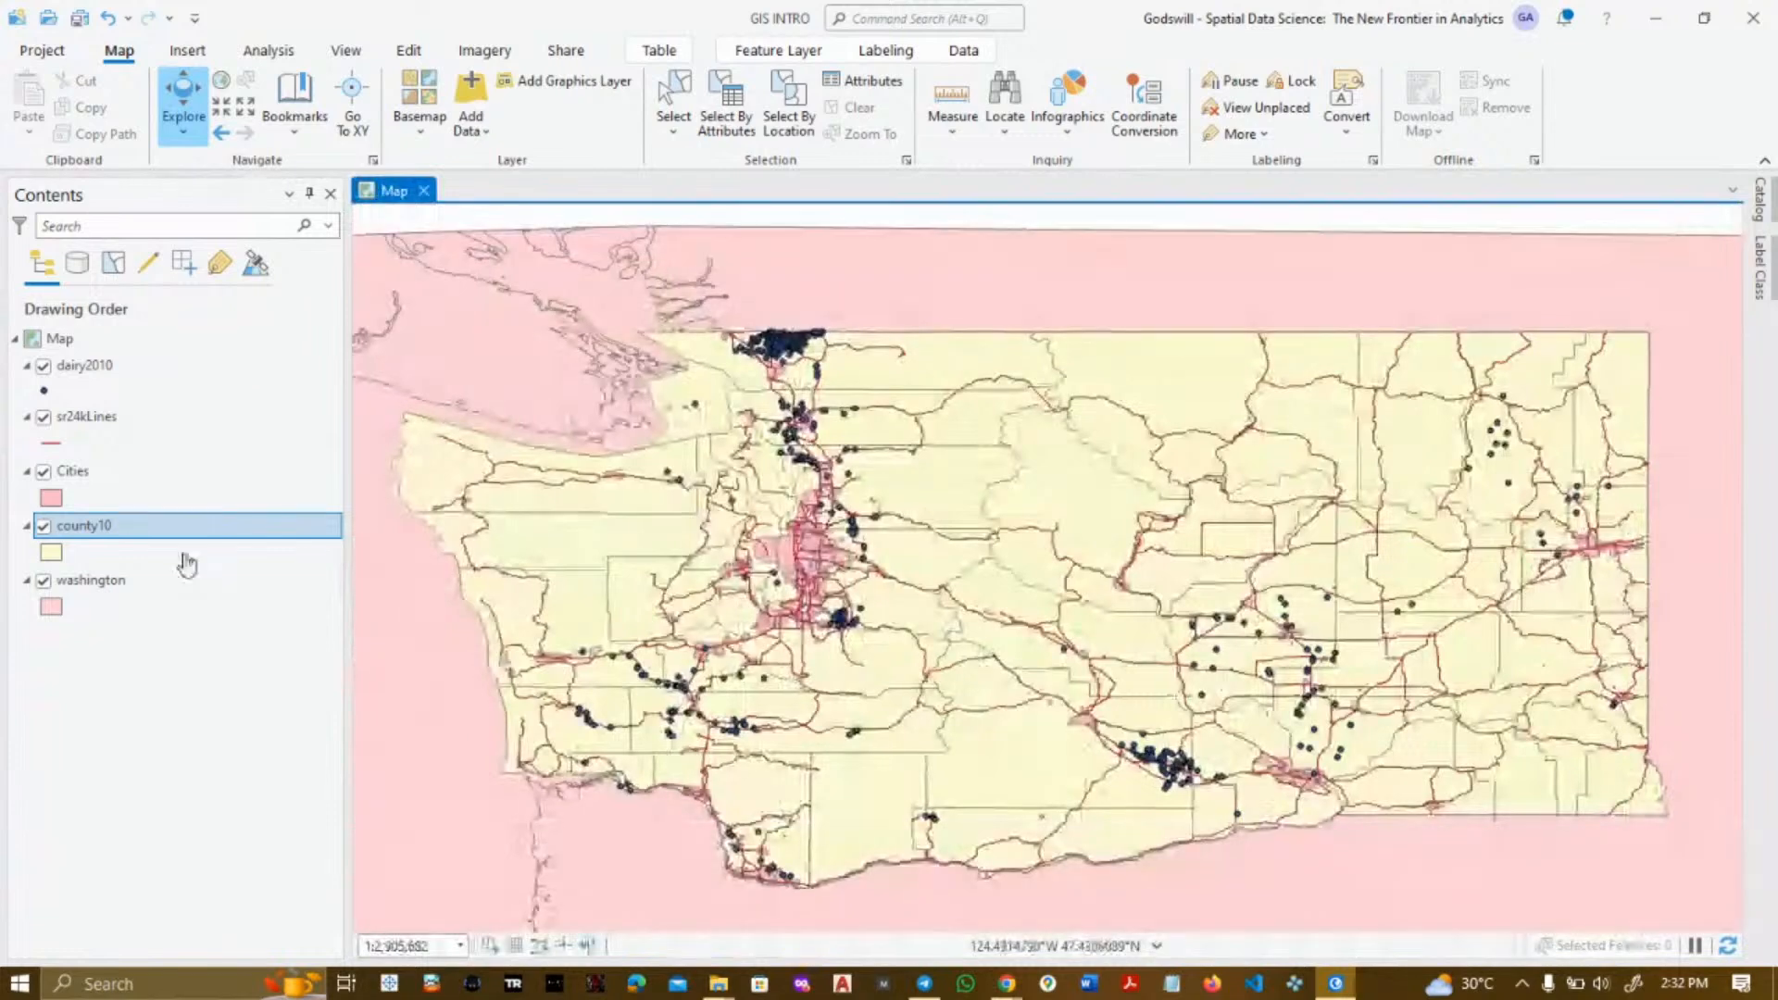
- Open the labeling properties of the county10 layer and widen the pane so its fields and expression are readable
{"action": "right_click", "coordinate": [118, 525]}
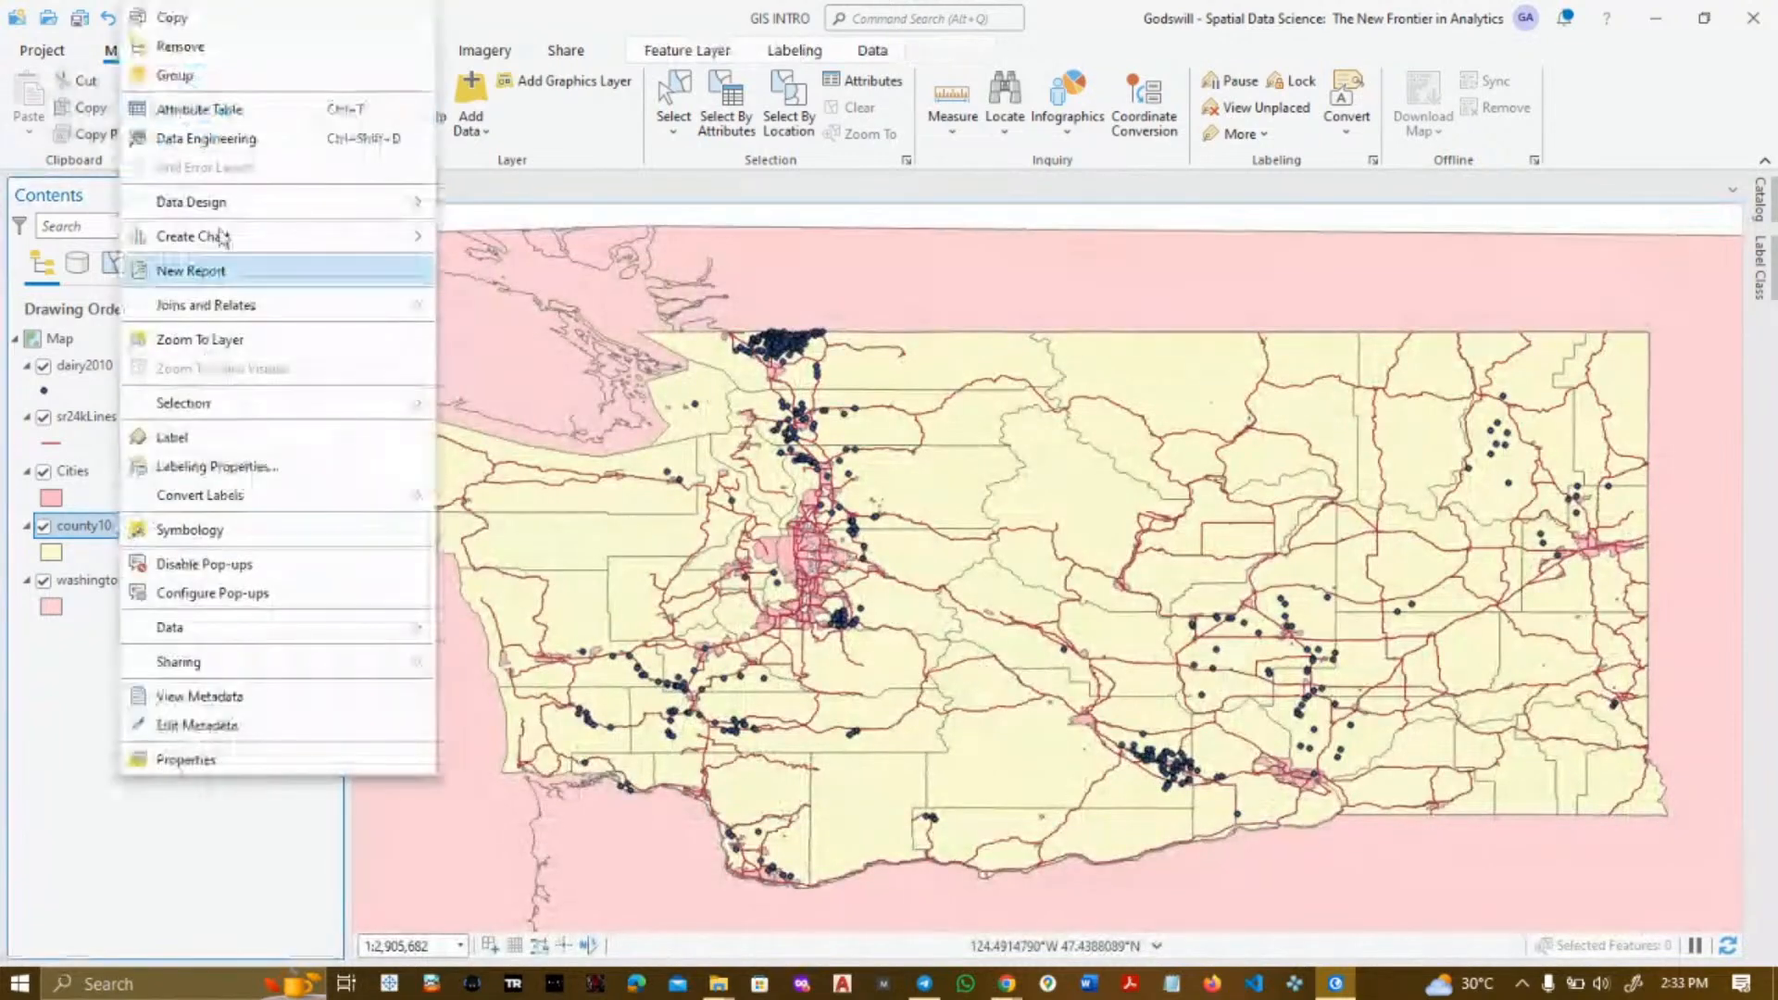
{"action": "left_click", "coordinate": [199, 467]}
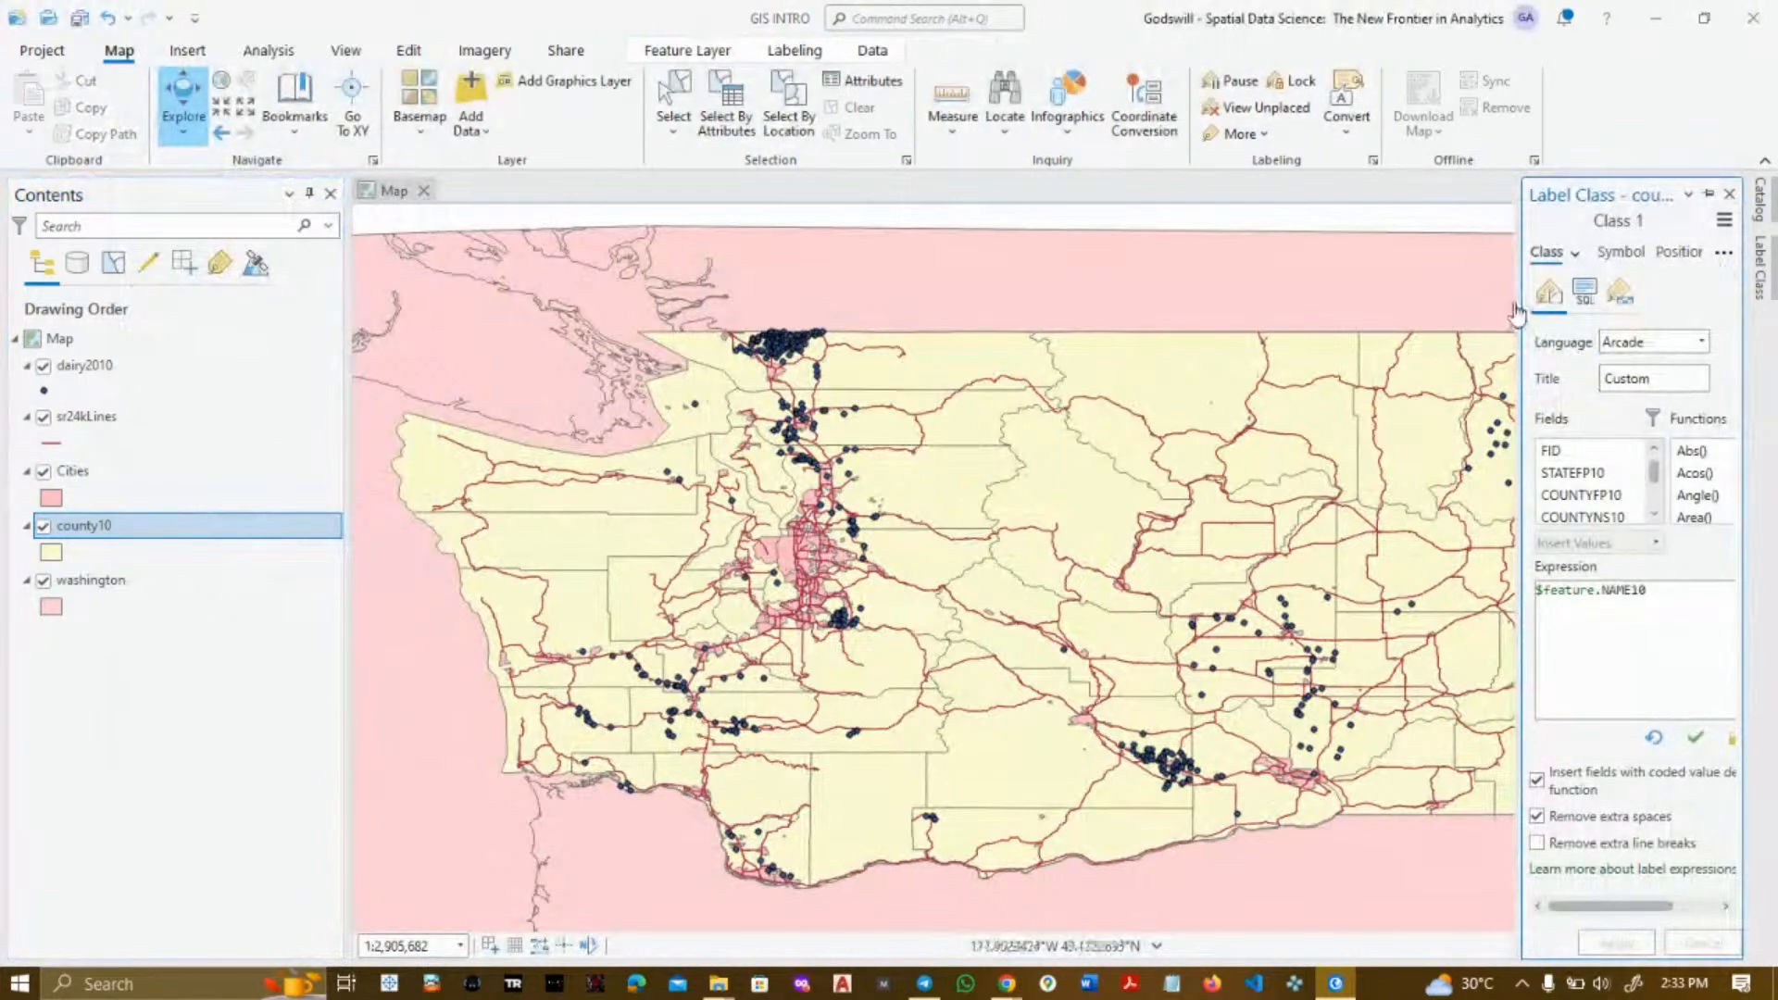
{"action": "left_click_drag", "start_coordinate": [1522, 300], "coordinate": [1213, 299]}
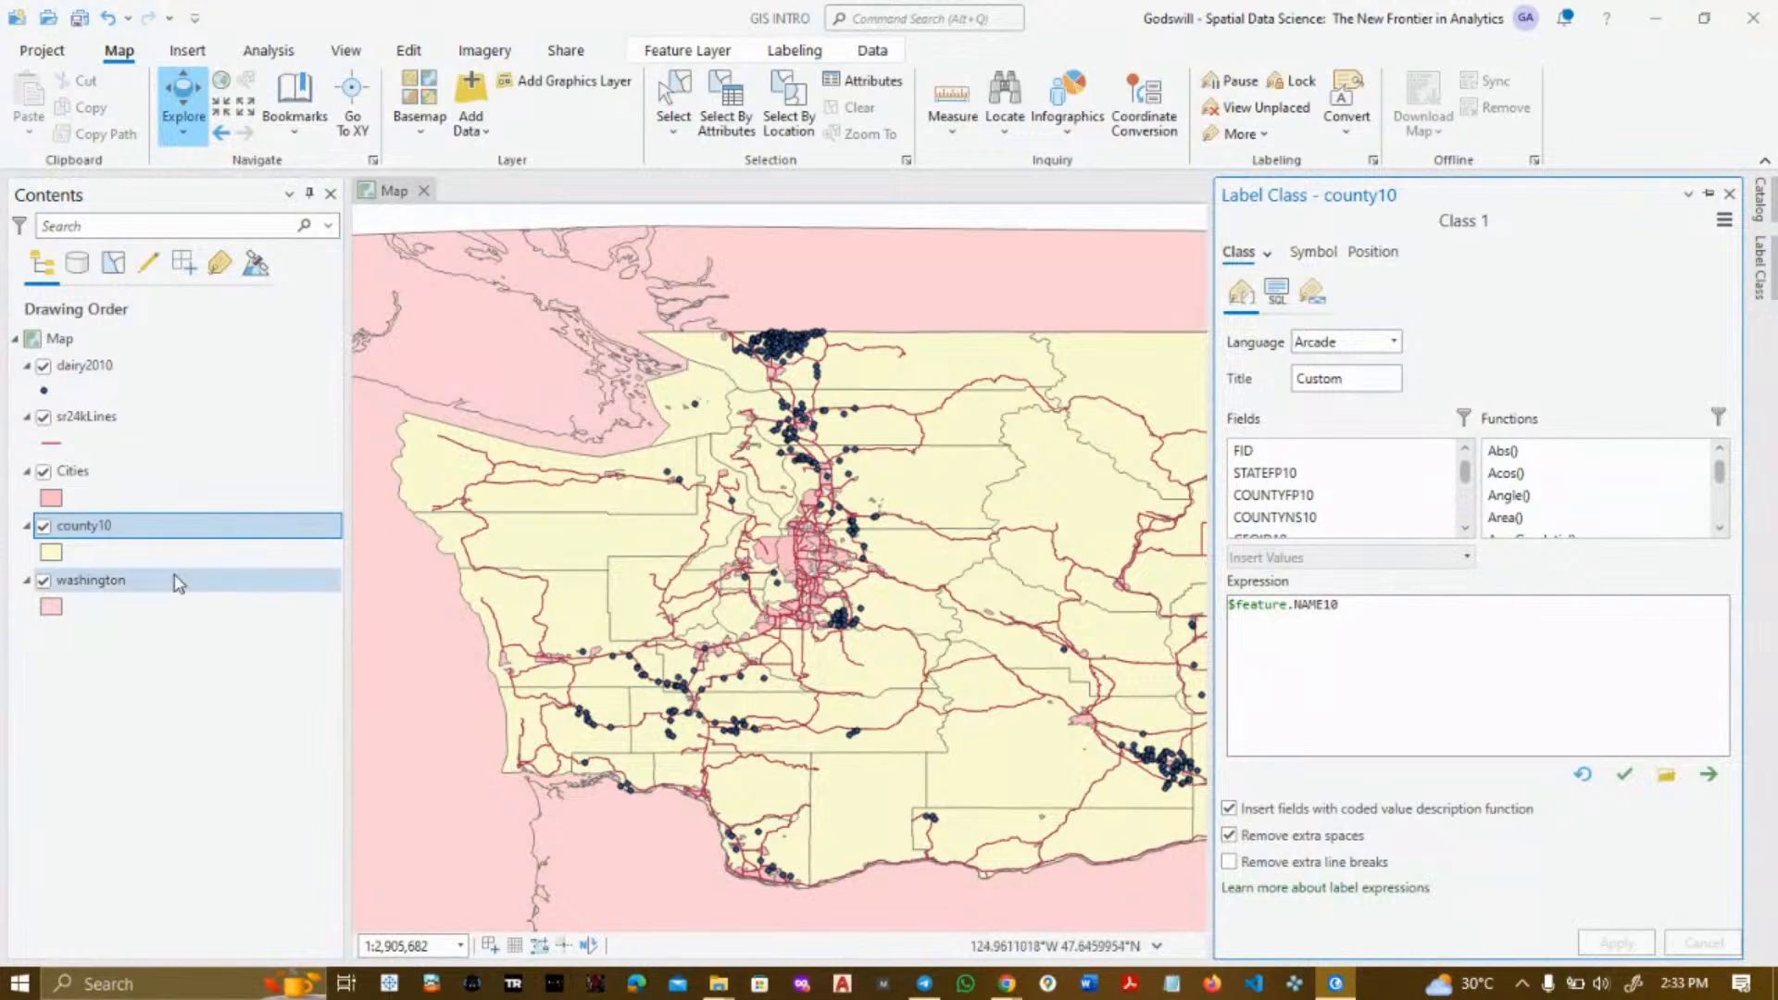
- Check the county10 attribute table for a field suitable for labeling the counties, and close the table
{"action": "left_click", "coordinate": [227, 536]}
{"action": "right_click", "coordinate": [231, 544]}
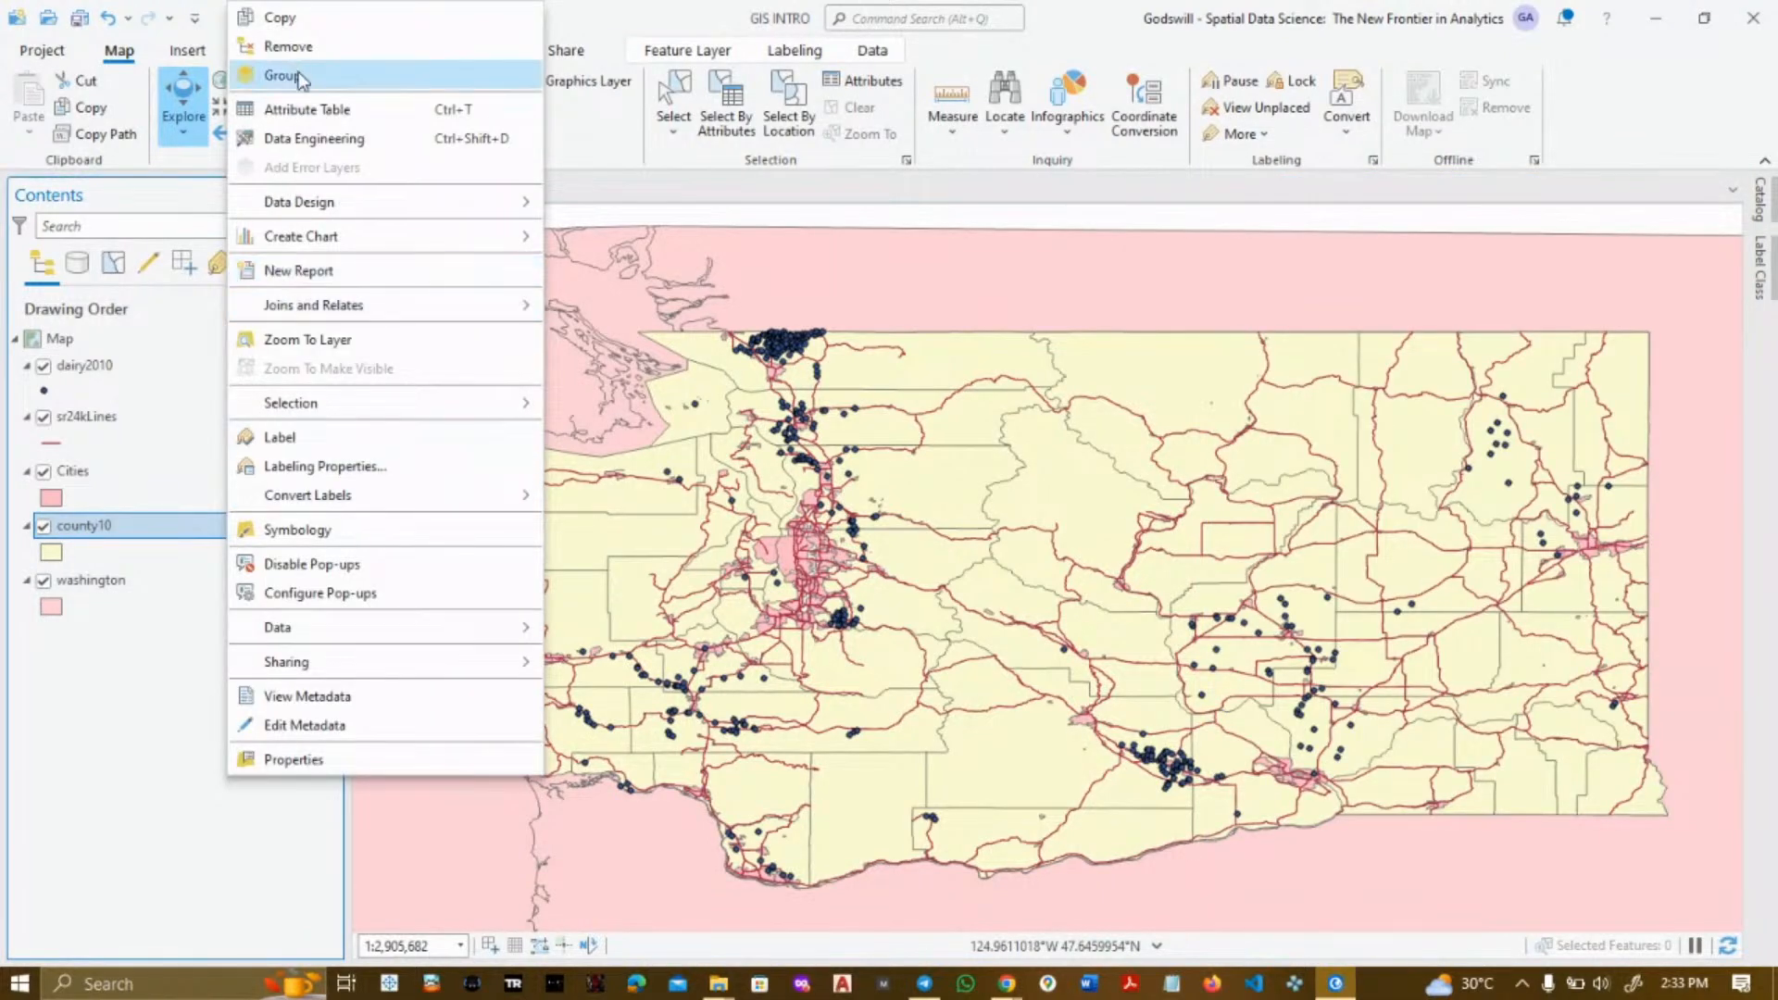
{"action": "left_click", "coordinate": [301, 109]}
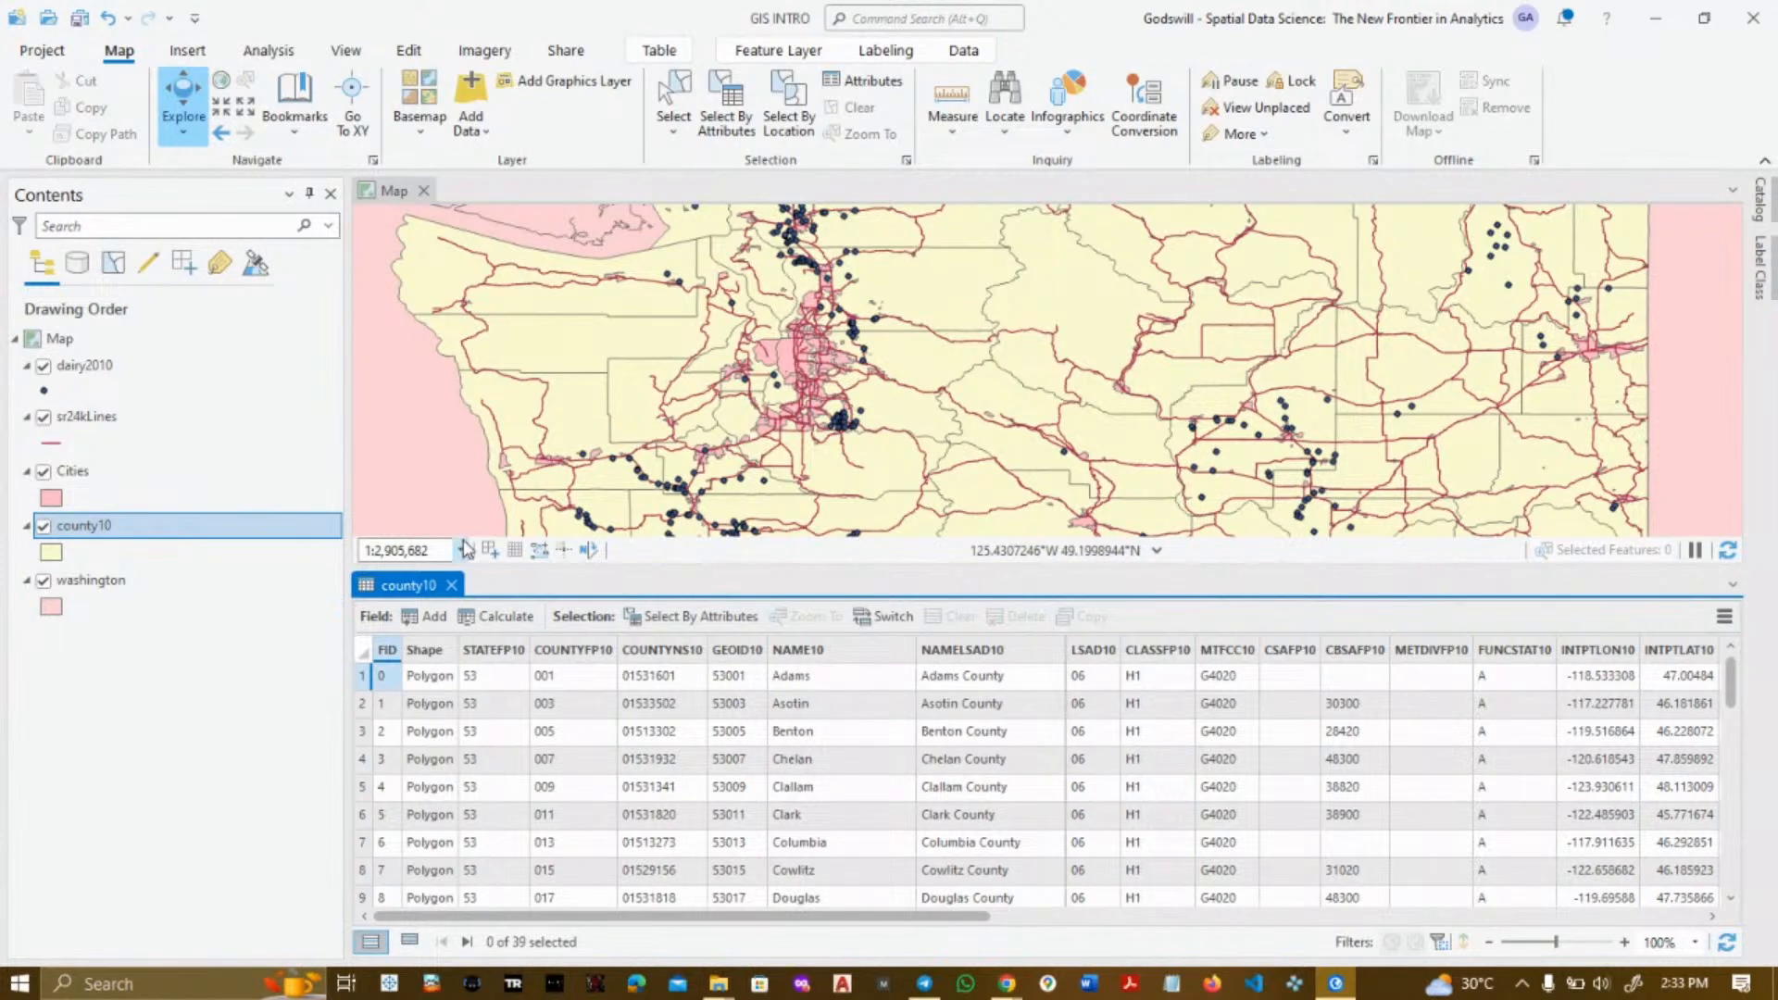
{"action": "left_click", "coordinate": [451, 585]}
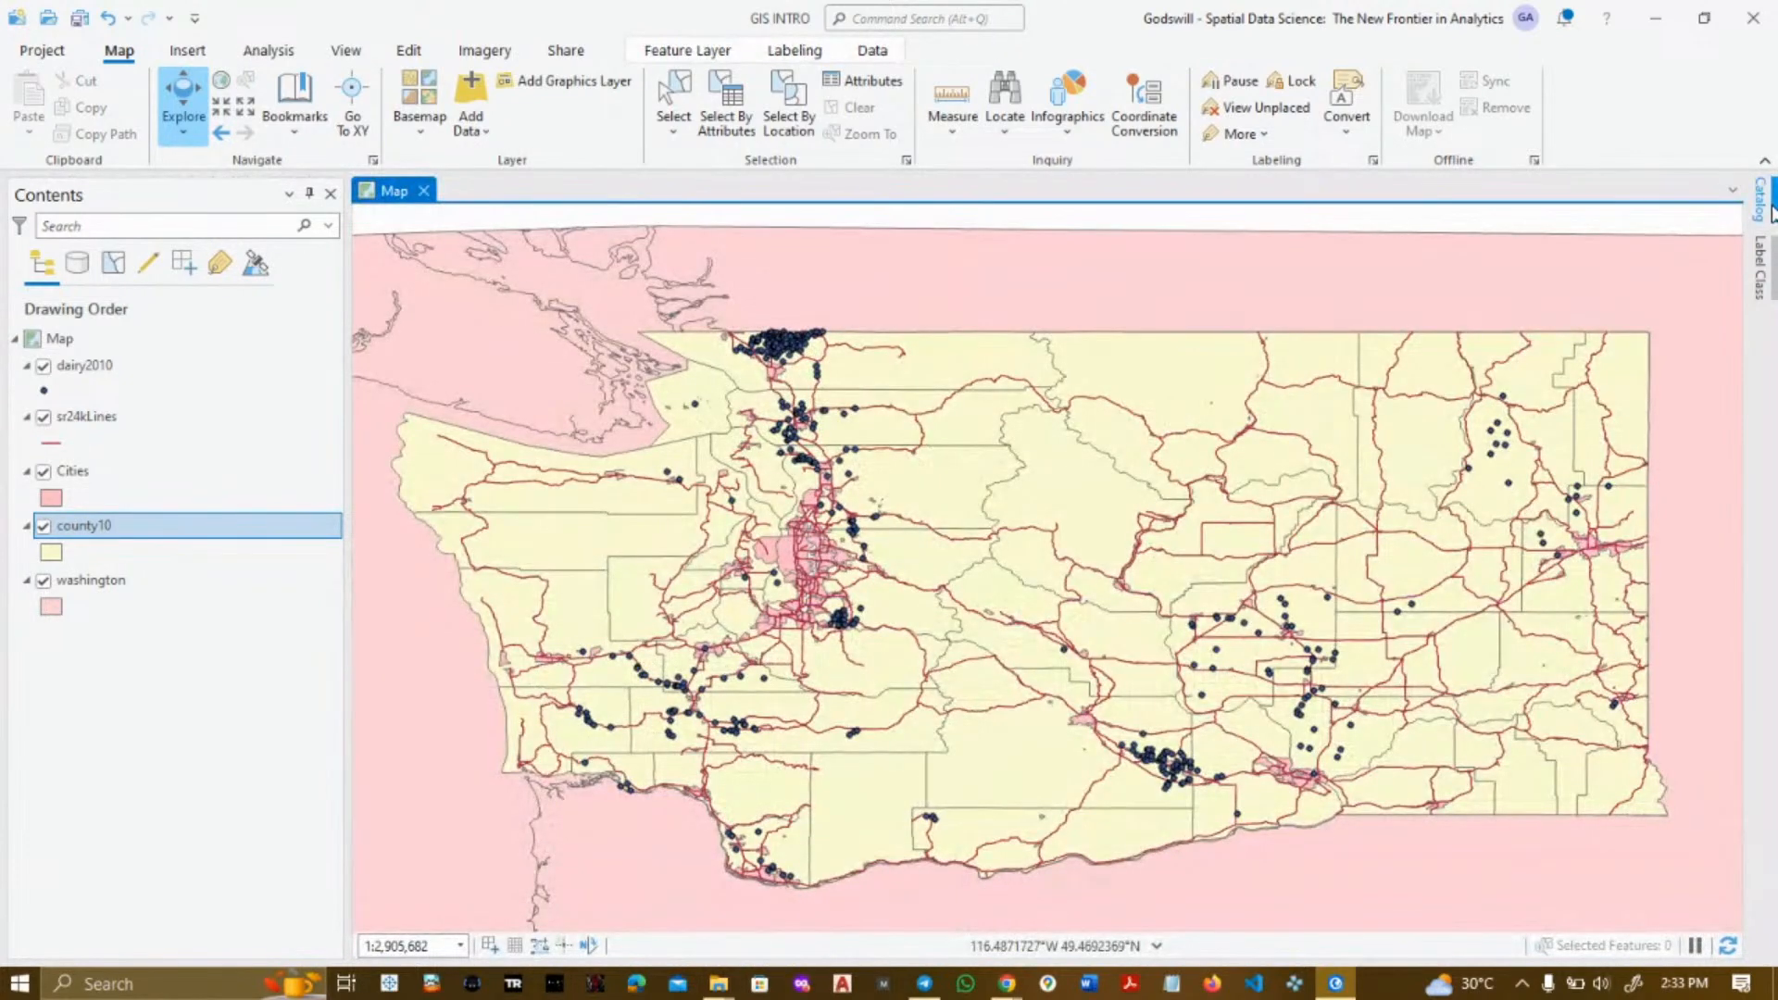
- Replace the county10 label expression with $feature.NAMELSAD10, validate it and apply the change
{"action": "left_click", "coordinate": [1759, 268]}
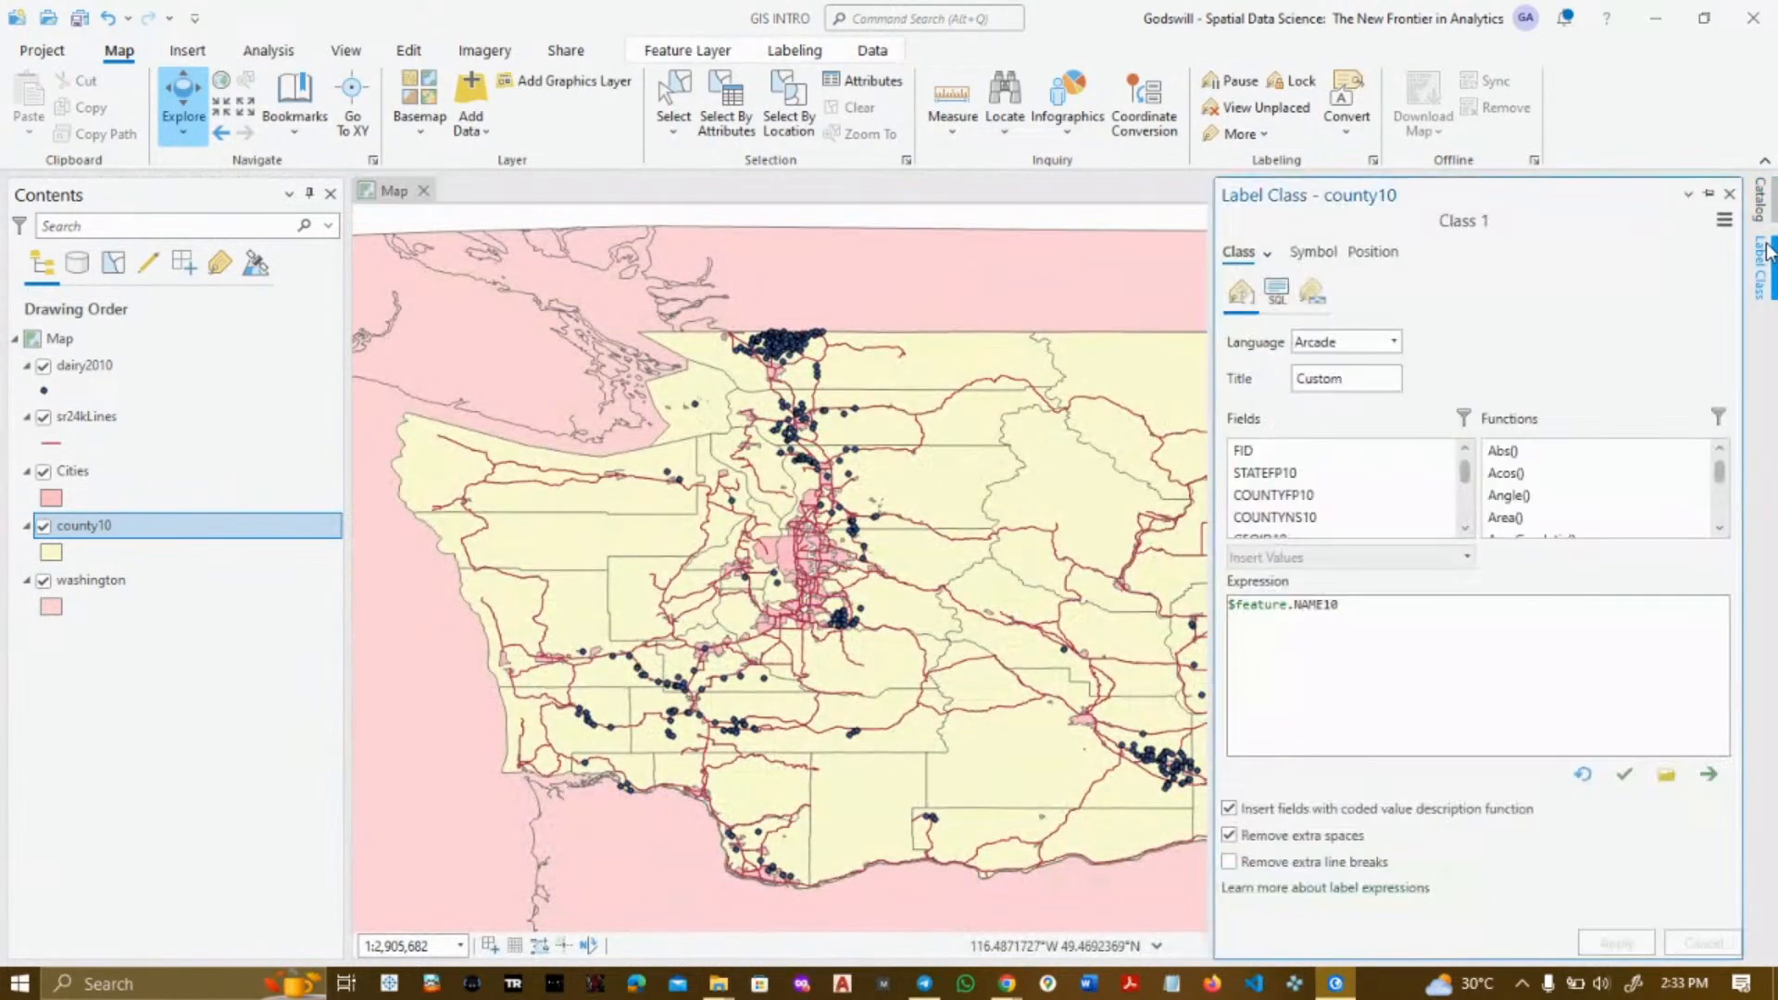
{"action": "left_click", "coordinate": [1466, 529]}
{"action": "left_click", "coordinate": [1466, 530]}
{"action": "left_click", "coordinate": [1467, 530]}
{"action": "left_click", "coordinate": [1466, 529]}
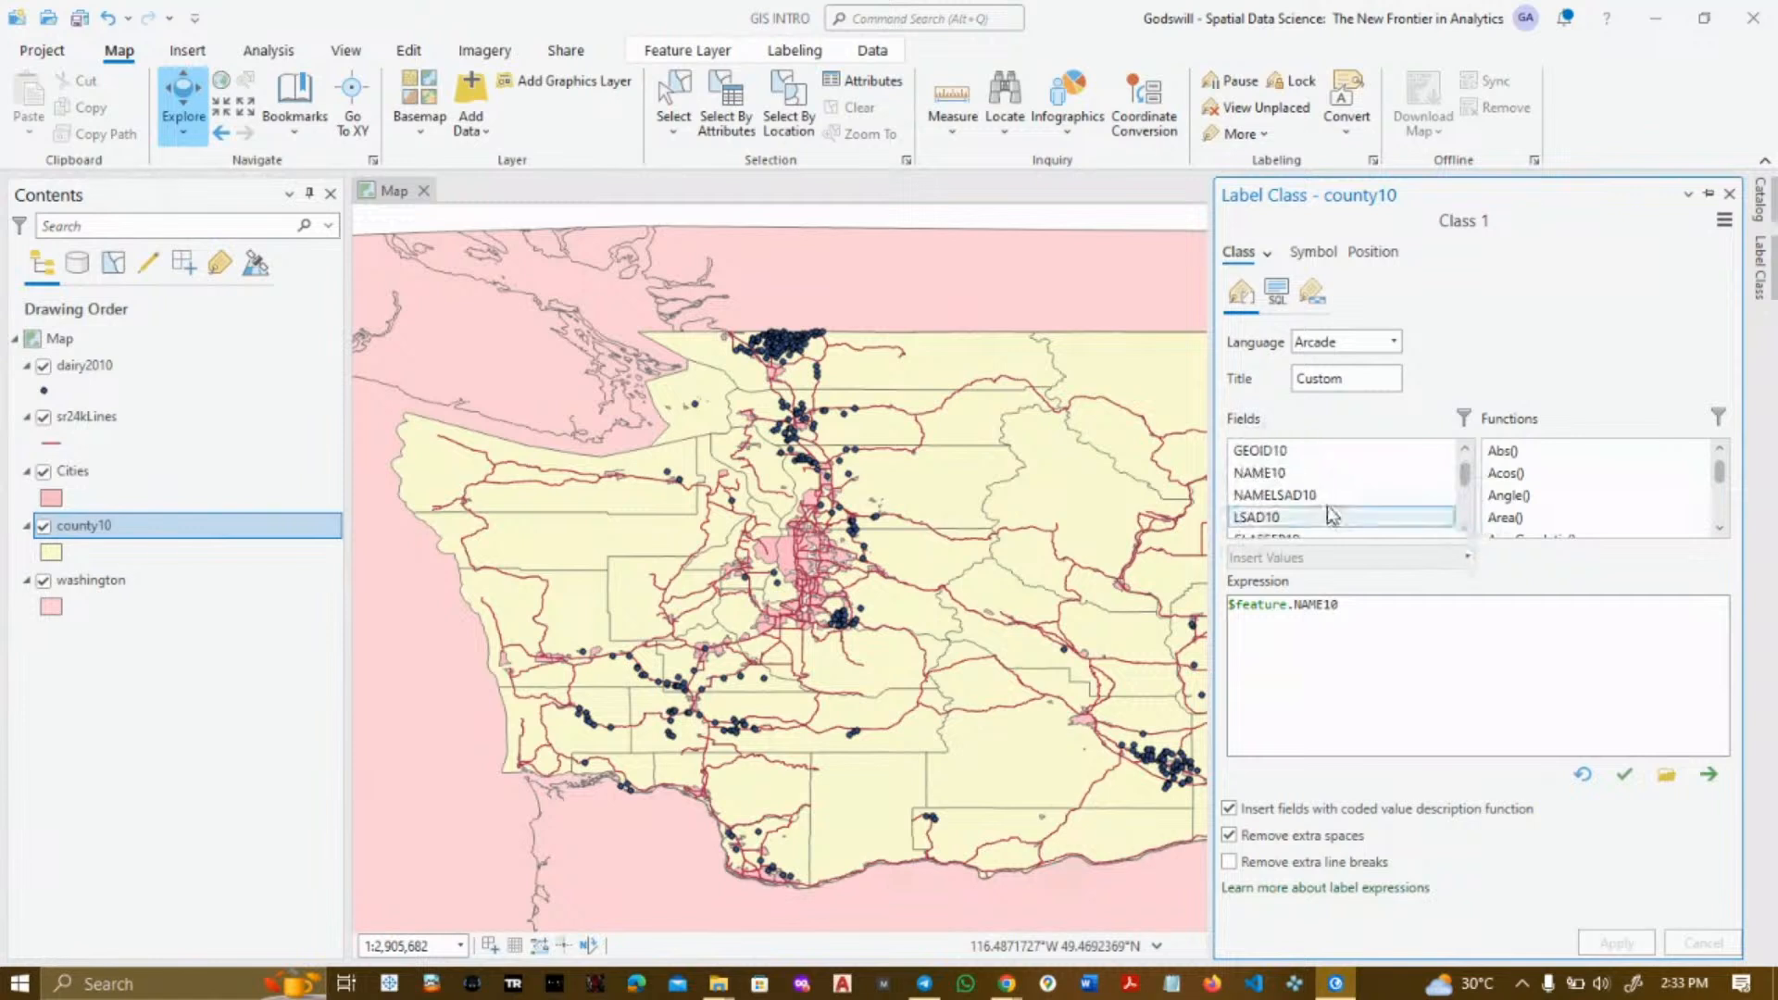
{"action": "key", "text": "ctrl+a"}
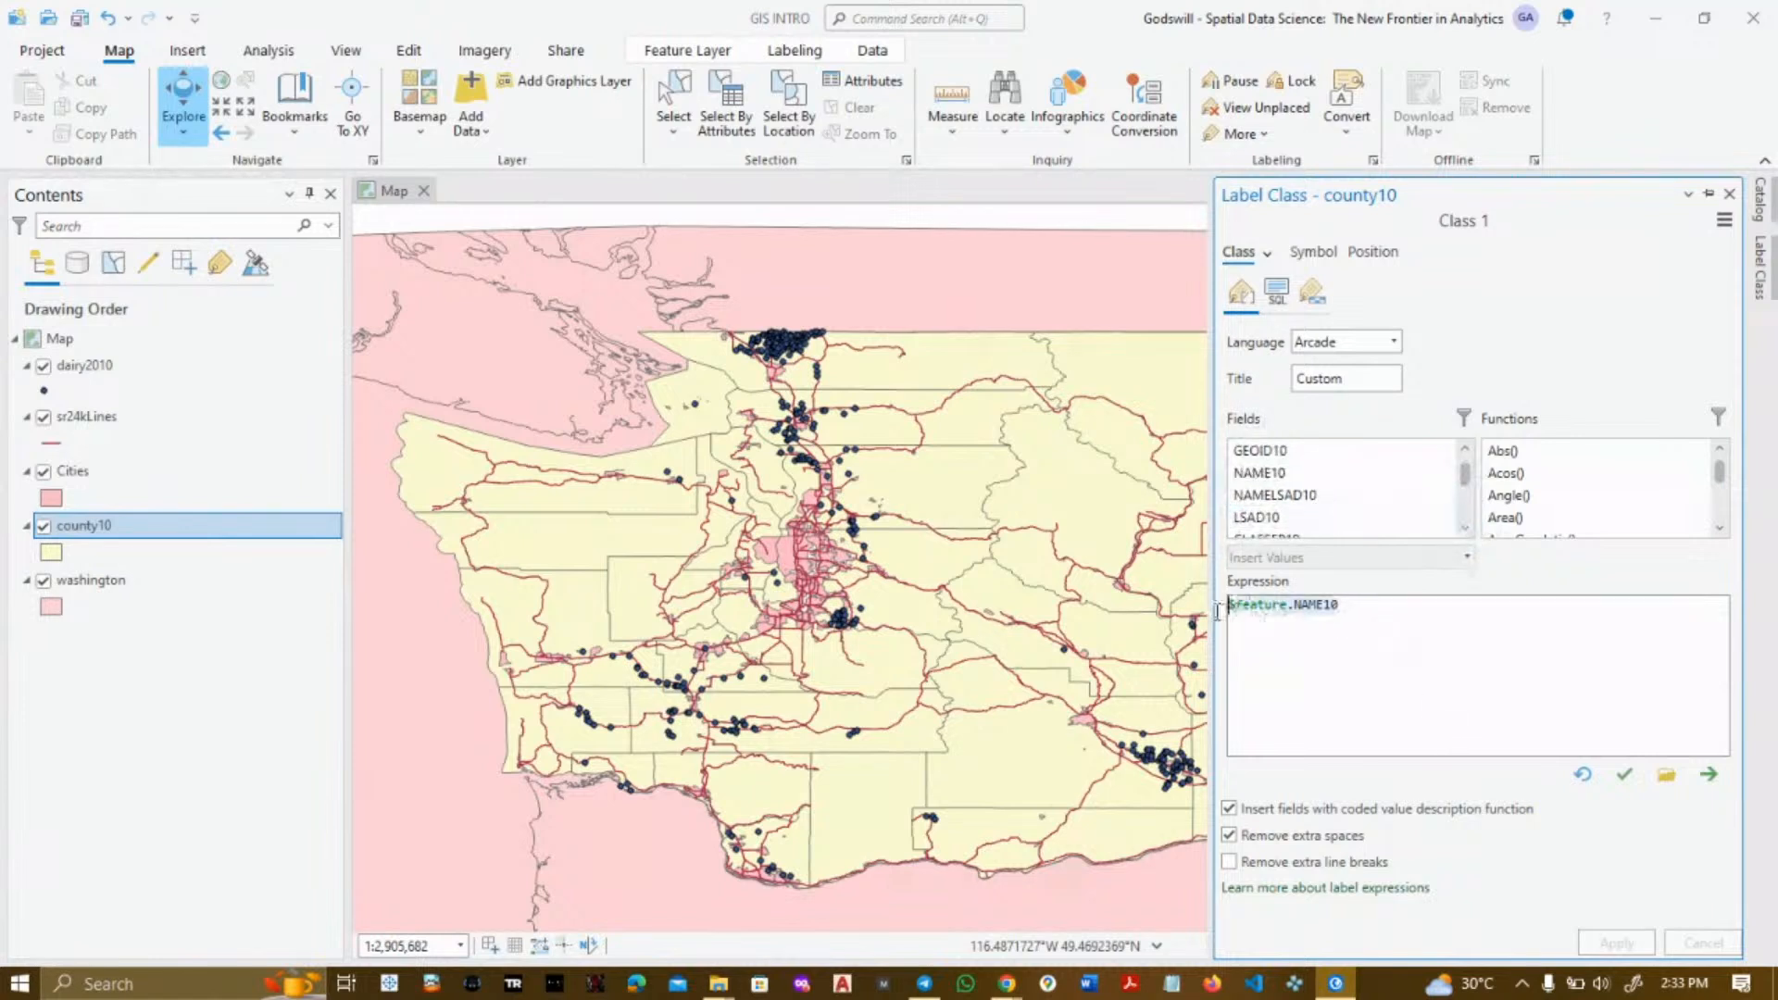
{"action": "key", "text": "BackSpace"}
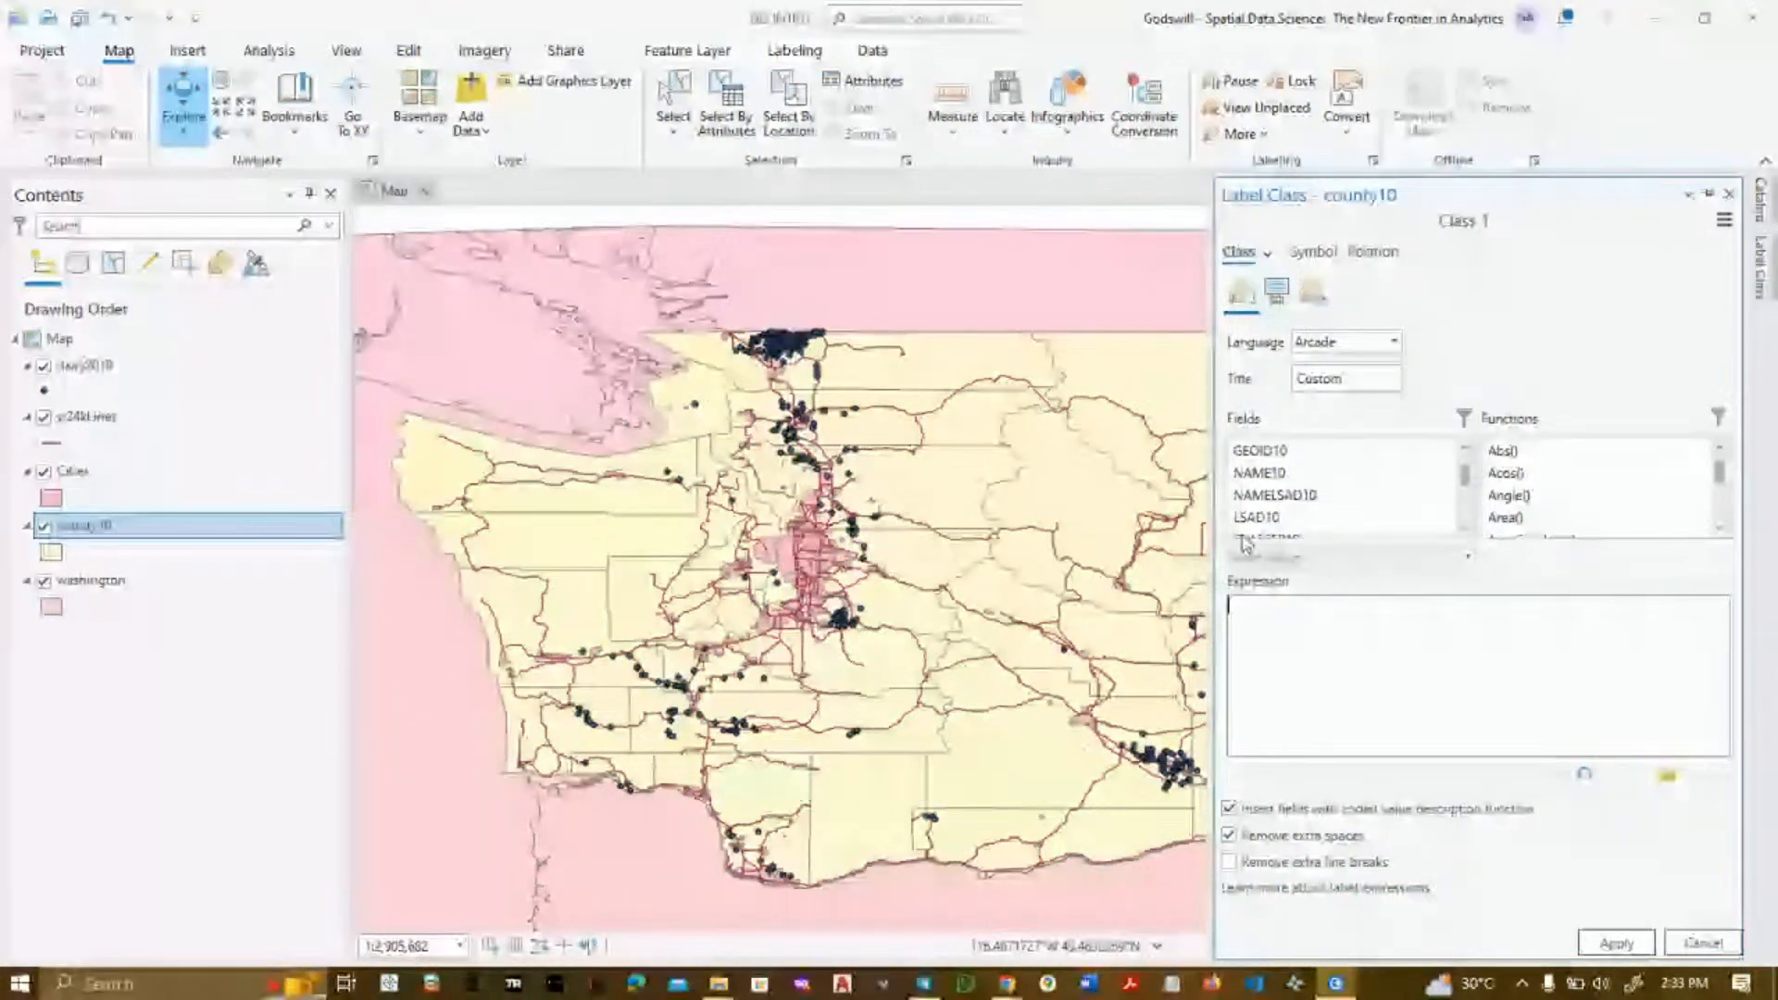
{"action": "double_click", "coordinate": [1275, 495]}
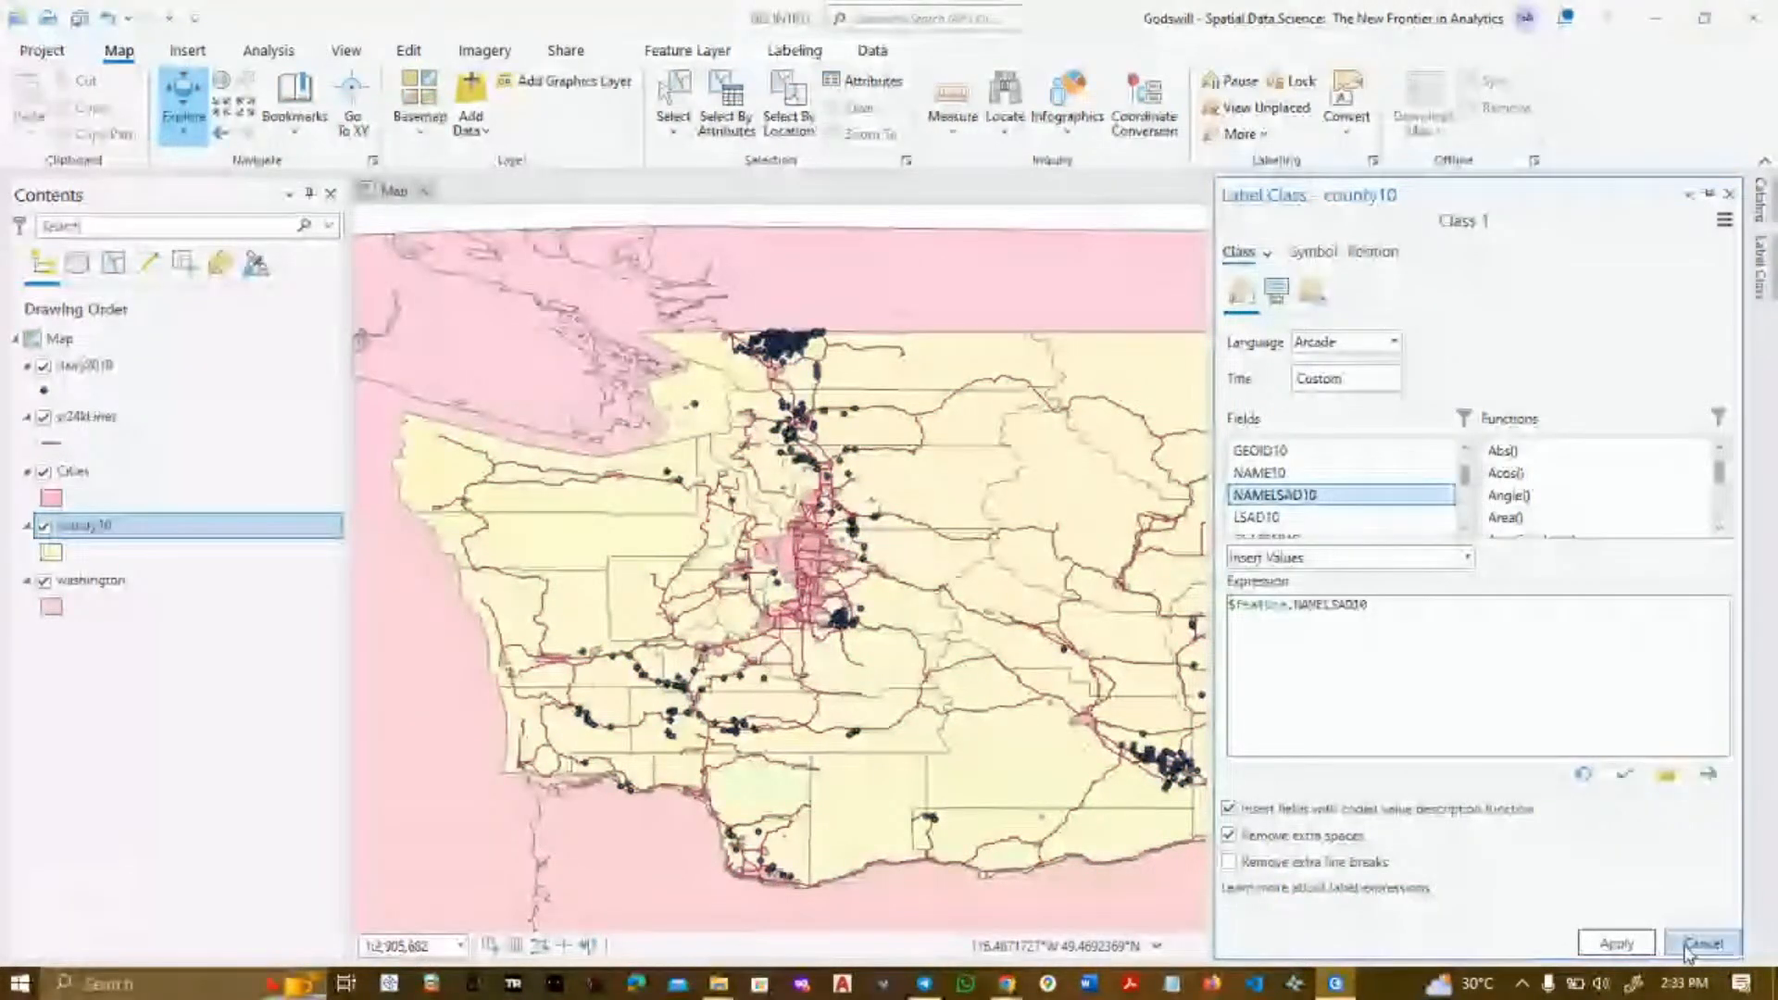
{"action": "left_click", "coordinate": [1624, 776]}
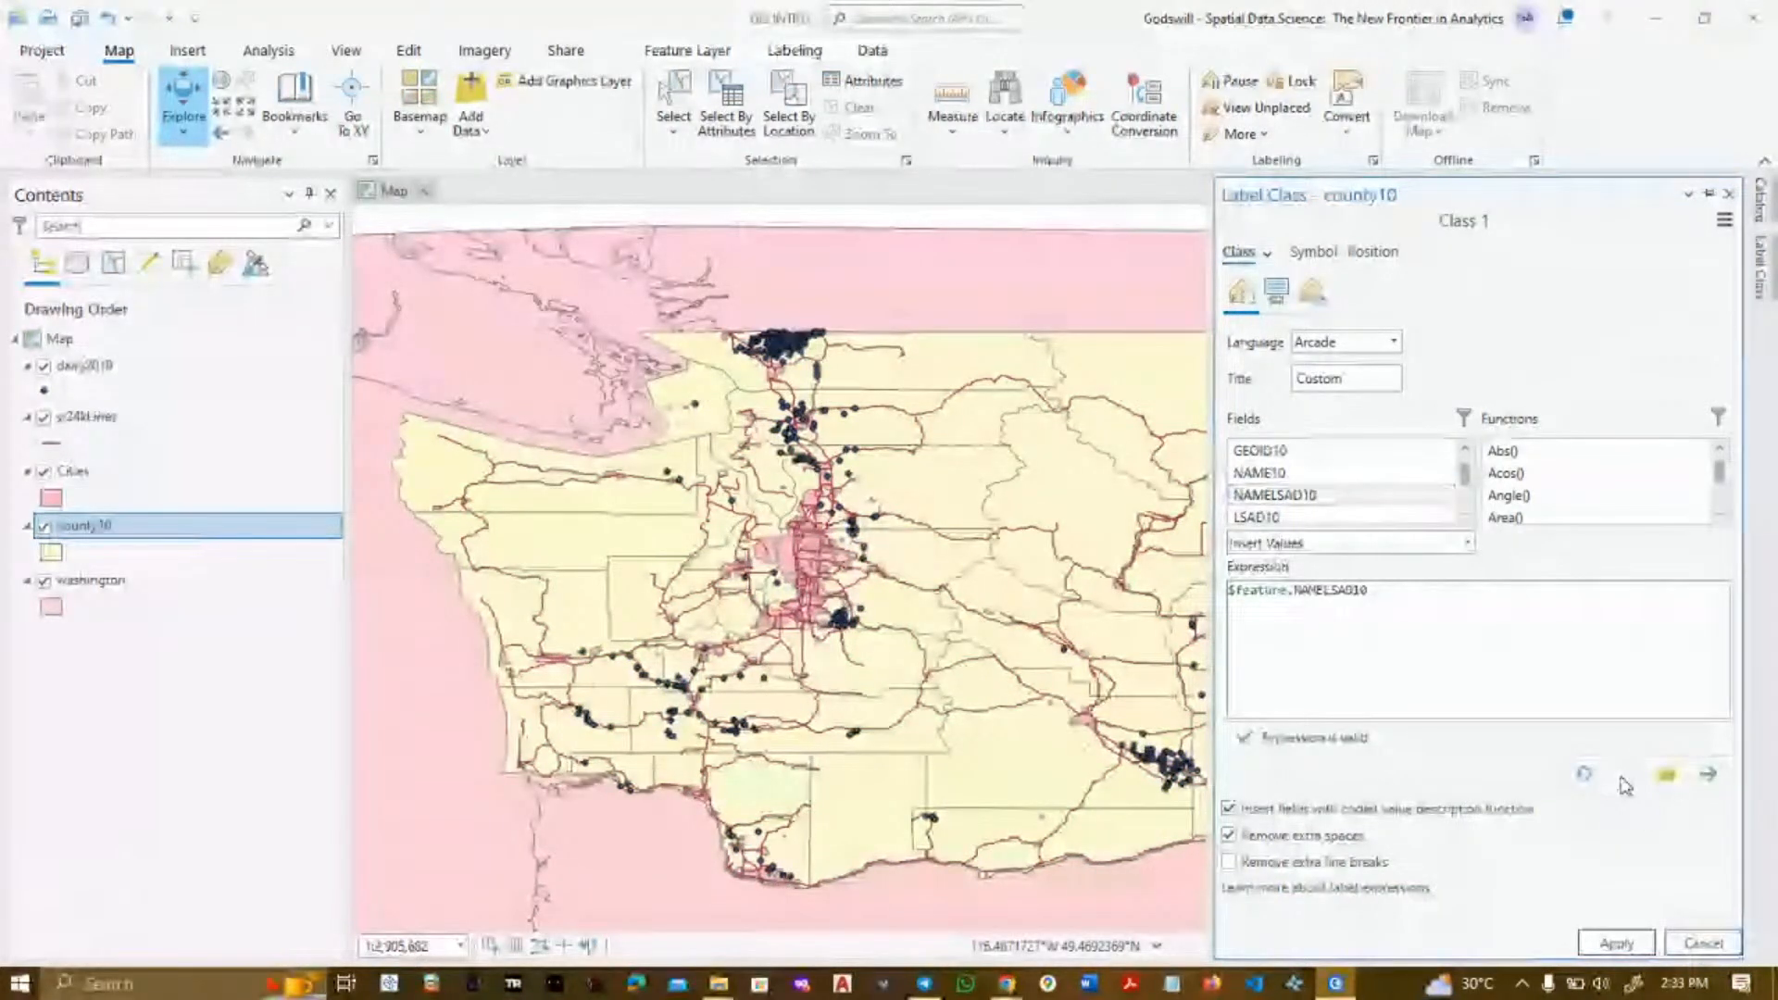
{"action": "left_click", "coordinate": [1594, 945]}
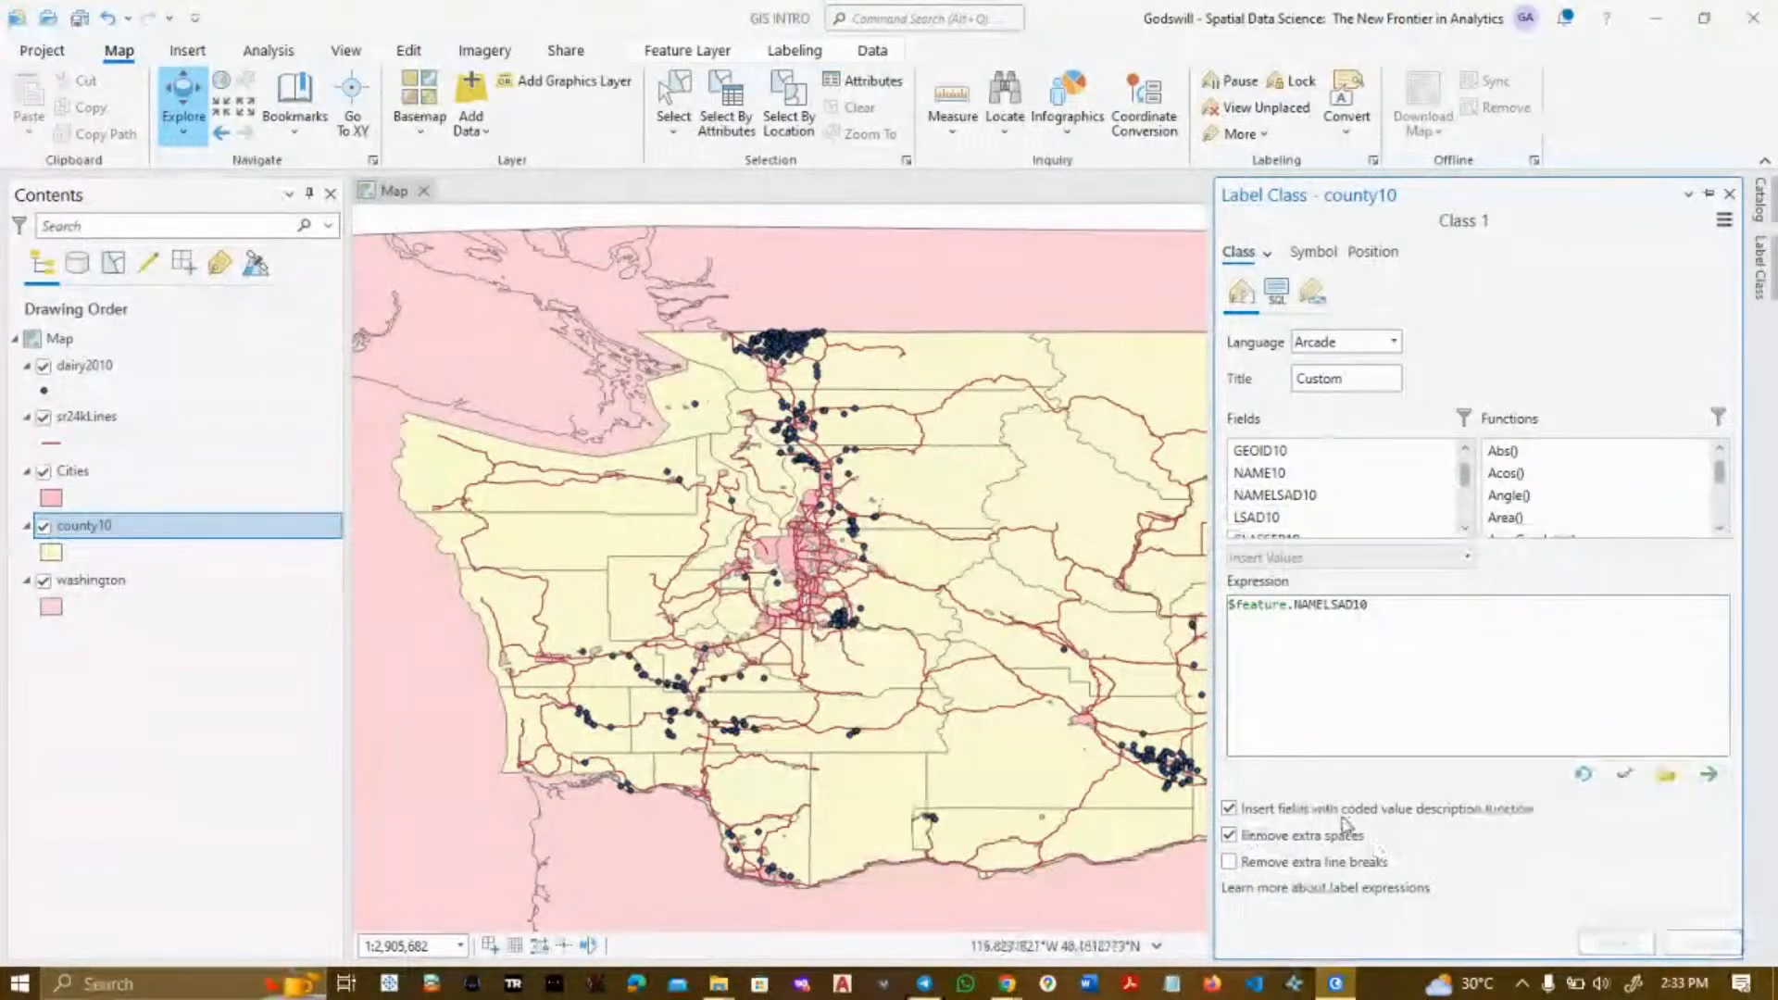
- Turn on labels for the county10 layer and inspect the county names across the whole state
{"action": "right_click", "coordinate": [96, 550]}
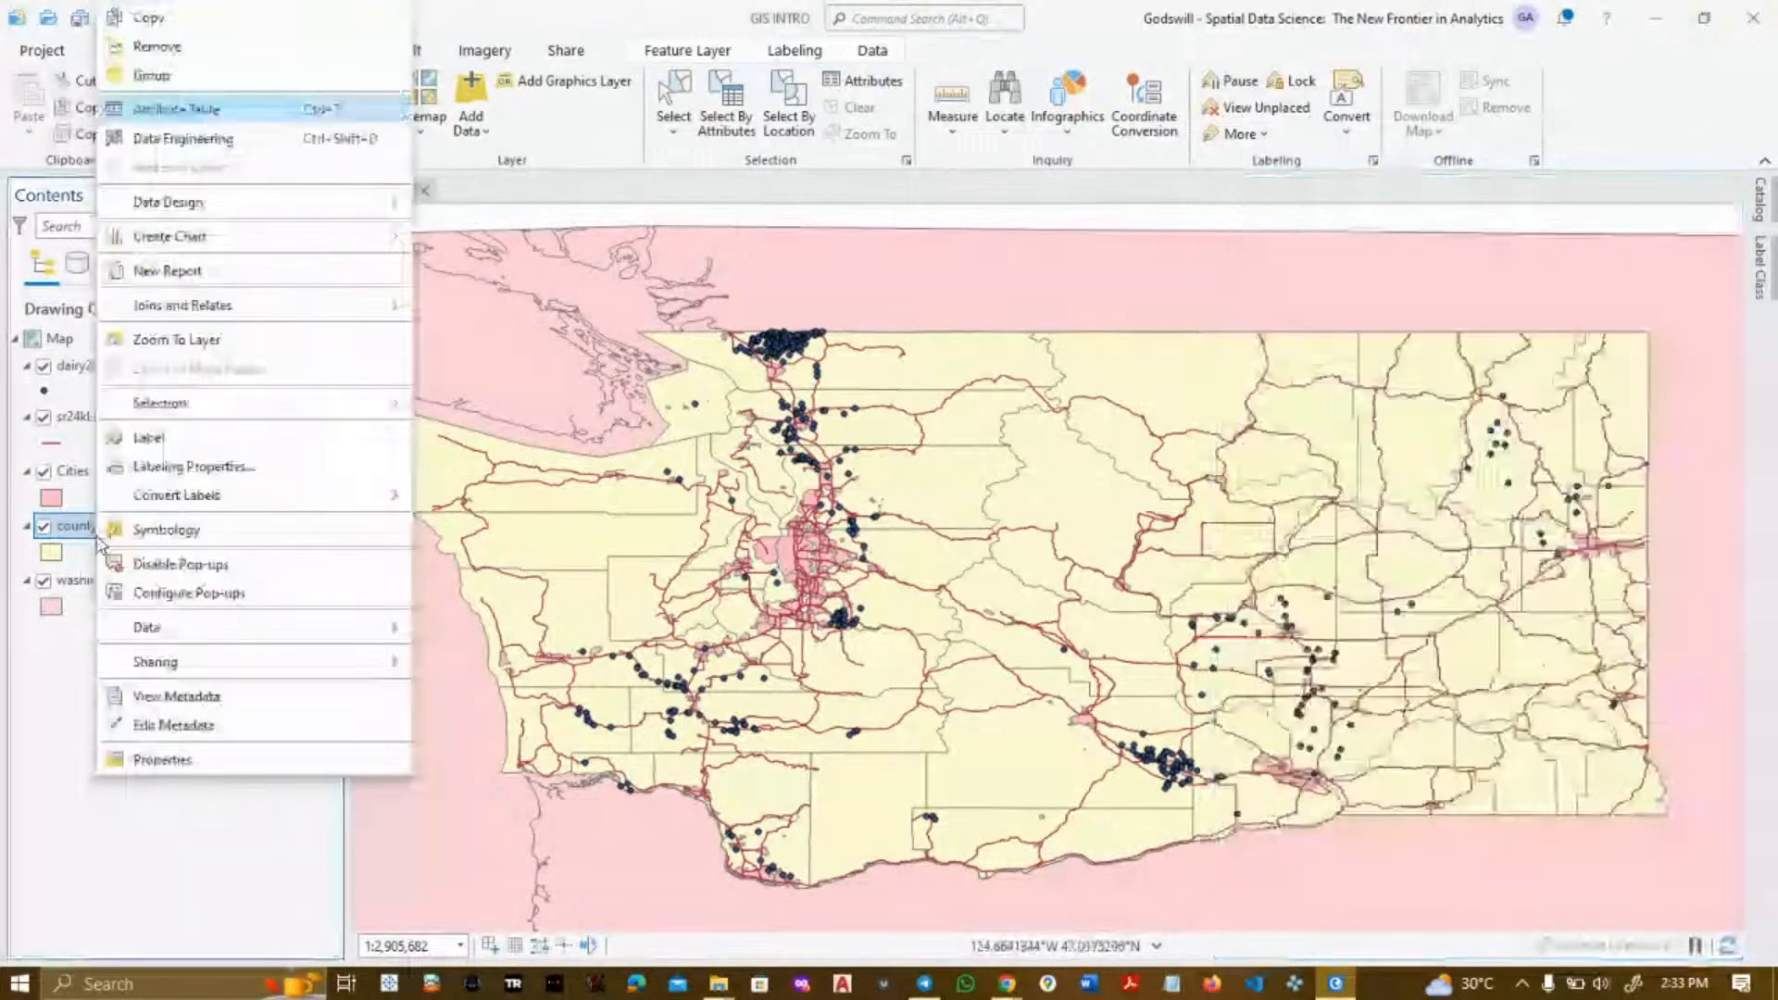
{"action": "key", "text": "Escape"}
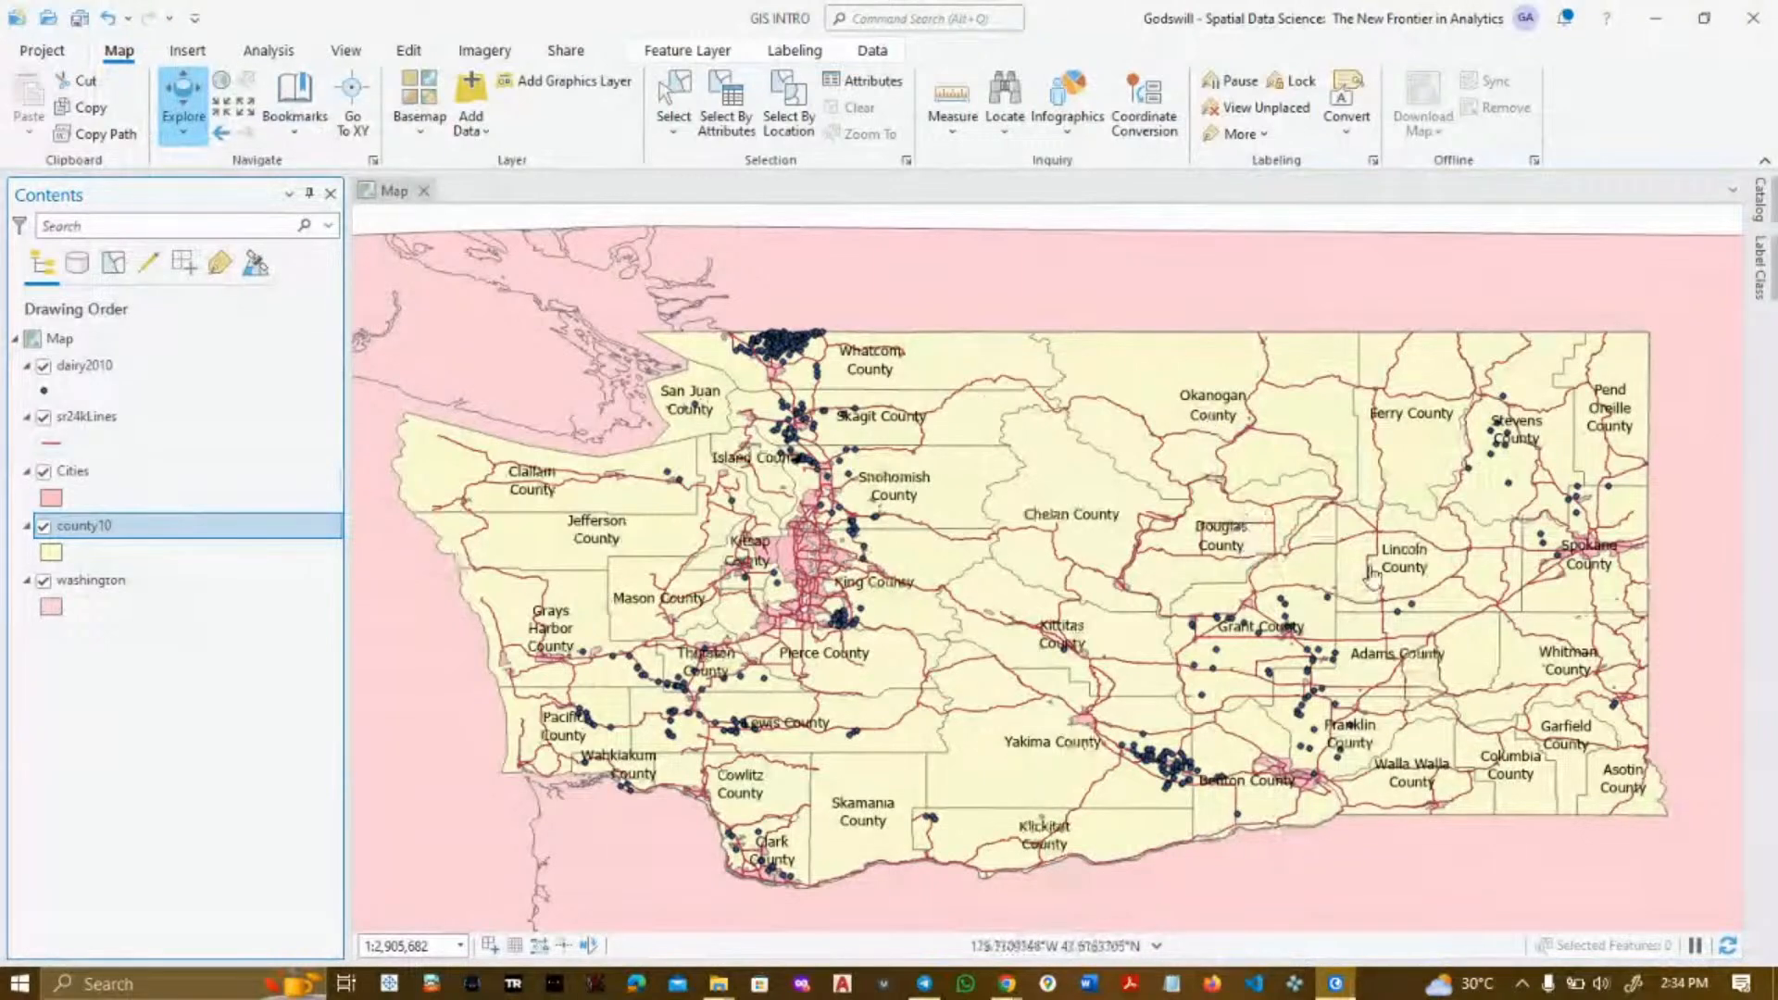
{"action": "scroll", "coordinate": [1373, 574], "scroll_direction": "up", "scroll_amount": 3}
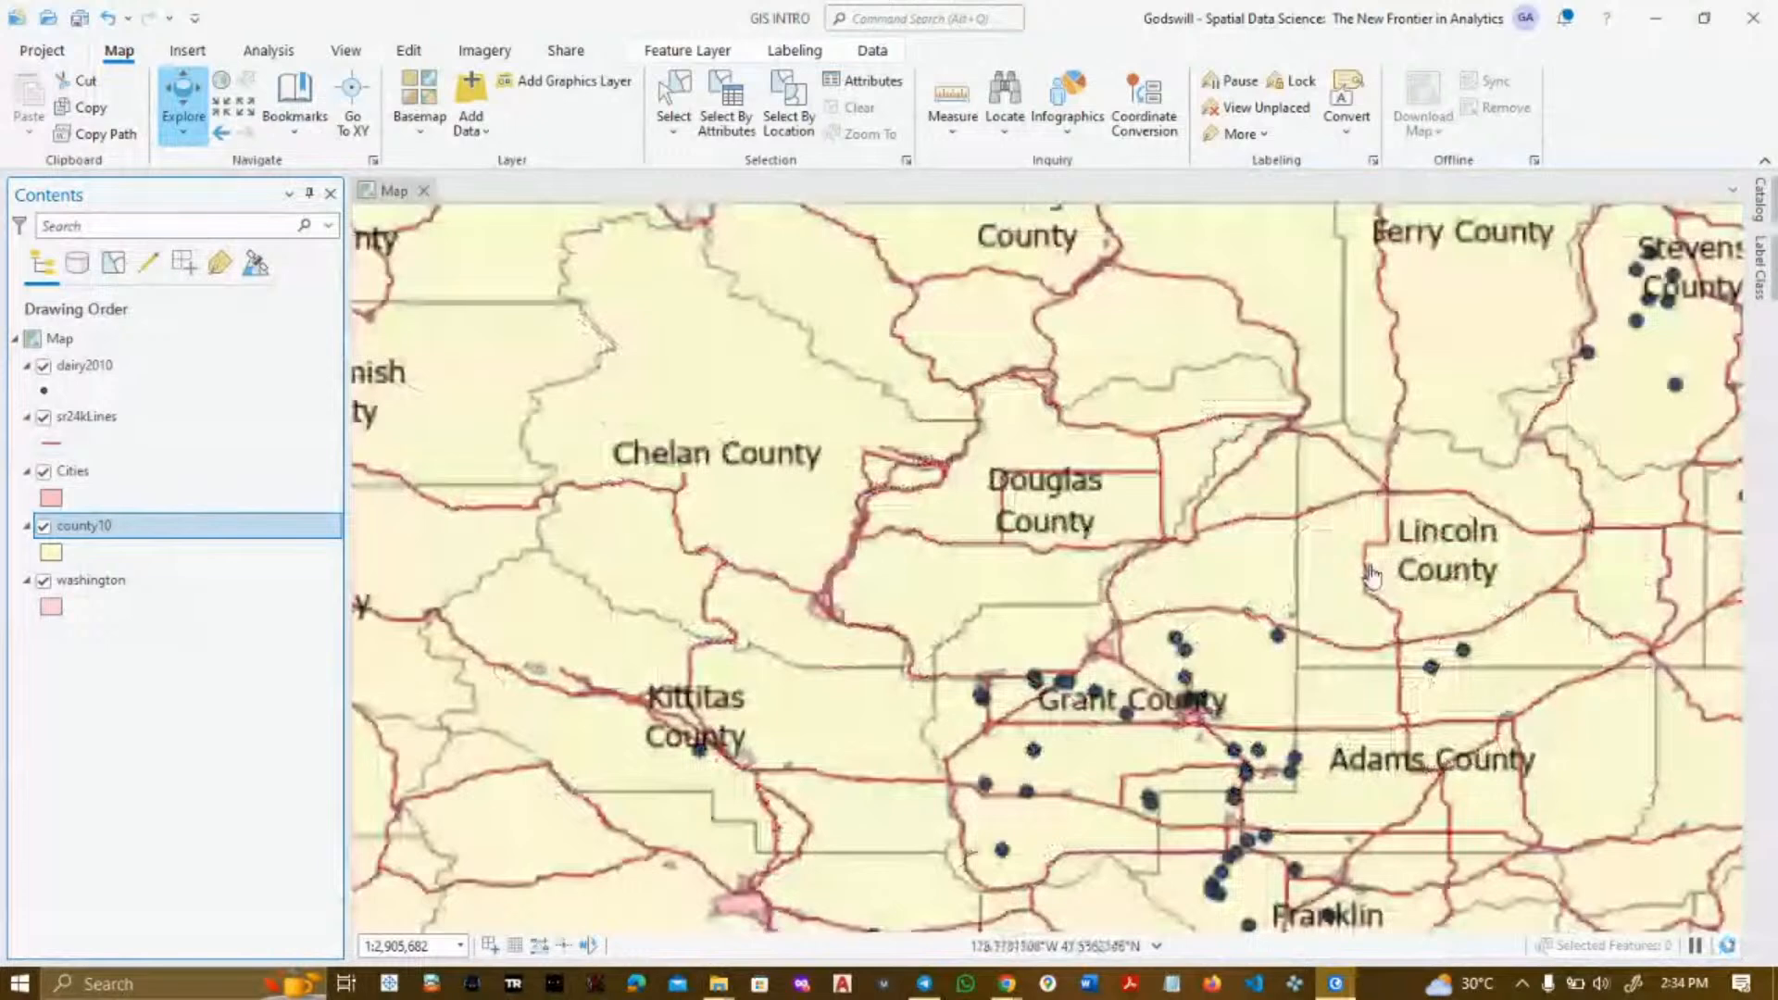
{"action": "scroll", "coordinate": [1104, 485], "scroll_direction": "down", "scroll_amount": 3}
{"action": "scroll", "coordinate": [1104, 485], "scroll_direction": "down", "scroll_amount": 3}
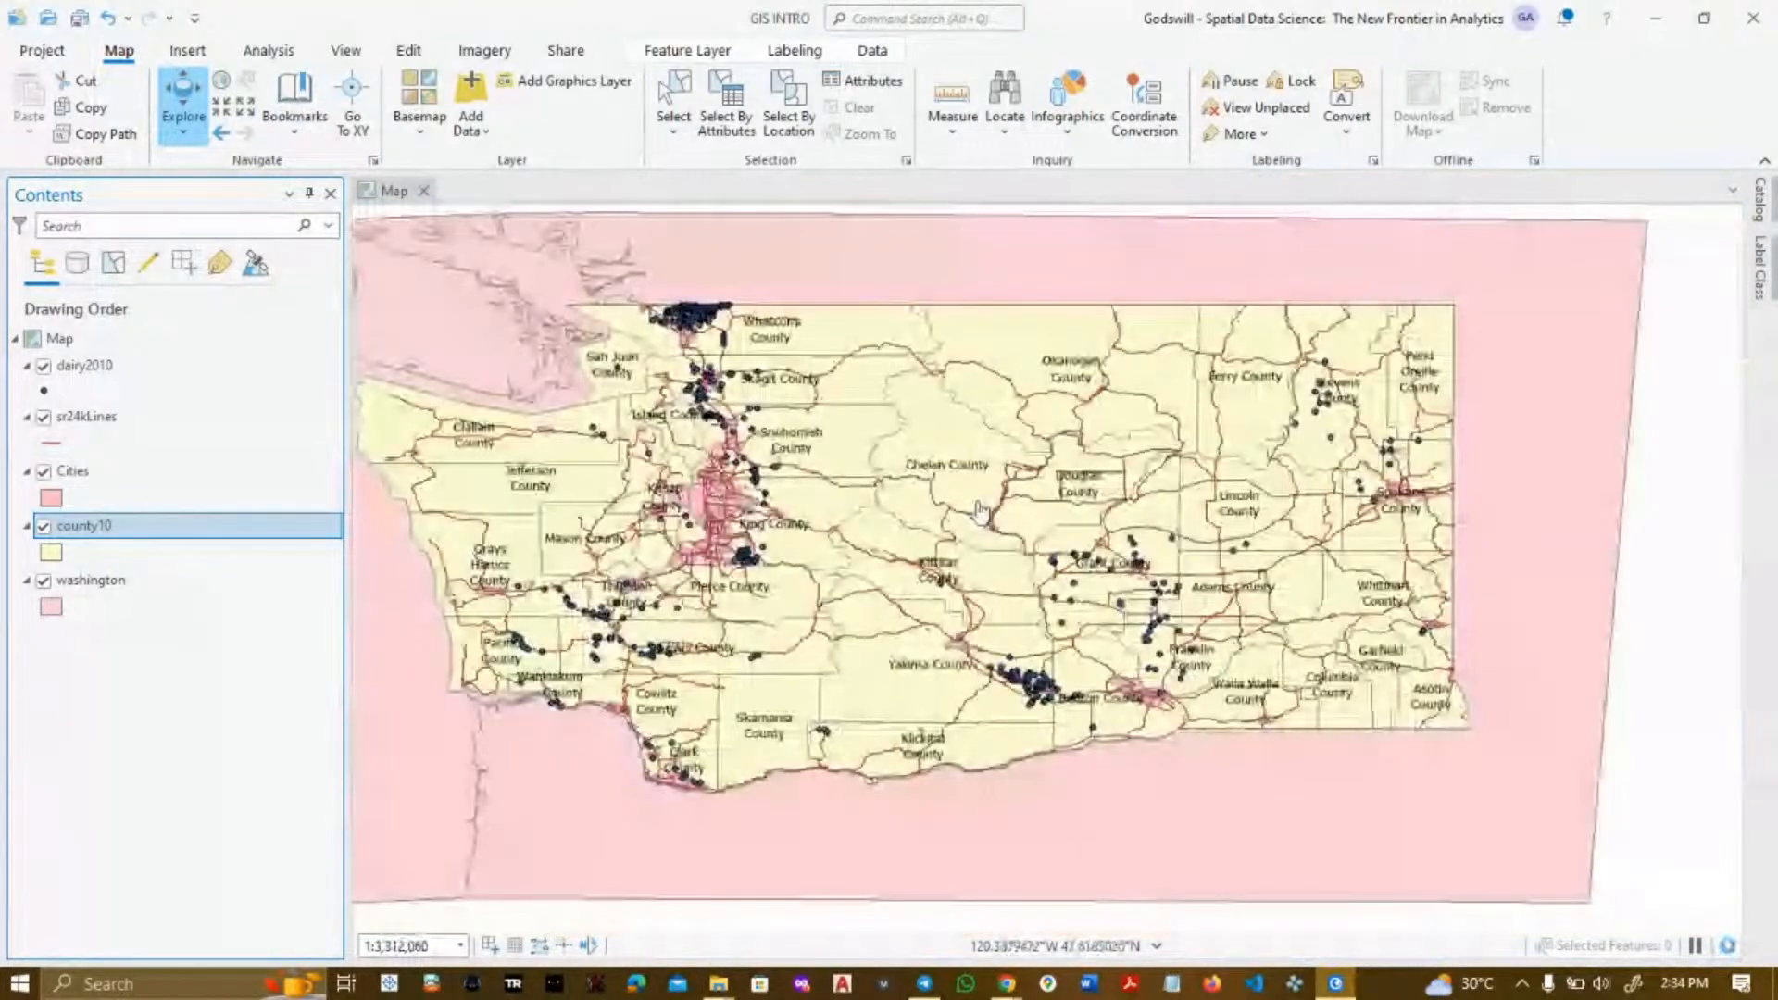
{"action": "left_click_drag", "start_coordinate": [982, 512], "coordinate": [1095, 547]}
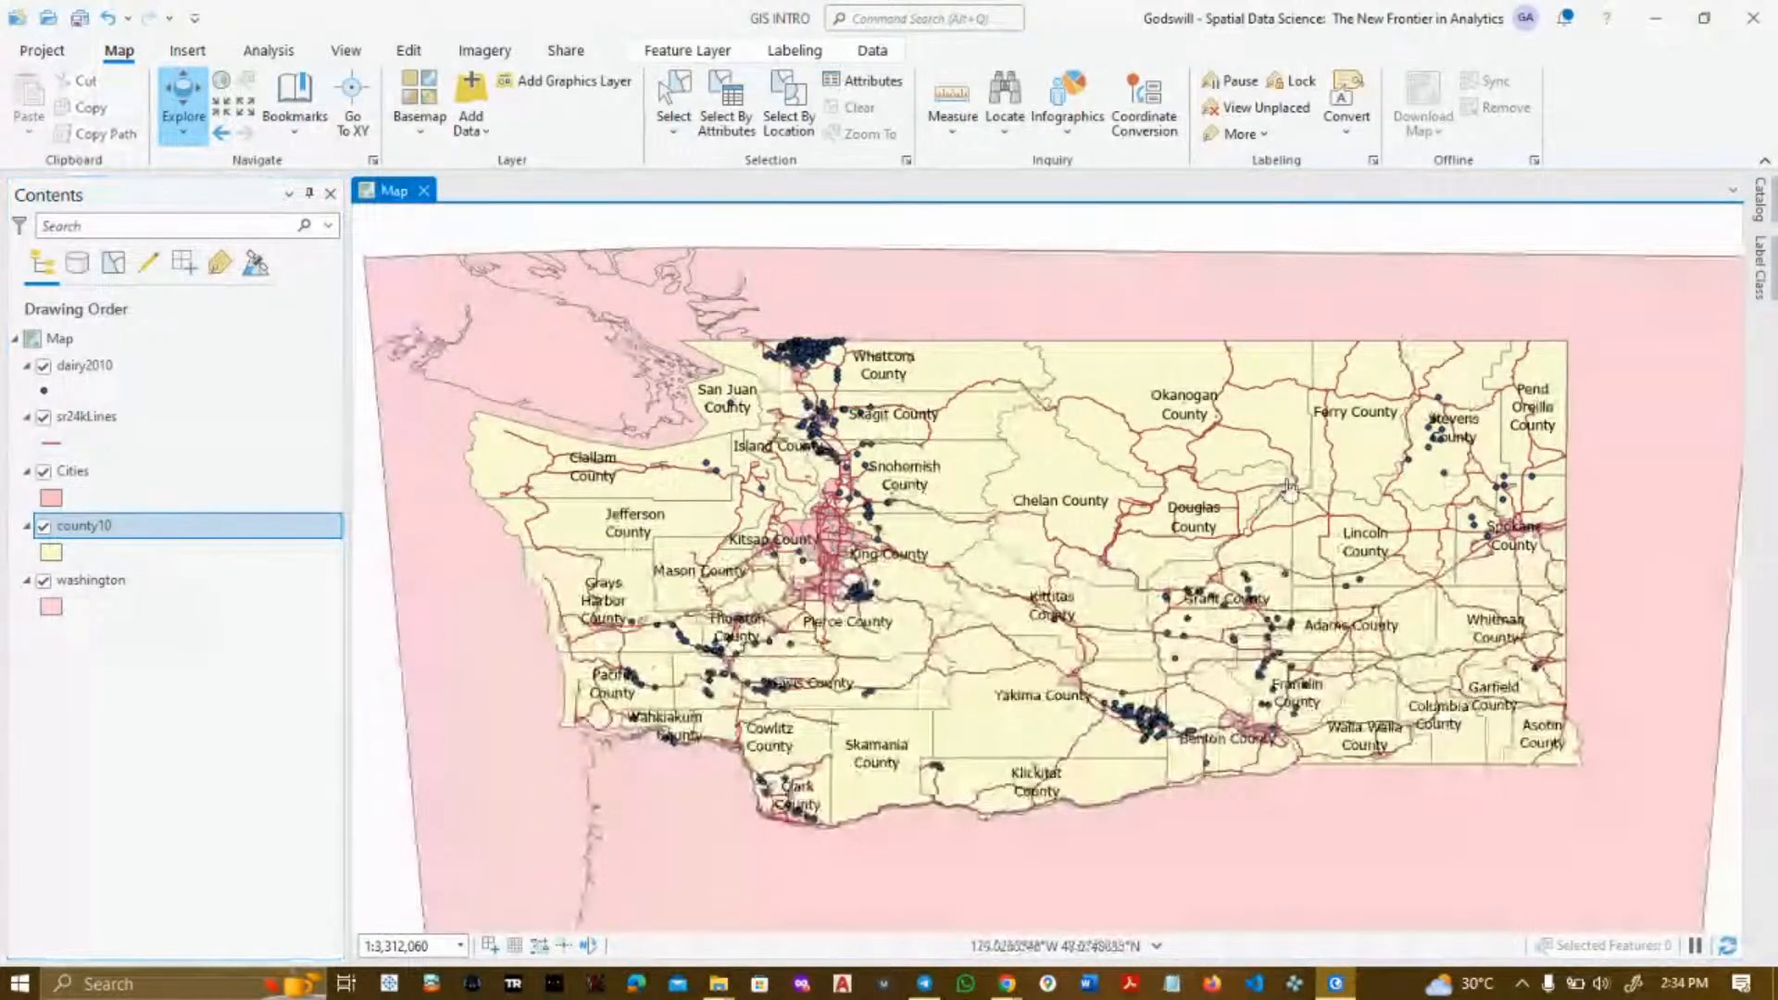
- Hide the sr24kLines road layer to view the county labels without roads, and show it again
{"action": "left_click", "coordinate": [44, 417]}
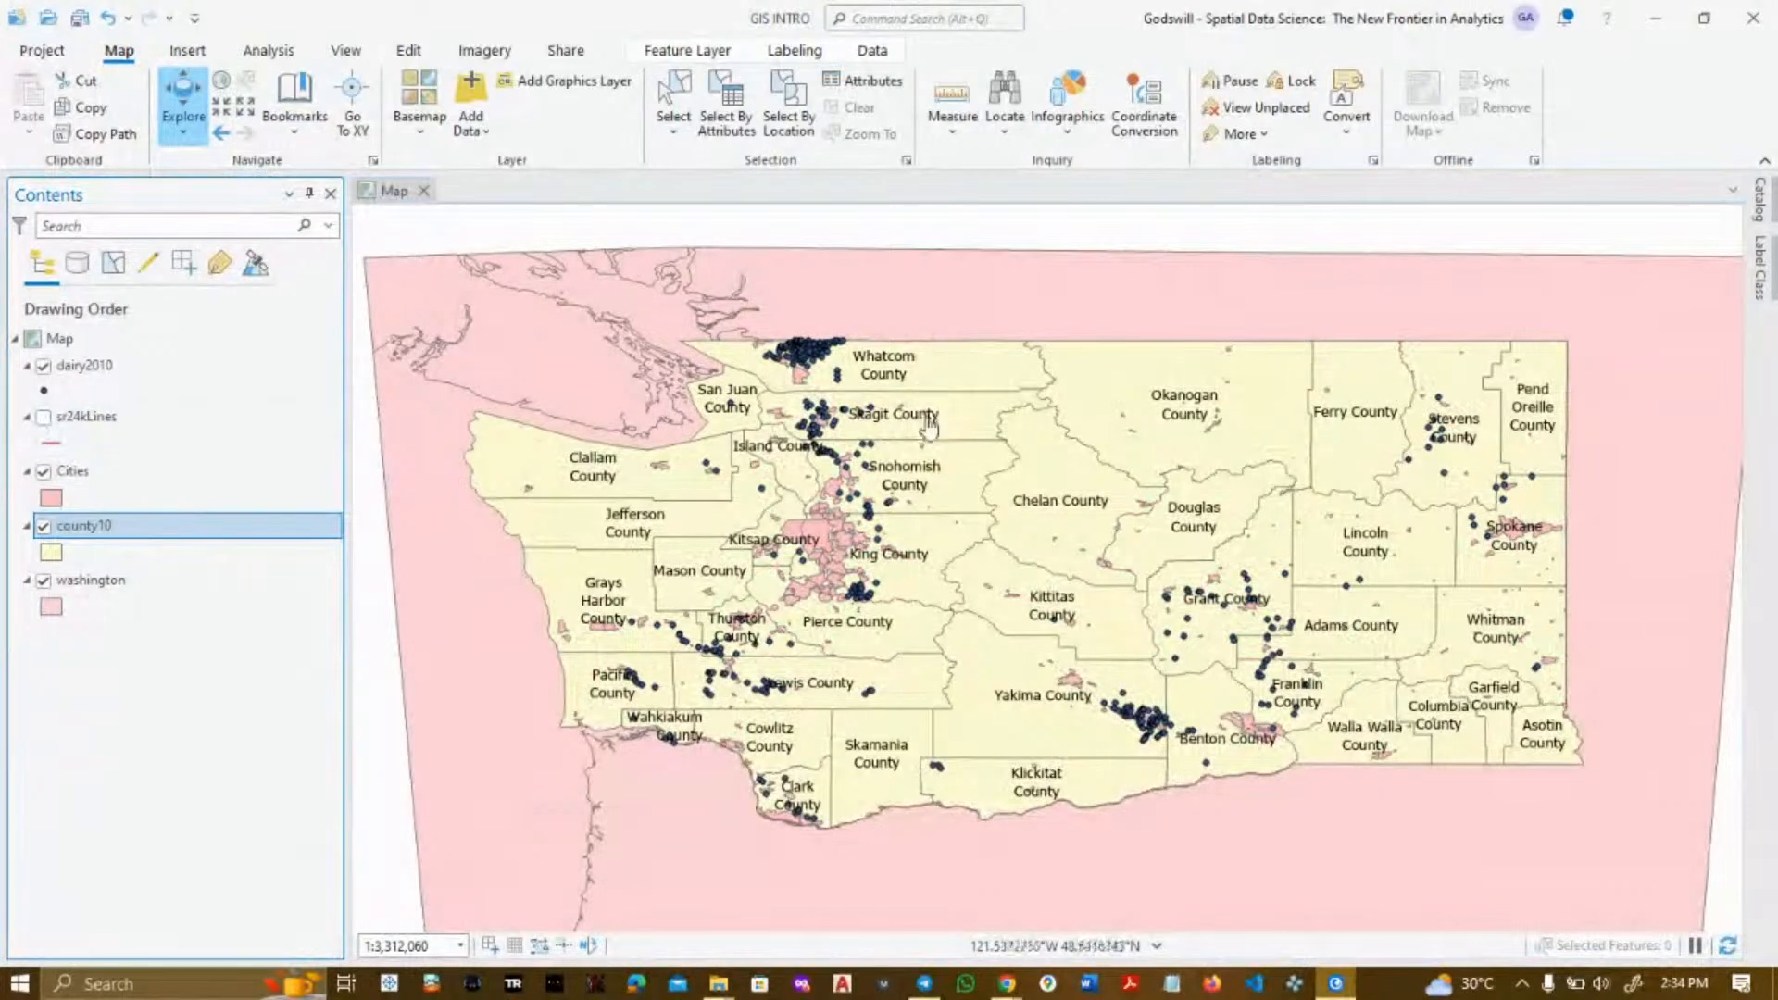
{"action": "left_click", "coordinate": [43, 418]}
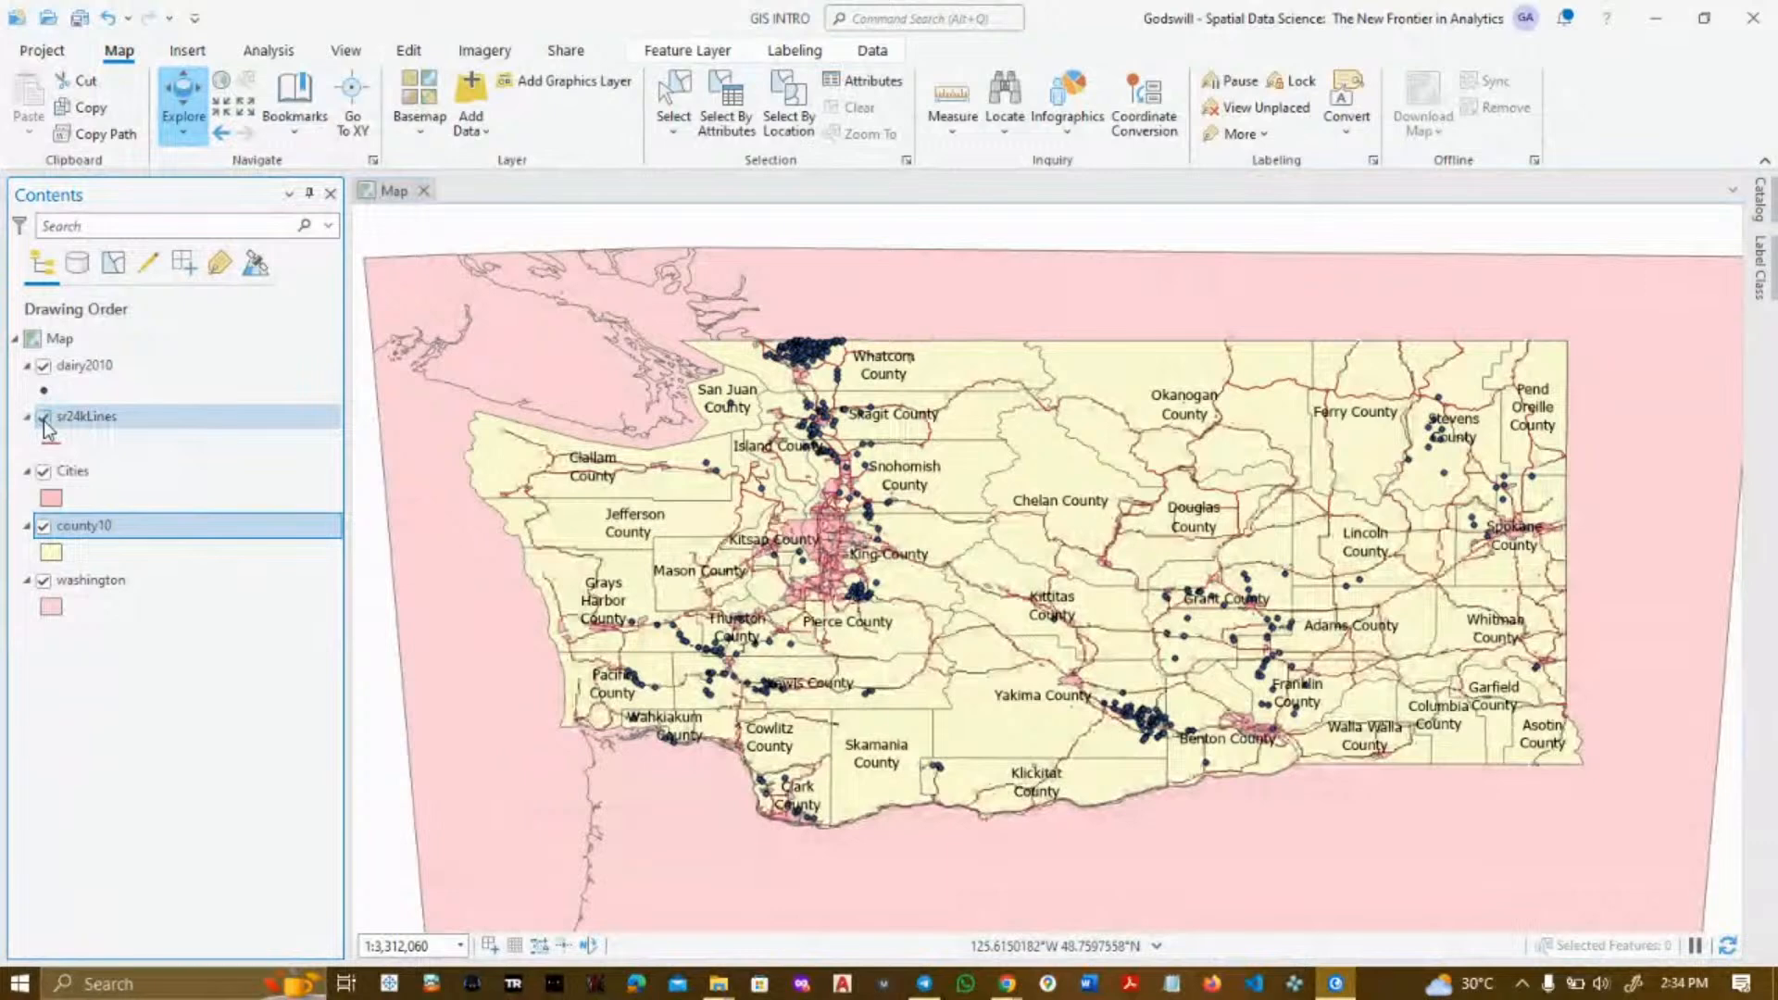
- Hide and reshow the sr24kLines road layer, and turn off labels for the county10 layer
{"action": "left_click", "coordinate": [42, 417]}
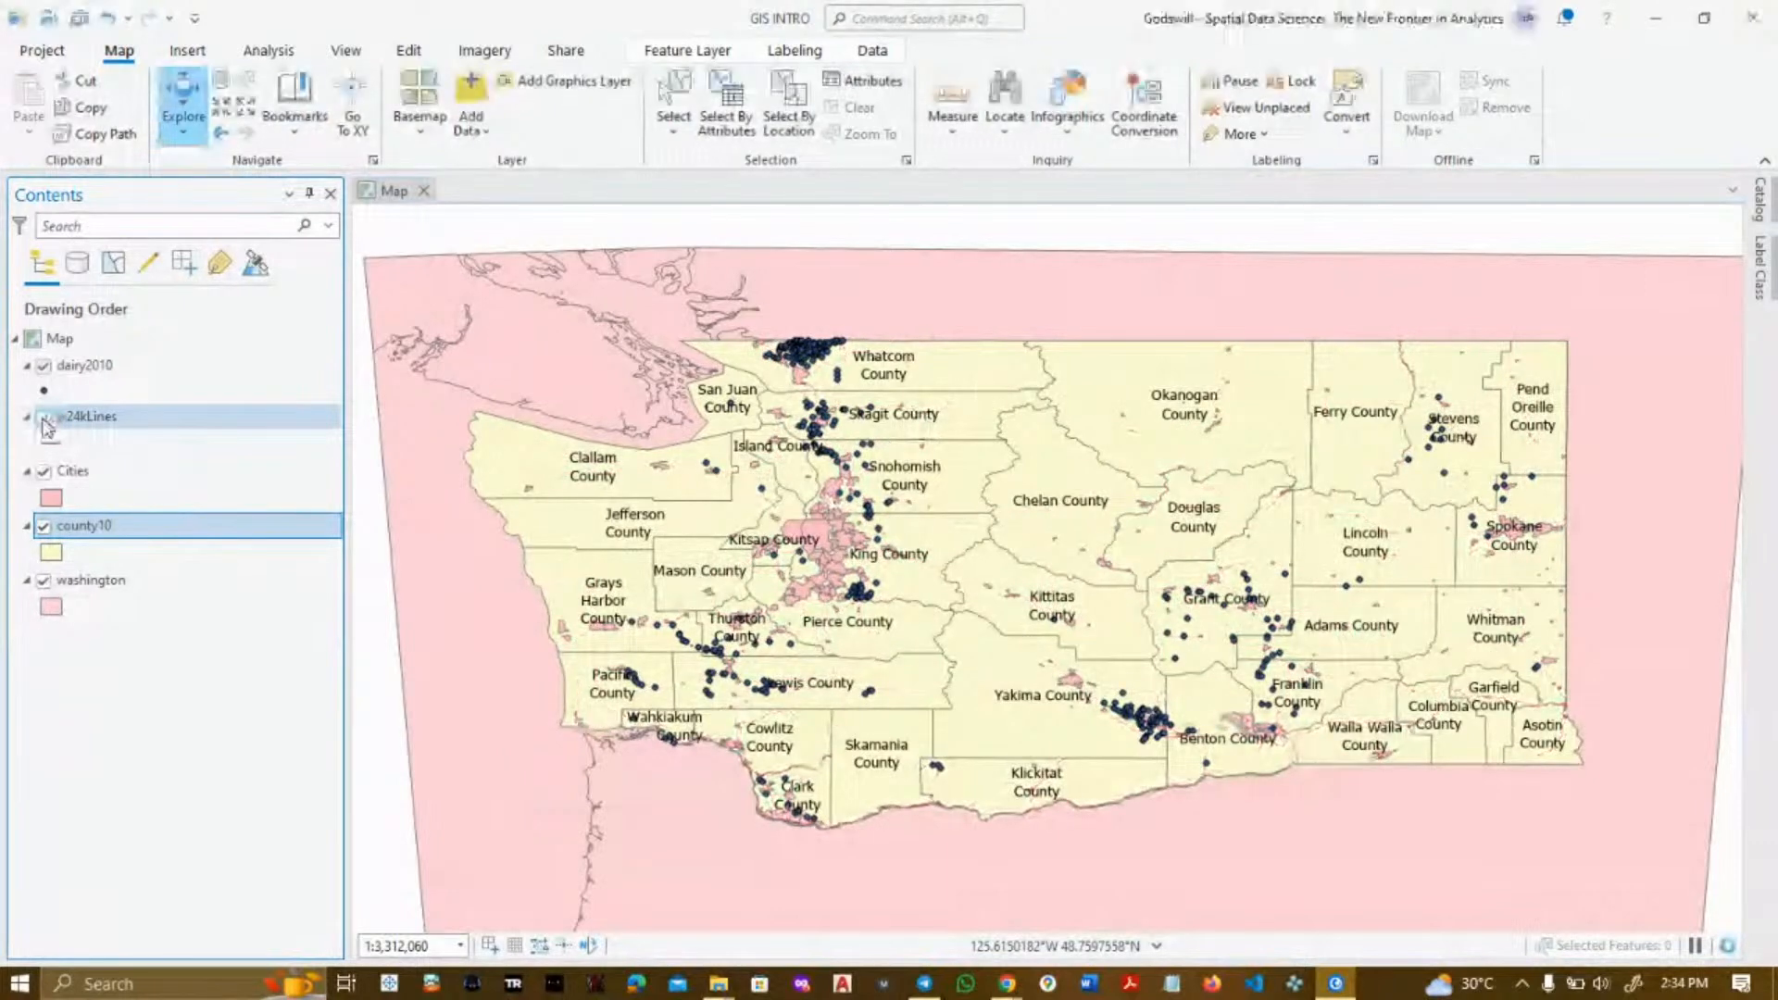
{"action": "left_click", "coordinate": [43, 418]}
{"action": "right_click", "coordinate": [157, 540]}
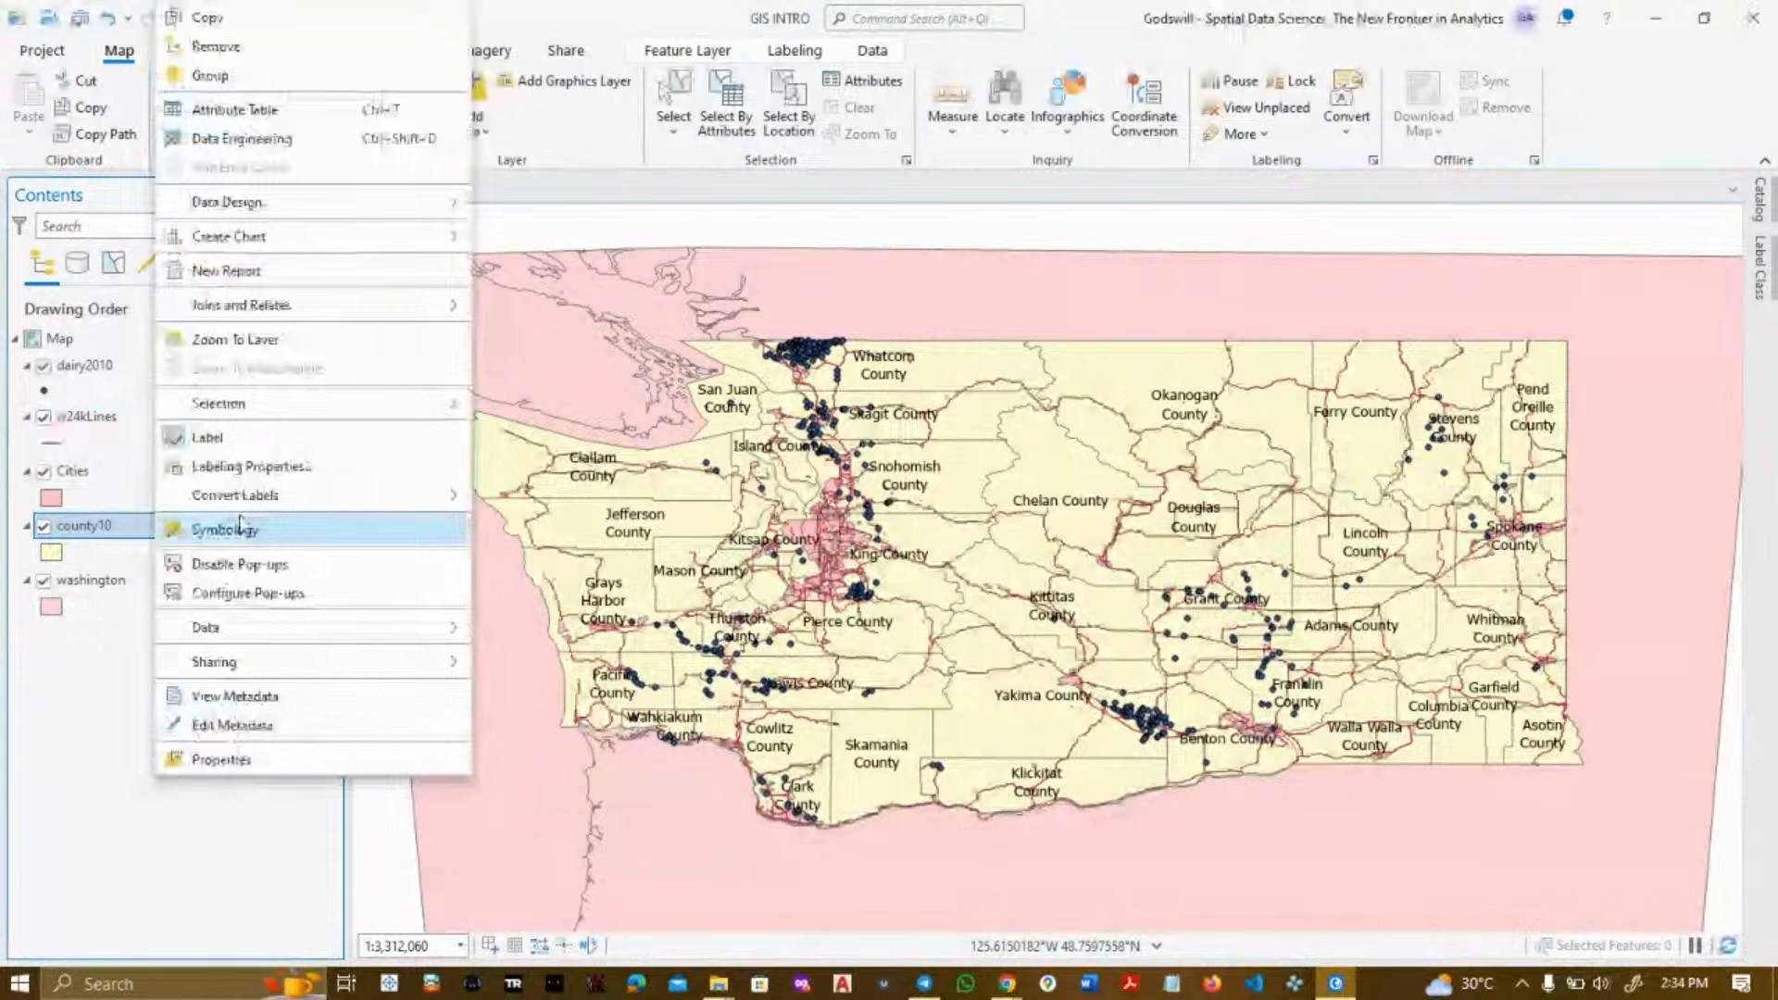
{"action": "left_click", "coordinate": [215, 437]}
- Check the Cities attribute table for a field suitable for labeling the cities, and close the table
{"action": "left_click_drag", "start_coordinate": [82, 407], "coordinate": [84, 477]}
{"action": "right_click", "coordinate": [81, 477]}
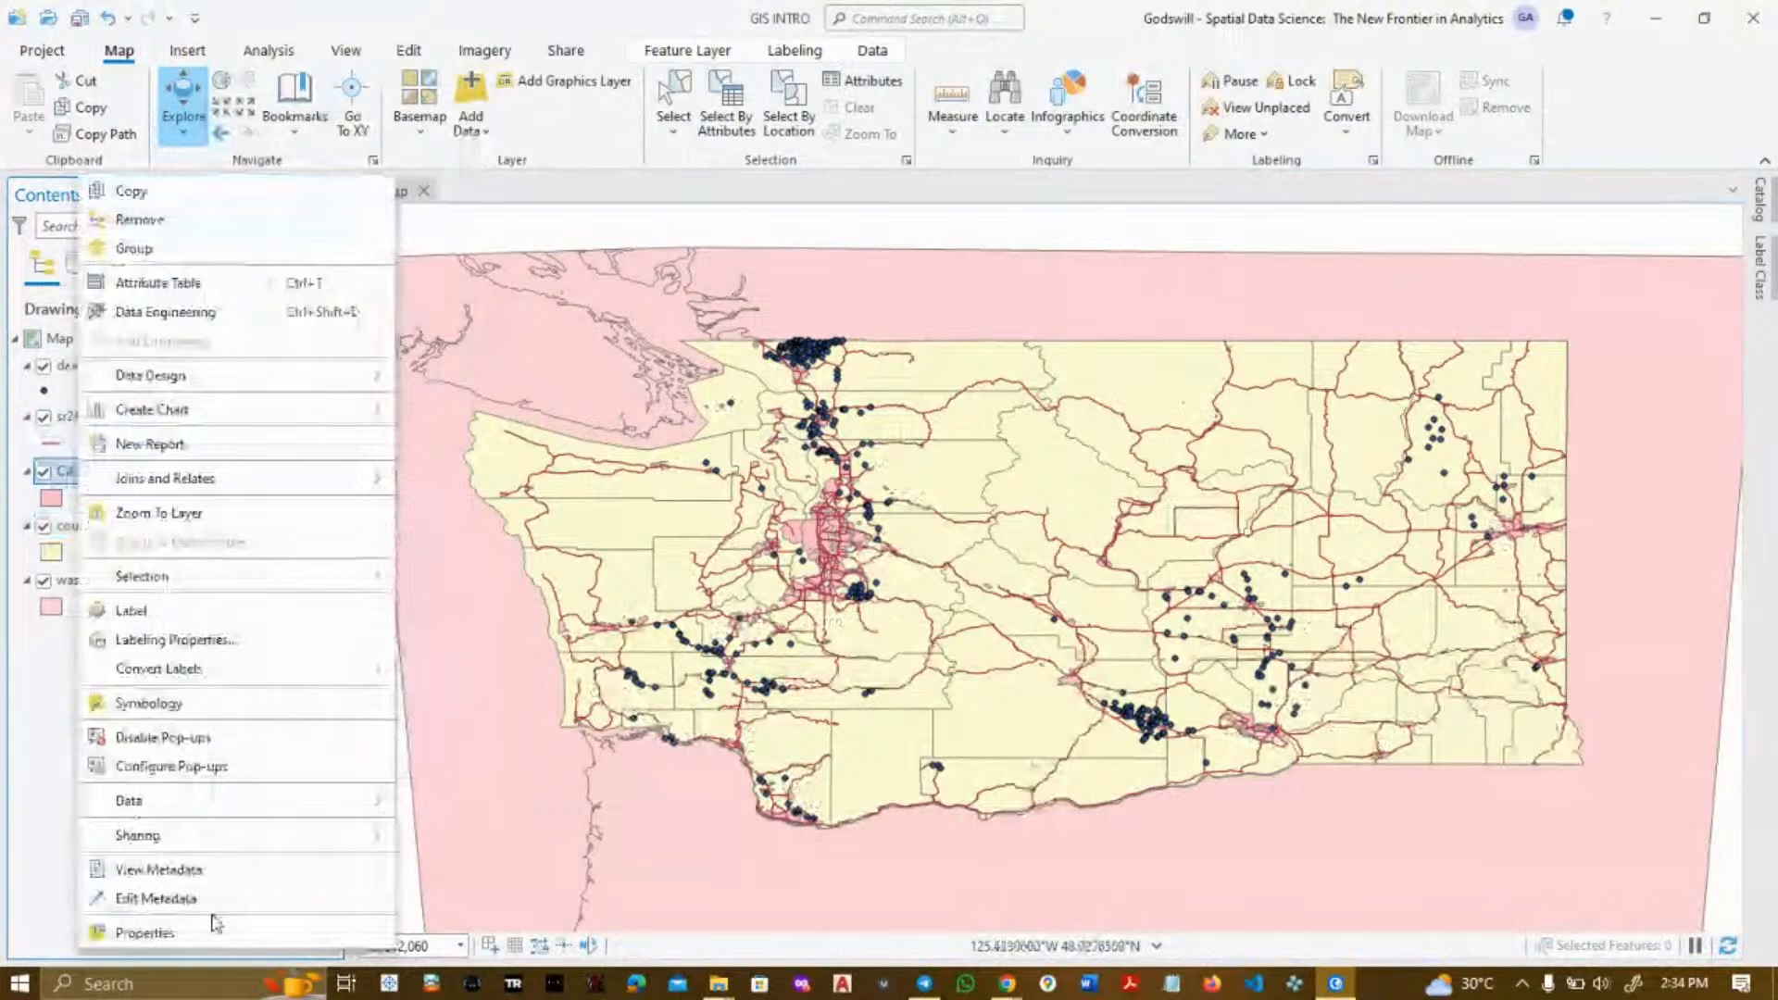
{"action": "left_click", "coordinate": [158, 282]}
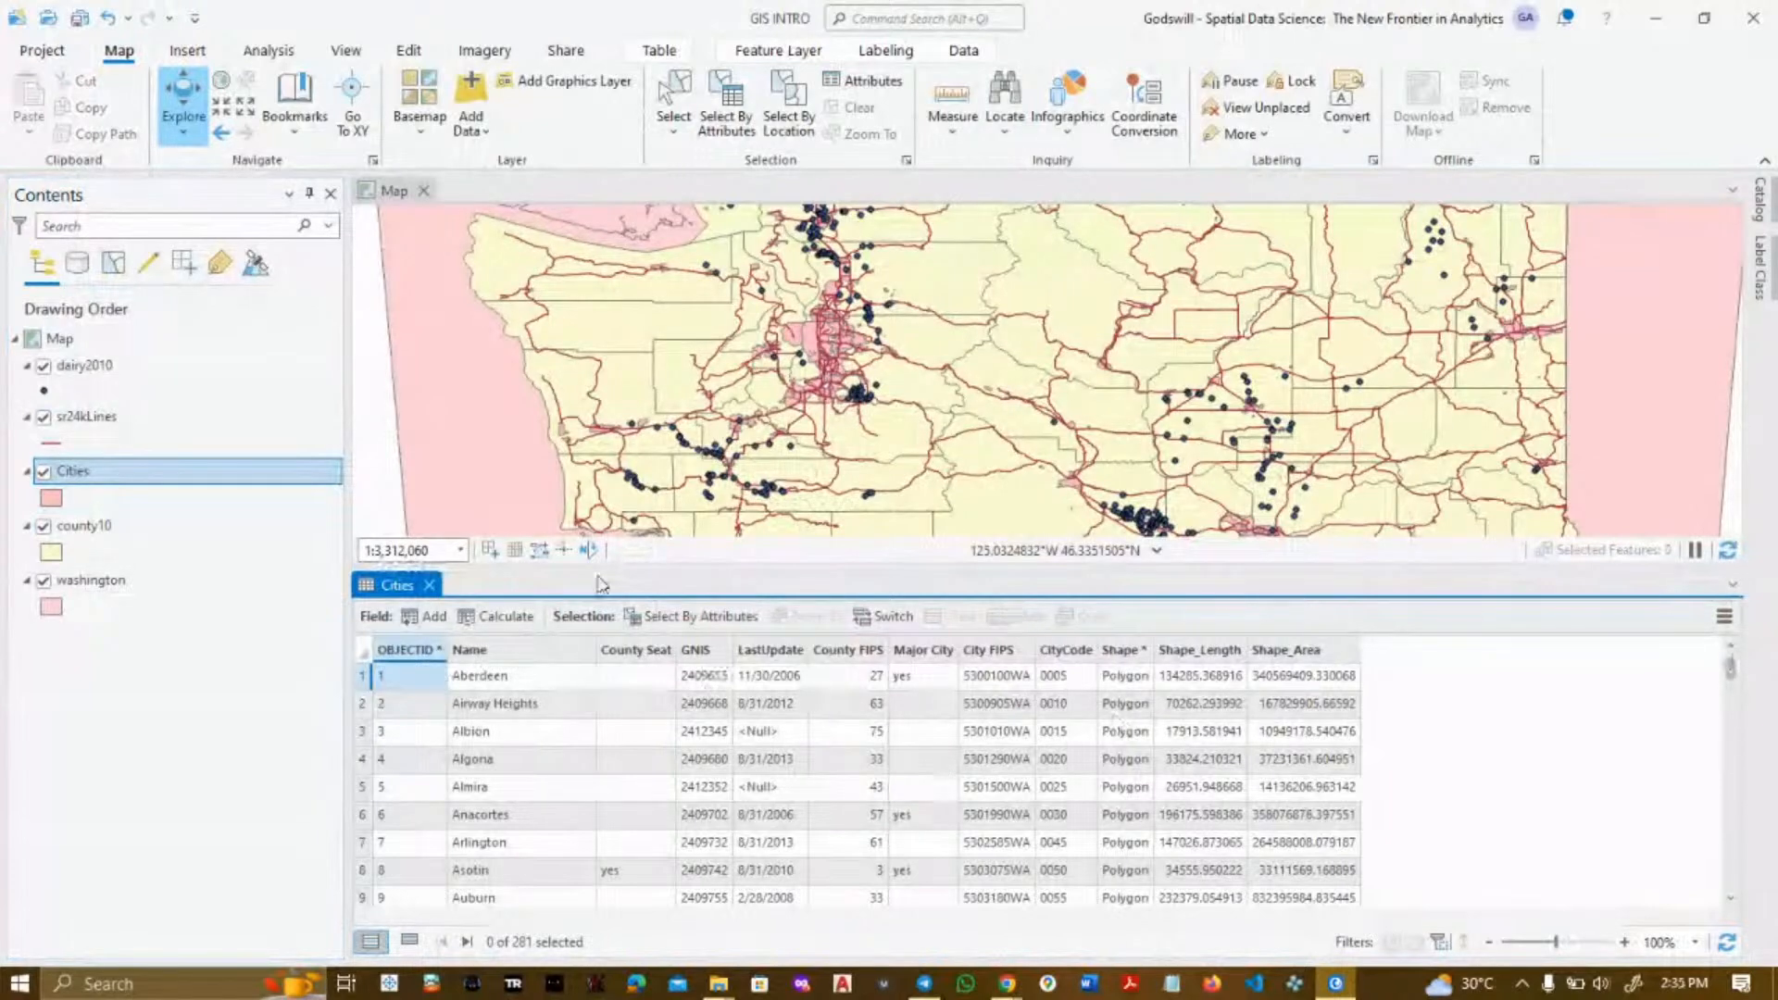
{"action": "left_click", "coordinate": [430, 585]}
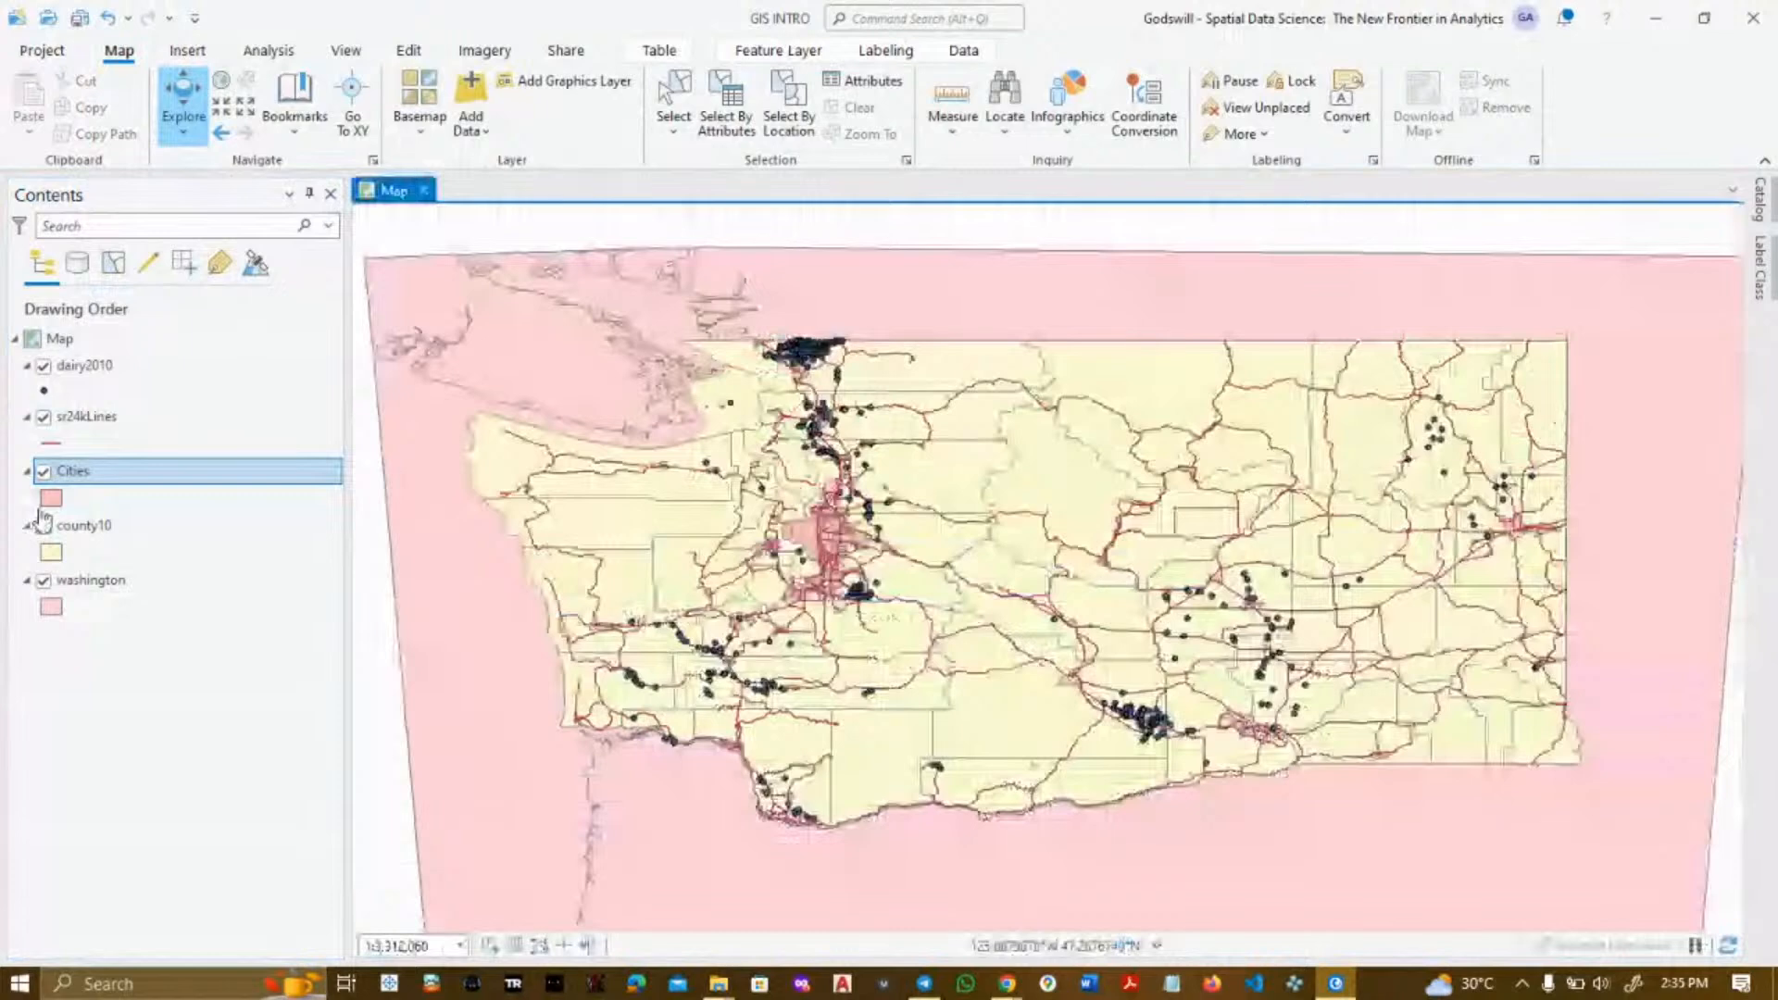
- Validate the Cities label expression $feature.NAME and turn on labels for the Cities layer
{"action": "right_click", "coordinate": [69, 472]}
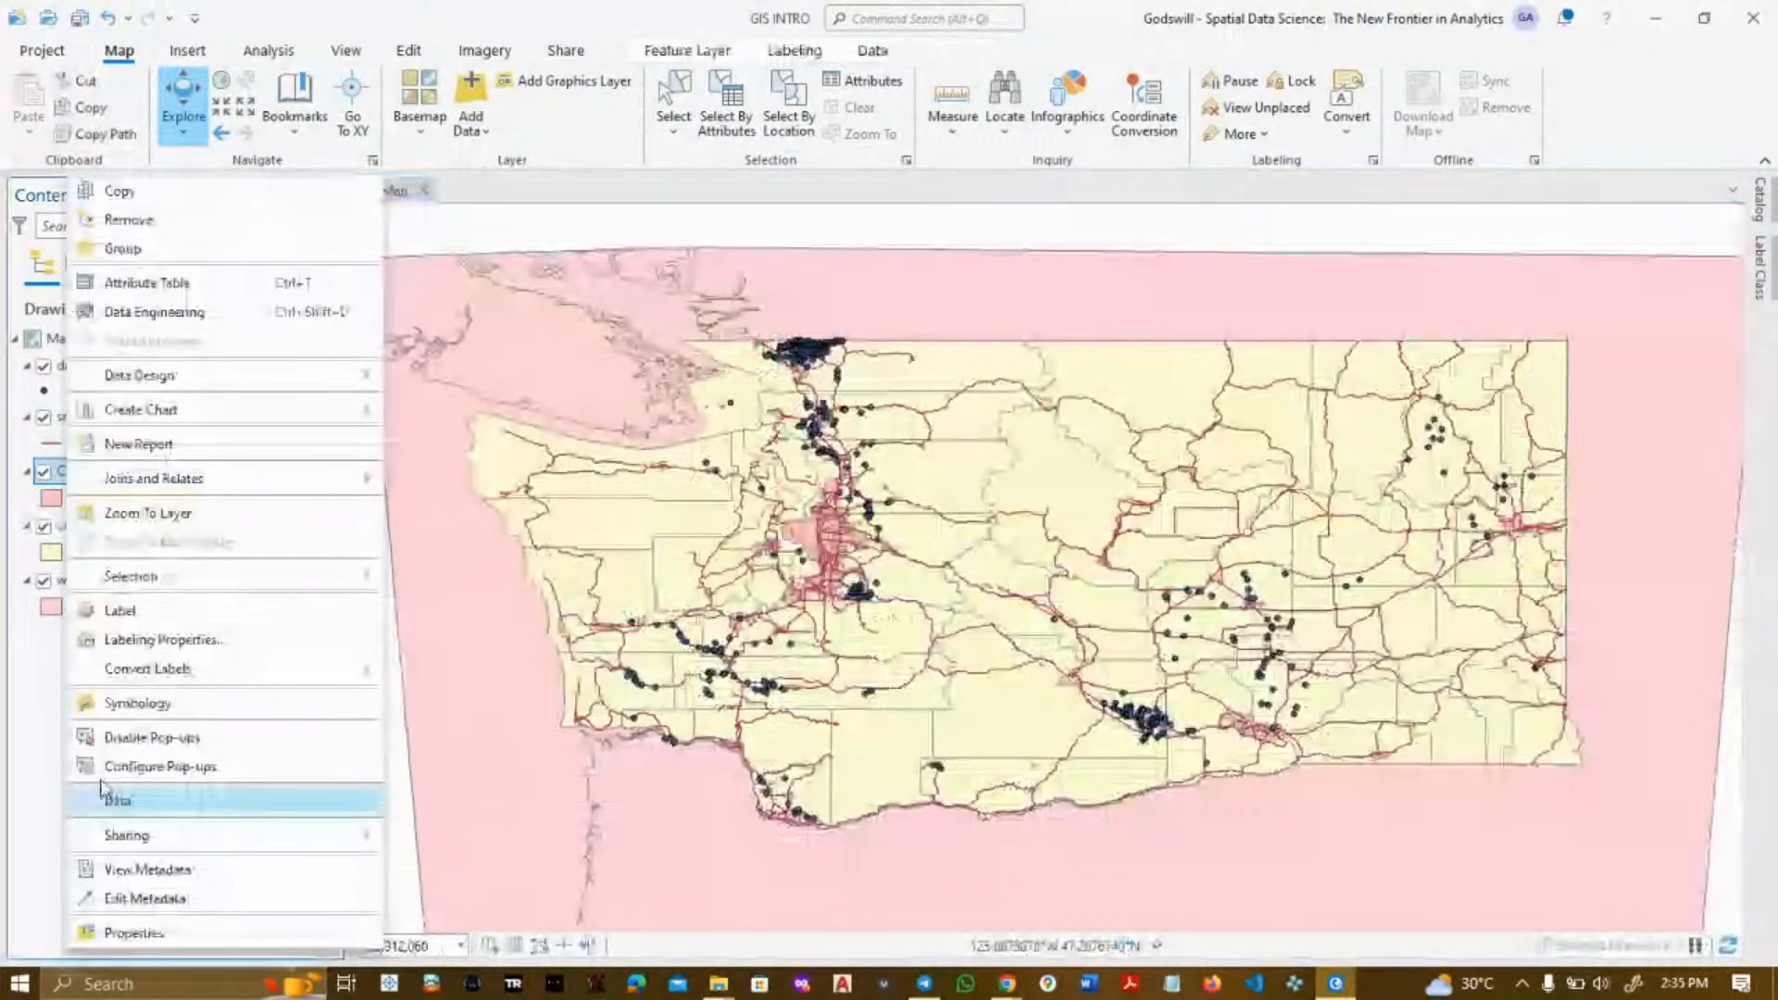
{"action": "left_click", "coordinate": [102, 786]}
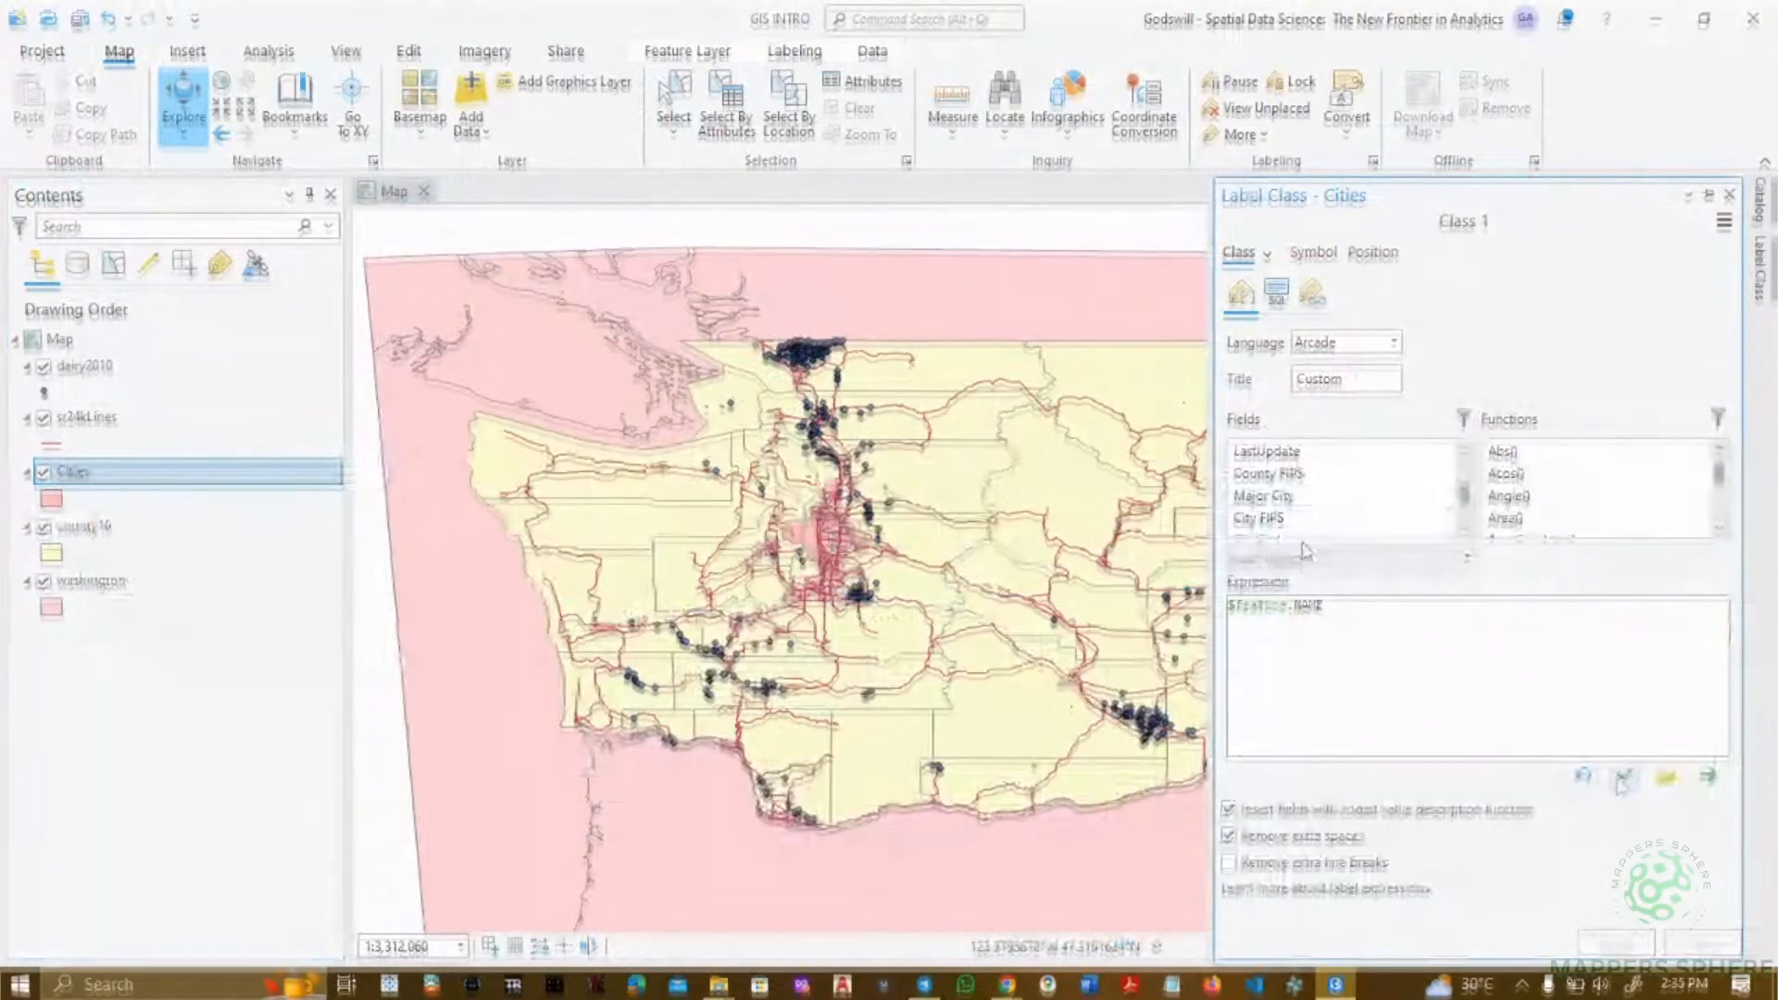
{"action": "left_click", "coordinate": [1625, 775]}
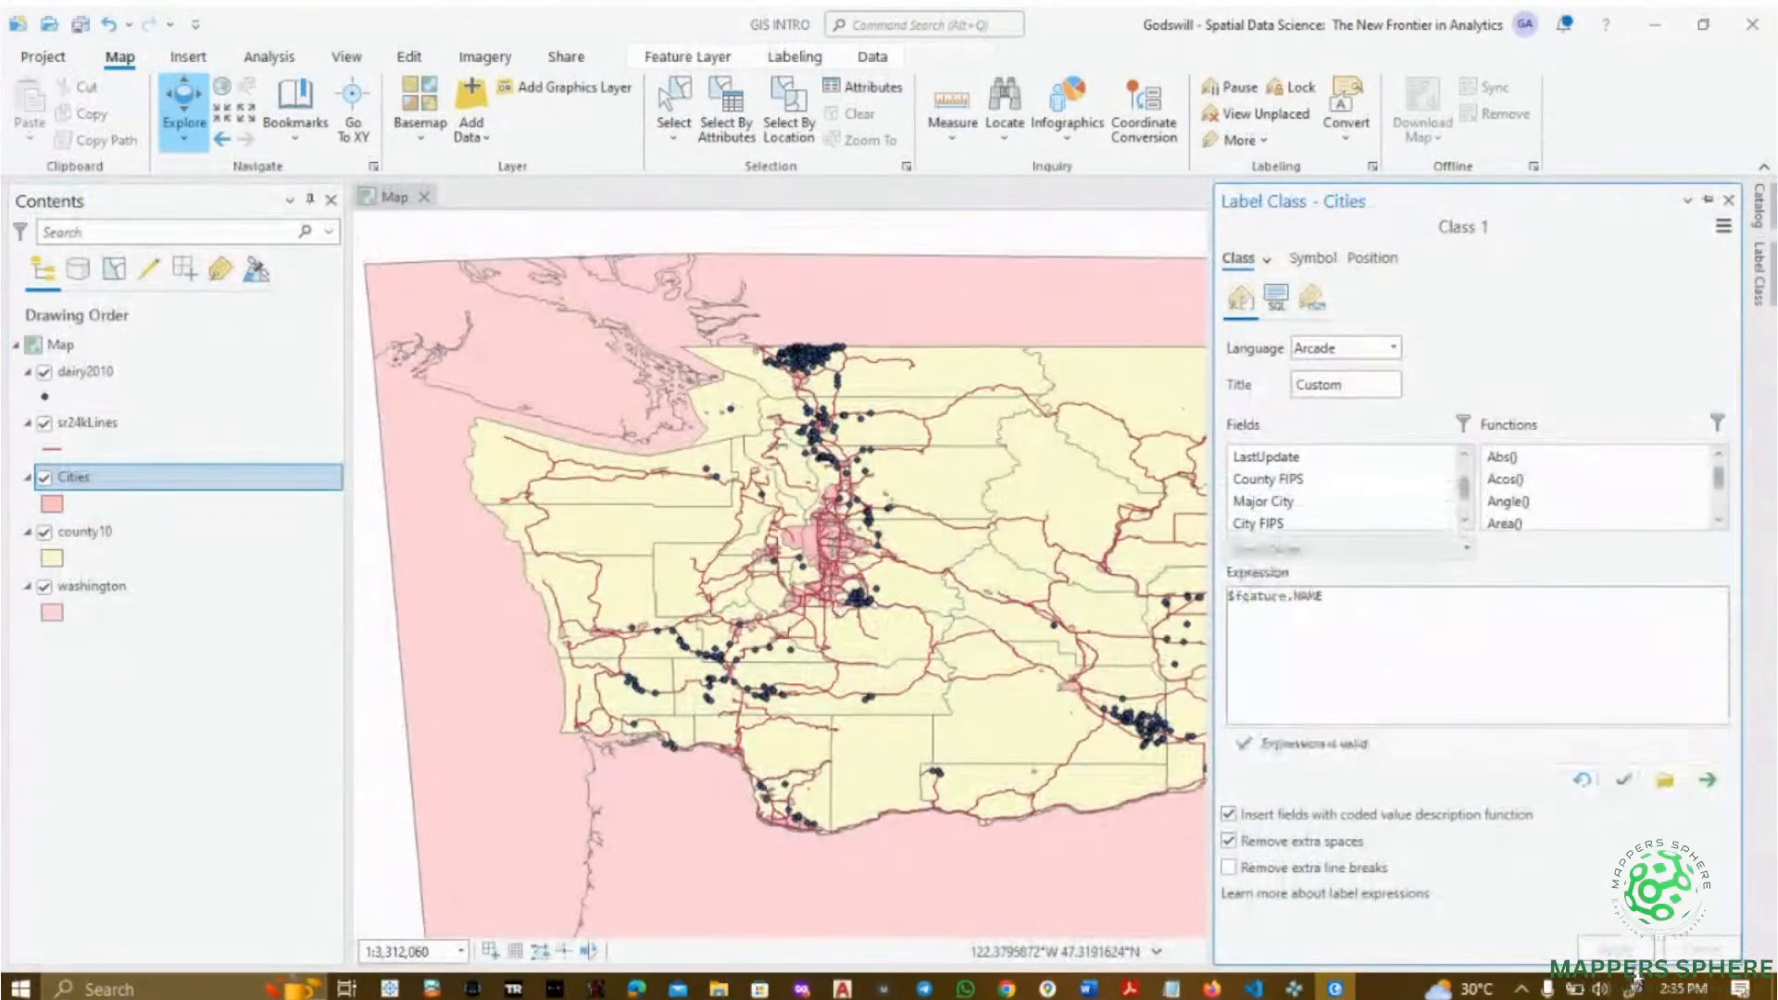
{"action": "left_click", "coordinate": [116, 477]}
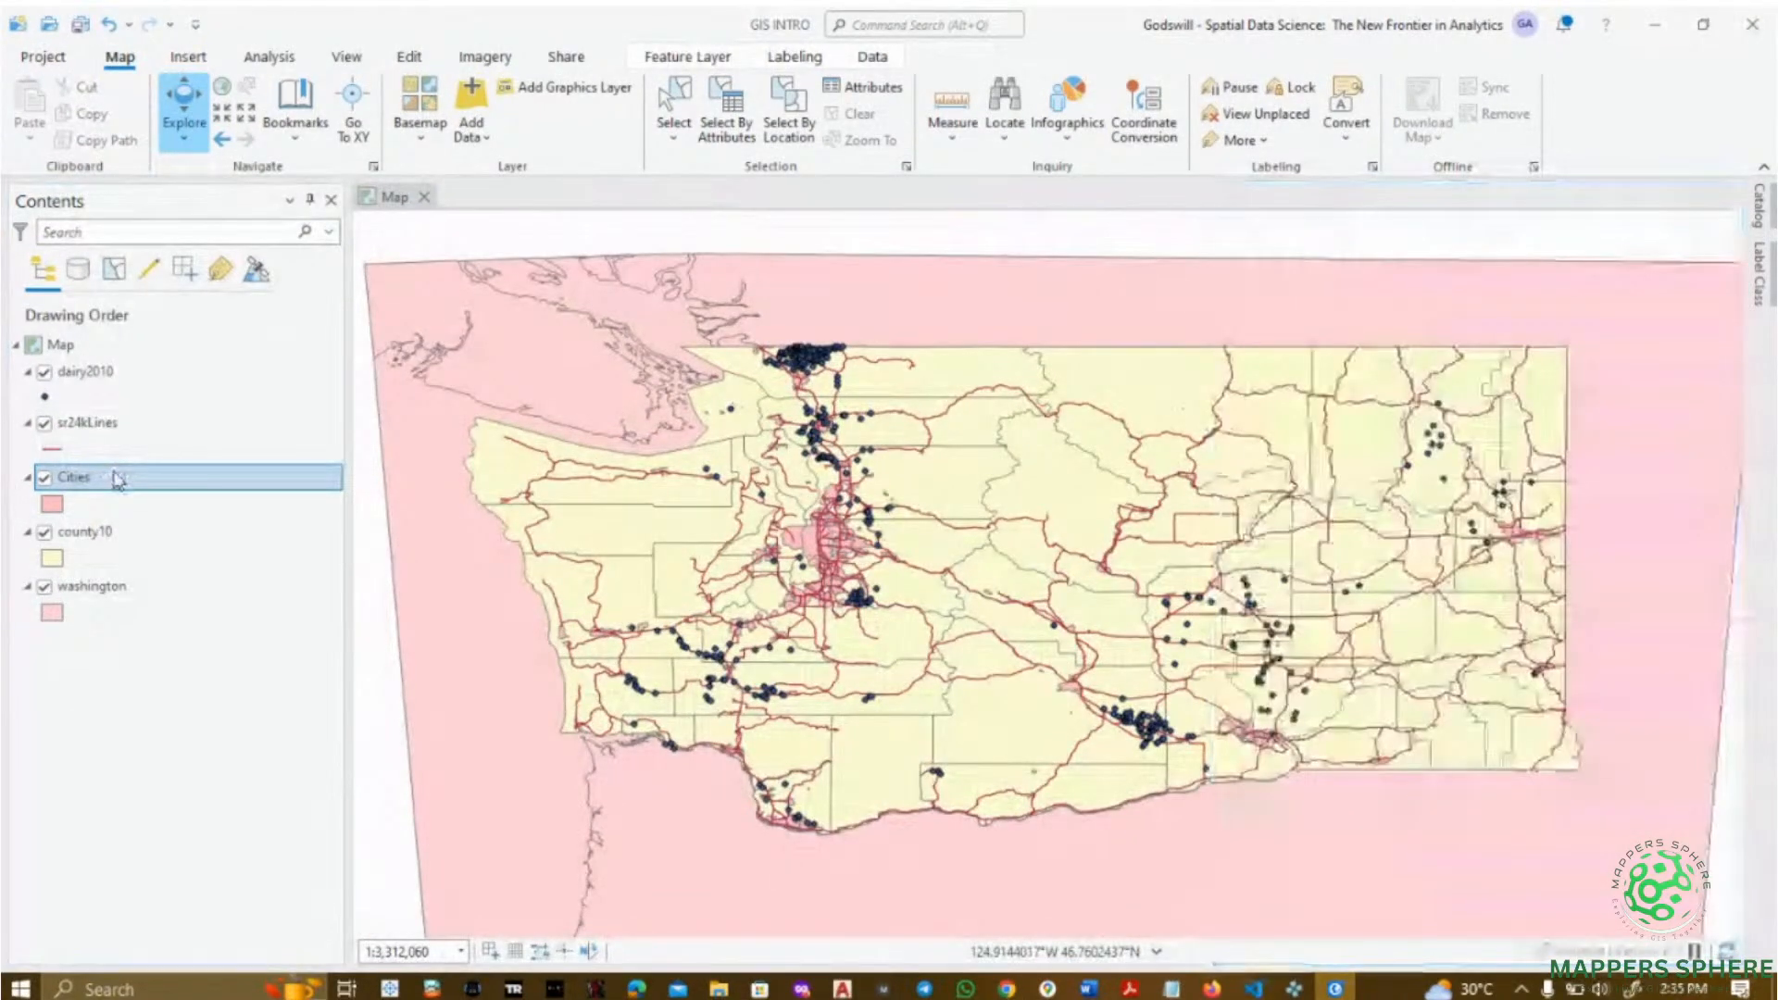
{"action": "right_click", "coordinate": [115, 479]}
{"action": "left_click", "coordinate": [195, 633]}
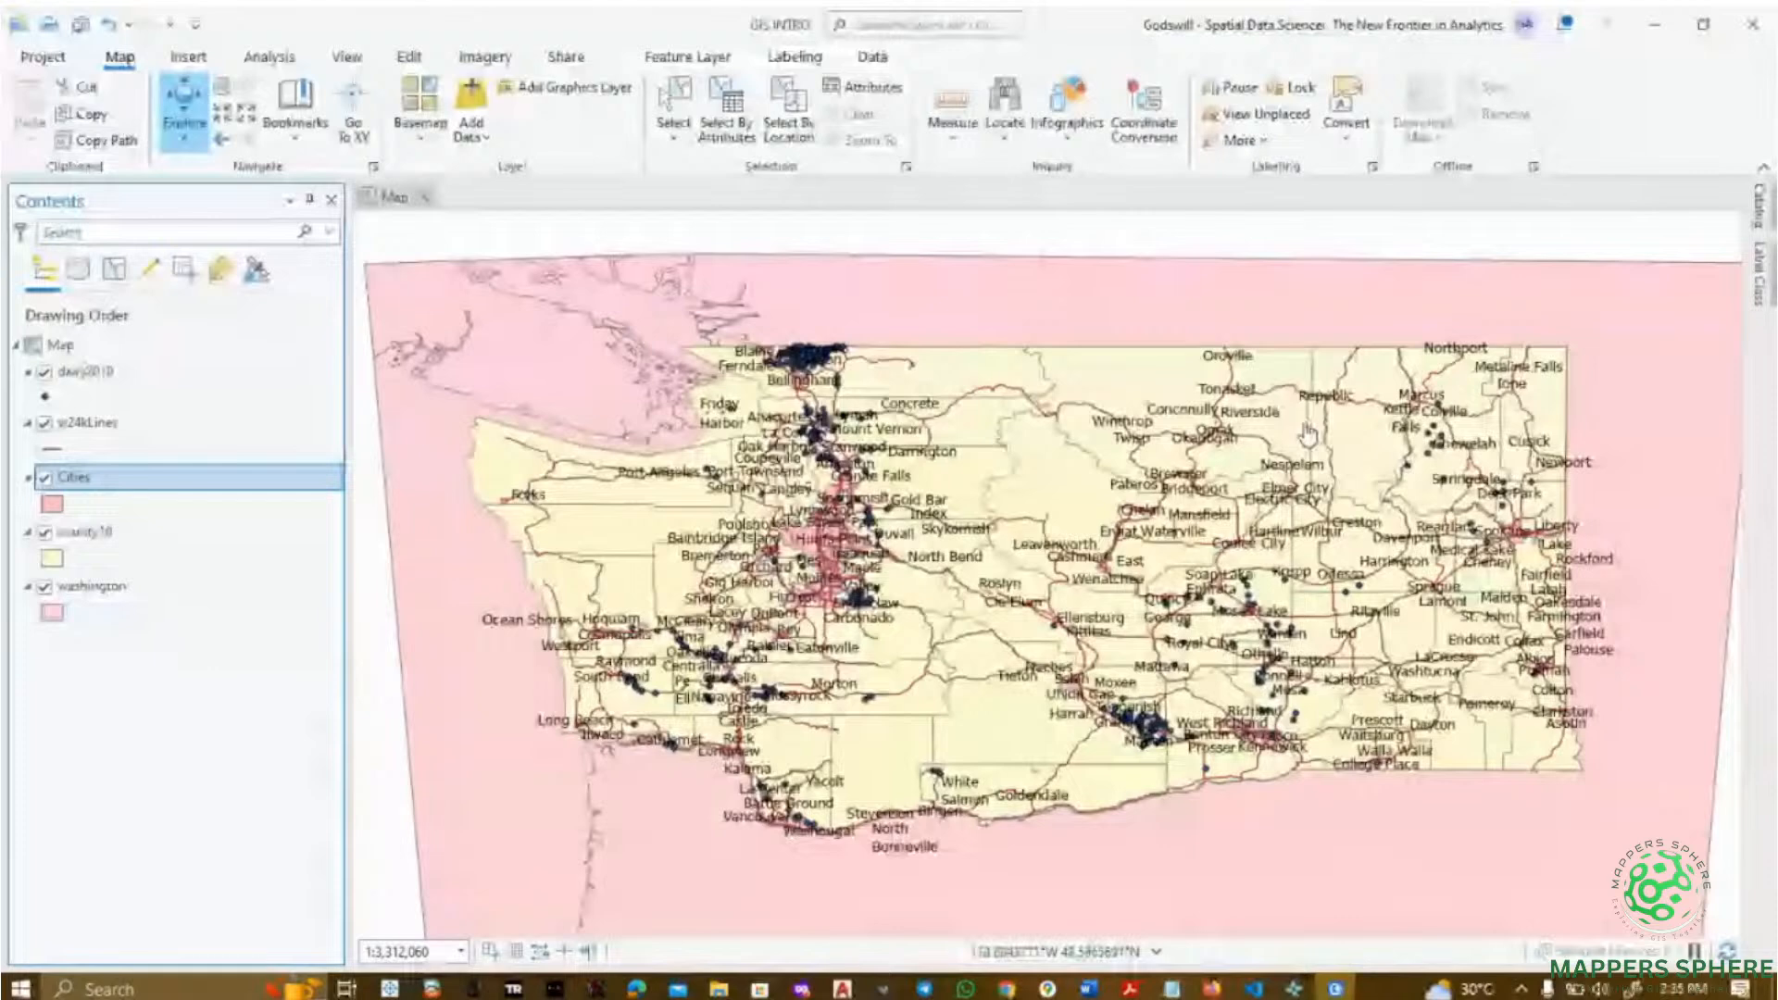
- Hide the sr24kLines road layer to view the city labels between Wenatchee and Seattle without roads
{"action": "scroll", "coordinate": [1296, 463], "scroll_direction": "up", "scroll_amount": 3}
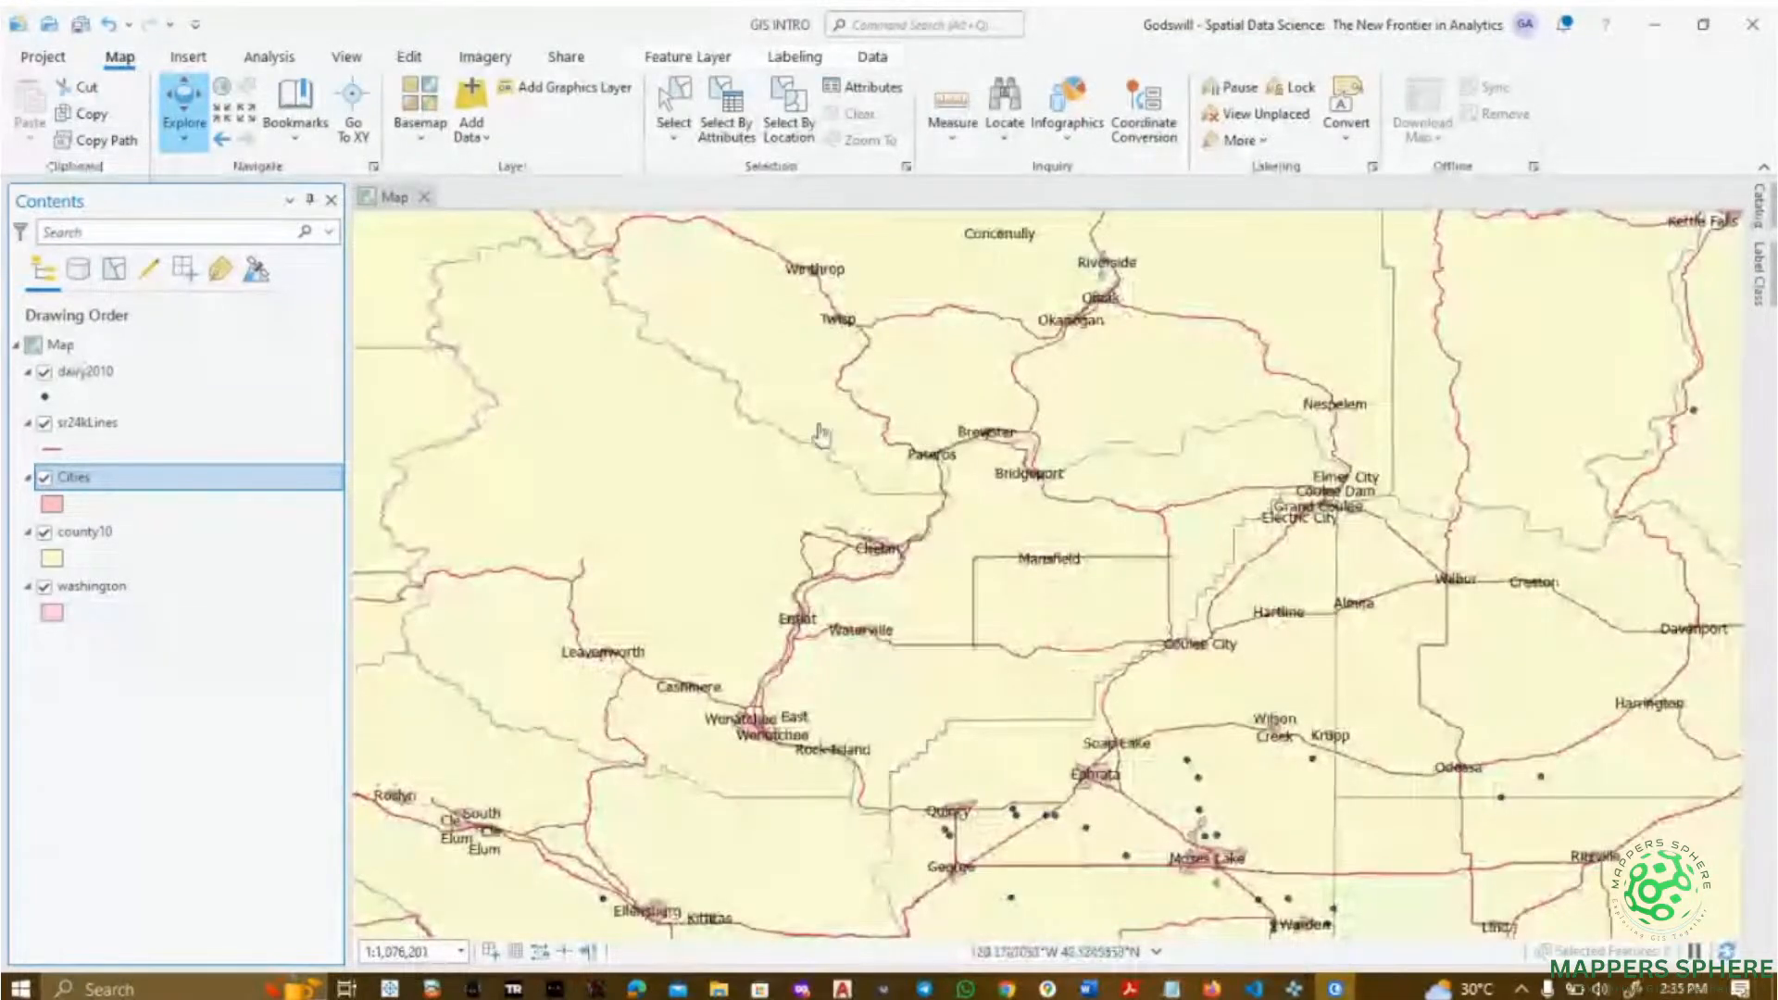
{"action": "left_click_drag", "start_coordinate": [811, 447], "coordinate": [1020, 663]}
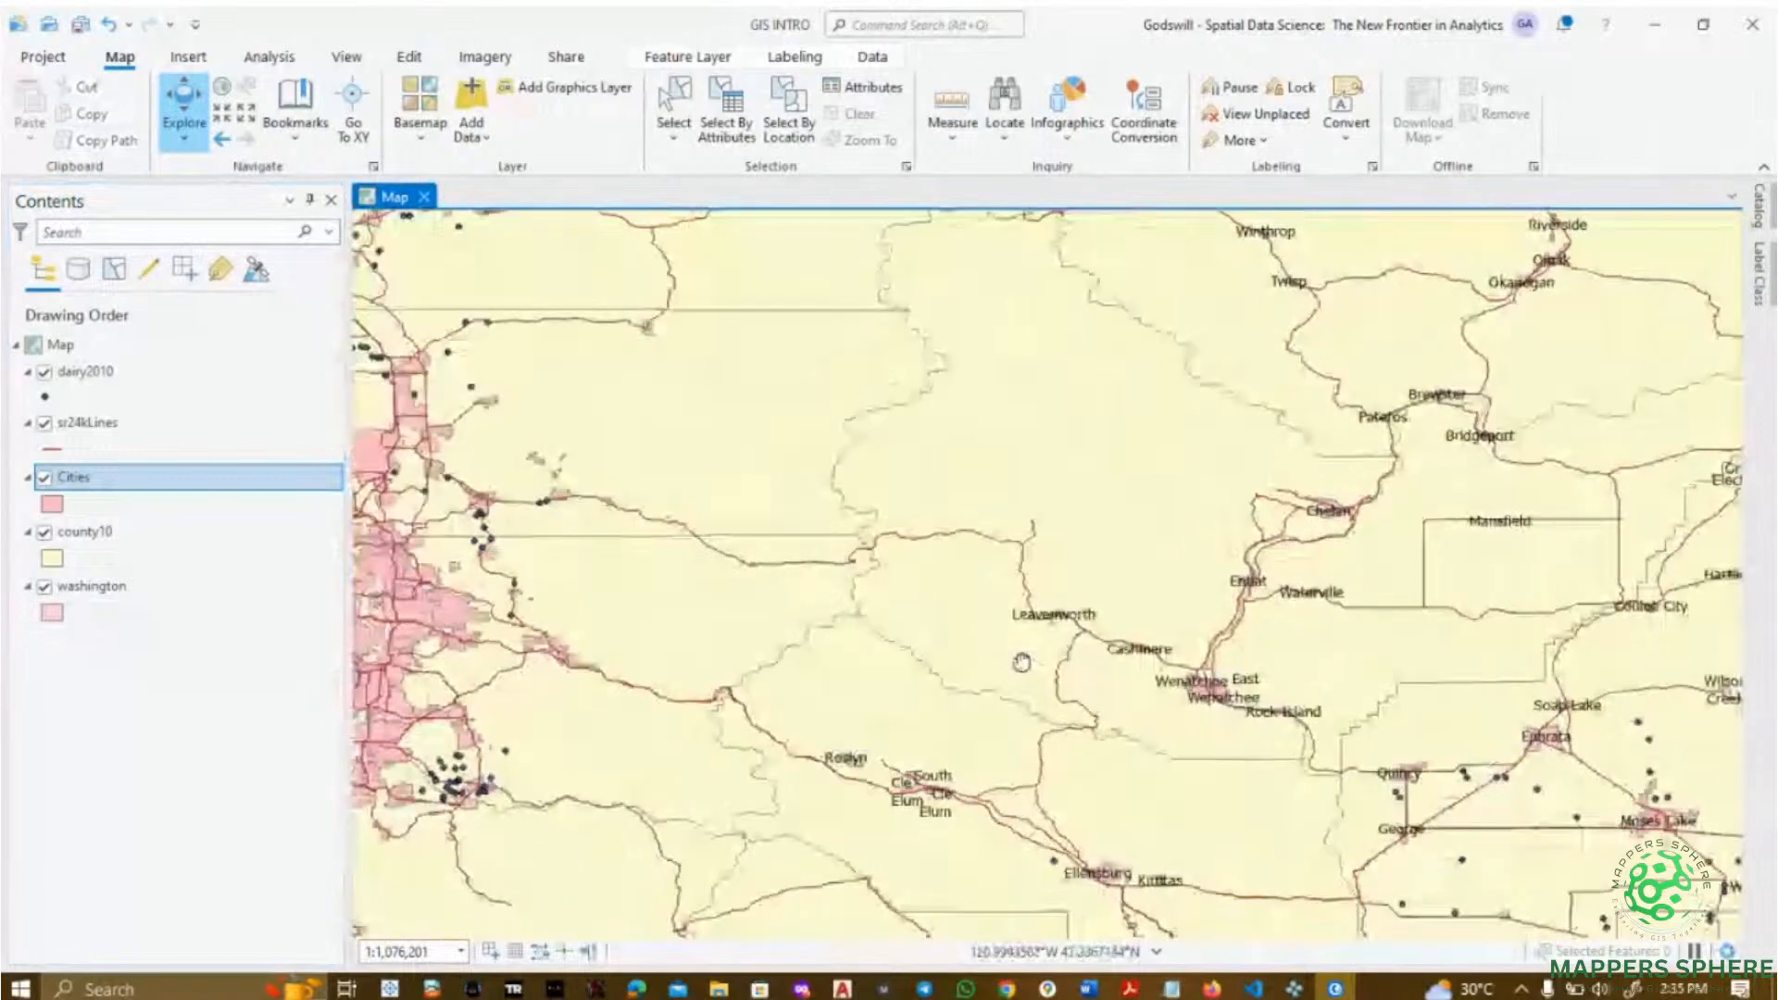
{"action": "left_click", "coordinate": [43, 422]}
{"action": "left_click_drag", "start_coordinate": [895, 548], "coordinate": [1064, 496]}
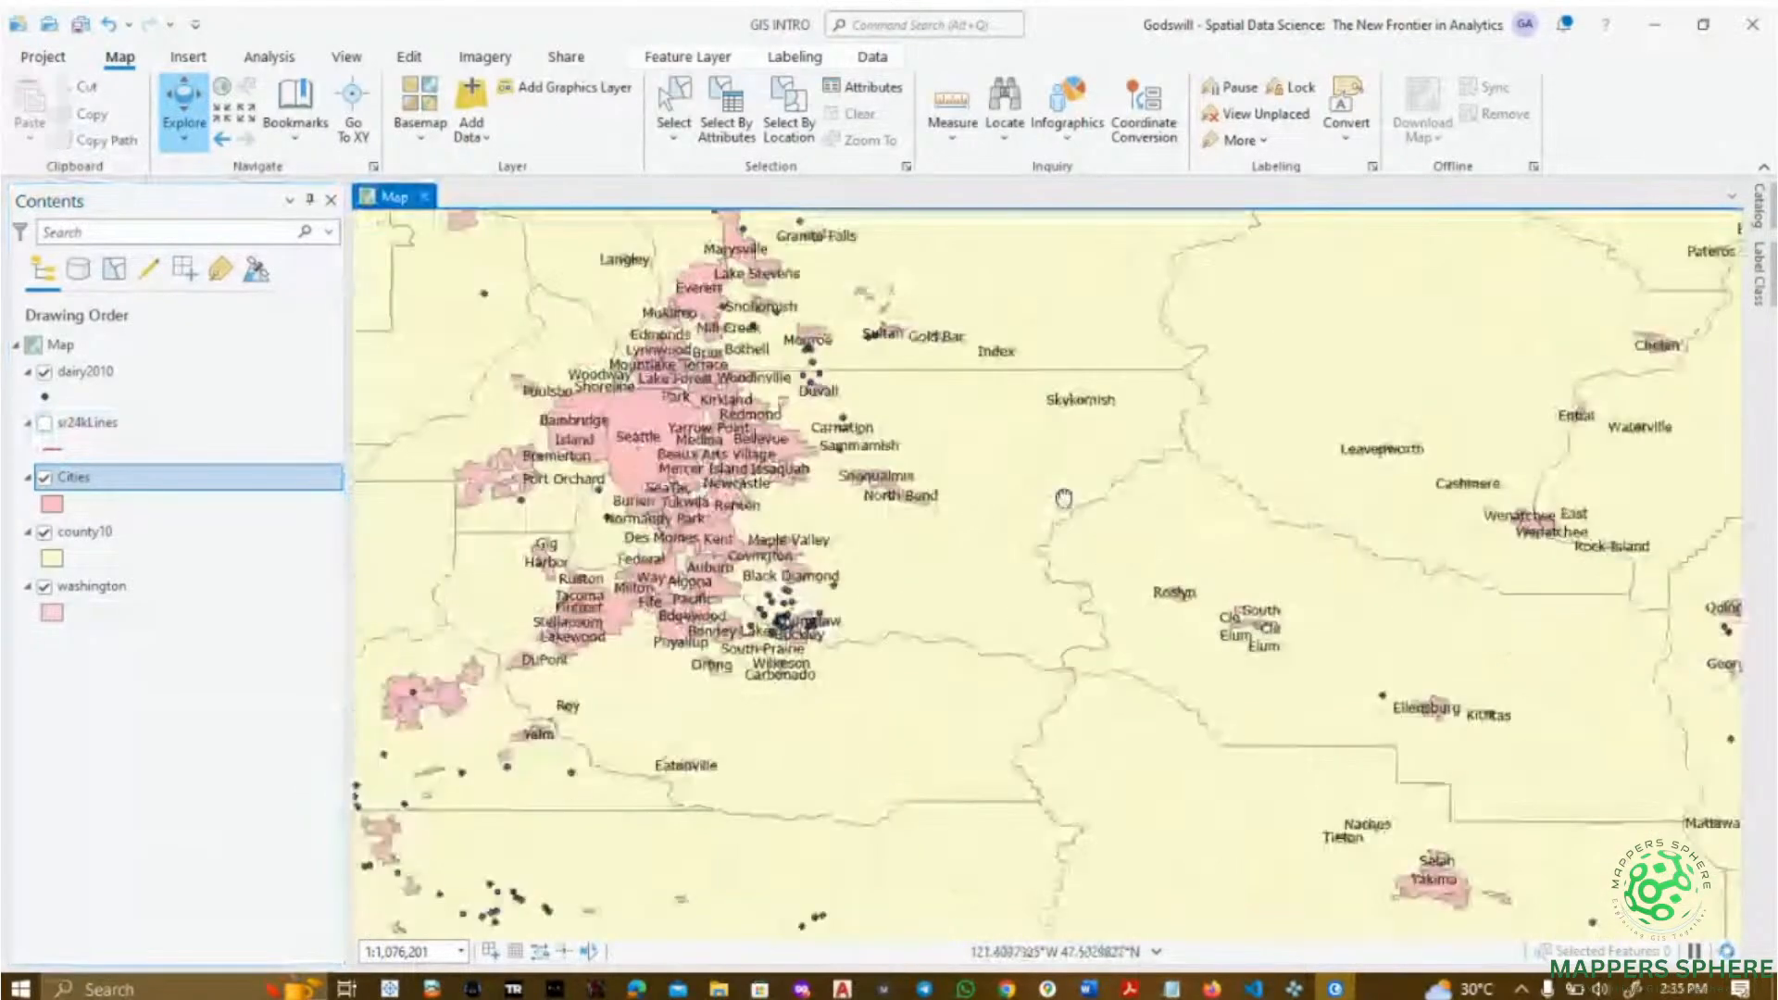
- Inspect the city labels around Tacoma, Lakewood, Puyallup and Buckley, and return to the statewide extent
{"action": "scroll", "coordinate": [567, 597], "scroll_direction": "up", "scroll_amount": 1}
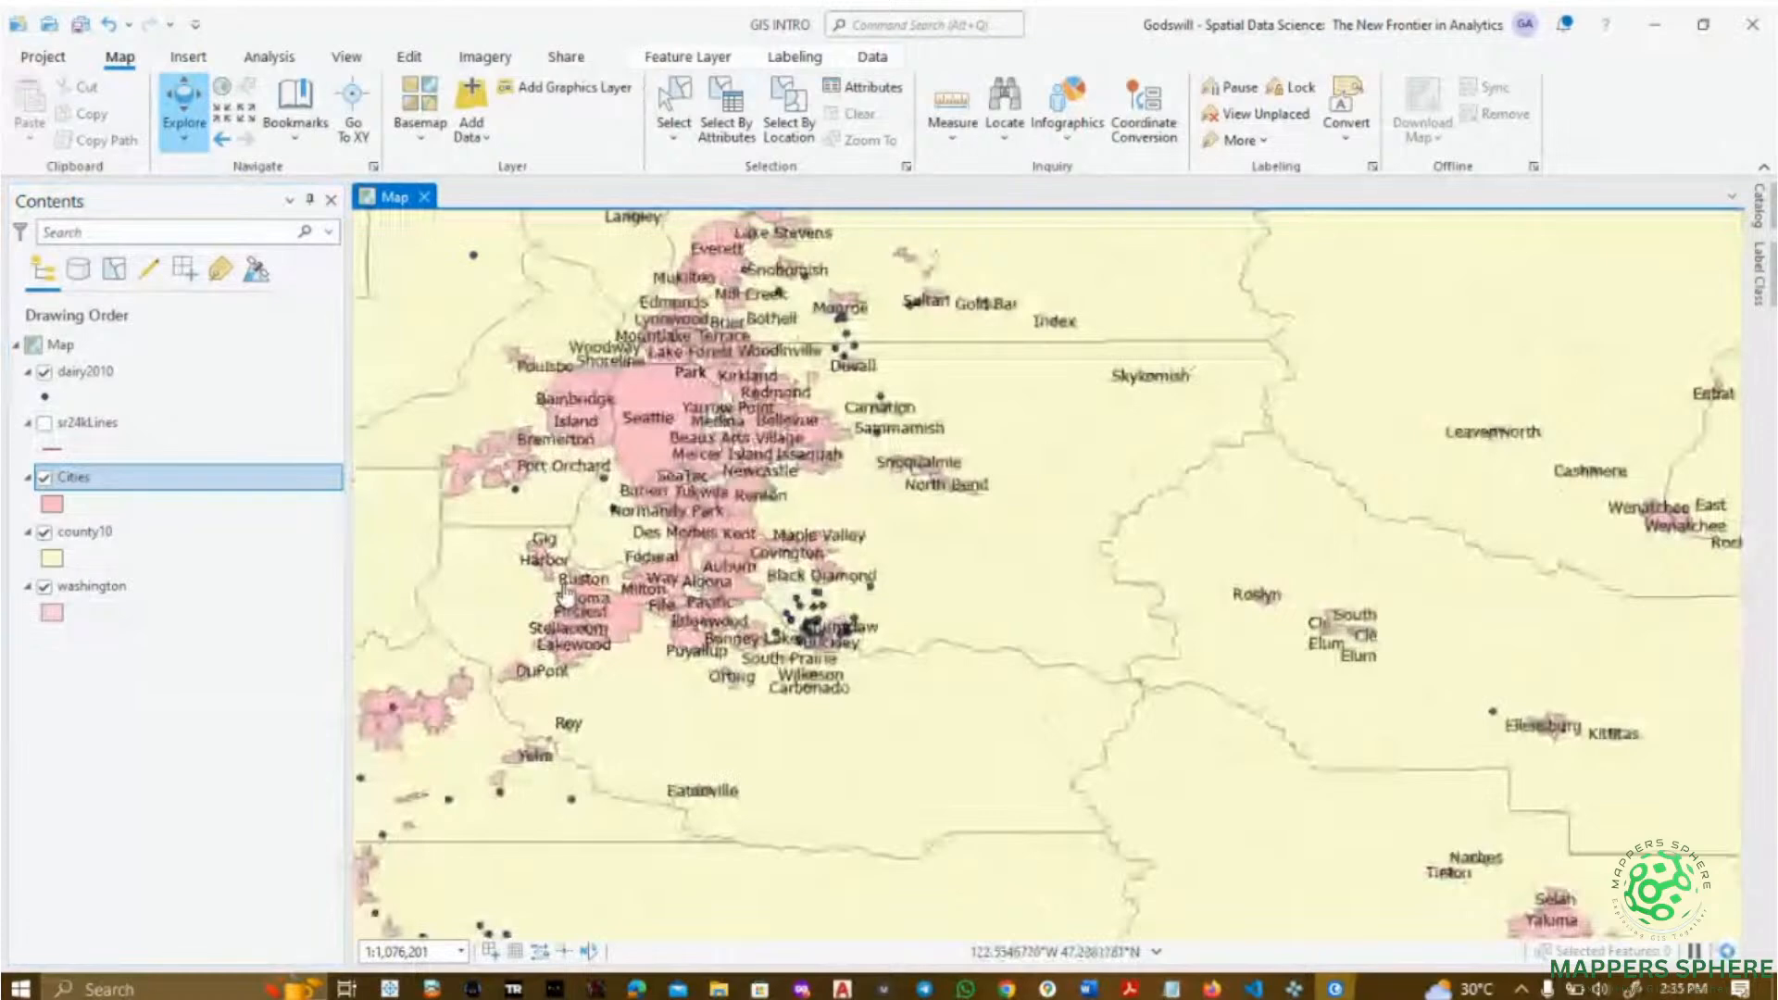
{"action": "scroll", "coordinate": [565, 592], "scroll_direction": "up", "scroll_amount": 2}
{"action": "left_click_drag", "start_coordinate": [561, 603], "coordinate": [769, 586]}
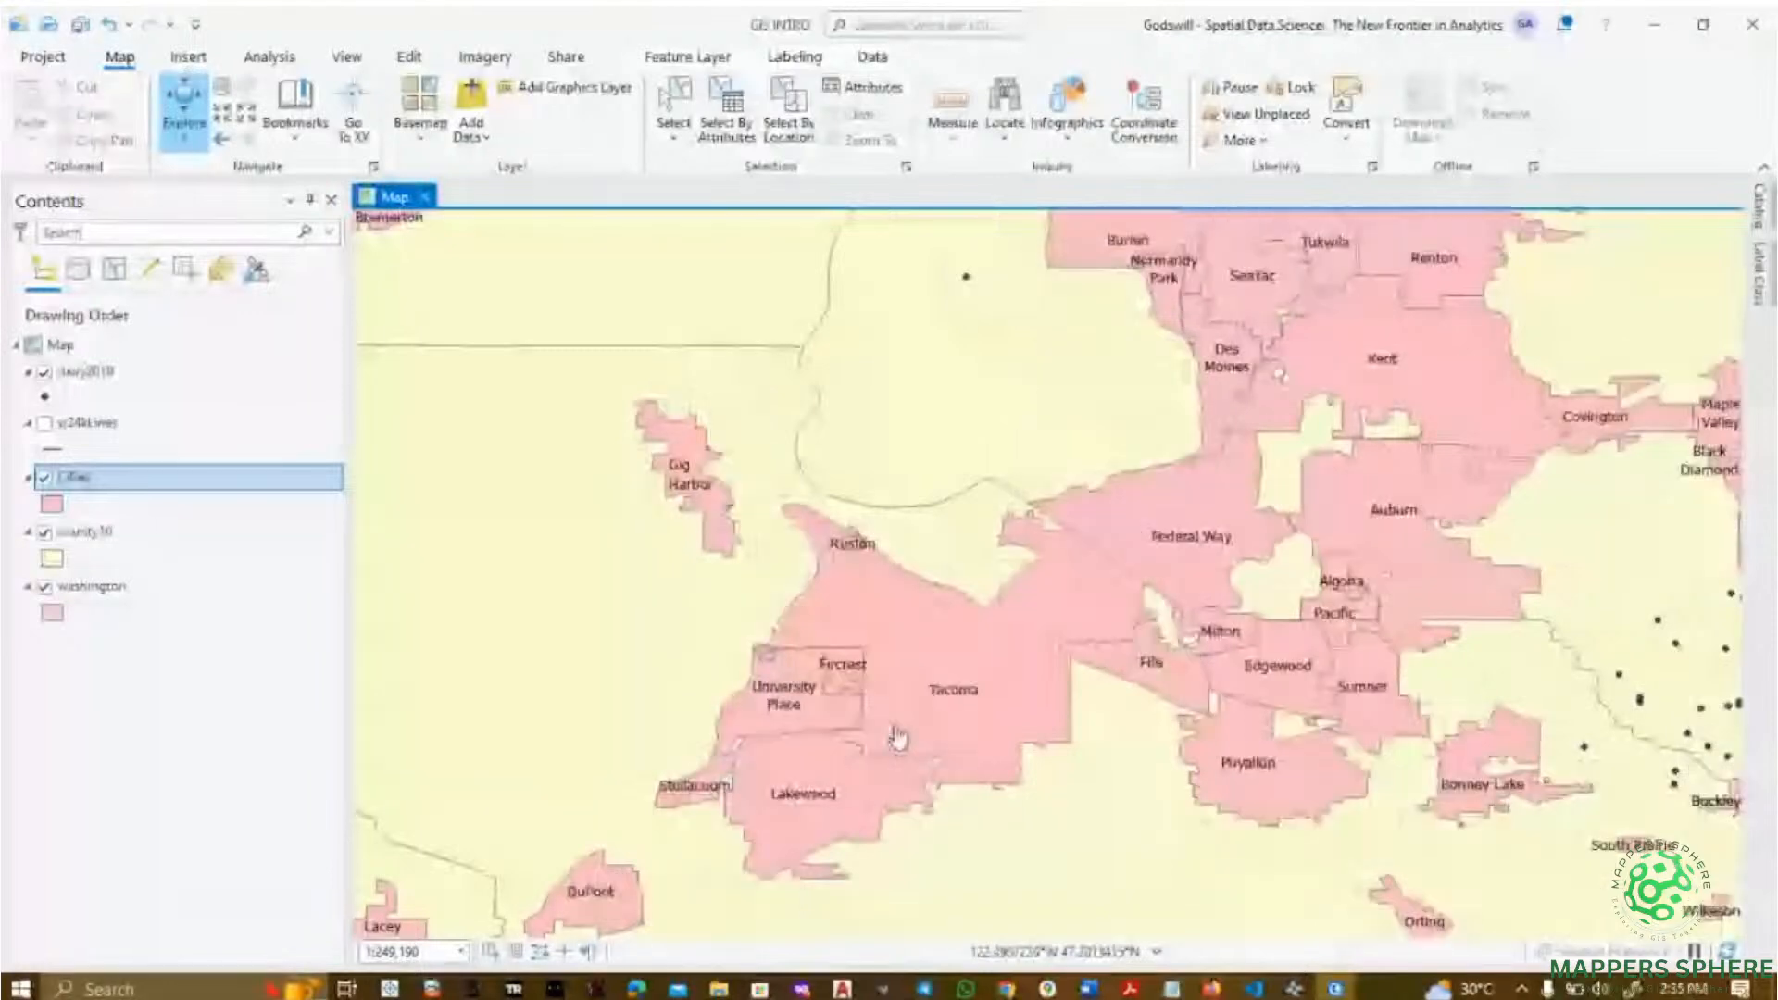
{"action": "left_click_drag", "start_coordinate": [839, 716], "coordinate": [724, 513]}
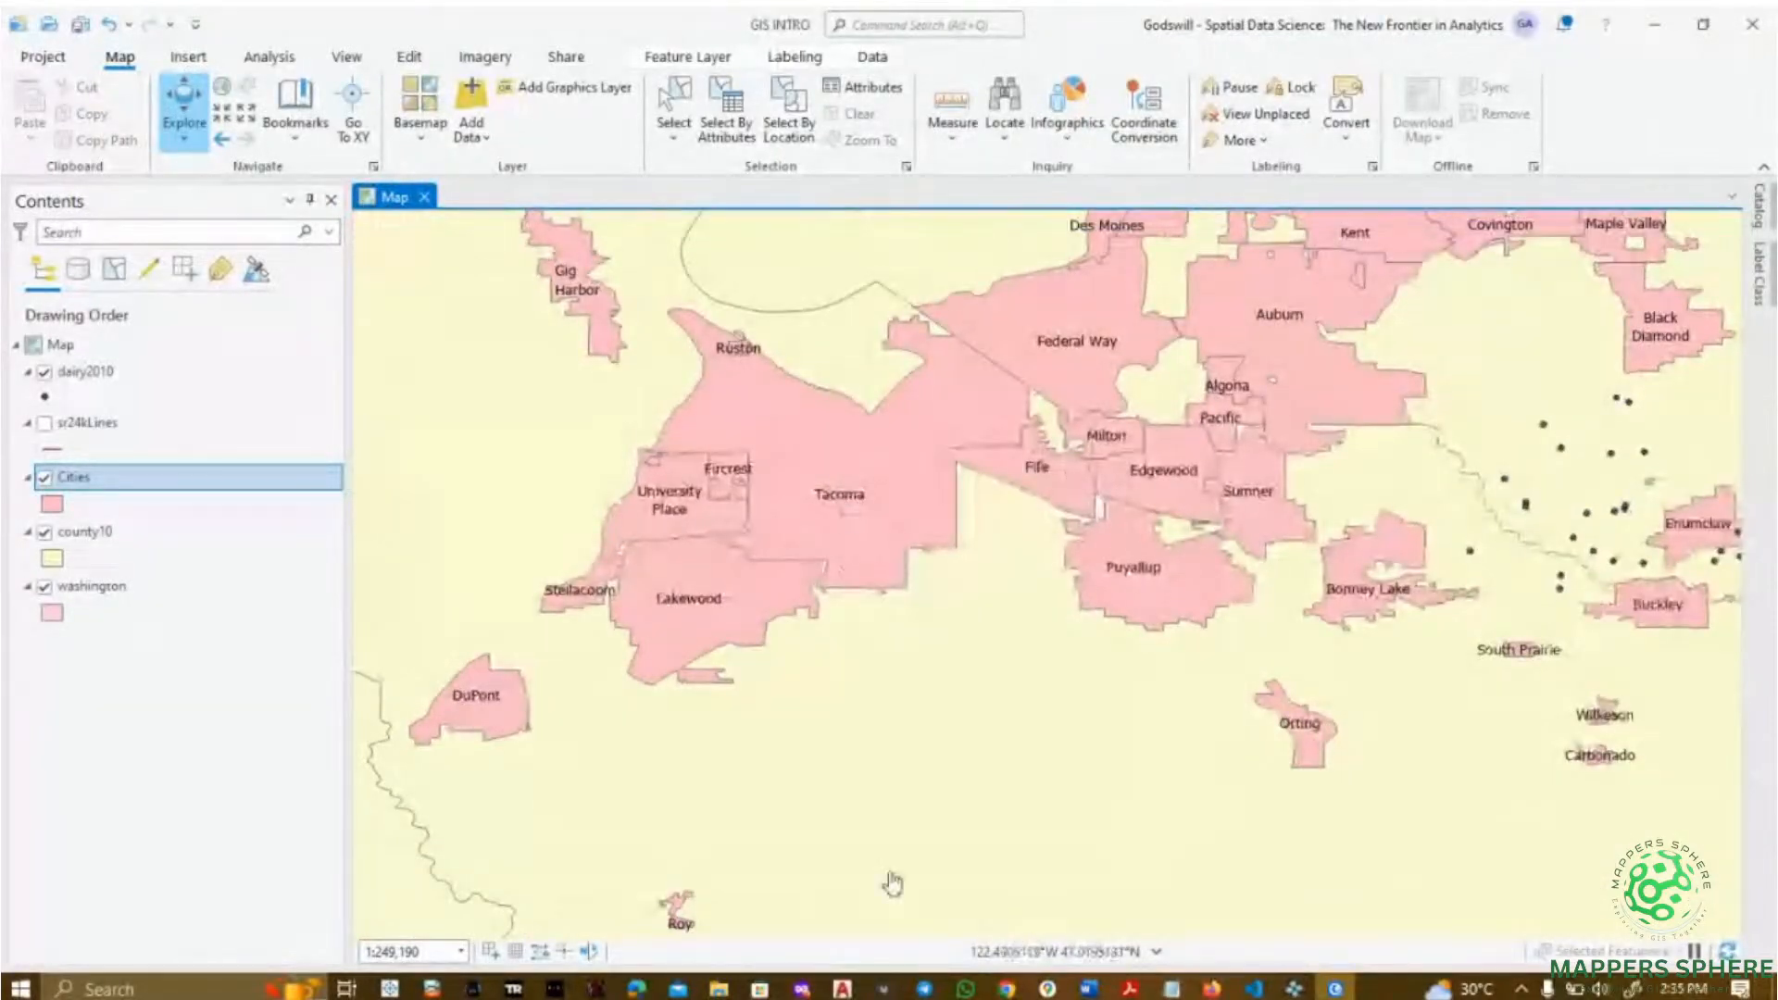
{"action": "left_click_drag", "start_coordinate": [893, 881], "coordinate": [615, 726]}
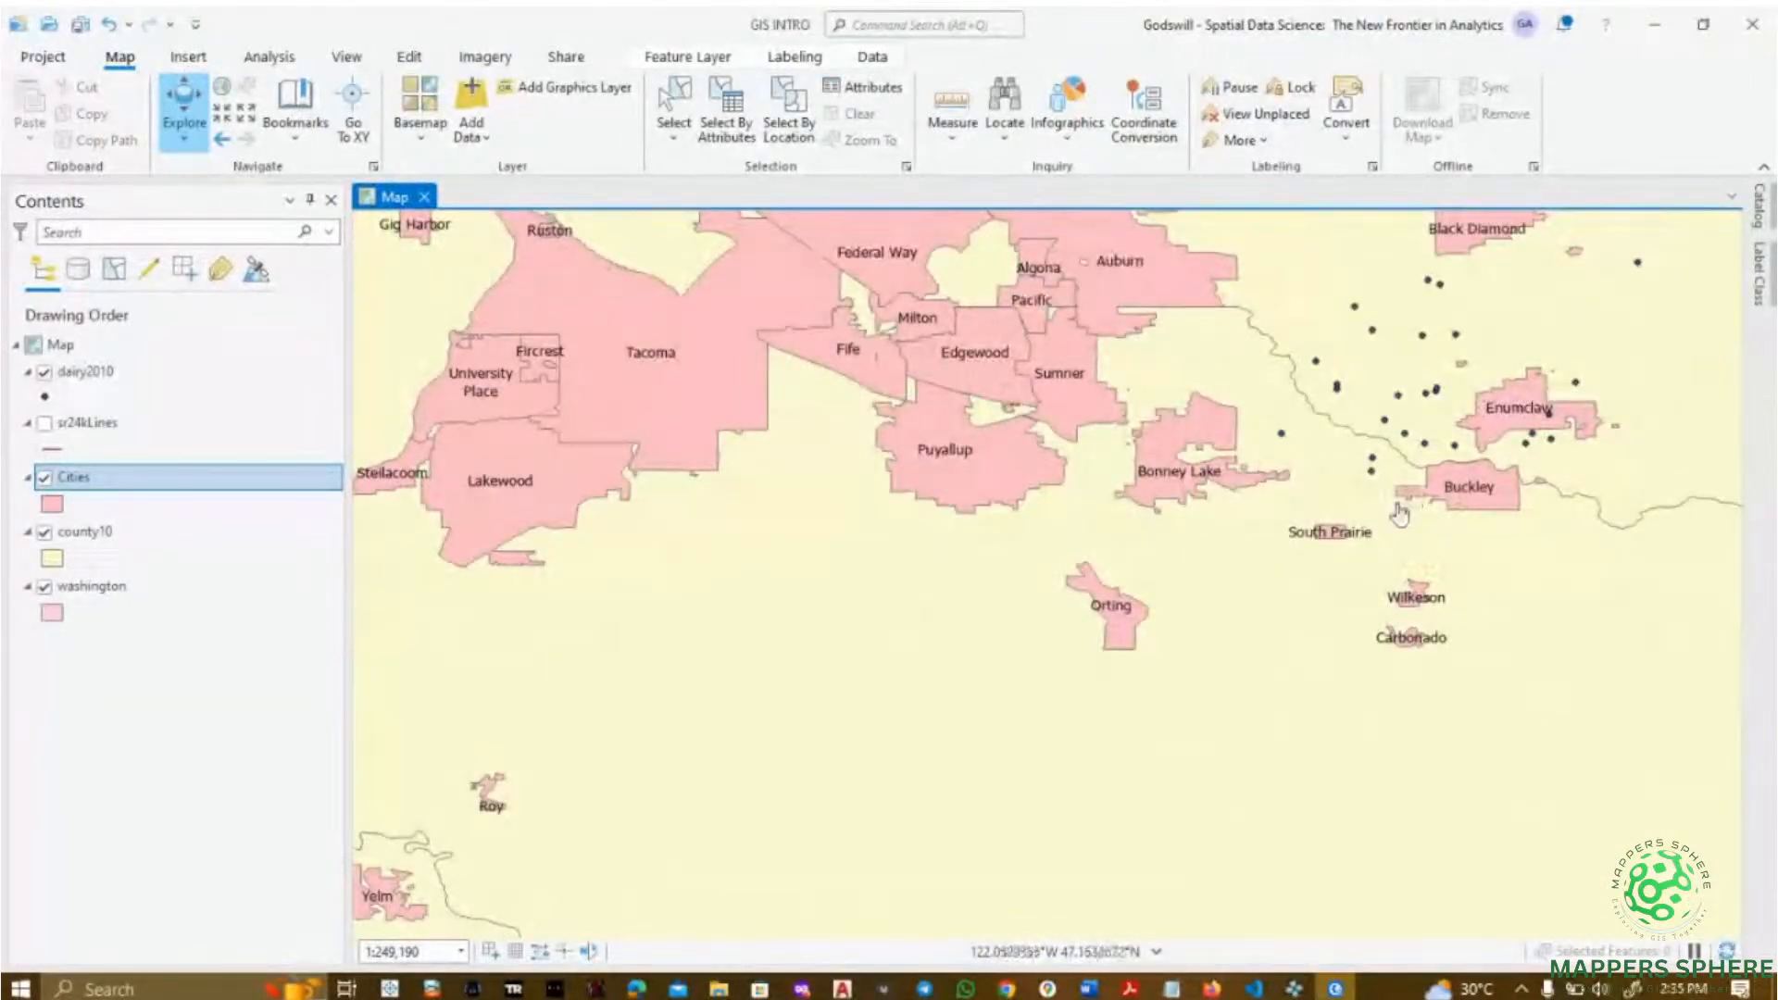
{"action": "scroll", "coordinate": [1398, 512], "scroll_direction": "down", "scroll_amount": 5}
{"action": "left_click_drag", "start_coordinate": [1395, 510], "coordinate": [837, 718]}
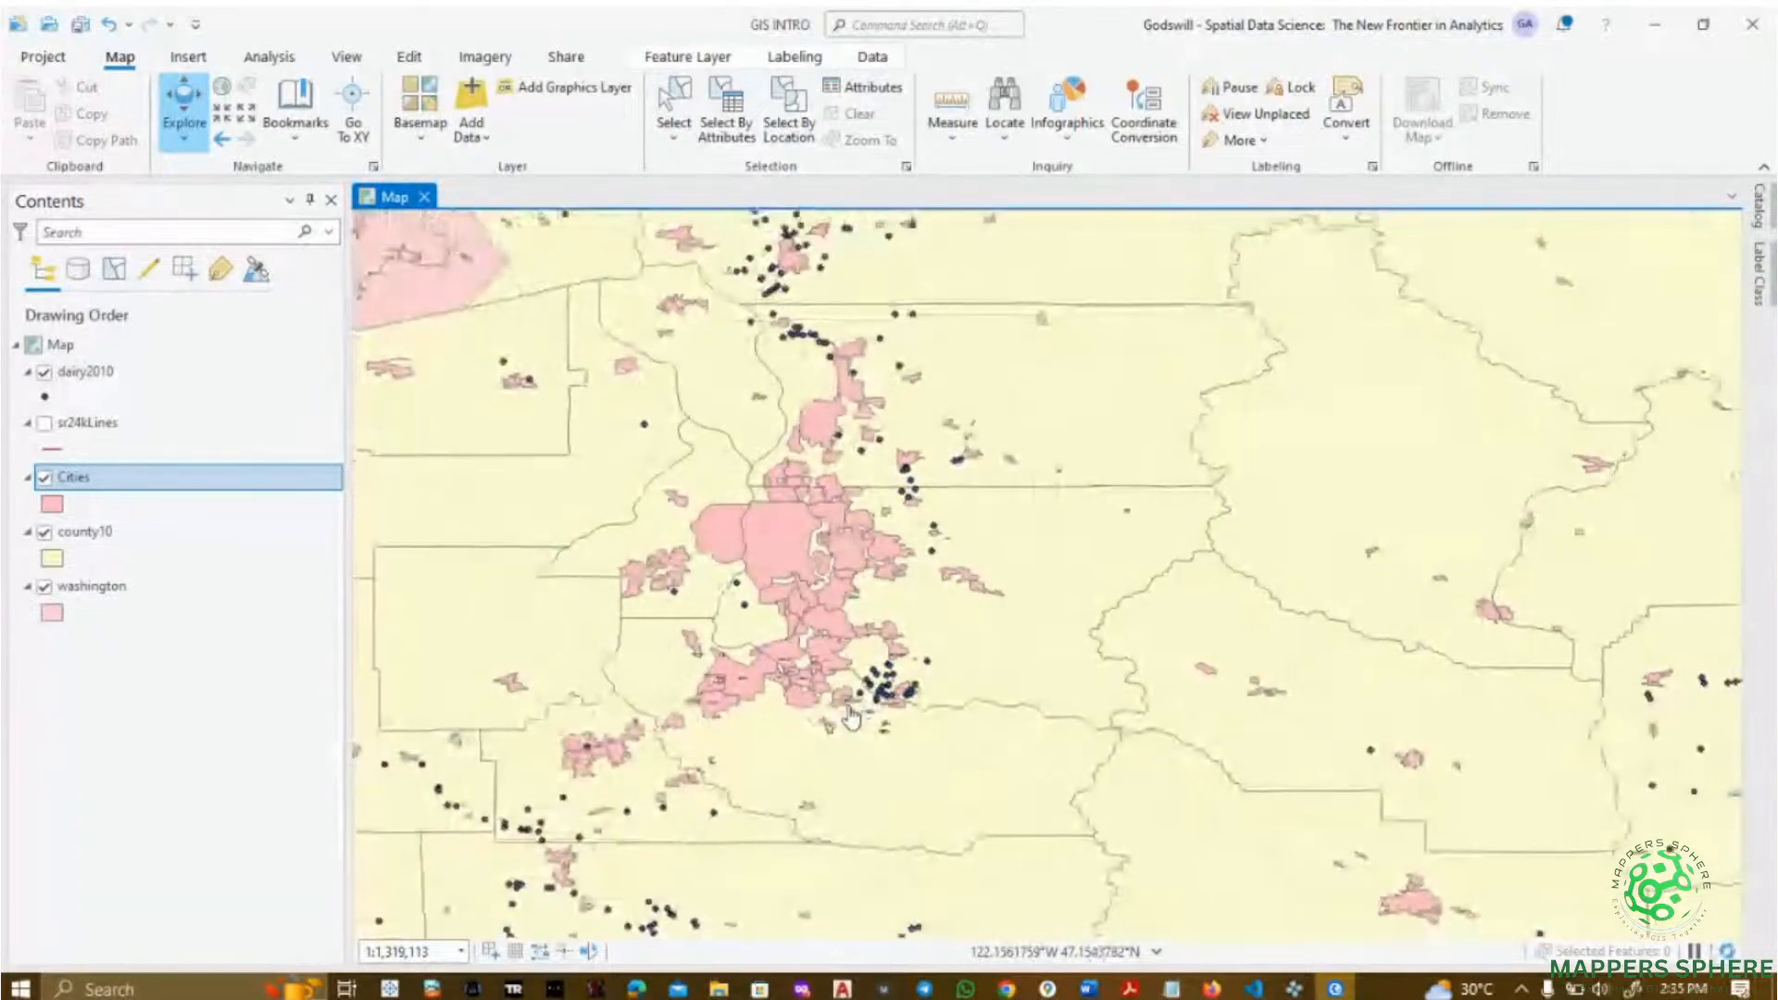
{"action": "scroll", "coordinate": [843, 718], "scroll_direction": "down", "scroll_amount": 2}
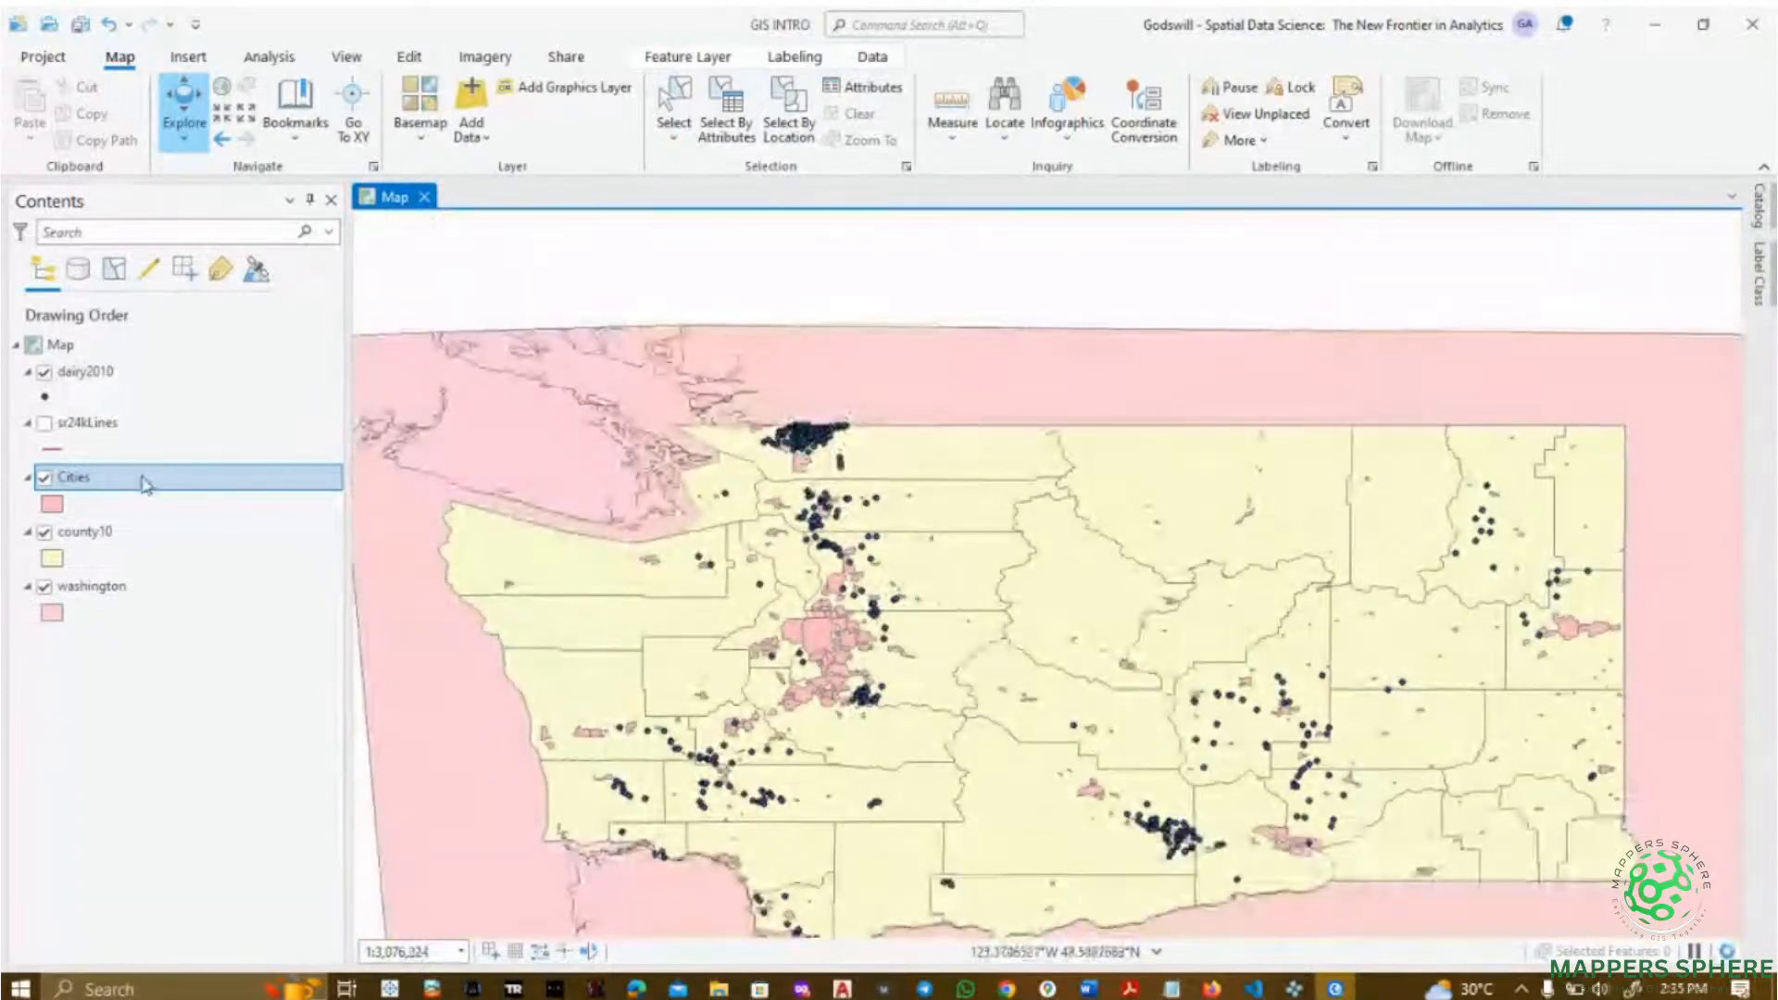
- Turn off labels for the Cities layer and center Washington State in the map view
{"action": "right_click", "coordinate": [142, 480]}
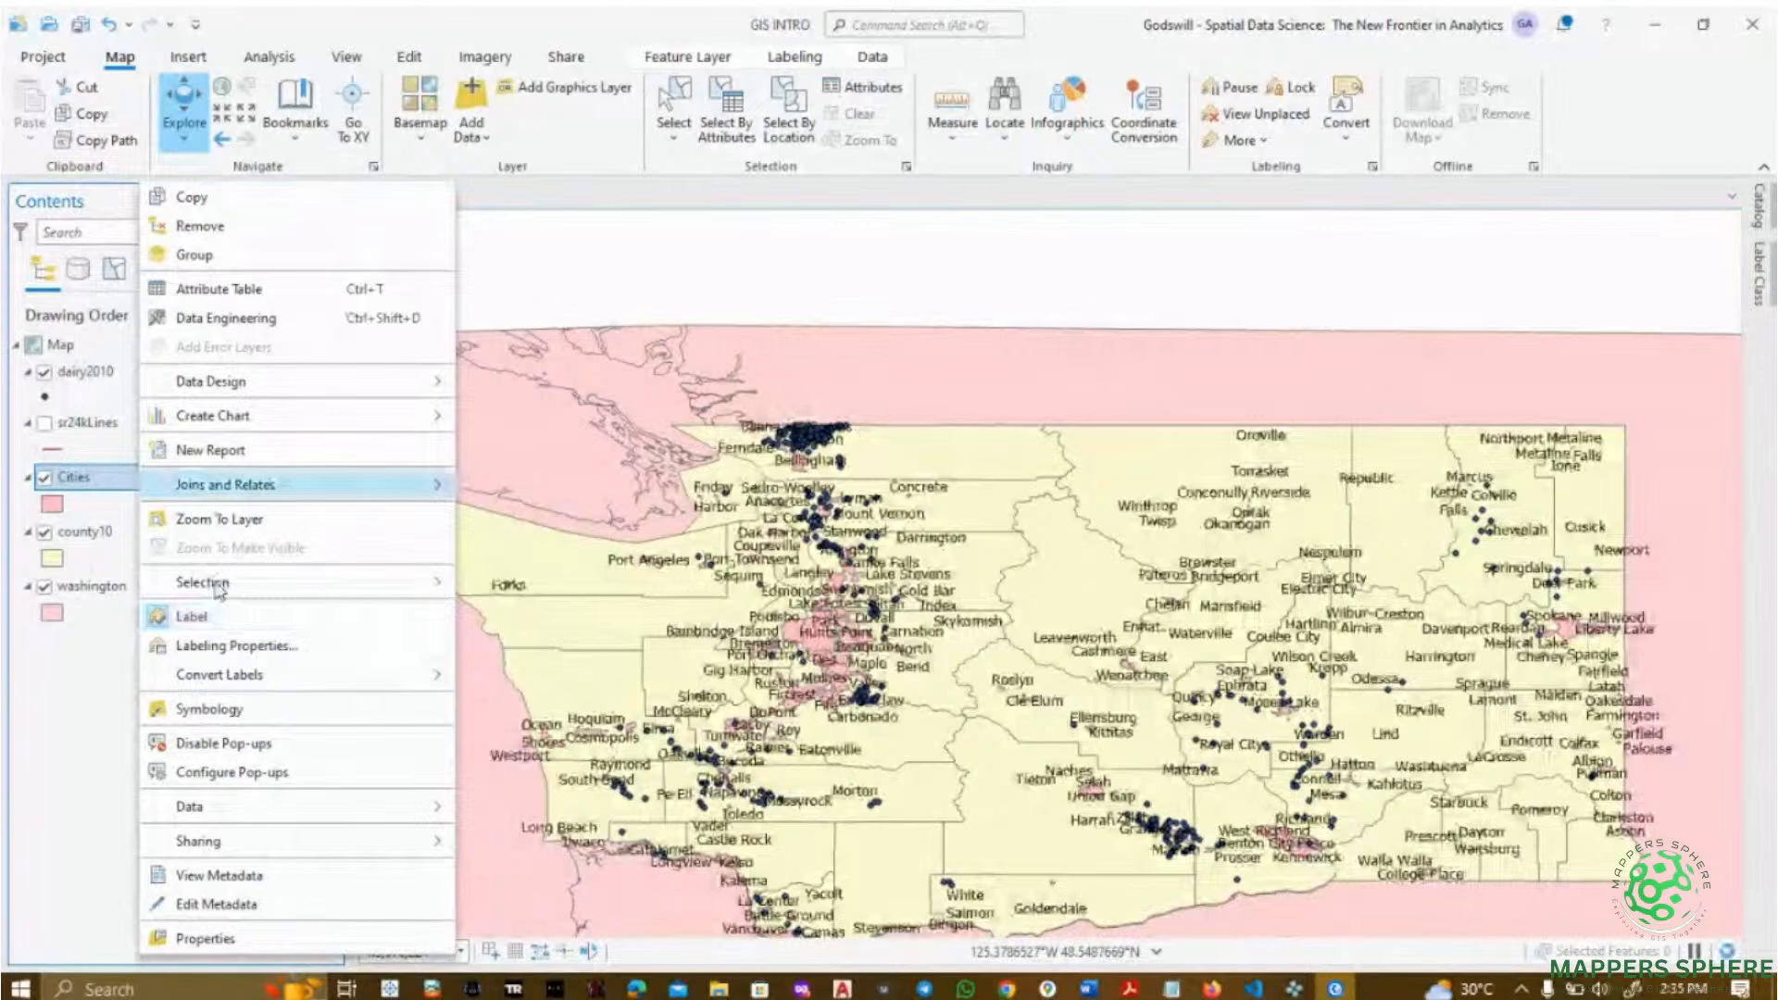
{"action": "left_click", "coordinate": [219, 623]}
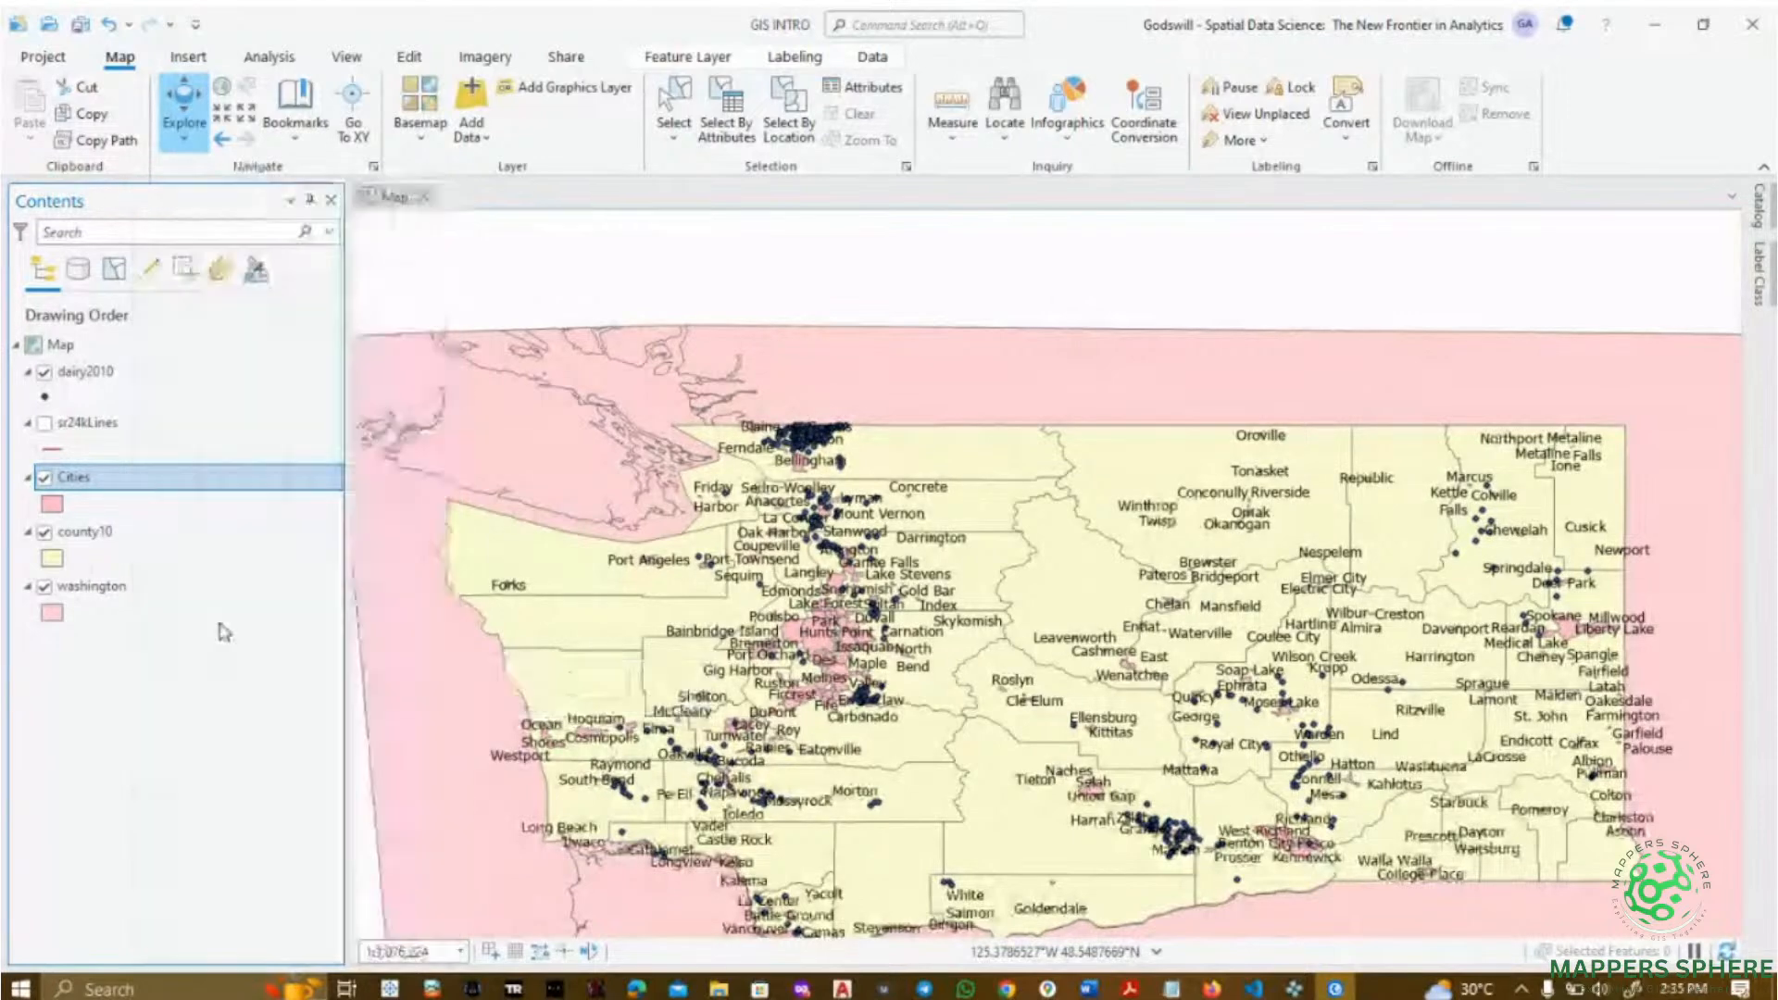
{"action": "left_click_drag", "start_coordinate": [732, 740], "coordinate": [723, 658]}
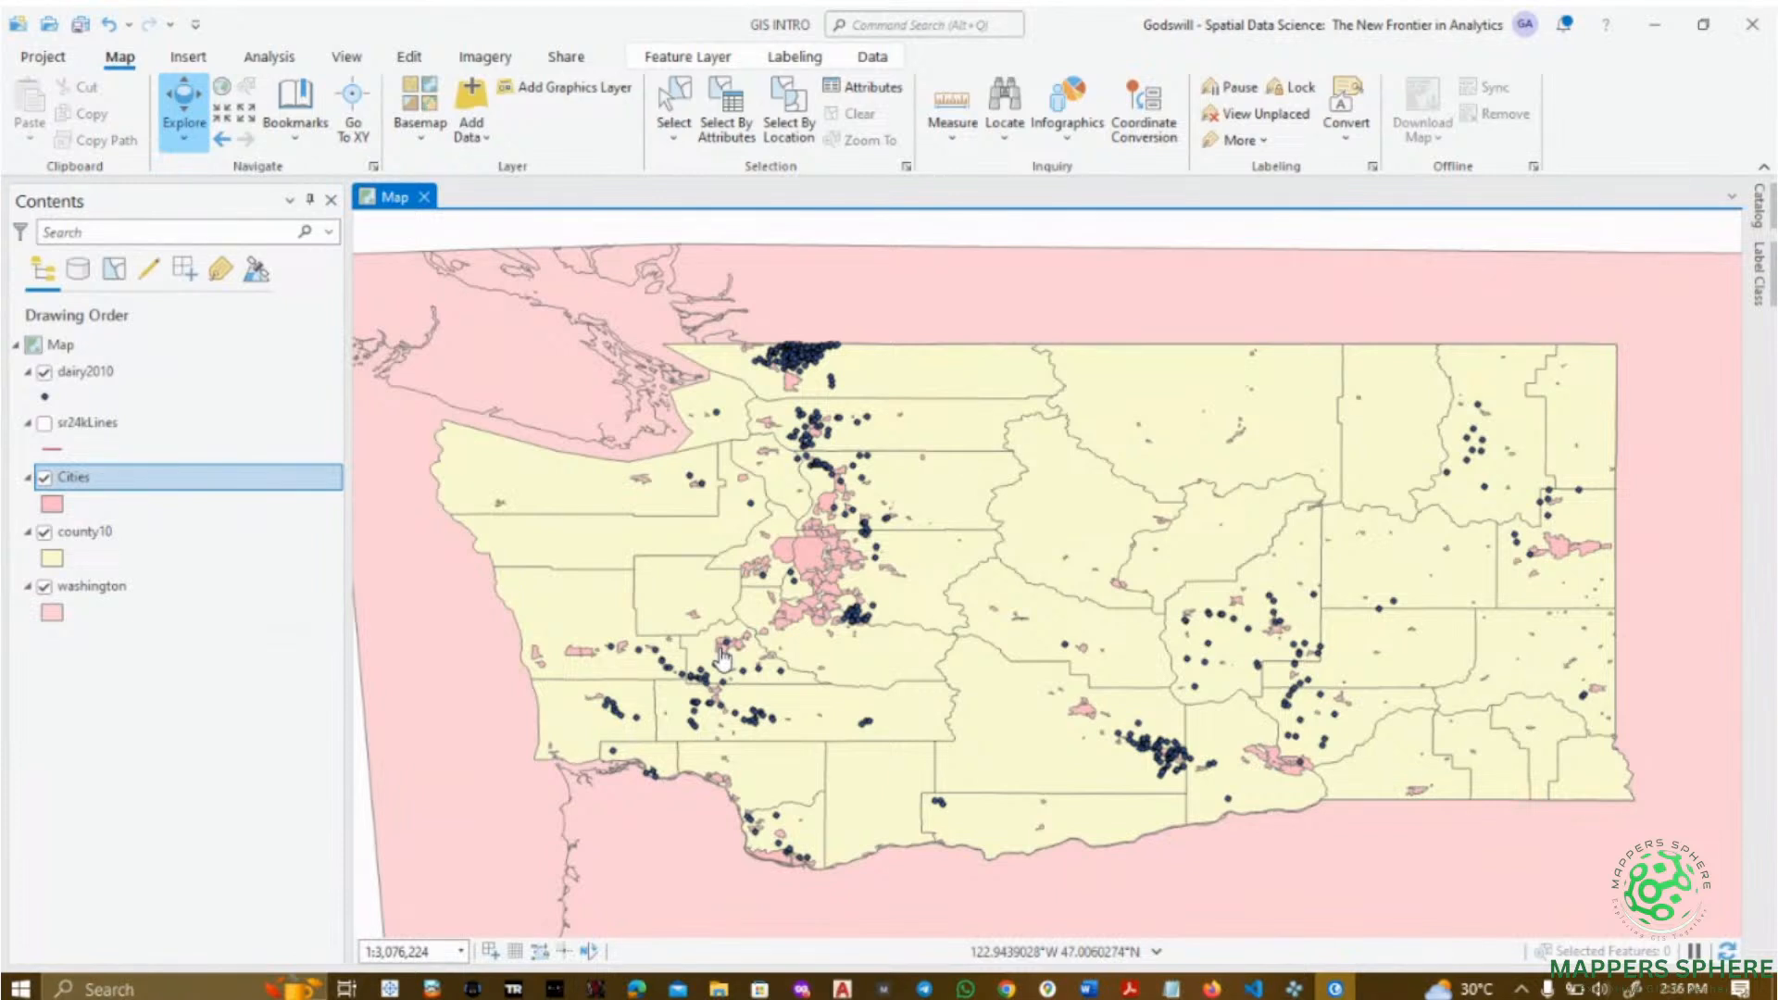
{"action": "key", "text": "XF86AudioLowerVolume"}
{"action": "key", "text": "XF86AudioRaiseVolume"}
{"action": "key", "text": "XF86AudioRaiseVolume"}
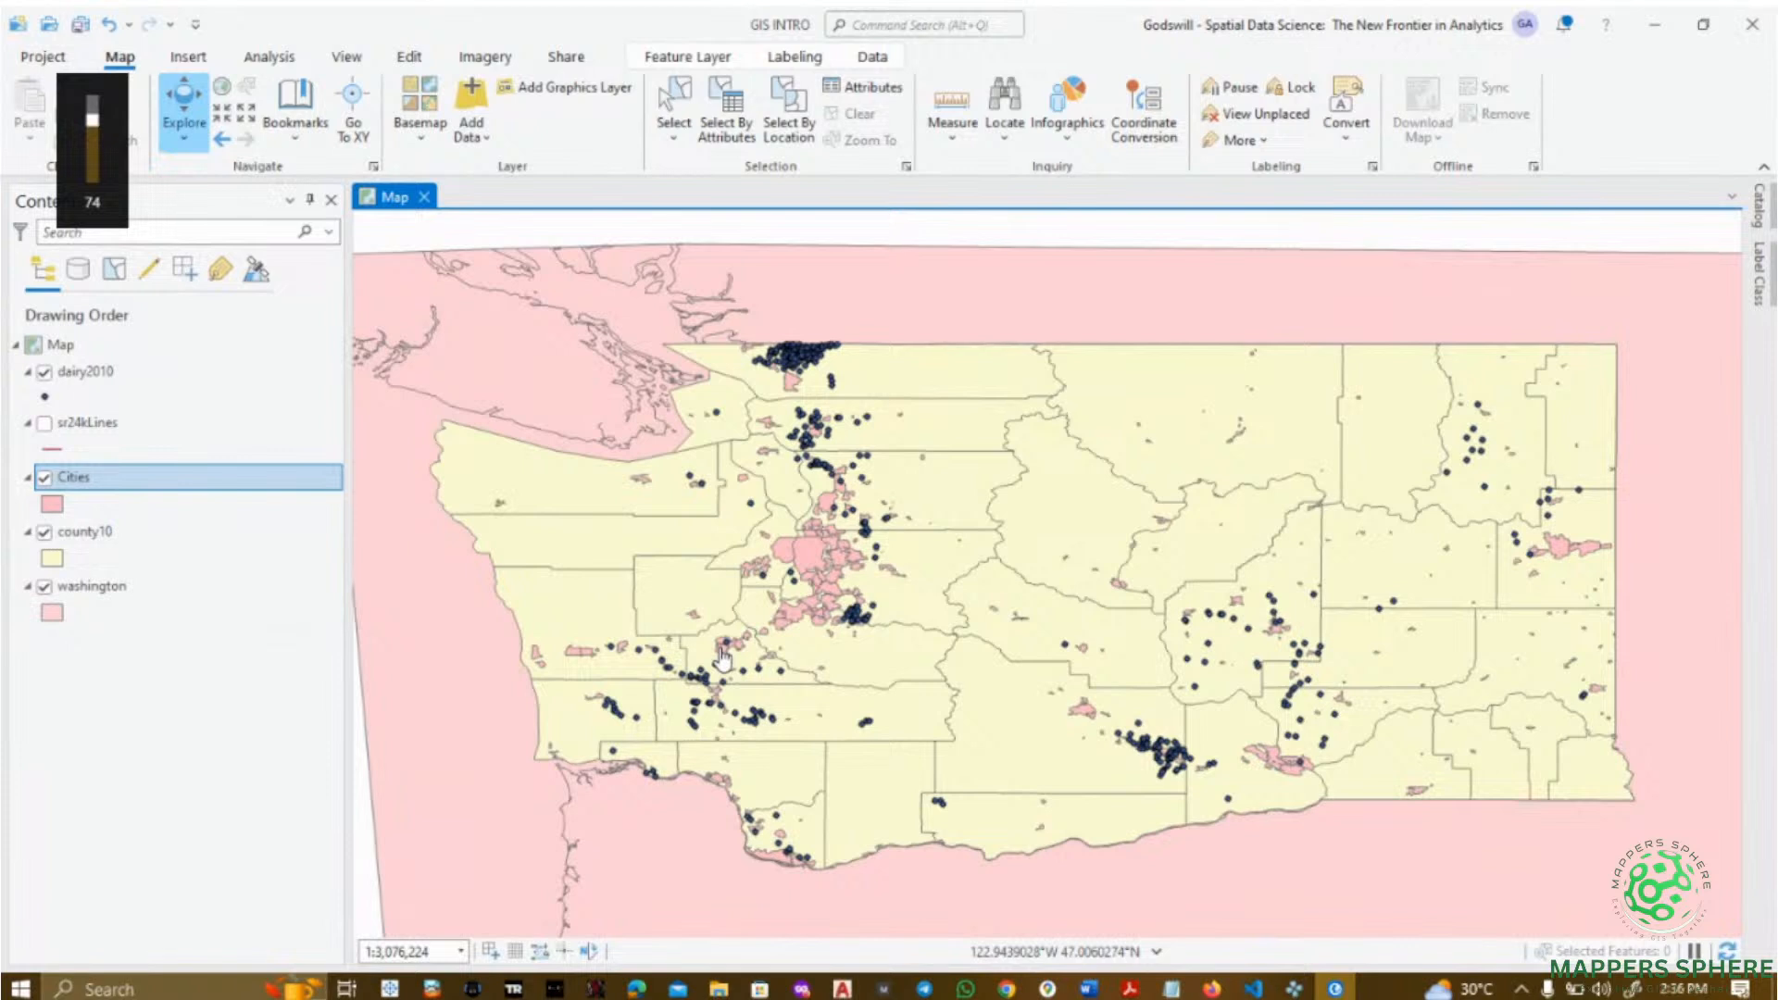
{"action": "key", "text": "XF86AudioLowerVolume"}
{"action": "key", "text": "XF86AudioLowerVolume"}
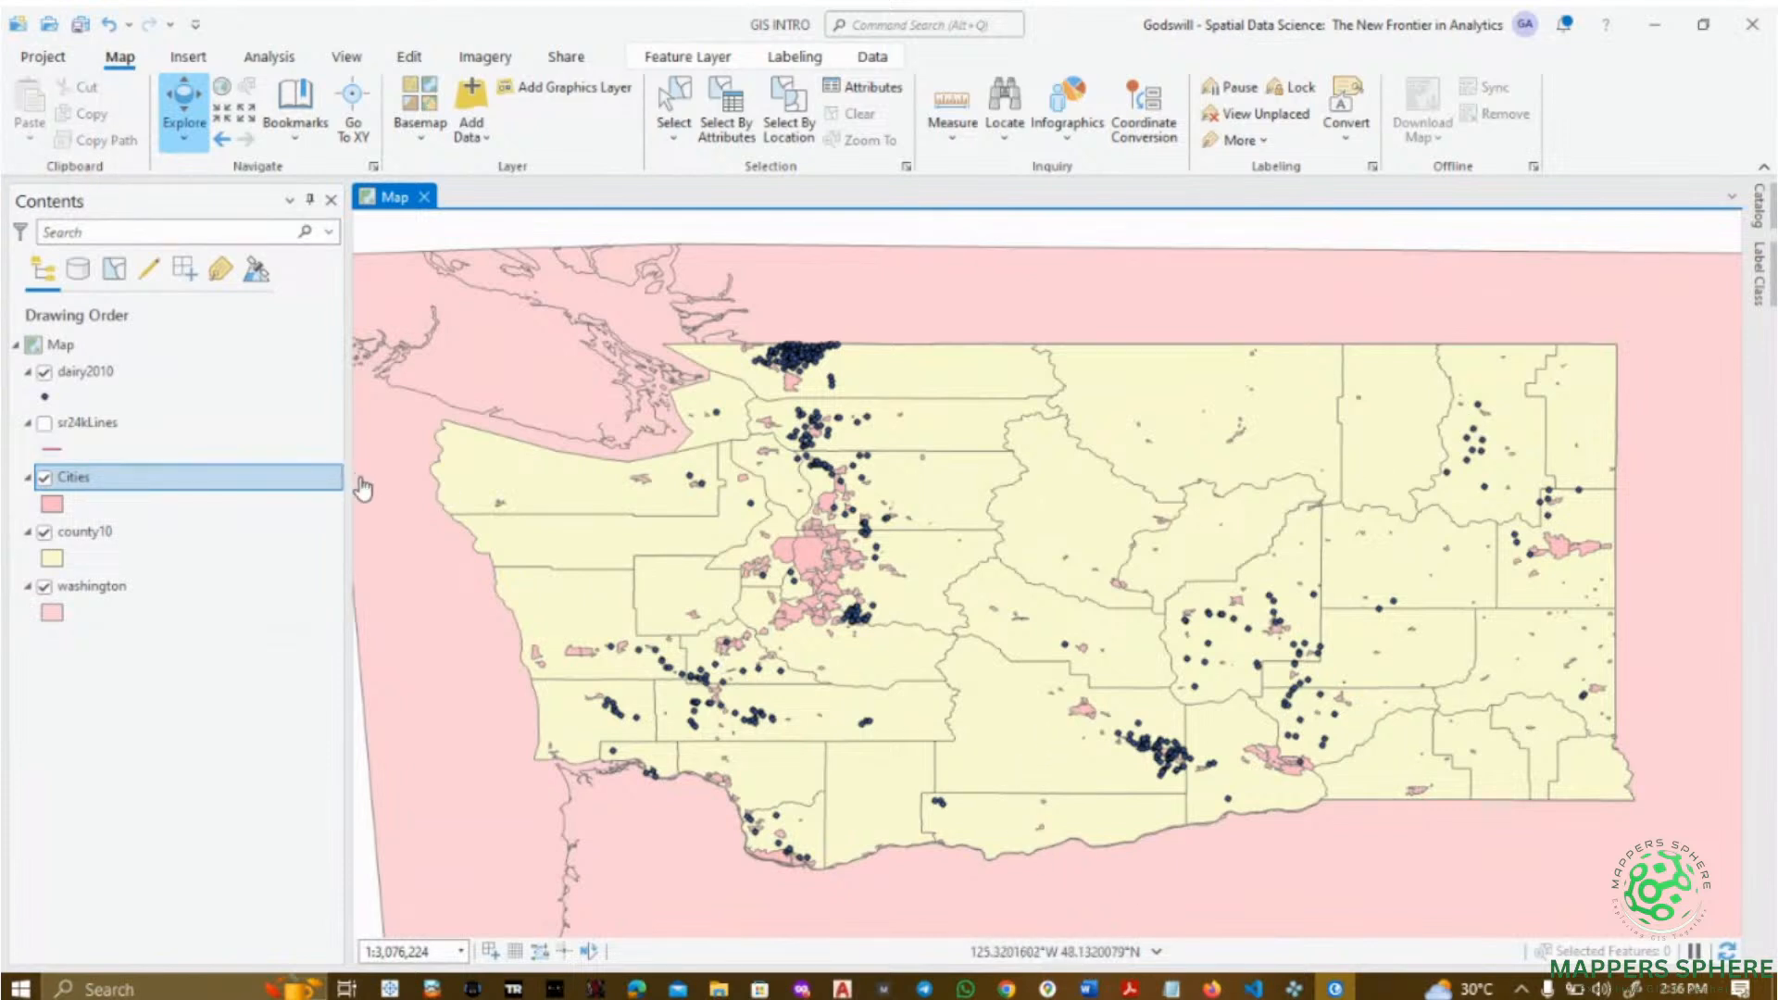
- Remove the Cities, sr24kLines, dairy2010, county10 and washington layers from the map
{"action": "right_click", "coordinate": [188, 488]}
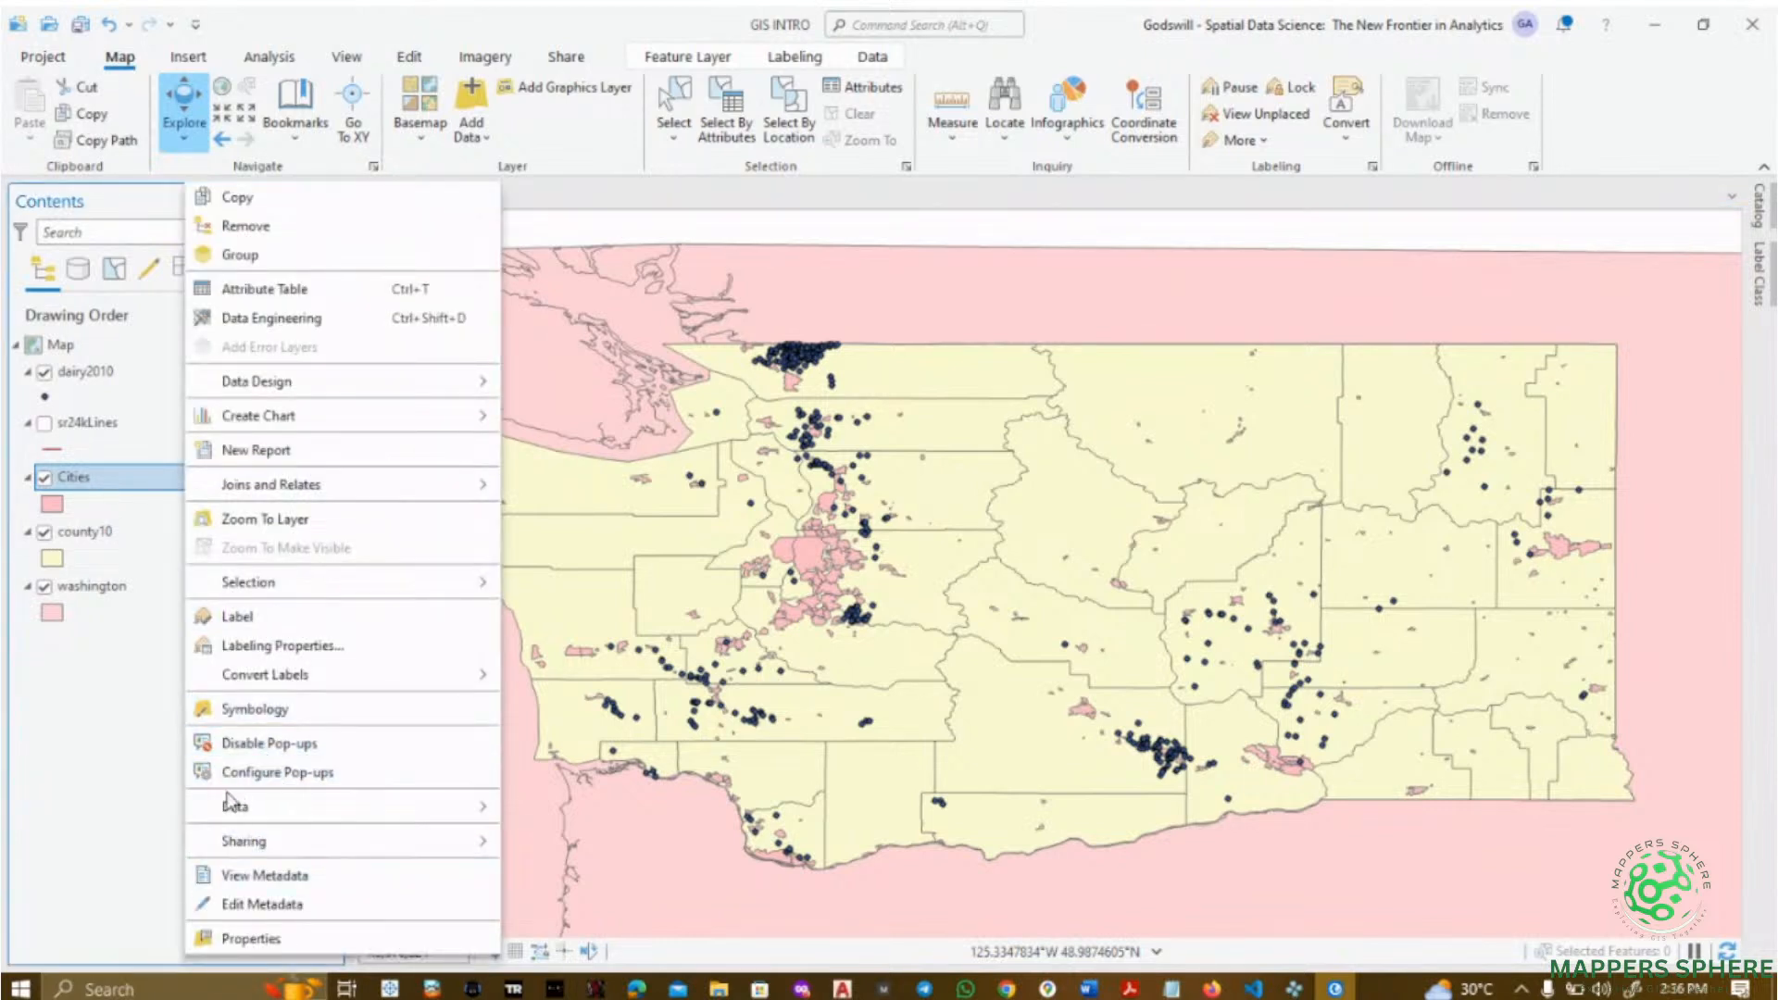
{"action": "left_click", "coordinate": [242, 226]}
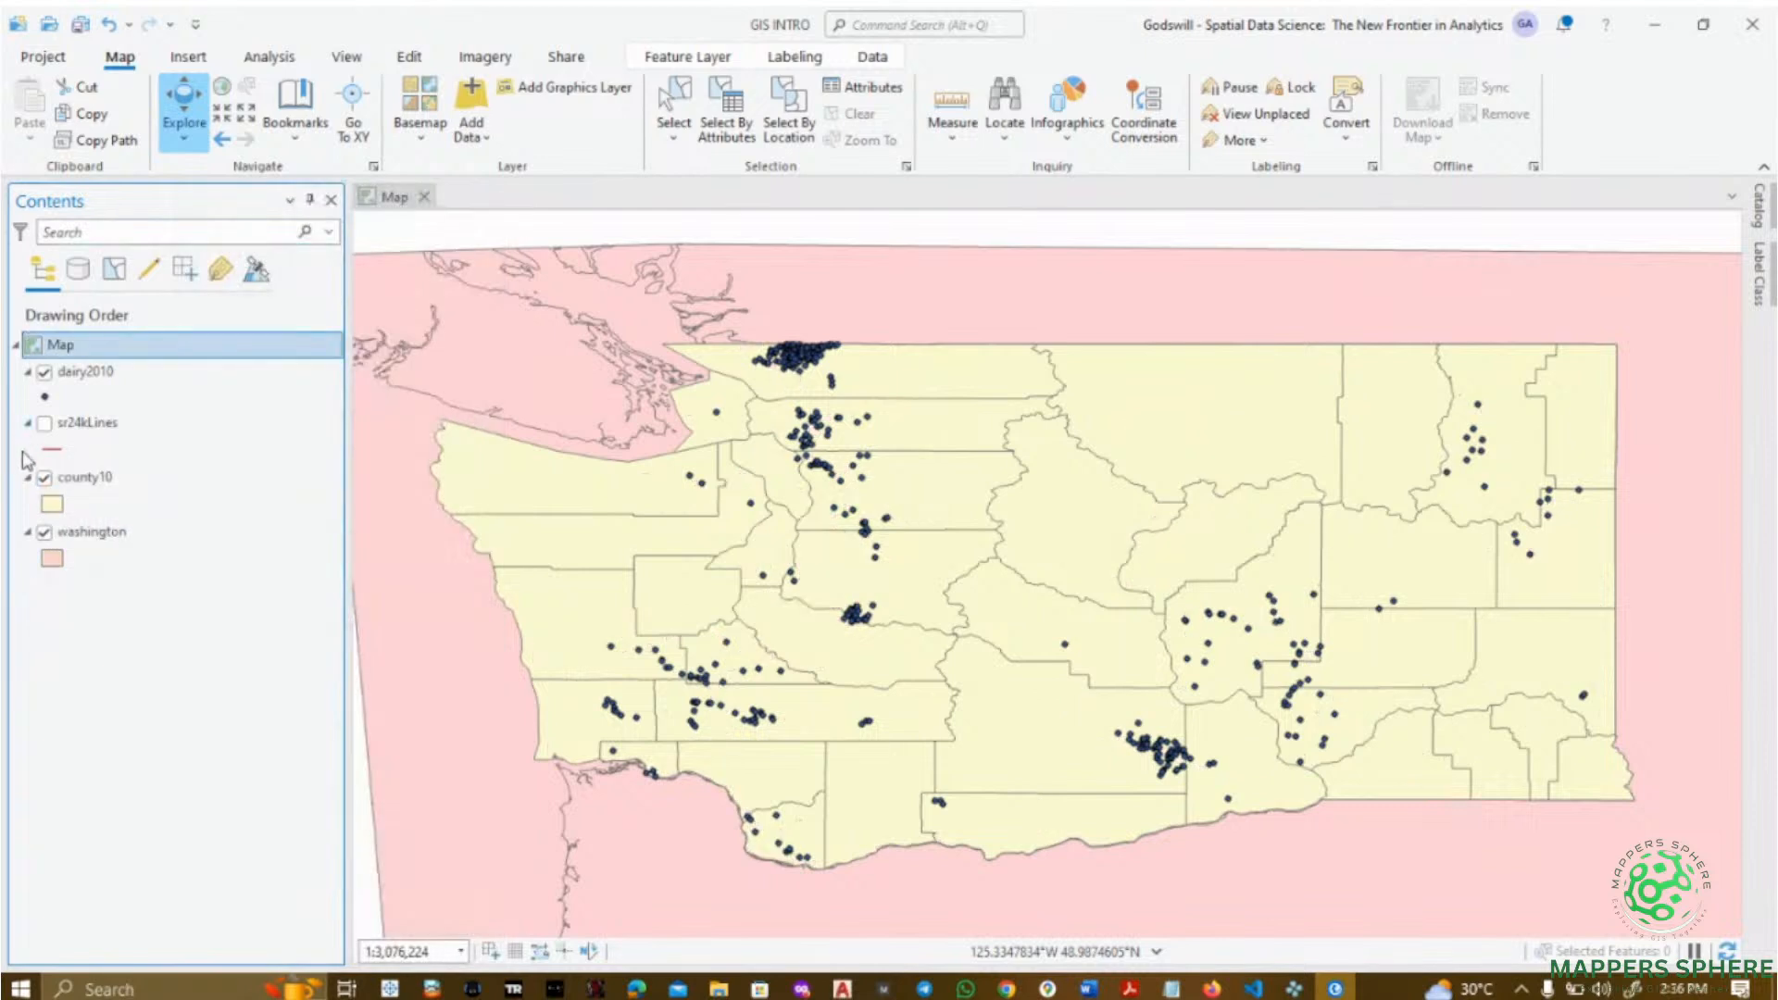
{"action": "right_click", "coordinate": [79, 424]}
{"action": "left_click", "coordinate": [138, 223]}
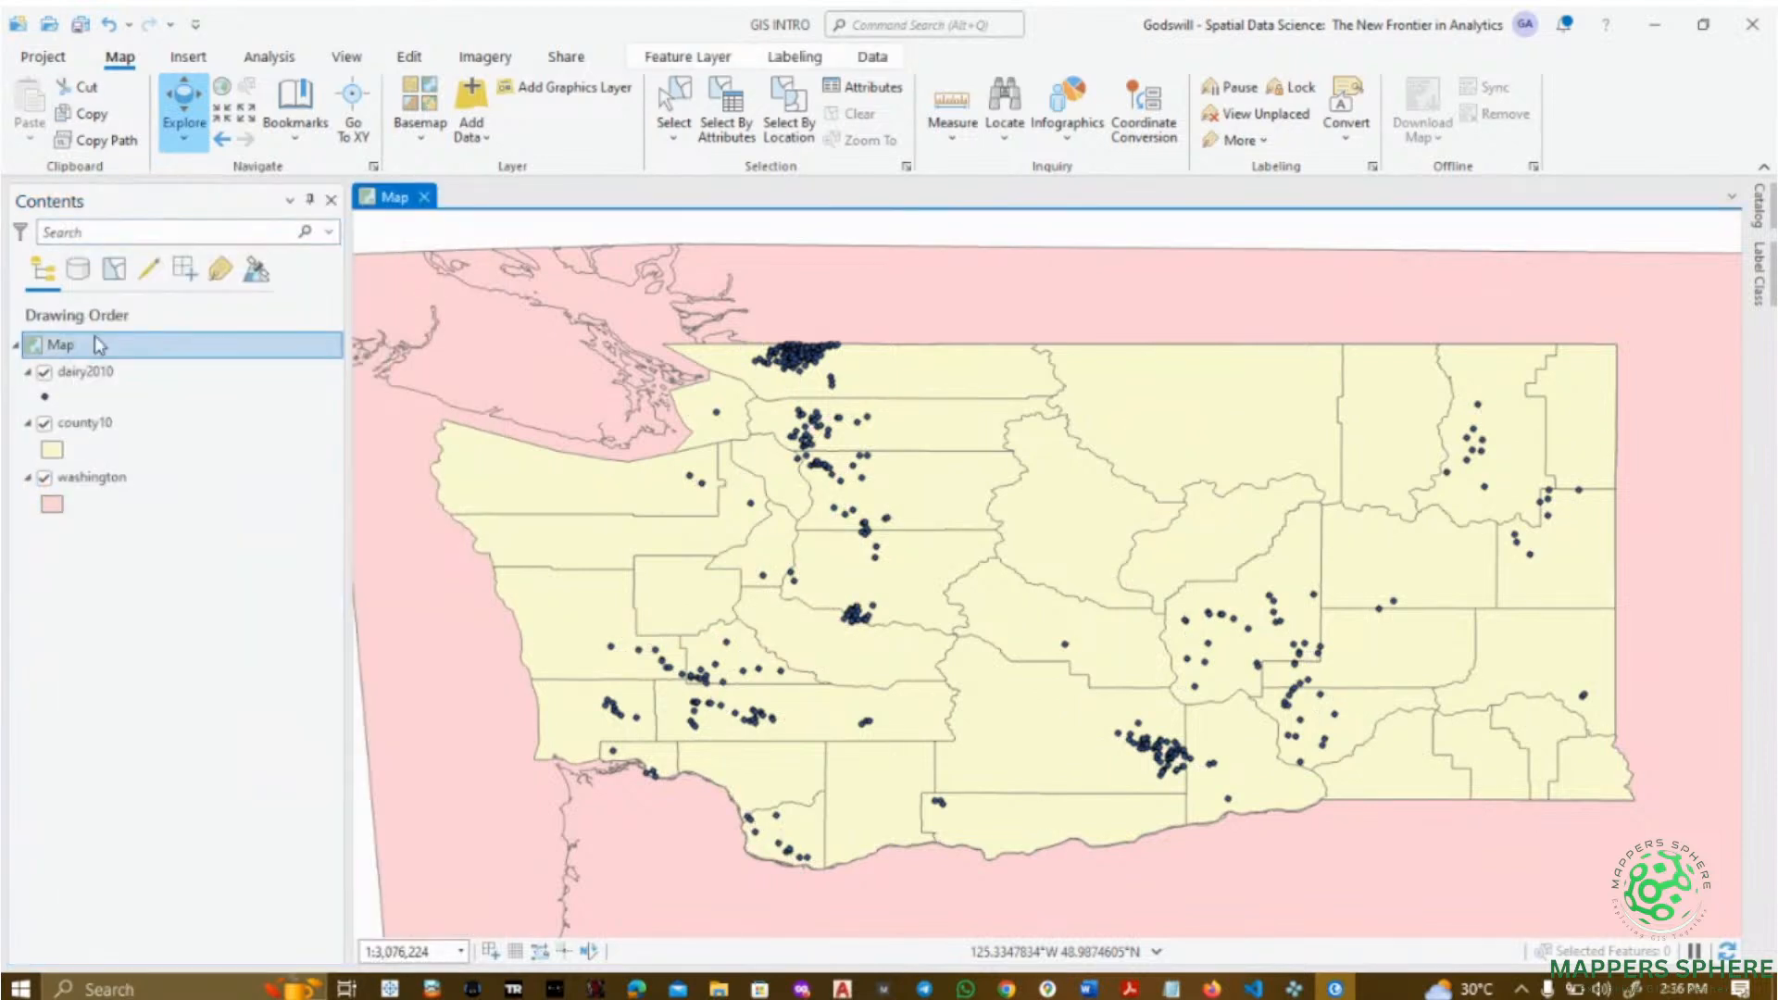
{"action": "right_click", "coordinate": [85, 372]}
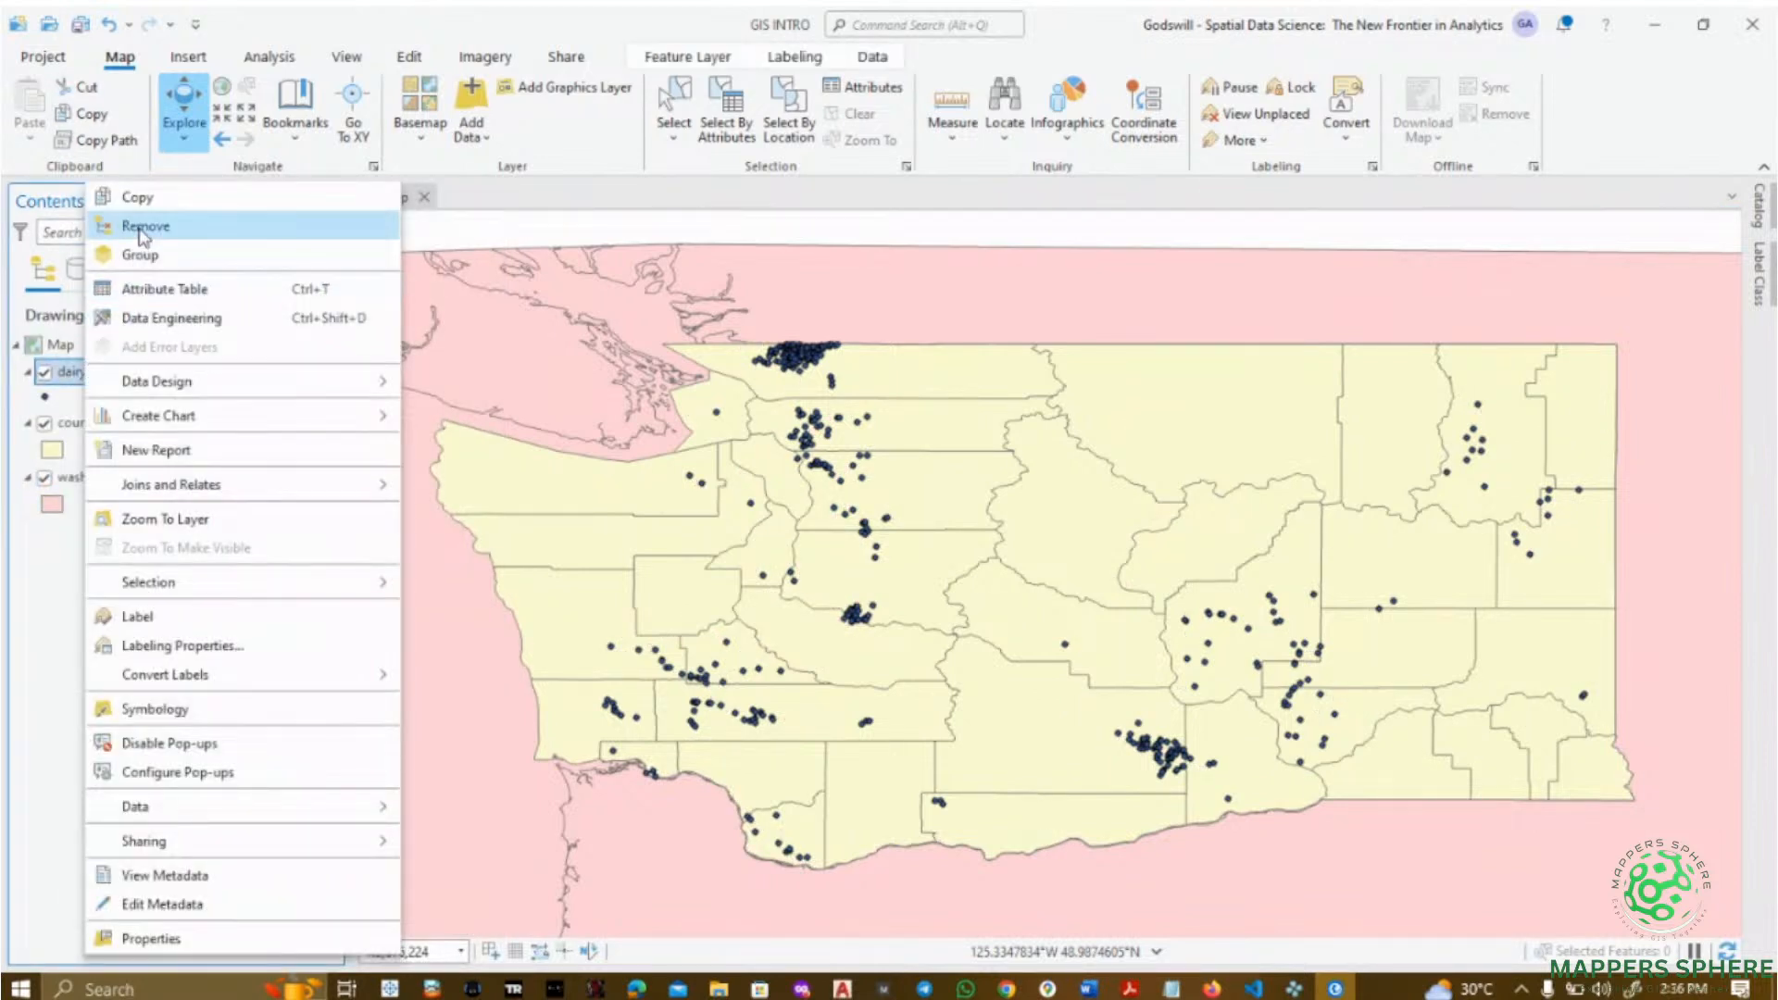
{"action": "left_click", "coordinate": [141, 235]}
{"action": "right_click", "coordinate": [84, 372]}
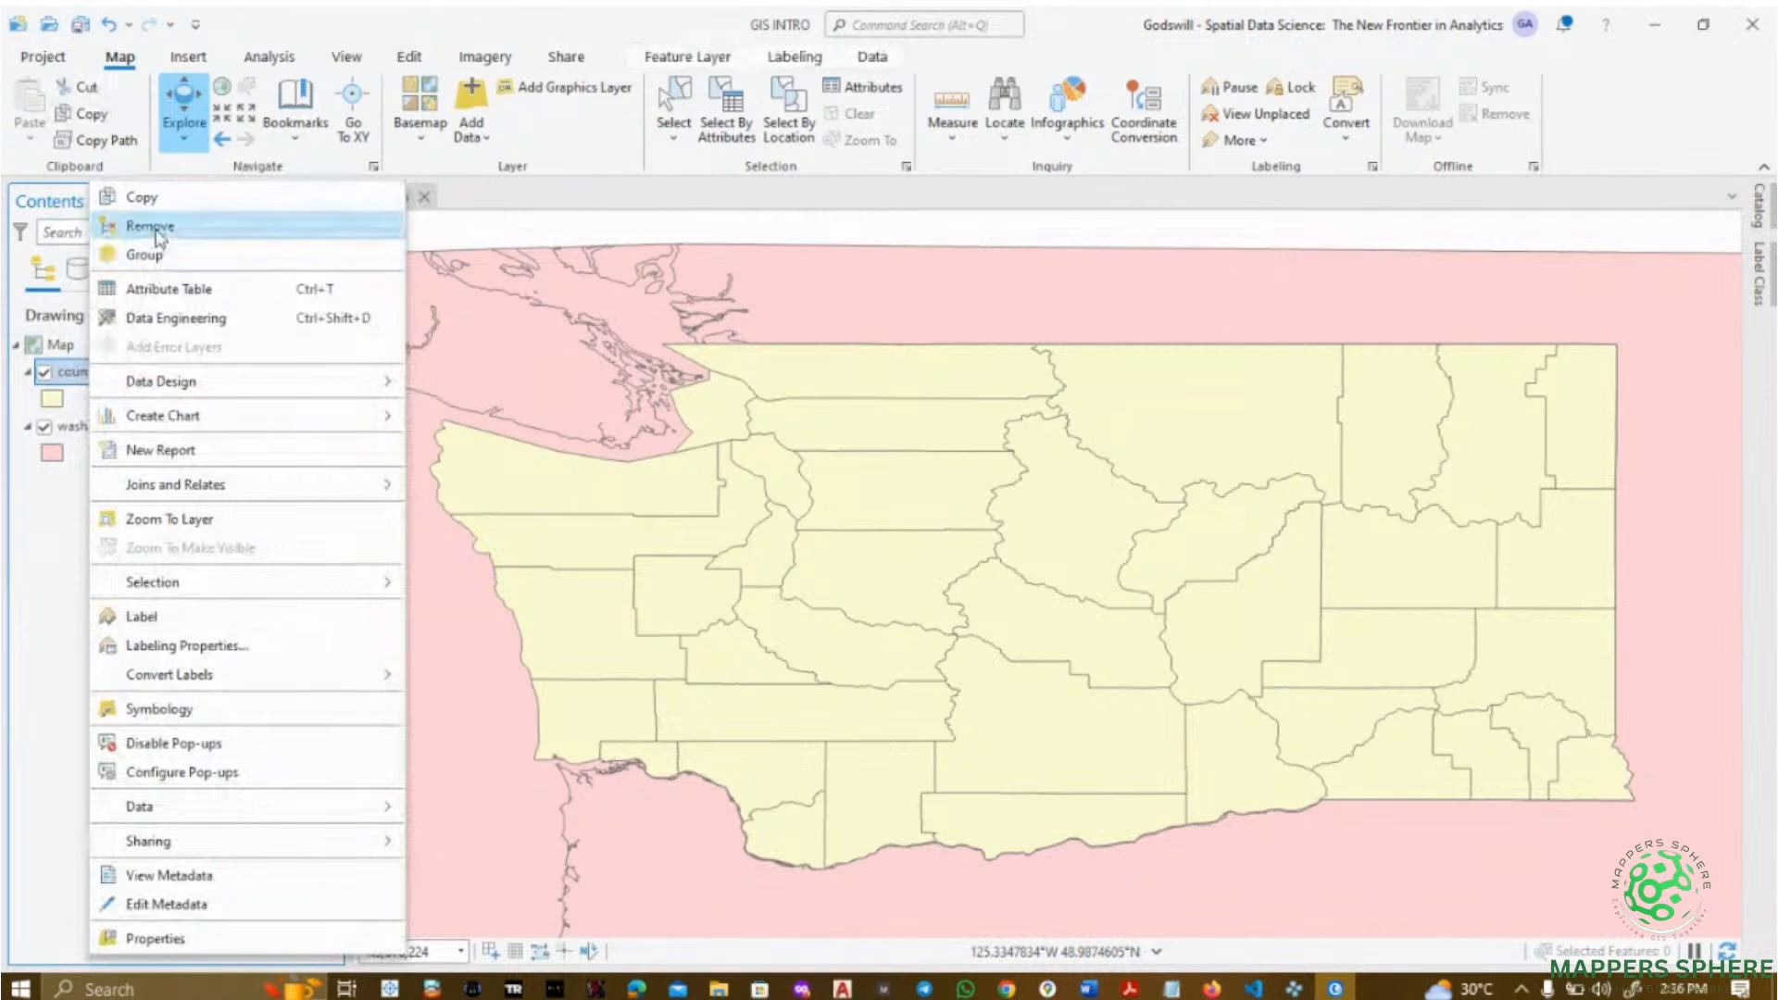
{"action": "left_click", "coordinate": [158, 236]}
{"action": "right_click", "coordinate": [82, 372]}
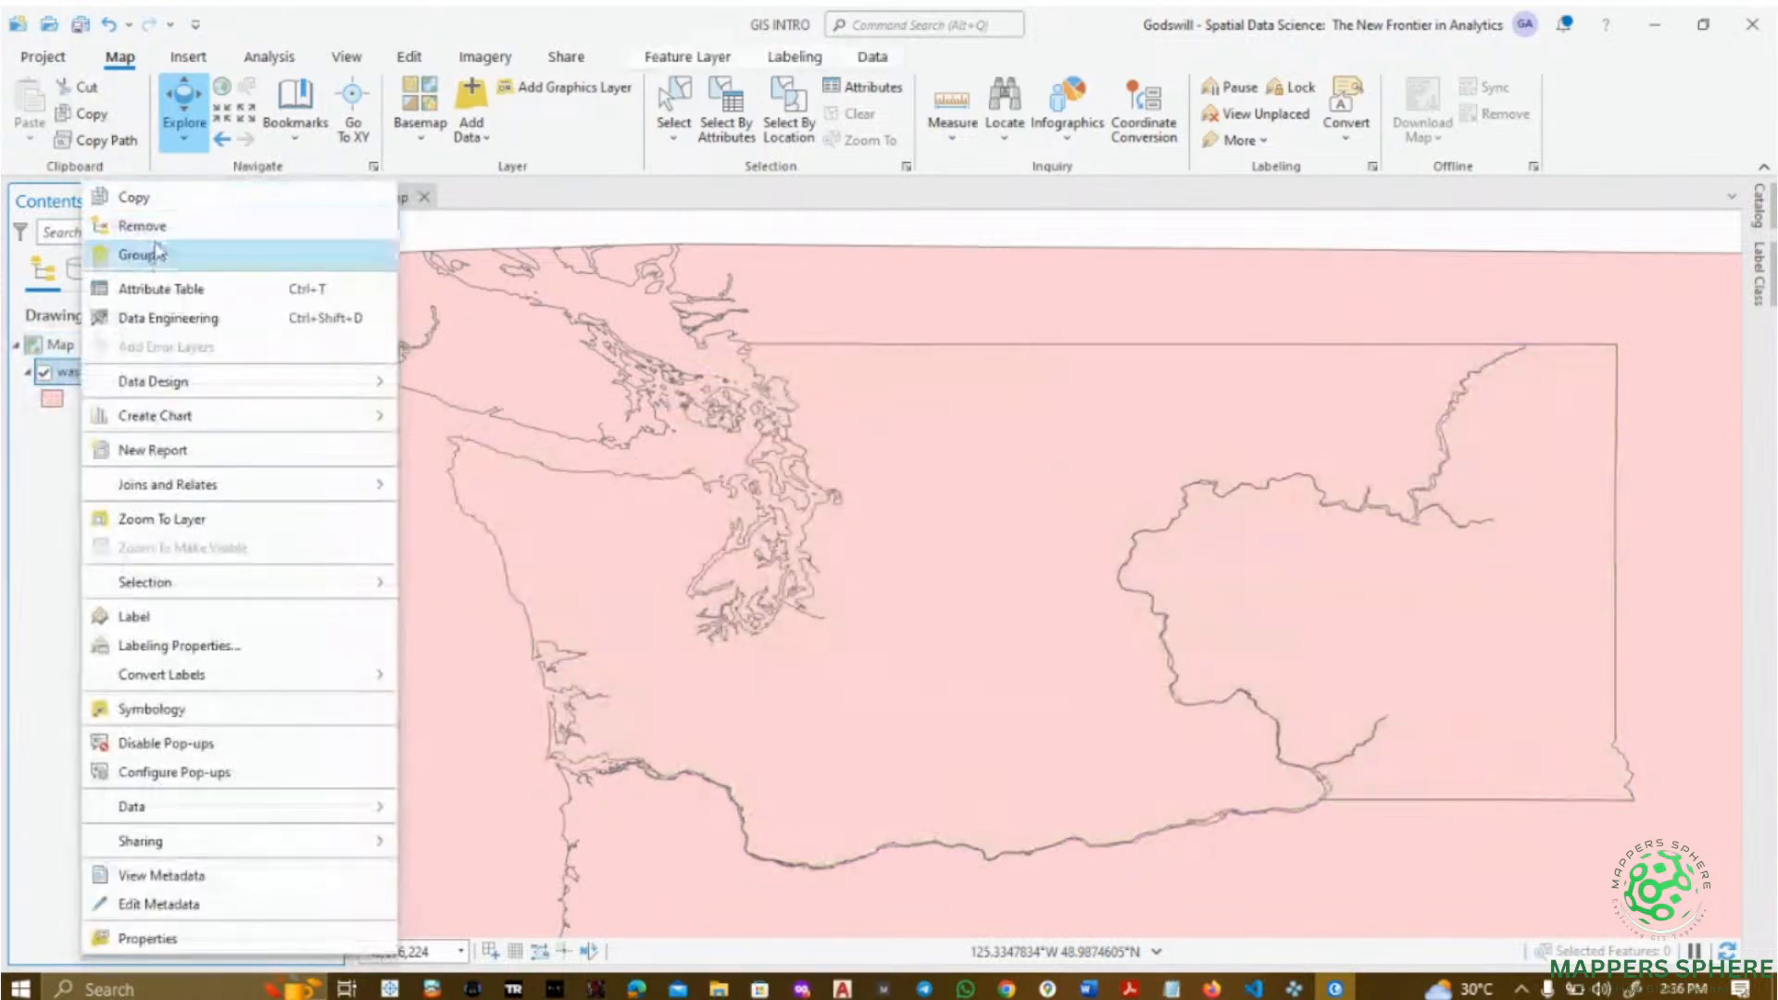
{"action": "left_click", "coordinate": [158, 226]}
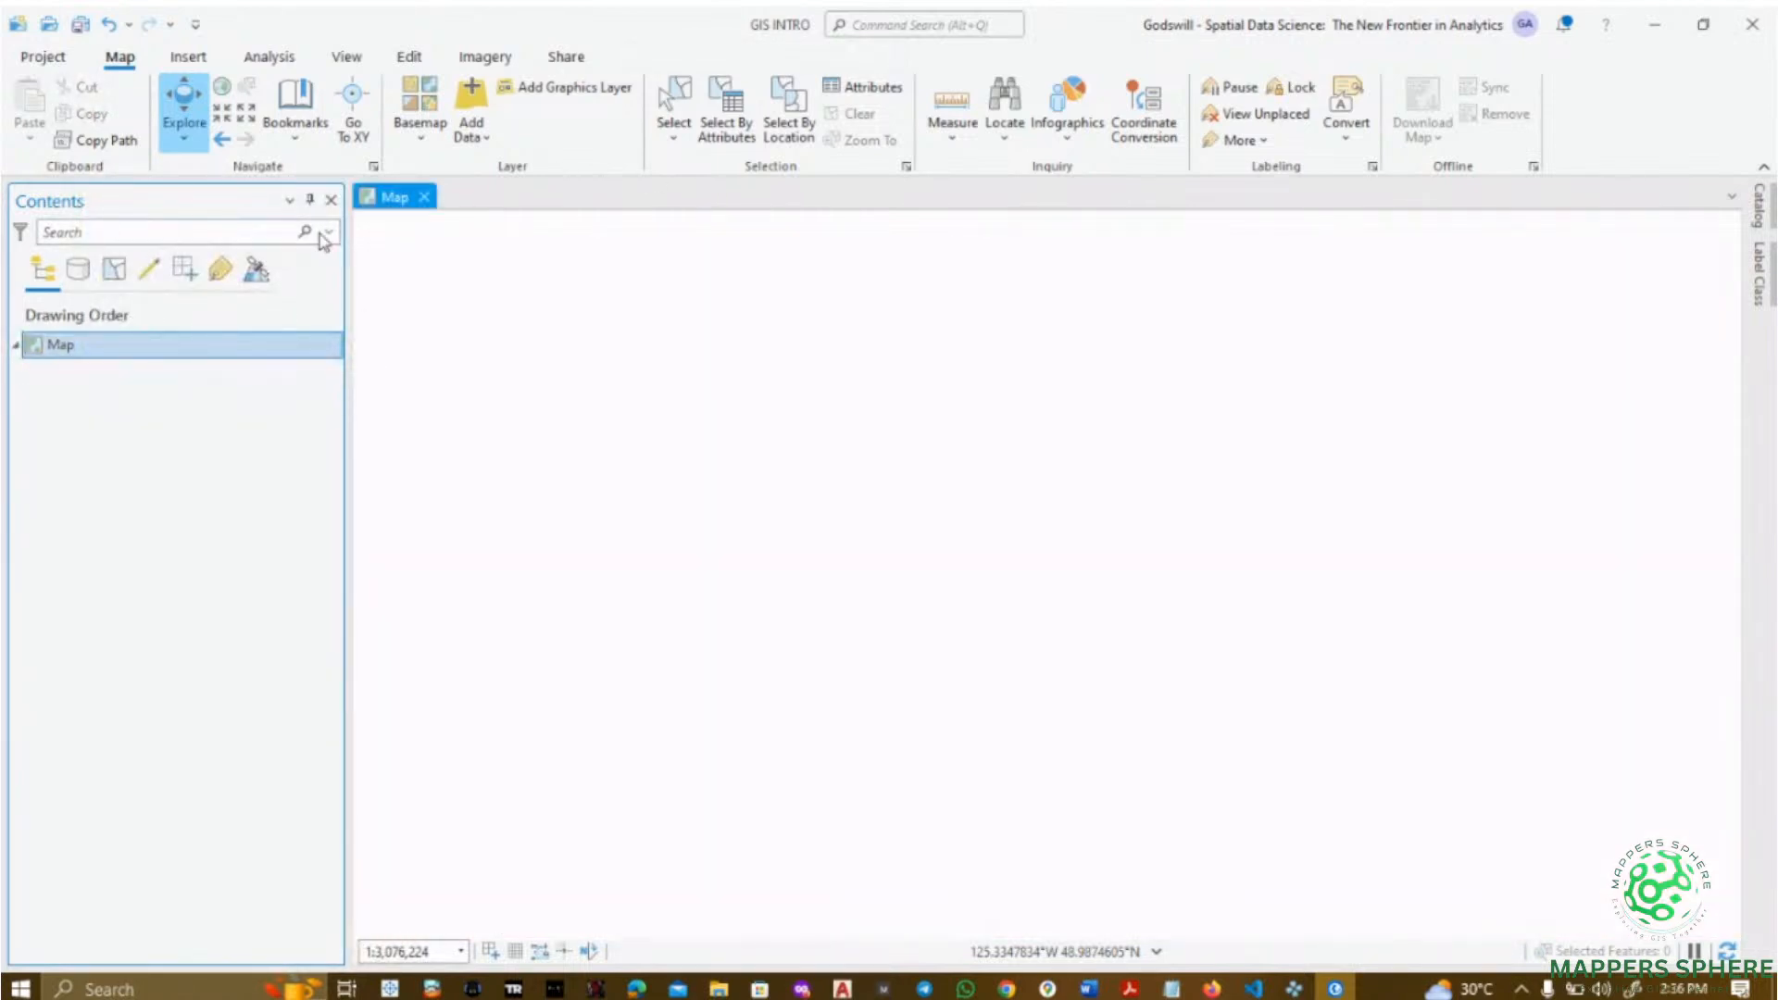
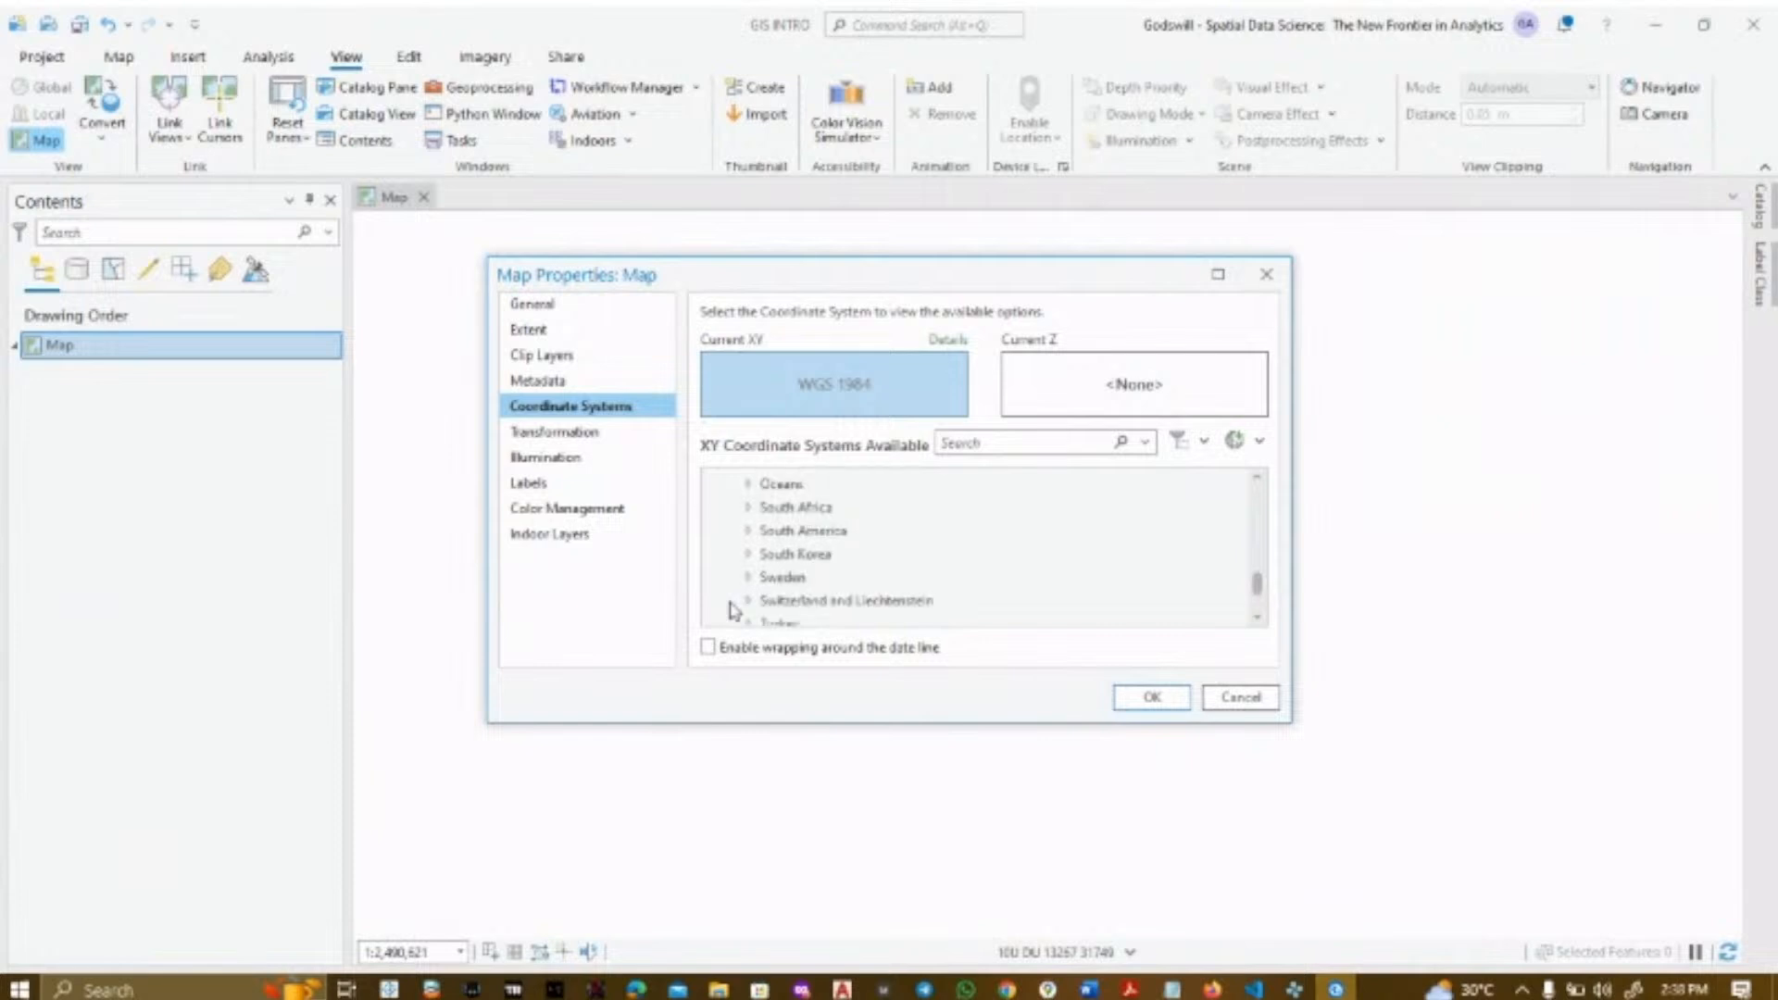
- Examine the projected coordinate systems available in the State Systems group, from the NAD 1927 entries through the WGS 1984 entries
{"action": "scroll", "coordinate": [732, 611], "scroll_direction": "down", "scroll_amount": 2}
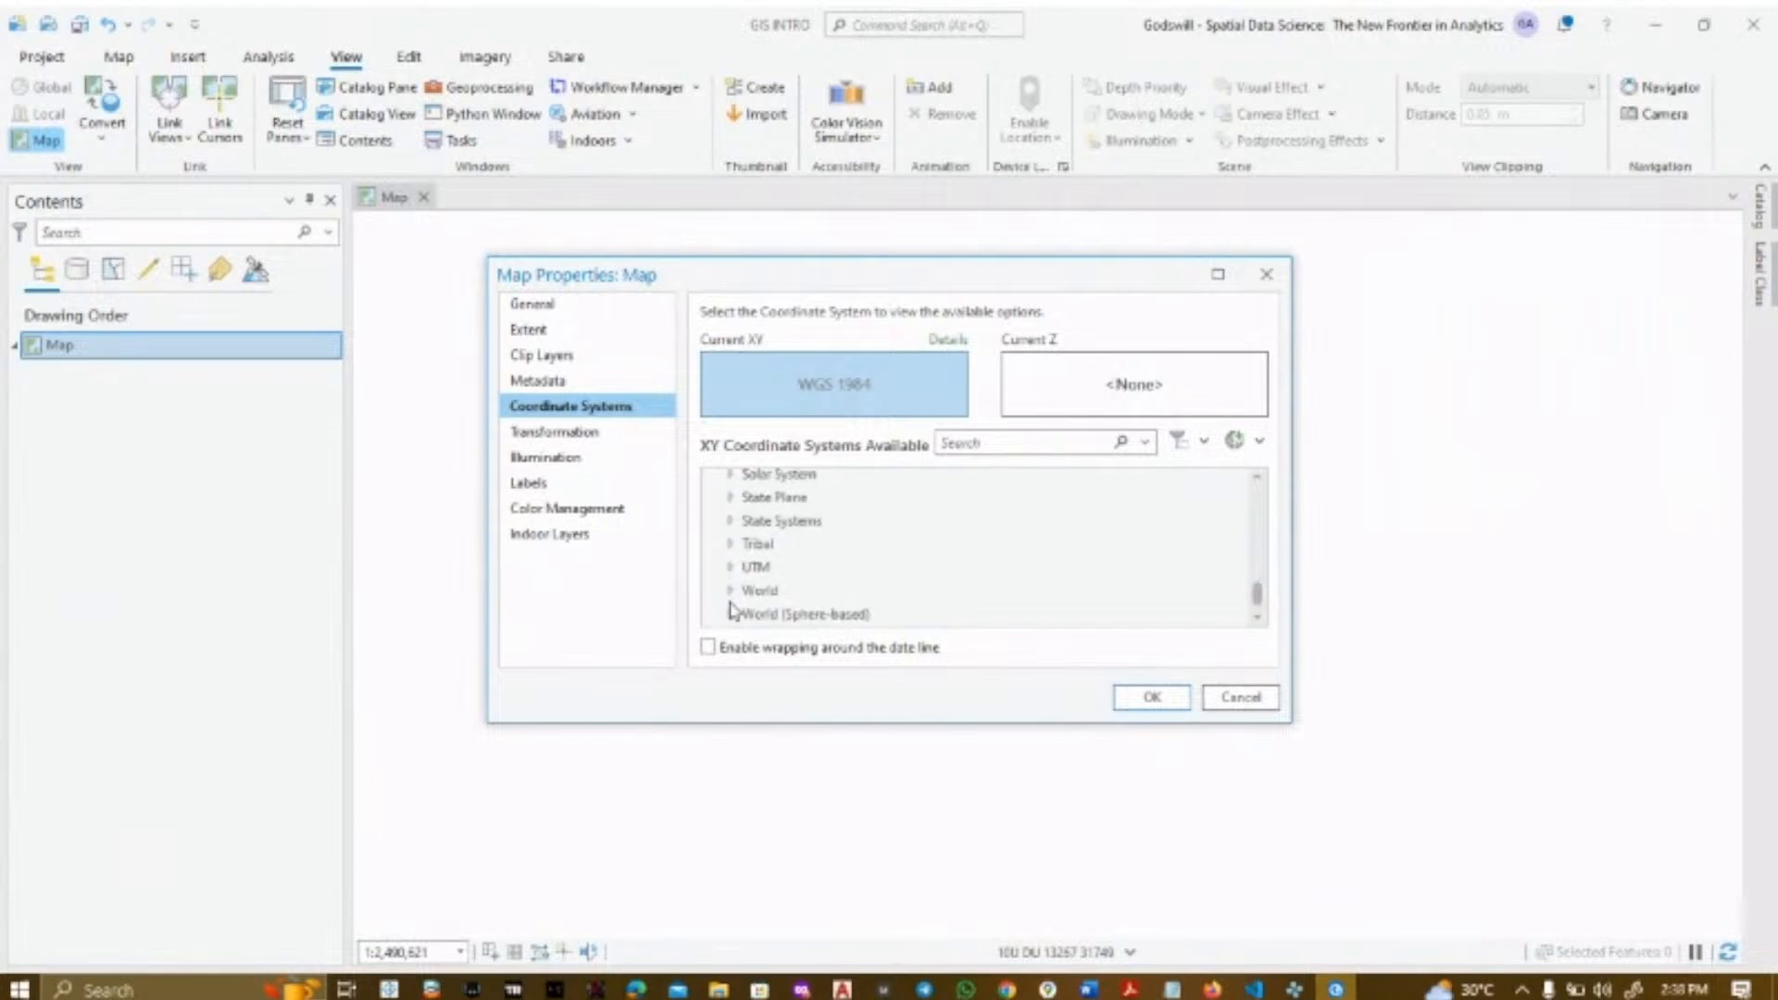
{"action": "left_click", "coordinate": [732, 521]}
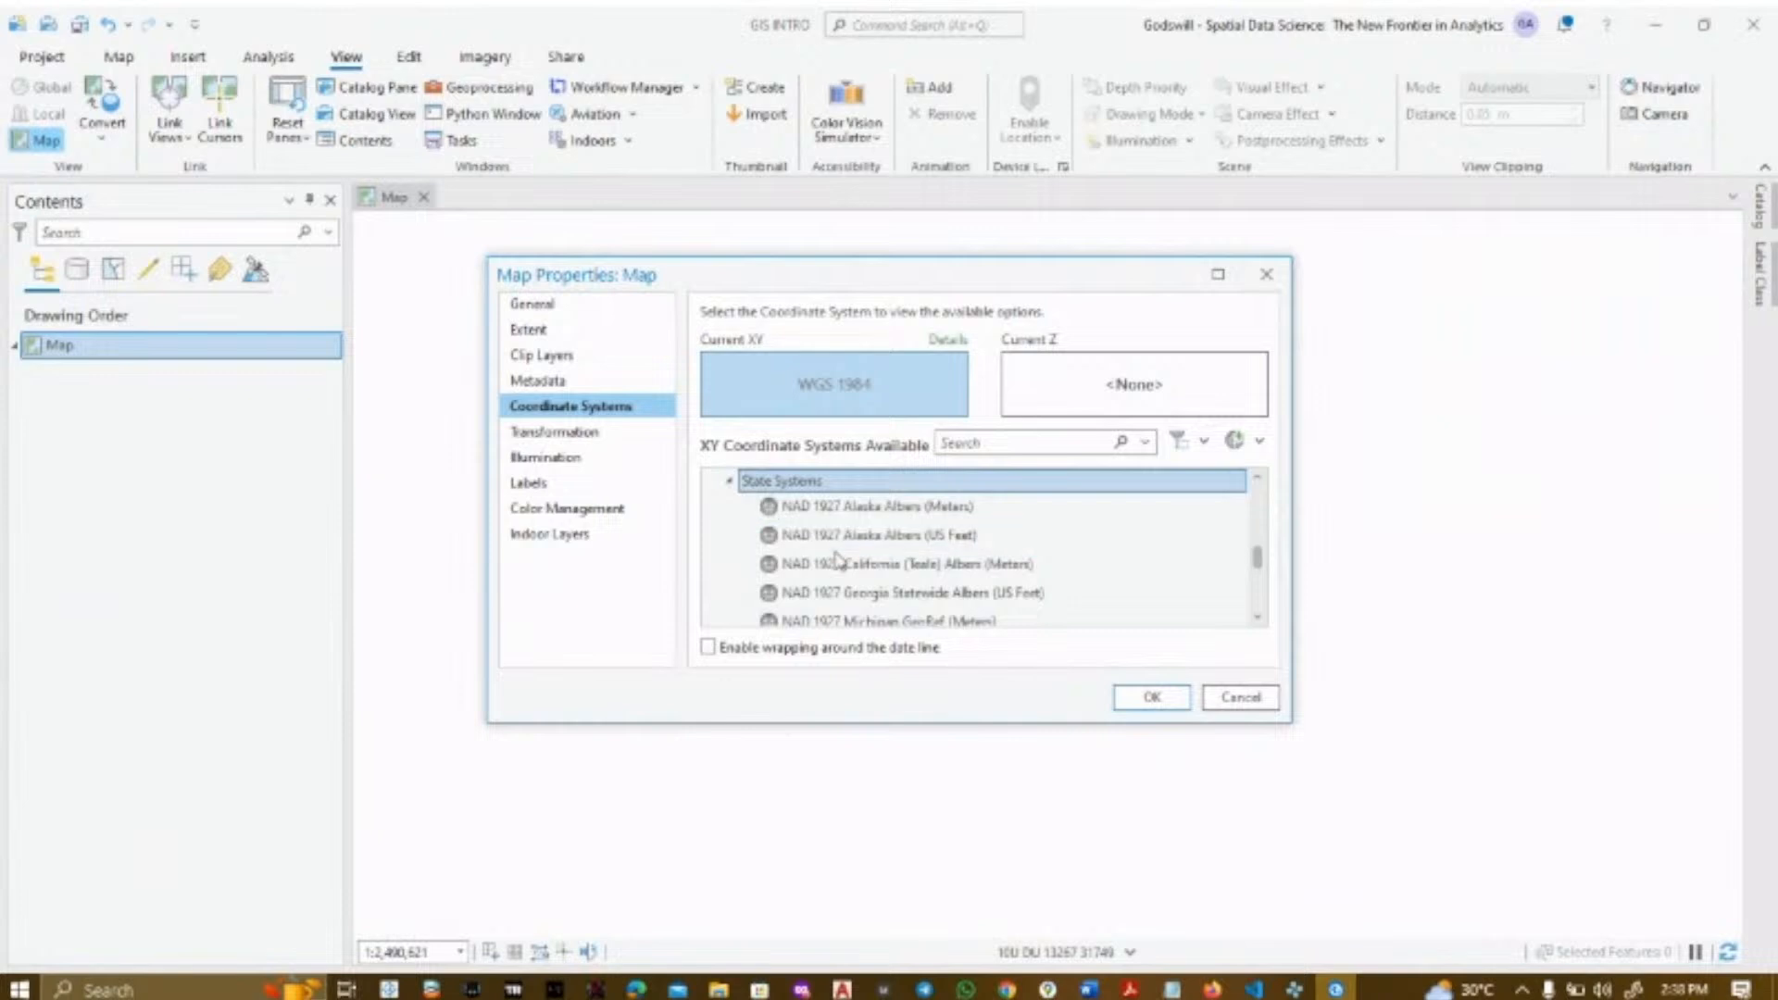
{"action": "scroll", "coordinate": [839, 559], "scroll_direction": "down", "scroll_amount": 3}
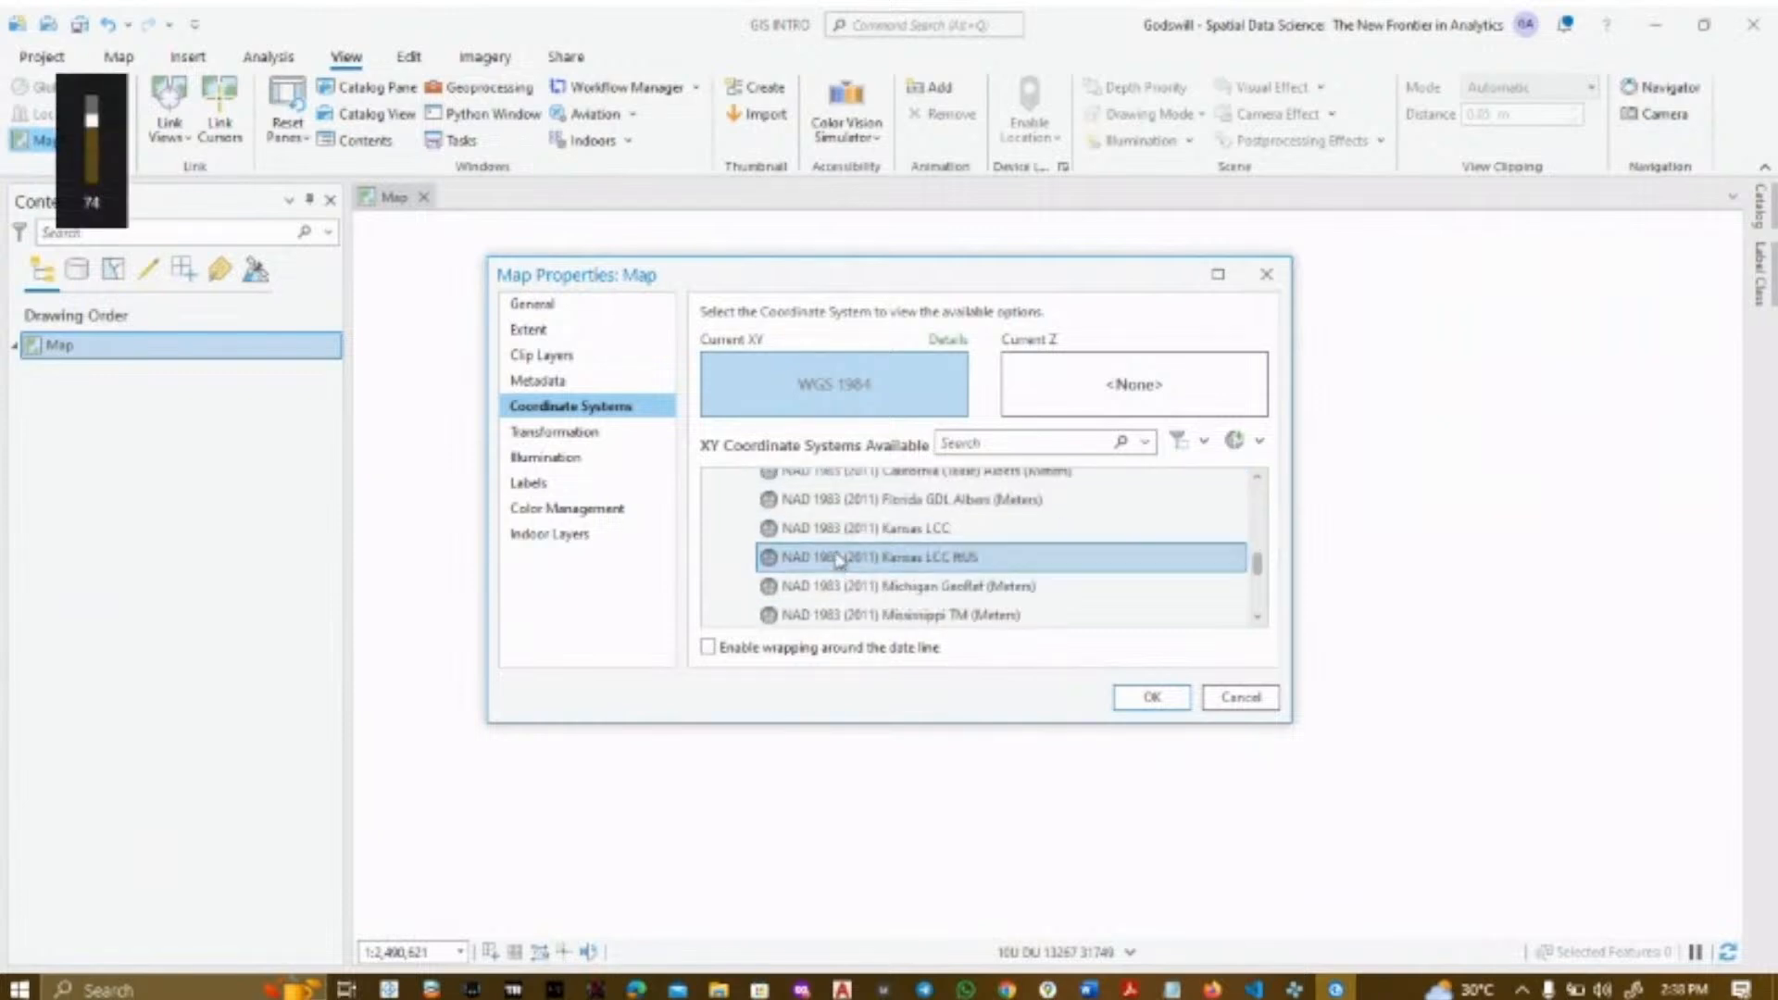
{"action": "scroll", "coordinate": [838, 558], "scroll_direction": "down", "scroll_amount": 5}
{"action": "scroll", "coordinate": [838, 559], "scroll_direction": "down", "scroll_amount": 6}
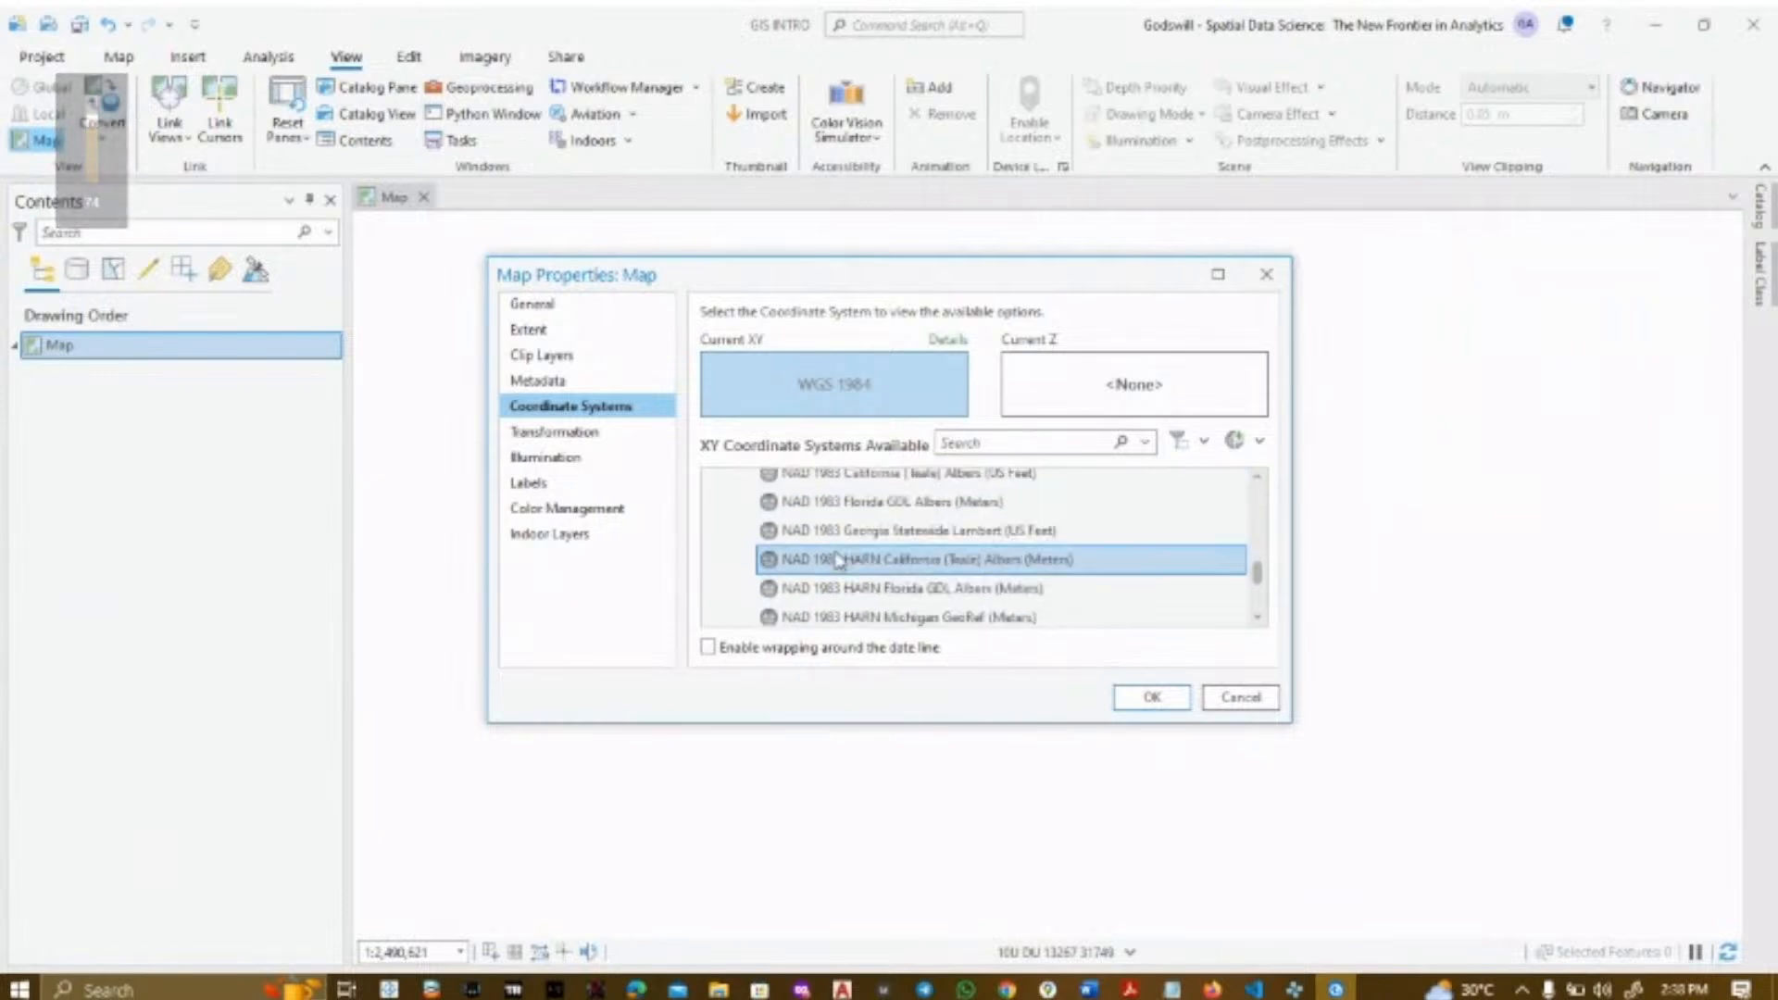
{"action": "scroll", "coordinate": [839, 558], "scroll_direction": "down", "scroll_amount": 5}
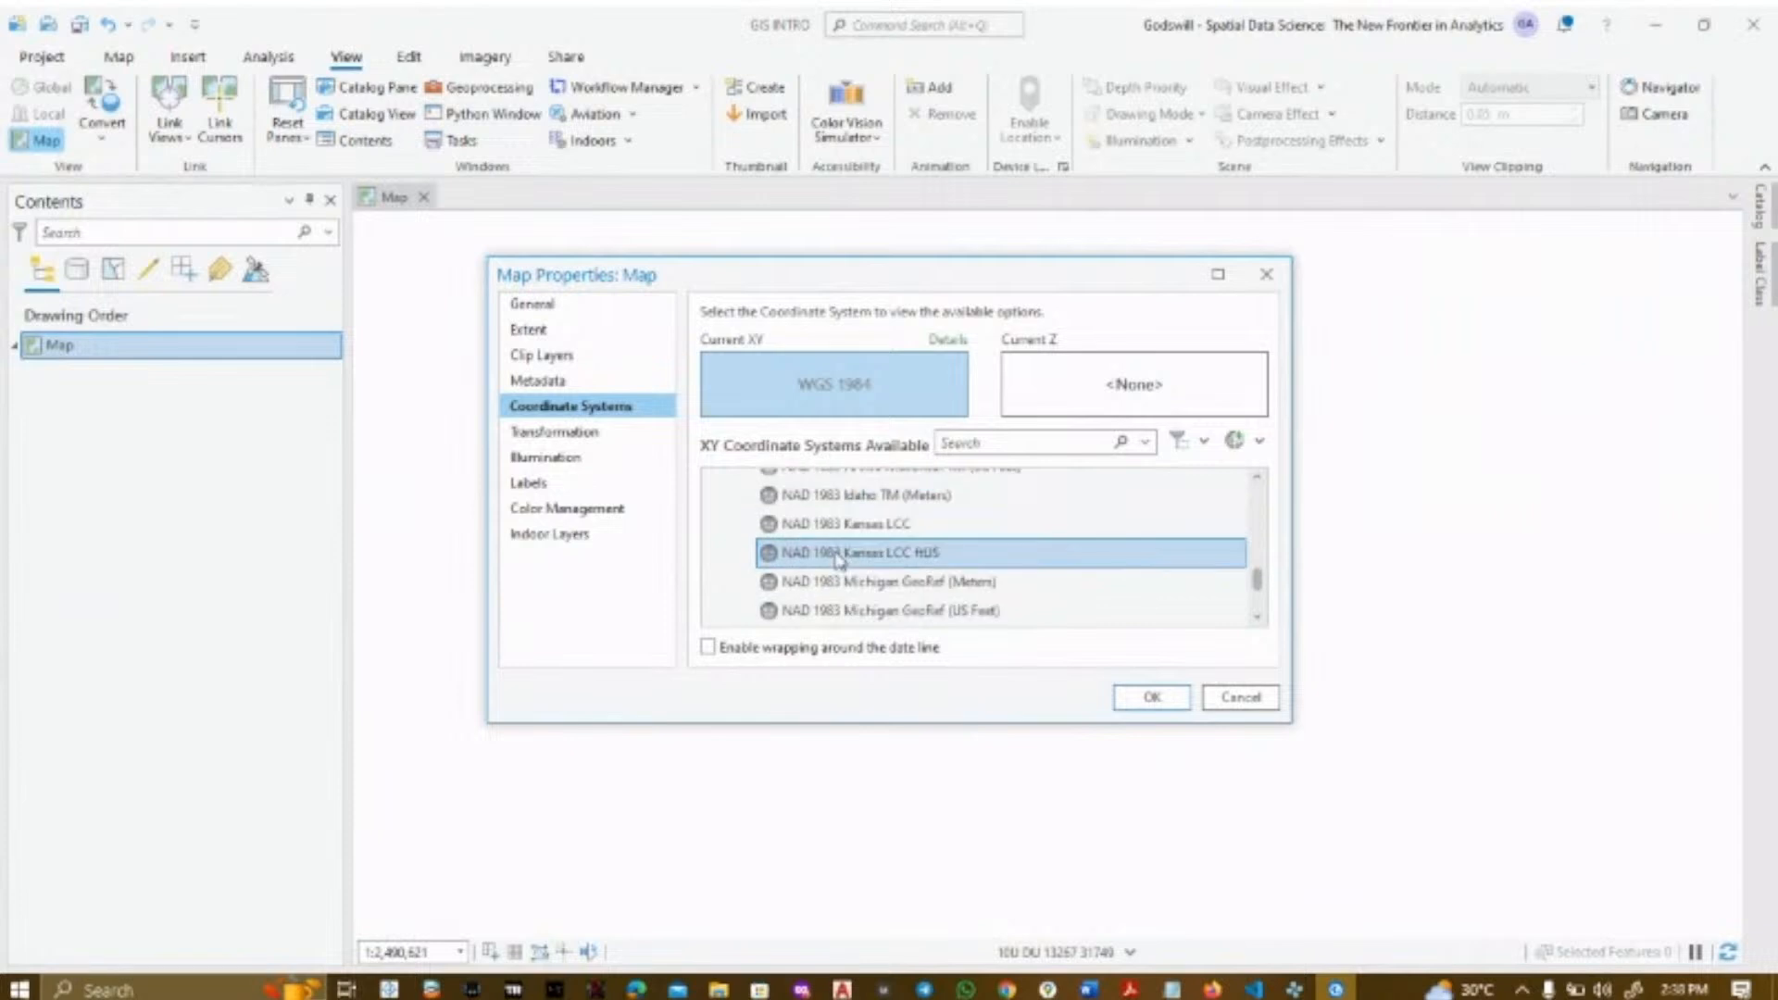
{"action": "scroll", "coordinate": [838, 558], "scroll_direction": "down", "scroll_amount": 1}
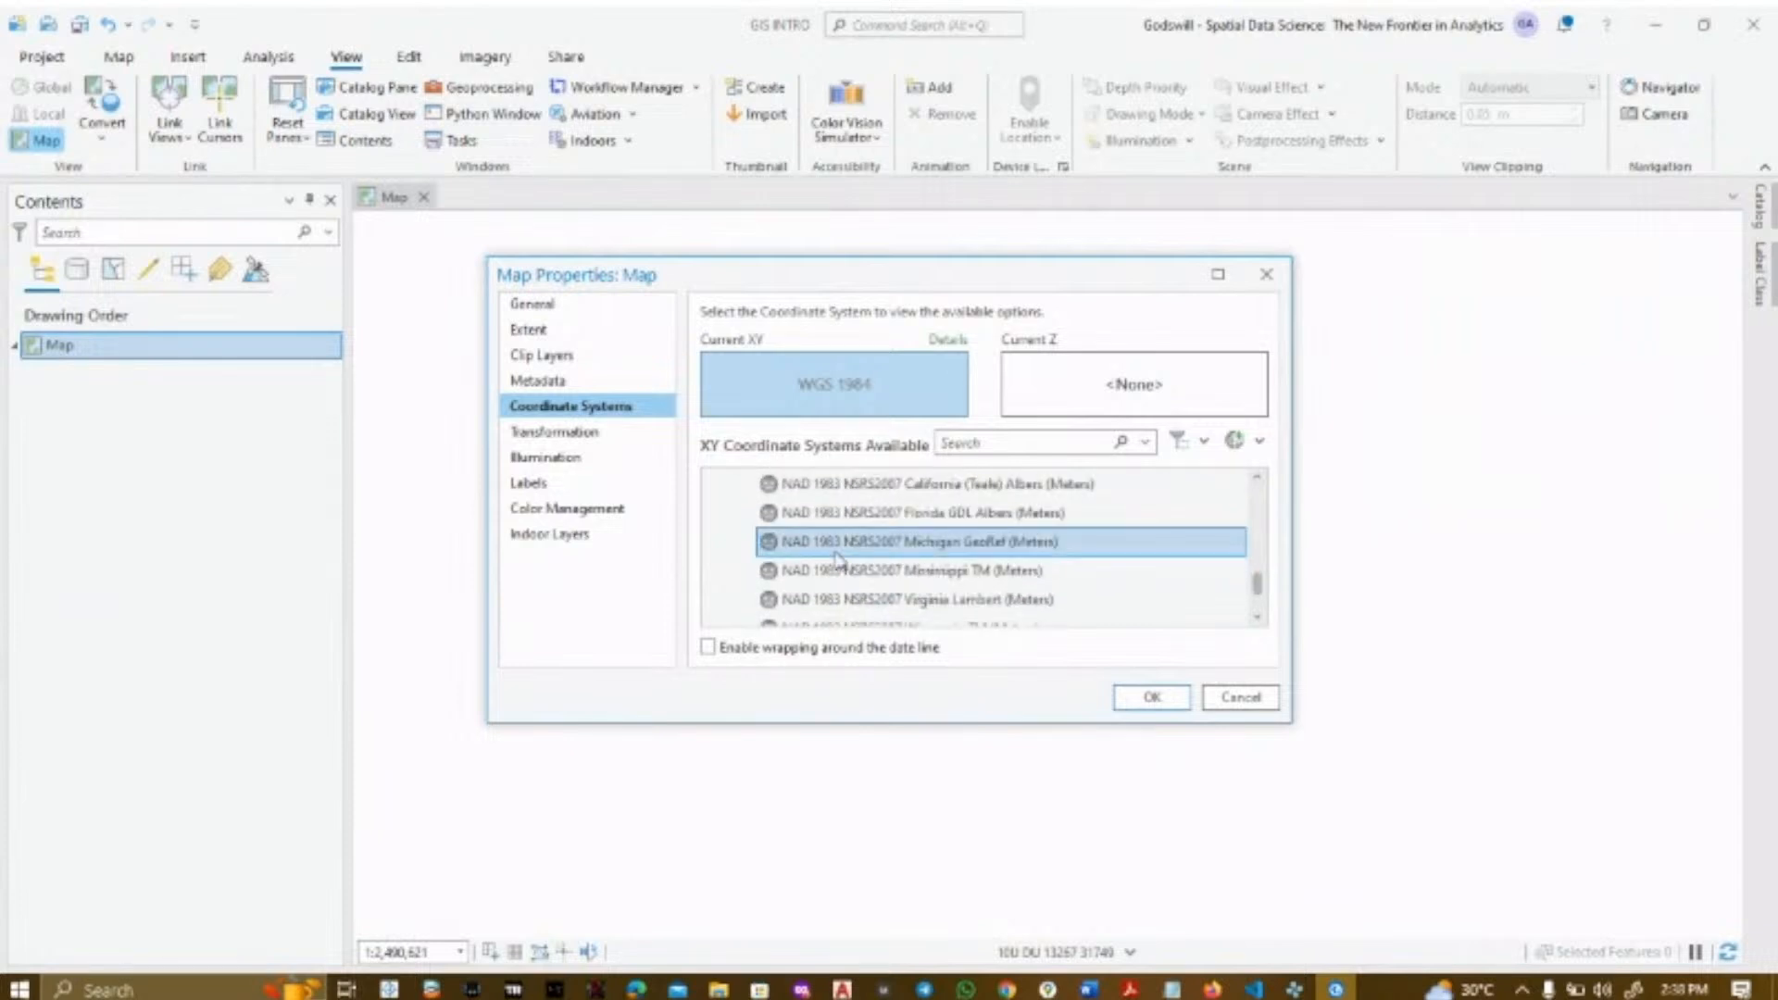
{"action": "scroll", "coordinate": [838, 558], "scroll_direction": "down", "scroll_amount": 8}
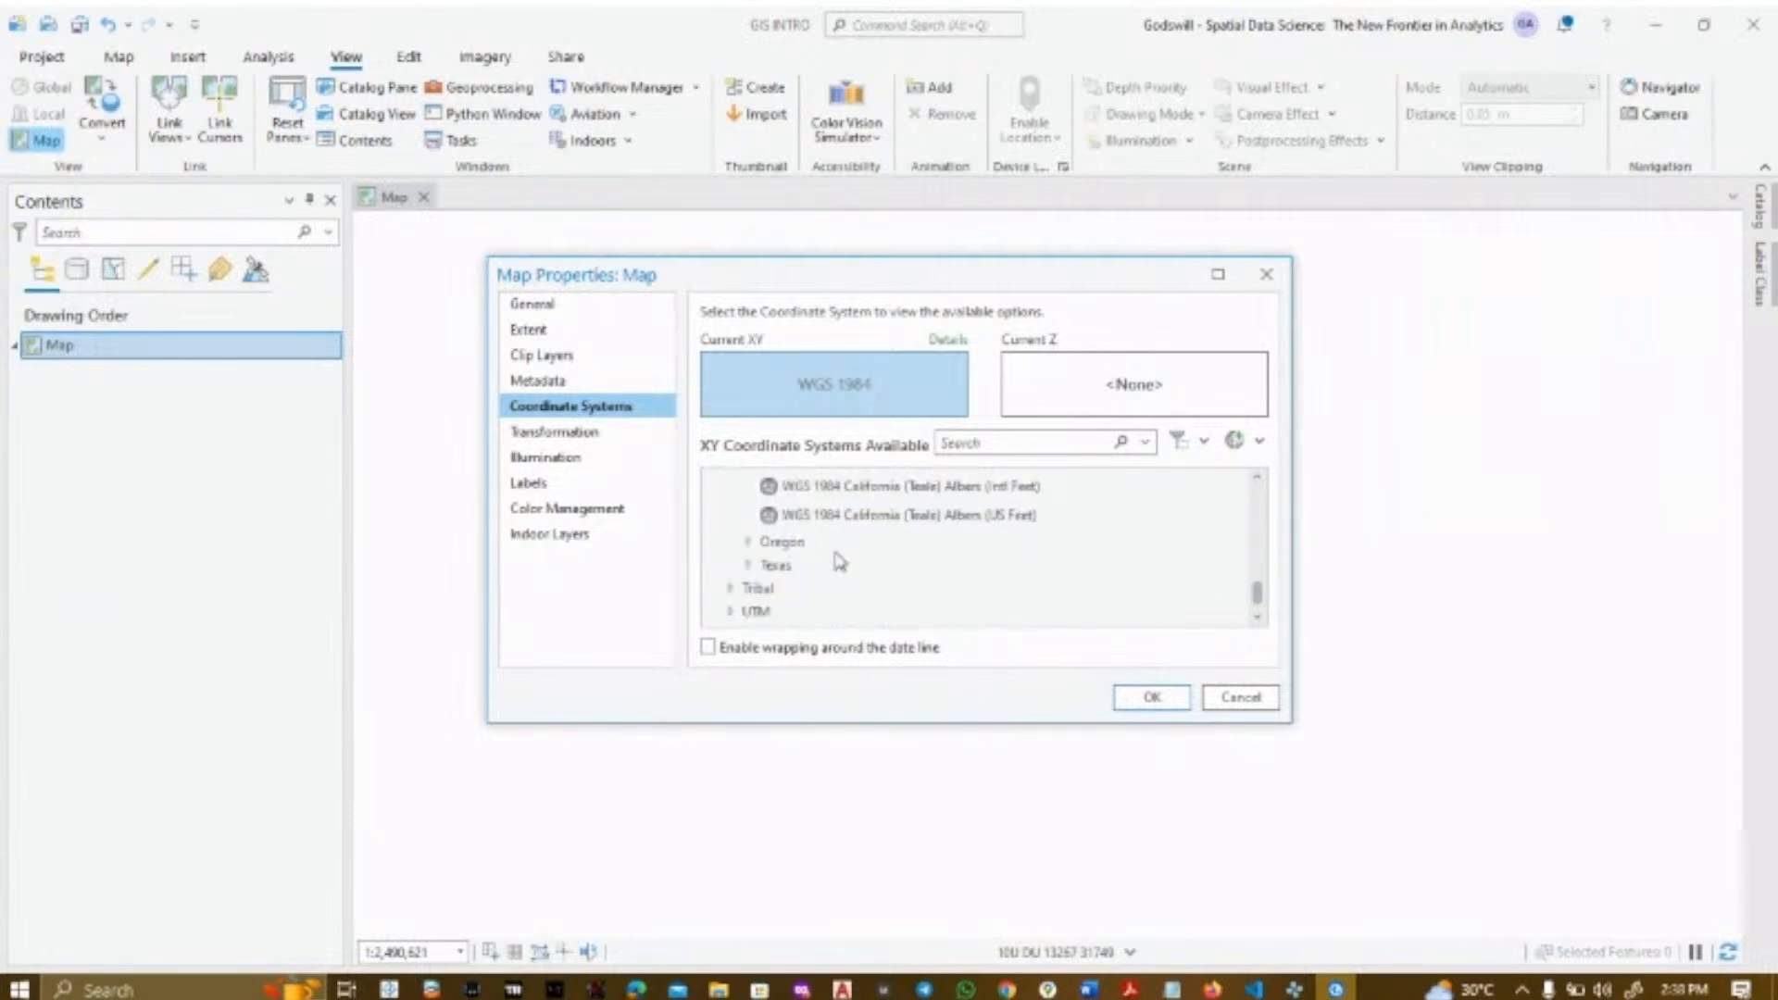
{"action": "scroll", "coordinate": [840, 560], "scroll_direction": "down", "scroll_amount": 1}
{"action": "scroll", "coordinate": [838, 556], "scroll_direction": "up", "scroll_amount": 2}
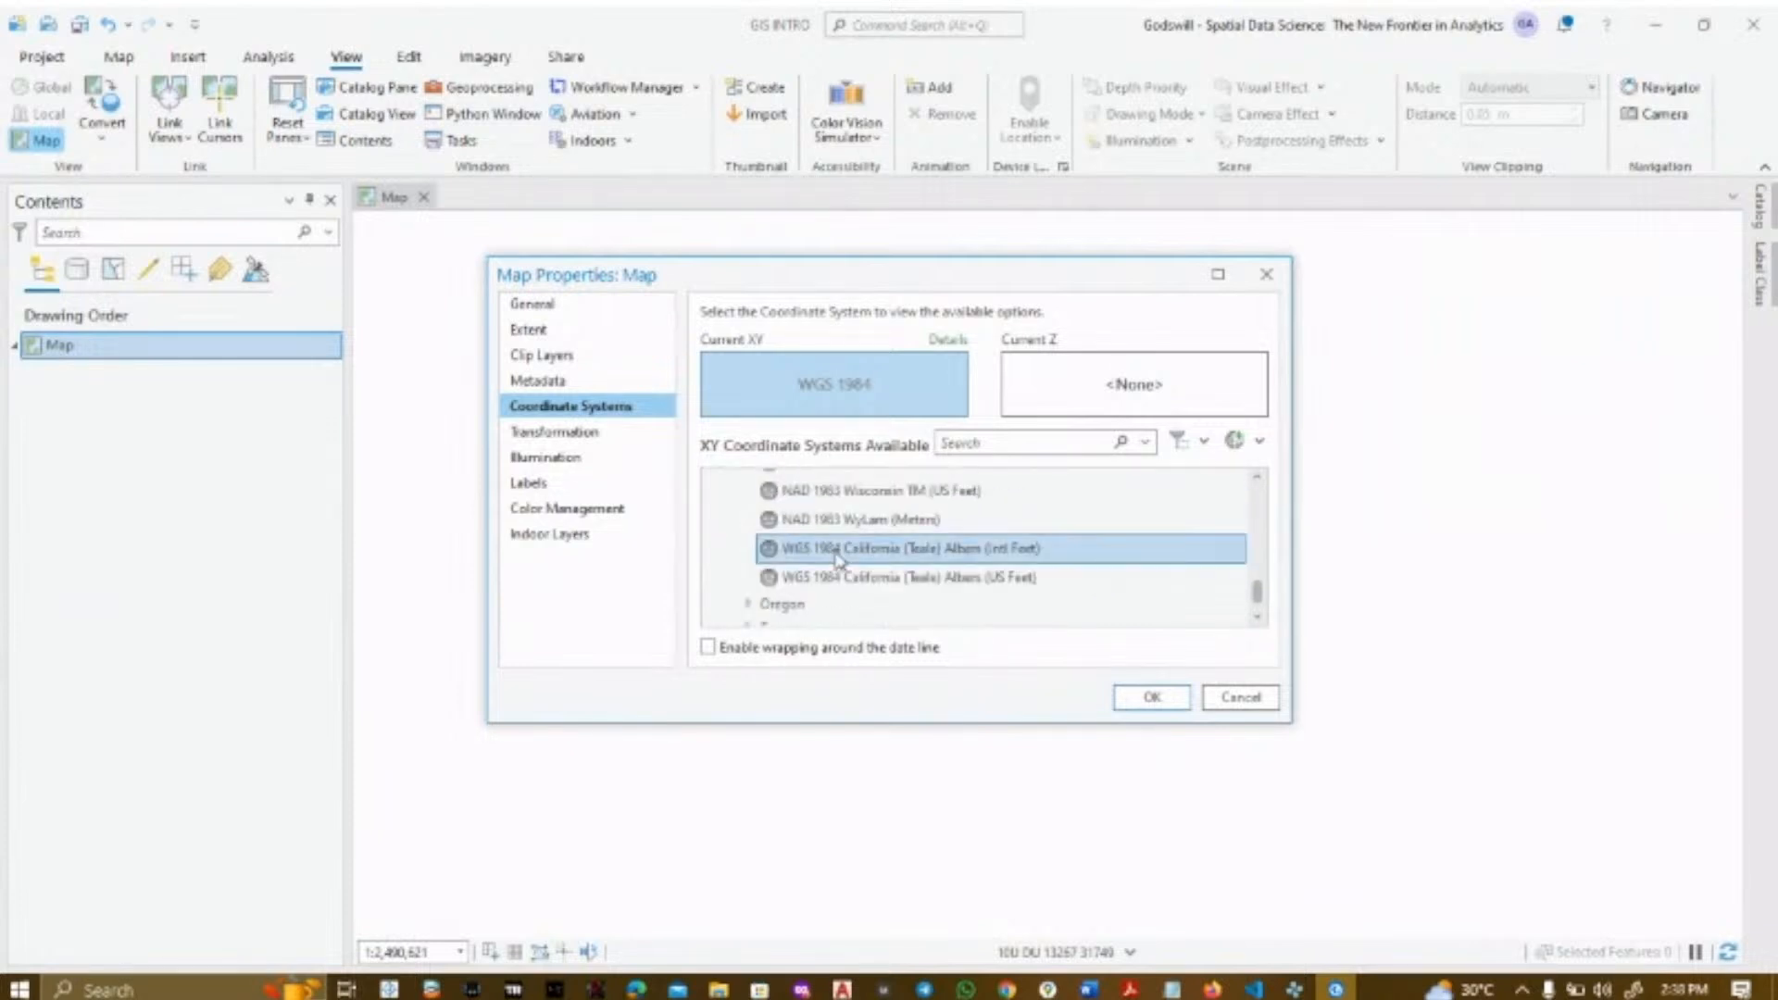
- Search the available coordinate systems for "merca" and set the map's XY coordinate system to WGS 1984 World Mercator
{"action": "left_click", "coordinate": [1002, 442]}
{"action": "type", "text": "merca"}
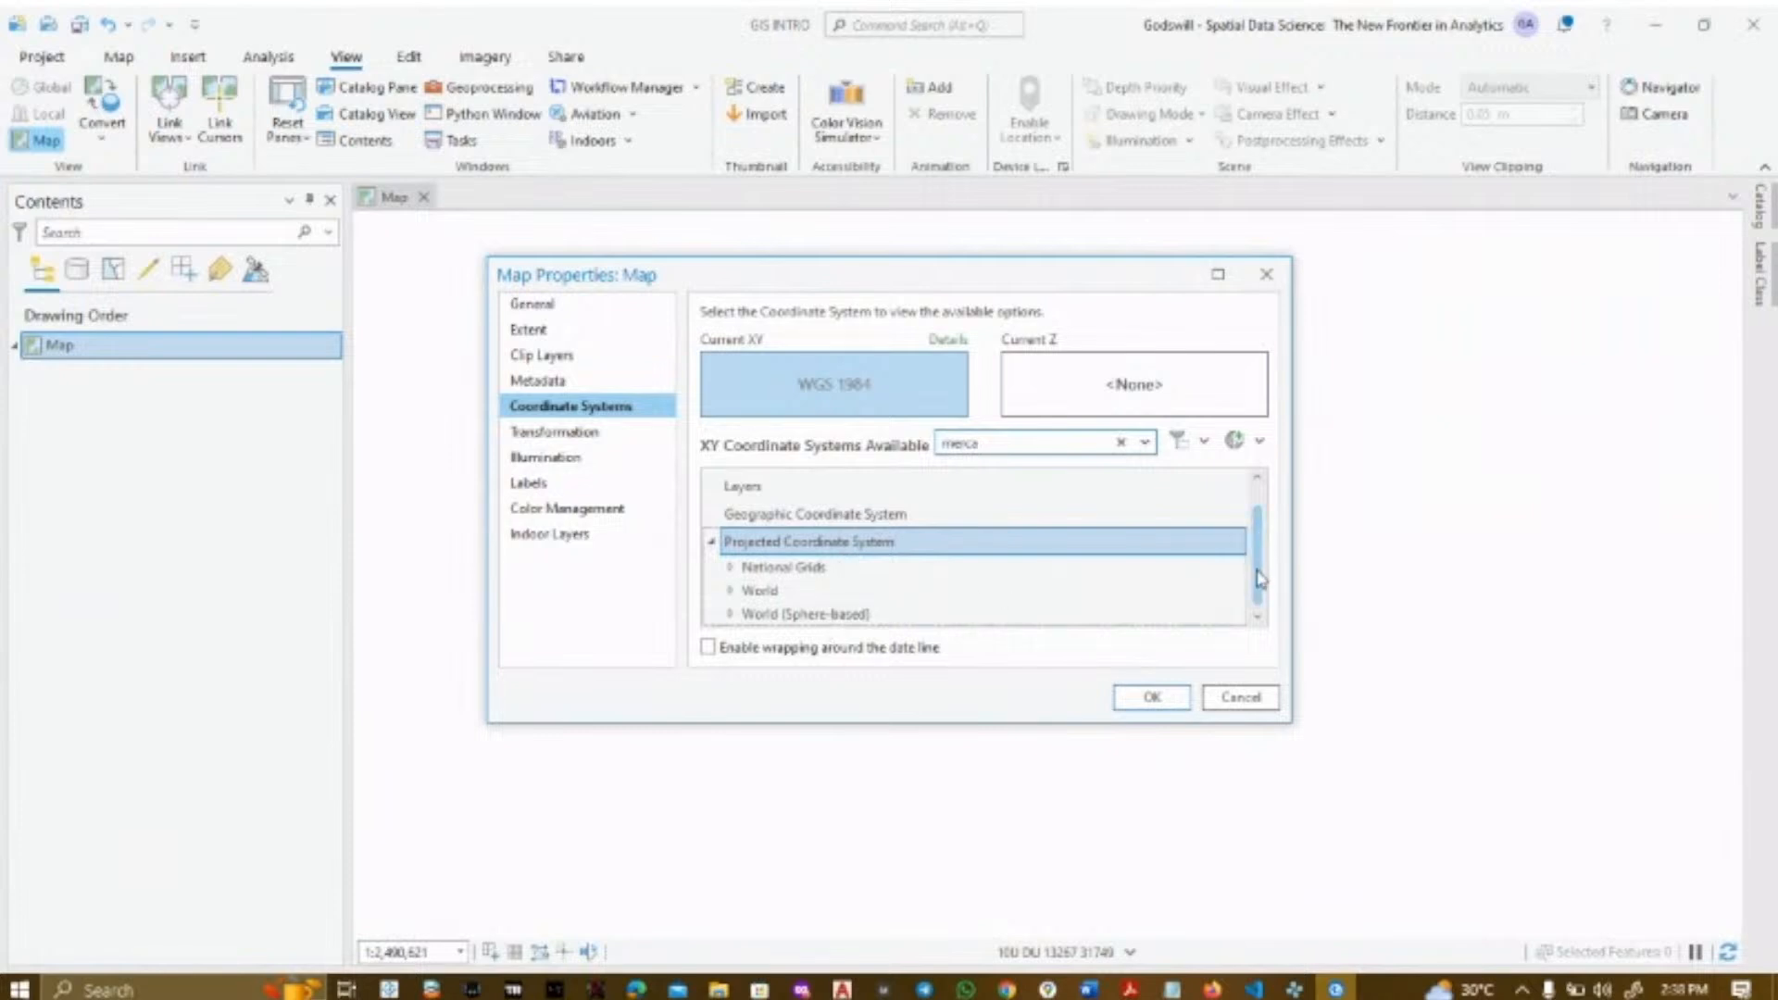
{"action": "left_click", "coordinate": [729, 593]}
{"action": "left_click", "coordinate": [826, 556]}
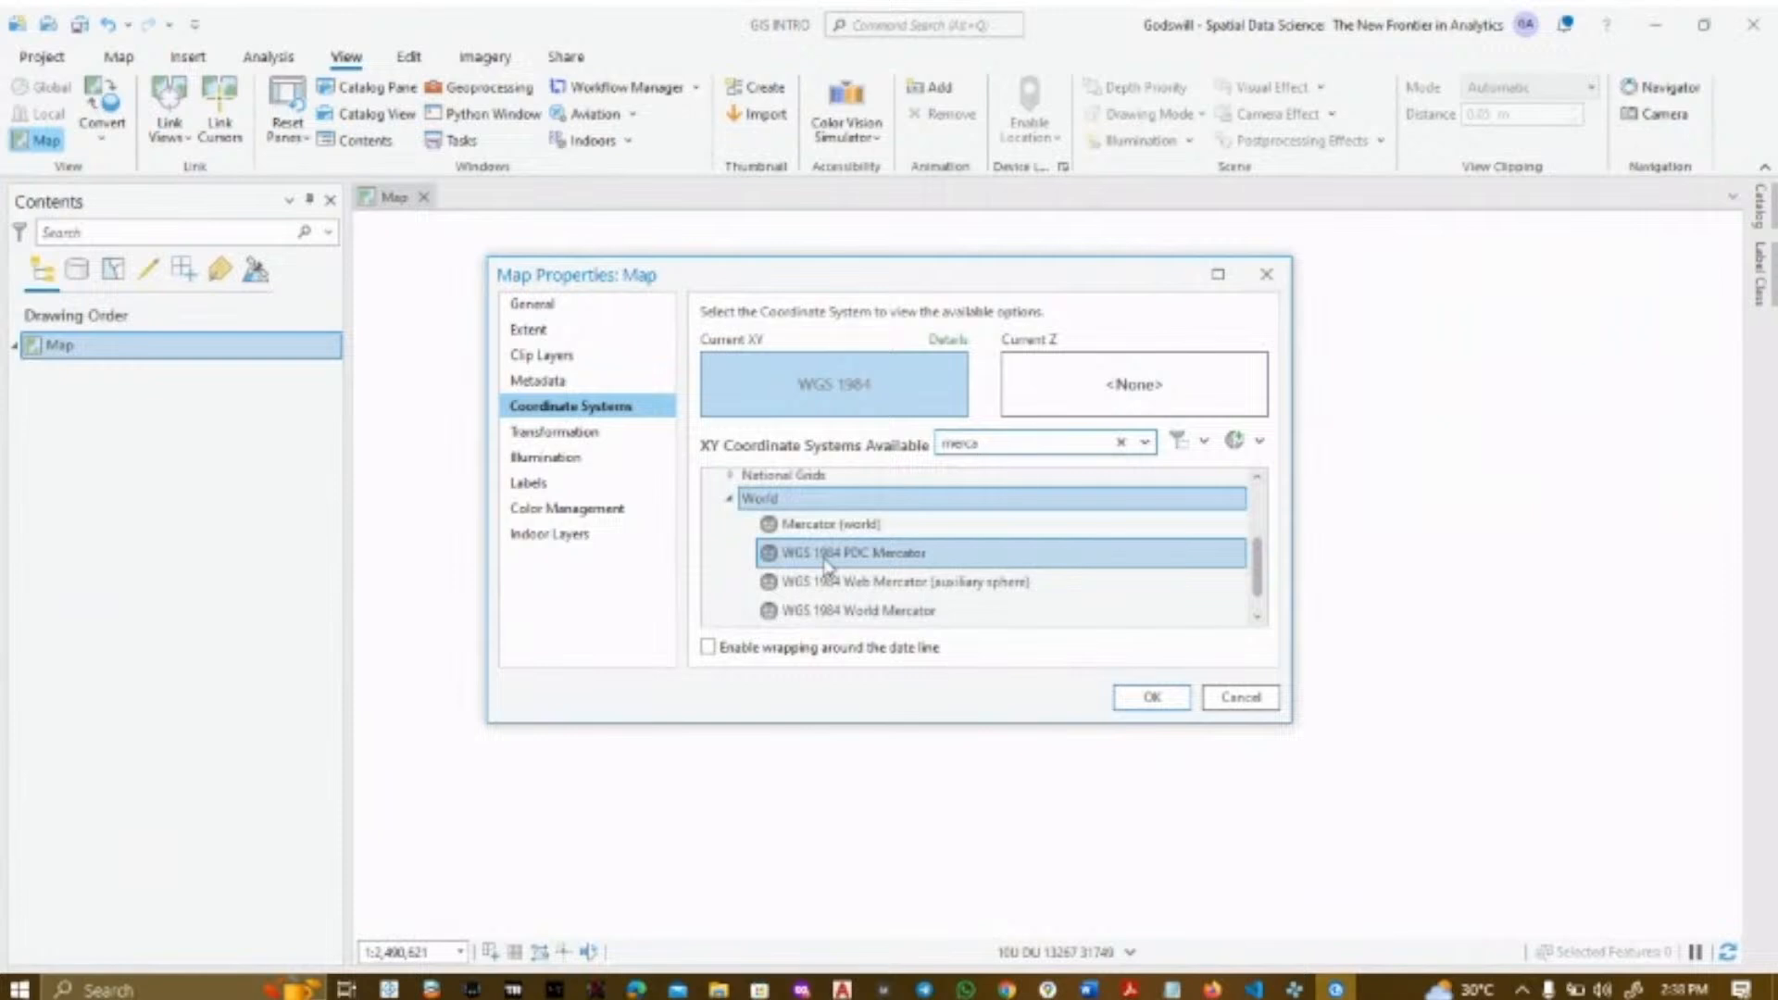
{"action": "left_click", "coordinate": [866, 591]}
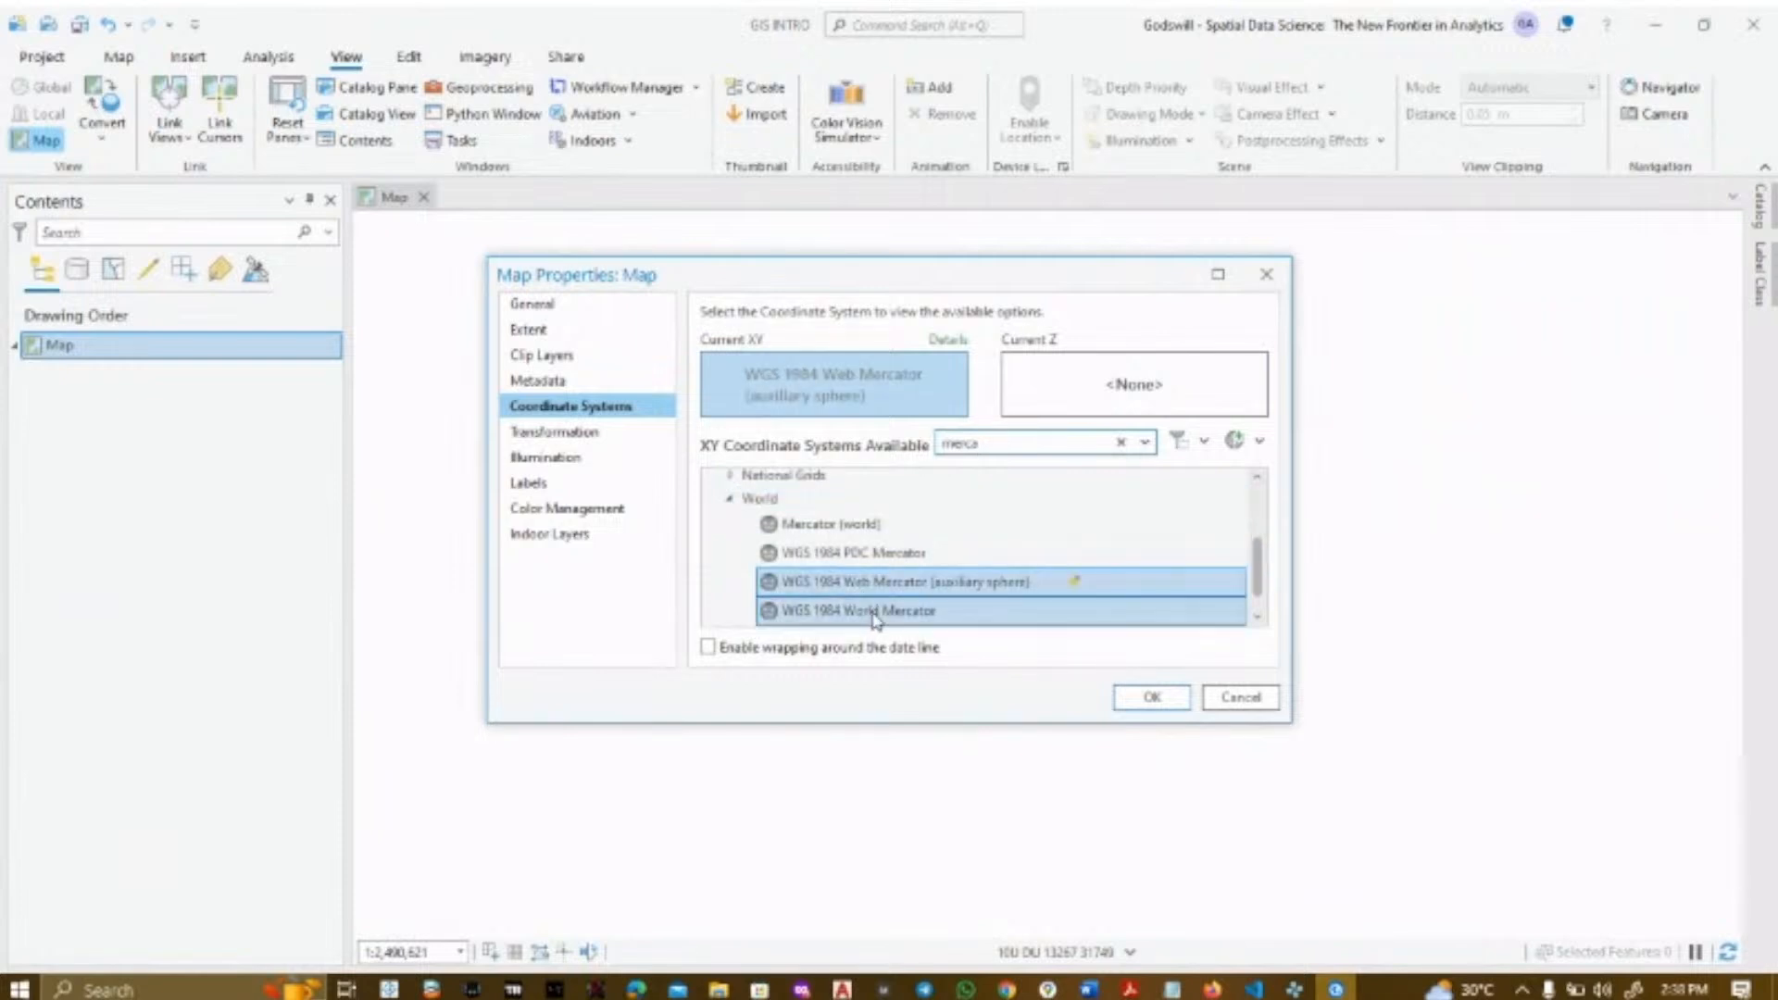
{"action": "left_click", "coordinate": [874, 613]}
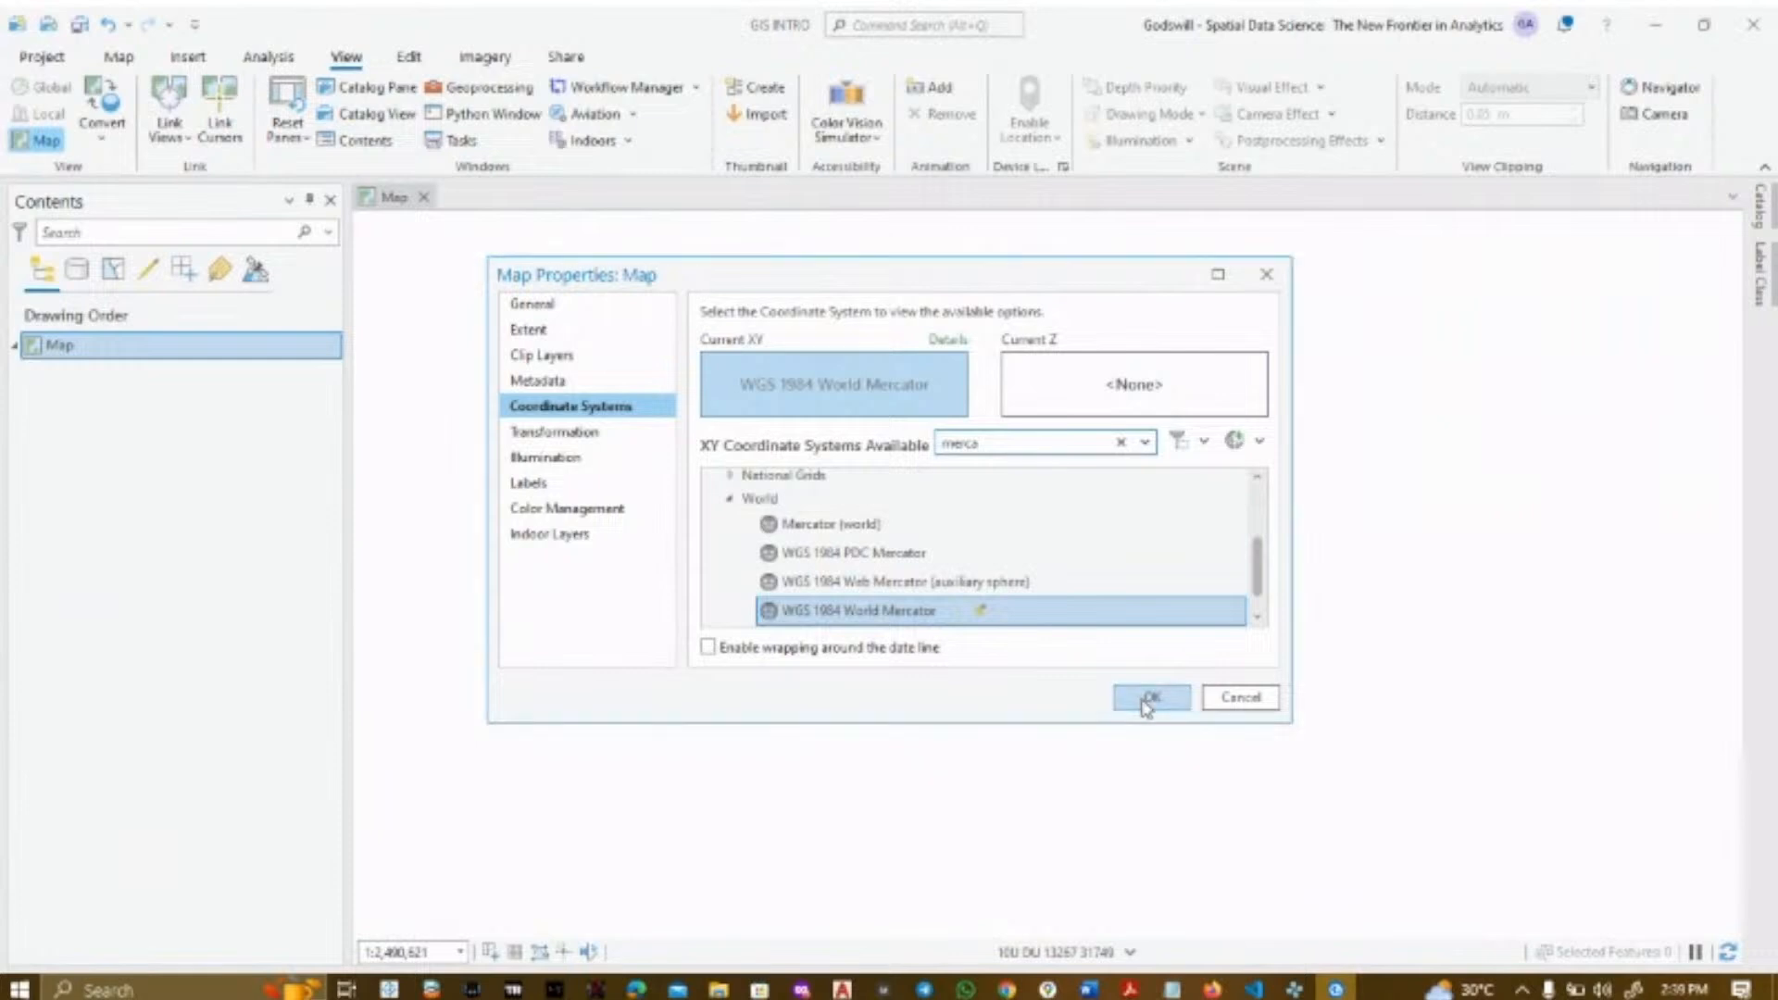
{"action": "left_click", "coordinate": [1148, 704]}
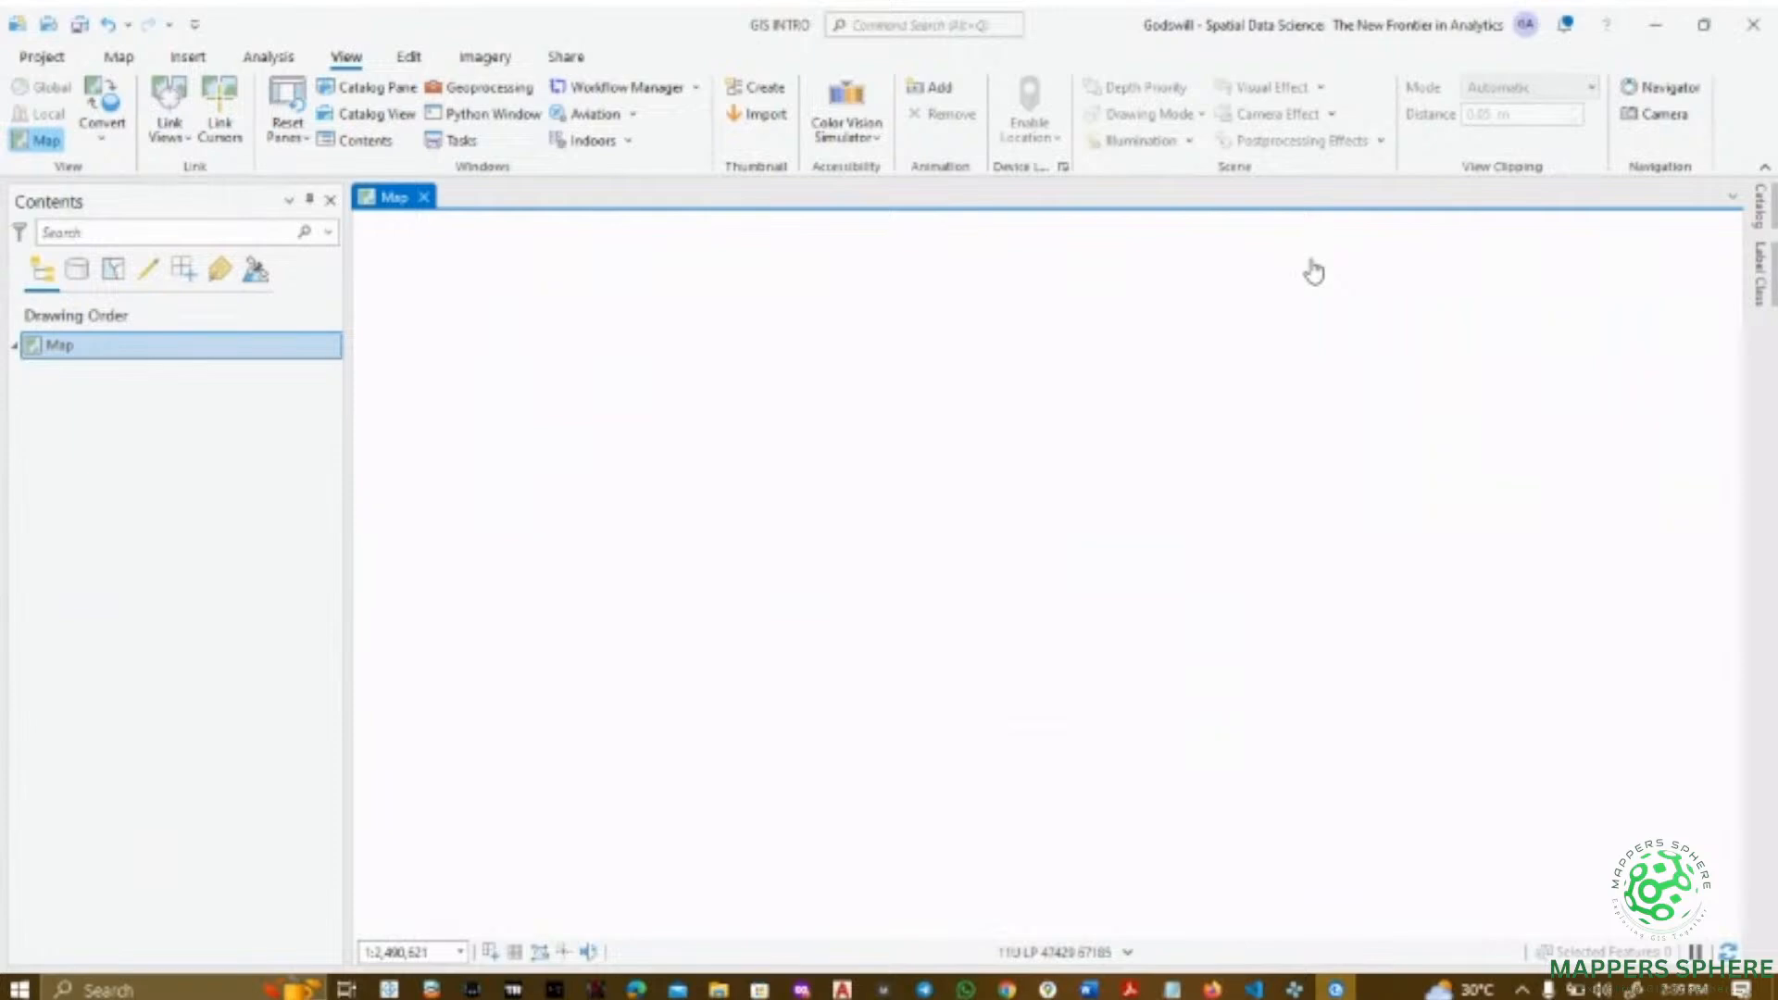
- Collapse the WA_city, WA_counties, WA_dairy and WA_roads folders under Washington_State in the project catalog
{"action": "left_click", "coordinate": [1758, 222]}
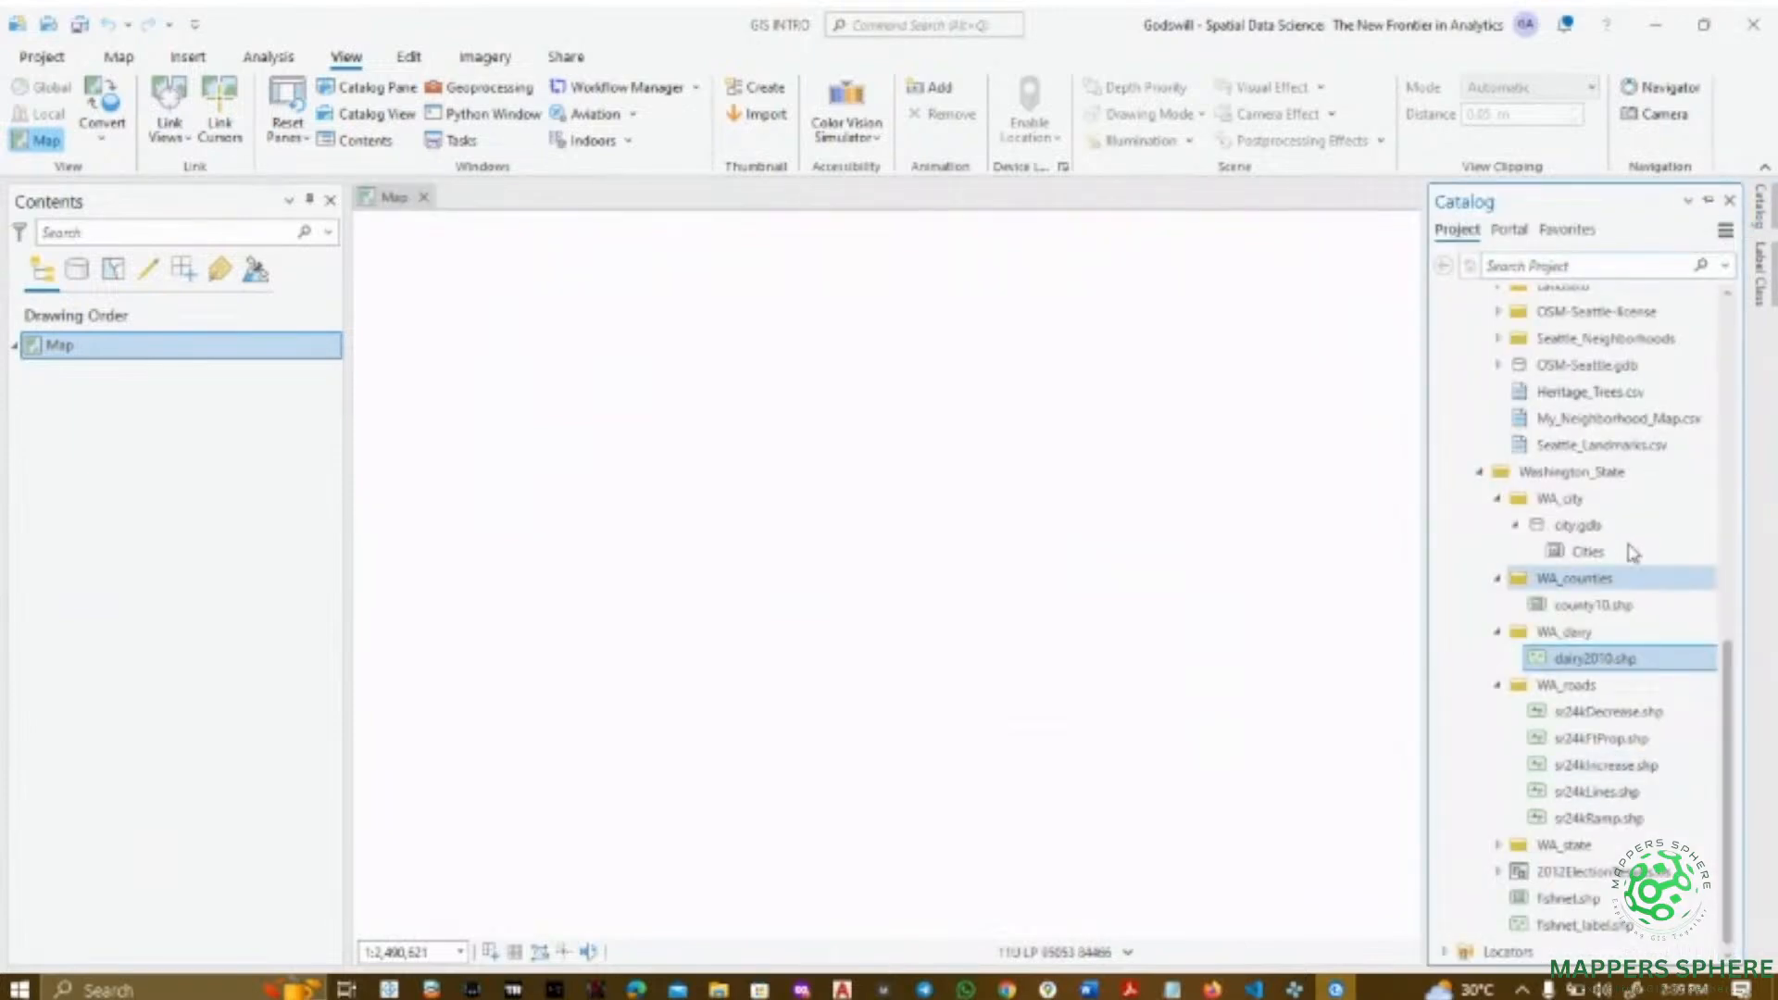
{"action": "scroll", "coordinate": [1627, 564], "scroll_direction": "up", "scroll_amount": 10}
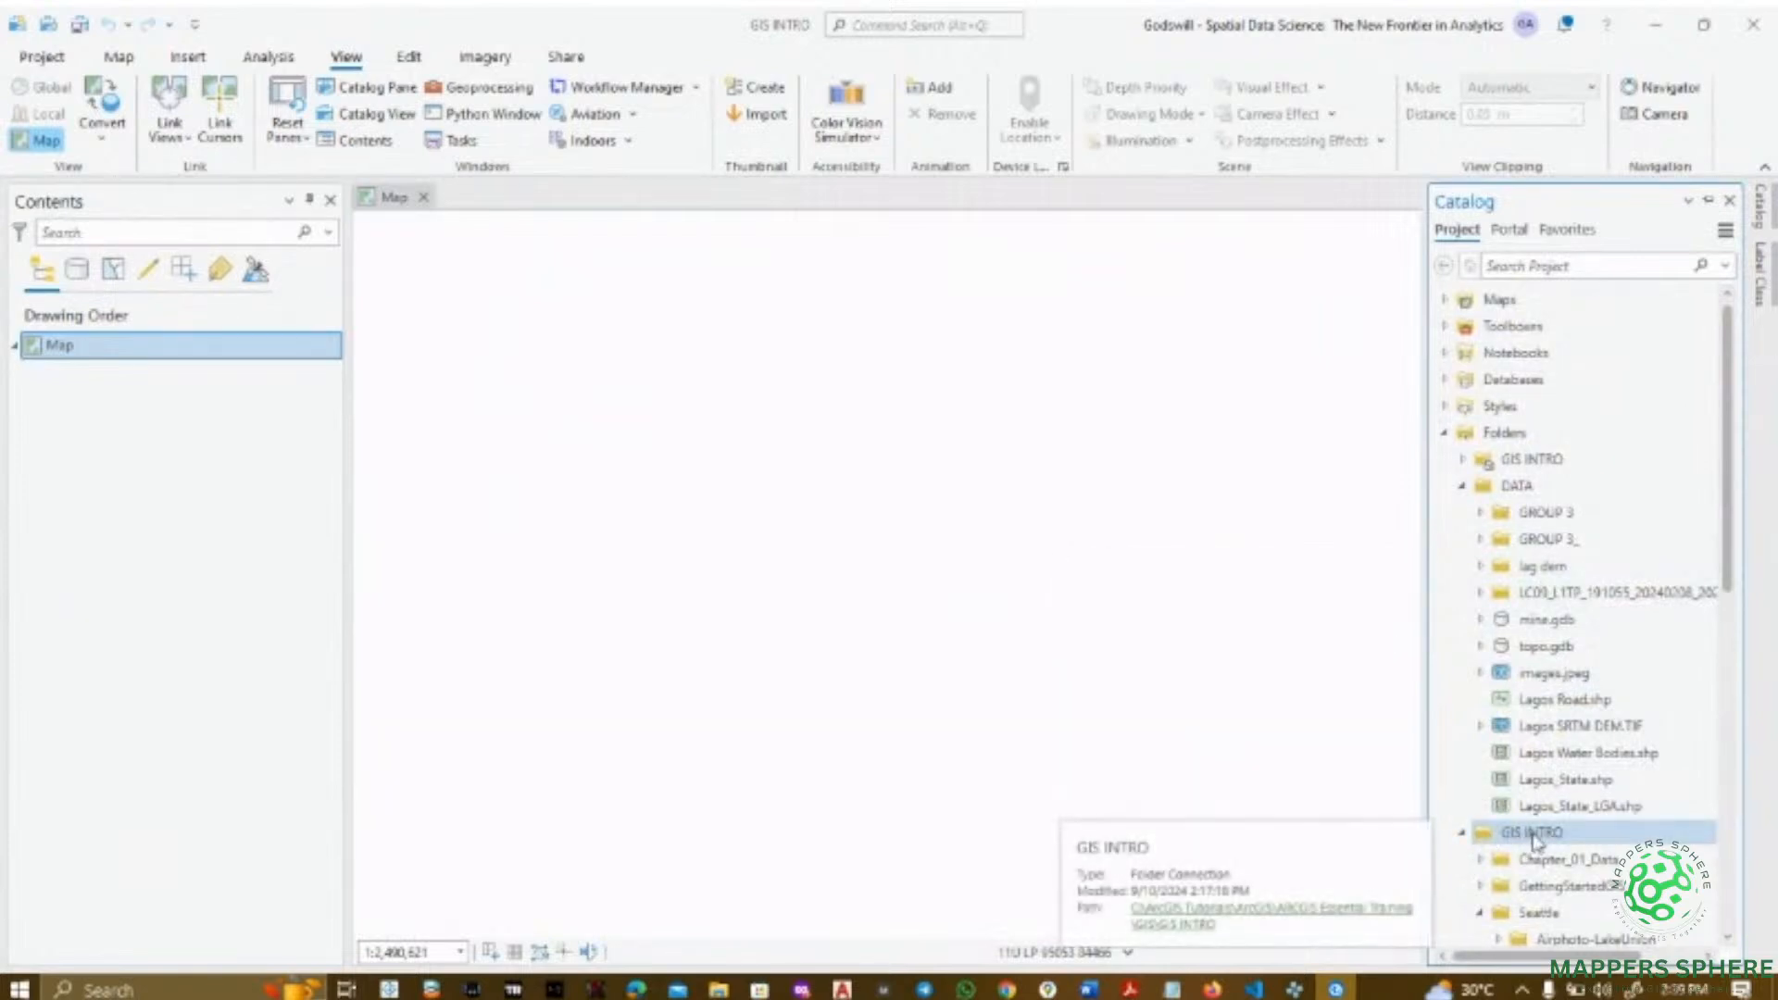
{"action": "scroll", "coordinate": [1556, 843], "scroll_direction": "down", "scroll_amount": 10}
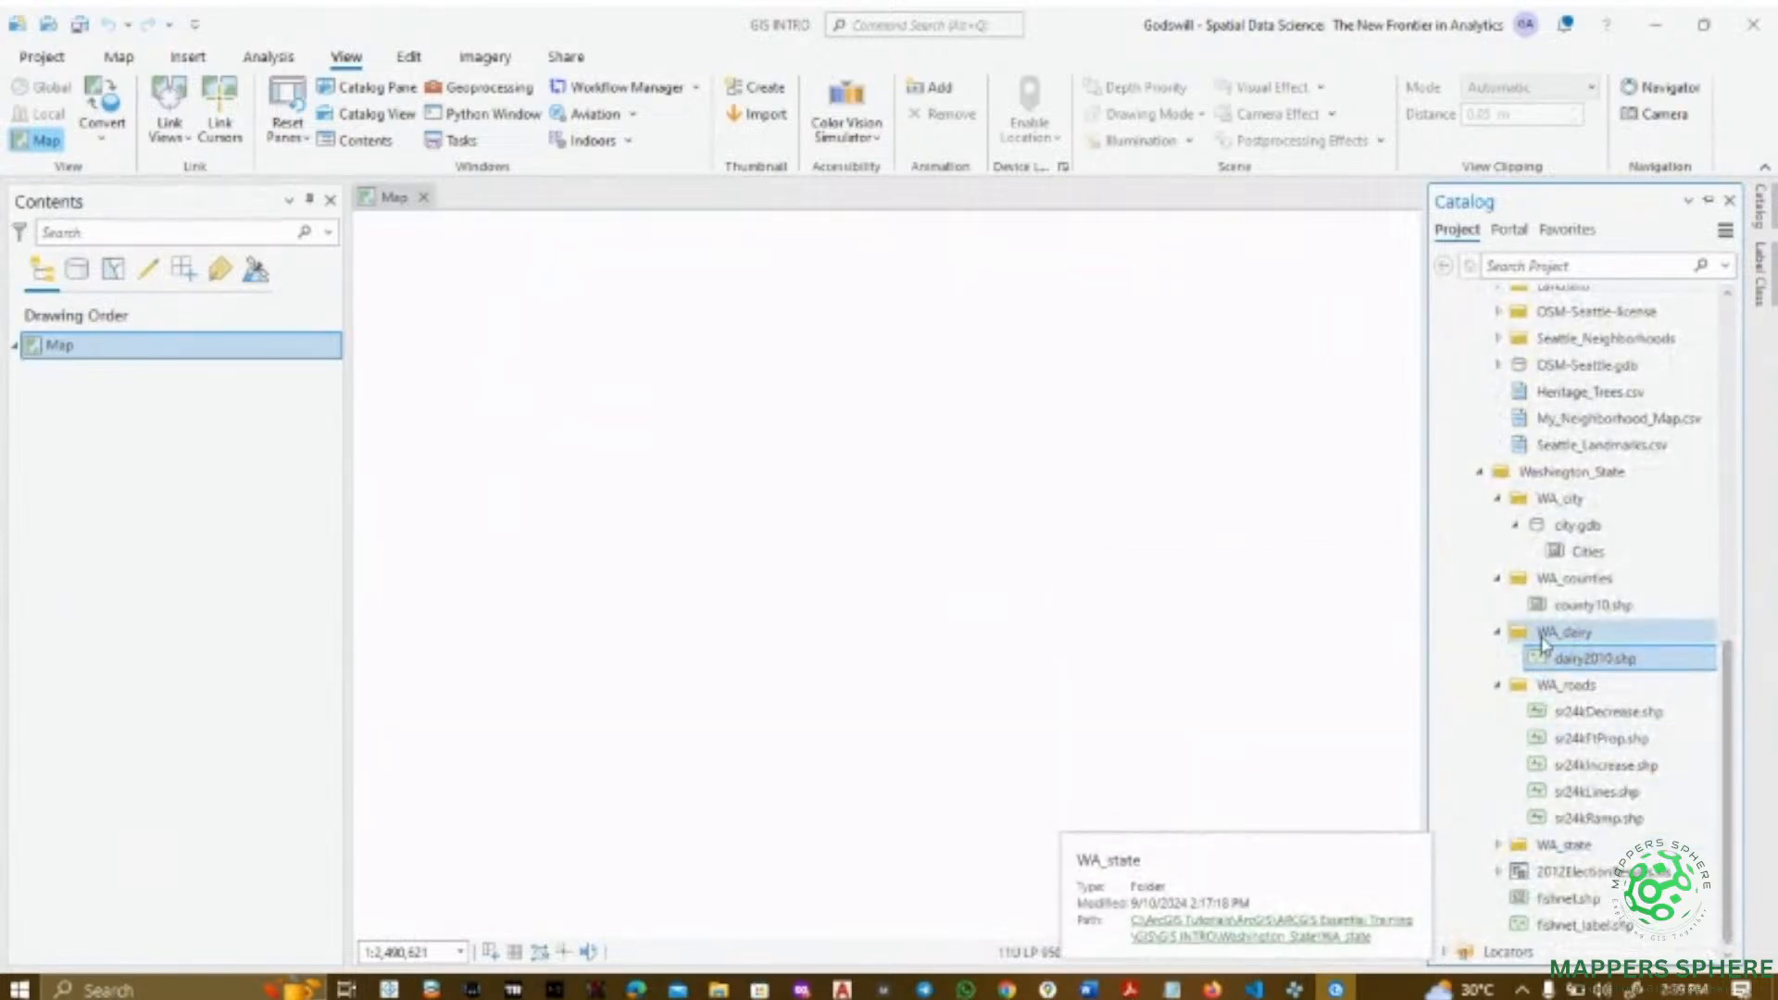
{"action": "left_click", "coordinate": [1498, 500]}
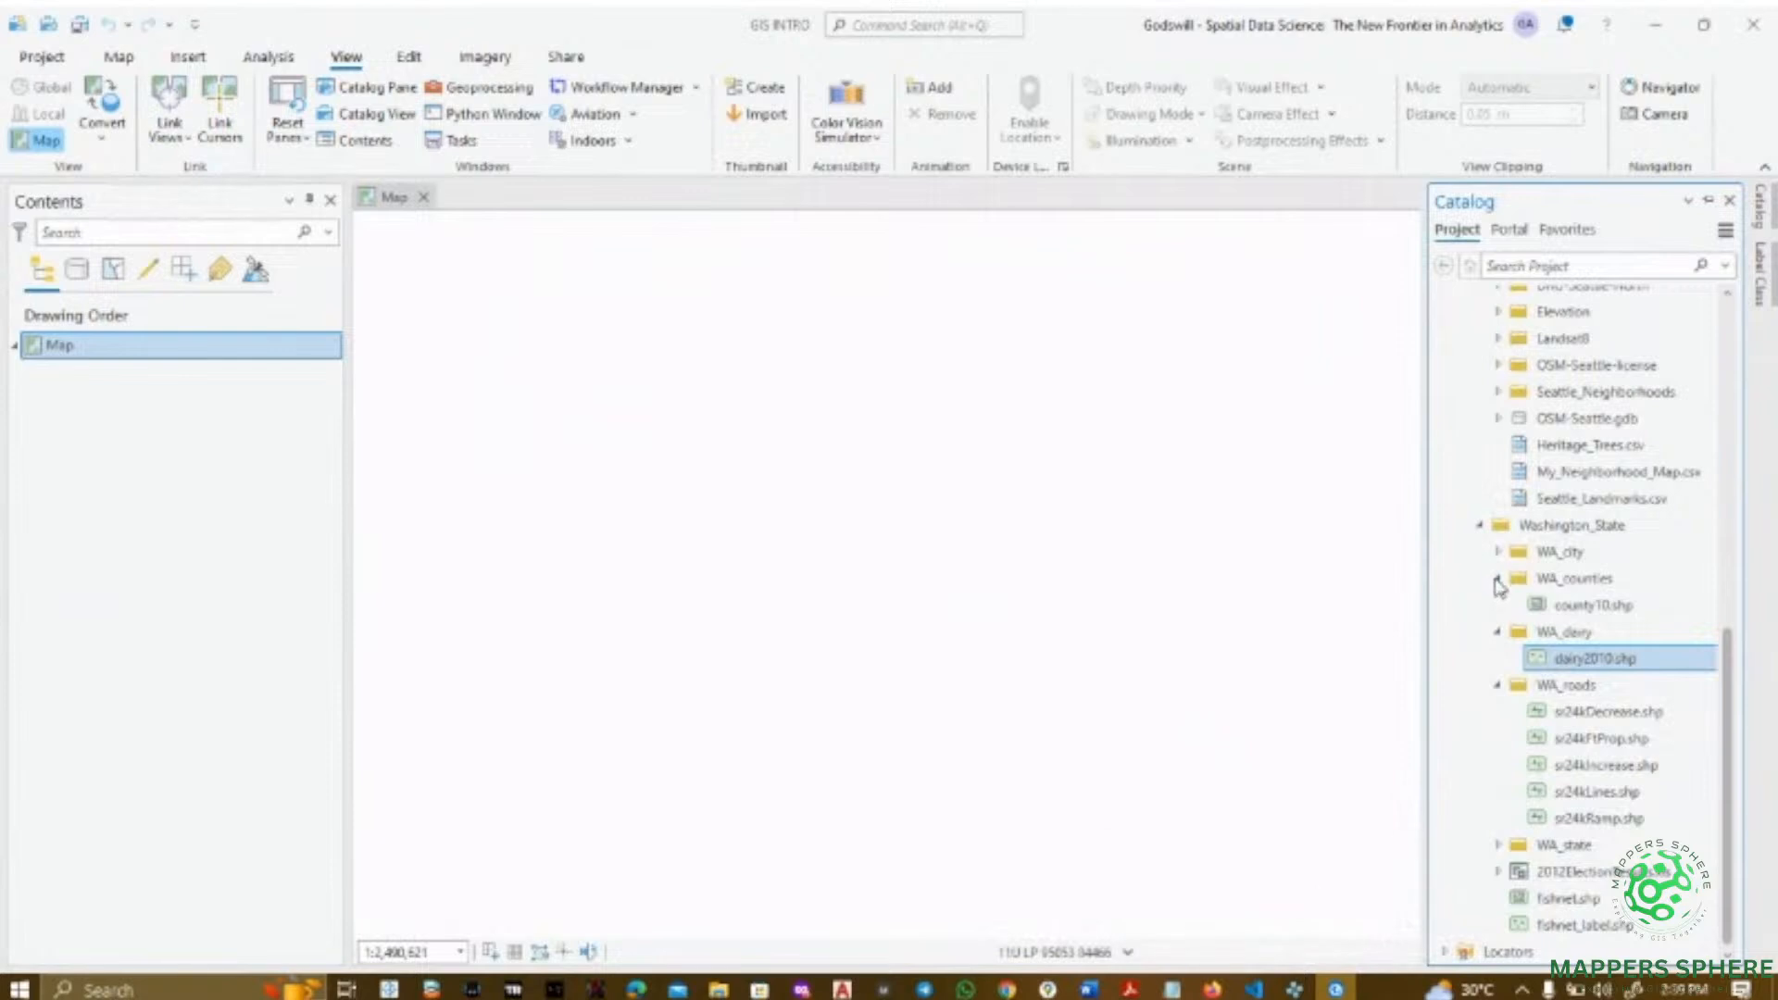
{"action": "left_click", "coordinate": [1499, 579]}
{"action": "left_click", "coordinate": [1498, 633]}
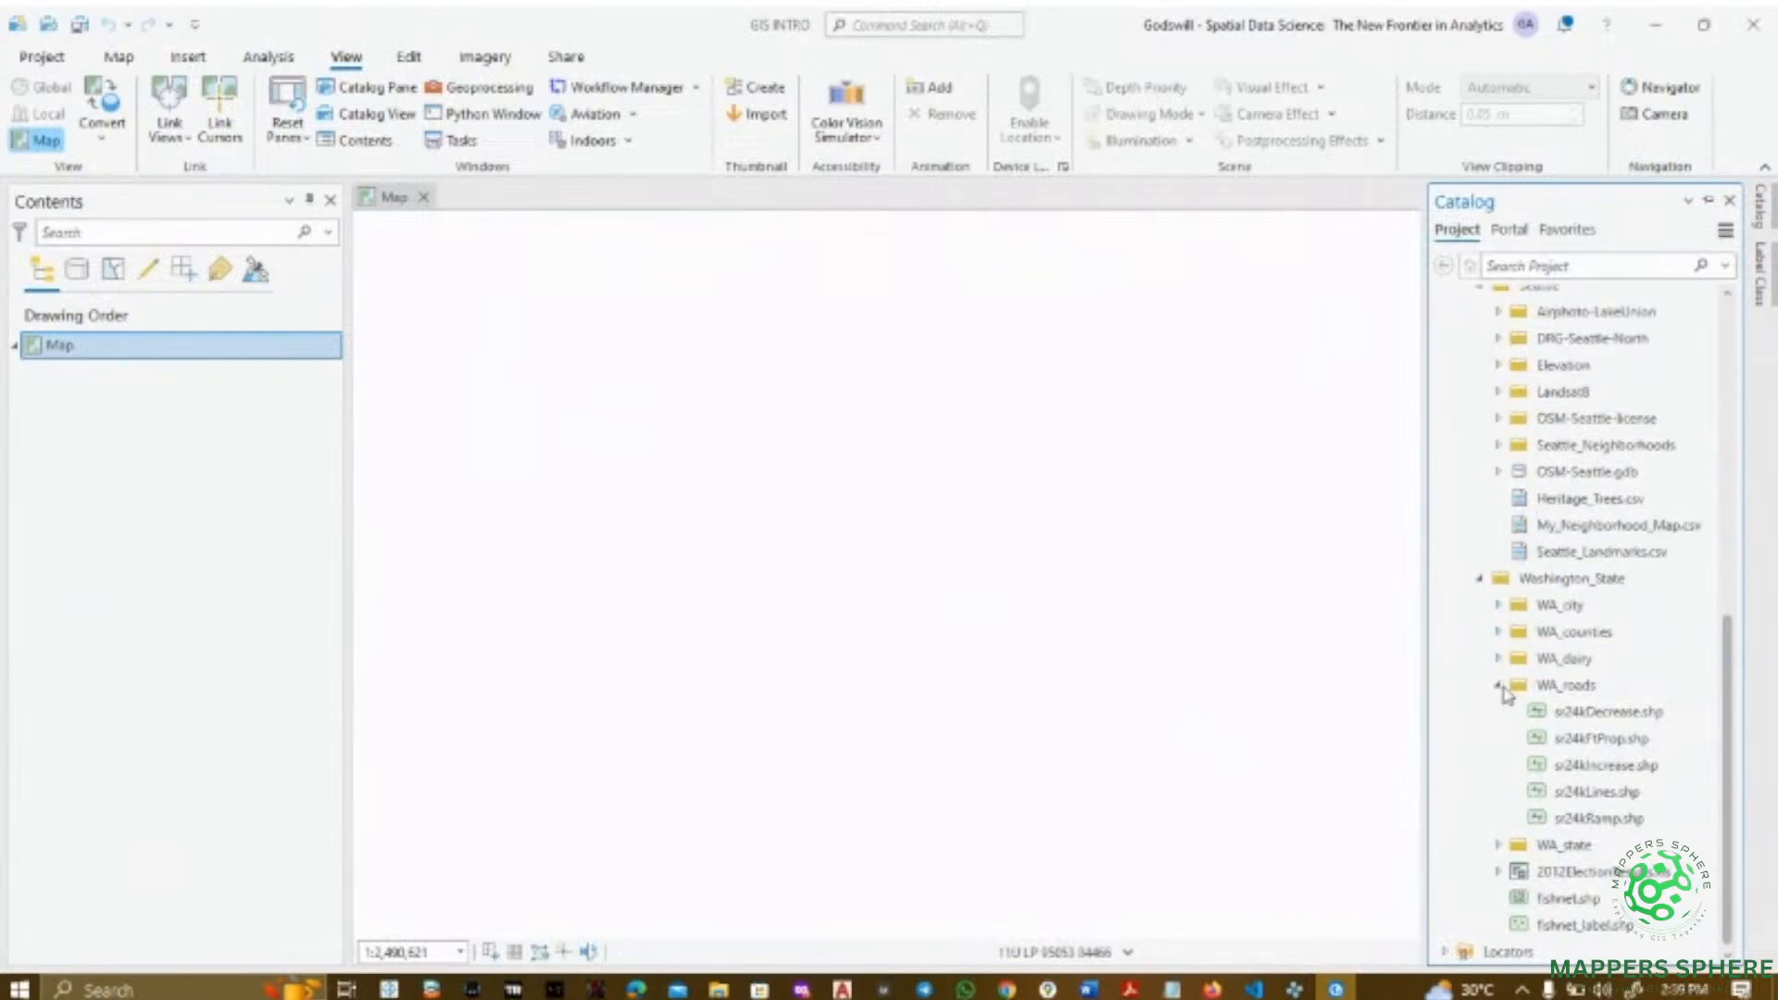
{"action": "left_click", "coordinate": [1497, 685]}
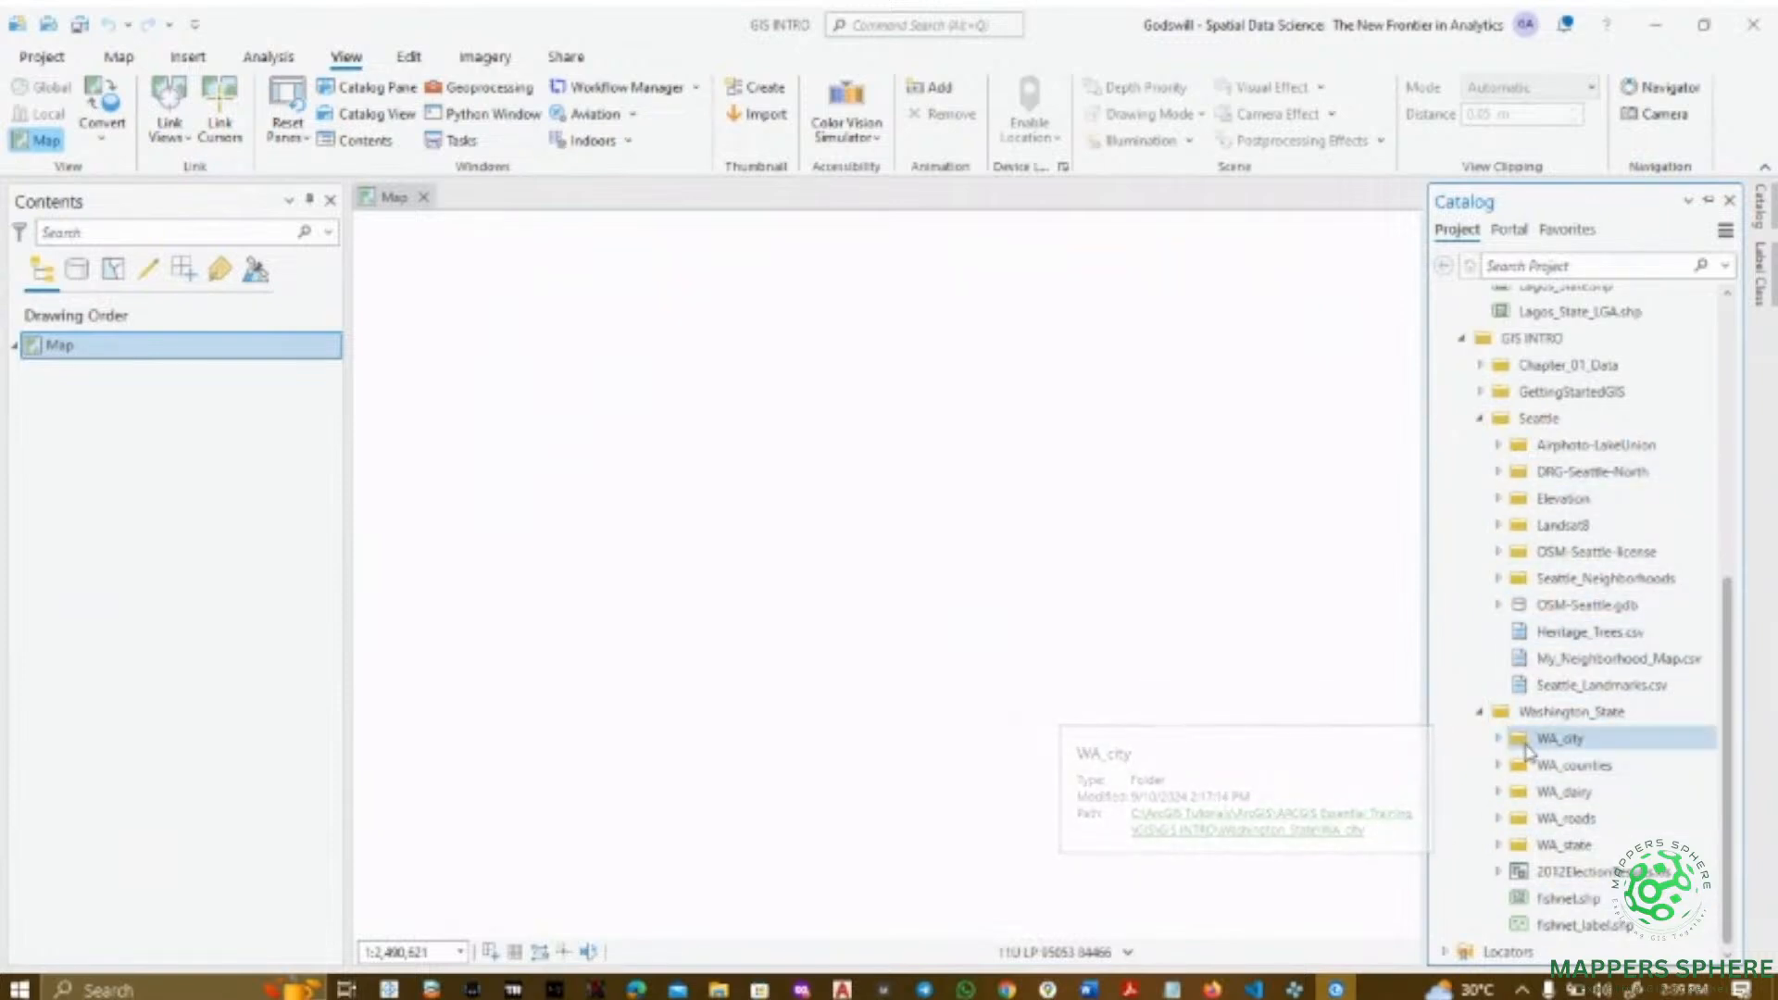
- Check the contents of the WA_counties folder and add the washington shapefile from WA_state to the map
{"action": "left_click", "coordinate": [1498, 765]}
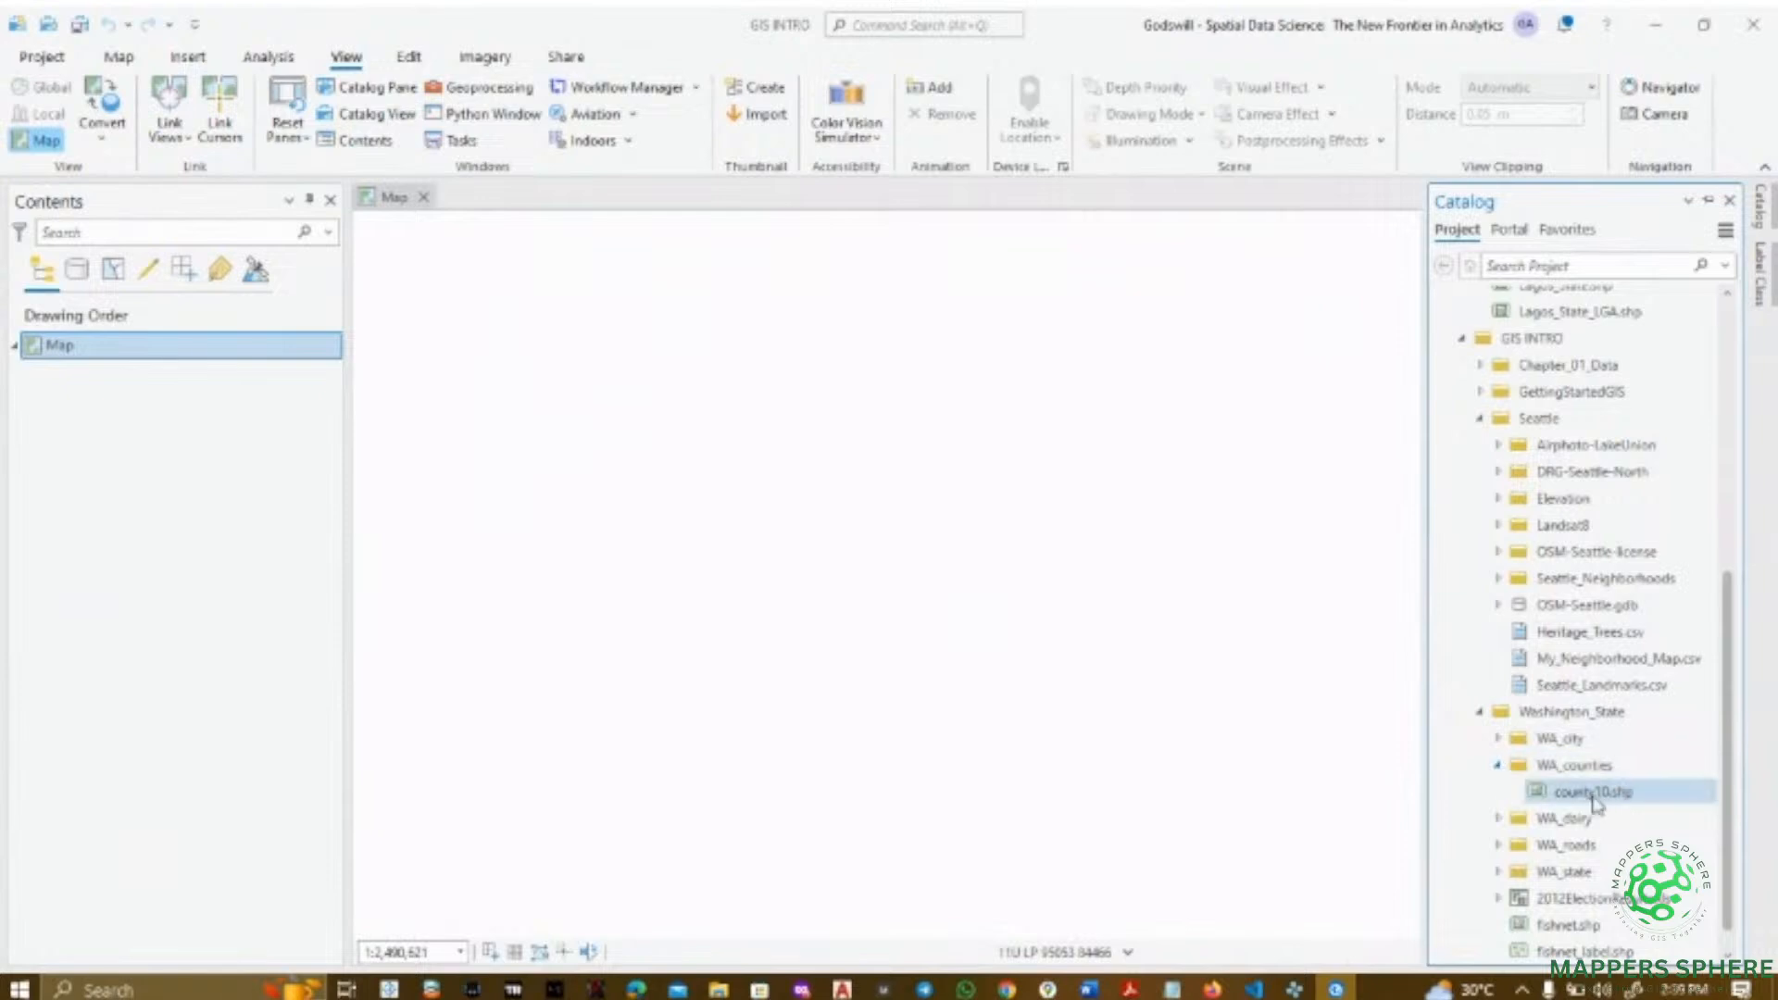
{"action": "left_click", "coordinate": [1497, 765]}
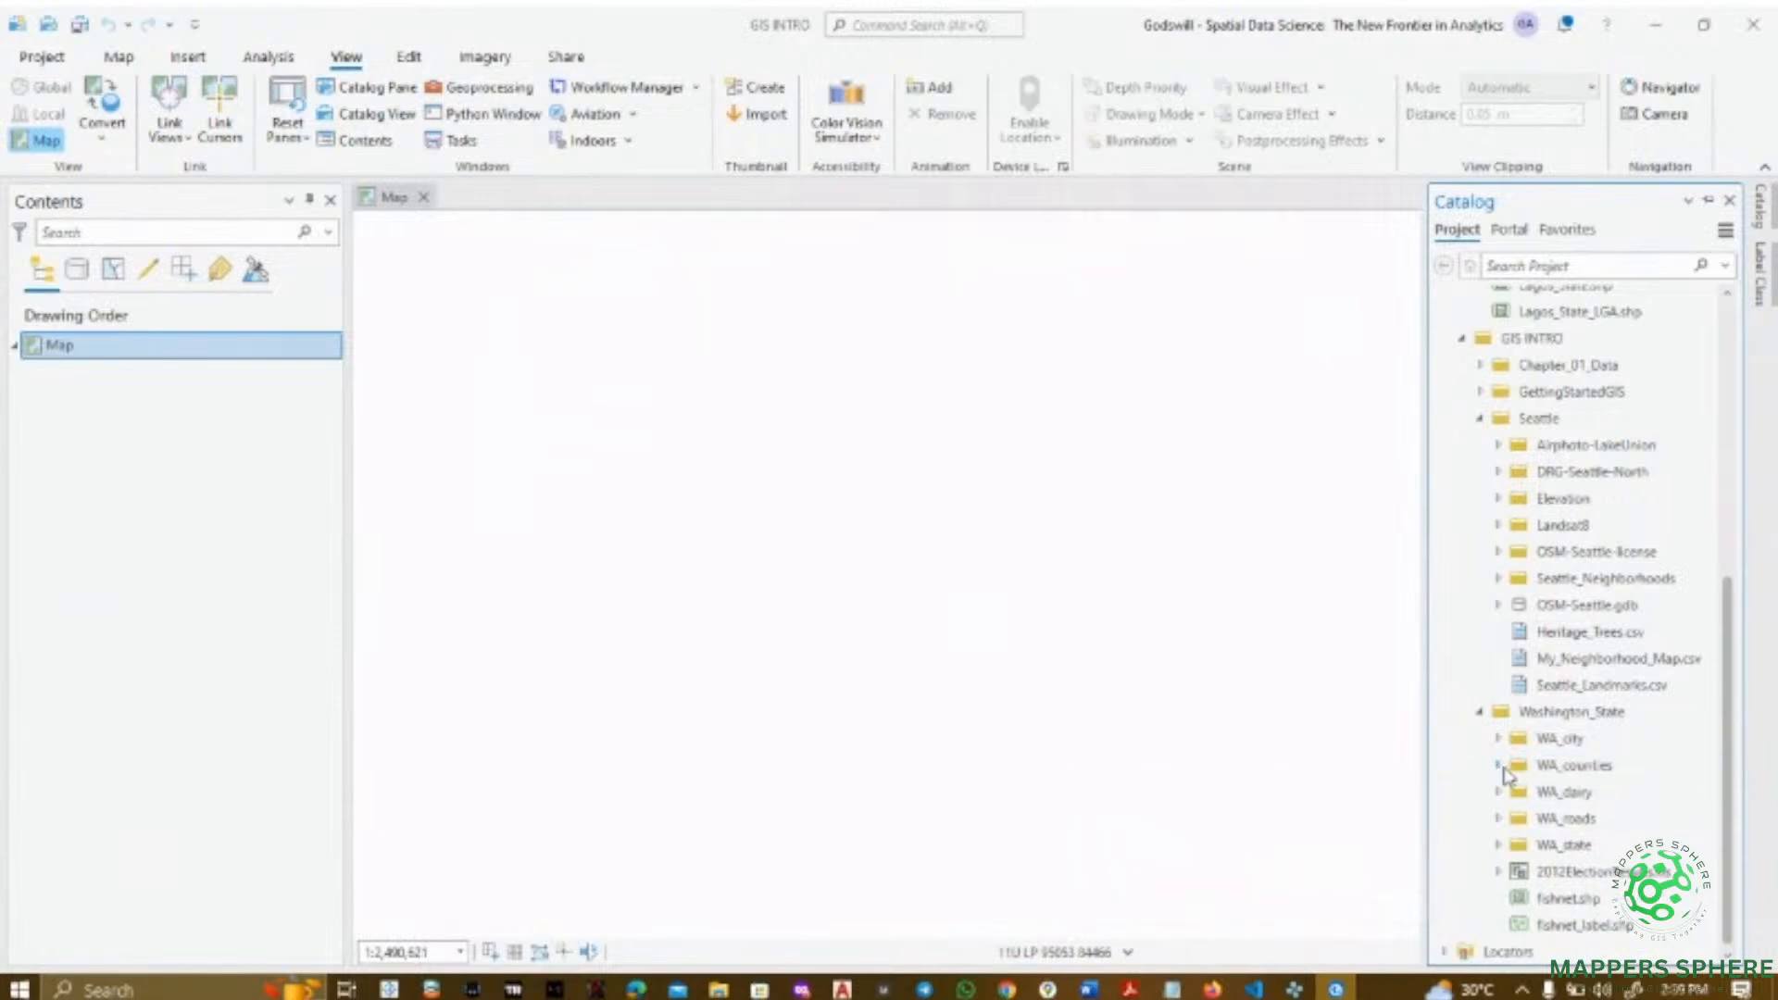
{"action": "left_click", "coordinate": [1499, 846]}
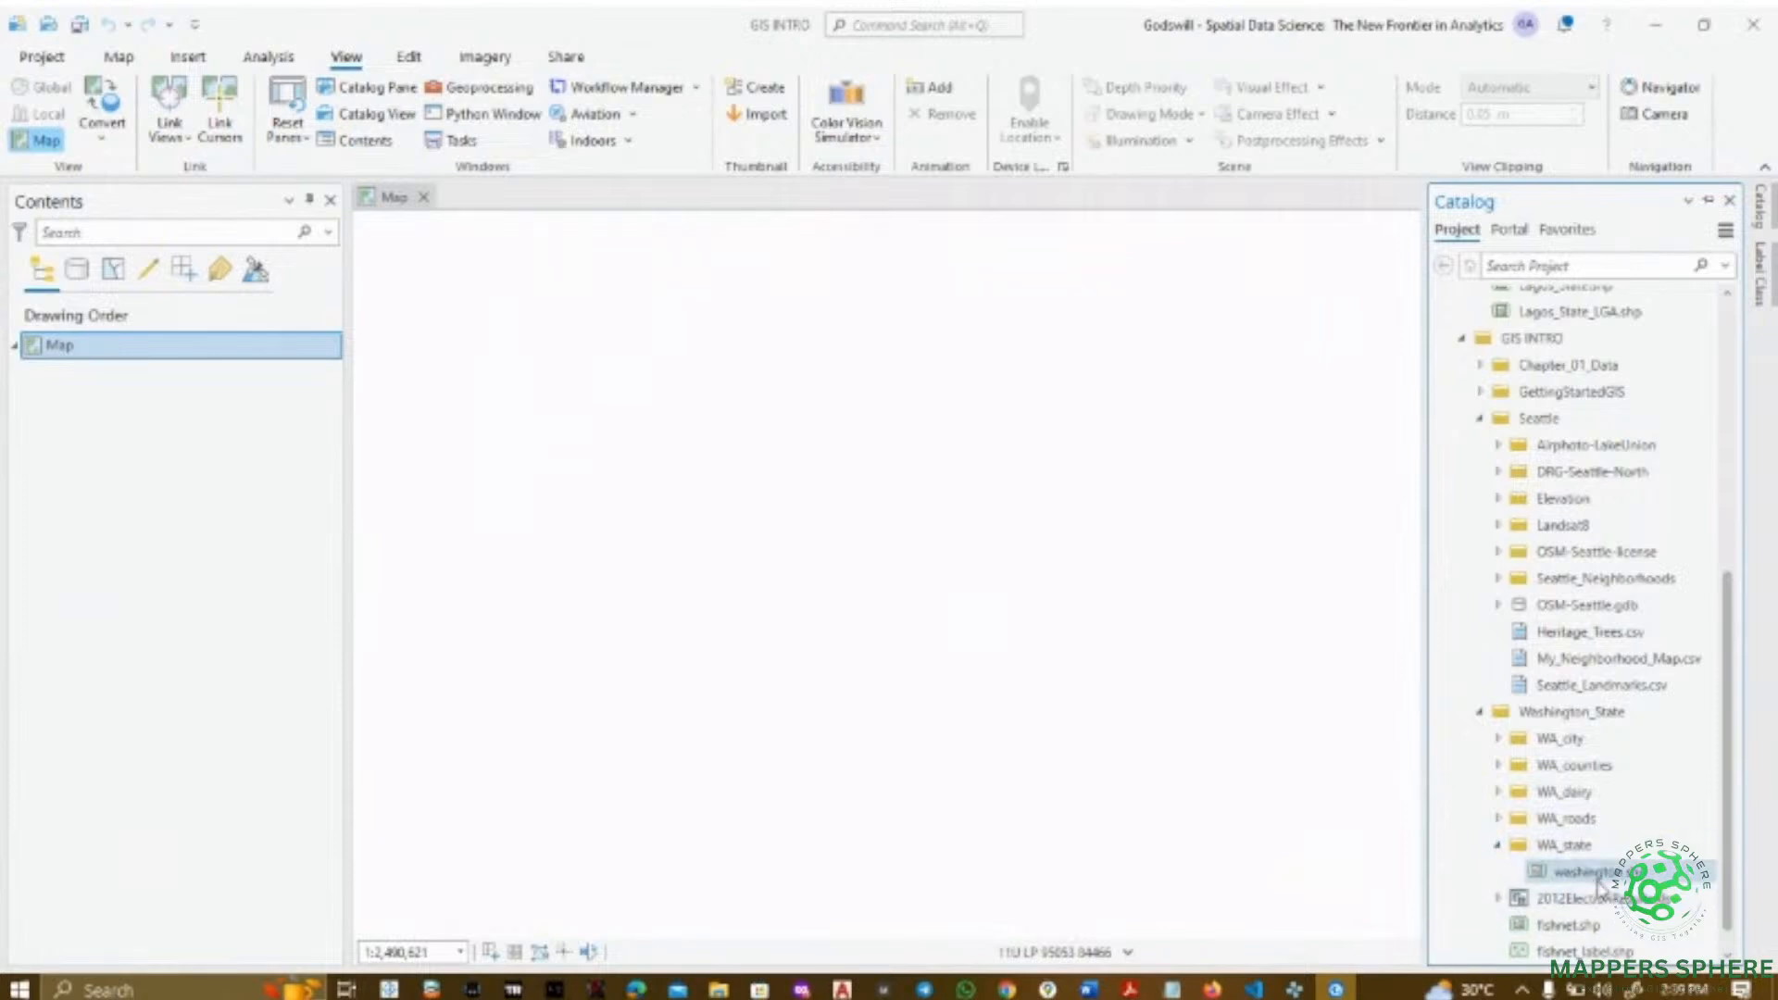
{"action": "mouse_move", "coordinate": [1565, 882]}
{"action": "left_mouse_down"}
{"action": "mouse_move", "coordinate": [806, 555]}
{"action": "mouse_move", "coordinate": [774, 524]}
{"action": "mouse_move", "coordinate": [903, 545]}
{"action": "left_mouse_up"}
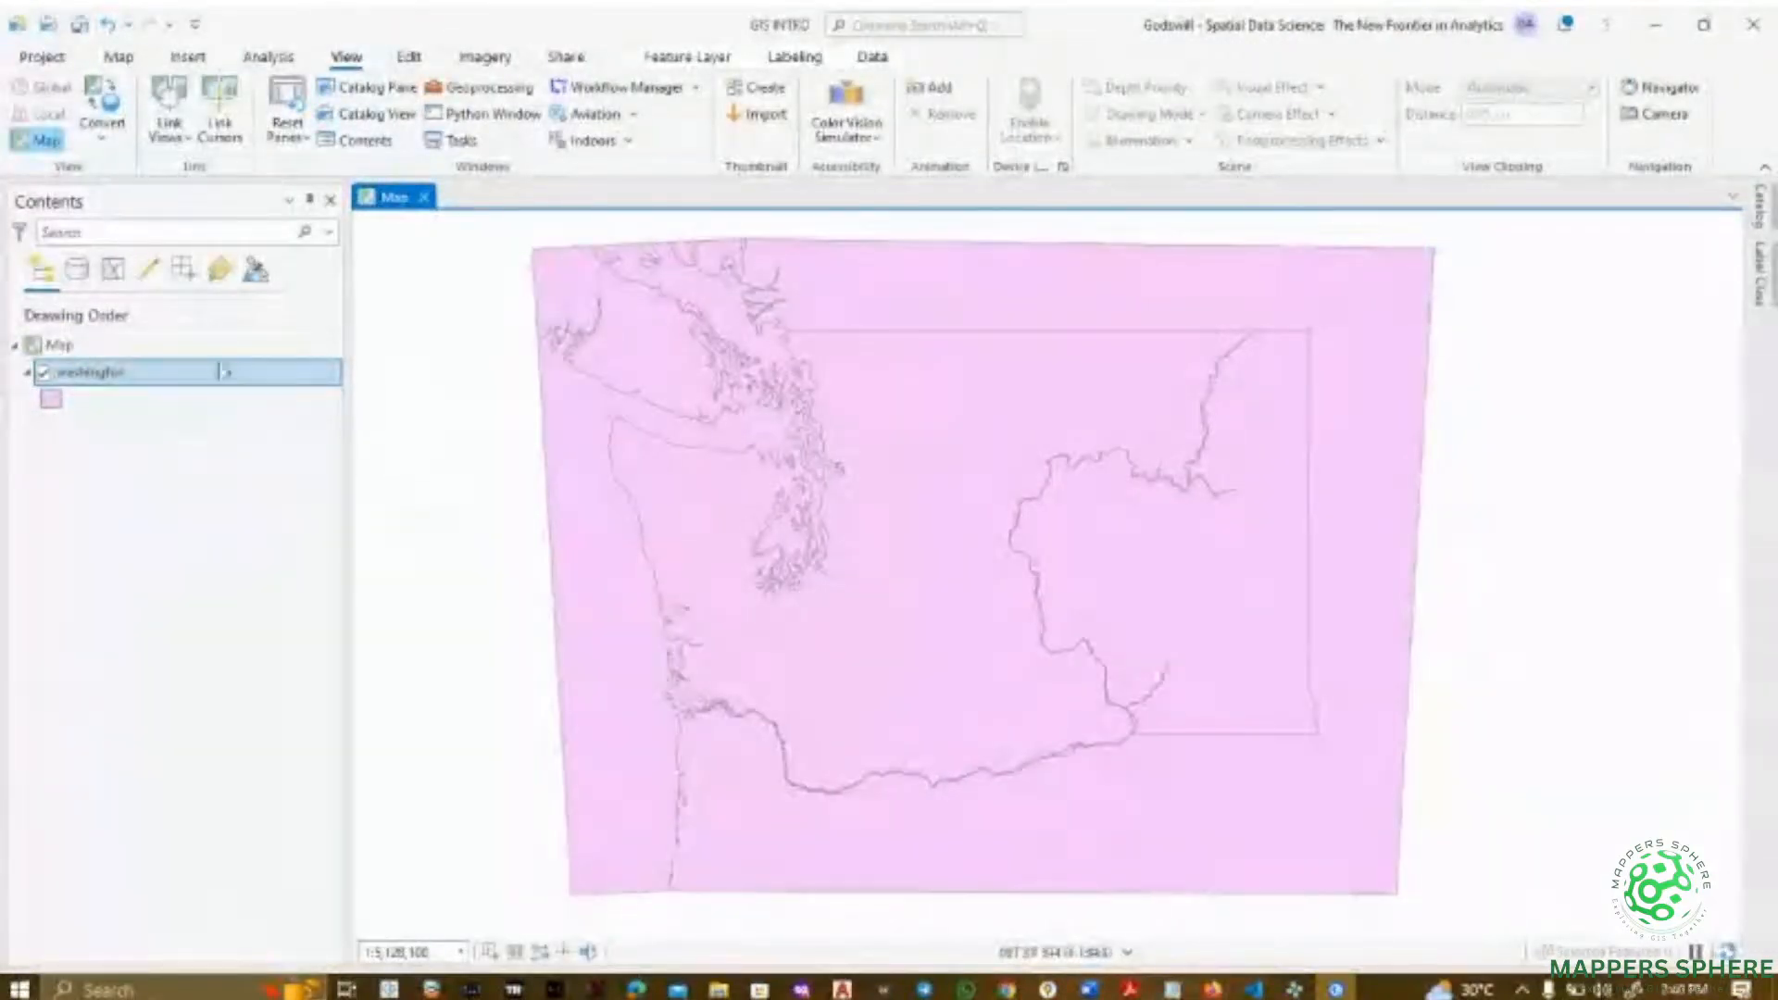
- Open the washington layer's properties and review its metadata, from the title and tags to the use limitations
{"action": "right_click", "coordinate": [169, 371]}
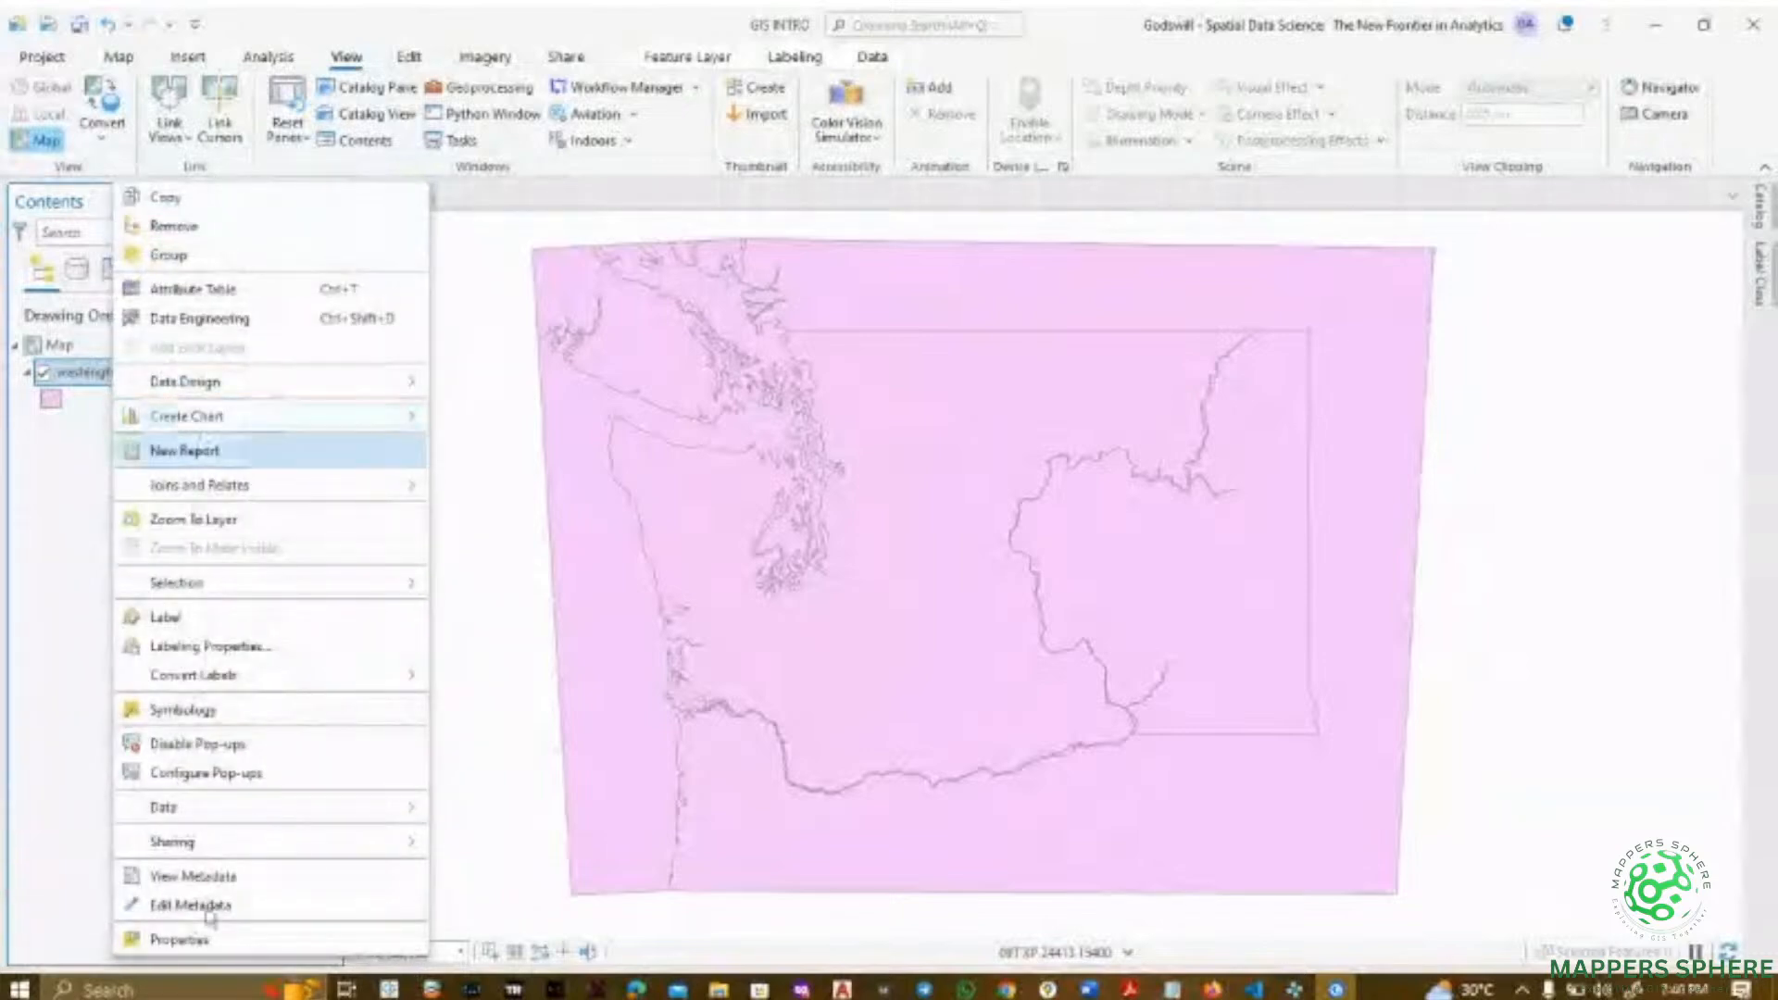
{"action": "left_click", "coordinate": [181, 940]}
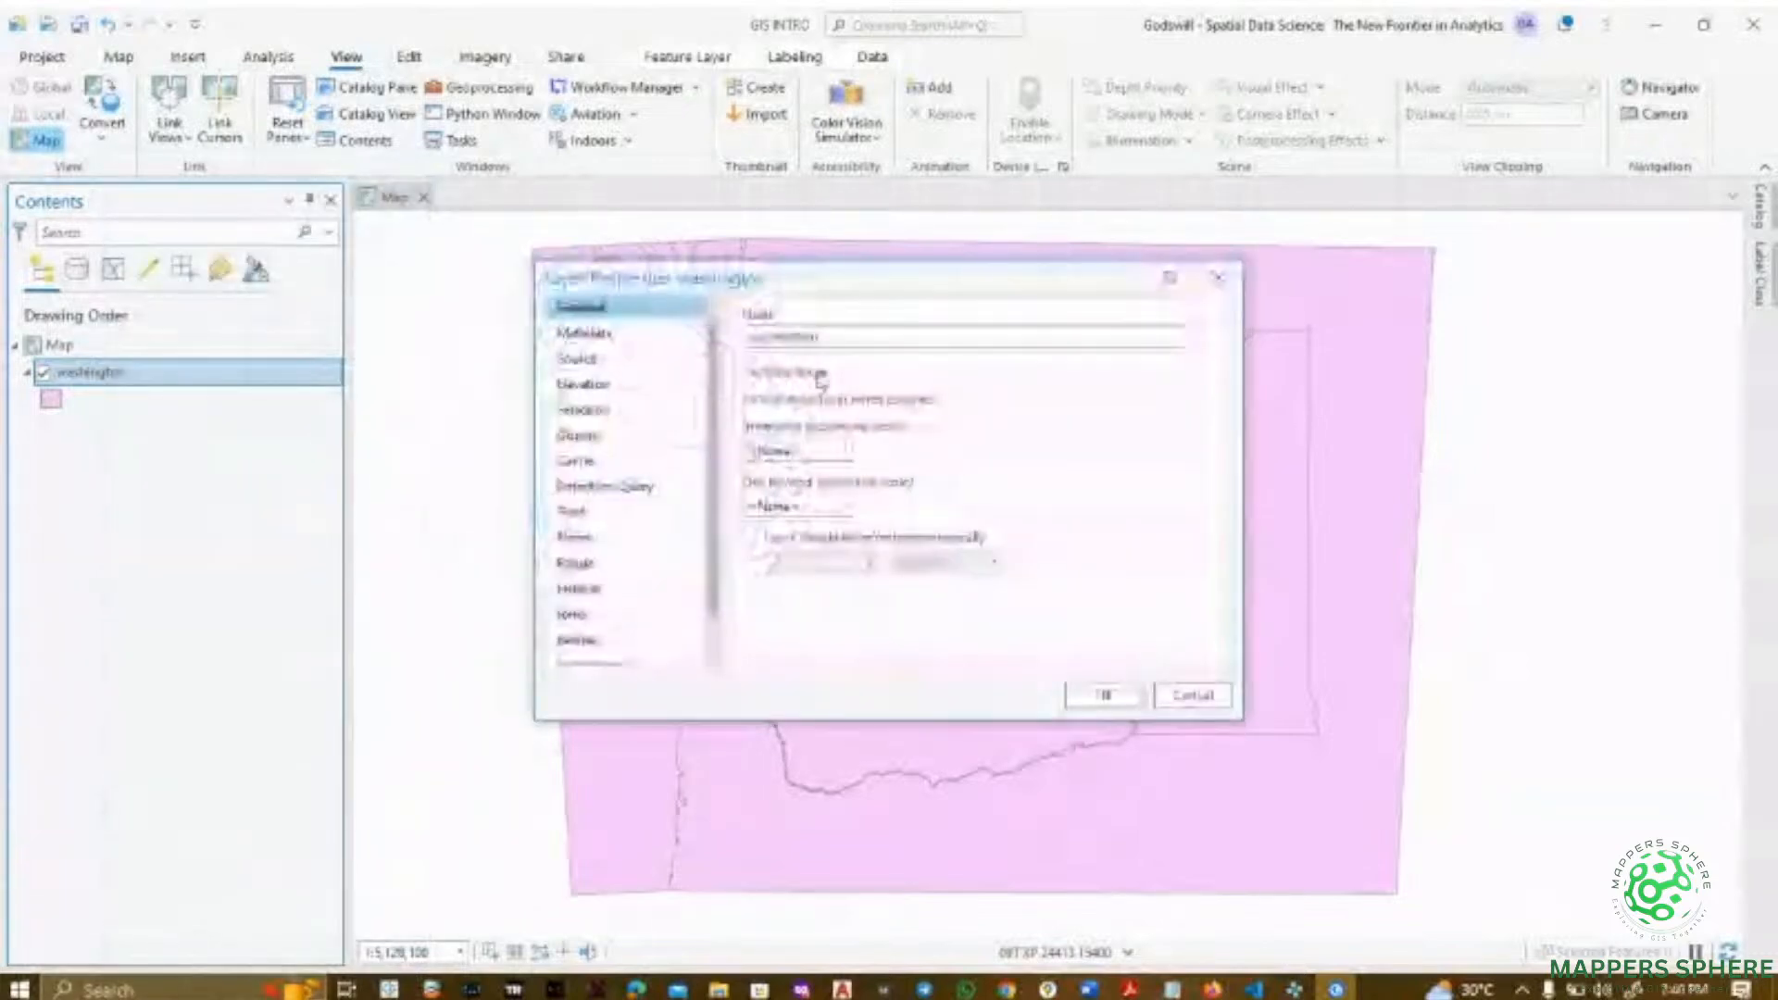
{"action": "scroll", "coordinate": [616, 514], "scroll_direction": "down", "scroll_amount": 1}
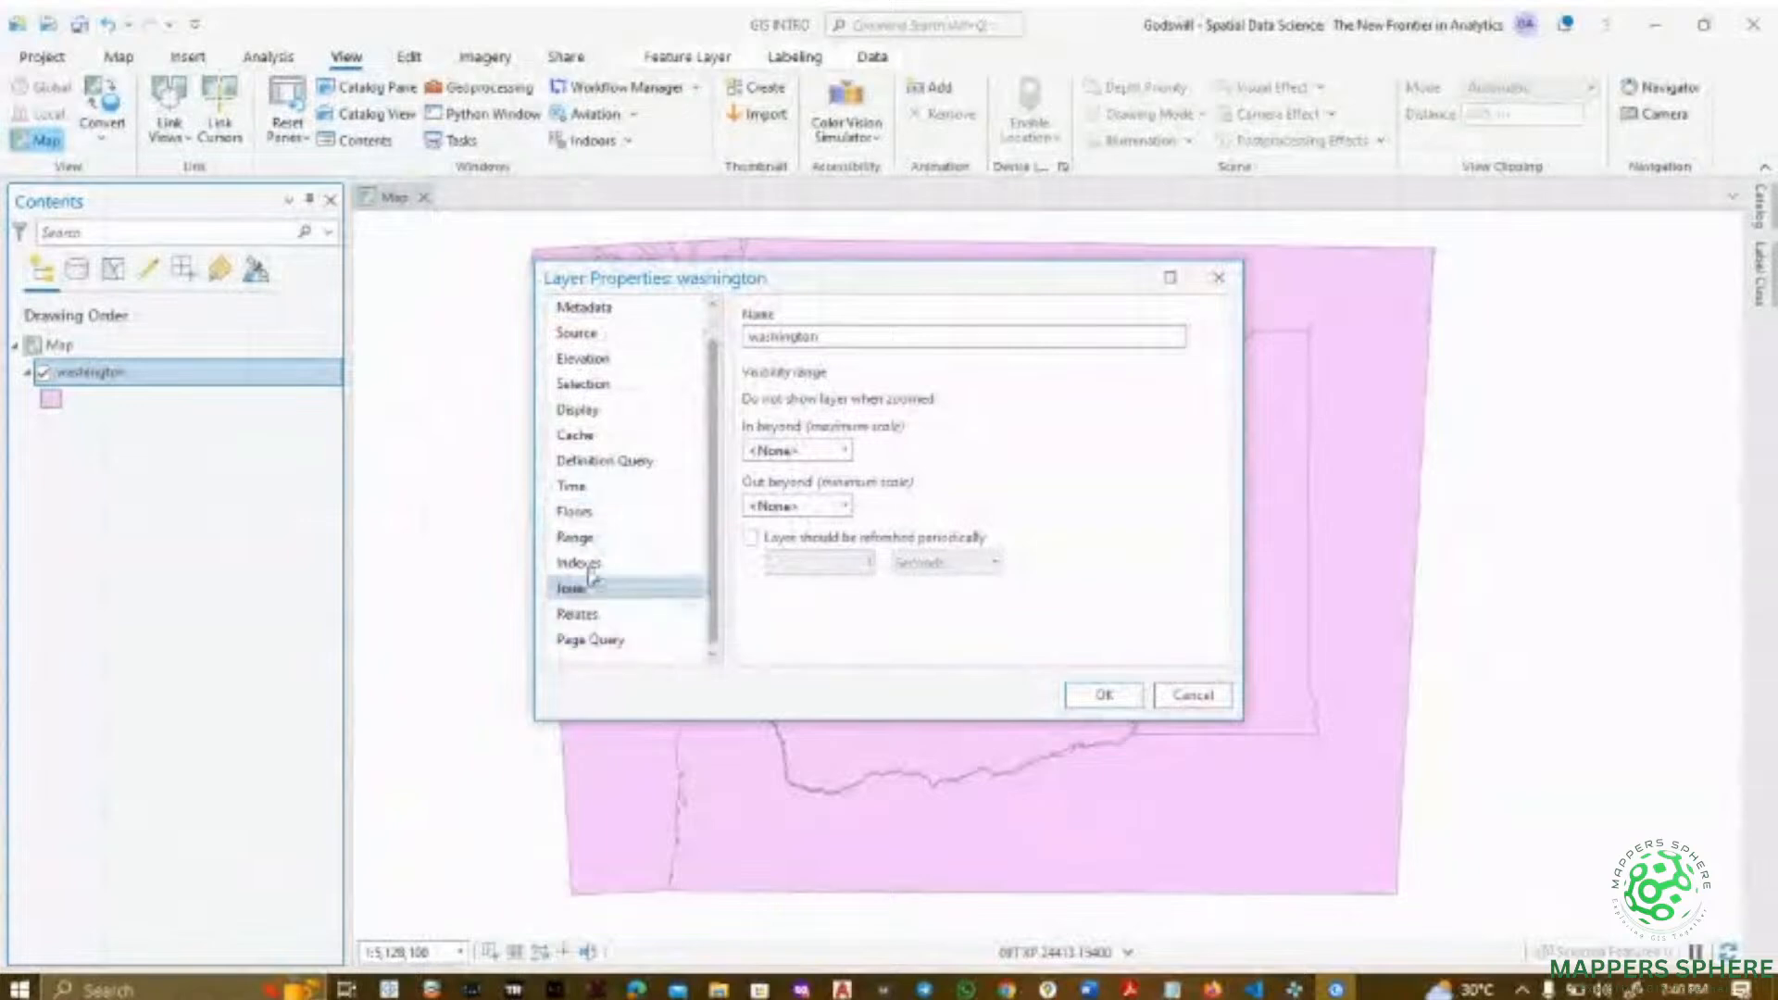
{"action": "scroll", "coordinate": [592, 477], "scroll_direction": "up", "scroll_amount": 1}
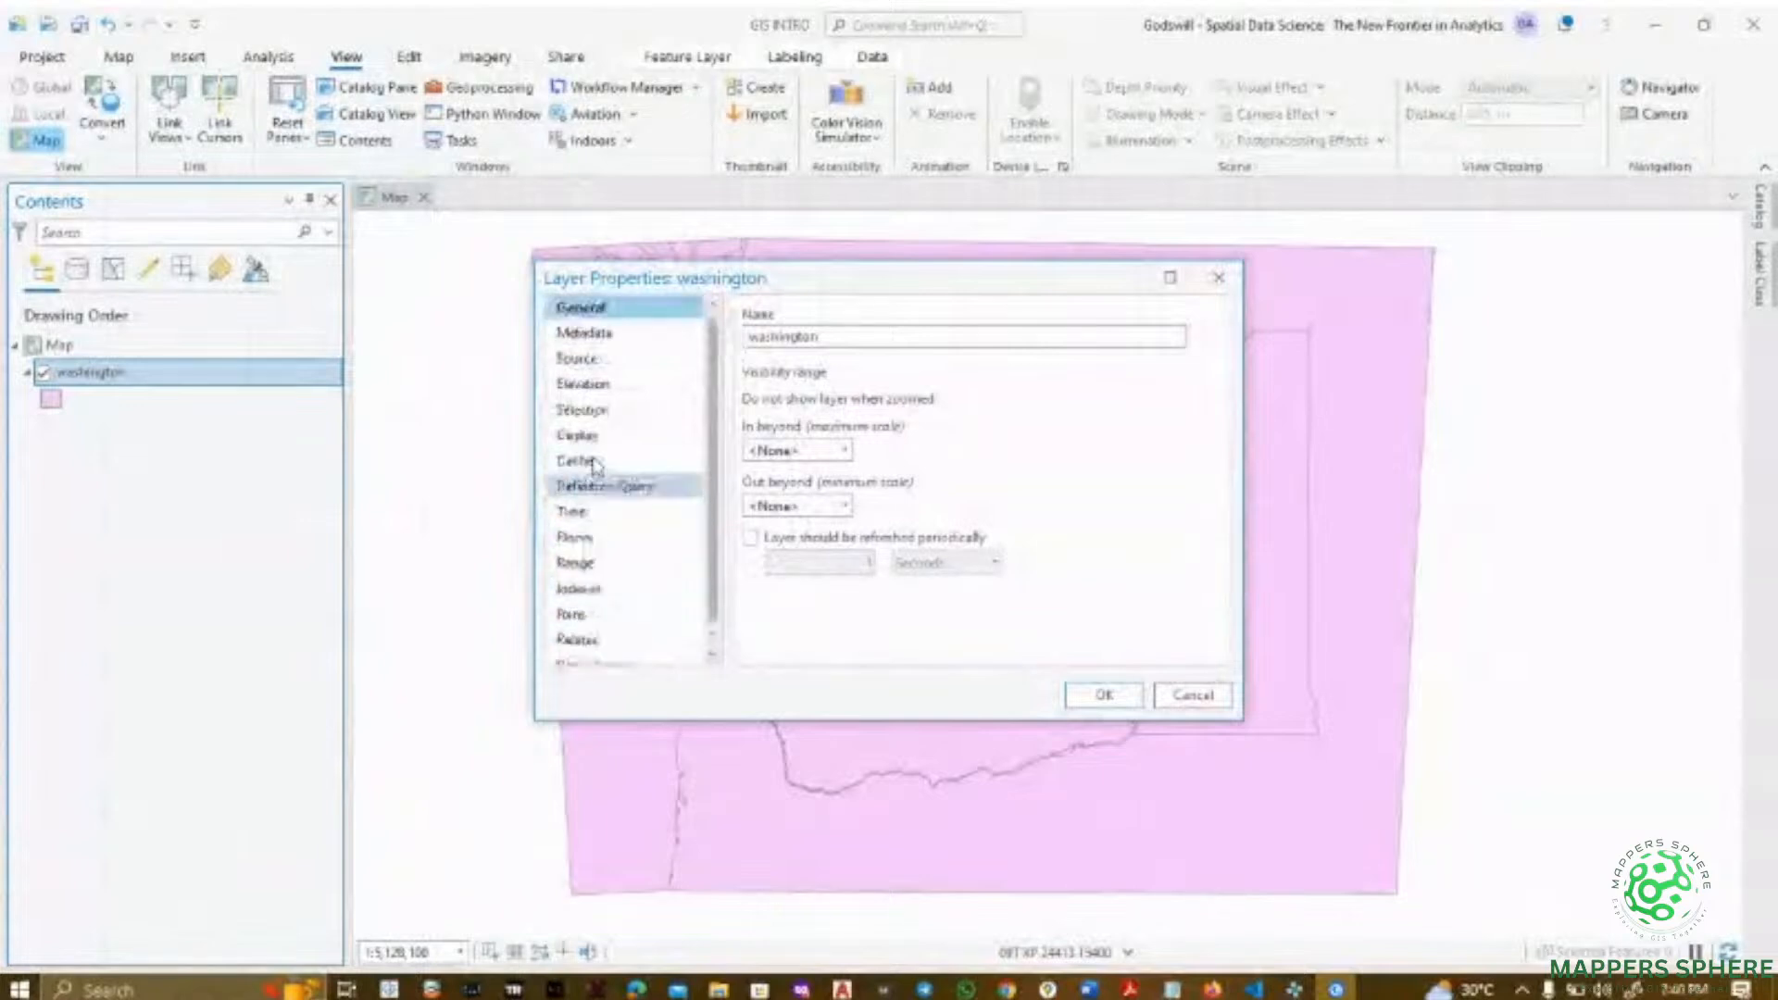
{"action": "left_click", "coordinate": [586, 335]}
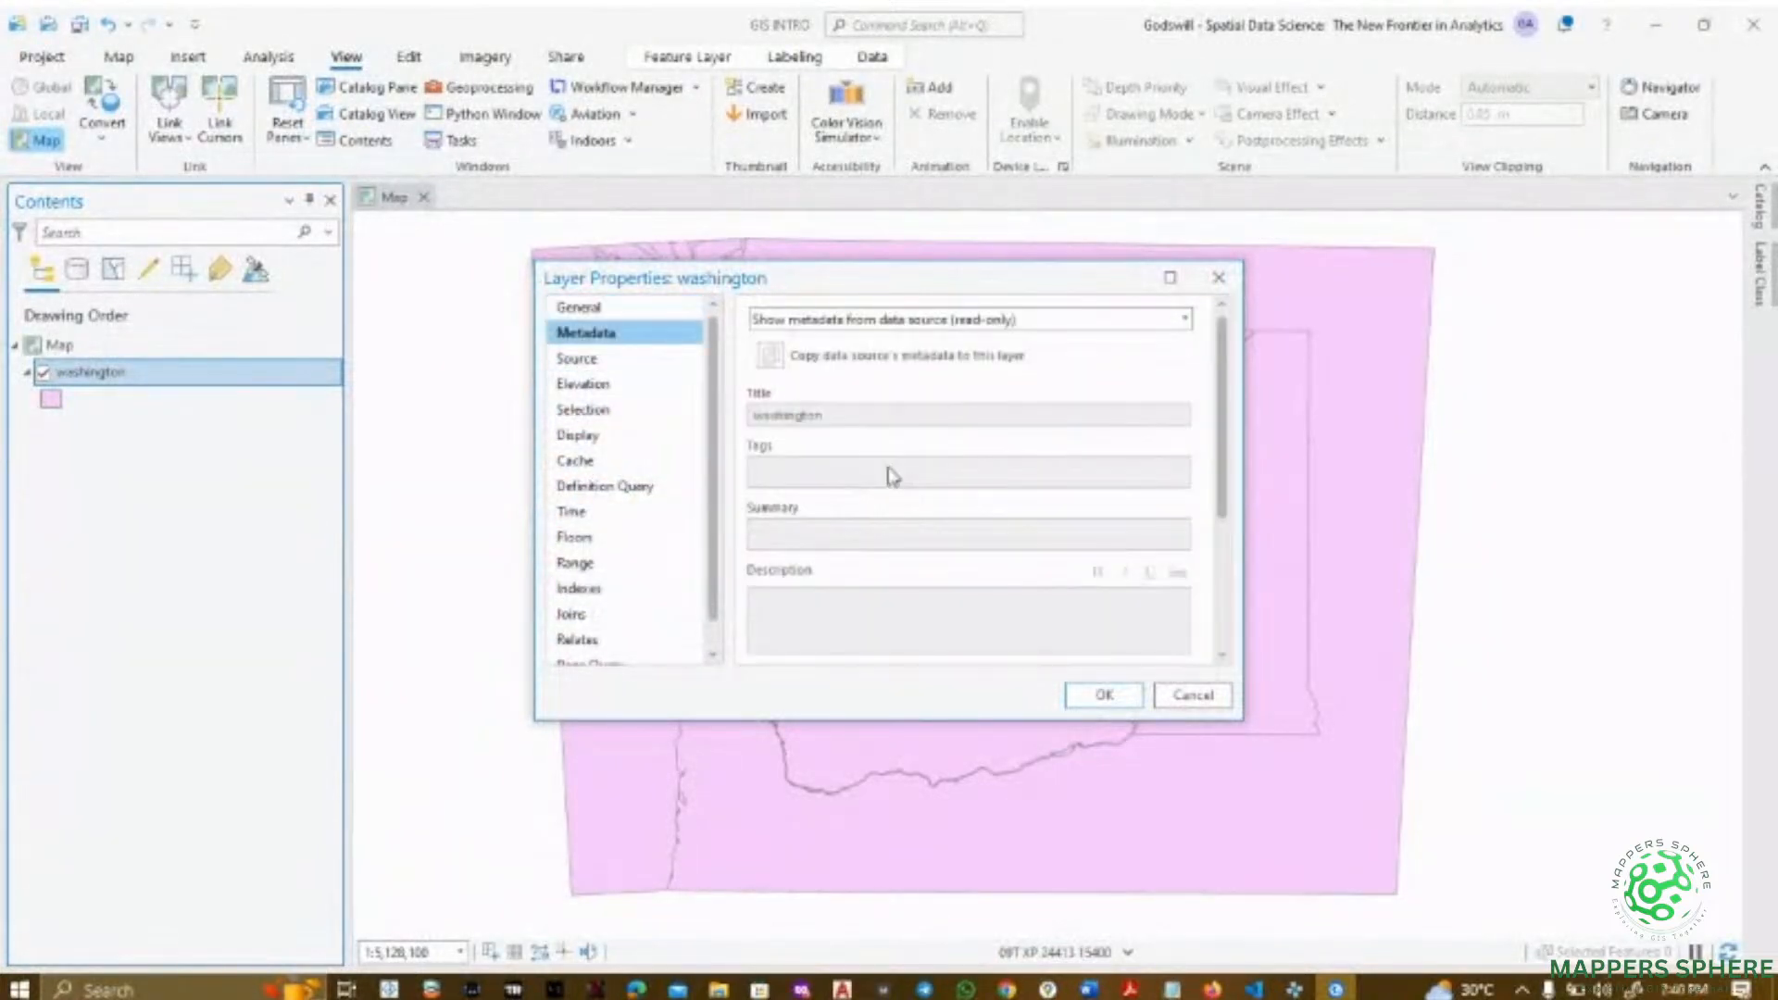
{"action": "scroll", "coordinate": [636, 559], "scroll_direction": "down", "scroll_amount": 1}
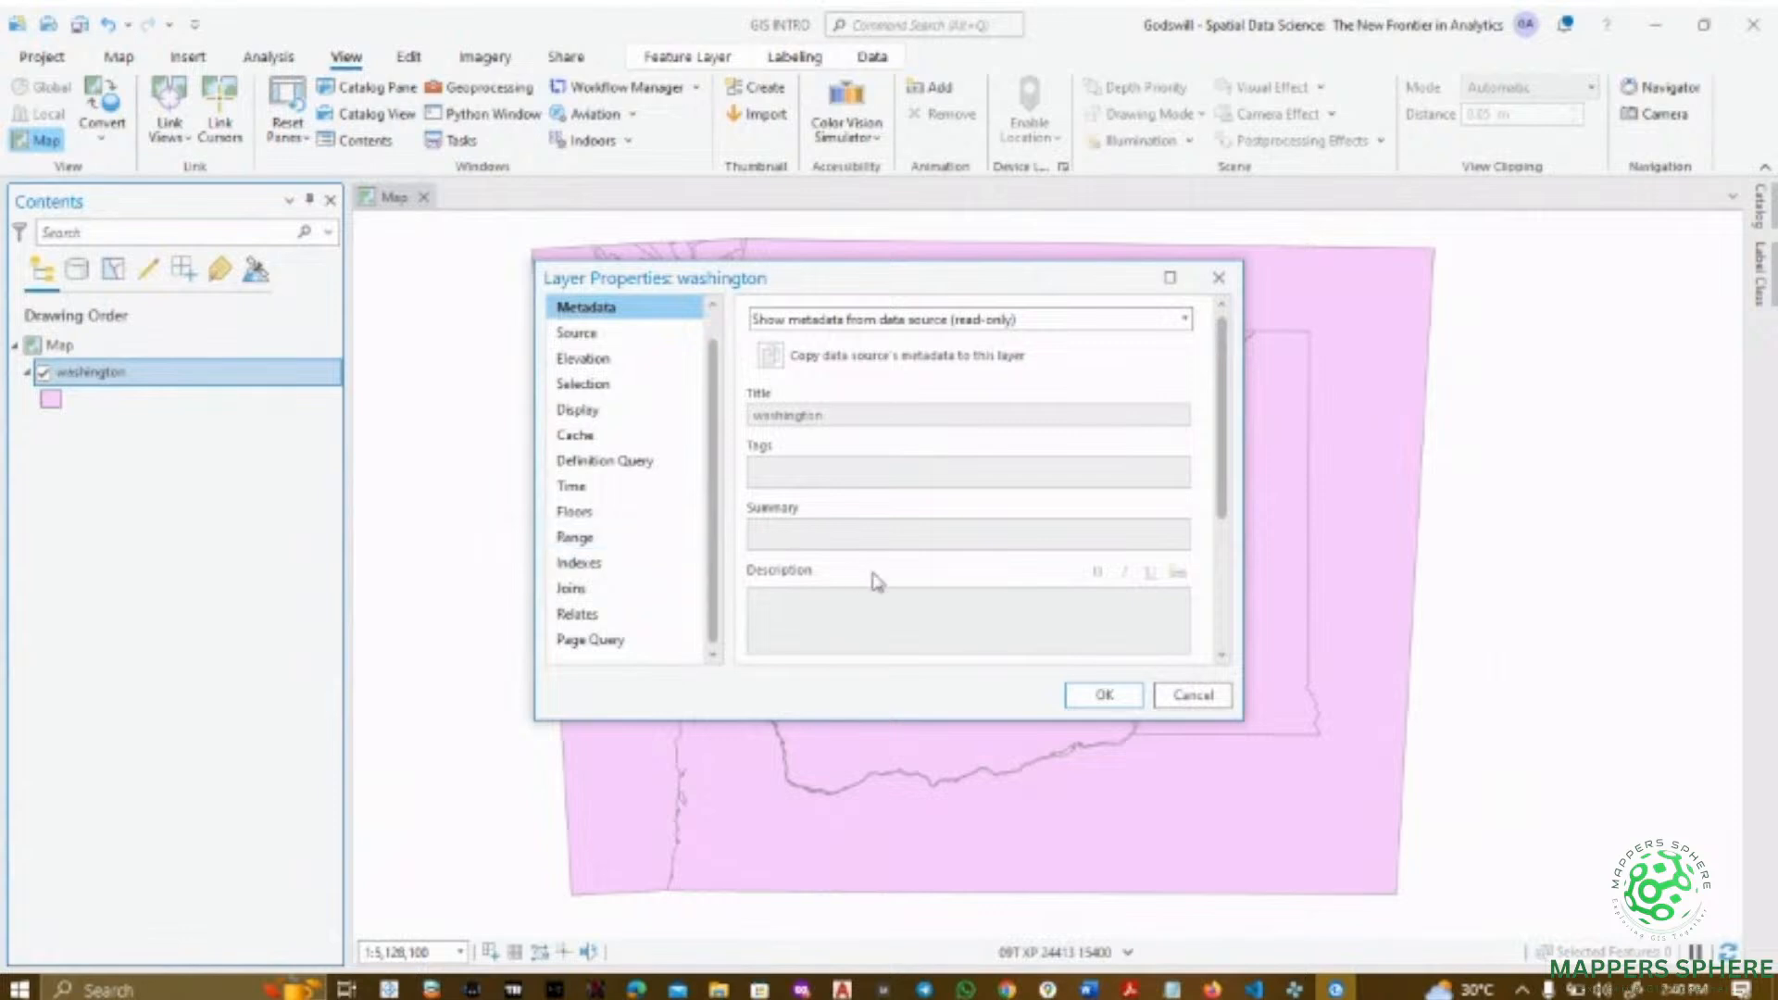
{"action": "scroll", "coordinate": [874, 584], "scroll_direction": "down", "scroll_amount": 3}
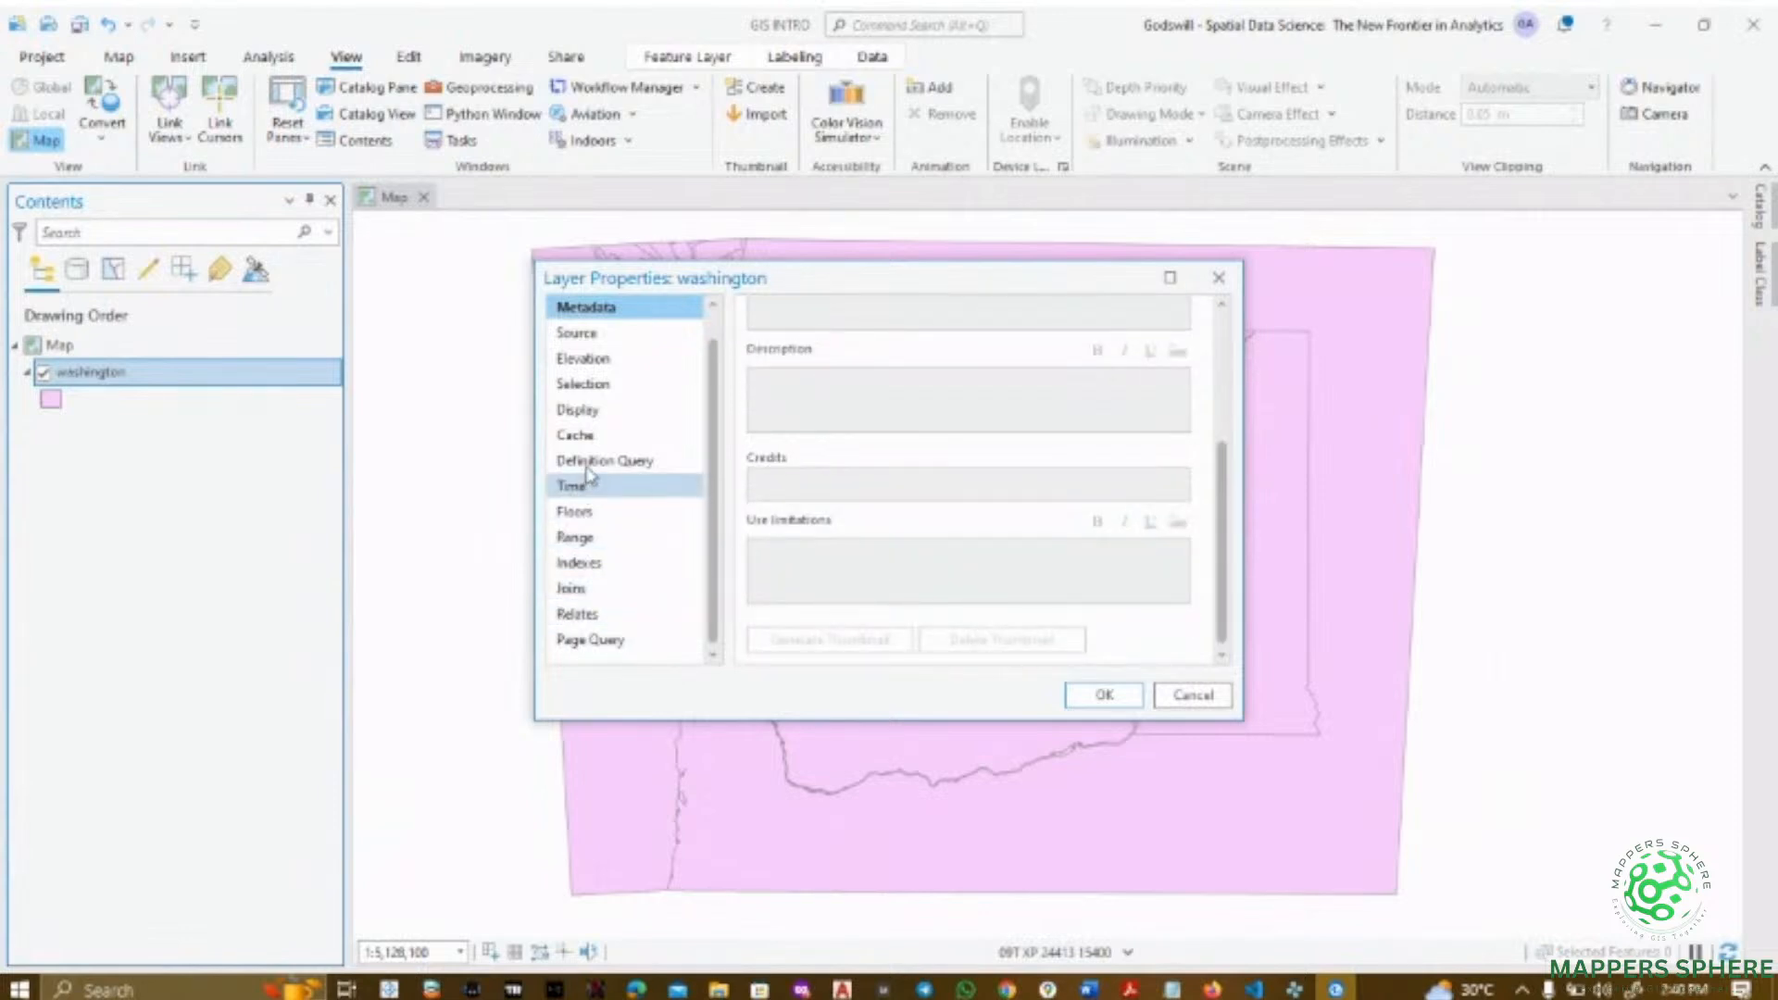
{"action": "scroll", "coordinate": [597, 458], "scroll_direction": "up", "scroll_amount": 1}
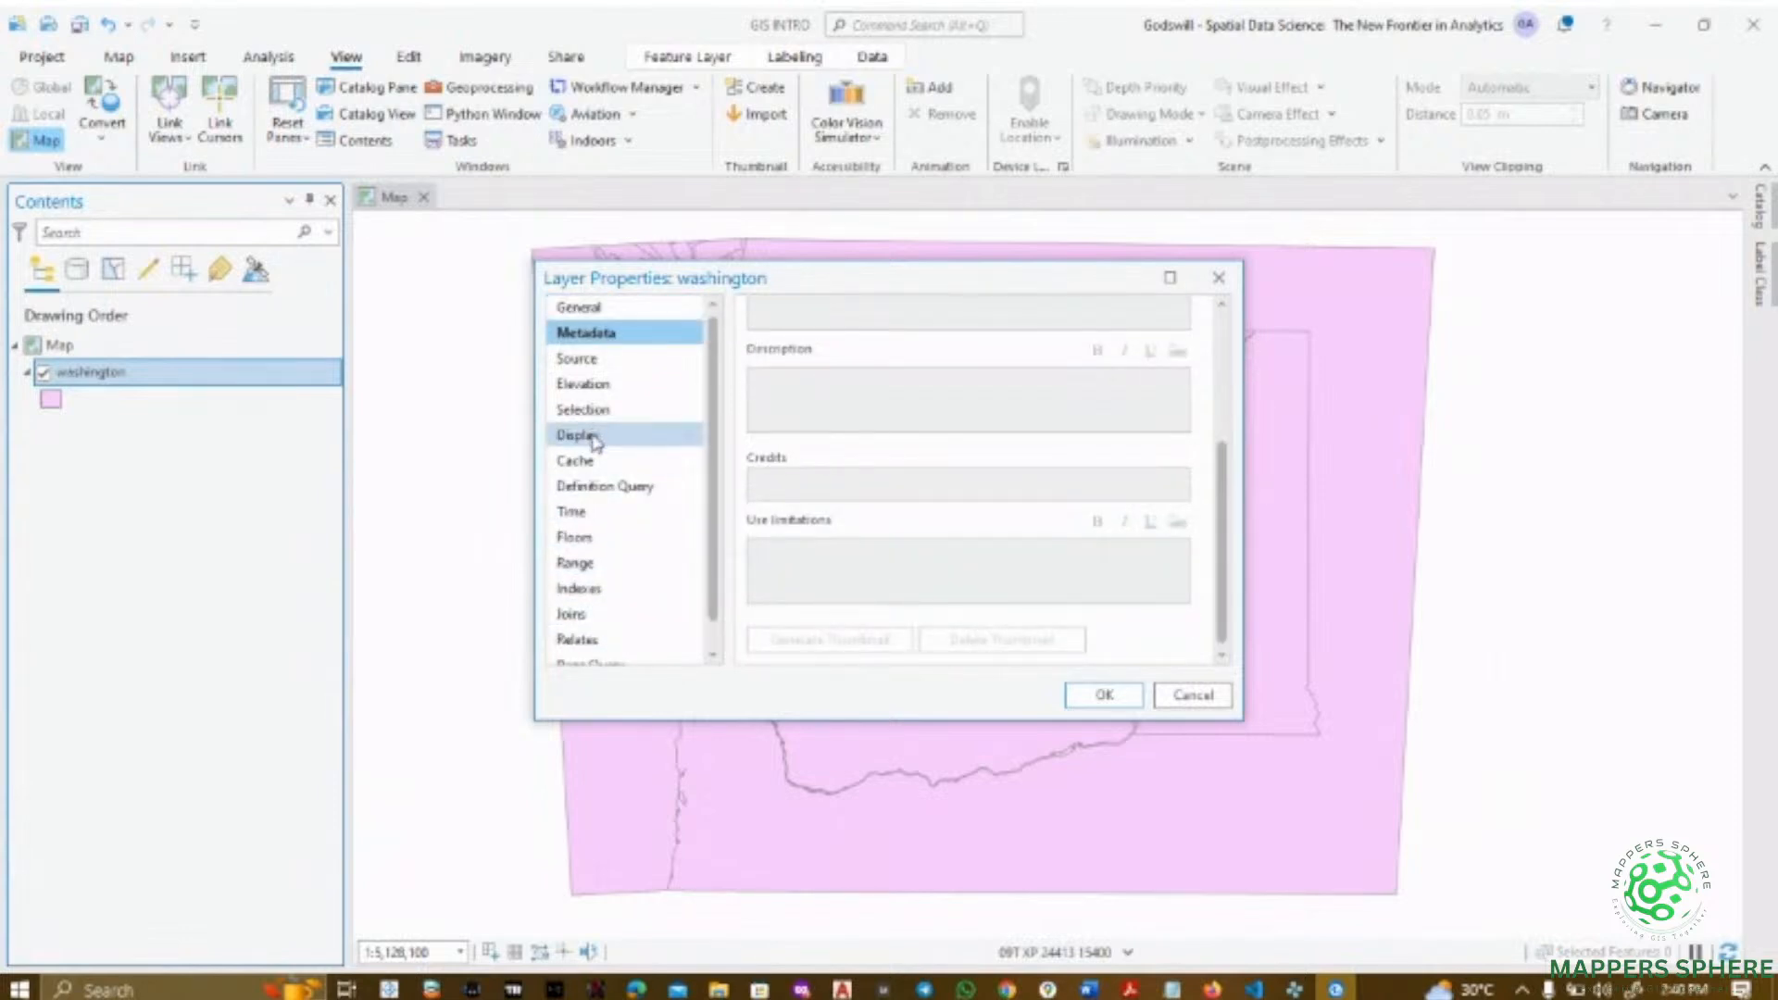
- Review the washington layer's data source and spatial reference details, and close its properties
{"action": "left_click", "coordinate": [591, 435]}
{"action": "left_click", "coordinate": [579, 358]}
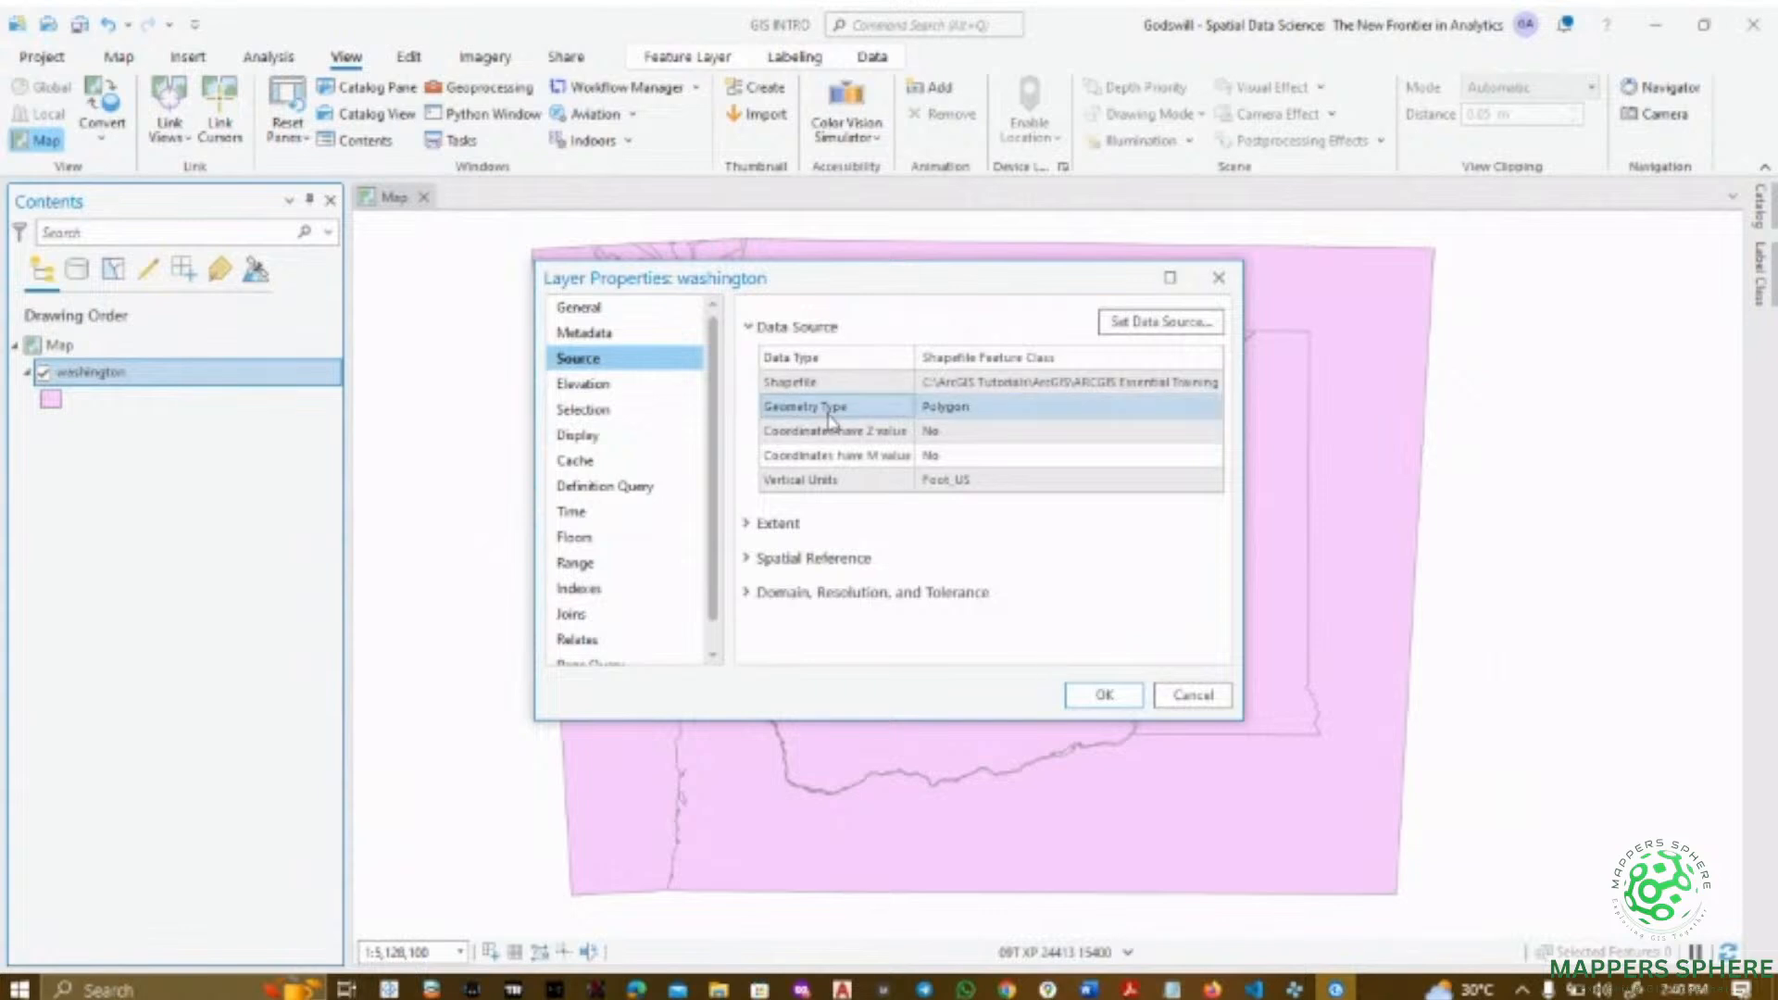
{"action": "left_click", "coordinate": [990, 381]}
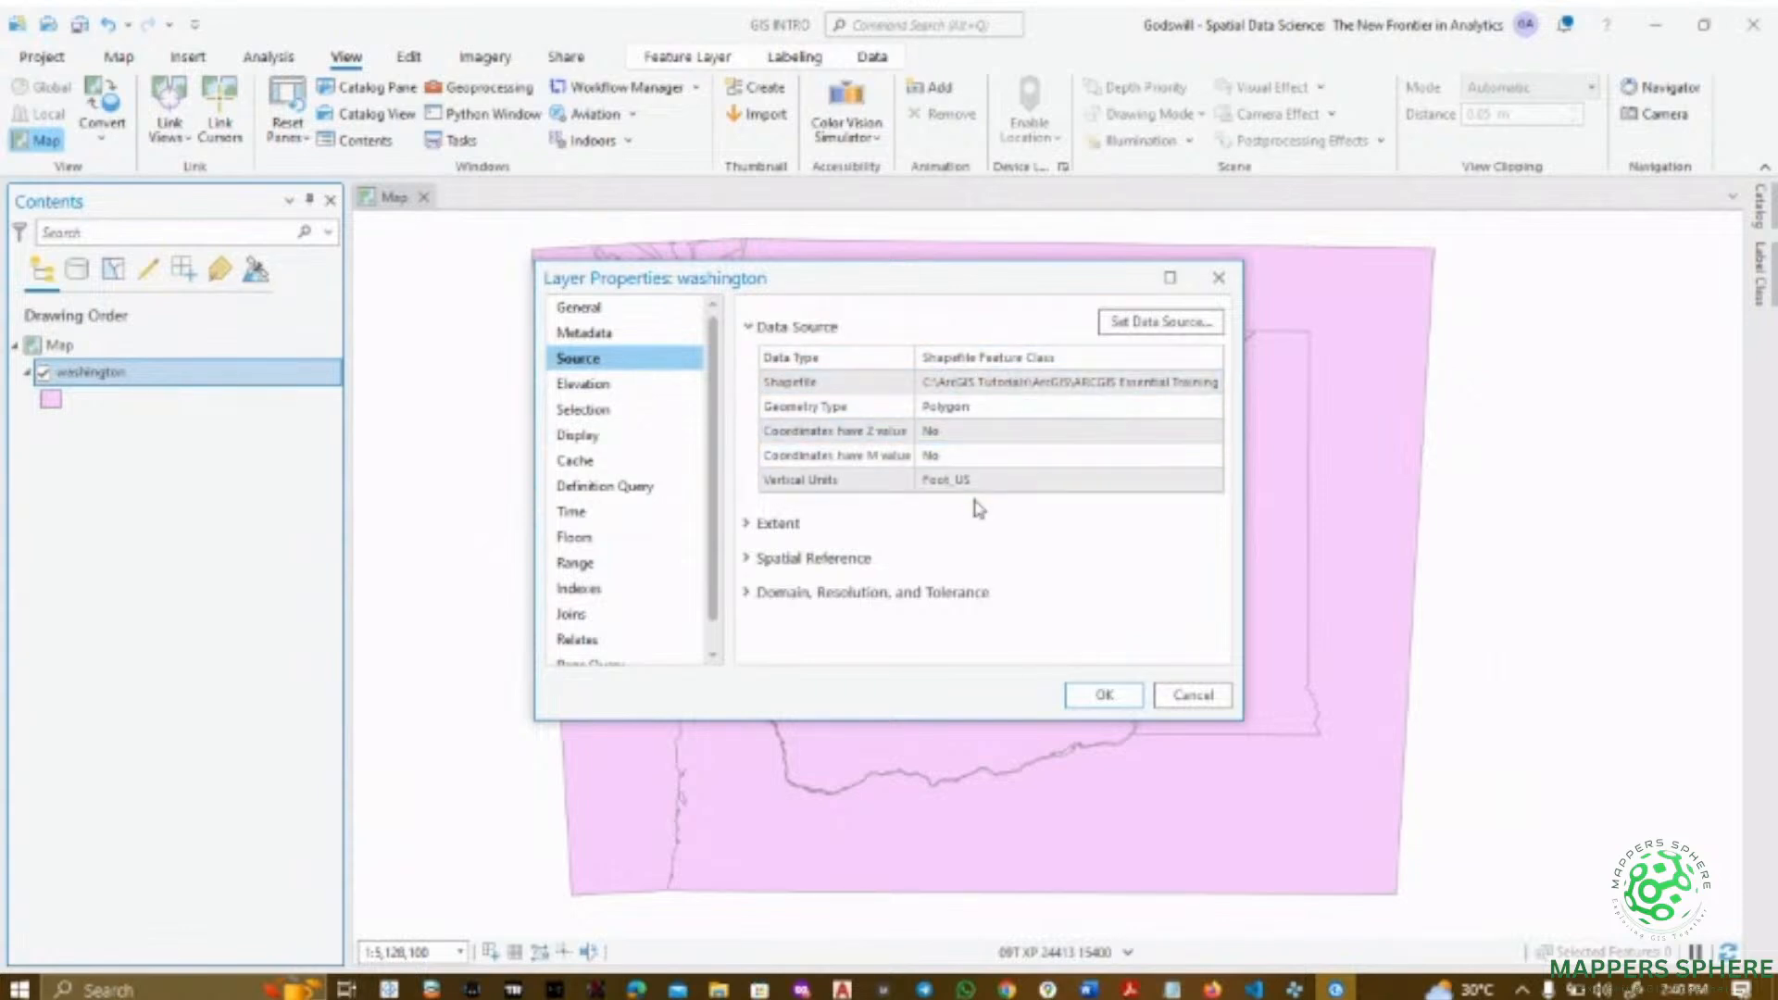
{"action": "left_click", "coordinate": [748, 558]}
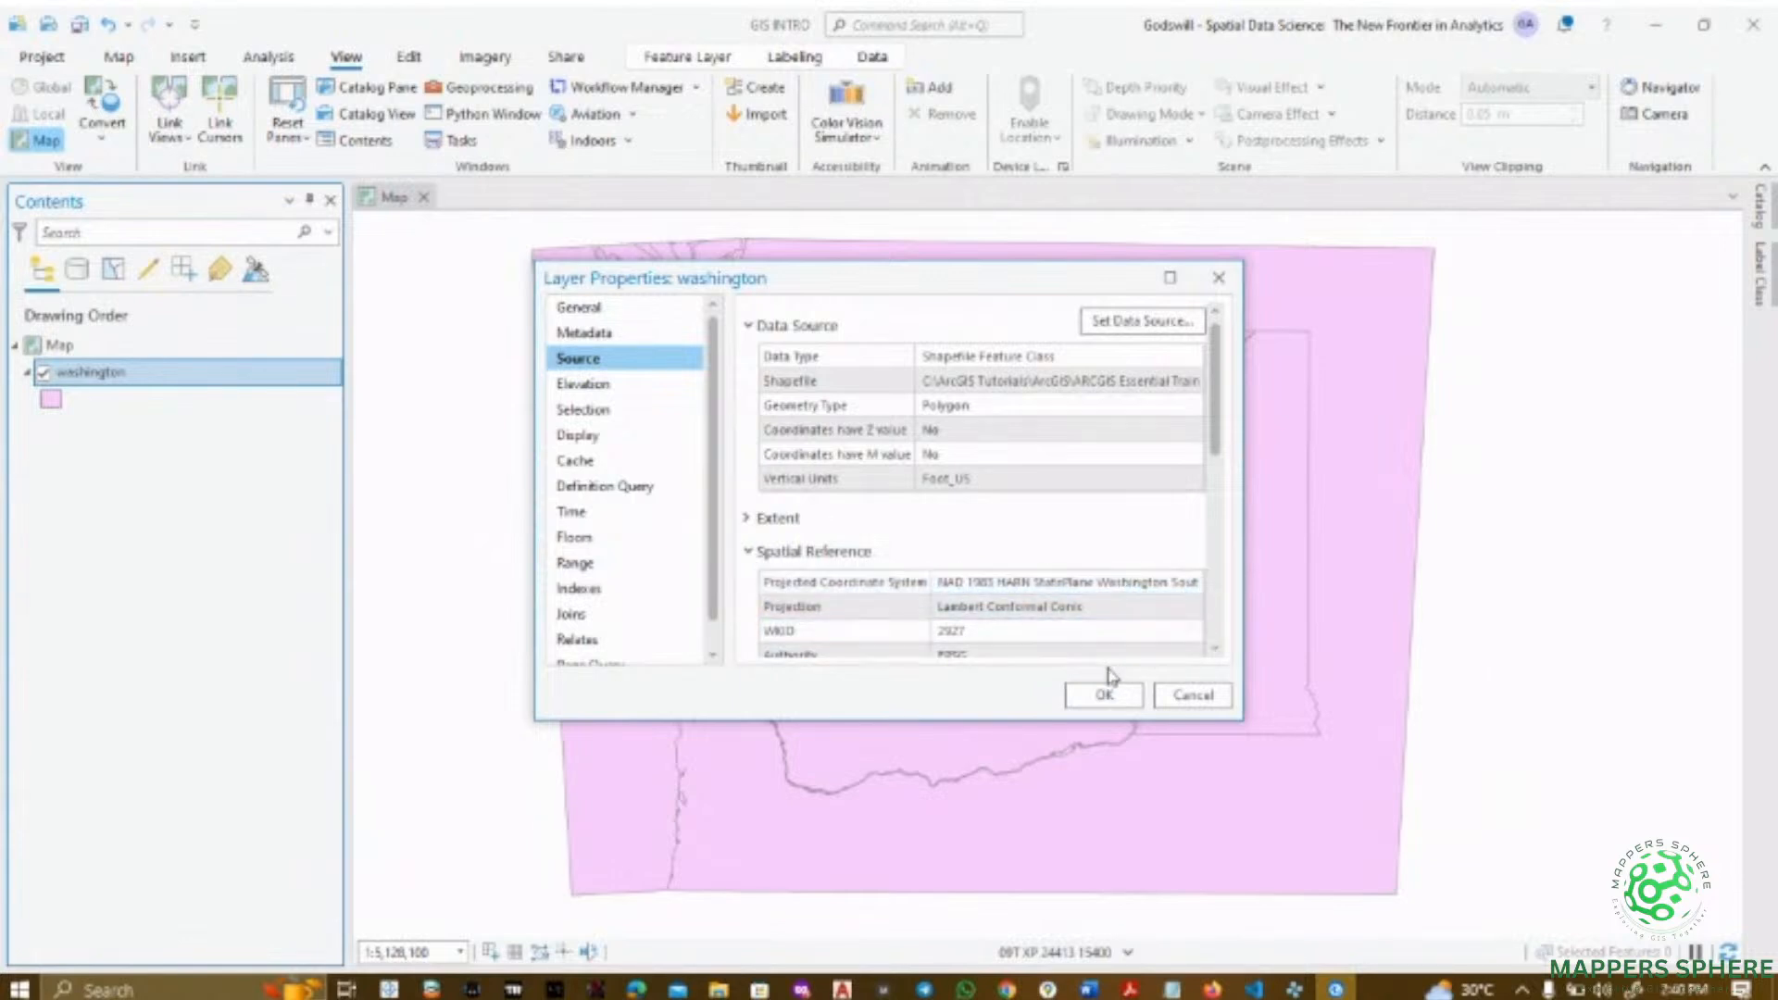
{"action": "left_click", "coordinate": [1102, 699]}
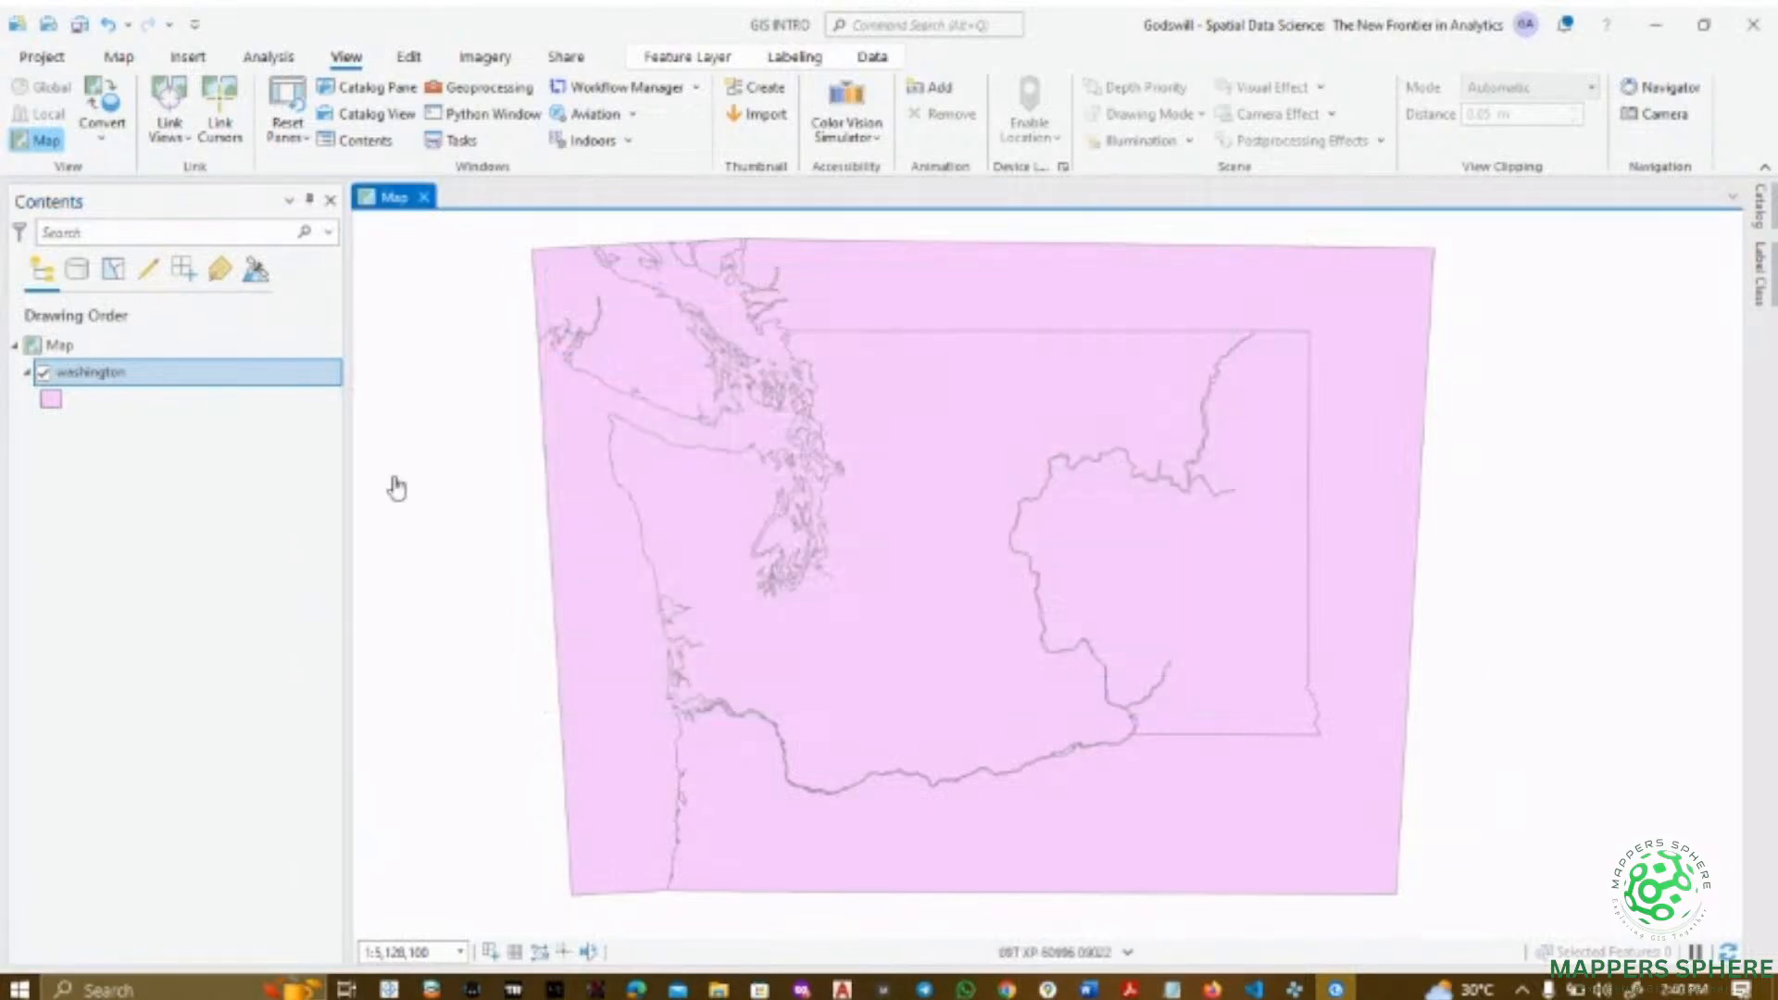
- Open the map's coordinate system properties and search the available systems for "stateplane"
{"action": "right_click", "coordinate": [150, 352]}
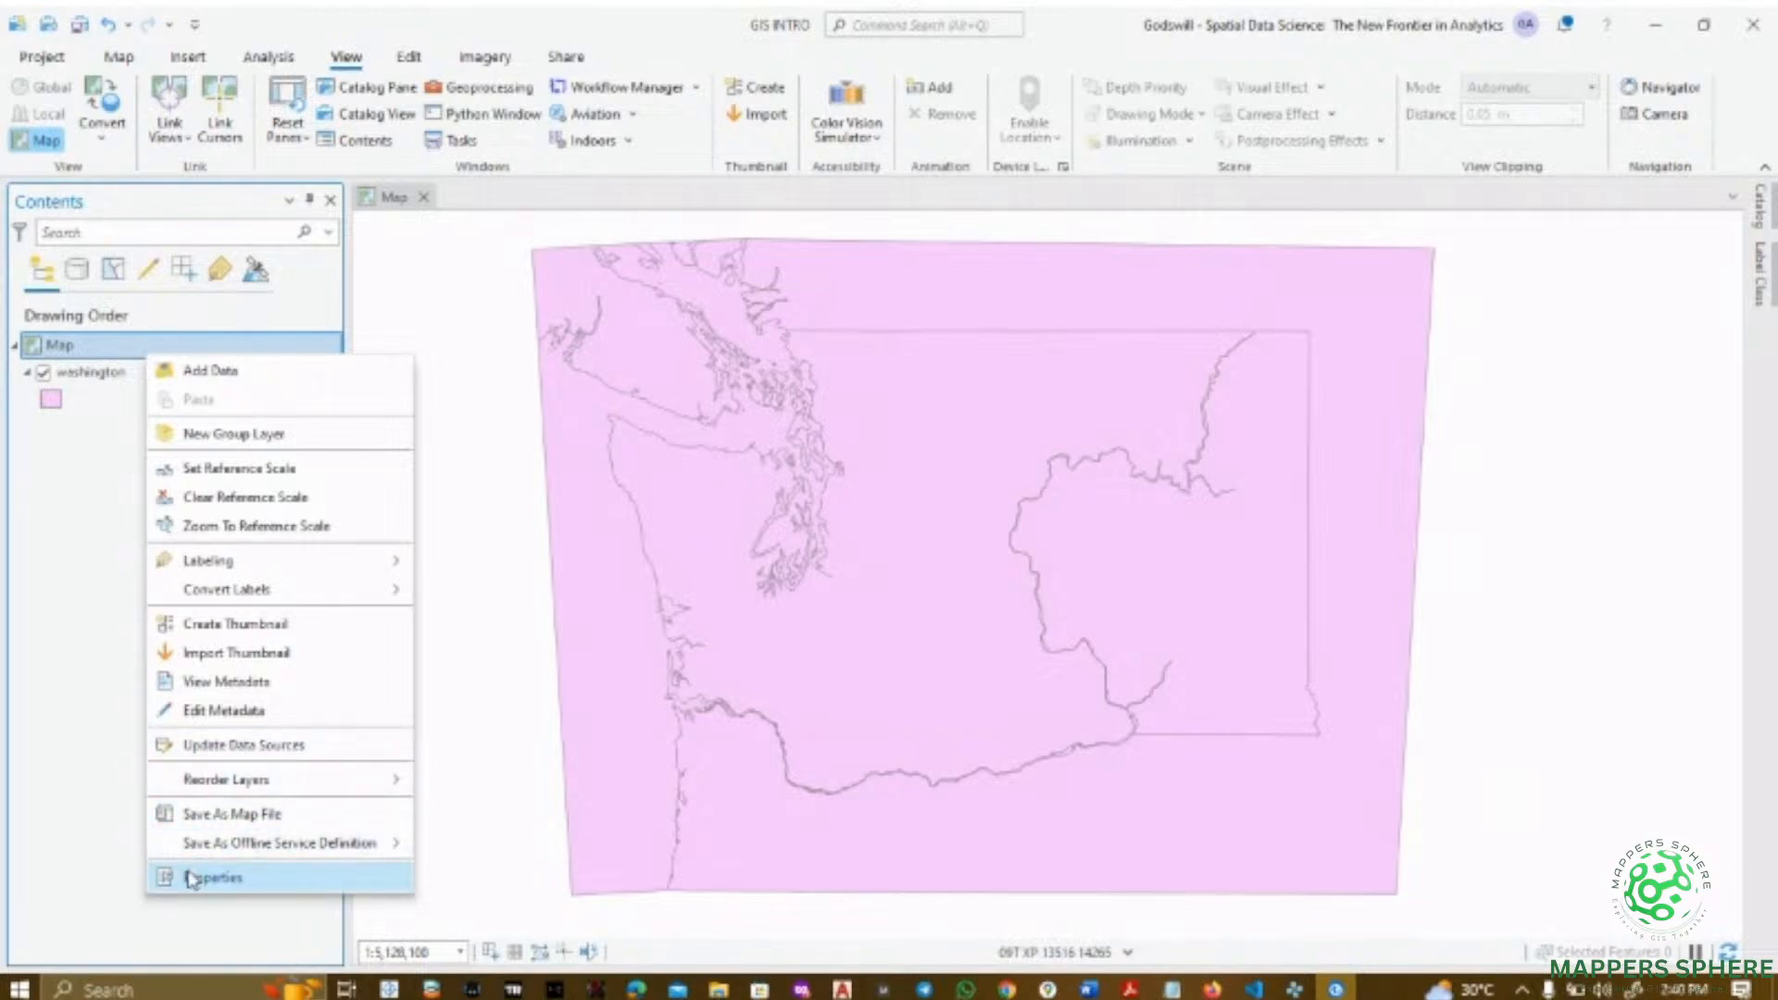
{"action": "left_click", "coordinate": [190, 878]}
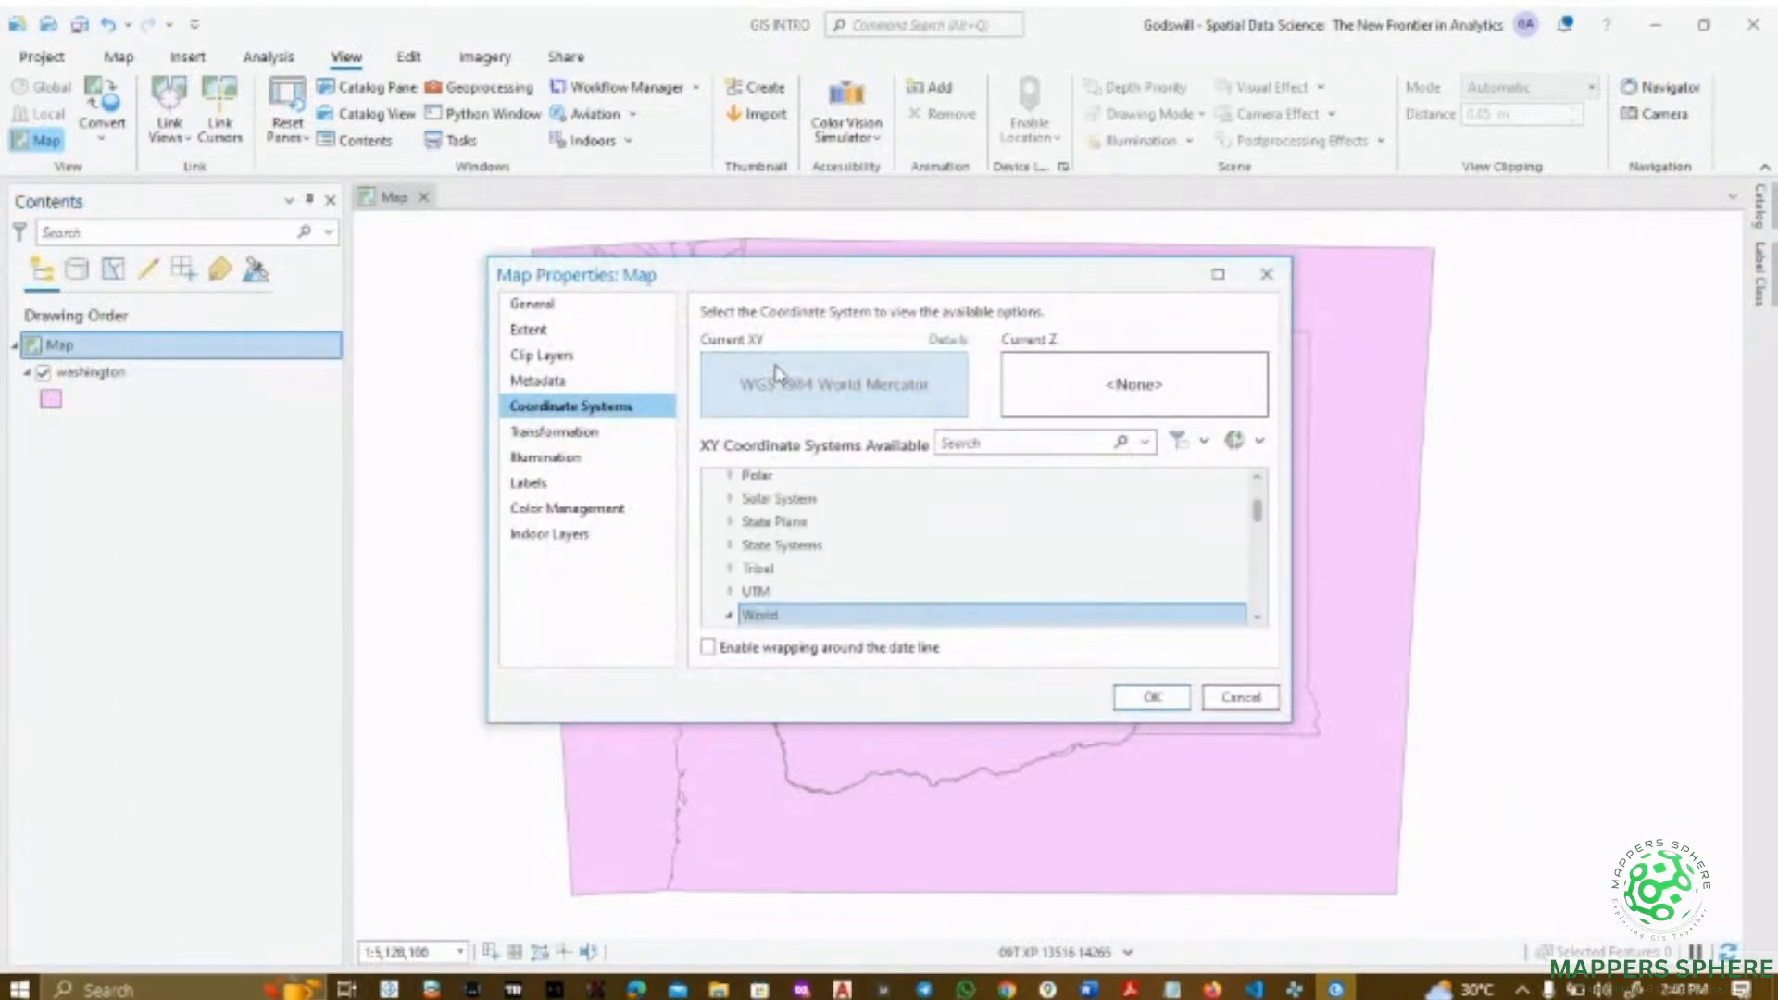
{"action": "left_click", "coordinate": [983, 444]}
{"action": "type", "text": "s"}
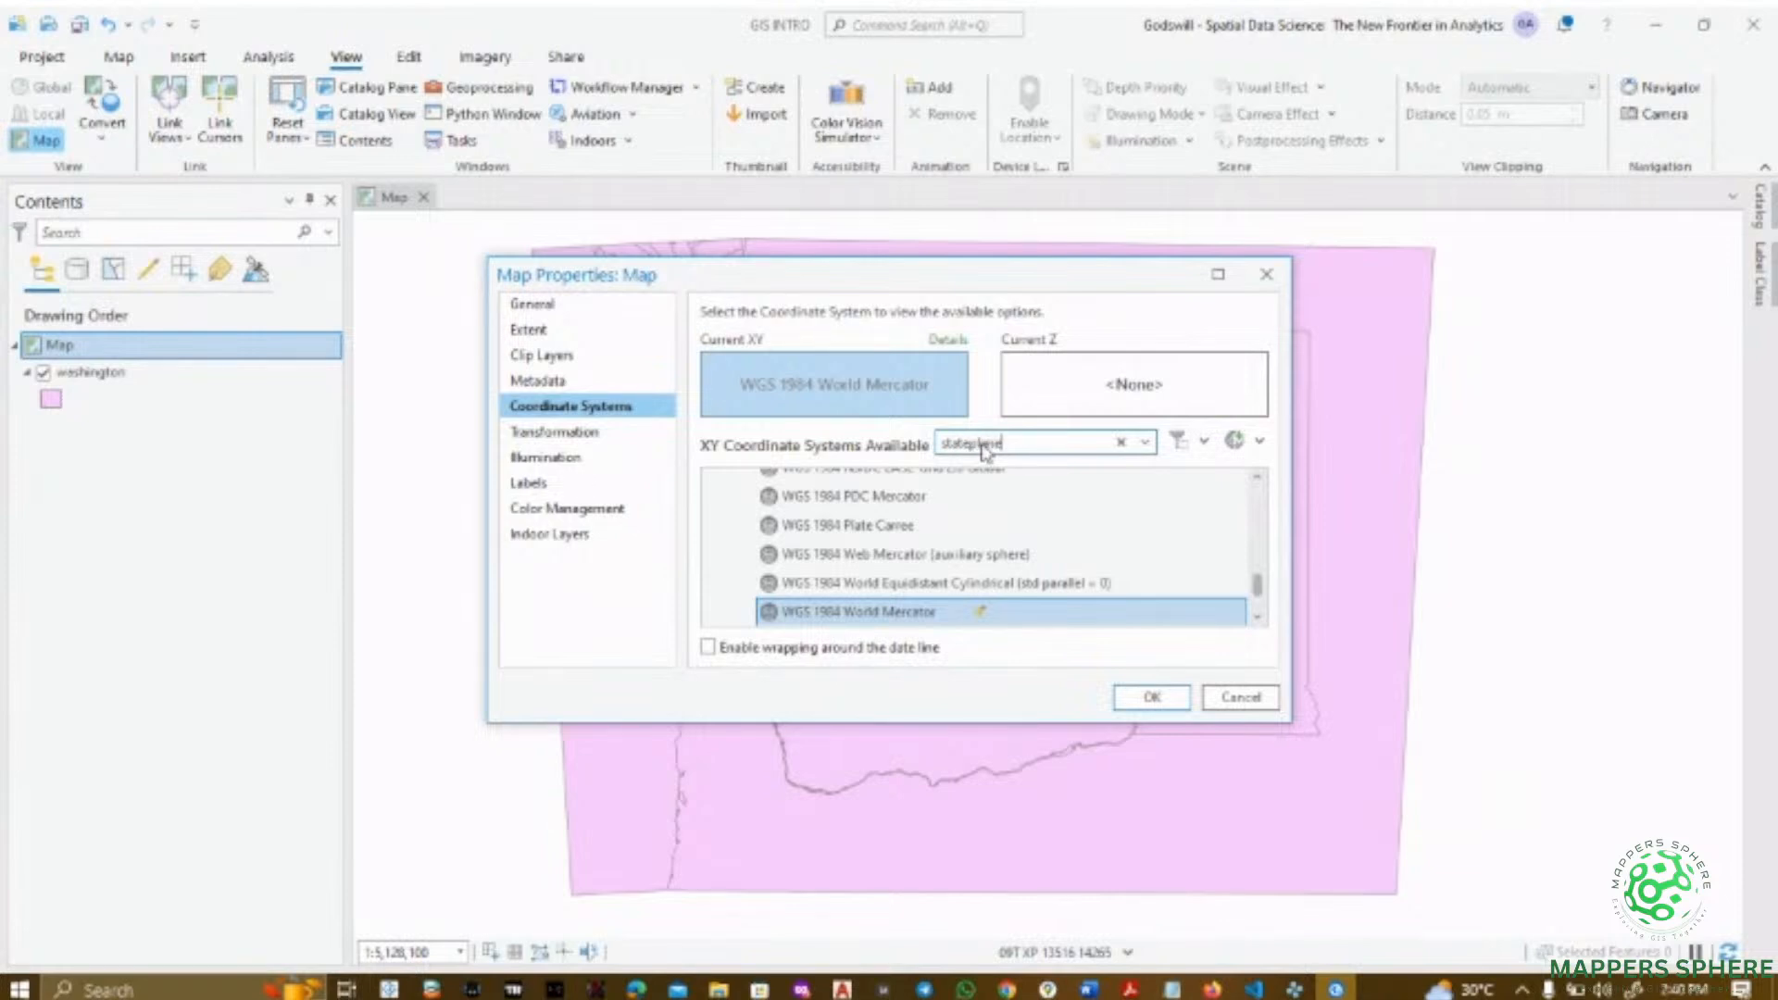
{"action": "type", "text": "tateplane"}
{"action": "key", "text": "Return"}
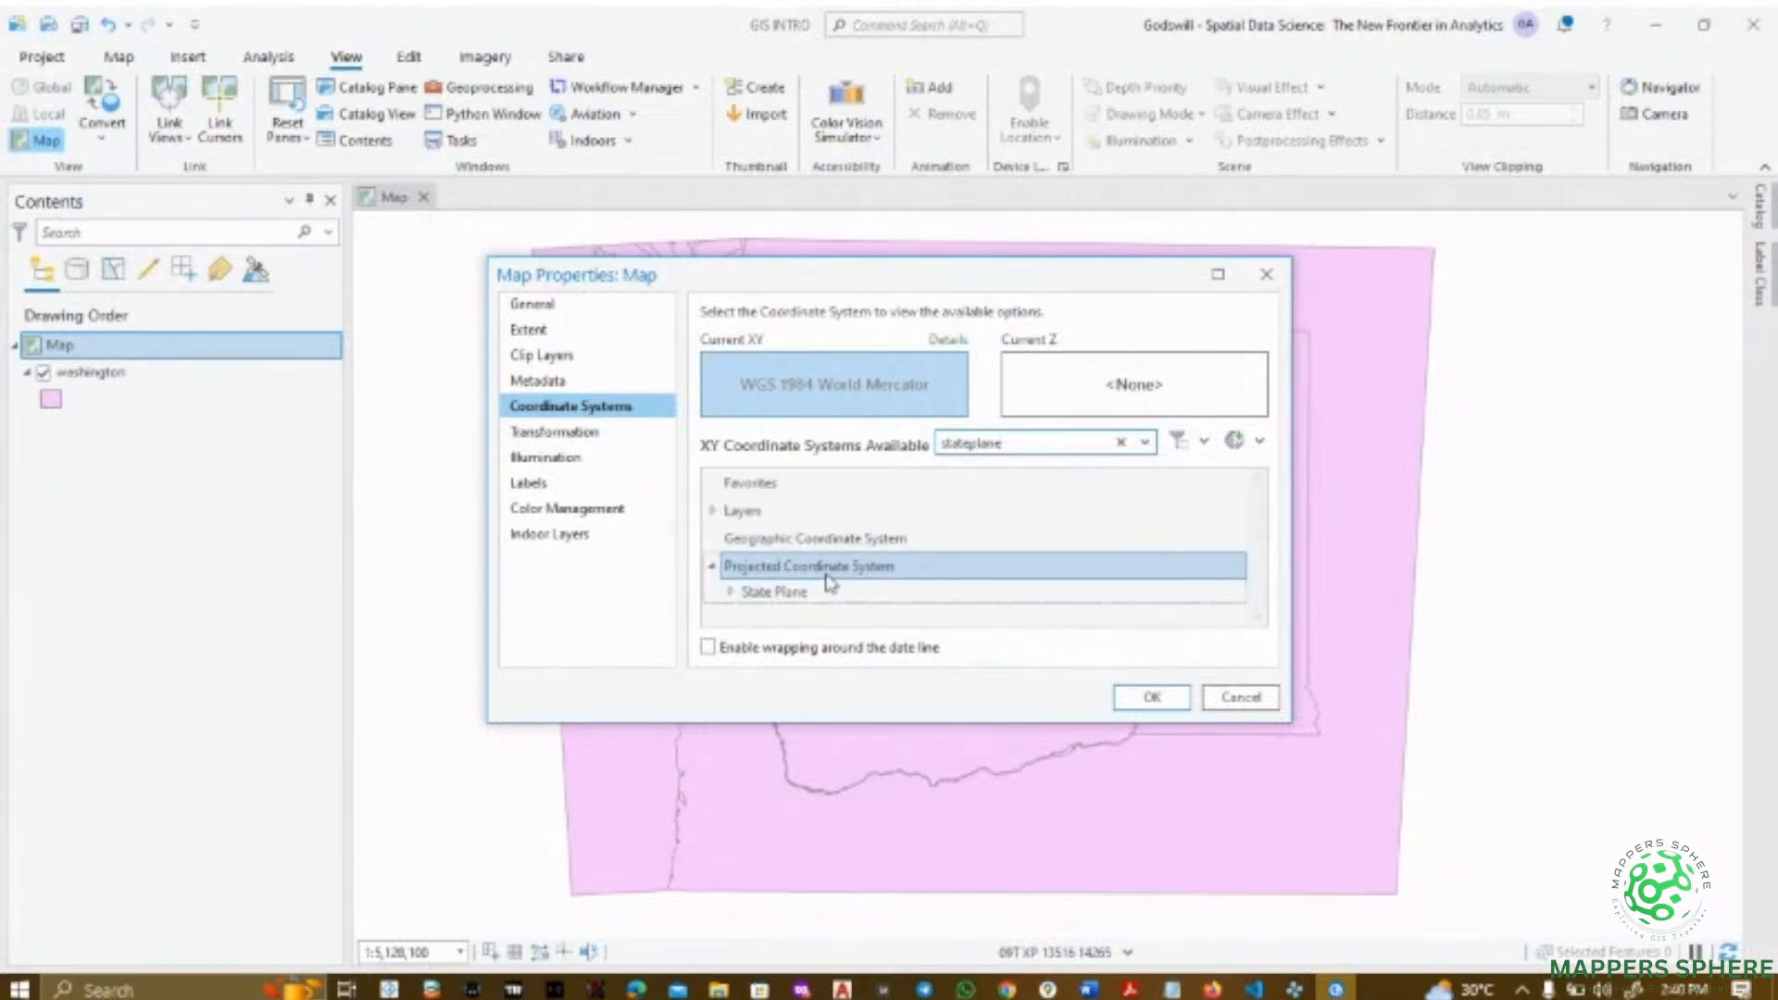
- Expand the State Plane group, browse its NAD 1927 and NAD 1983 categories, highlight NAD 1983 (2011) (Meters), and close the map properties
{"action": "left_click", "coordinate": [730, 594]}
{"action": "scroll", "coordinate": [815, 593], "scroll_direction": "down", "scroll_amount": 5}
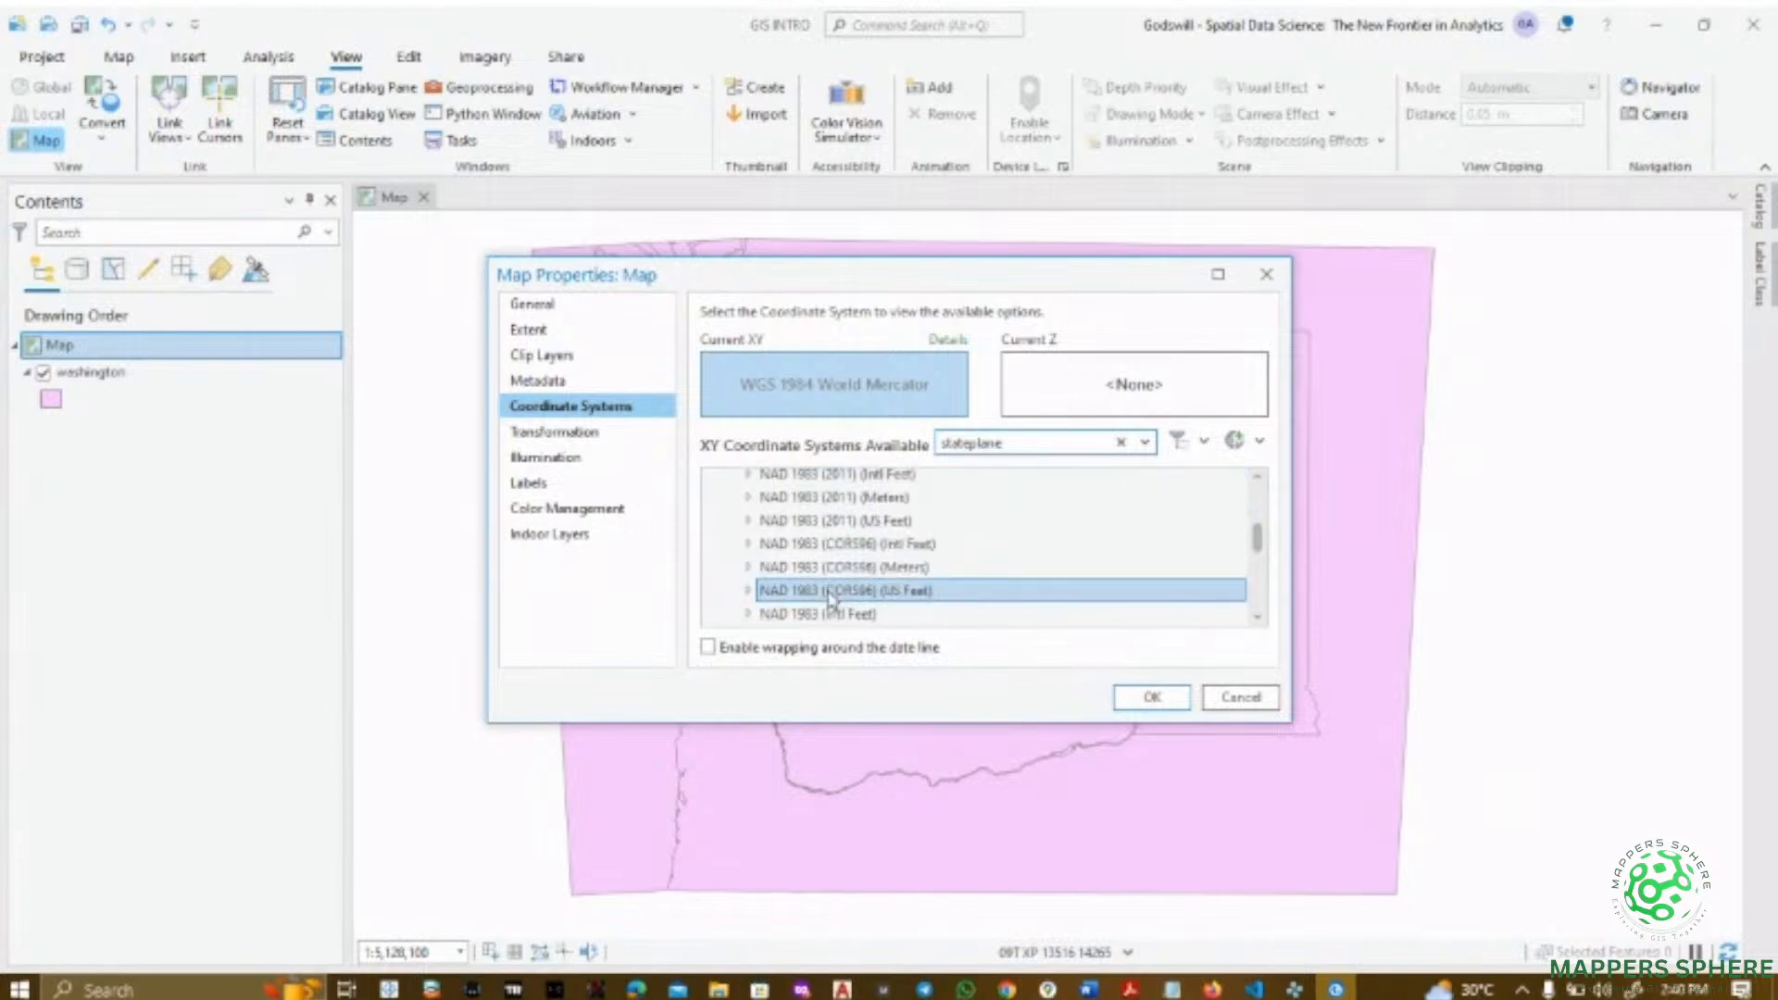
{"action": "scroll", "coordinate": [796, 602], "scroll_direction": "up", "scroll_amount": 5}
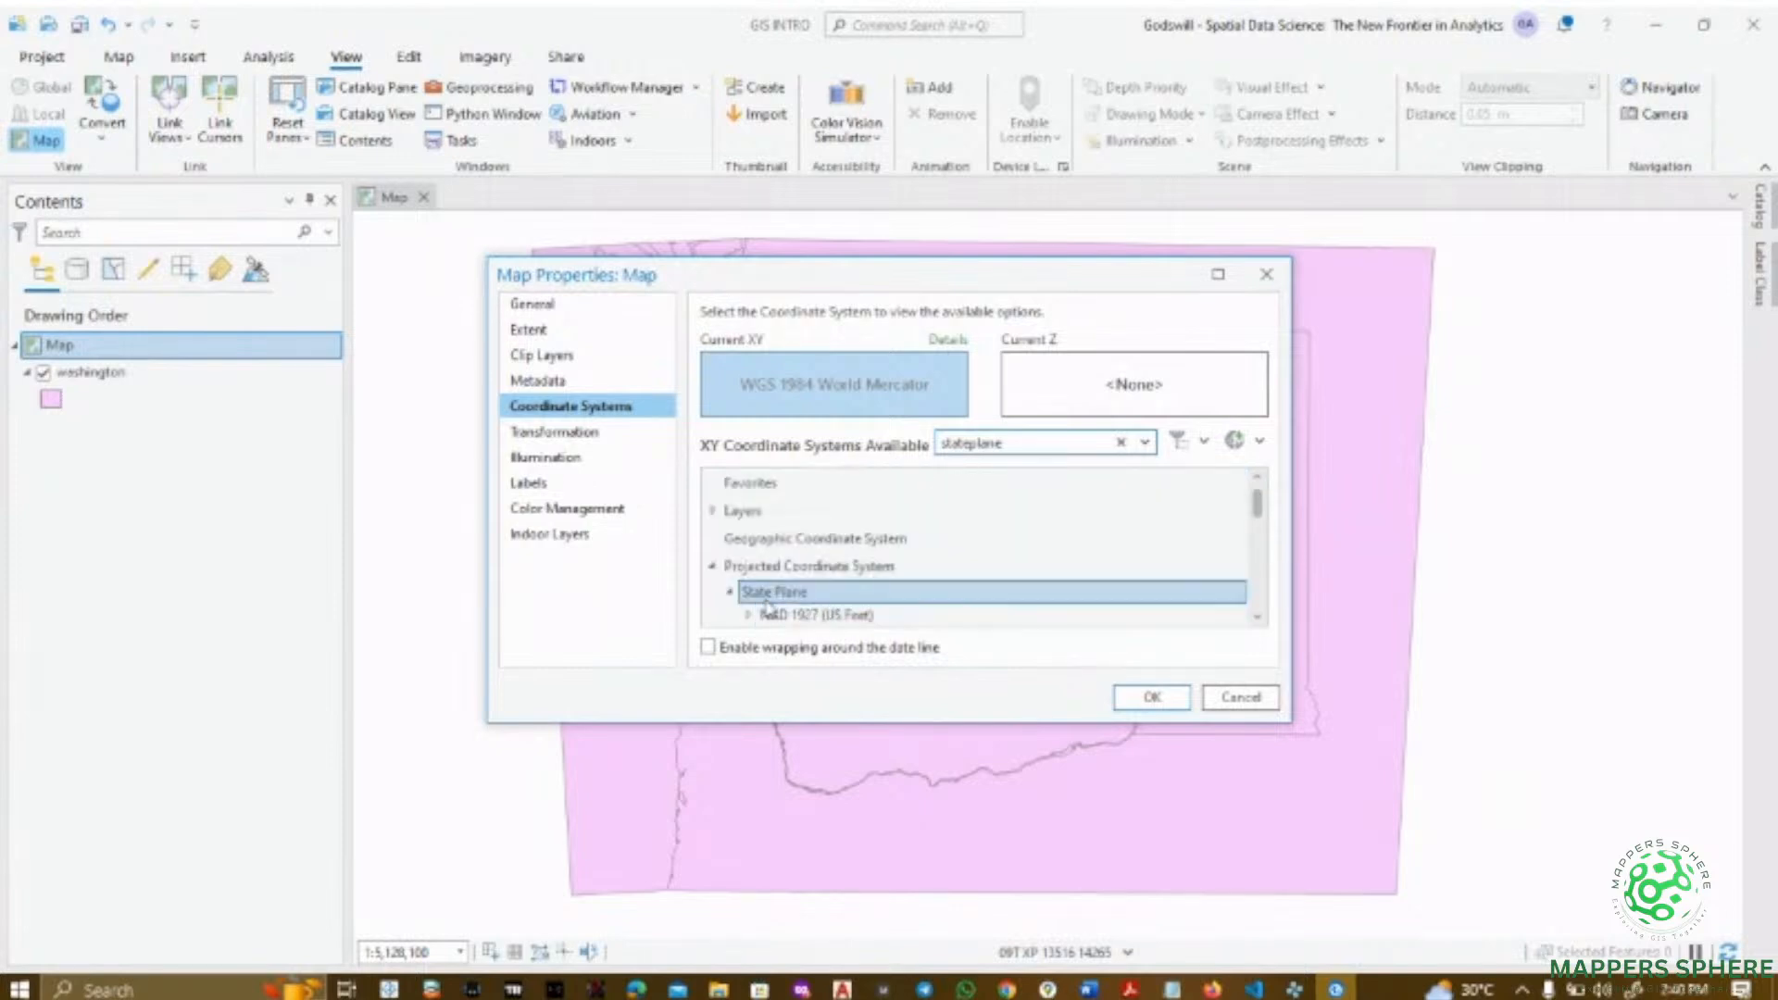
{"action": "scroll", "coordinate": [767, 607], "scroll_direction": "down", "scroll_amount": 4}
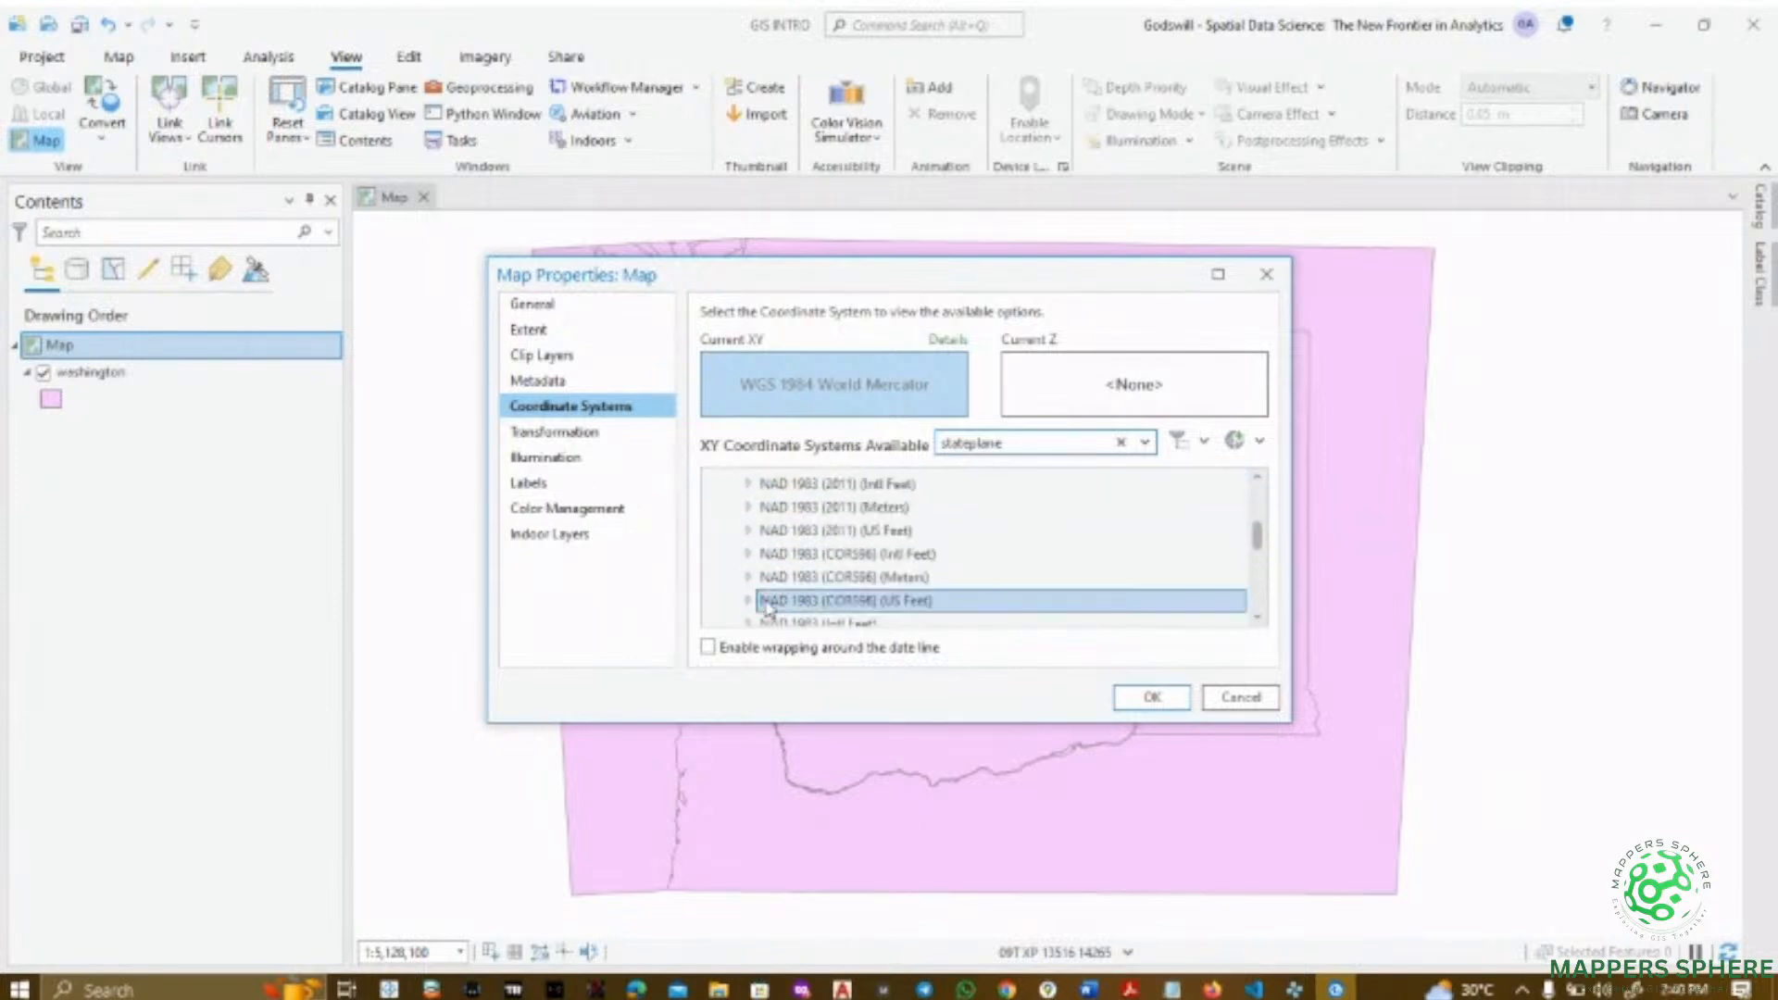
{"action": "scroll", "coordinate": [767, 606], "scroll_direction": "up", "scroll_amount": 5}
{"action": "scroll", "coordinate": [767, 607], "scroll_direction": "down", "scroll_amount": 5}
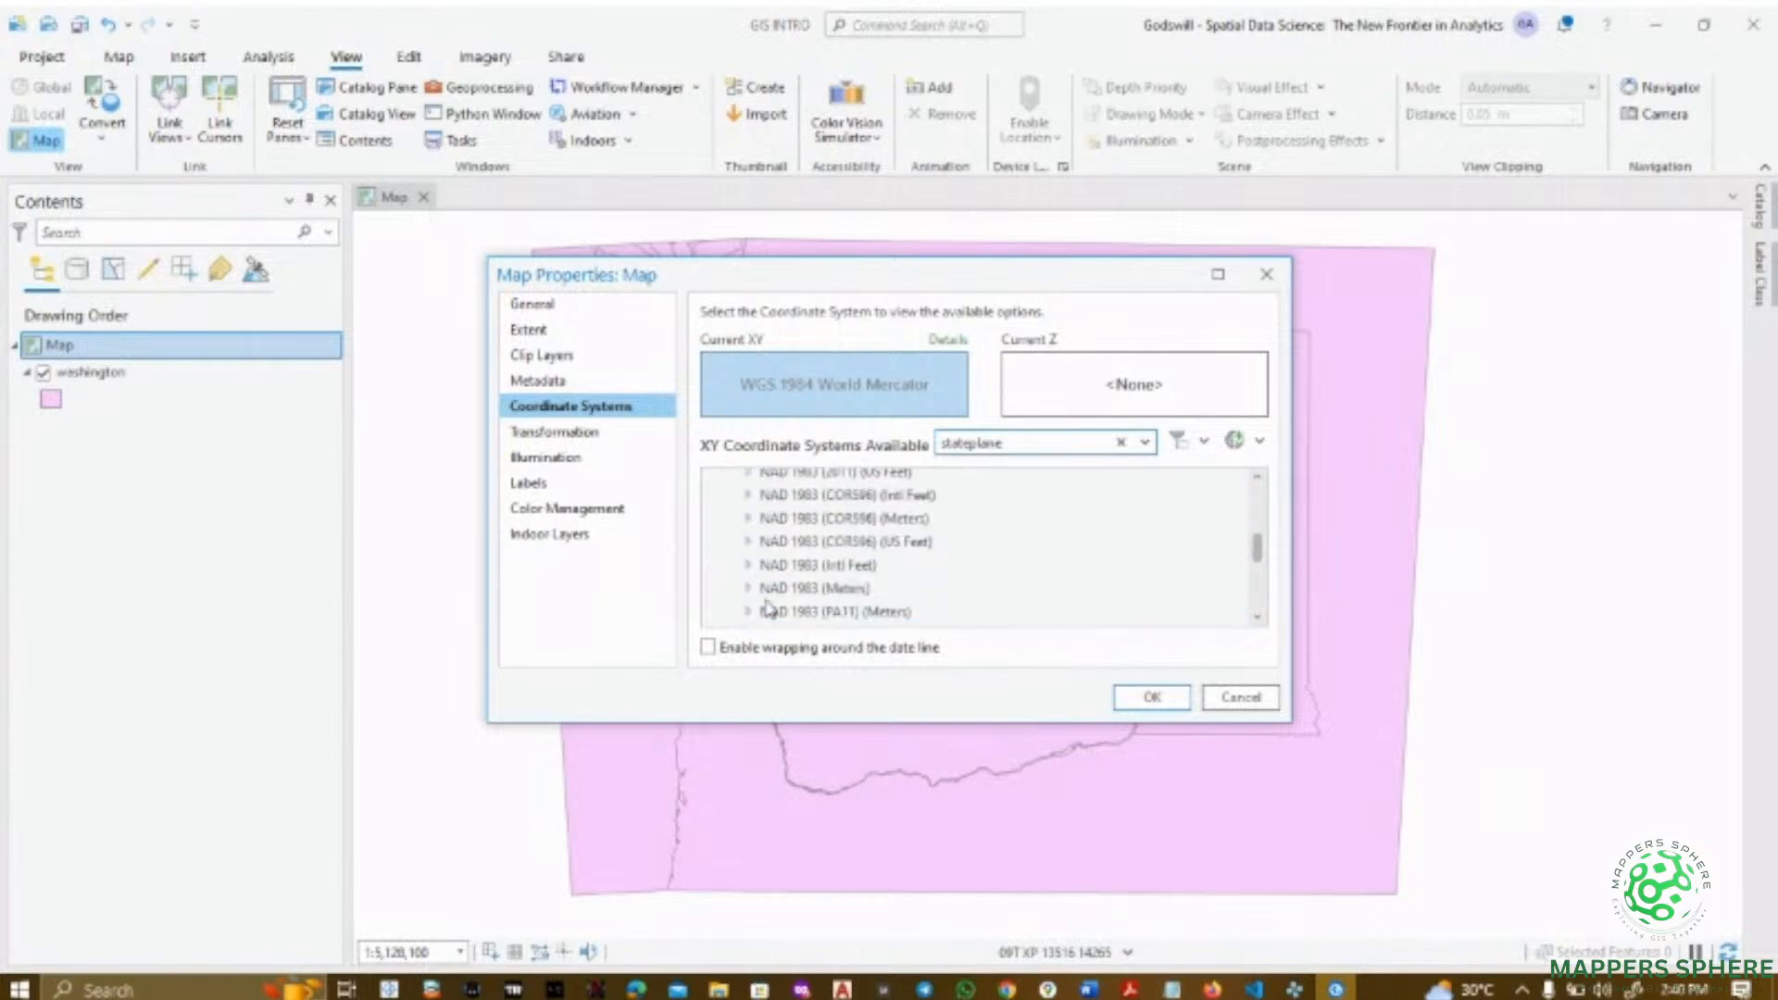
{"action": "scroll", "coordinate": [767, 606], "scroll_direction": "up", "scroll_amount": 1}
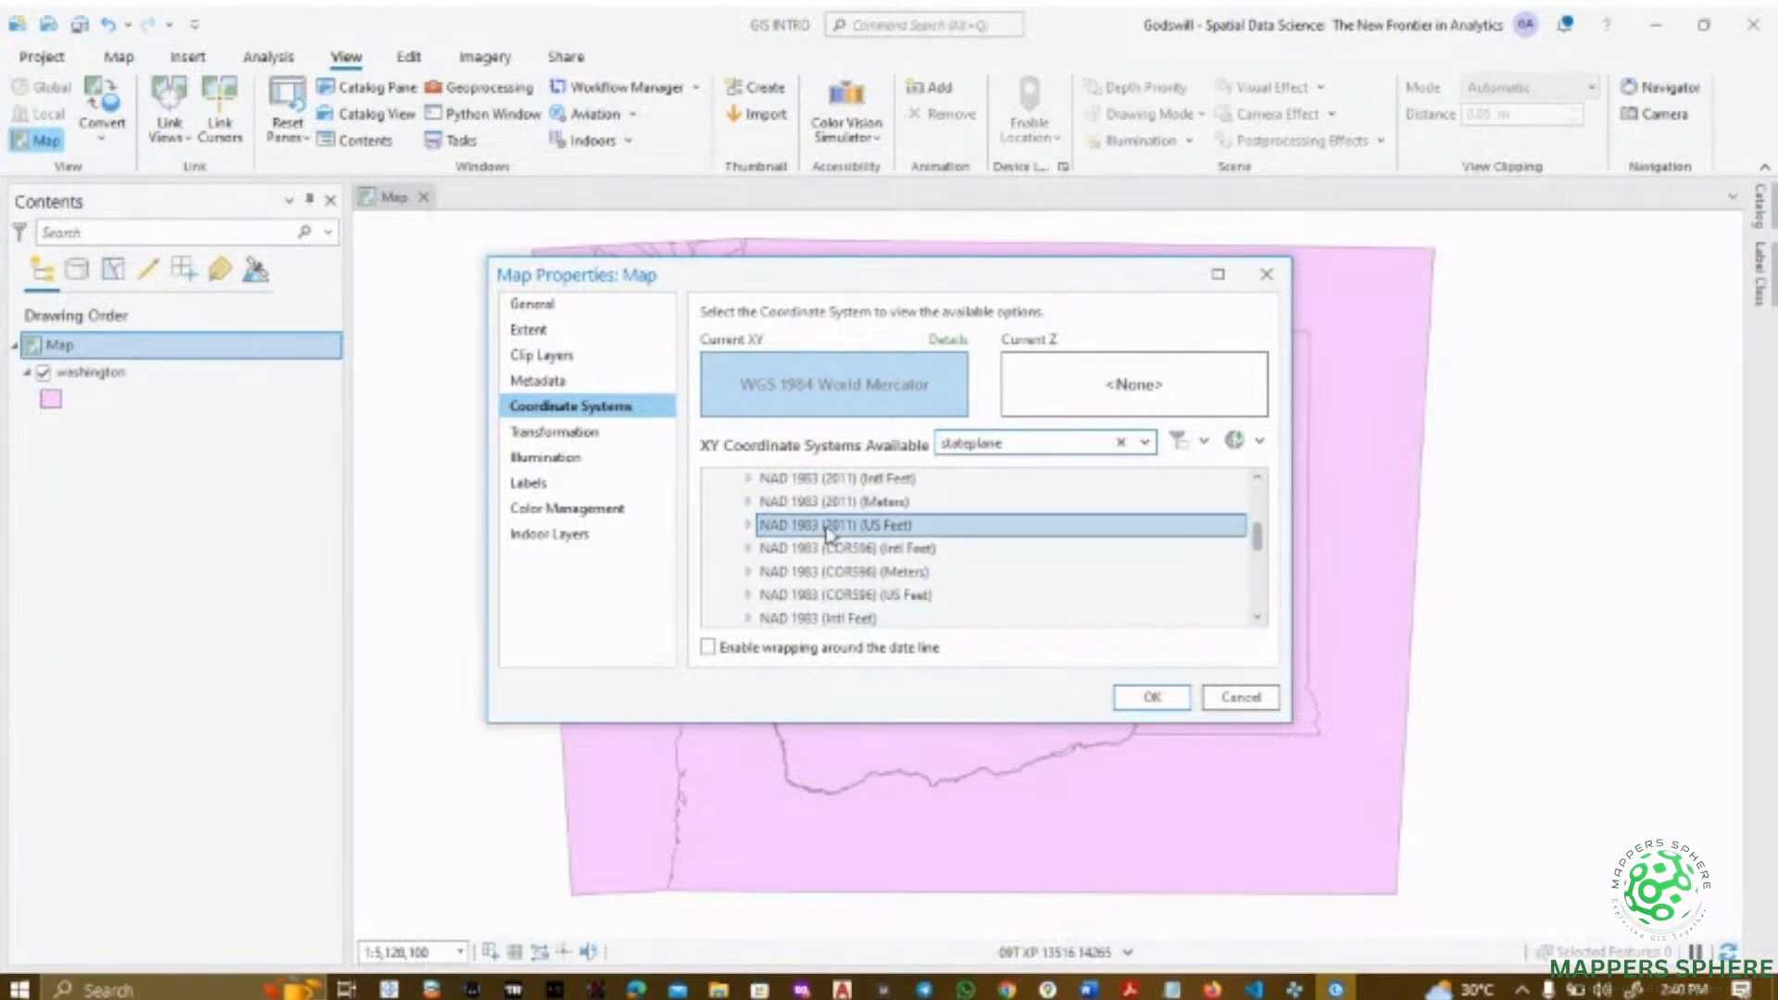
{"action": "scroll", "coordinate": [958, 561], "scroll_direction": "up", "scroll_amount": 2}
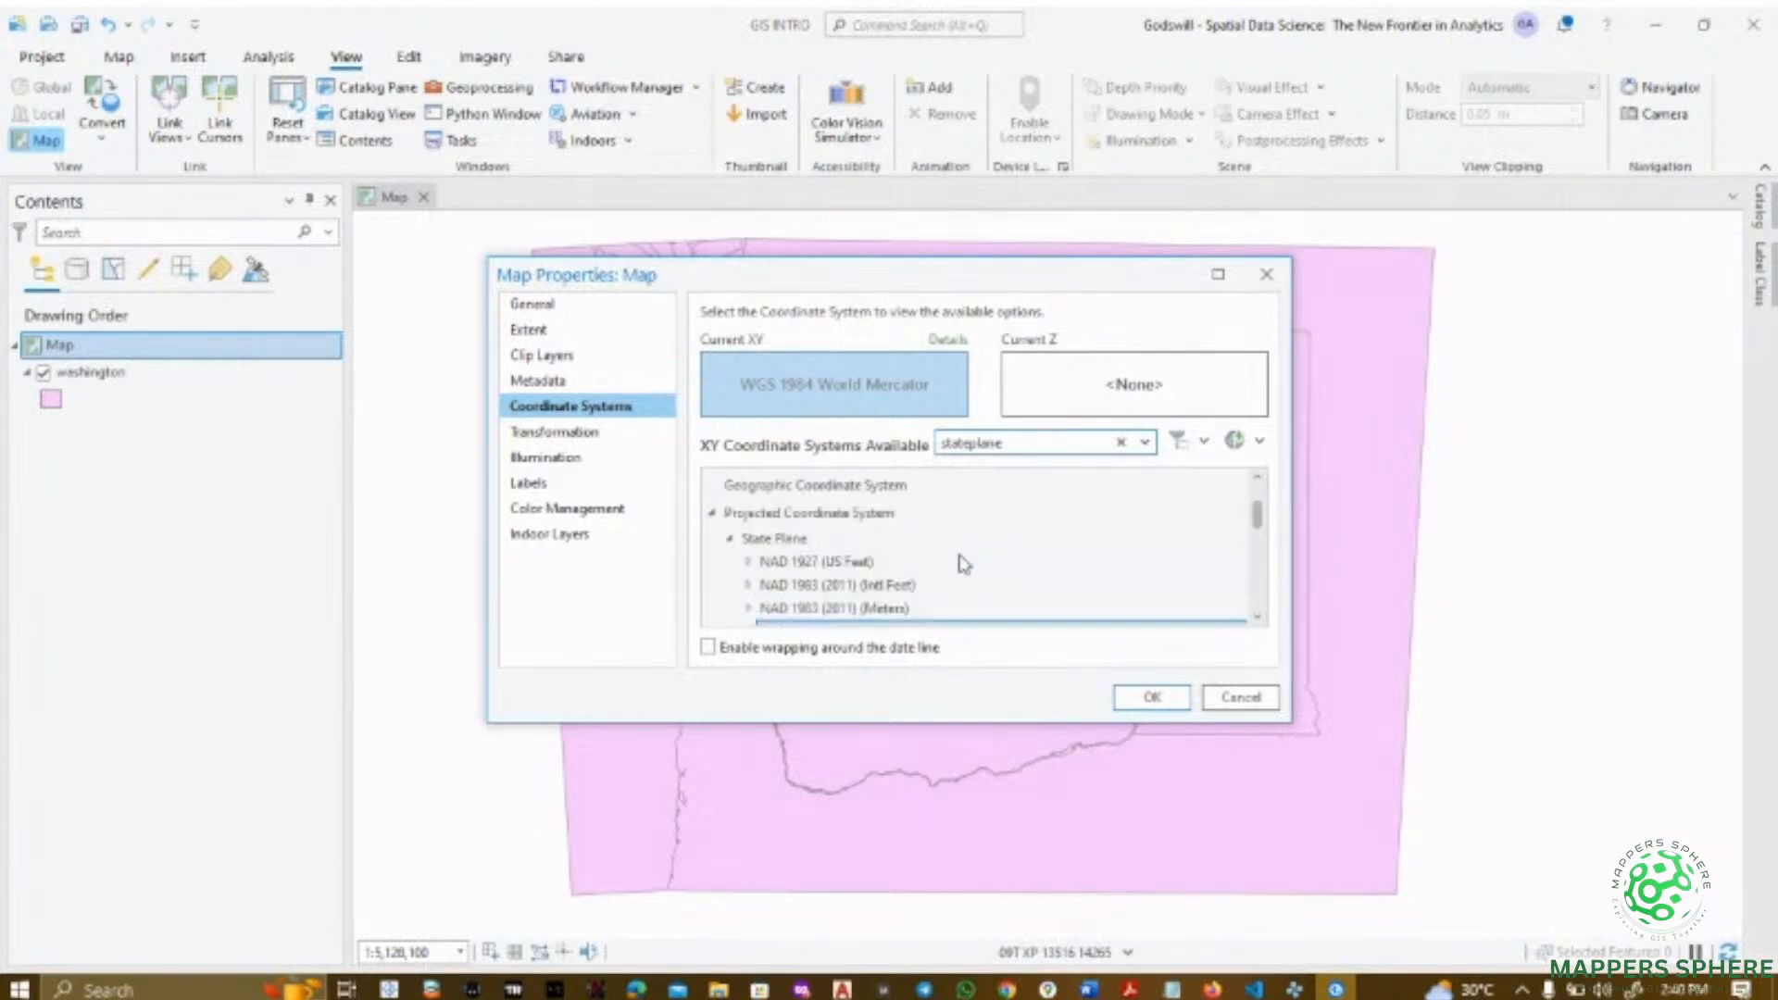
{"action": "left_click", "coordinate": [869, 609]}
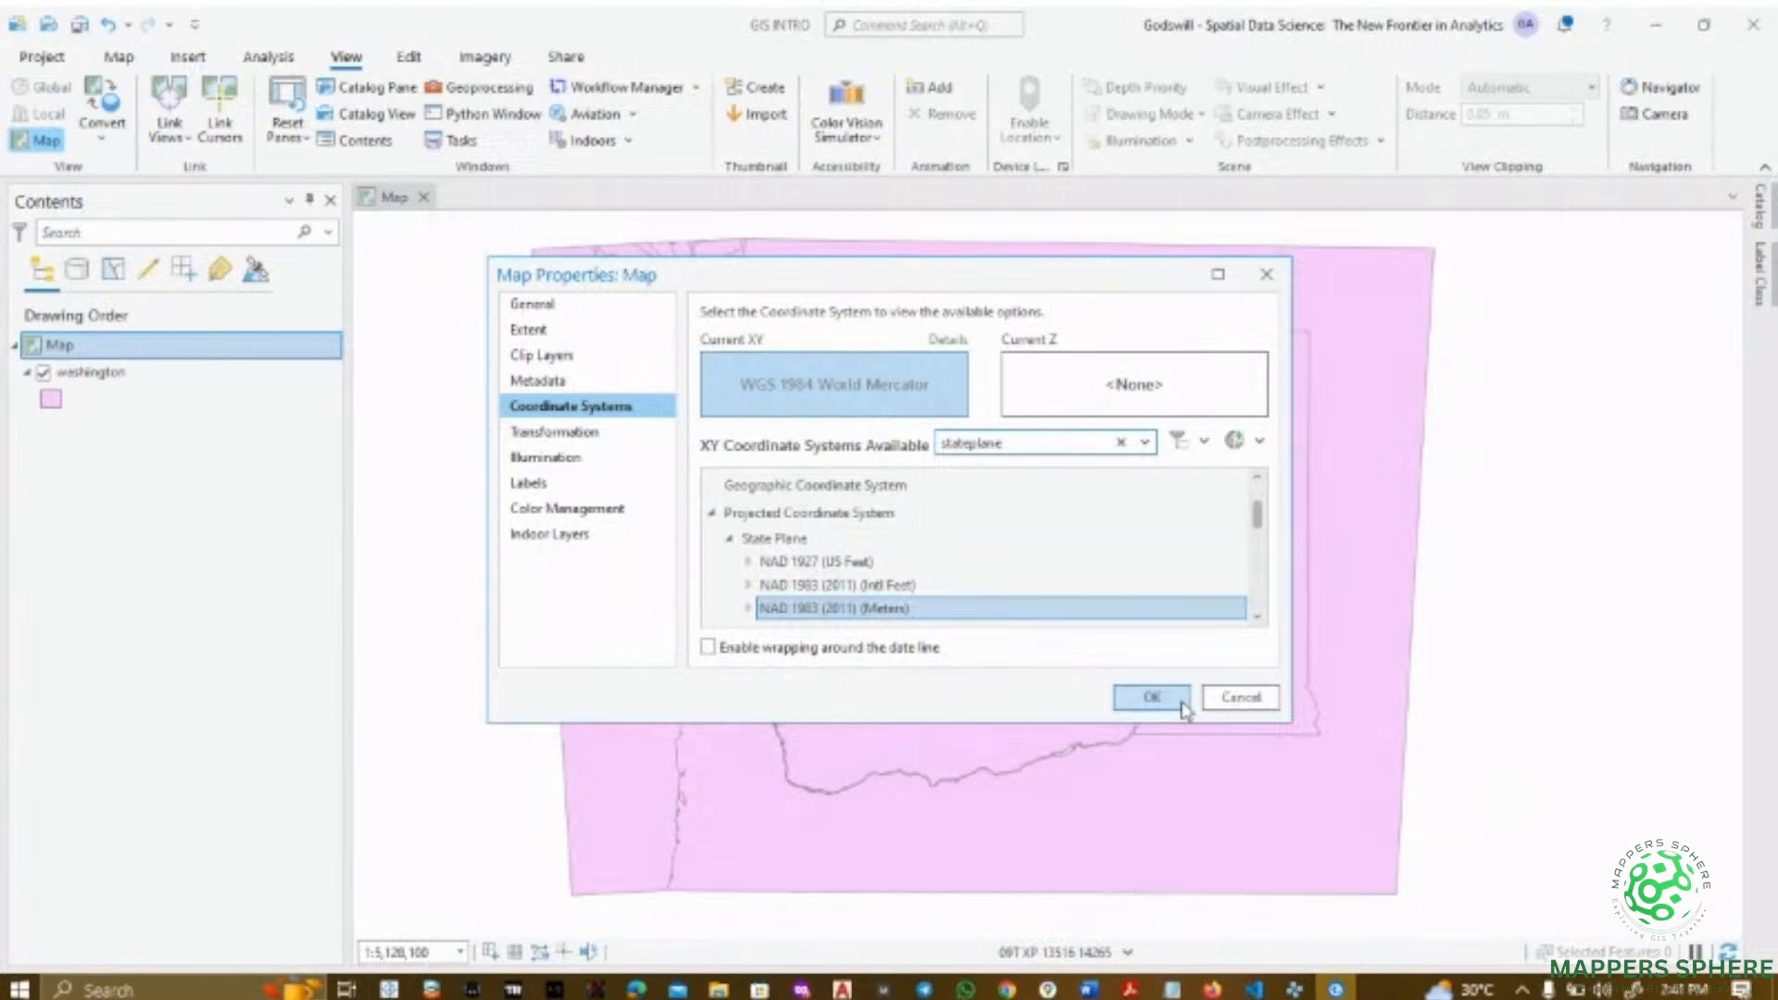
{"action": "left_click", "coordinate": [1152, 698]}
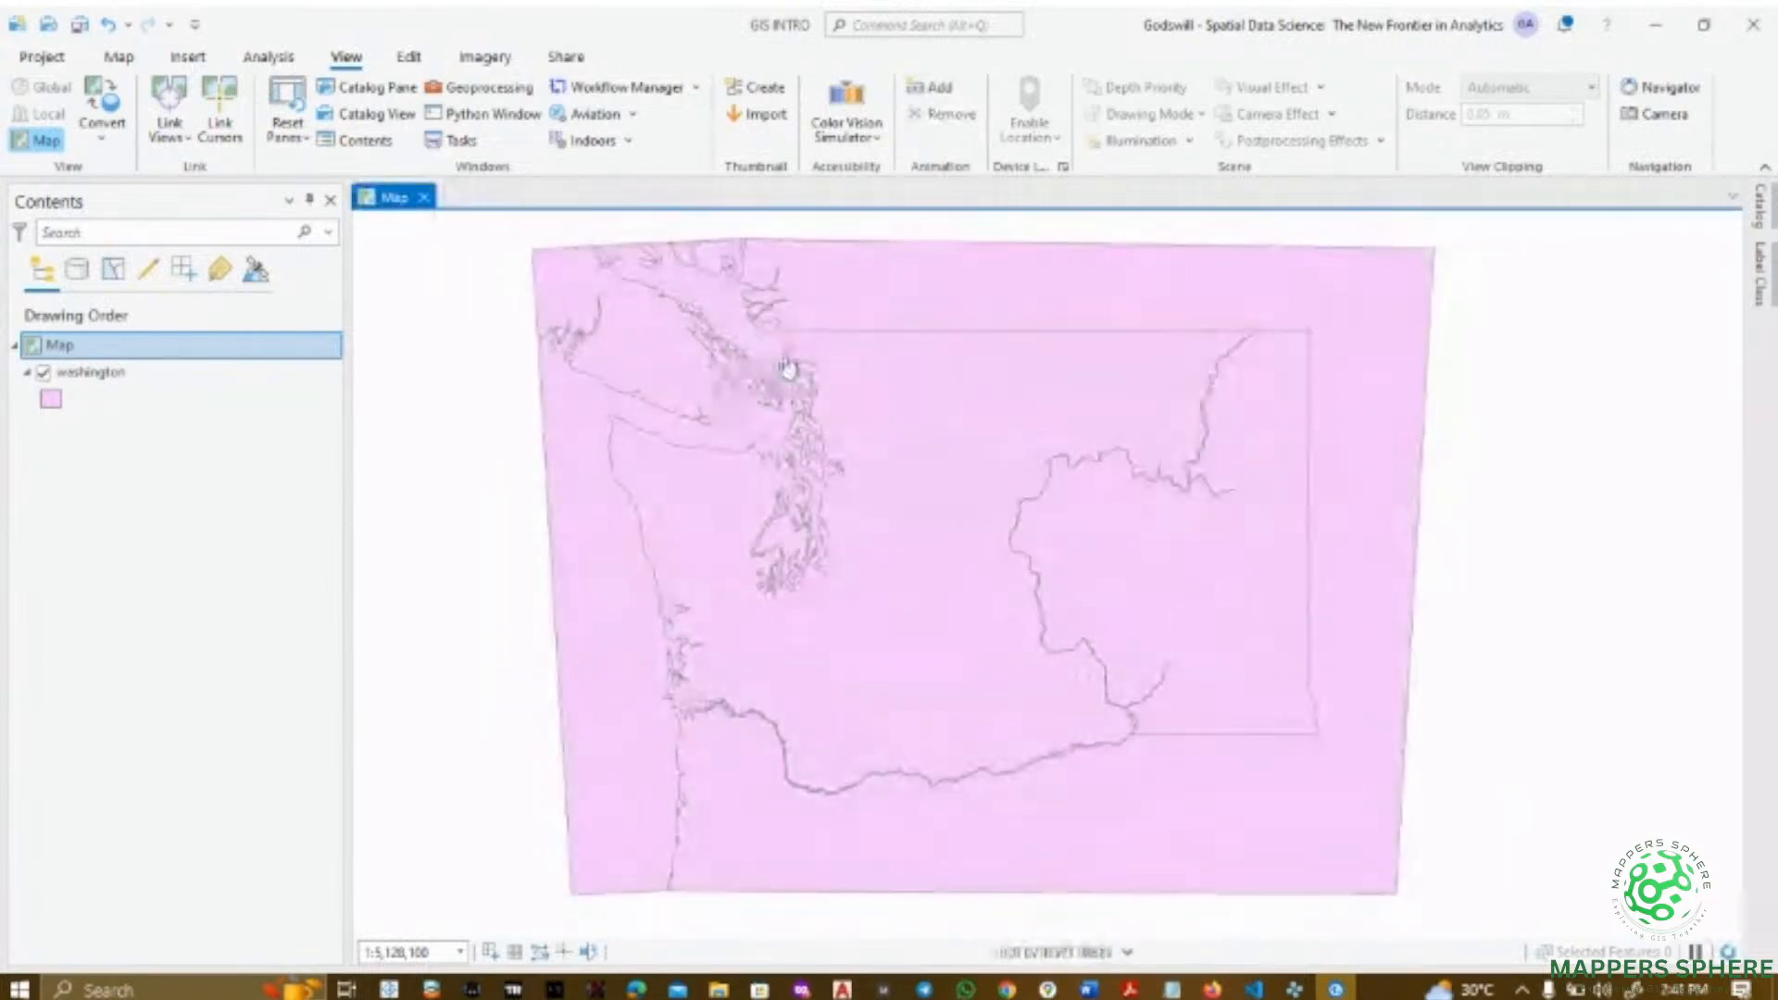
- Add the county10 shapefile from the WA_counties folder under Washington_State to the map
{"action": "left_click", "coordinate": [1761, 222]}
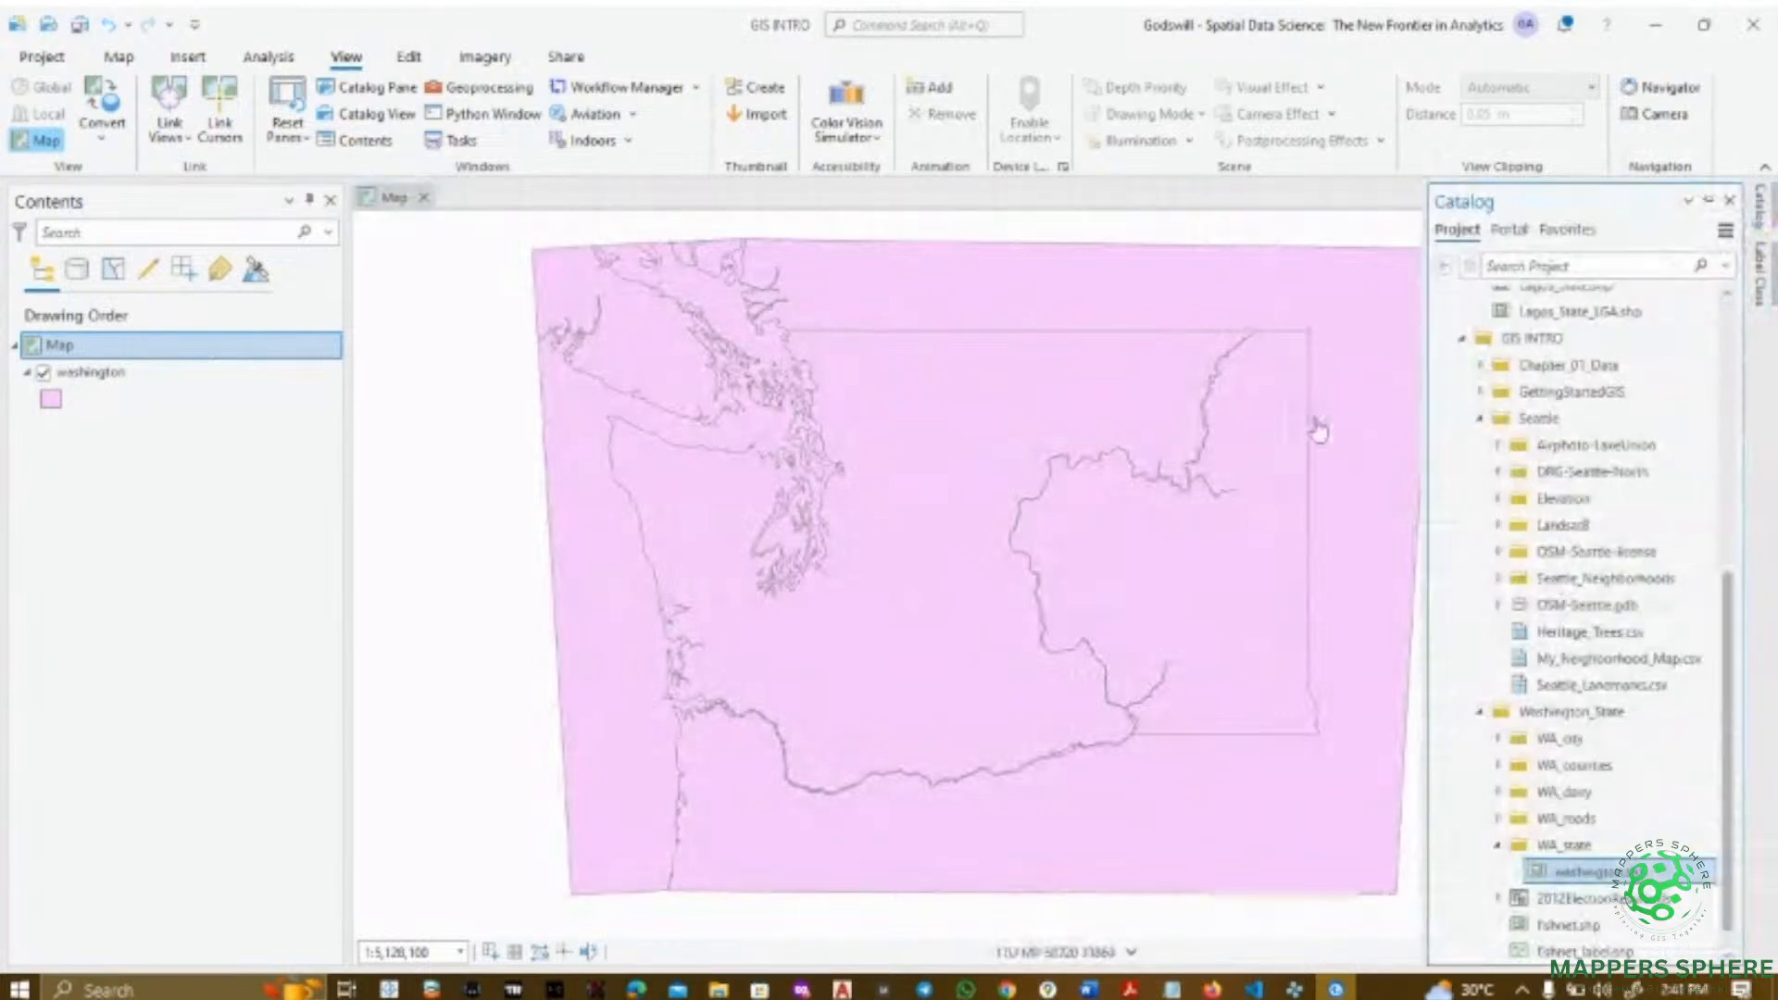
{"action": "double_click", "coordinate": [1560, 819]}
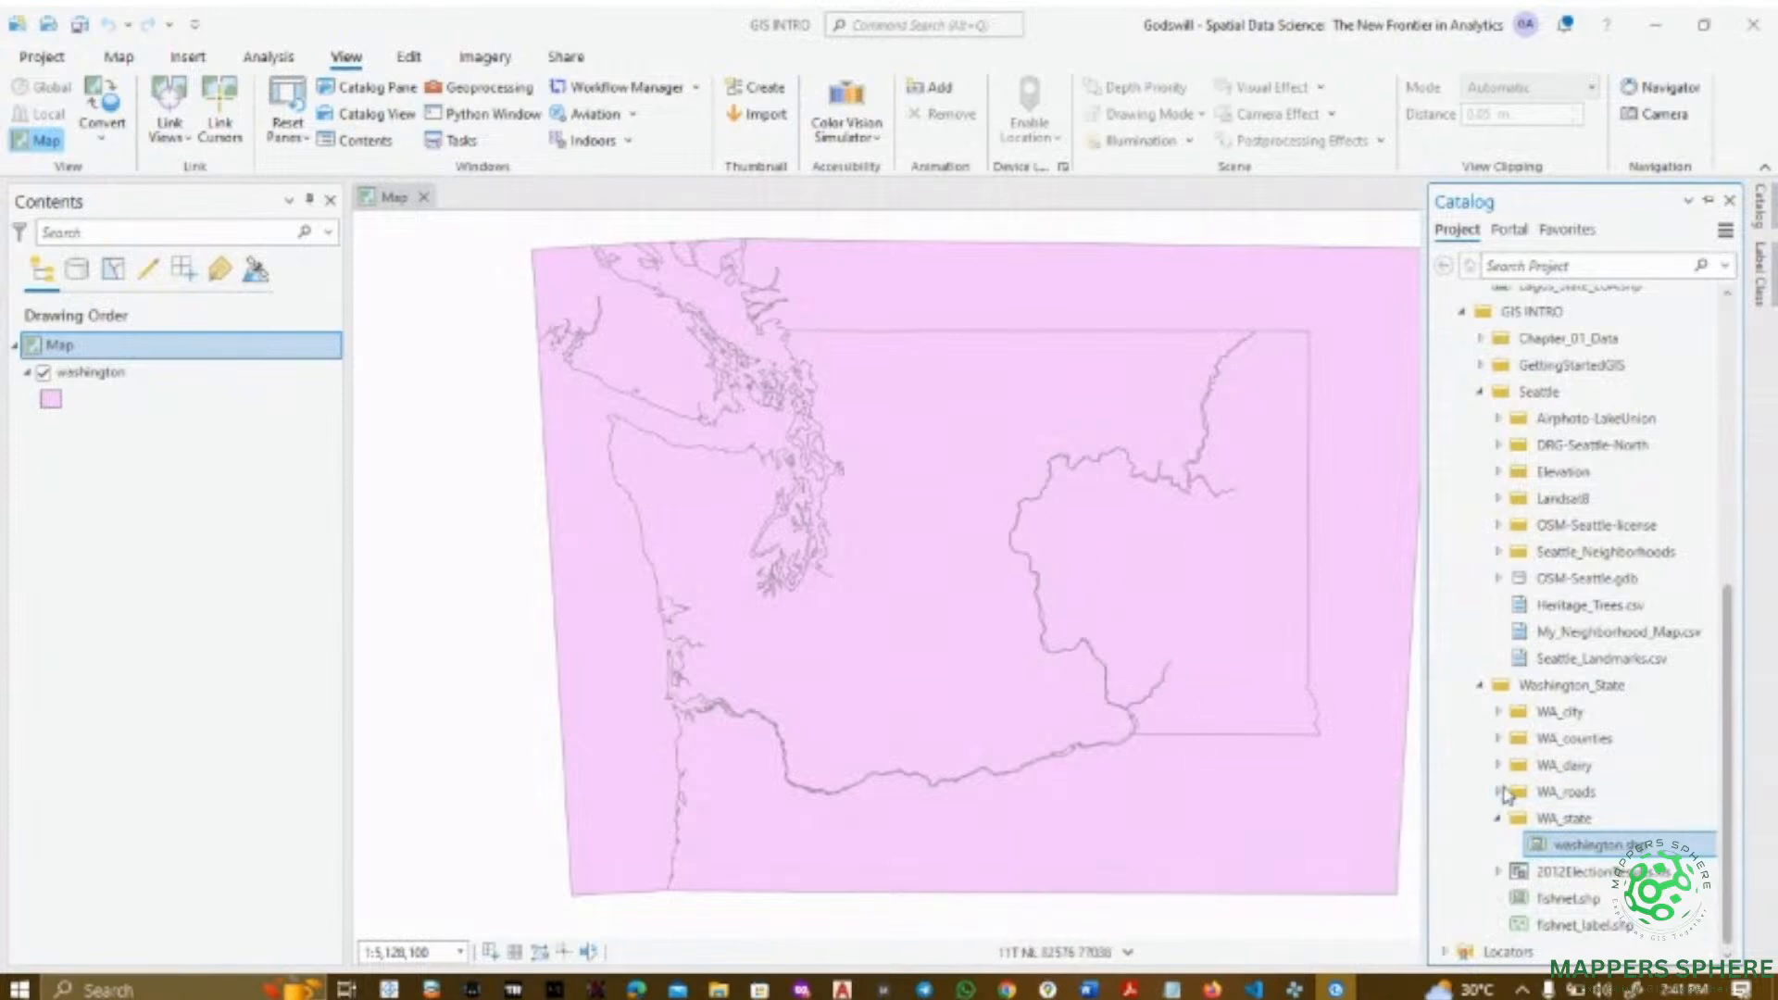
{"action": "left_click", "coordinate": [1499, 738]}
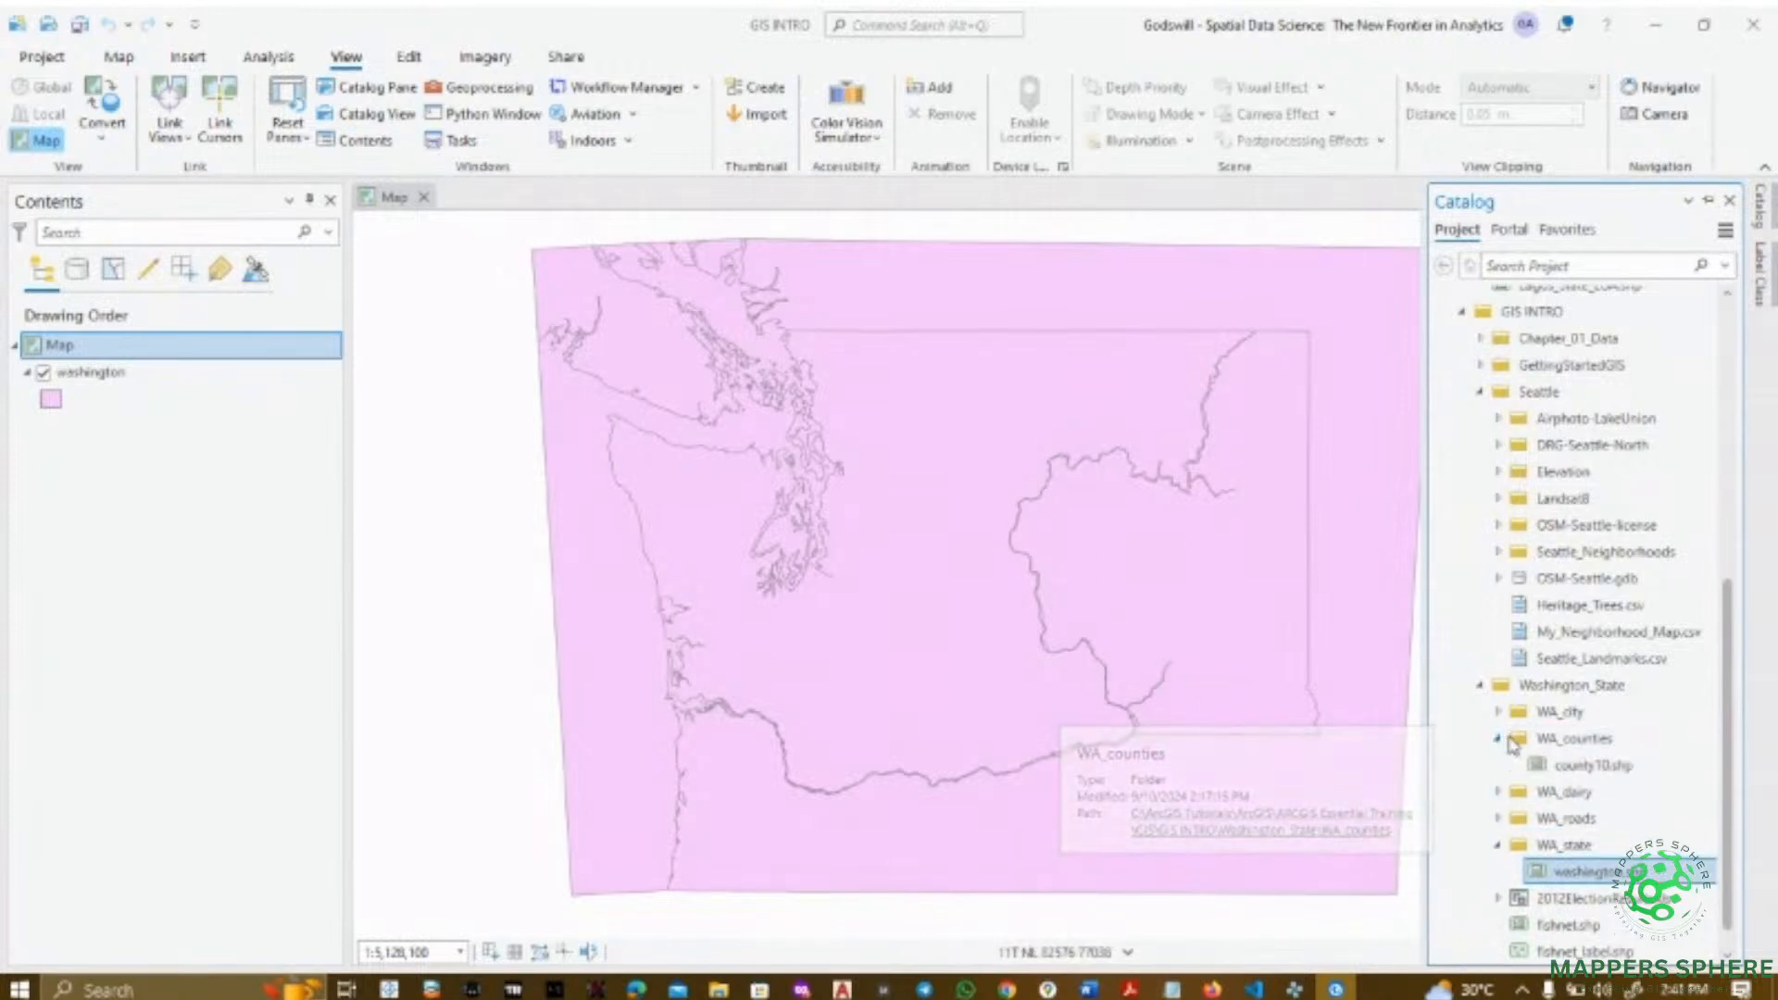
{"action": "left_click_drag", "start_coordinate": [1613, 780], "coordinate": [1198, 623]}
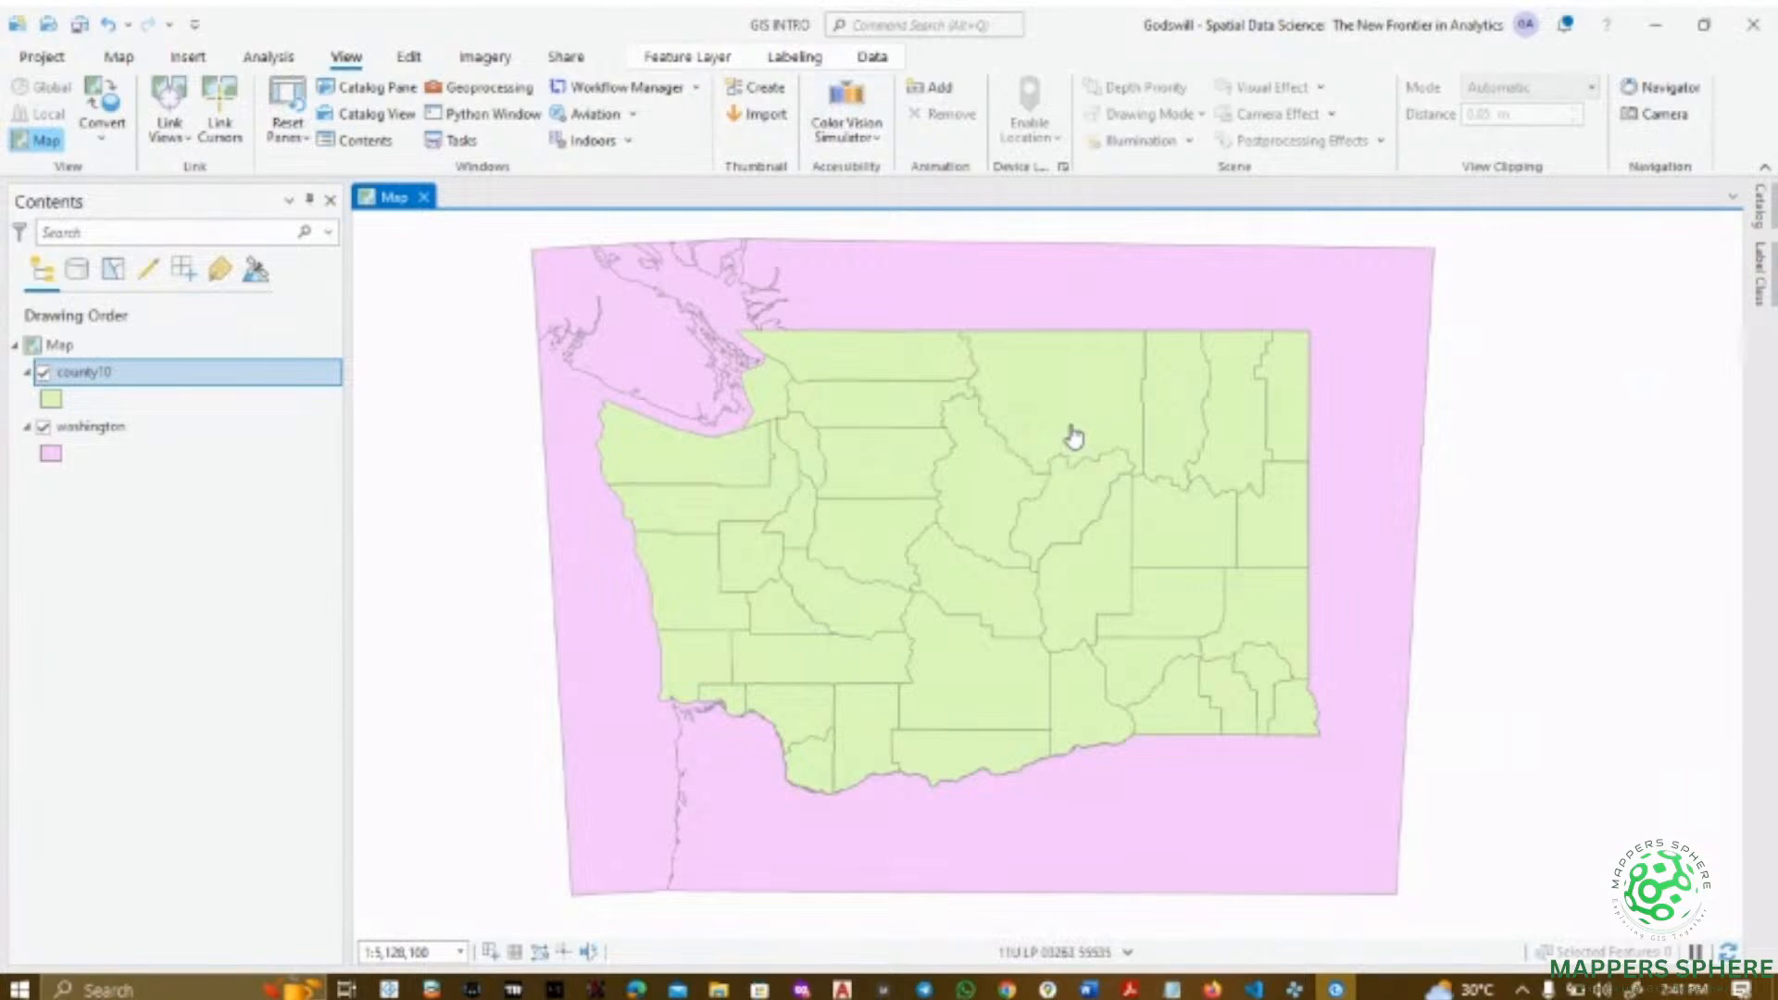
- Inspect the attribute pop-ups of Snohomish and Spokane counties on the map, closing each one
{"action": "left_click", "coordinate": [870, 463]}
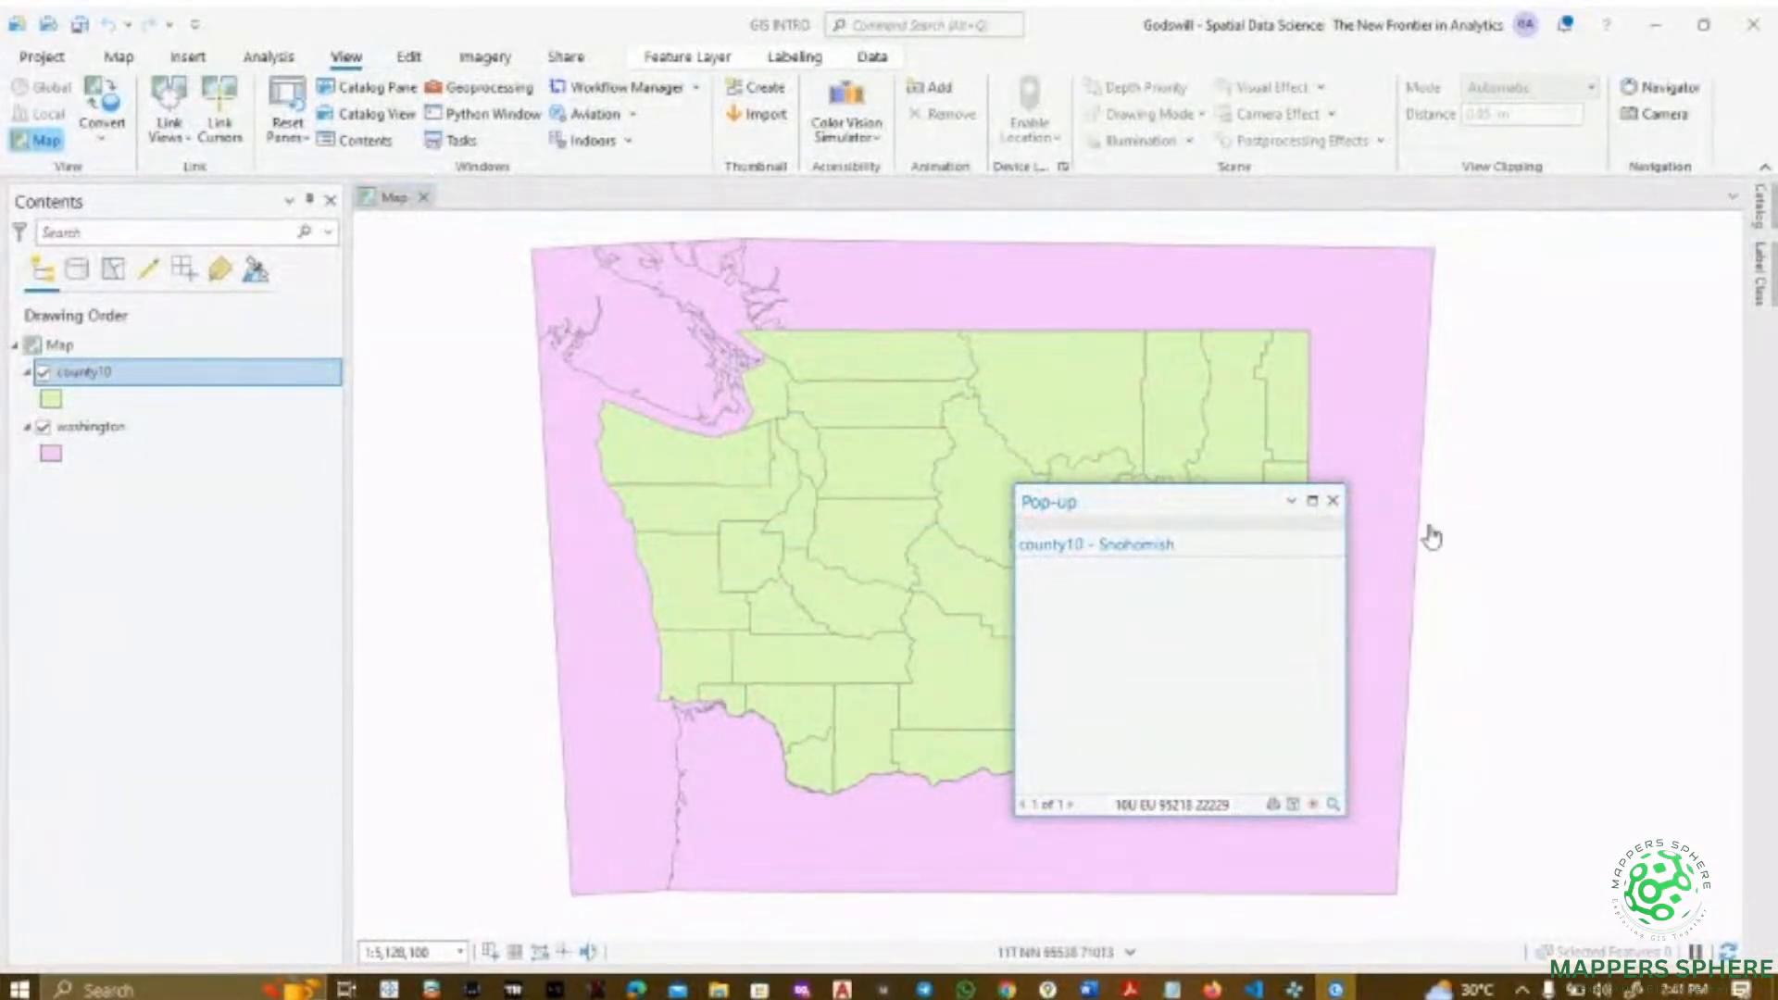
{"action": "left_click", "coordinate": [1330, 502]}
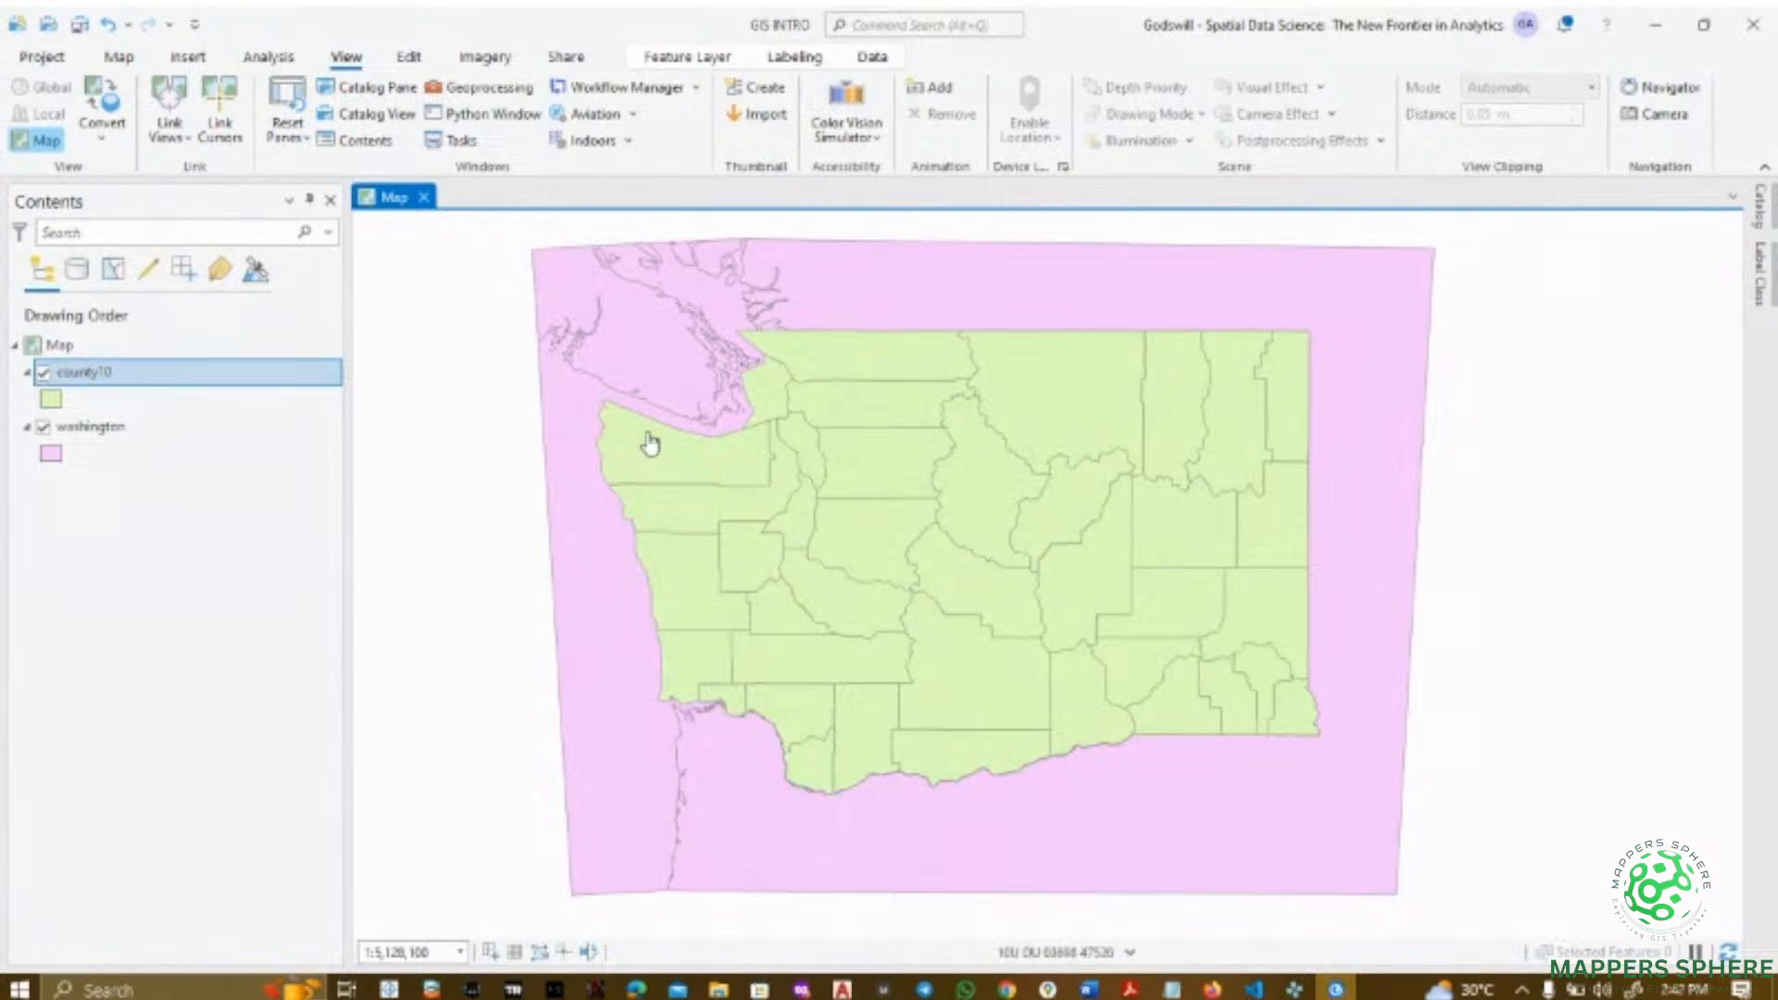
{"action": "left_click", "coordinate": [1266, 548]}
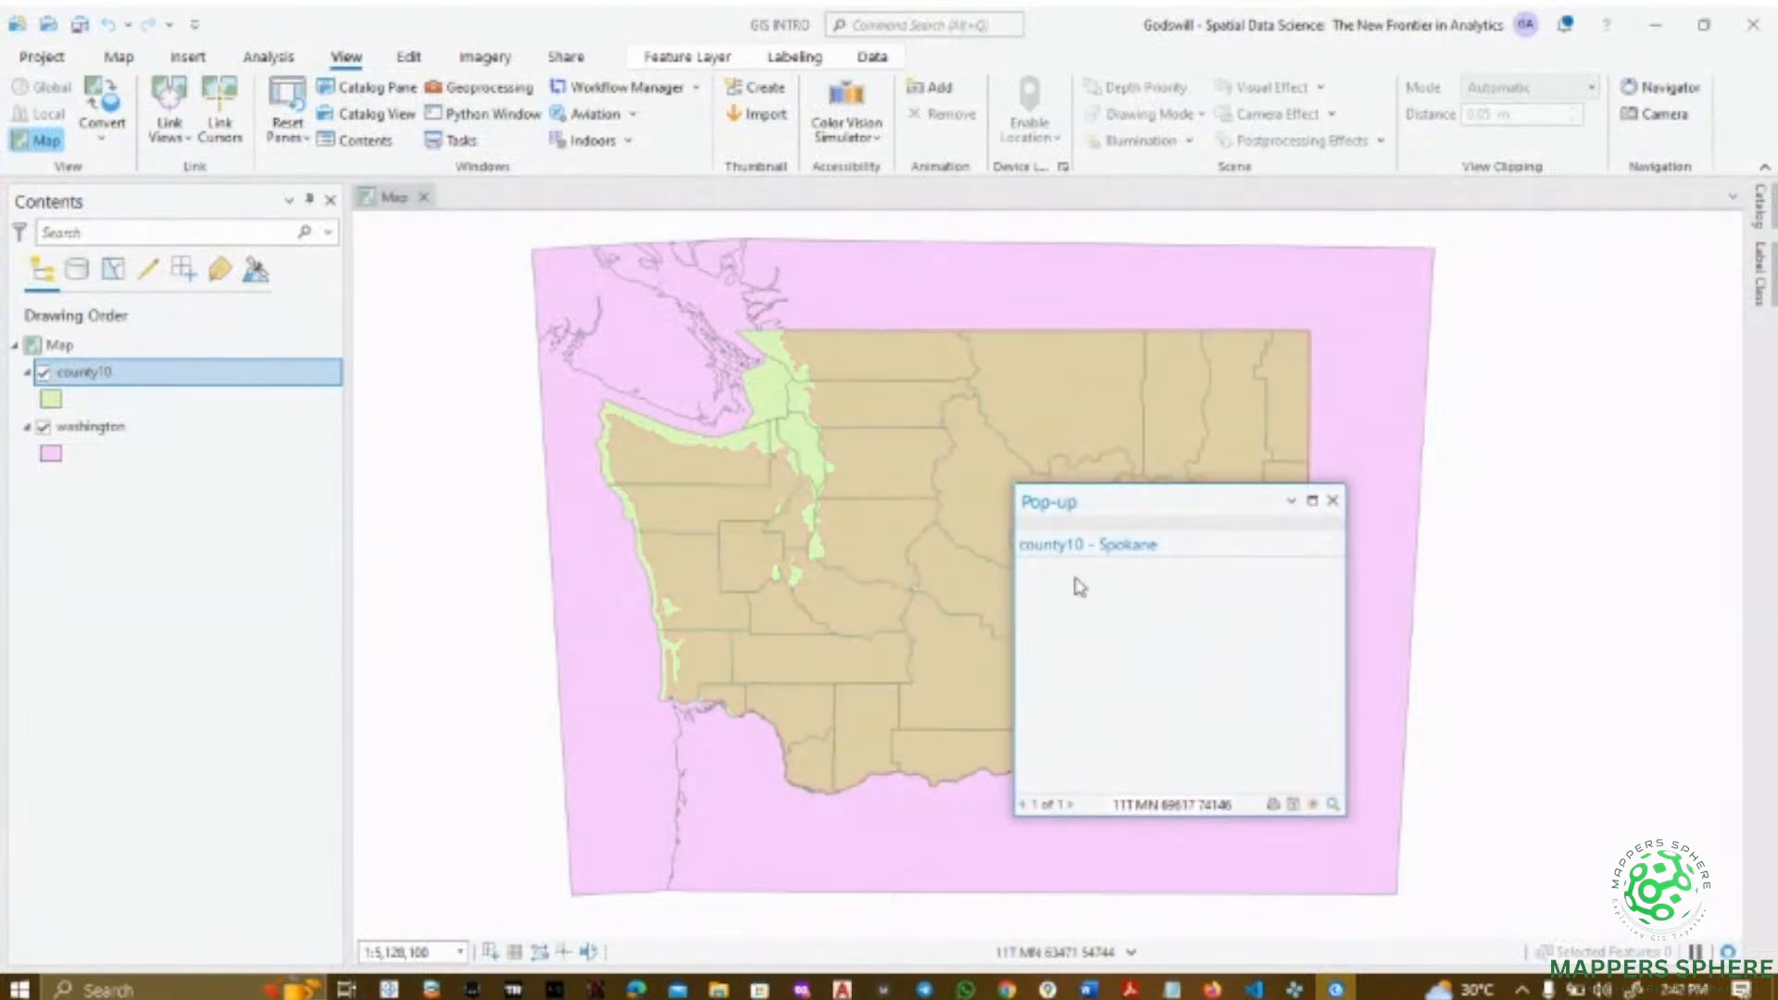
{"action": "scroll", "coordinate": [1232, 583], "scroll_direction": "down", "scroll_amount": 3}
{"action": "scroll", "coordinate": [1232, 582], "scroll_direction": "down", "scroll_amount": 2}
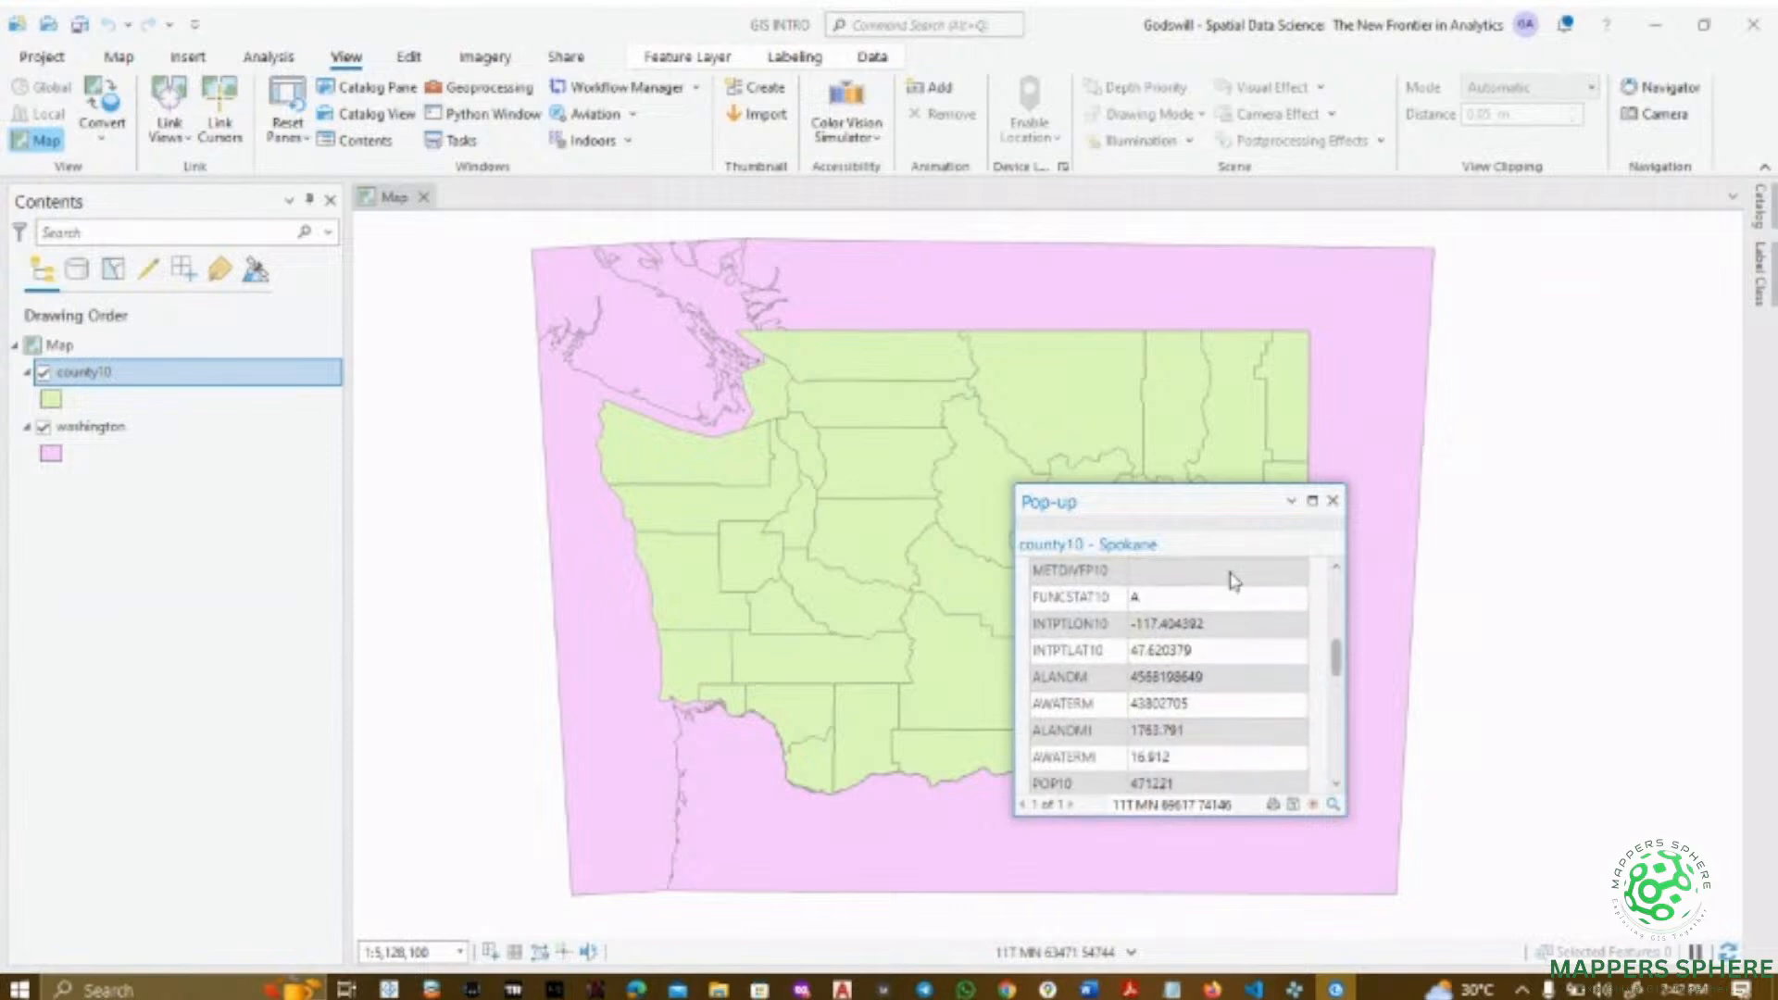
{"action": "left_click", "coordinate": [1333, 500]}
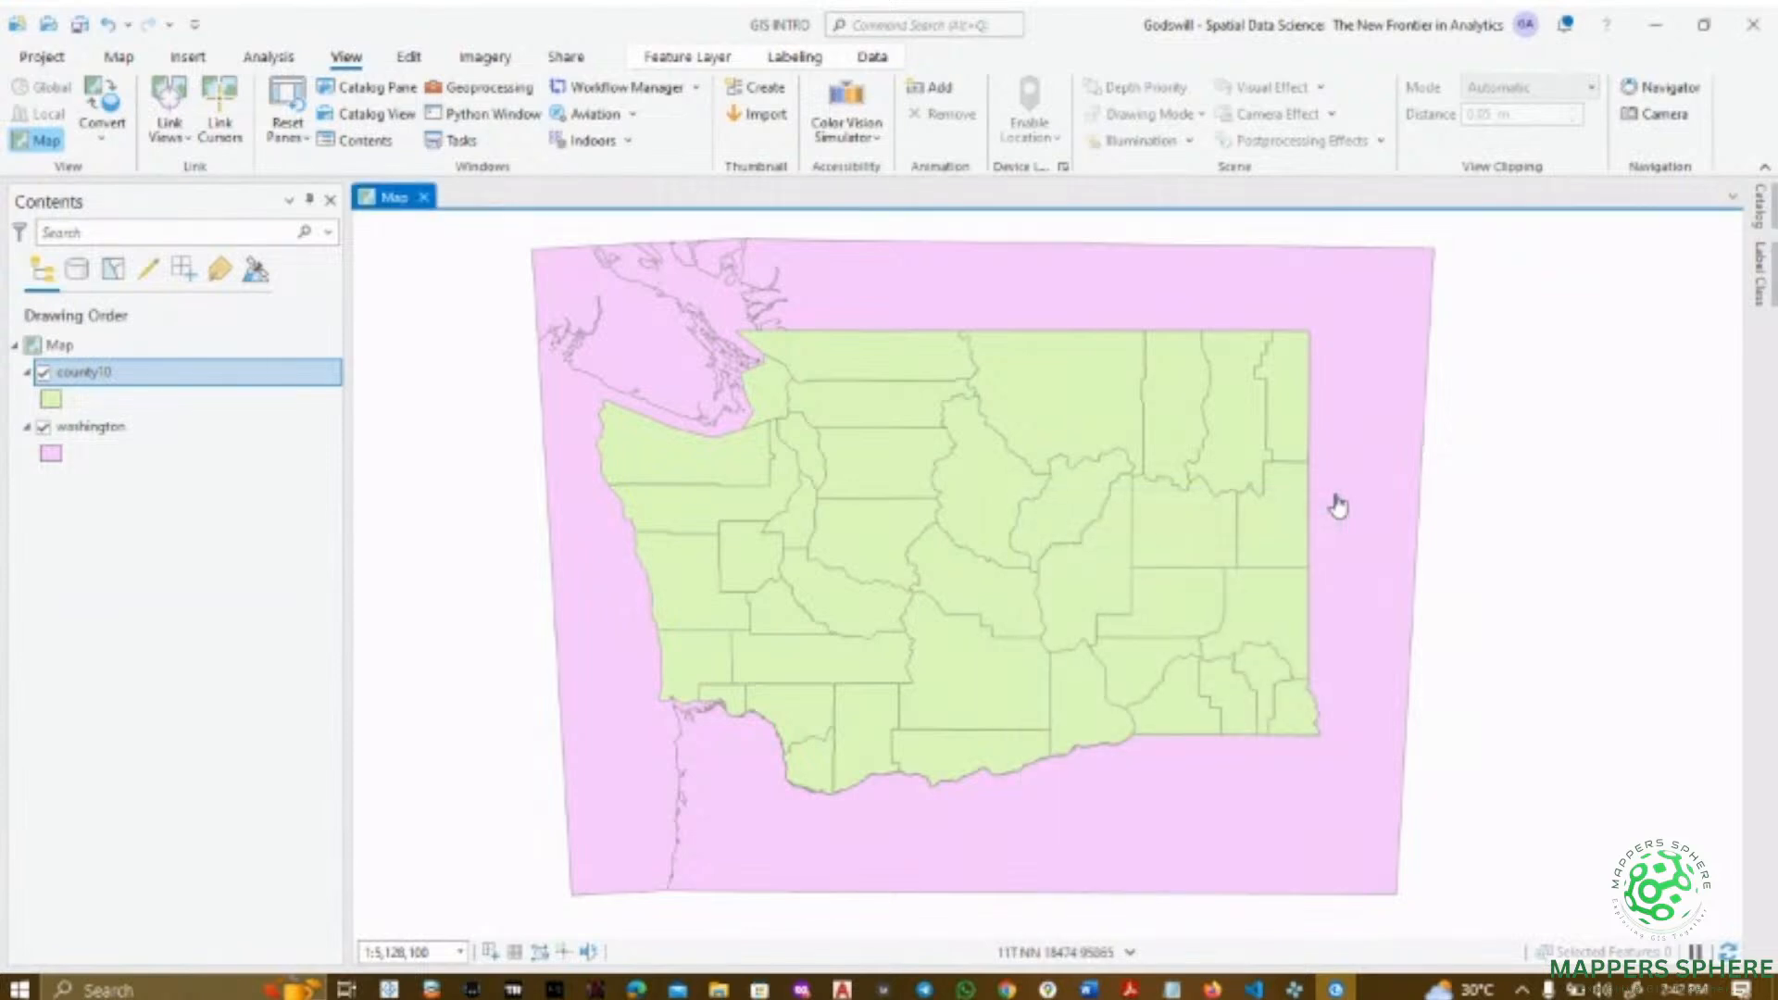
- Review the county10 layer's context options and labeling properties, and open its attribute table
{"action": "left_click", "coordinate": [77, 384]}
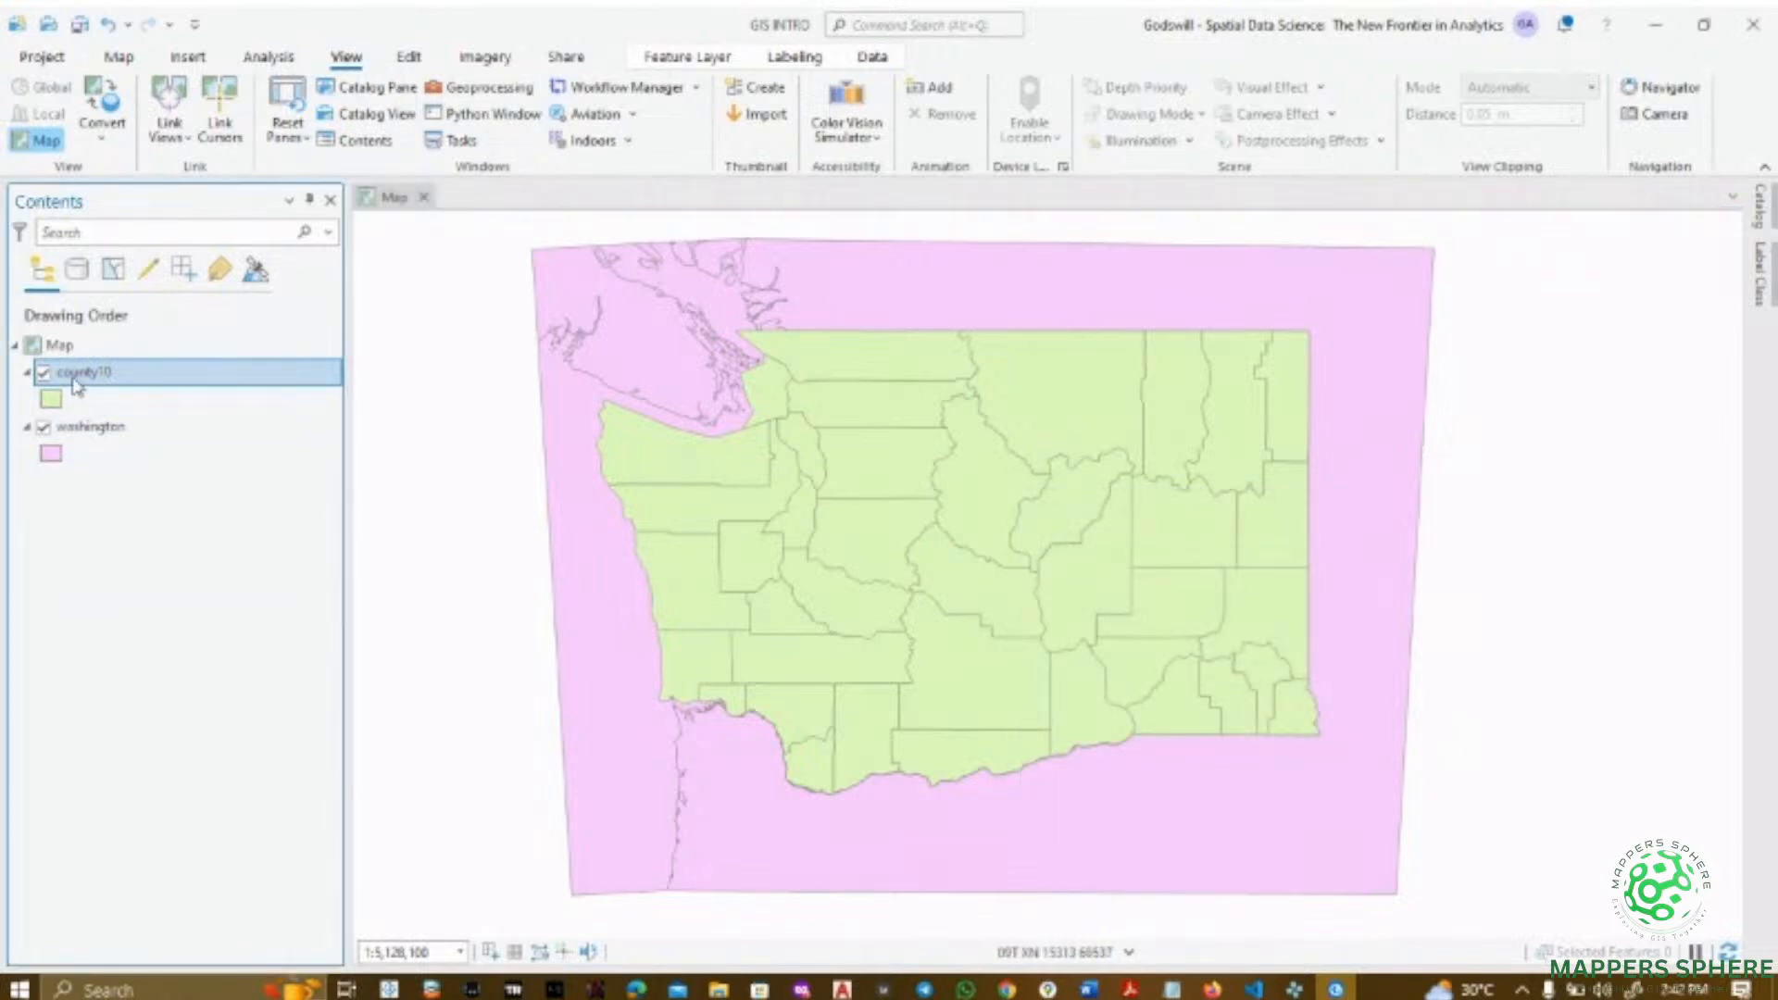
{"action": "right_click", "coordinate": [76, 384]}
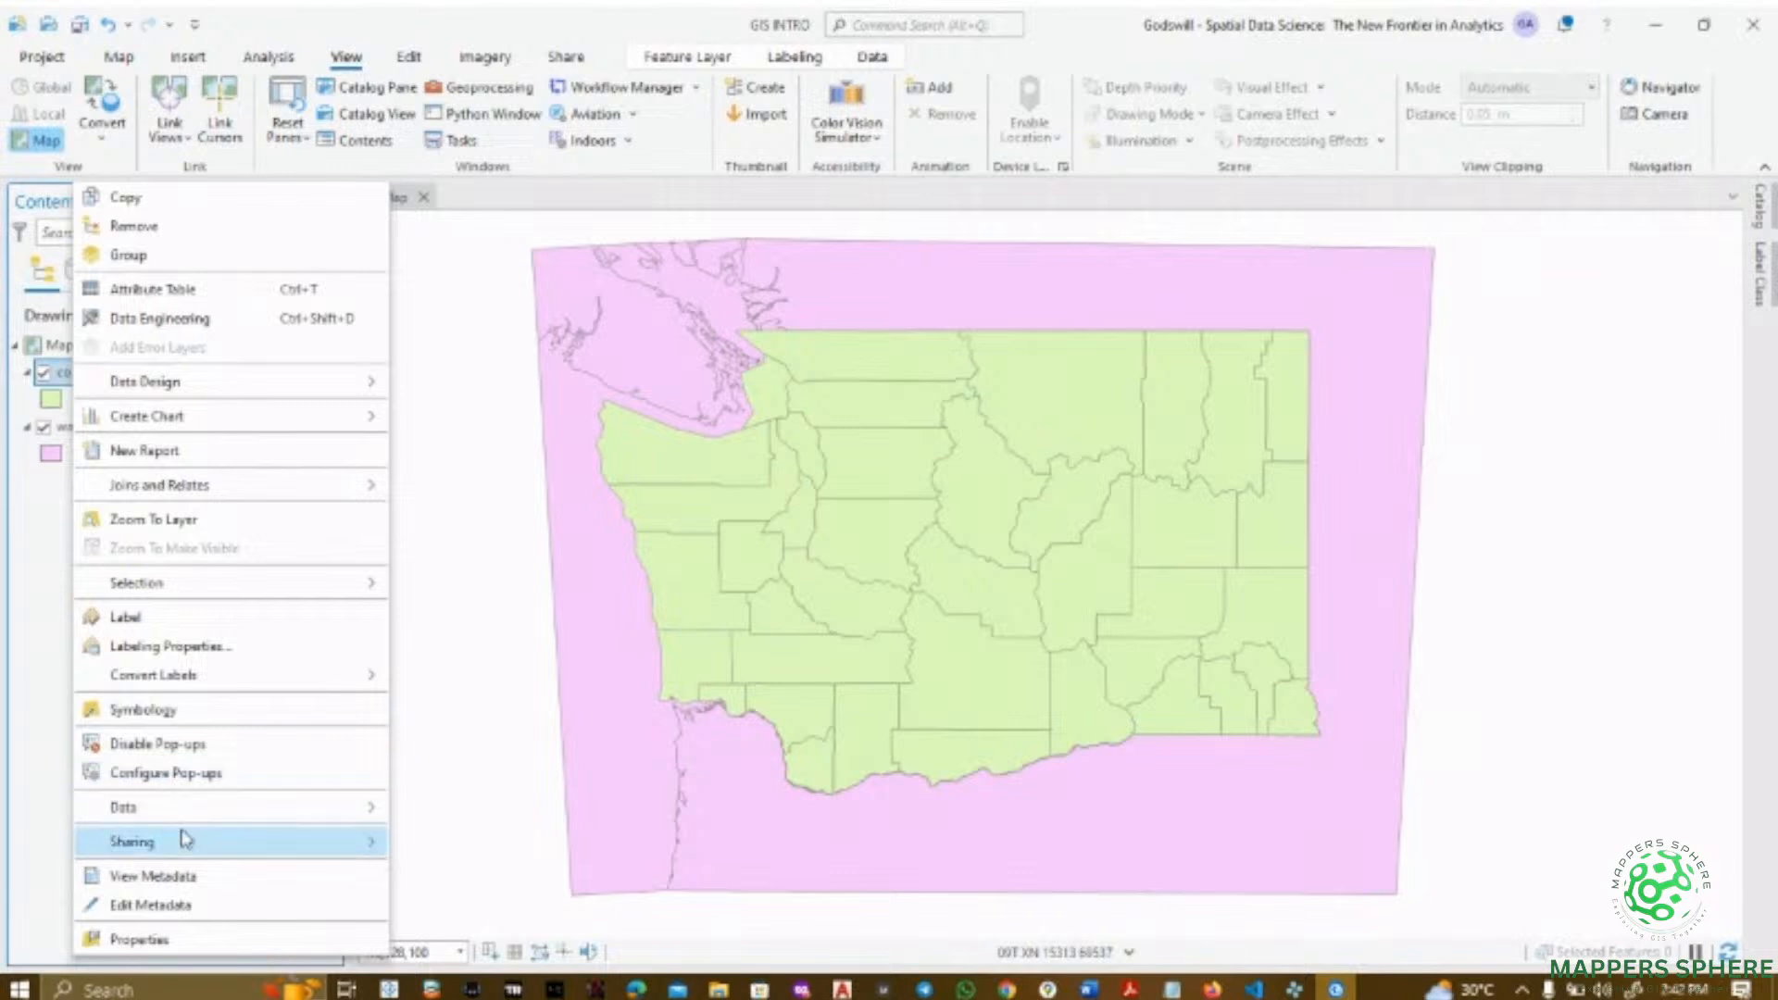
{"action": "mouse_move", "coordinate": [186, 839]}
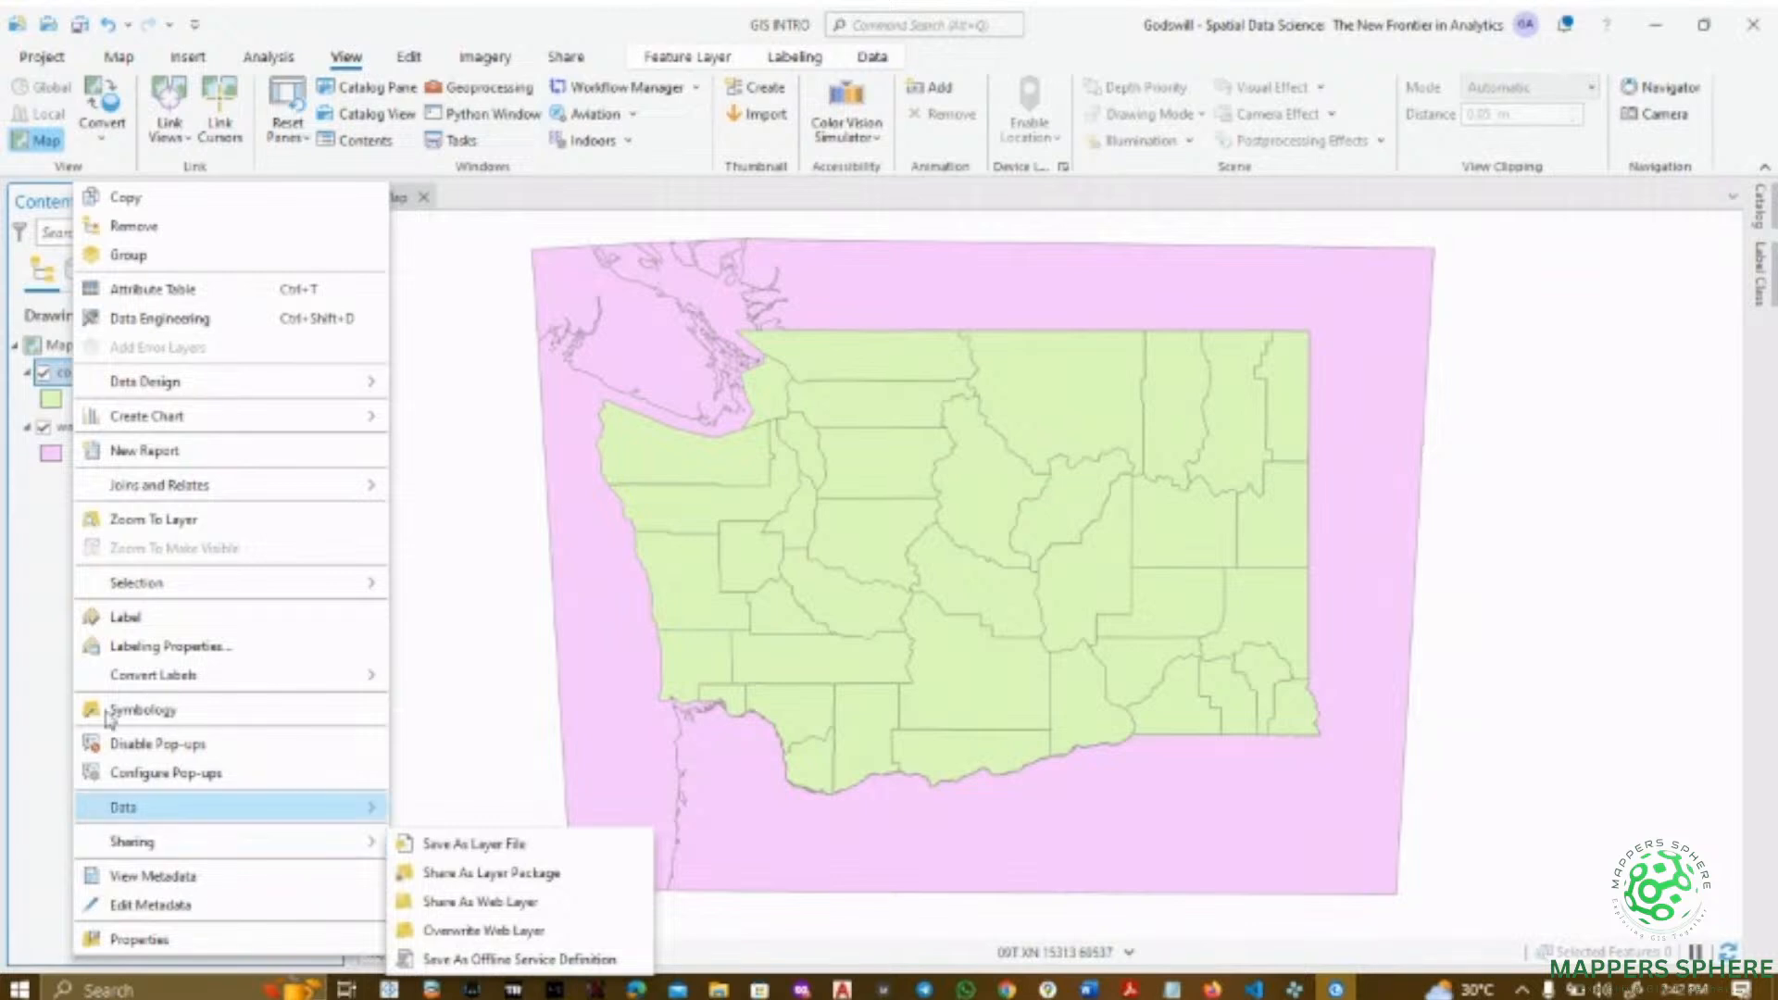
{"action": "left_click", "coordinate": [143, 646]}
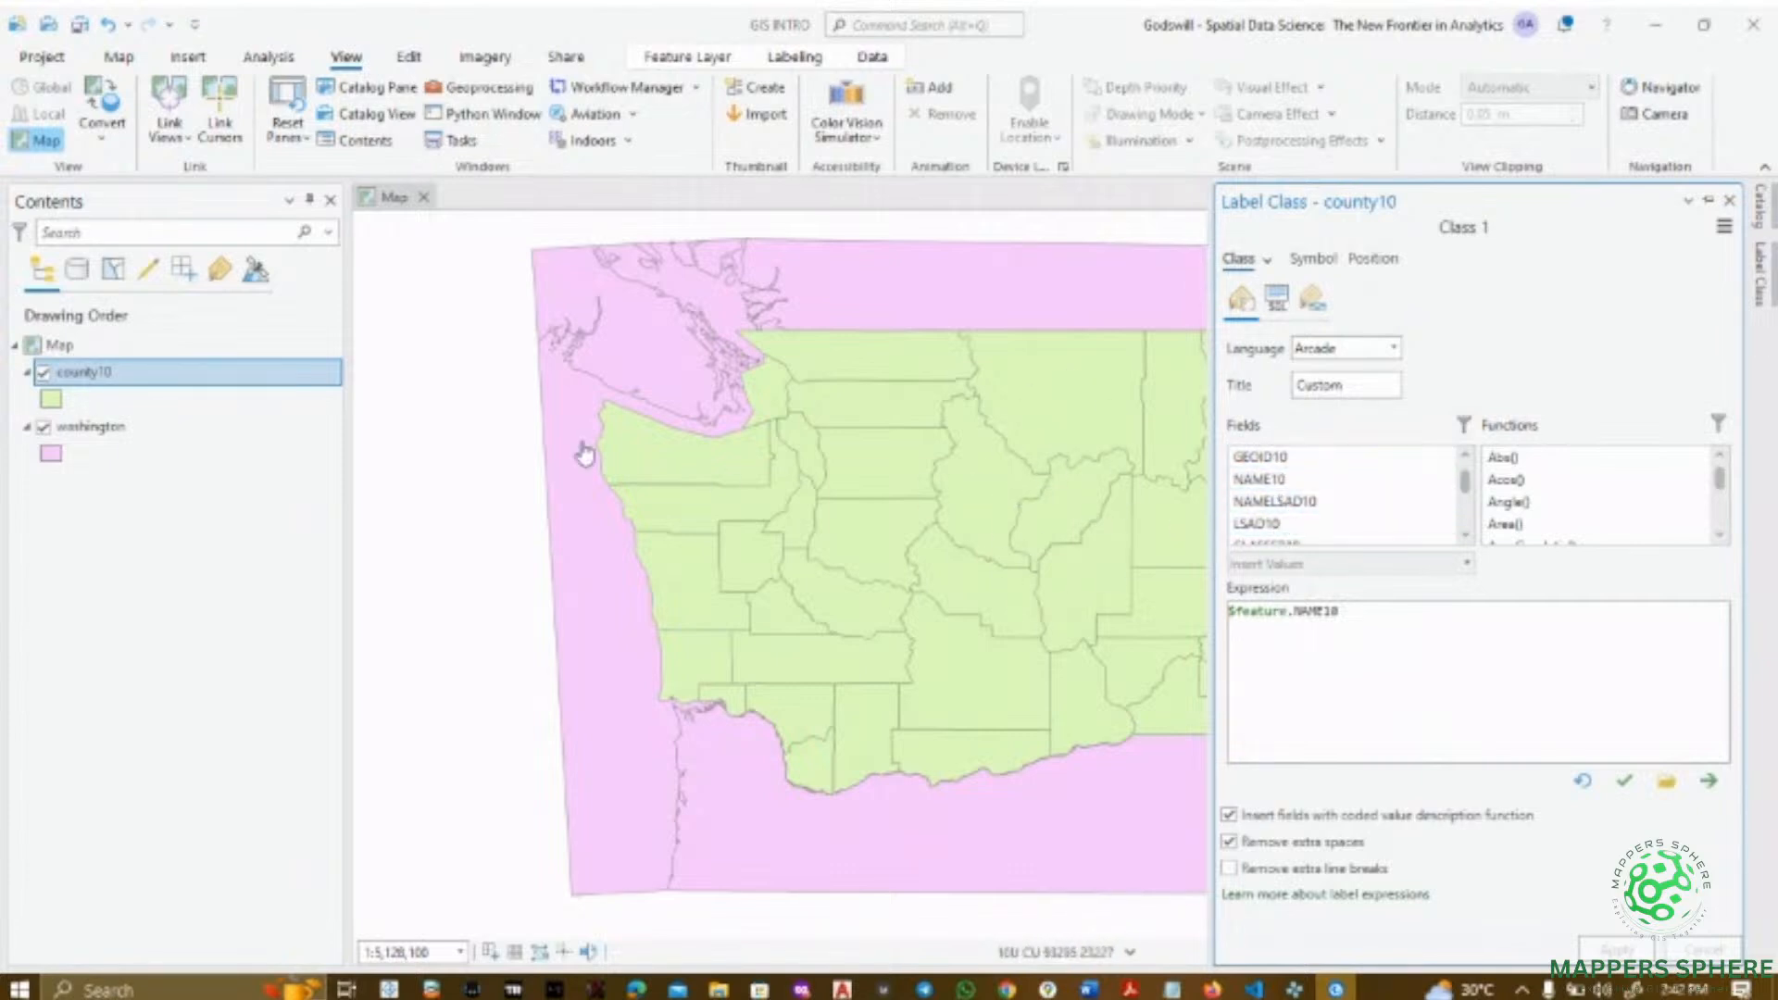
{"action": "right_click", "coordinate": [252, 375]}
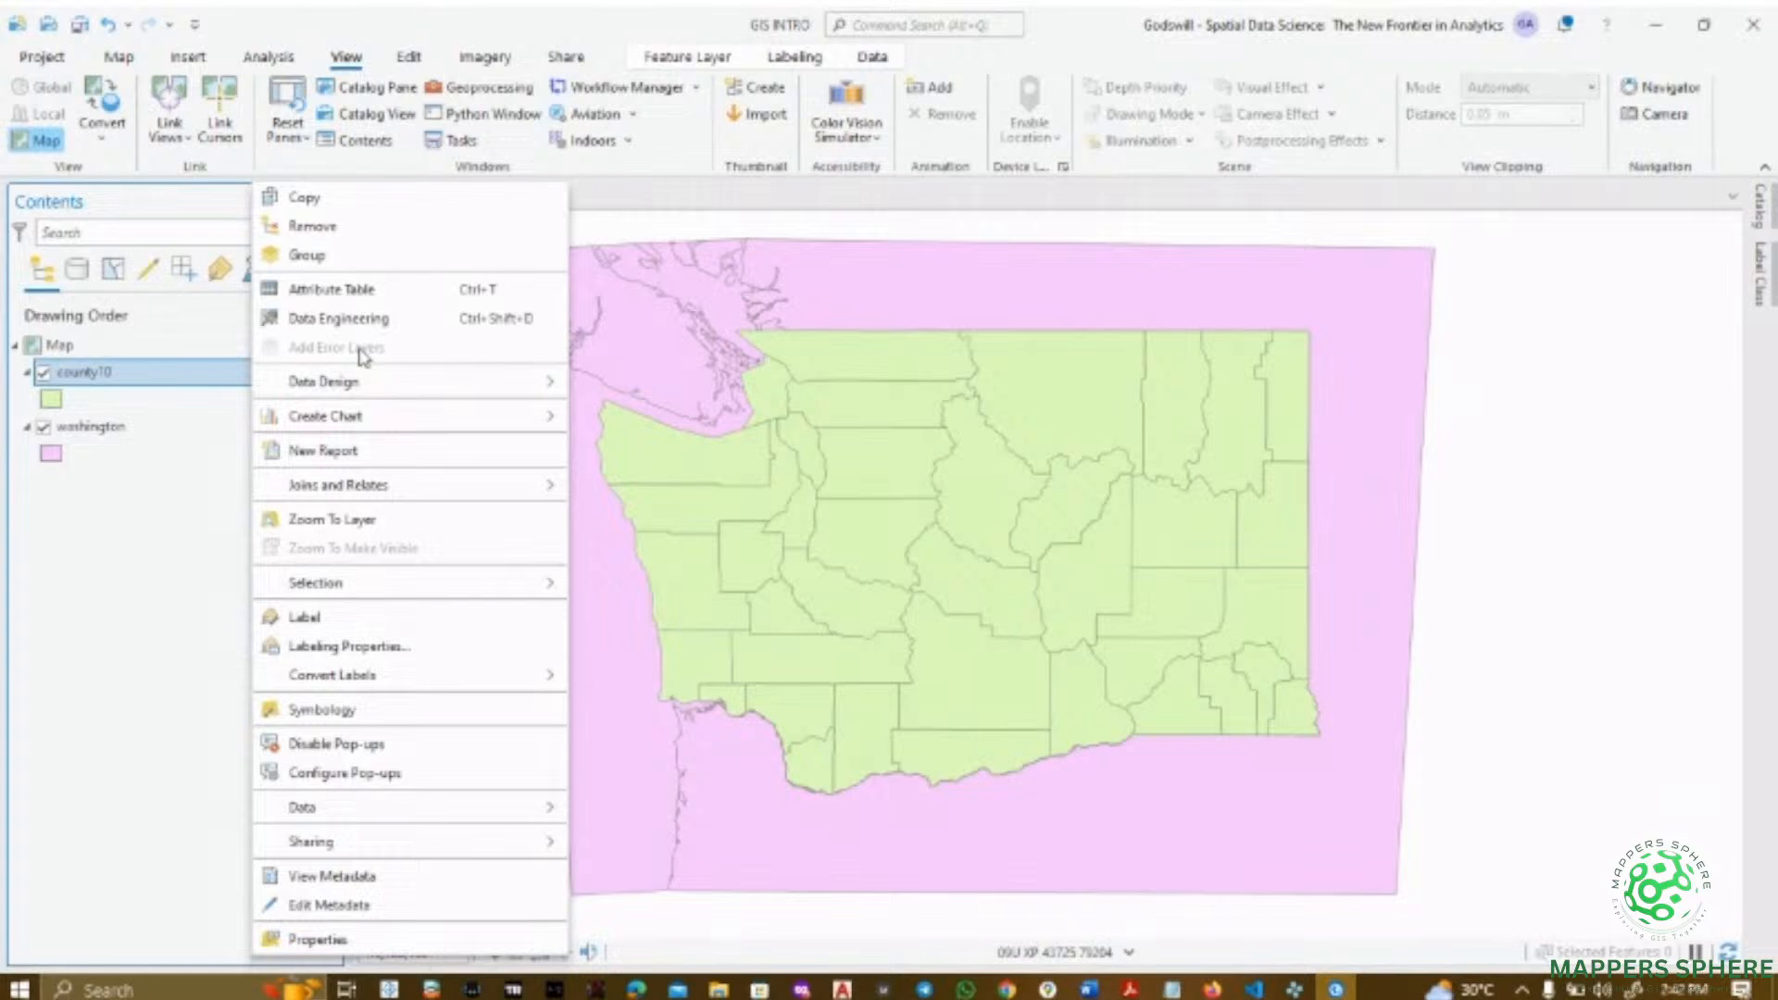
{"action": "left_click", "coordinate": [362, 290]}
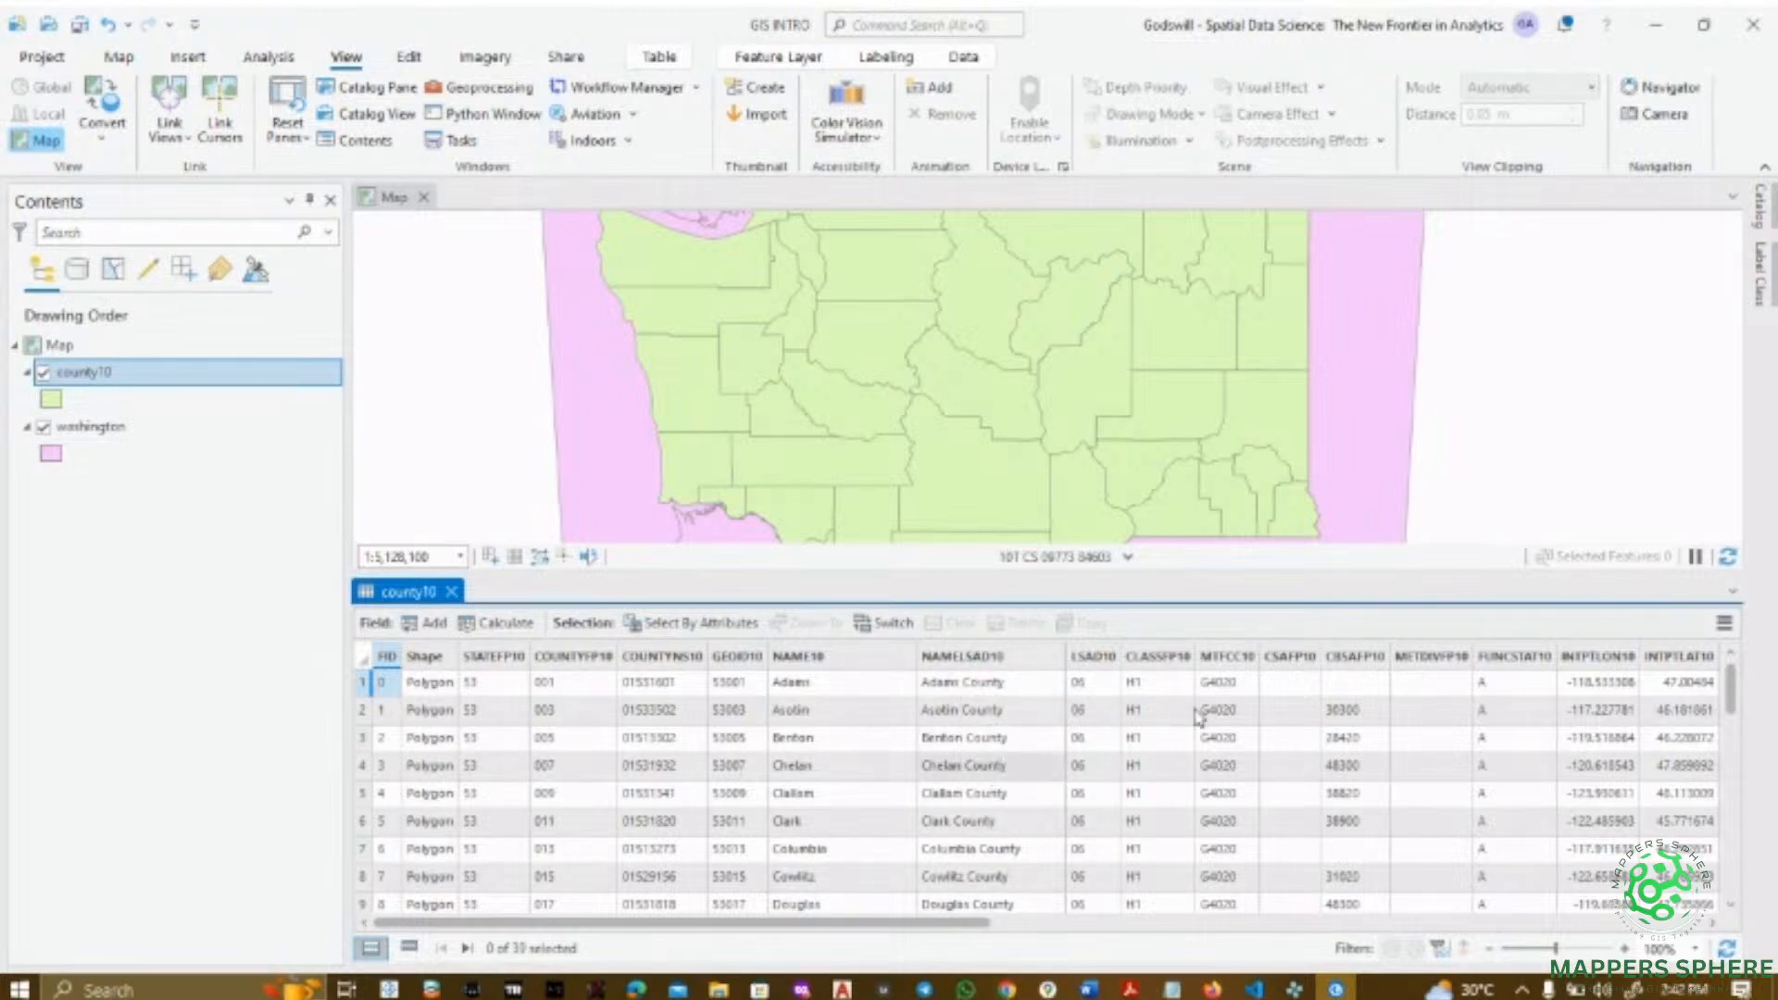
- Replace the county10 label expression with the NAMELSAD10 field, validate it and apply it
{"action": "left_click", "coordinate": [1761, 273]}
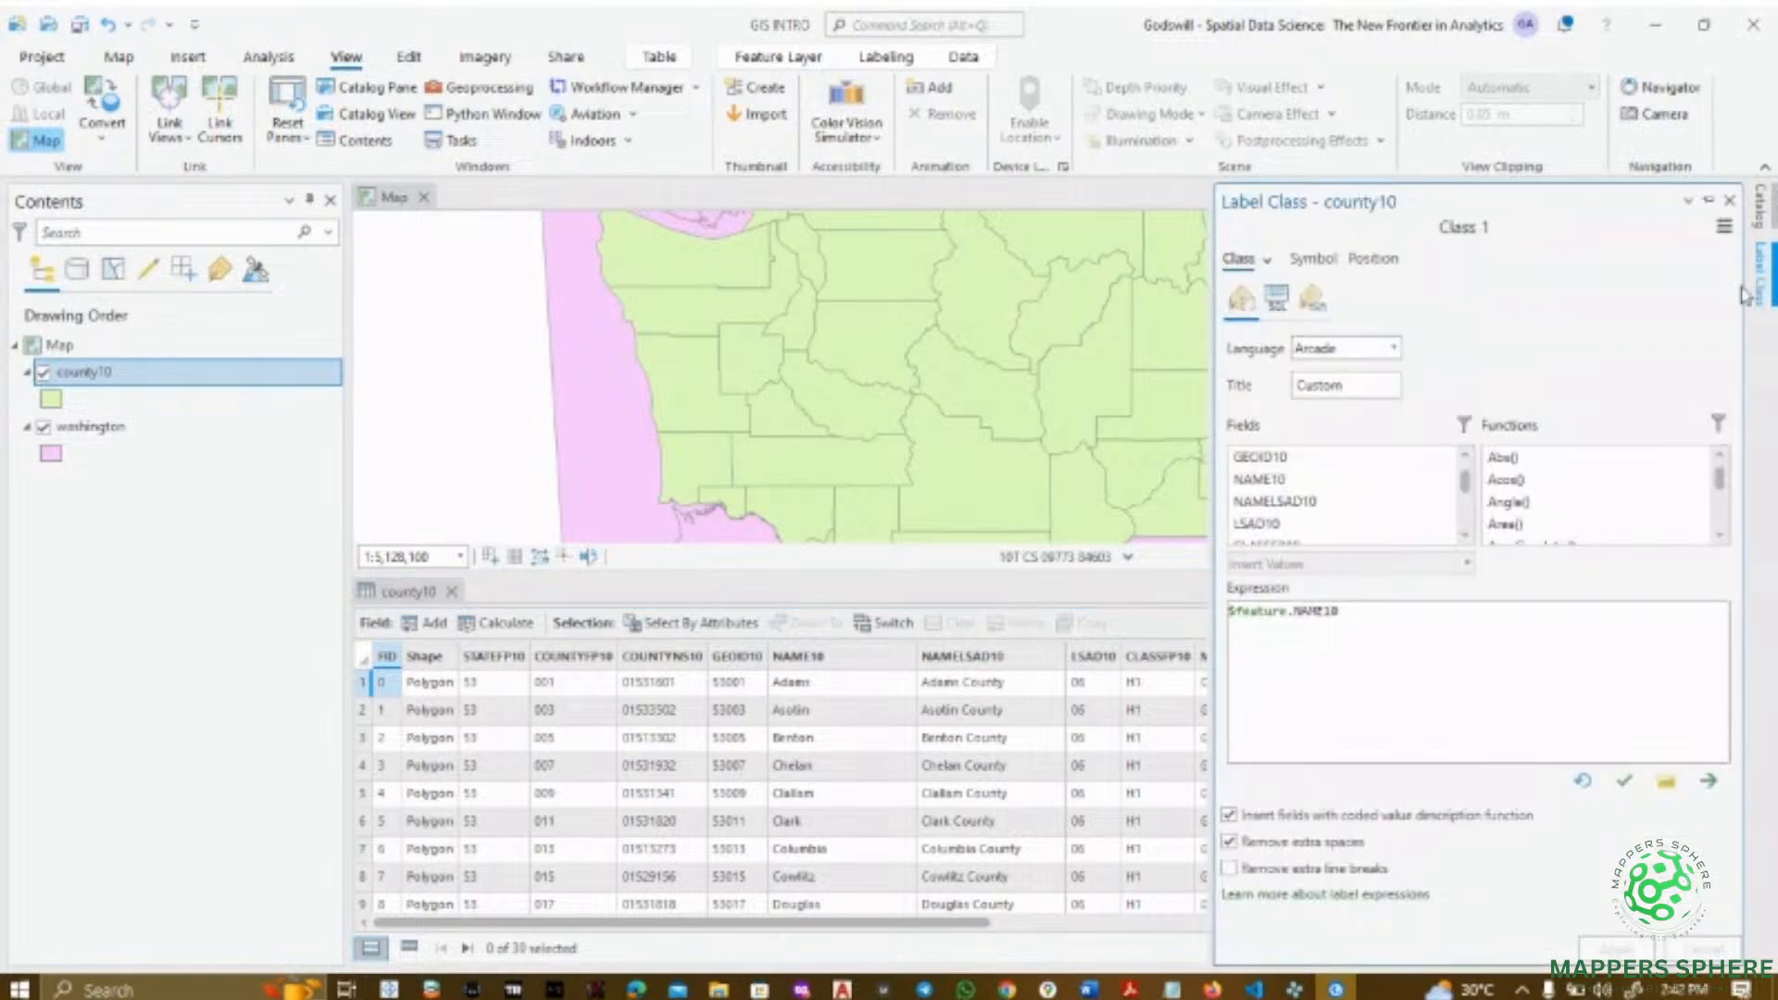
{"action": "left_click_drag", "start_coordinate": [1389, 613], "coordinate": [1112, 597]}
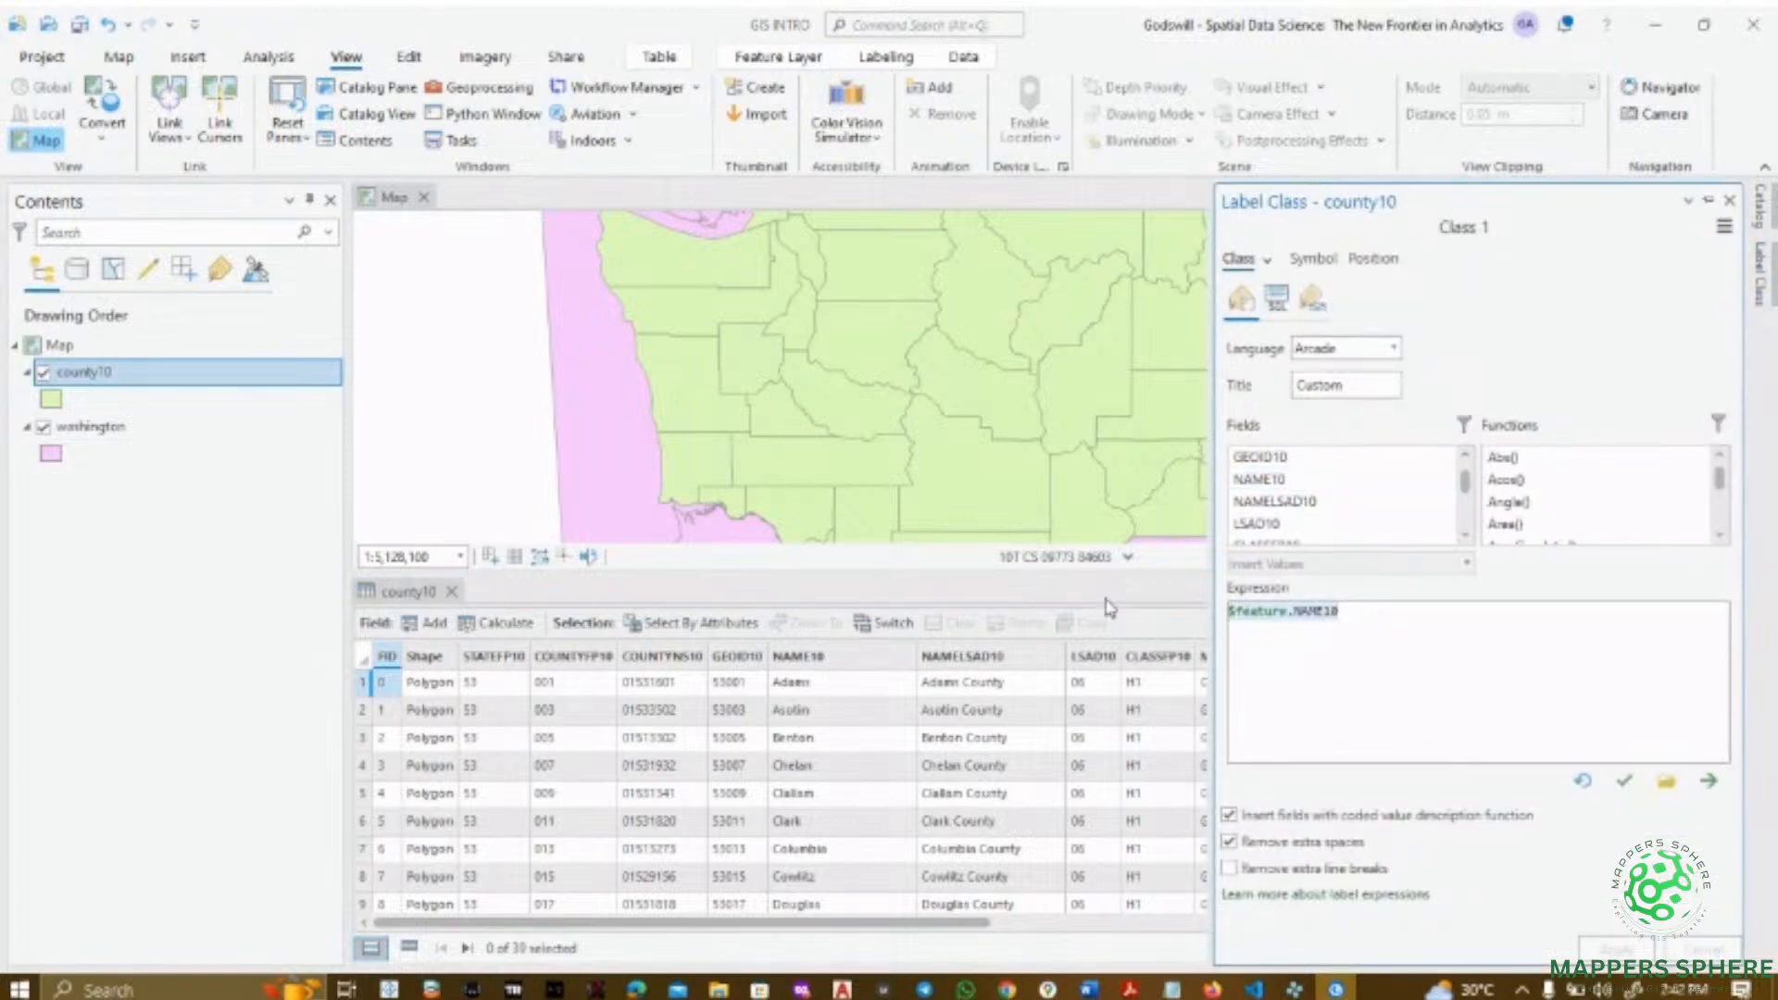
{"action": "key", "text": "Delete"}
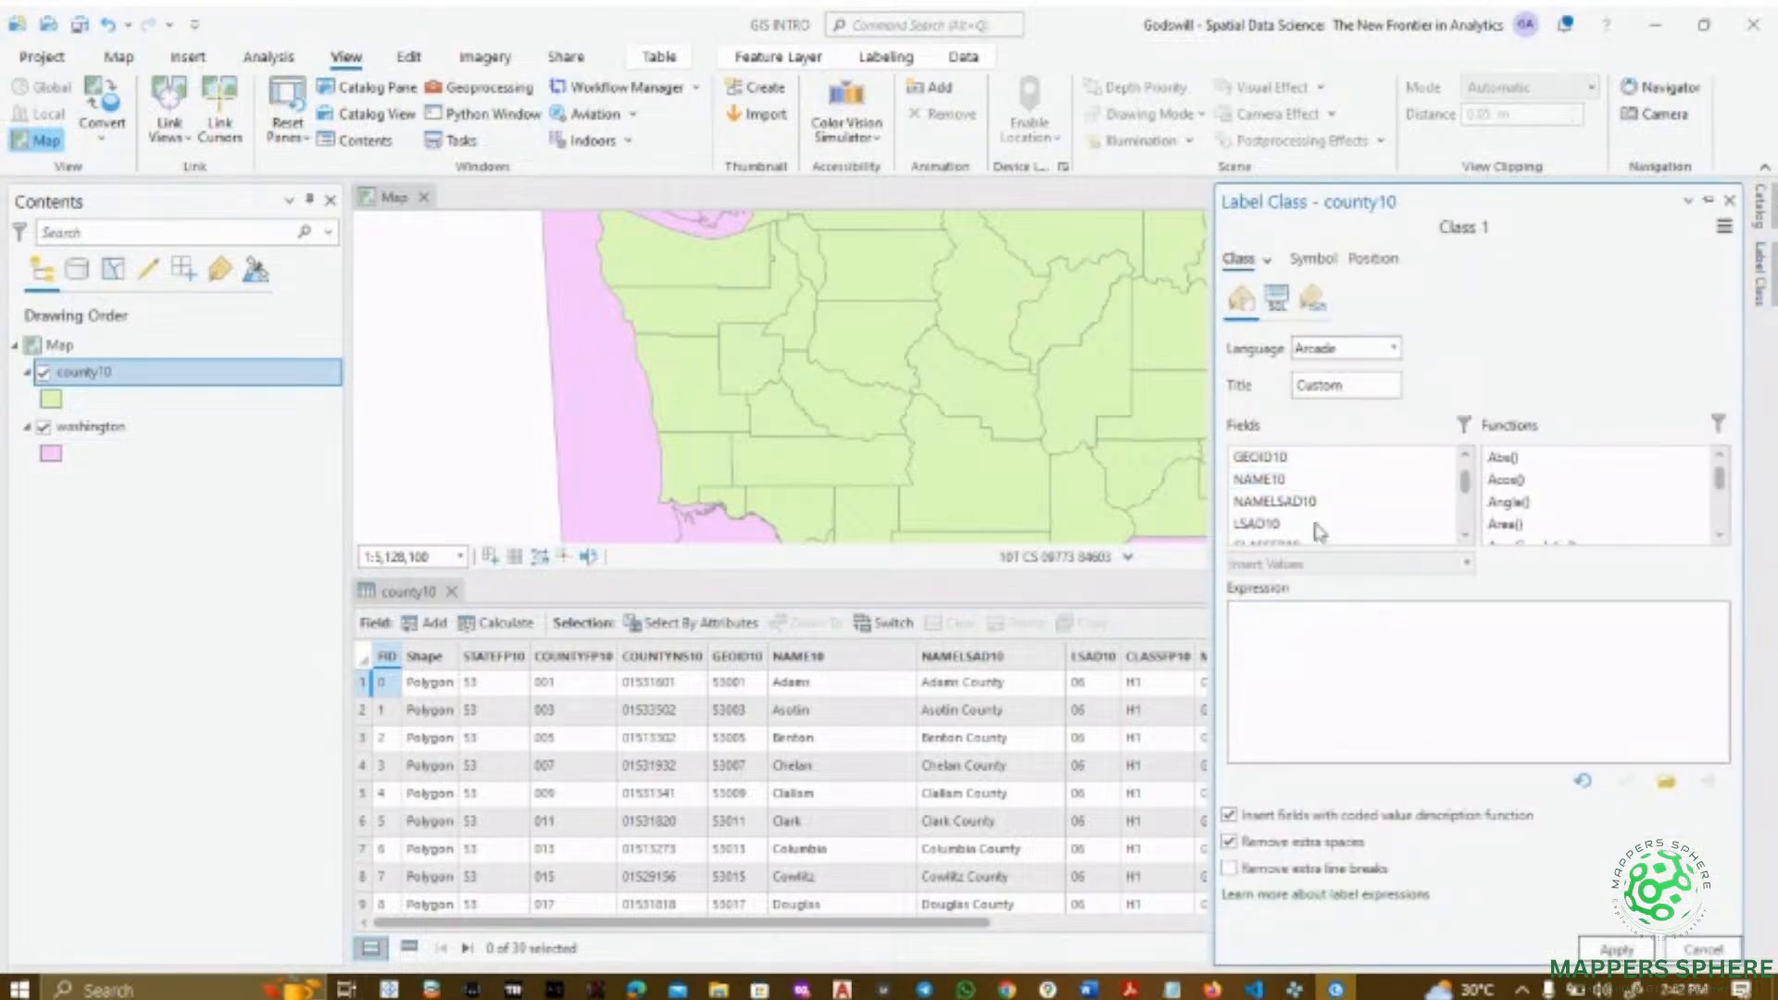
{"action": "left_click_drag", "start_coordinate": [1463, 477], "coordinate": [1472, 493]}
{"action": "left_click", "coordinate": [1468, 460]}
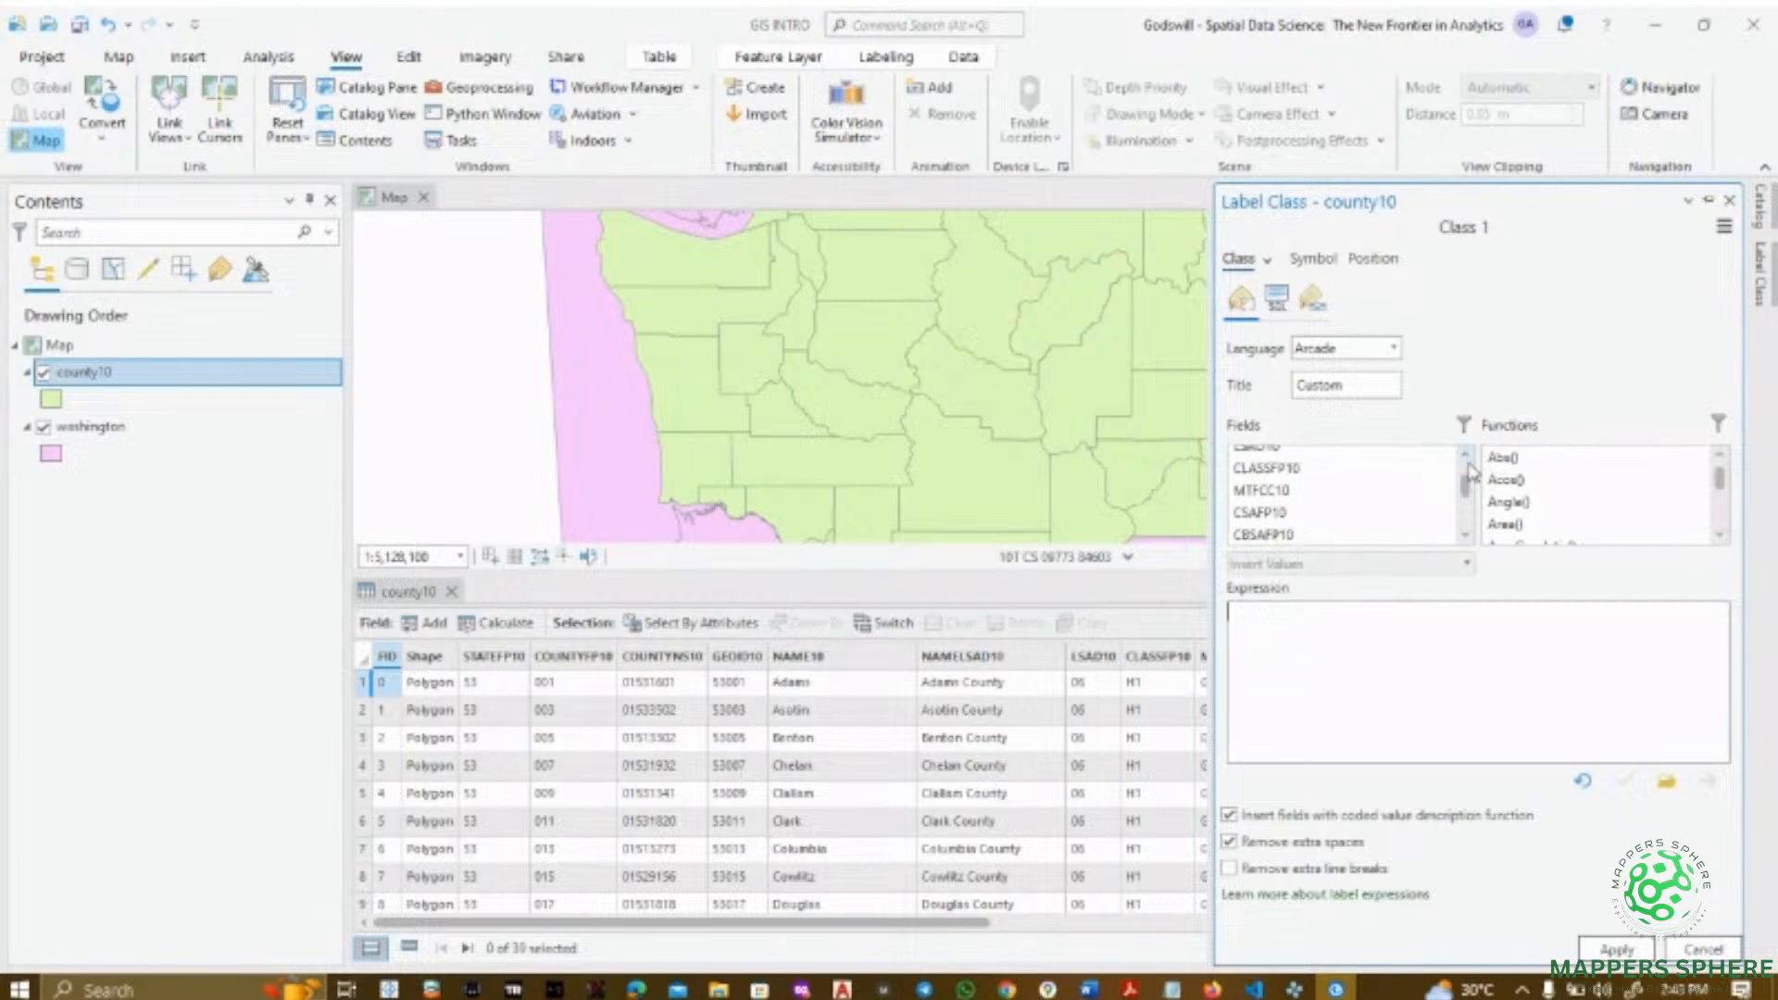
{"action": "left_click", "coordinate": [1468, 460]}
{"action": "left_click", "coordinate": [1468, 461]}
{"action": "left_click", "coordinate": [1468, 461]}
{"action": "double_click", "coordinate": [1295, 476]}
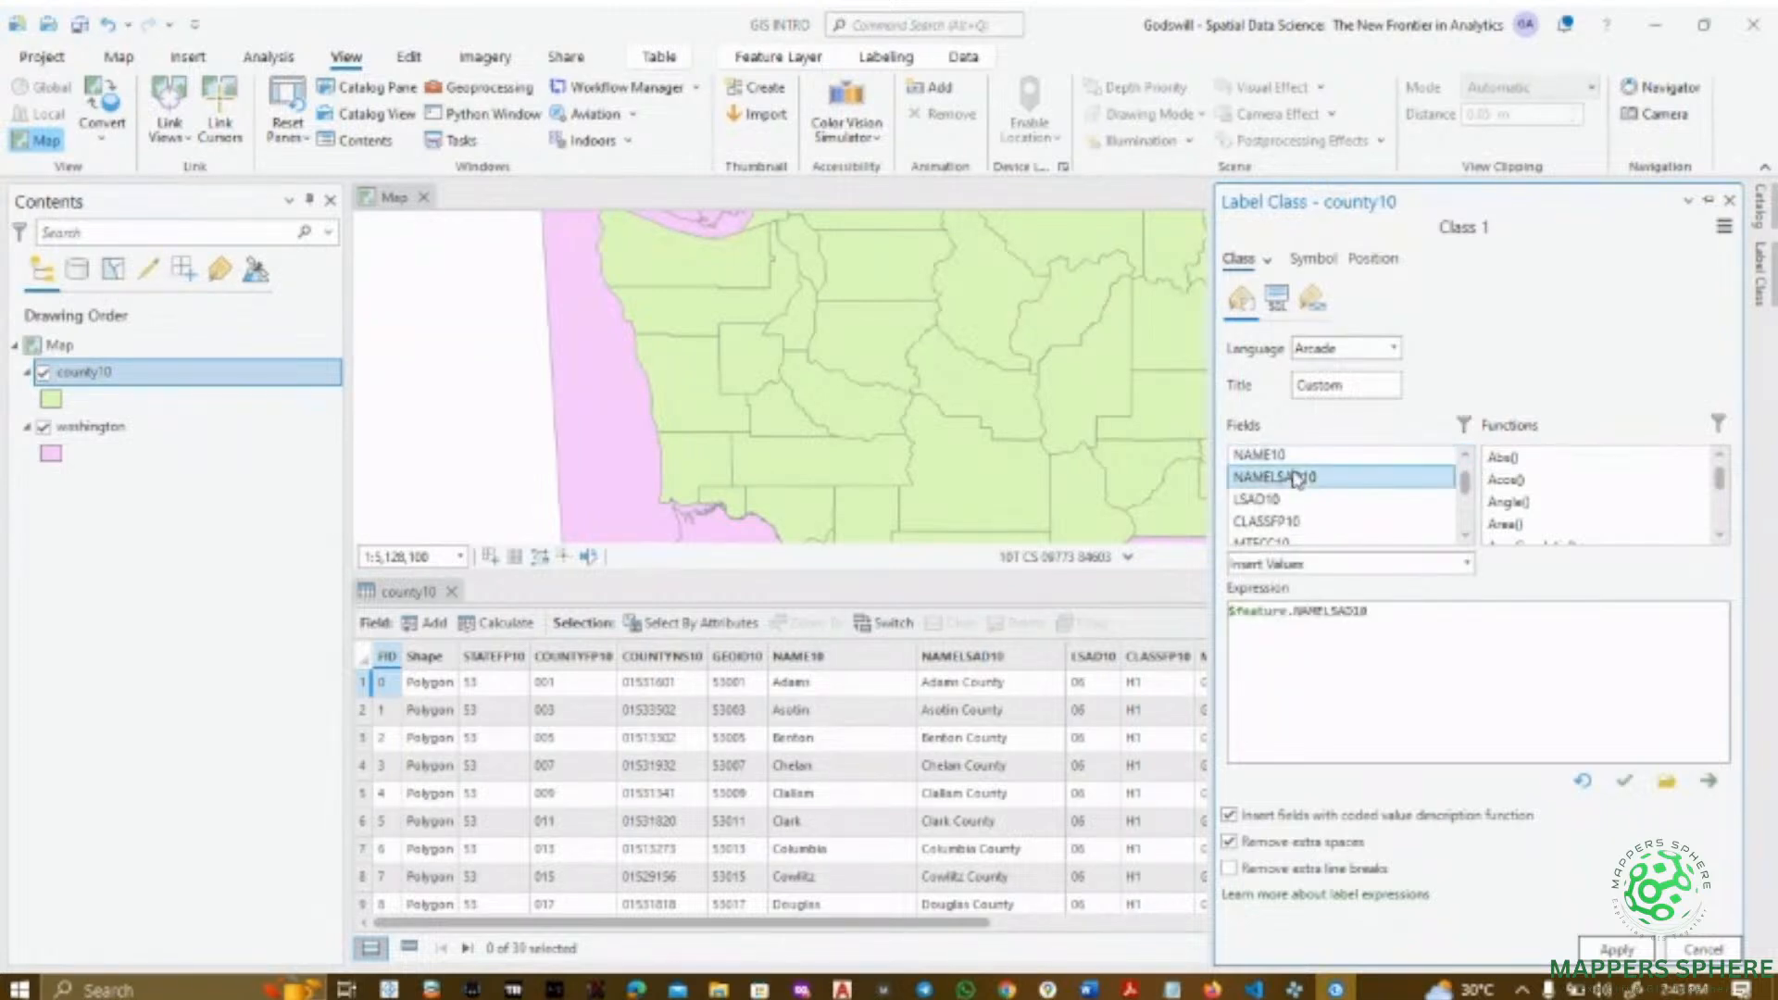
{"action": "left_click", "coordinate": [1624, 781]}
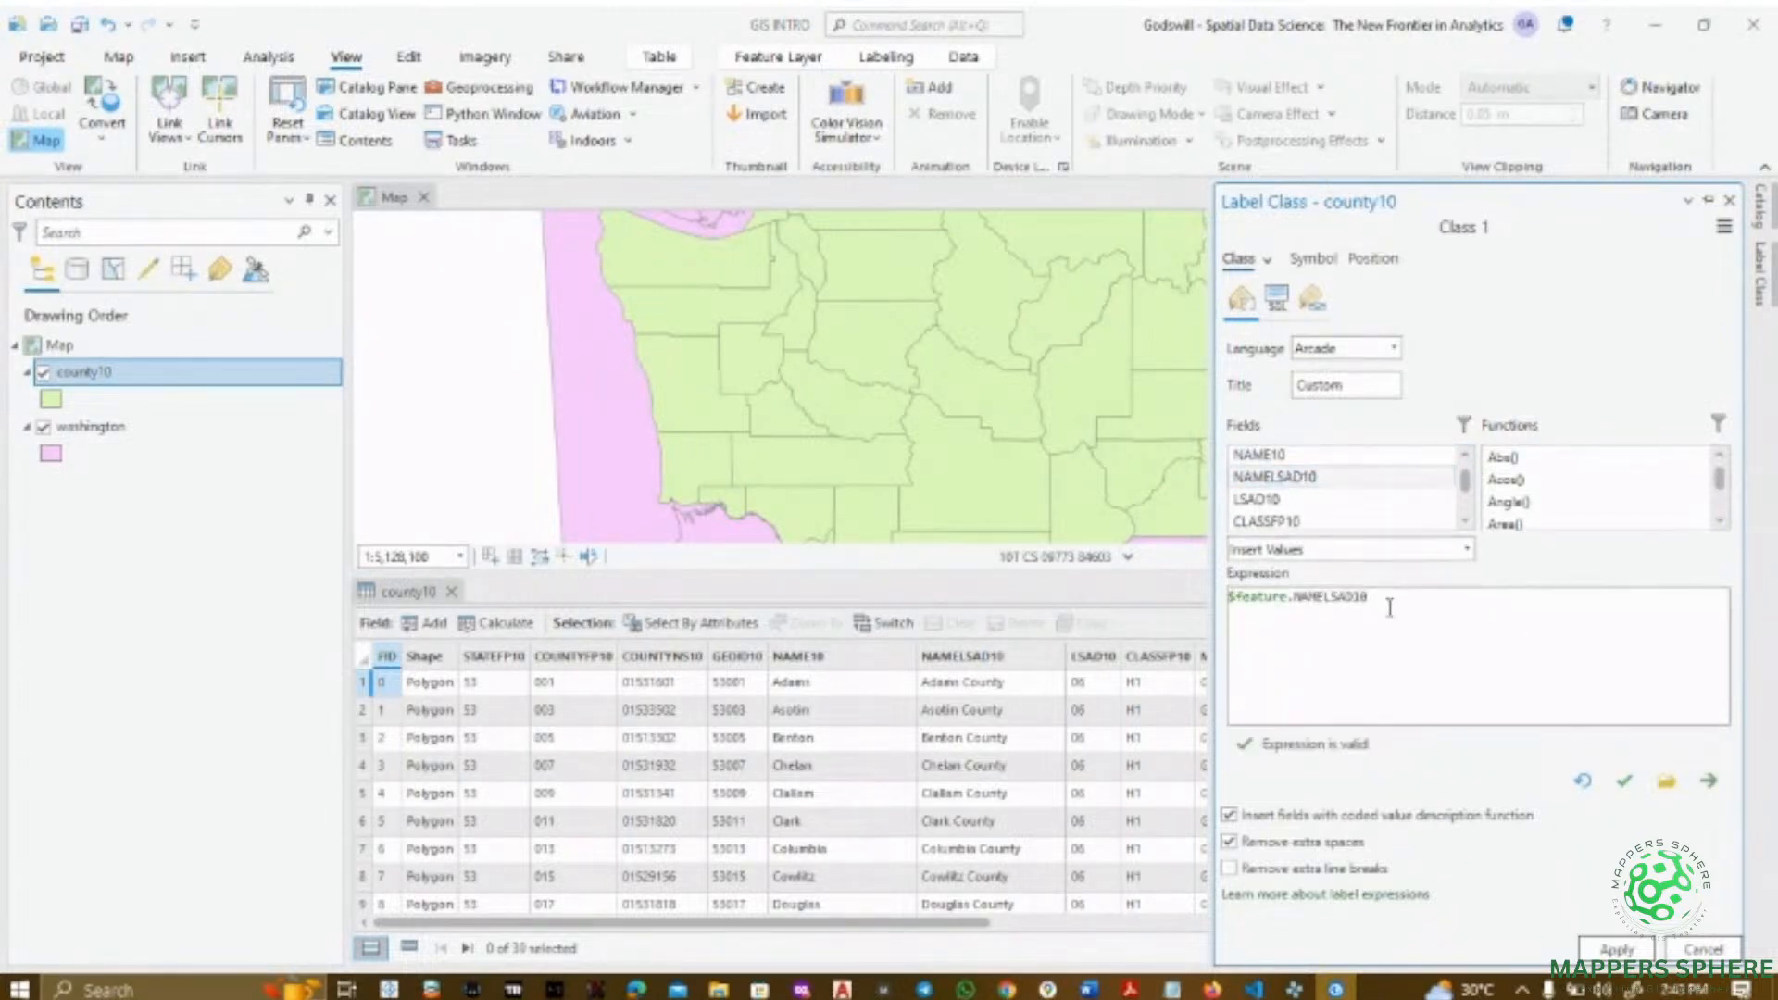
{"action": "left_click", "coordinate": [1617, 949]}
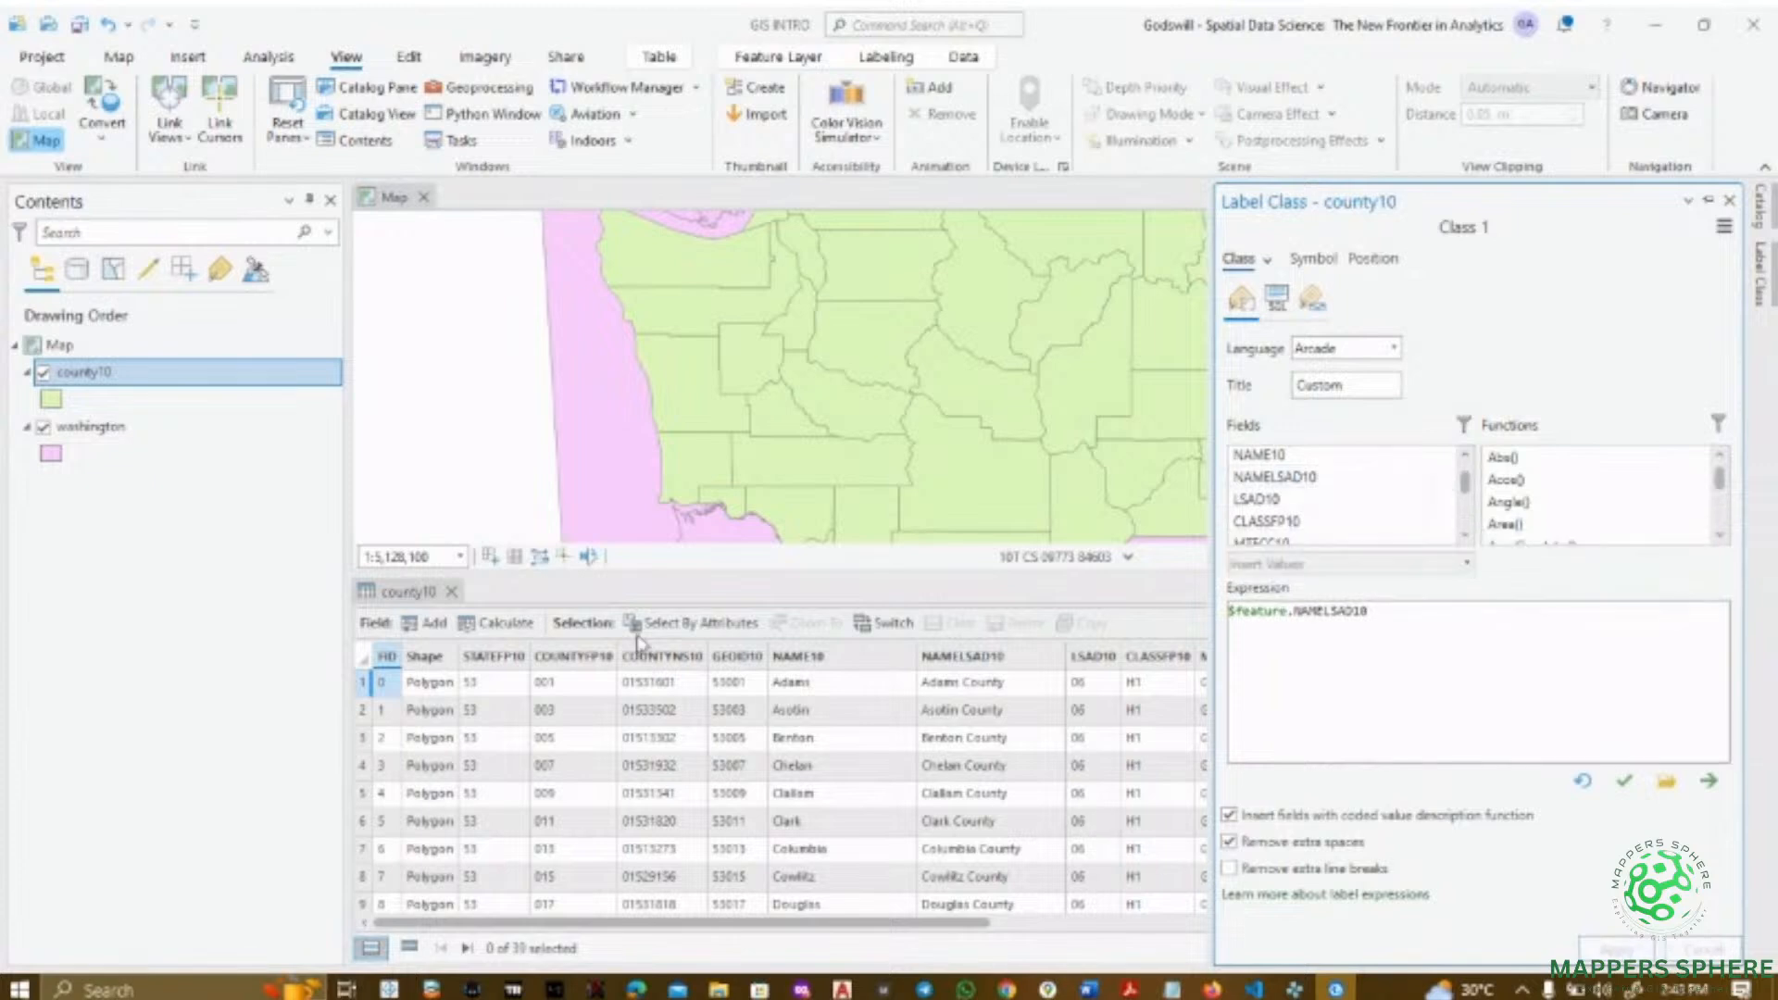
- Turn on labels for the county10 layer and close its attribute table to view the whole map
{"action": "right_click", "coordinate": [173, 389]}
{"action": "left_click", "coordinate": [234, 628]}
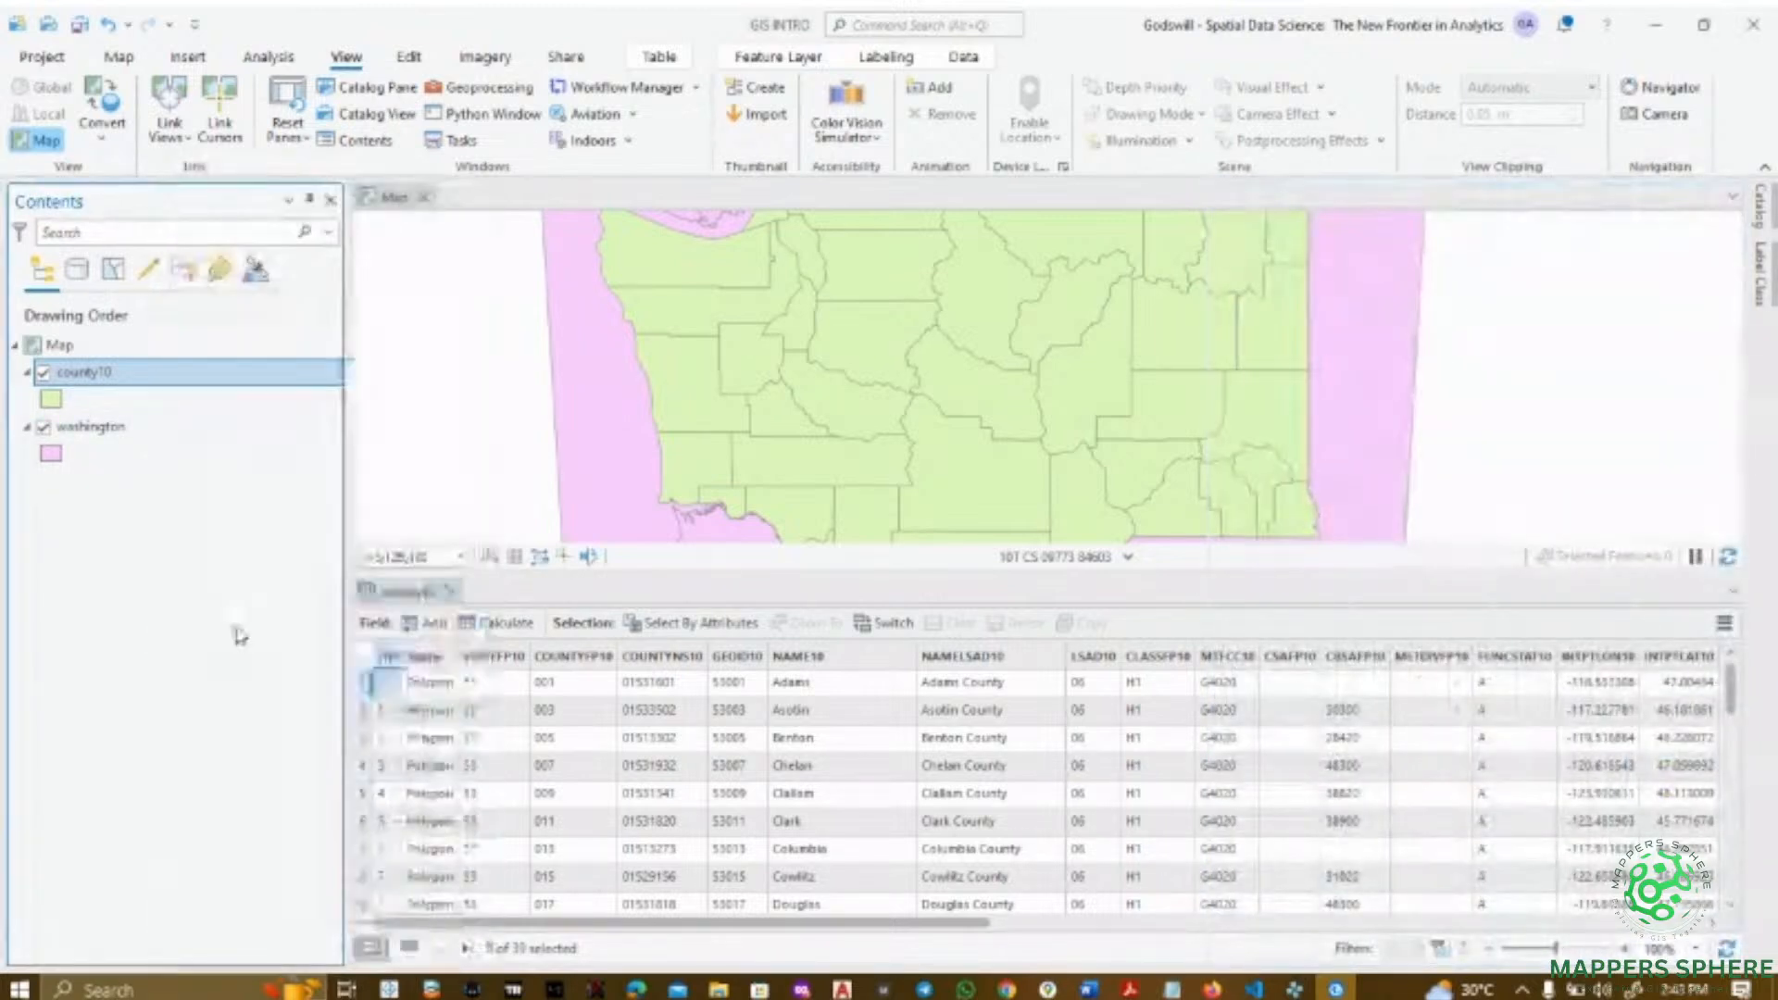
{"action": "left_click", "coordinate": [452, 593]}
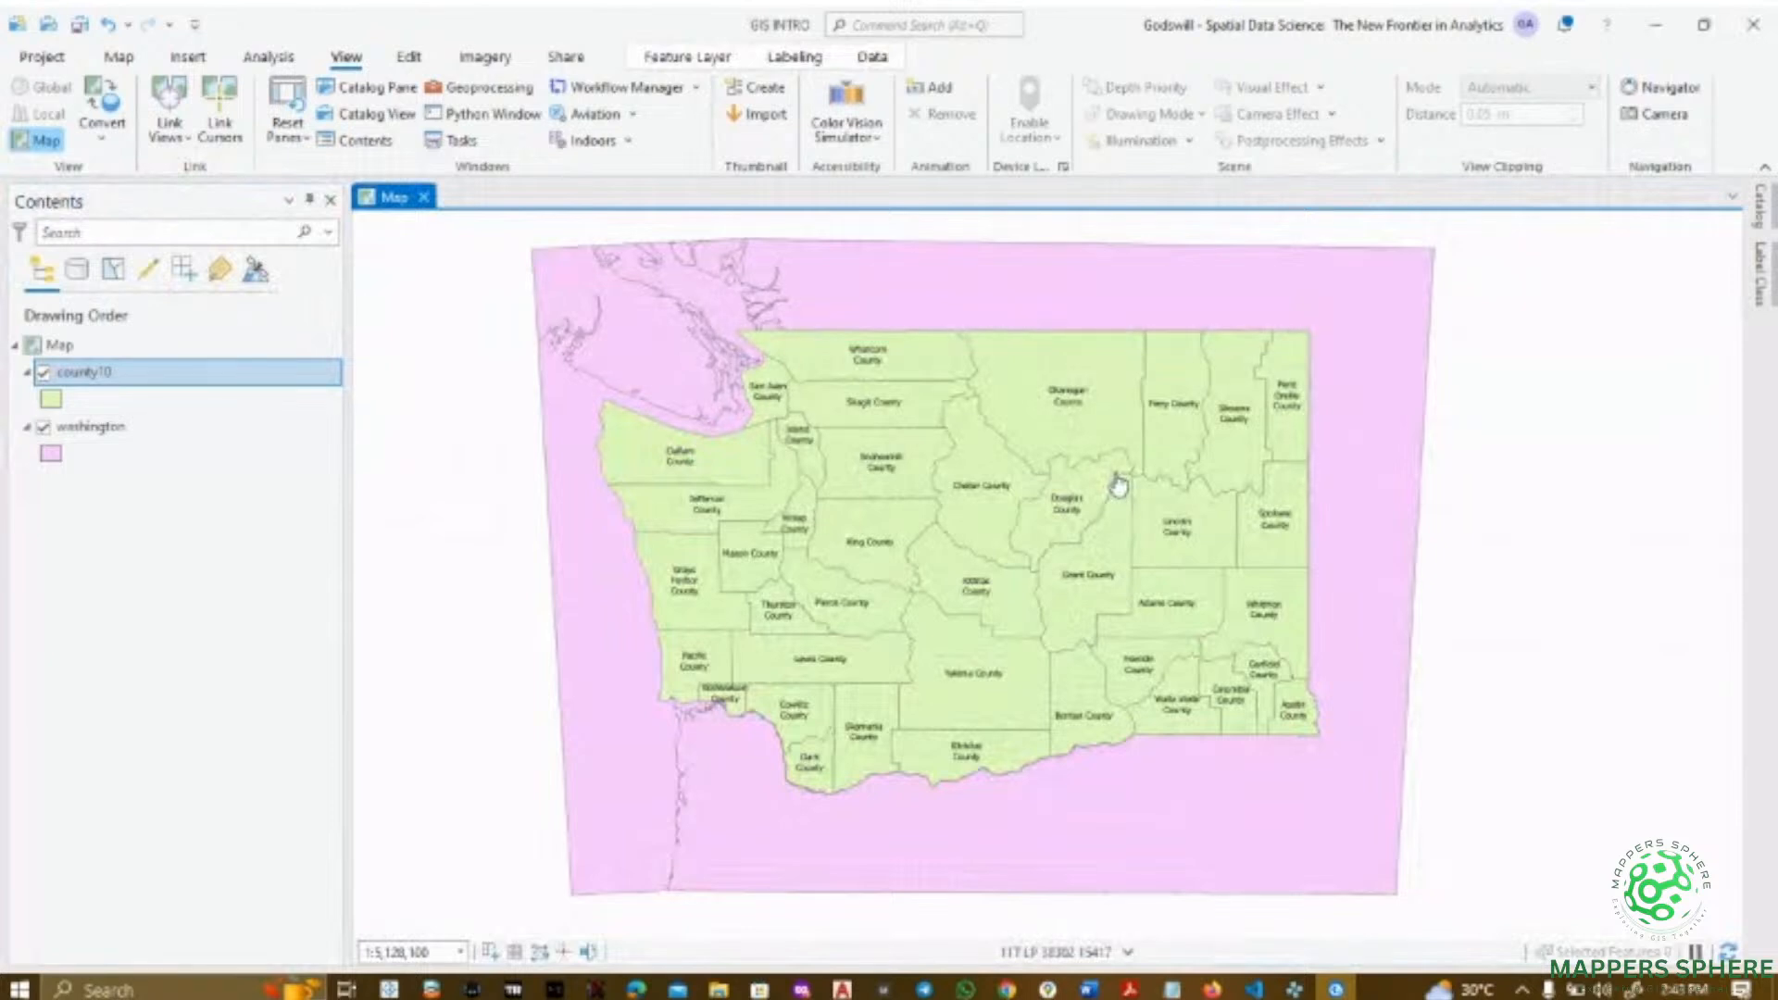
{"action": "scroll", "coordinate": [1119, 486], "scroll_direction": "up", "scroll_amount": 1}
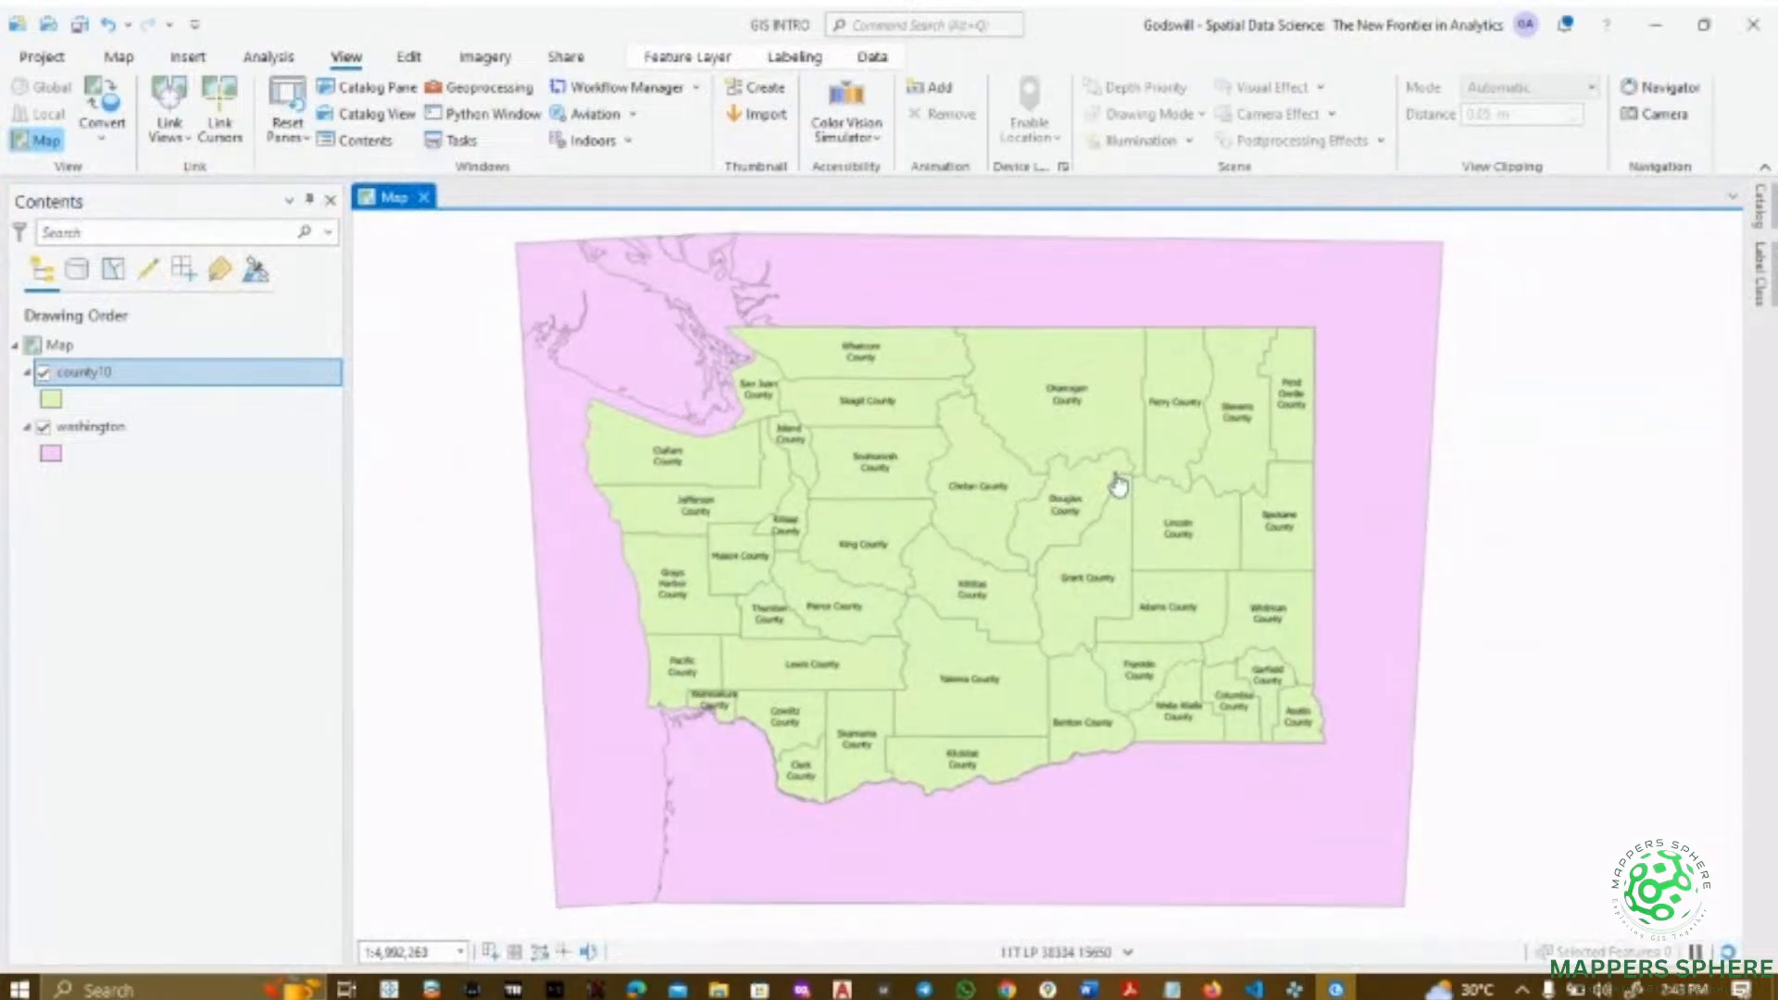
{"action": "scroll", "coordinate": [1119, 486], "scroll_direction": "up", "scroll_amount": 2}
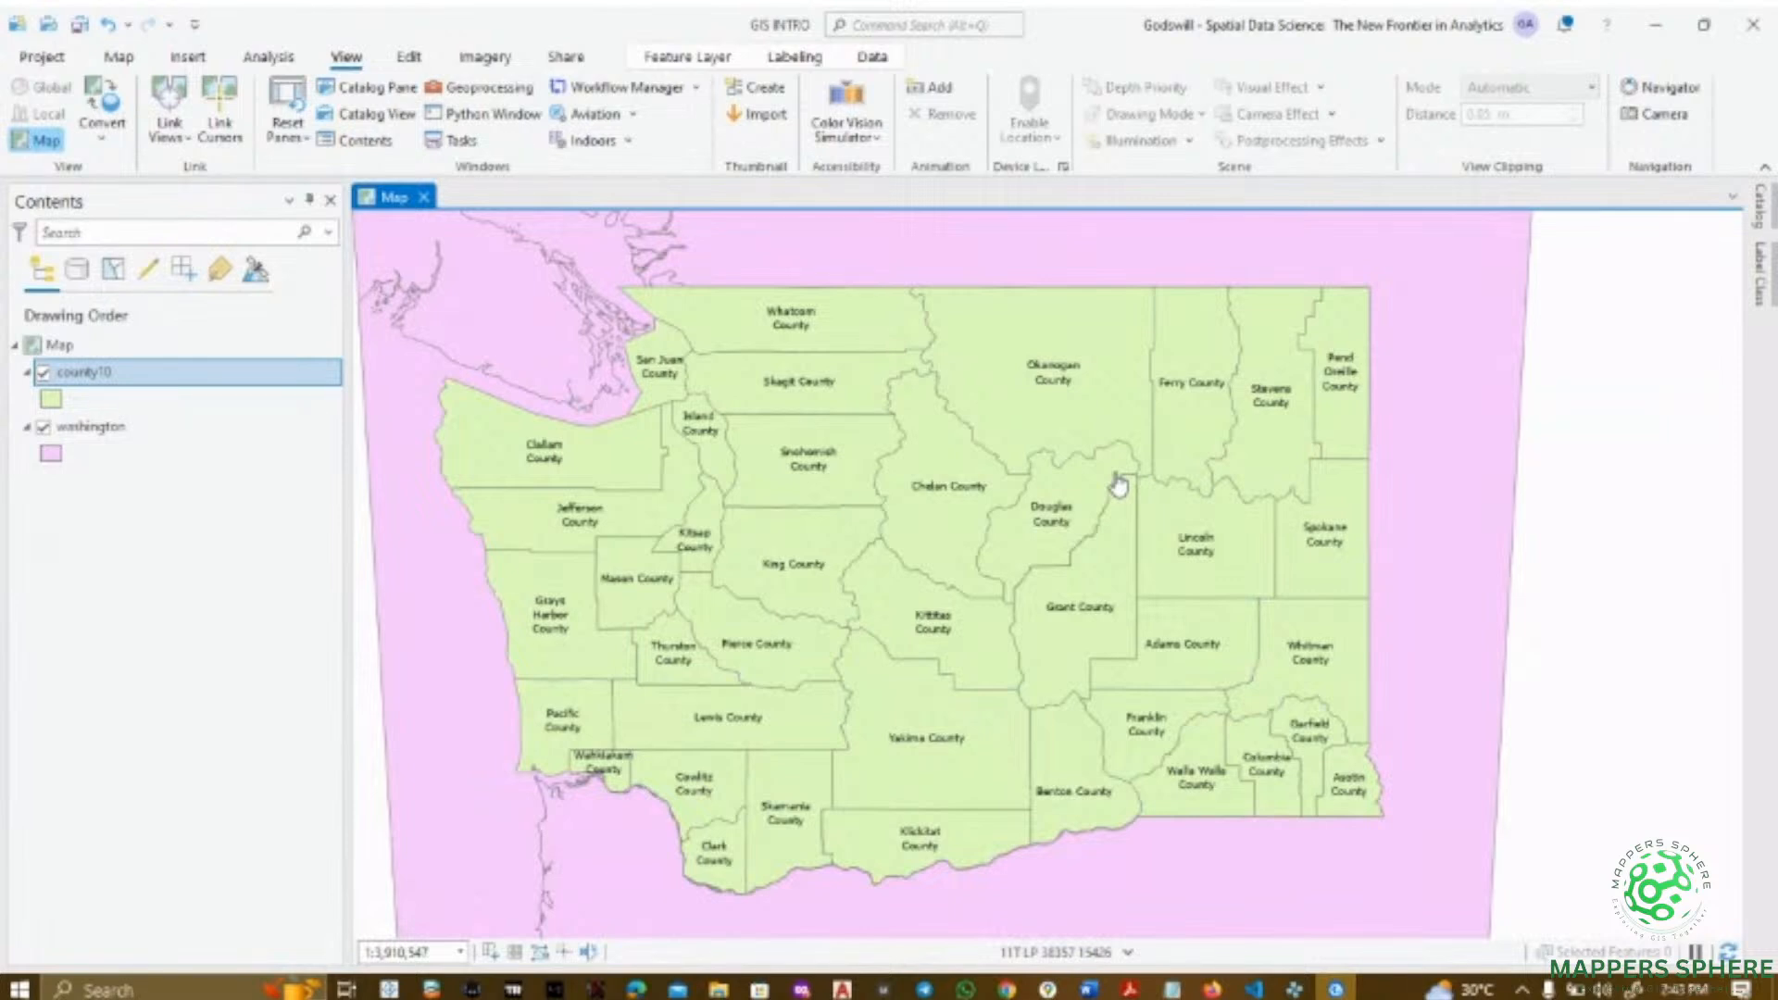
- Turn off the county10 labels and add the Cities feature class from city.gdb in the WA_city folder to the map
{"action": "right_click", "coordinate": [104, 375]}
{"action": "left_click", "coordinate": [221, 639]}
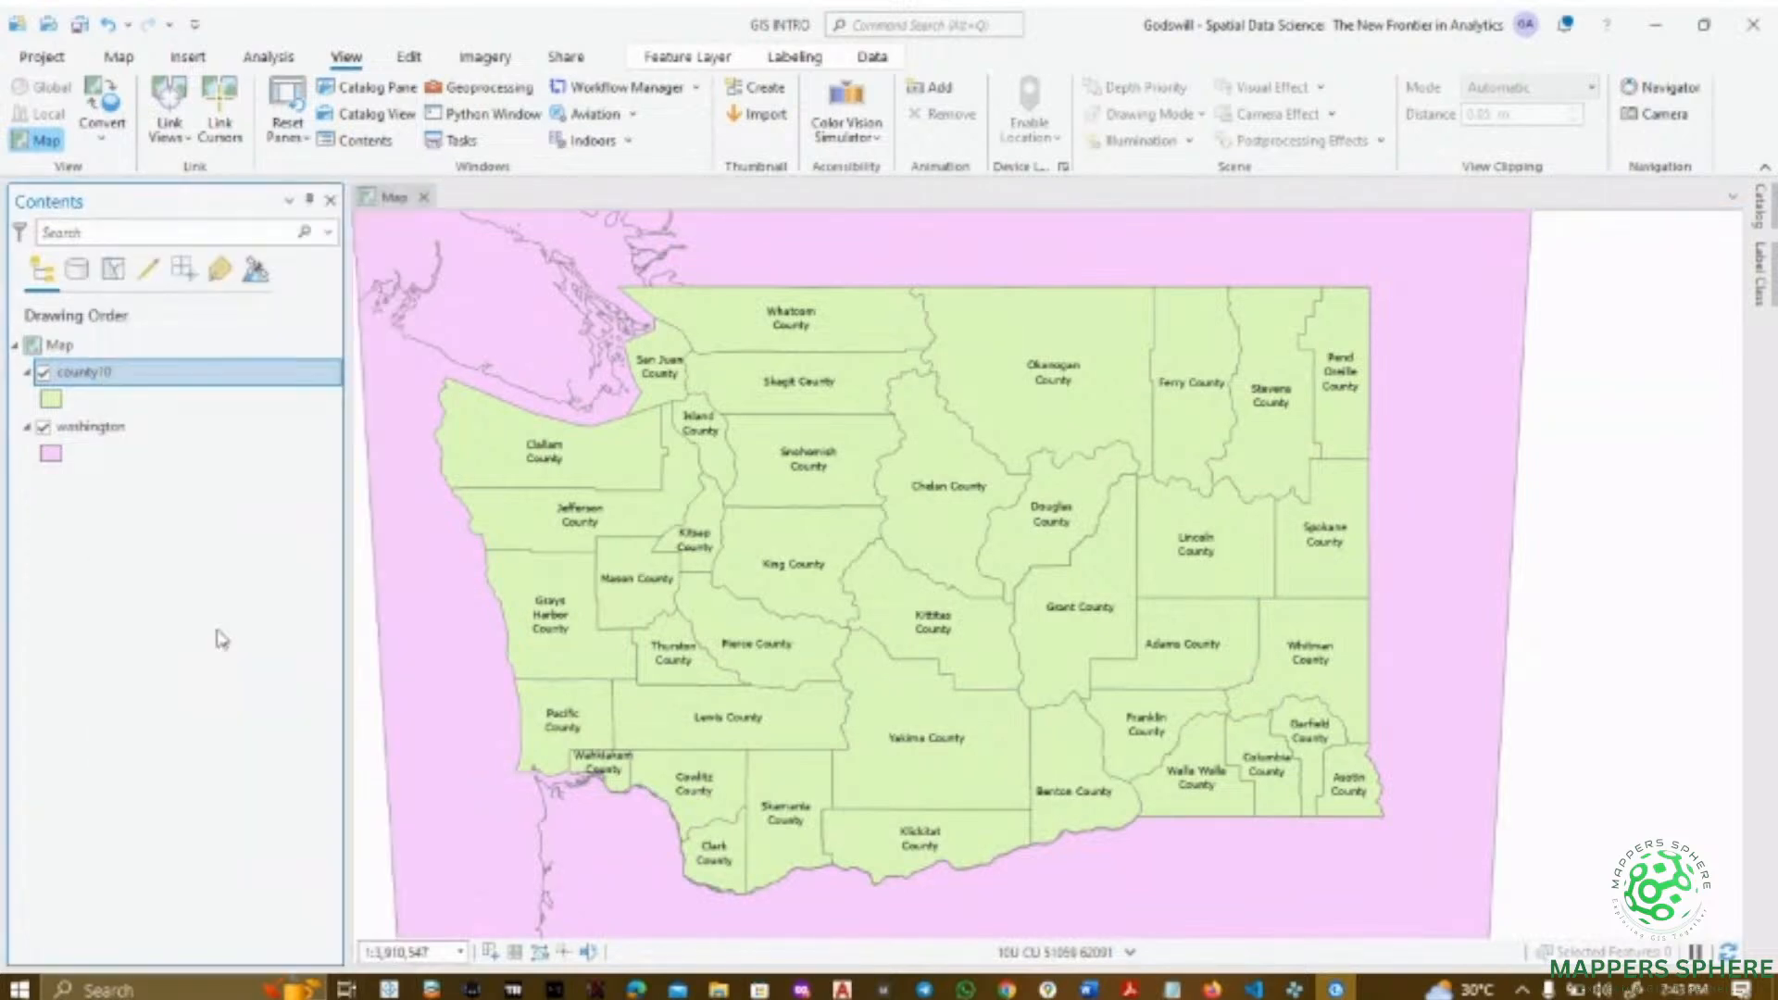
{"action": "left_click", "coordinate": [1769, 222]}
{"action": "left_click", "coordinate": [1496, 738]}
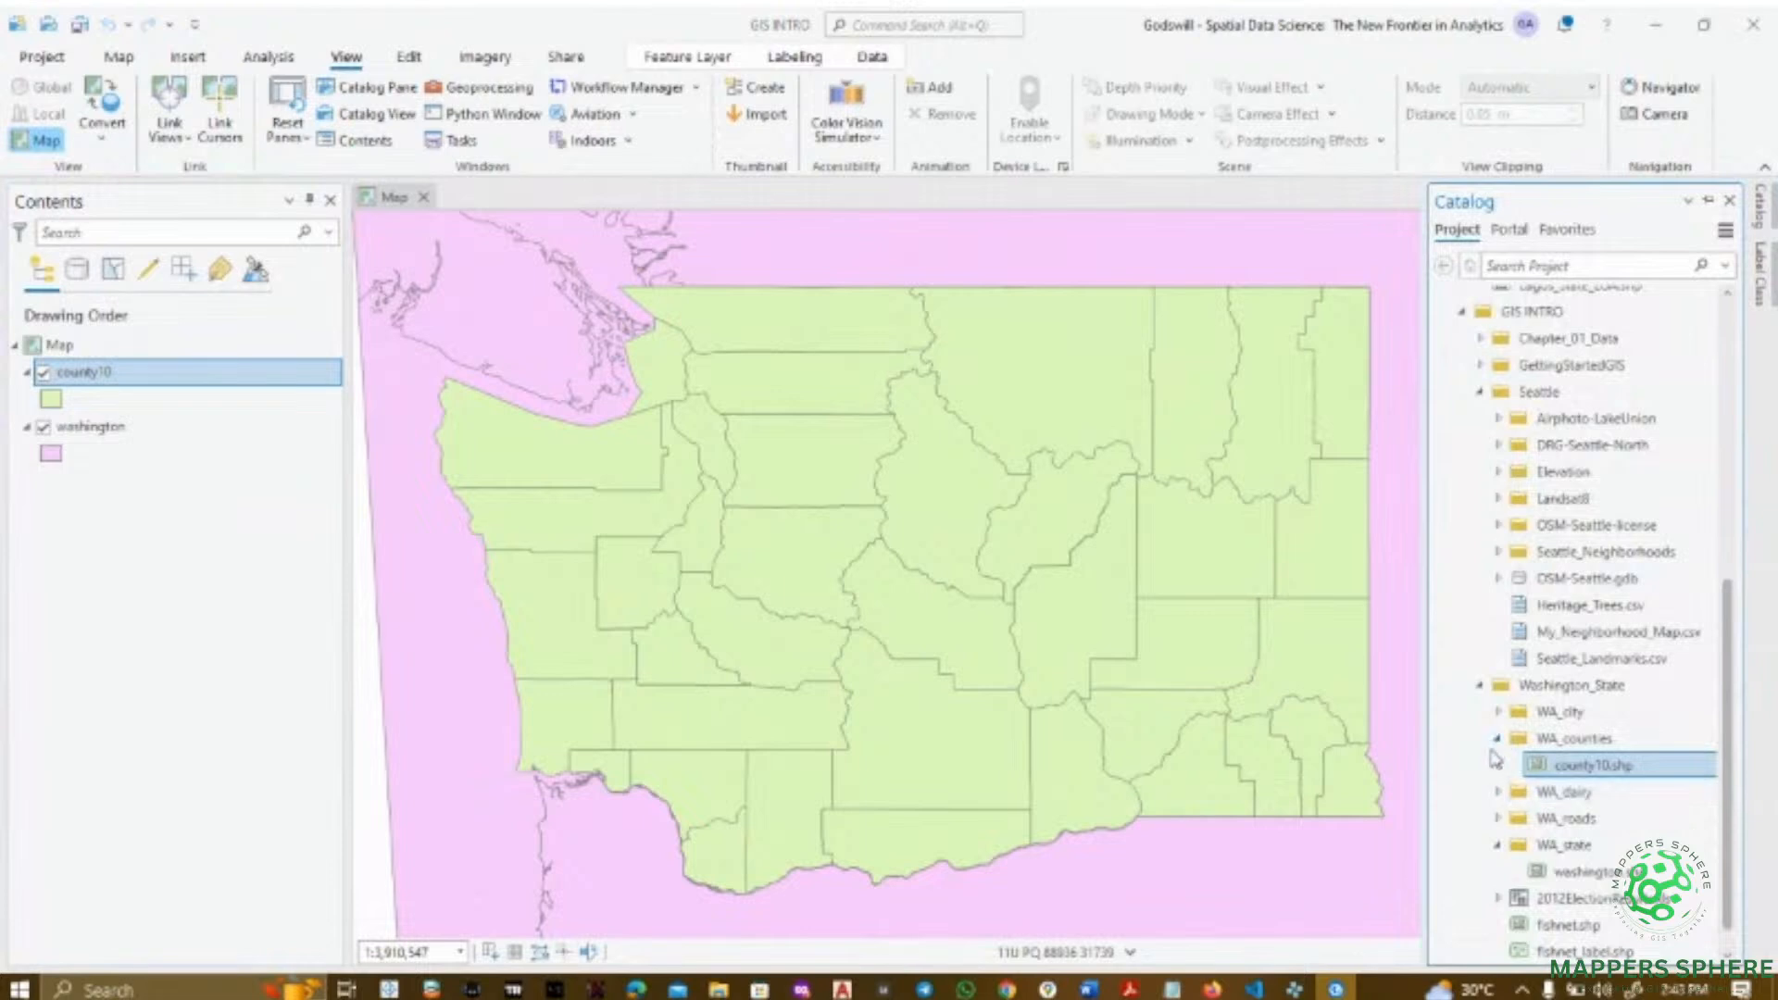
{"action": "left_click", "coordinate": [1498, 738]}
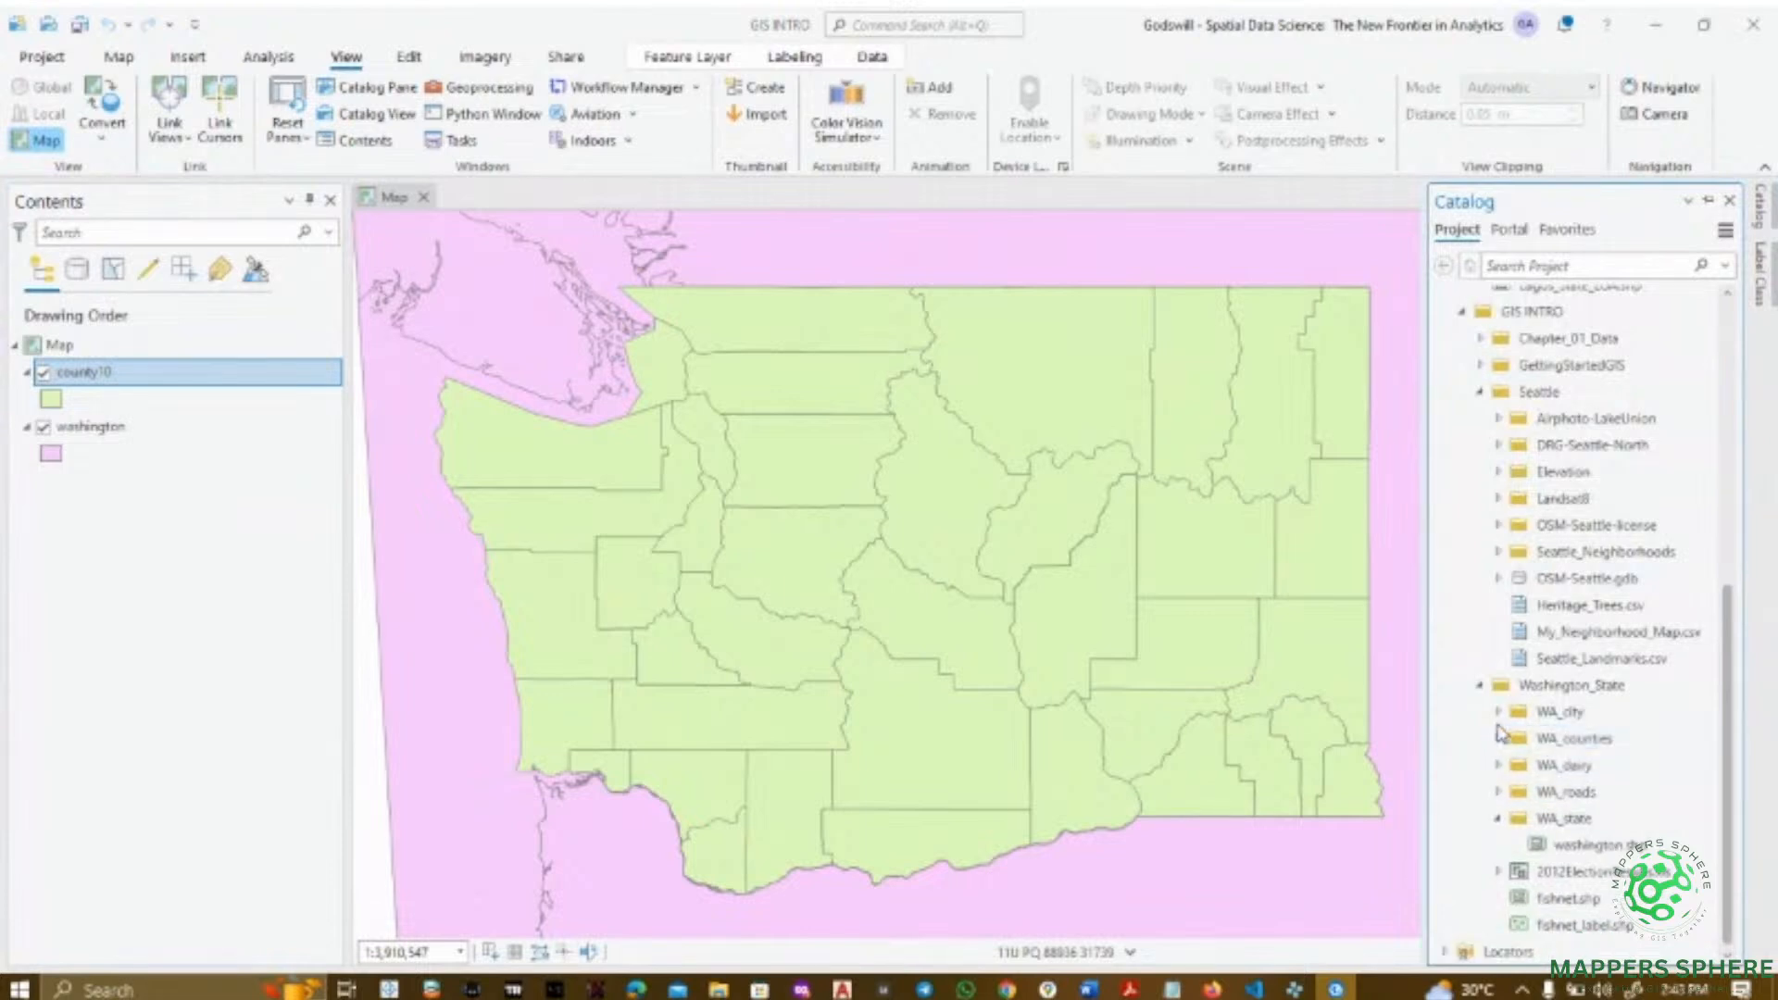
{"action": "left_click", "coordinate": [1498, 711]}
{"action": "left_click", "coordinate": [1515, 738]}
{"action": "left_click", "coordinate": [1583, 765]}
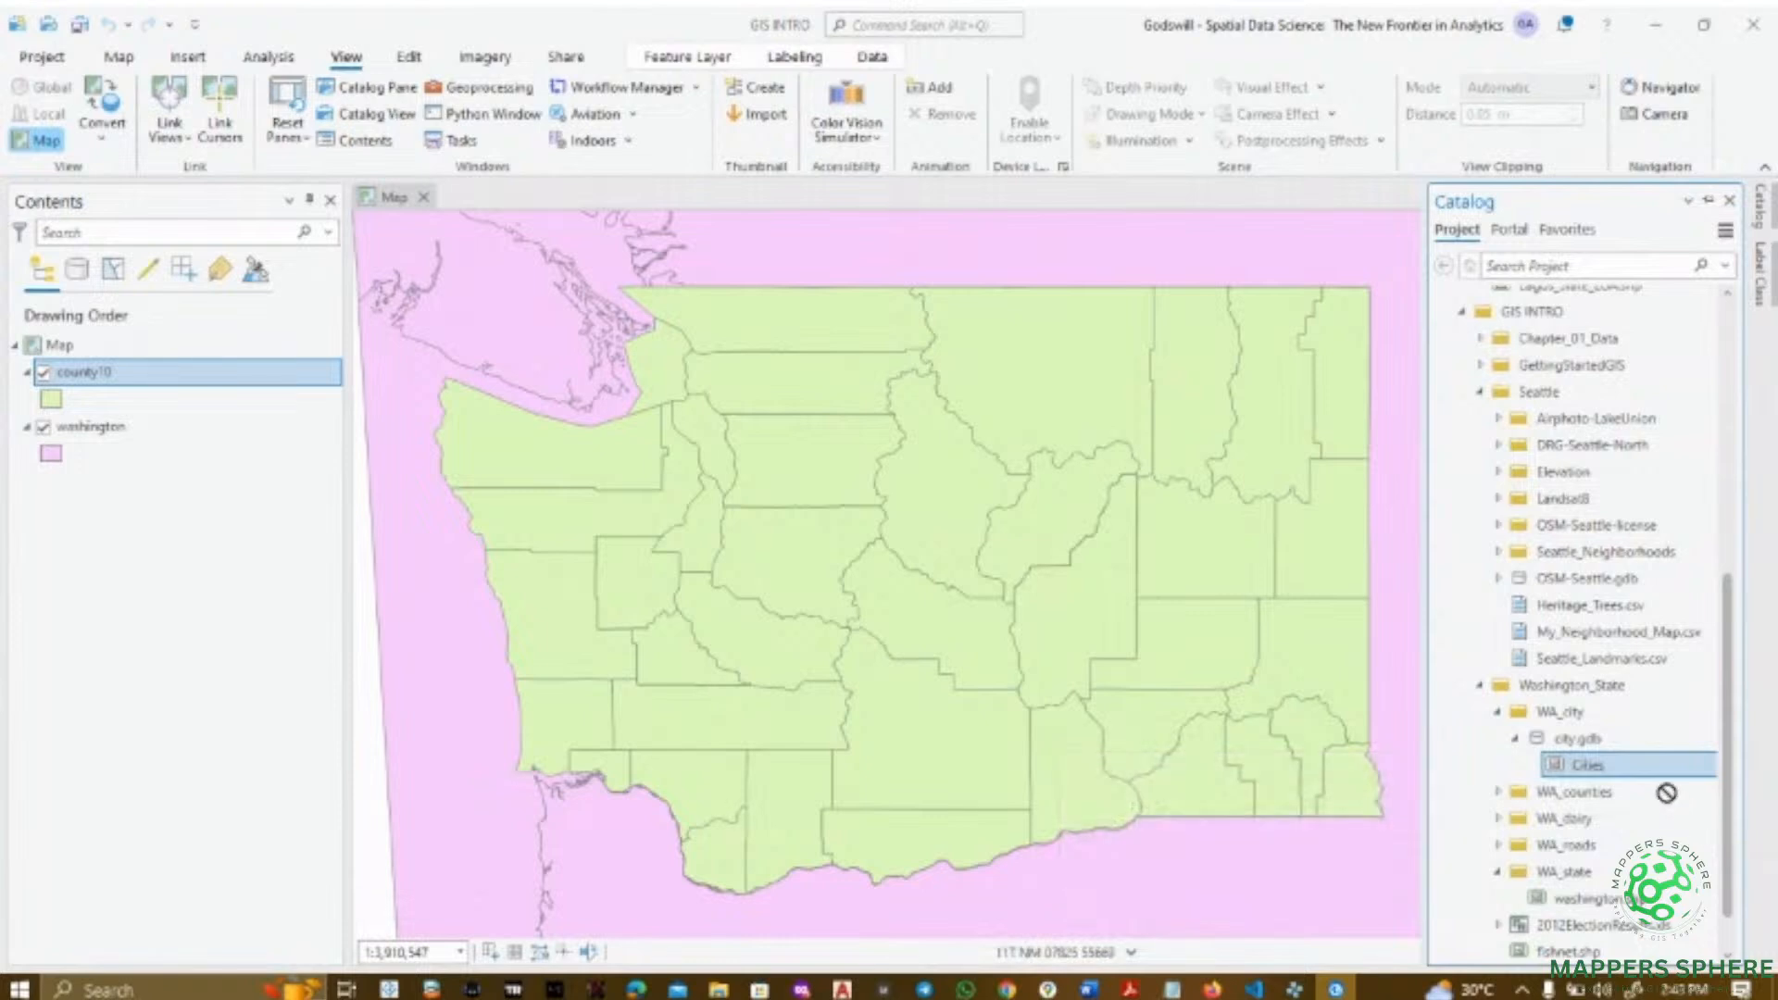
{"action": "left_click_drag", "start_coordinate": [1639, 767], "coordinate": [1238, 695]}
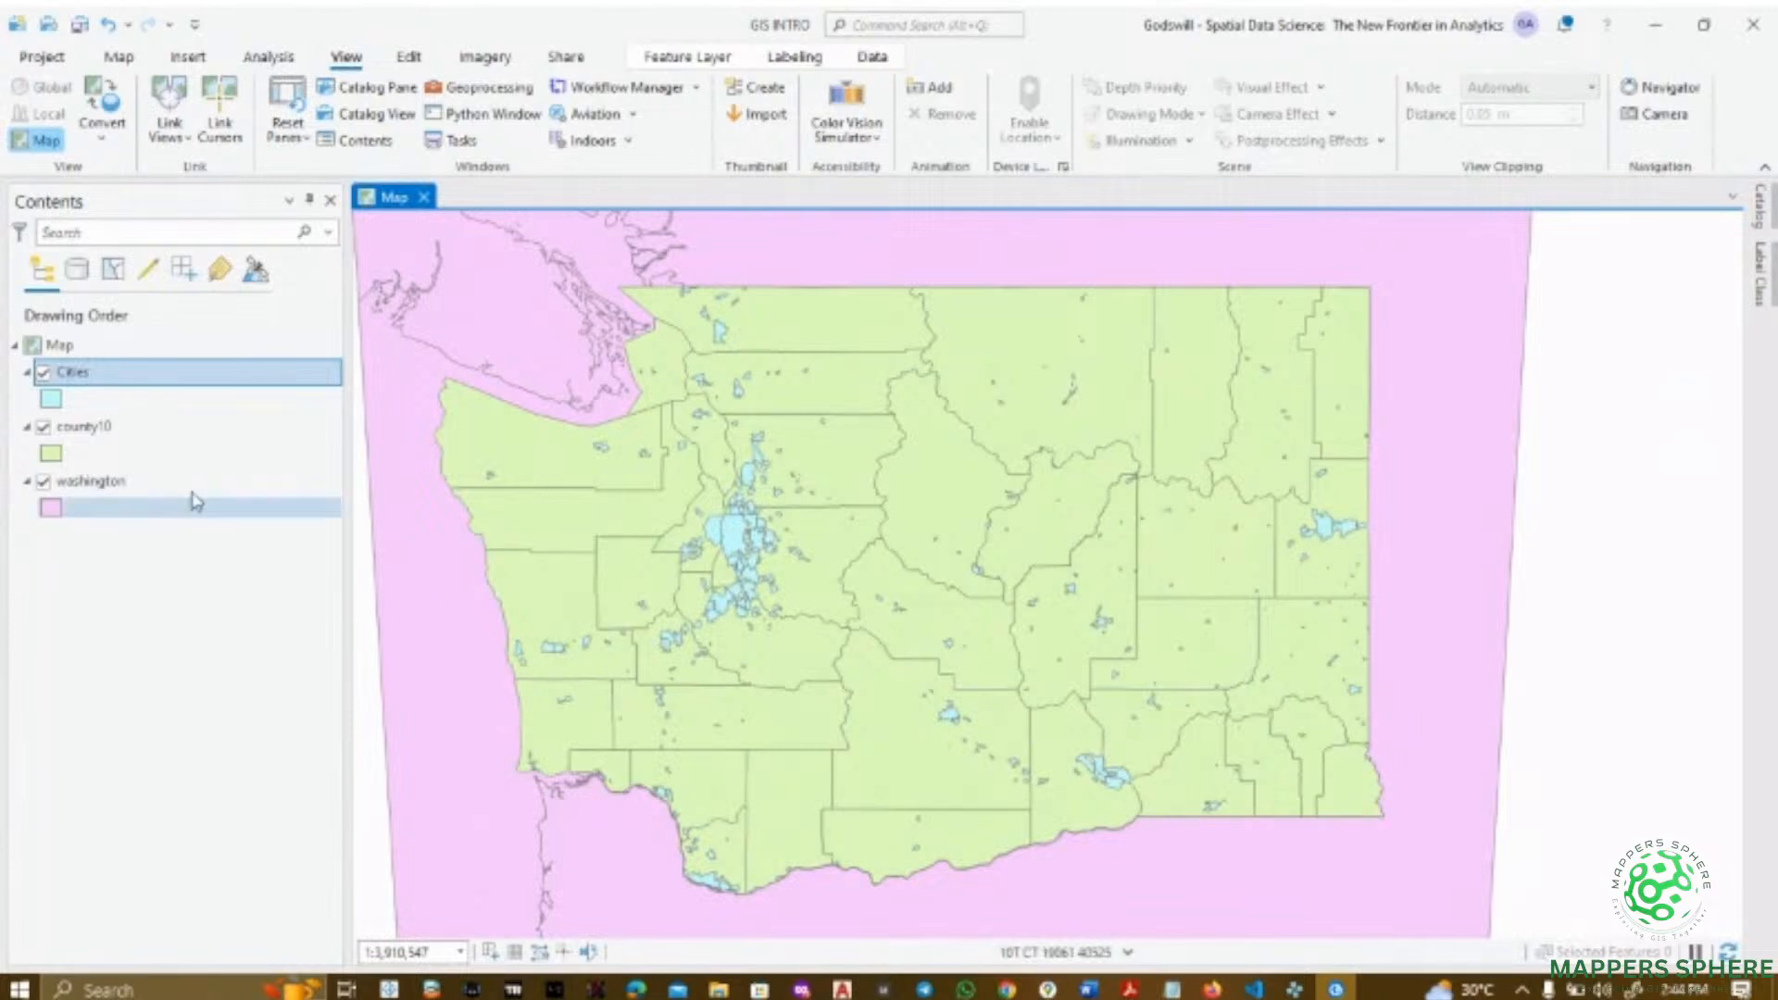
- Open the Cities attribute table and validate the layer's label expression based on the NAME field
{"action": "right_click", "coordinate": [121, 393]}
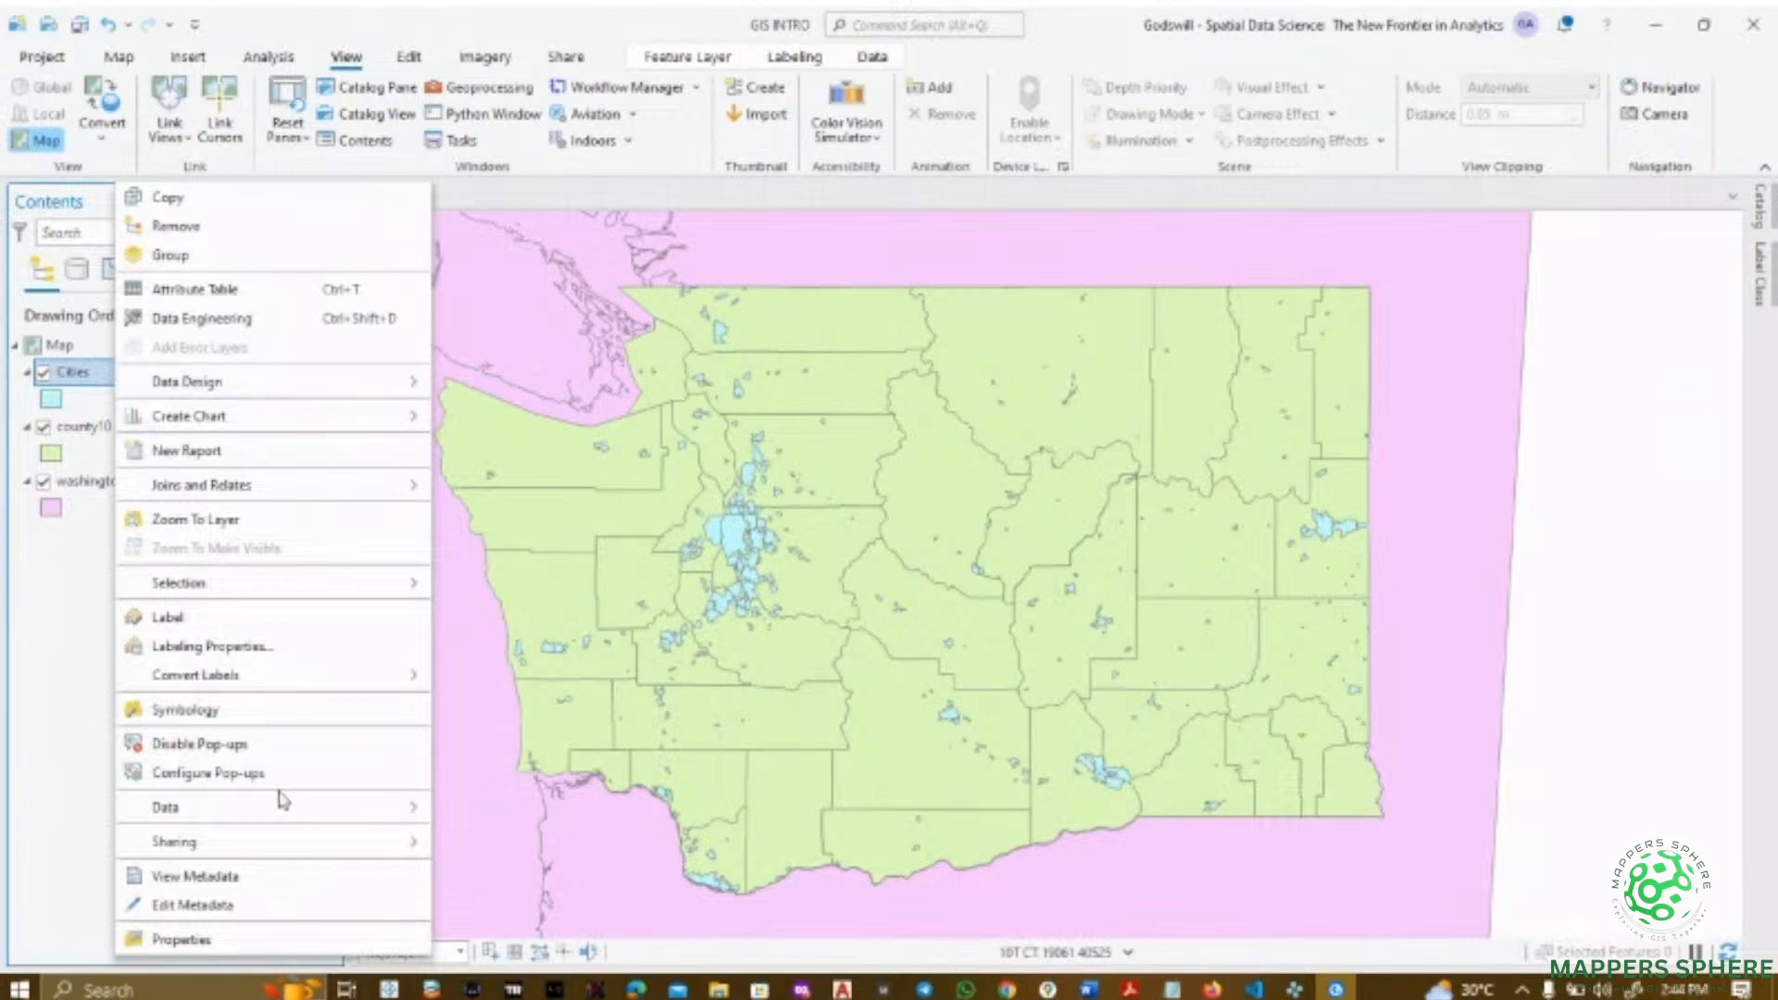
{"action": "left_click", "coordinate": [184, 293]}
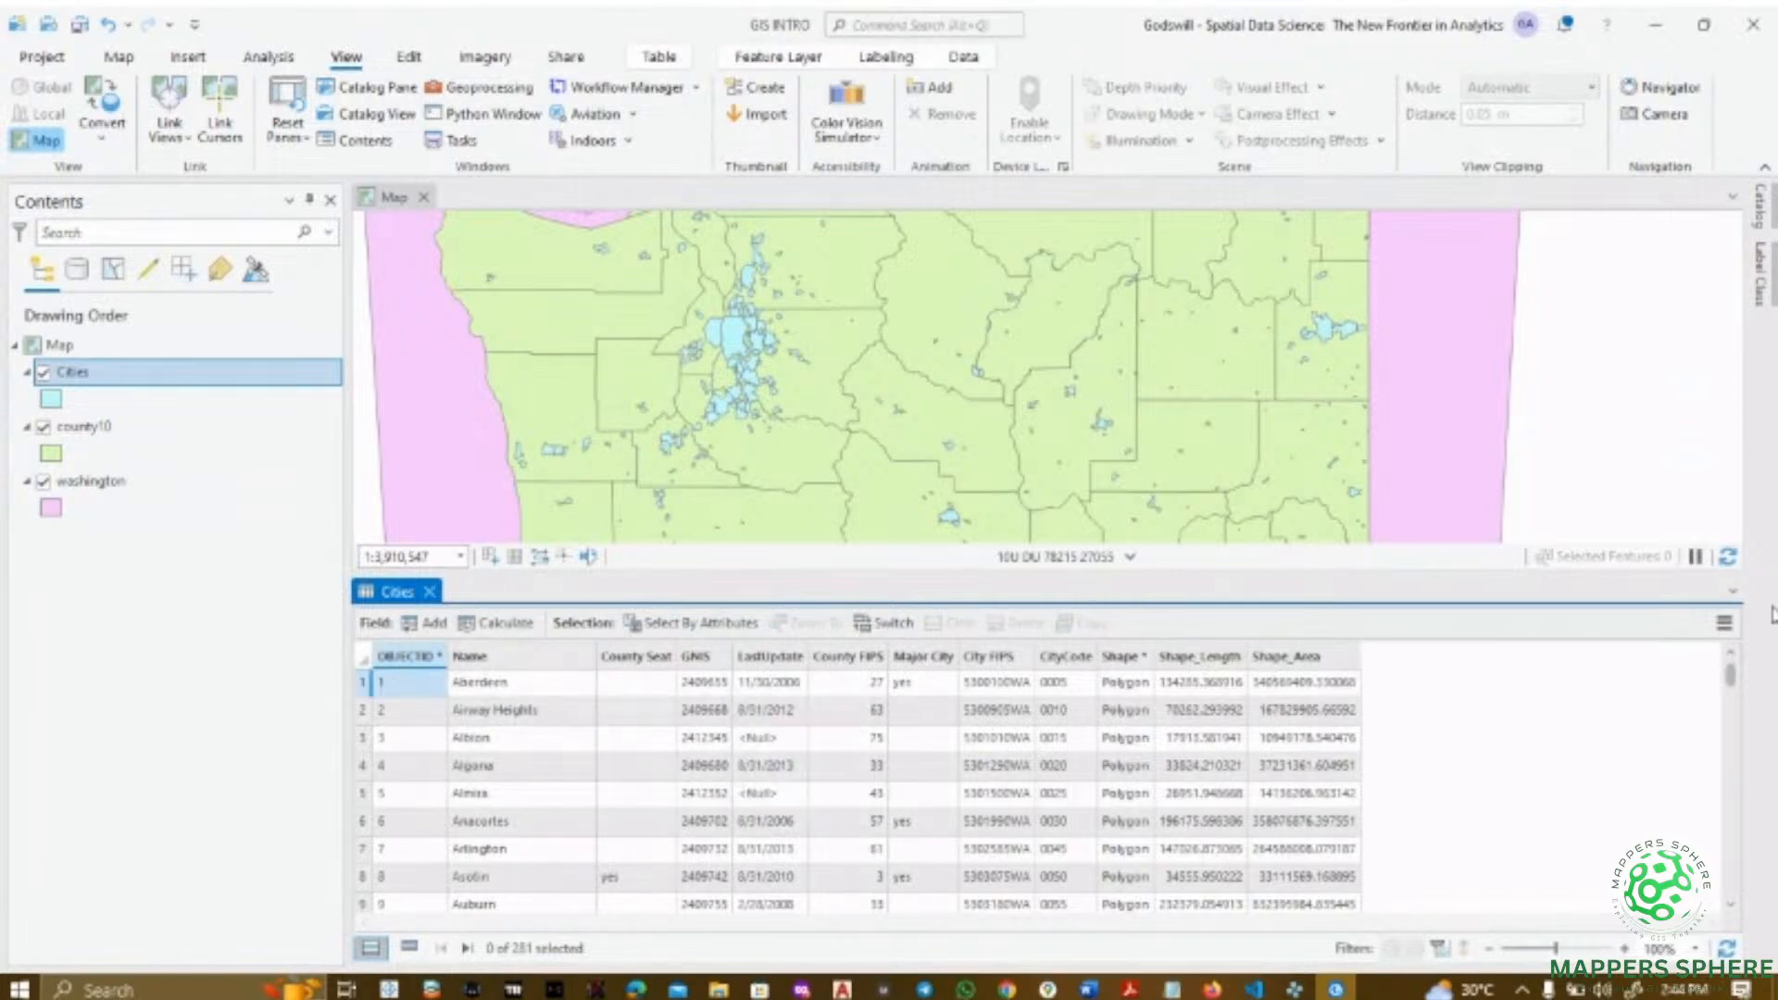
{"action": "left_click", "coordinate": [1758, 275]}
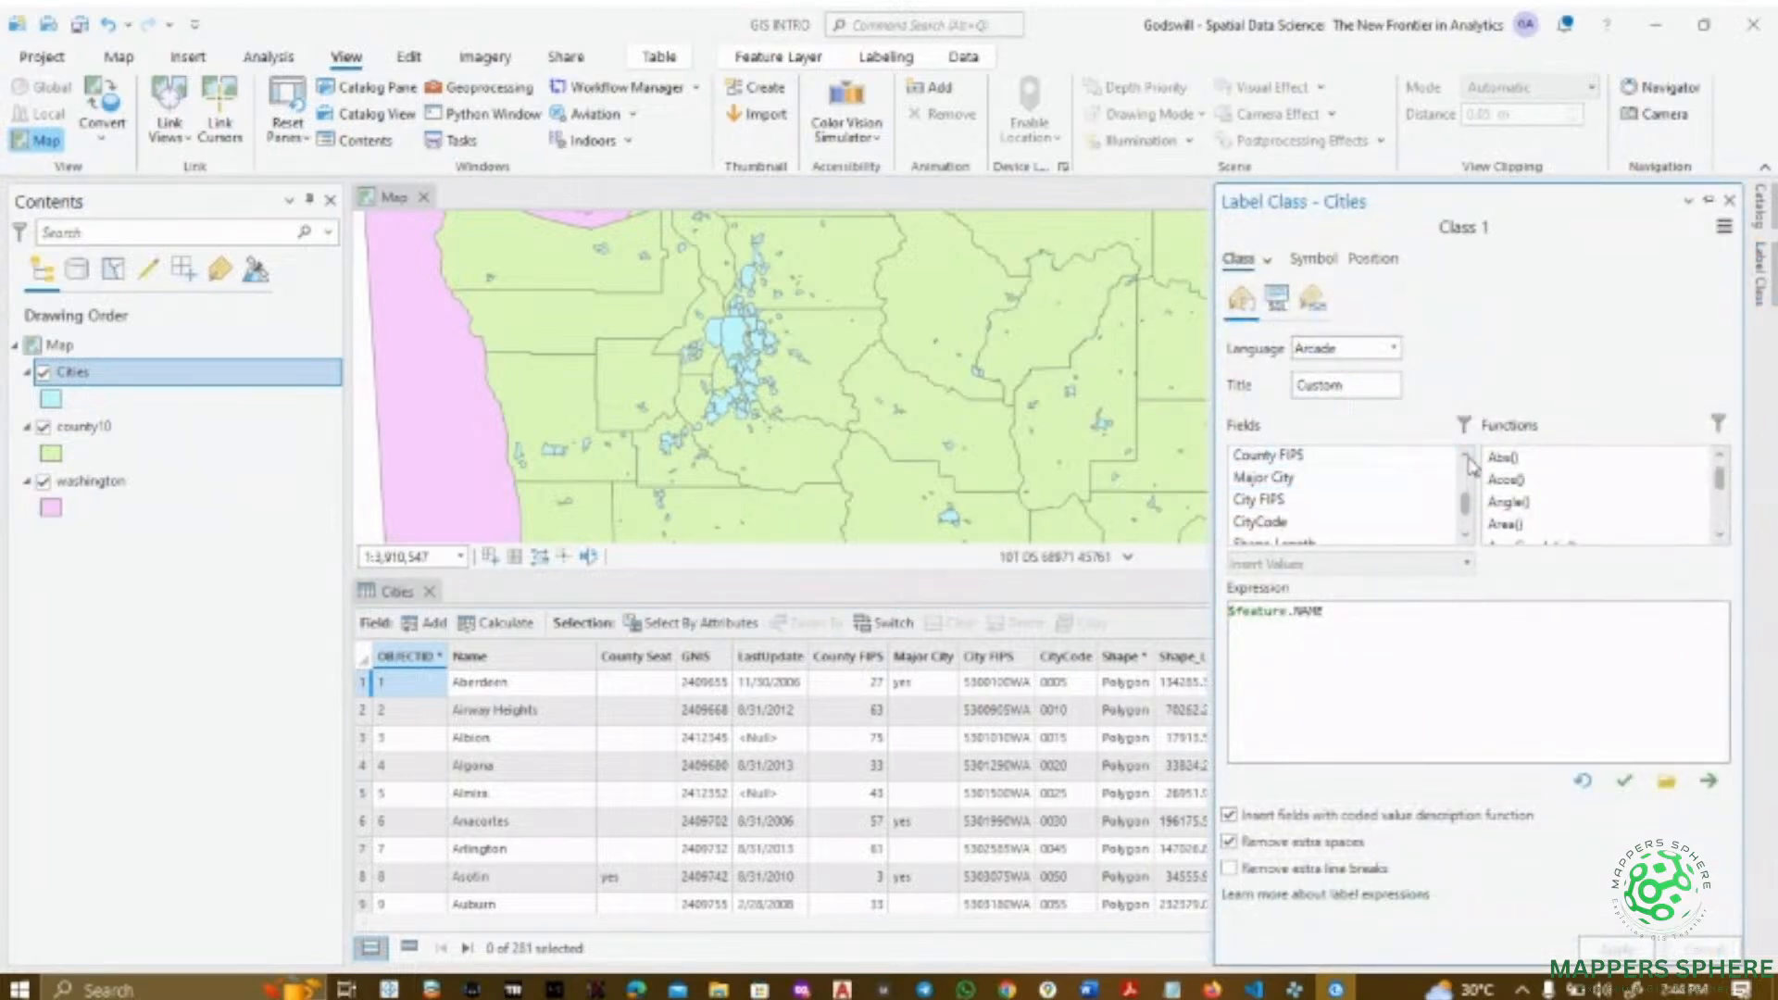
{"action": "left_click", "coordinate": [1624, 781]}
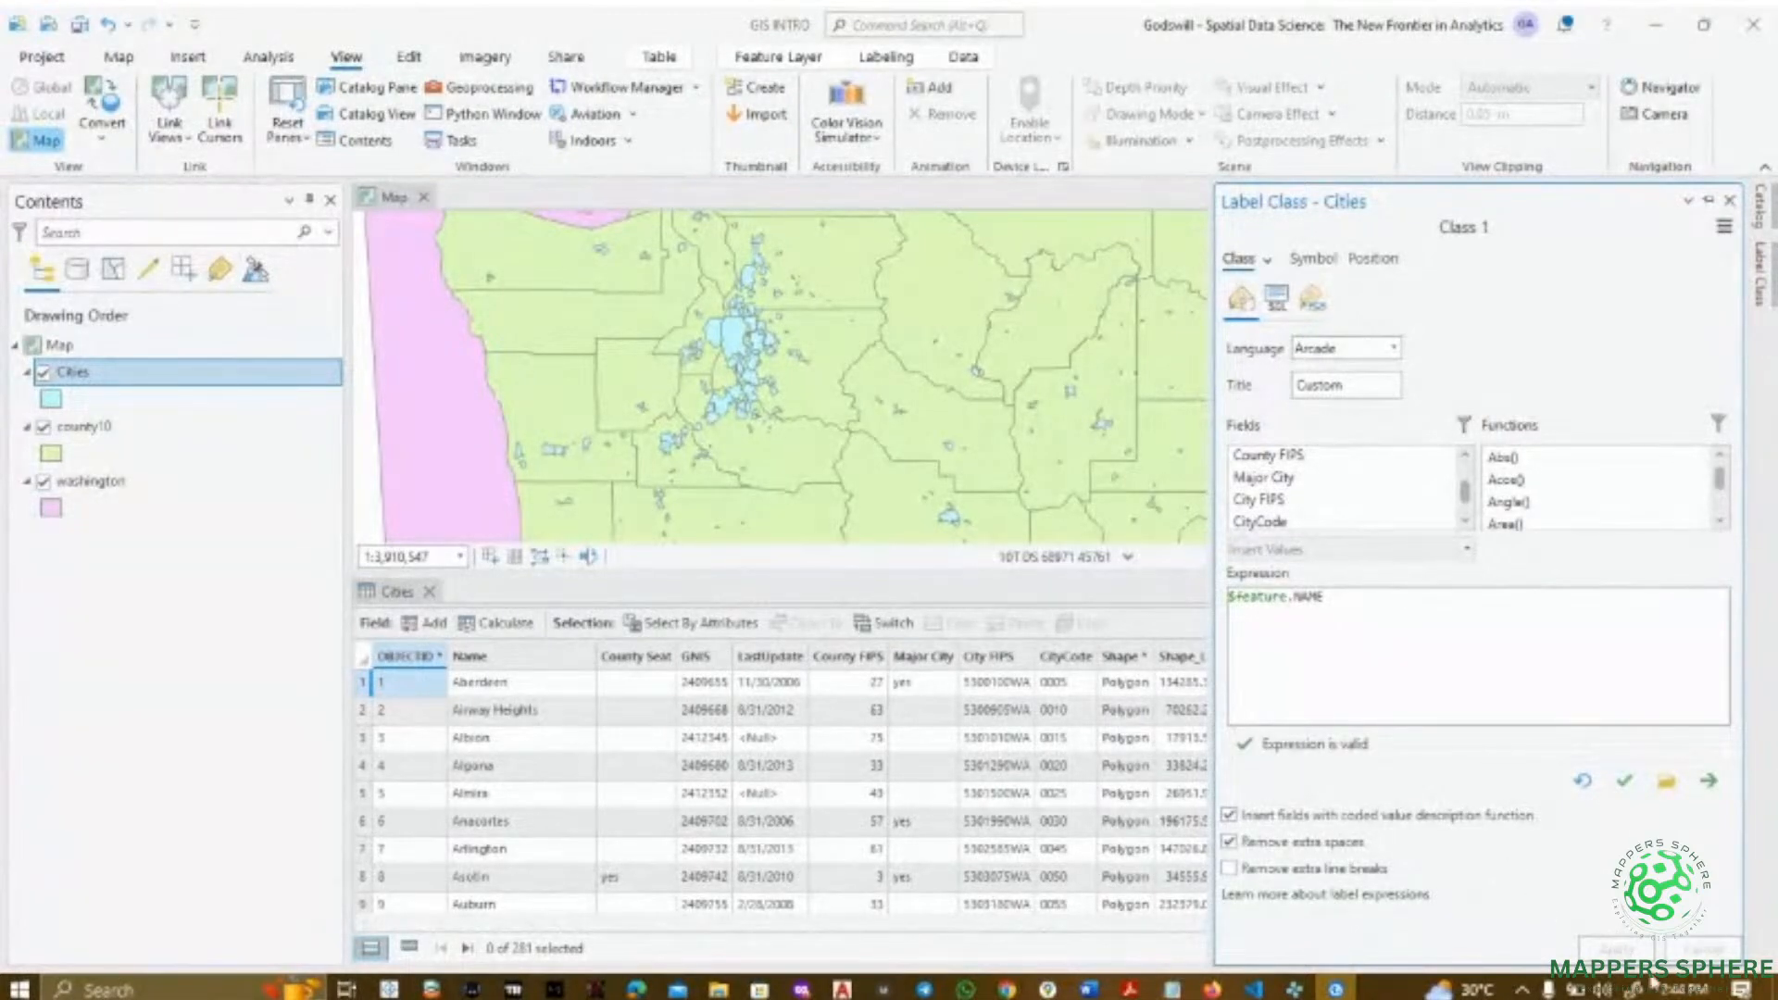
- Turn on labels for the Cities layer and close its attribute table to view the labelled cities
{"action": "right_click", "coordinate": [143, 380]}
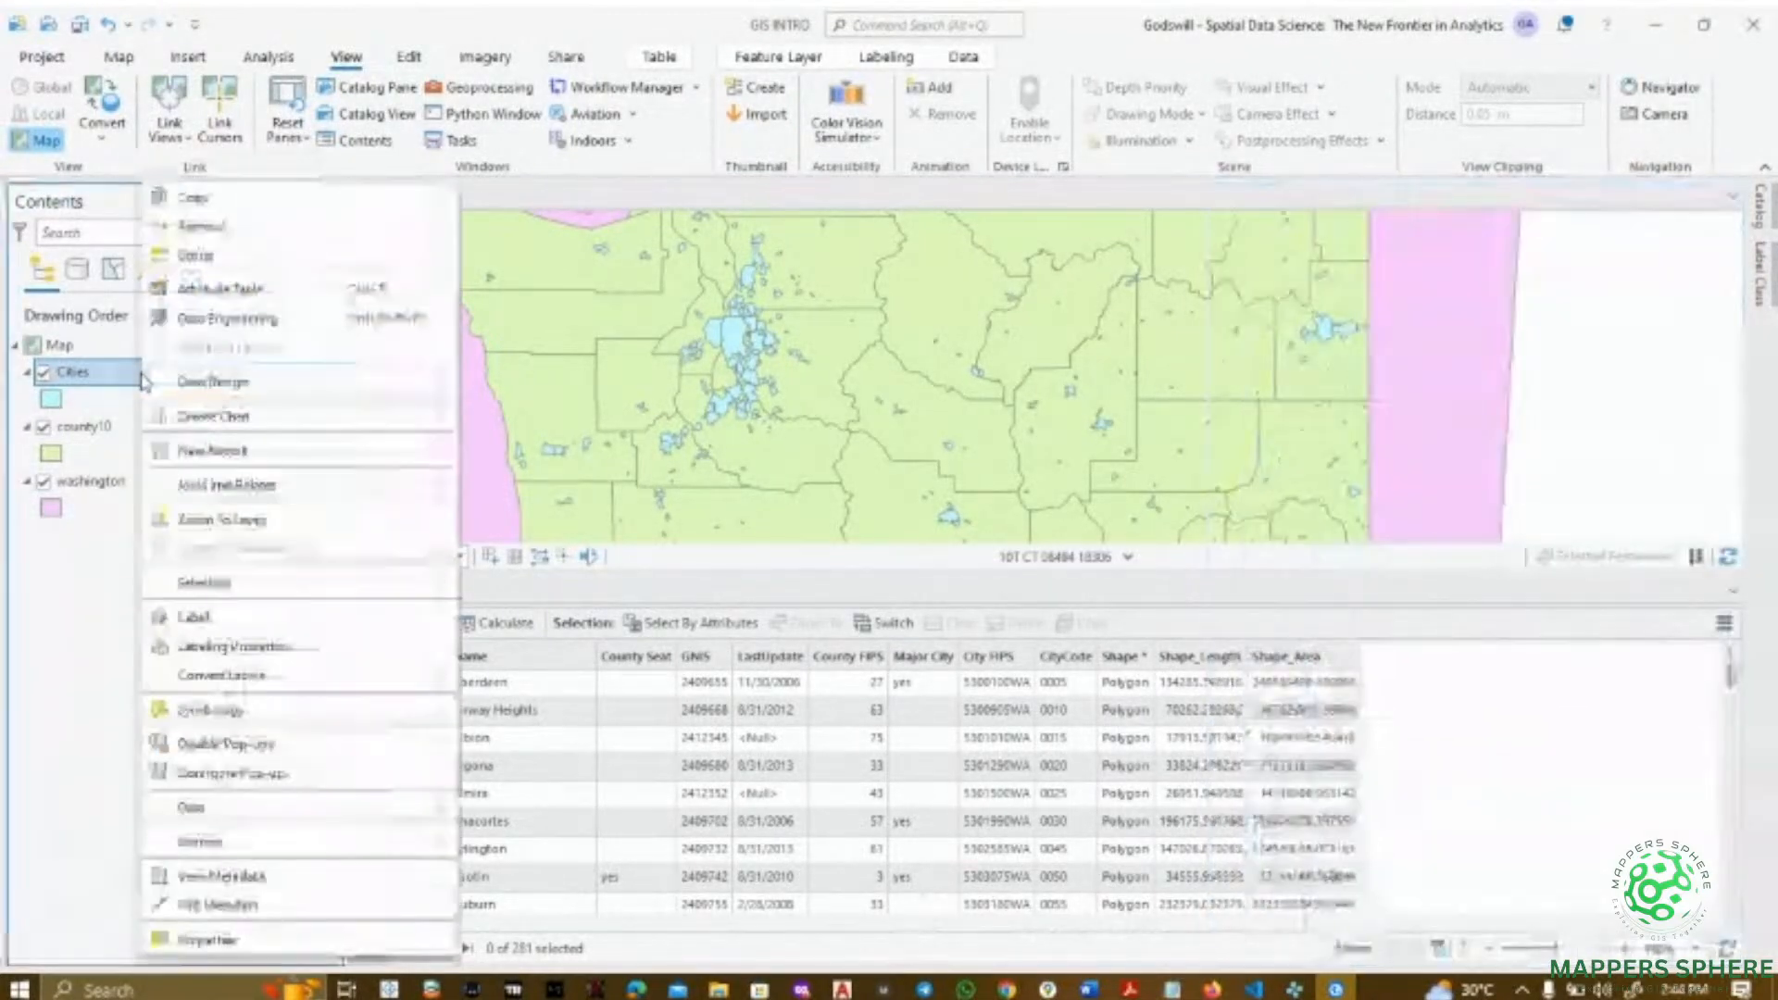
{"action": "left_click", "coordinate": [189, 628]}
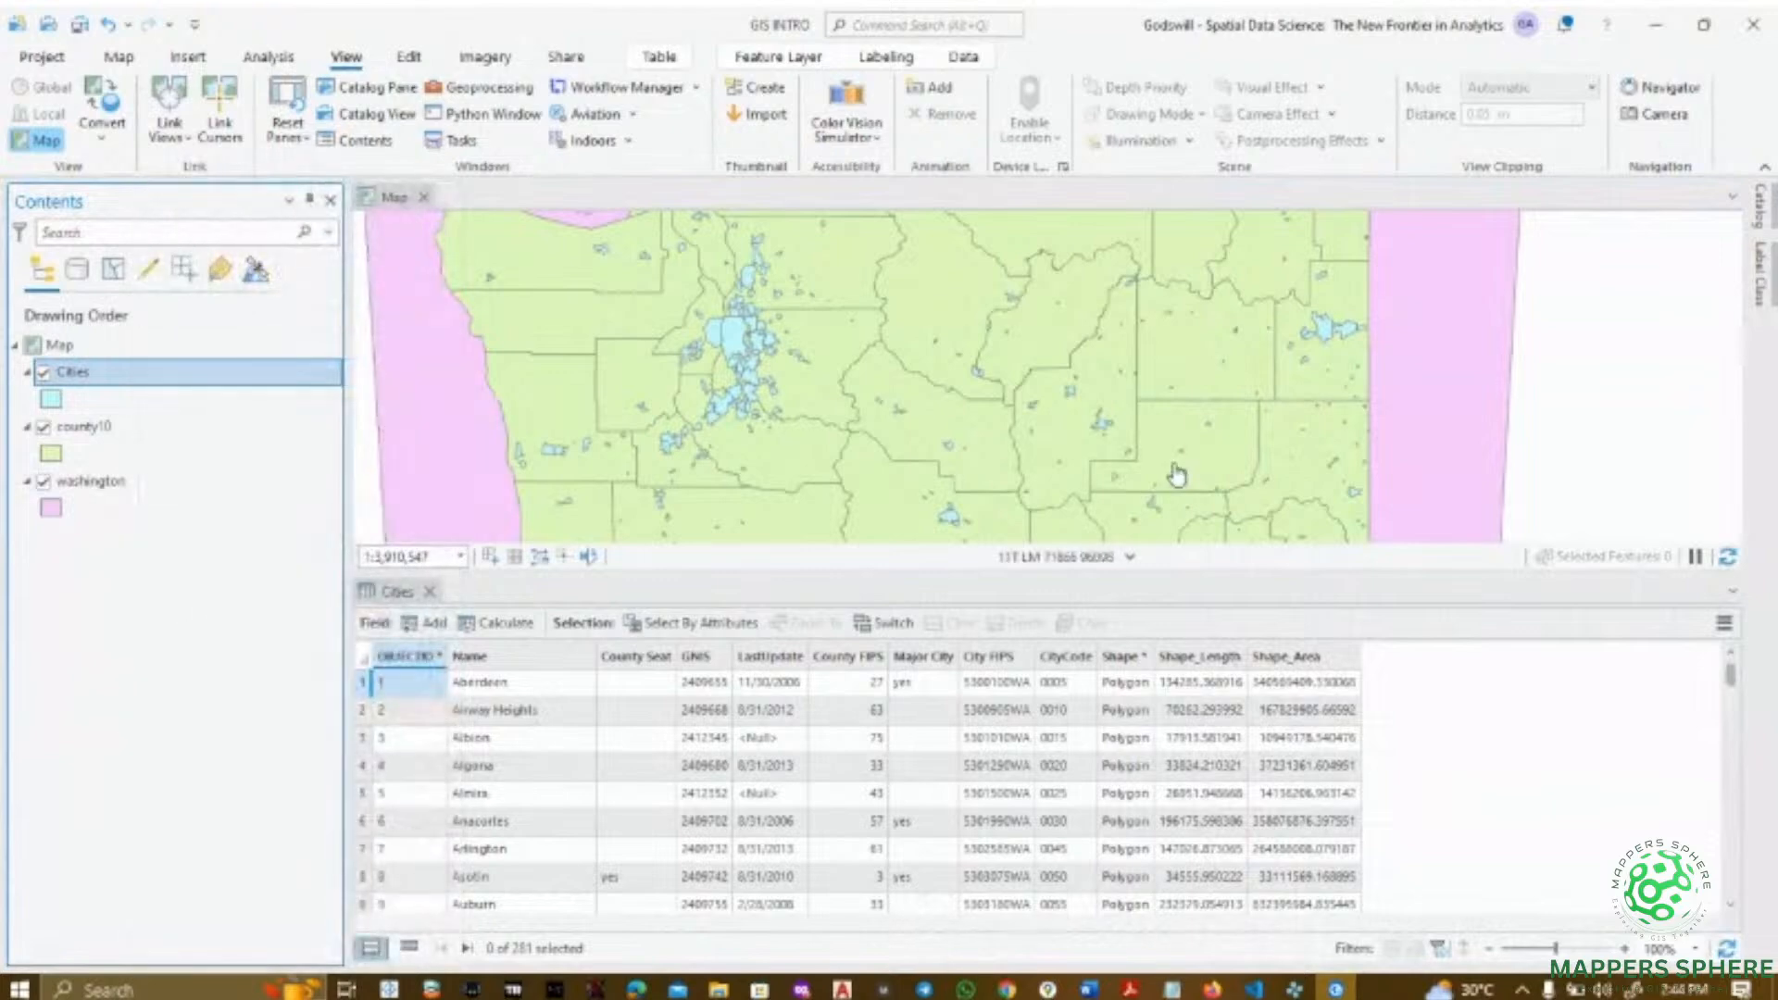
{"action": "left_click", "coordinate": [429, 591]}
{"action": "scroll", "coordinate": [1274, 579], "scroll_direction": "up", "scroll_amount": 2}
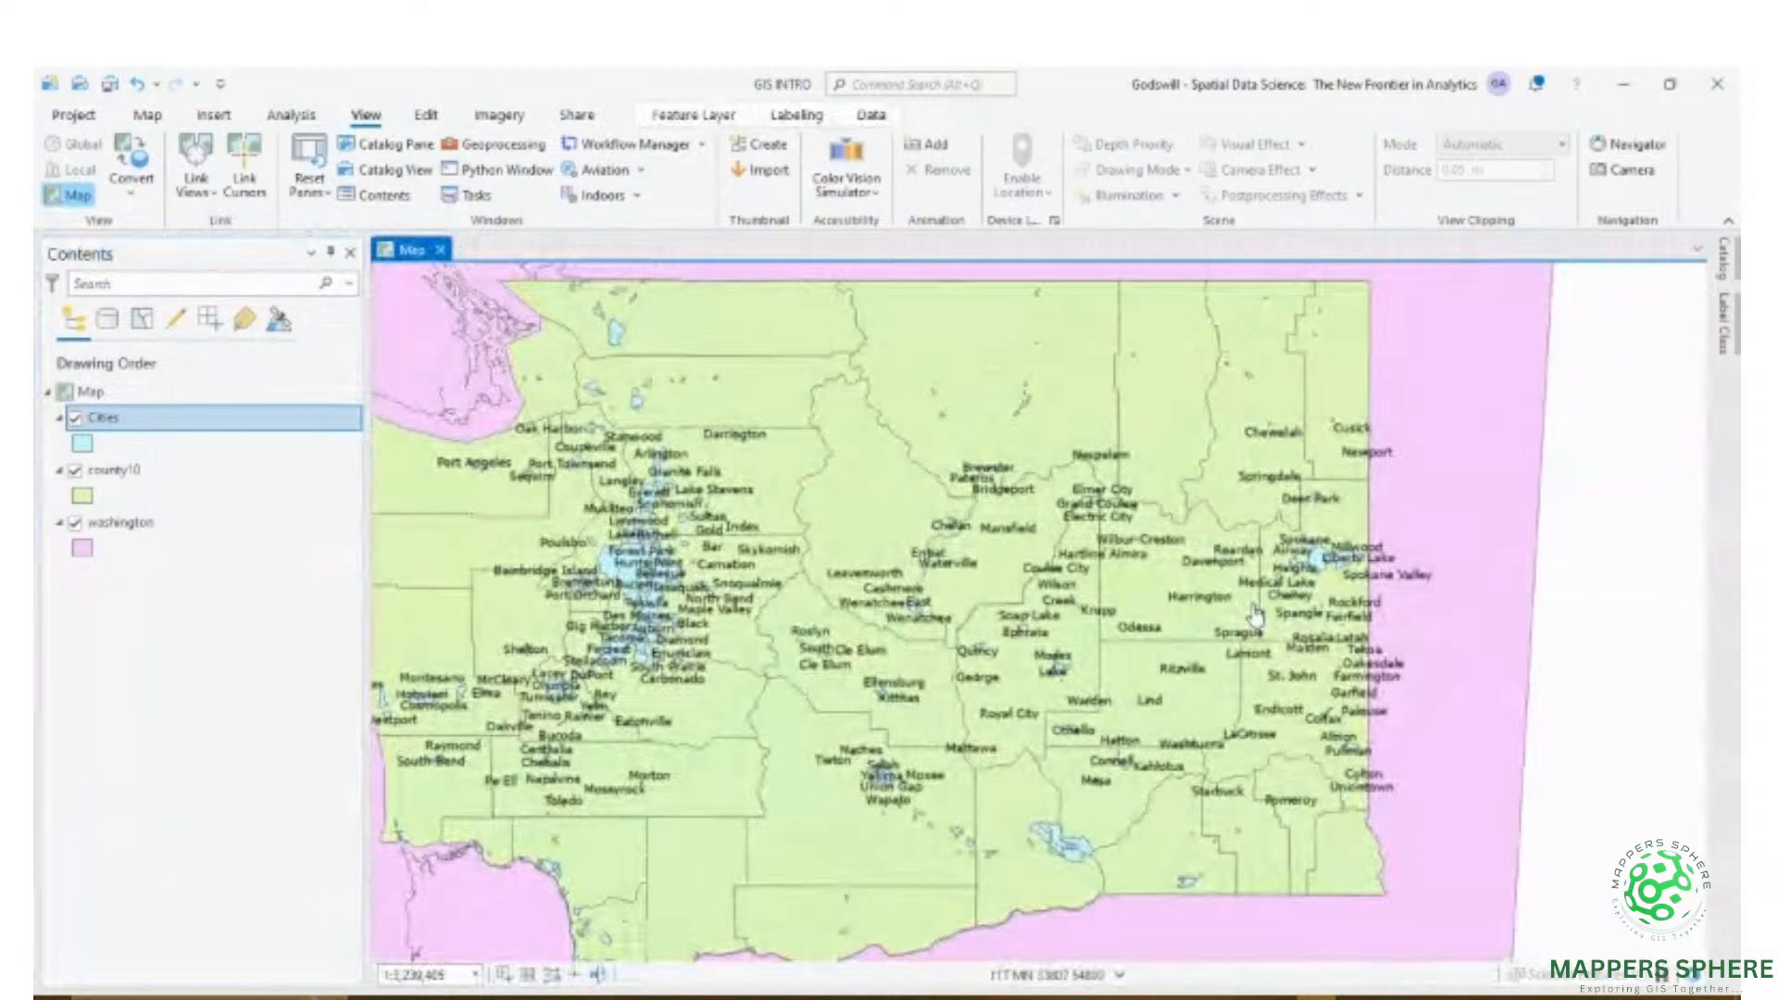
{"action": "scroll", "coordinate": [1257, 615], "scroll_direction": "down", "scroll_amount": 3}
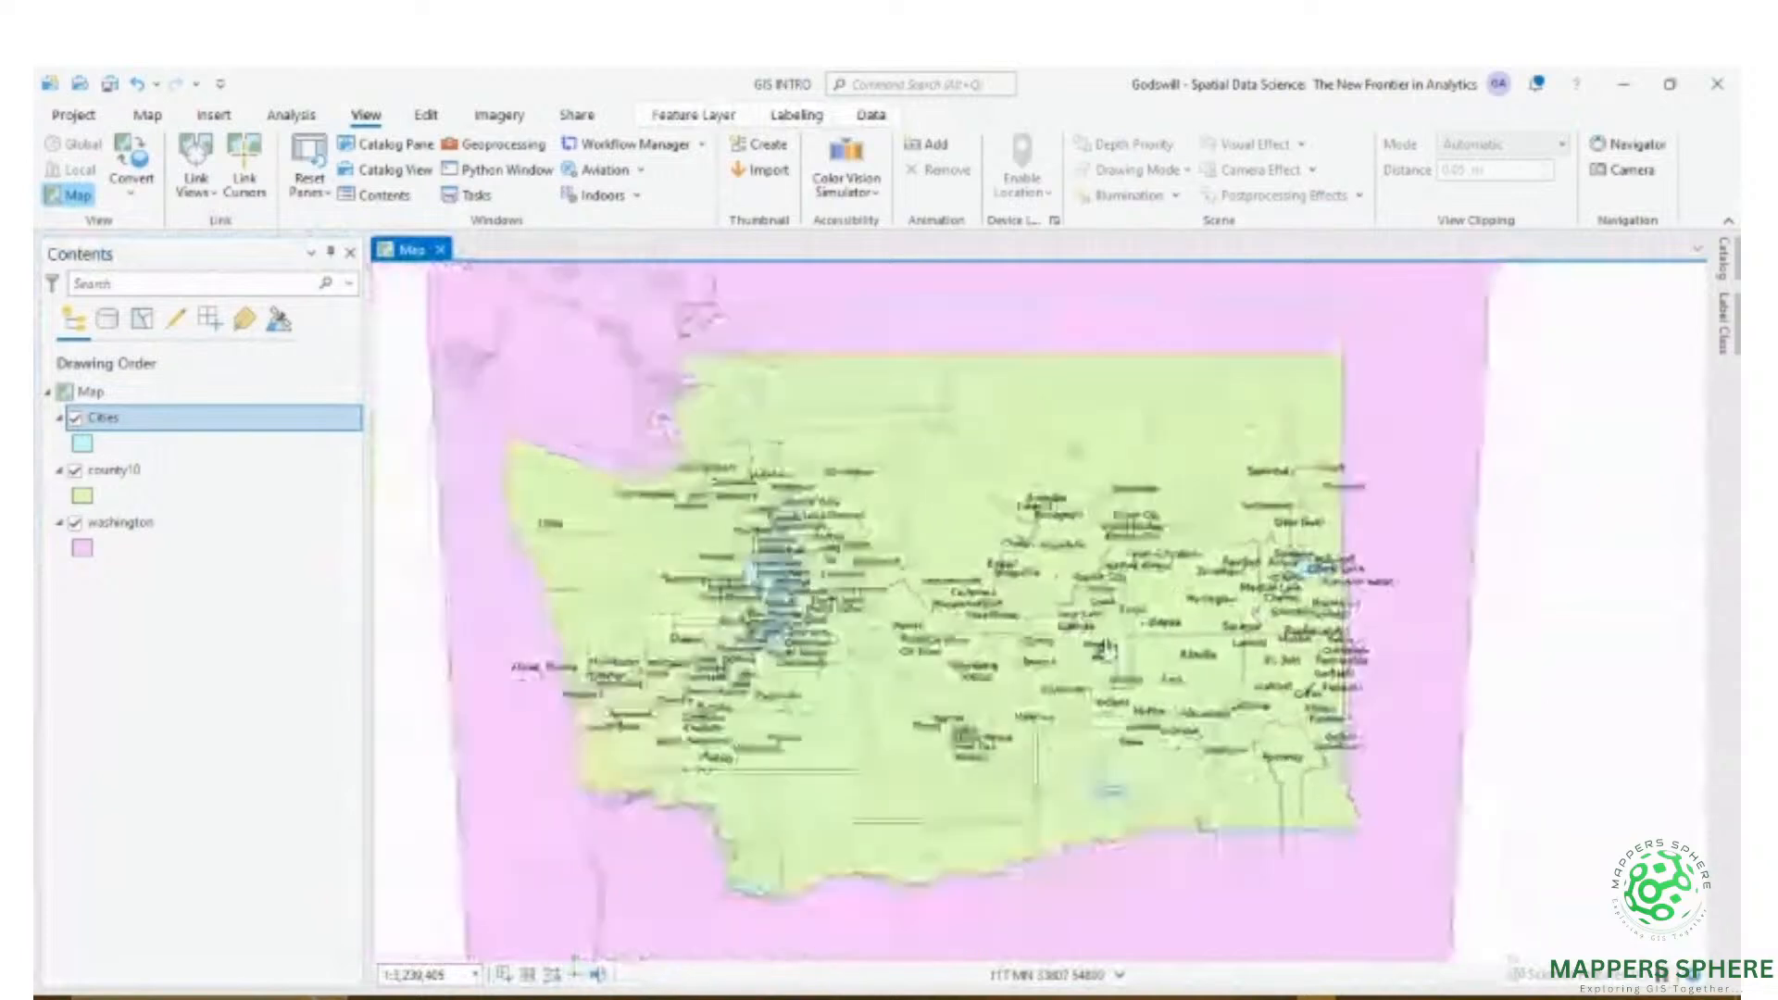
{"action": "scroll", "coordinate": [1031, 654], "scroll_direction": "up", "scroll_amount": 1}
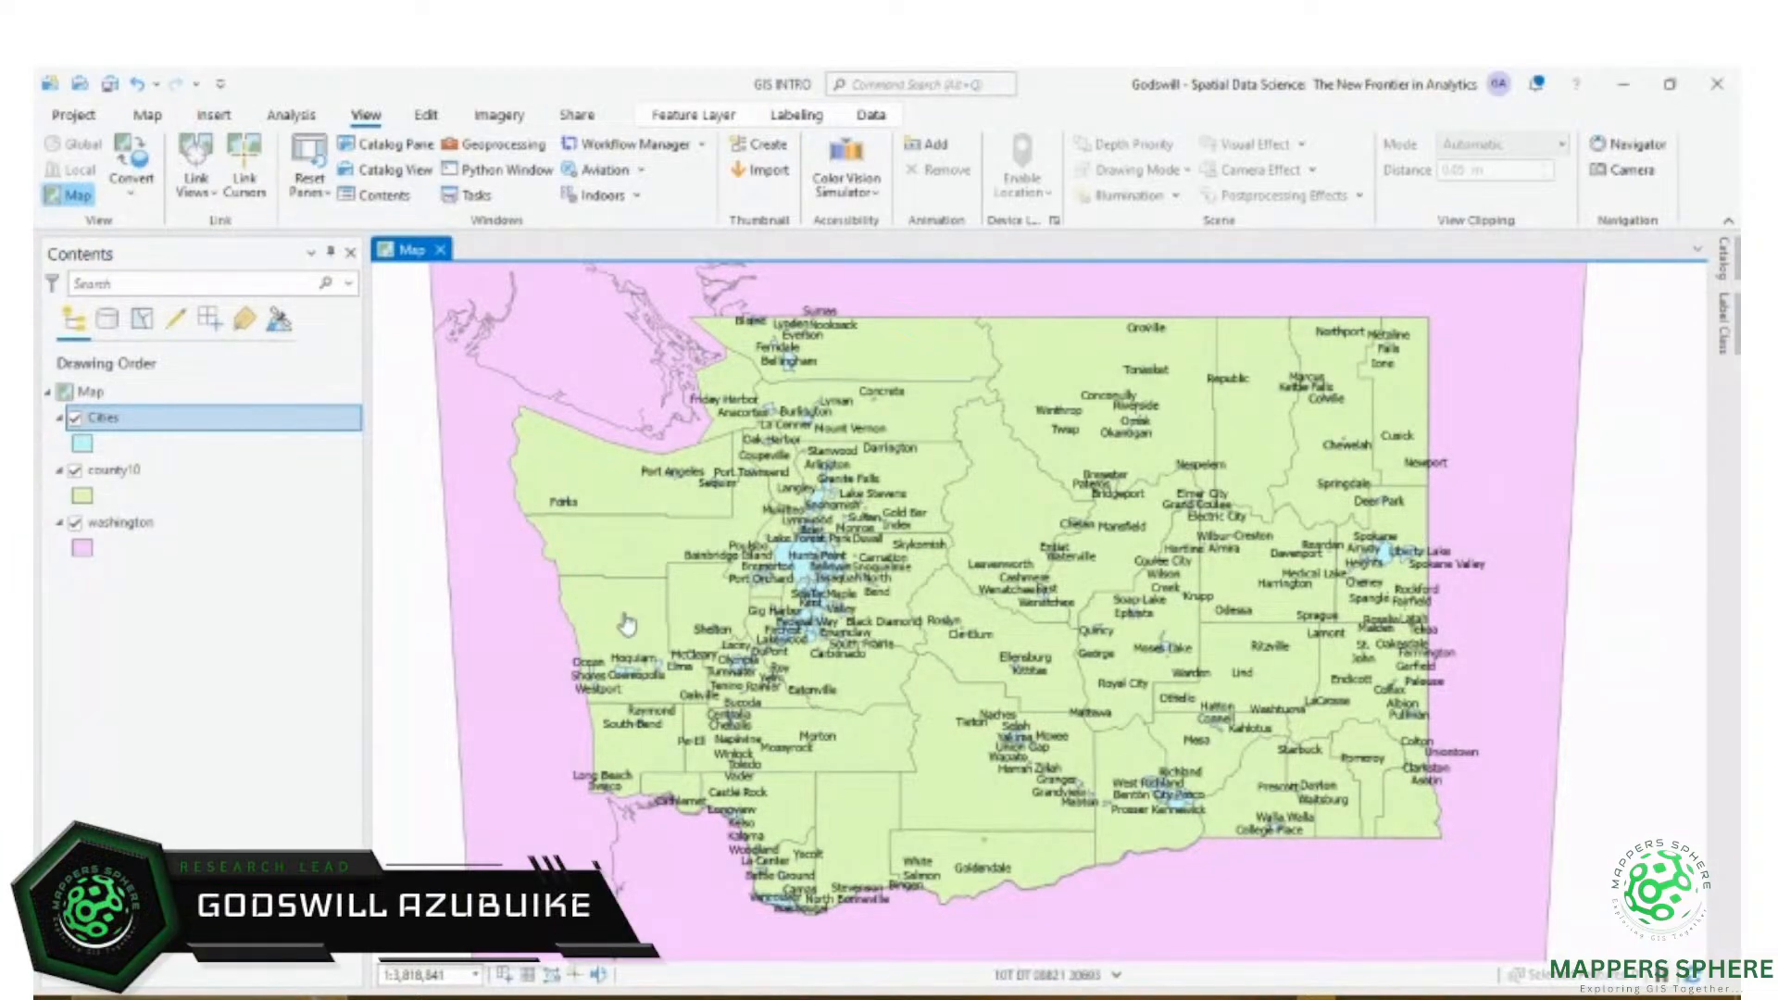
- Turn off the Cities labels, add dairy2010.shp from the WA_dairy folder to the map and inspect its points up close
{"action": "right_click", "coordinate": [104, 419]}
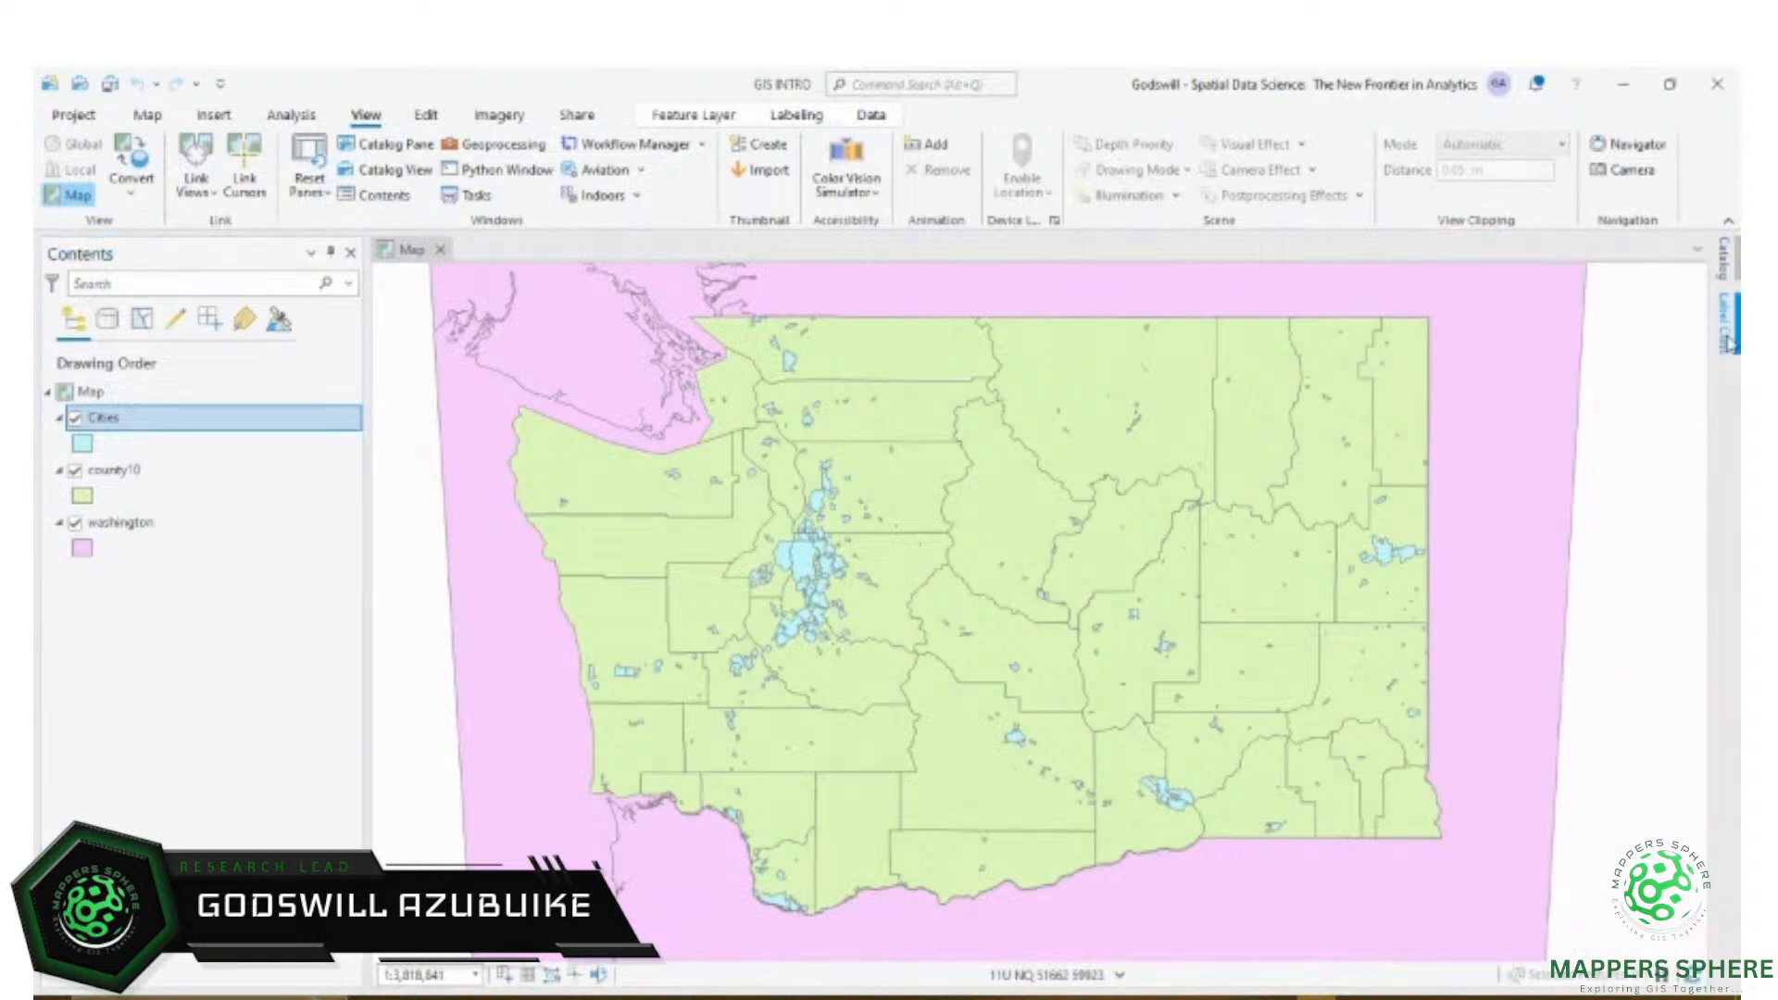
{"action": "left_click", "coordinate": [1725, 258]}
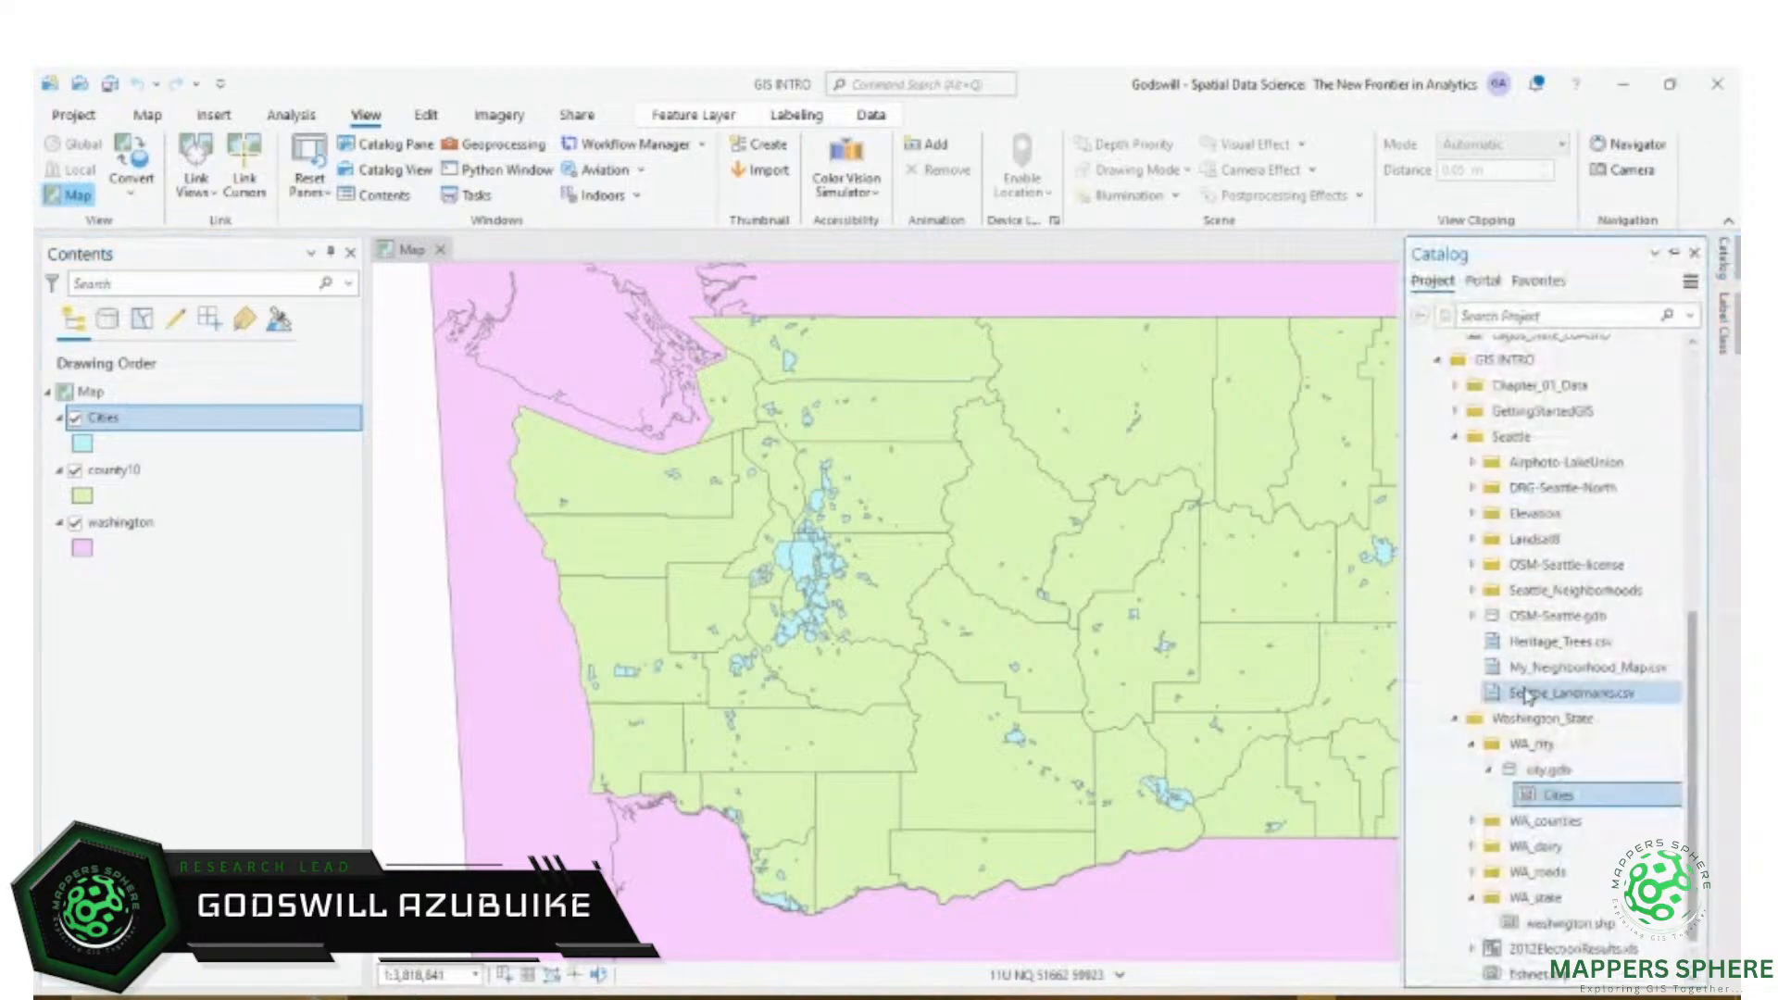
{"action": "left_click", "coordinate": [1489, 770]}
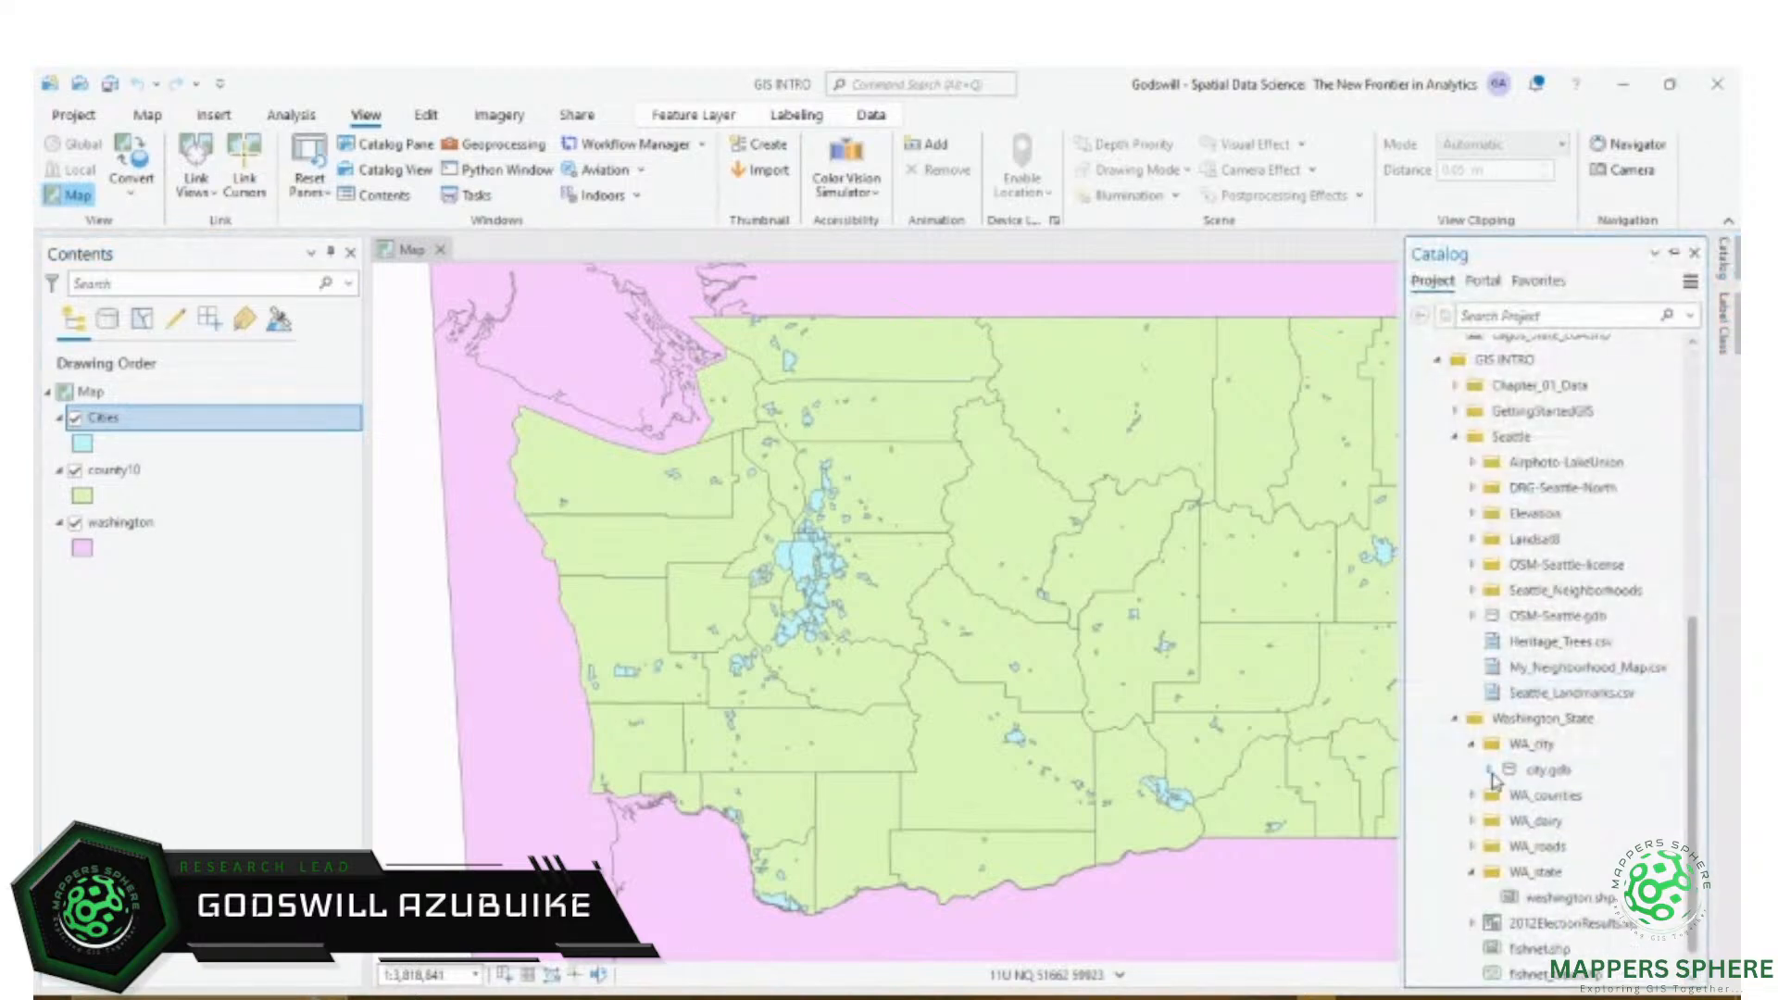
{"action": "left_click", "coordinate": [1474, 846]}
{"action": "left_click", "coordinate": [1474, 846]}
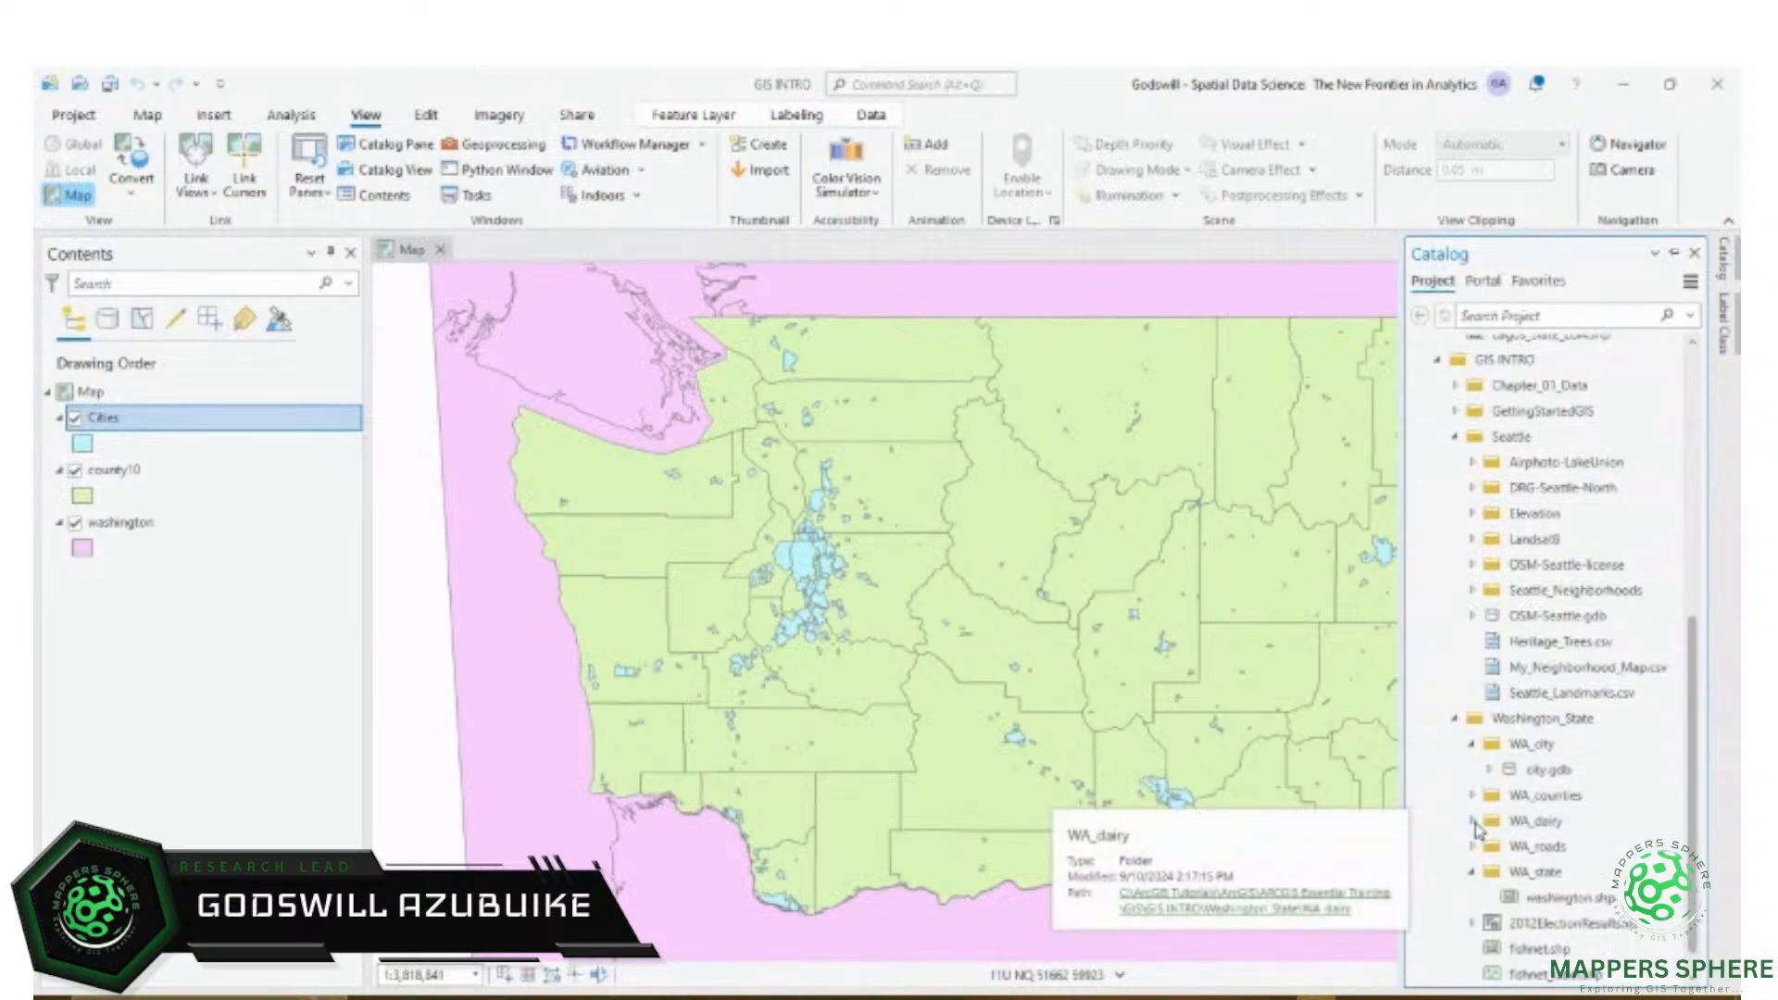
{"action": "left_click", "coordinate": [1474, 821]}
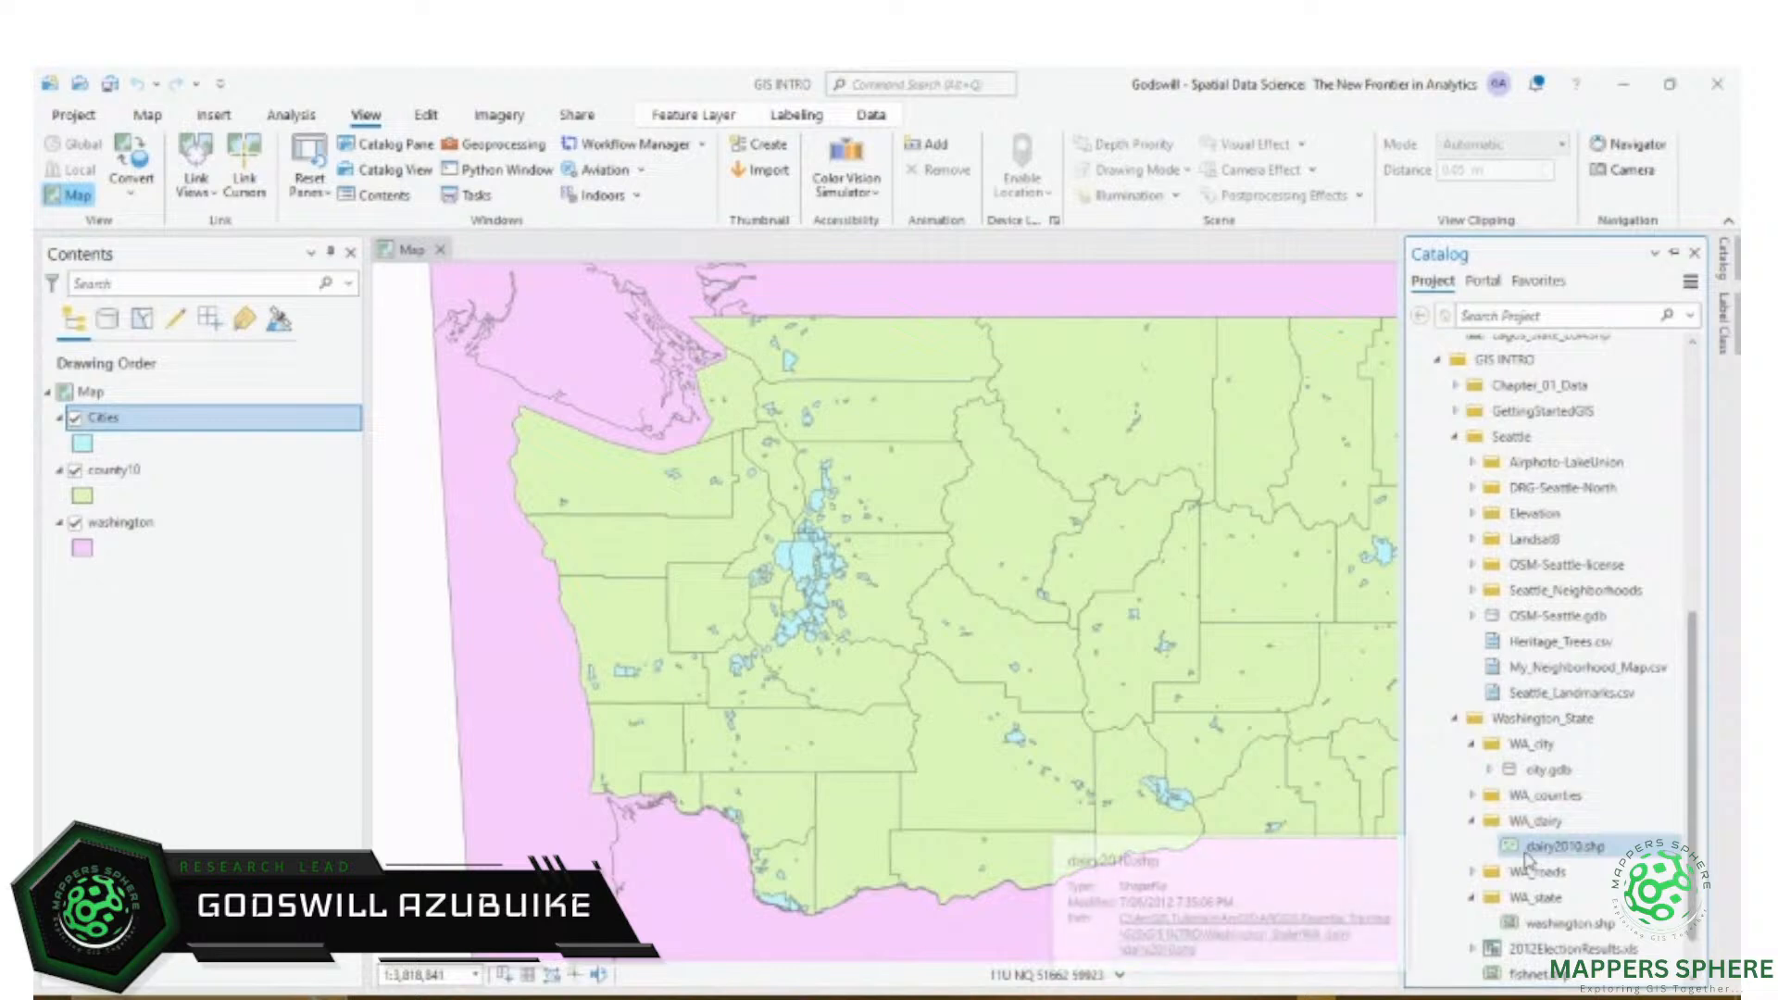
{"action": "left_click_drag", "start_coordinate": [1526, 857], "coordinate": [1158, 607]}
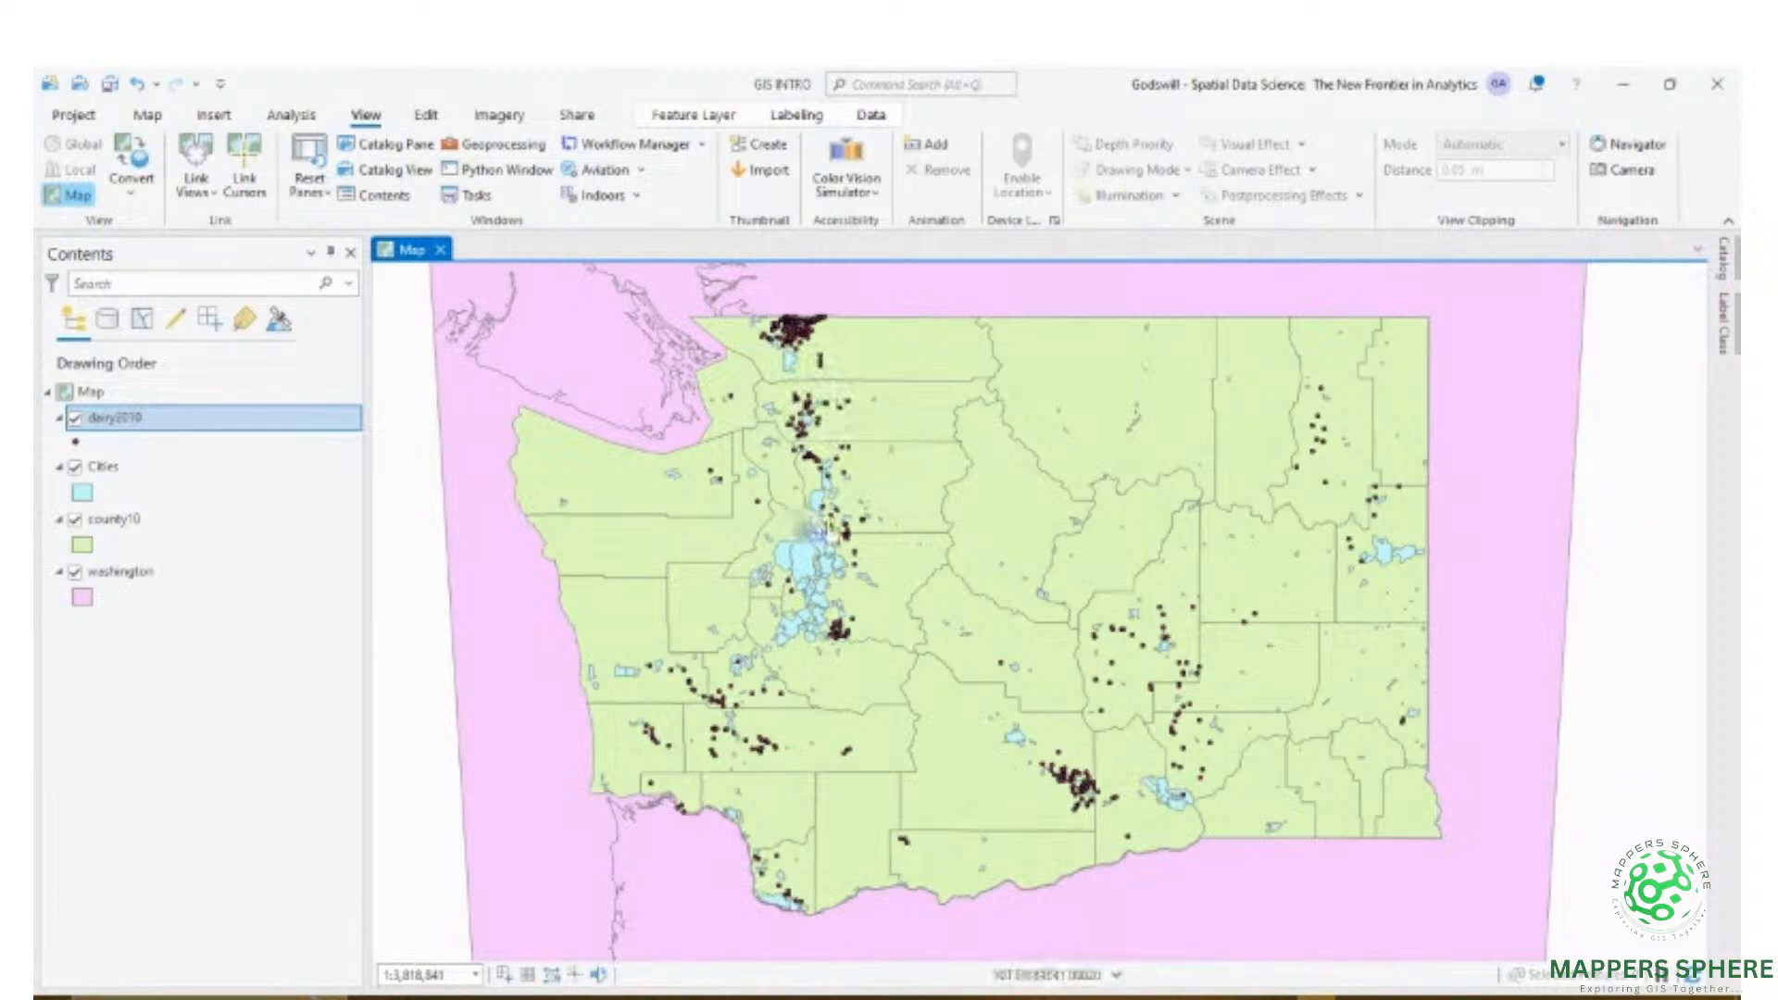
{"action": "scroll", "coordinate": [815, 472], "scroll_direction": "up", "scroll_amount": 3}
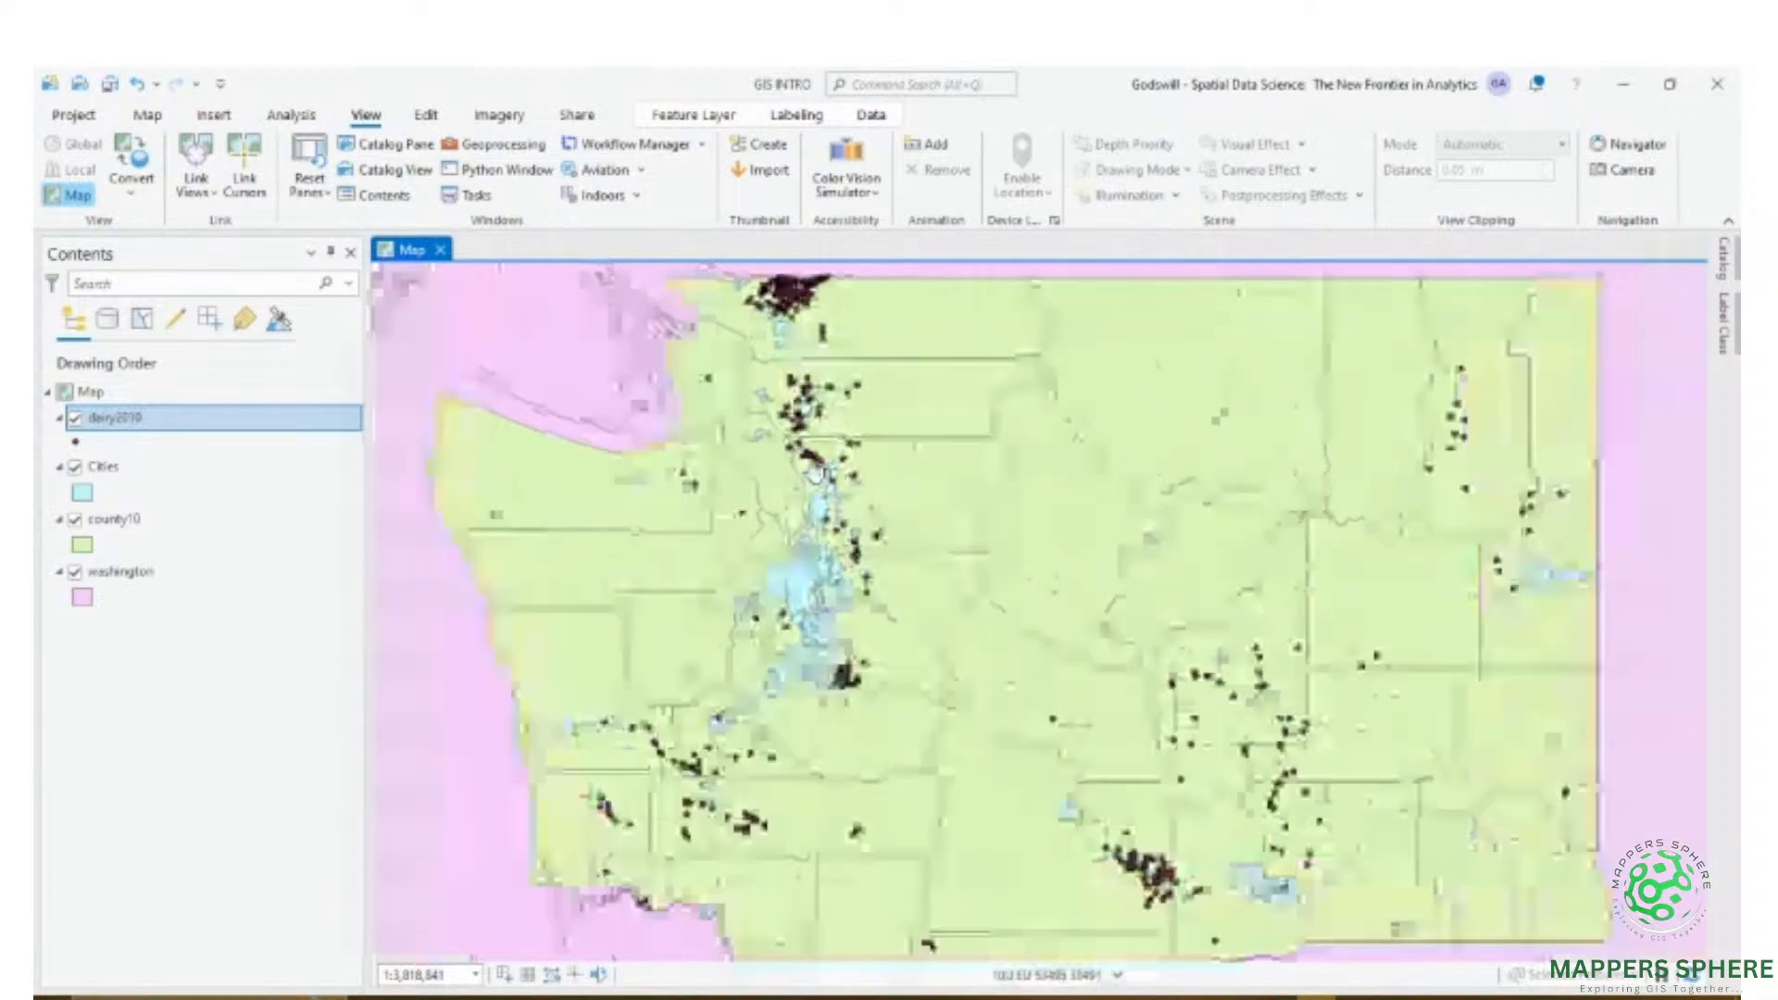
{"action": "scroll", "coordinate": [814, 472], "scroll_direction": "up", "scroll_amount": 3}
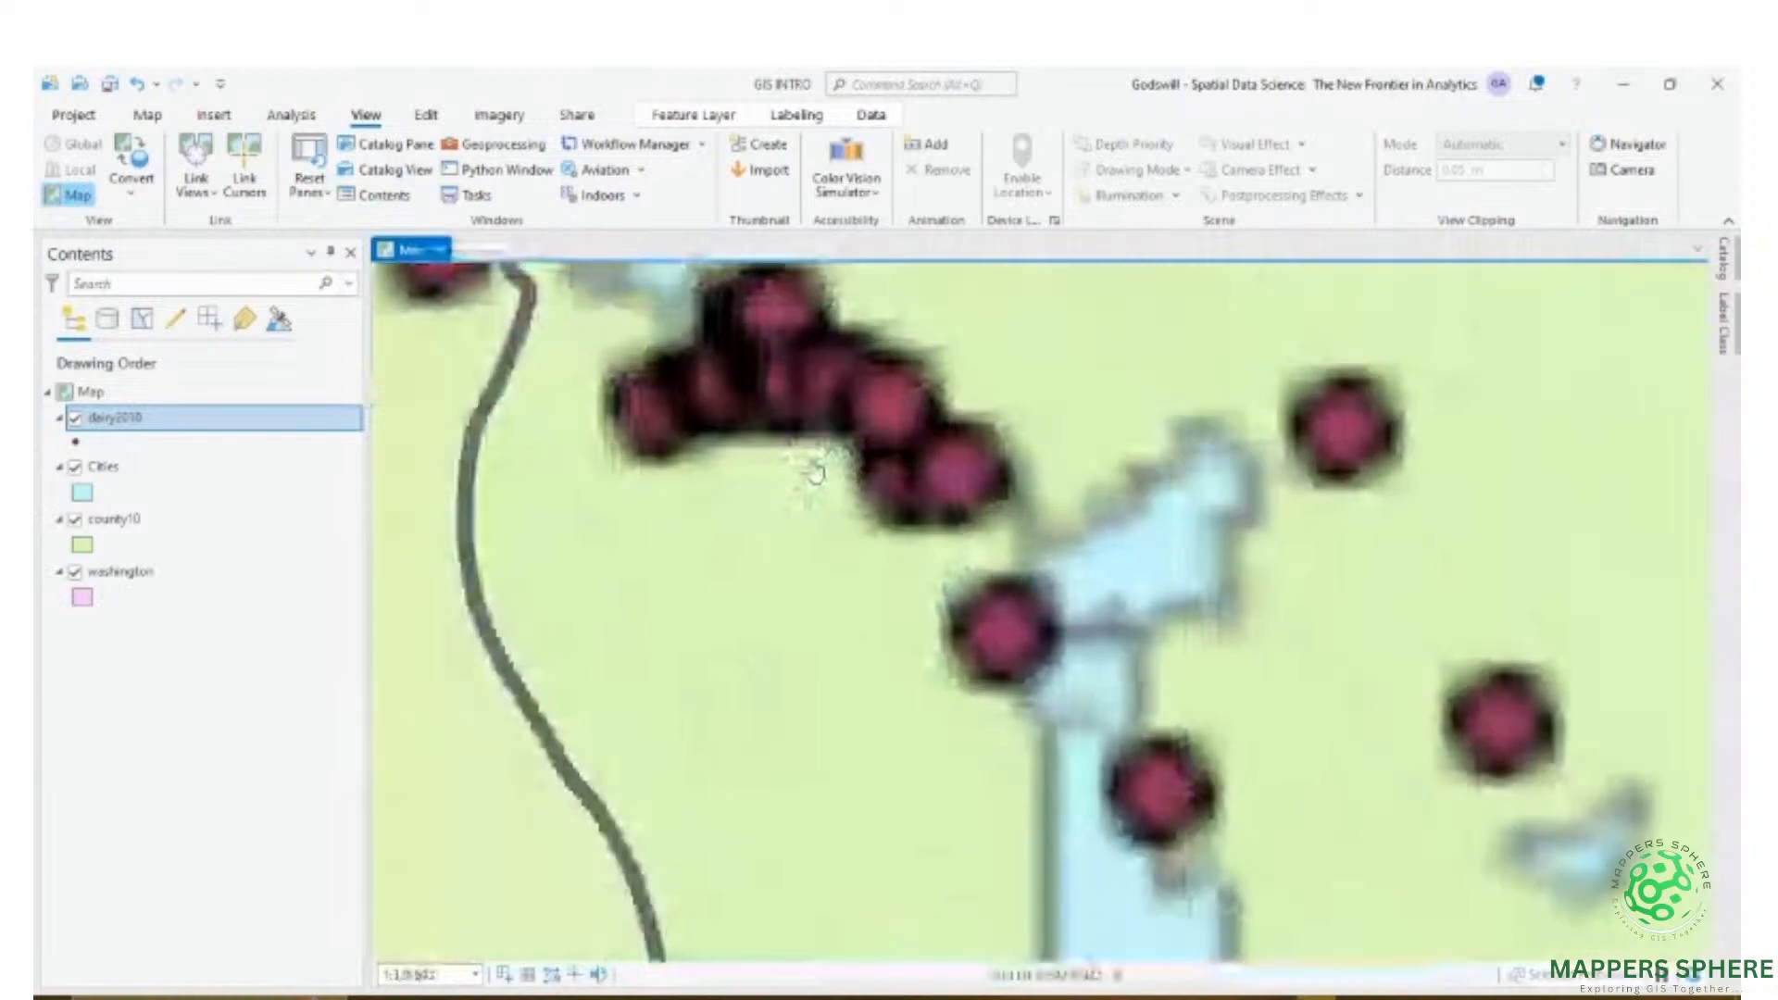
{"action": "scroll", "coordinate": [954, 500], "scroll_direction": "up", "scroll_amount": 1}
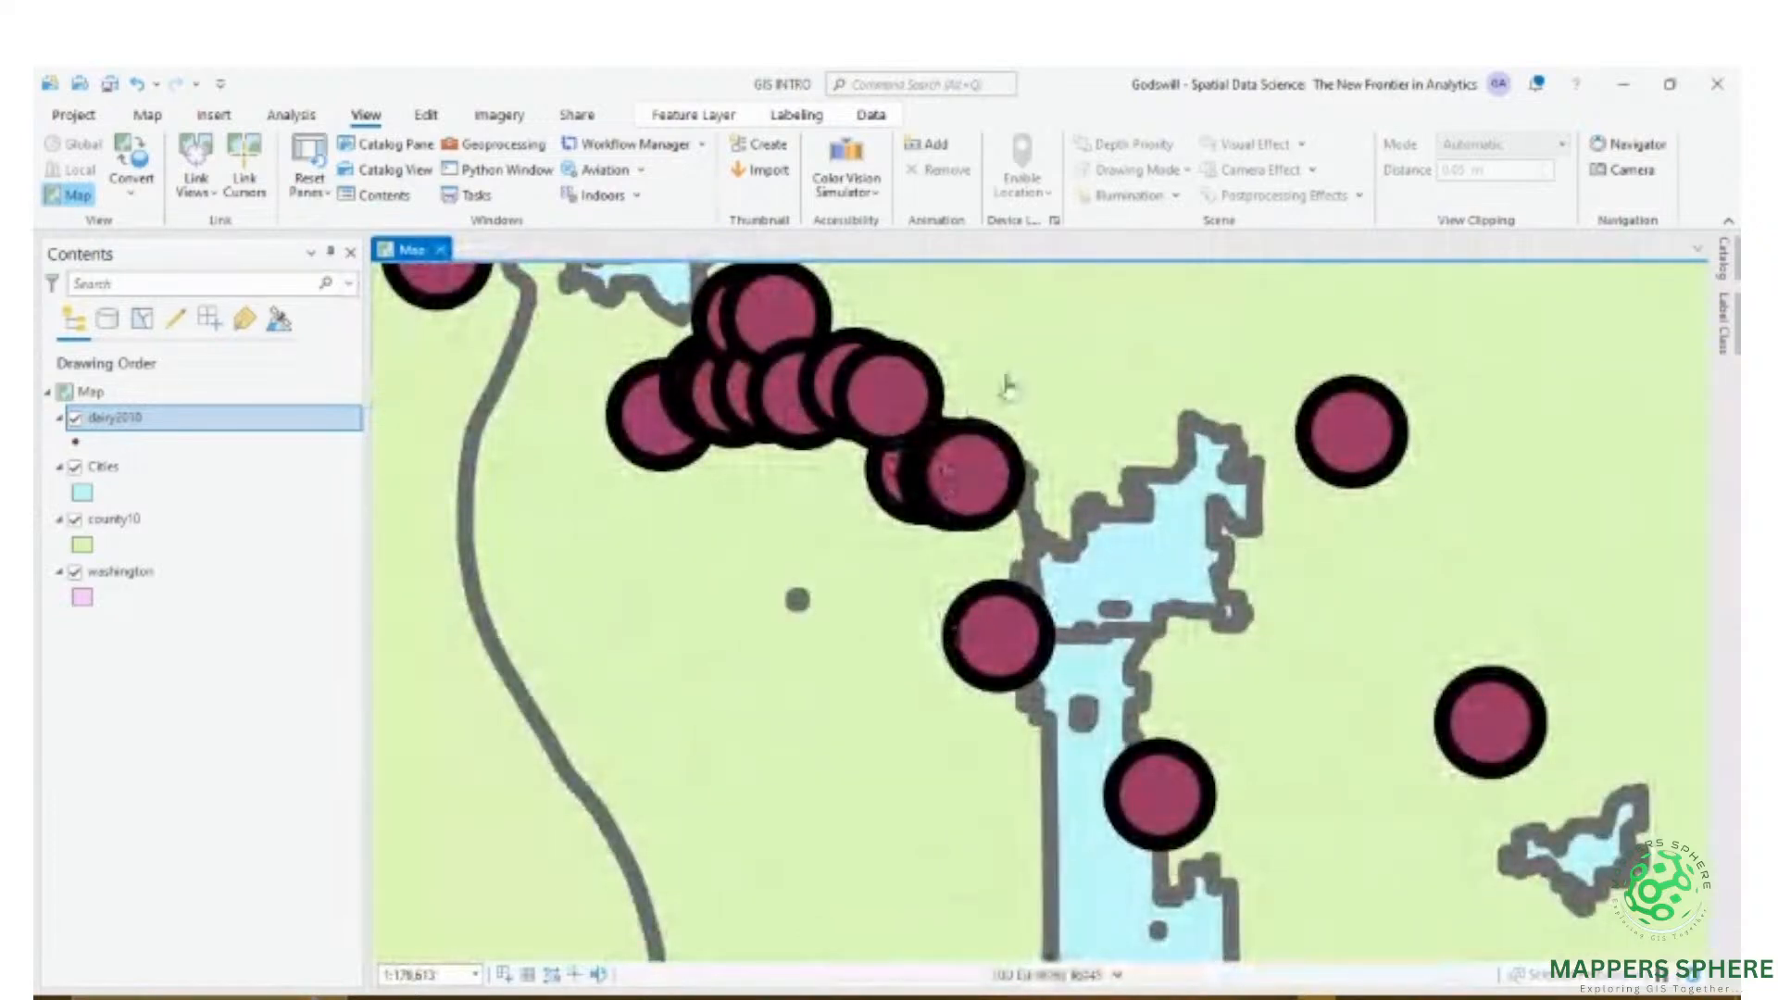
{"action": "scroll", "coordinate": [959, 519], "scroll_direction": "down", "scroll_amount": 1}
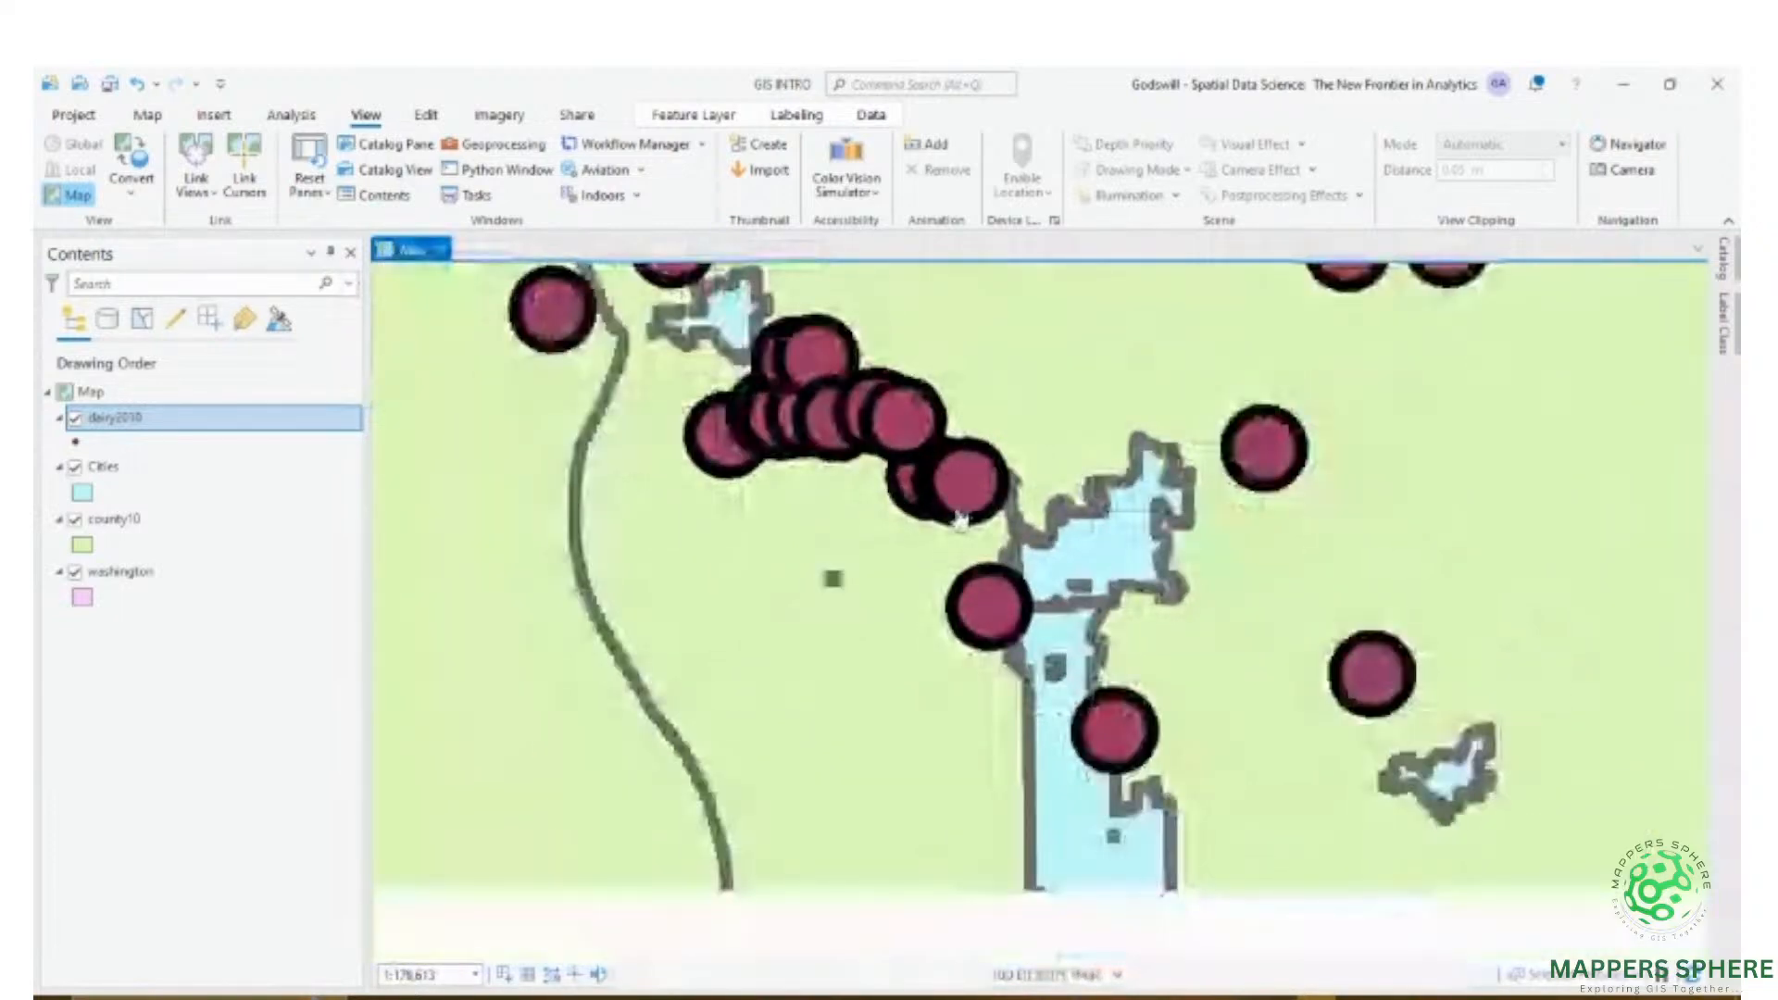
- View the dairy2010 points at statewide scale, then briefly open the layer's attribute table and close it
{"action": "scroll", "coordinate": [958, 518], "scroll_direction": "down", "scroll_amount": 3}
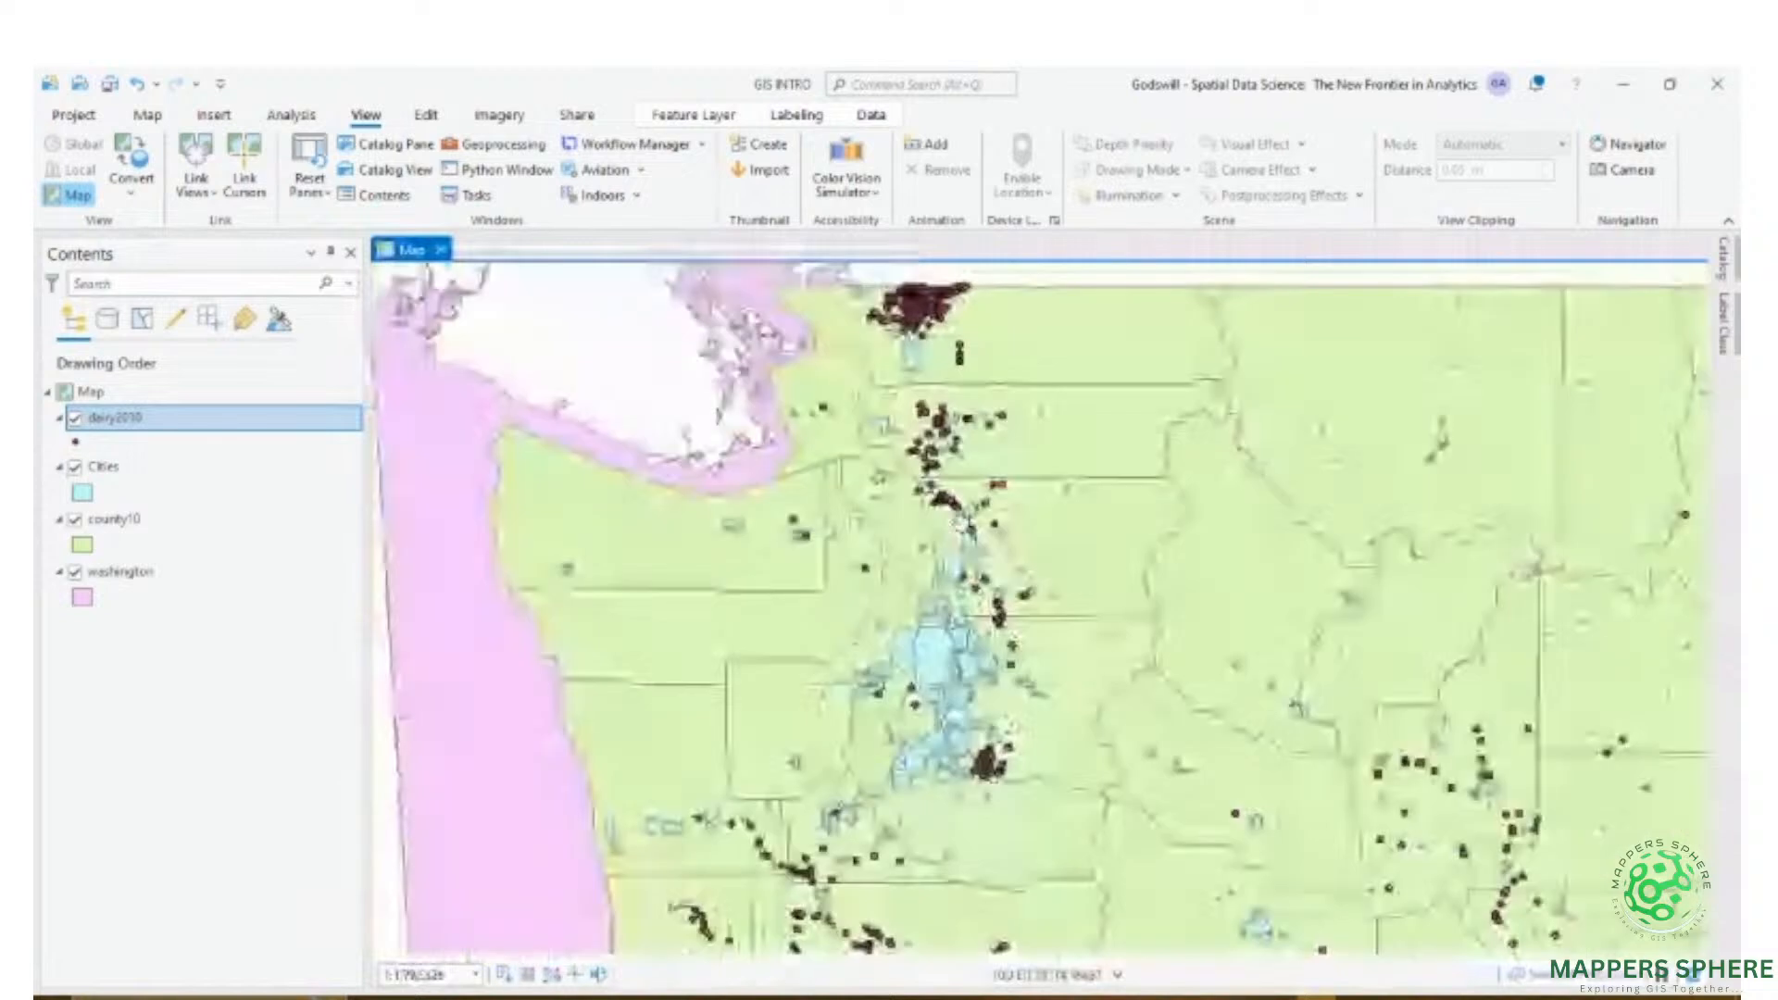
{"action": "scroll", "coordinate": [938, 476], "scroll_direction": "down", "scroll_amount": 4}
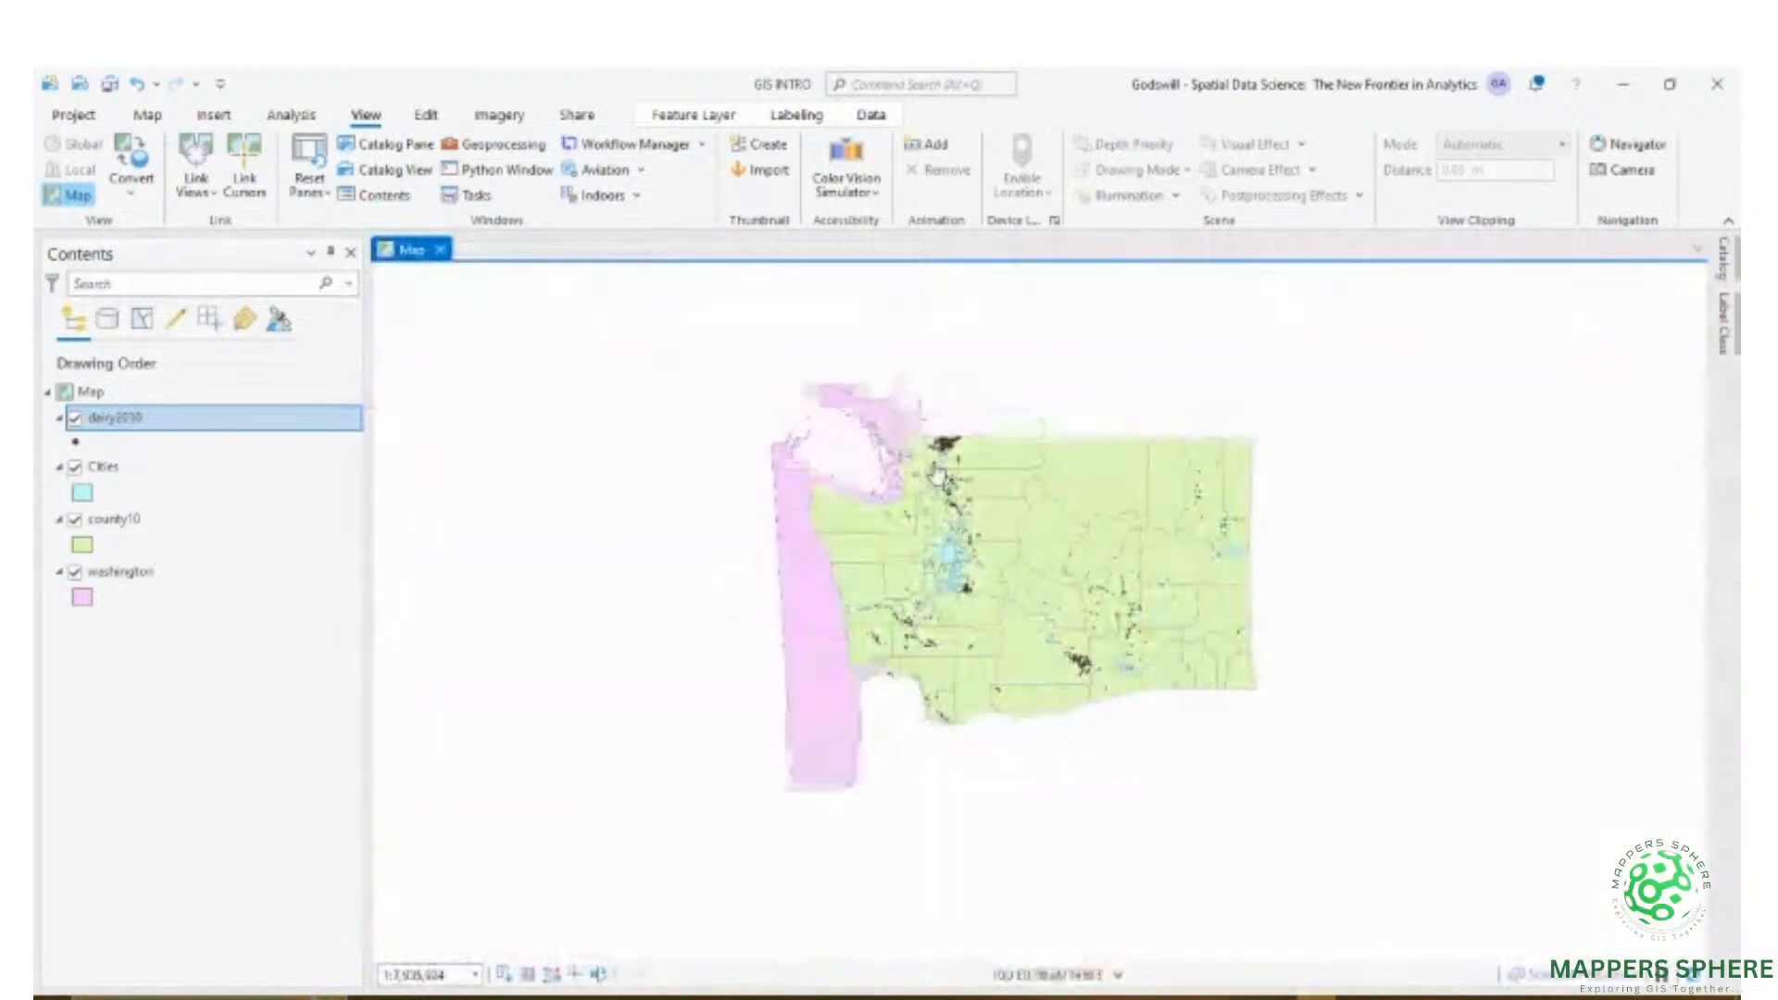
{"action": "scroll", "coordinate": [938, 476], "scroll_direction": "up", "scroll_amount": 2}
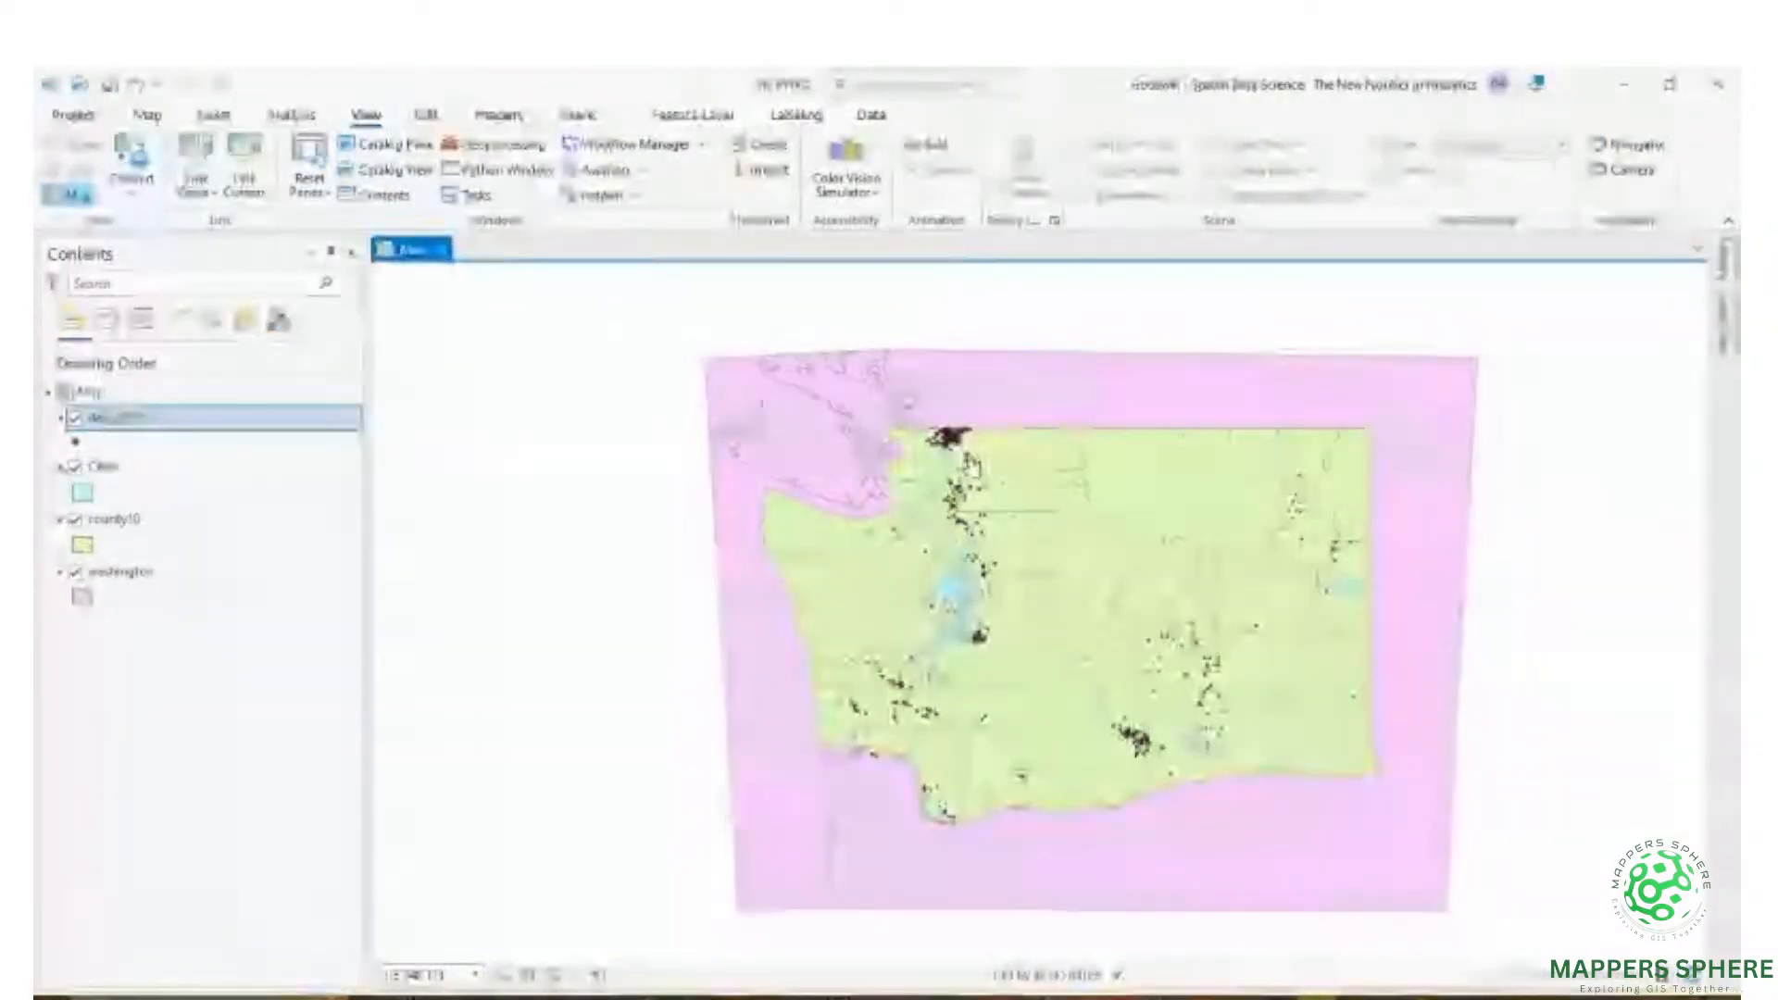
{"action": "scroll", "coordinate": [981, 535], "scroll_direction": "up", "scroll_amount": 3}
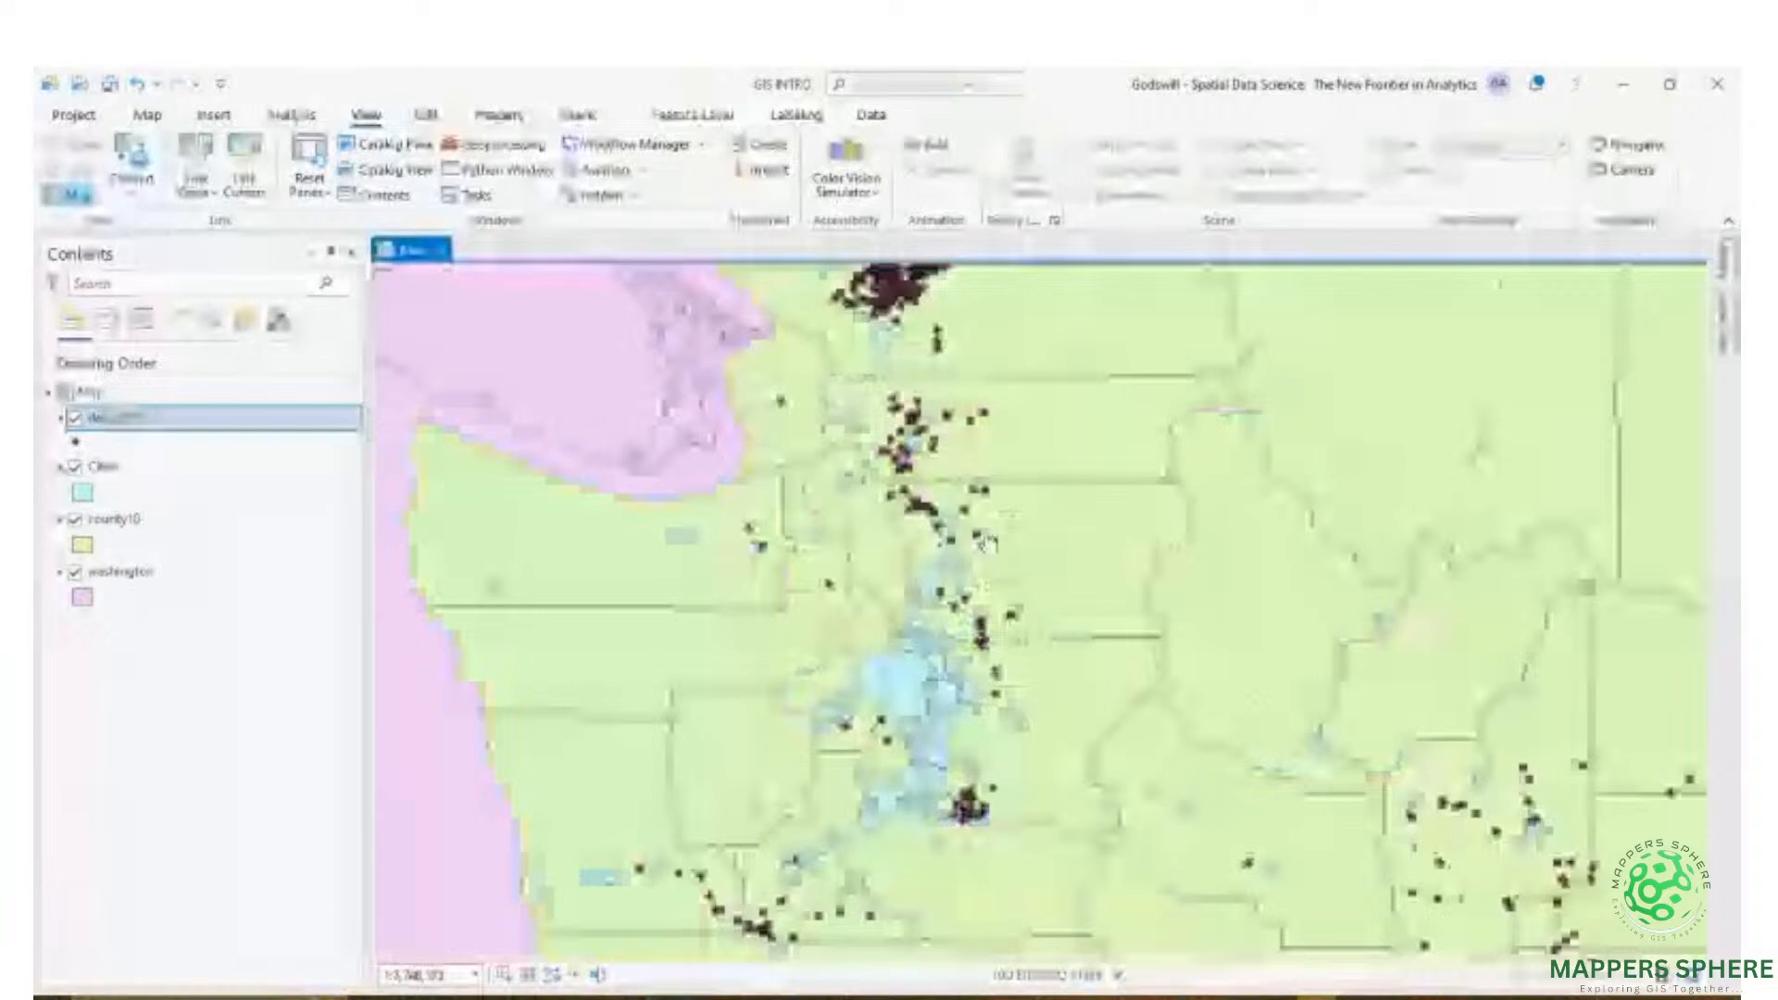
{"action": "scroll", "coordinate": [985, 542], "scroll_direction": "down", "scroll_amount": 3}
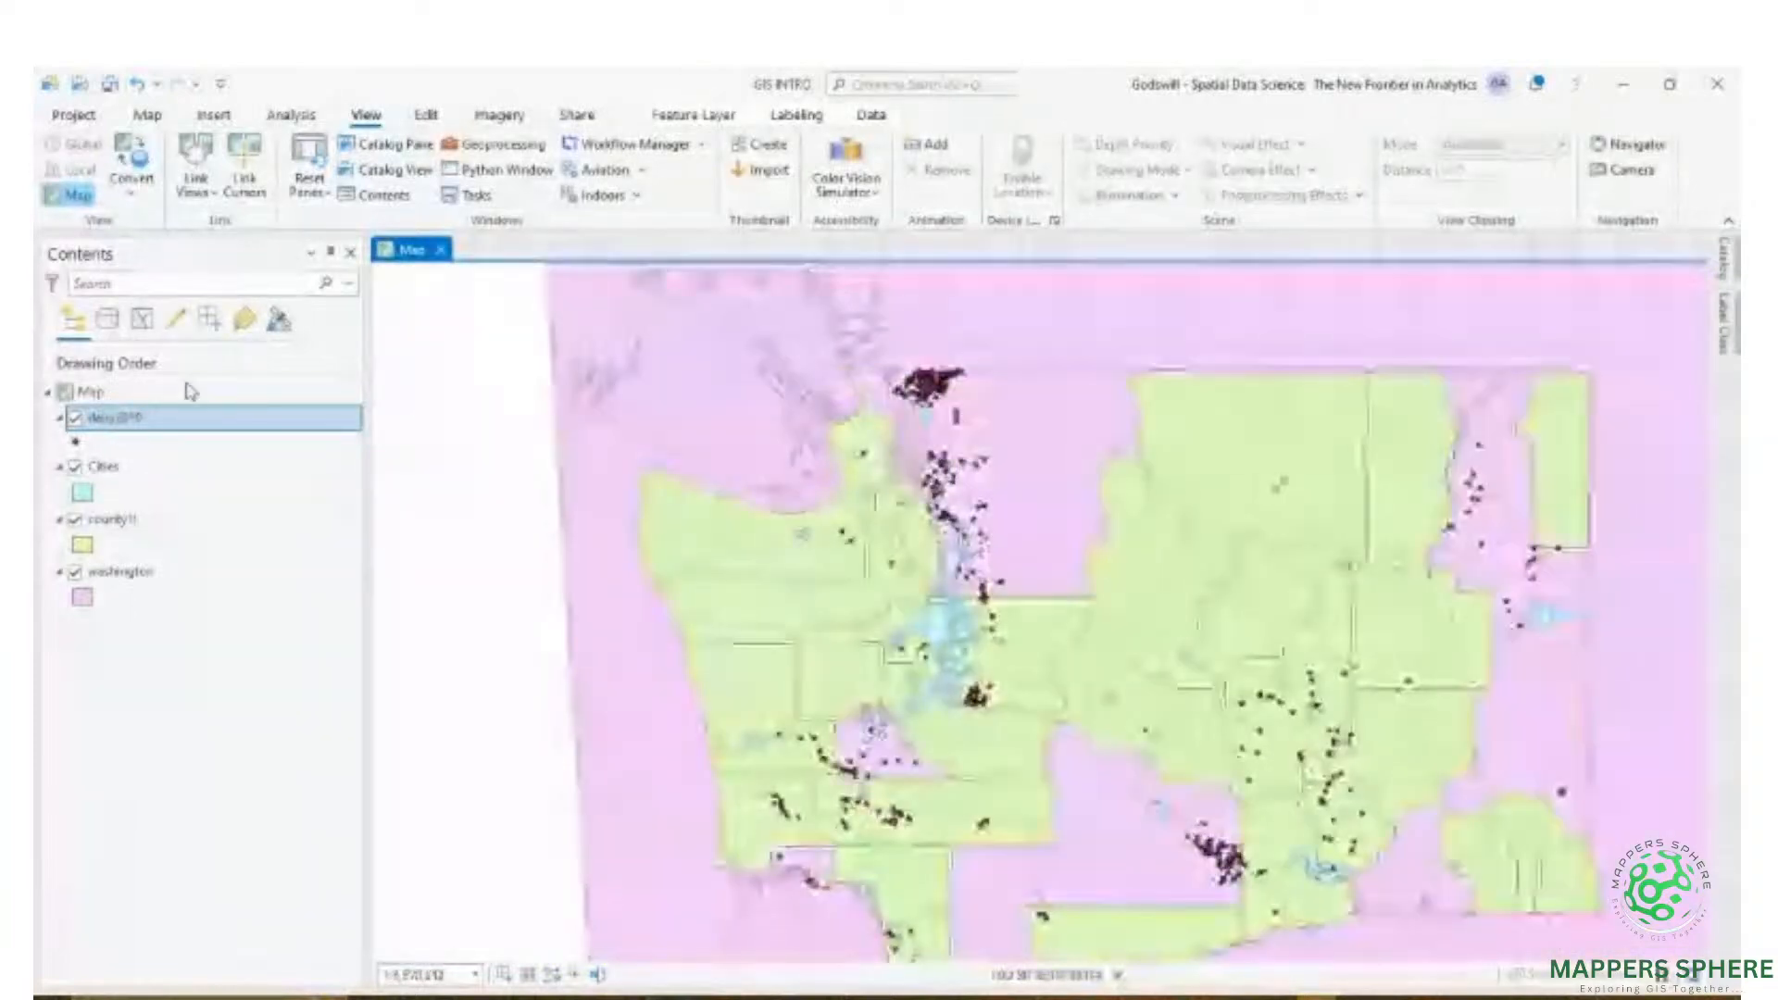
{"action": "right_click", "coordinate": [170, 424]}
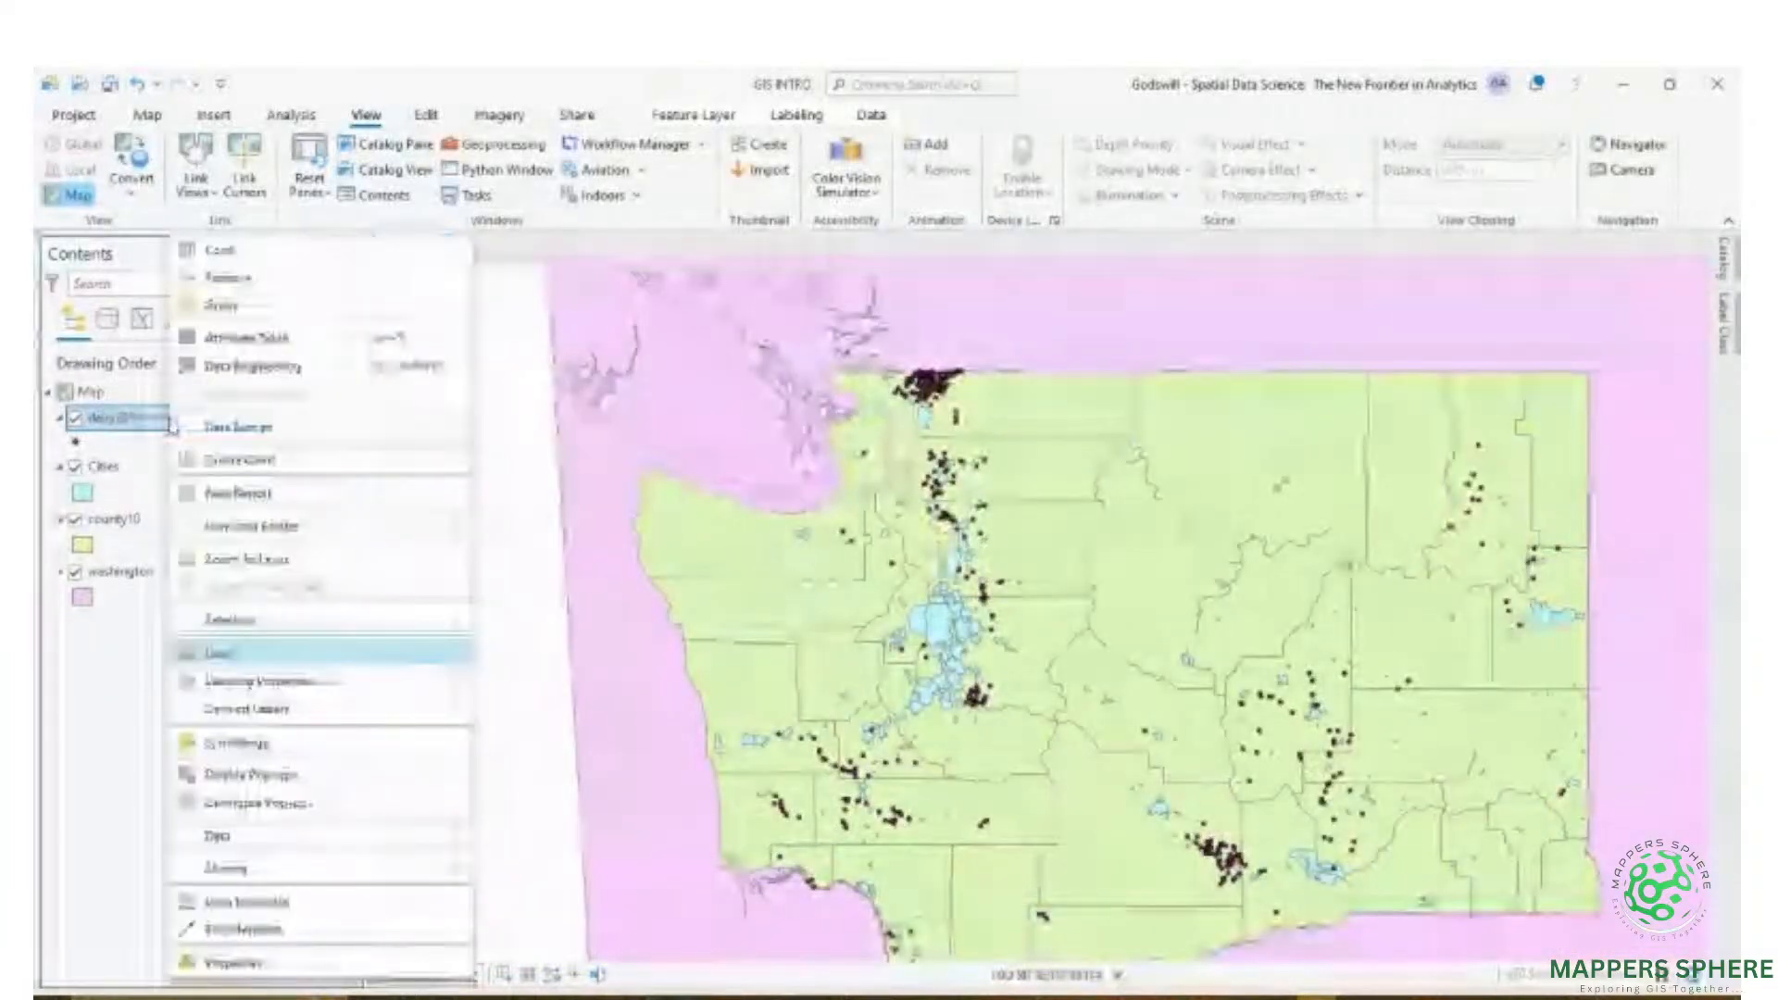
{"action": "left_click", "coordinate": [299, 350]}
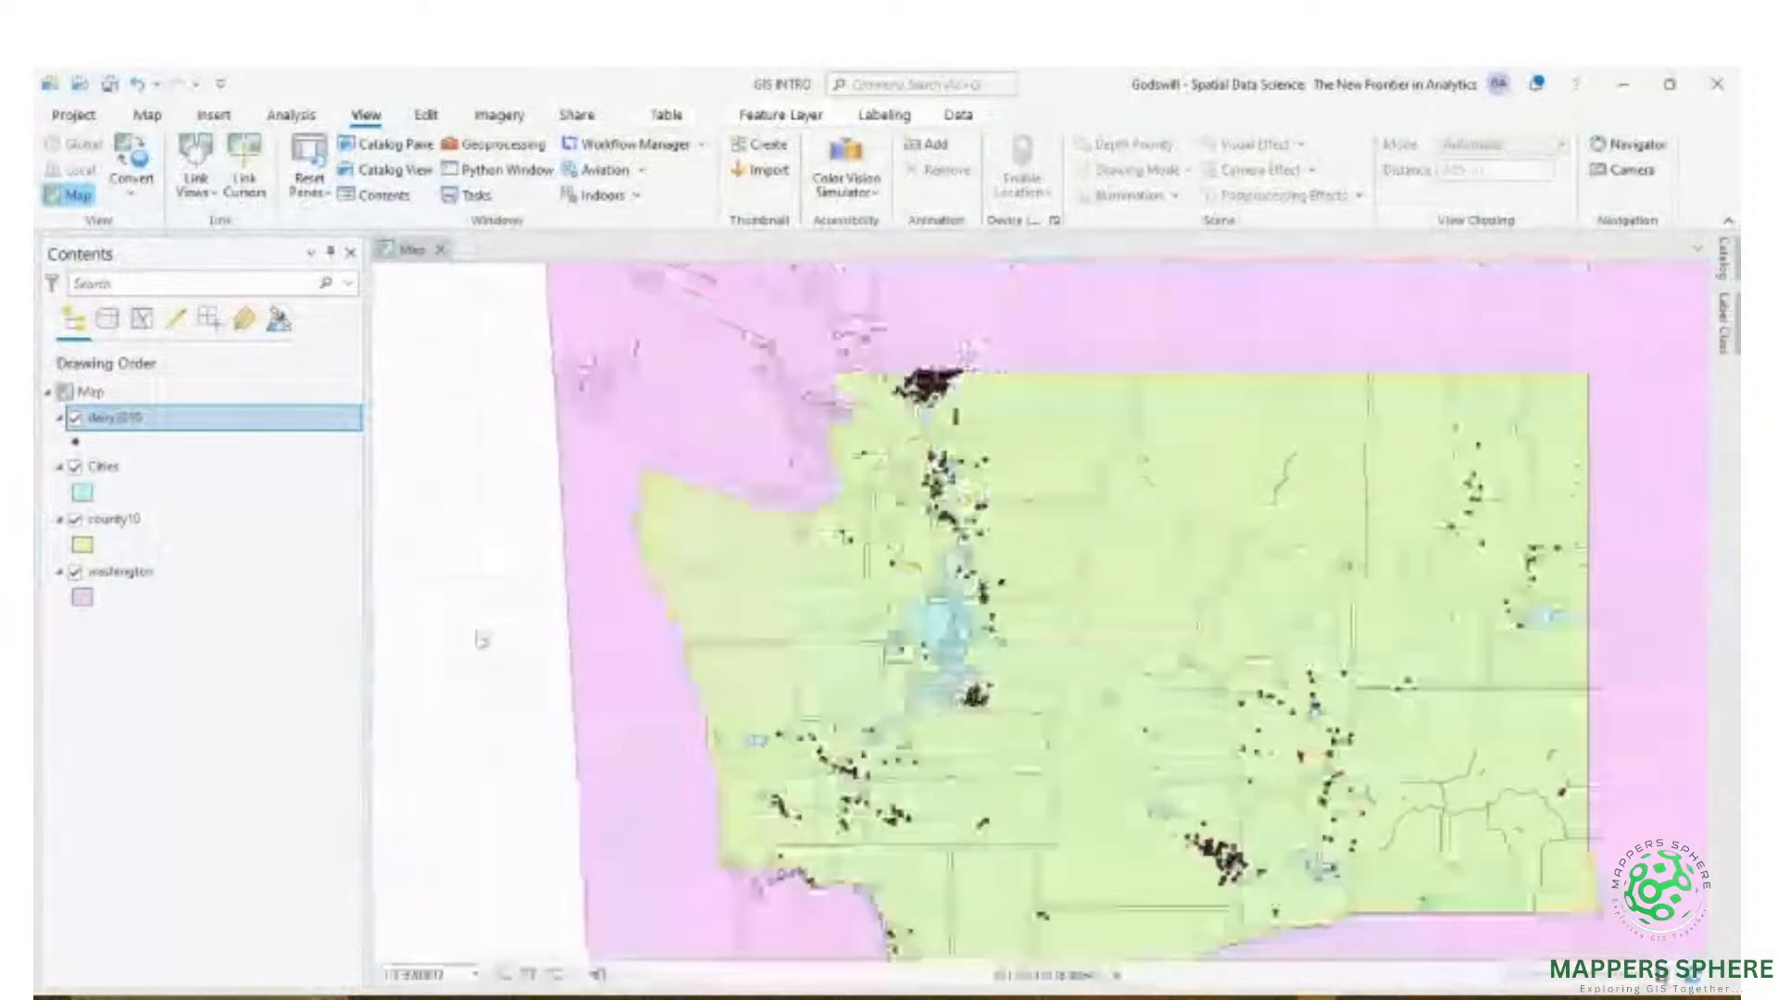
{"action": "left_click", "coordinate": [468, 629]}
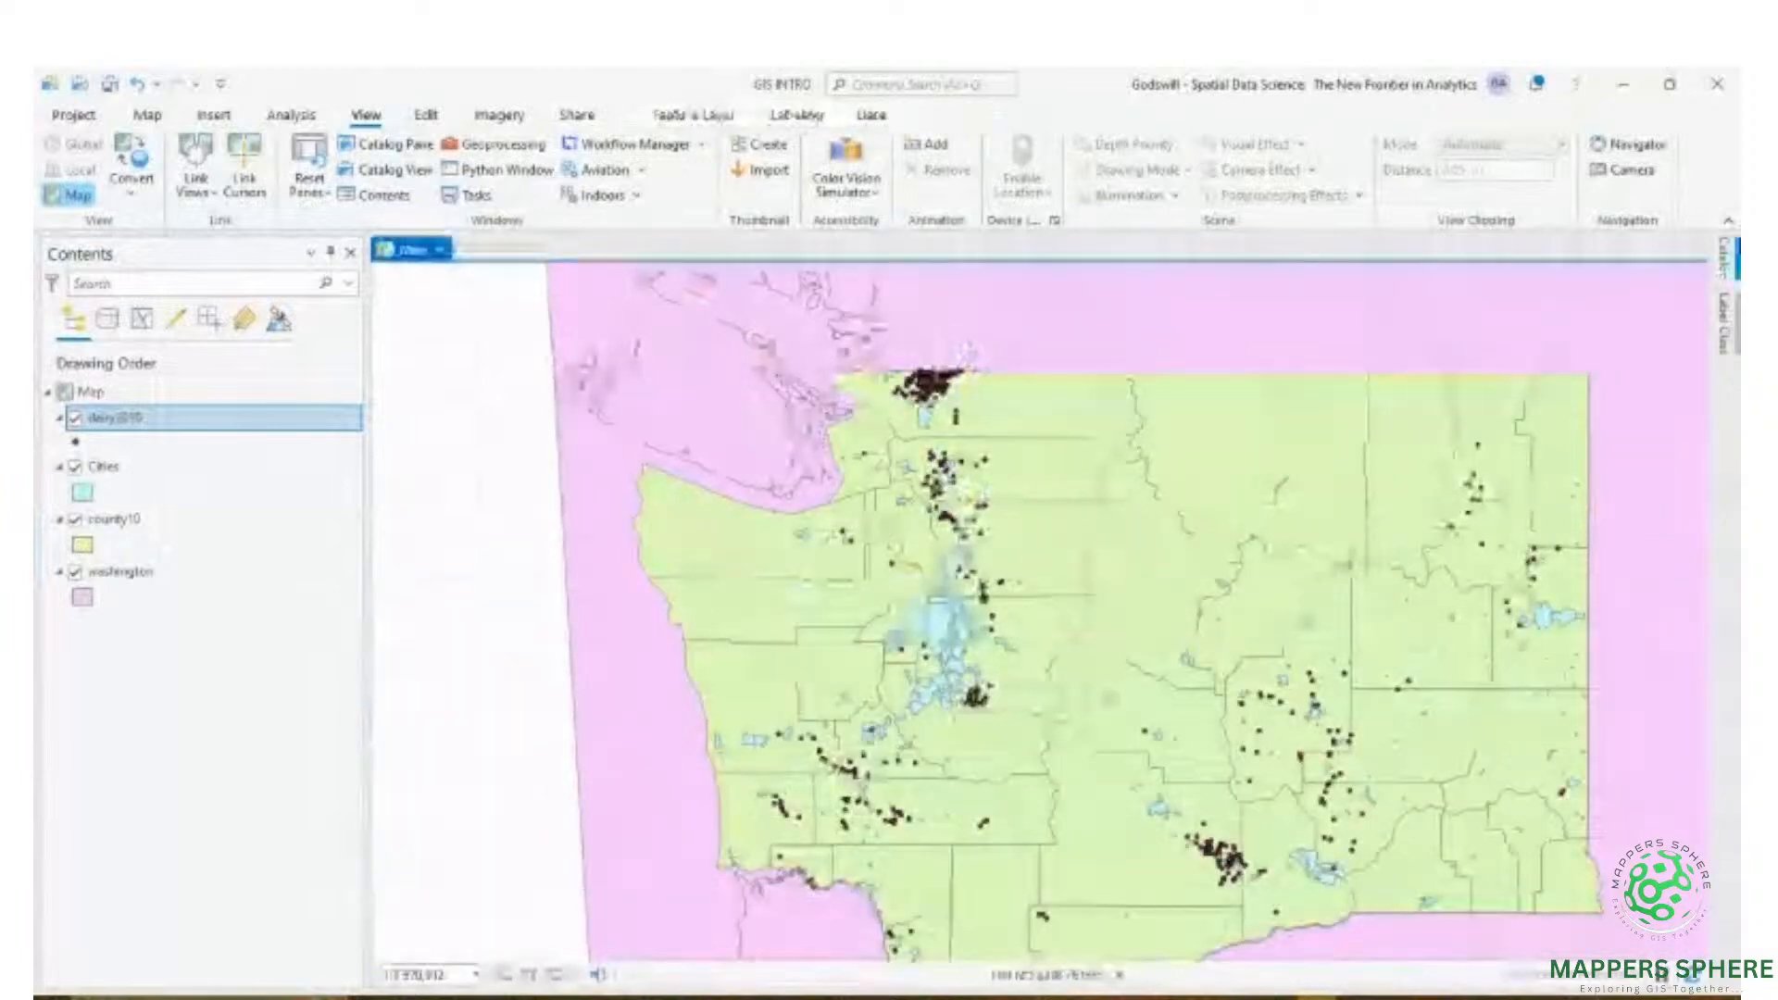
- Replace the dairy2010 label class expression with $feature.FacilityNa and apply it
{"action": "left_click", "coordinate": [1725, 257]}
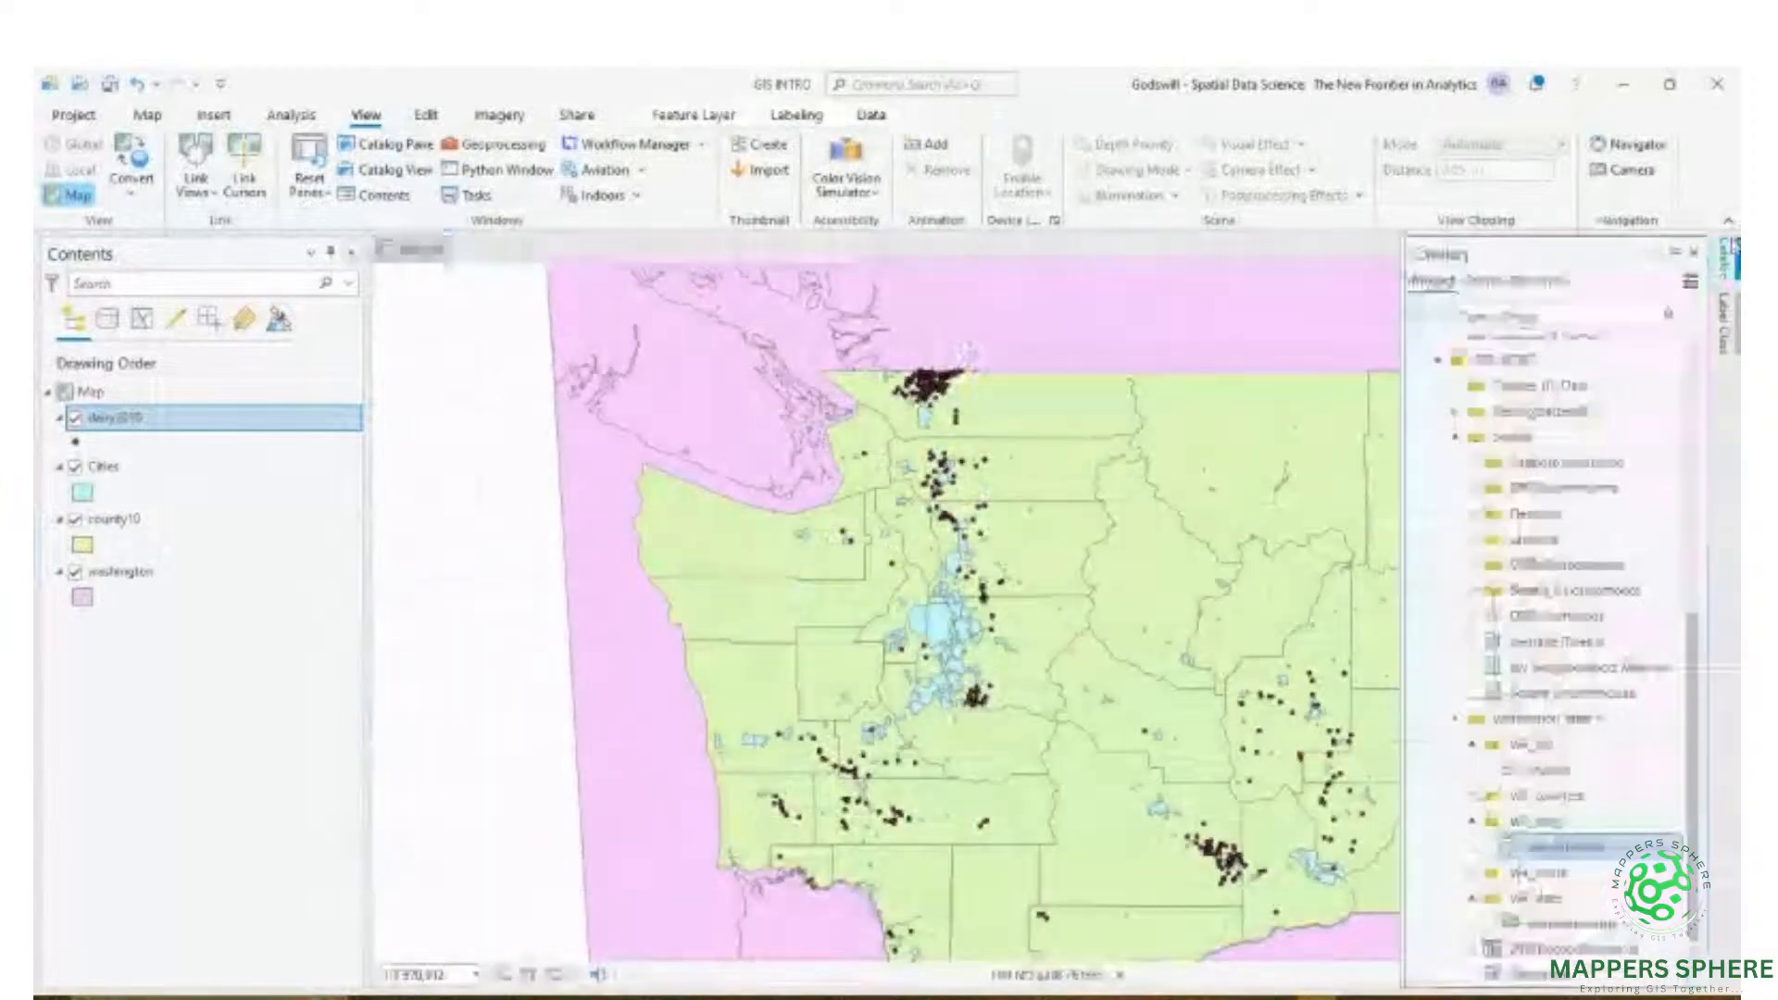
{"action": "right_click", "coordinate": [1556, 851]}
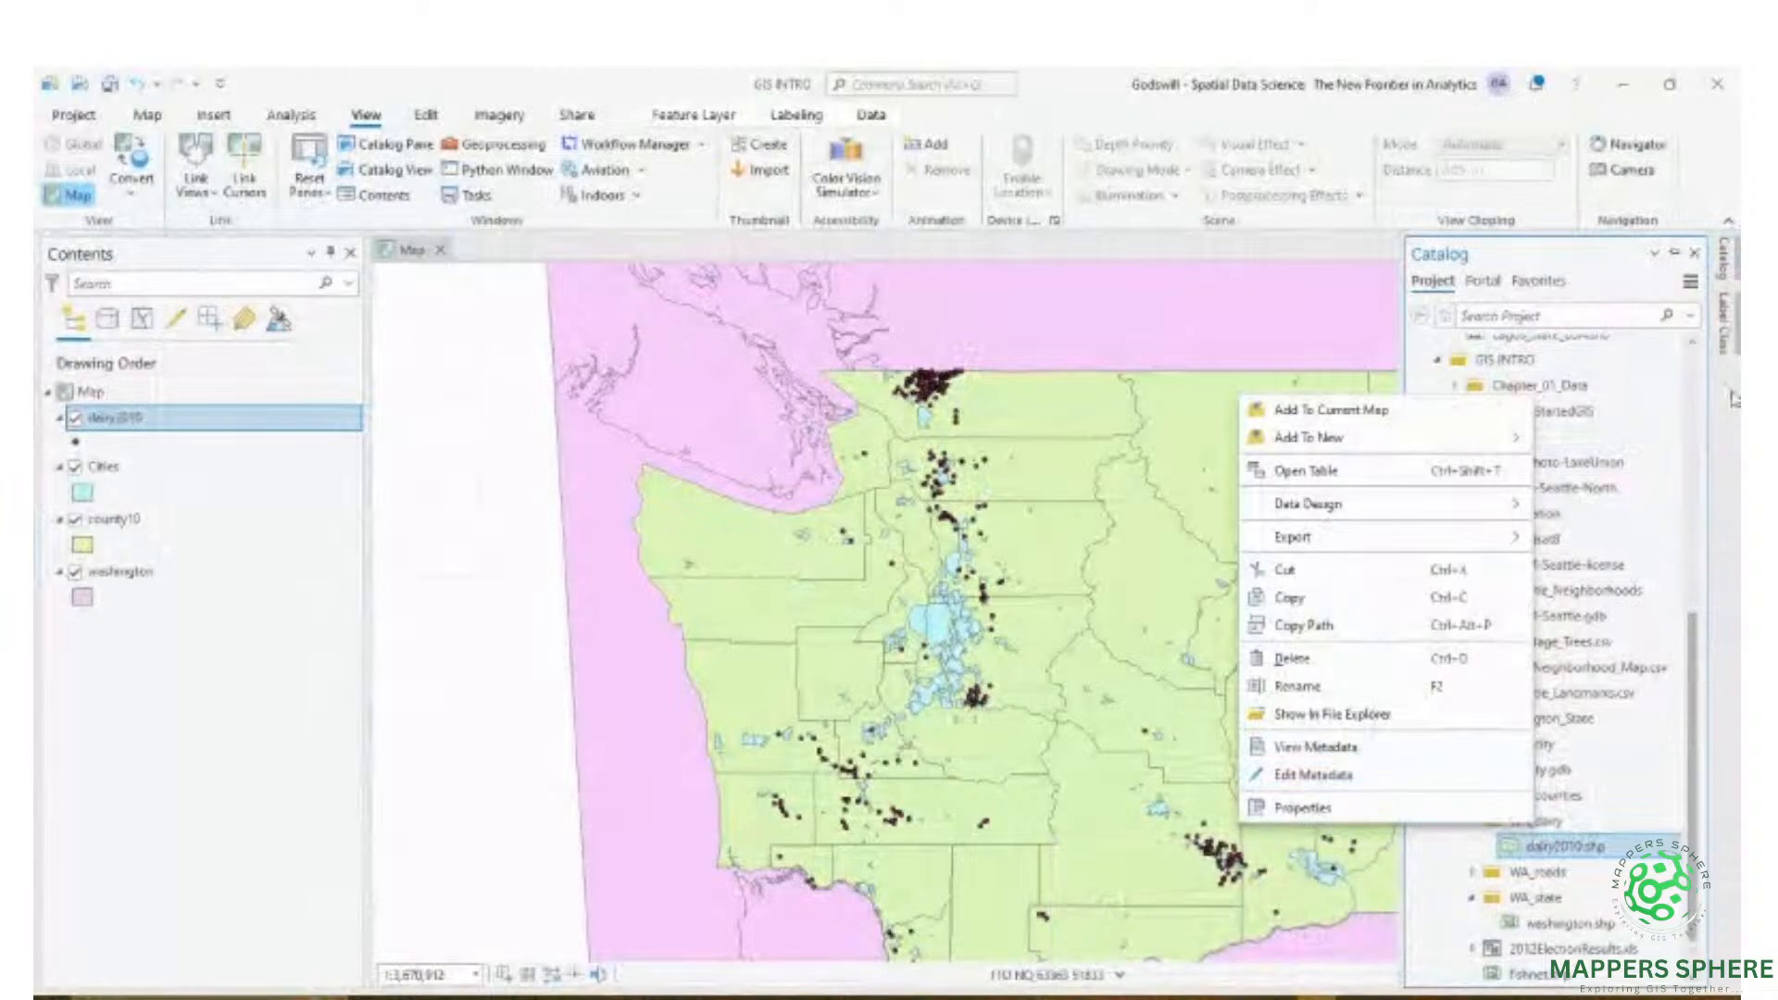
{"action": "left_click", "coordinate": [1732, 355]}
{"action": "left_click", "coordinate": [1731, 353]}
{"action": "left_click", "coordinate": [1731, 354]}
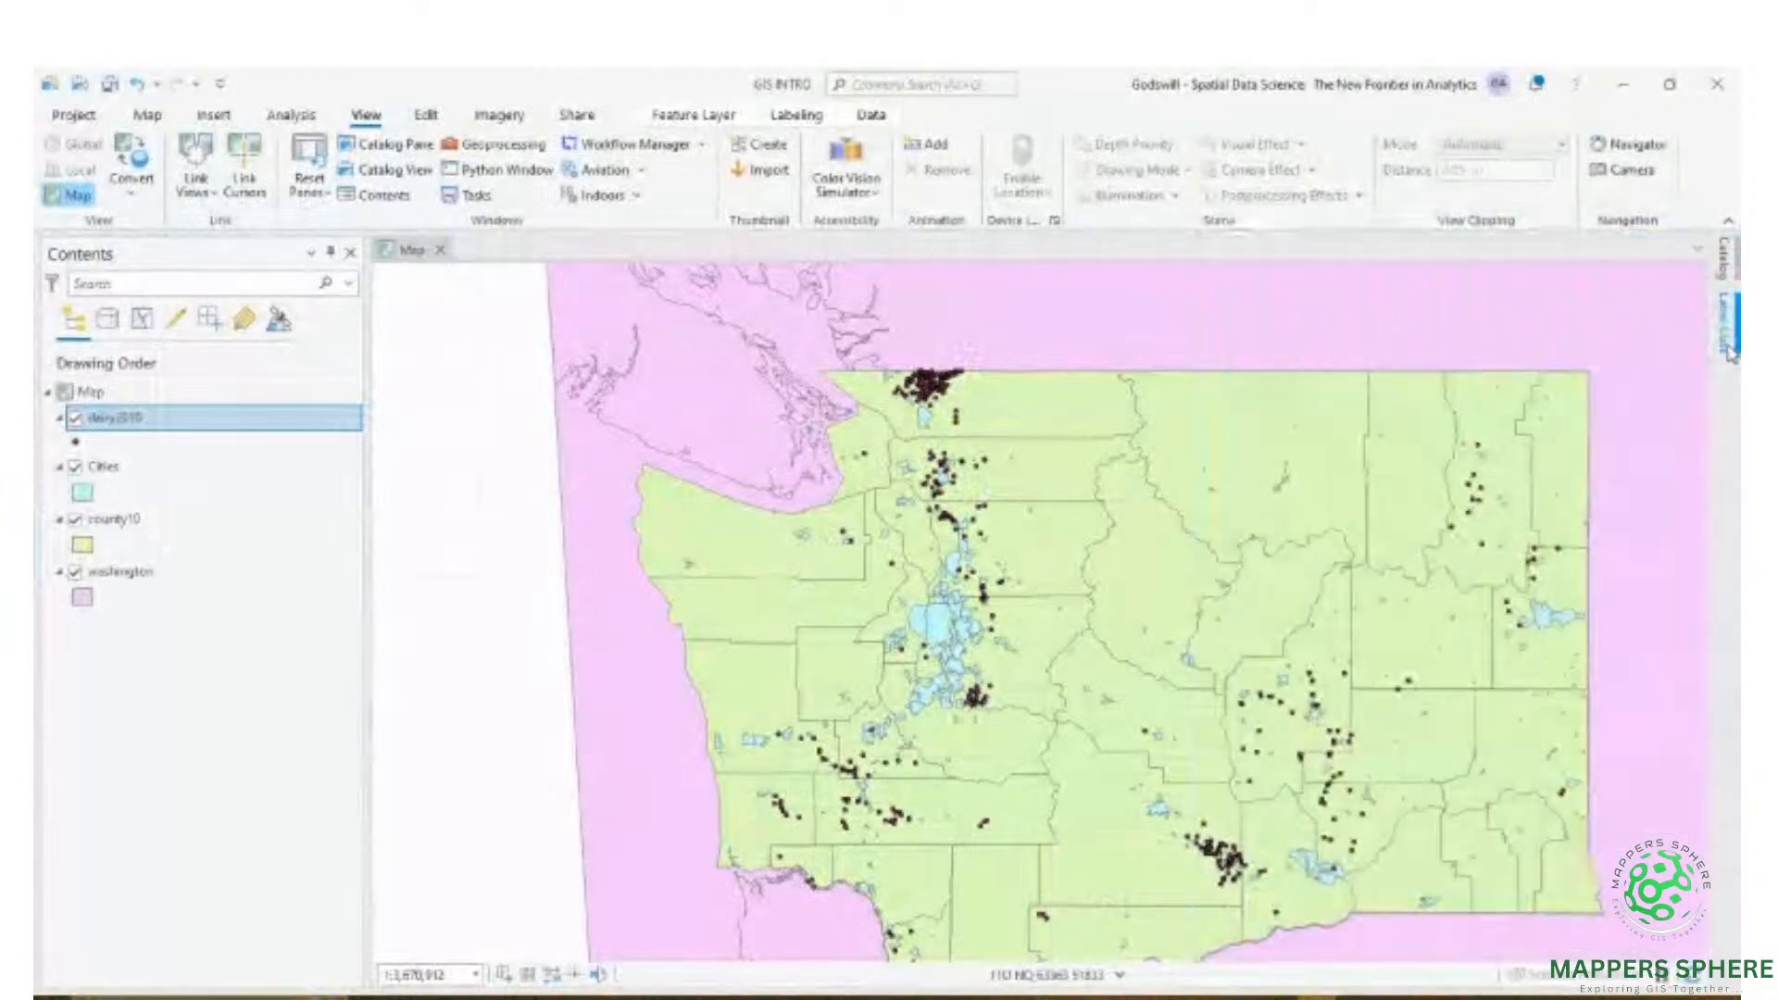
{"action": "left_click", "coordinate": [1731, 354]}
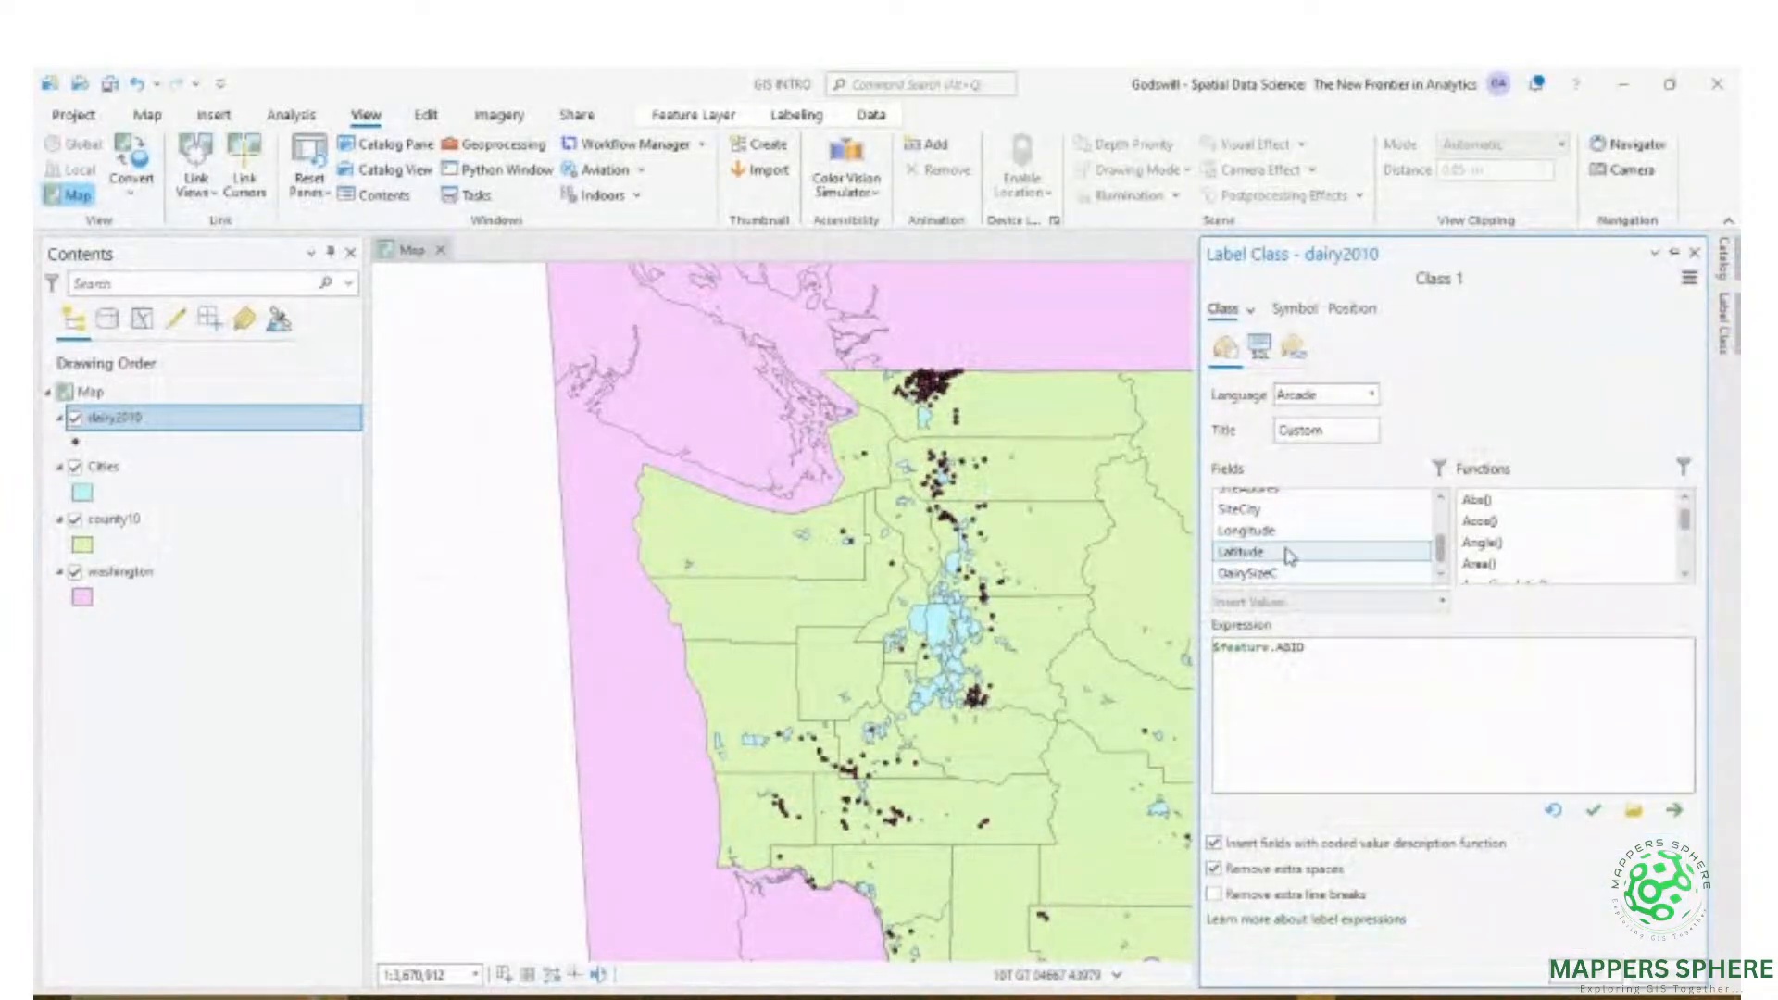
{"action": "scroll", "coordinate": [1320, 567], "scroll_direction": "up", "scroll_amount": 2}
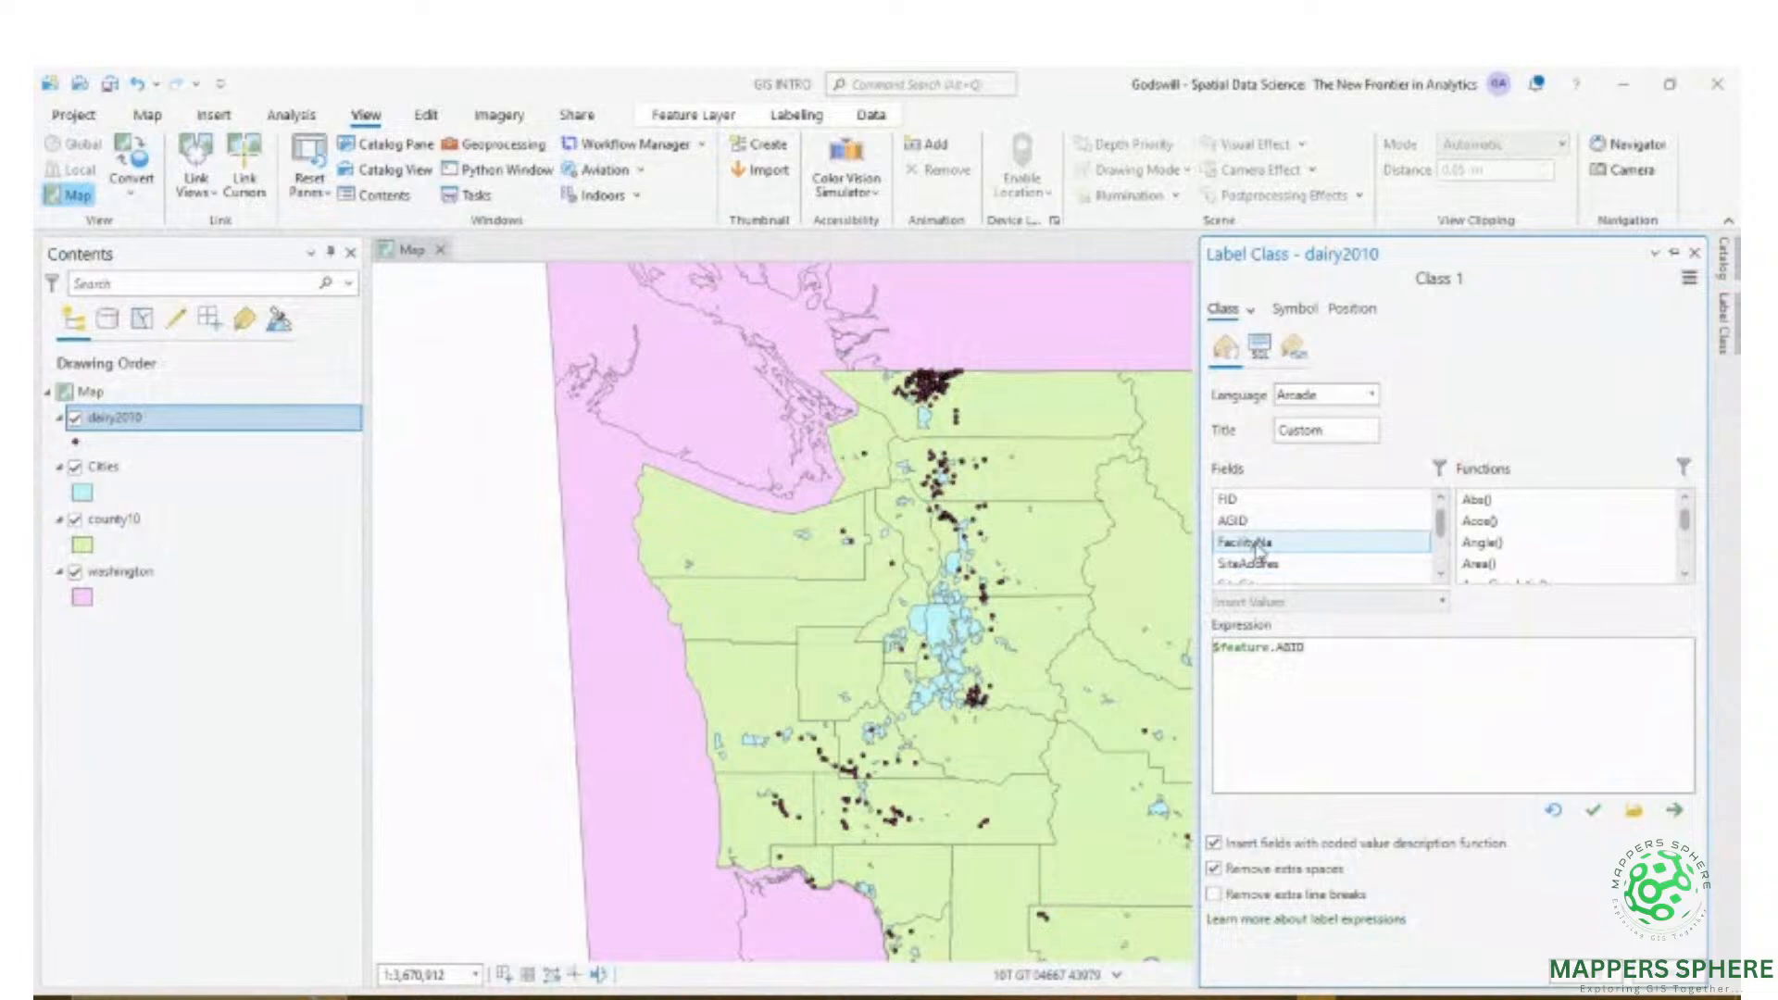
{"action": "left_click_drag", "start_coordinate": [1366, 668], "coordinate": [1178, 631]}
{"action": "key", "text": "BackSpace"}
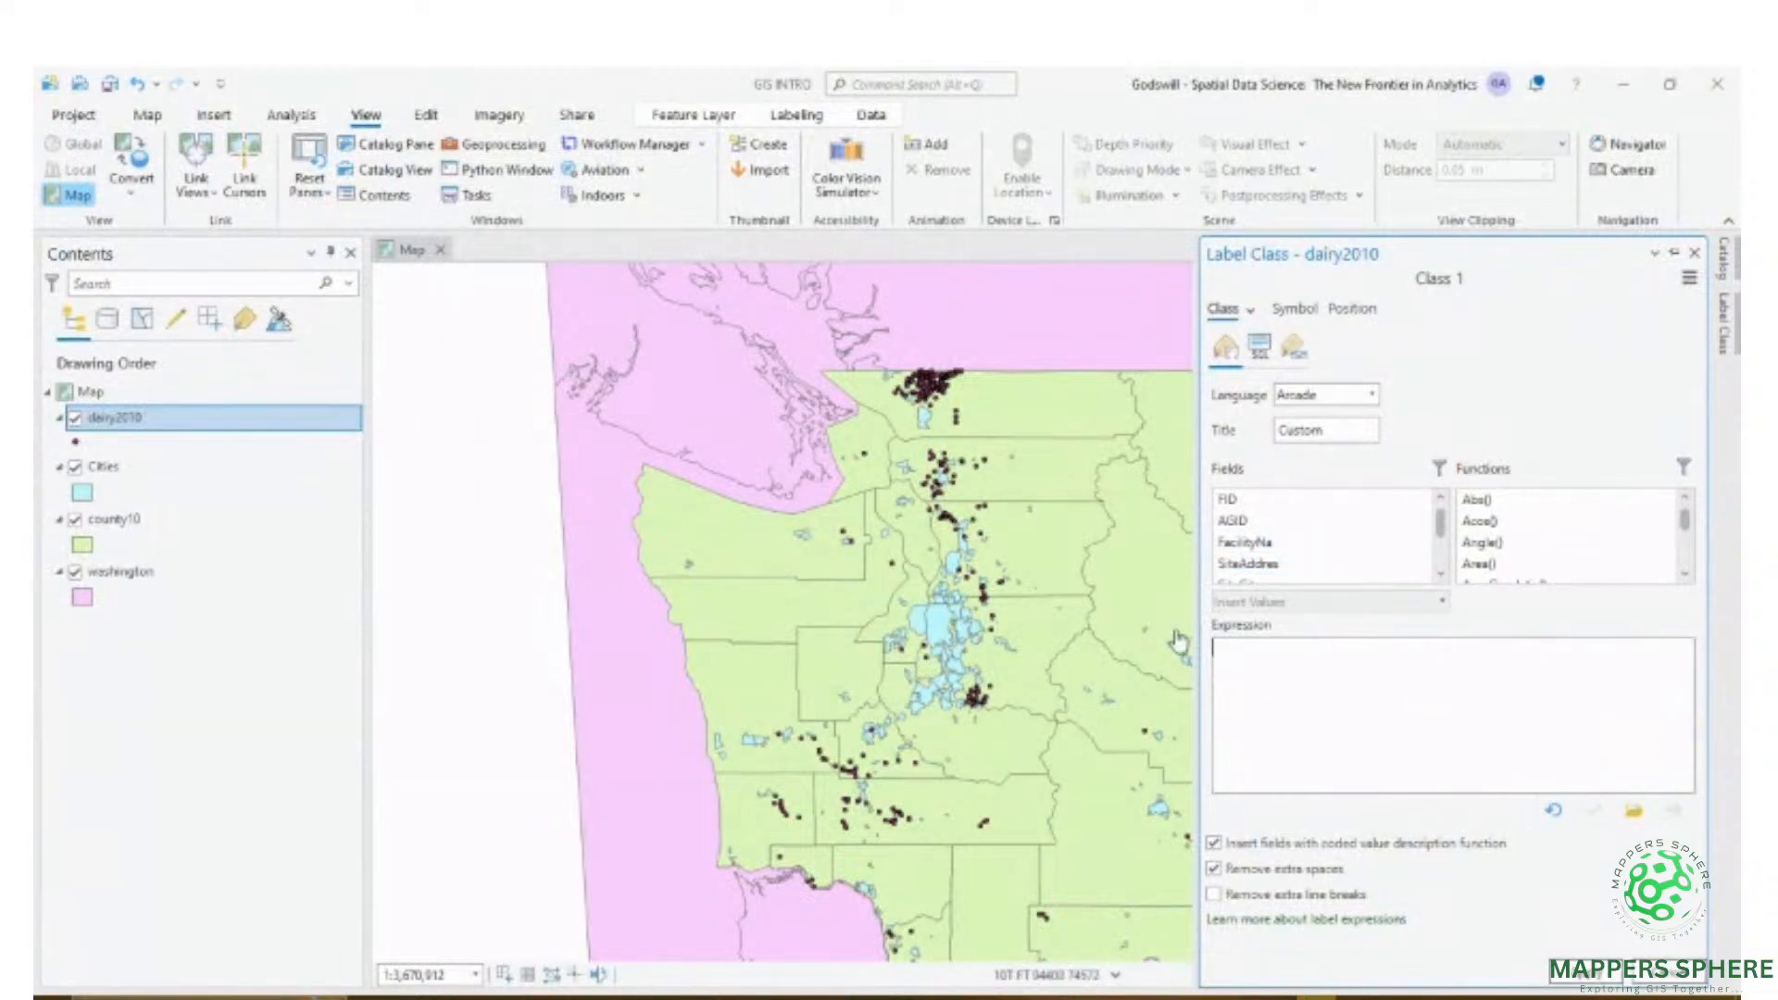
{"action": "left_click", "coordinate": [1252, 544]}
{"action": "double_click", "coordinate": [1252, 544]}
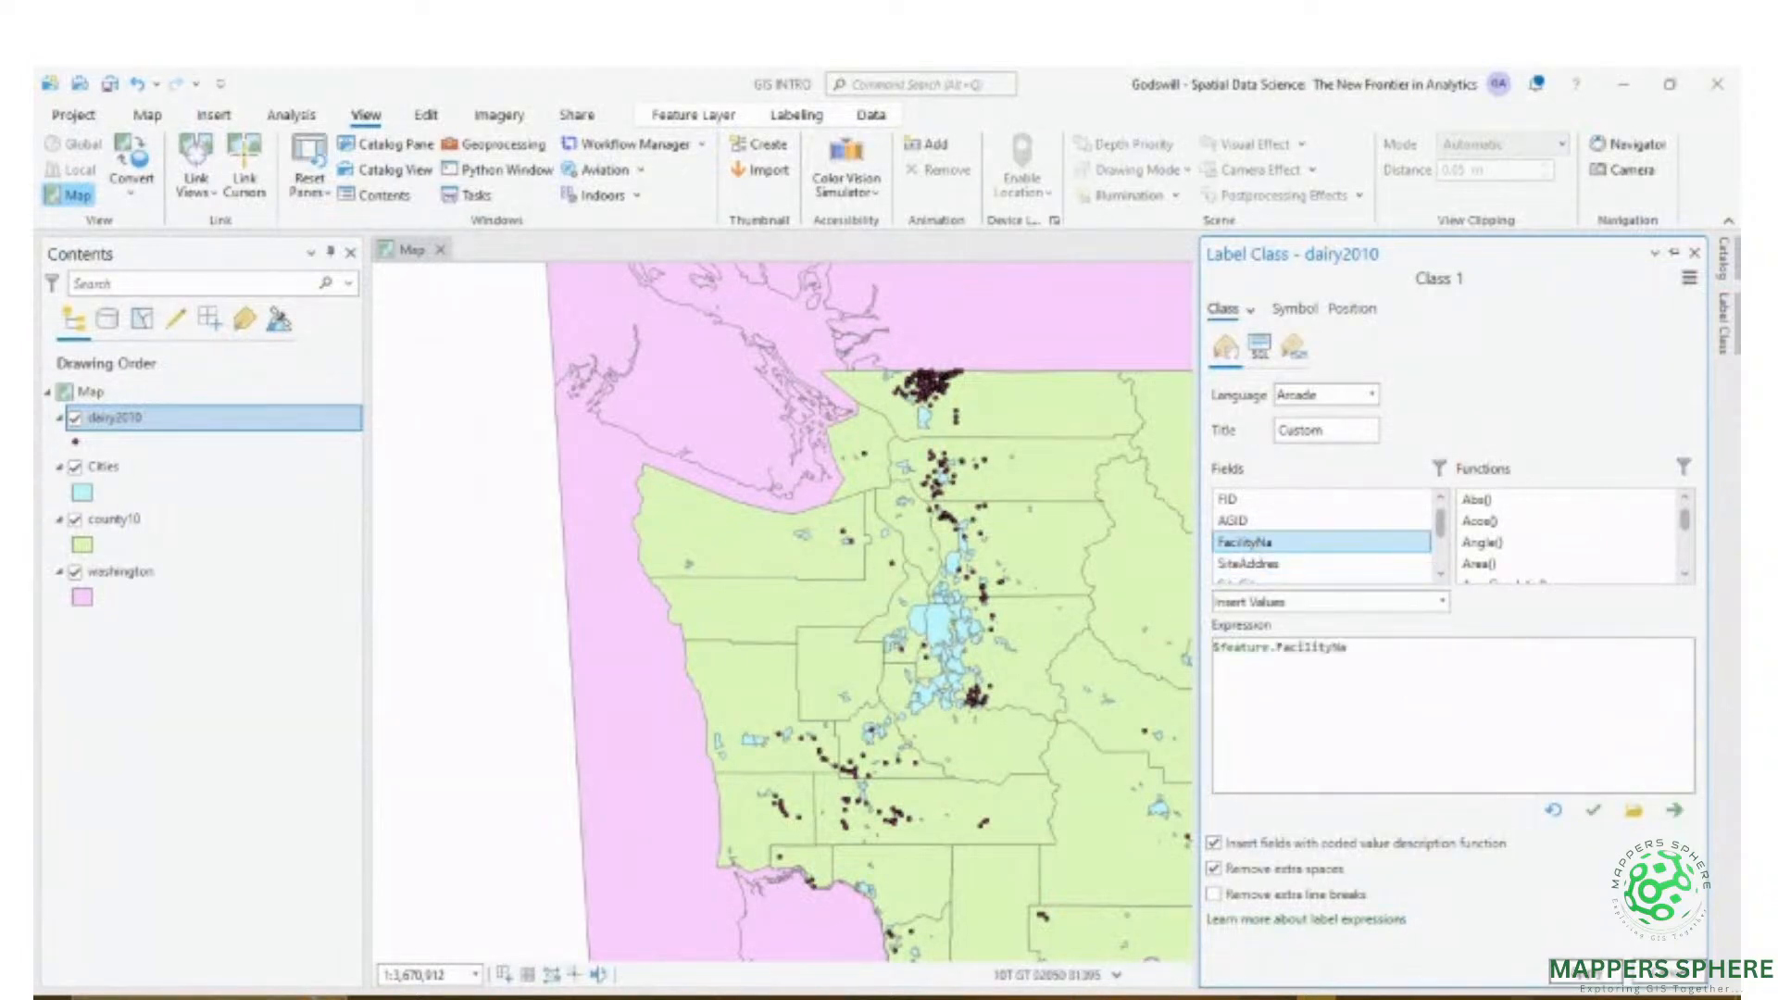
{"action": "left_click", "coordinate": [1591, 975]}
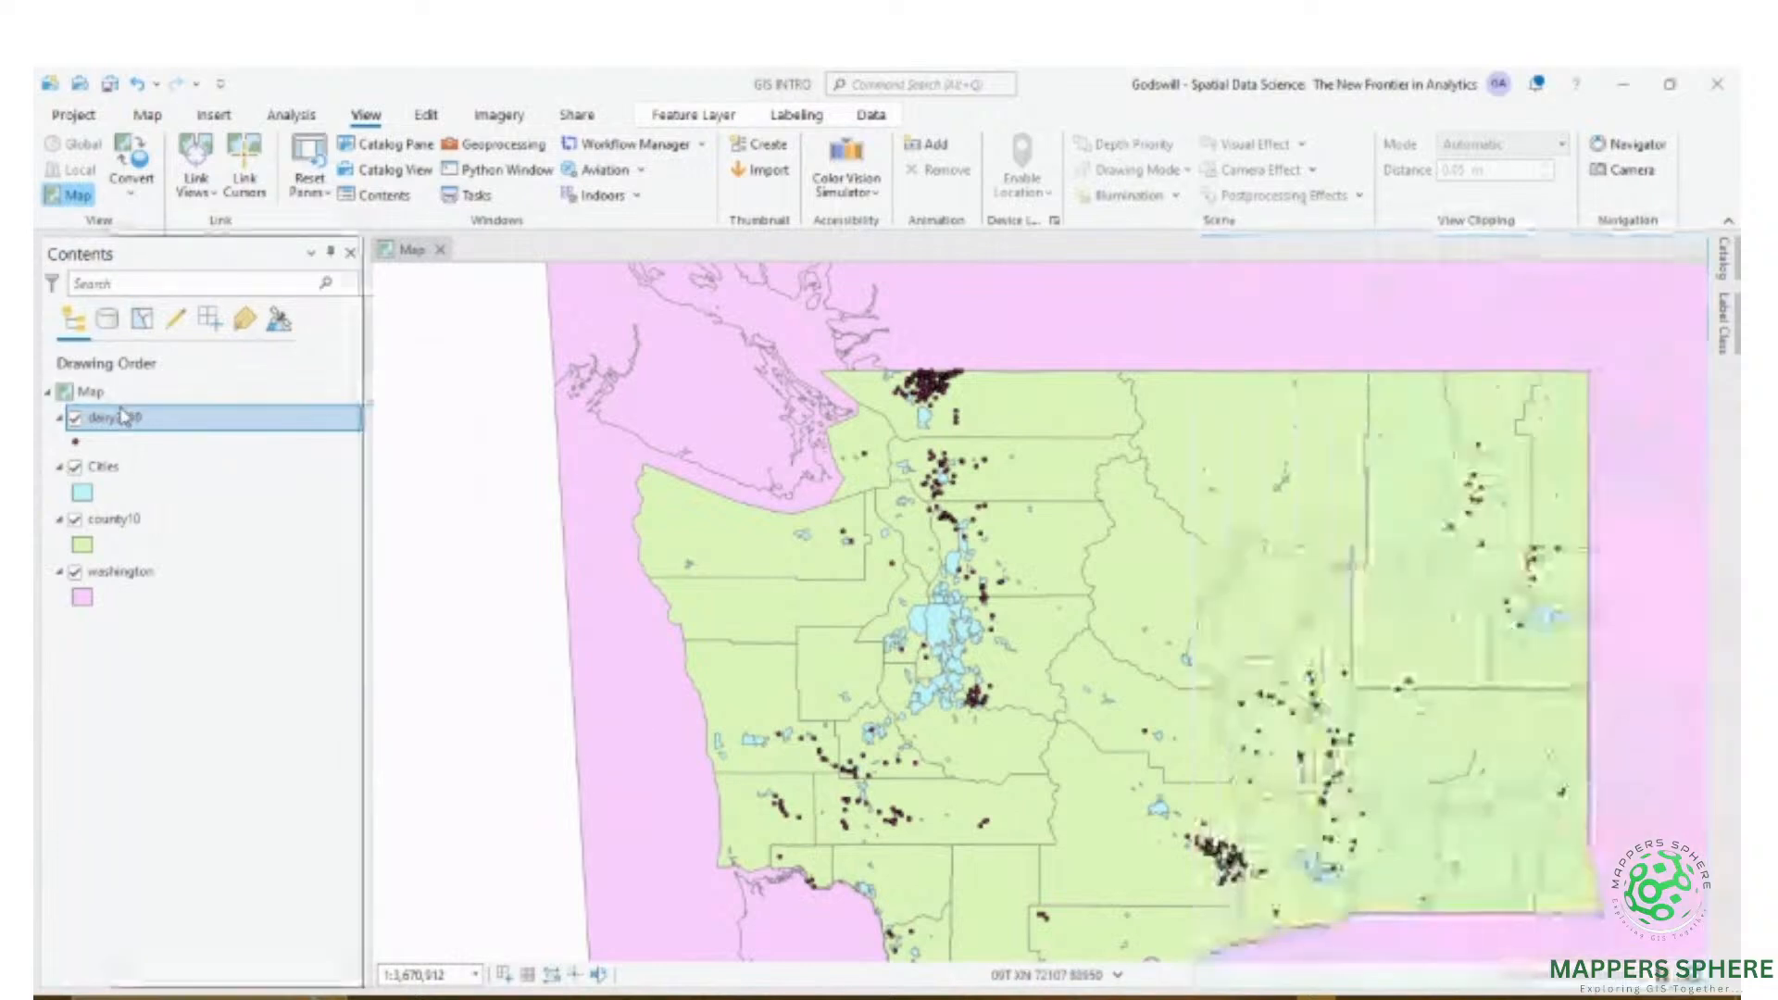
- Turn on labels for the dairy2010 layer and check its points at close and regional scales for facility names
{"action": "right_click", "coordinate": [123, 417]}
{"action": "left_click", "coordinate": [191, 655]}
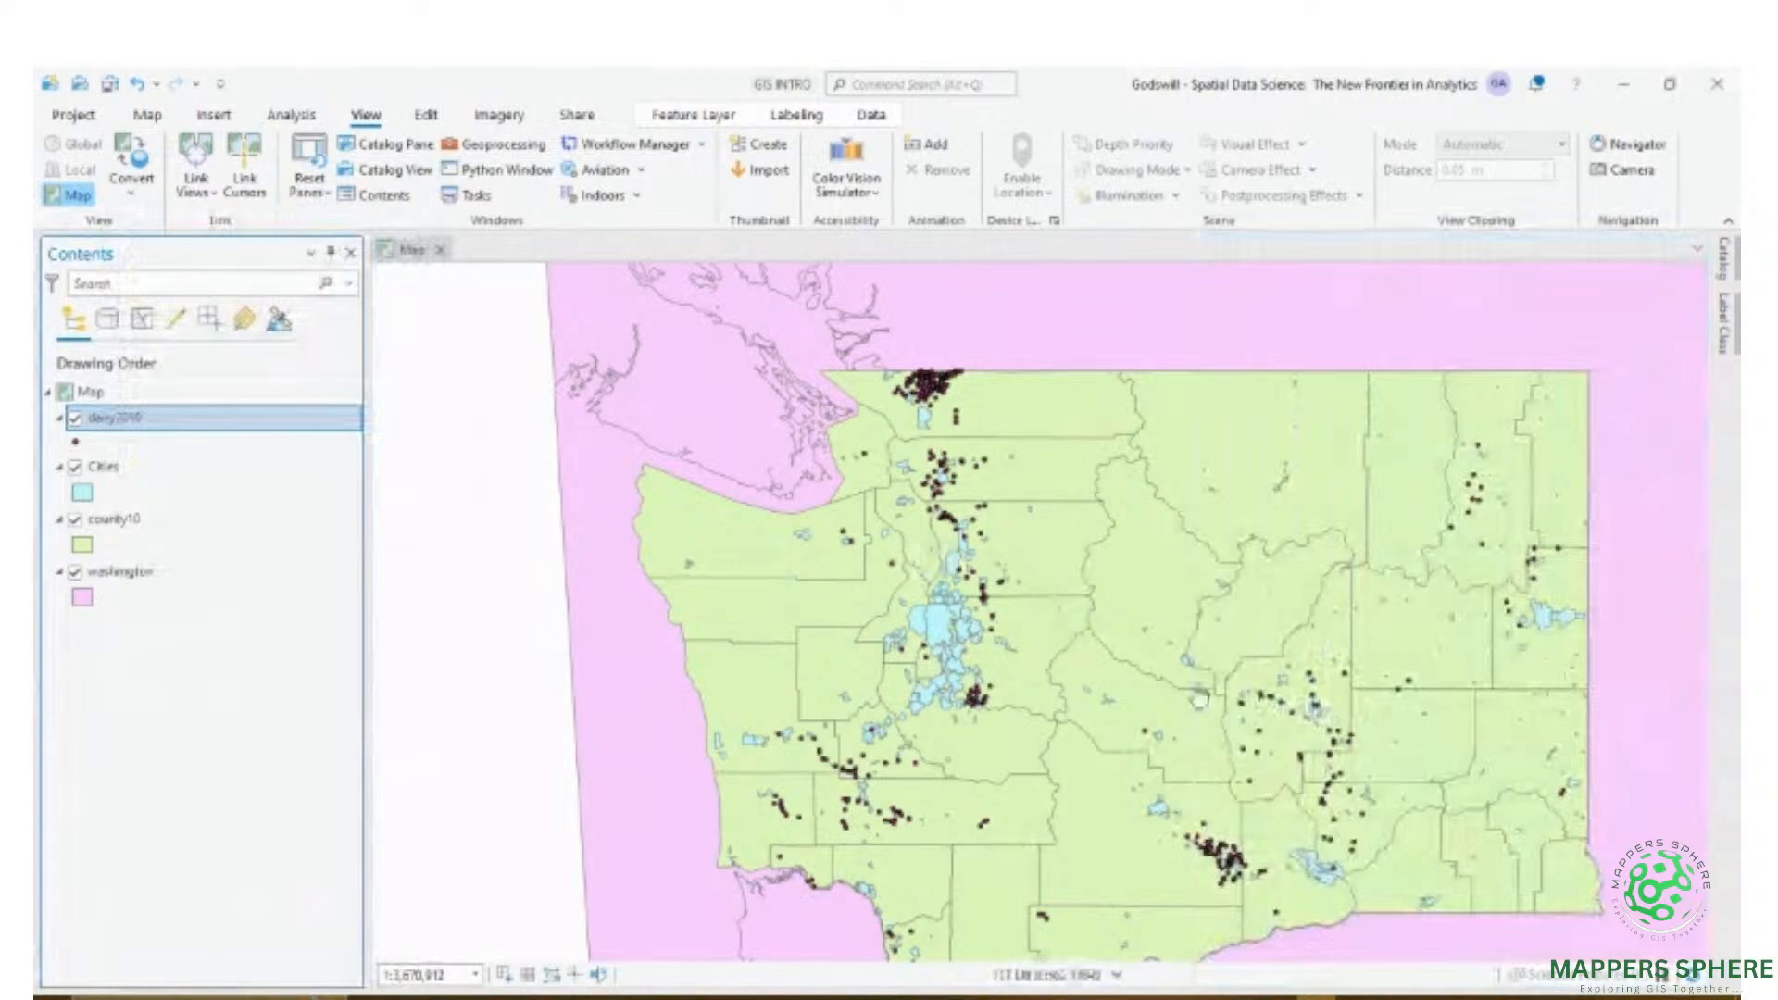
{"action": "right_click", "coordinate": [283, 422]}
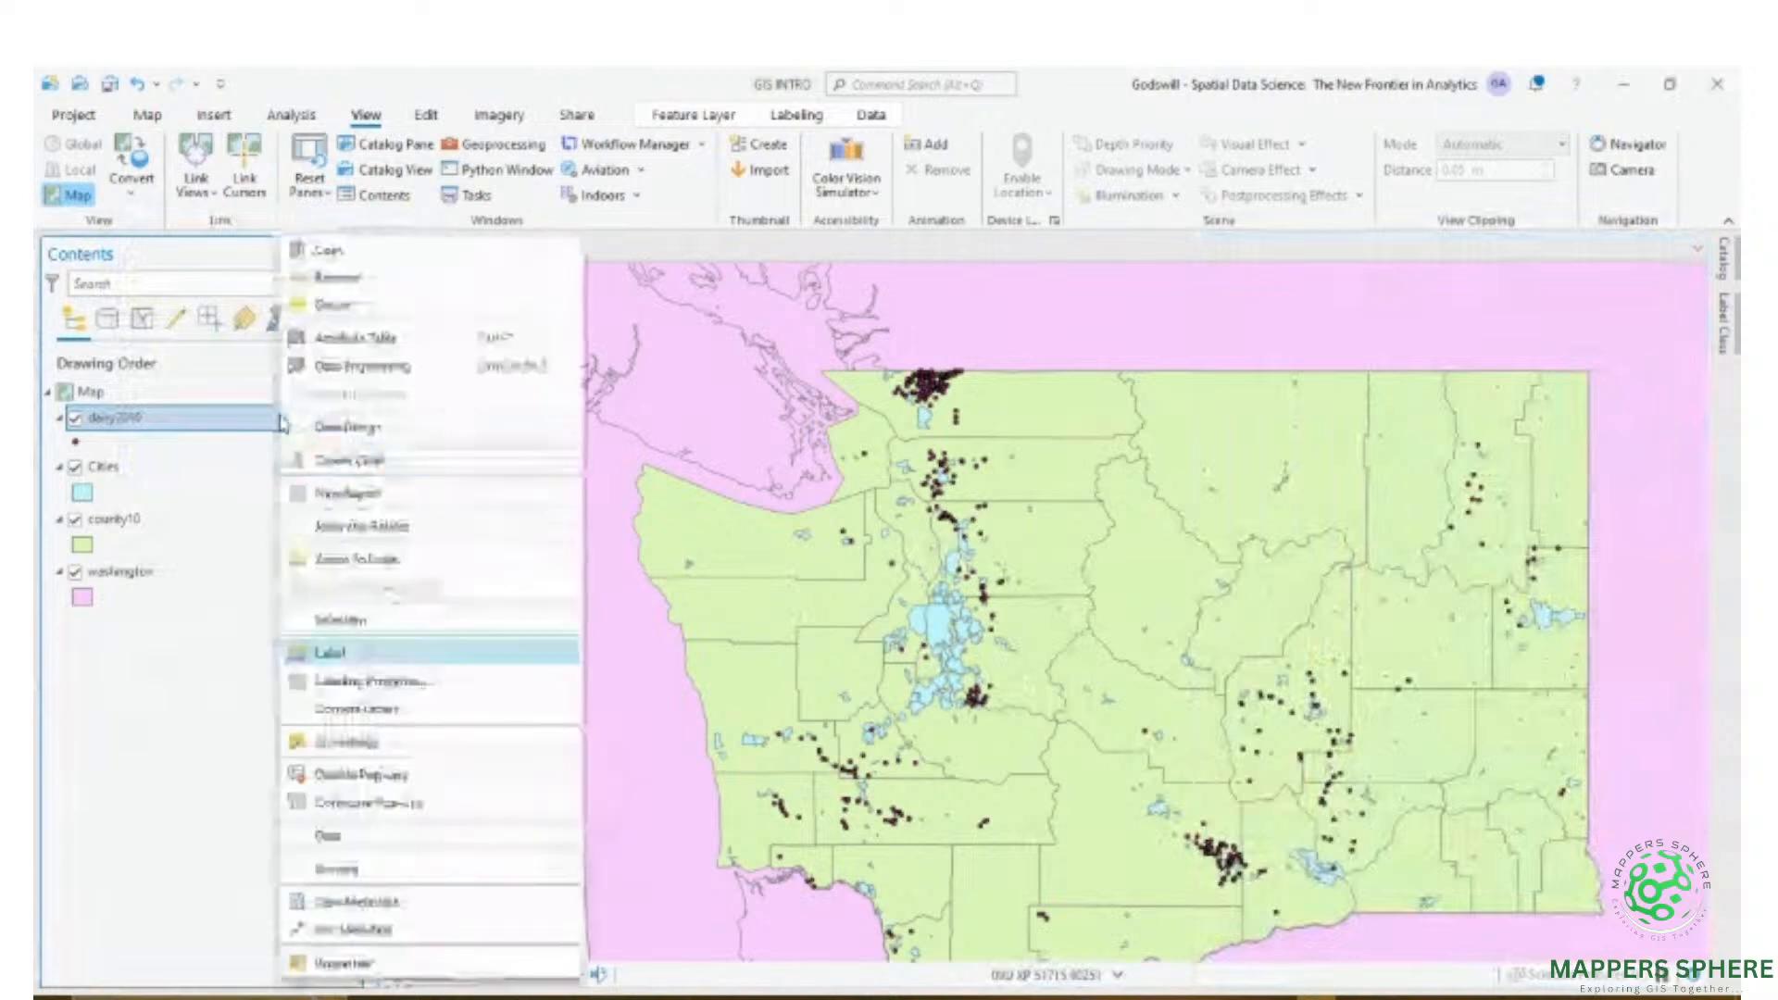
{"action": "left_click", "coordinate": [330, 654]}
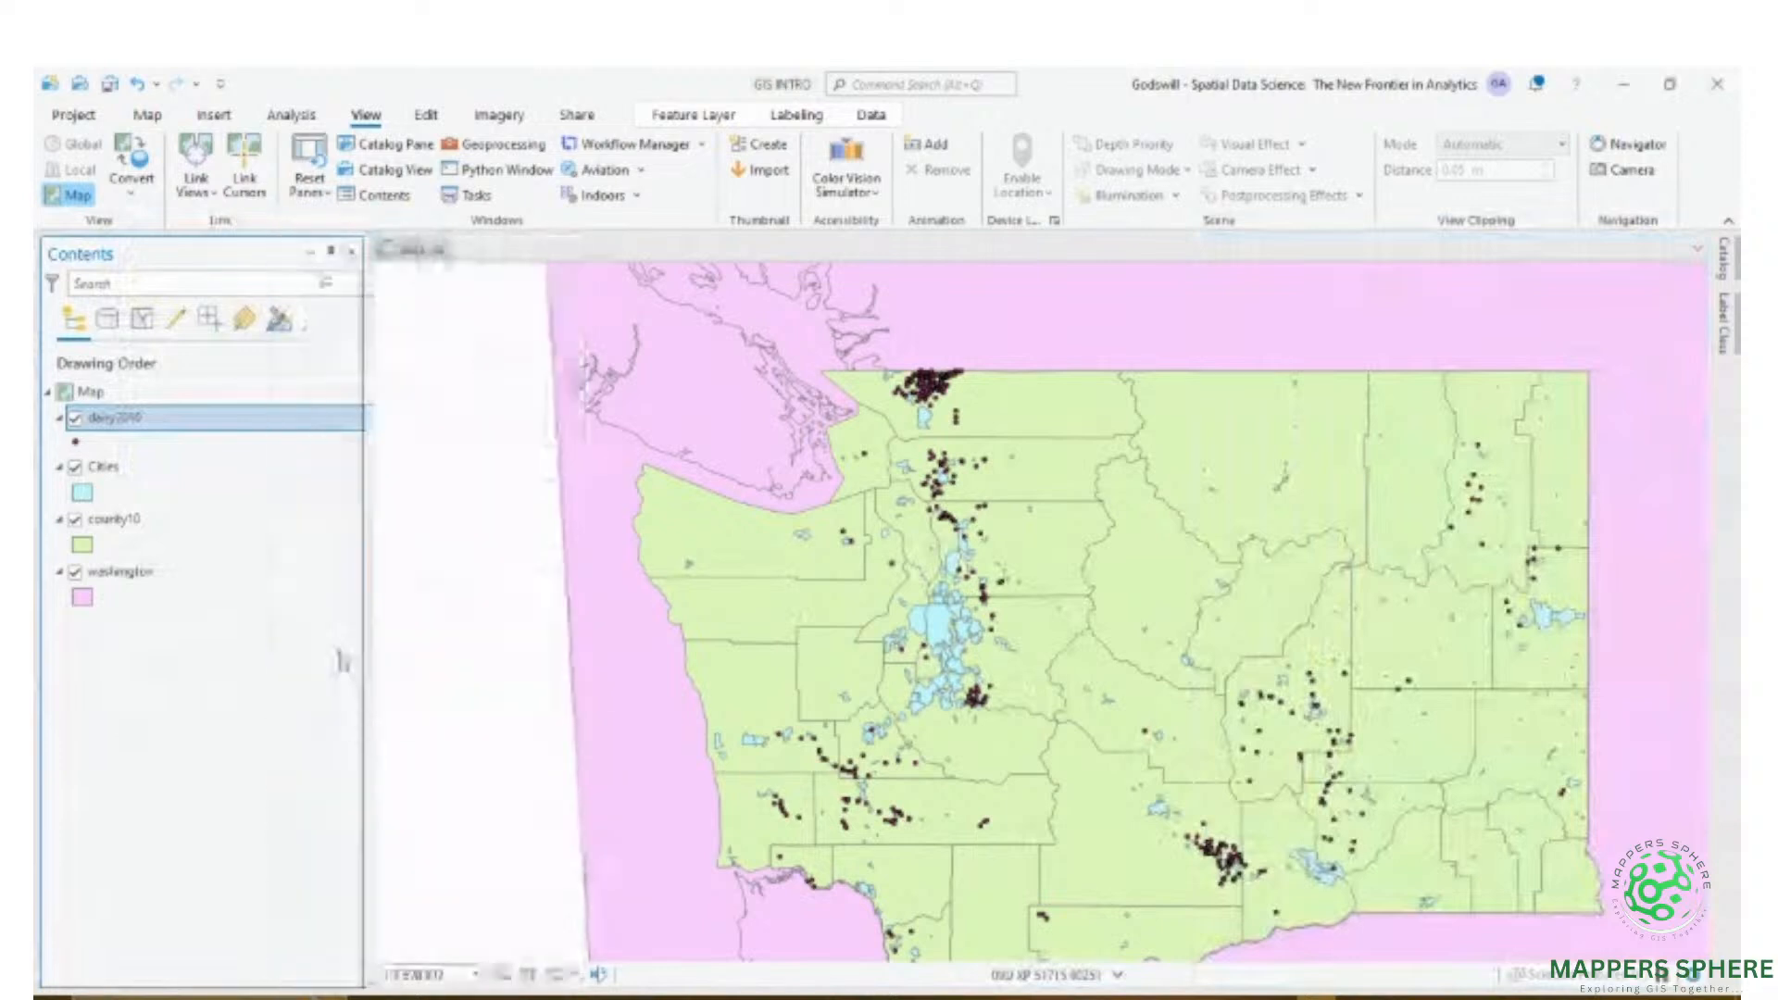
{"action": "right_click", "coordinate": [169, 428]}
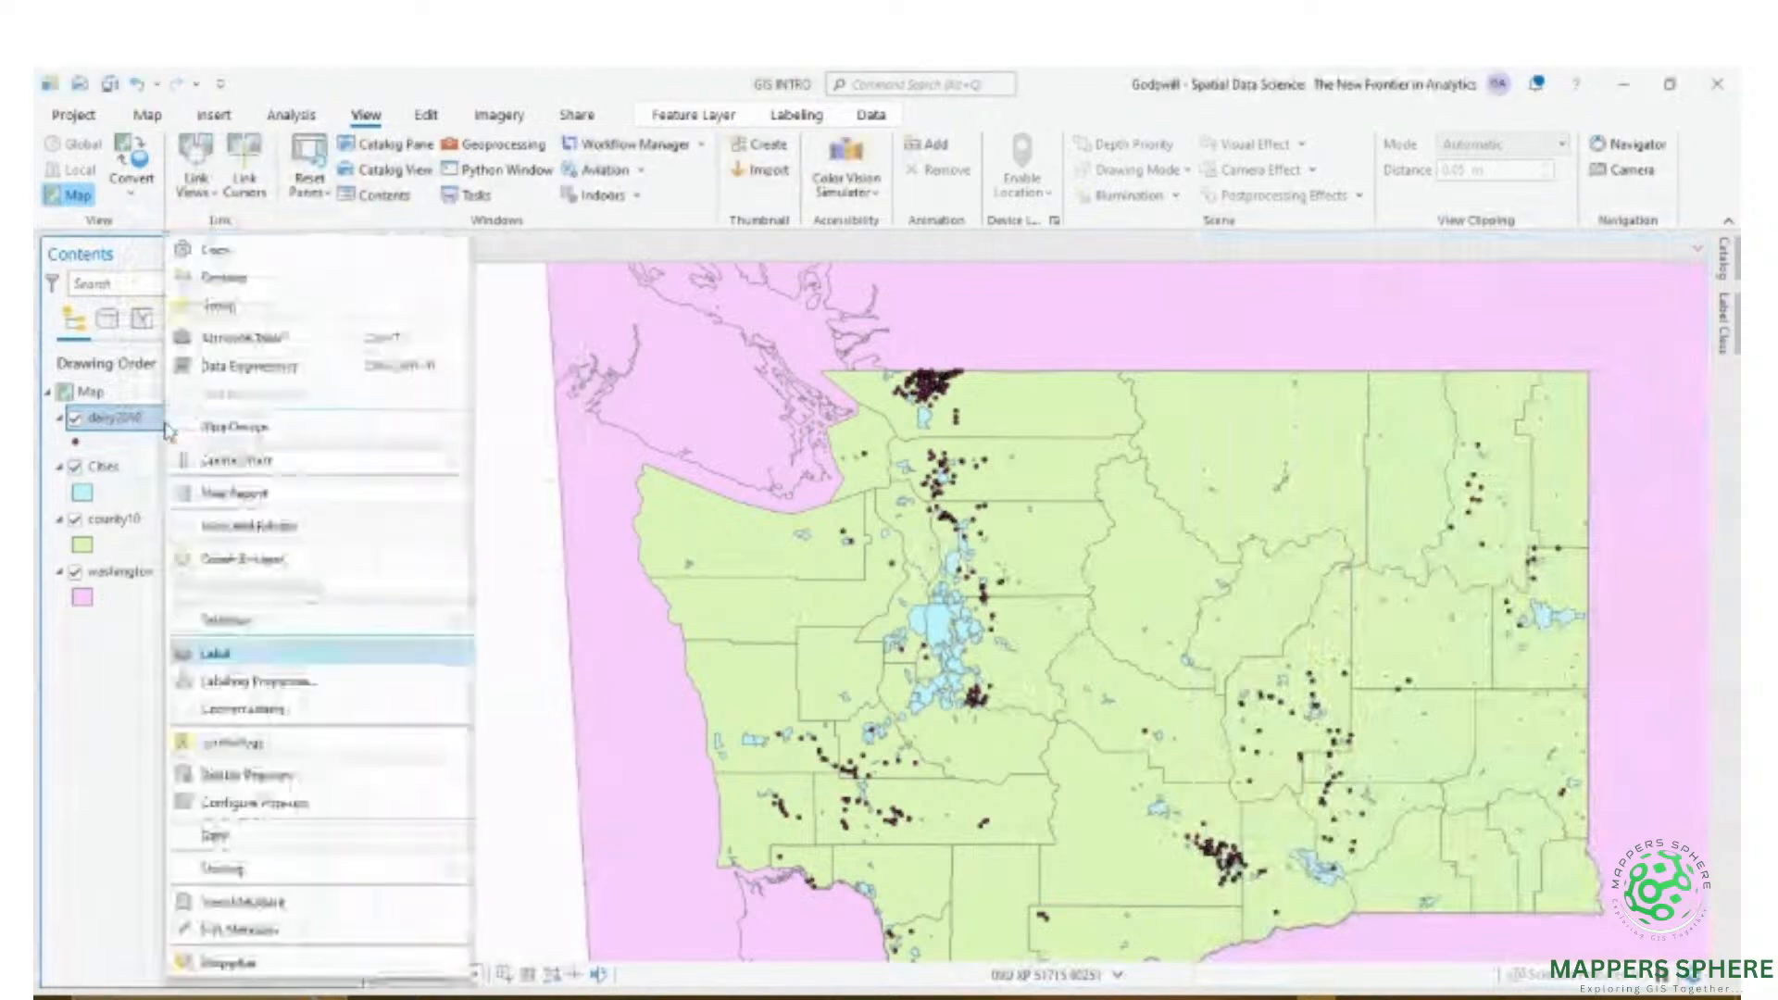
{"action": "left_click", "coordinate": [274, 656]}
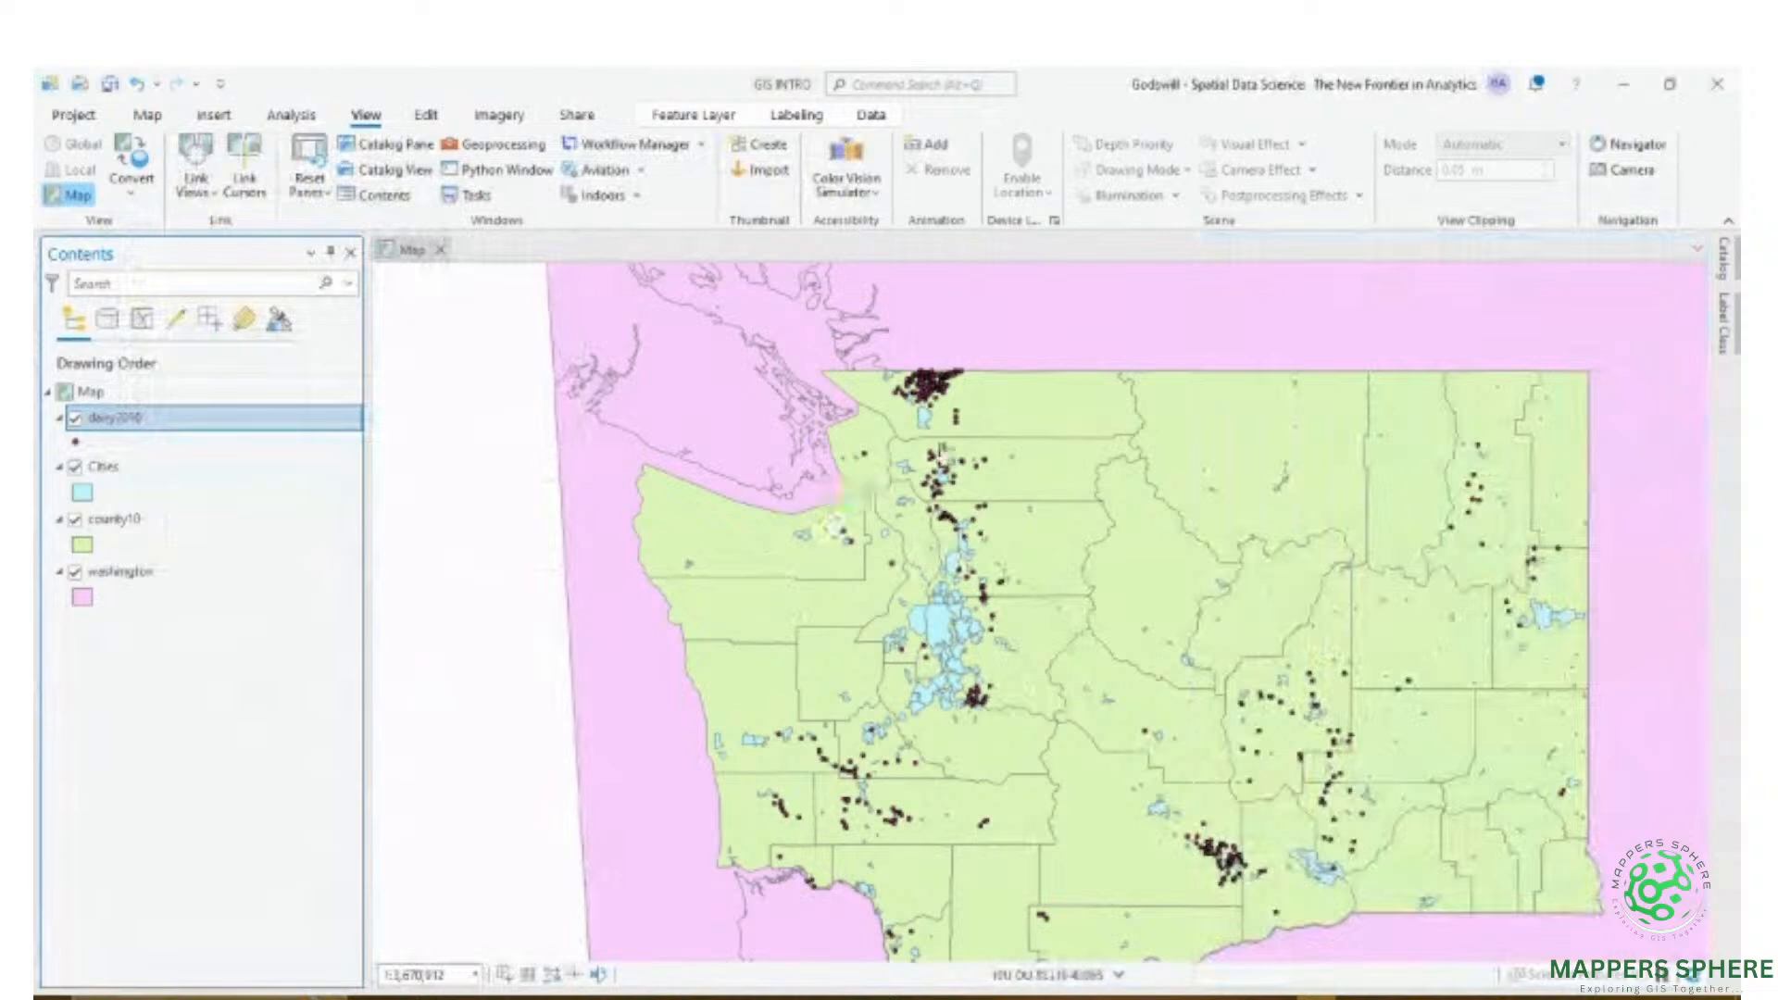
{"action": "scroll", "coordinate": [1023, 435], "scroll_direction": "up", "scroll_amount": 2}
{"action": "scroll", "coordinate": [1023, 435], "scroll_direction": "up", "scroll_amount": 3}
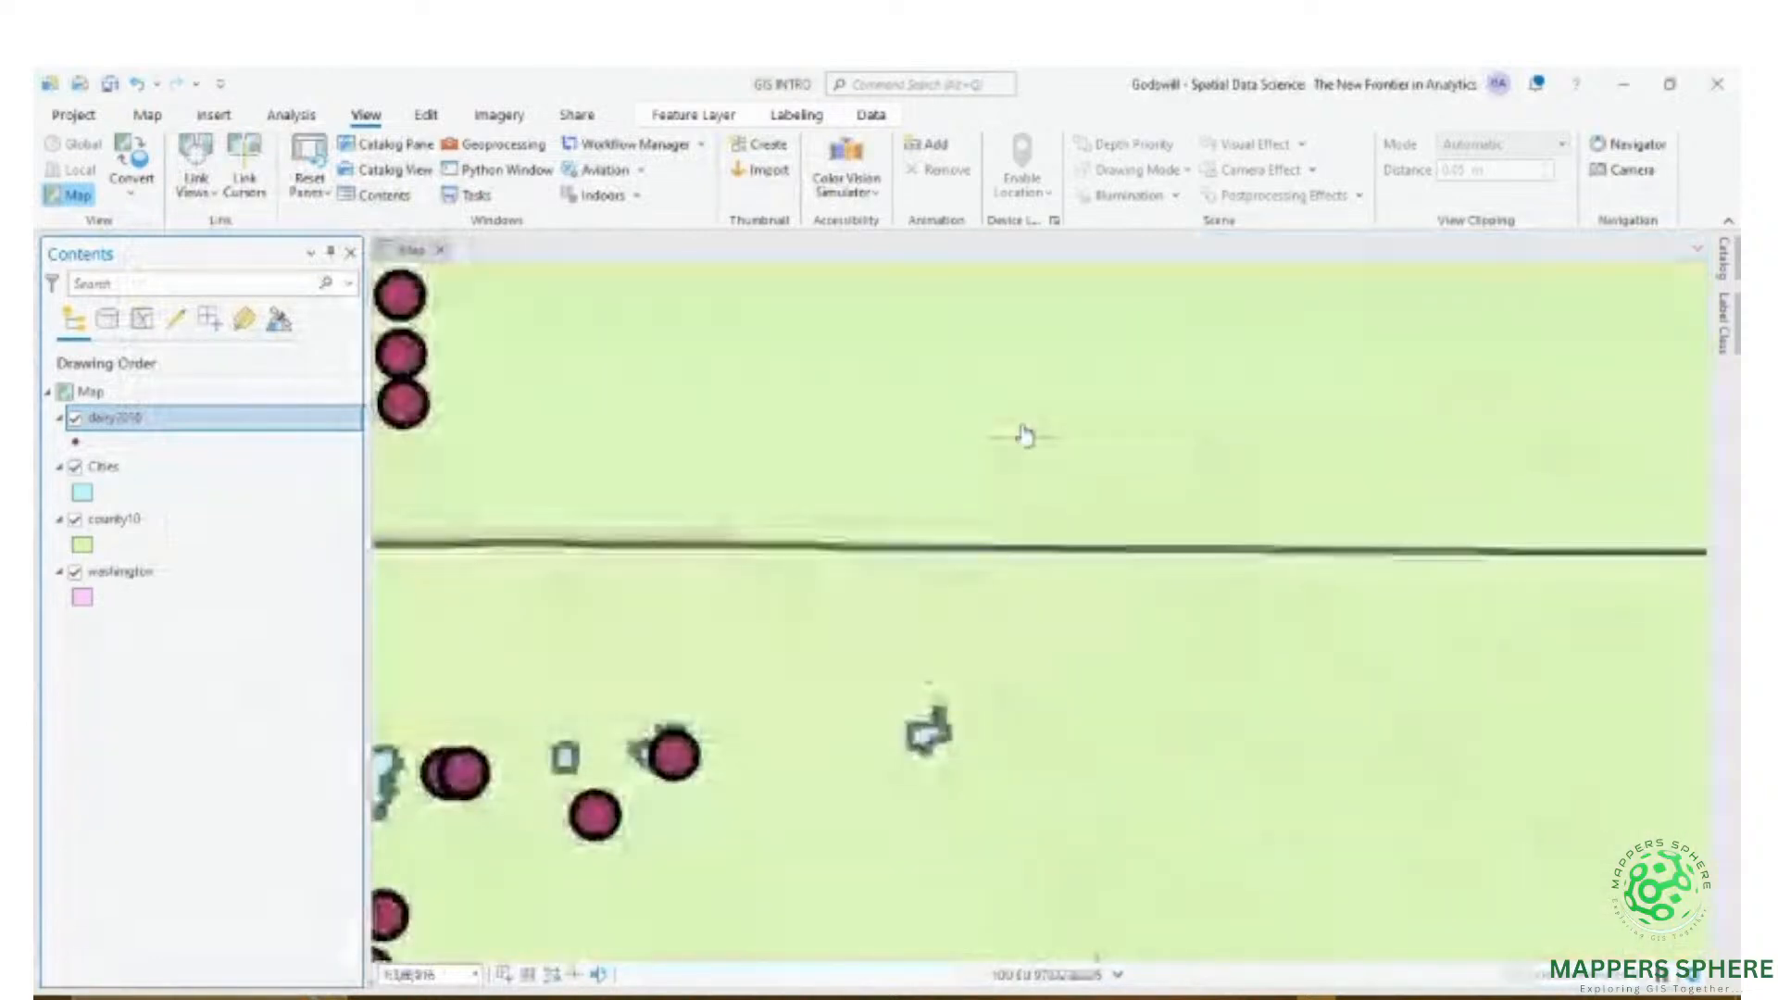
{"action": "left_click_drag", "start_coordinate": [743, 784], "coordinate": [1241, 496]}
{"action": "scroll", "coordinate": [1241, 496], "scroll_direction": "down", "scroll_amount": 2}
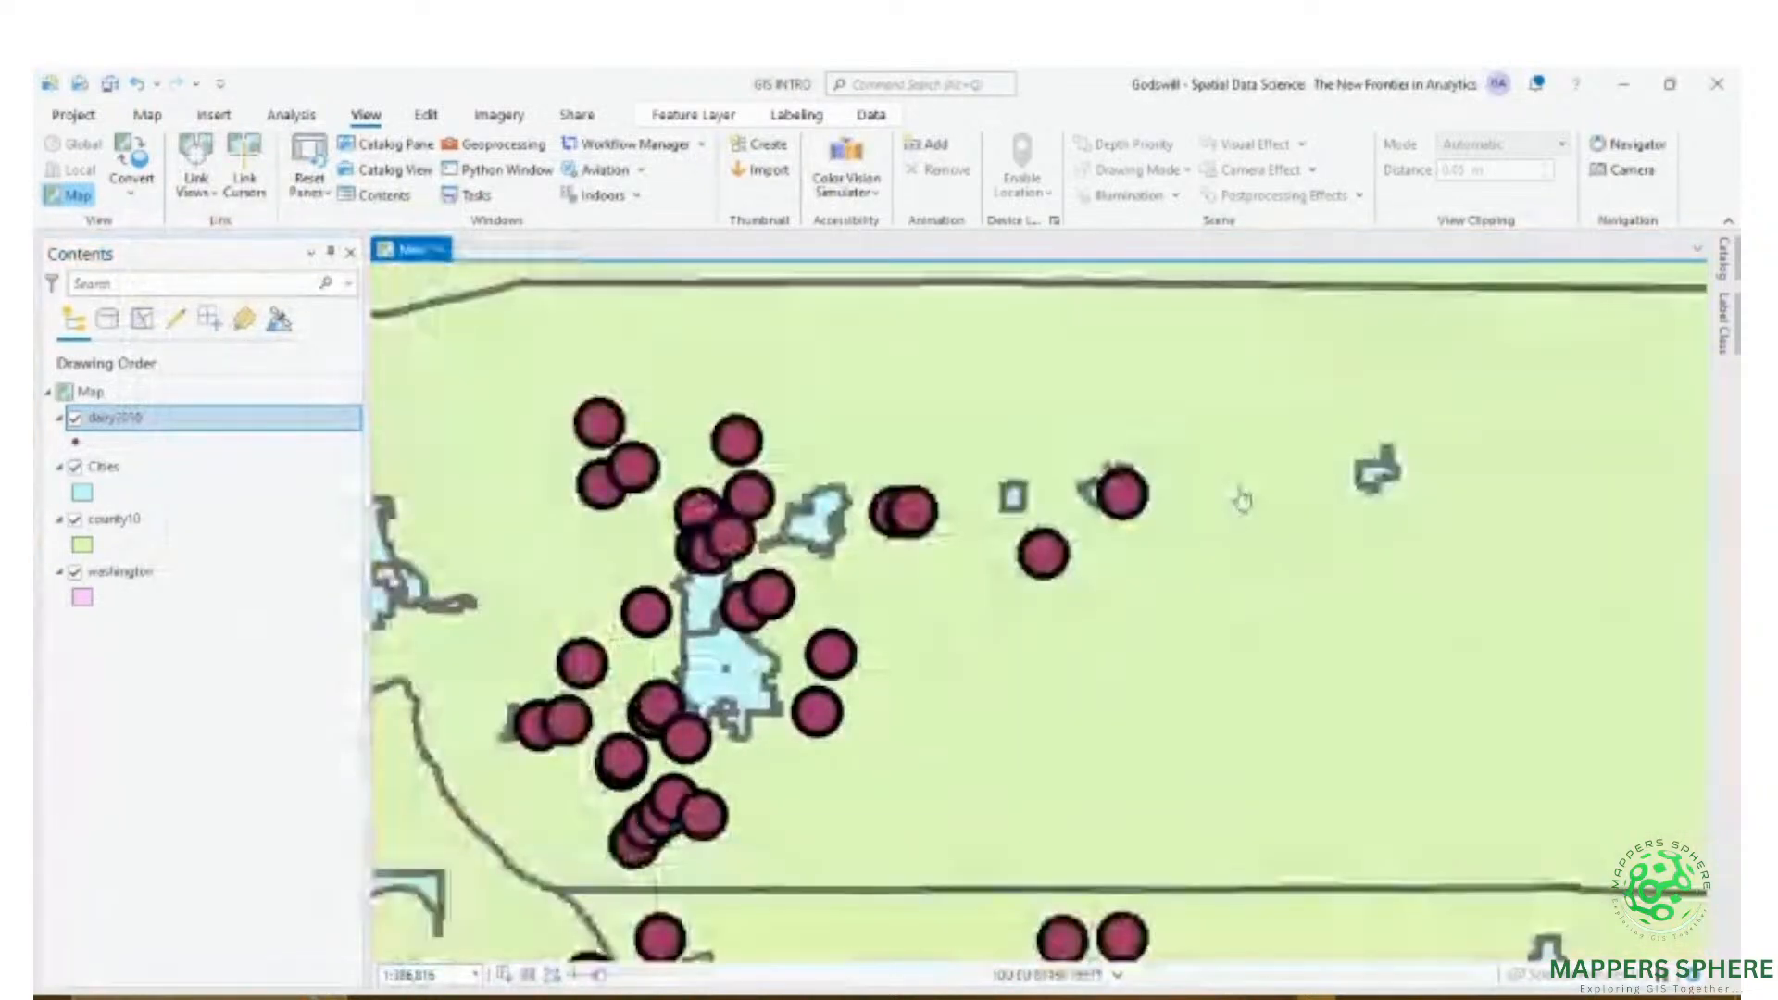
{"action": "scroll", "coordinate": [1241, 499], "scroll_direction": "down", "scroll_amount": 2}
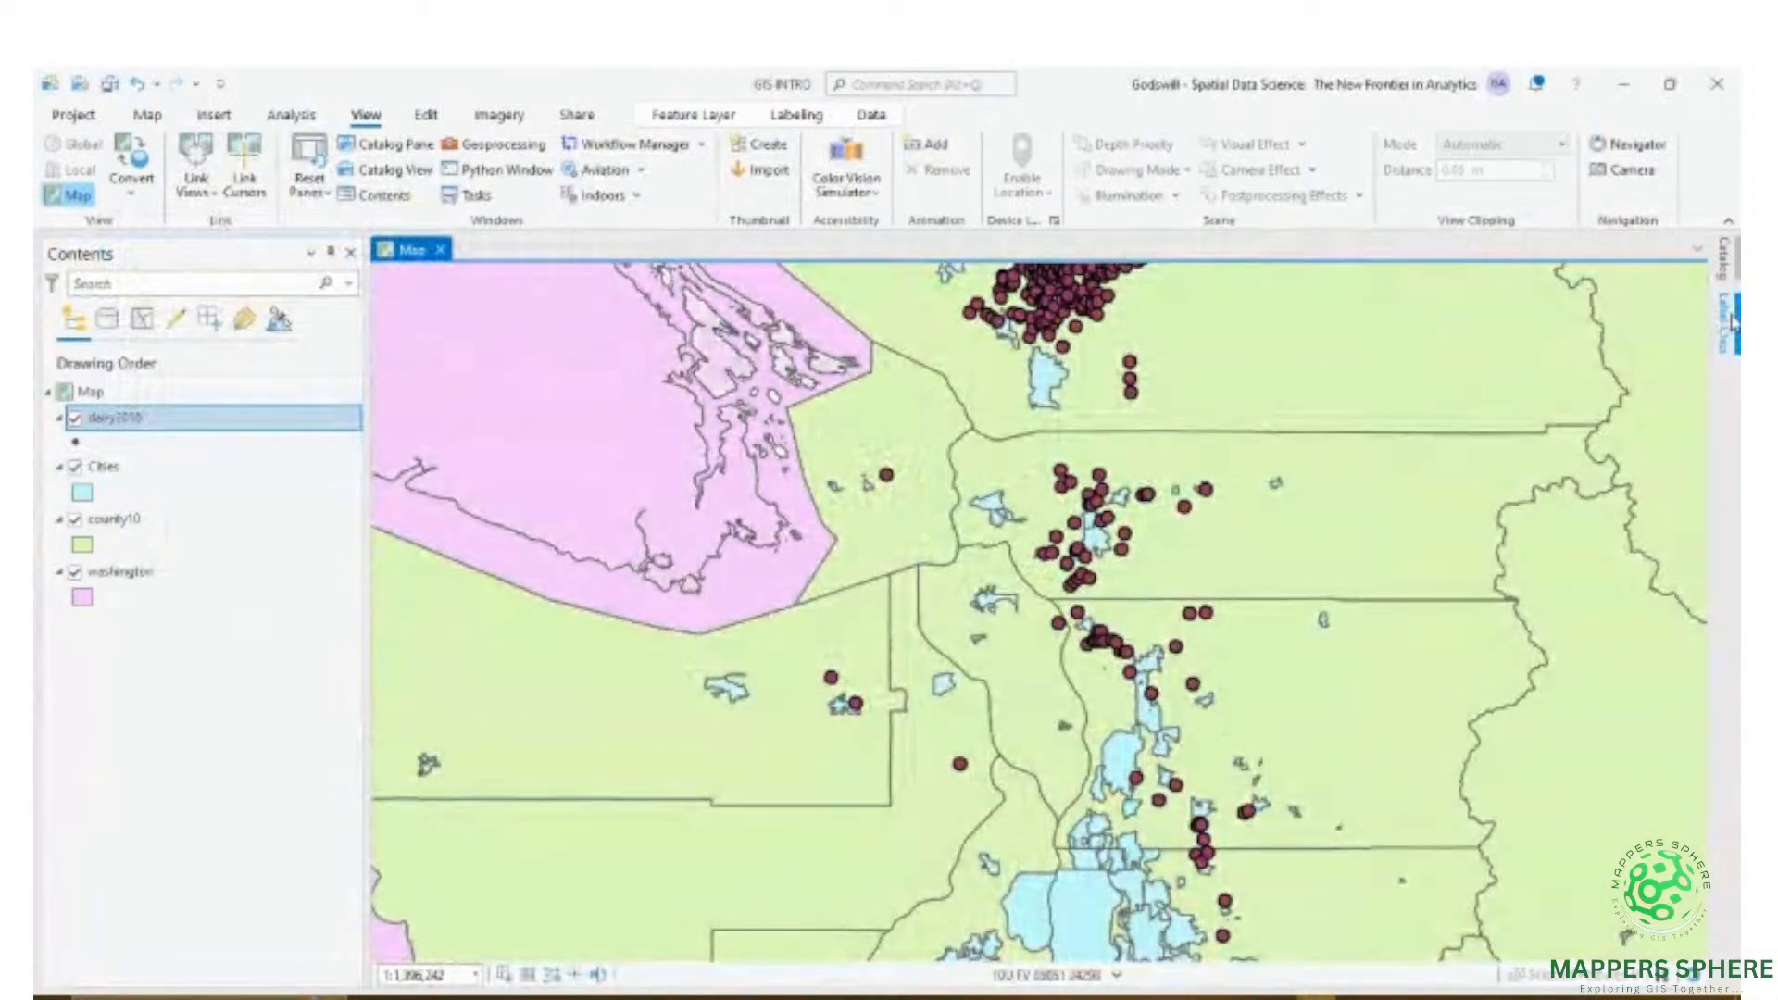
- Validate the dairy2010 label expression based on FacilityNa and toggle the layer's labels
{"action": "left_click", "coordinate": [1731, 319]}
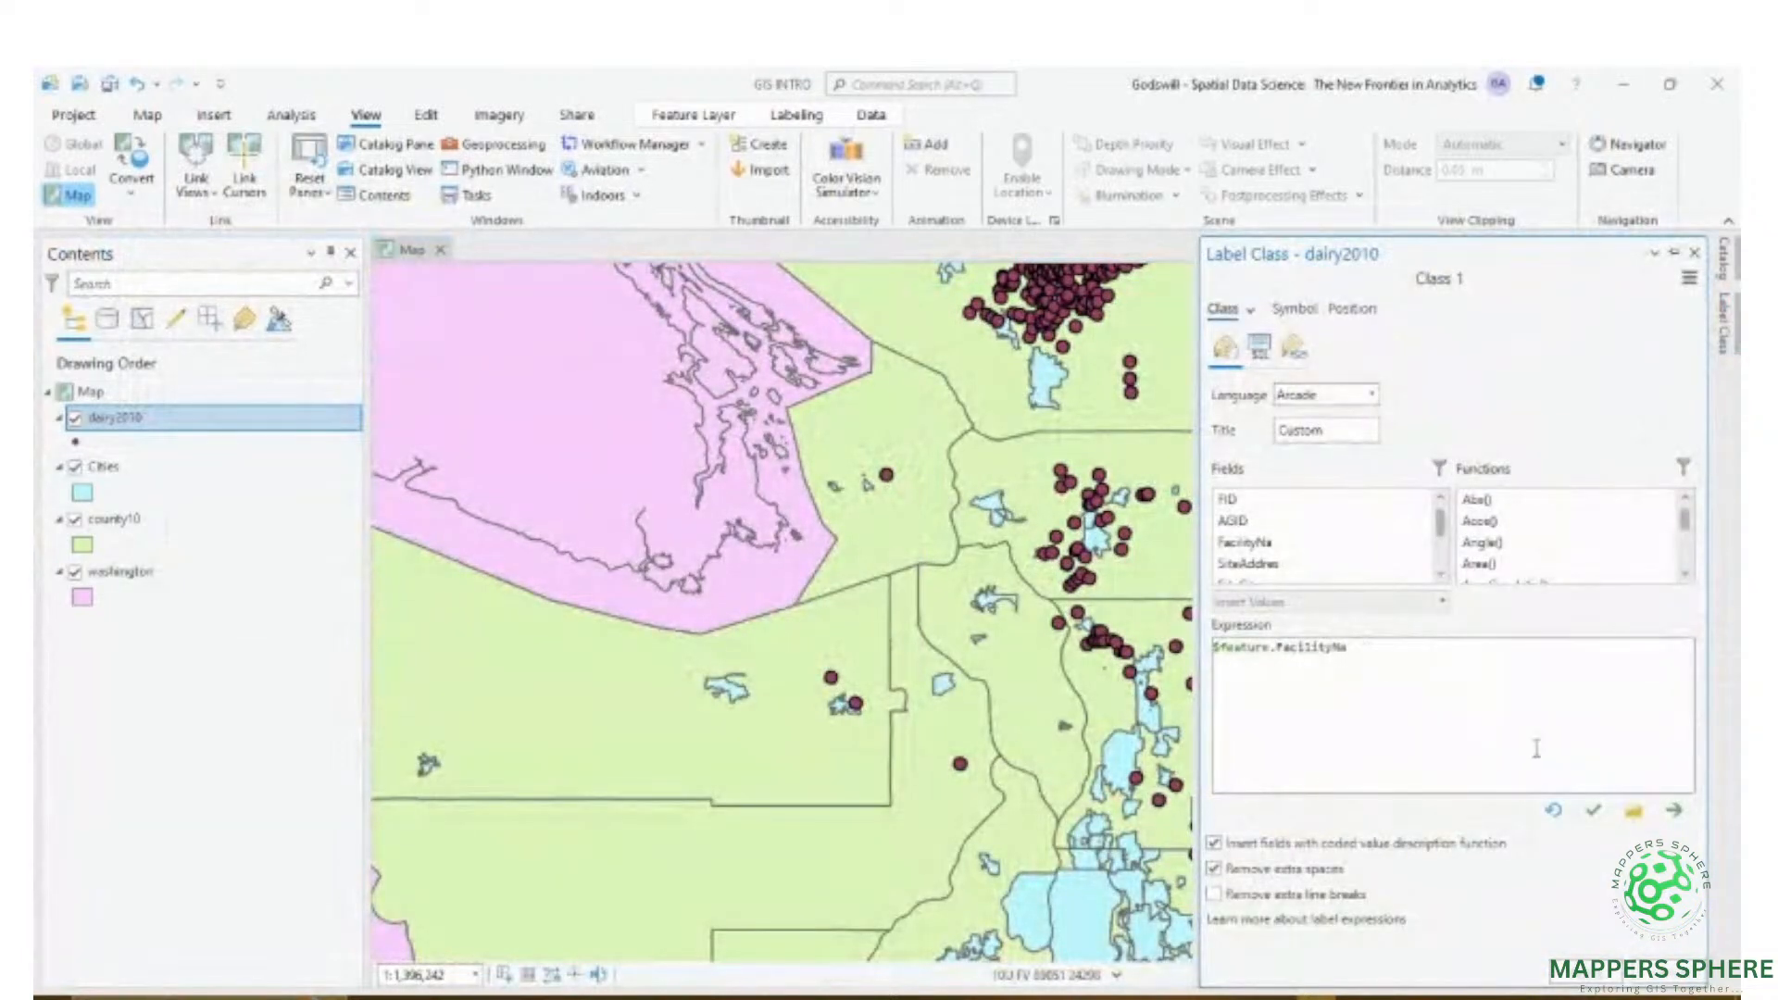
{"action": "left_click", "coordinate": [1593, 812]}
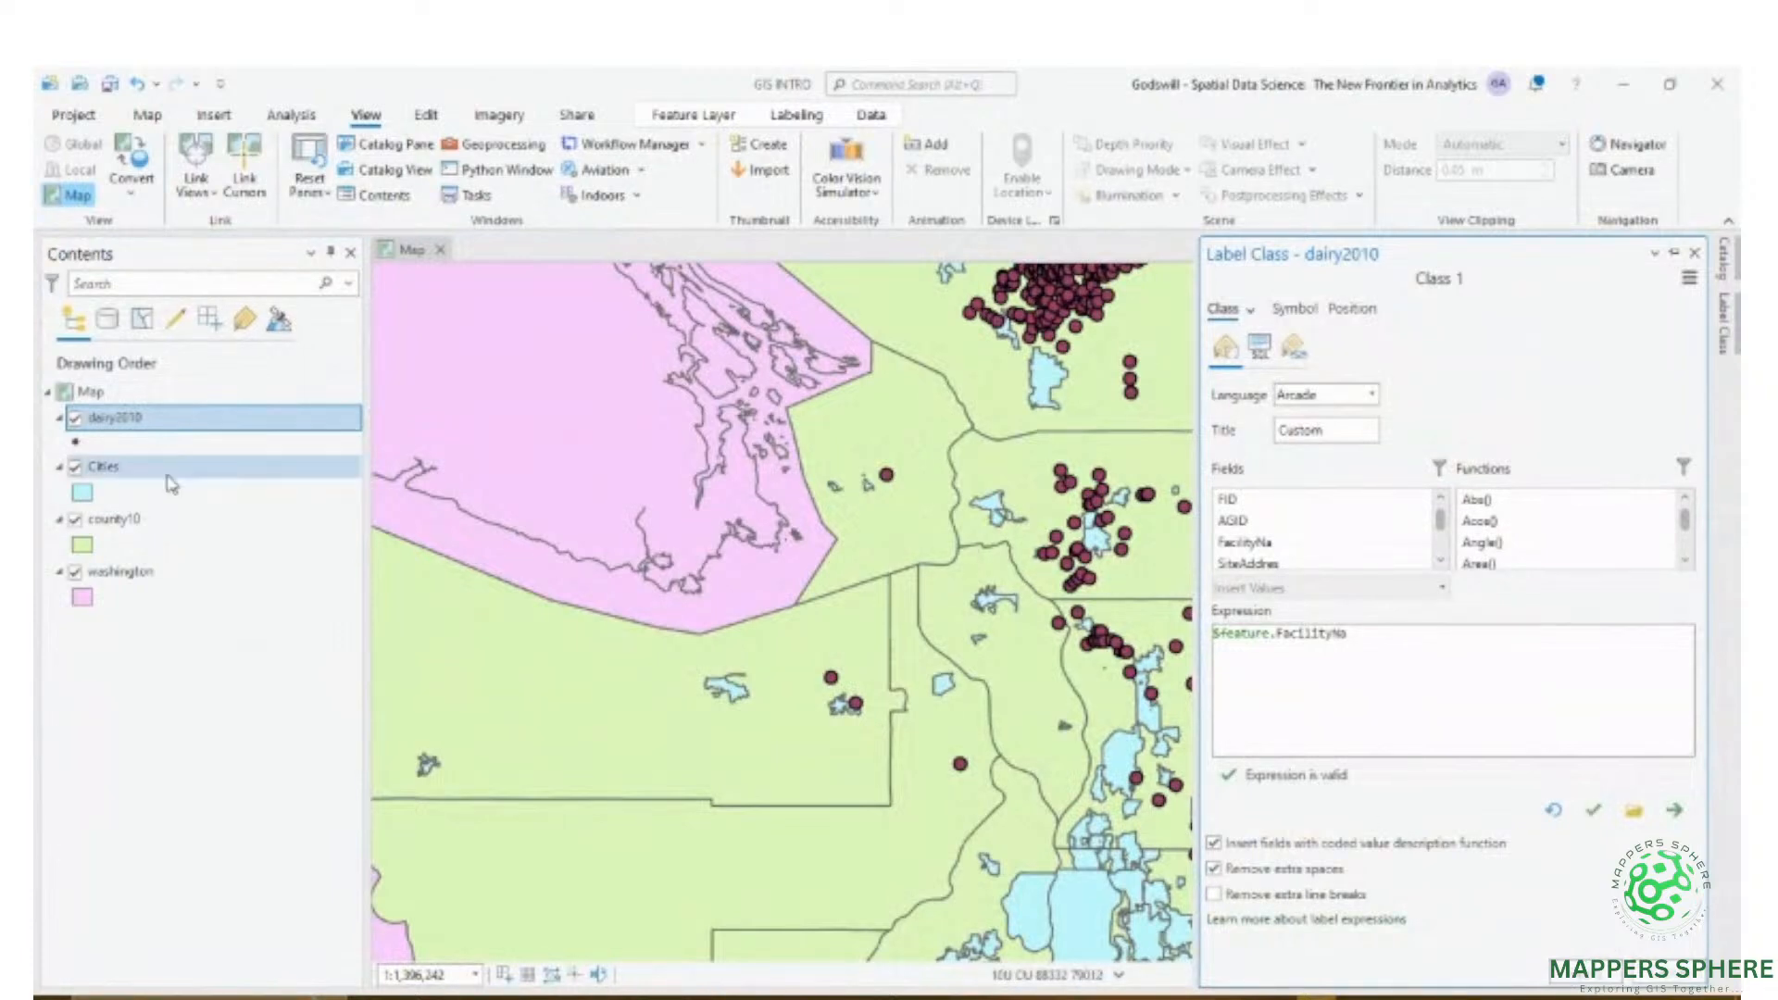
{"action": "left_click", "coordinate": [237, 425]}
{"action": "right_click", "coordinate": [237, 421]}
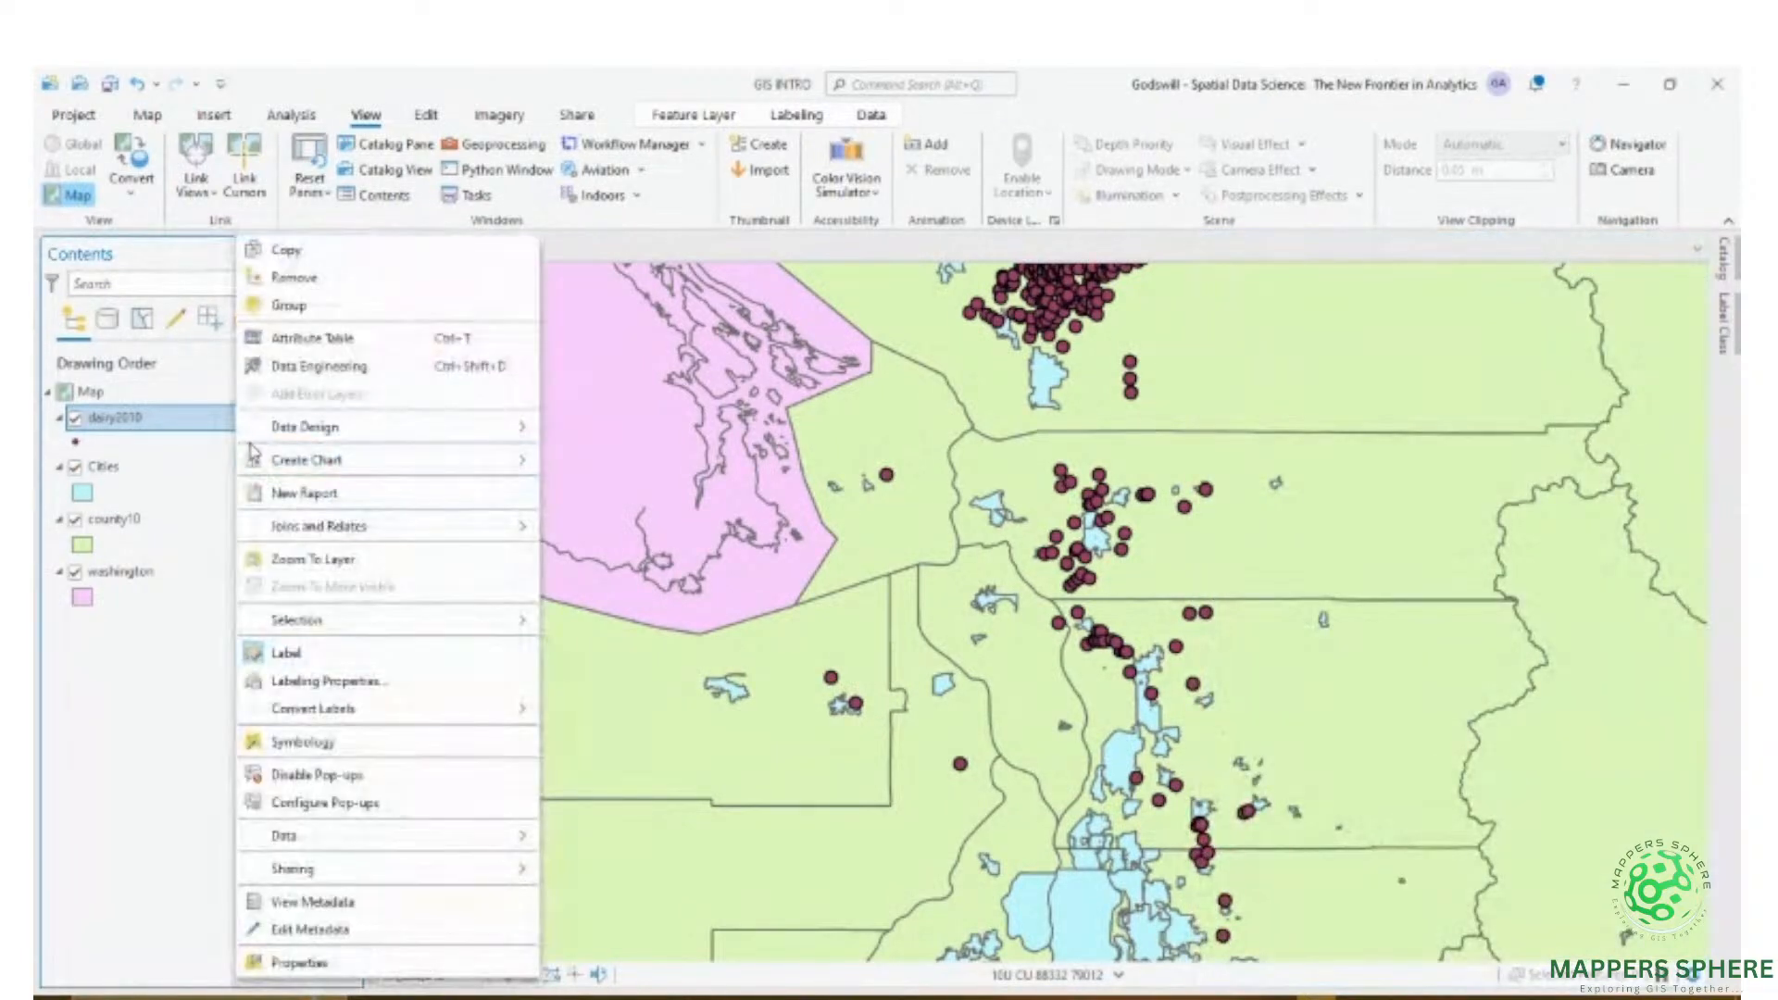
{"action": "left_click", "coordinate": [296, 663]}
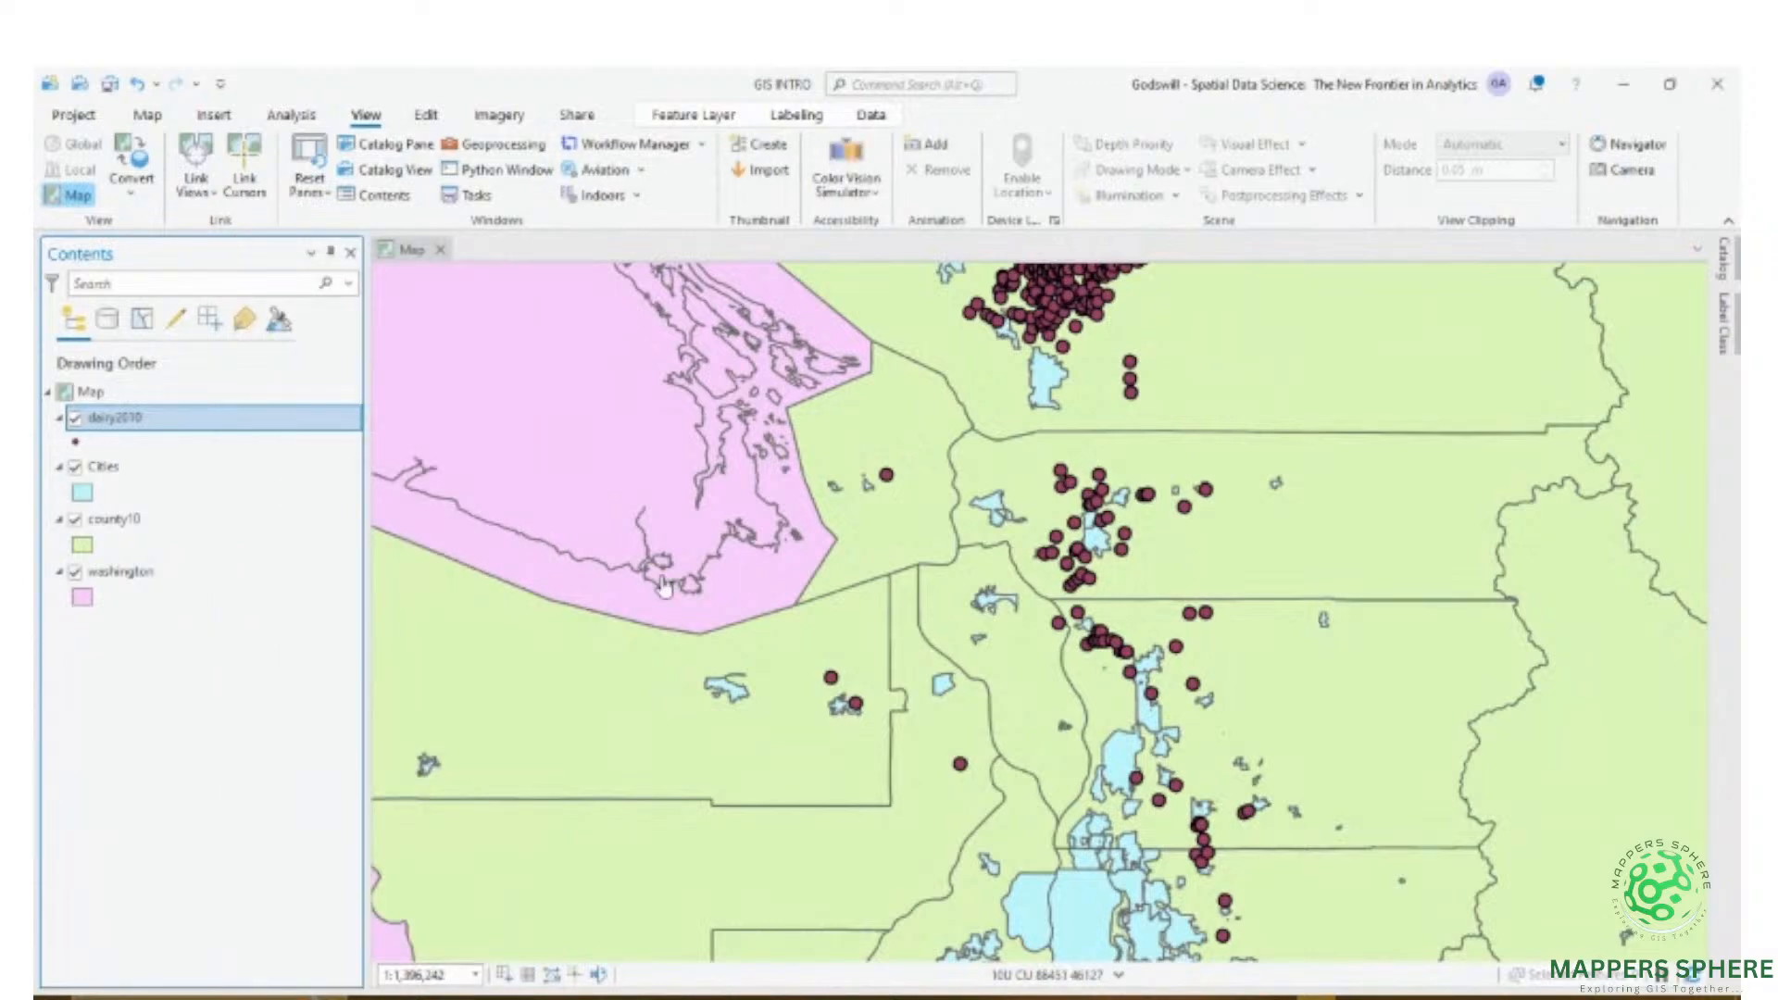
- Examine the dairy2010 points at statewide and close-up scales to check whether labels are drawn
{"action": "scroll", "coordinate": [850, 608], "scroll_direction": "down", "scroll_amount": 3}
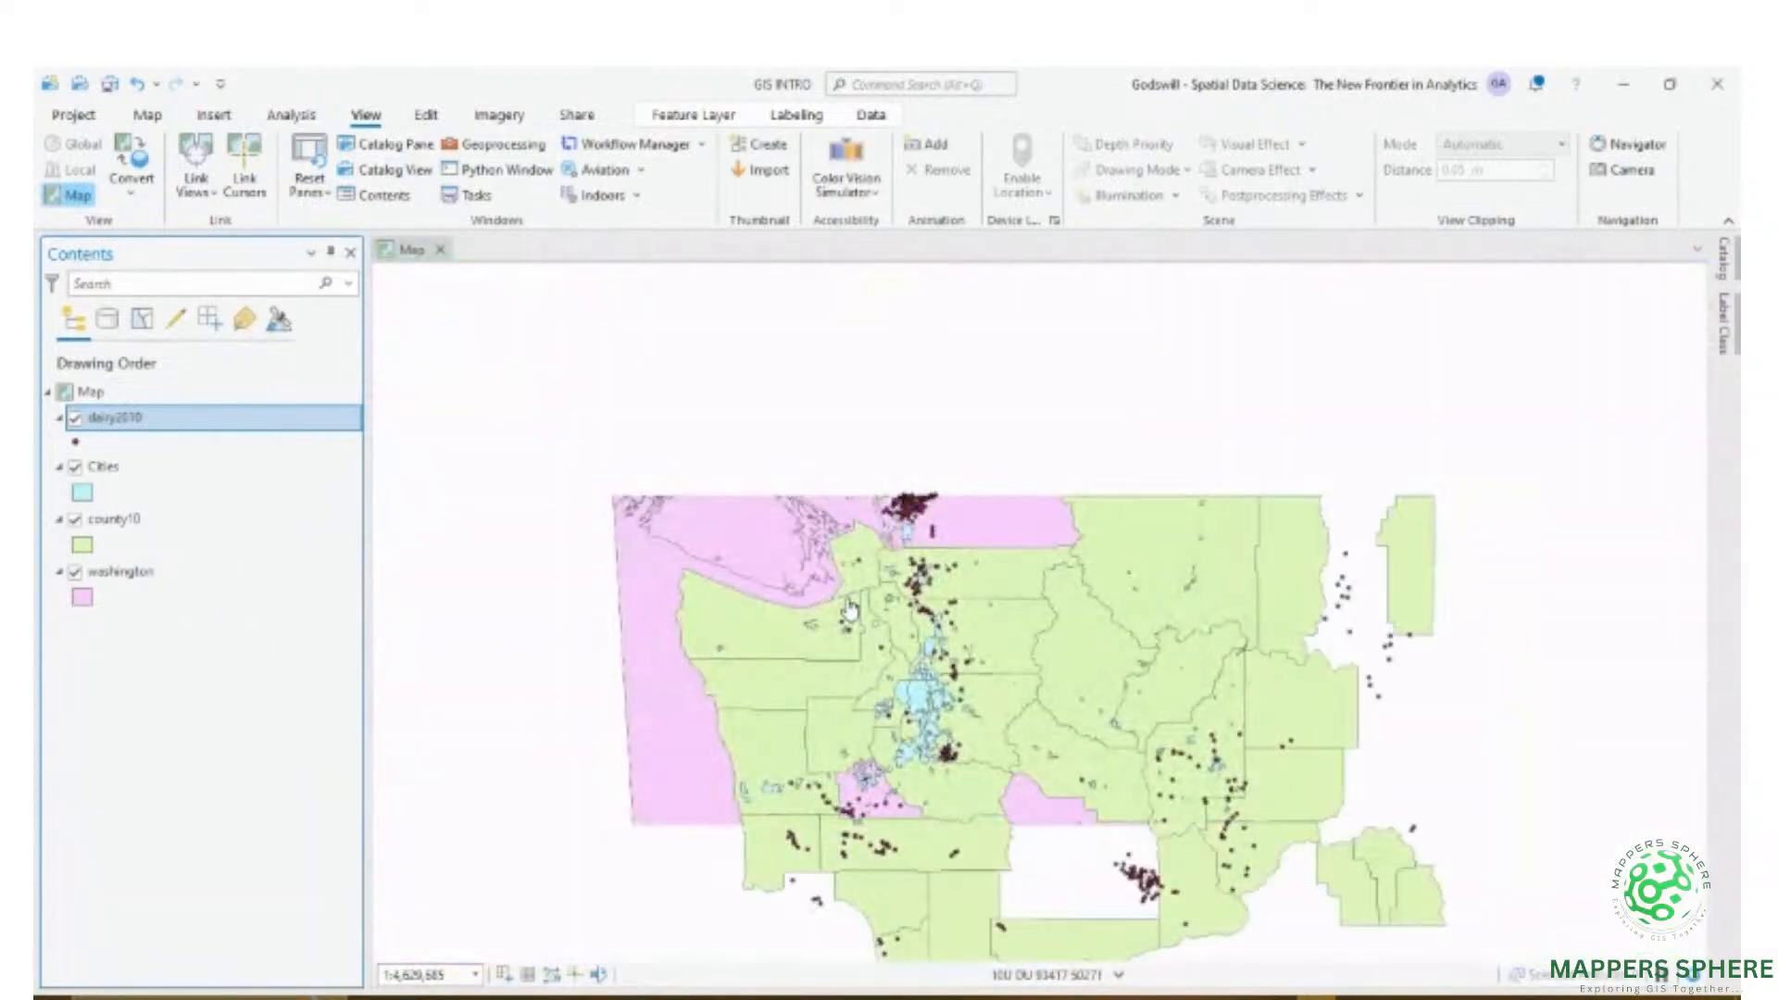
{"action": "scroll", "coordinate": [849, 608], "scroll_direction": "down", "scroll_amount": 2}
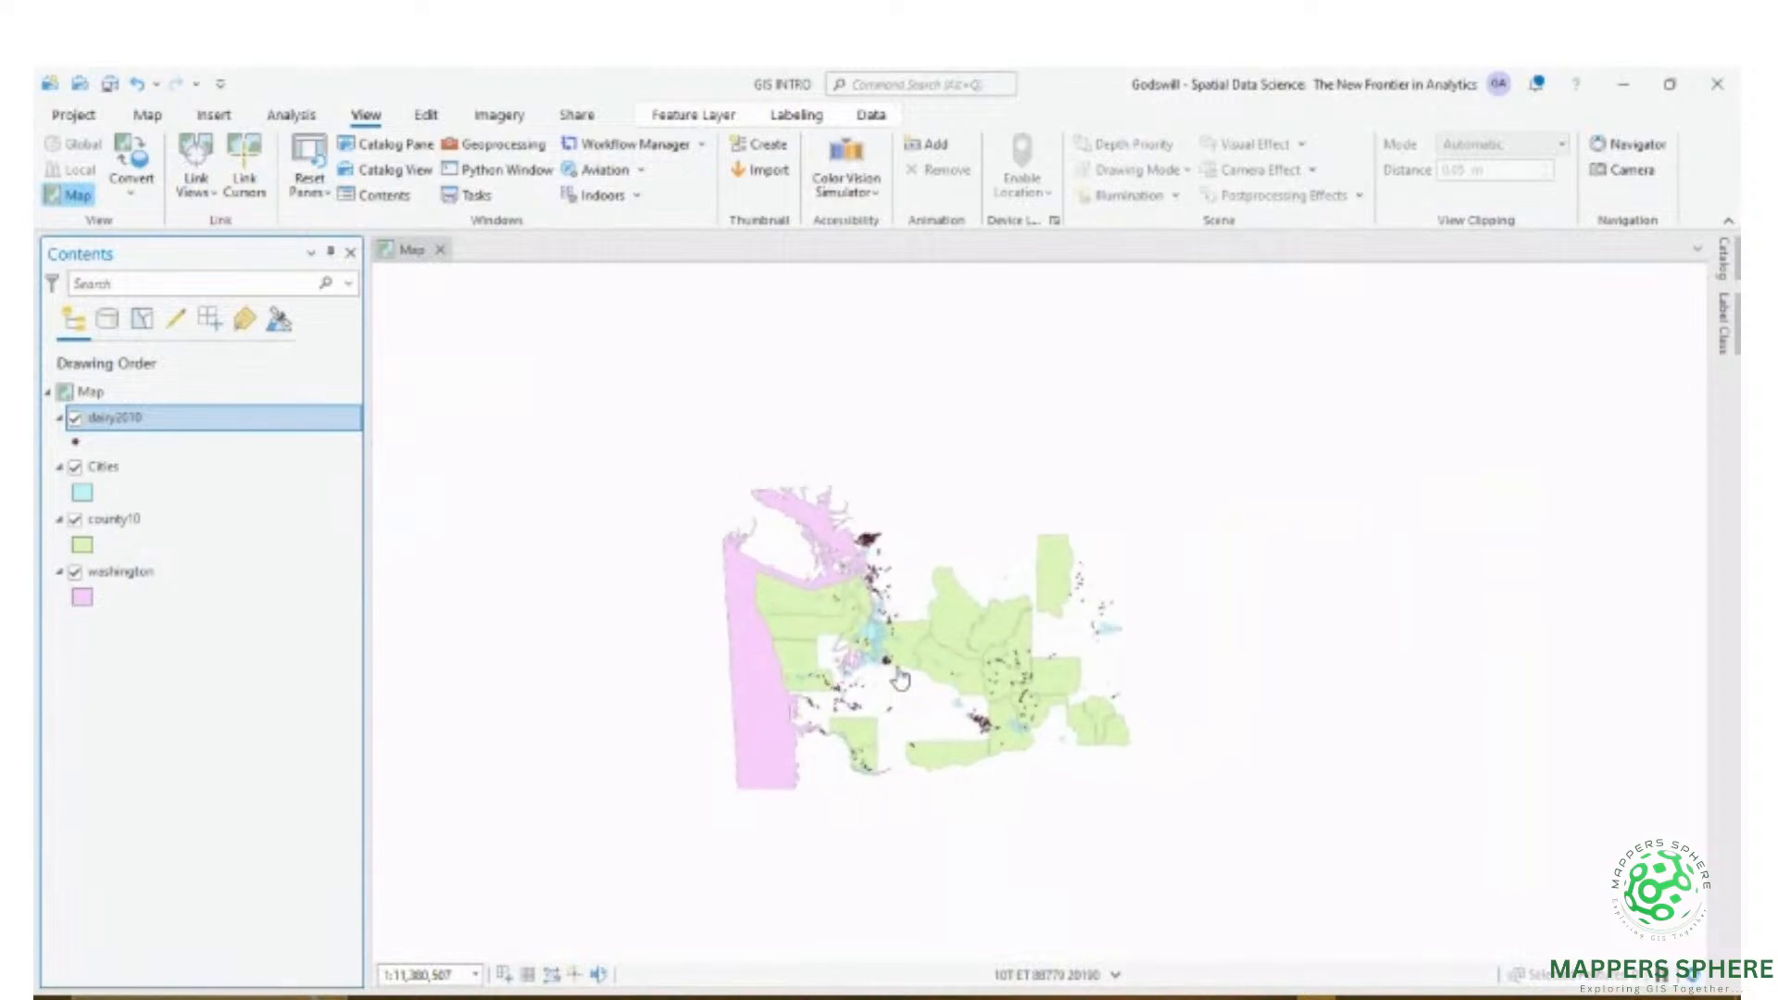
{"action": "scroll", "coordinate": [901, 679], "scroll_direction": "up", "scroll_amount": 3}
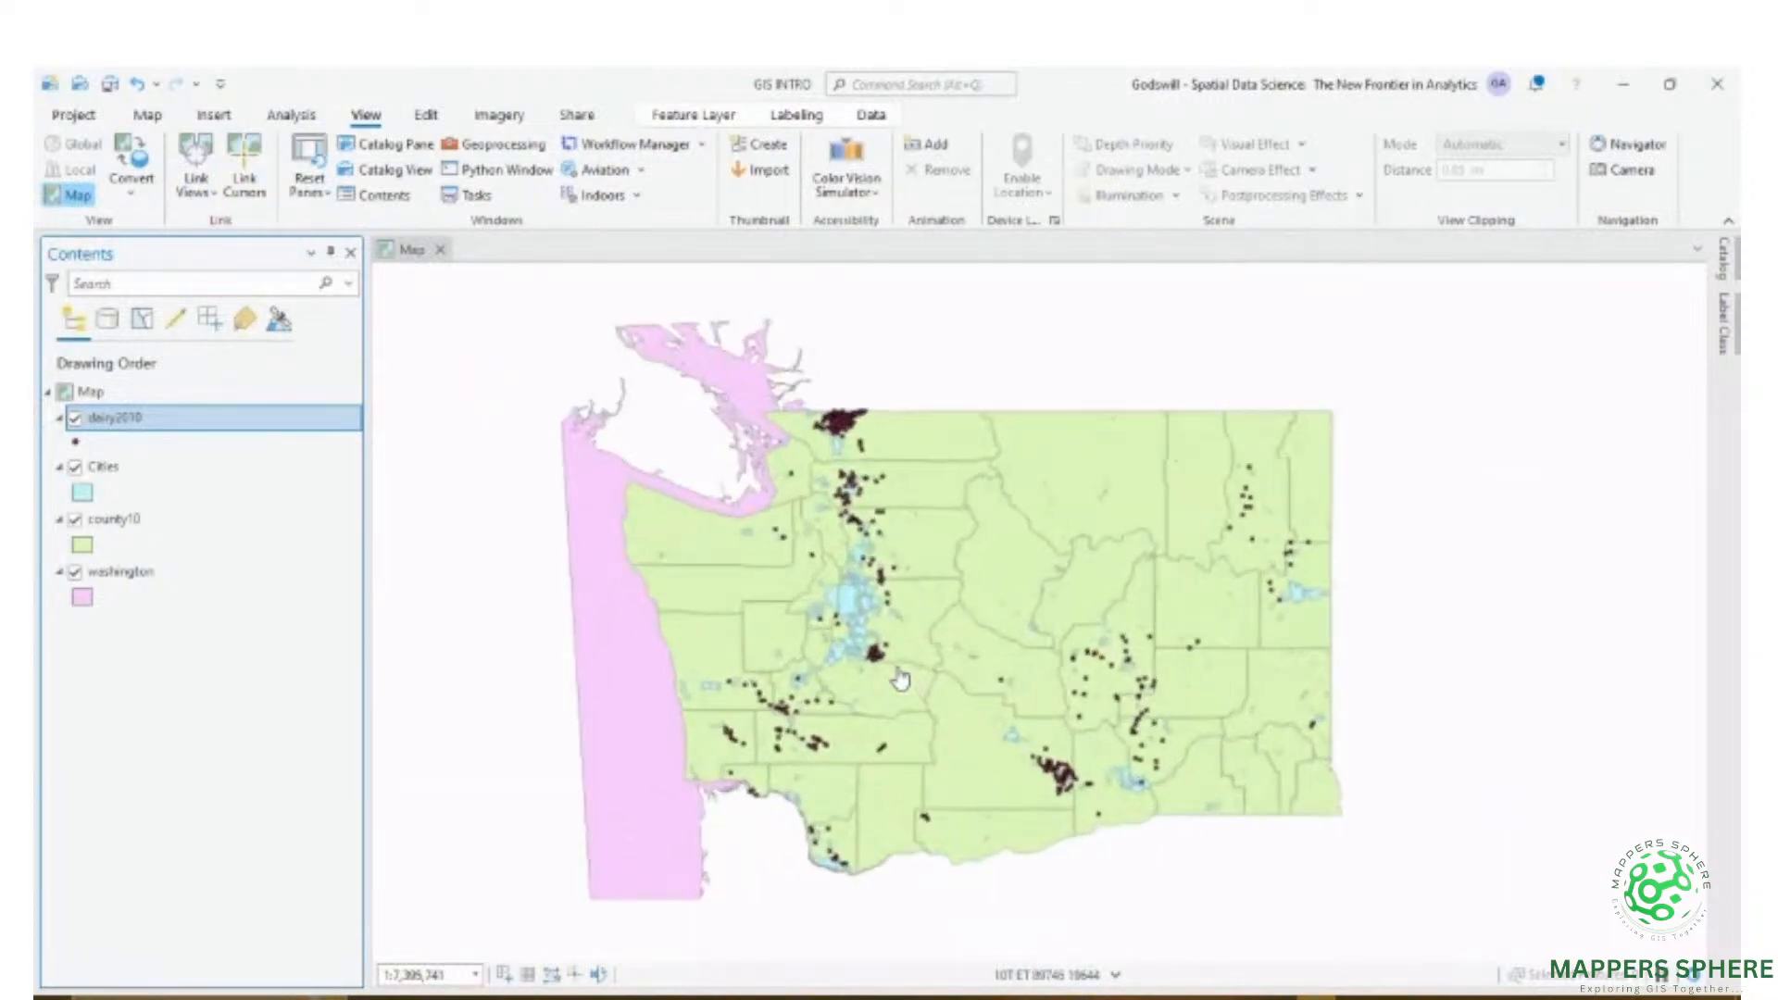
{"action": "scroll", "coordinate": [900, 679], "scroll_direction": "up", "scroll_amount": 2}
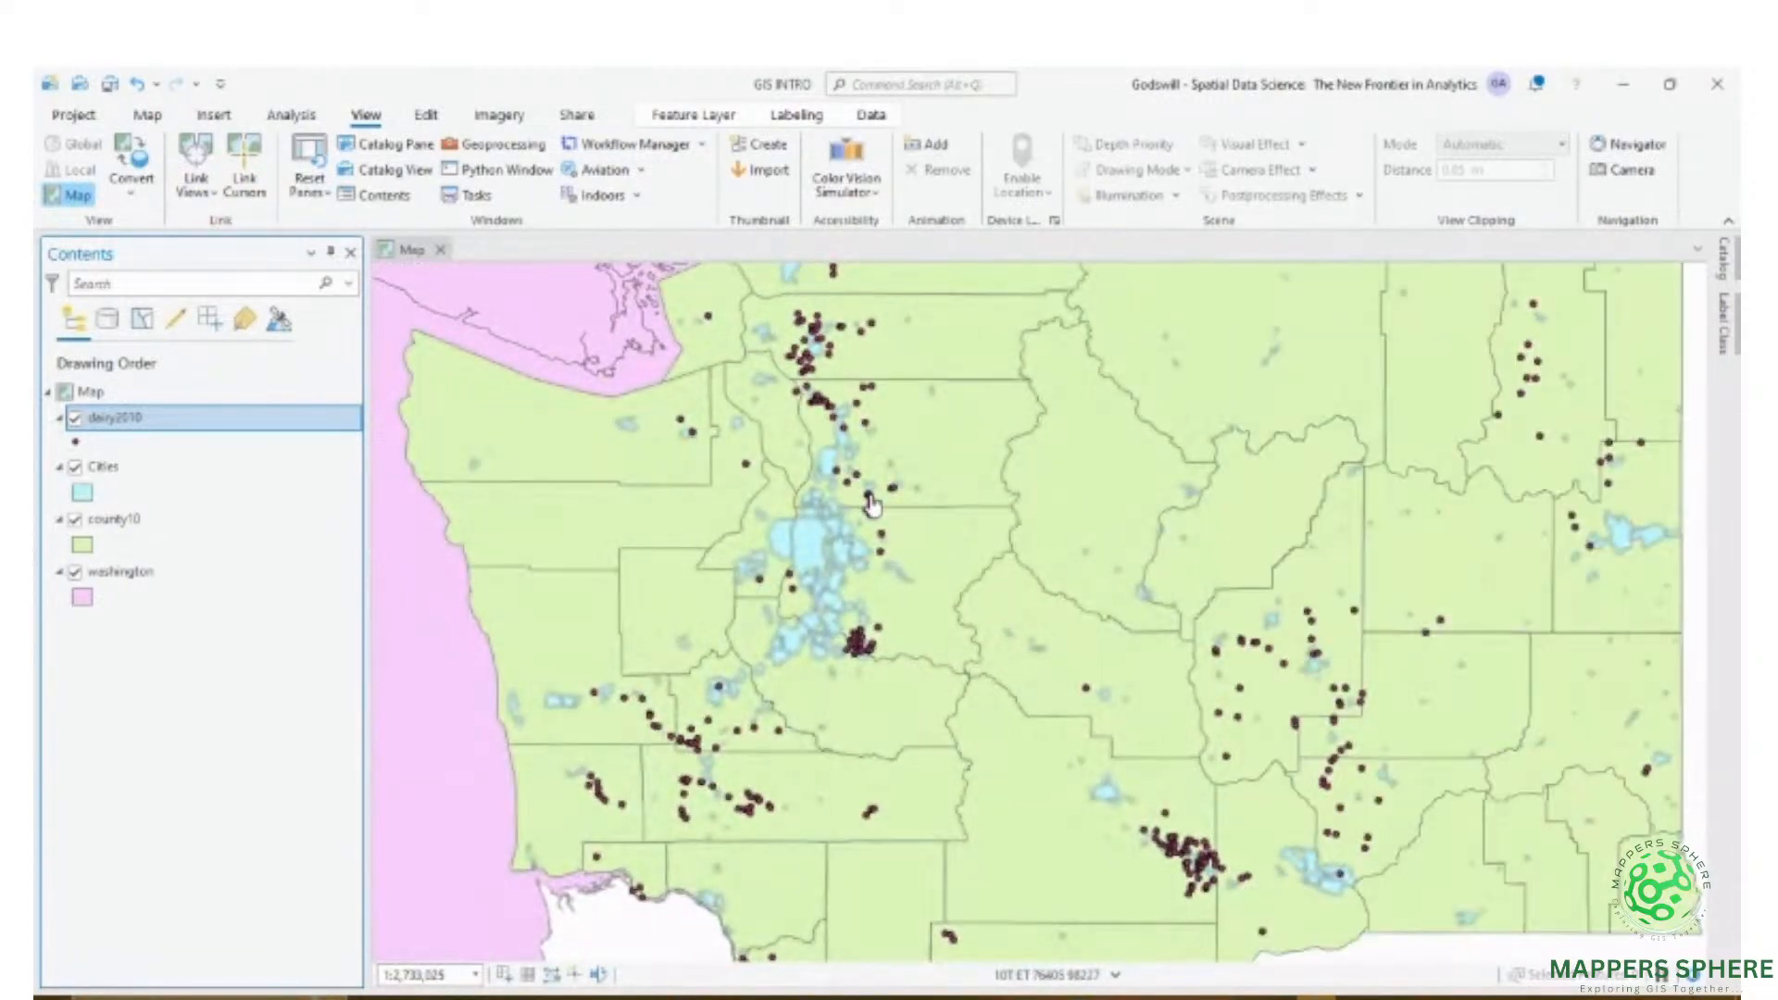
{"action": "scroll", "coordinate": [871, 505], "scroll_direction": "up", "scroll_amount": 4}
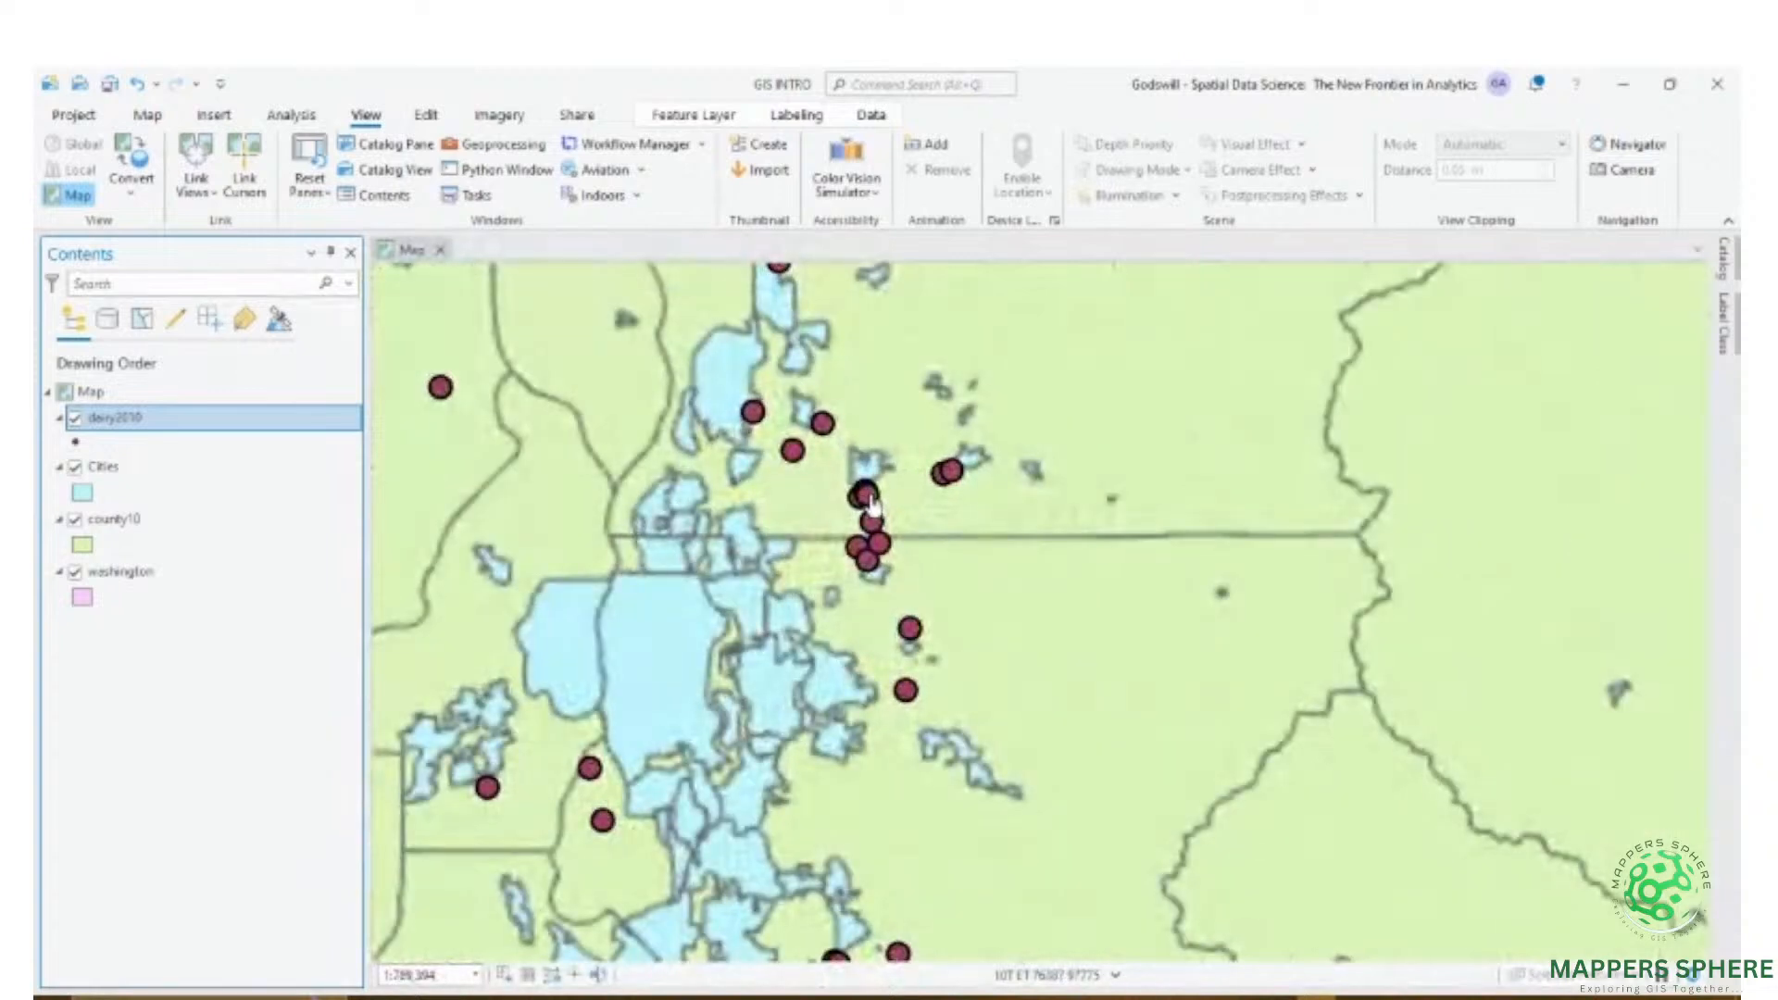
{"action": "scroll", "coordinate": [870, 505], "scroll_direction": "up", "scroll_amount": 5}
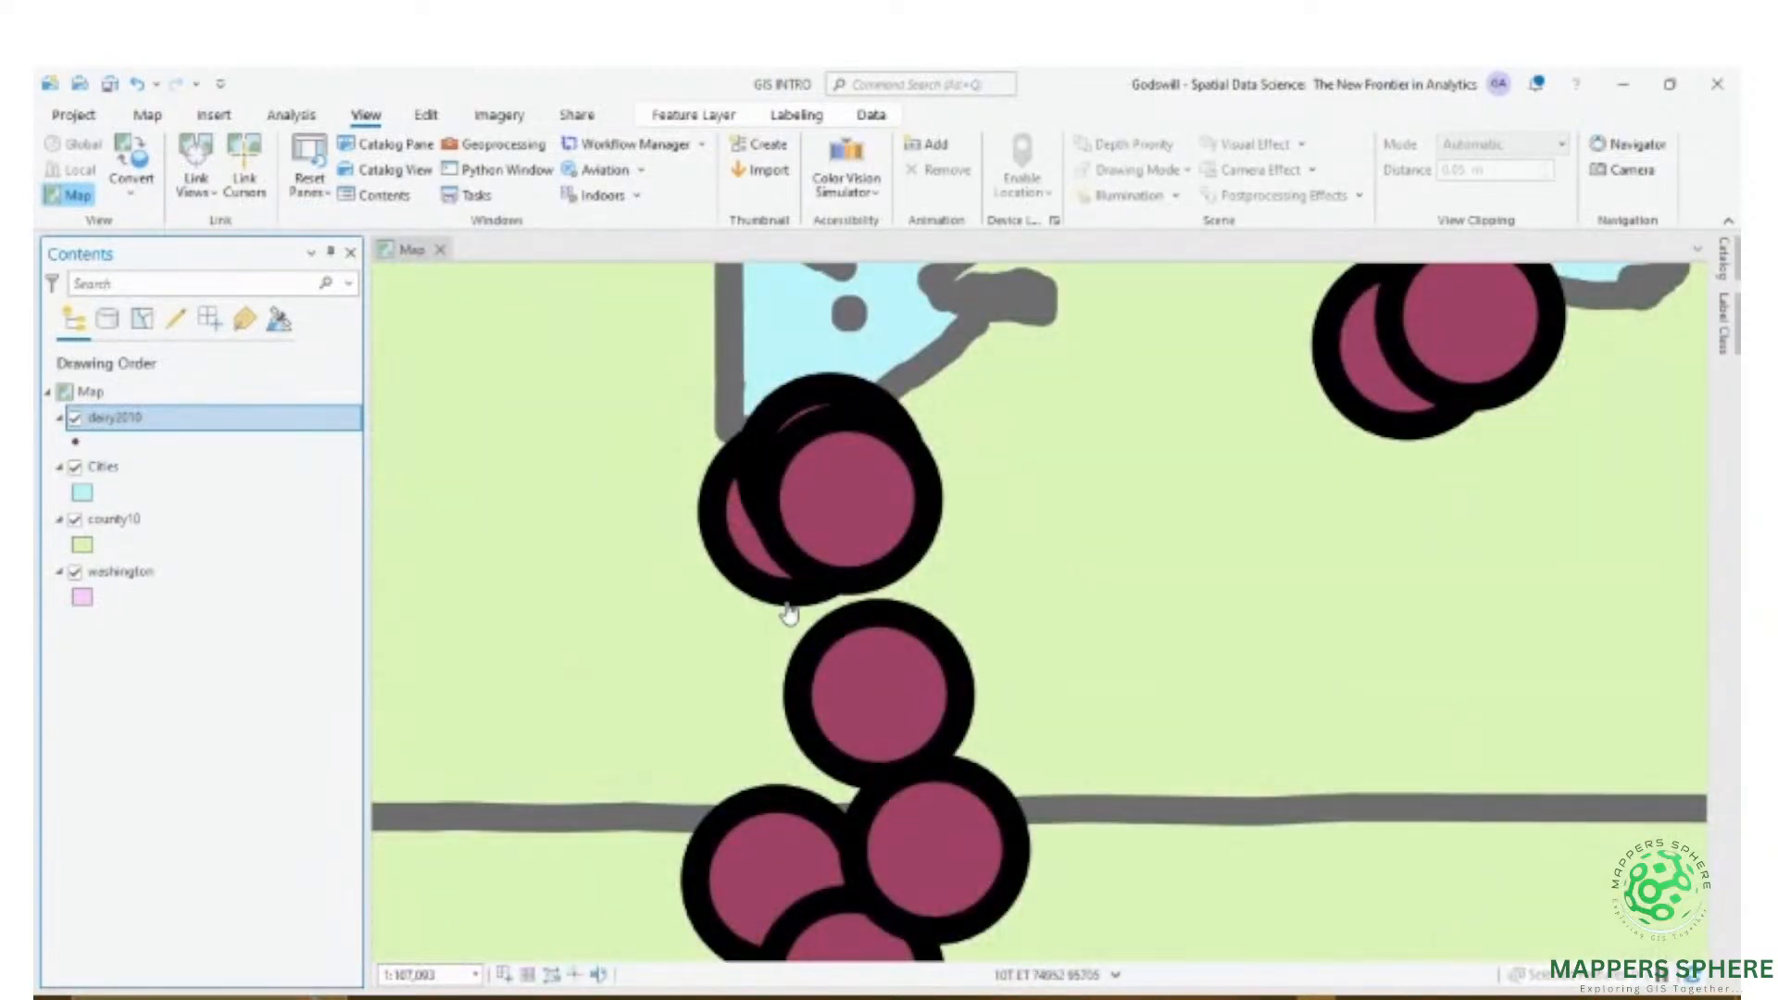
{"action": "scroll", "coordinate": [842, 694], "scroll_direction": "down", "scroll_amount": 6}
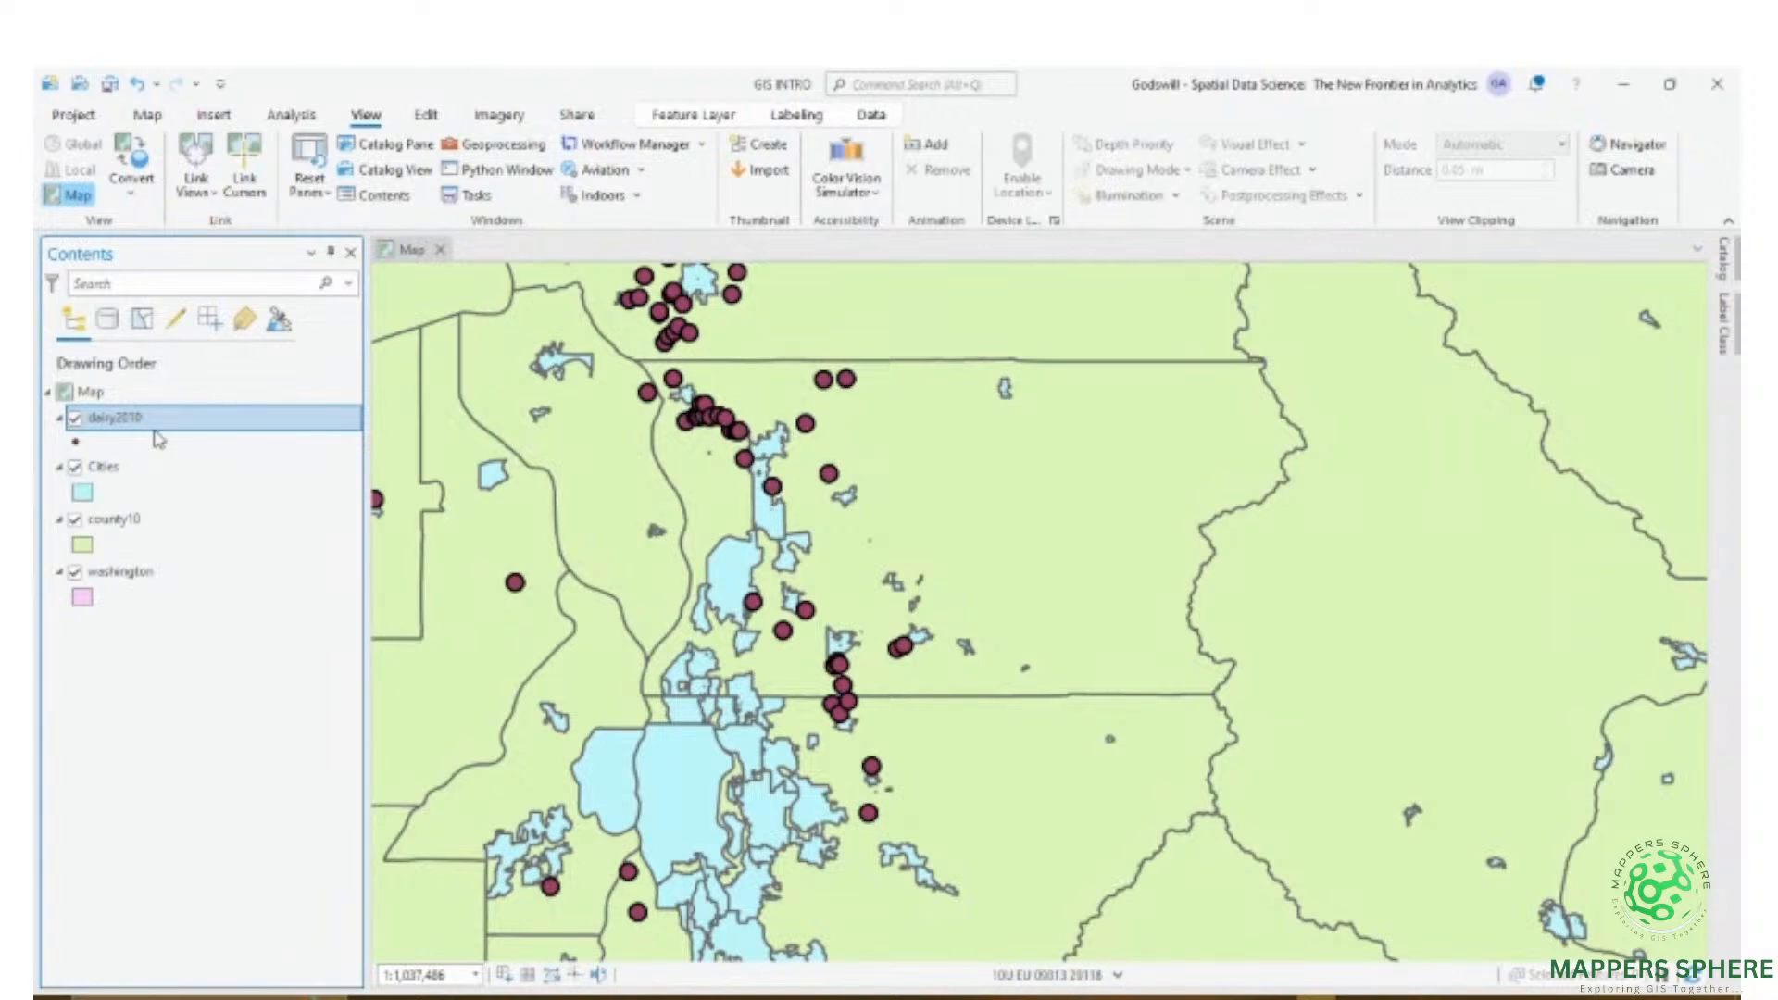
- Hide the dairy2010 layer on the statewide view of Washington
{"action": "scroll", "coordinate": [673, 560], "scroll_direction": "down", "scroll_amount": 5}
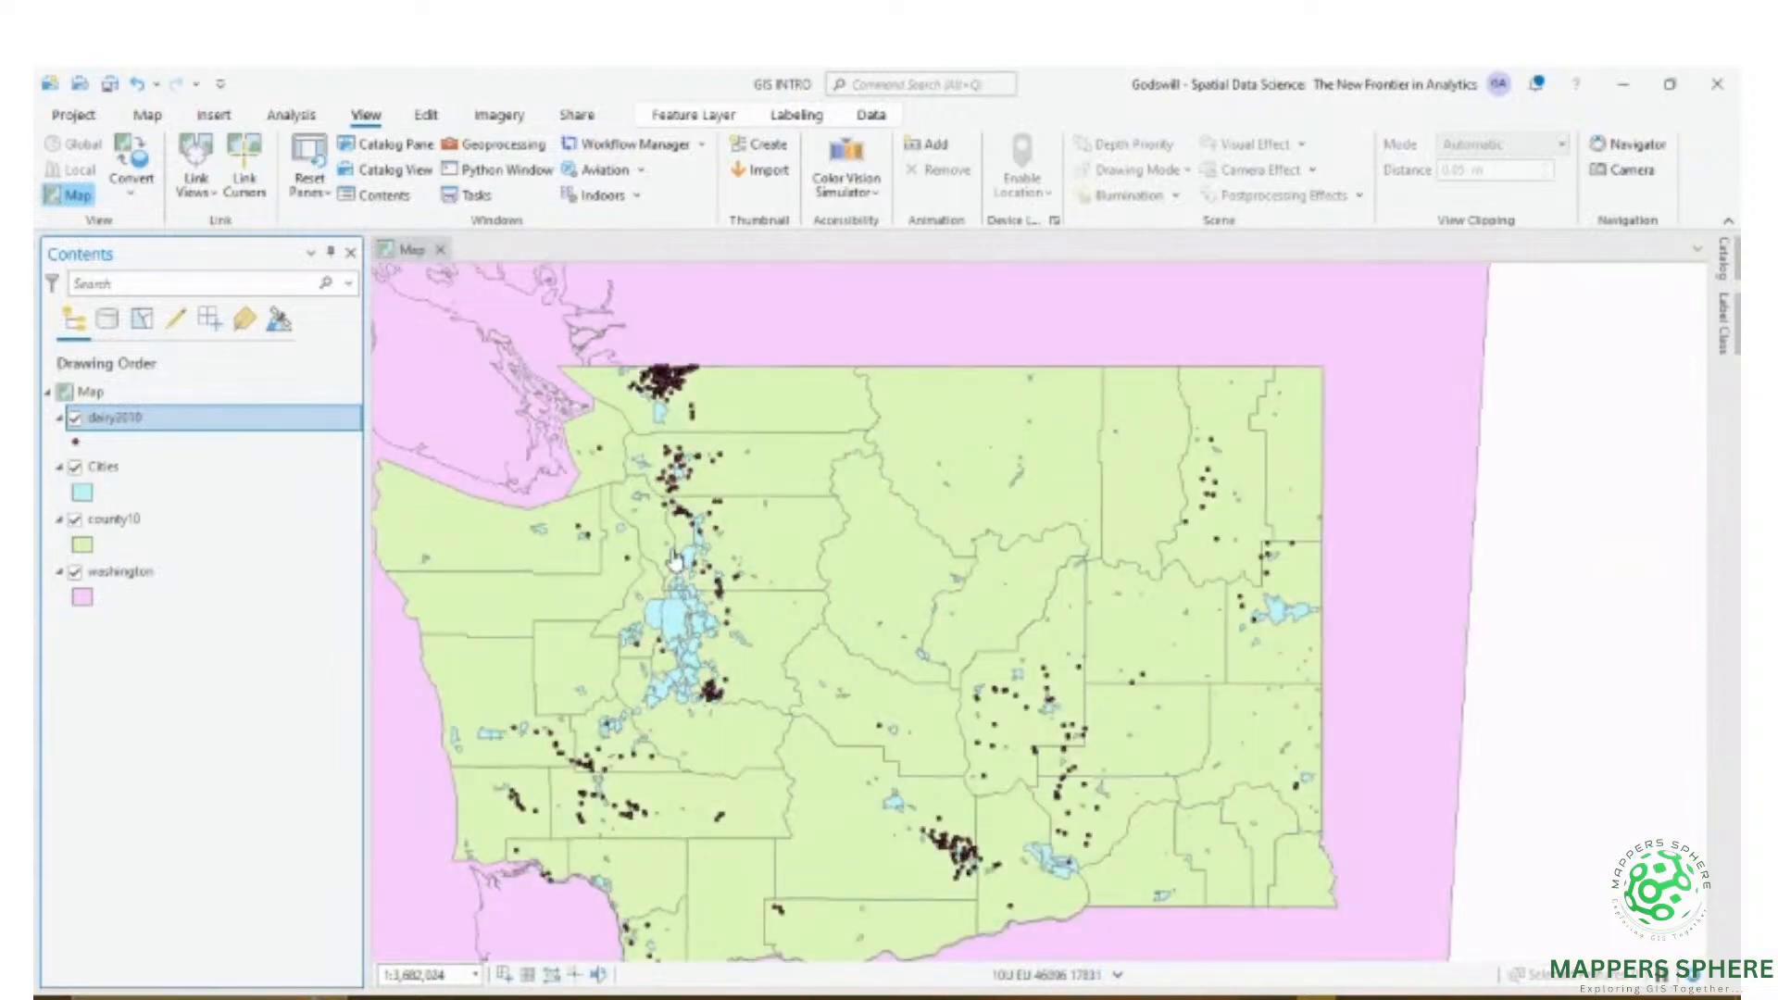
{"action": "left_click_drag", "start_coordinate": [753, 460], "coordinate": [844, 506]}
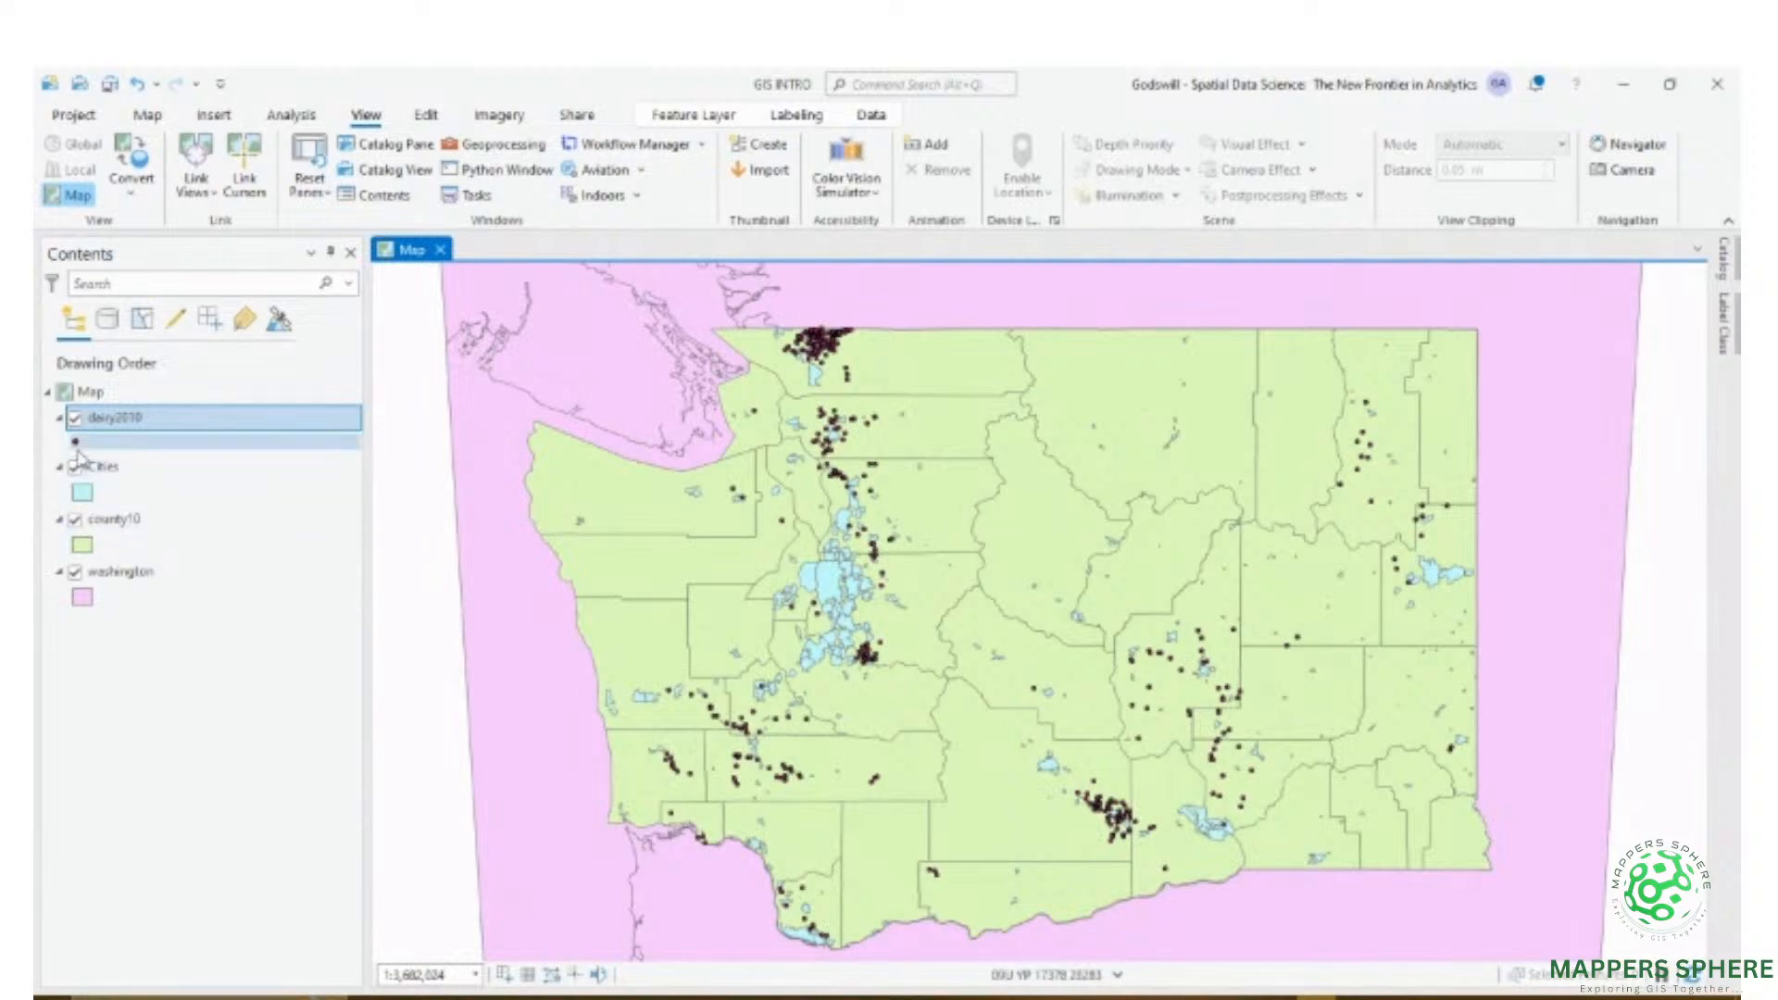
{"action": "left_click", "coordinate": [76, 419]}
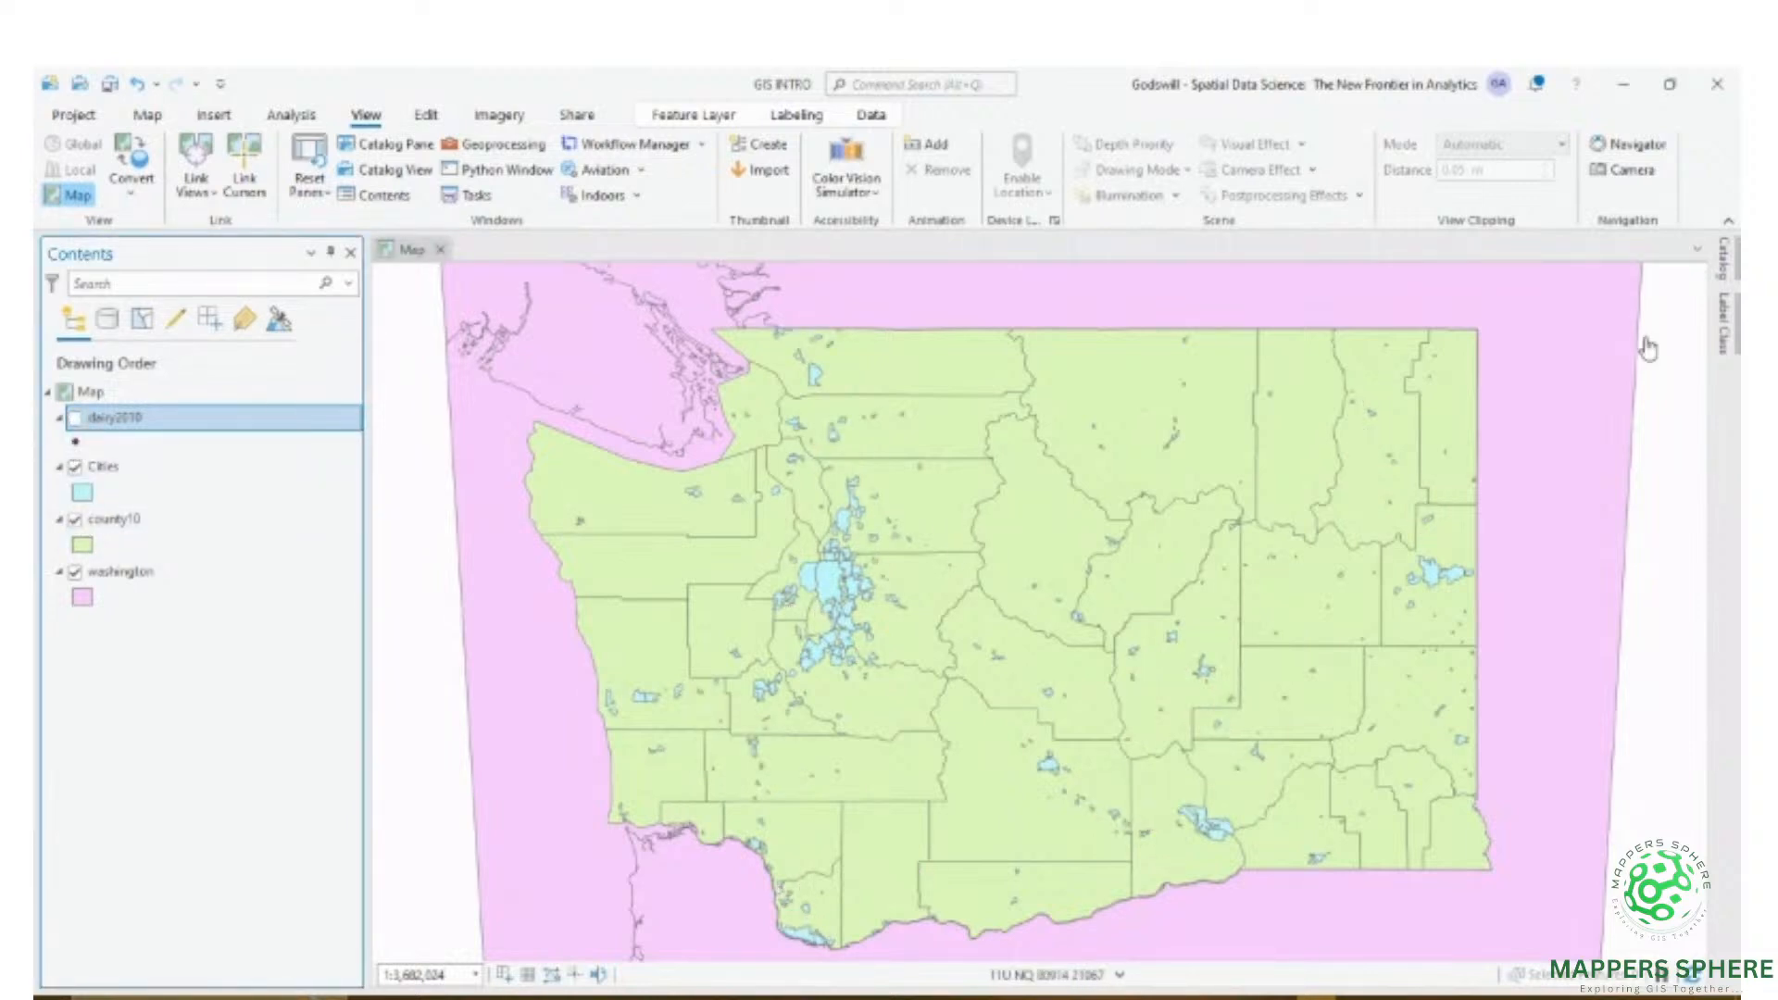
- Add the sr24kLines.shp shapefile from the WA_roads project folder to the map
{"action": "left_click", "coordinate": [1733, 266]}
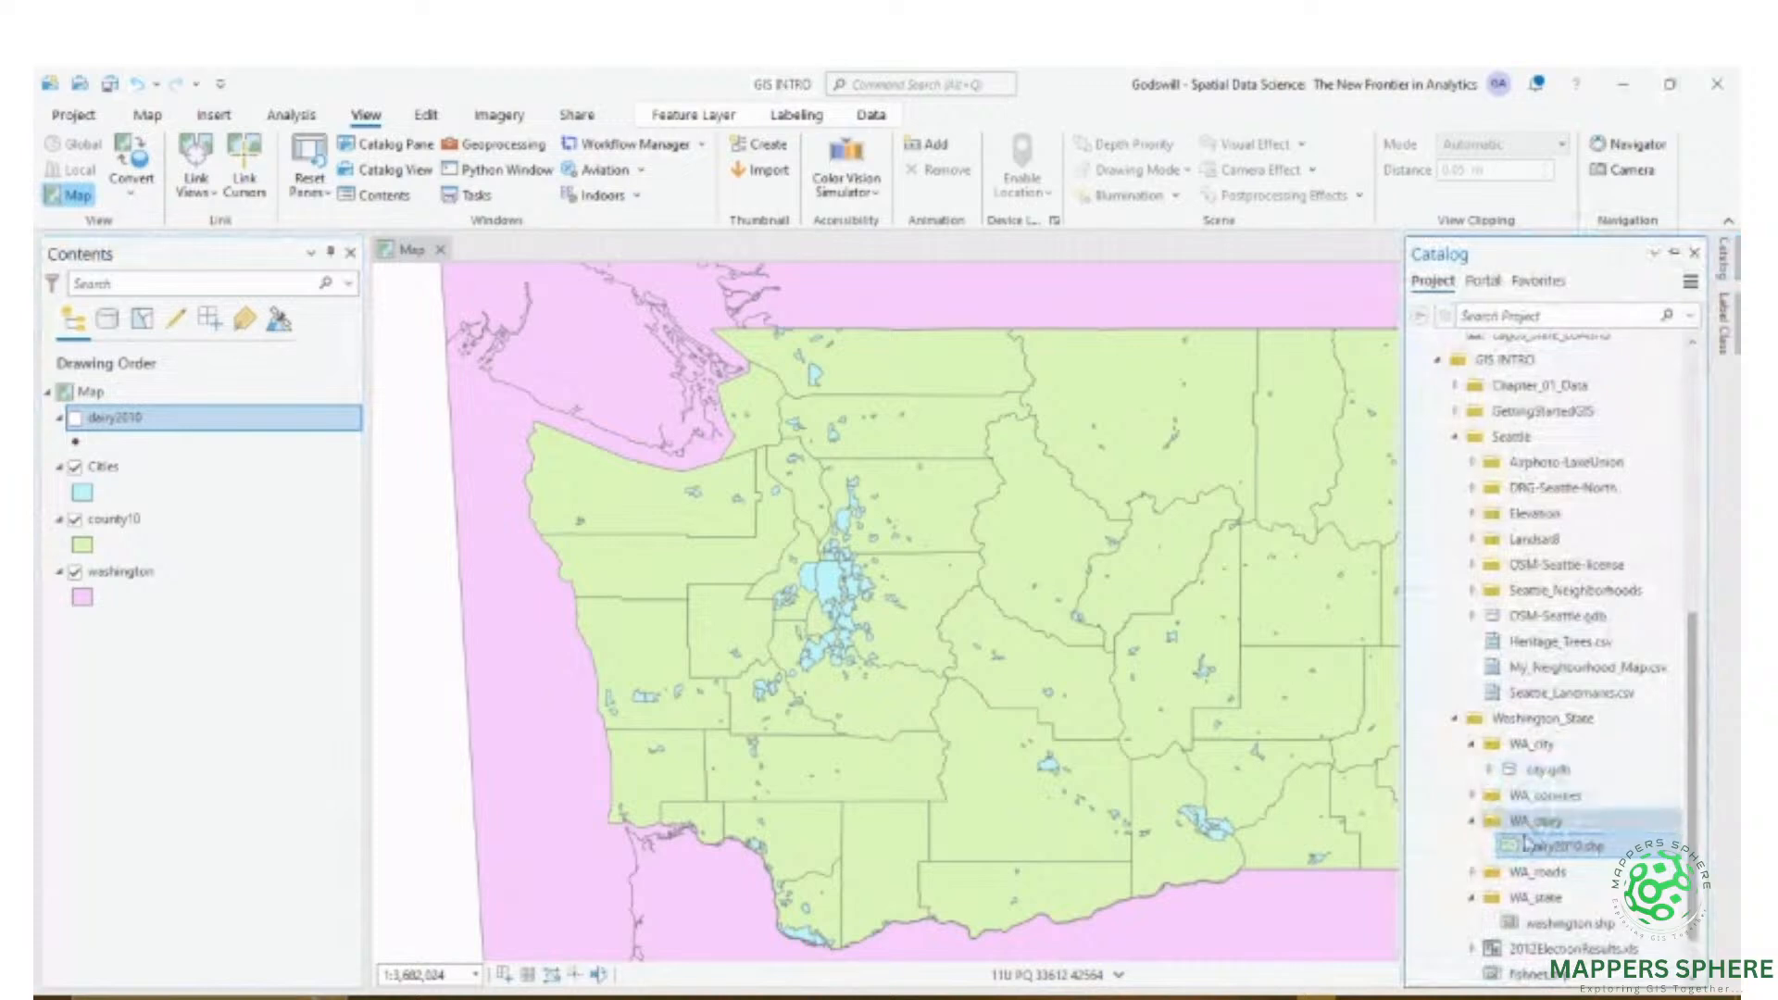
{"action": "left_click", "coordinate": [1473, 873]}
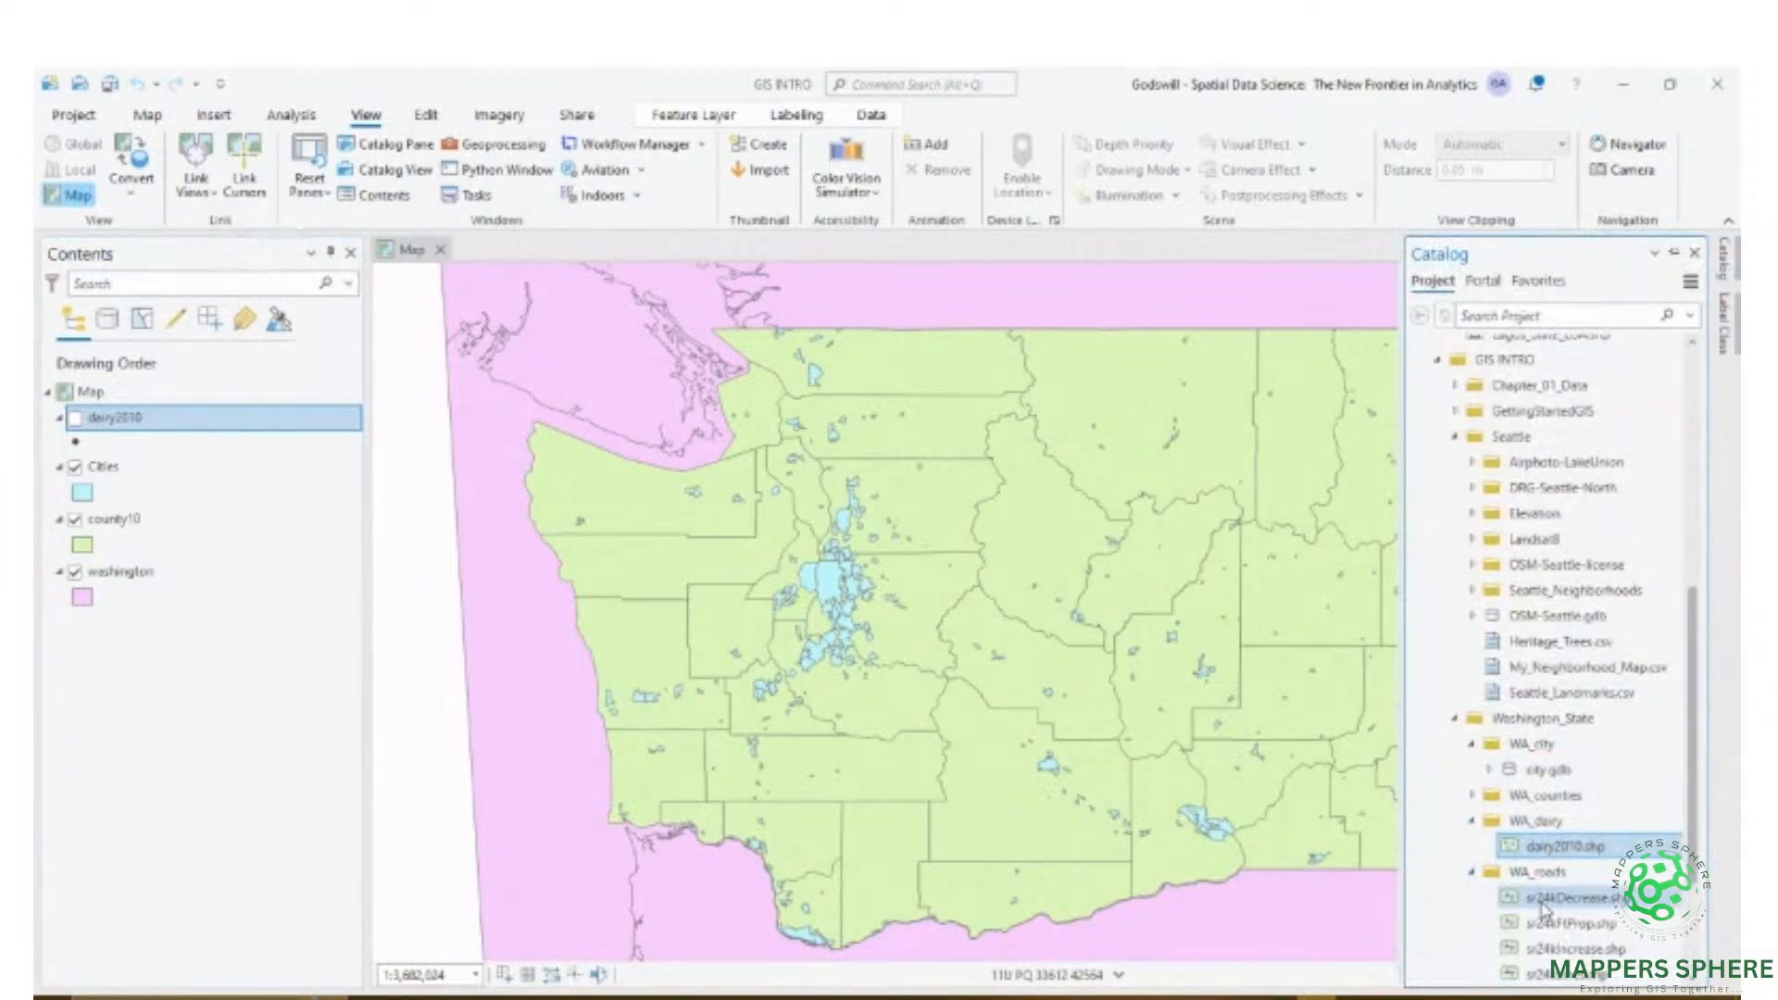
{"action": "scroll", "coordinate": [1547, 736], "scroll_direction": "down", "scroll_amount": 2}
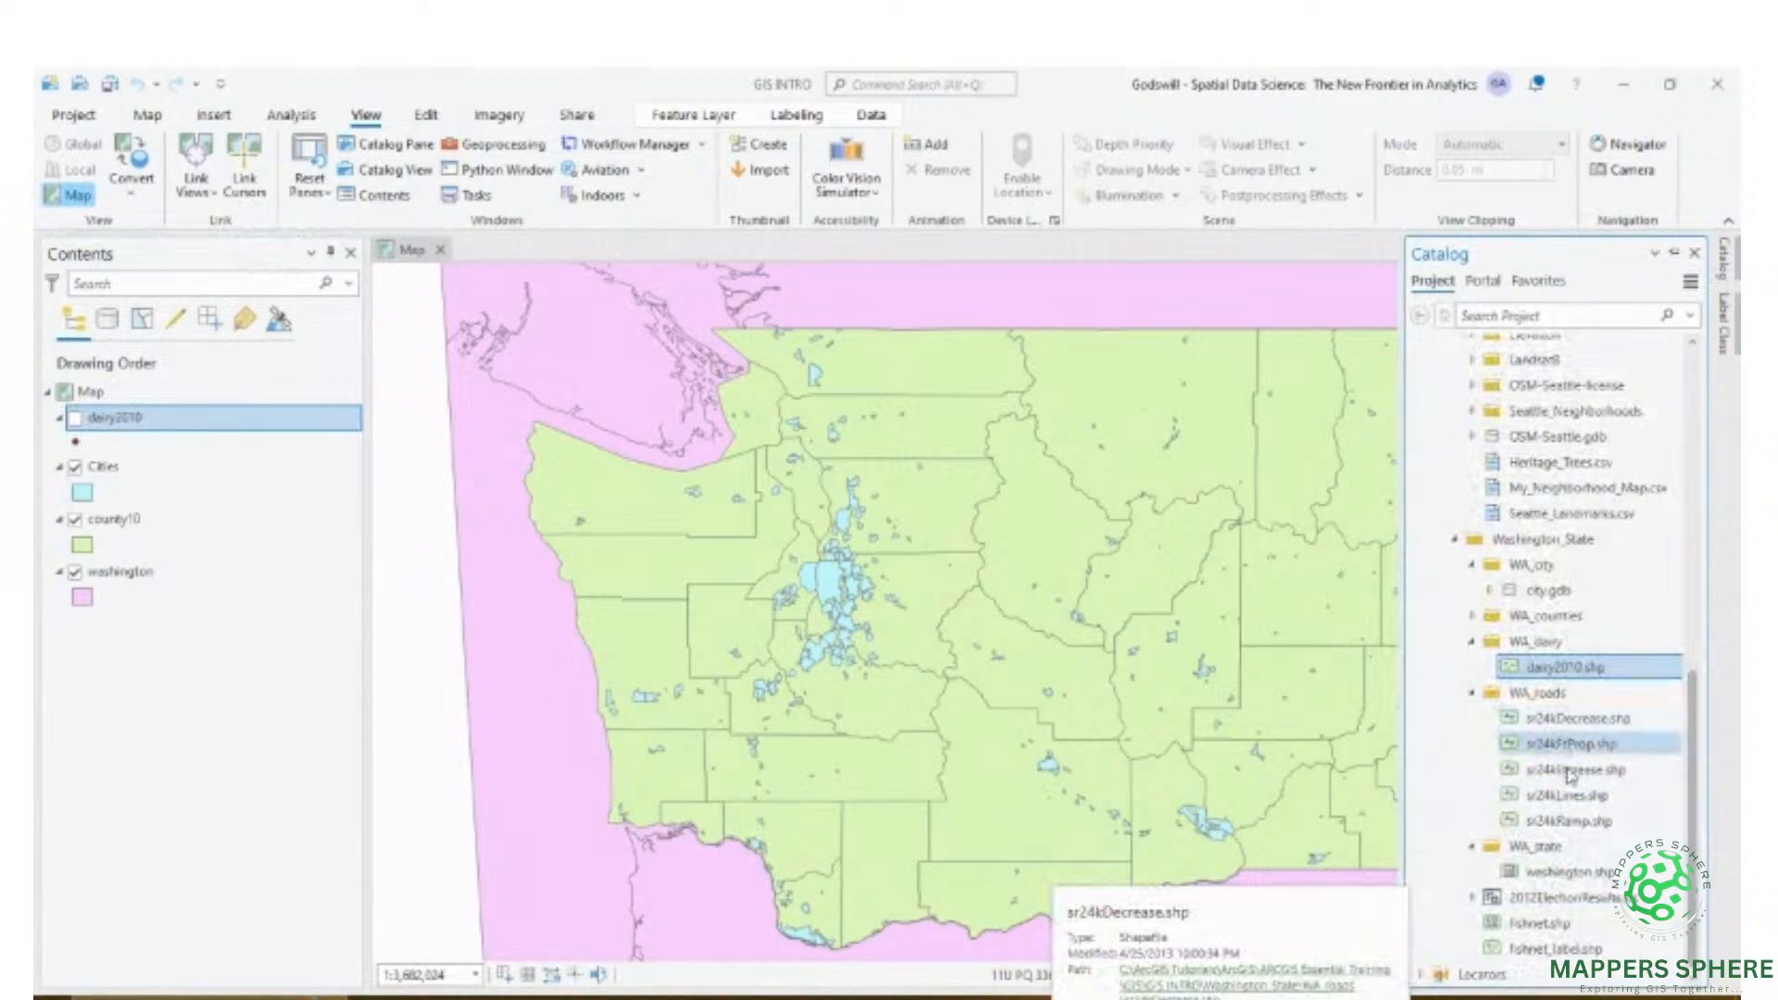
{"action": "left_click_drag", "start_coordinate": [1563, 797], "coordinate": [1072, 595]}
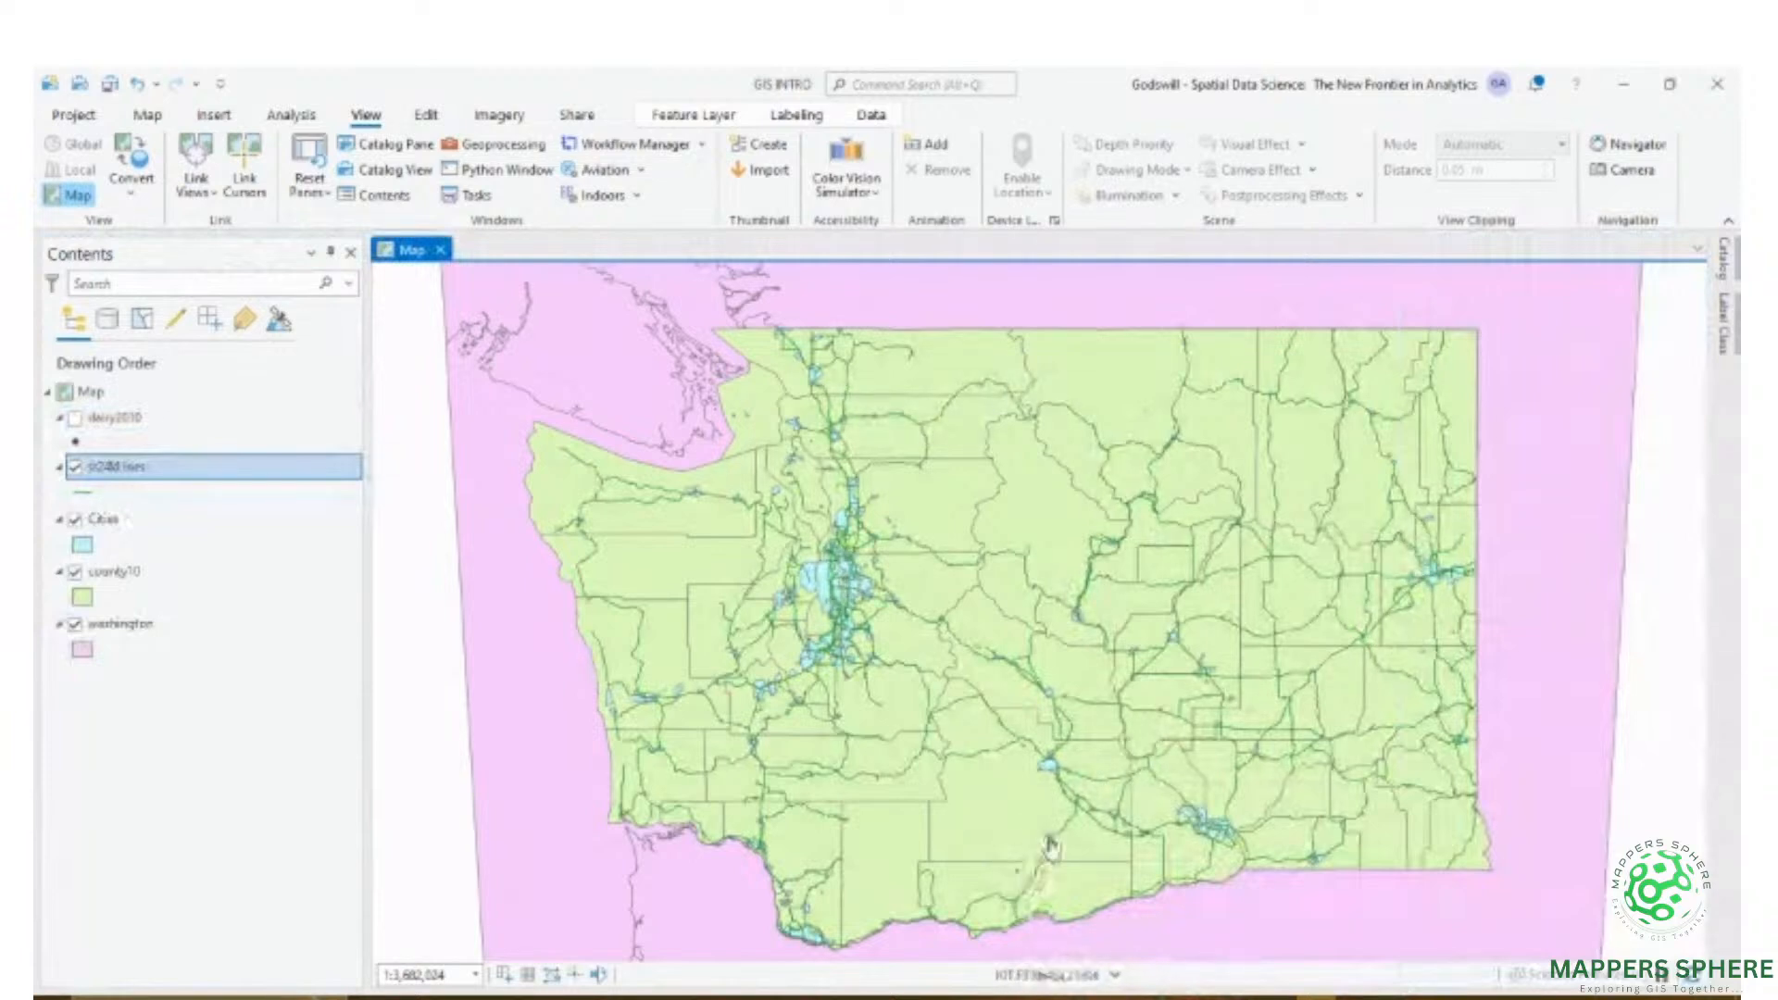
- Examine the attribute table of the sr24kLines layer and close it
{"action": "right_click", "coordinate": [298, 477]}
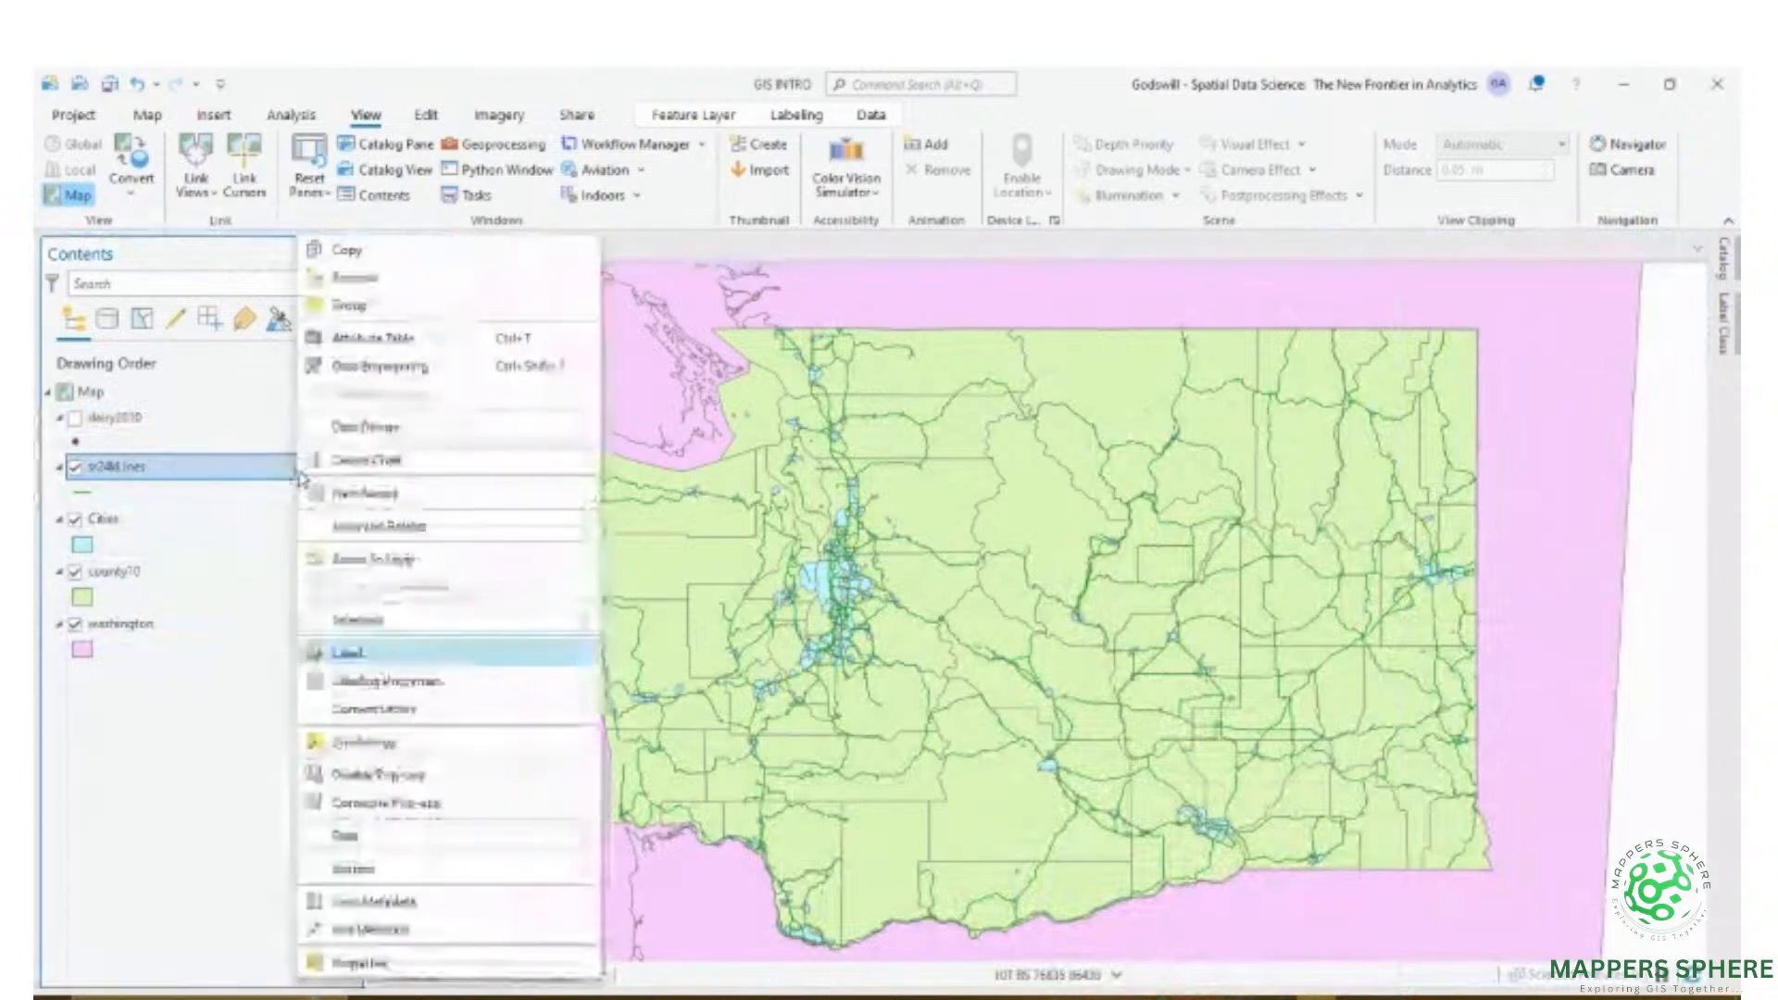
{"action": "left_click", "coordinate": [393, 341]}
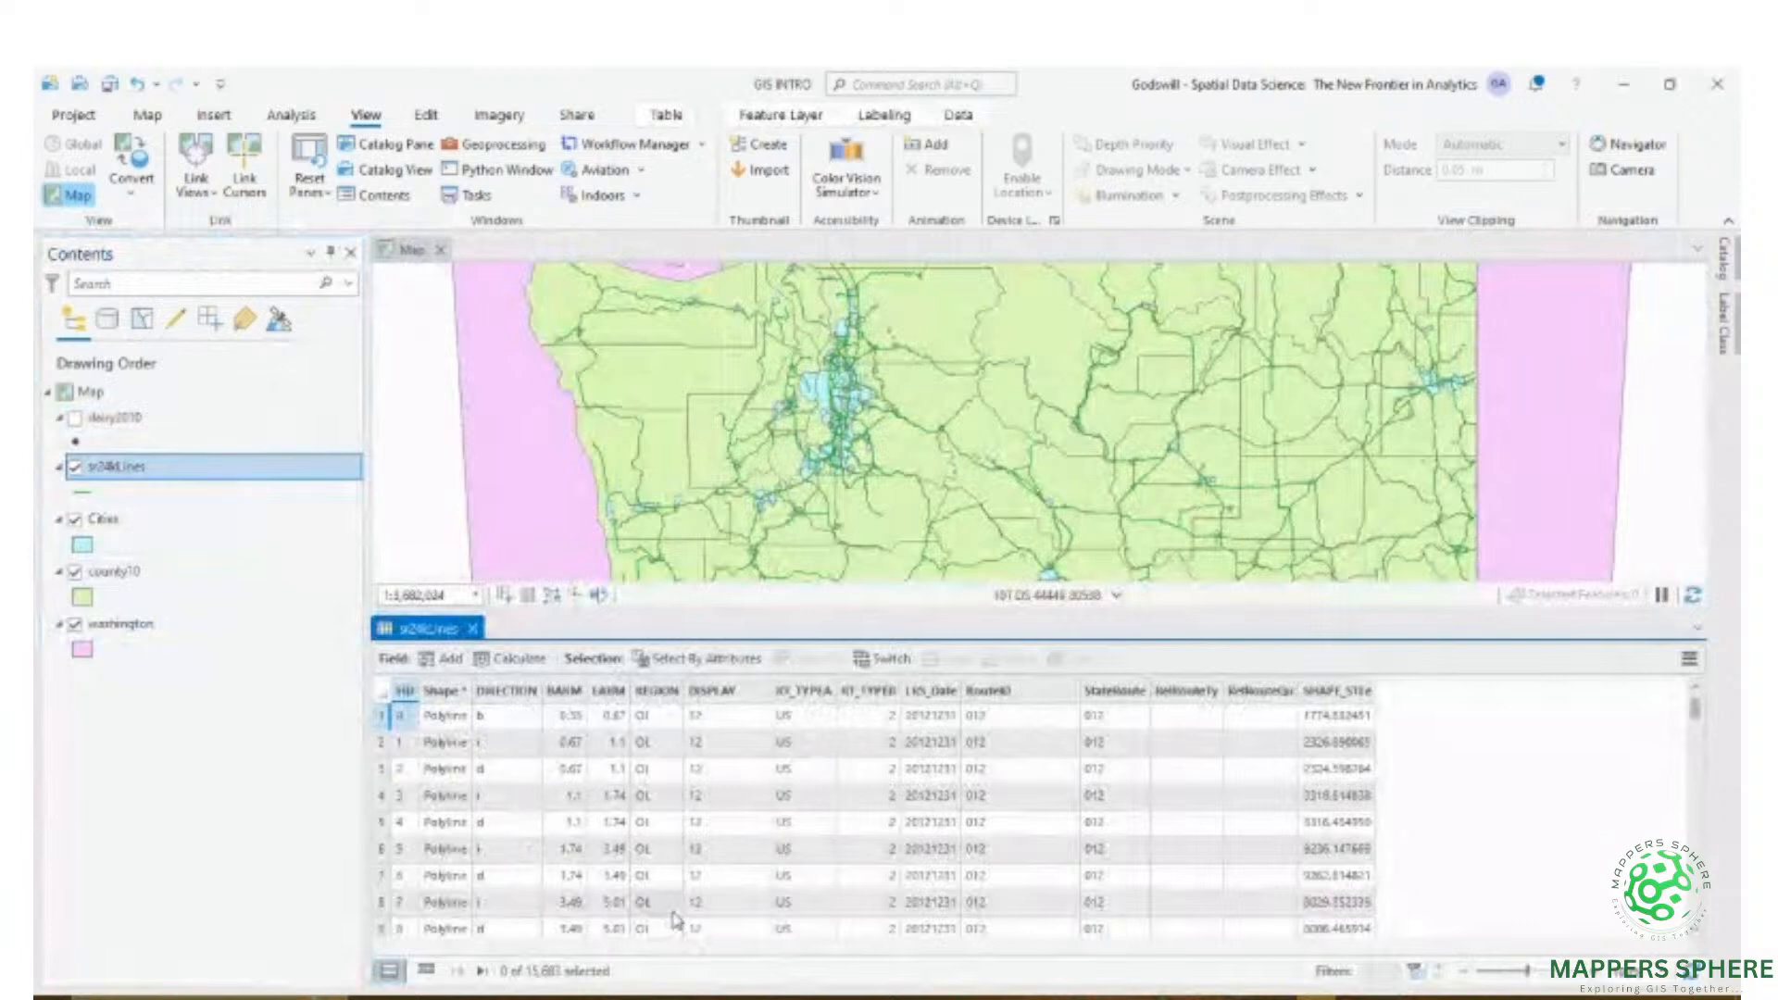
{"action": "scroll", "coordinate": [674, 920], "scroll_direction": "down", "scroll_amount": 10}
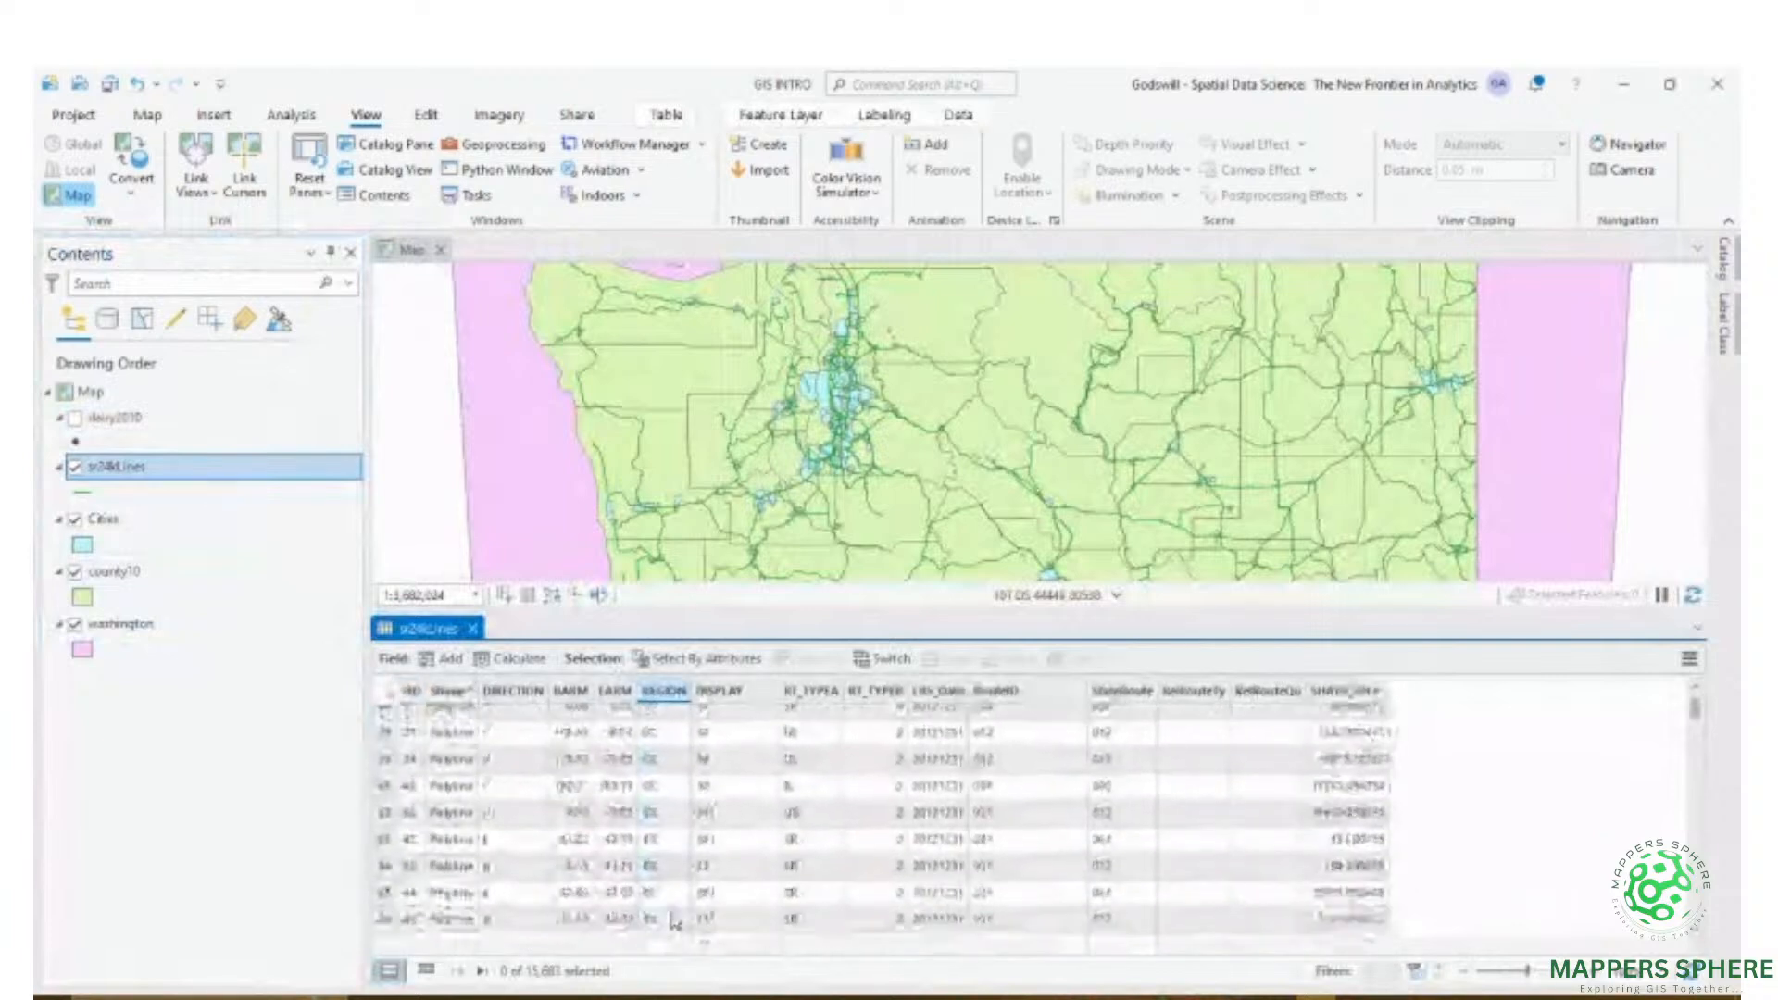
{"action": "scroll", "coordinate": [674, 922], "scroll_direction": "down", "scroll_amount": 10}
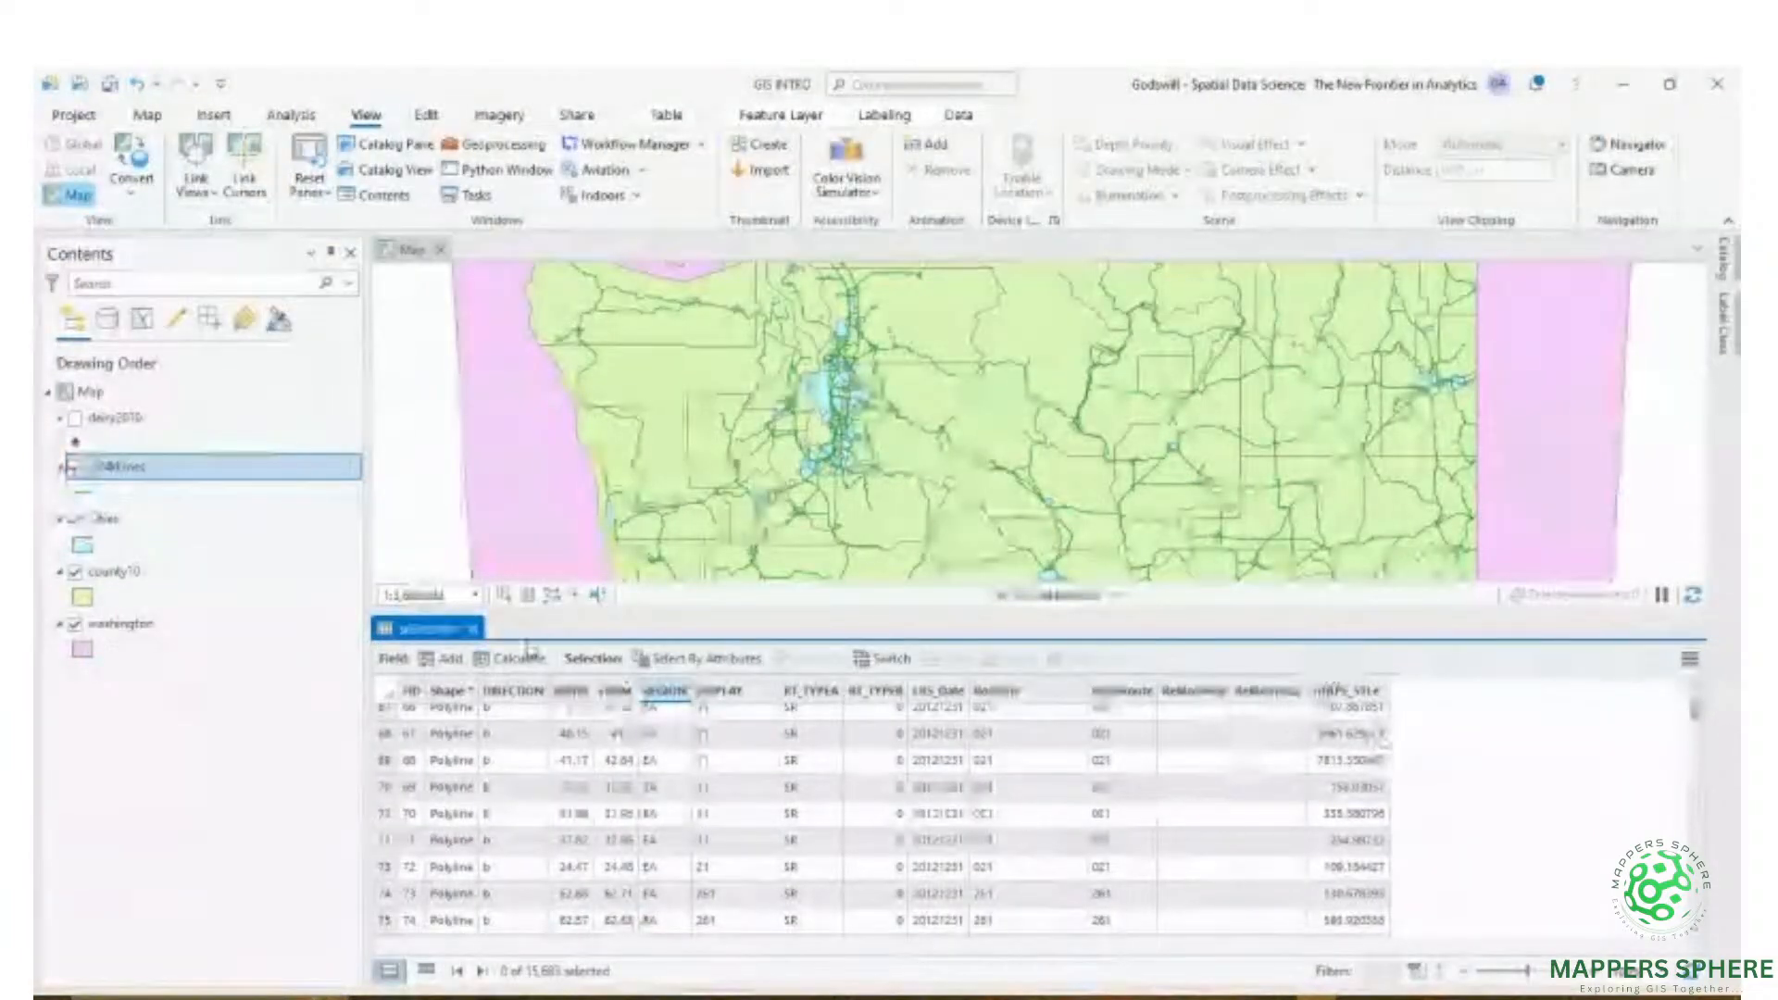
{"action": "left_click", "coordinate": [473, 629]}
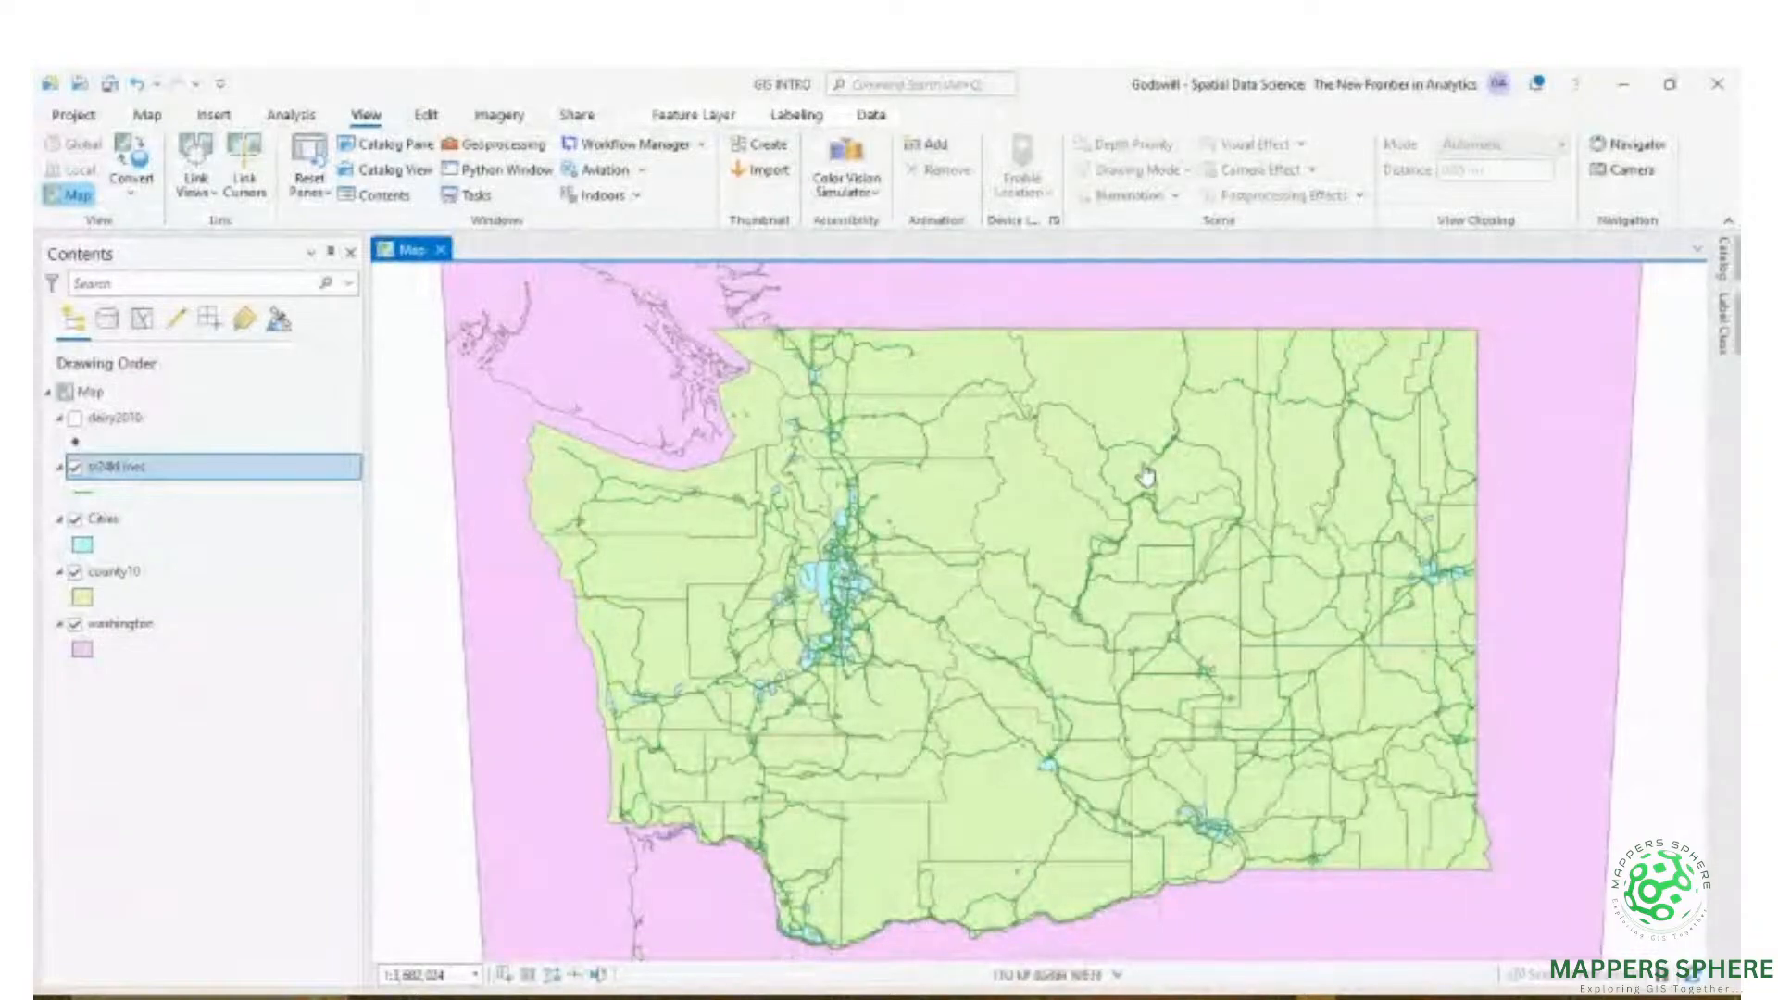
- Try the sr24kFtProp.shp road shapefile from WA_roads on the map, toggle its visibility, and remove the layer
{"action": "left_click", "coordinate": [1725, 261]}
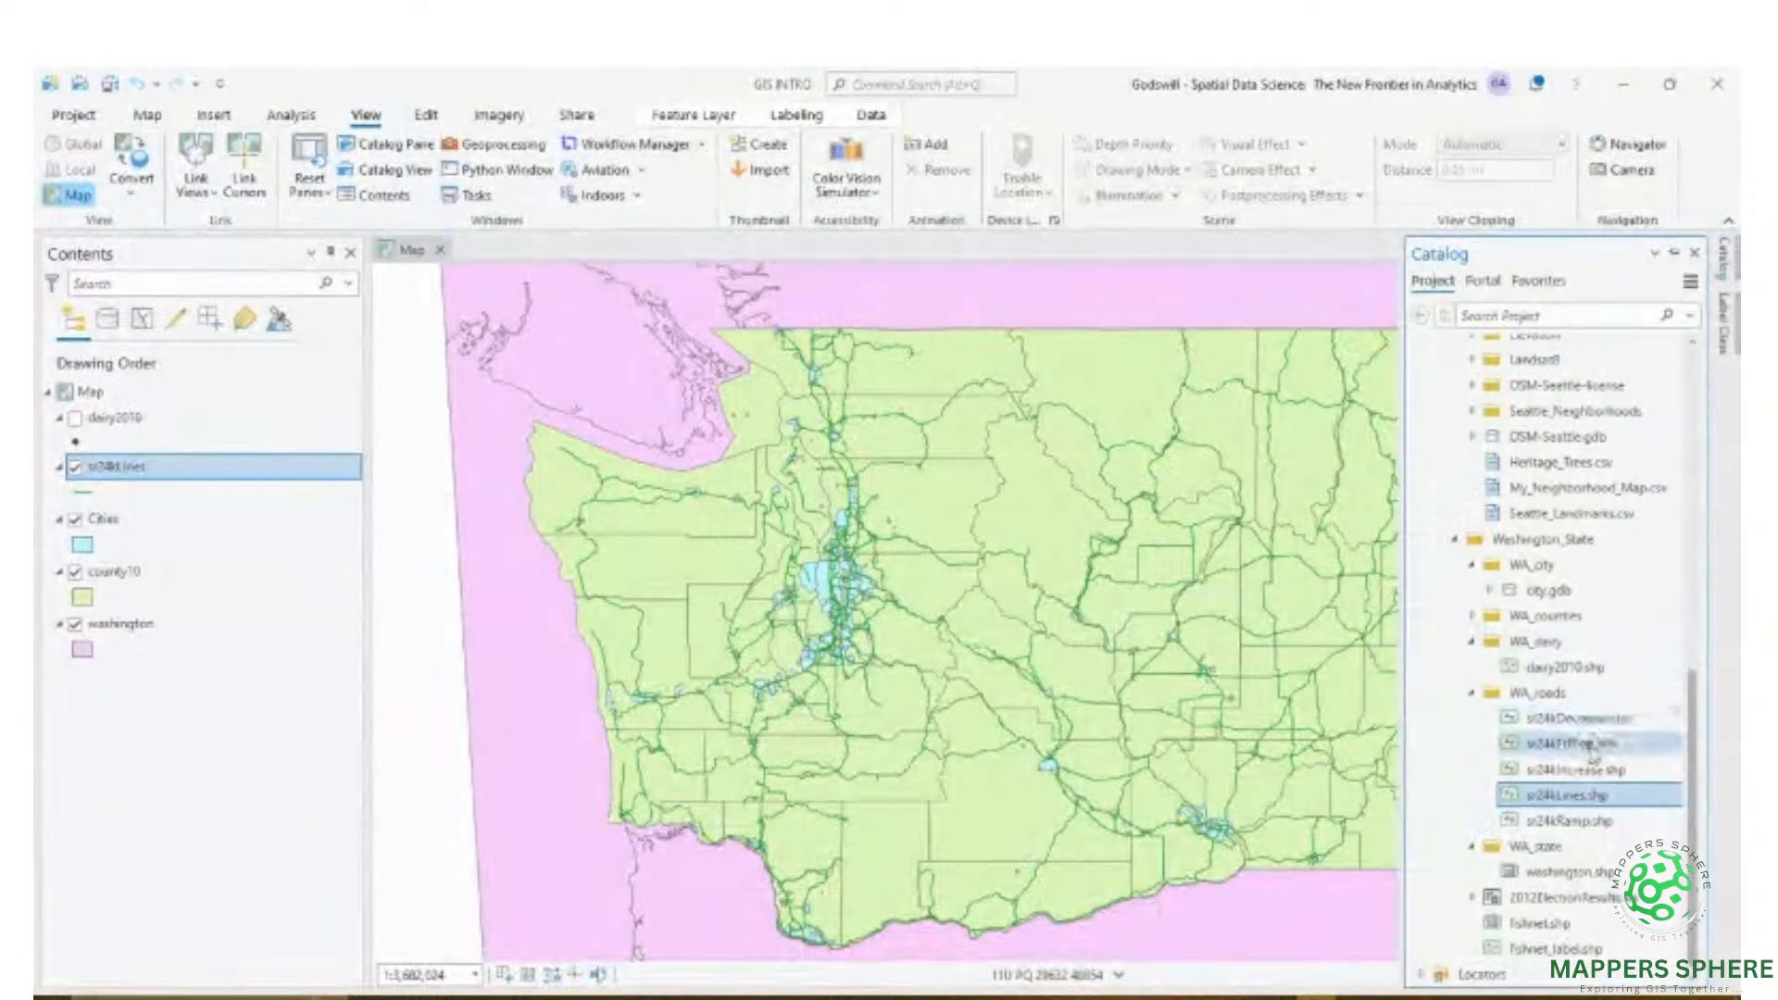
{"action": "left_click_drag", "start_coordinate": [1575, 743], "coordinate": [1177, 670]}
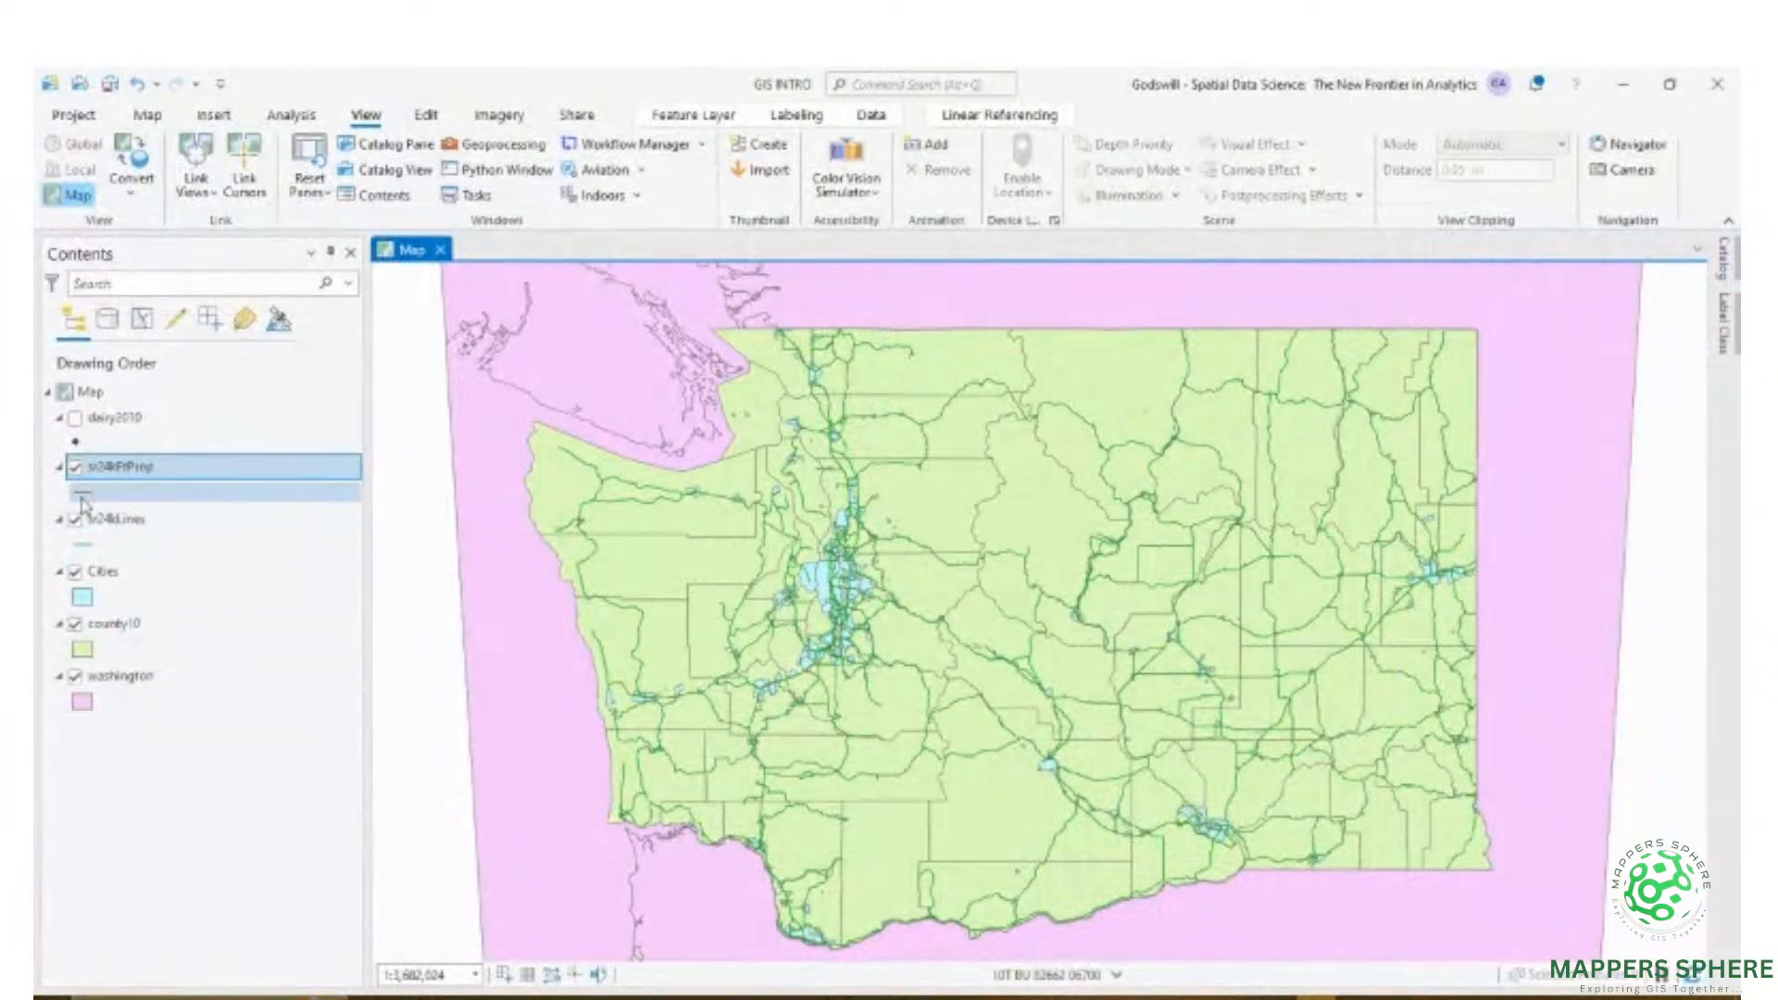
{"action": "left_click", "coordinate": [75, 468]}
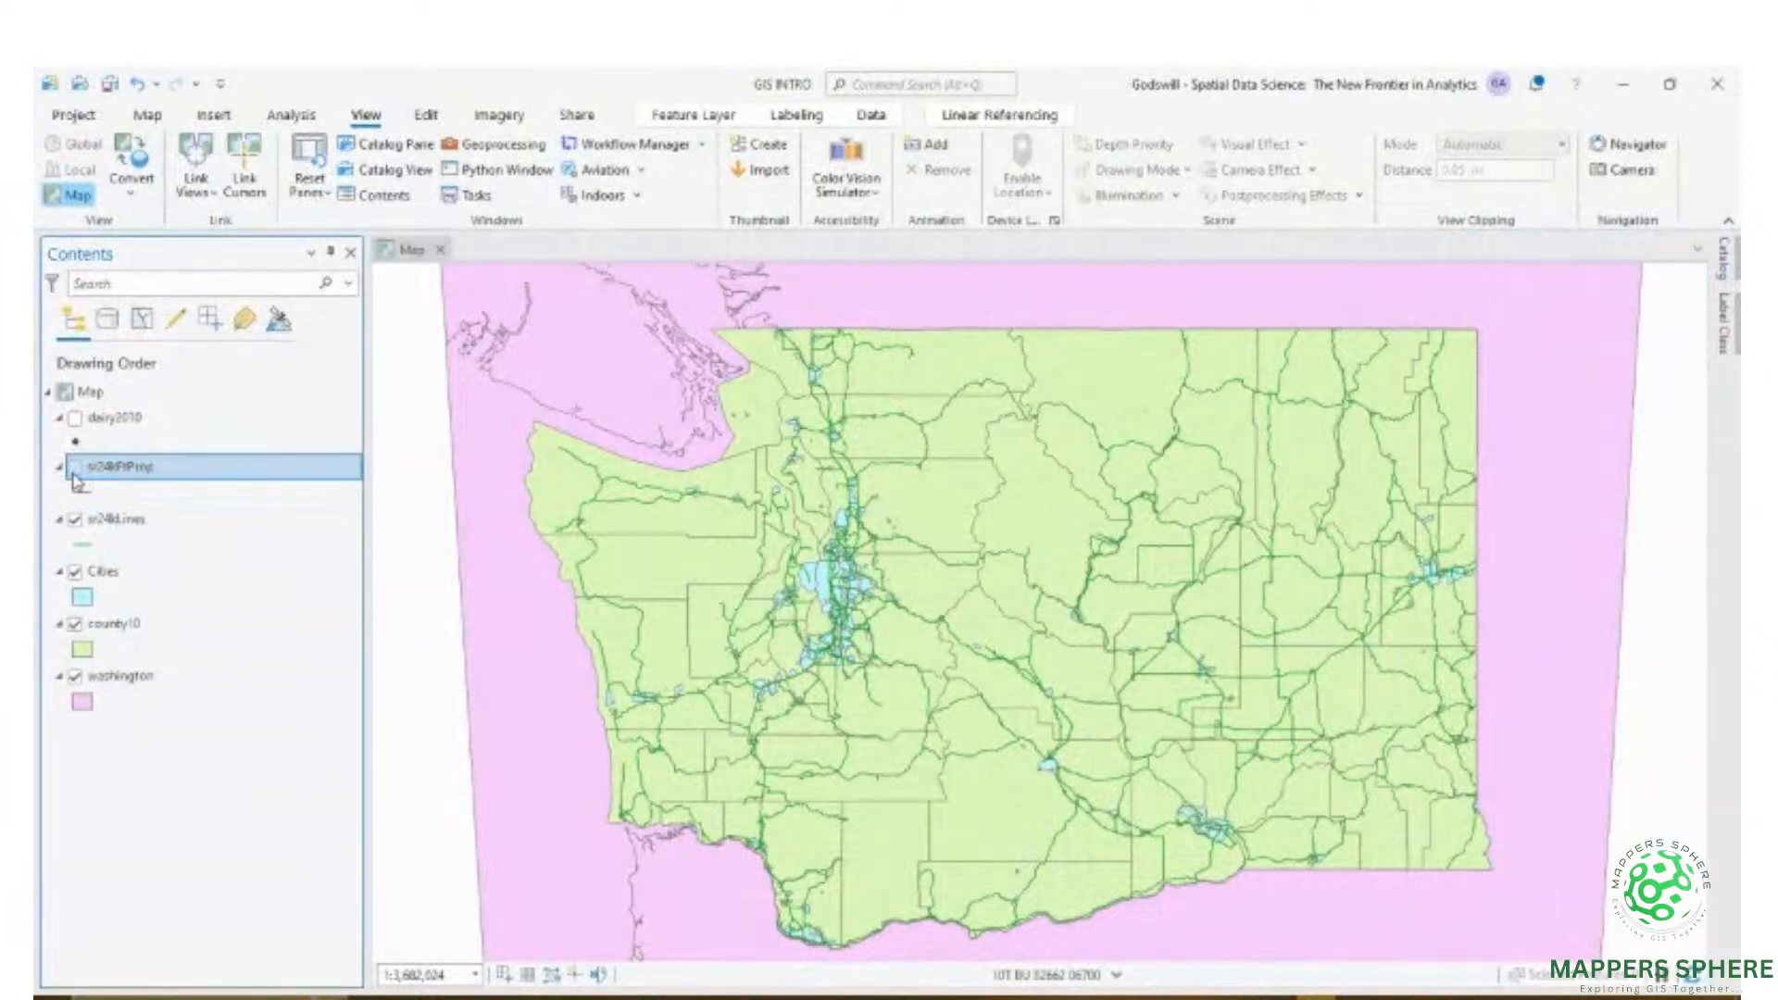
{"action": "right_click", "coordinate": [120, 468]}
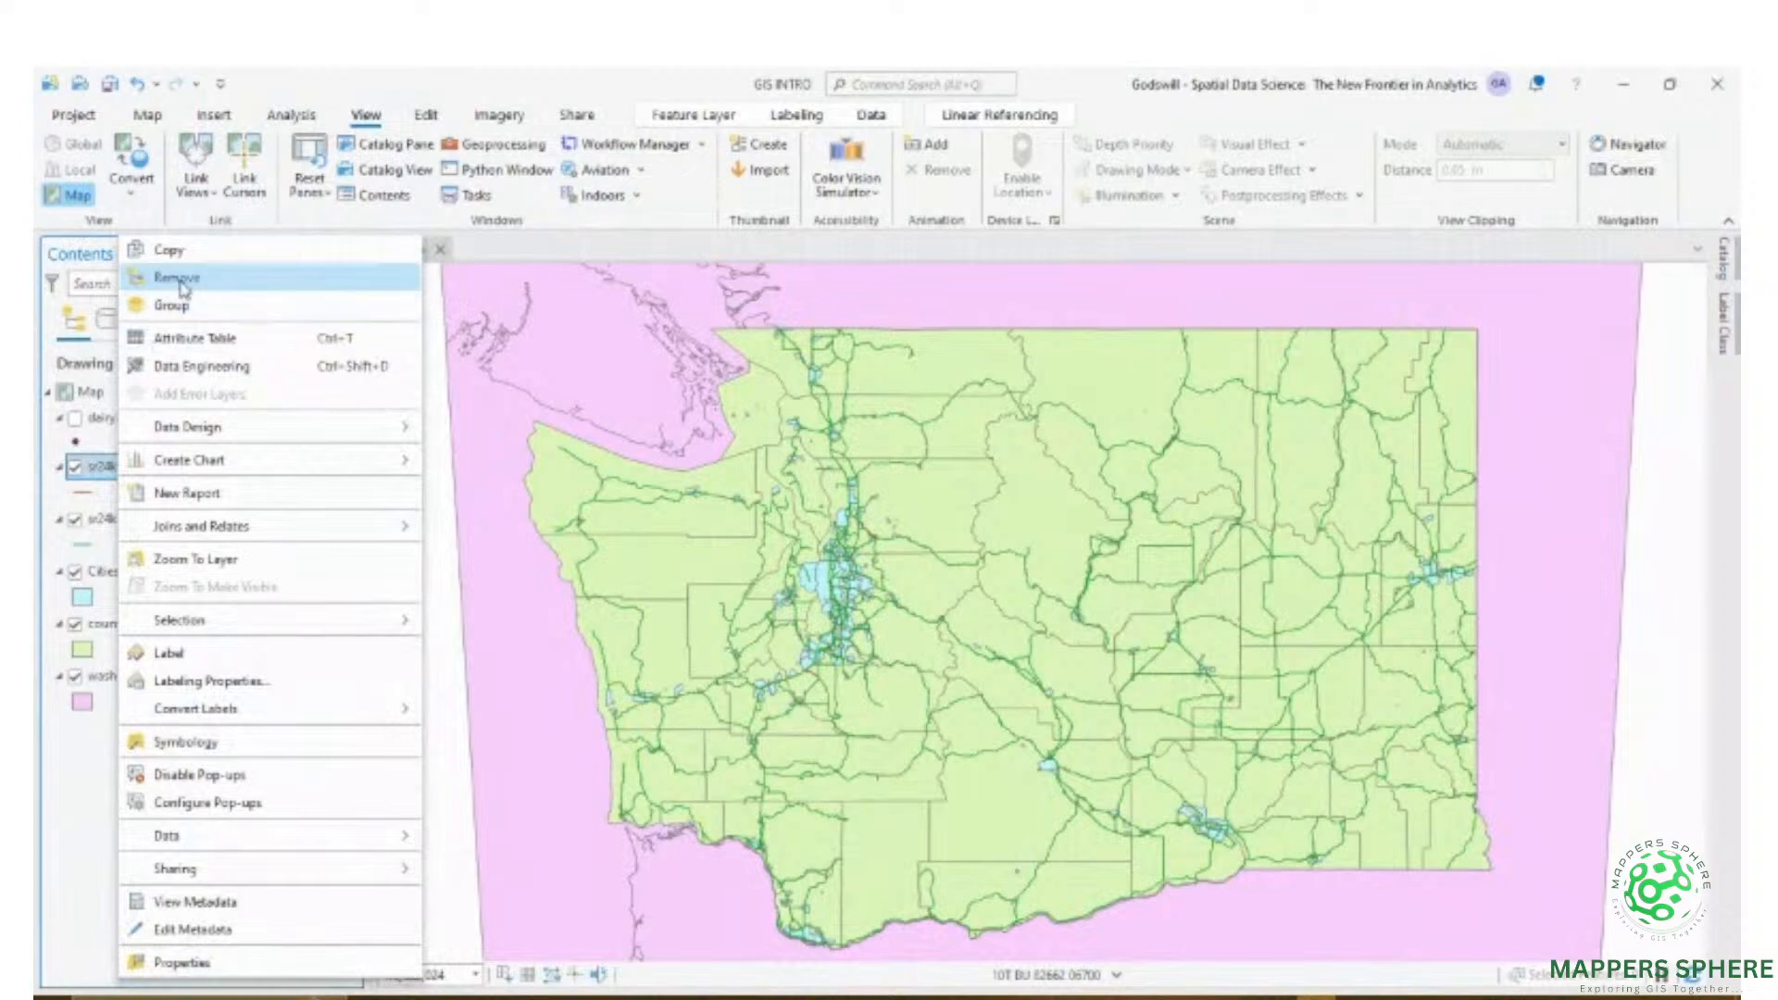
{"action": "left_click", "coordinate": [176, 277]}
- Try the sr24kDecrease.shp road shapefile from WA_roads on the map and remove the layer
{"action": "left_click", "coordinate": [1728, 268]}
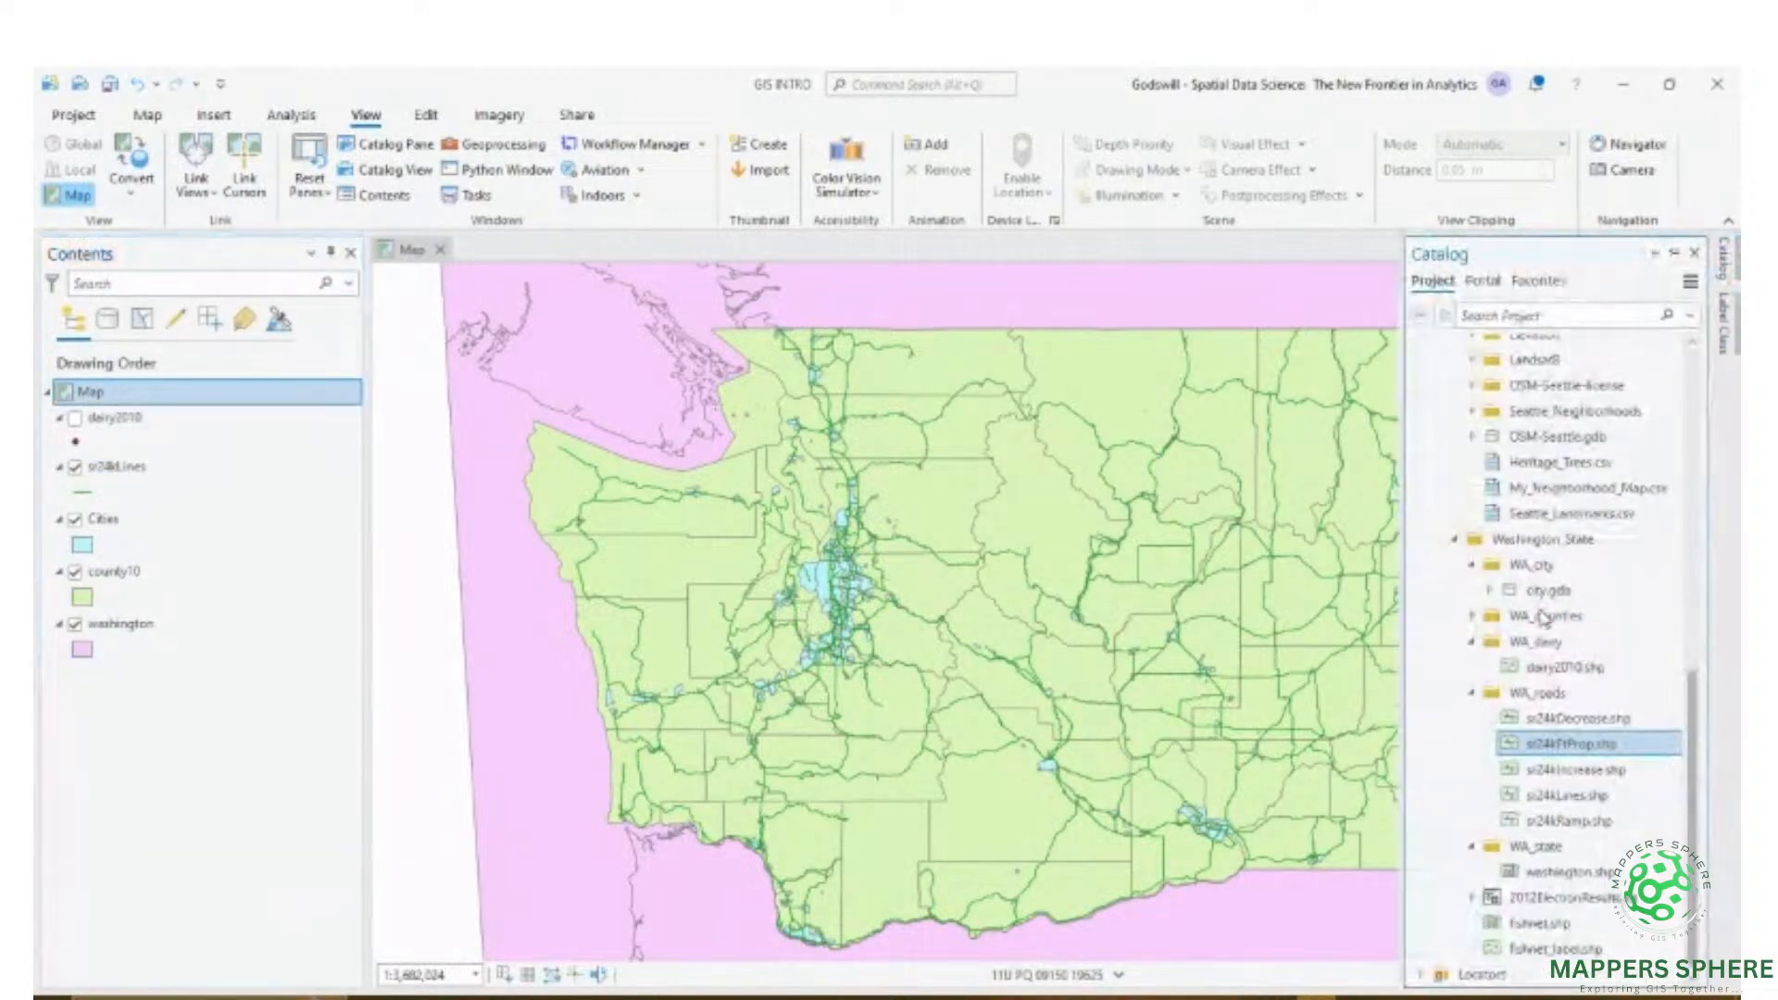
{"action": "left_click_drag", "start_coordinate": [1574, 719], "coordinate": [1199, 719]}
{"action": "mouse_move", "coordinate": [1539, 724]}
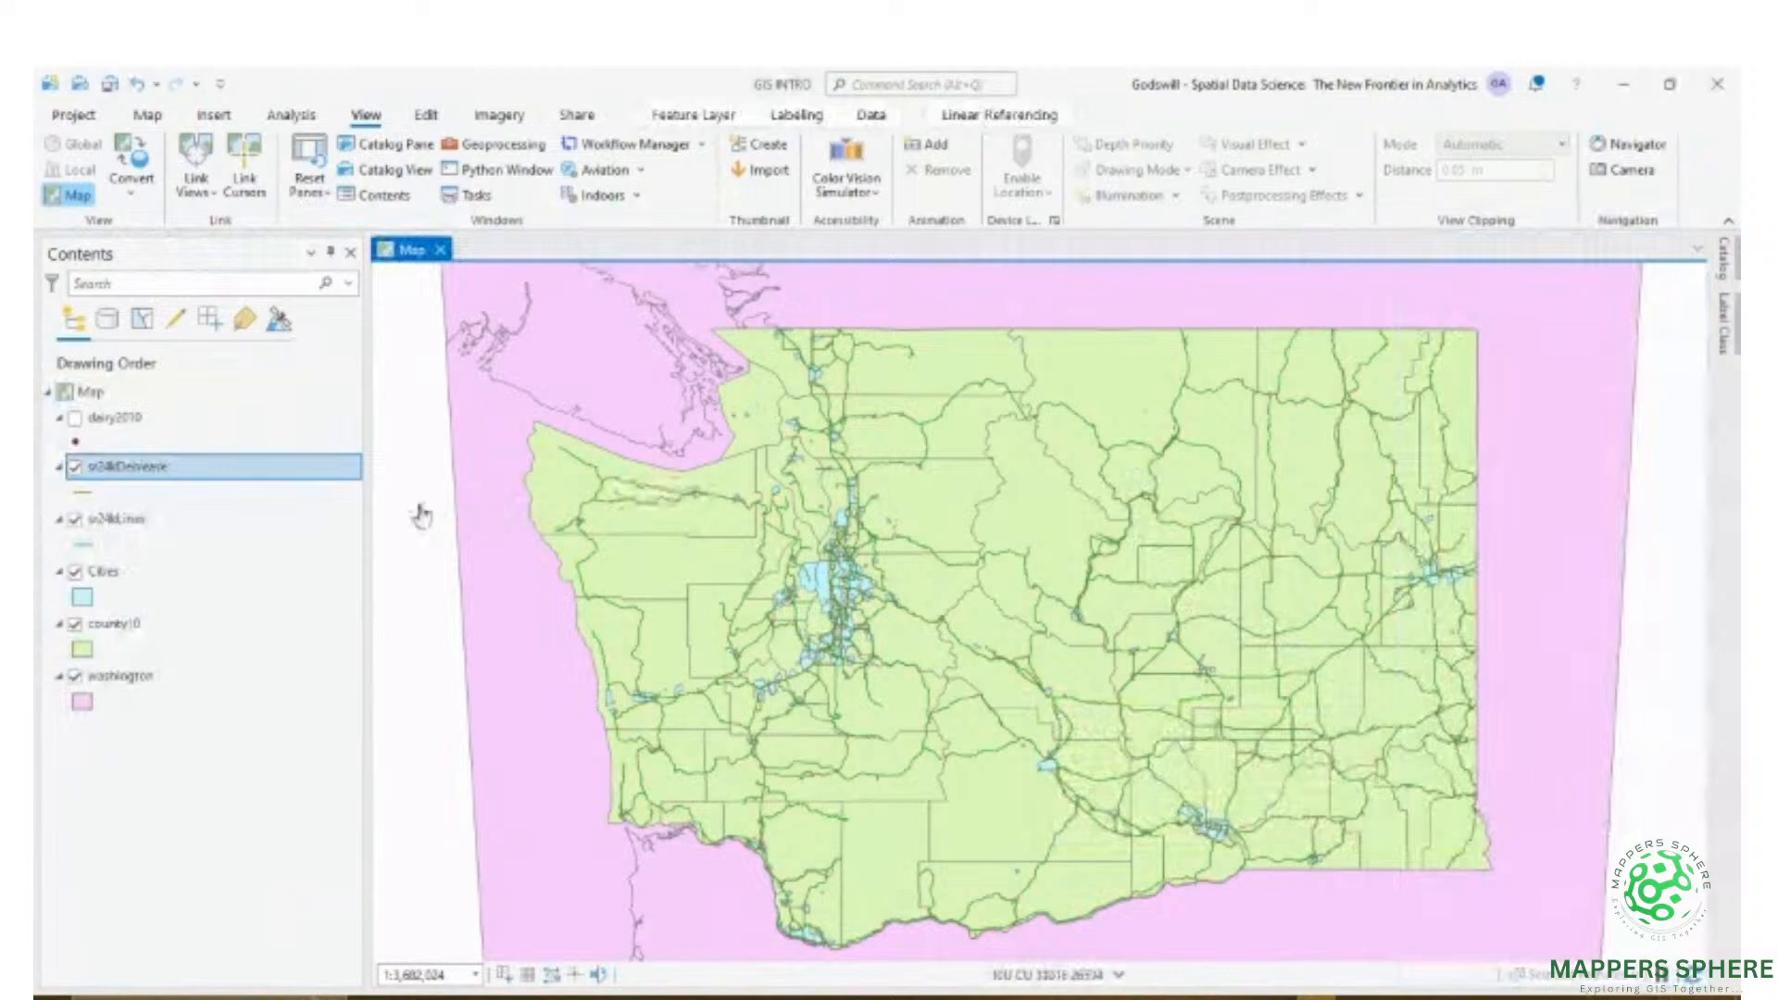
{"action": "right_click", "coordinate": [248, 478]}
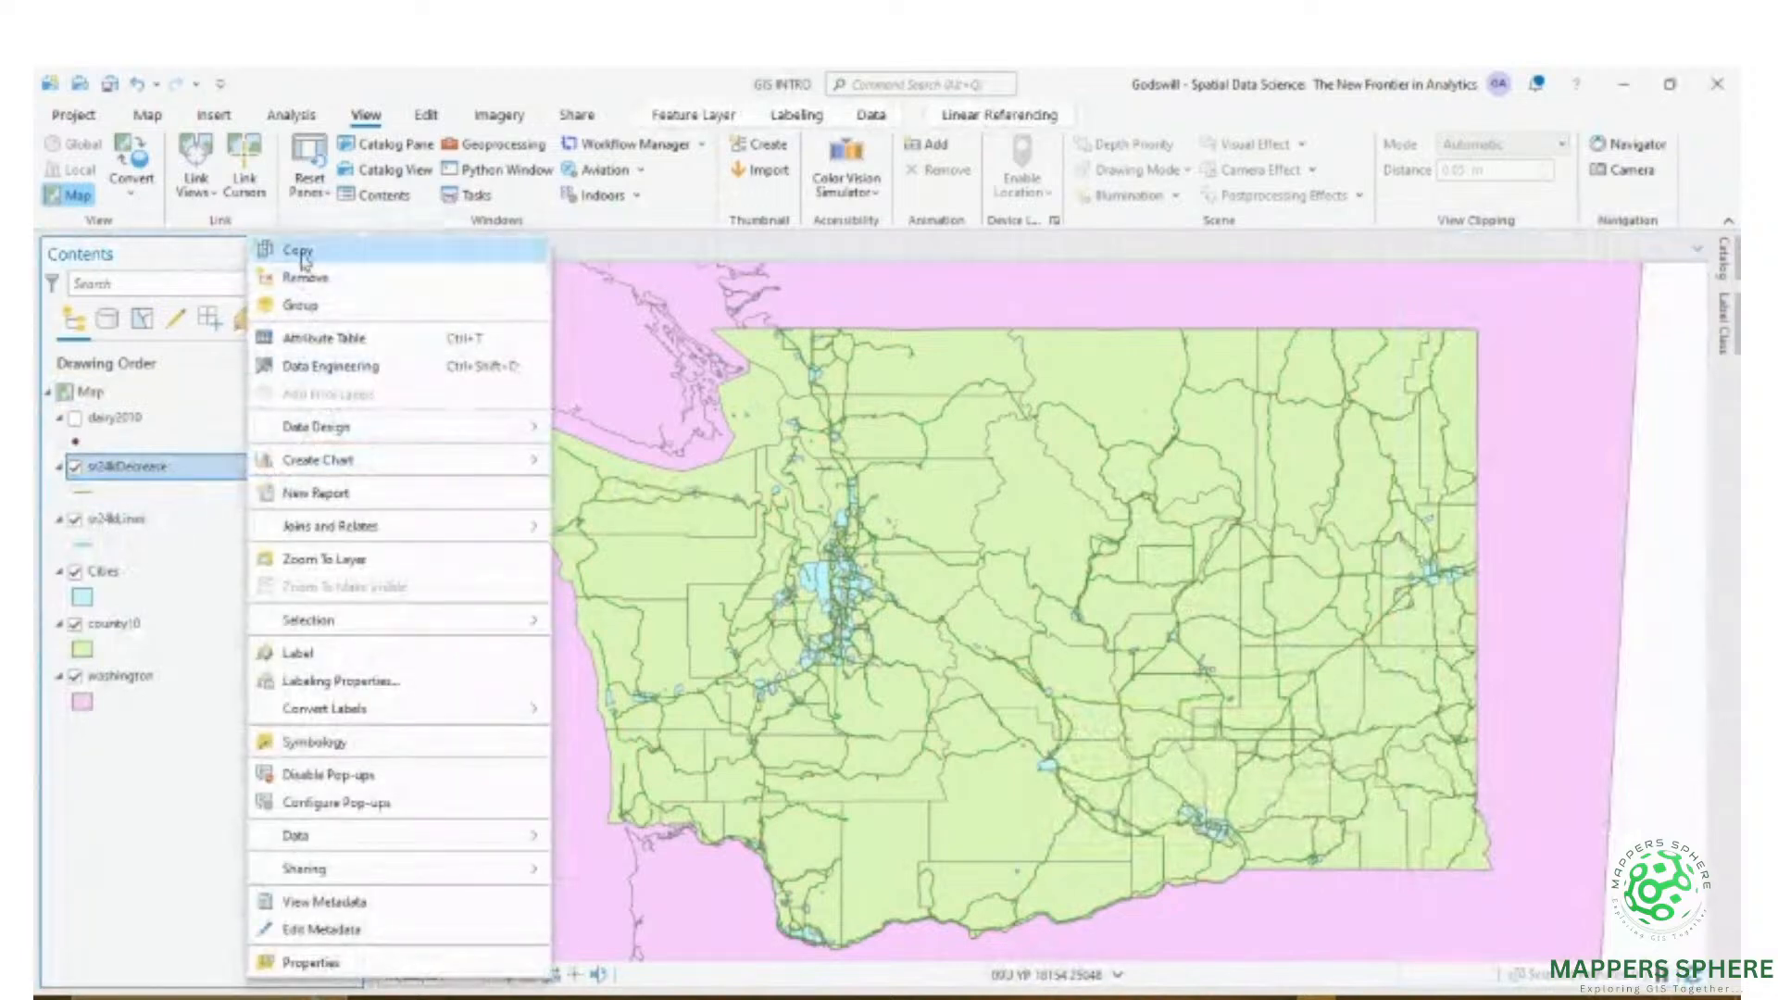
{"action": "left_click", "coordinate": [306, 277]}
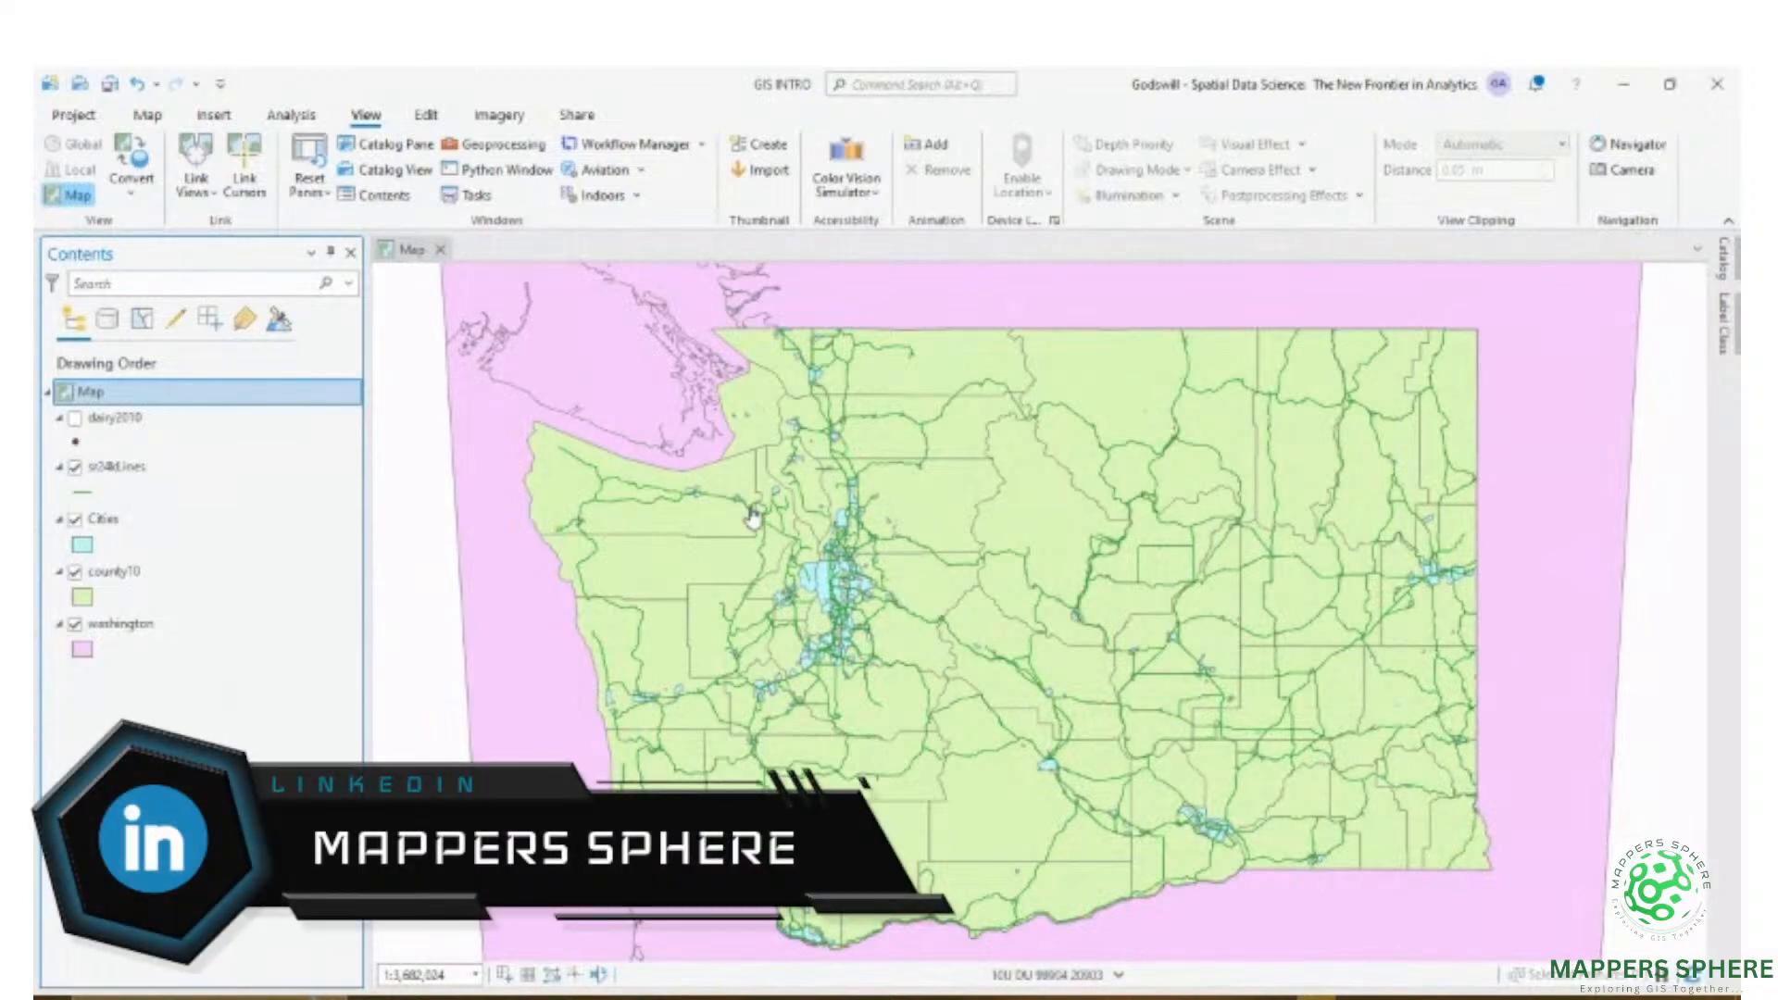
- Hide the sr24kLines and Cities layers and give the washington layer the green Park symbol from the gallery
{"action": "left_click", "coordinate": [75, 467]}
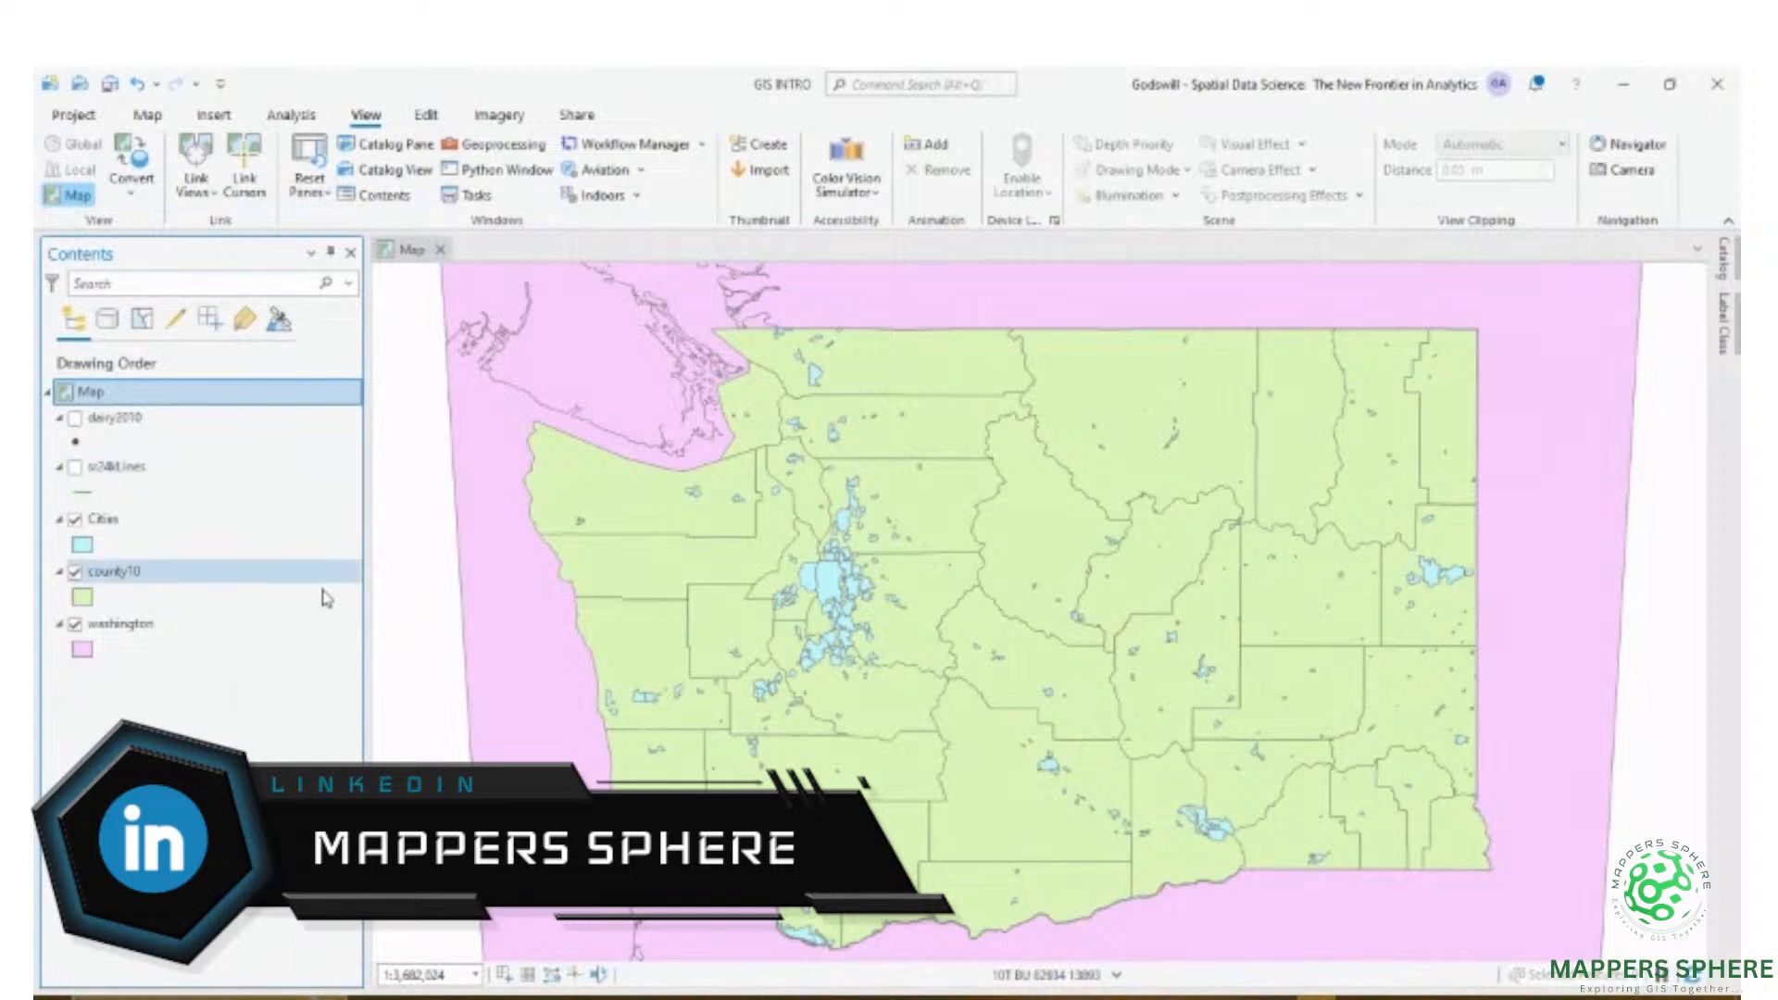
{"action": "left_click", "coordinate": [75, 519]}
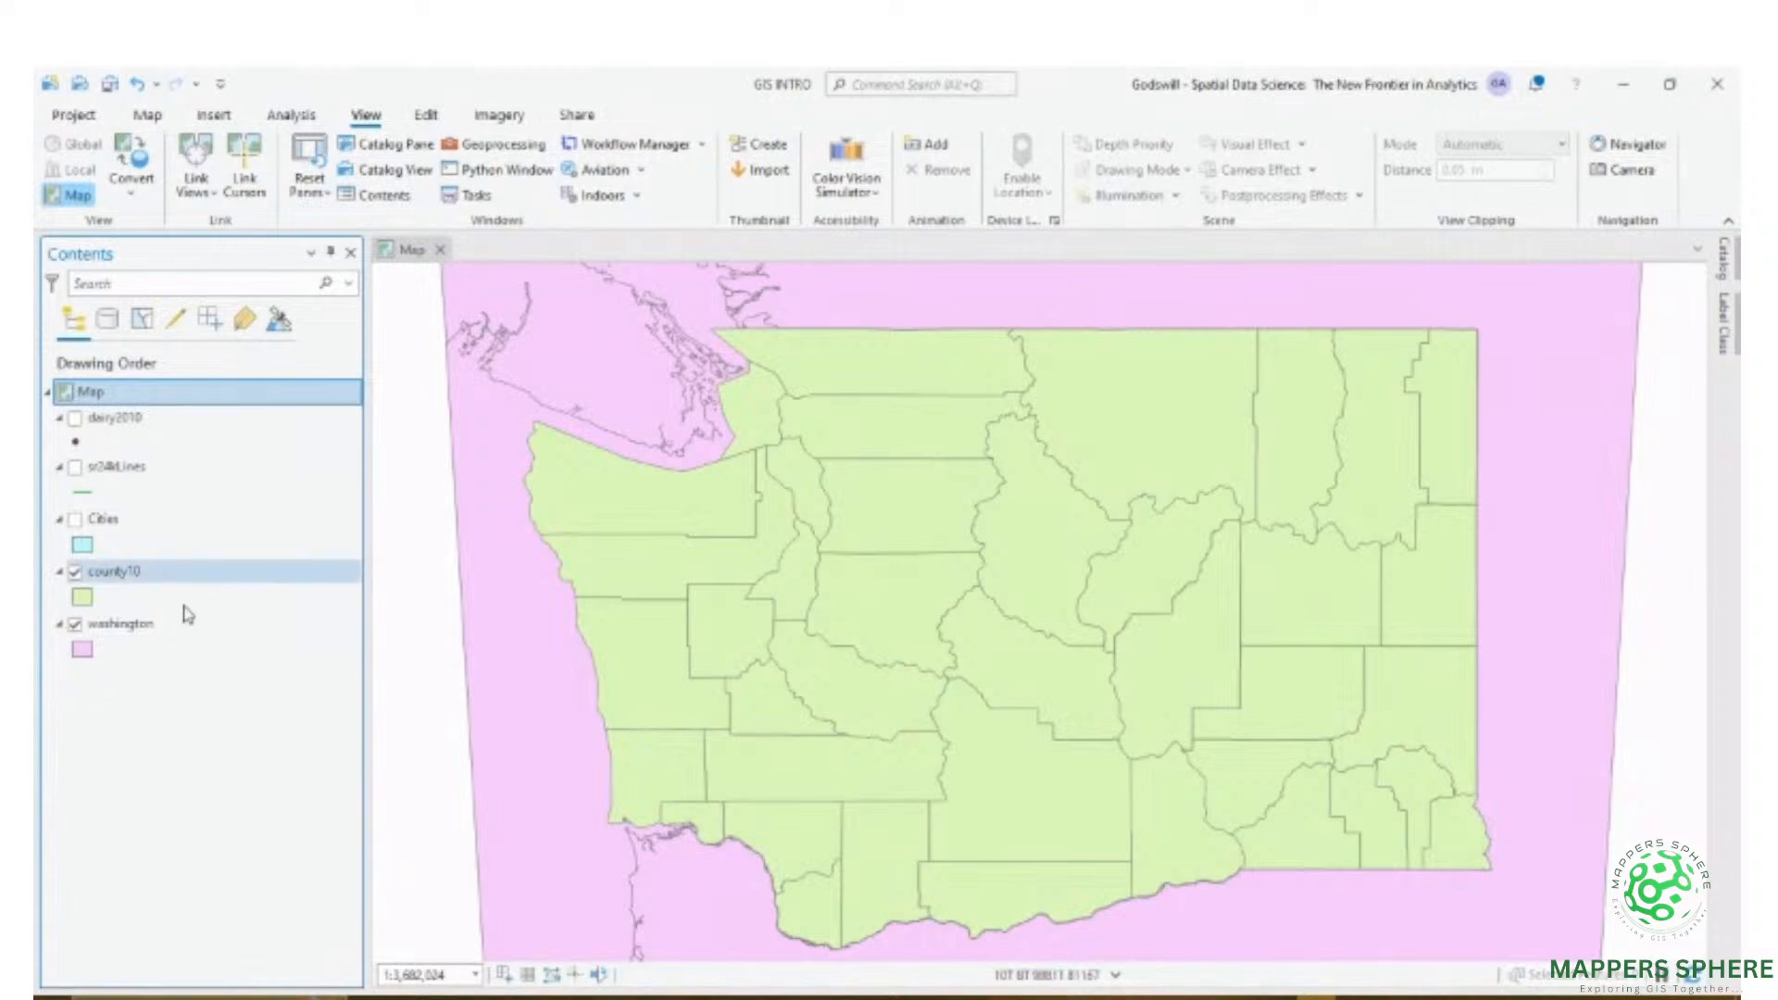
{"action": "left_click", "coordinate": [81, 649]}
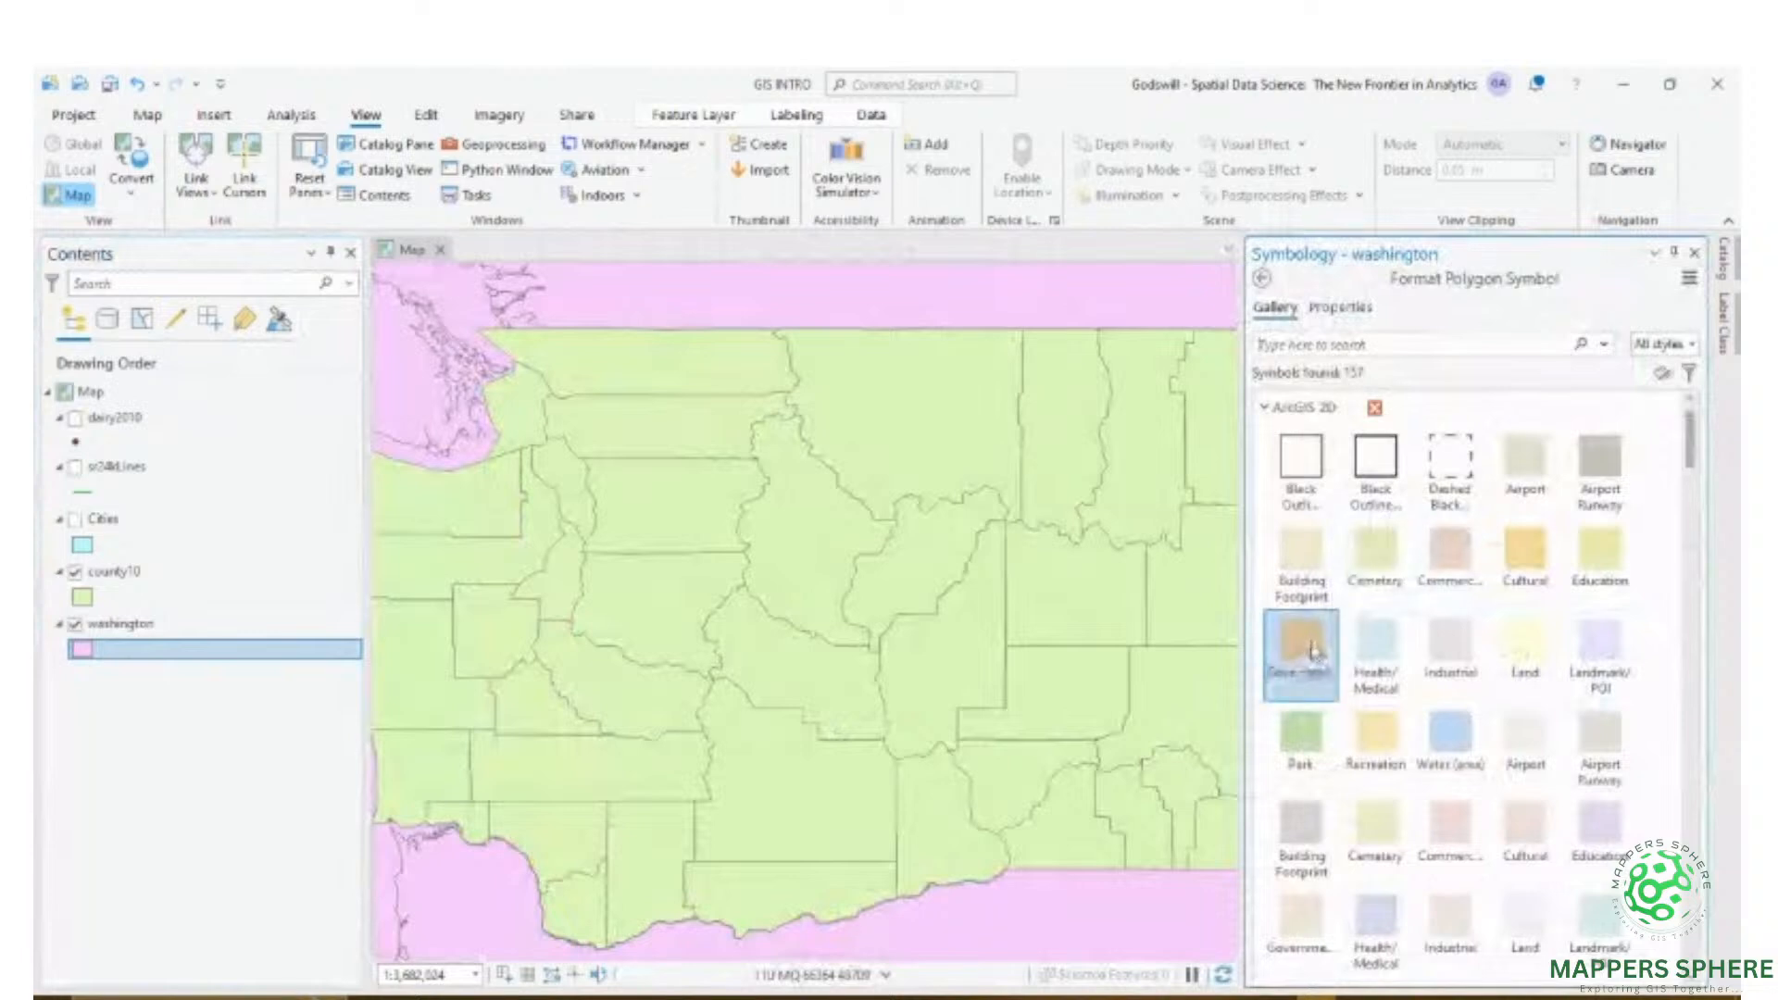
{"action": "scroll", "coordinate": [1389, 666], "scroll_direction": "down", "scroll_amount": 5}
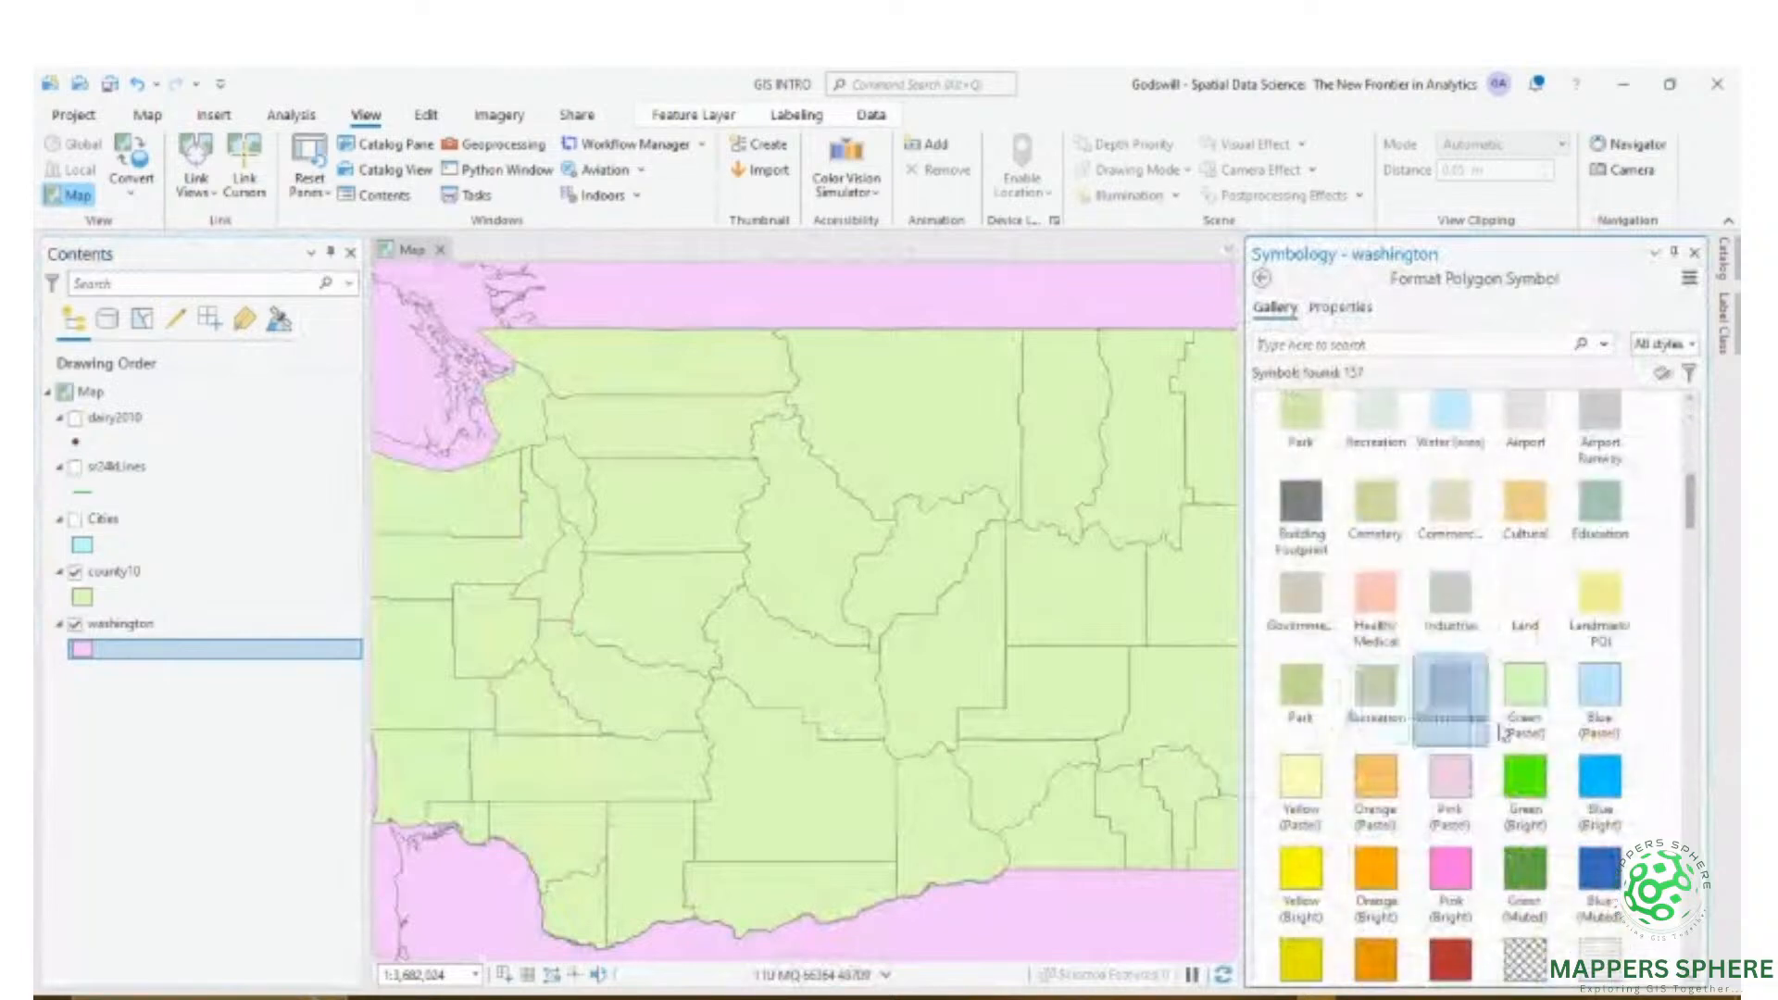
{"action": "left_click", "coordinate": [1301, 706]}
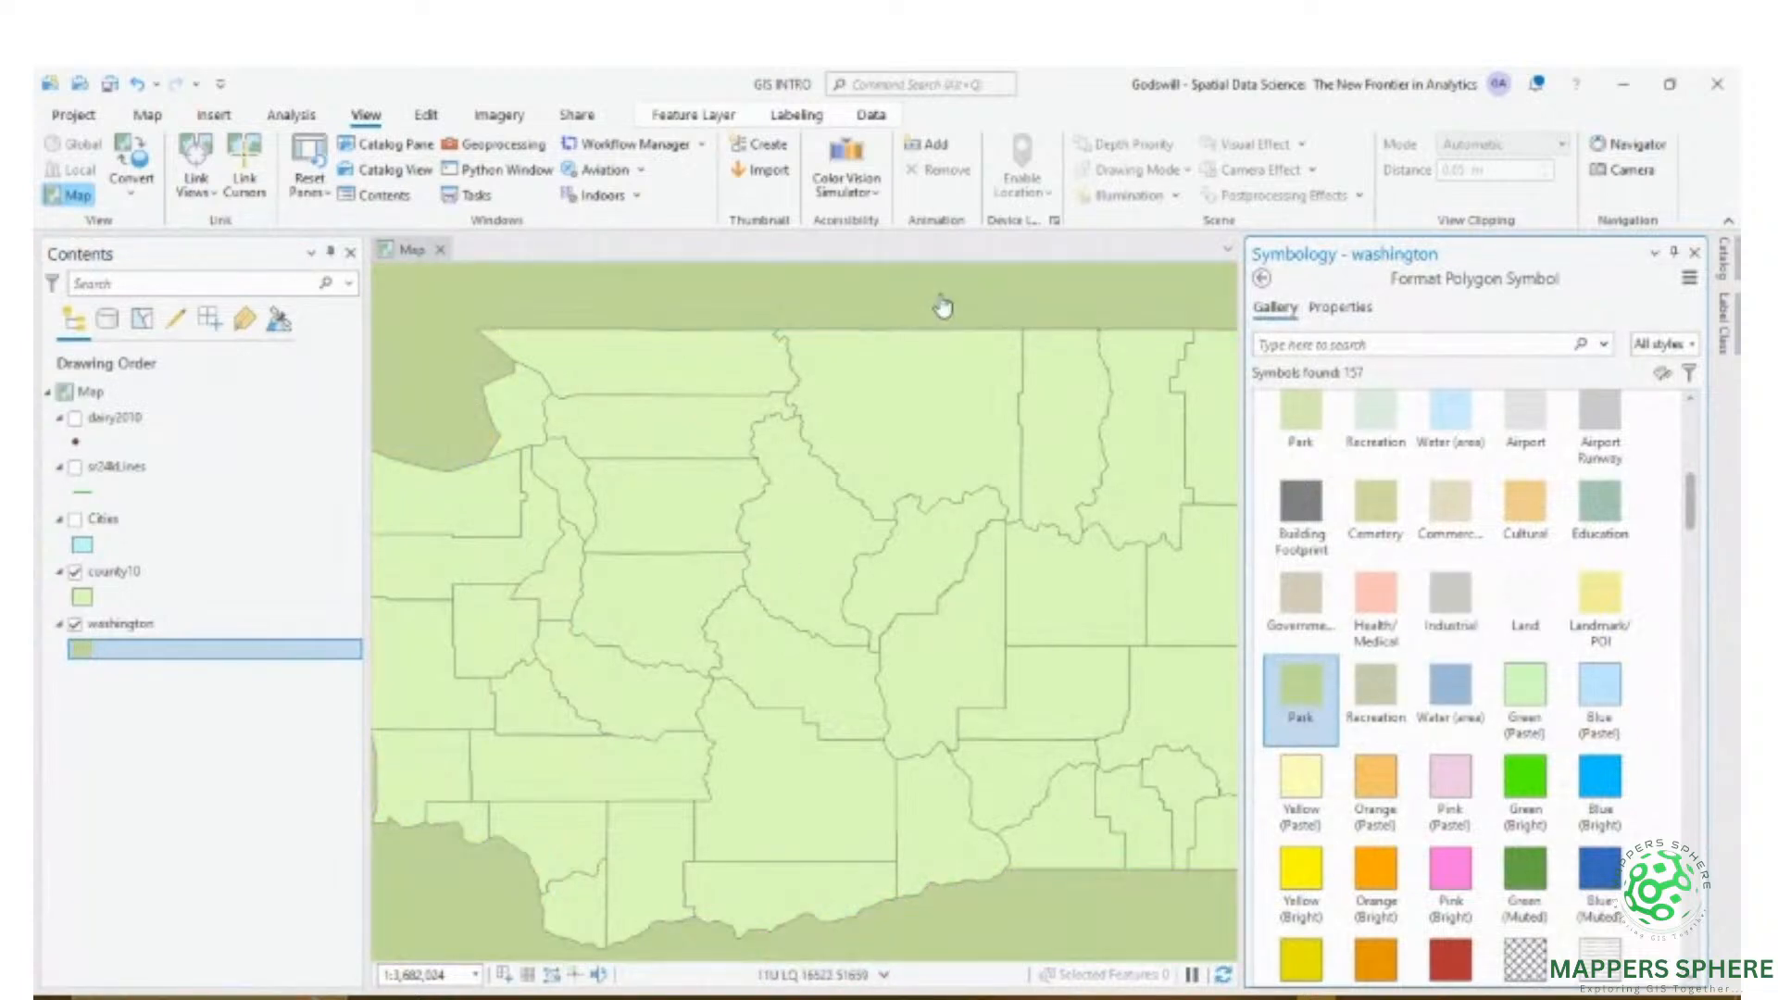
- Change the fill color of the county10 polygons to pale yellow, apply it, and close the symbology settings
{"action": "left_click", "coordinate": [90, 600]}
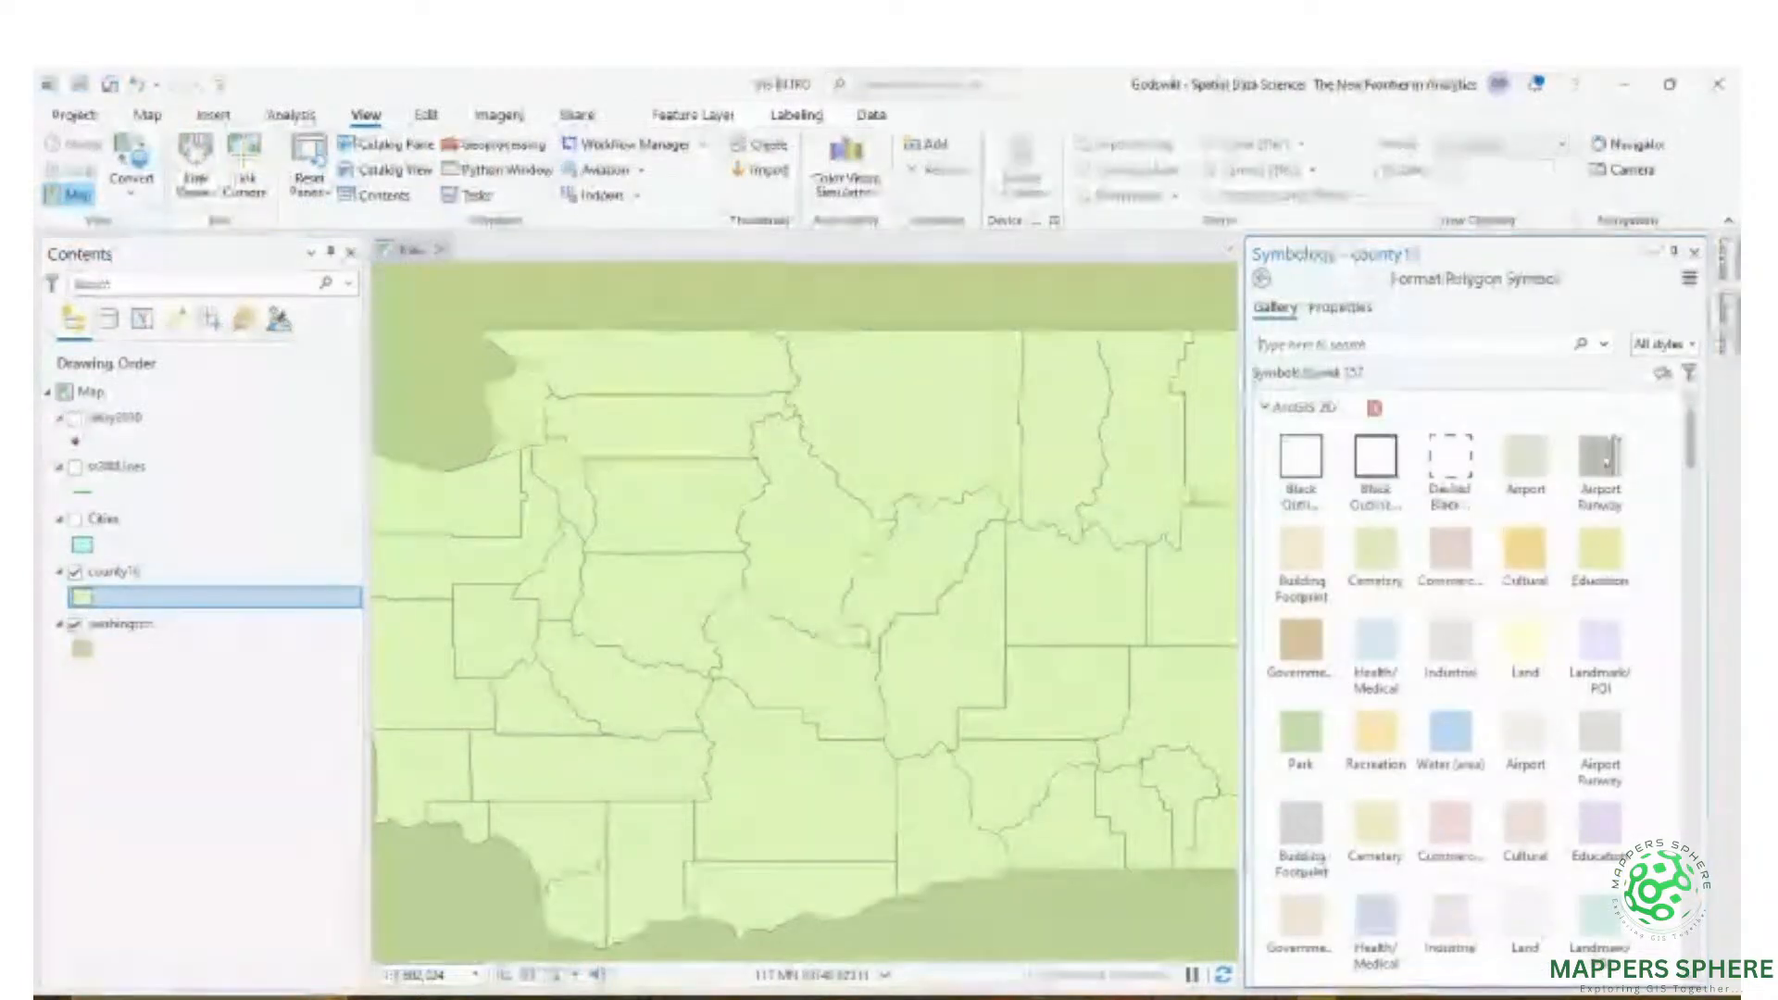
{"action": "scroll", "coordinate": [1524, 726], "scroll_direction": "down", "scroll_amount": 5}
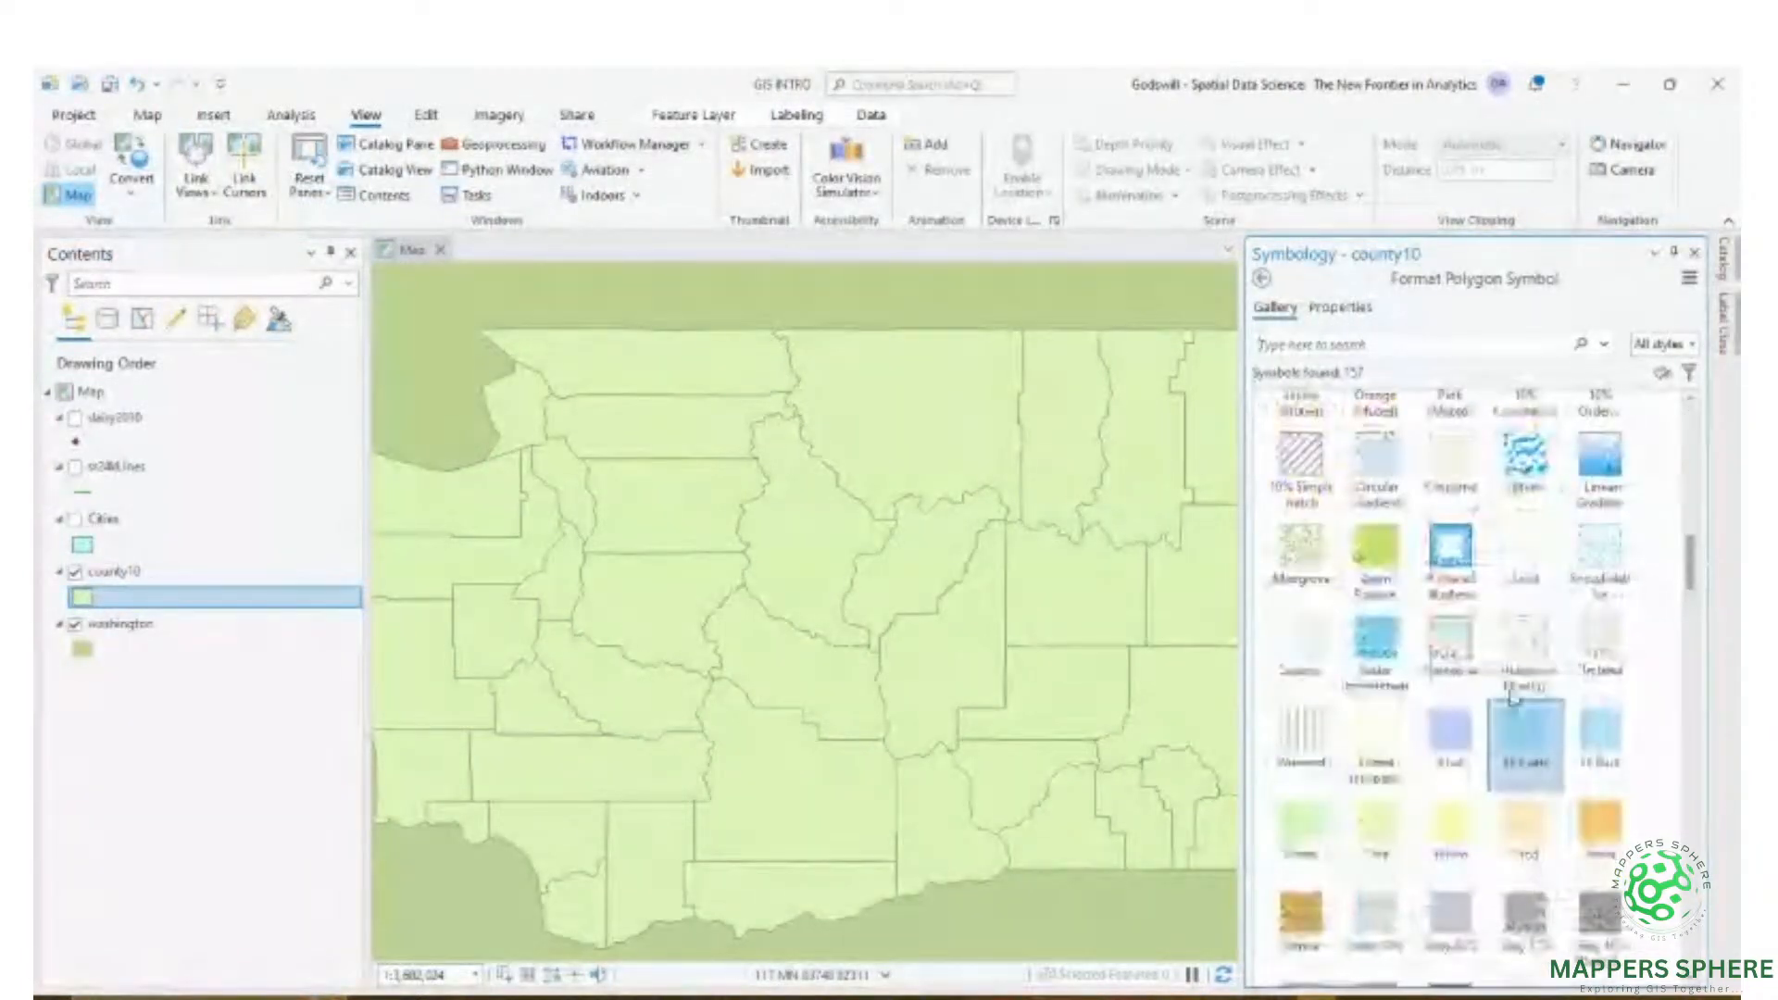
{"action": "left_click", "coordinate": [1342, 315]}
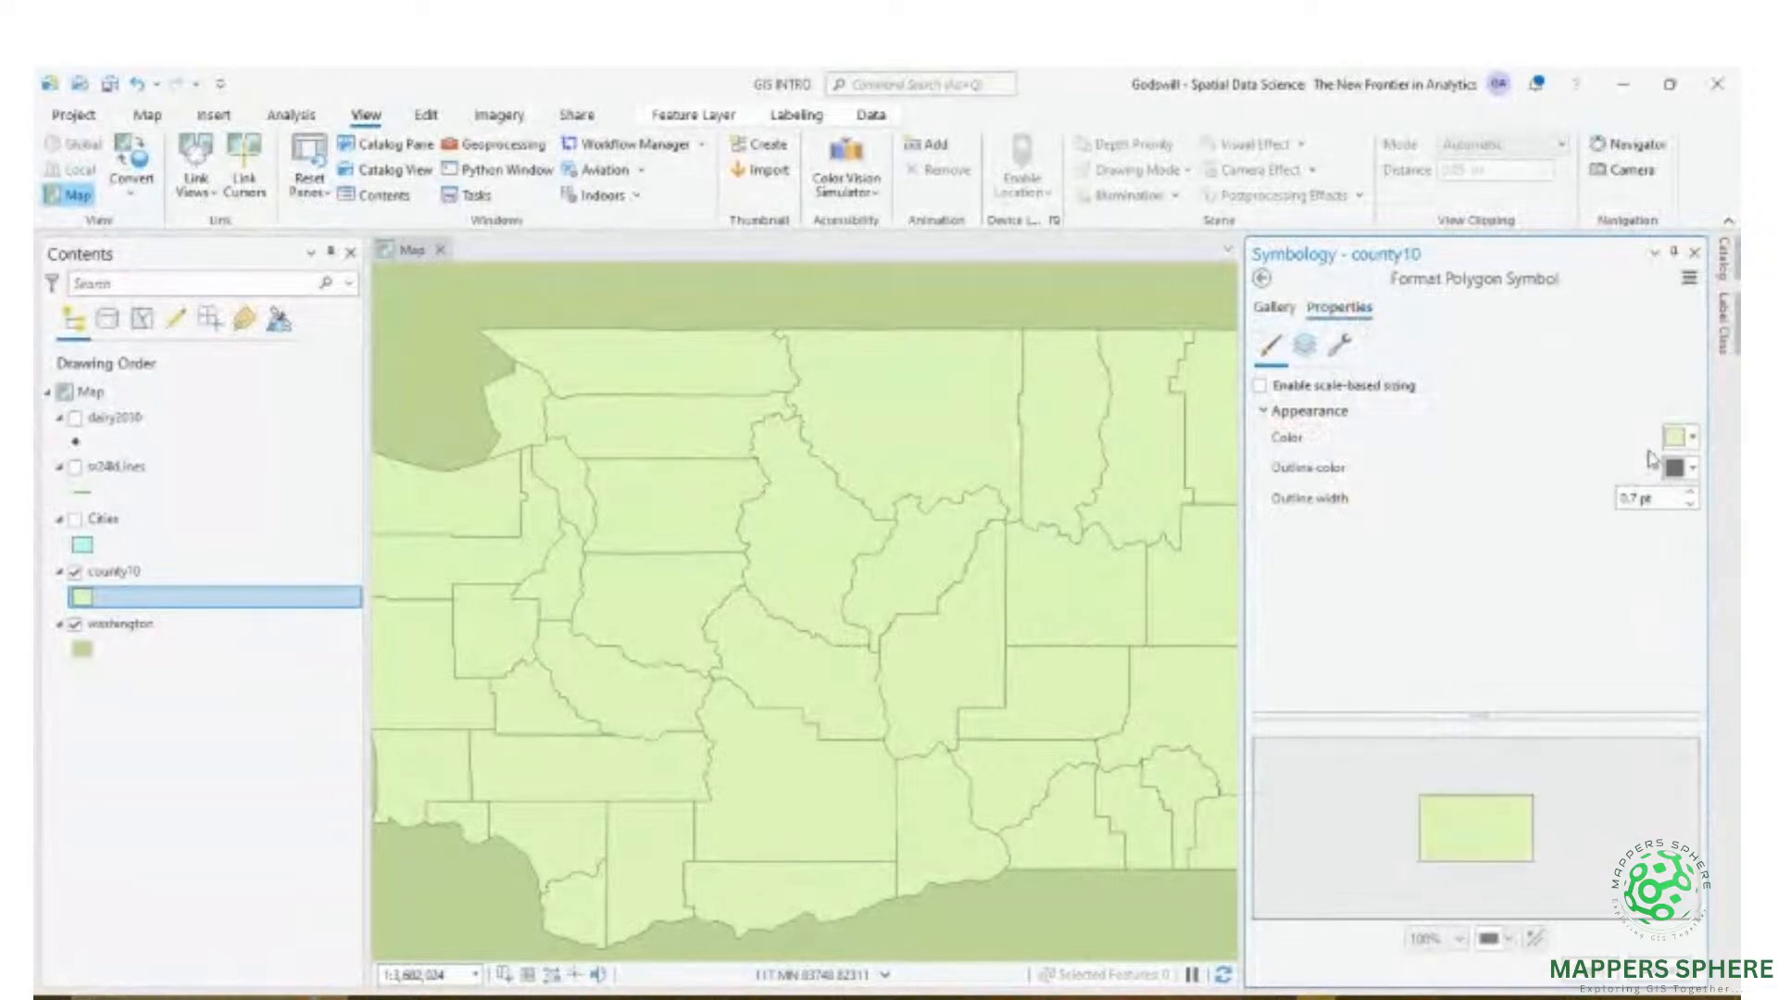
{"action": "left_click", "coordinate": [1681, 438]}
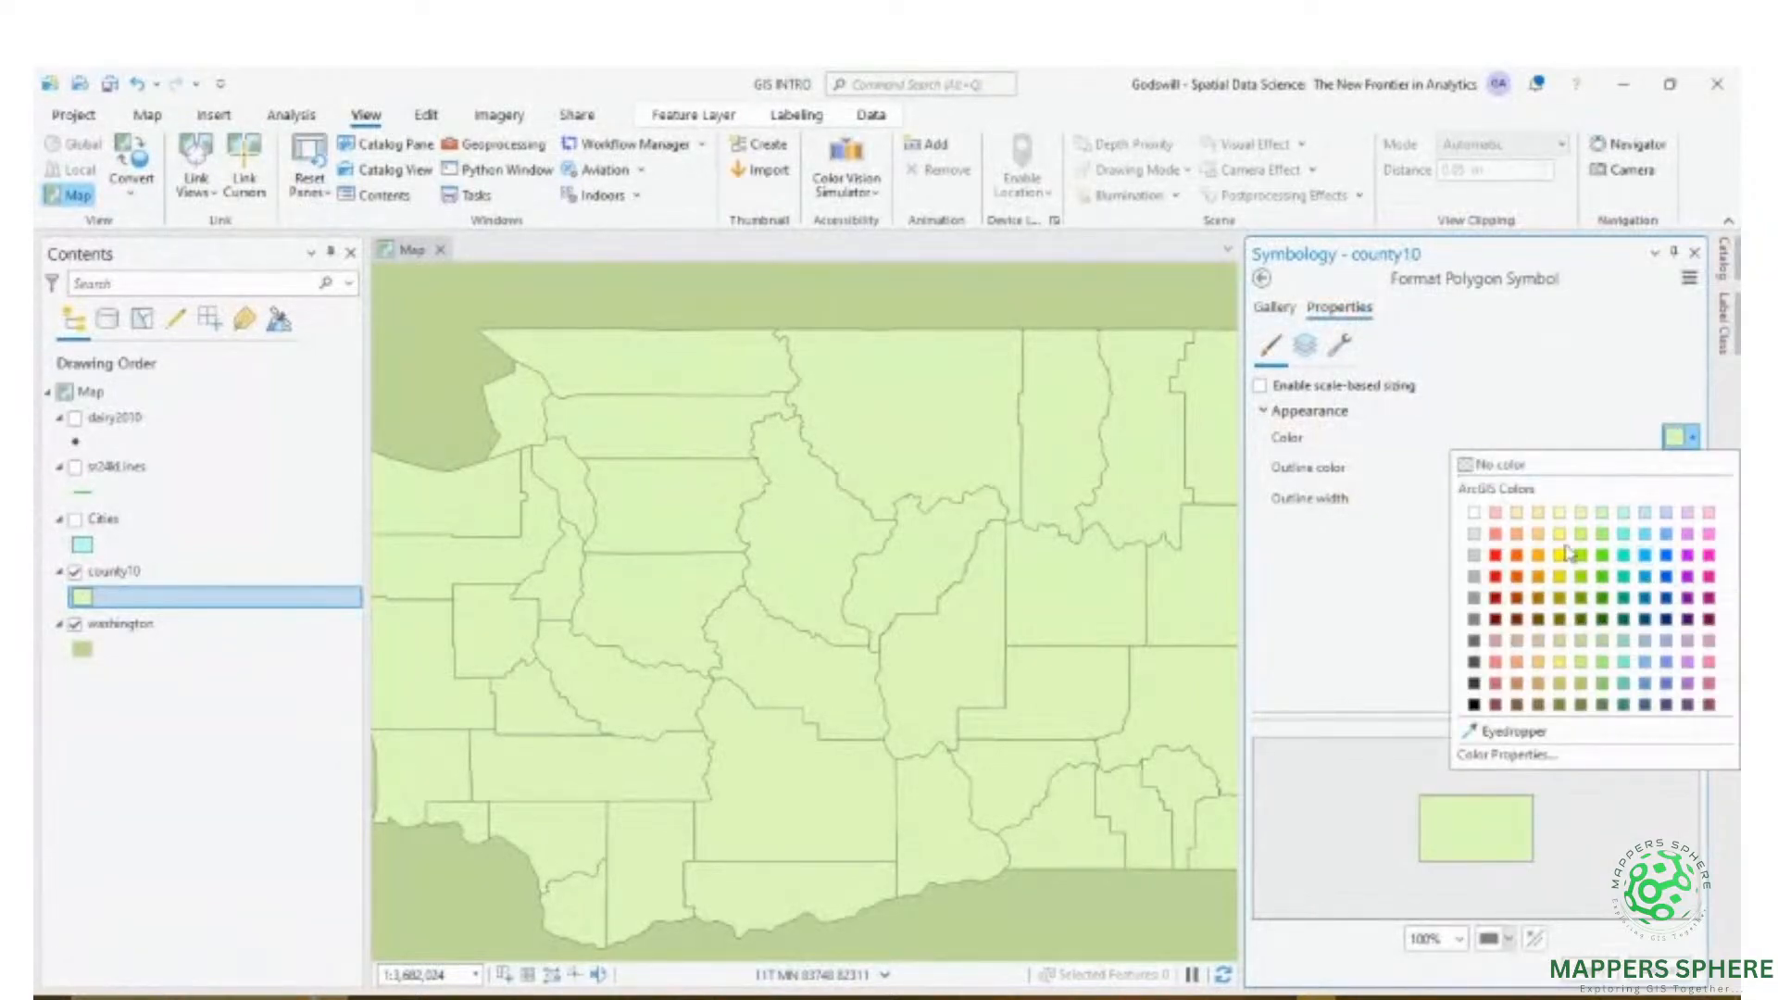
{"action": "left_click", "coordinate": [1561, 514]}
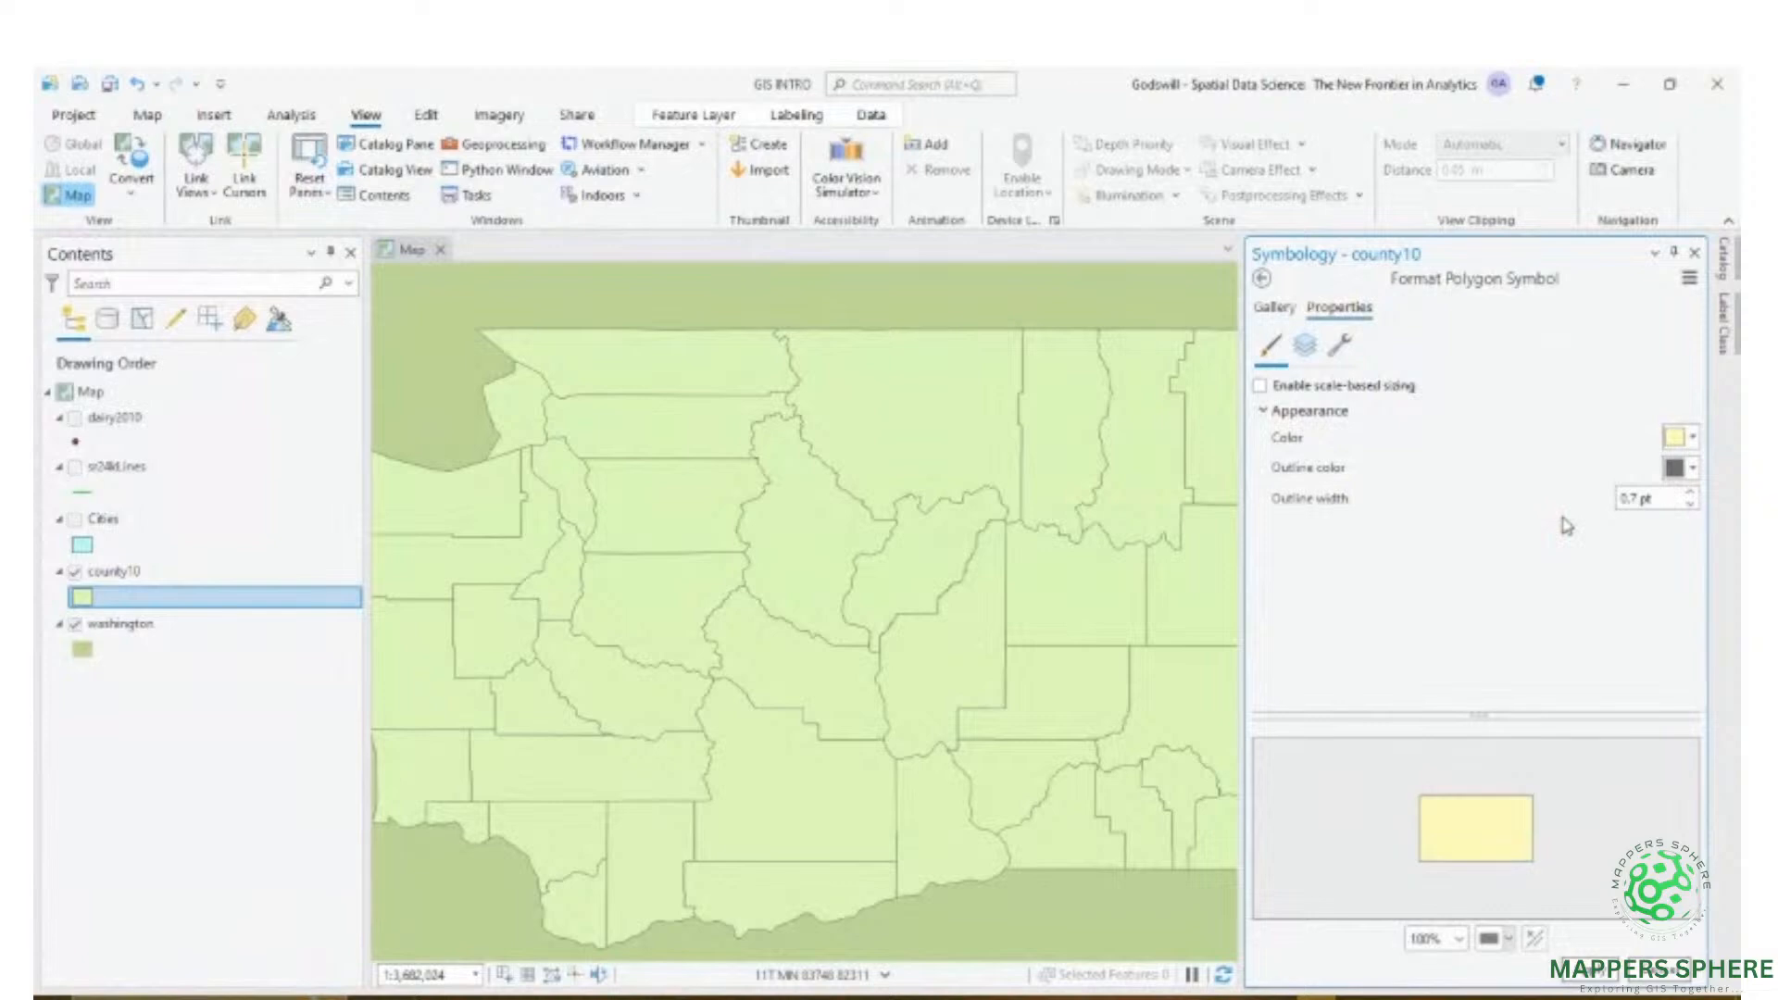
{"action": "left_click", "coordinate": [1591, 968]}
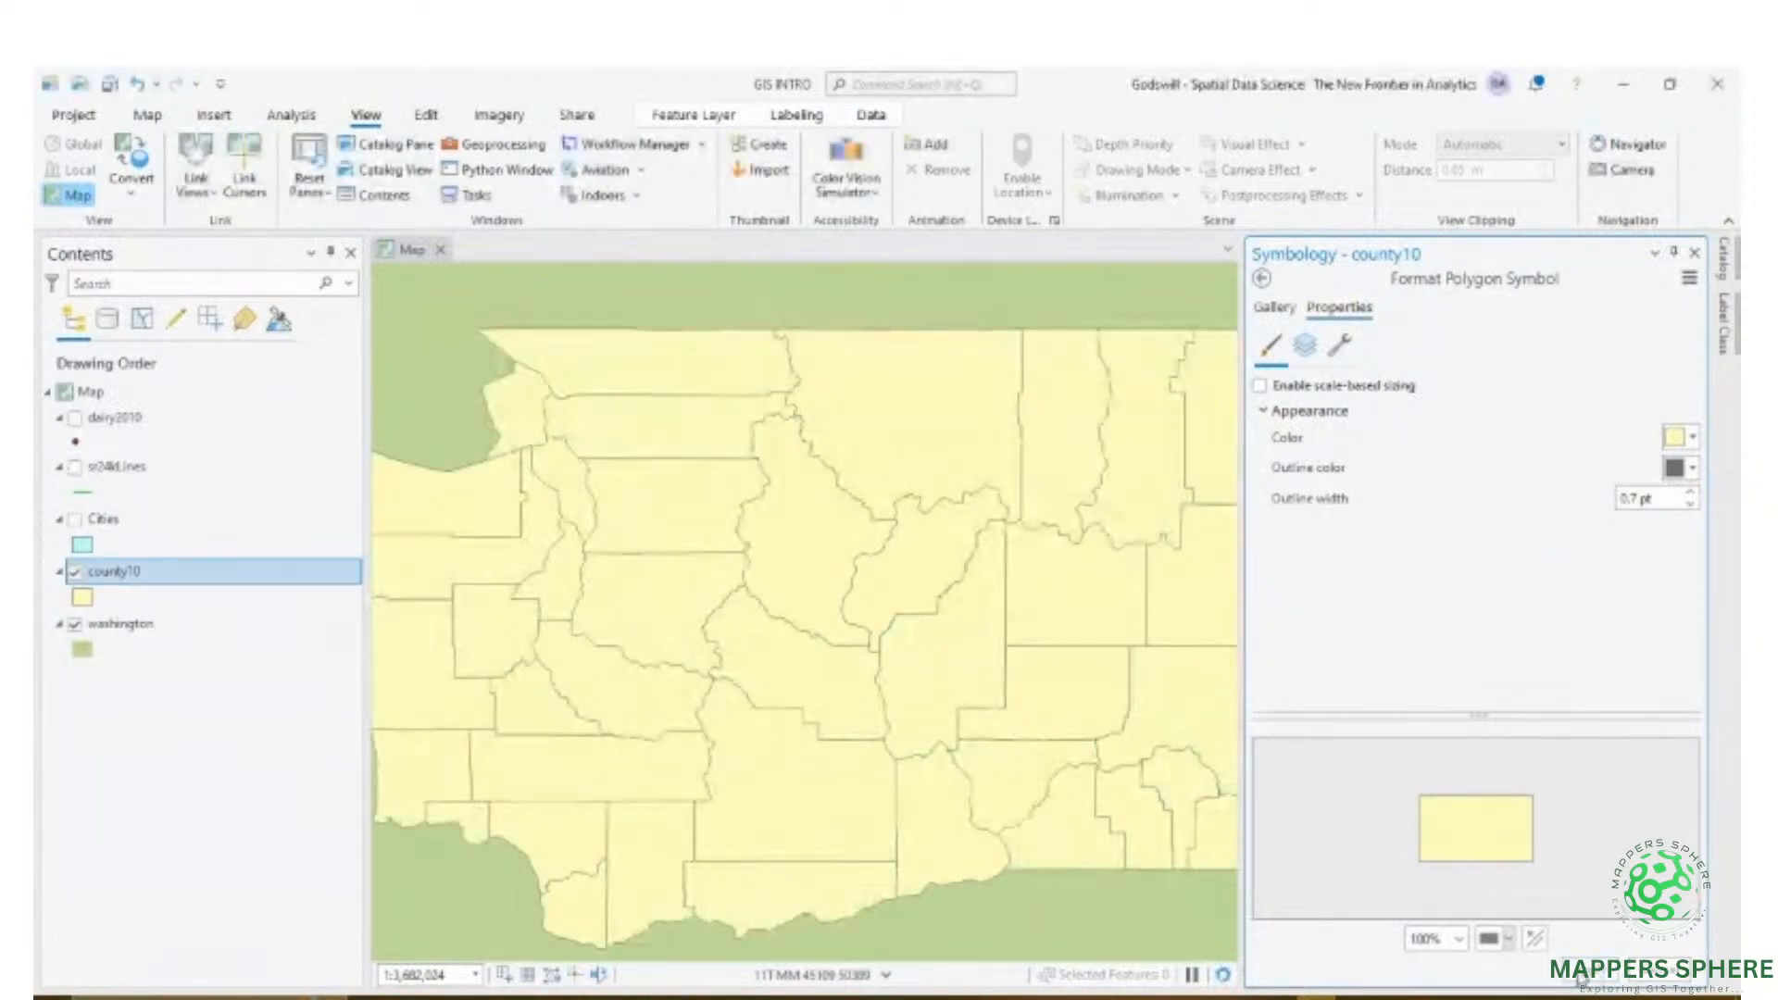
{"action": "left_click", "coordinate": [1695, 254]}
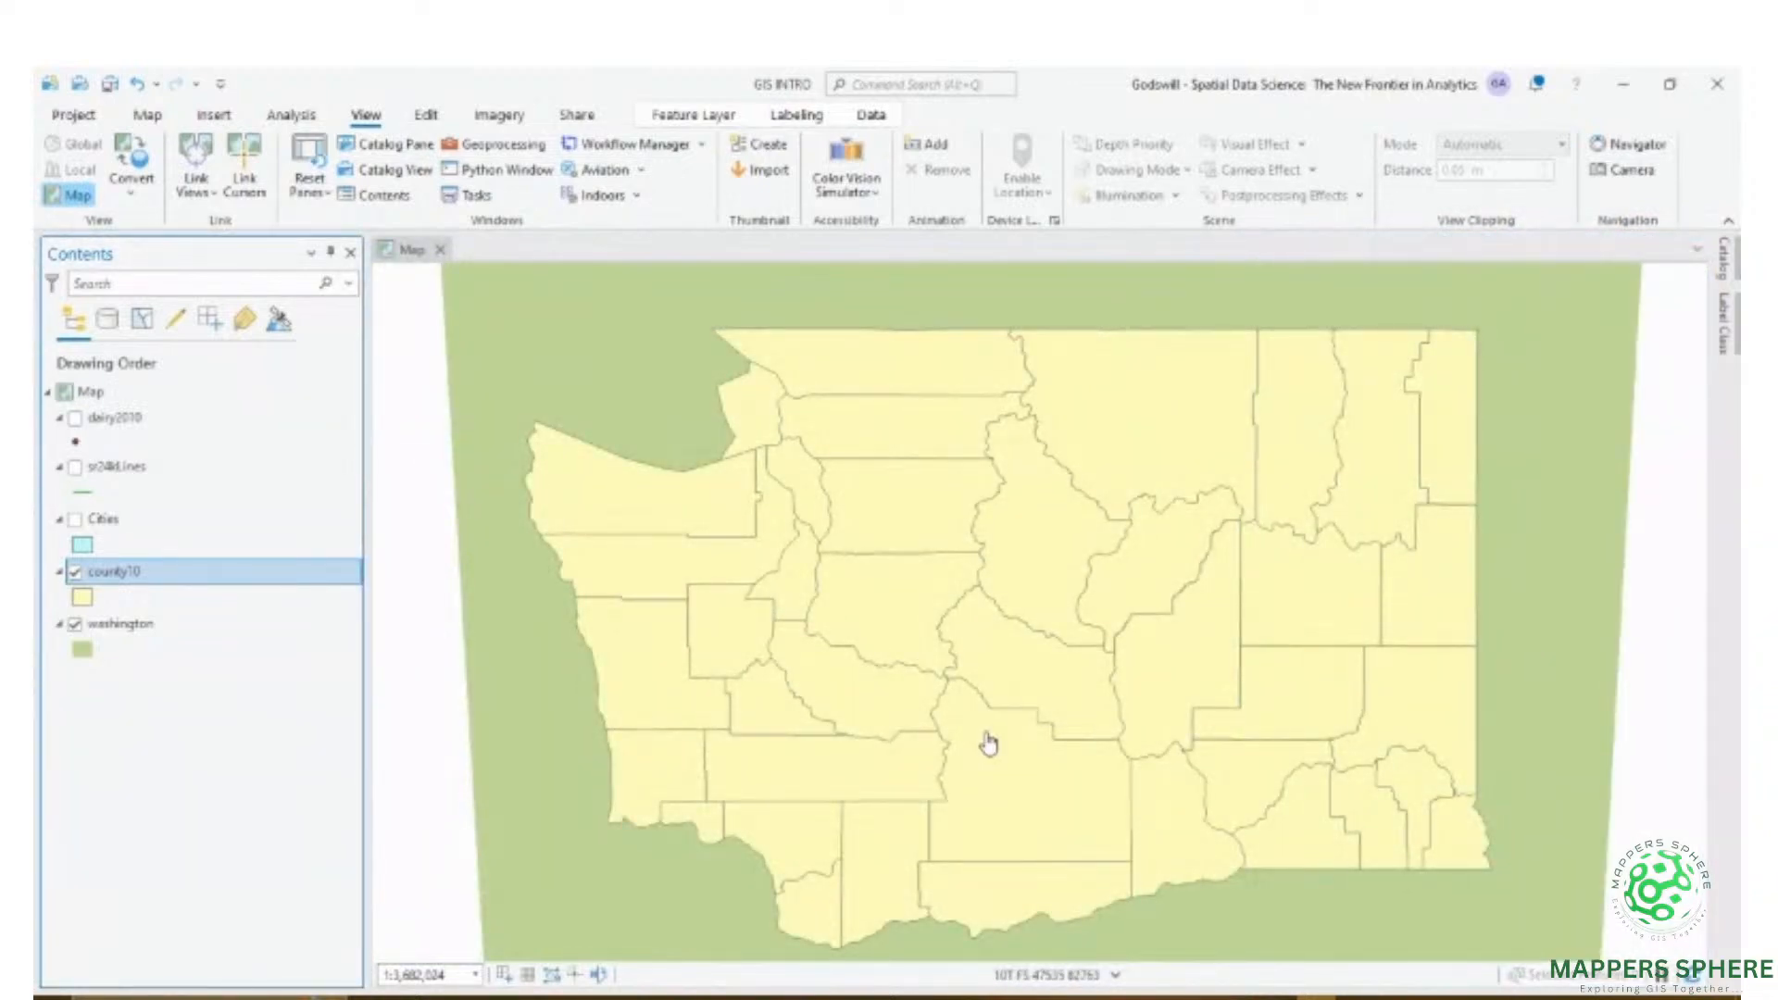
- Open the attribute table of the county10 layer and examine its fields across to the POP10 population columns
{"action": "right_click", "coordinate": [303, 590]}
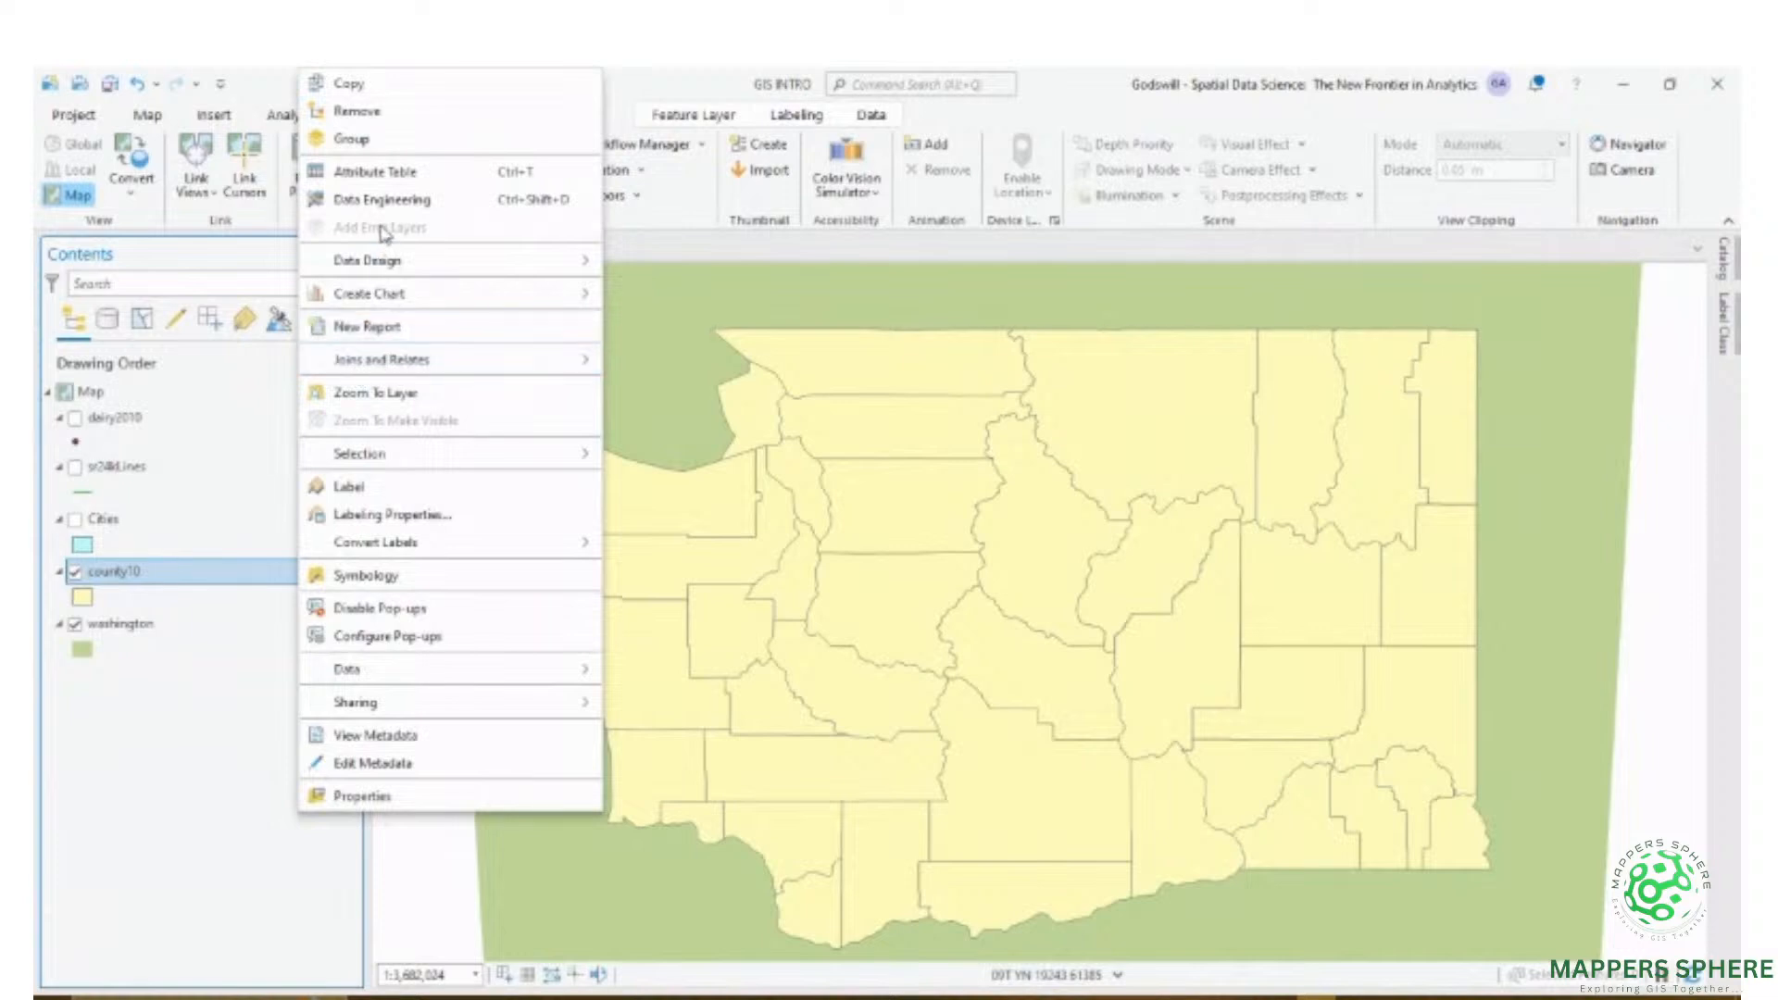
{"action": "left_click", "coordinate": [389, 178]}
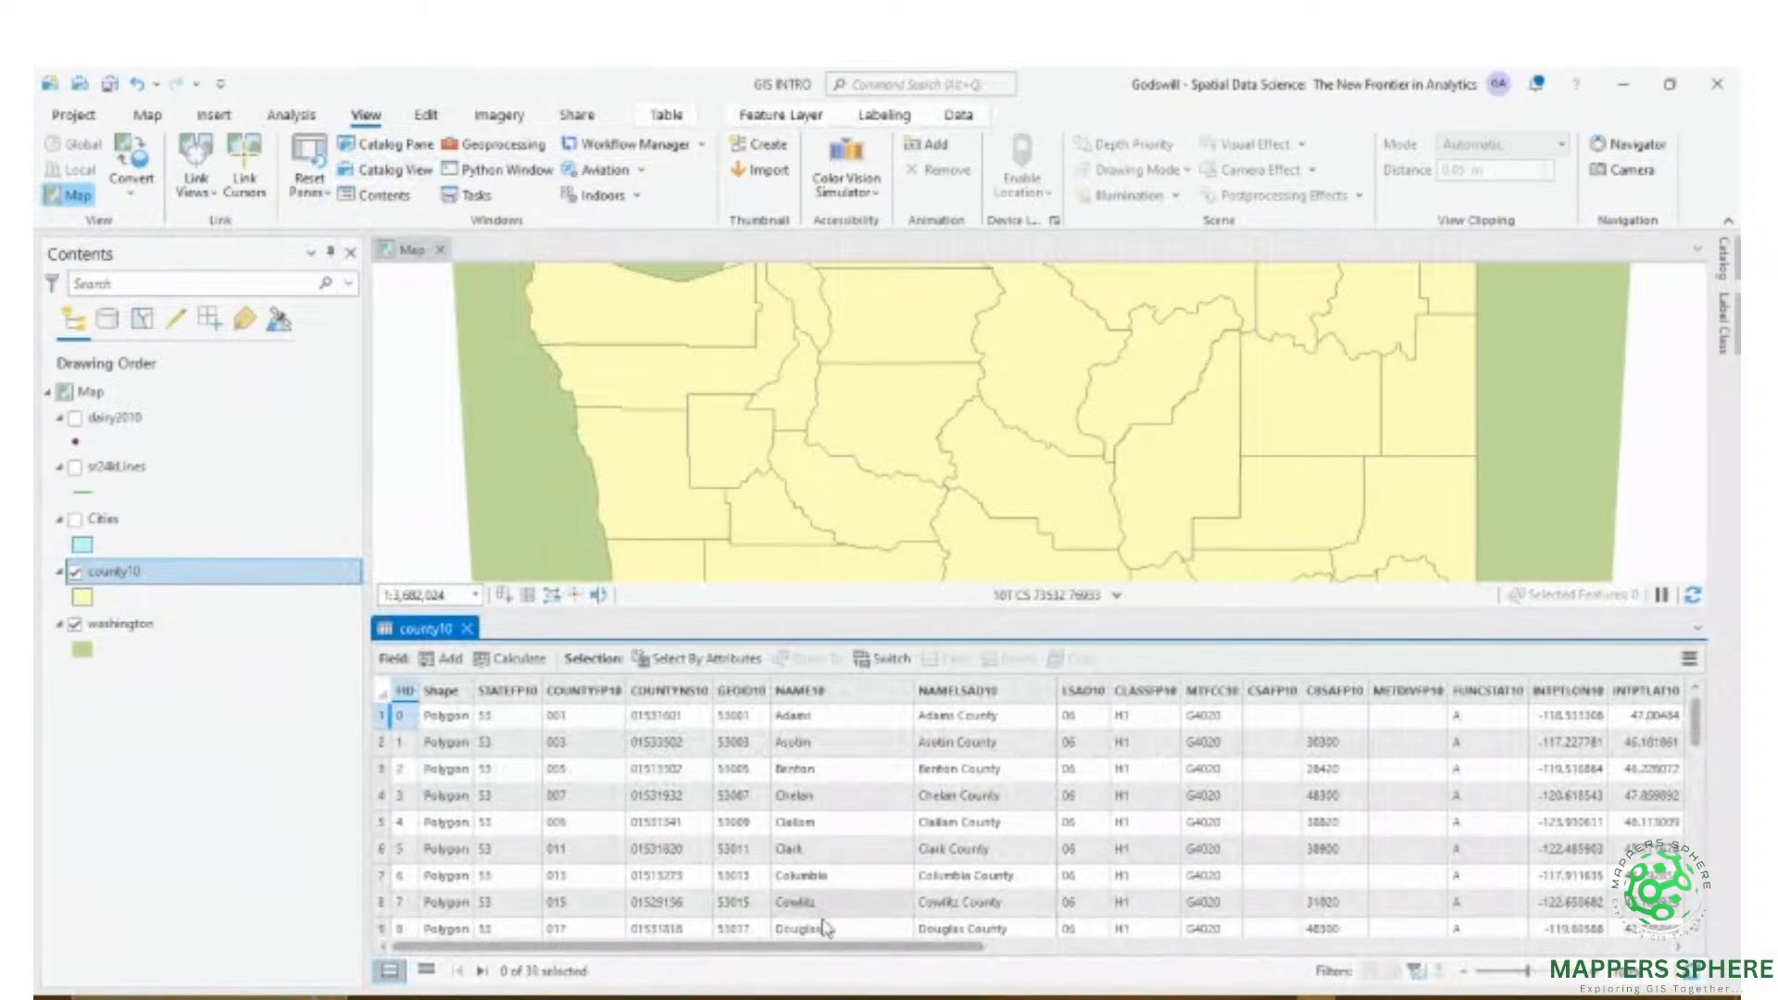
{"action": "left_click_drag", "start_coordinate": [866, 948], "coordinate": [1207, 912]}
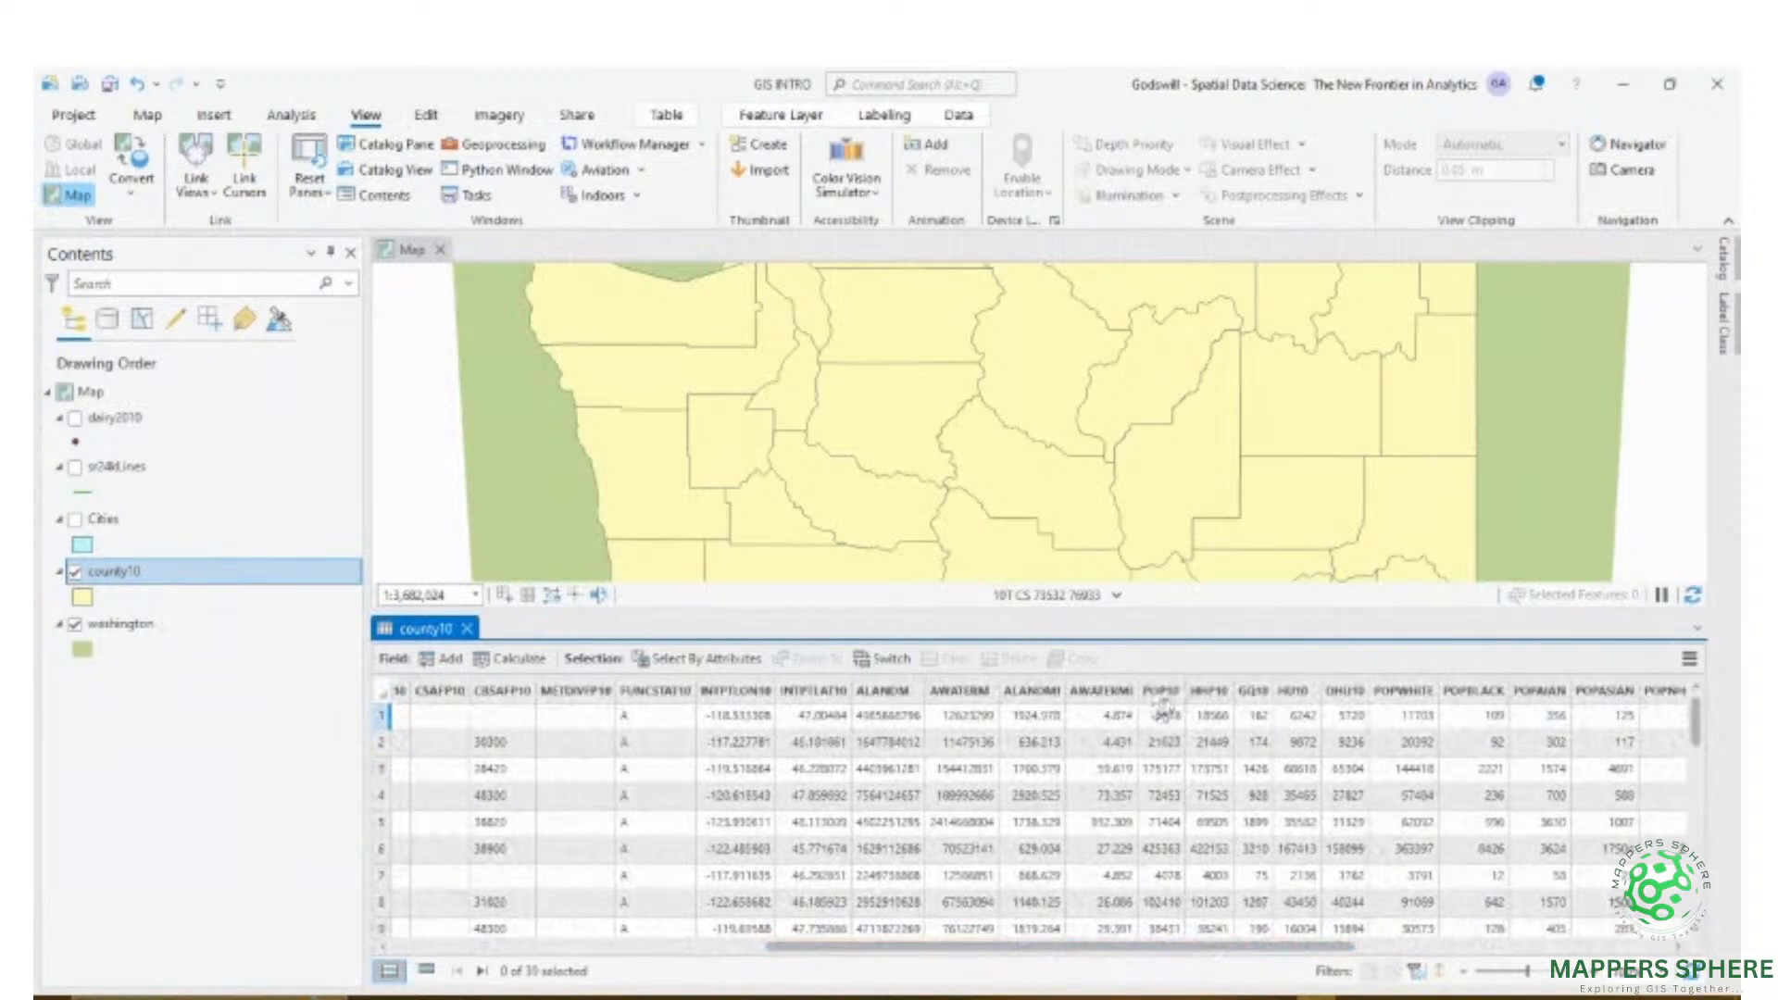
- Close the county10 attribute table after selecting its POP10 column, and hide the washington layer
{"action": "left_click", "coordinate": [1163, 694]}
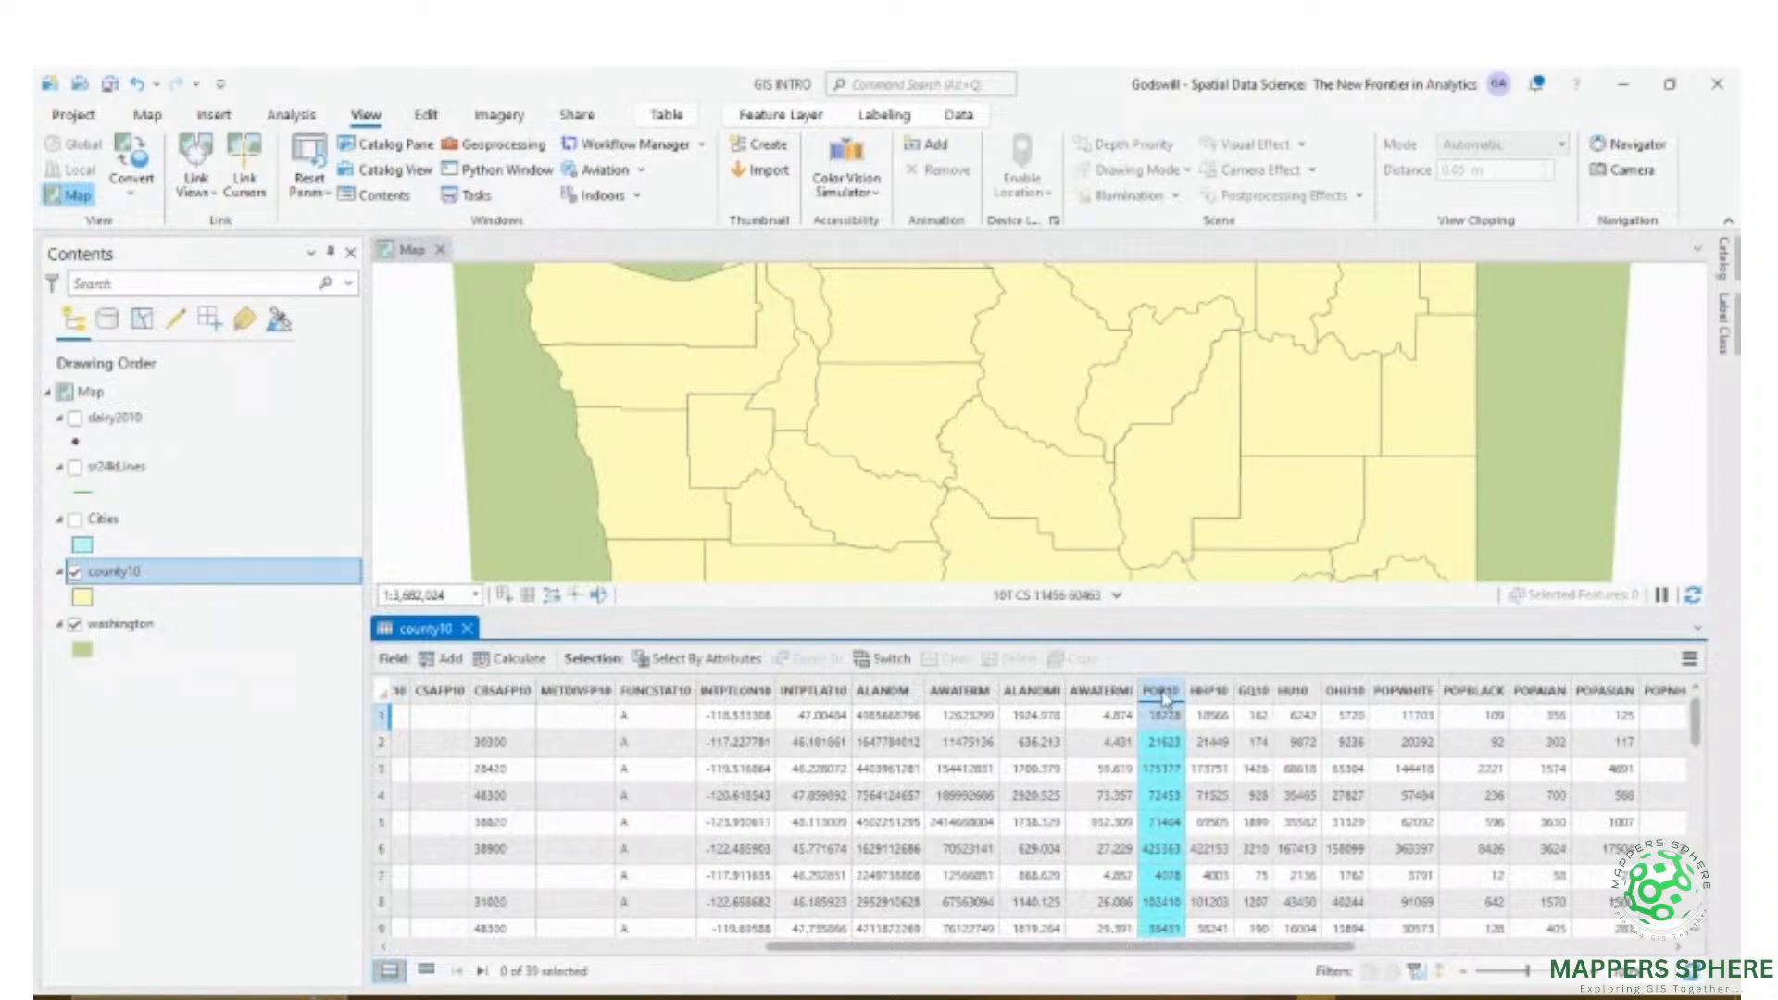
{"action": "left_click", "coordinate": [467, 629]}
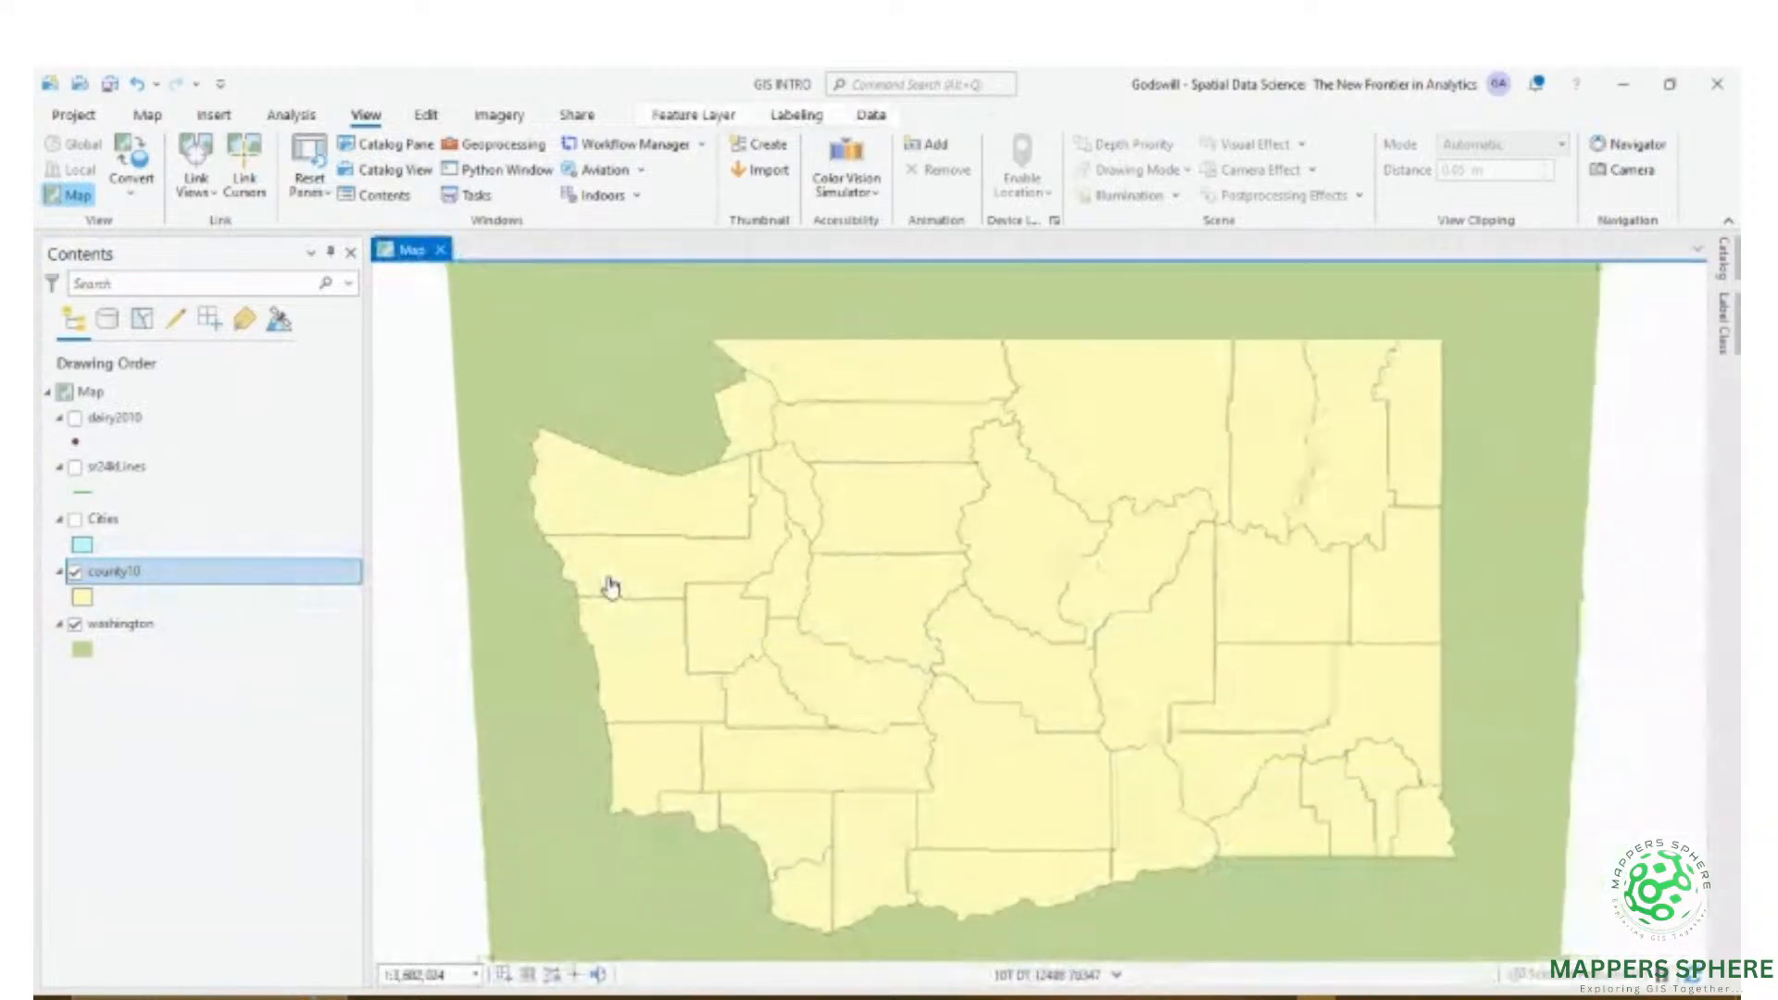
{"action": "scroll", "coordinate": [611, 586], "scroll_direction": "up", "scroll_amount": 2}
{"action": "scroll", "coordinate": [610, 586], "scroll_direction": "down", "scroll_amount": 1}
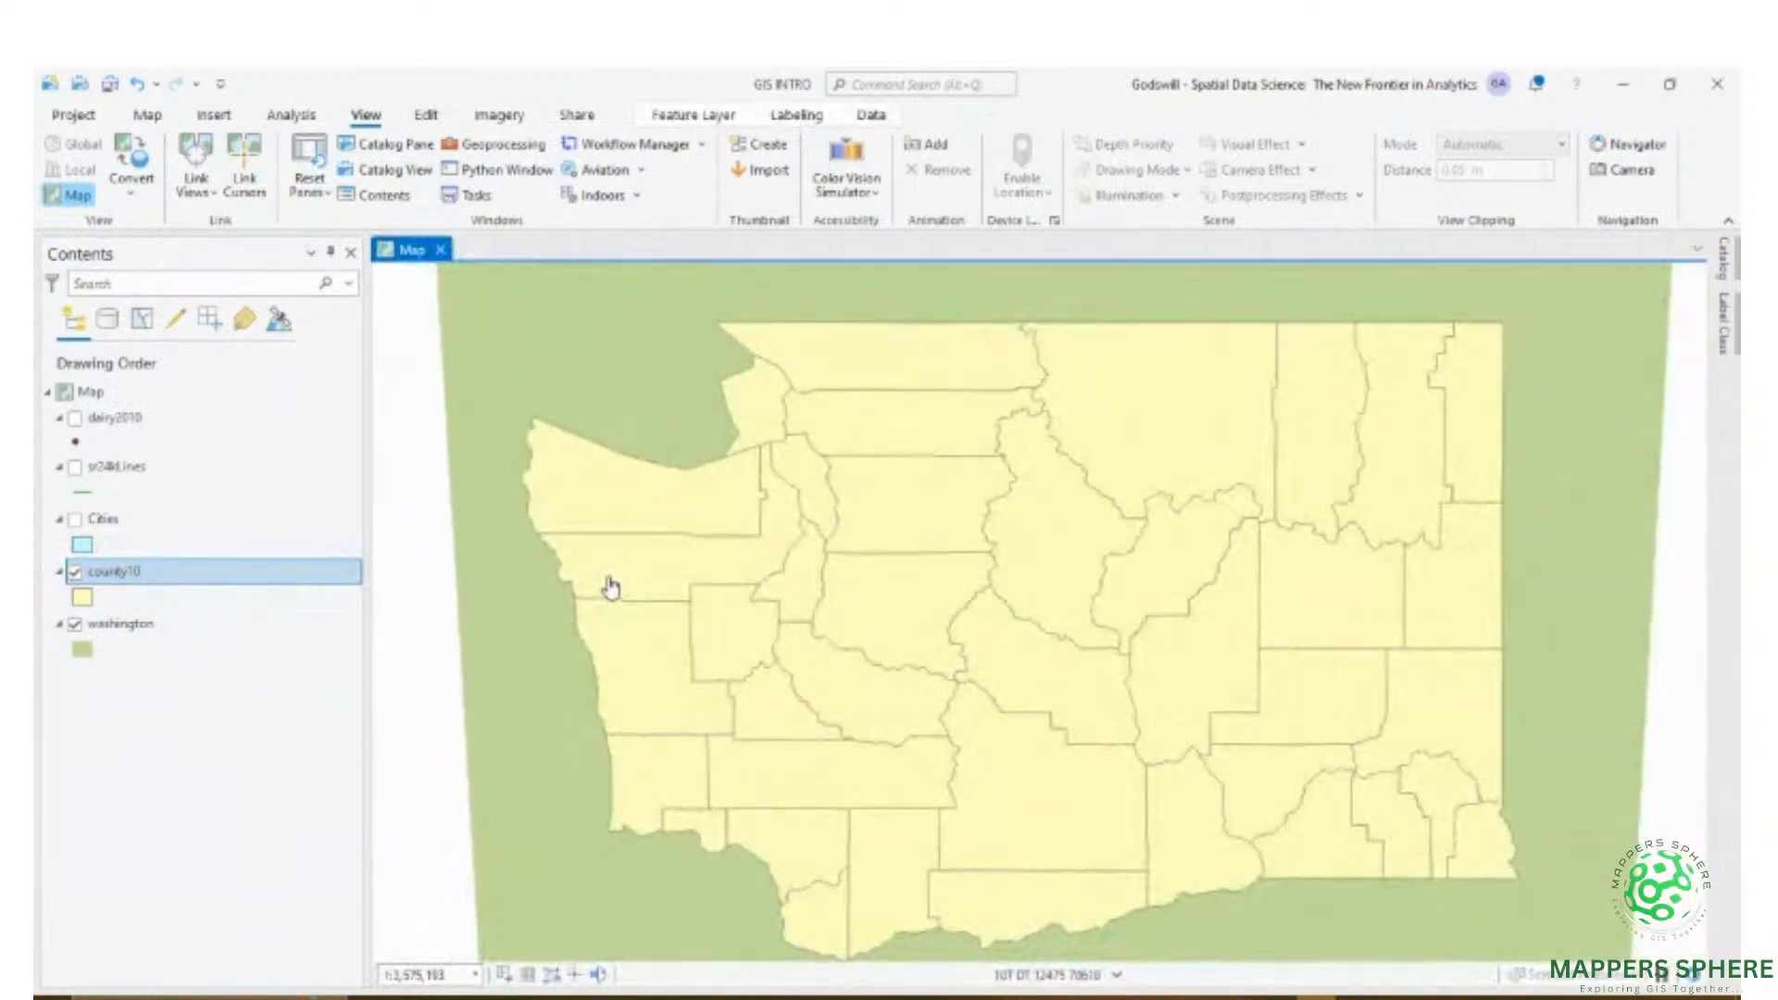
{"action": "scroll", "coordinate": [610, 587], "scroll_direction": "down", "scroll_amount": 1}
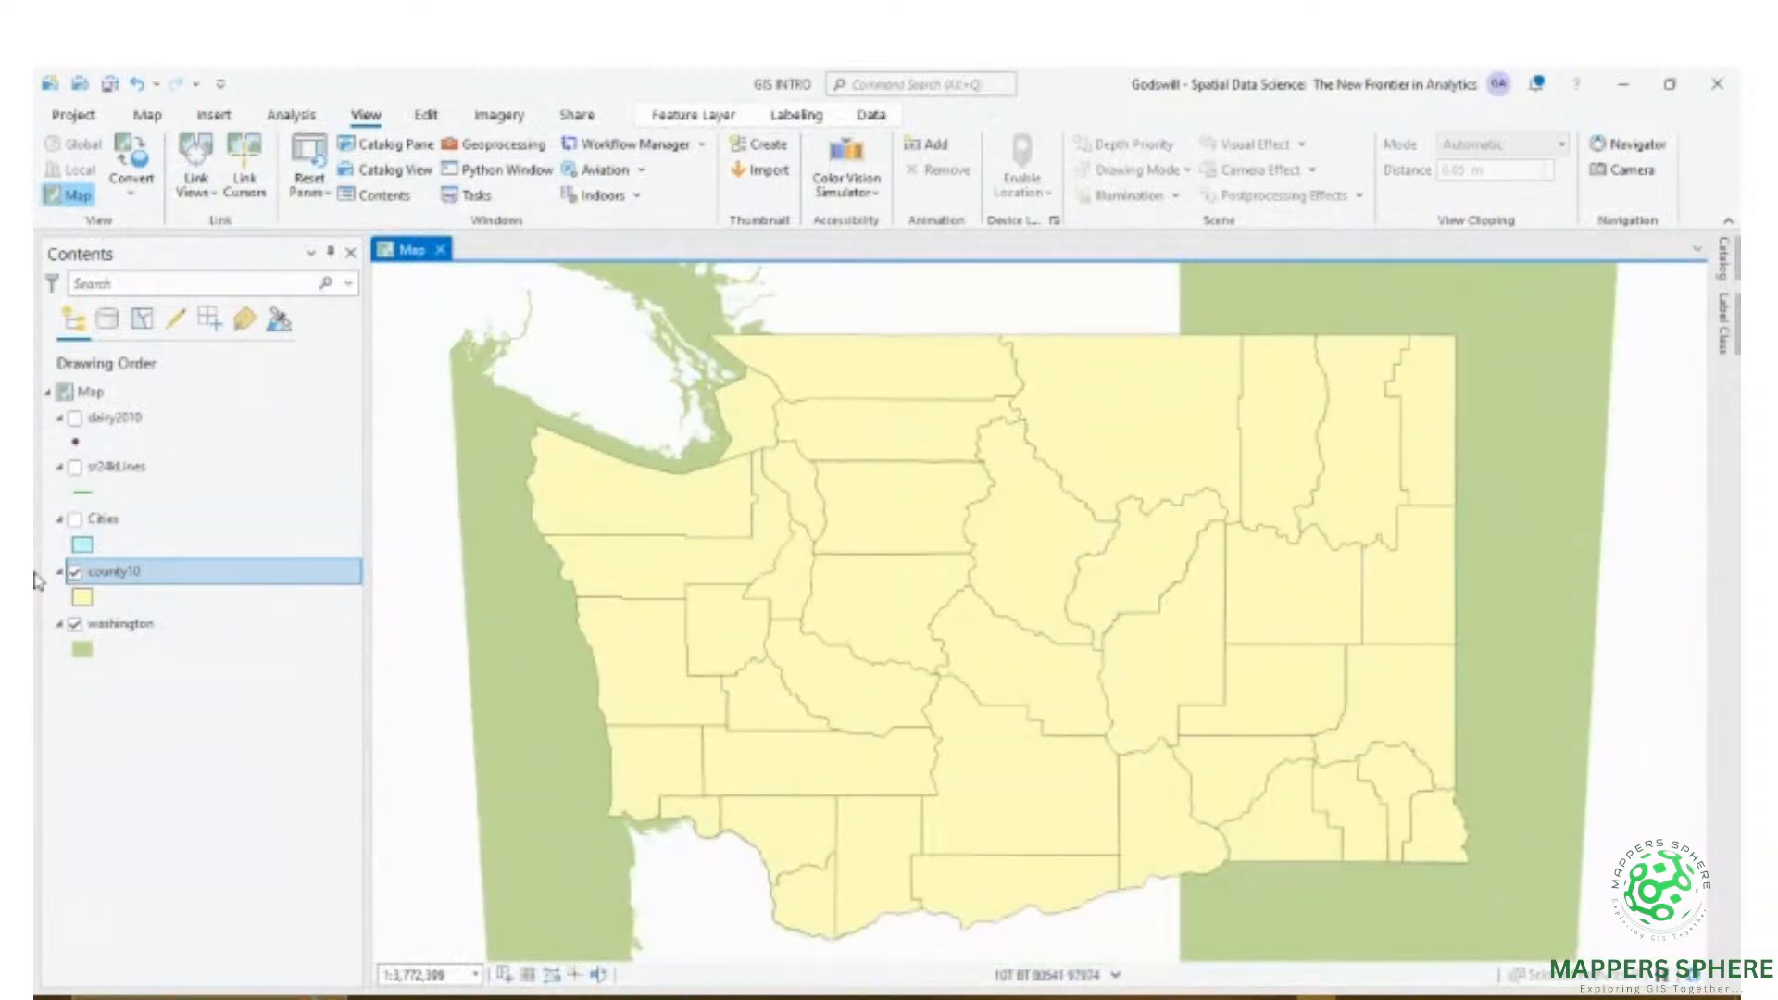
{"action": "left_click", "coordinate": [75, 624]}
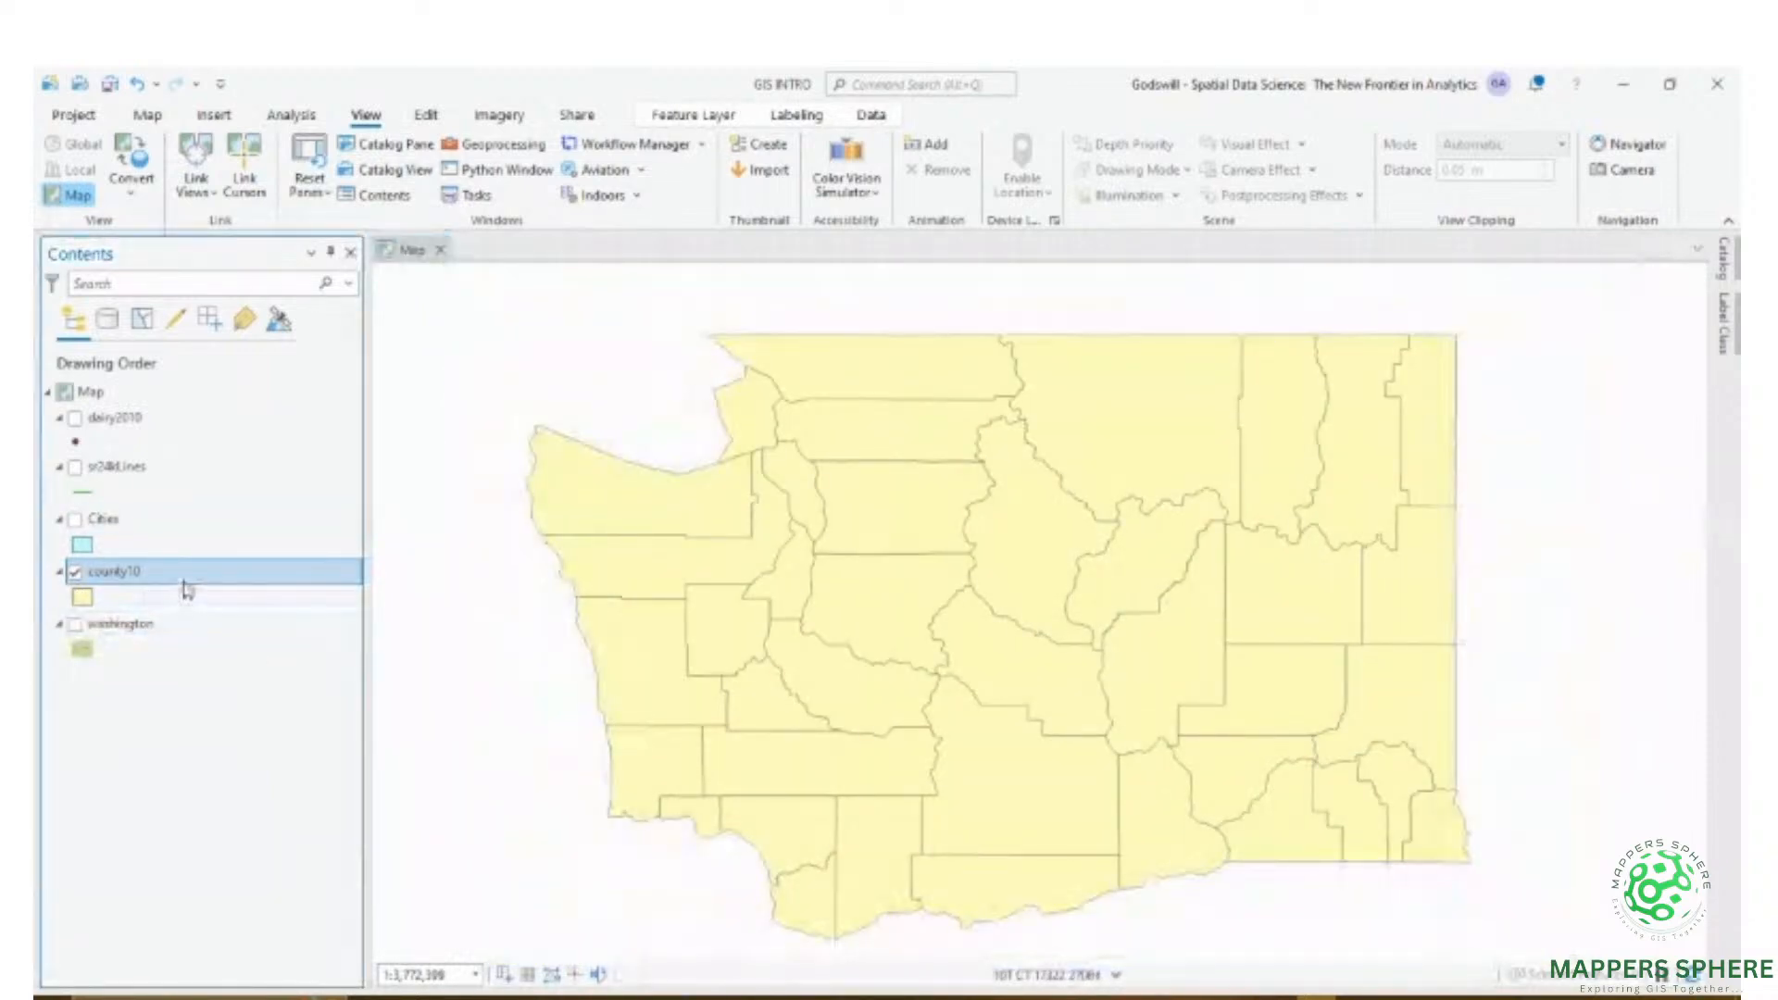
- Symbolize the county10 layer with Graduated Colors based on the POP10 field
{"action": "right_click", "coordinate": [192, 581]}
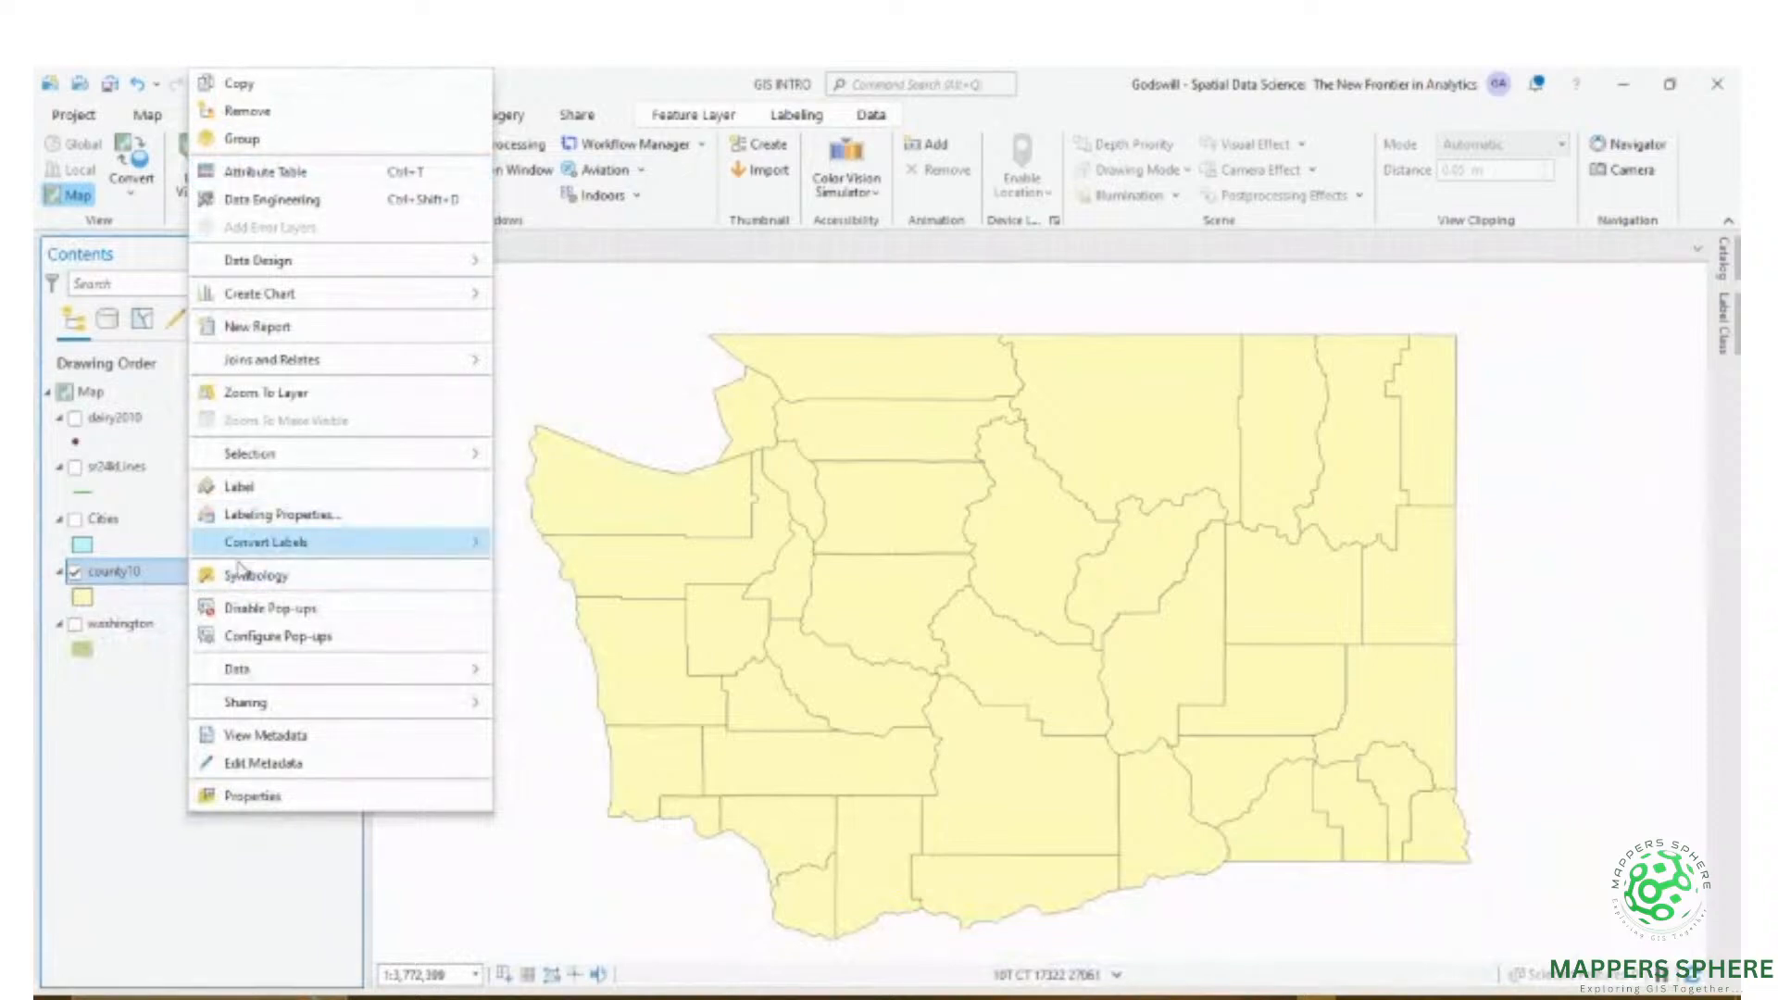
{"action": "left_click", "coordinate": [306, 578]}
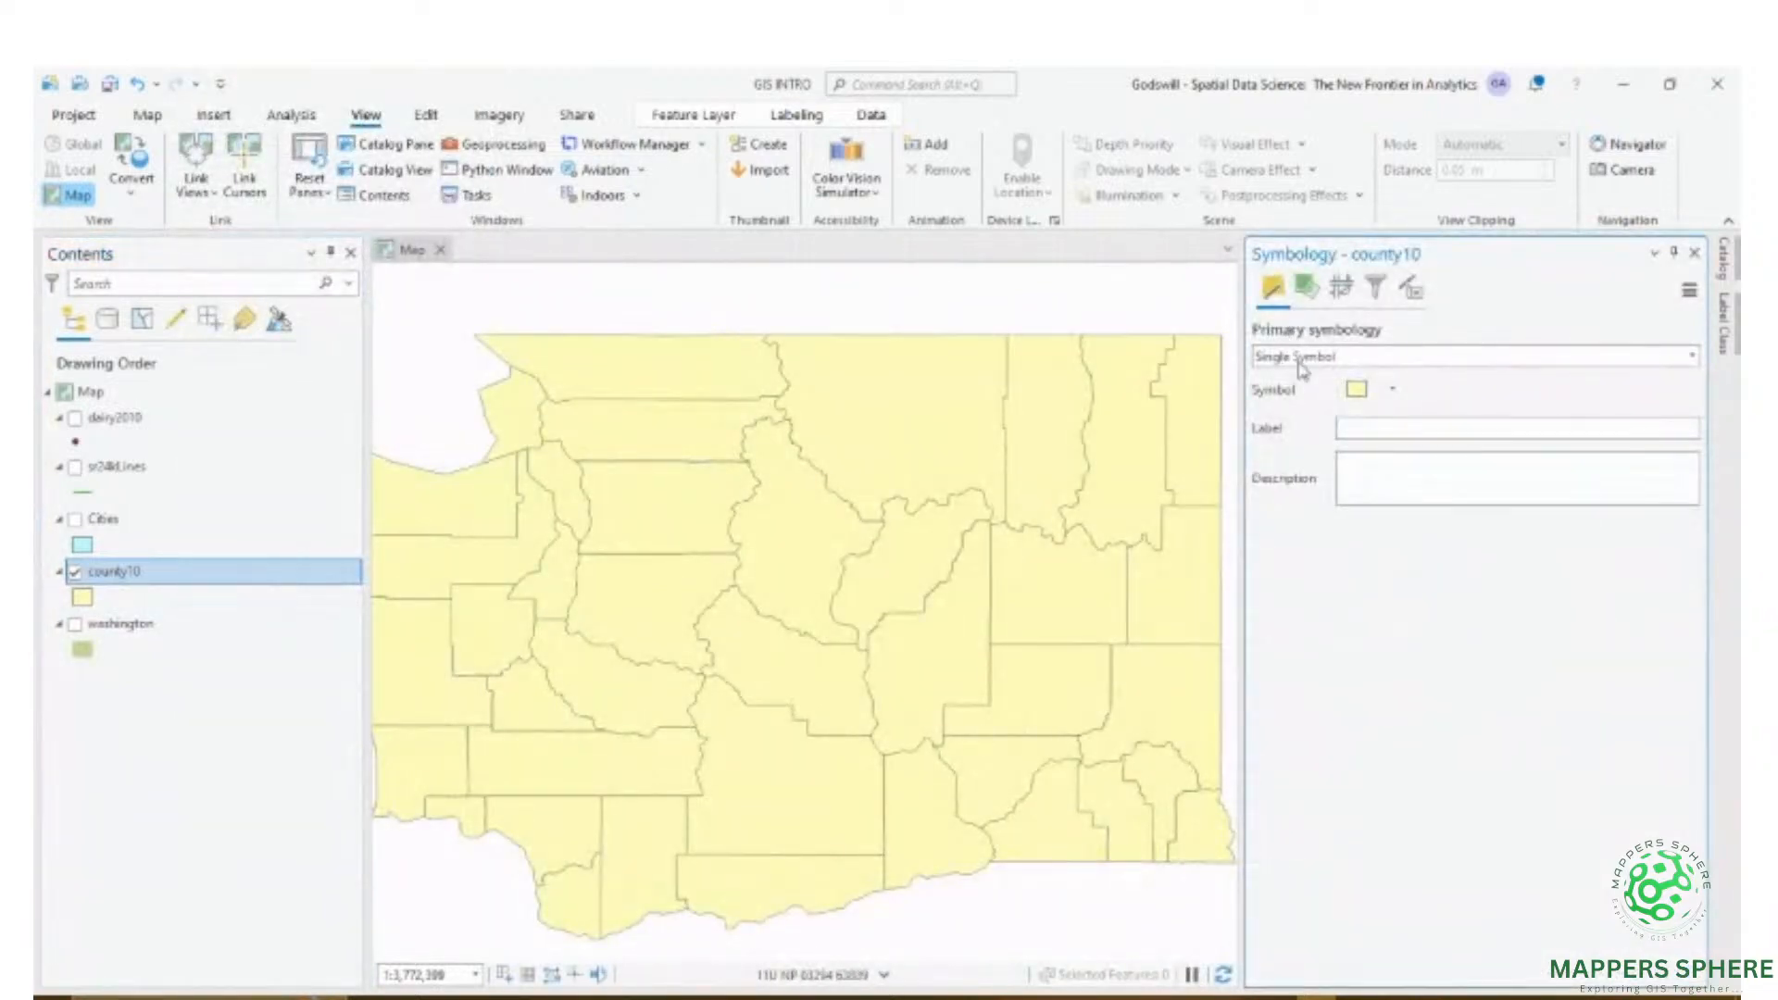
{"action": "left_click", "coordinate": [1301, 363]}
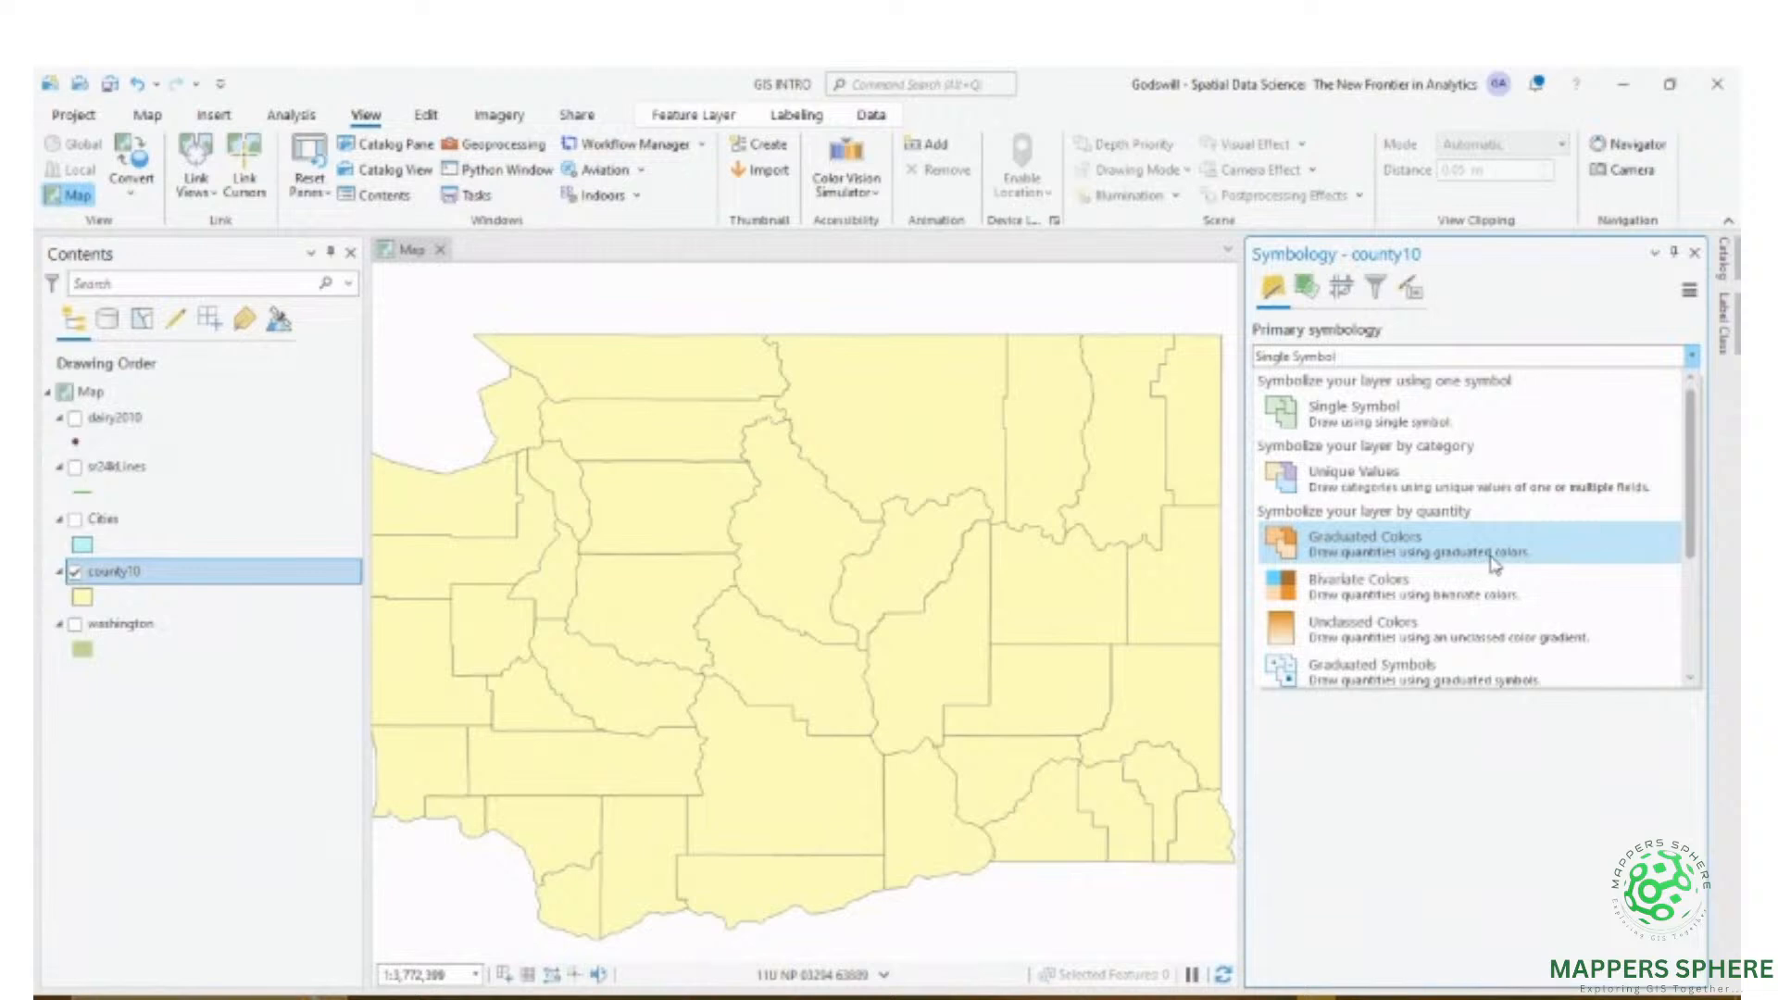
{"action": "left_click", "coordinate": [1426, 555]}
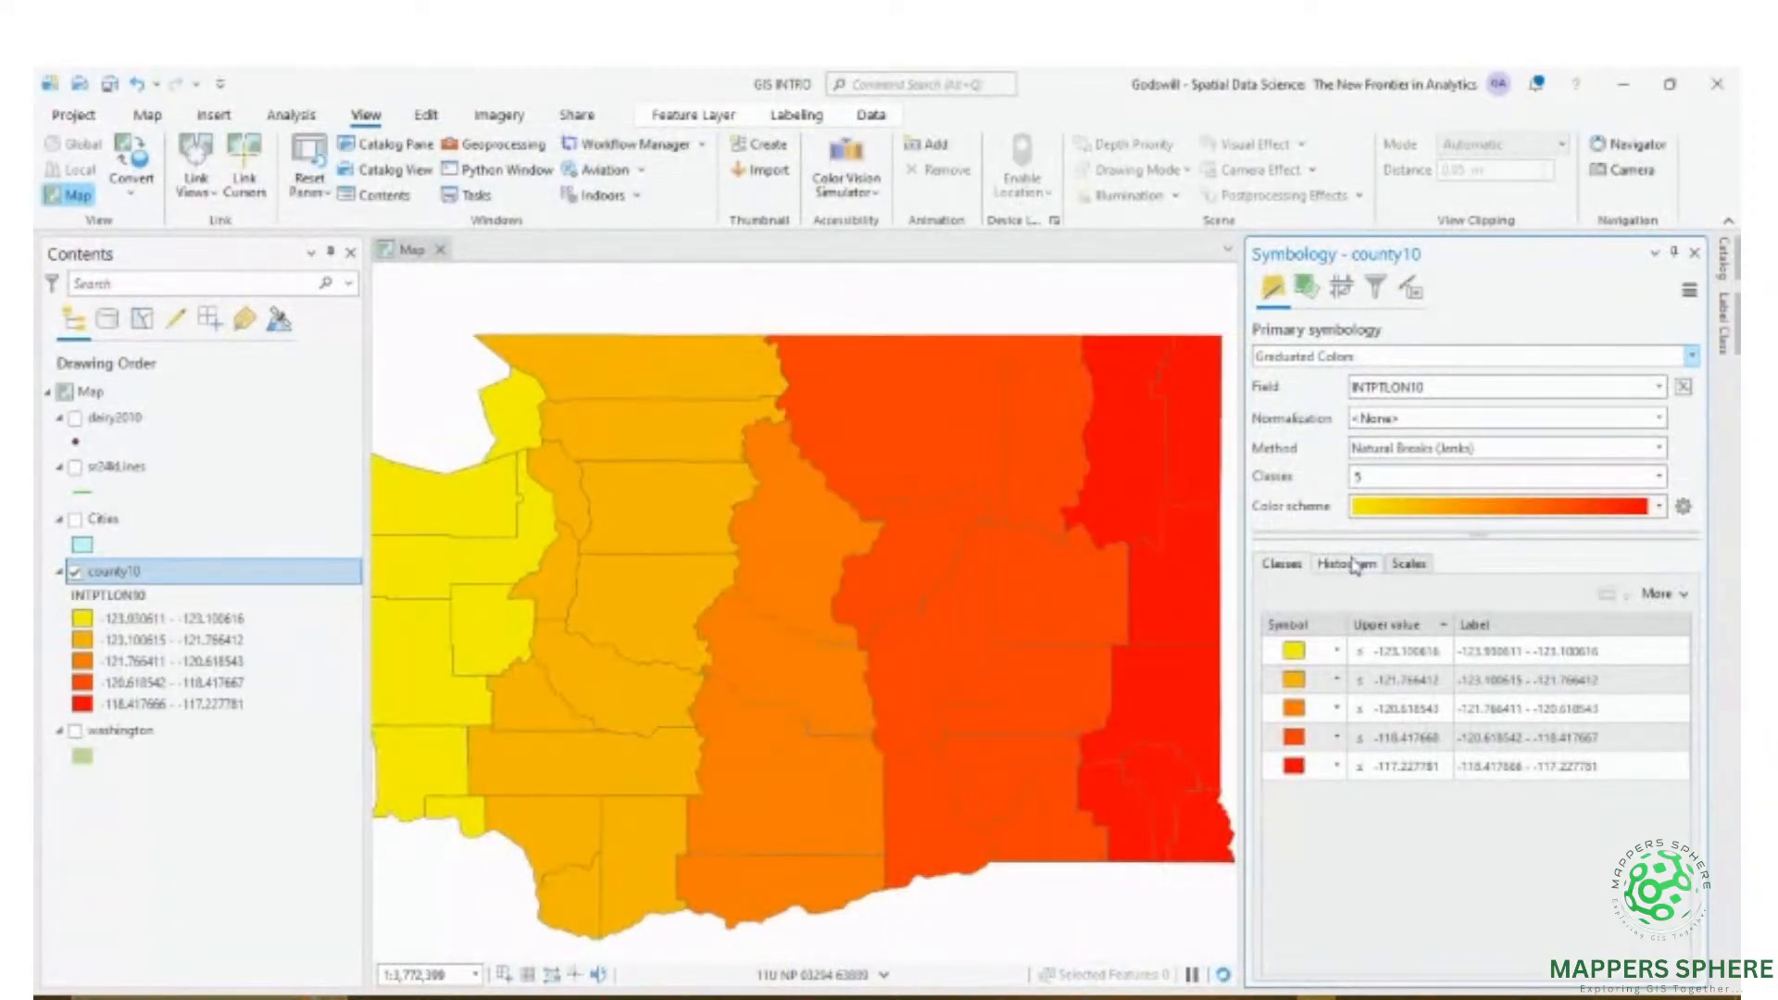
{"action": "left_click", "coordinate": [1430, 396]}
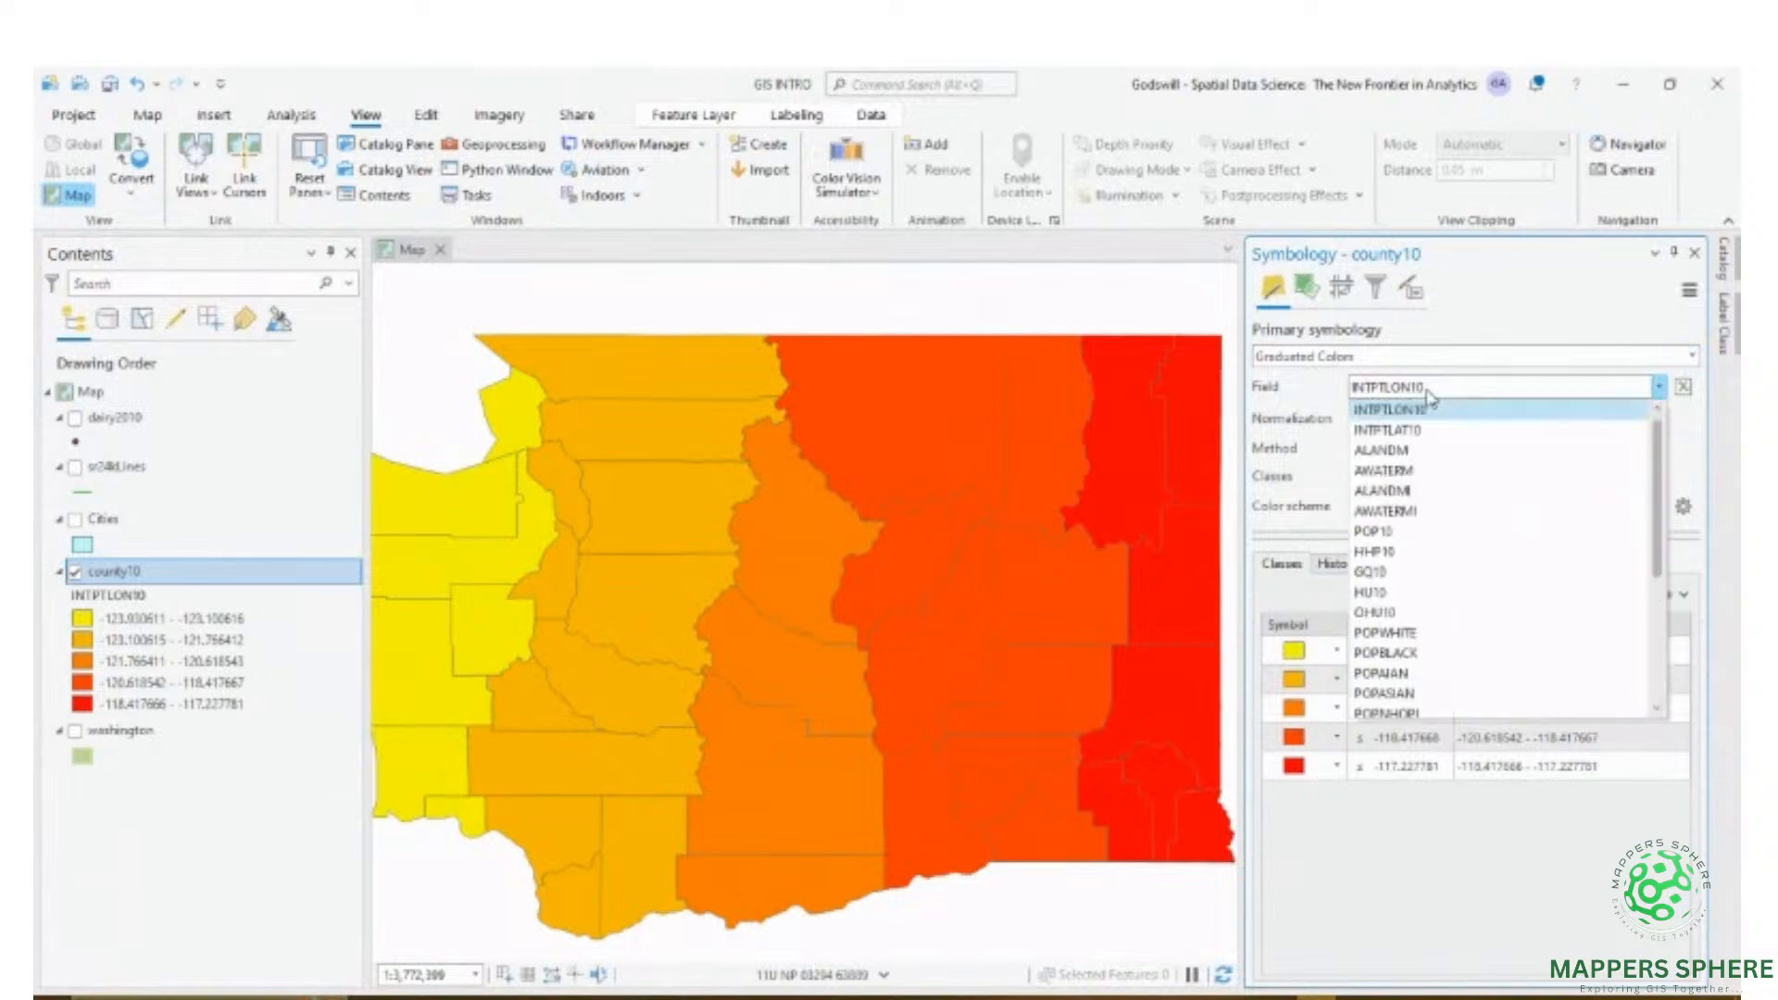
{"action": "scroll", "coordinate": [1399, 573], "scroll_direction": "down", "scroll_amount": 4}
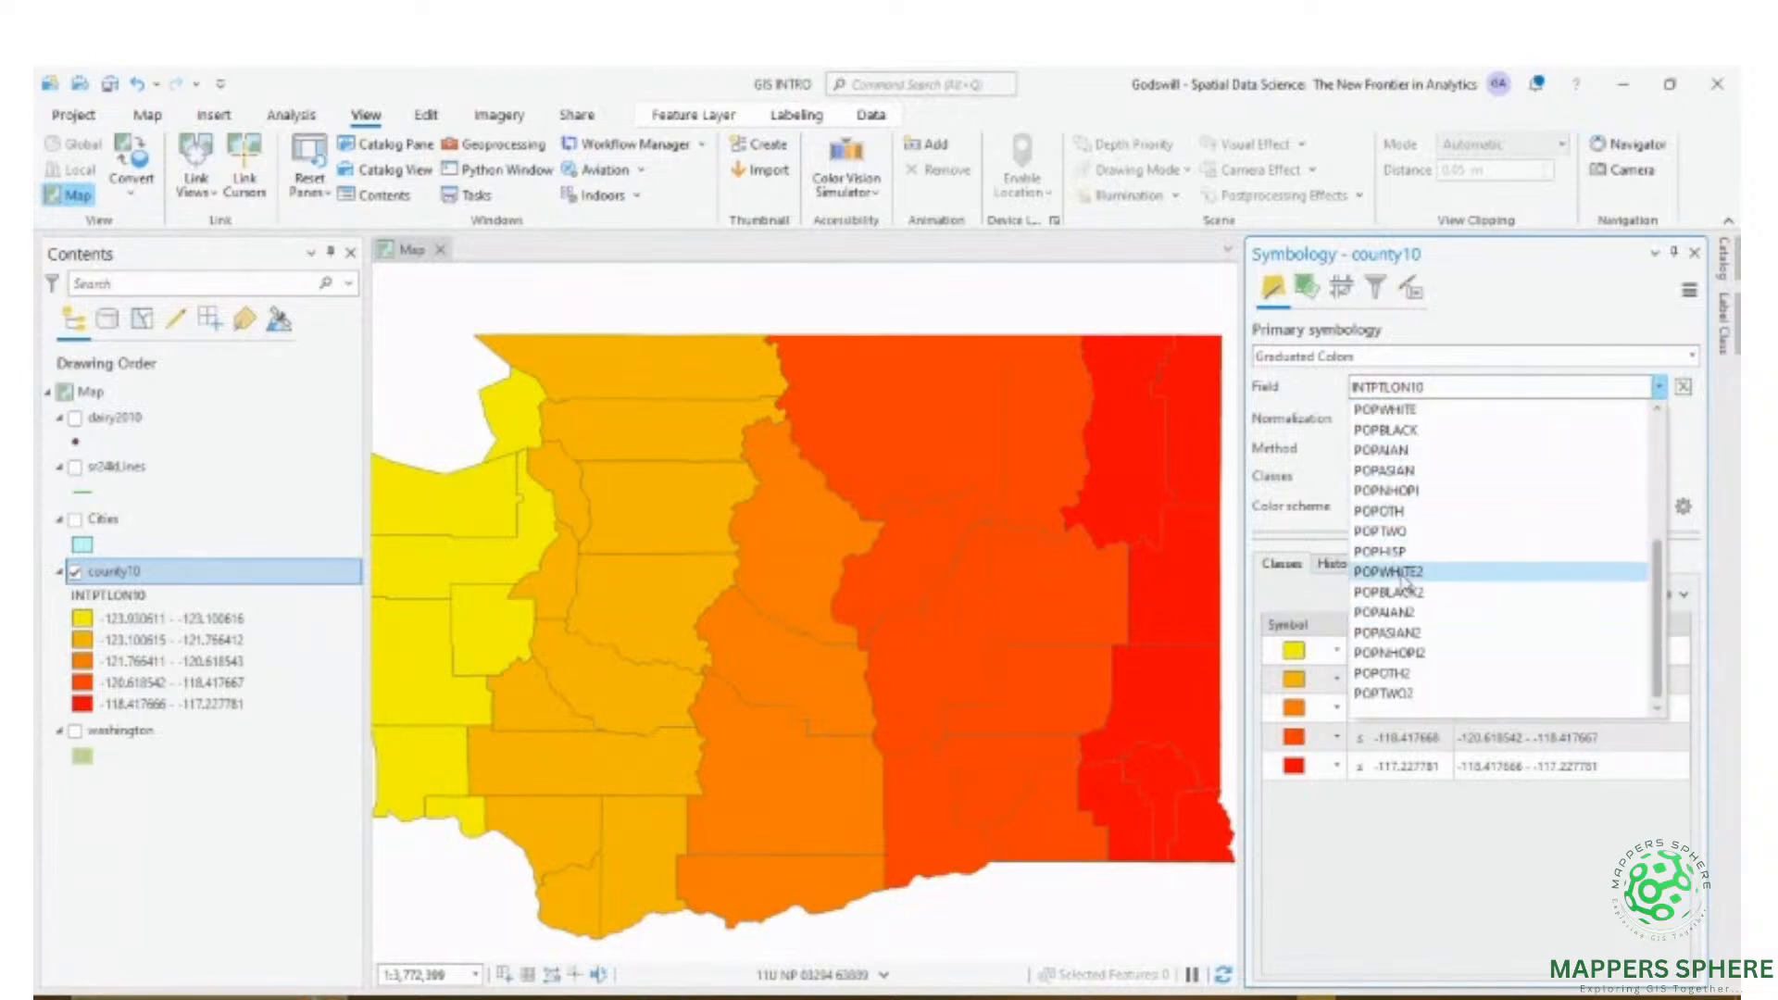
{"action": "scroll", "coordinate": [1408, 583], "scroll_direction": "up", "scroll_amount": 4}
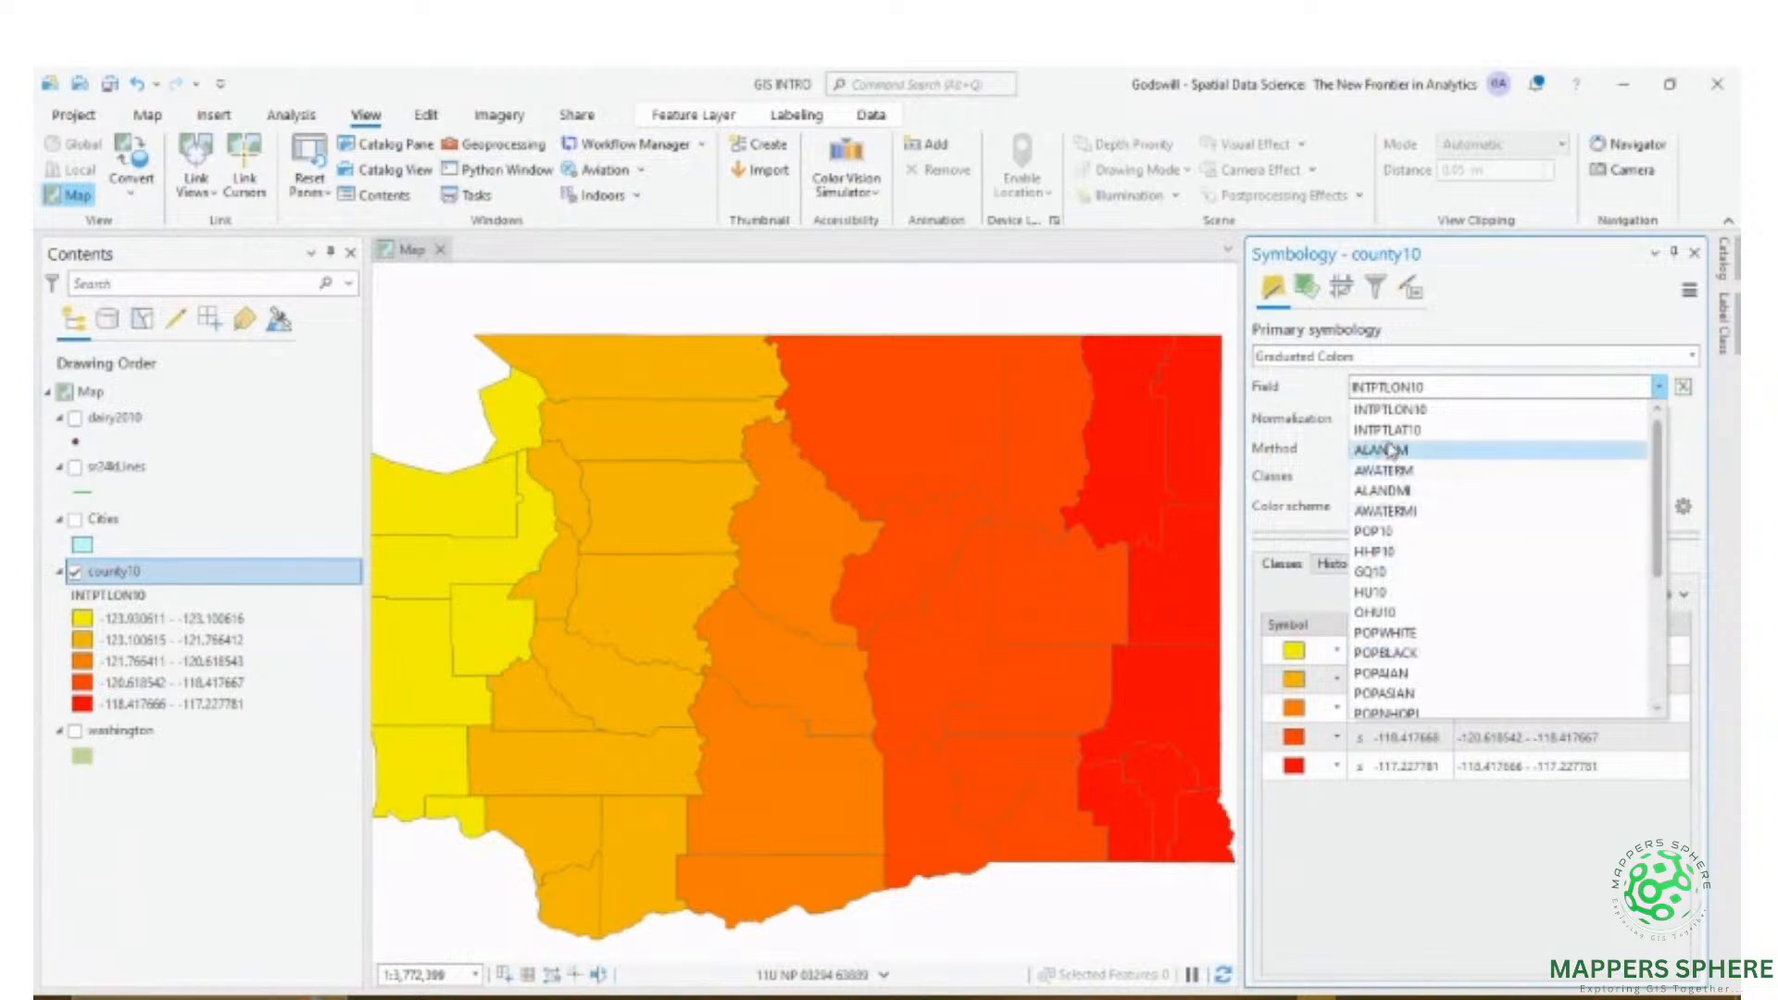
{"action": "left_click", "coordinate": [1396, 536]}
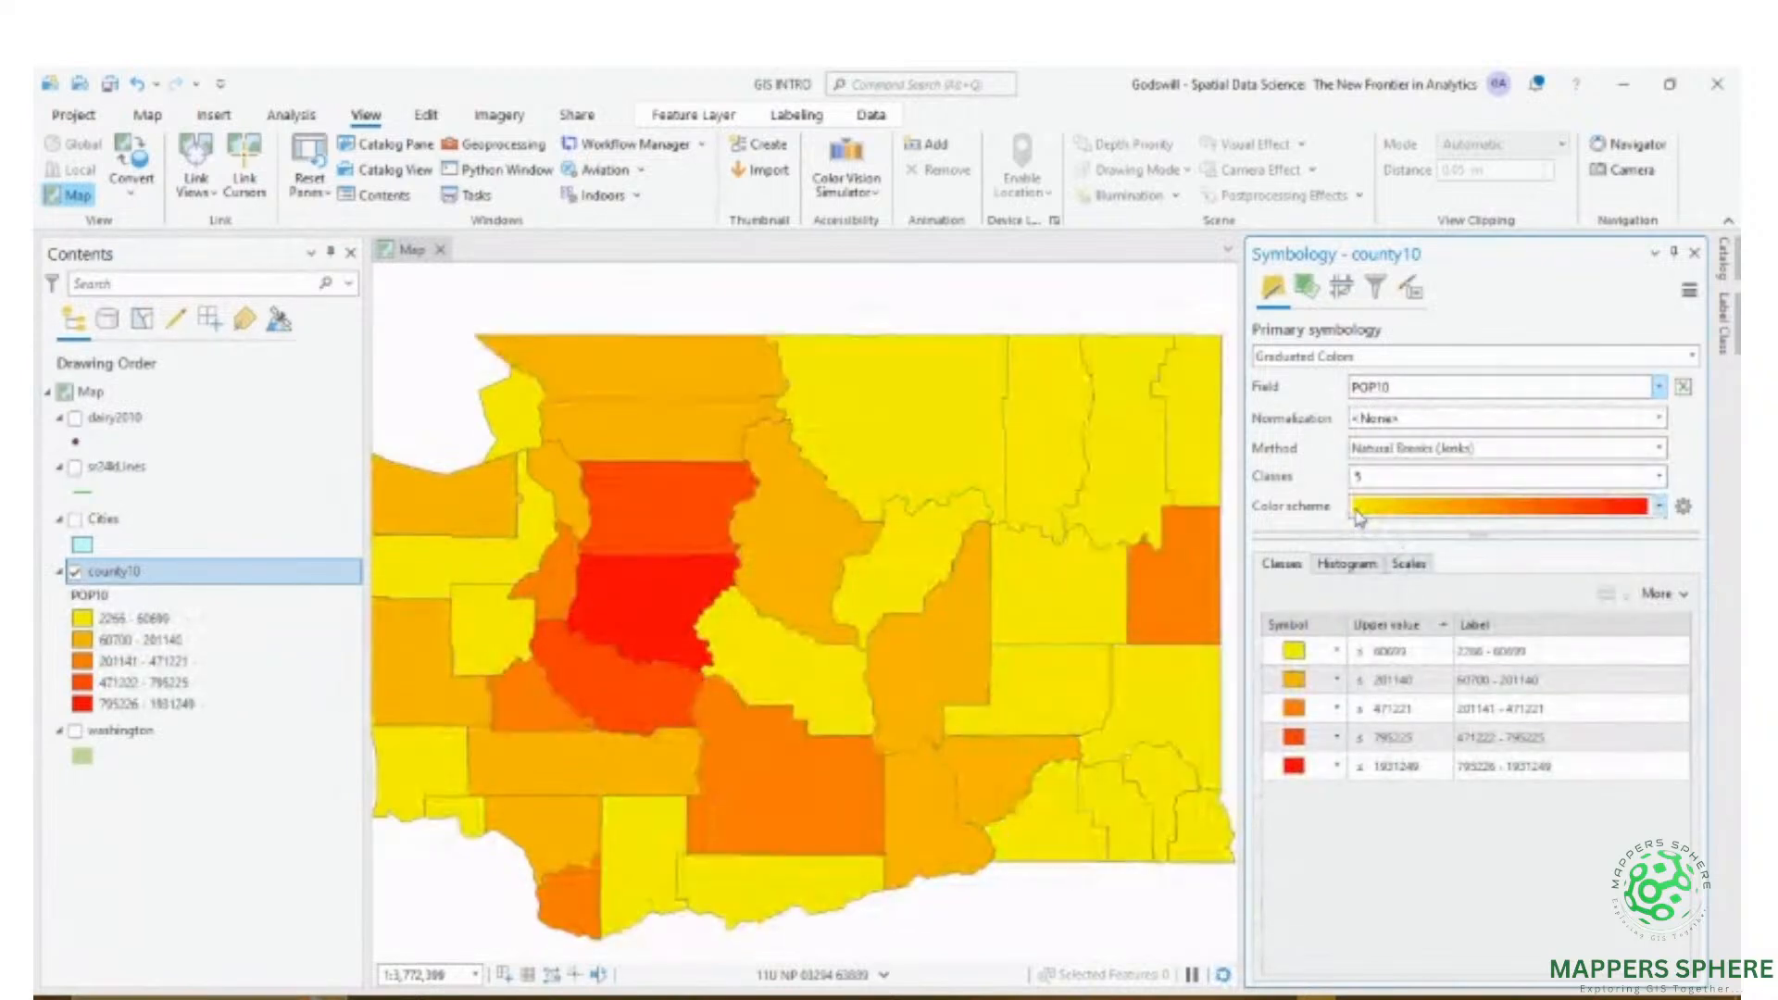
- Set the number of classes for the county10 population symbology to 10
{"action": "left_click", "coordinate": [1419, 482]}
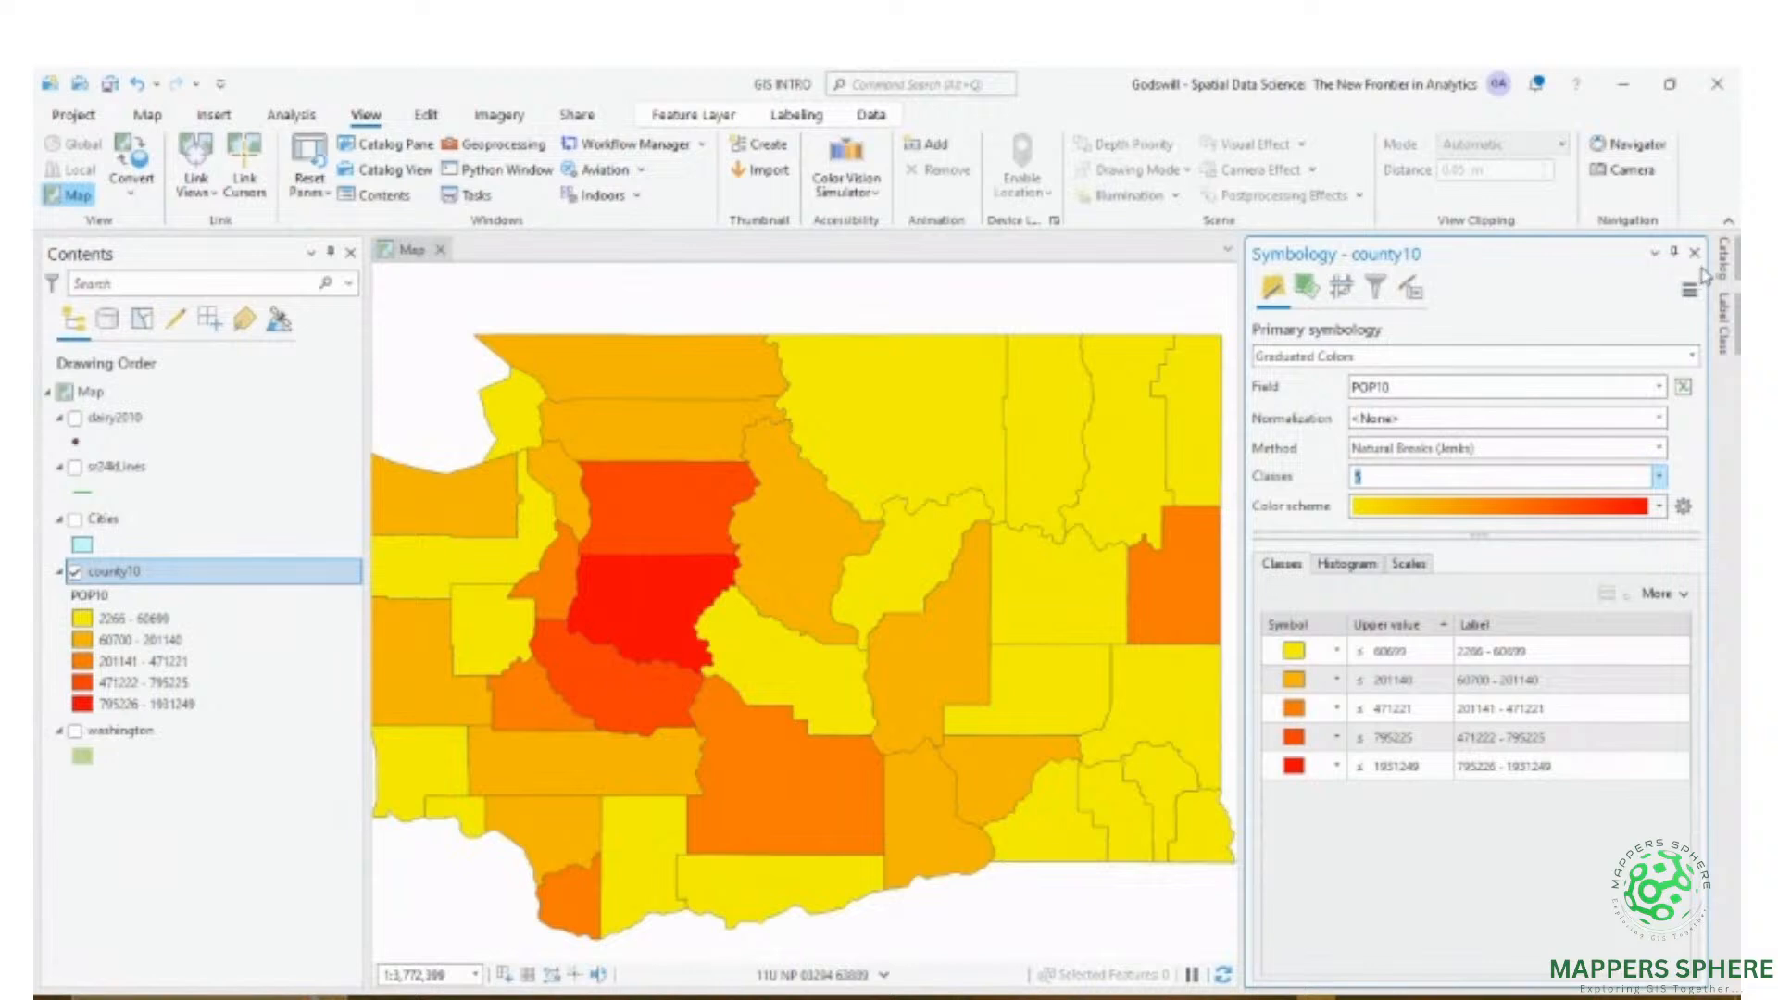
{"action": "left_click", "coordinate": [1658, 507]}
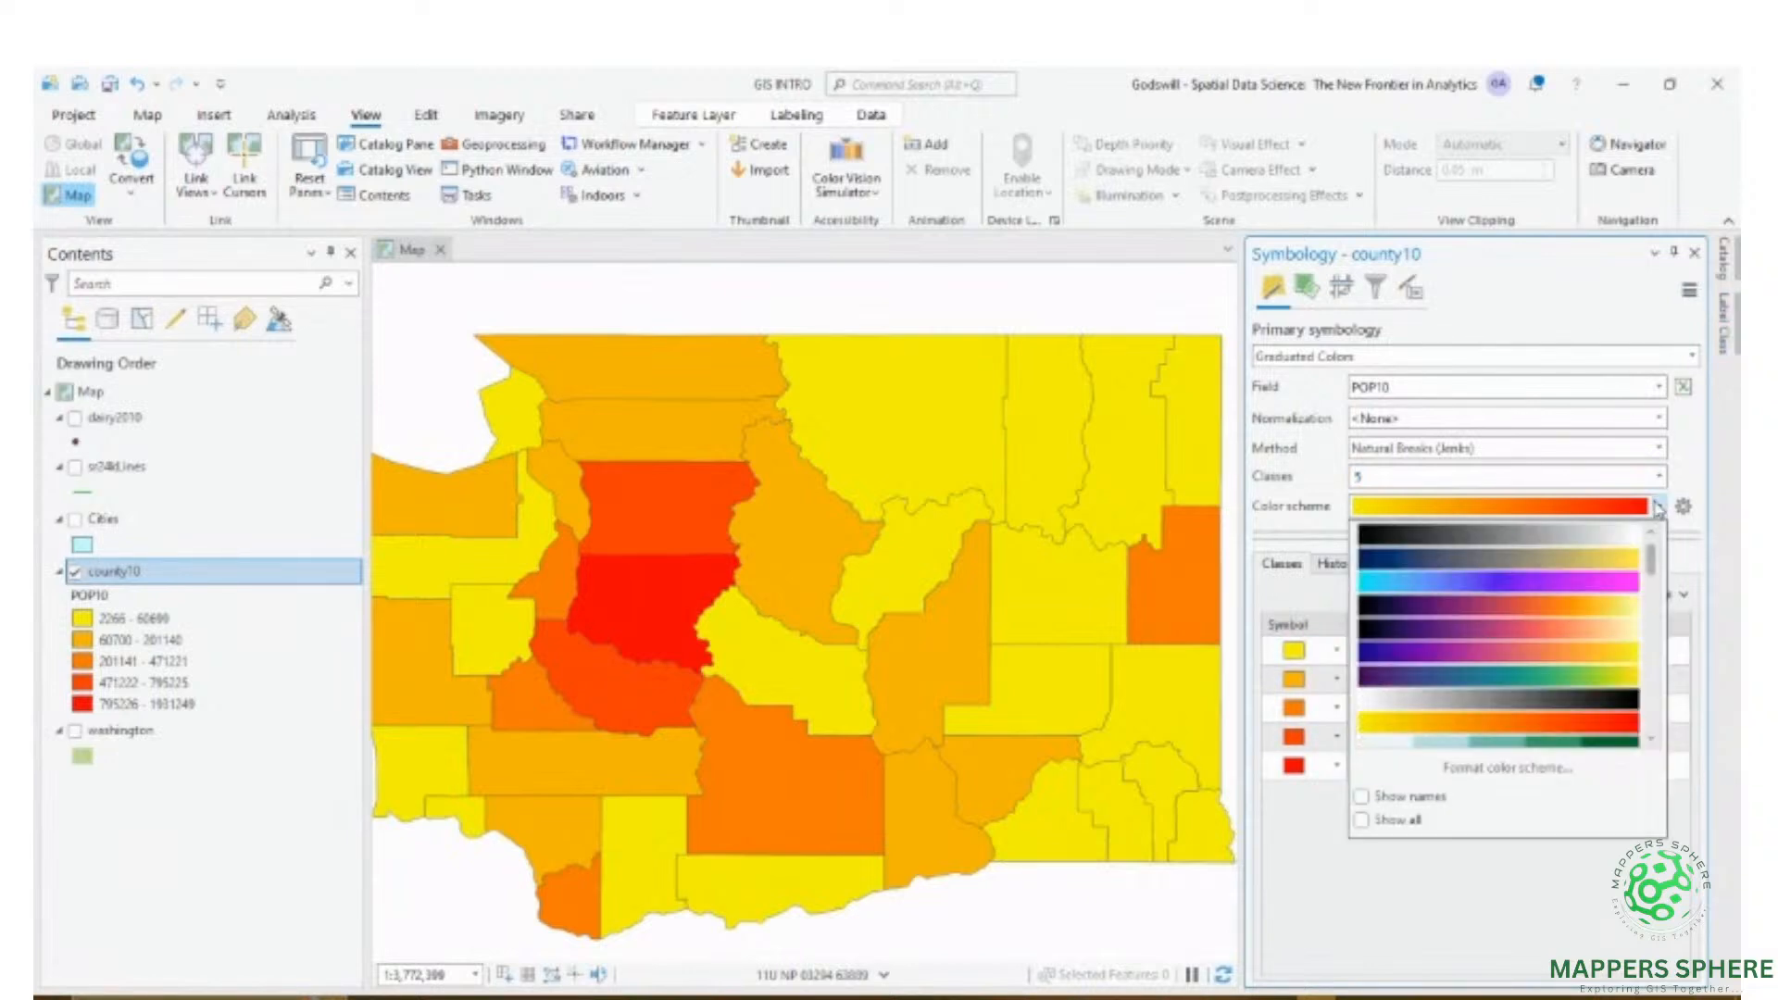
{"action": "left_click", "coordinate": [1590, 974]}
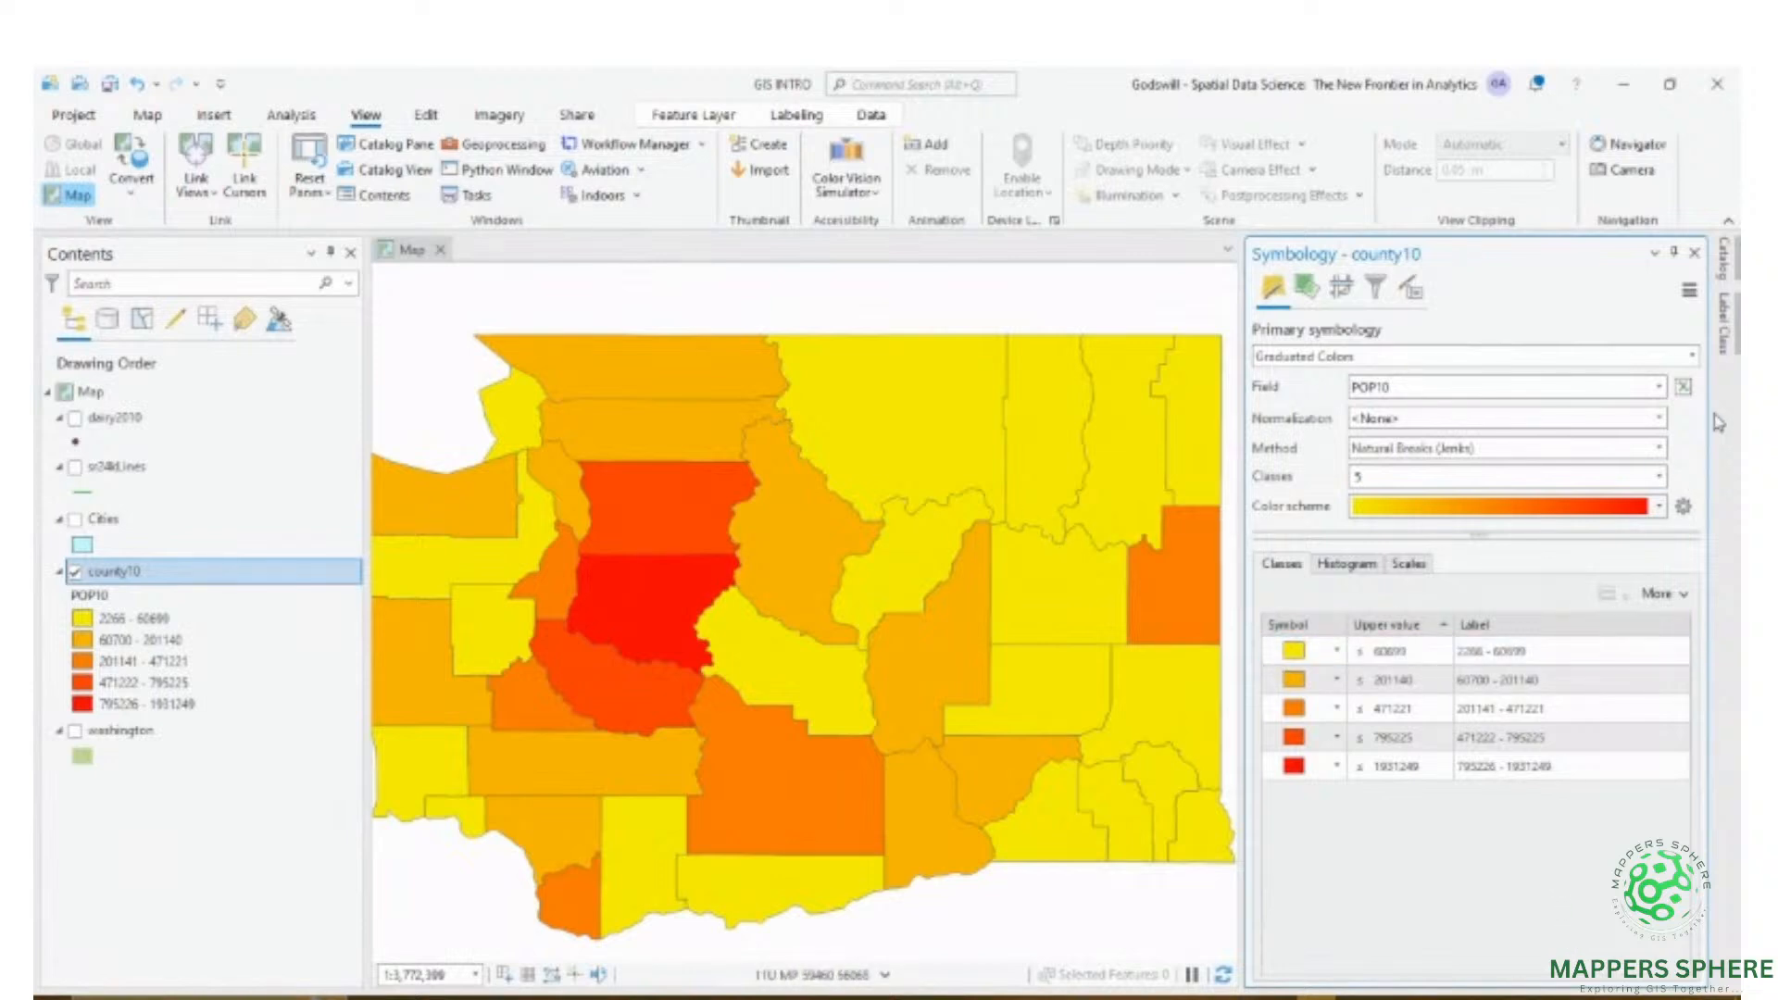
{"action": "left_click", "coordinate": [1695, 253]}
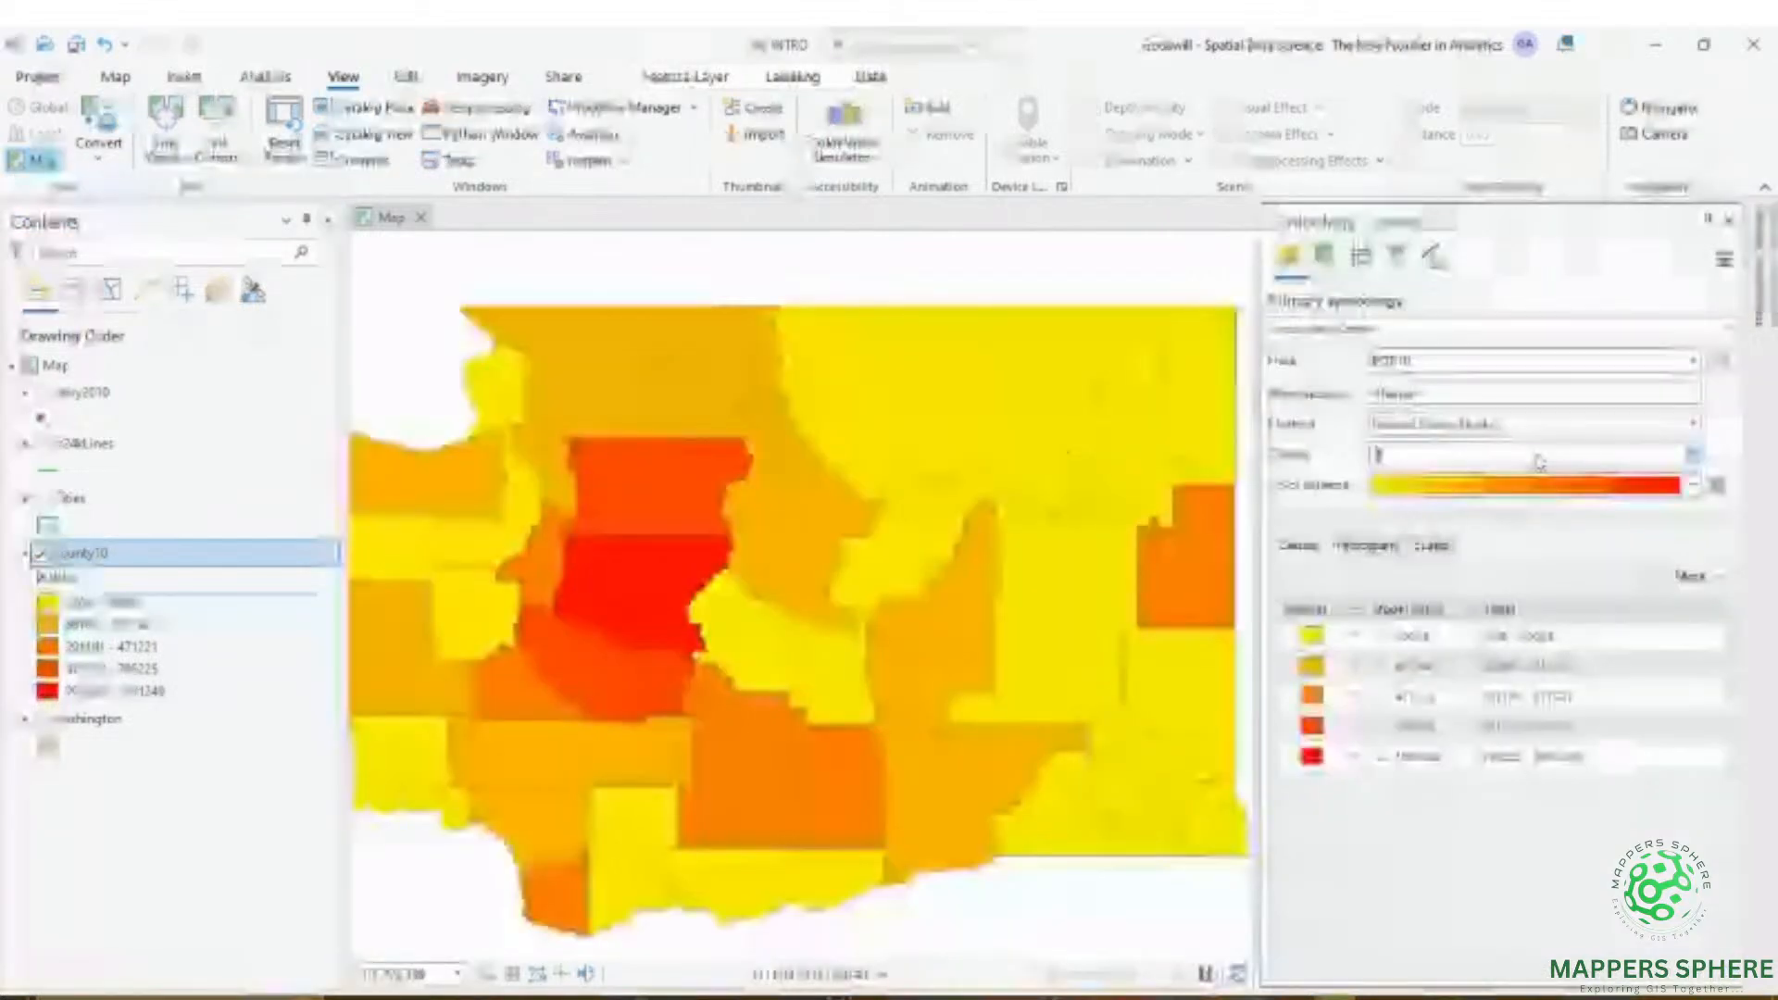
{"action": "type", "text": "10"}
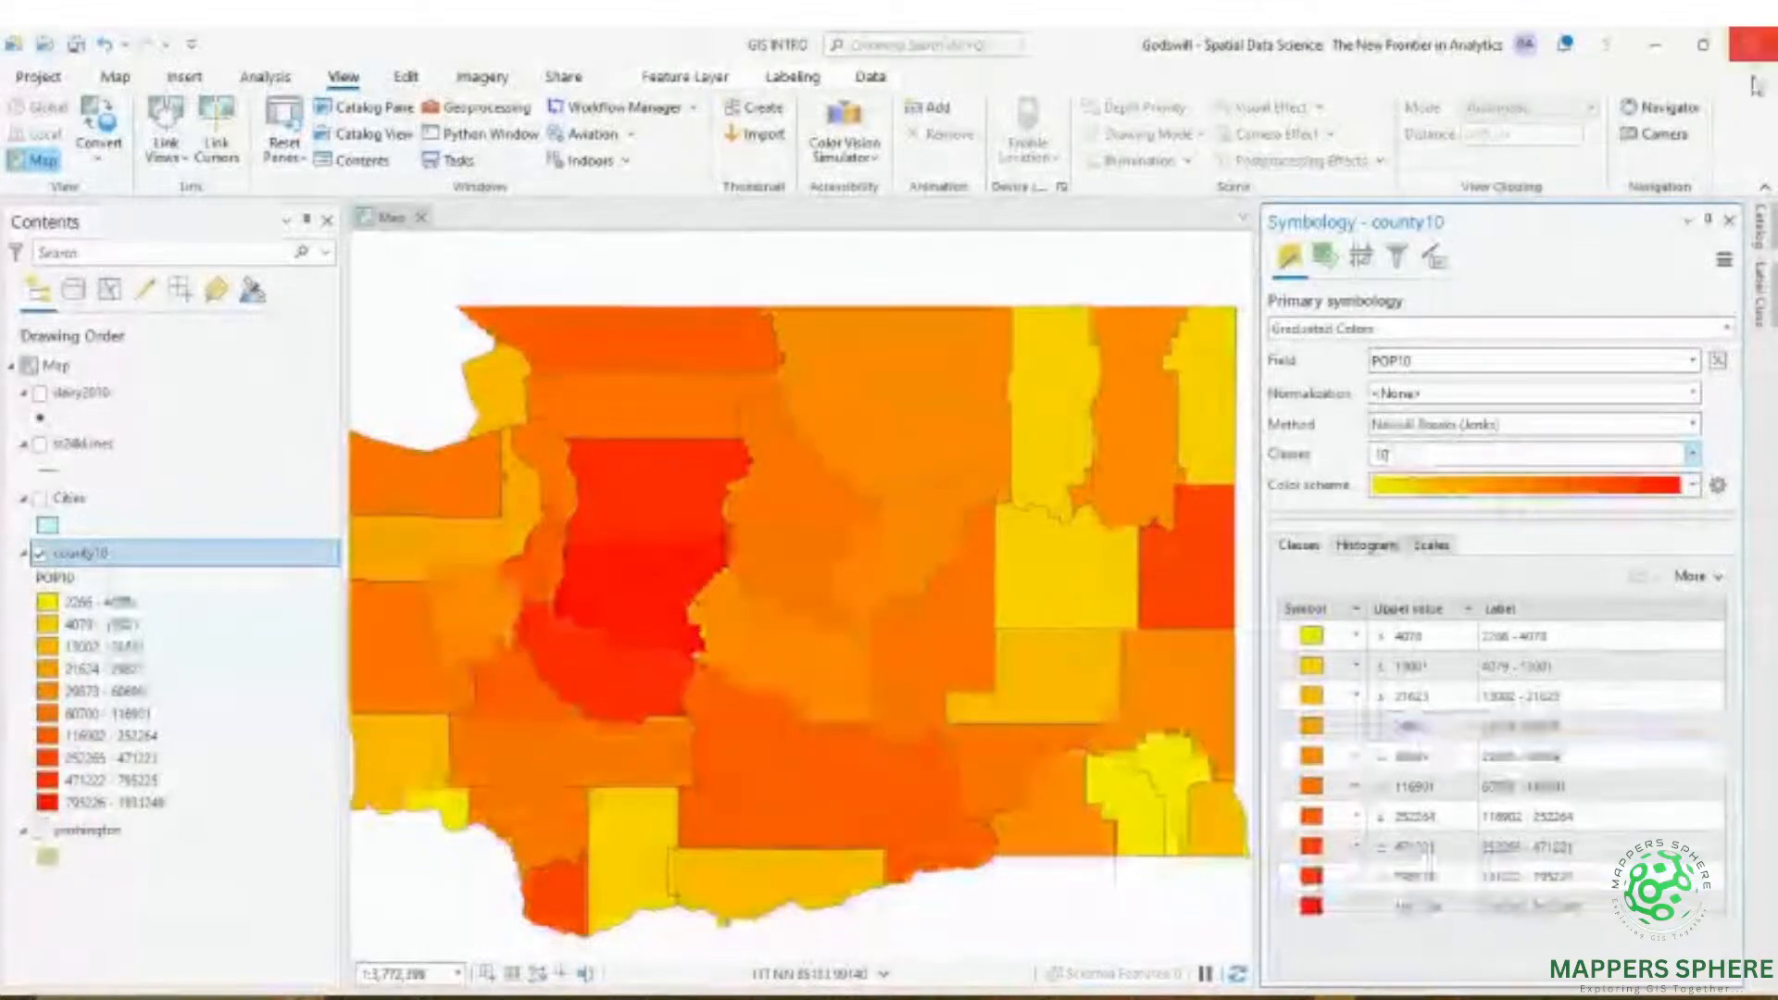
- List all available color schemes and try a mixed blue scheme on the county10 population classes
{"action": "left_click", "coordinate": [1691, 489]}
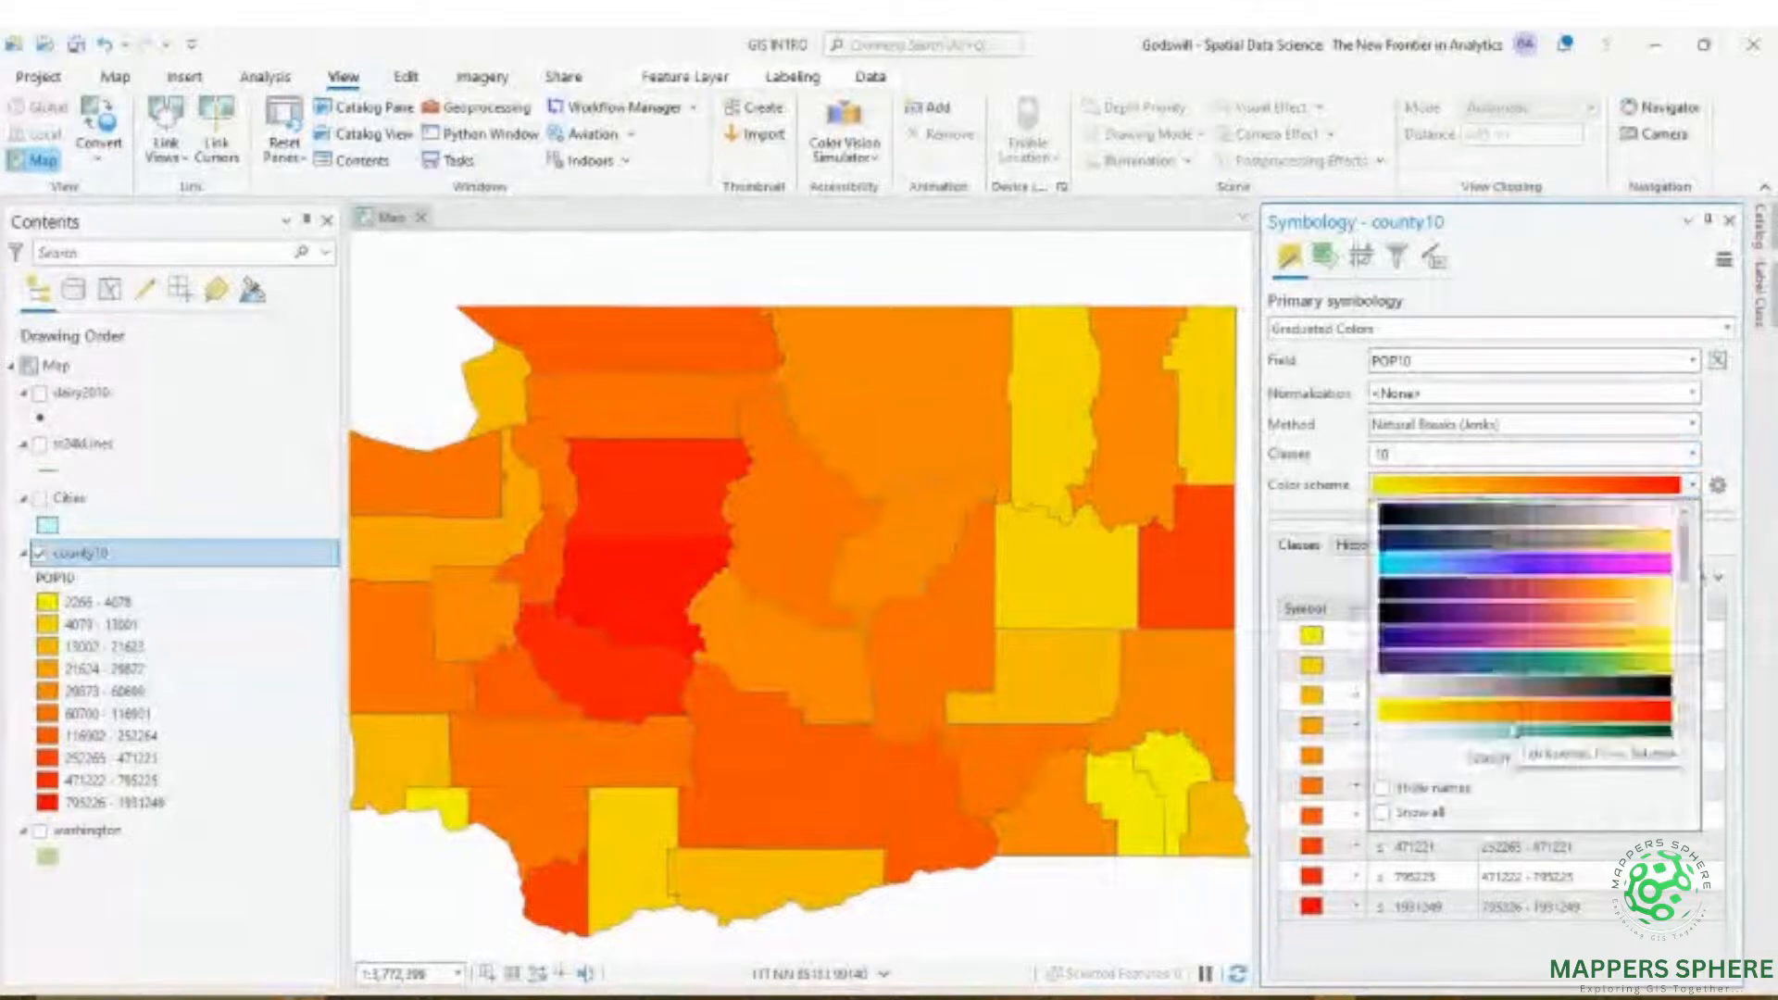
{"action": "left_click", "coordinate": [1380, 814]}
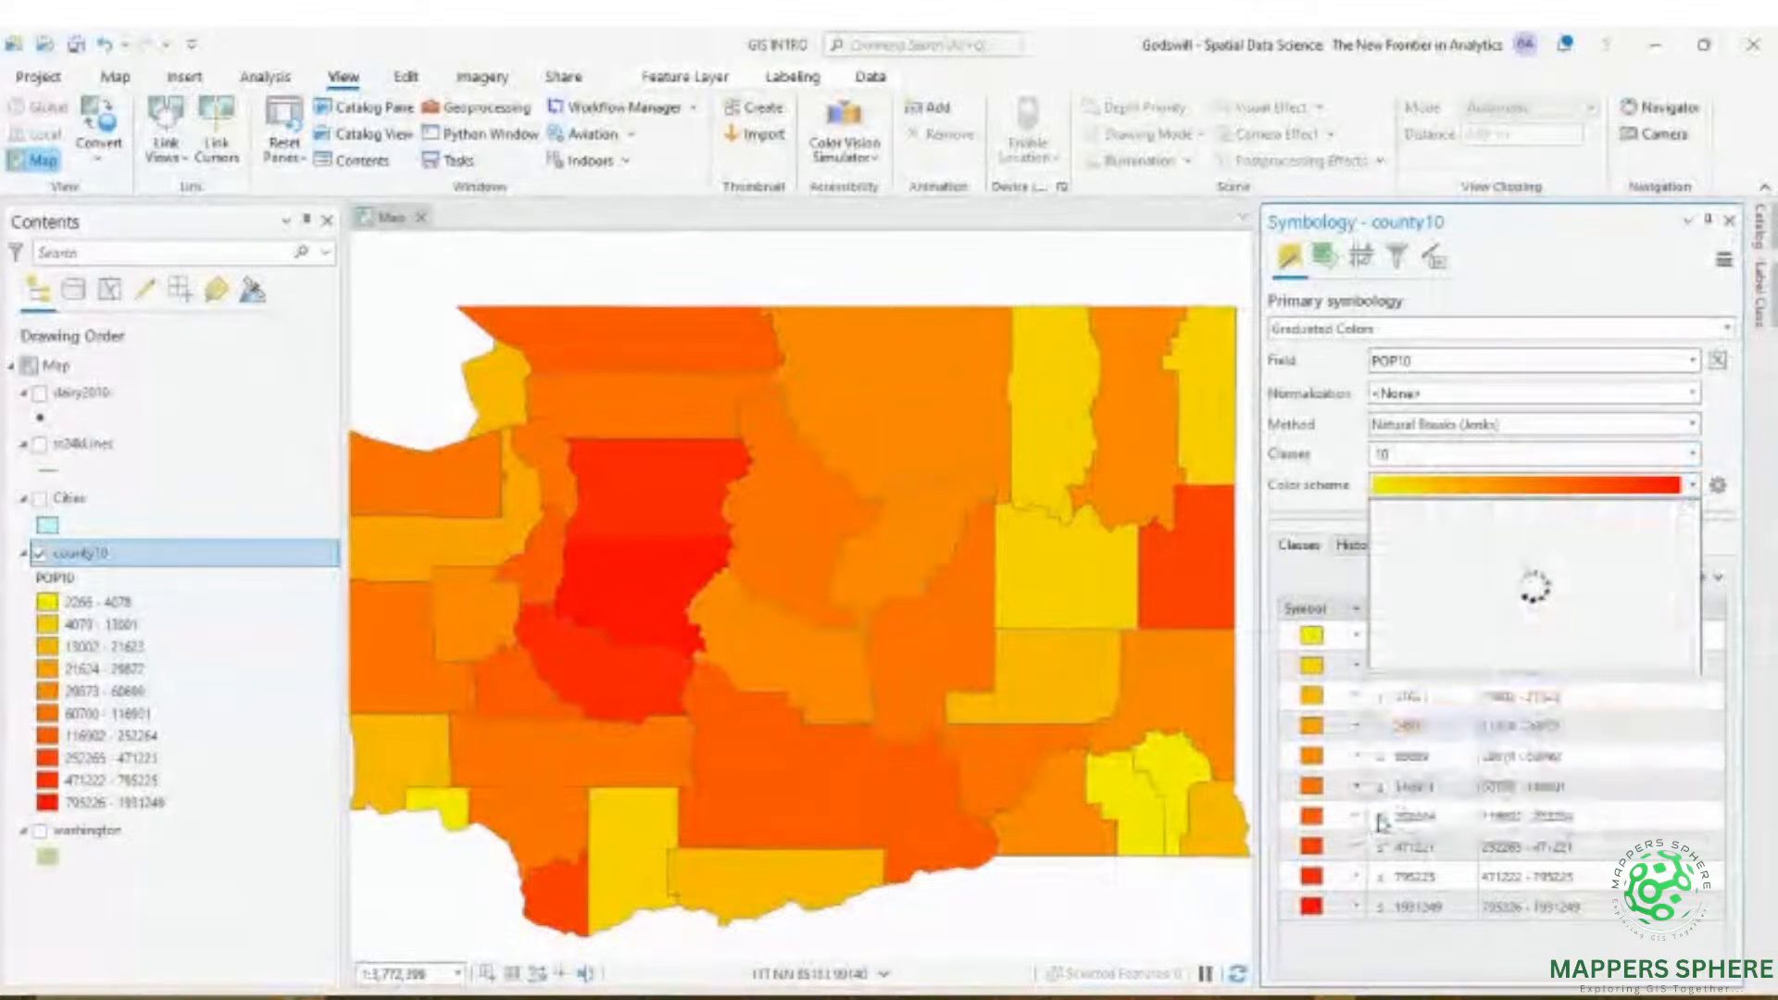
{"action": "scroll", "coordinate": [1524, 632], "scroll_direction": "down", "scroll_amount": 6}
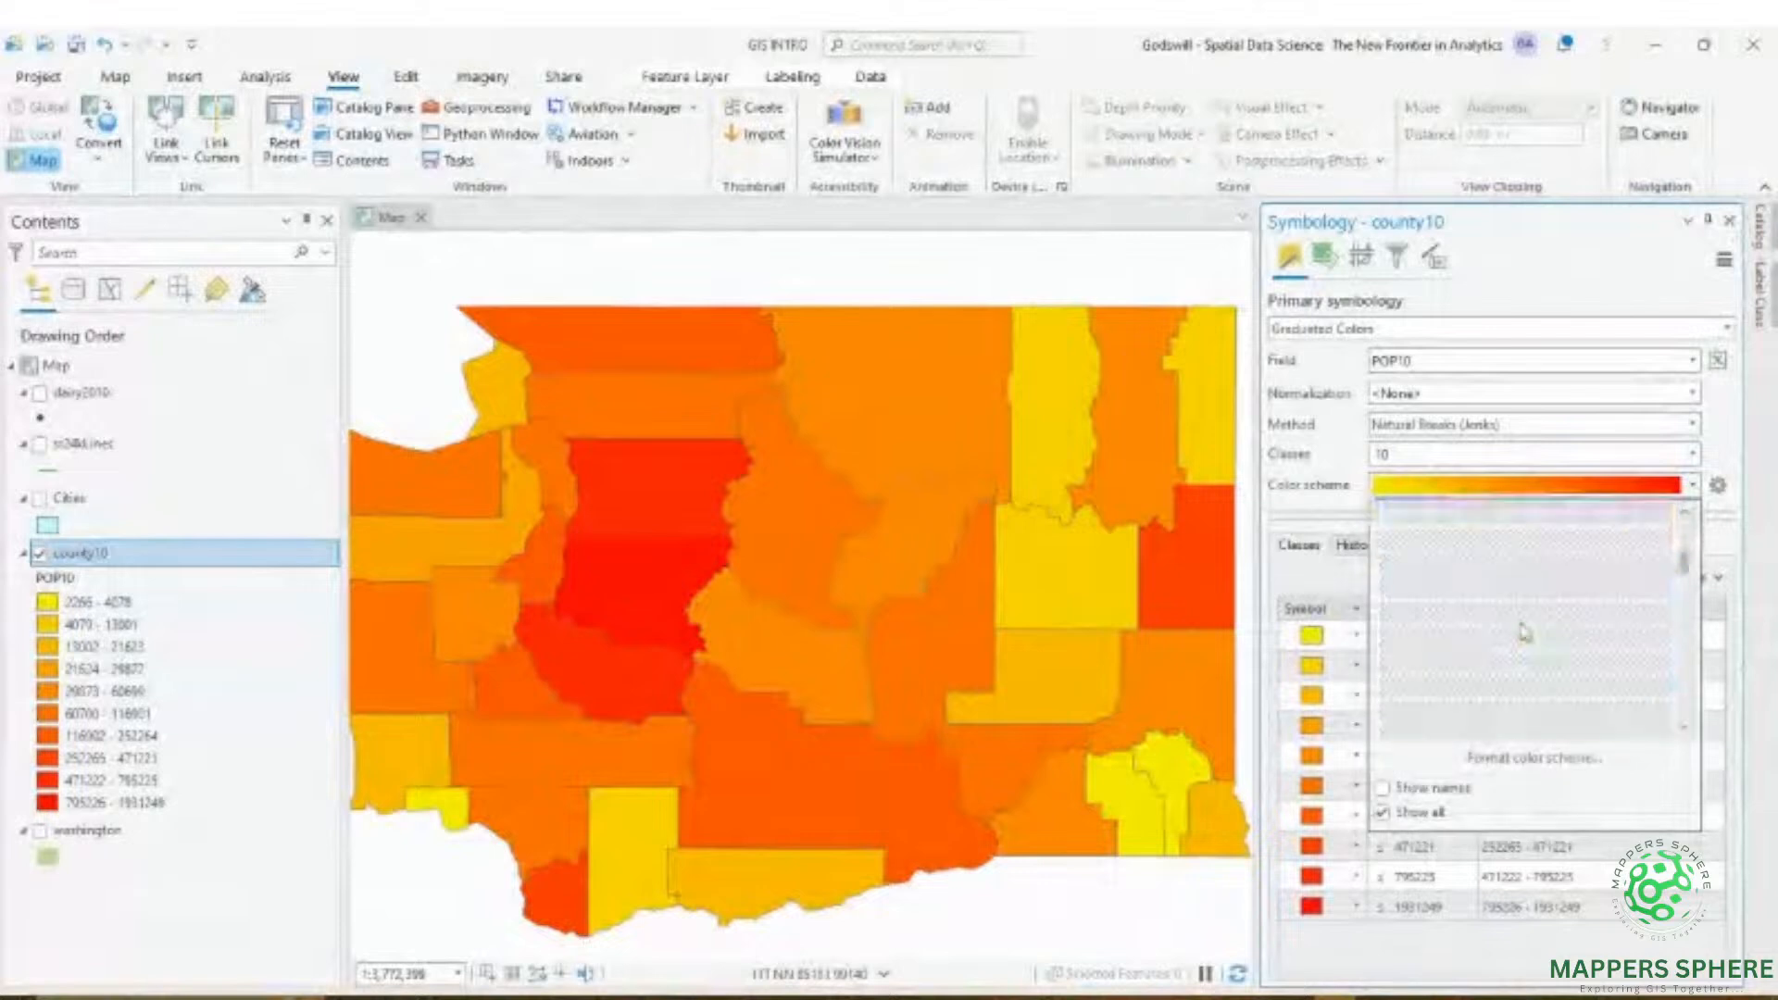
{"action": "scroll", "coordinate": [1524, 632], "scroll_direction": "up", "scroll_amount": 8}
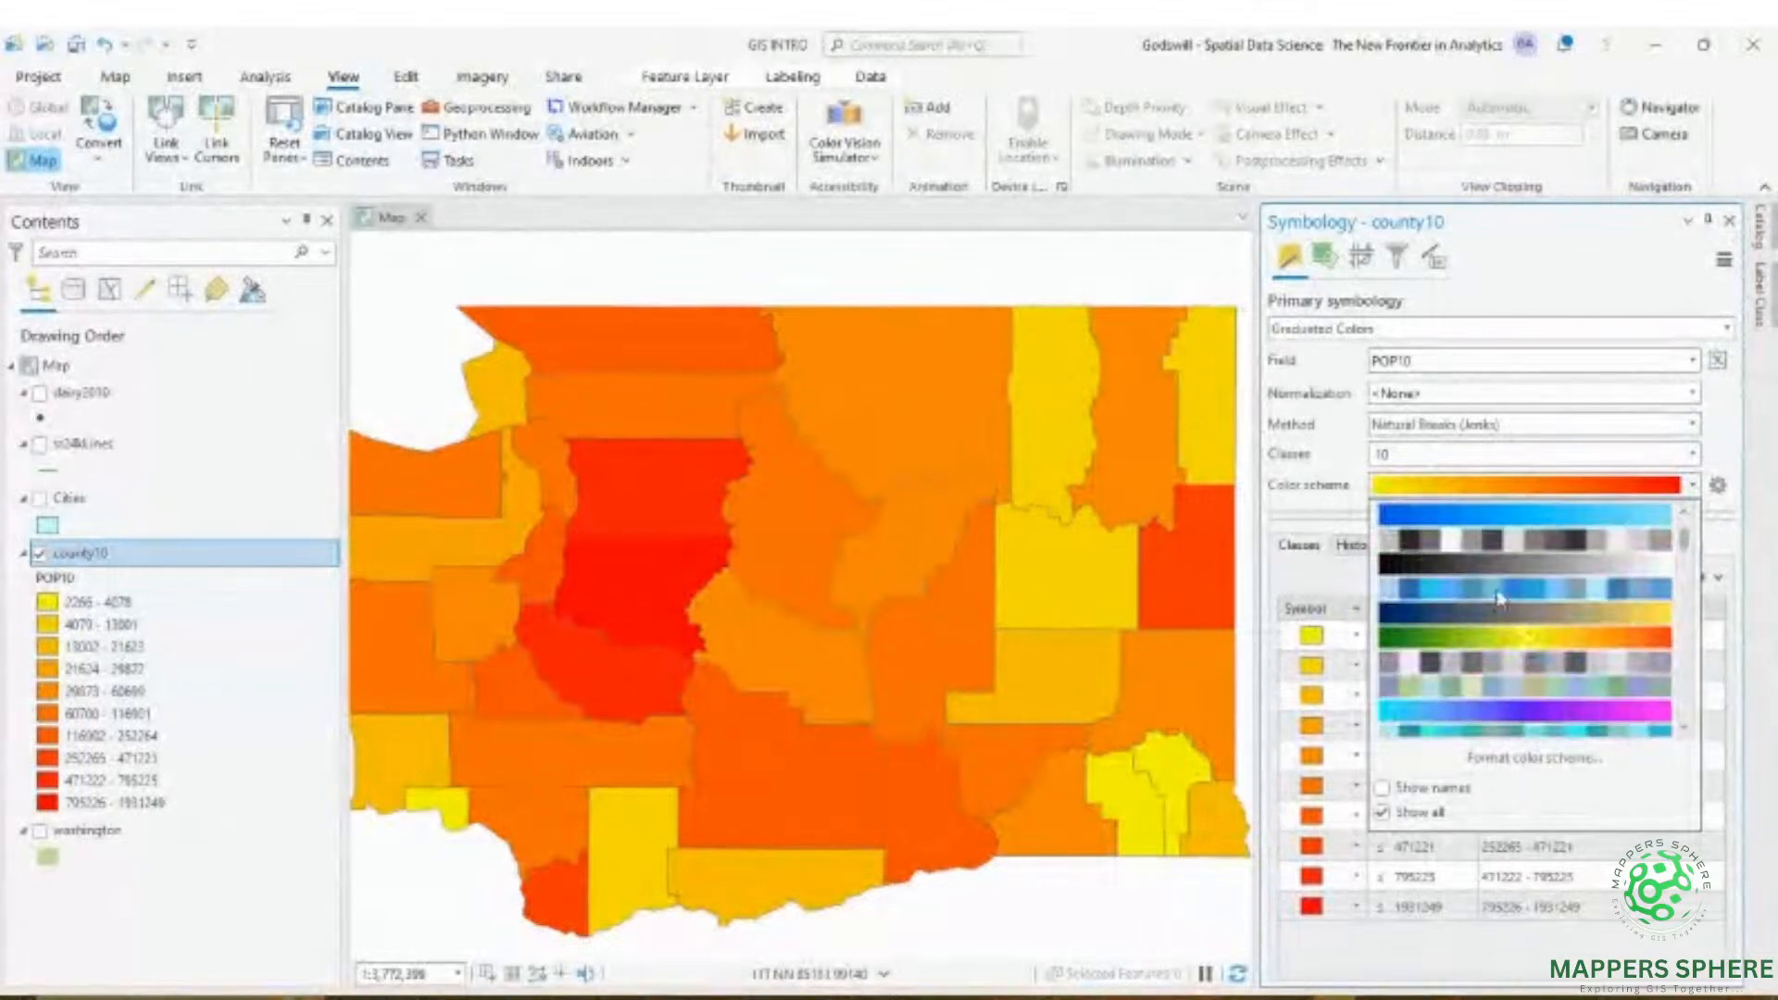
{"action": "left_click", "coordinate": [1499, 590]}
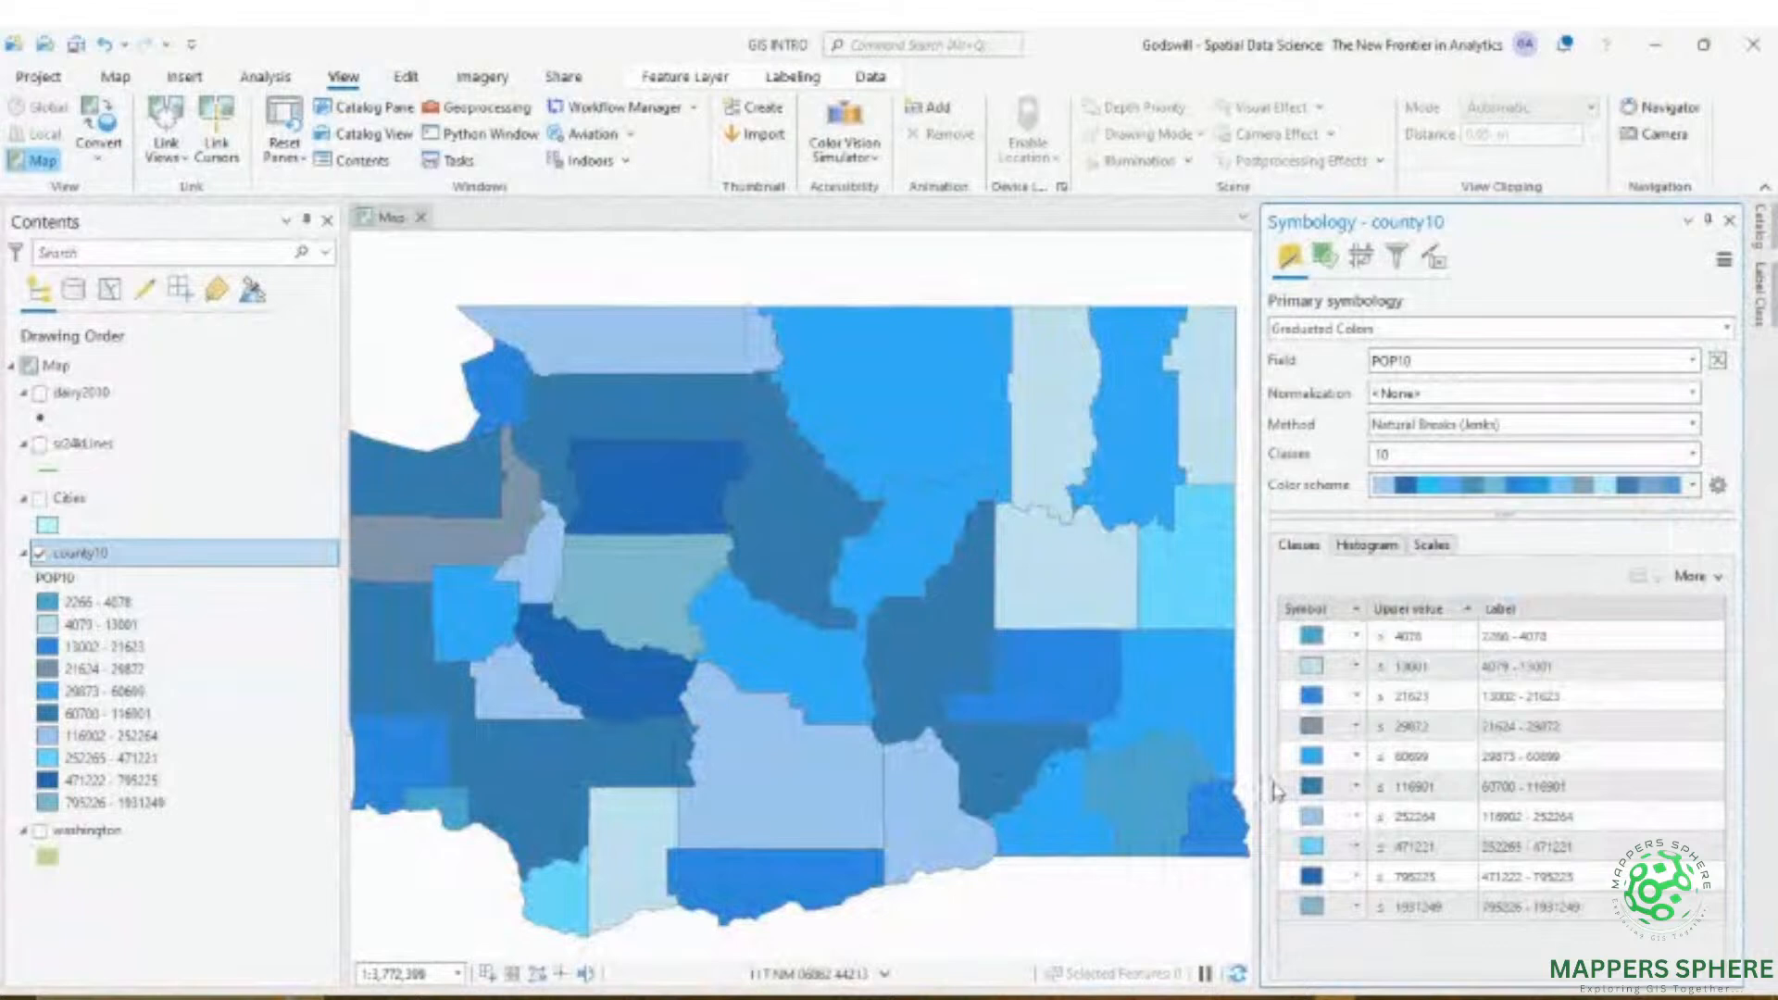
- Try a mixed gray scheme and a multicolor rainbow scheme on the county10 classes, and close the symbology settings
{"action": "left_click", "coordinate": [1593, 486]}
{"action": "left_click", "coordinate": [1538, 543]}
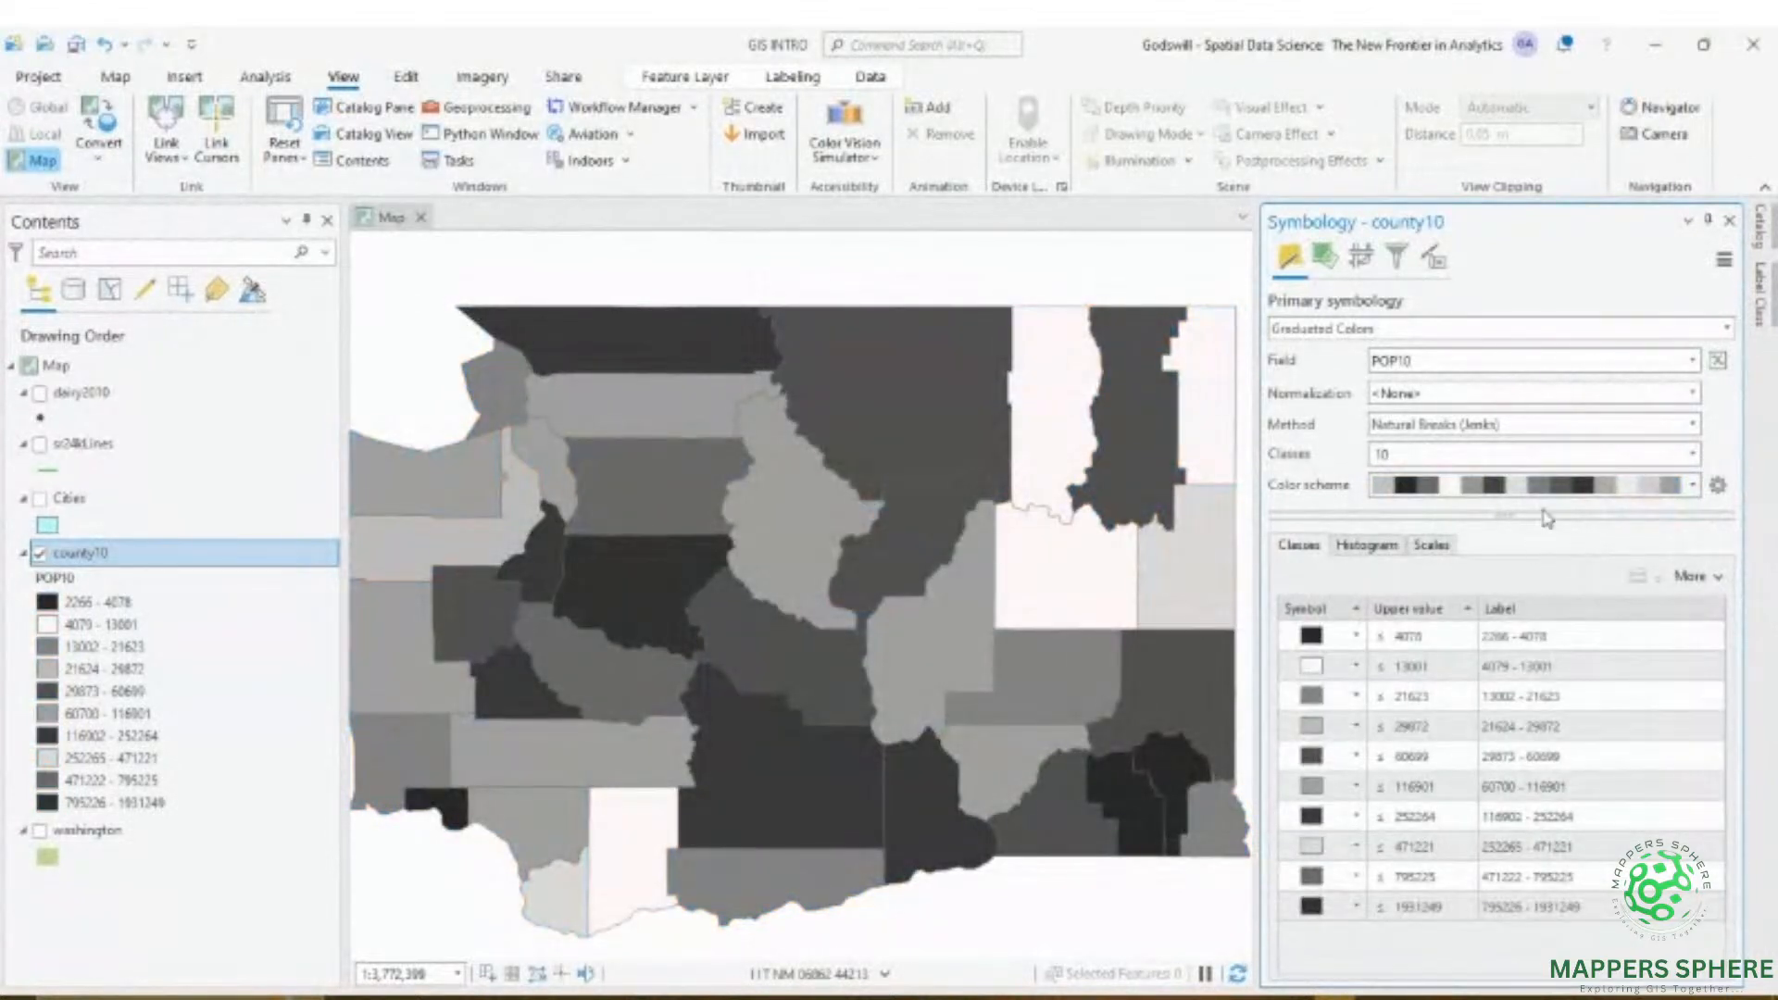
{"action": "left_click", "coordinate": [1558, 485]}
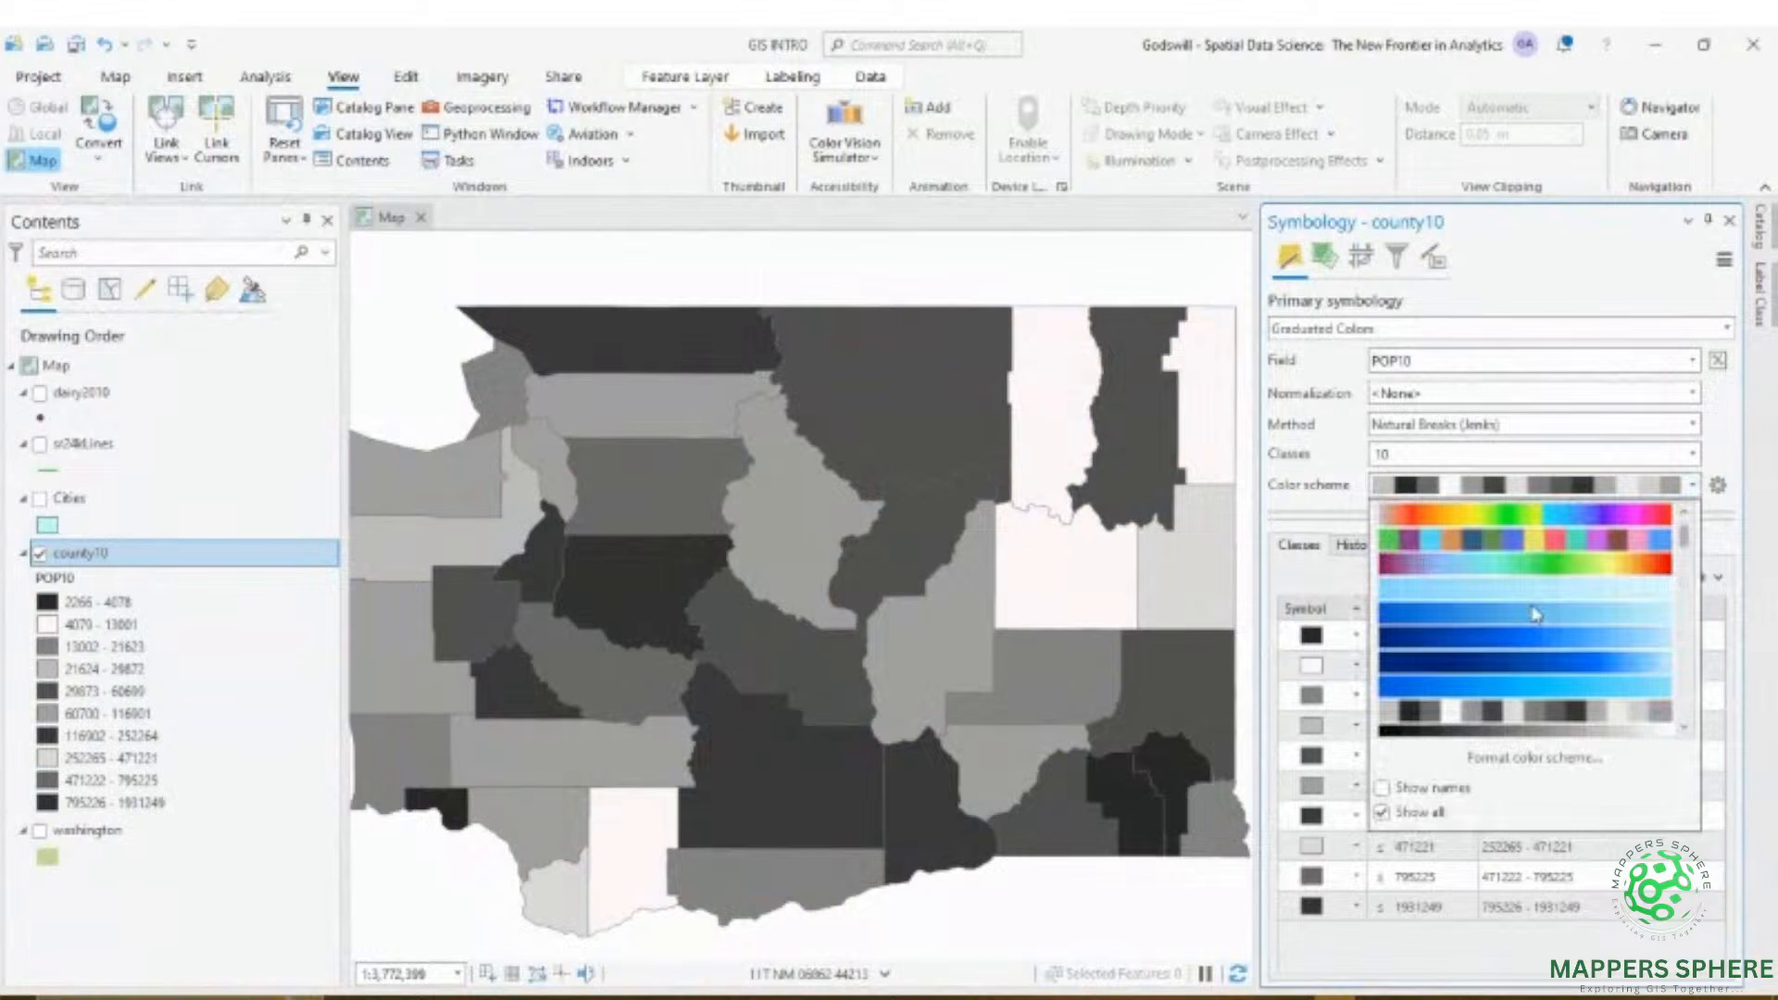
{"action": "left_click", "coordinate": [1480, 523]}
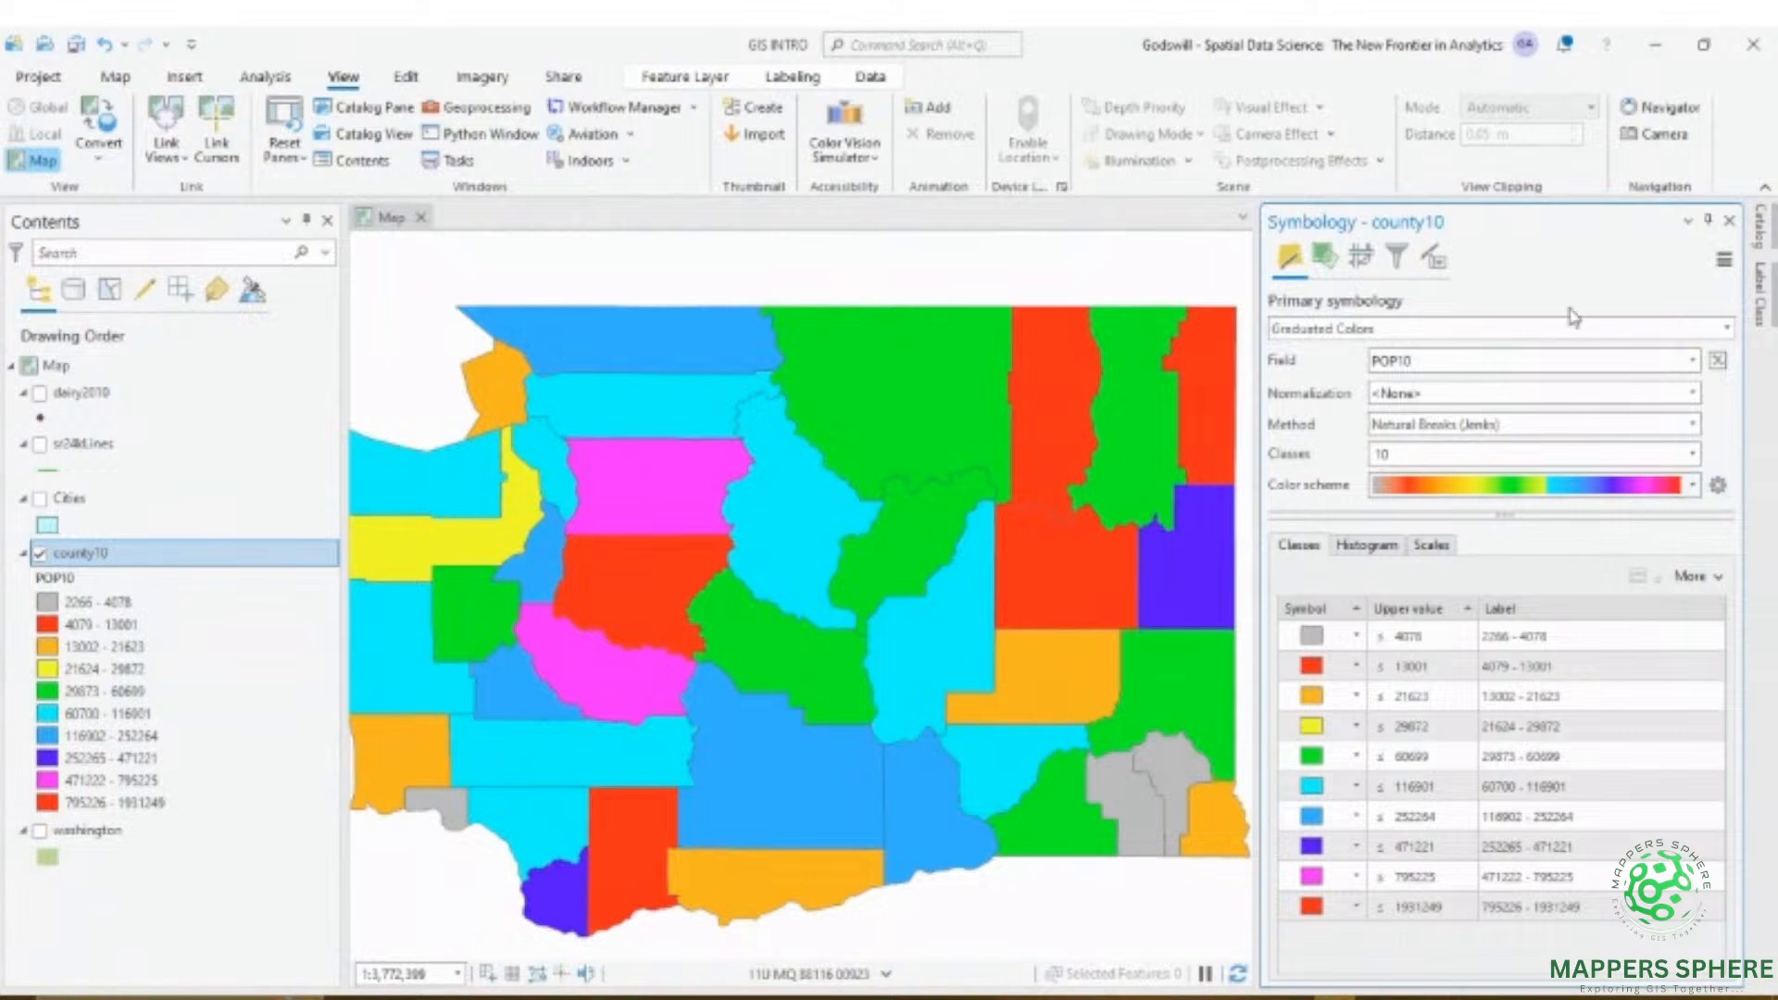
{"action": "left_click", "coordinate": [1729, 223]}
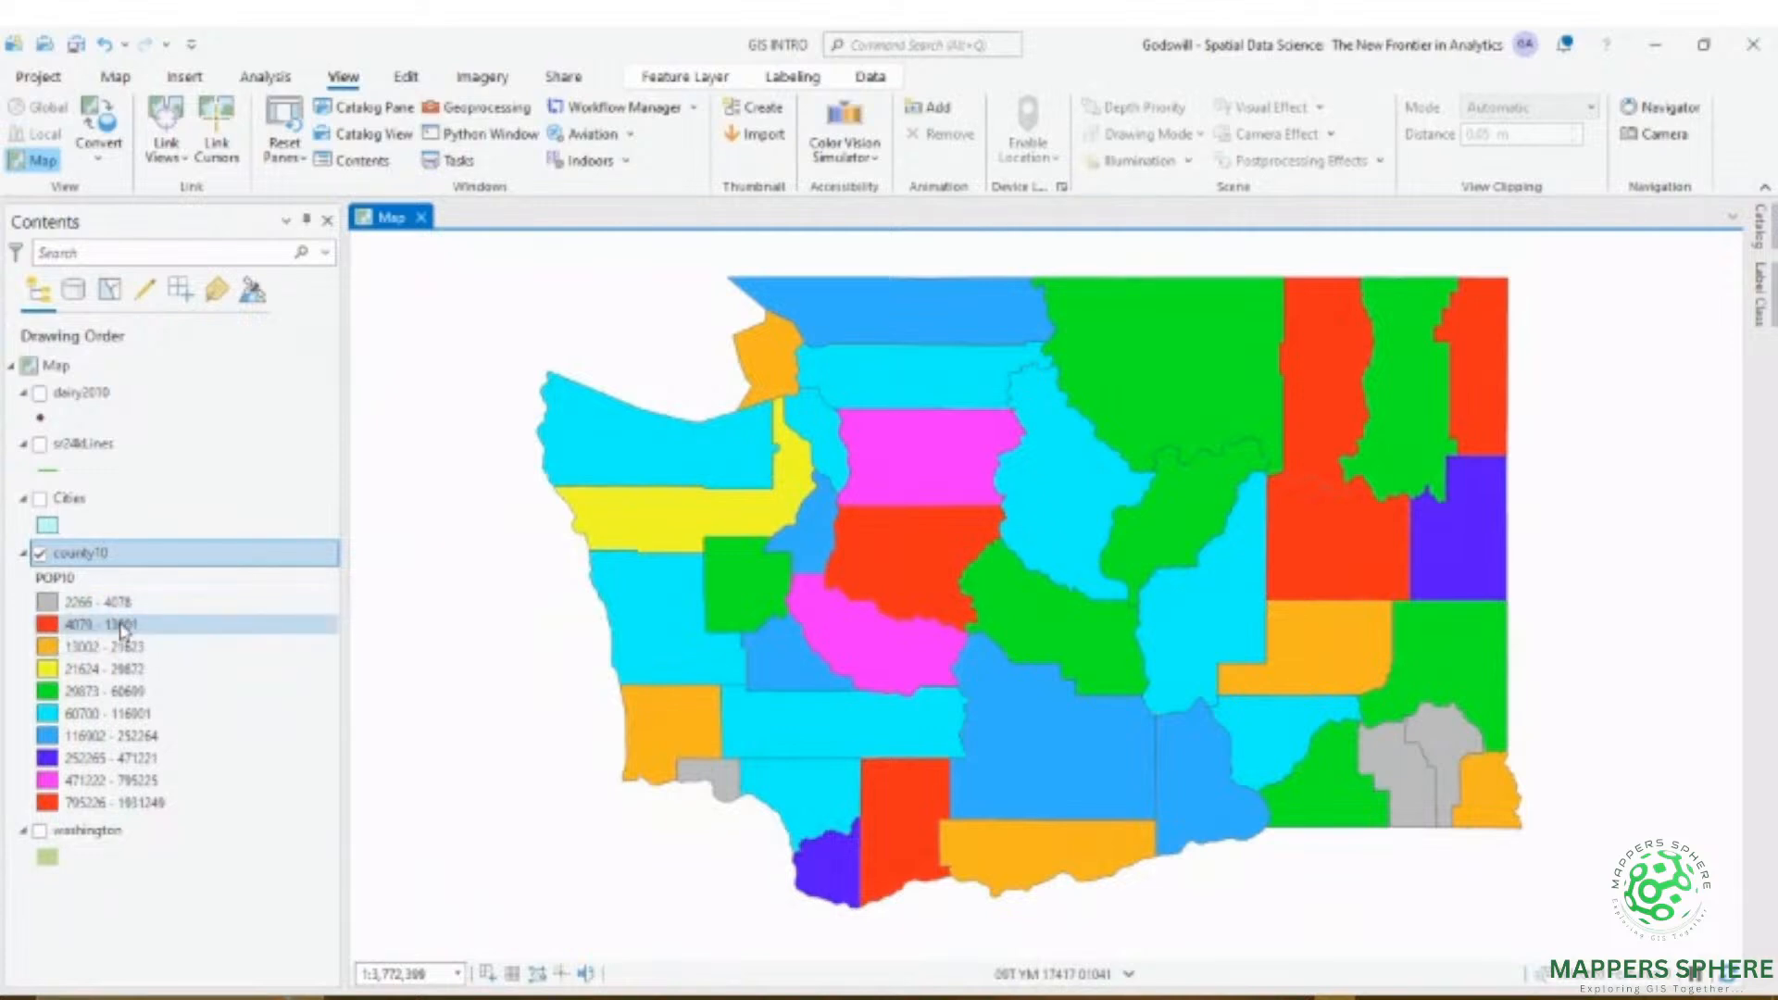
- Reopen the county10 symbology, turn off the listing of all color schemes, and apply the yellow-to-red scheme to the population classes
{"action": "right_click", "coordinate": [320, 554]}
{"action": "left_click", "coordinate": [386, 557]}
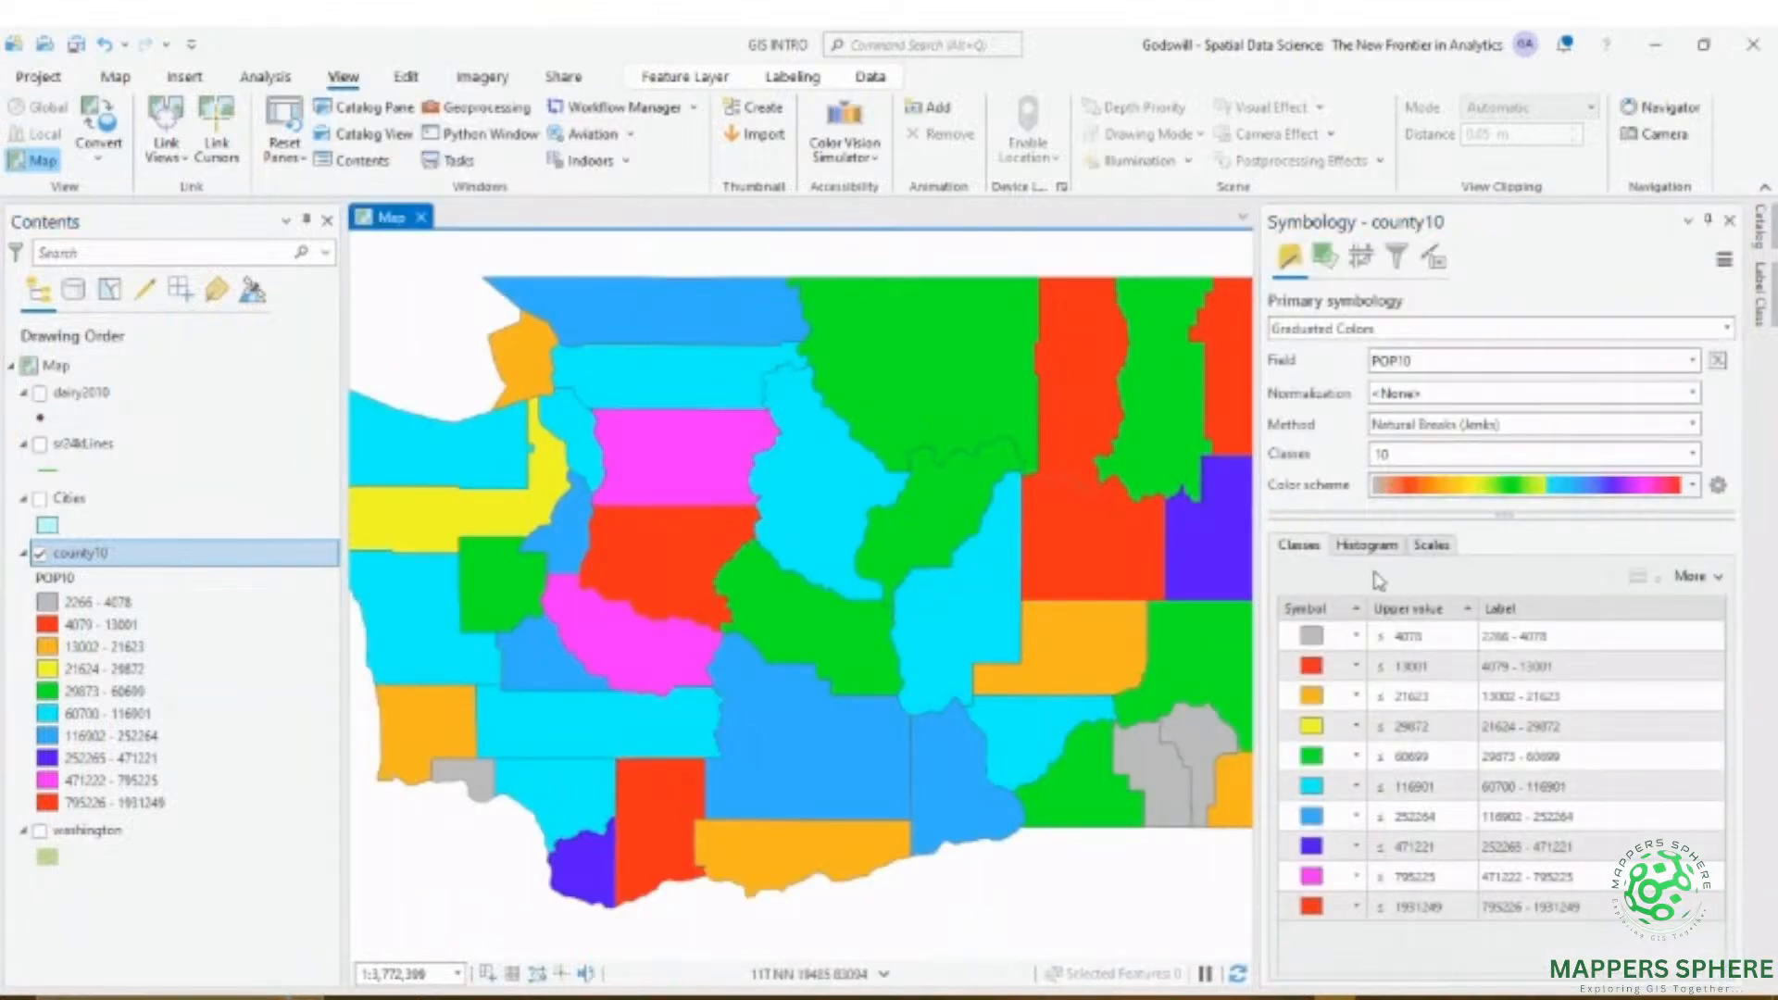
{"action": "left_click", "coordinate": [1463, 489]}
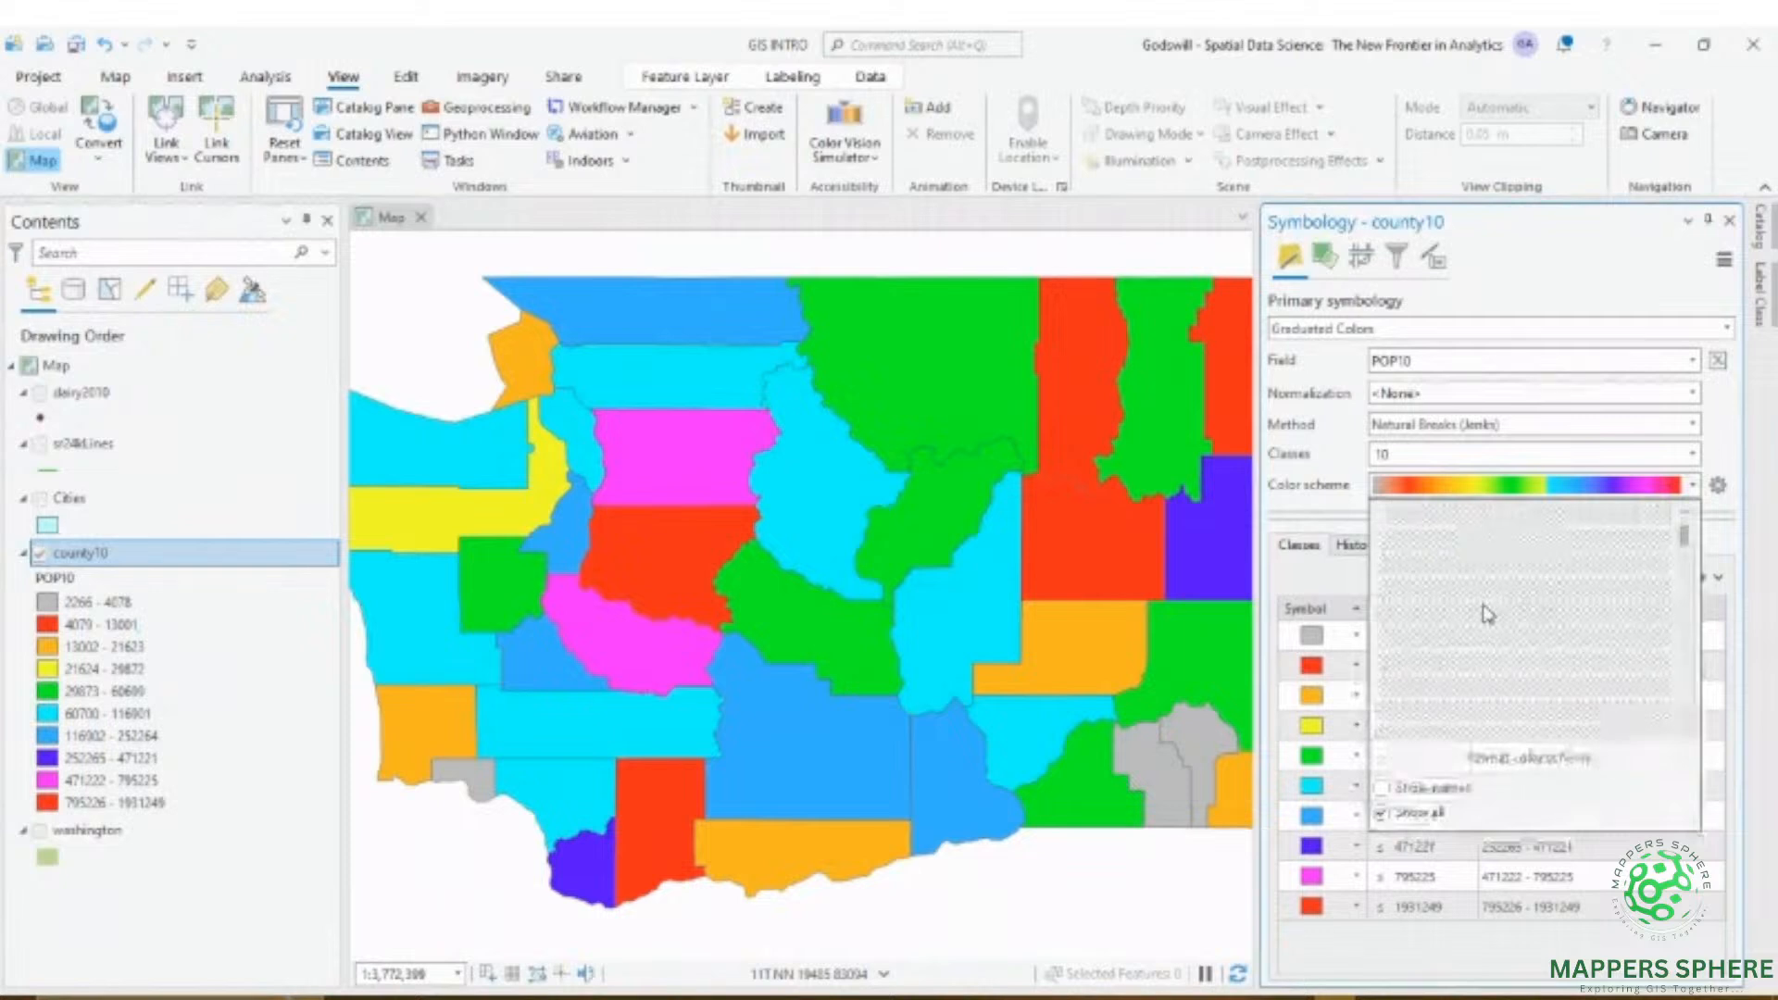
{"action": "scroll", "coordinate": [1458, 549], "scroll_direction": "down", "scroll_amount": 4}
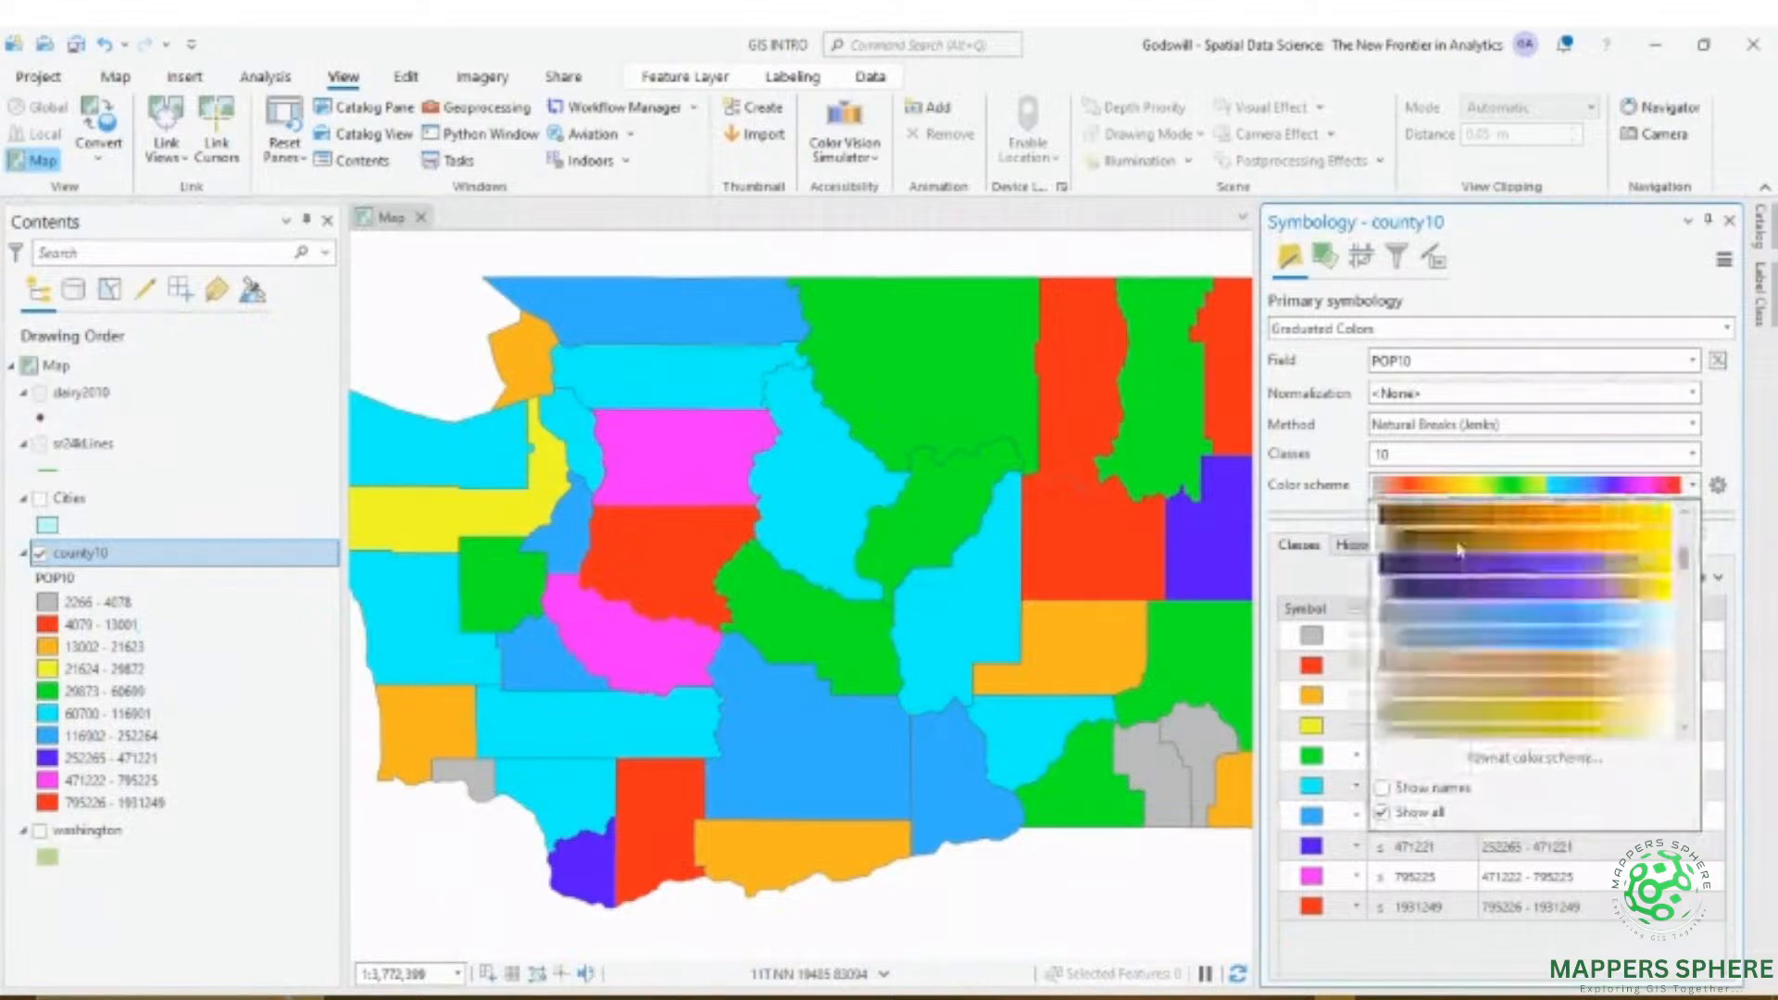
{"action": "scroll", "coordinate": [1458, 549], "scroll_direction": "up", "scroll_amount": 3}
{"action": "scroll", "coordinate": [1454, 583], "scroll_direction": "up", "scroll_amount": 3}
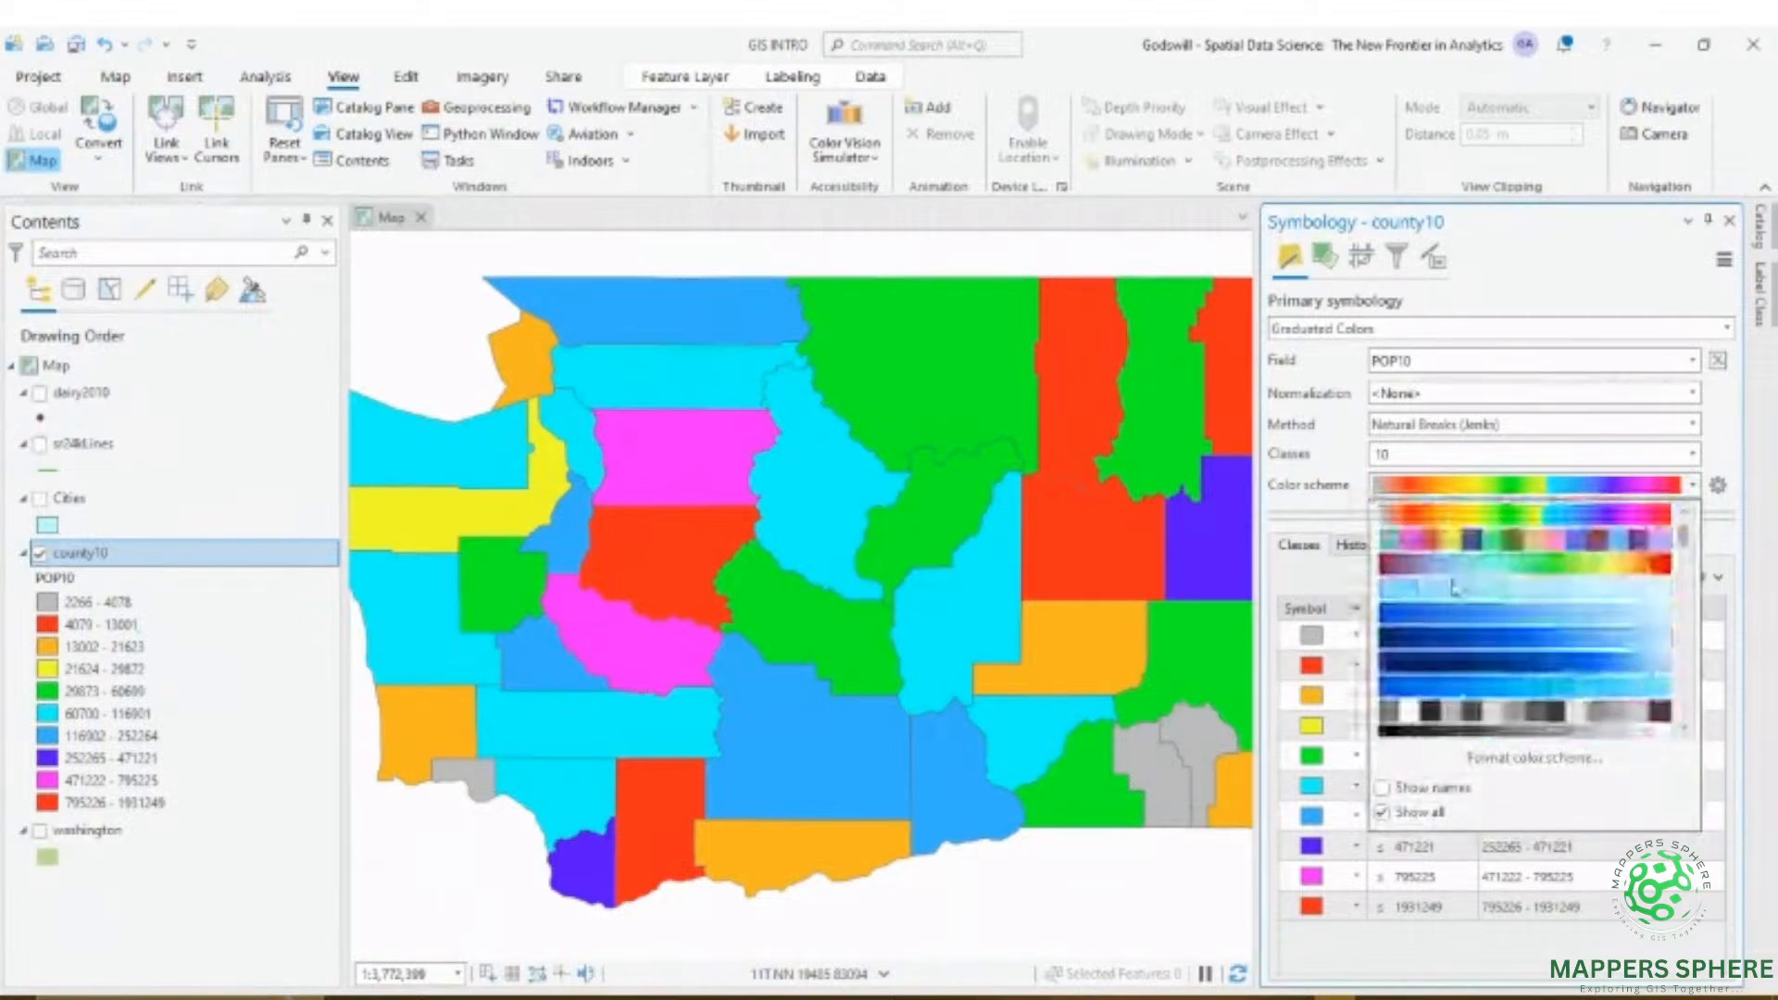
{"action": "scroll", "coordinate": [1454, 593], "scroll_direction": "down", "scroll_amount": 4}
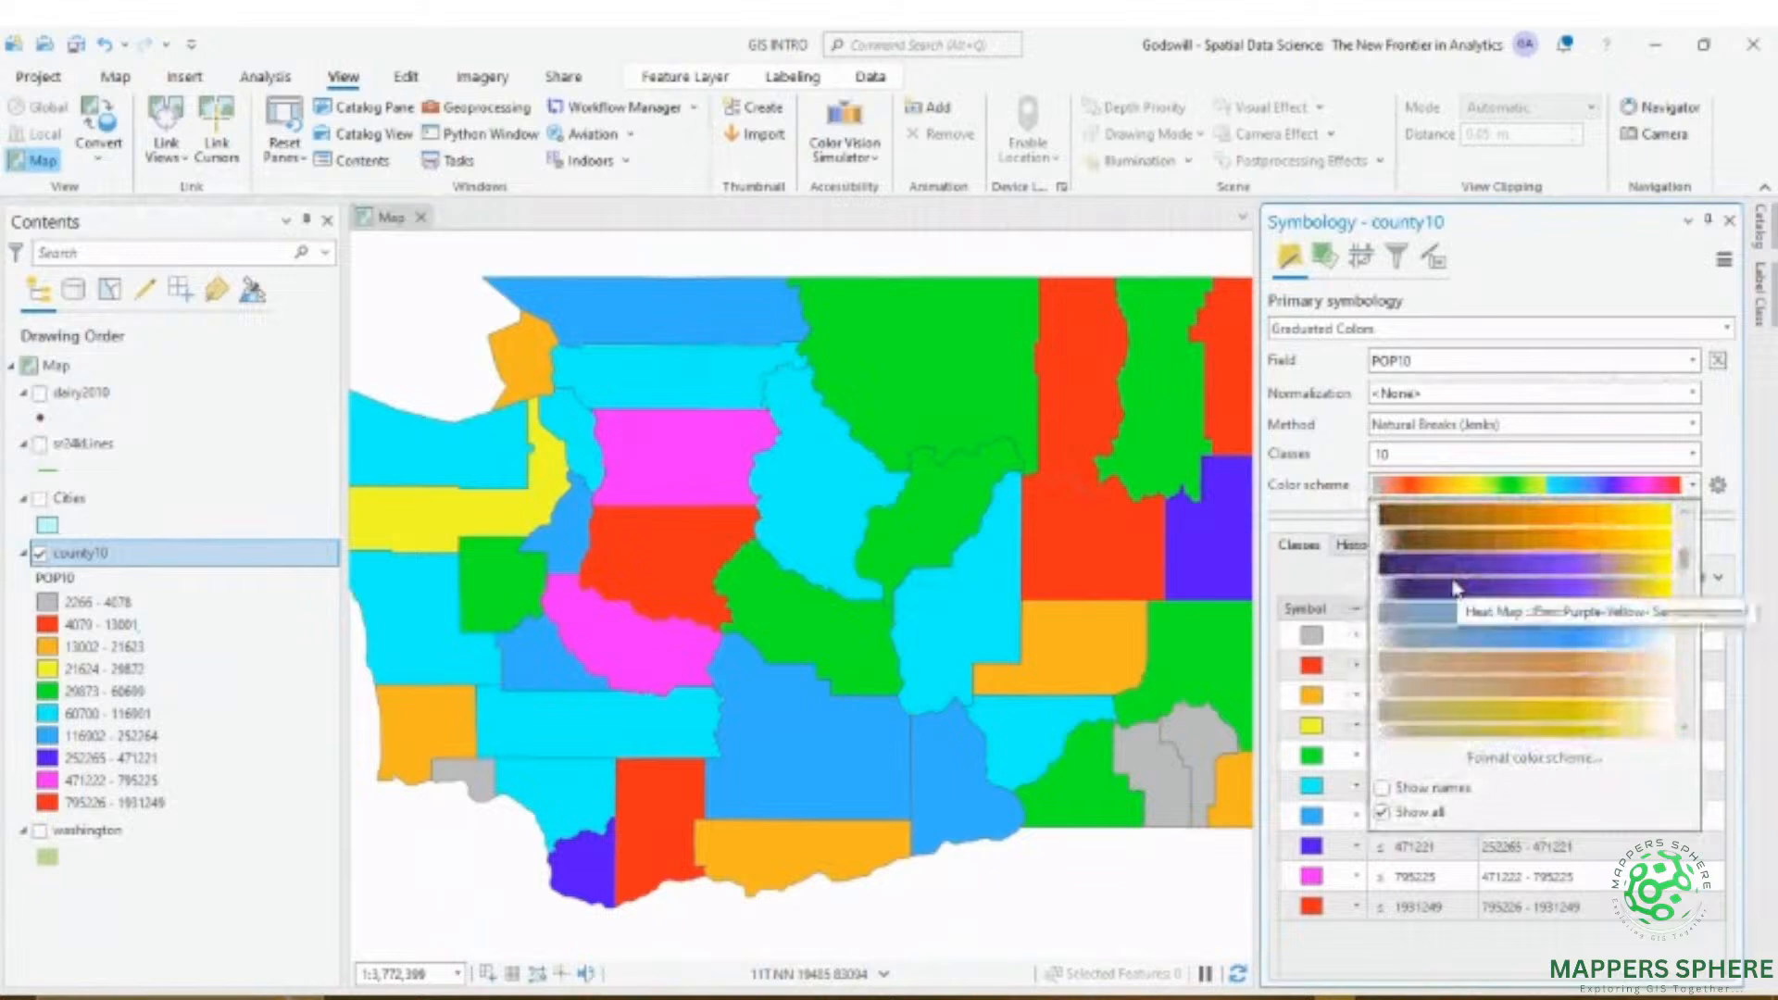
{"action": "left_click", "coordinate": [1330, 507]}
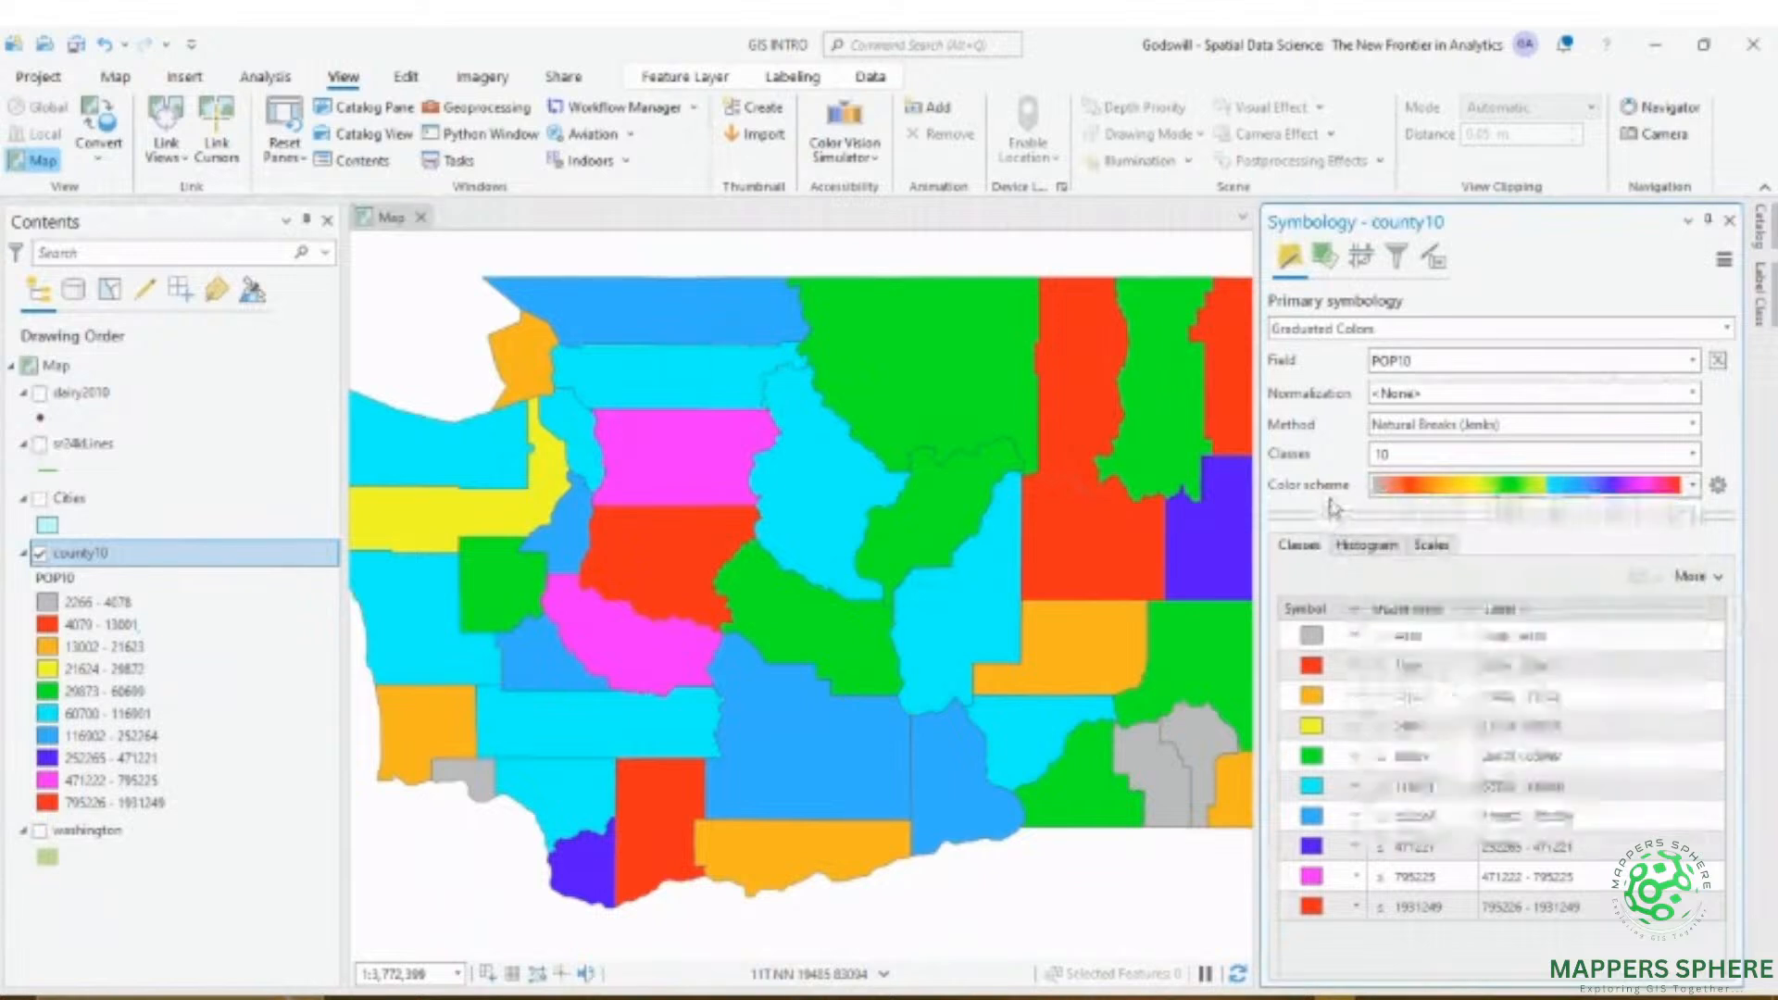
{"action": "left_click", "coordinate": [1456, 486]}
{"action": "left_click", "coordinate": [1395, 814]}
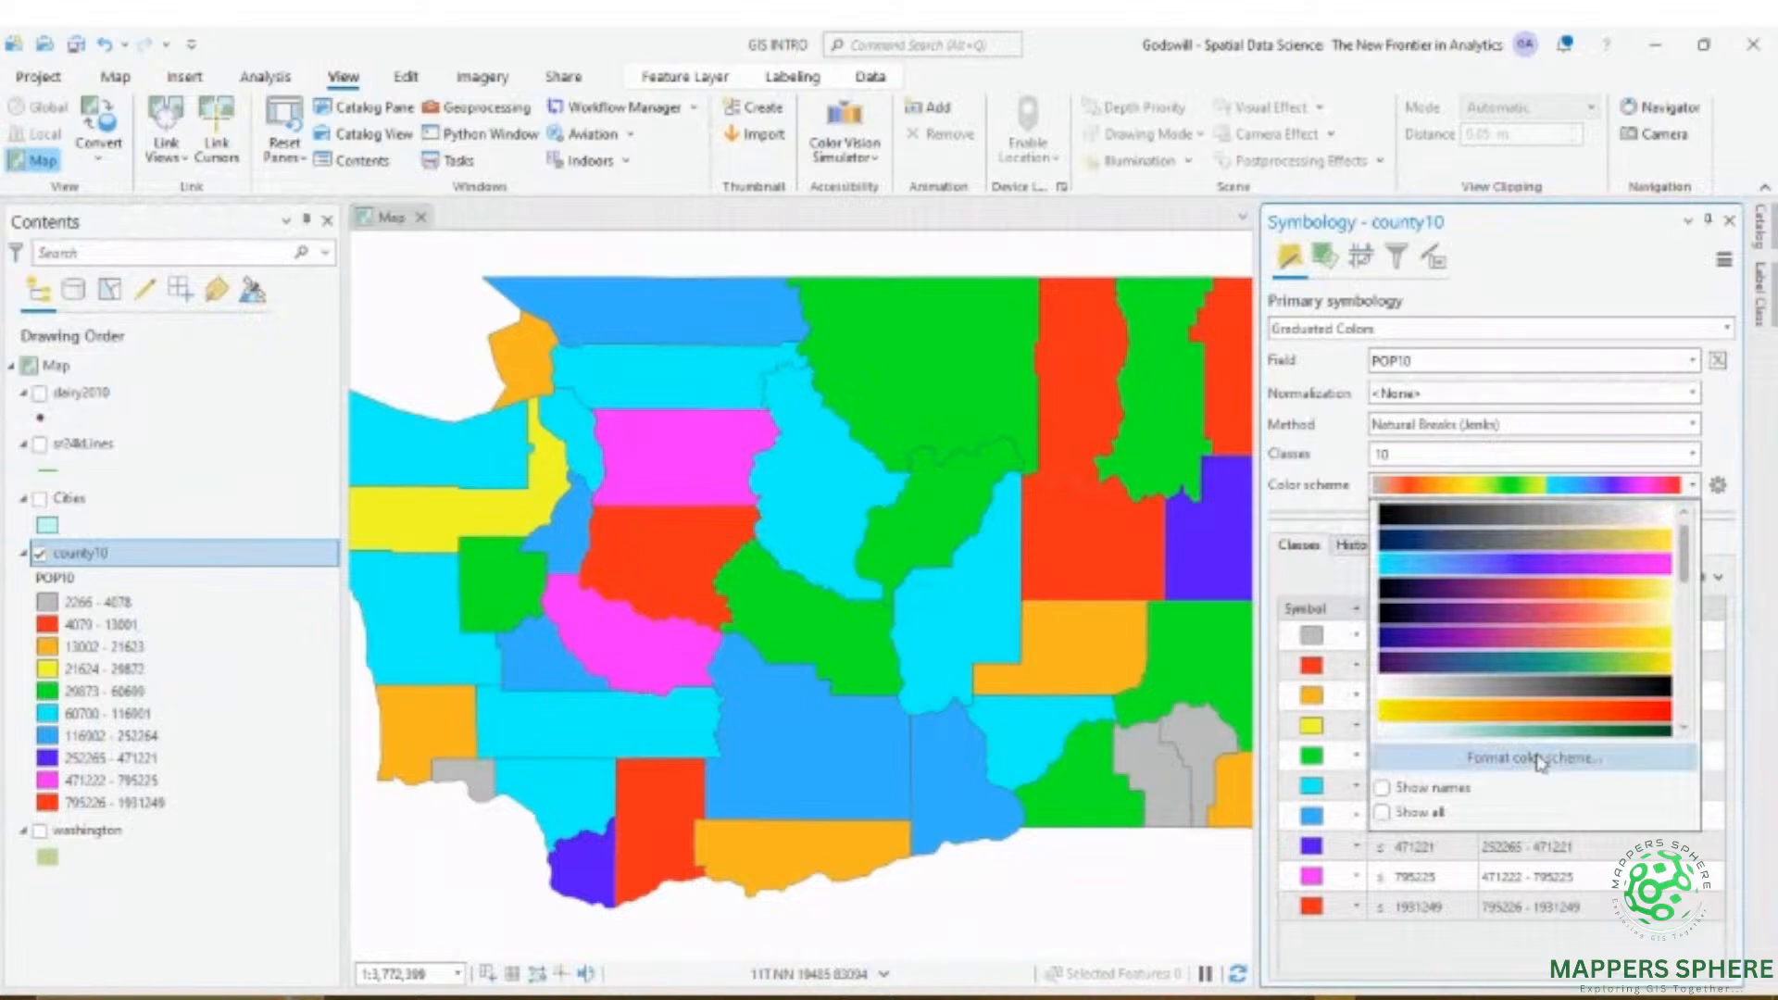
{"action": "left_click", "coordinate": [1540, 718]}
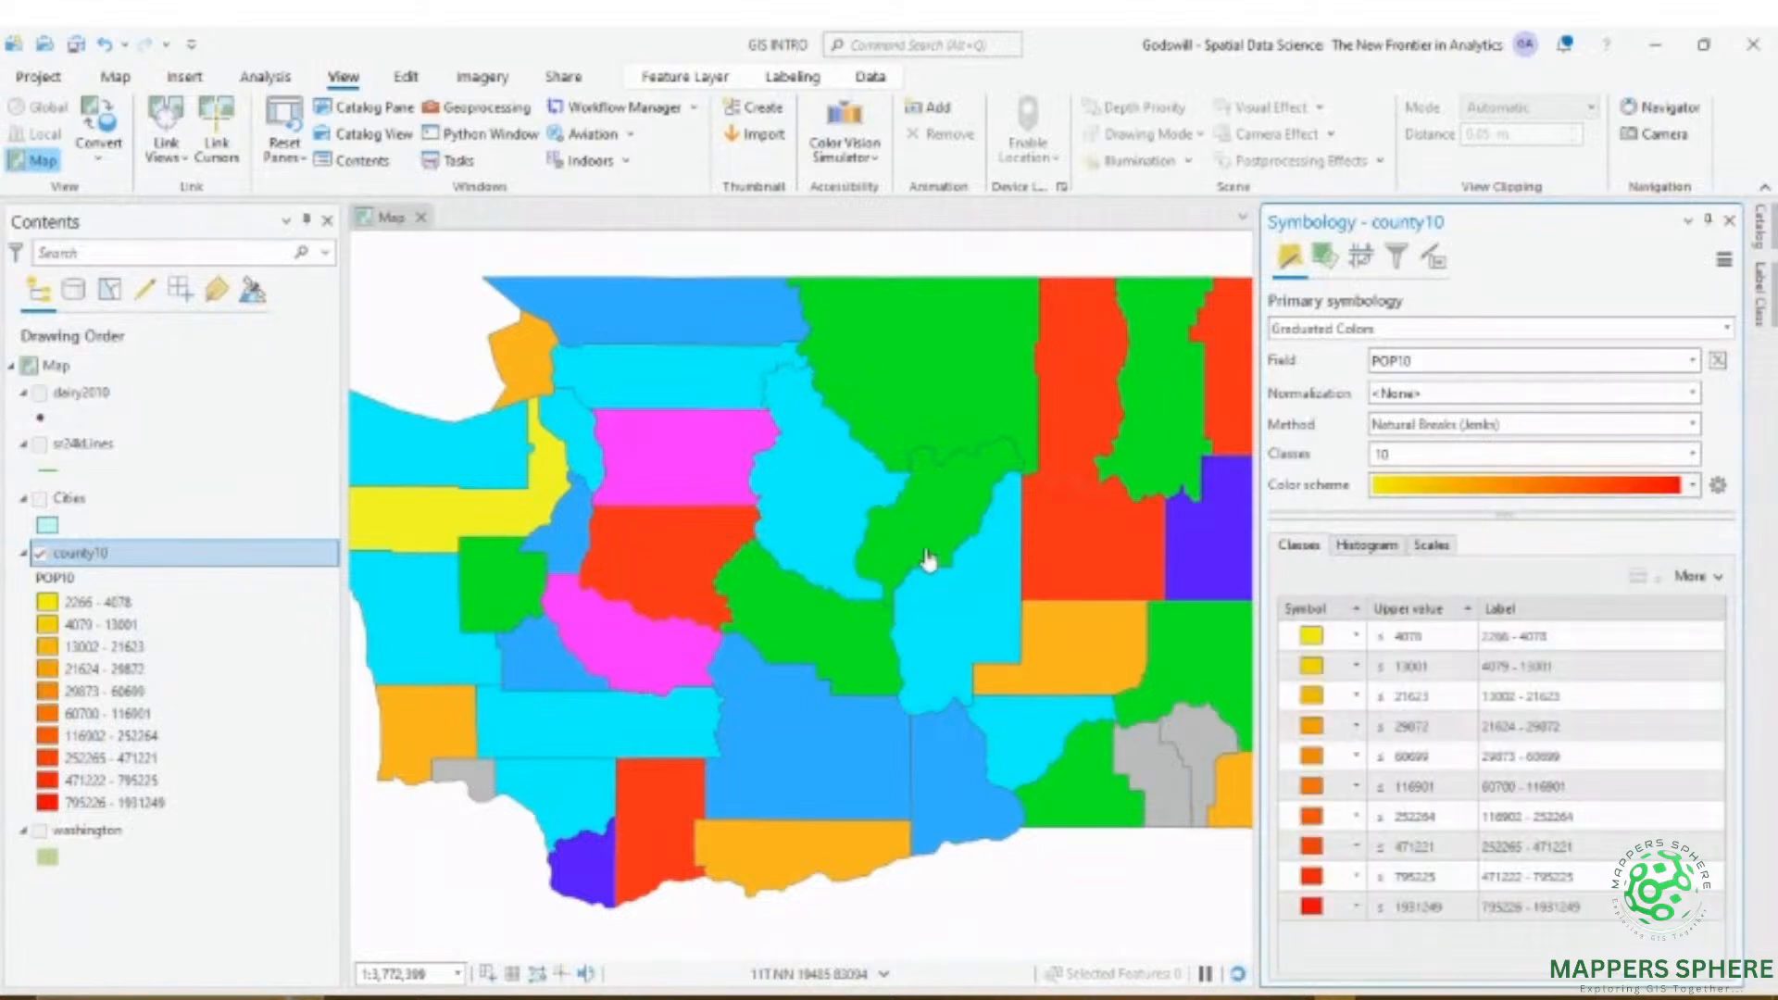
- Close the county10 symbology settings and turn on labels for the county10 layer
{"action": "left_click", "coordinate": [1729, 221]}
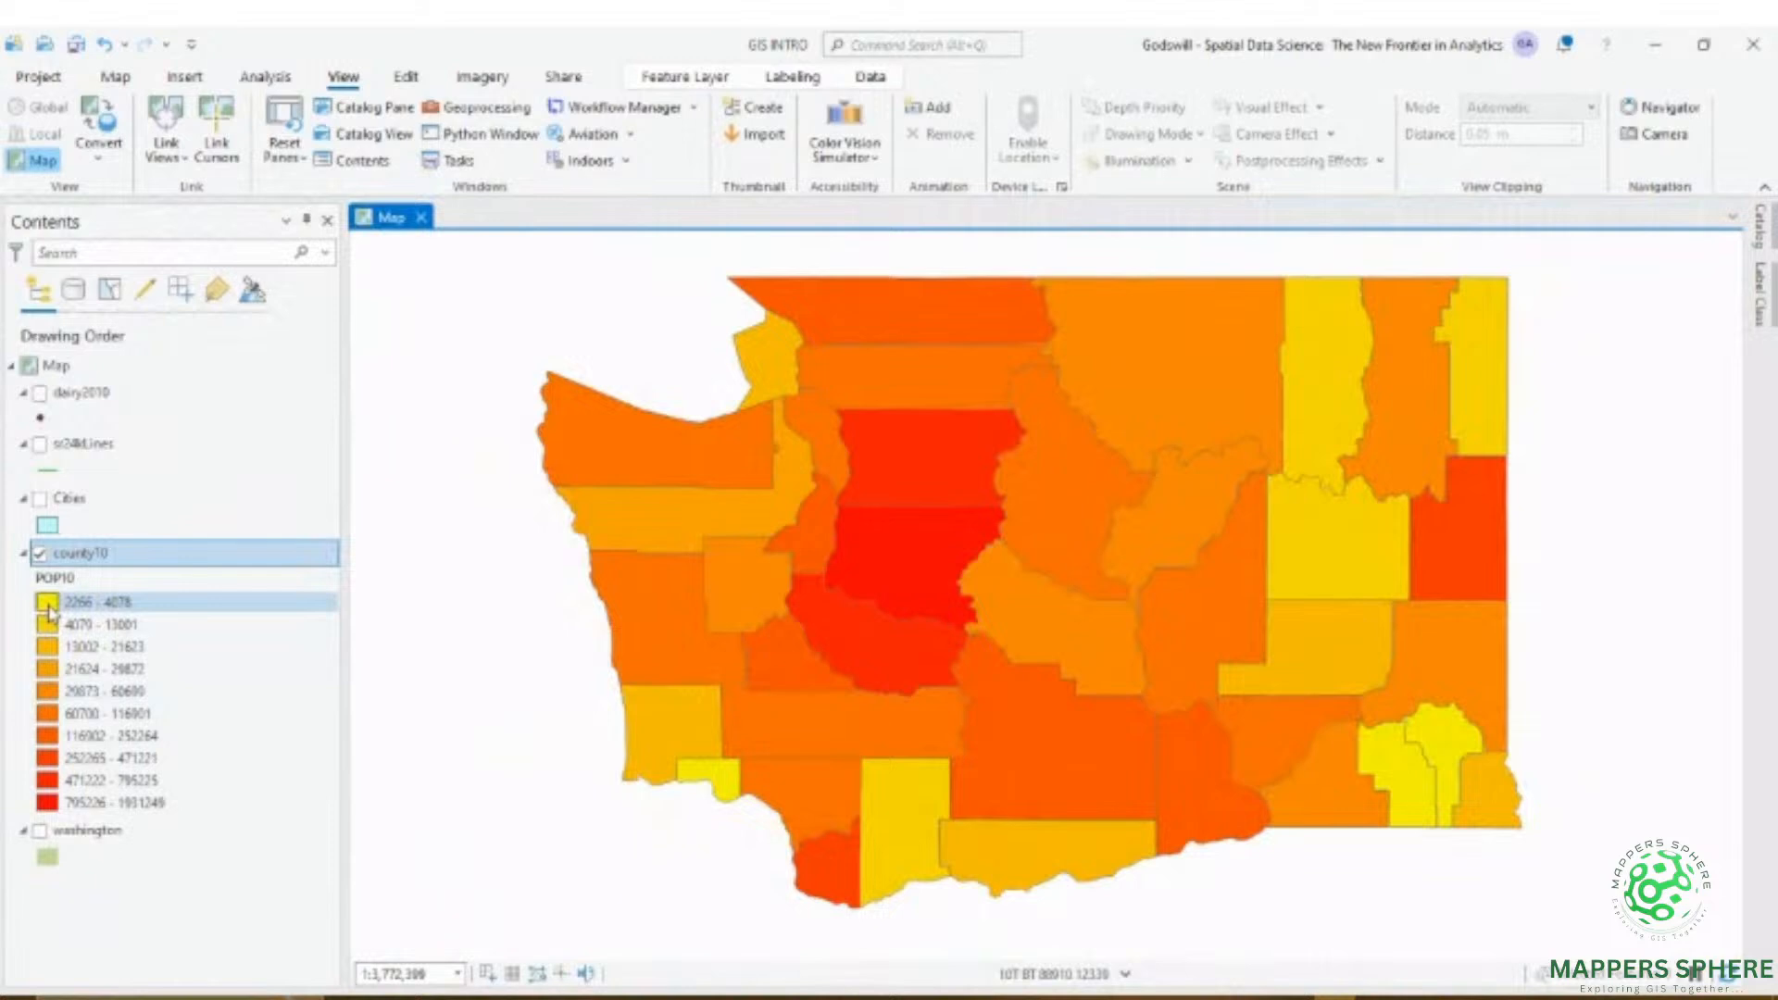
{"action": "right_click", "coordinate": [203, 554]}
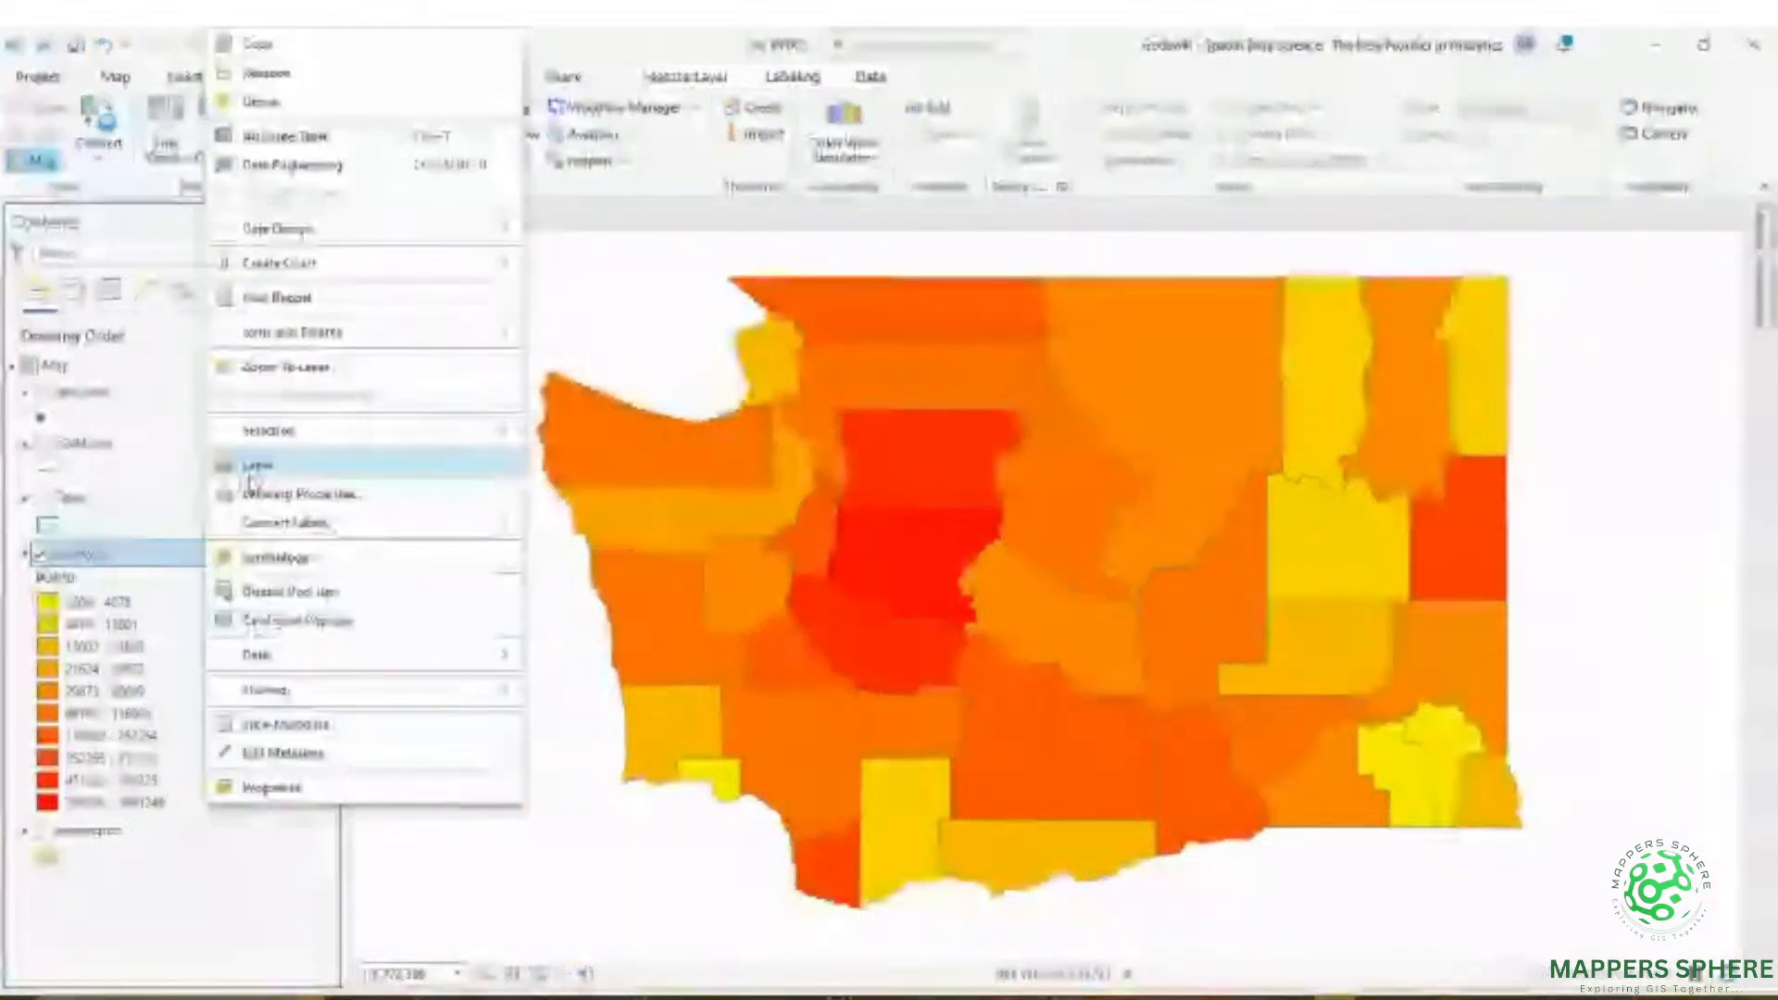
{"action": "left_click", "coordinate": [250, 474]}
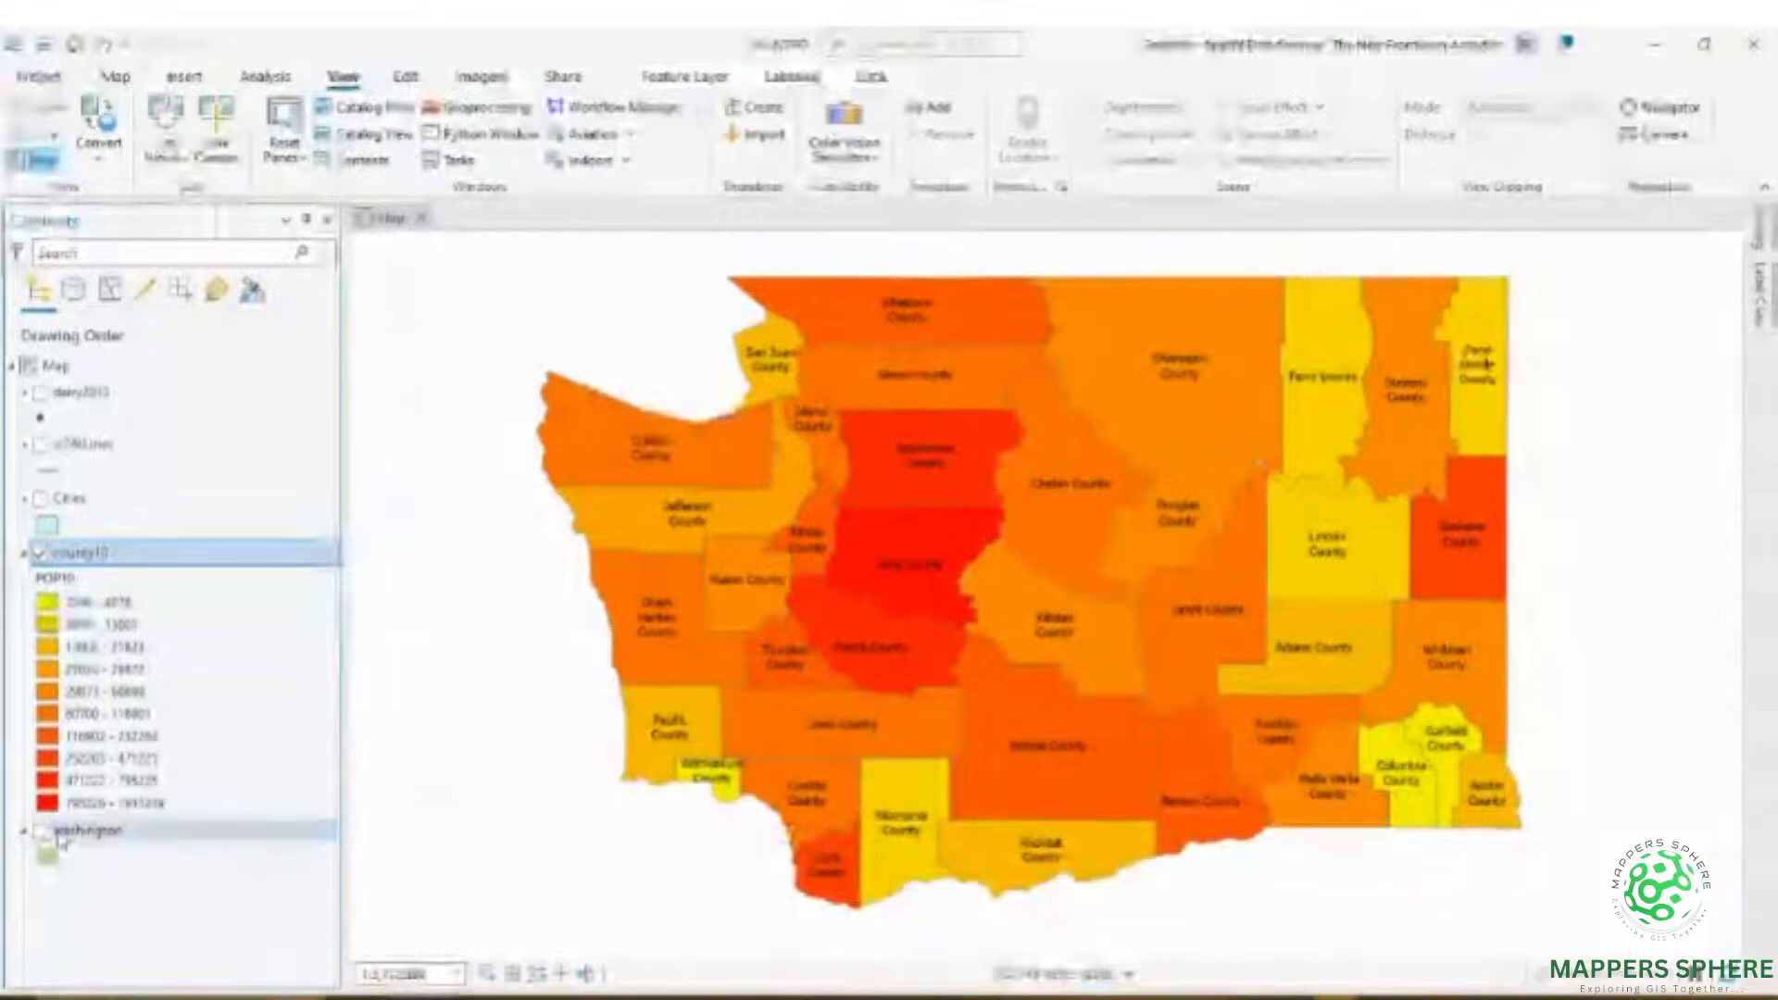
- Make the washington and dairy2010 layers visible and open the dairy2010 point symbol's formatting properties
{"action": "left_click", "coordinate": [43, 832]}
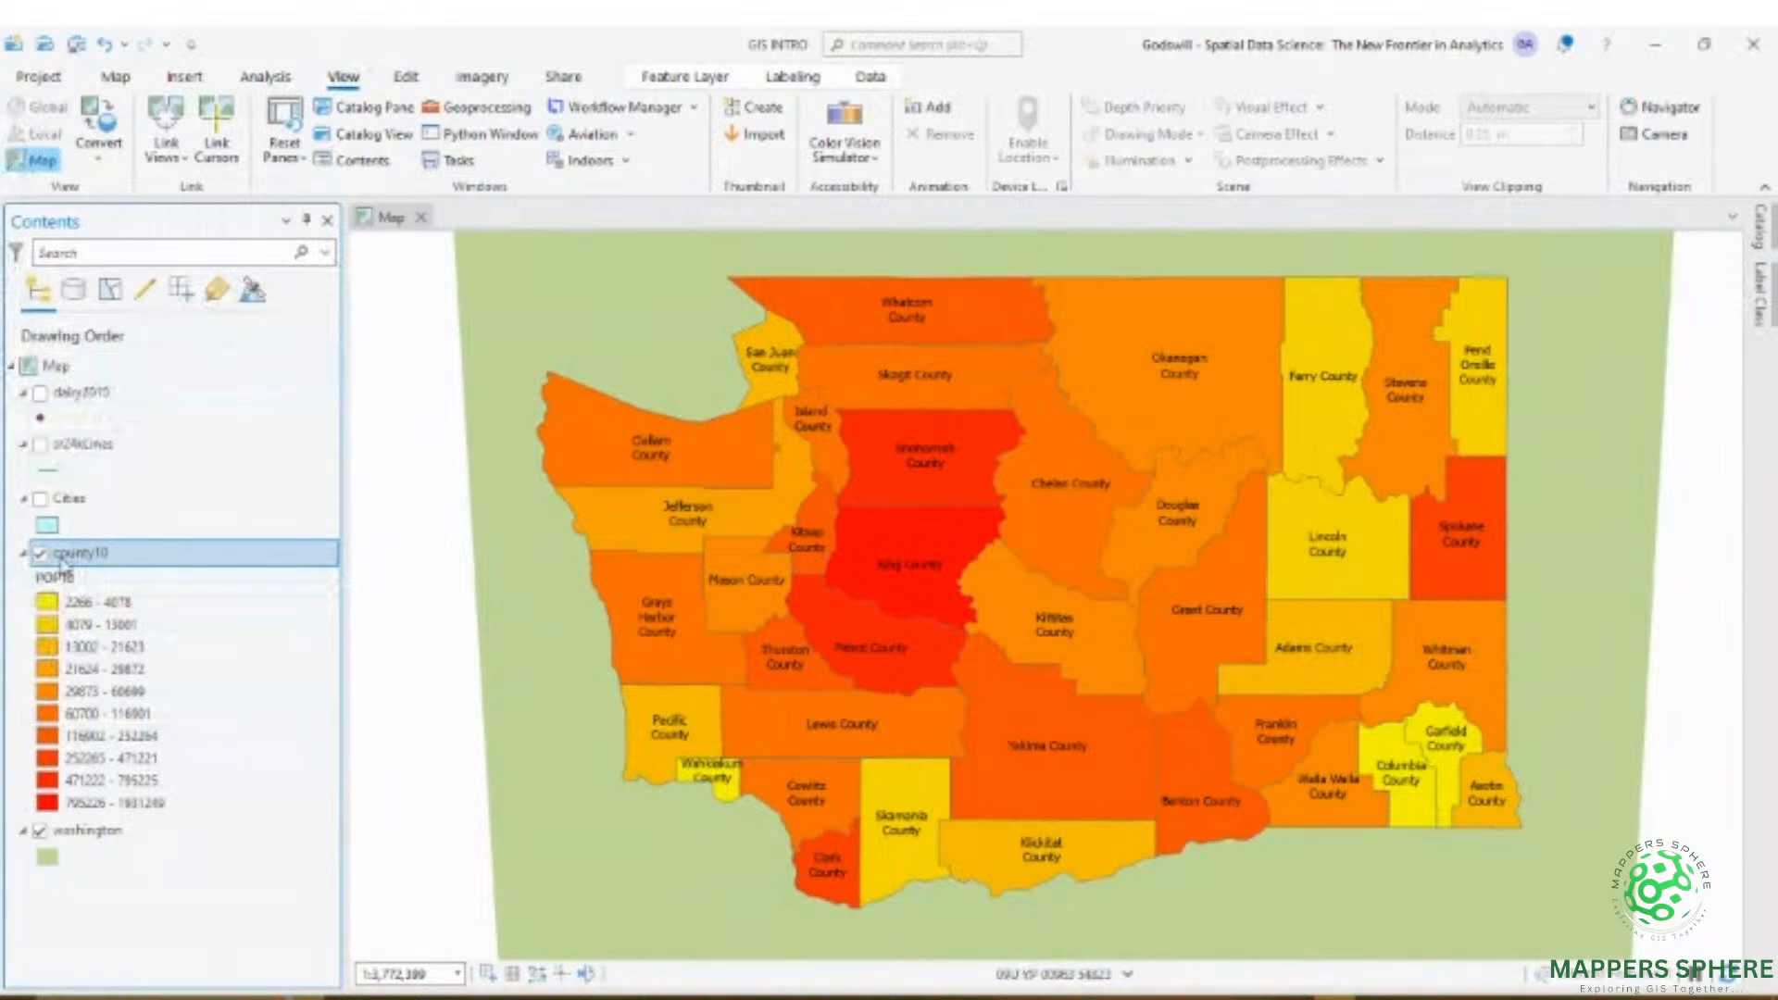
{"action": "left_click_drag", "start_coordinate": [61, 561], "coordinate": [35, 431]}
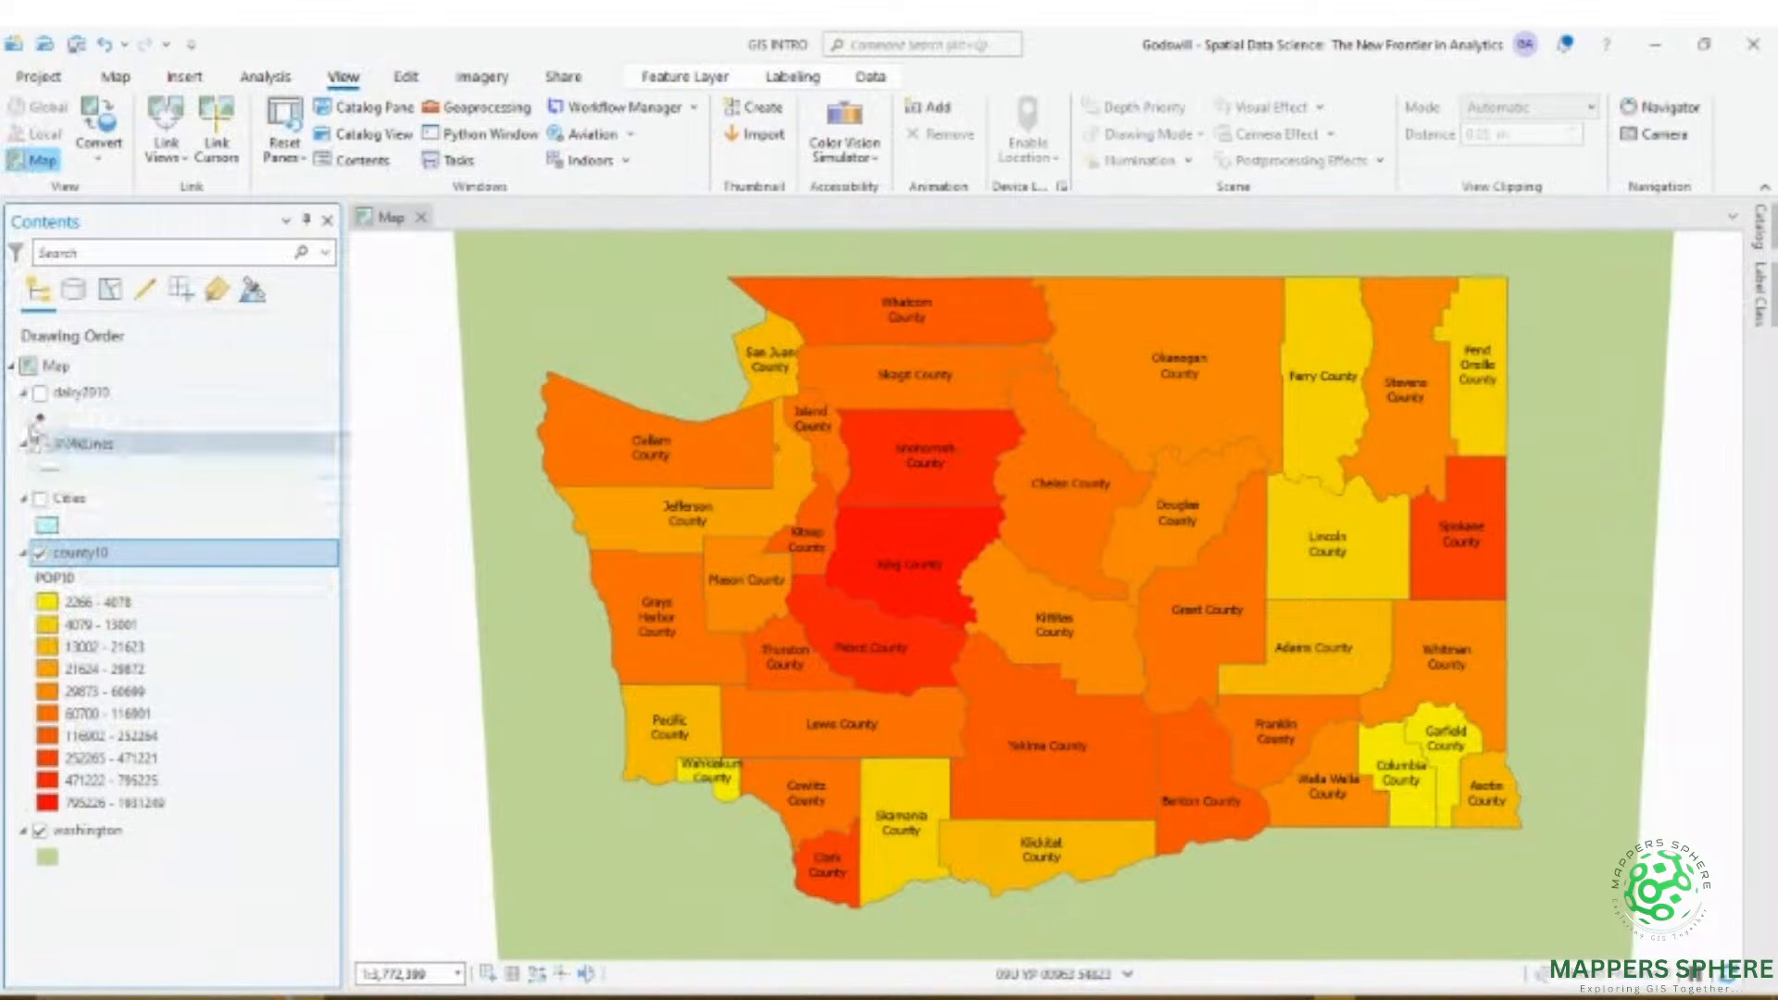
{"action": "left_click_drag", "start_coordinate": [35, 429], "coordinate": [39, 408]}
{"action": "left_click", "coordinate": [40, 392]}
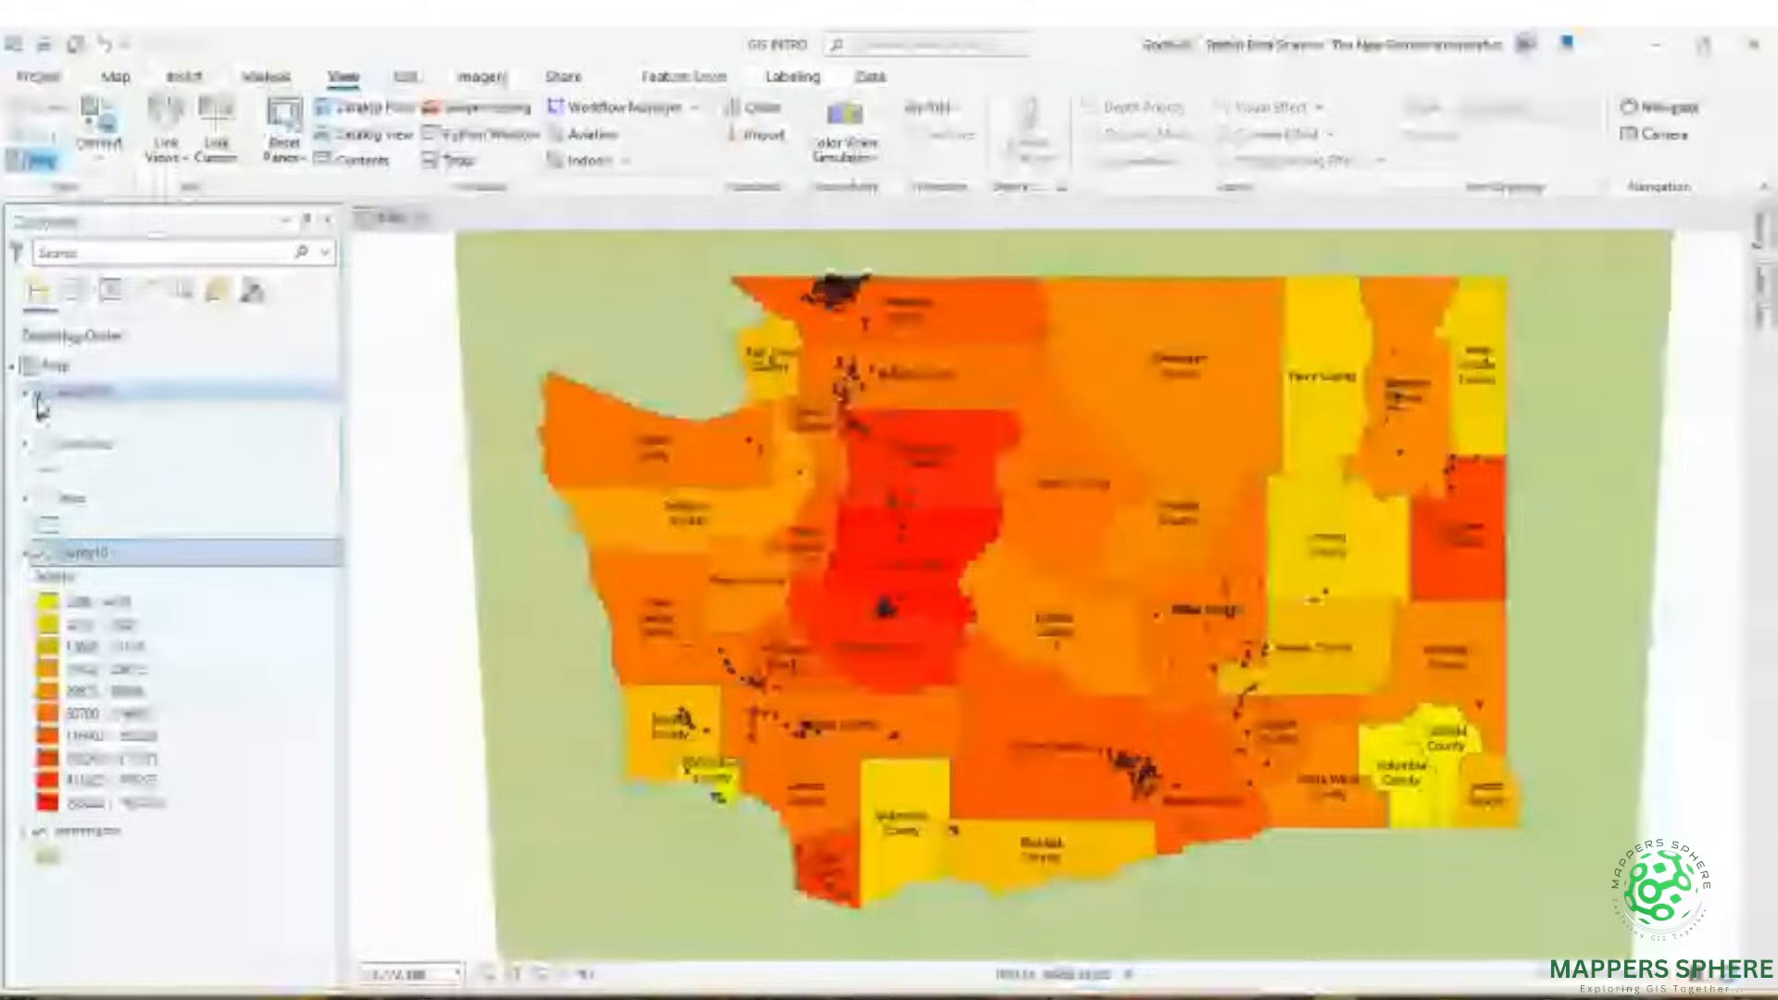
{"action": "left_click", "coordinate": [44, 418]}
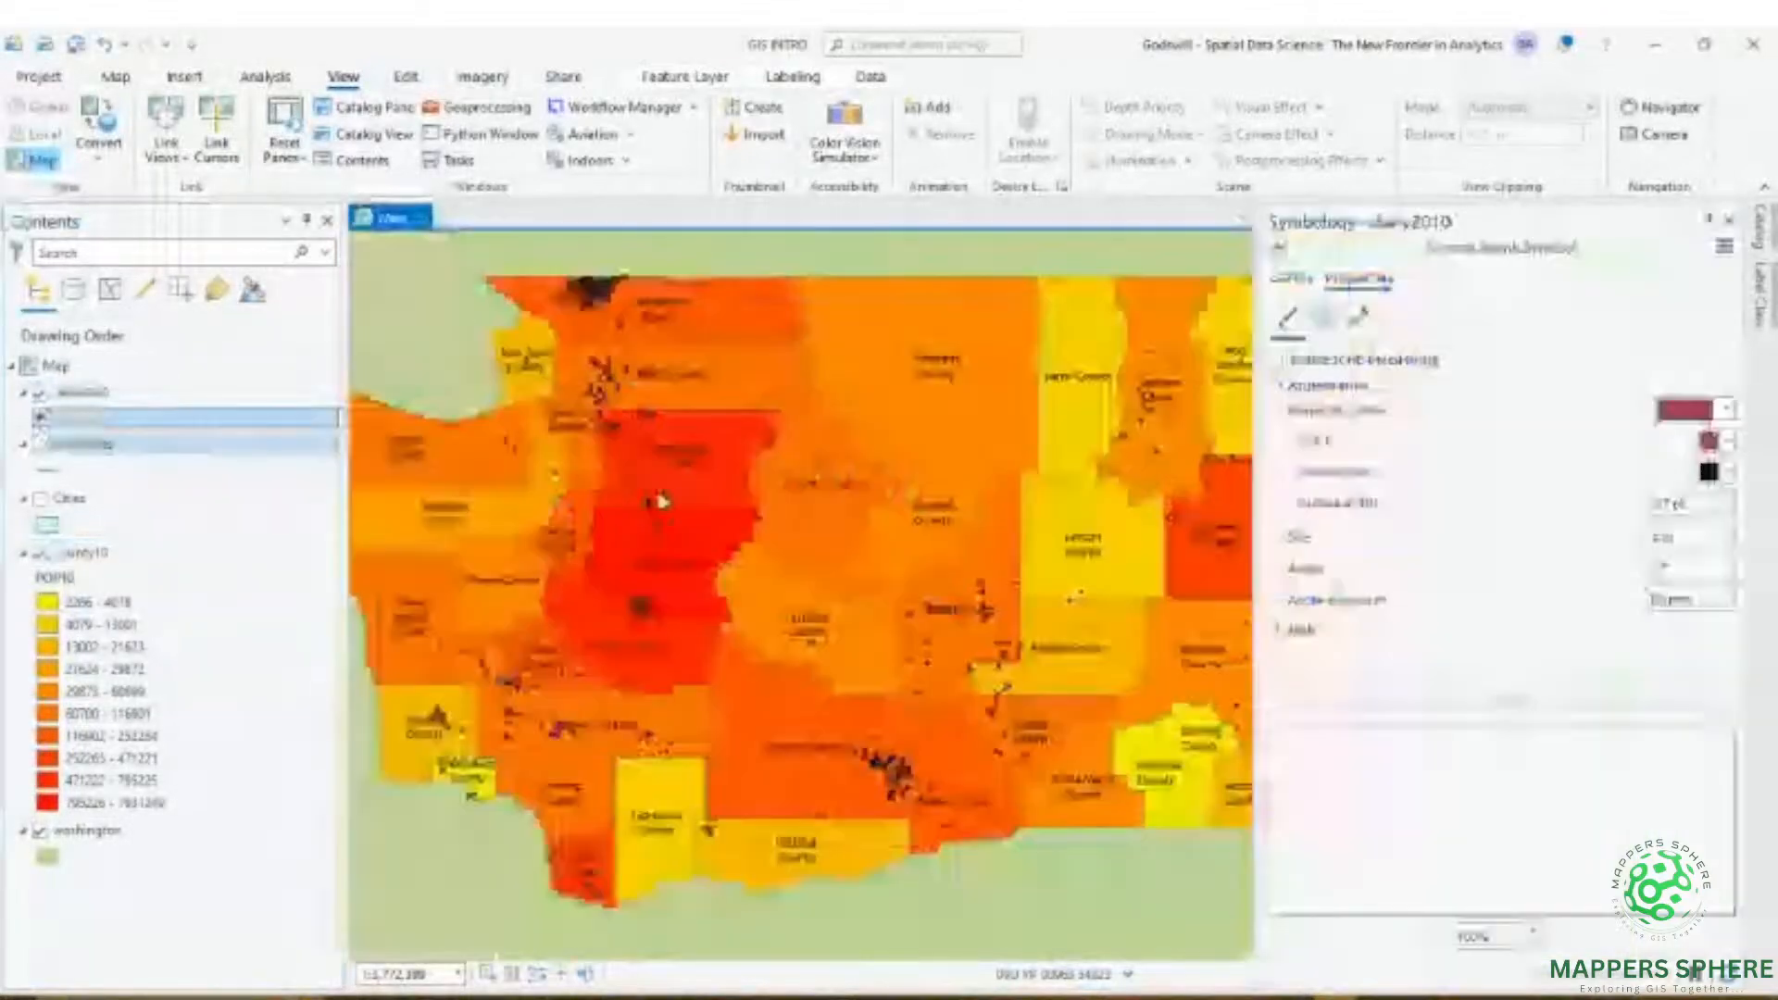
{"action": "left_click", "coordinate": [1391, 228]}
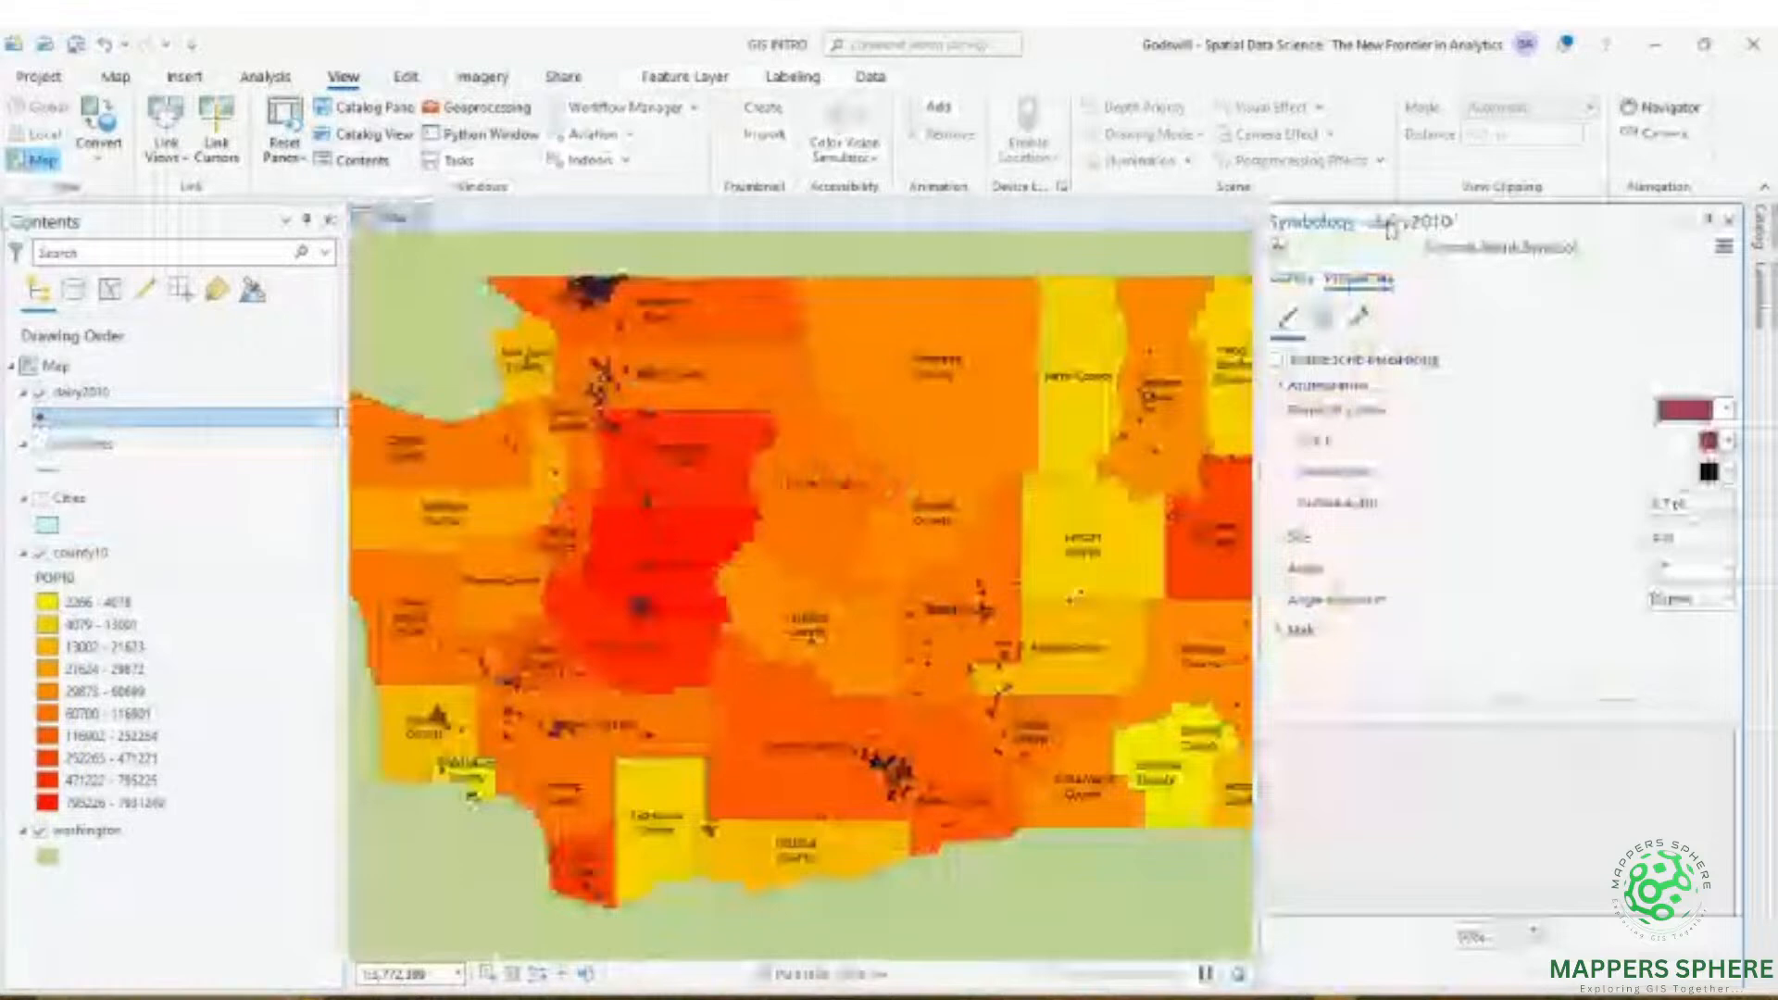
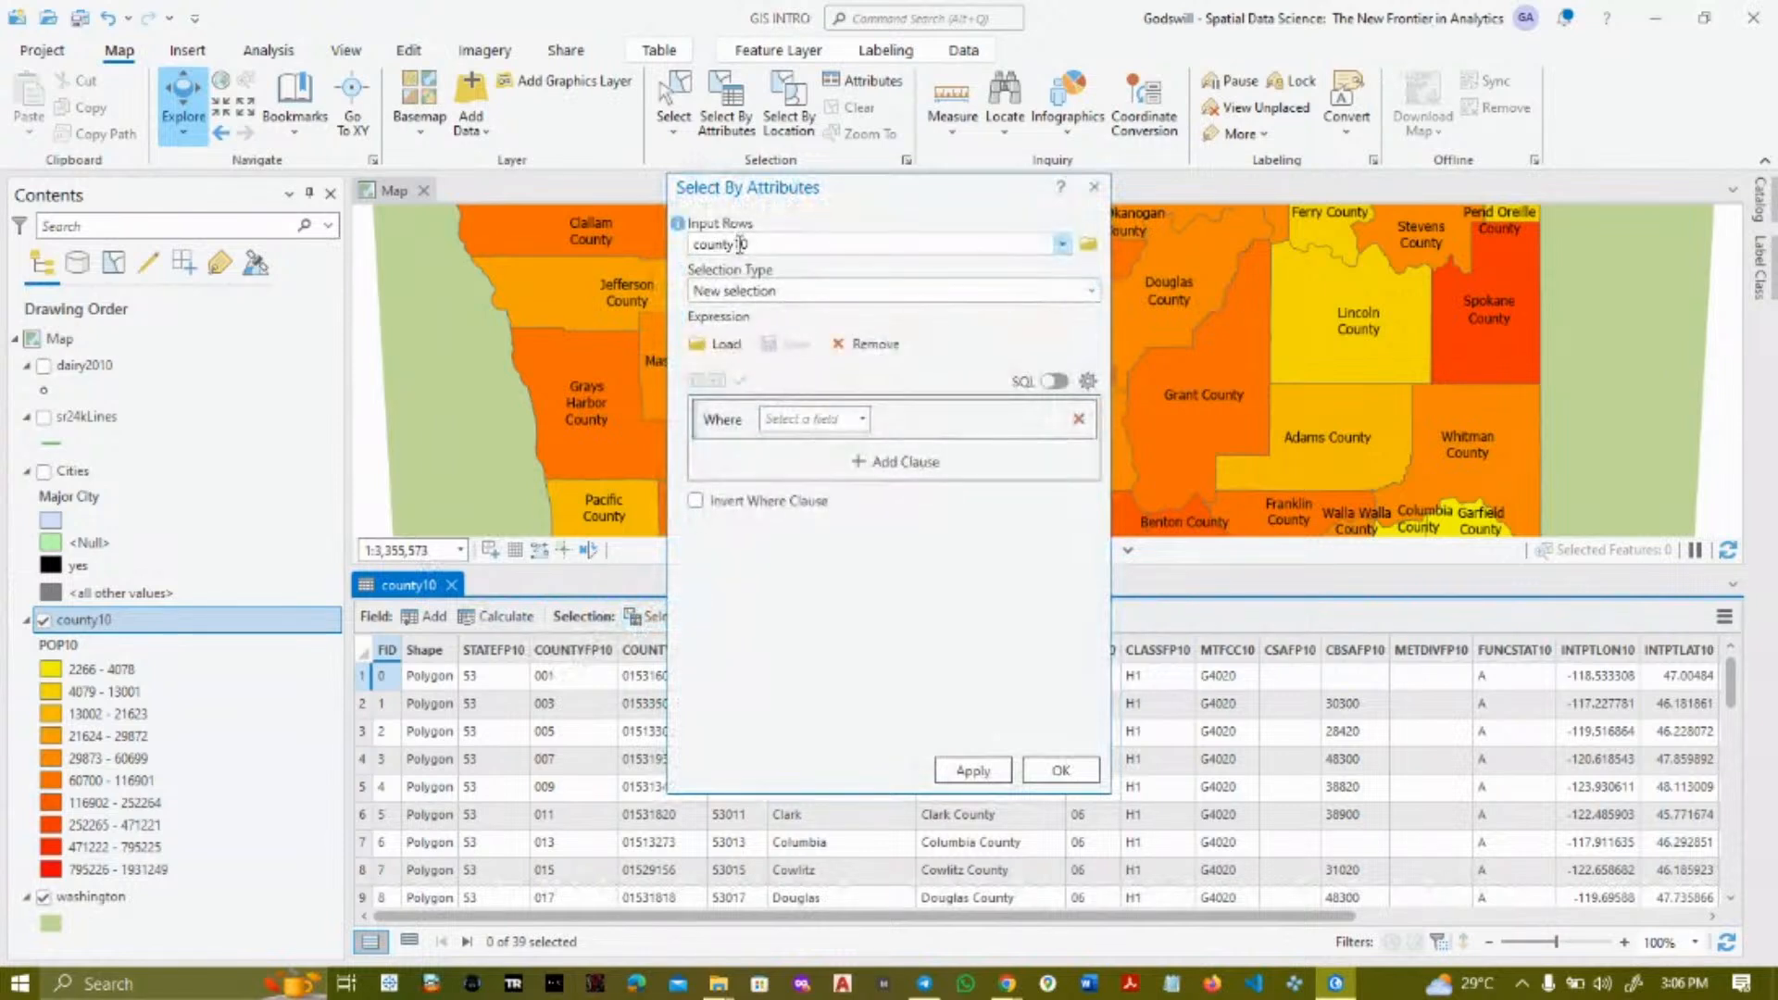
- Set up Select By Attributes with county10 as the input rows and New selection as the selection type
{"action": "left_click", "coordinate": [1062, 246]}
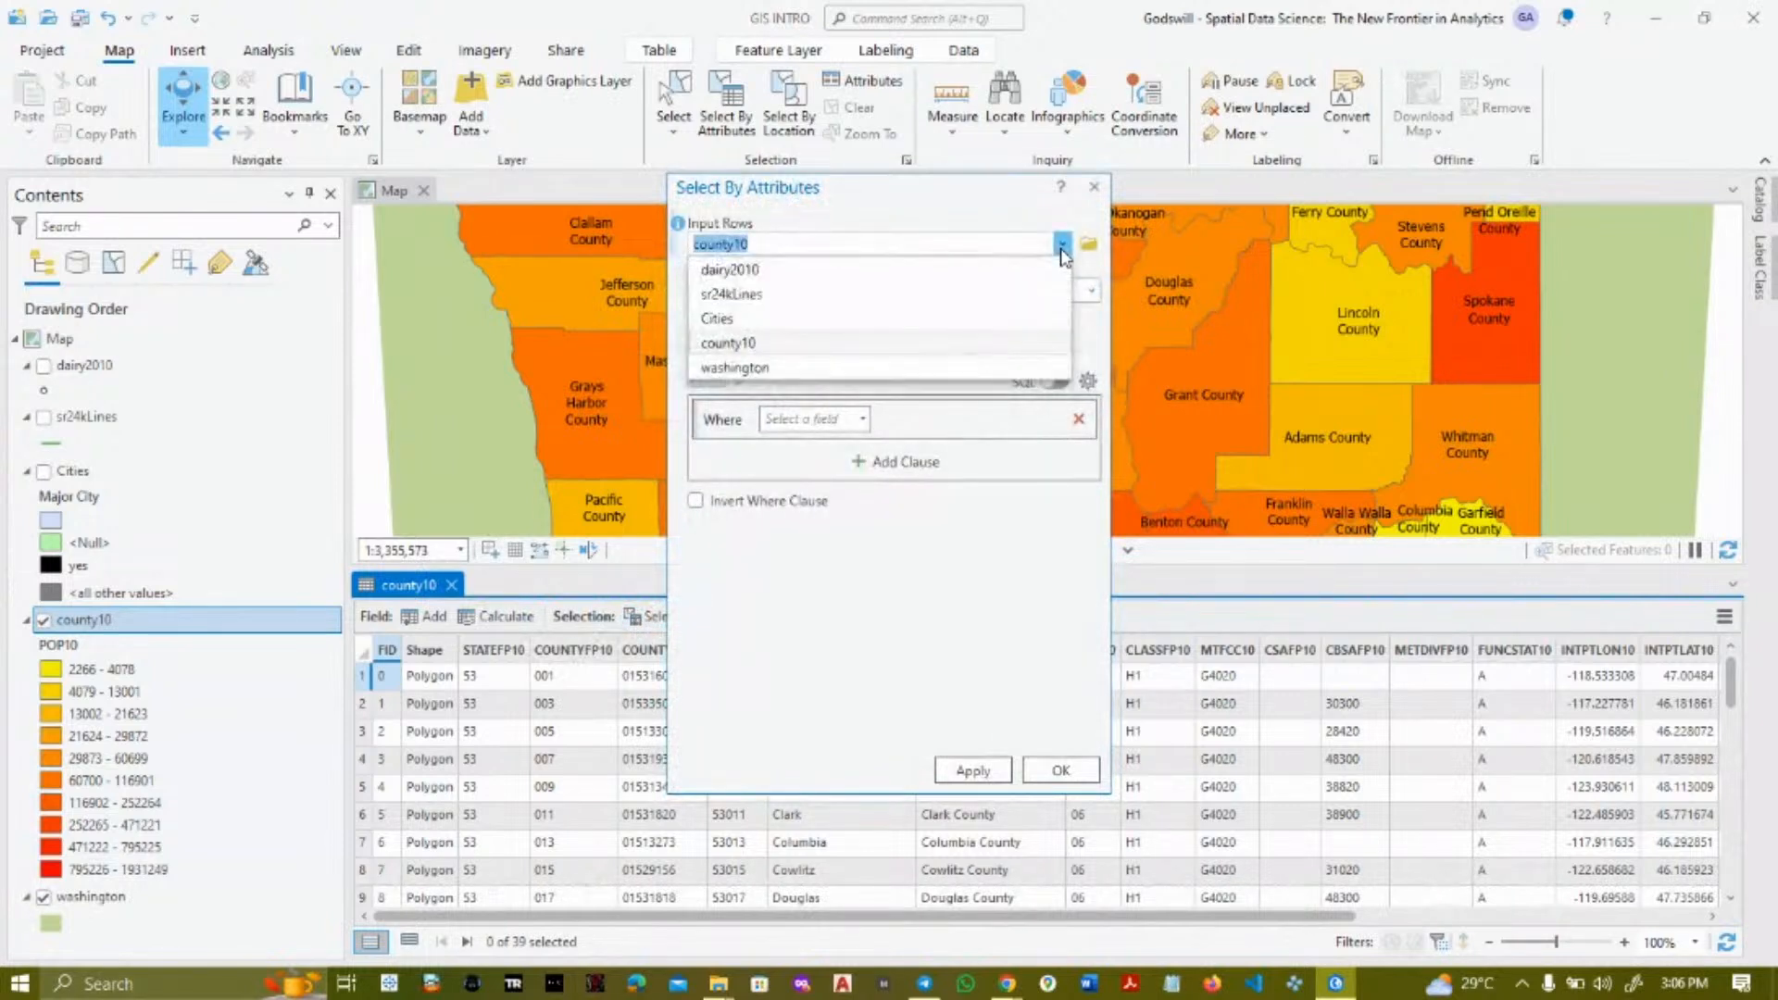
{"action": "left_click", "coordinate": [735, 344]}
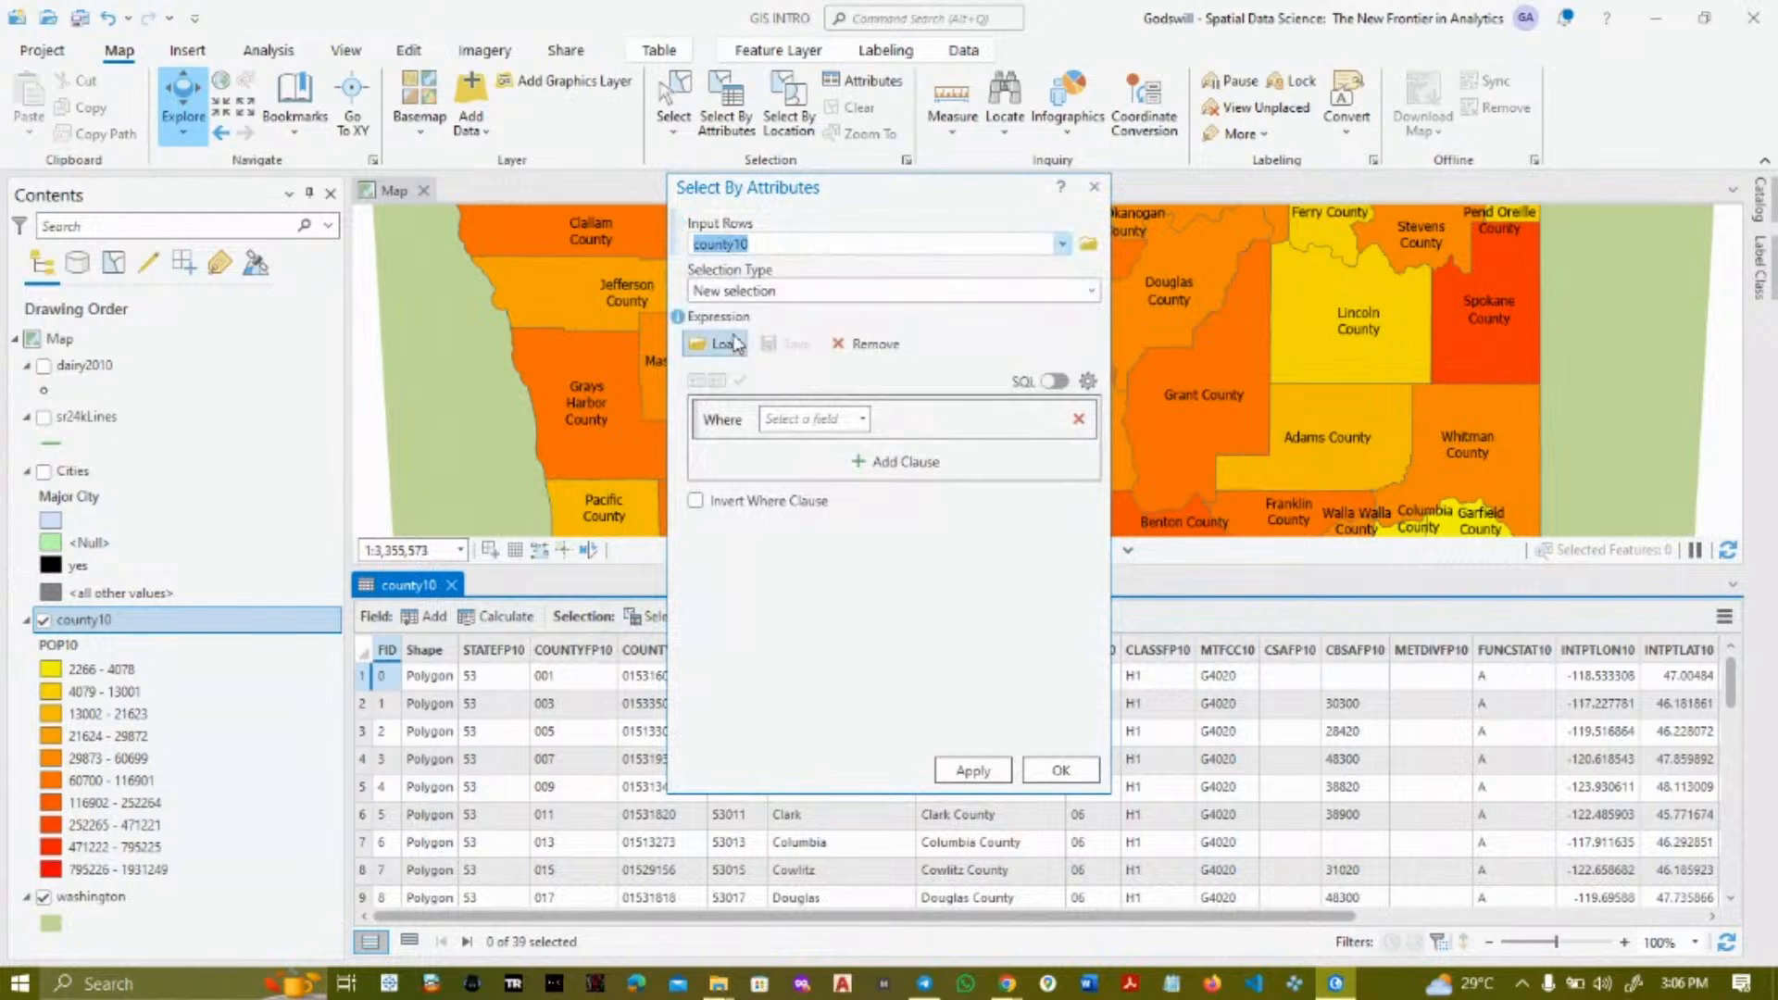
{"action": "left_click", "coordinate": [1033, 293]}
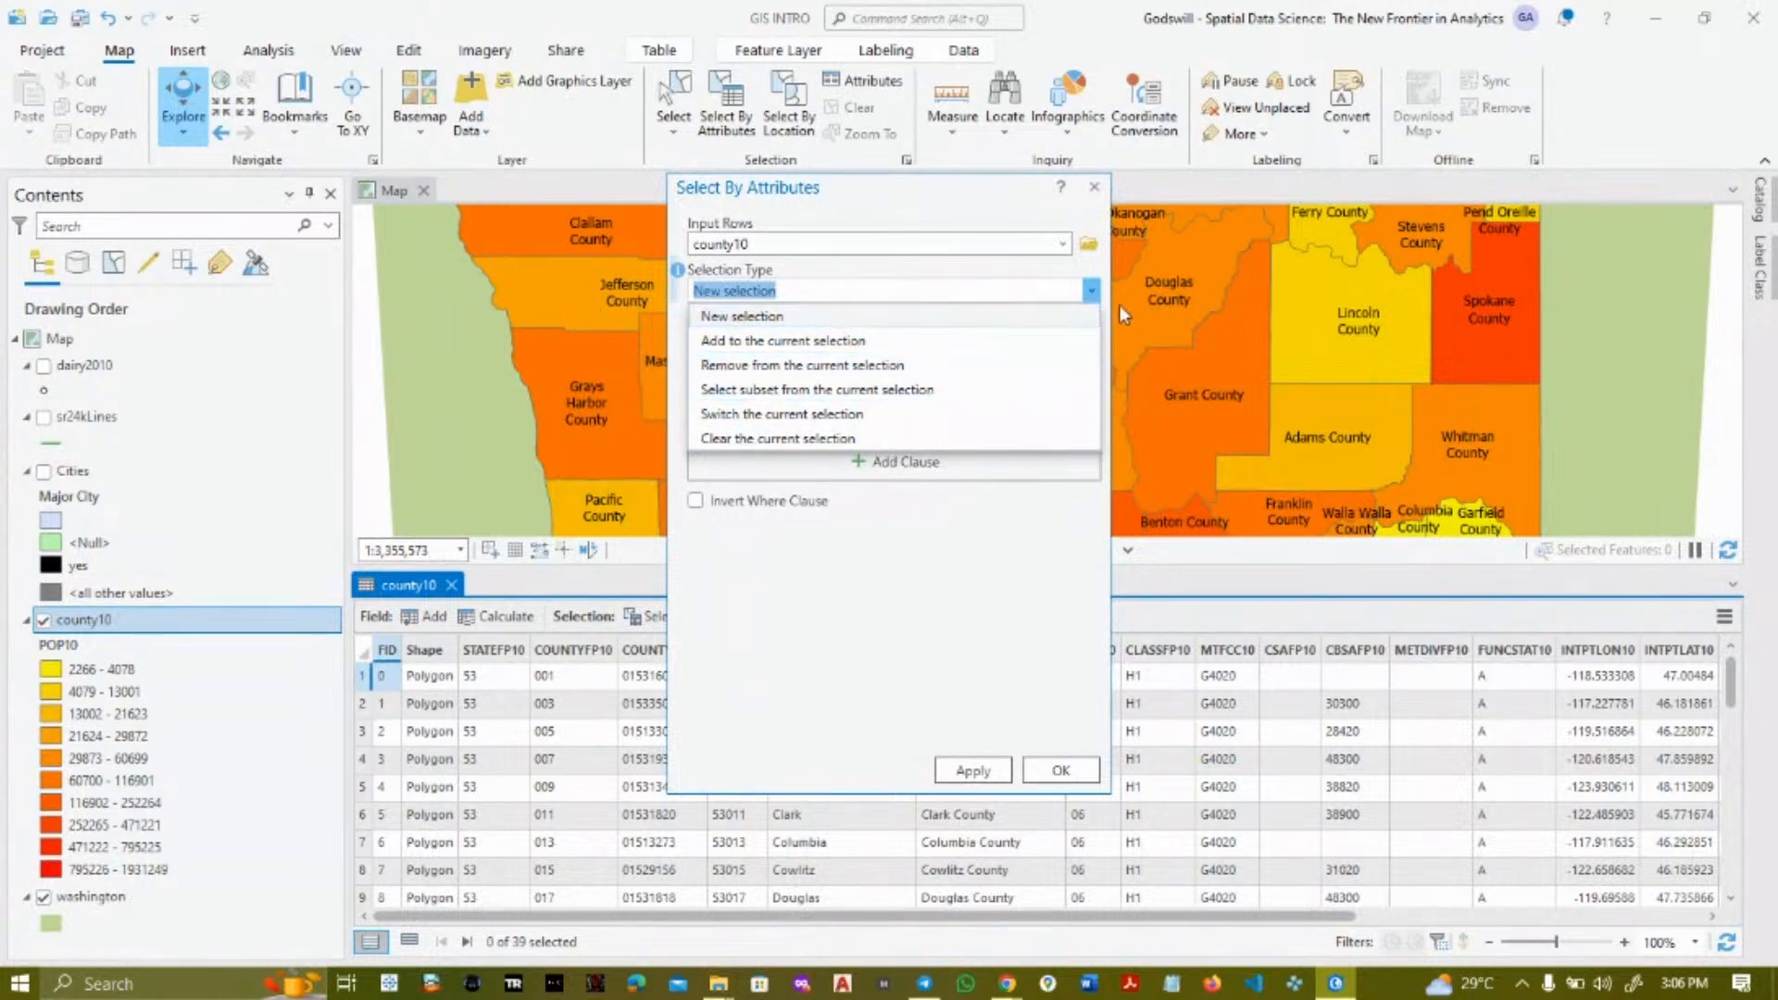
{"action": "left_click", "coordinate": [1094, 292]}
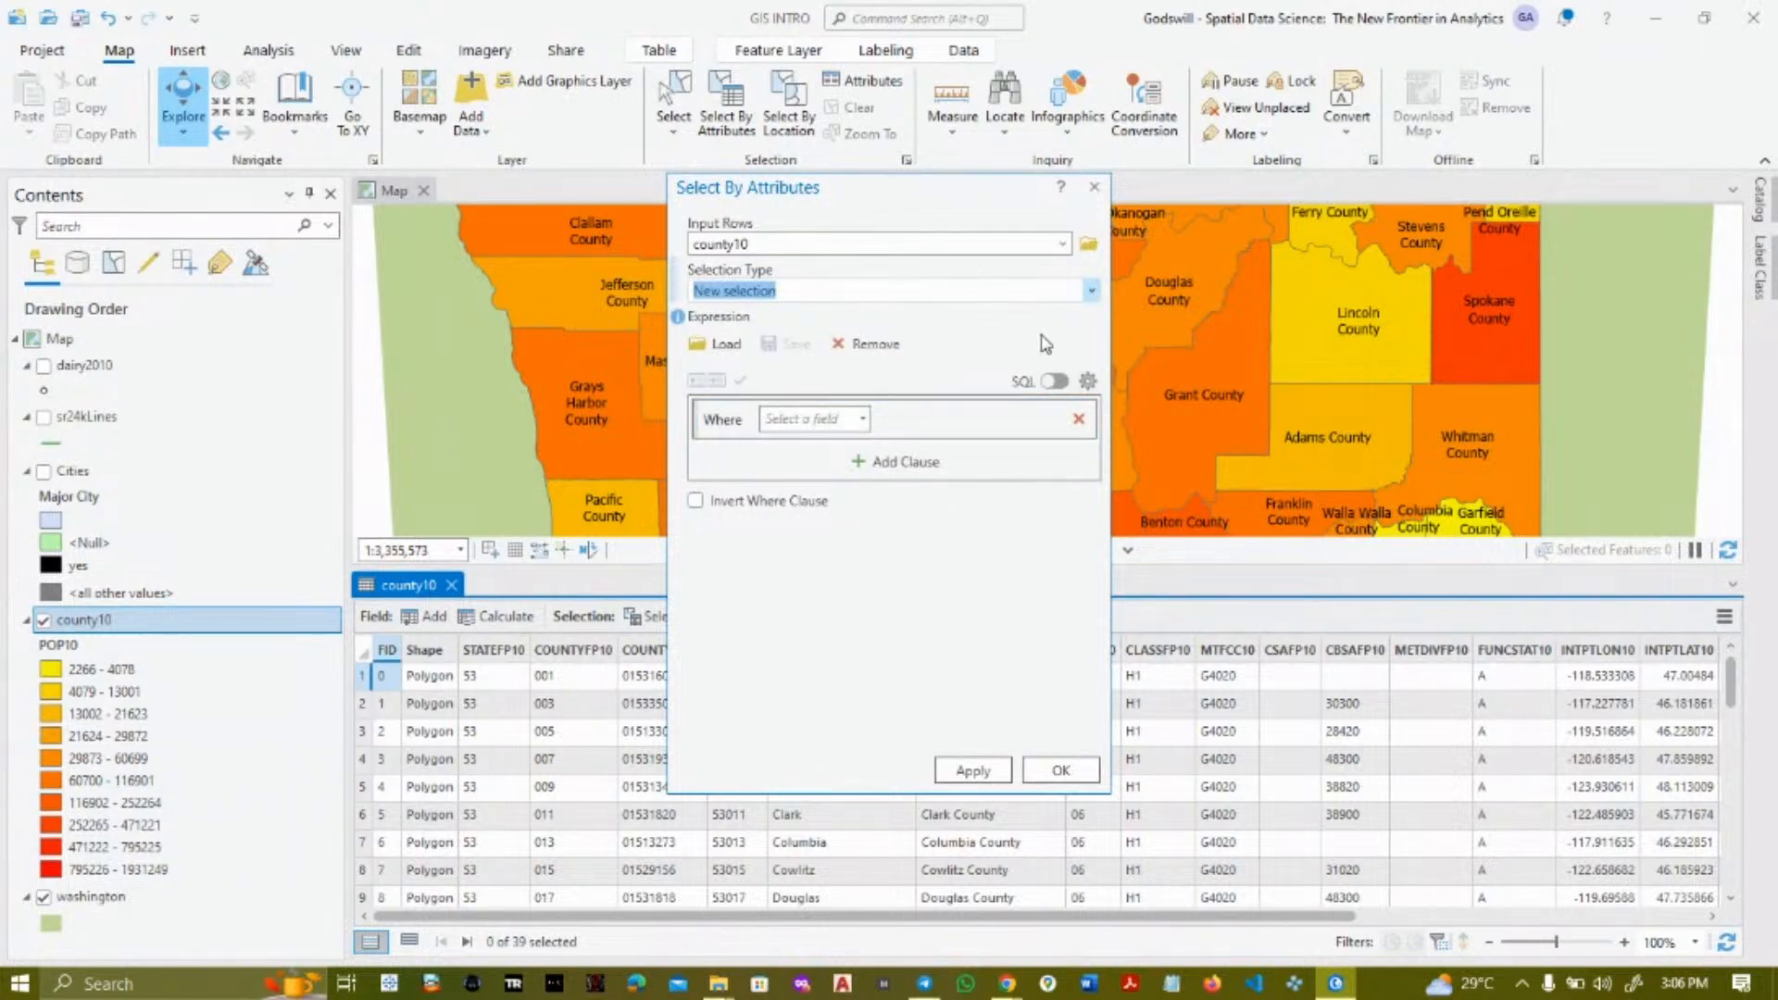
- Switch the selection expression to SQL and try writing a query by hand with "FROM * select"
{"action": "left_click", "coordinate": [1055, 385]}
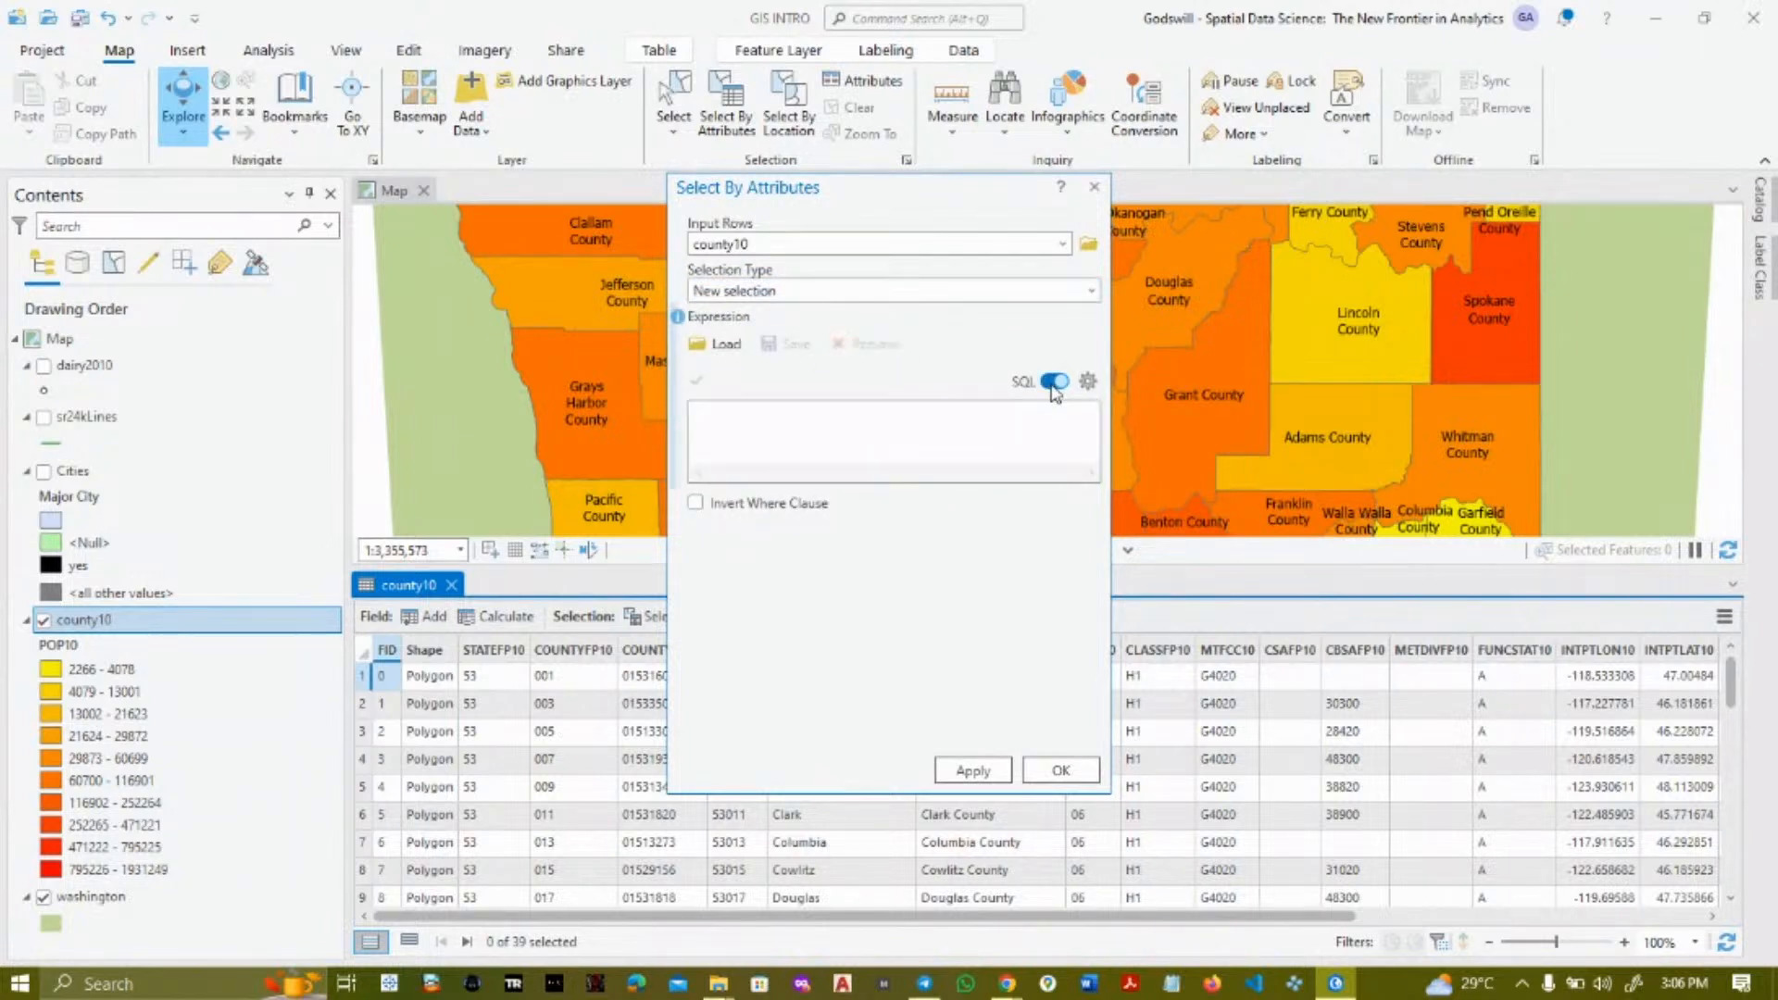
{"action": "left_click", "coordinate": [850, 441]}
{"action": "key", "text": "ctrl+space"}
{"action": "scroll", "coordinate": [725, 444], "scroll_direction": "down", "scroll_amount": 3}
{"action": "type", "text": "FROM "}
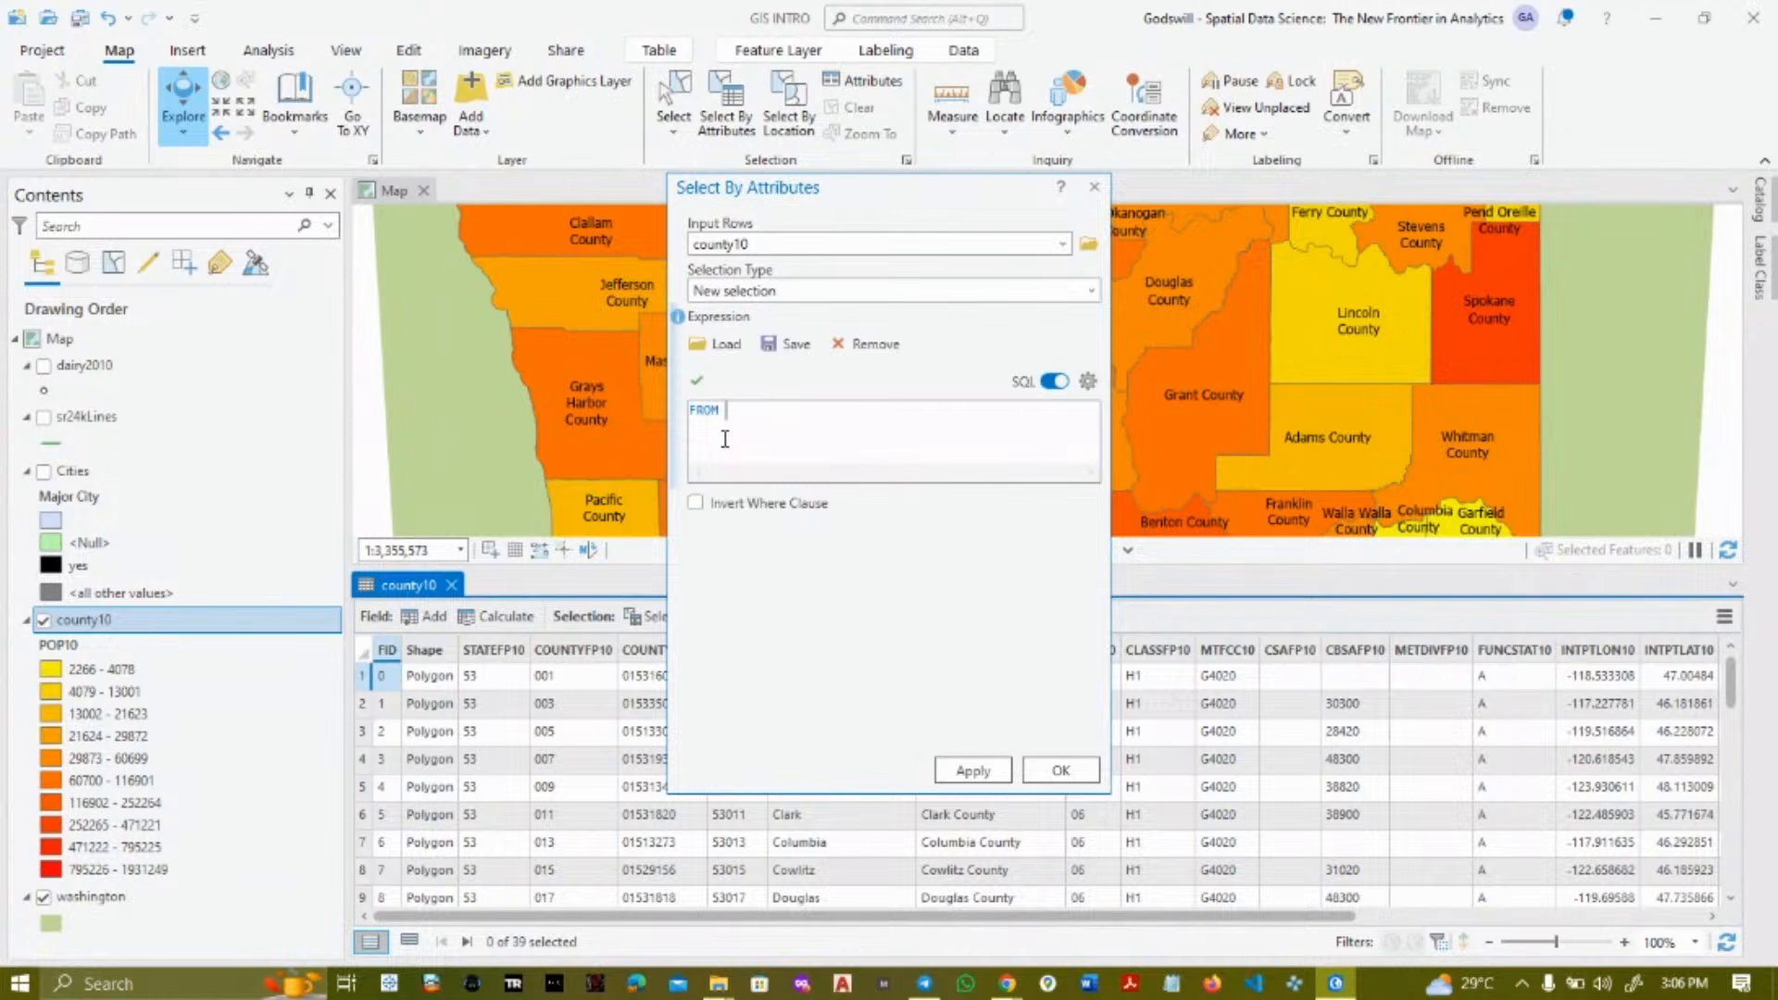
{"action": "type", "text": "* swek"}
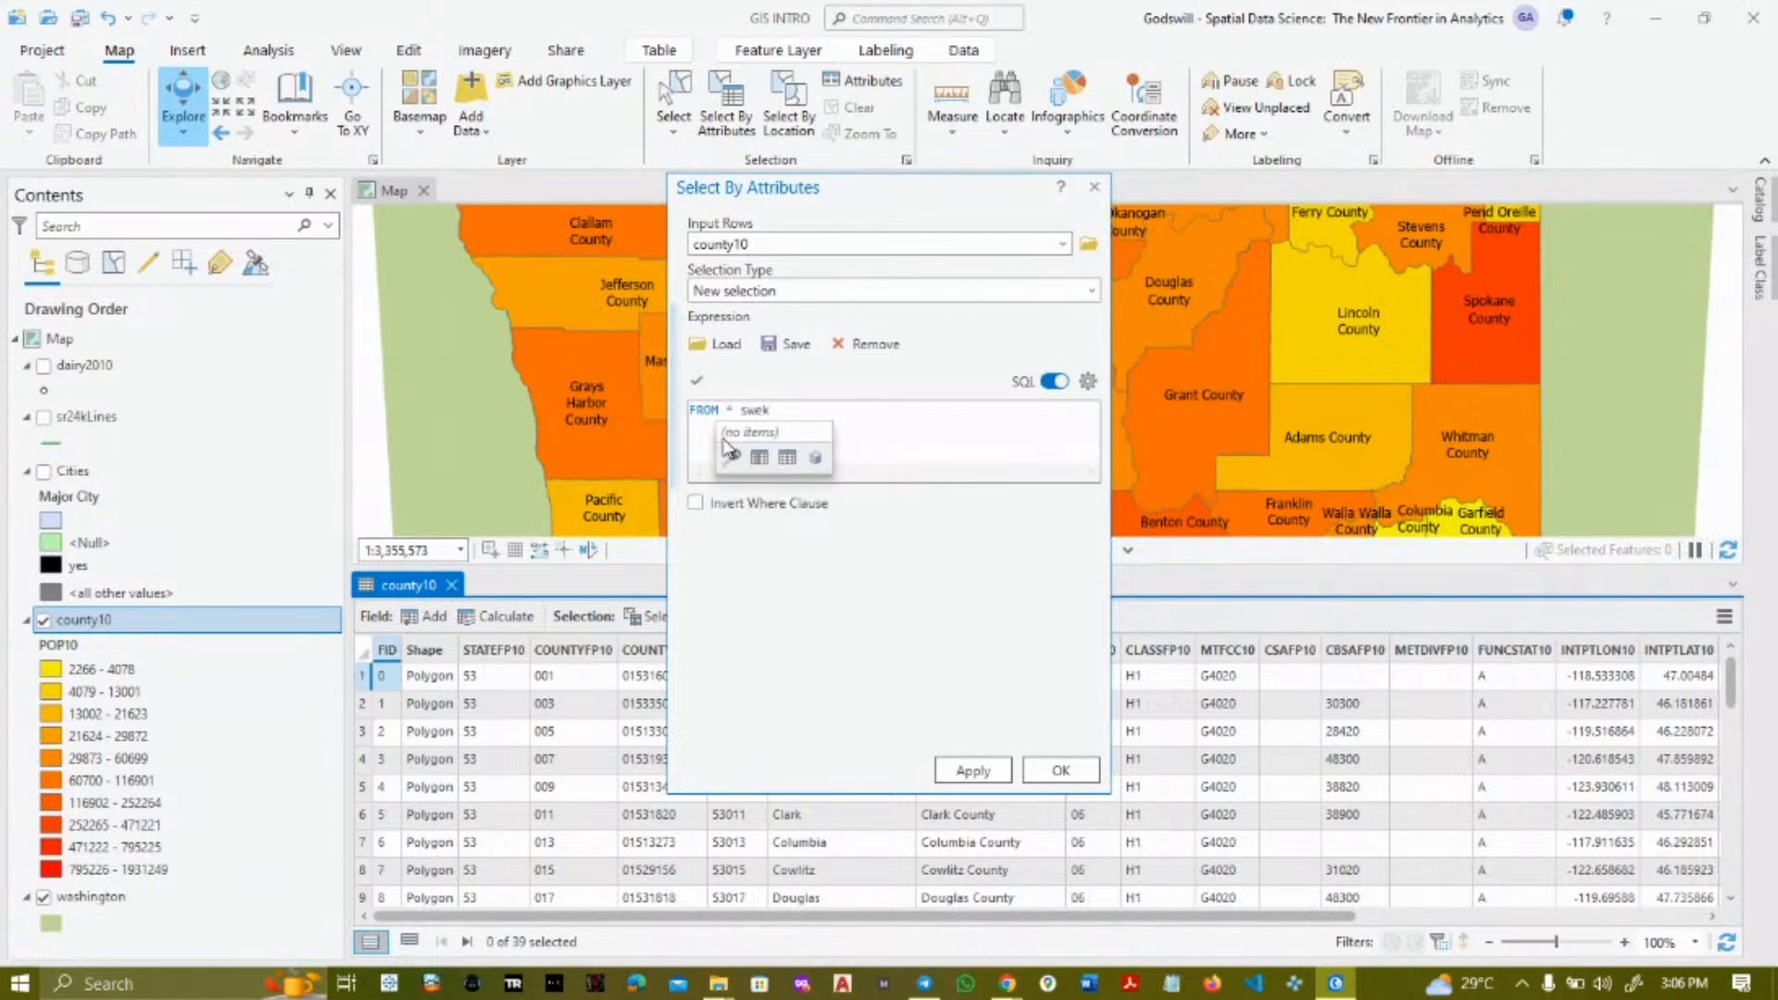
{"action": "key", "text": "BackSpace"}
{"action": "key", "text": "BackSpace"}
{"action": "key", "text": "BackSpace"}
{"action": "key", "text": "BackSpace"}
{"action": "type", "text": "select"}
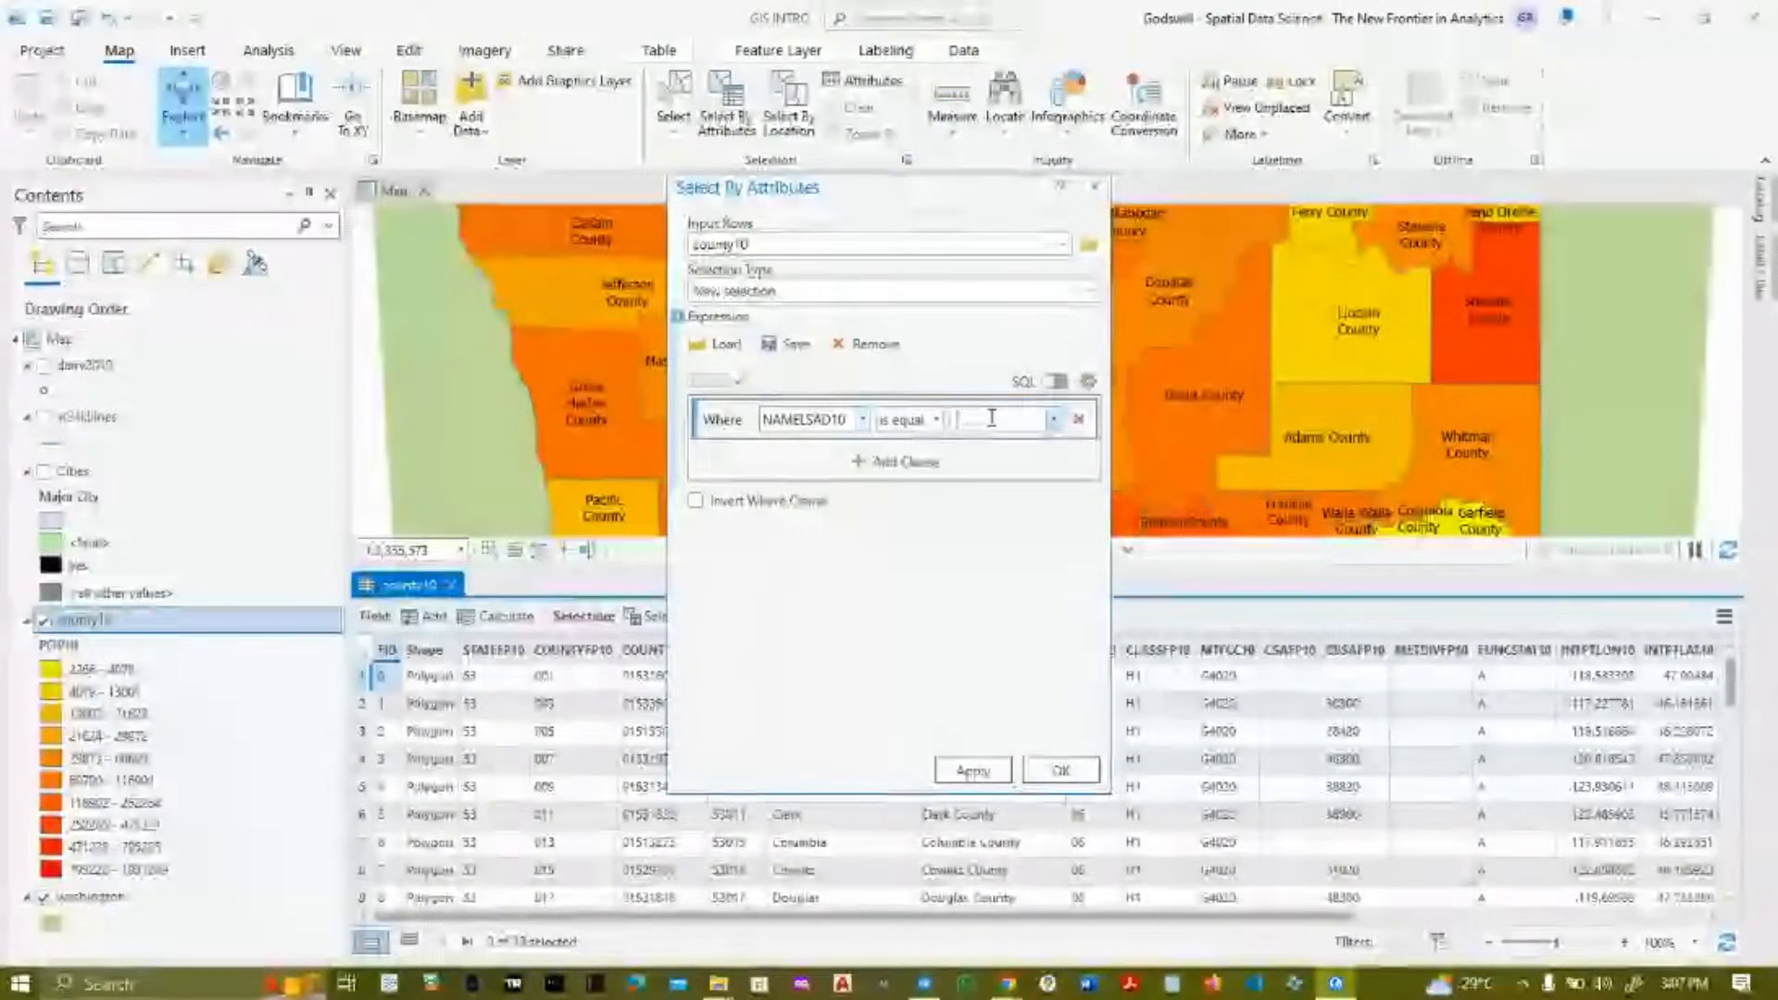
- Move the selection dialog off the middle of the map and set the NAMELSAD10 is-equal clause to King County
{"action": "left_click_drag", "start_coordinate": [963, 197], "coordinate": [668, 335]}
{"action": "type", "text": "King County"}
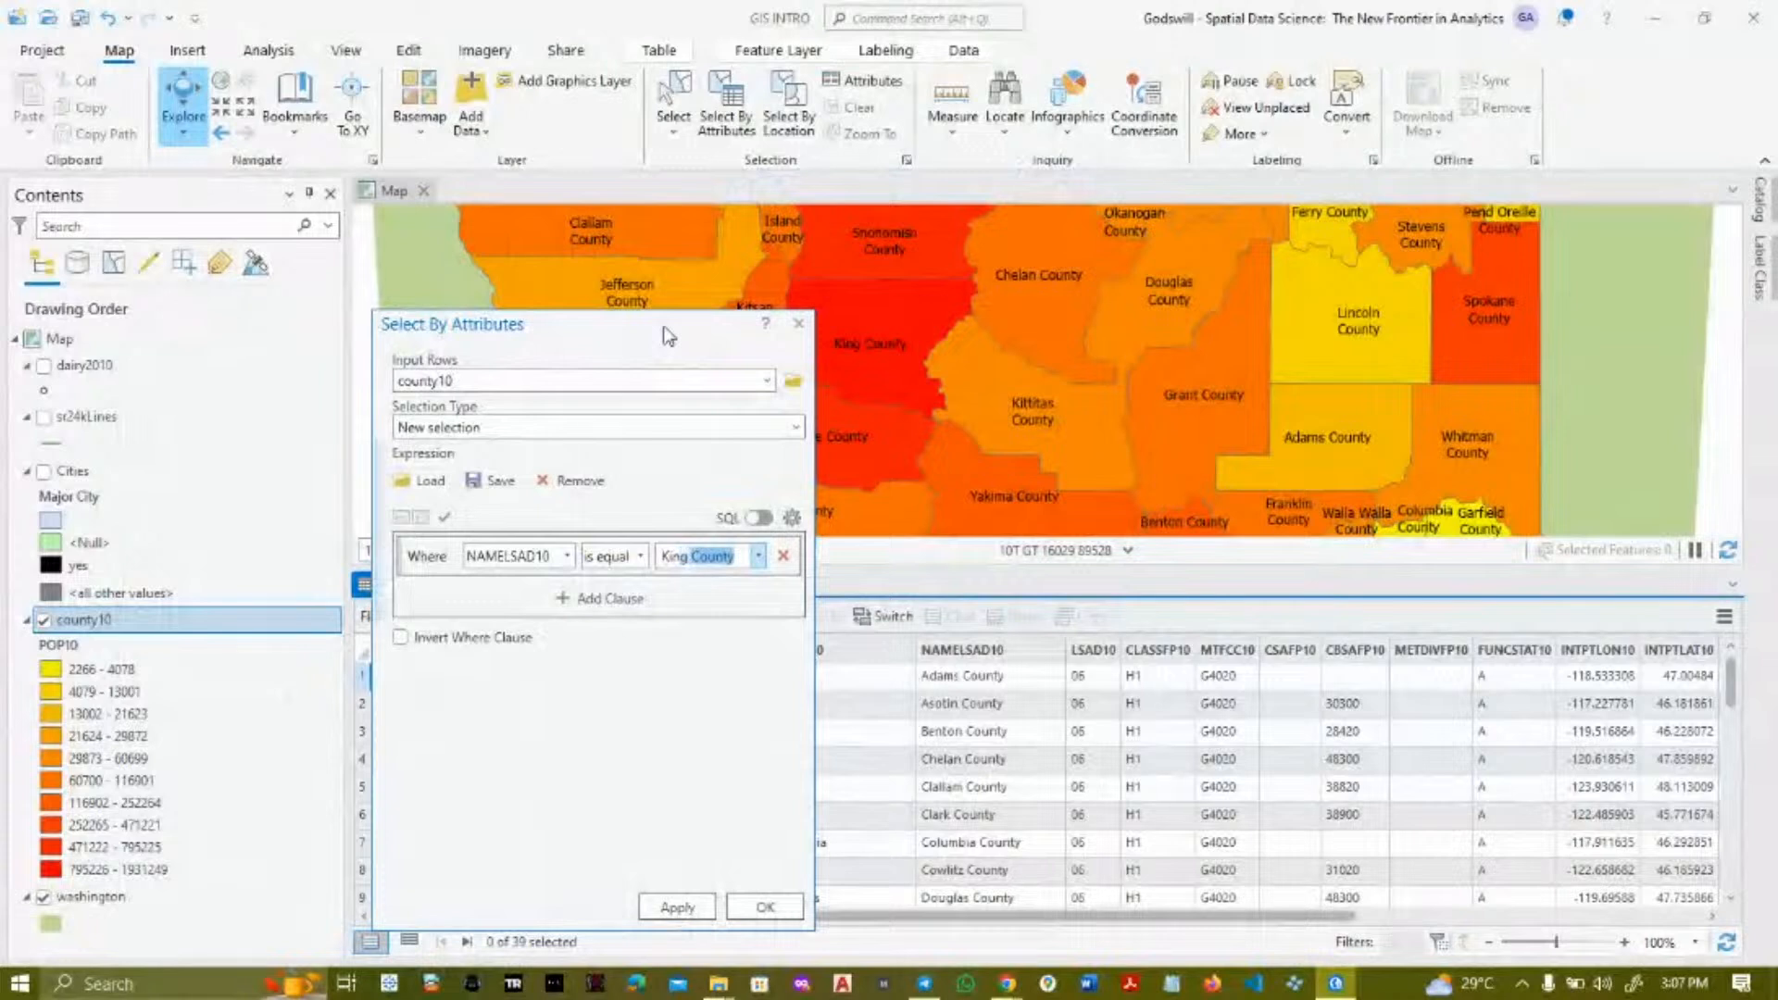
{"action": "key", "text": "Return"}
{"action": "key", "text": "XF86AudioLowerVolume"}
{"action": "key", "text": "XF86AudioLowerVolume"}
{"action": "key", "text": "XF86AudioLowerVolume"}
{"action": "key", "text": "XF86AudioLowerVolume"}
{"action": "key", "text": "XF86AudioLowerVolume"}
{"action": "key", "text": "XF86AudioLowerVolume"}
{"action": "key", "text": "XF86AudioLowerVolume"}
{"action": "key", "text": "XF86AudioLowerVolume"}
{"action": "key", "text": "XF86AudioLowerVolume"}
{"action": "key", "text": "XF86AudioLowerVolume"}
{"action": "key", "text": "XF86AudioLowerVolume"}
{"action": "key", "text": "XF86AudioLowerVolume"}
{"action": "key", "text": "XF86AudioLowerVolume"}
{"action": "key", "text": "XF86AudioLowerVolume"}
{"action": "key", "text": "XF86AudioRaiseVolume"}
{"action": "key", "text": "XF86AudioRaiseVolume"}
{"action": "key", "text": "XF86AudioRaiseVolume"}
{"action": "key", "text": "XF86AudioRaiseVolume"}
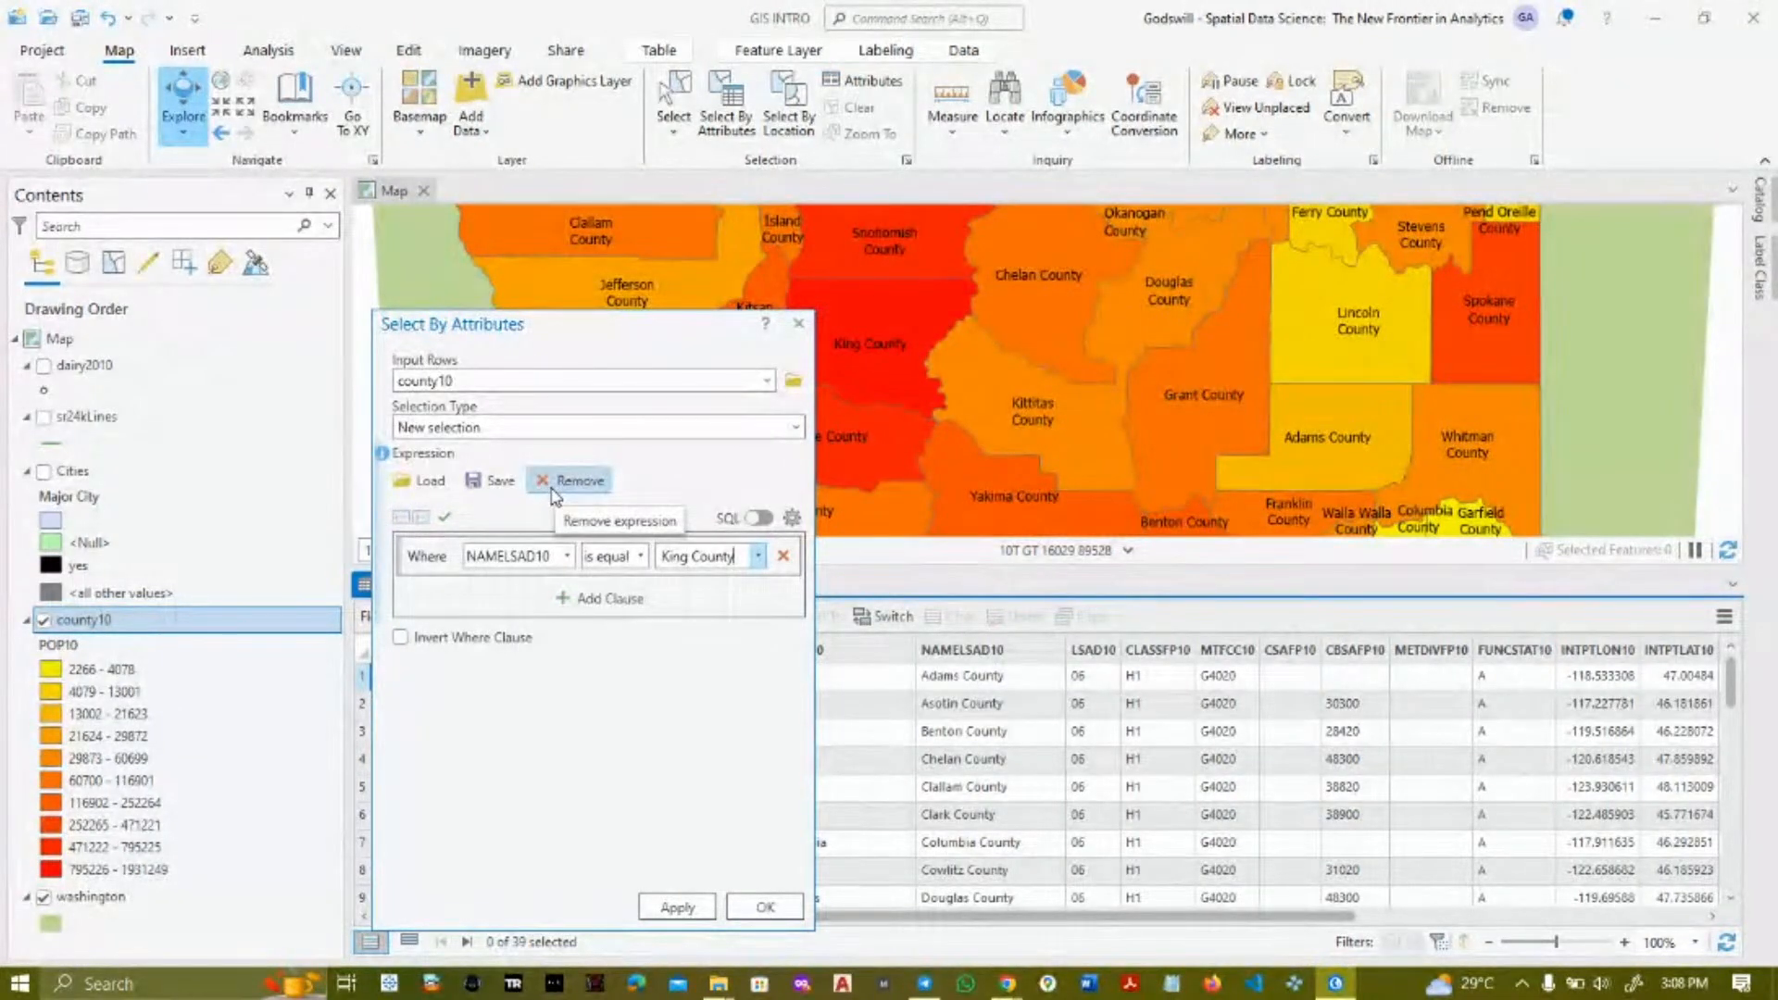
{"action": "left_click", "coordinate": [450, 382]}
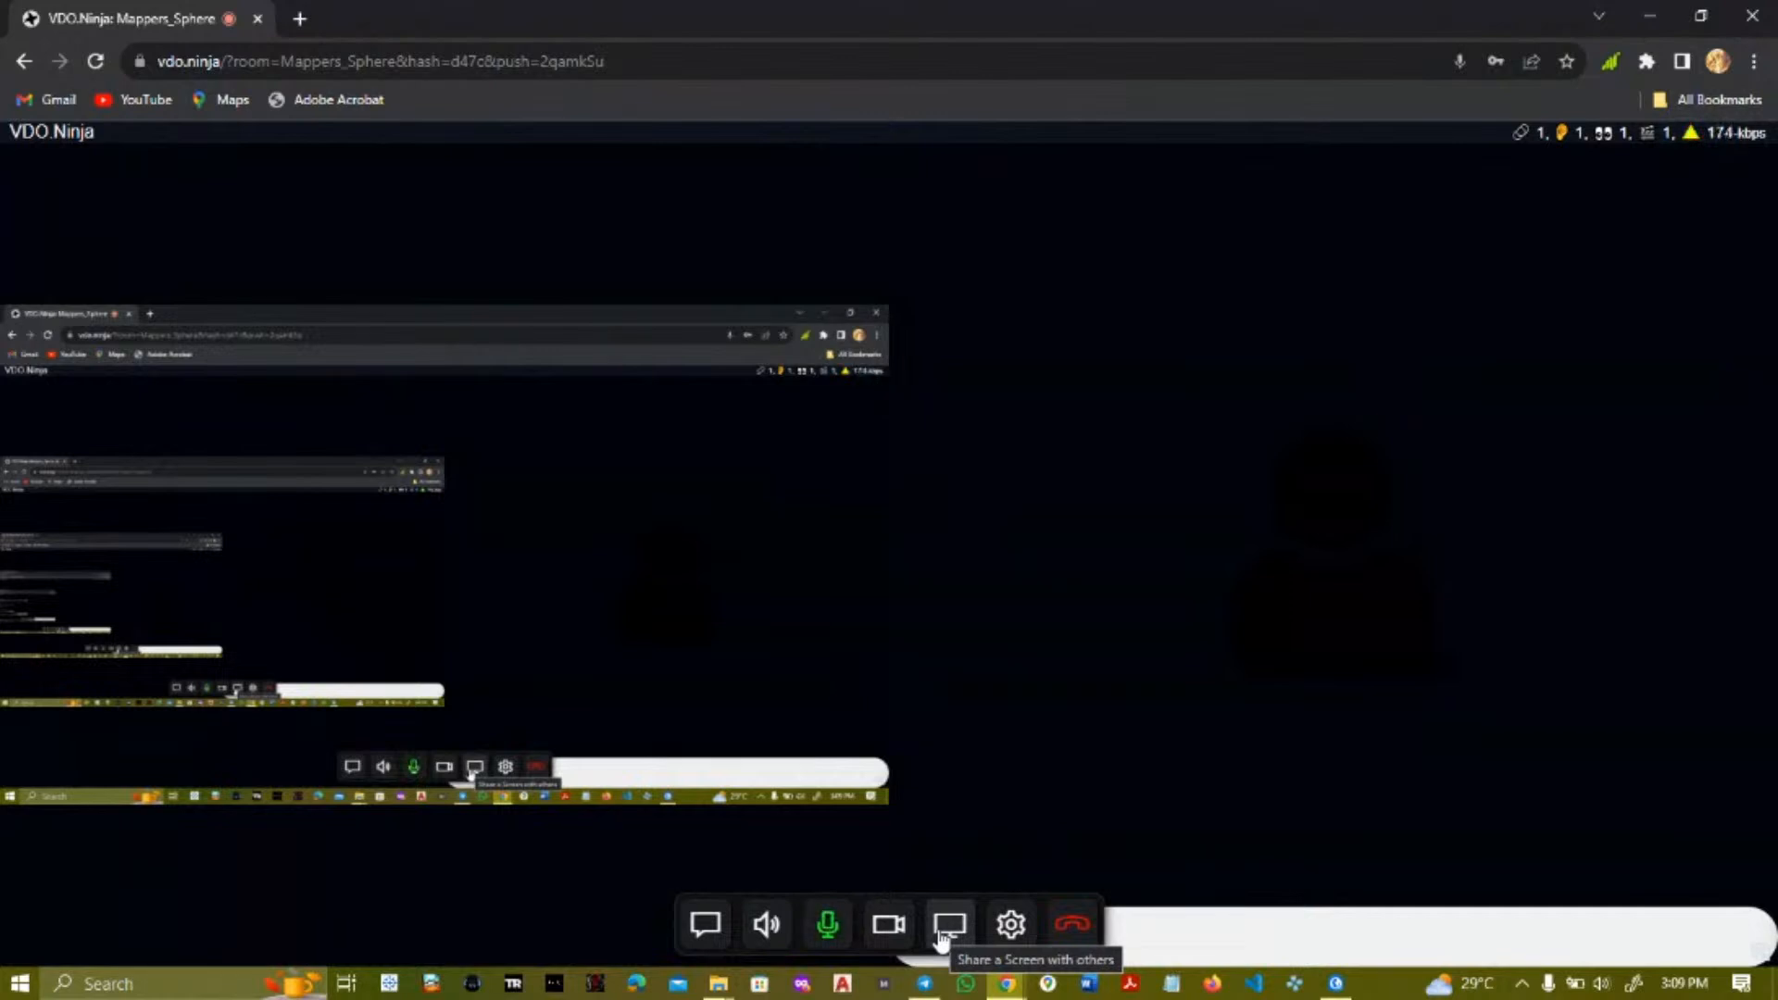
- Switch back to ArcGIS Pro and run the attribute selection for King County on the county10 layer
{"action": "left_click", "coordinate": [1333, 984]}
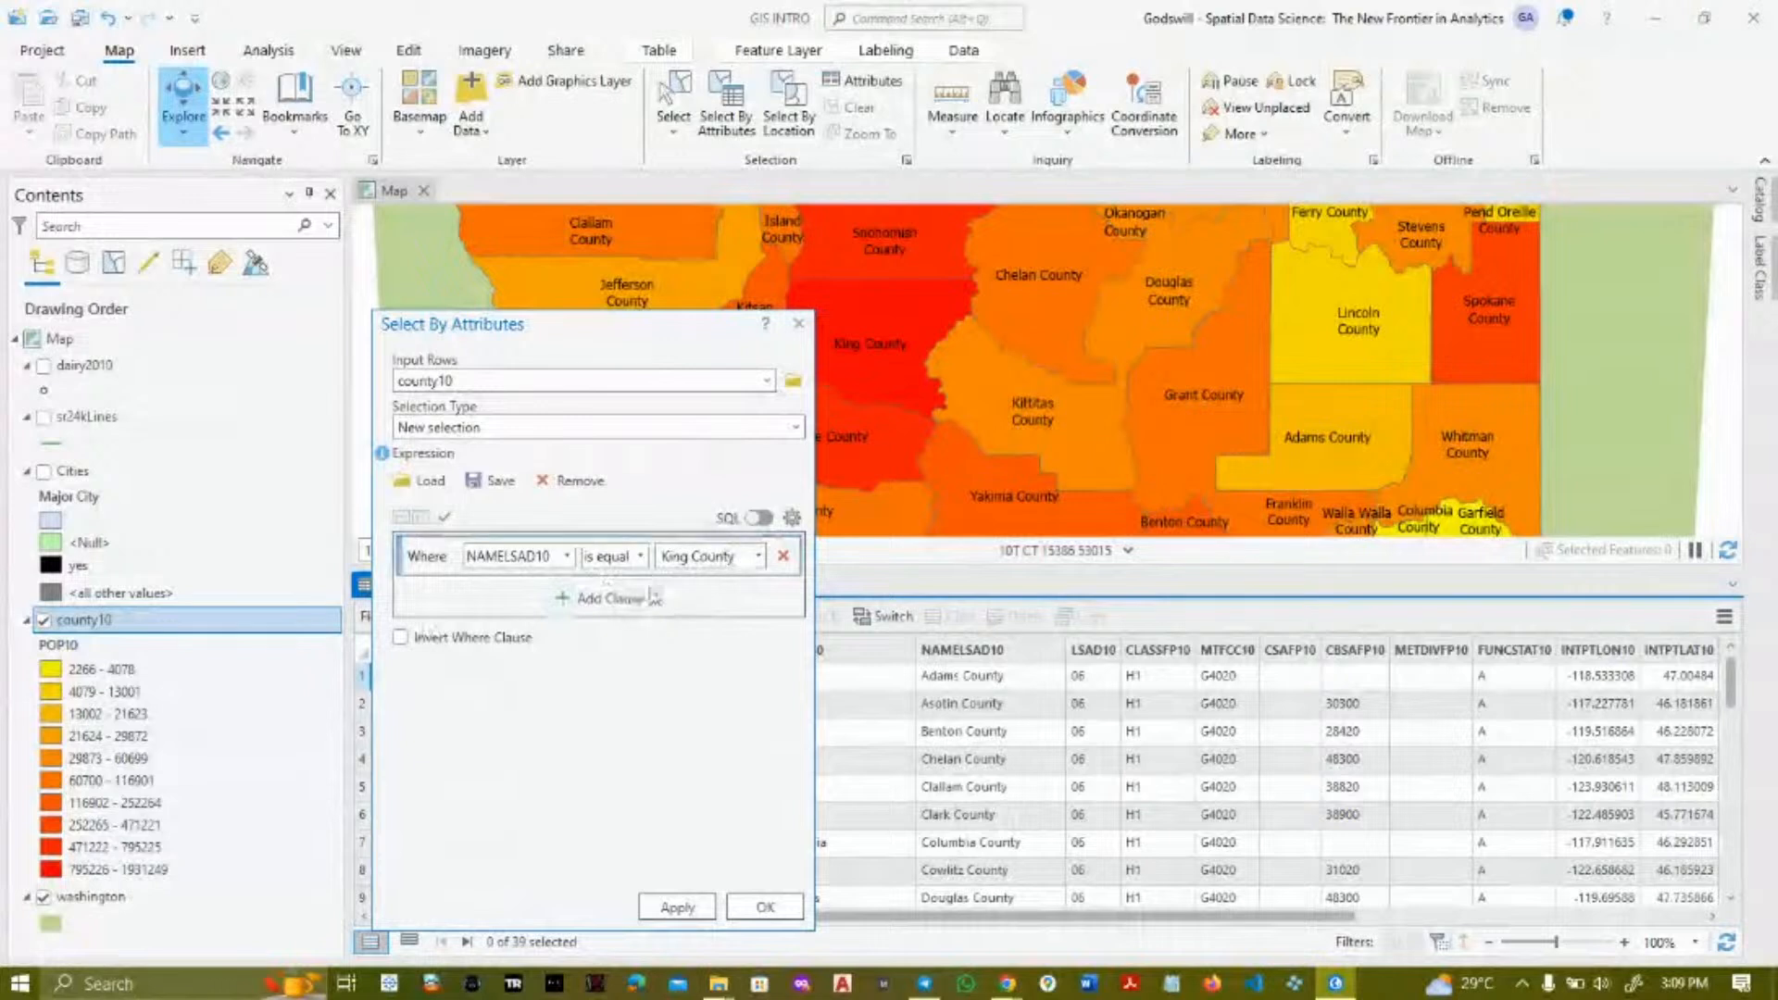
{"action": "left_click", "coordinate": [675, 909]}
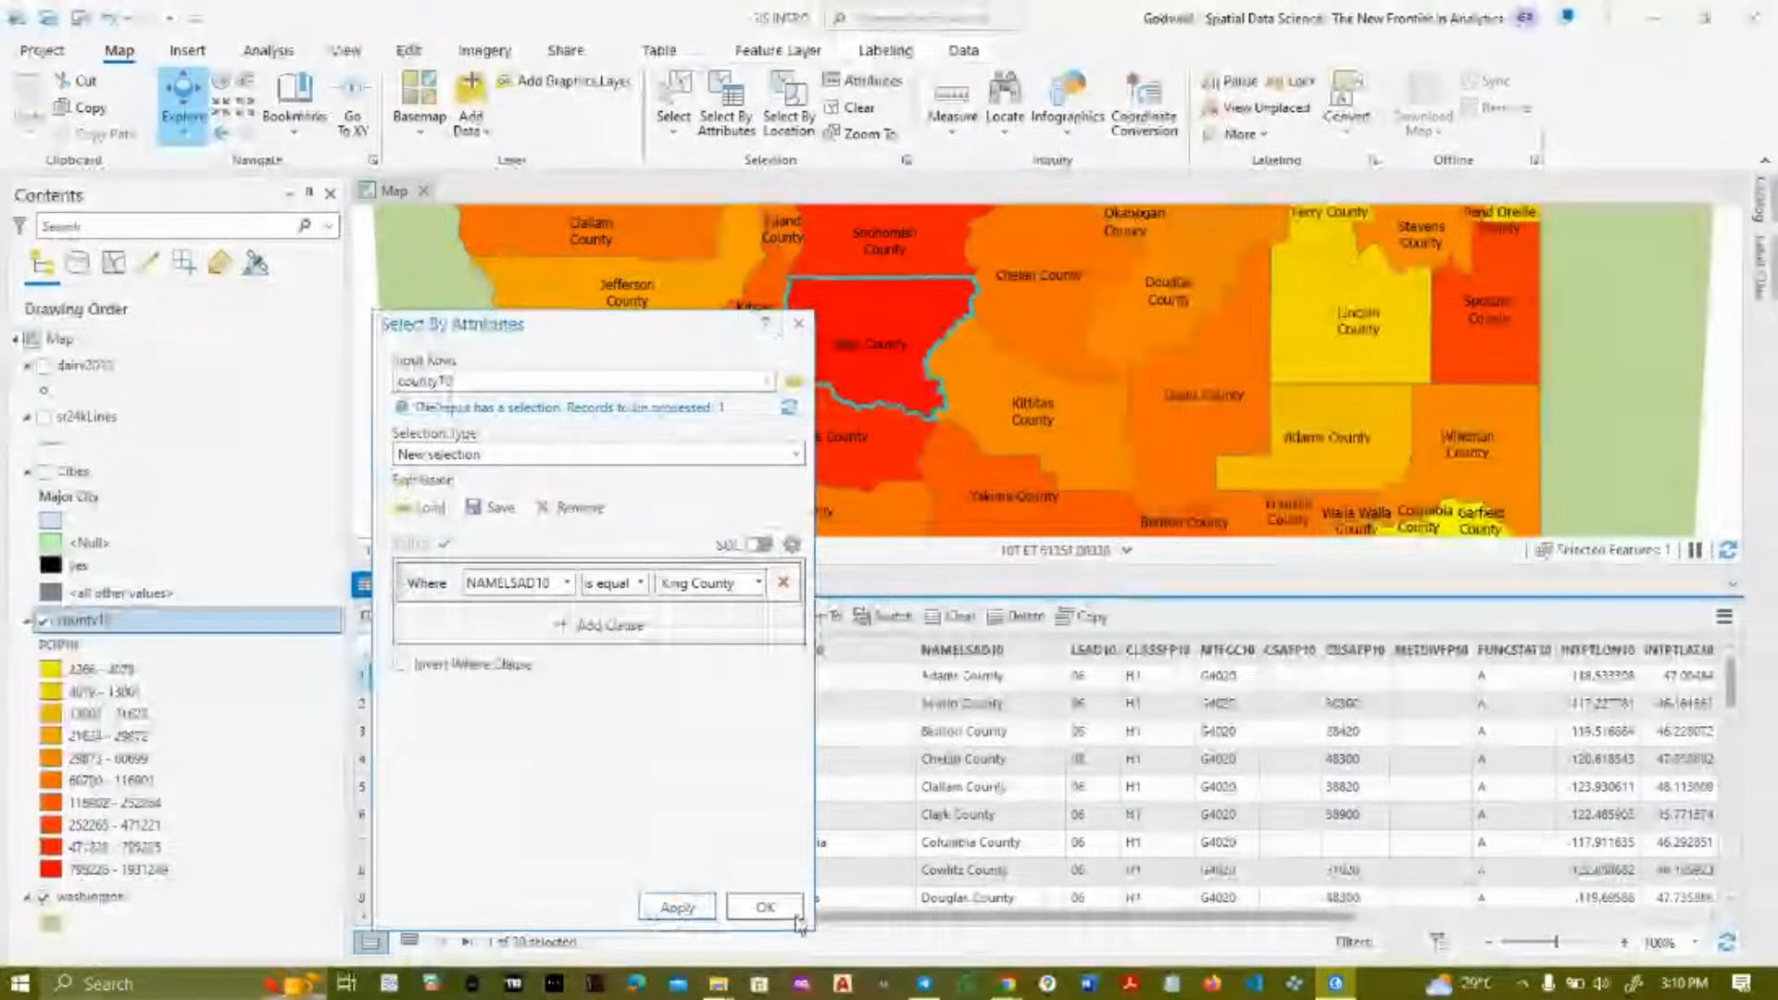
{"action": "left_click", "coordinate": [765, 908]}
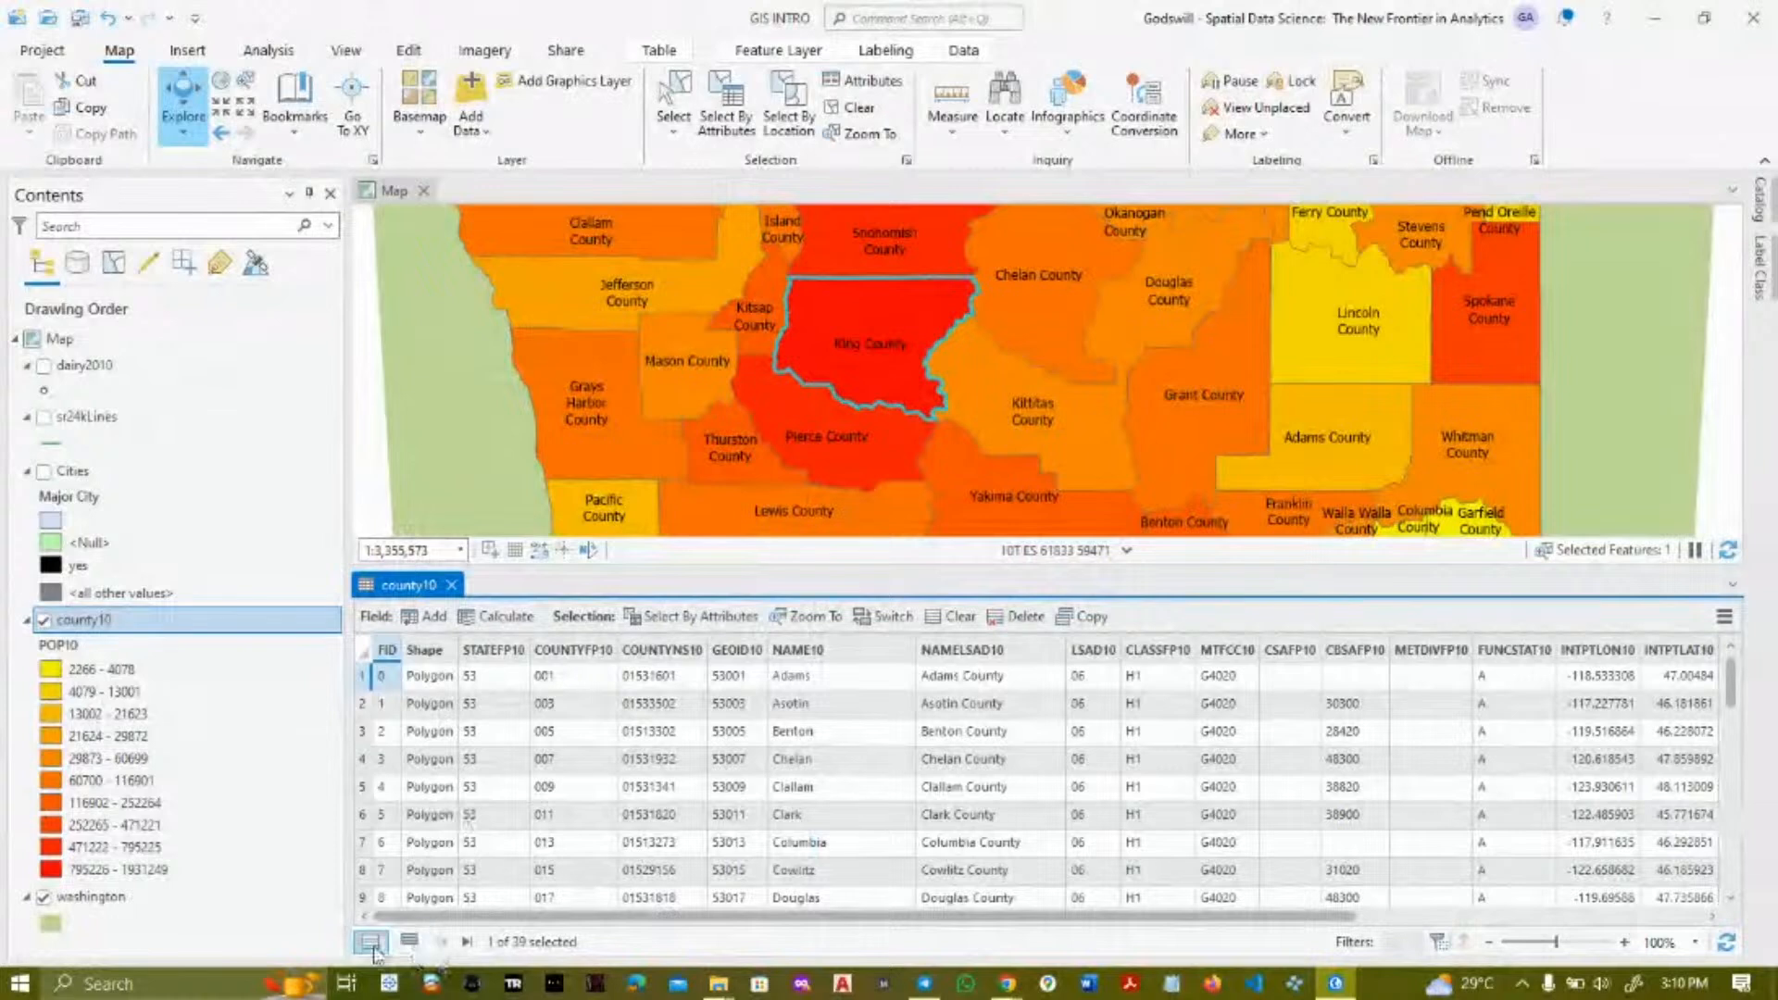
- Show only the selected records in the county10 attribute table
{"action": "left_click", "coordinate": [410, 942]}
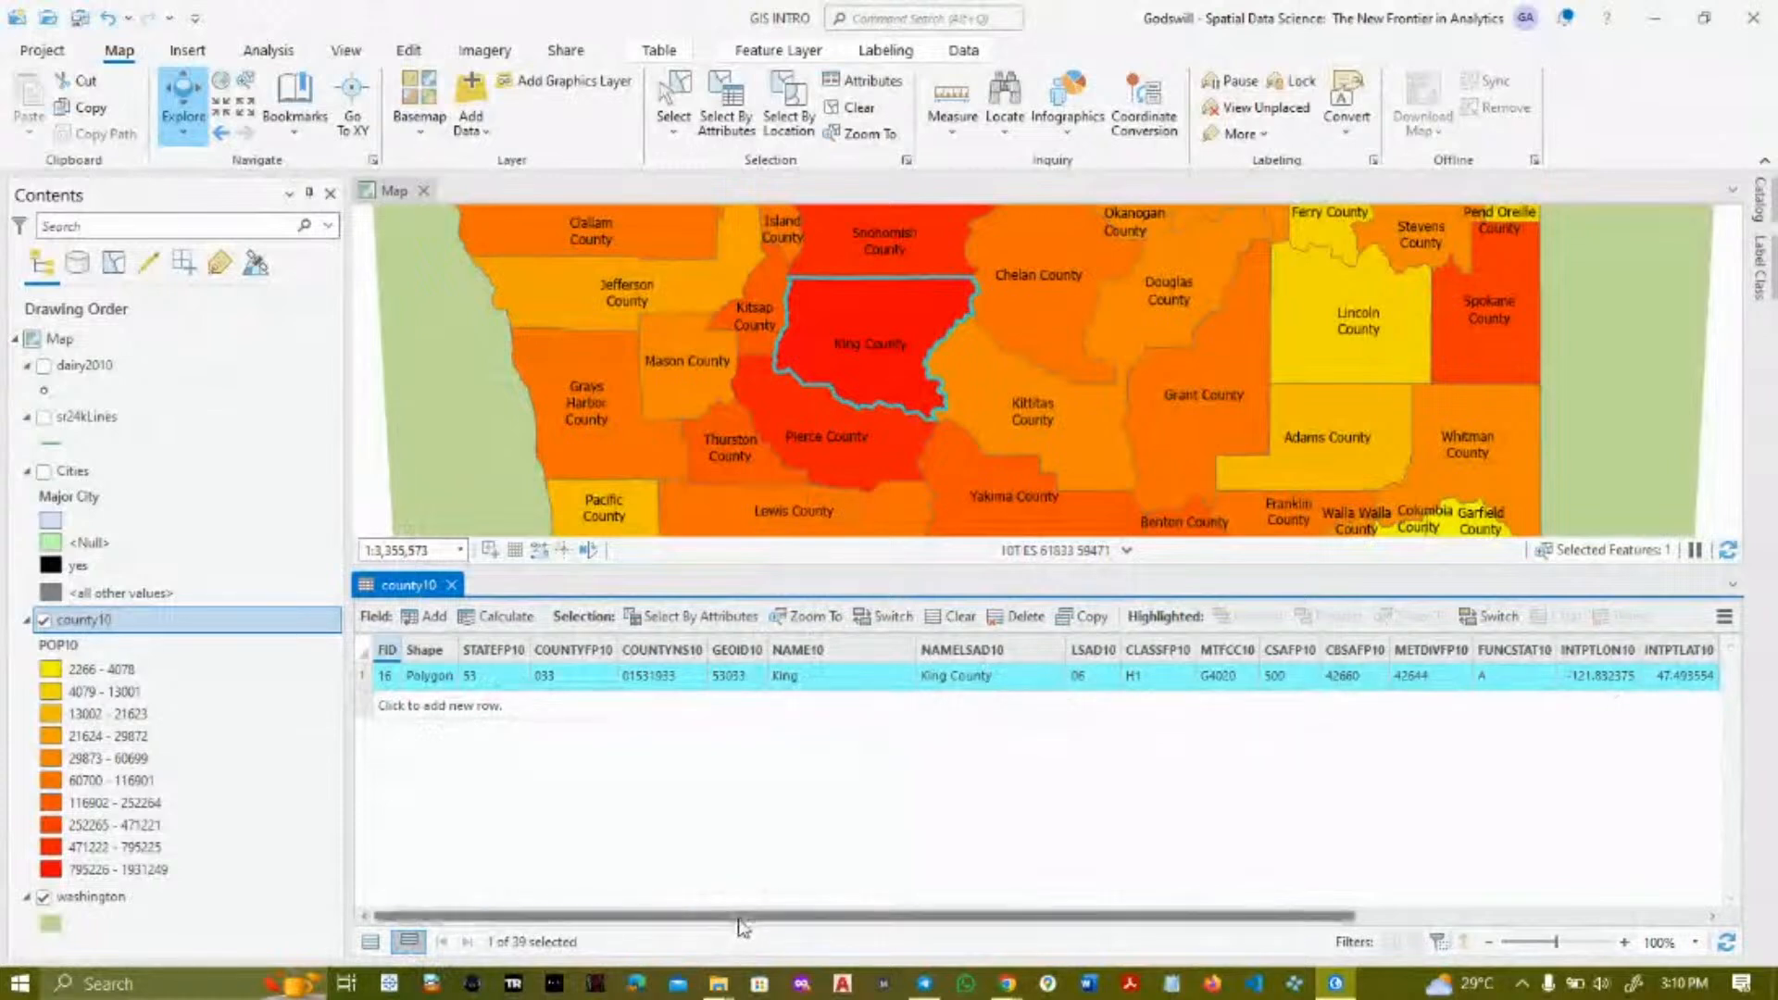
{"action": "left_click_drag", "start_coordinate": [736, 912], "coordinate": [653, 922]}
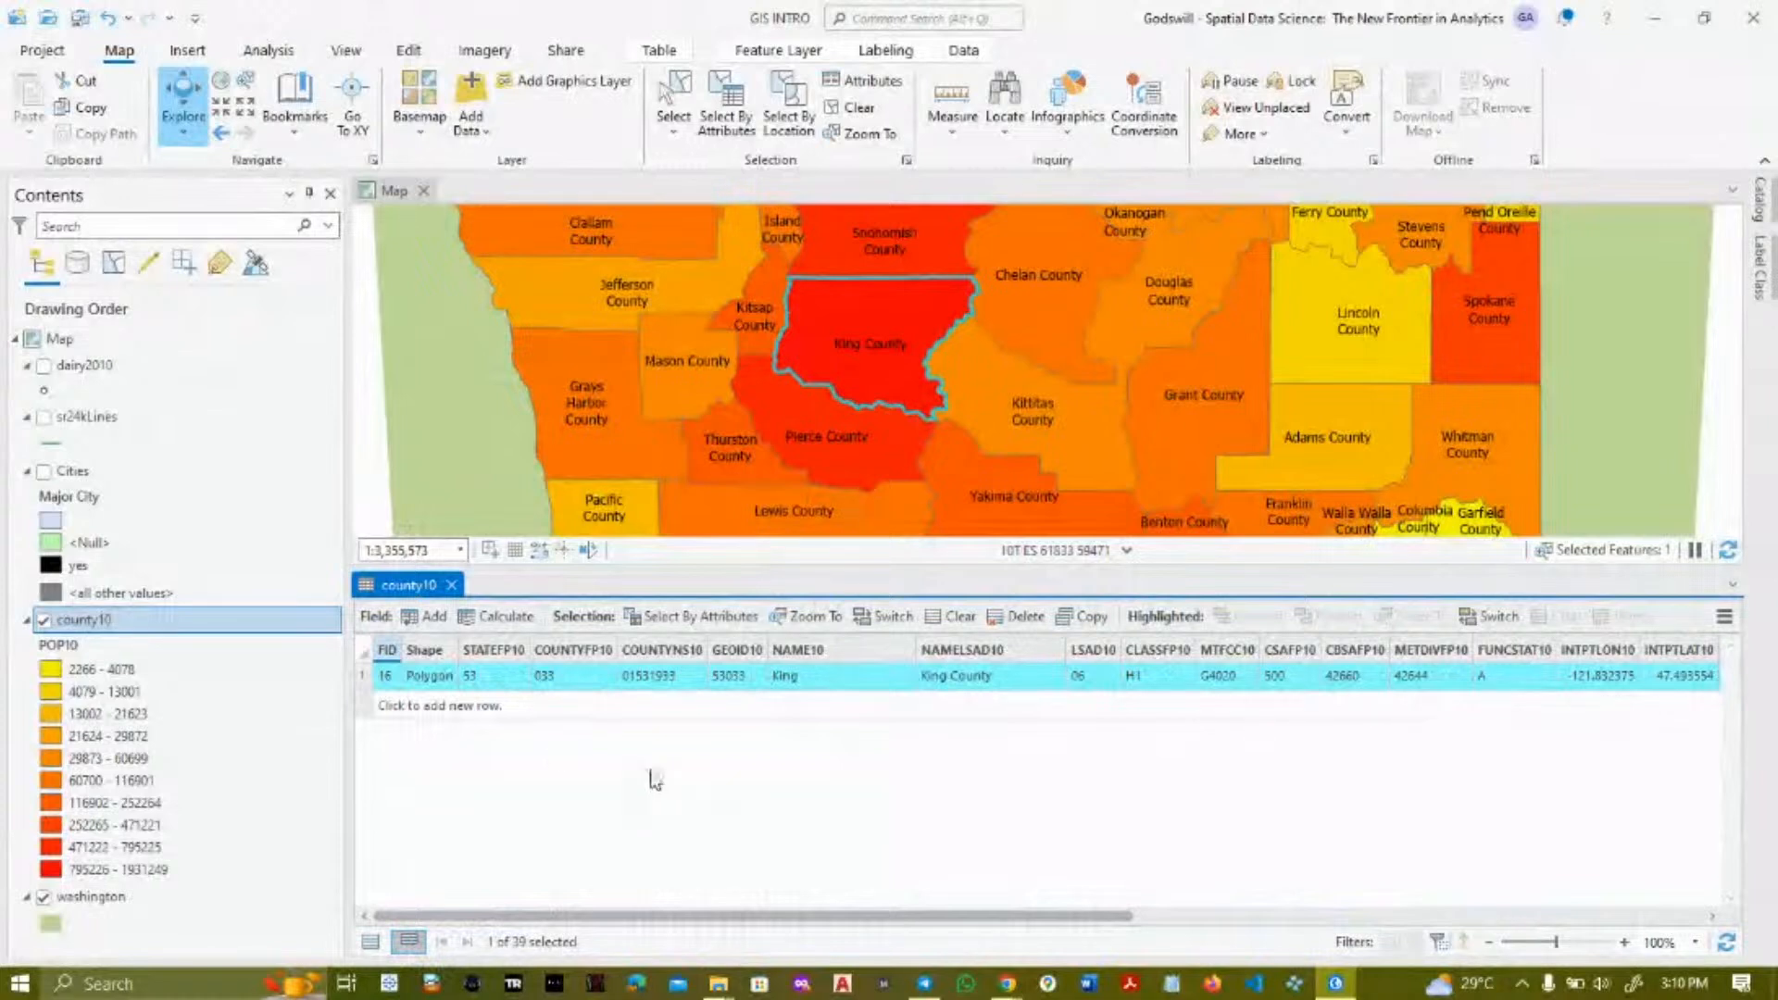
{"action": "right_click", "coordinate": [408, 597]}
{"action": "left_click", "coordinate": [658, 840]}
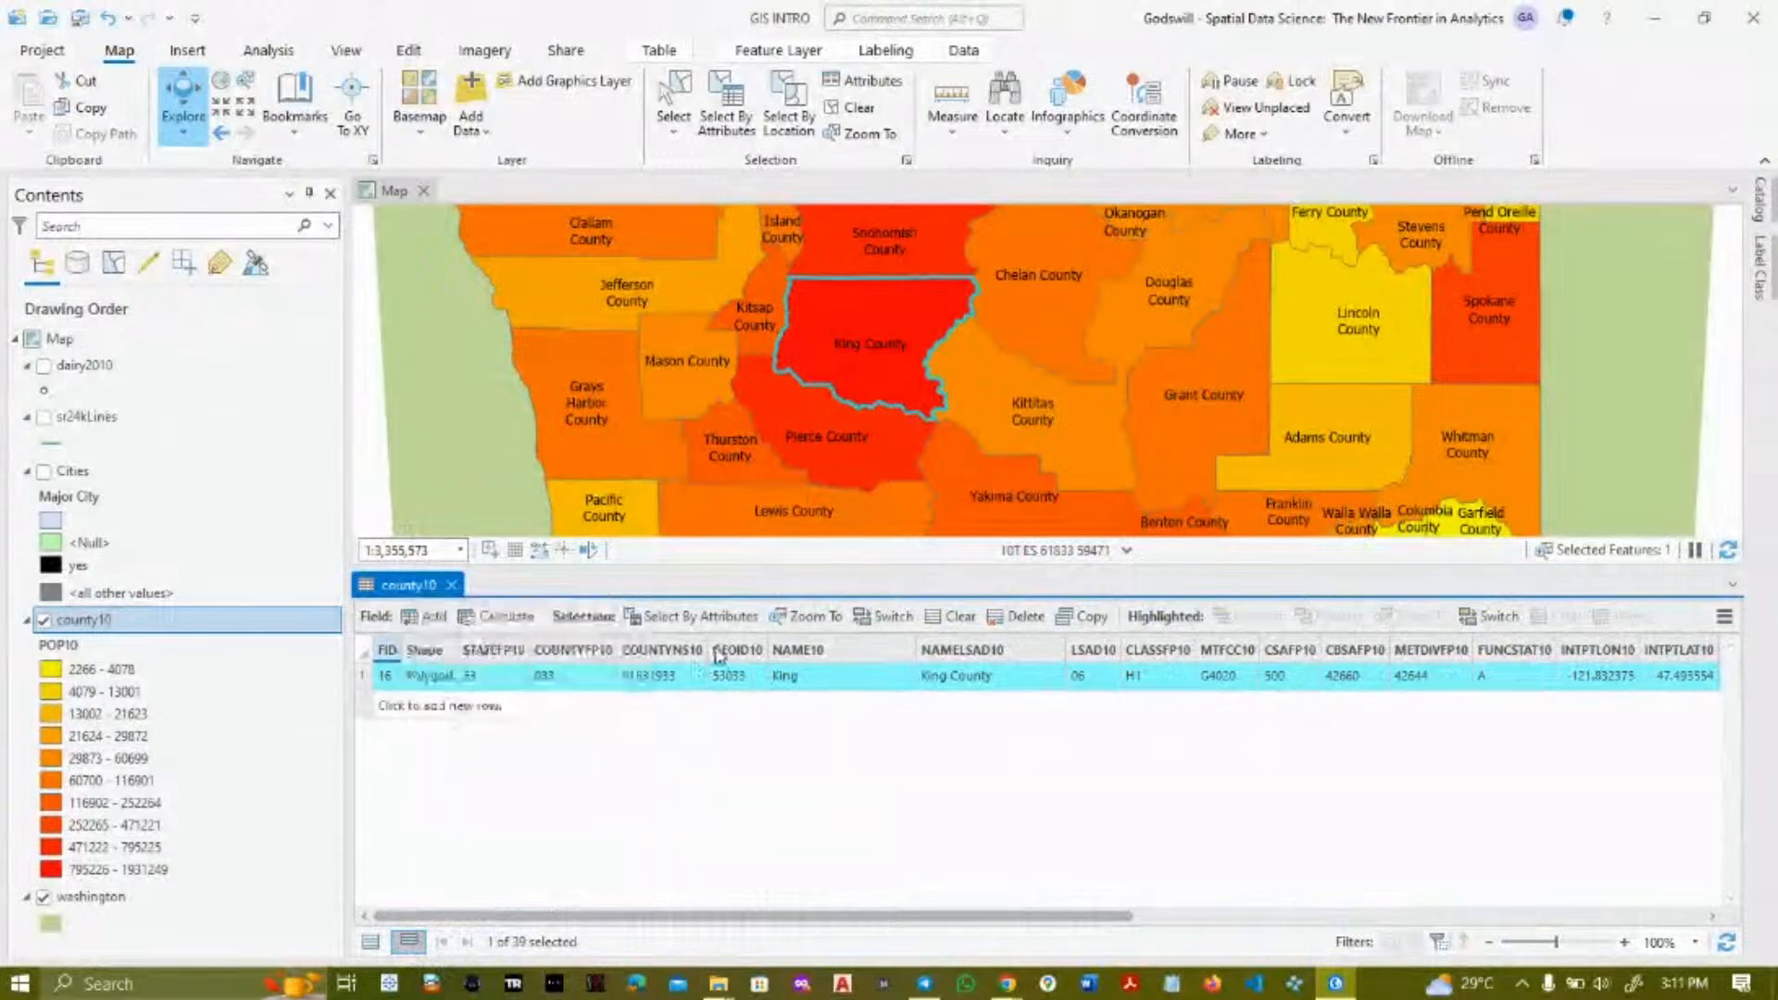
{"action": "right_click", "coordinate": [434, 677]}
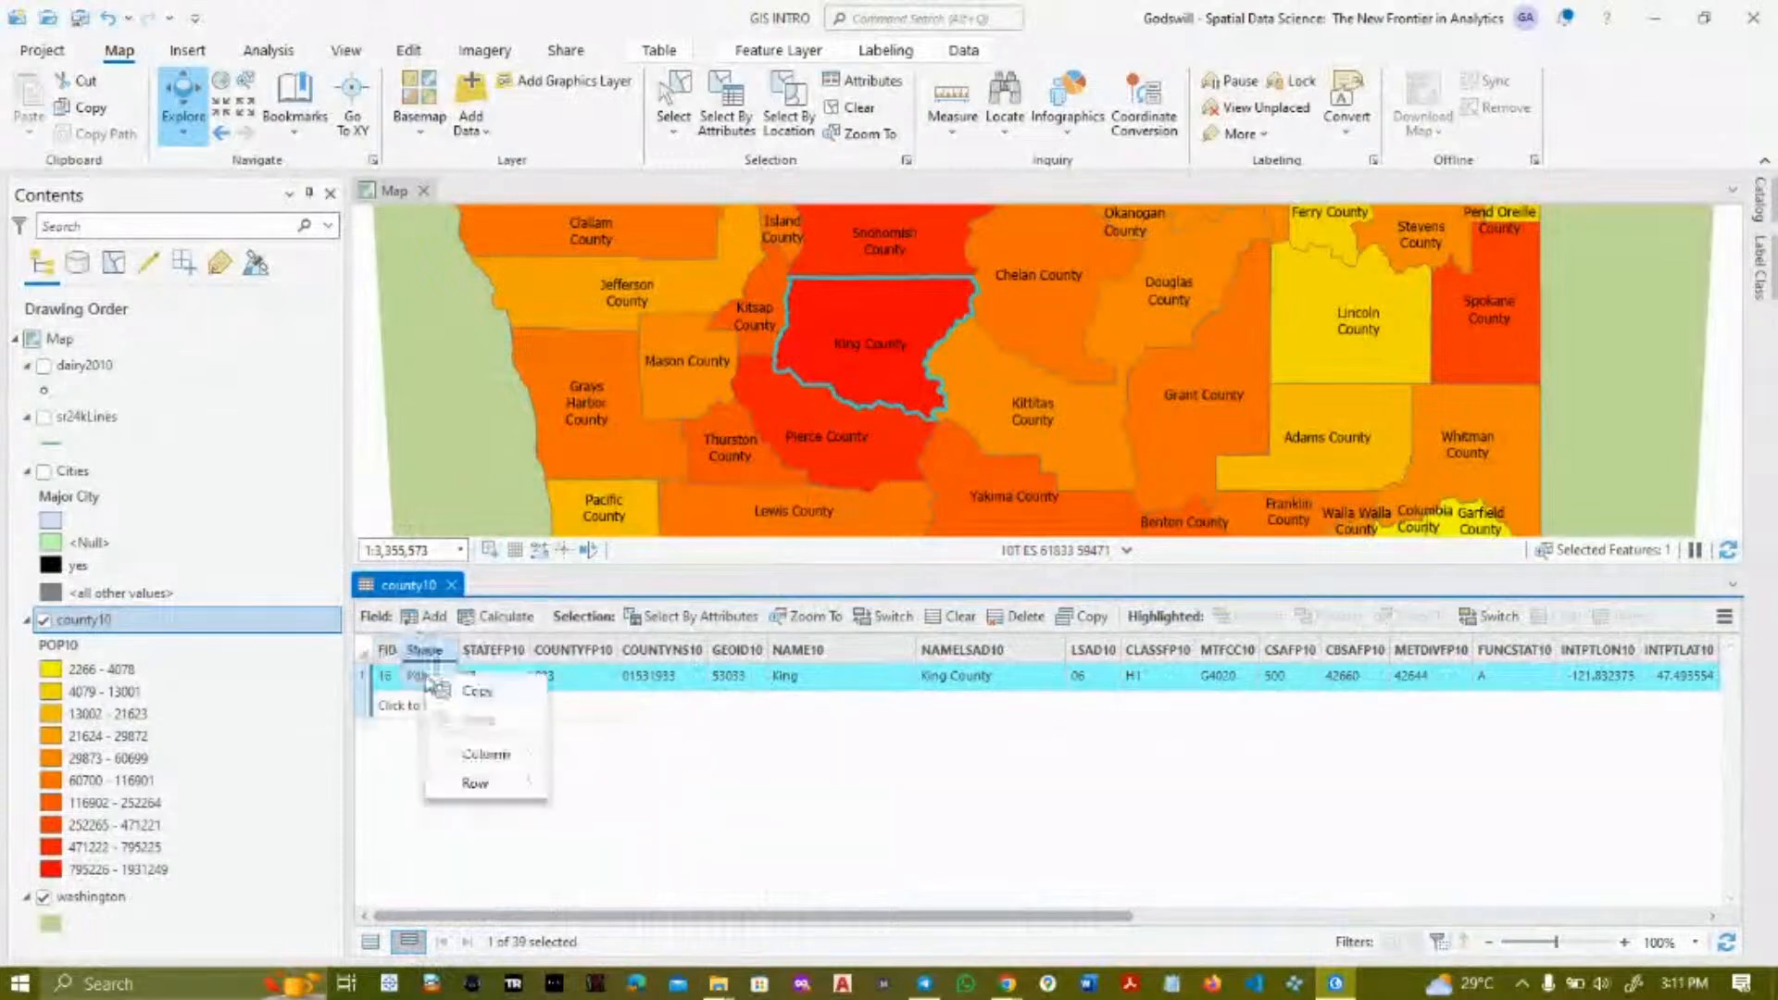
- Export the selected county10 feature to a new feature class named King_county in the project geodatabase
{"action": "right_click", "coordinate": [179, 628]}
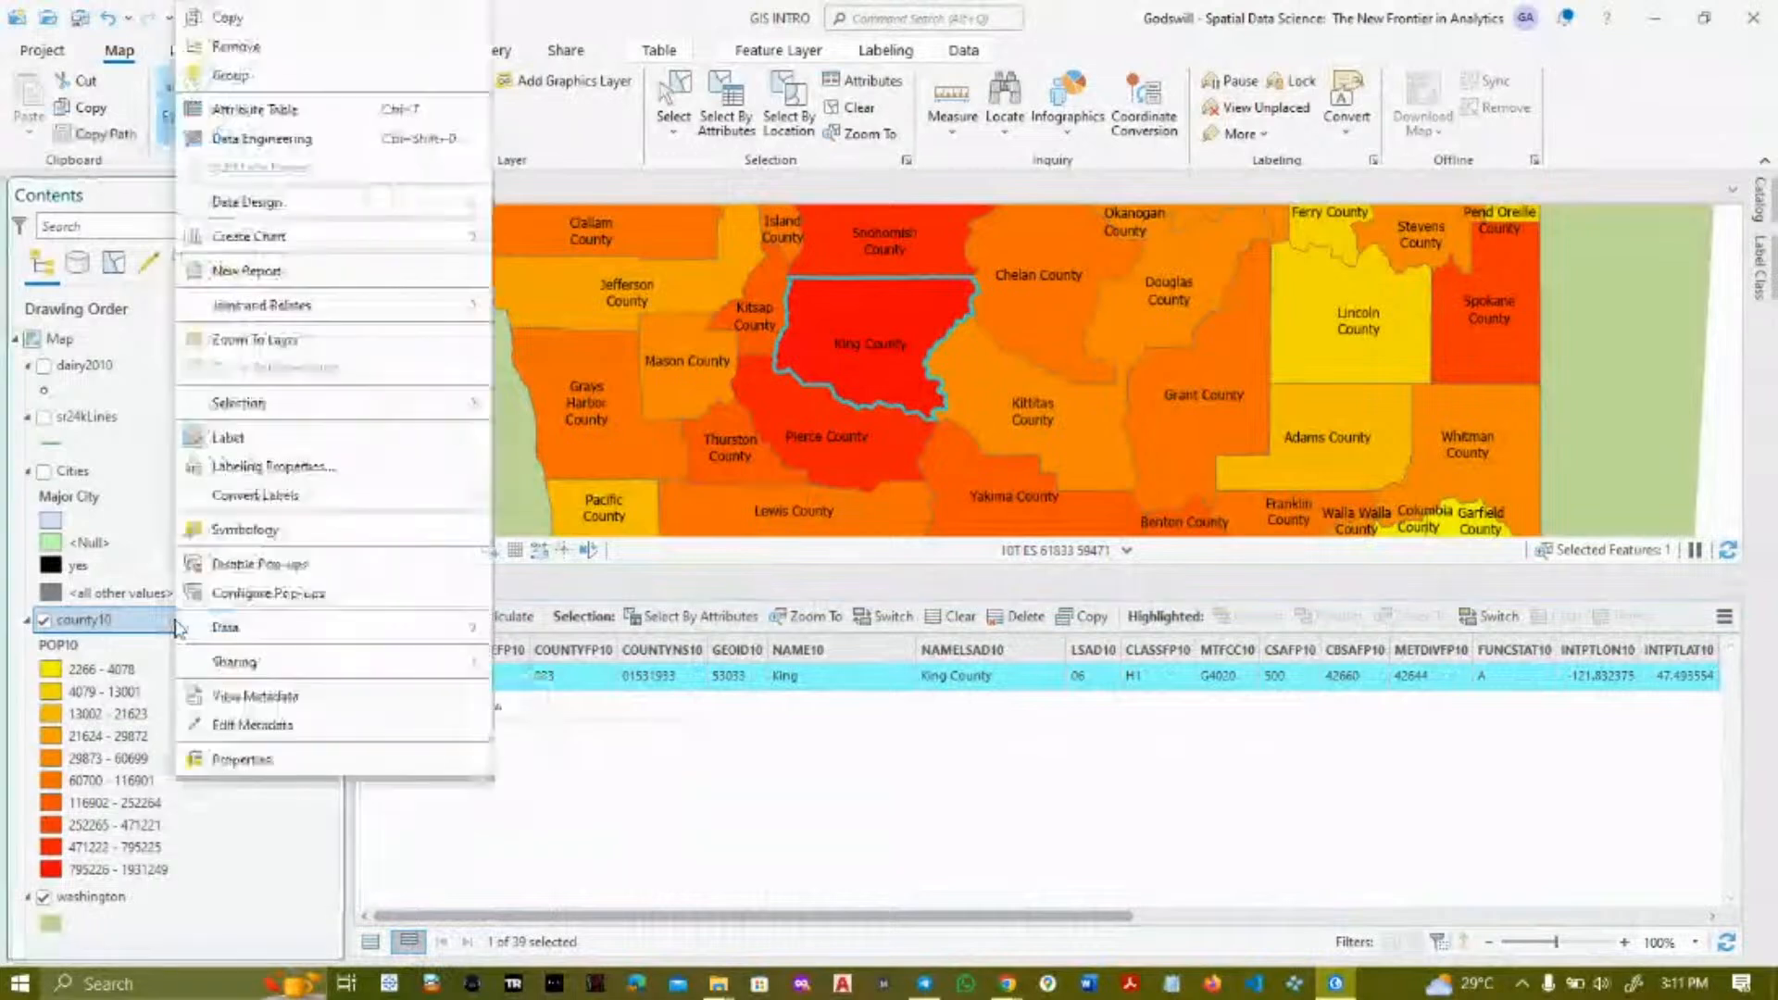
{"action": "mouse_move", "coordinate": [233, 636]}
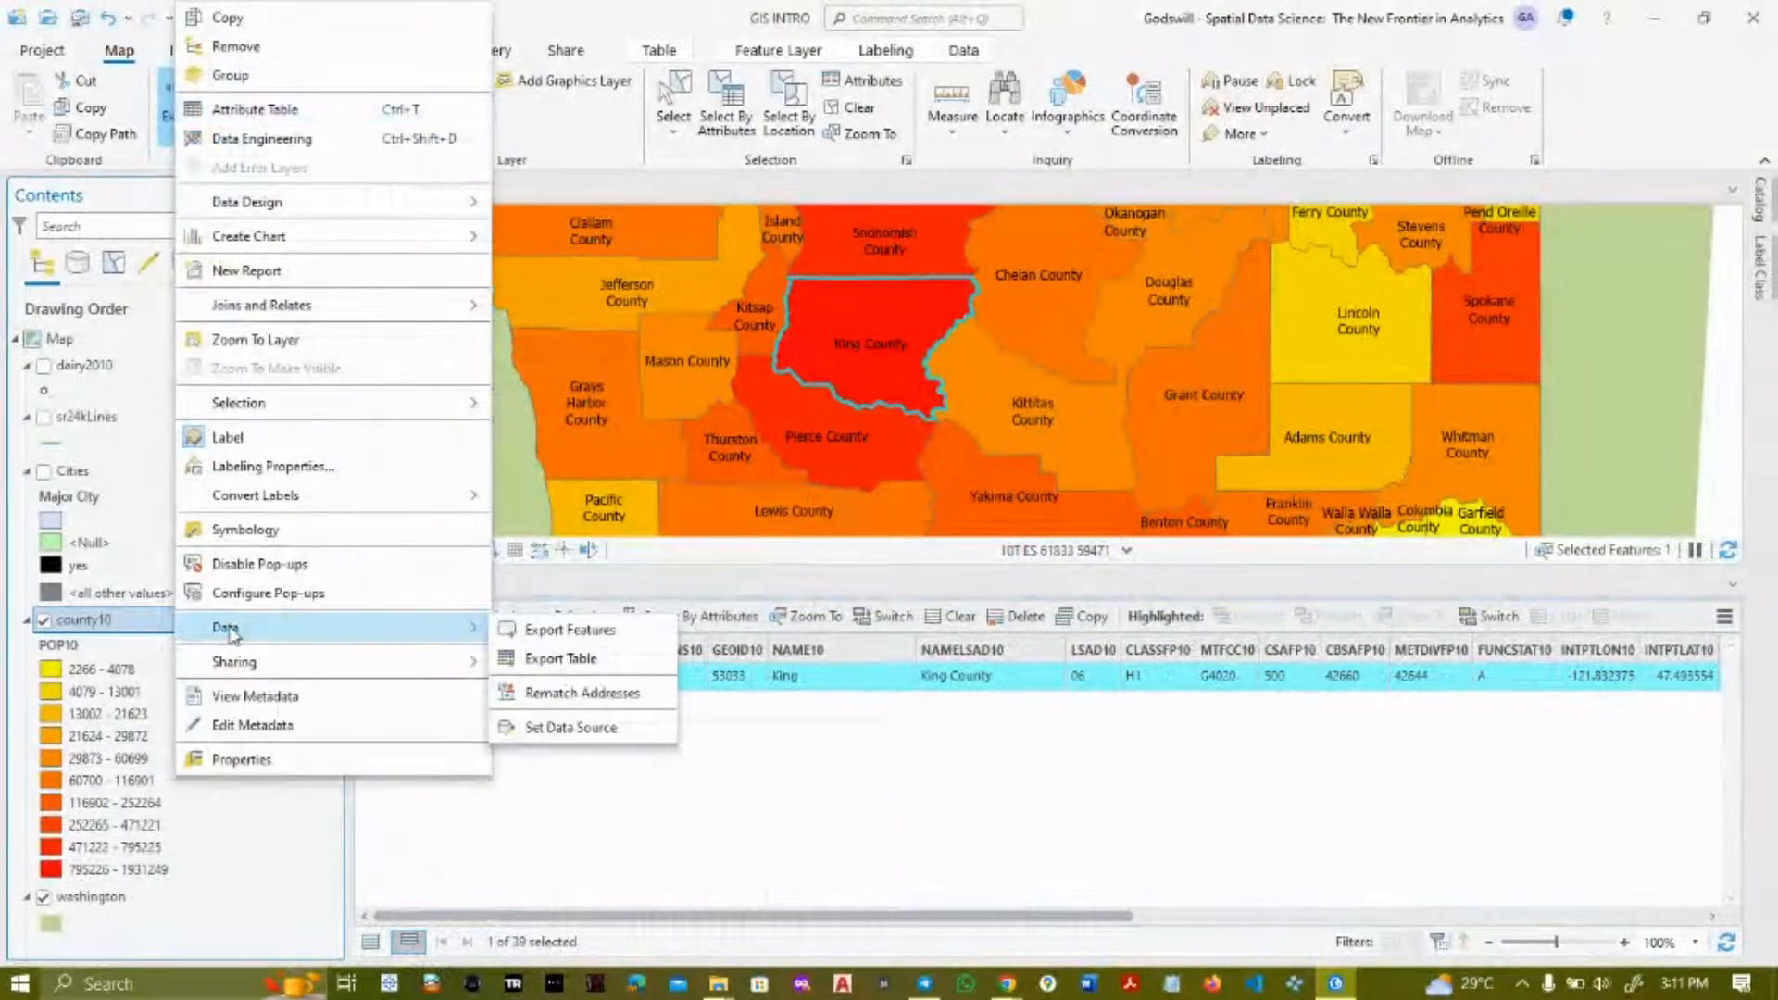
{"action": "left_click", "coordinate": [570, 629]}
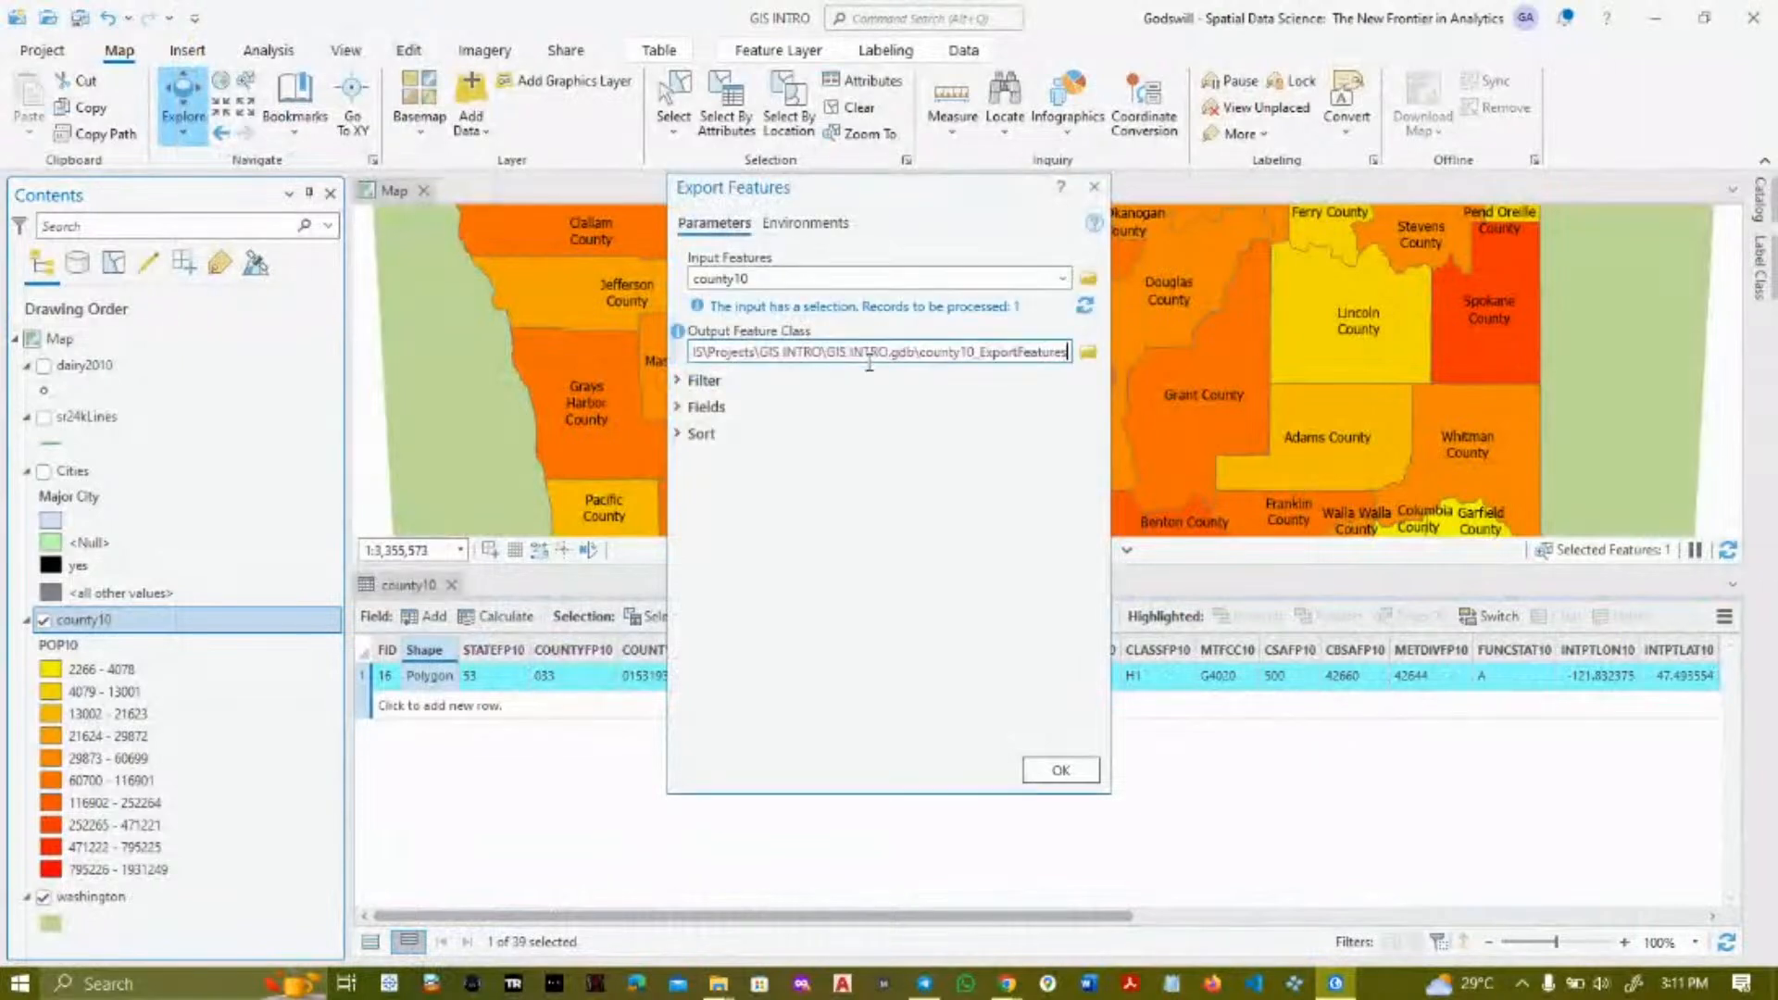
{"action": "double_click", "coordinate": [921, 352]}
{"action": "type", "text": "King_county"}
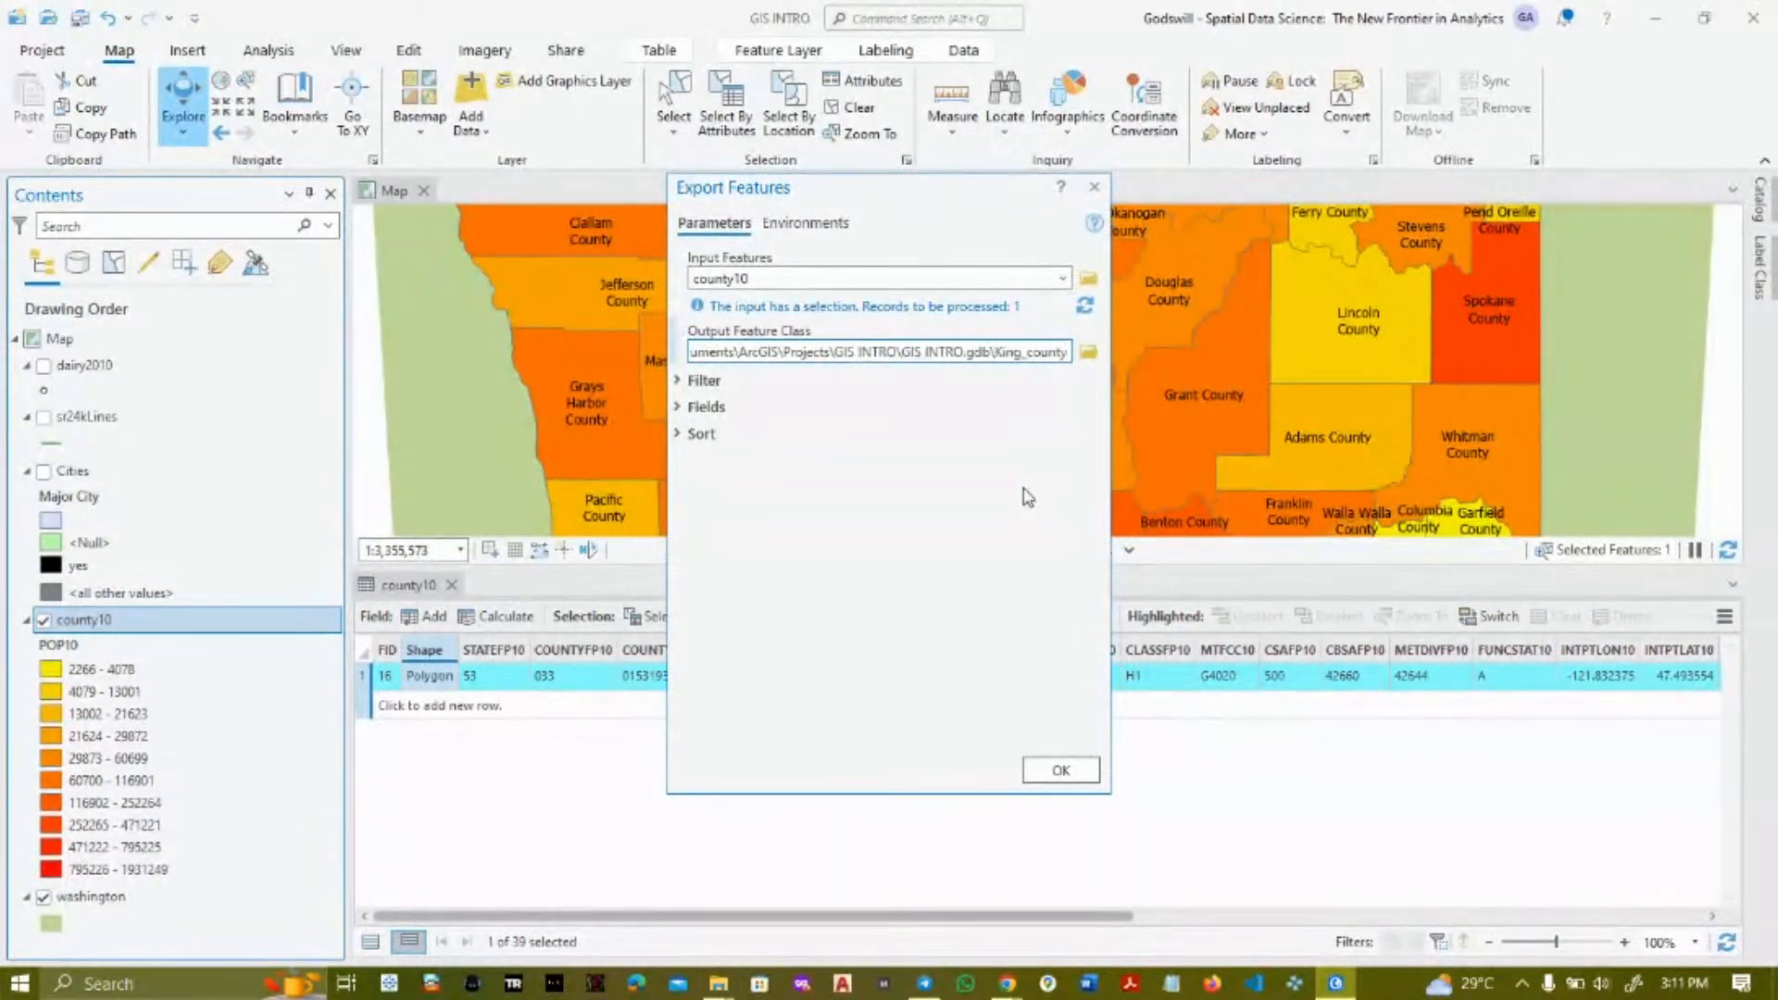
{"action": "left_click", "coordinate": [1061, 772]}
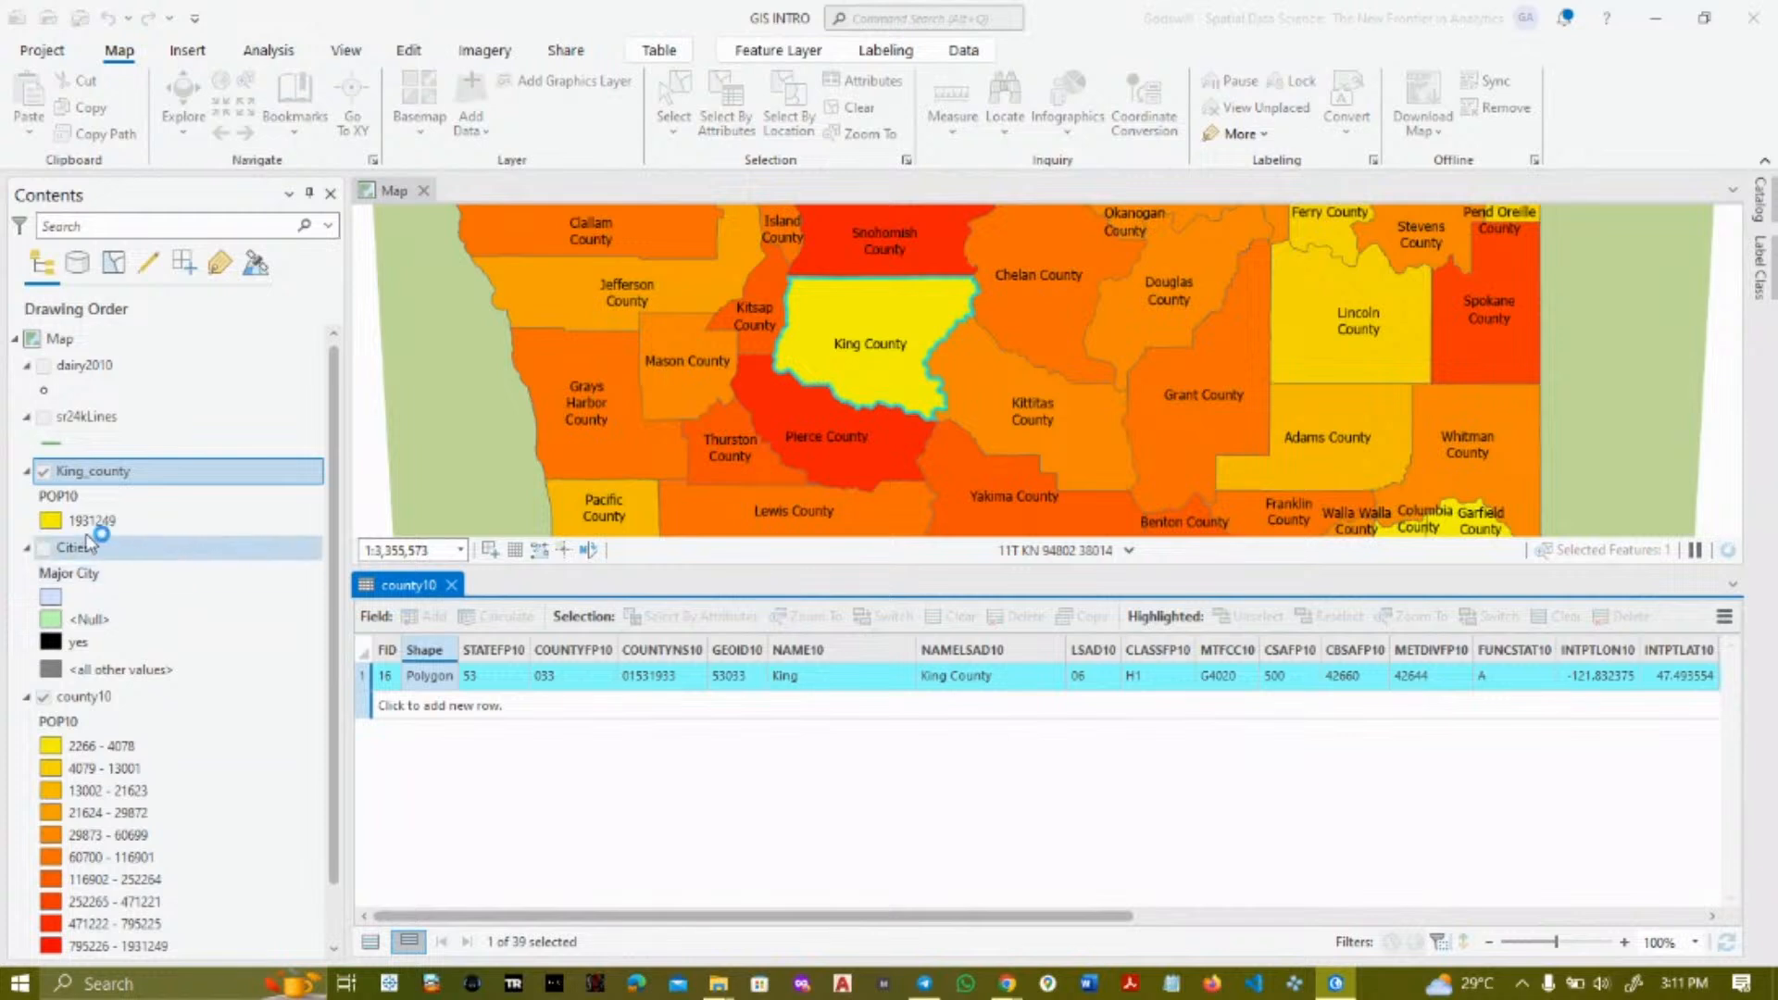
- Hide the county10 and washington layers and close the county10 attribute table
{"action": "left_click", "coordinate": [43, 696]}
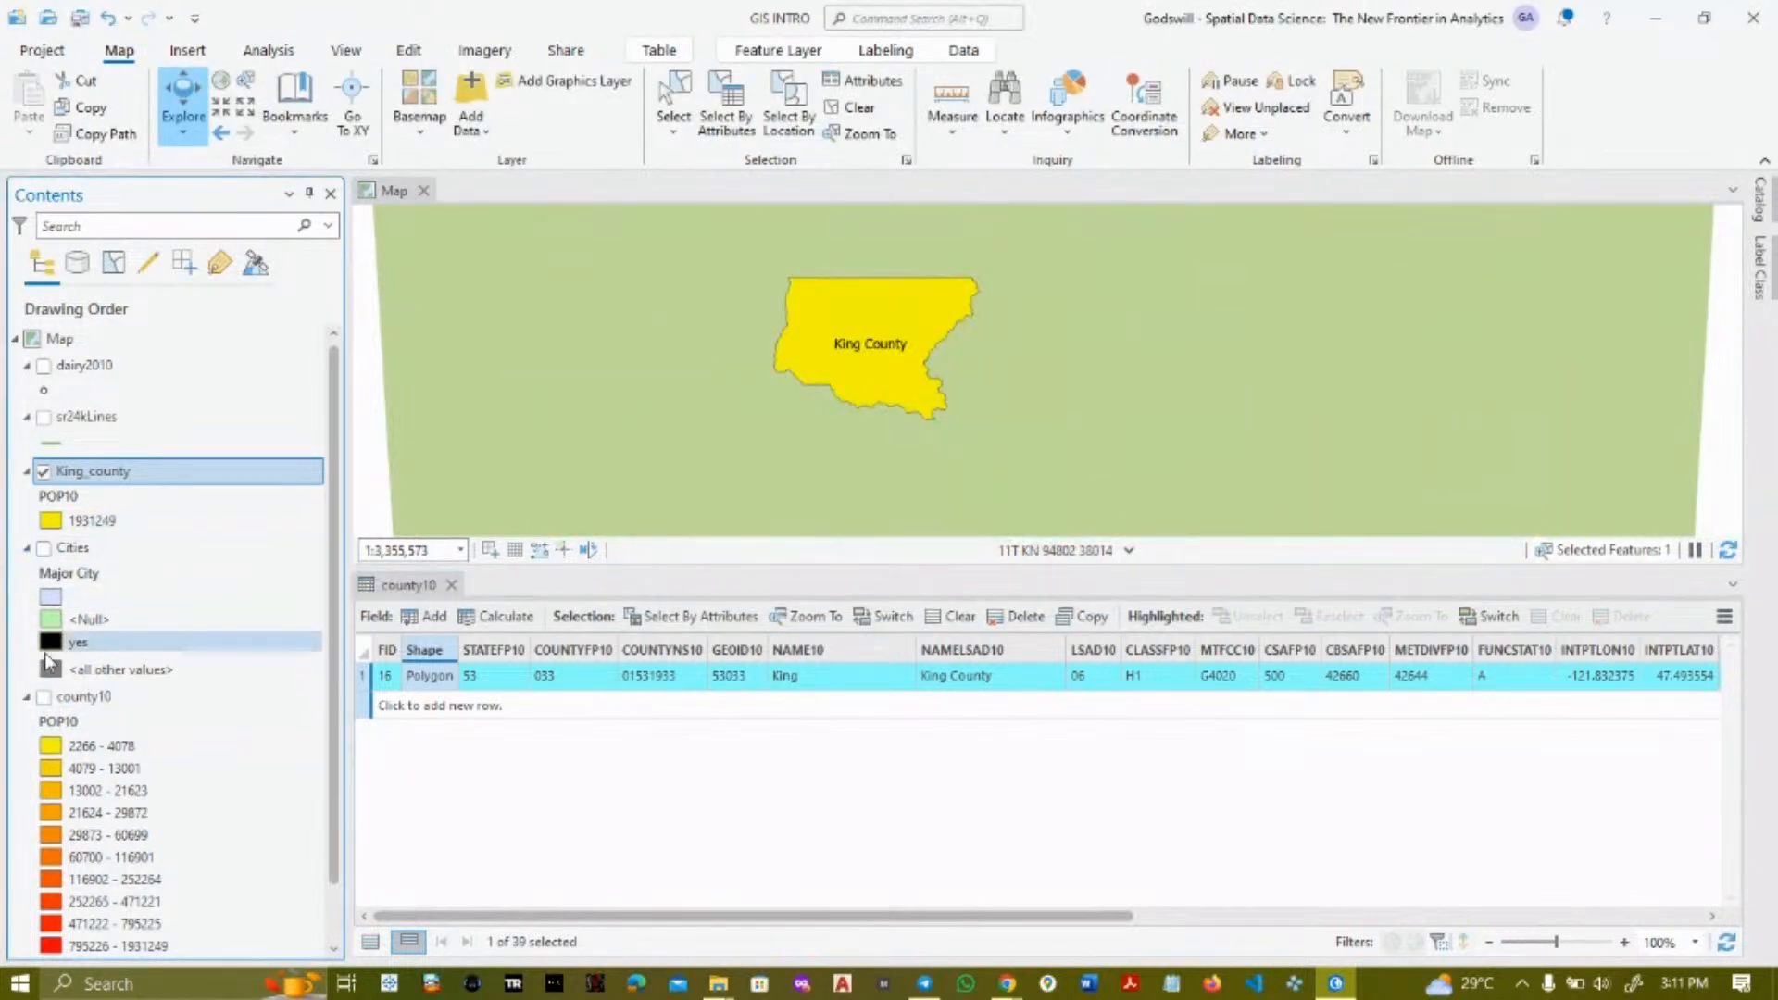
{"action": "scroll", "coordinate": [28, 936], "scroll_direction": "down", "scroll_amount": 1}
{"action": "left_click", "coordinate": [43, 913]}
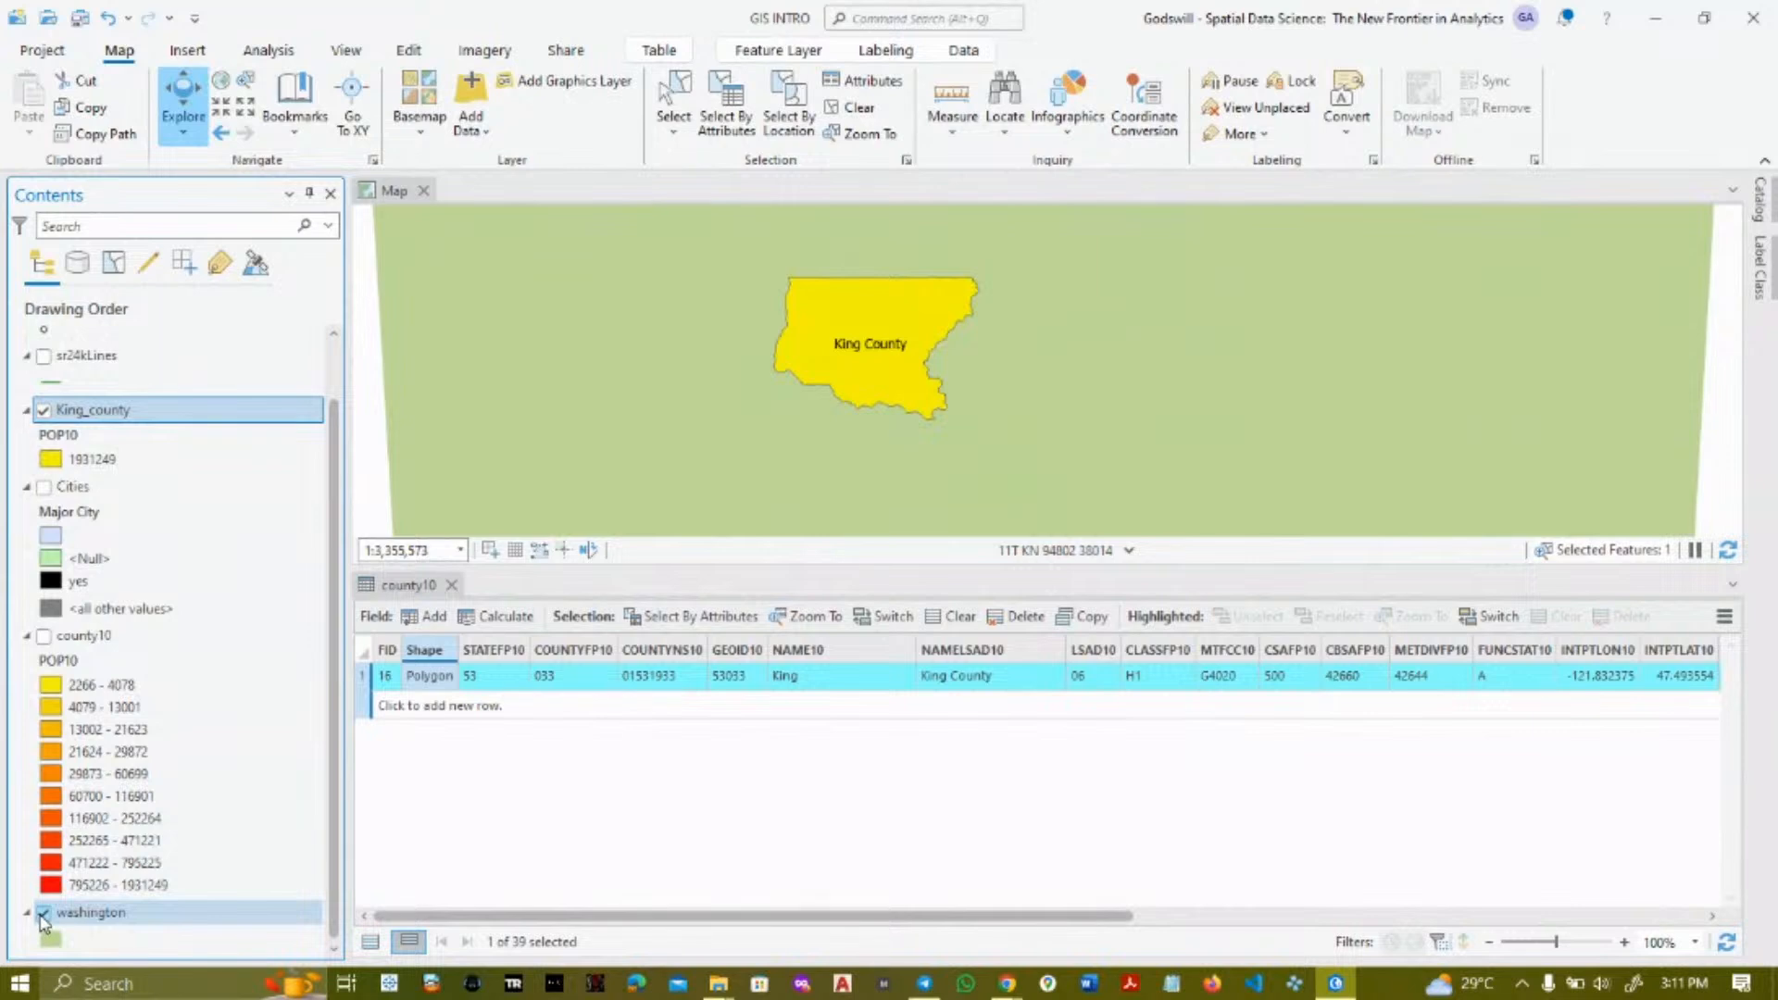
{"action": "left_click", "coordinate": [452, 585]}
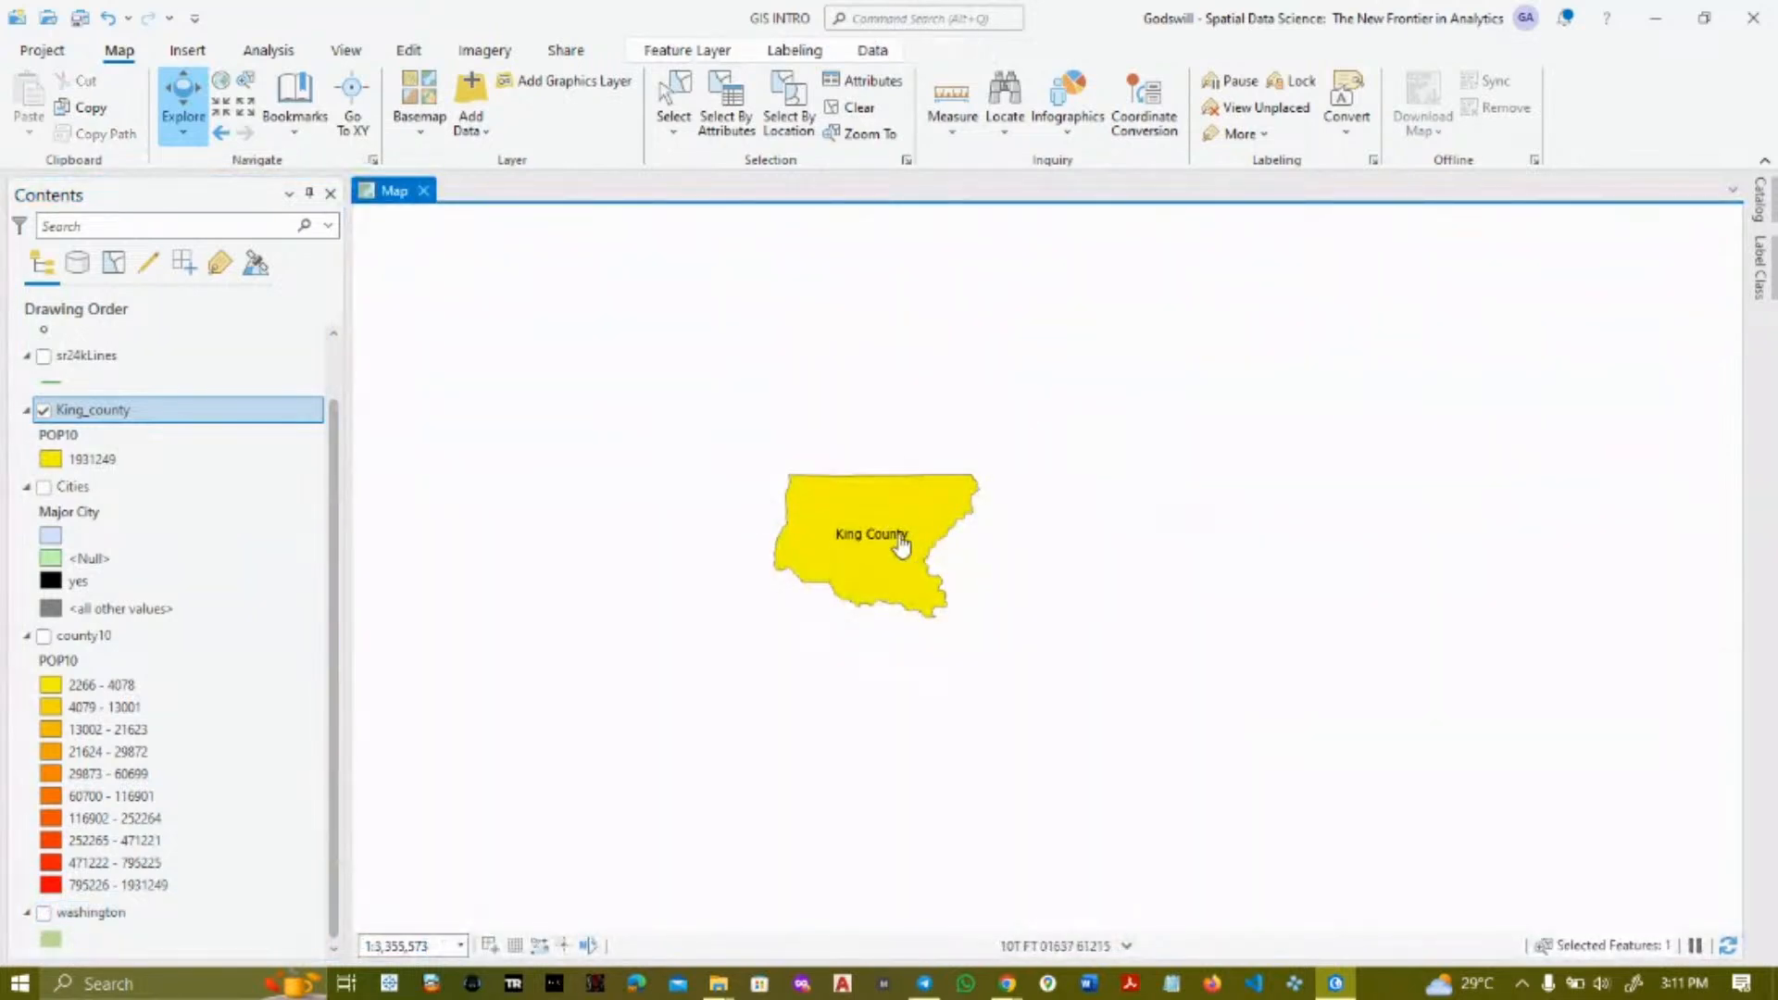
{"action": "scroll", "coordinate": [905, 544], "scroll_direction": "up", "scroll_amount": 2}
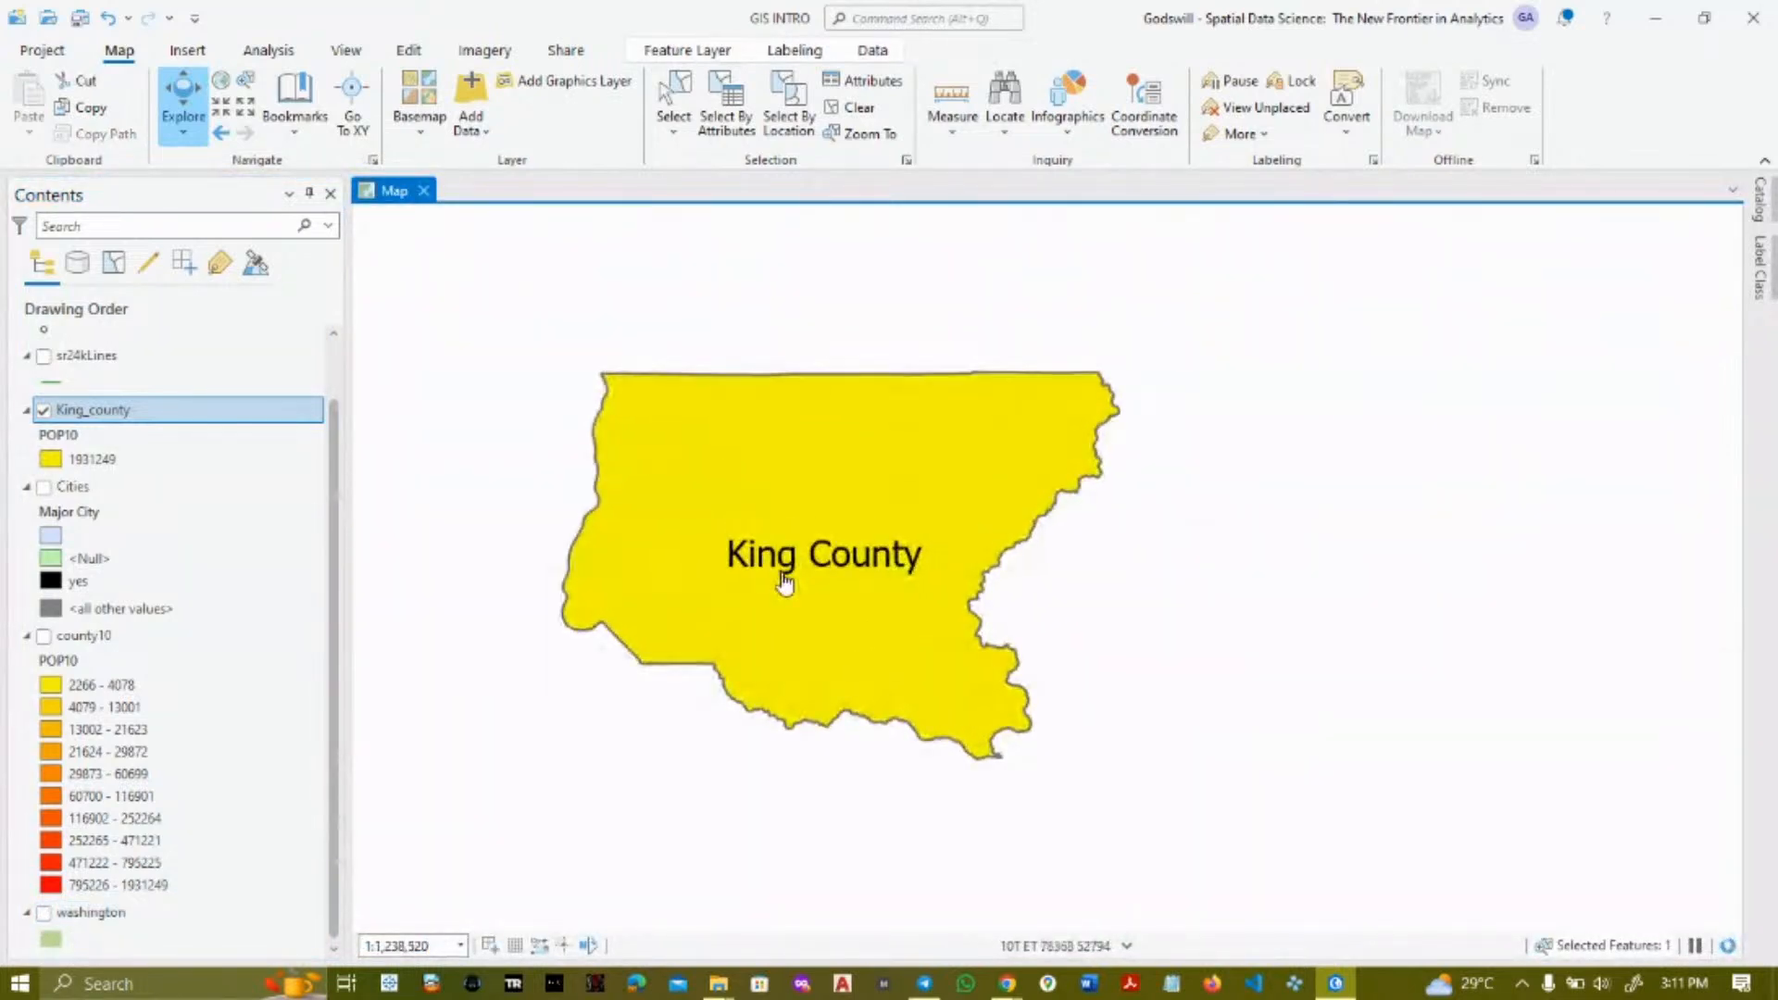
{"action": "left_click_drag", "start_coordinate": [794, 585], "coordinate": [876, 619]}
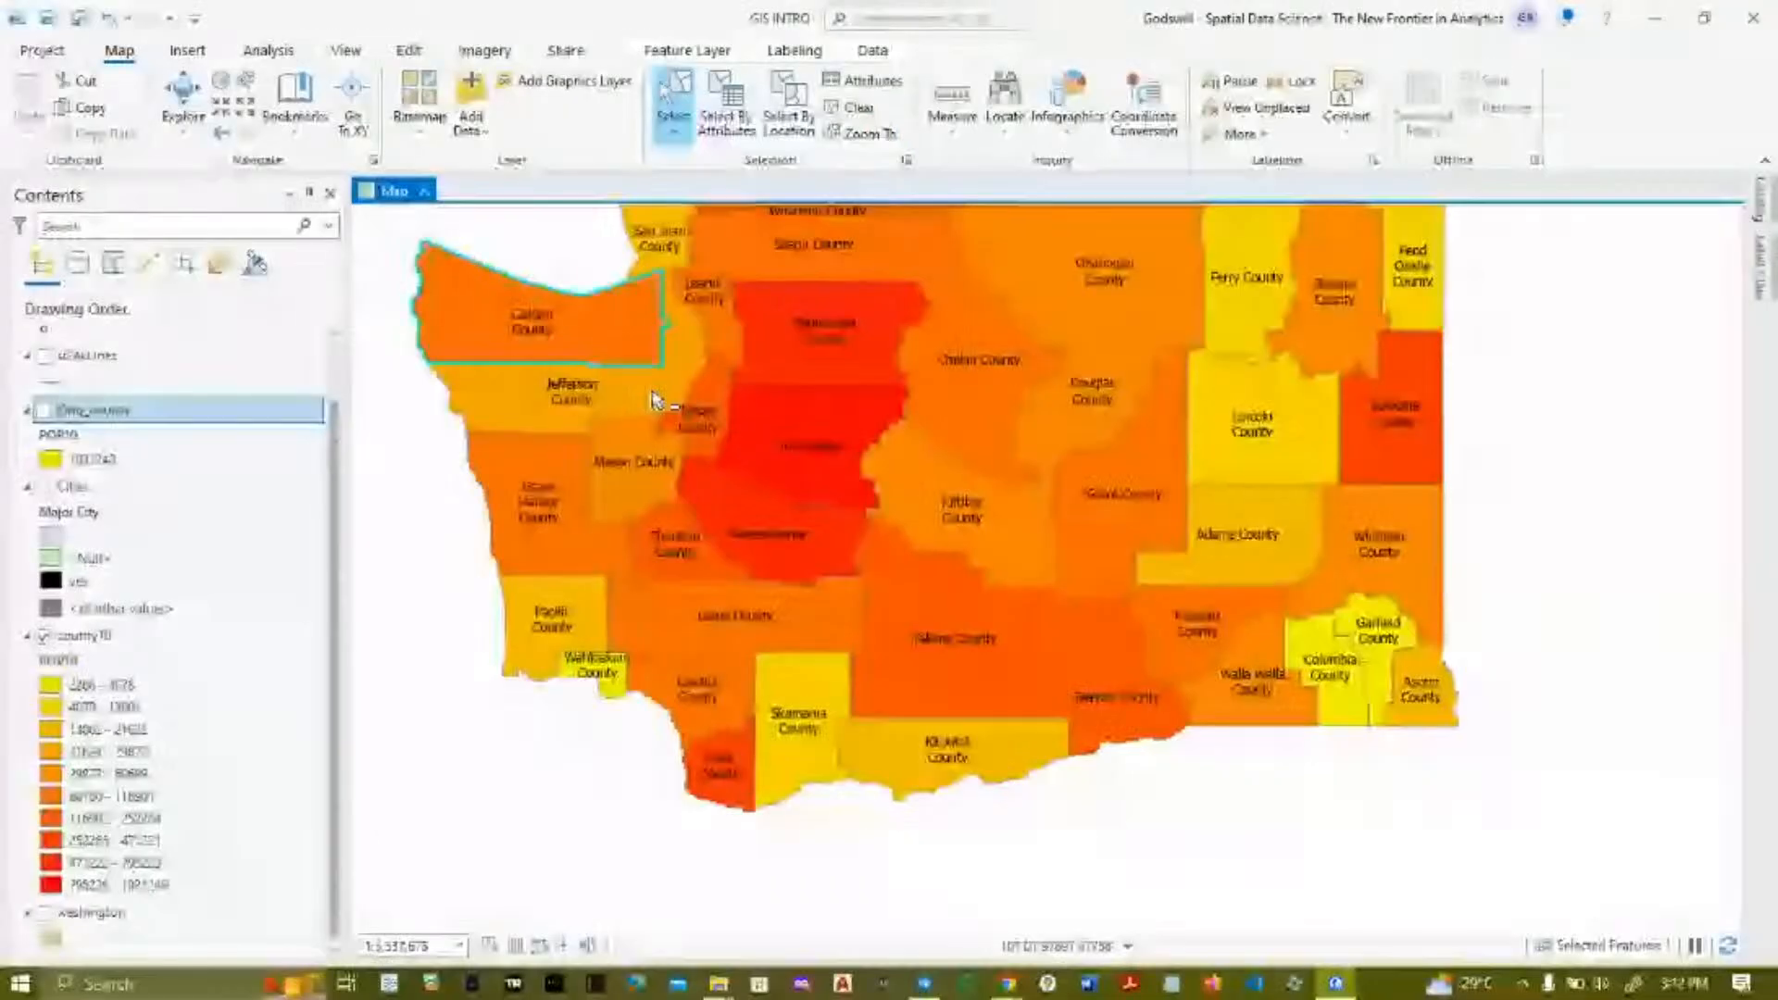
- Select single counties of the county10 layer one after another on the map, including Snohomish, King, Kittitas and Chelan
{"action": "left_click", "coordinate": [690, 354]}
{"action": "left_click", "coordinate": [814, 350]}
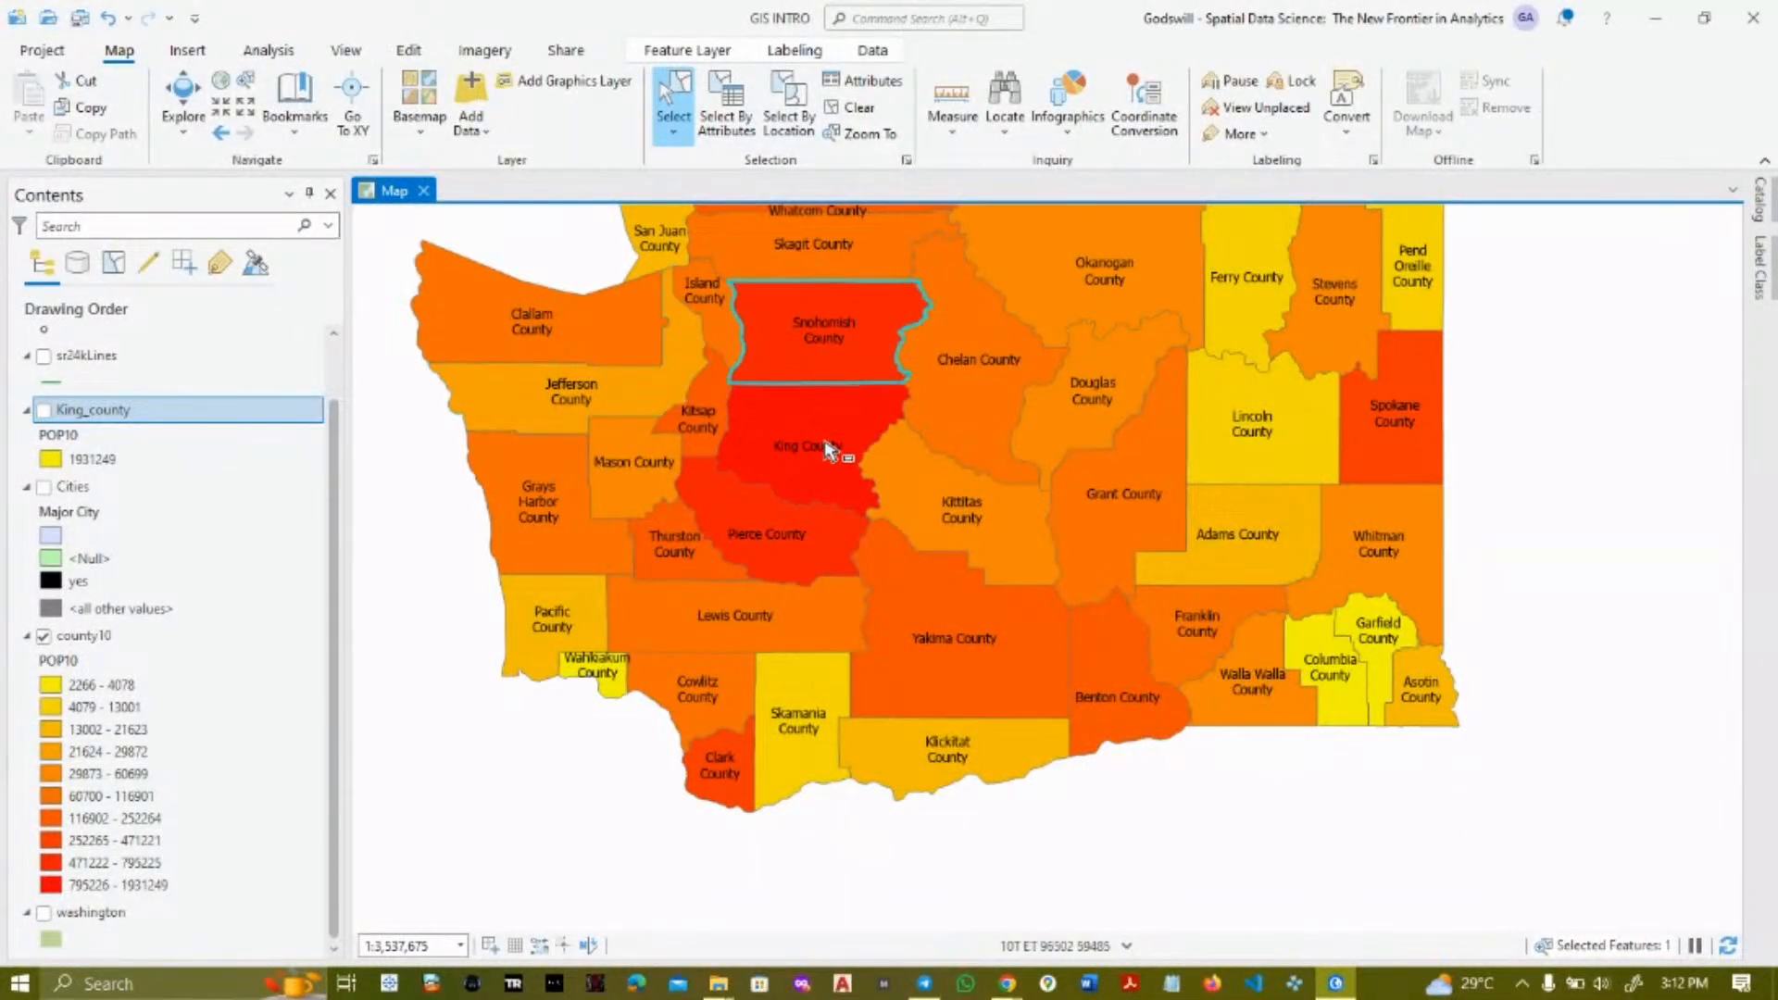
{"action": "left_click", "coordinate": [830, 451]}
{"action": "left_click", "coordinate": [991, 546]}
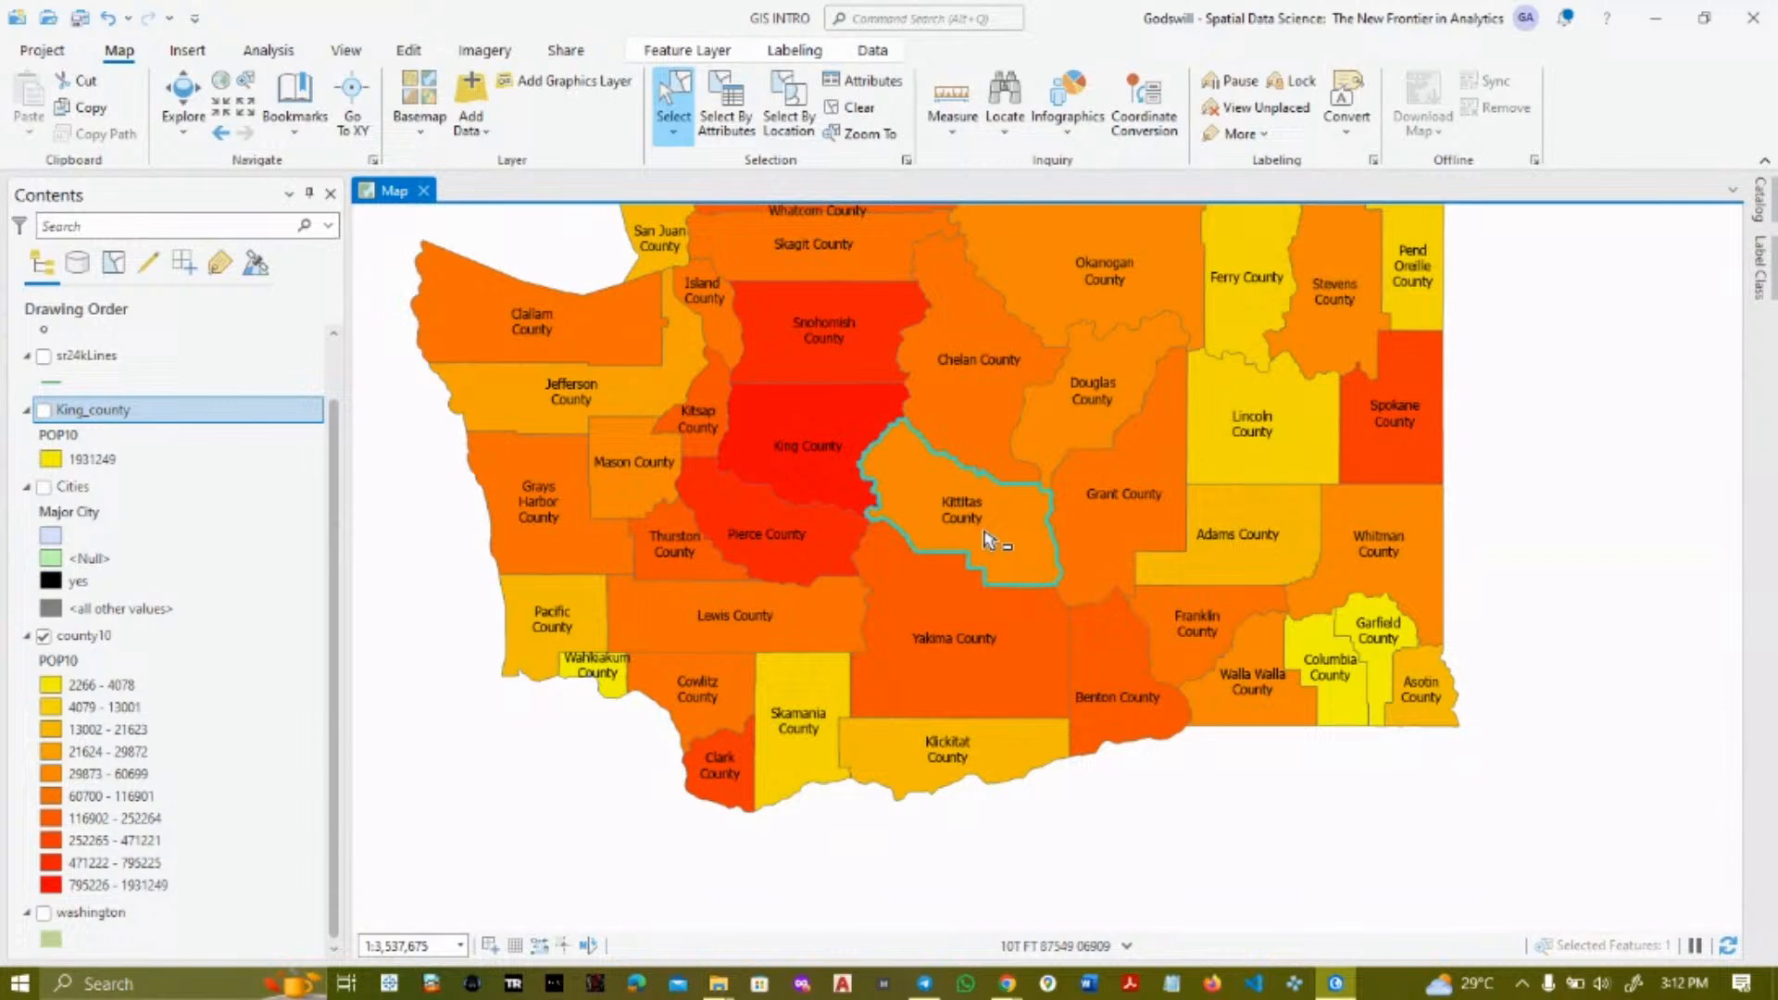
{"action": "left_click", "coordinate": [1018, 442]}
- Select groups of counties across the middle of the state with selection rectangles, clearing the selection after each one
{"action": "left_click_drag", "start_coordinate": [773, 303], "coordinate": [1232, 620]}
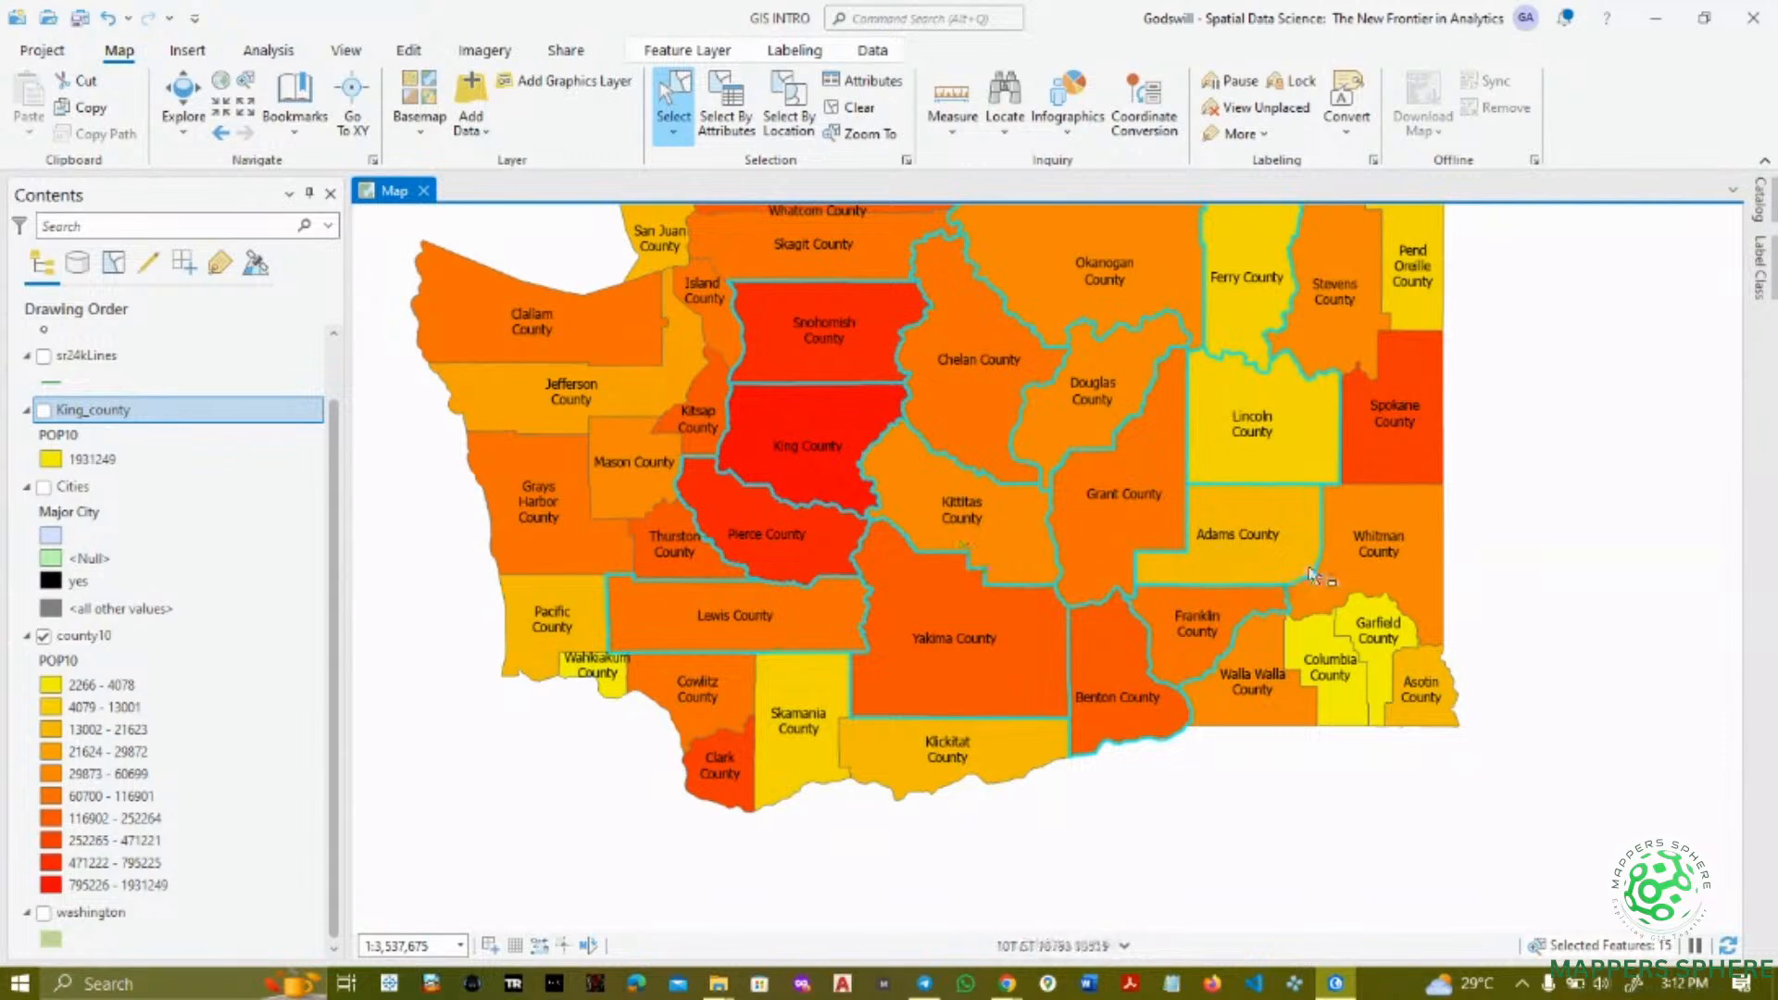
{"action": "left_click", "coordinate": [1493, 585]}
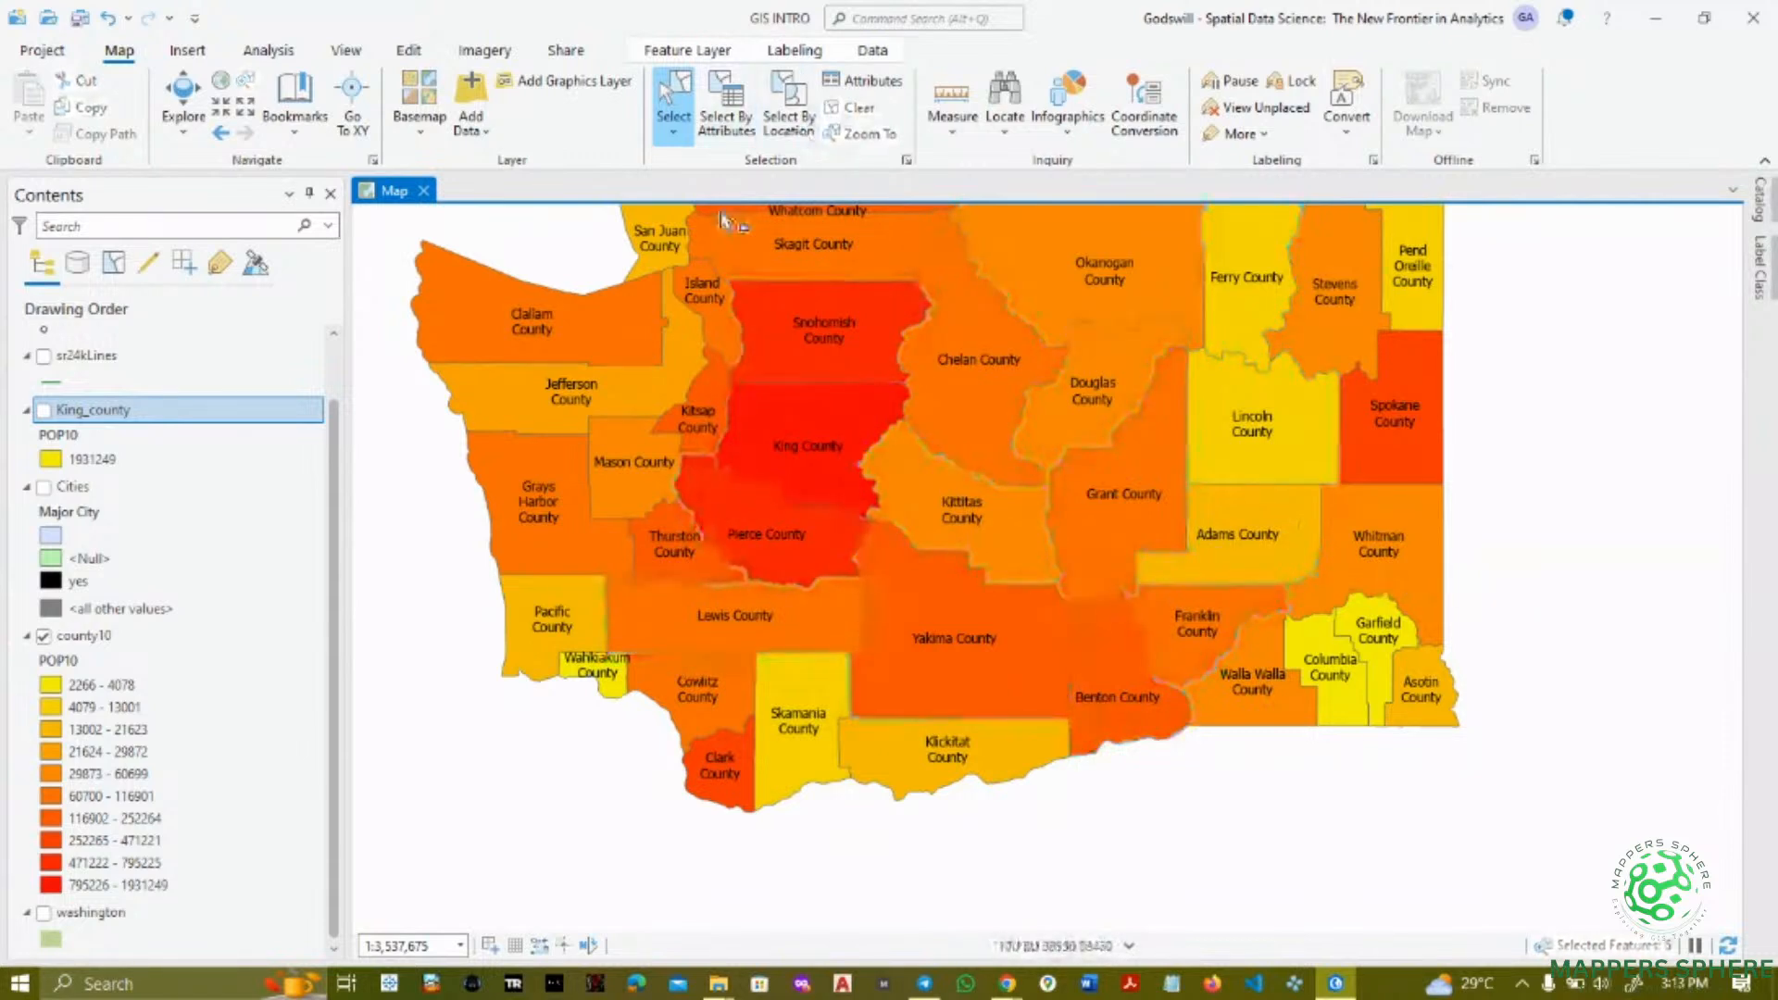
{"action": "left_click", "coordinate": [733, 269]}
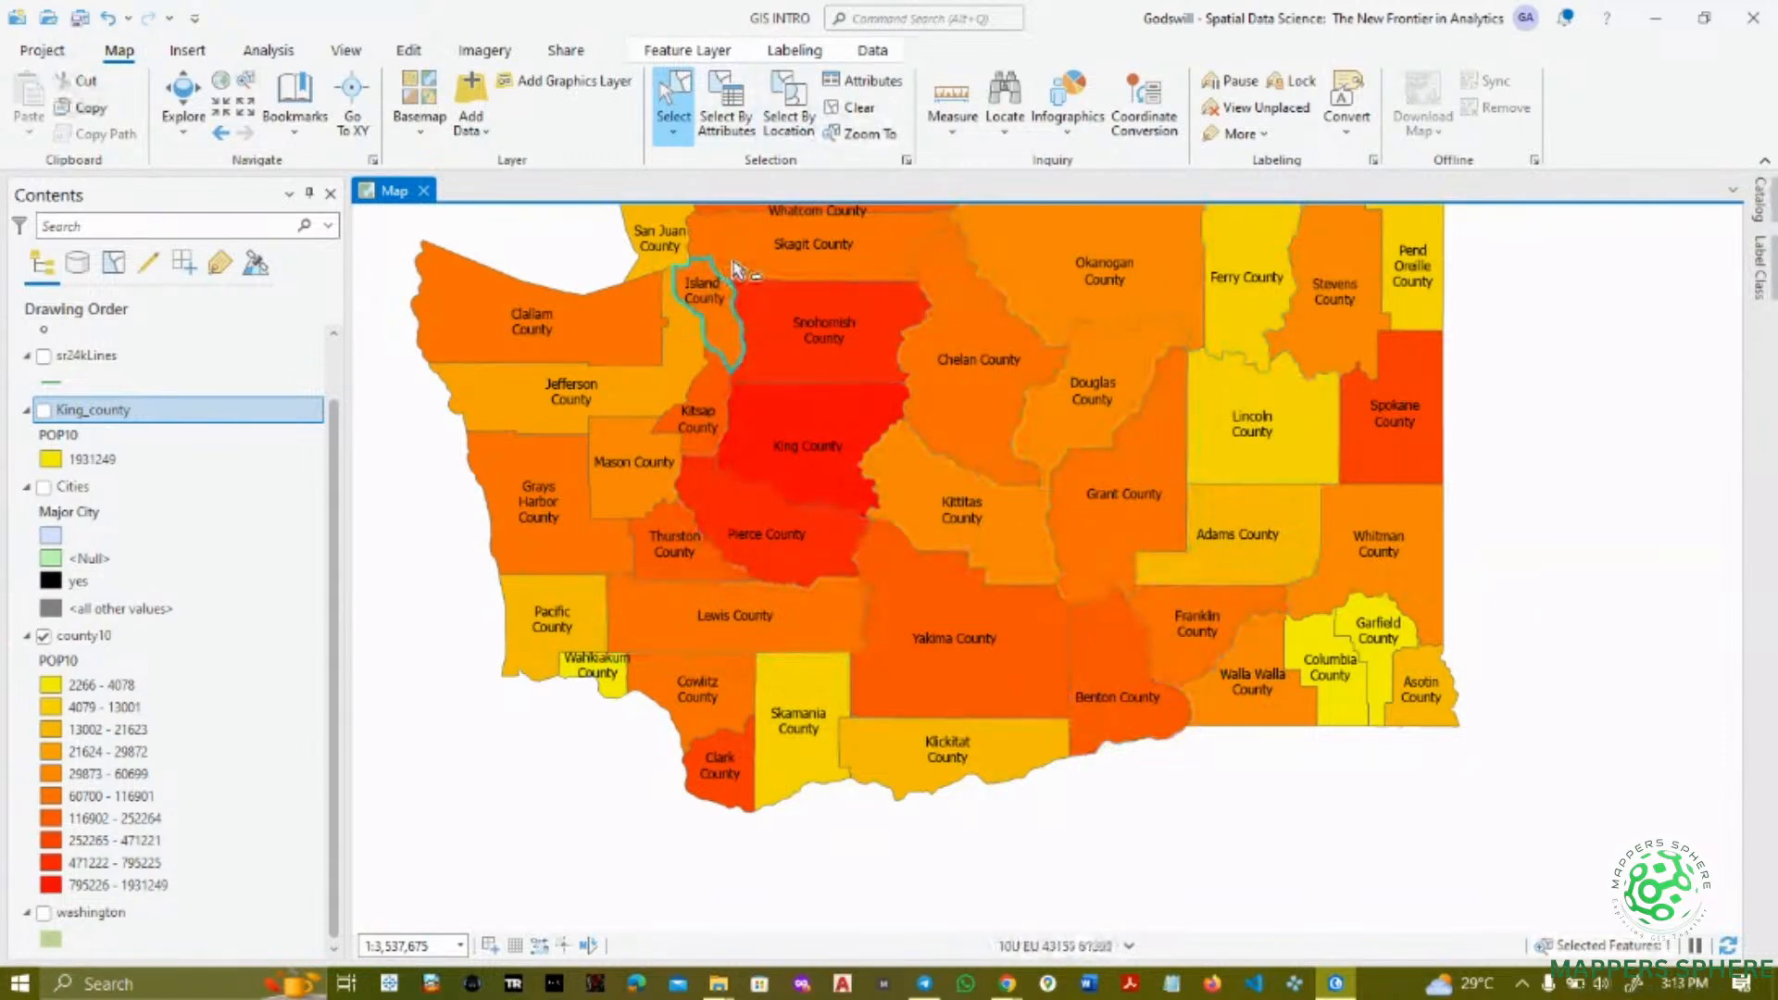
{"action": "left_click", "coordinate": [856, 108]}
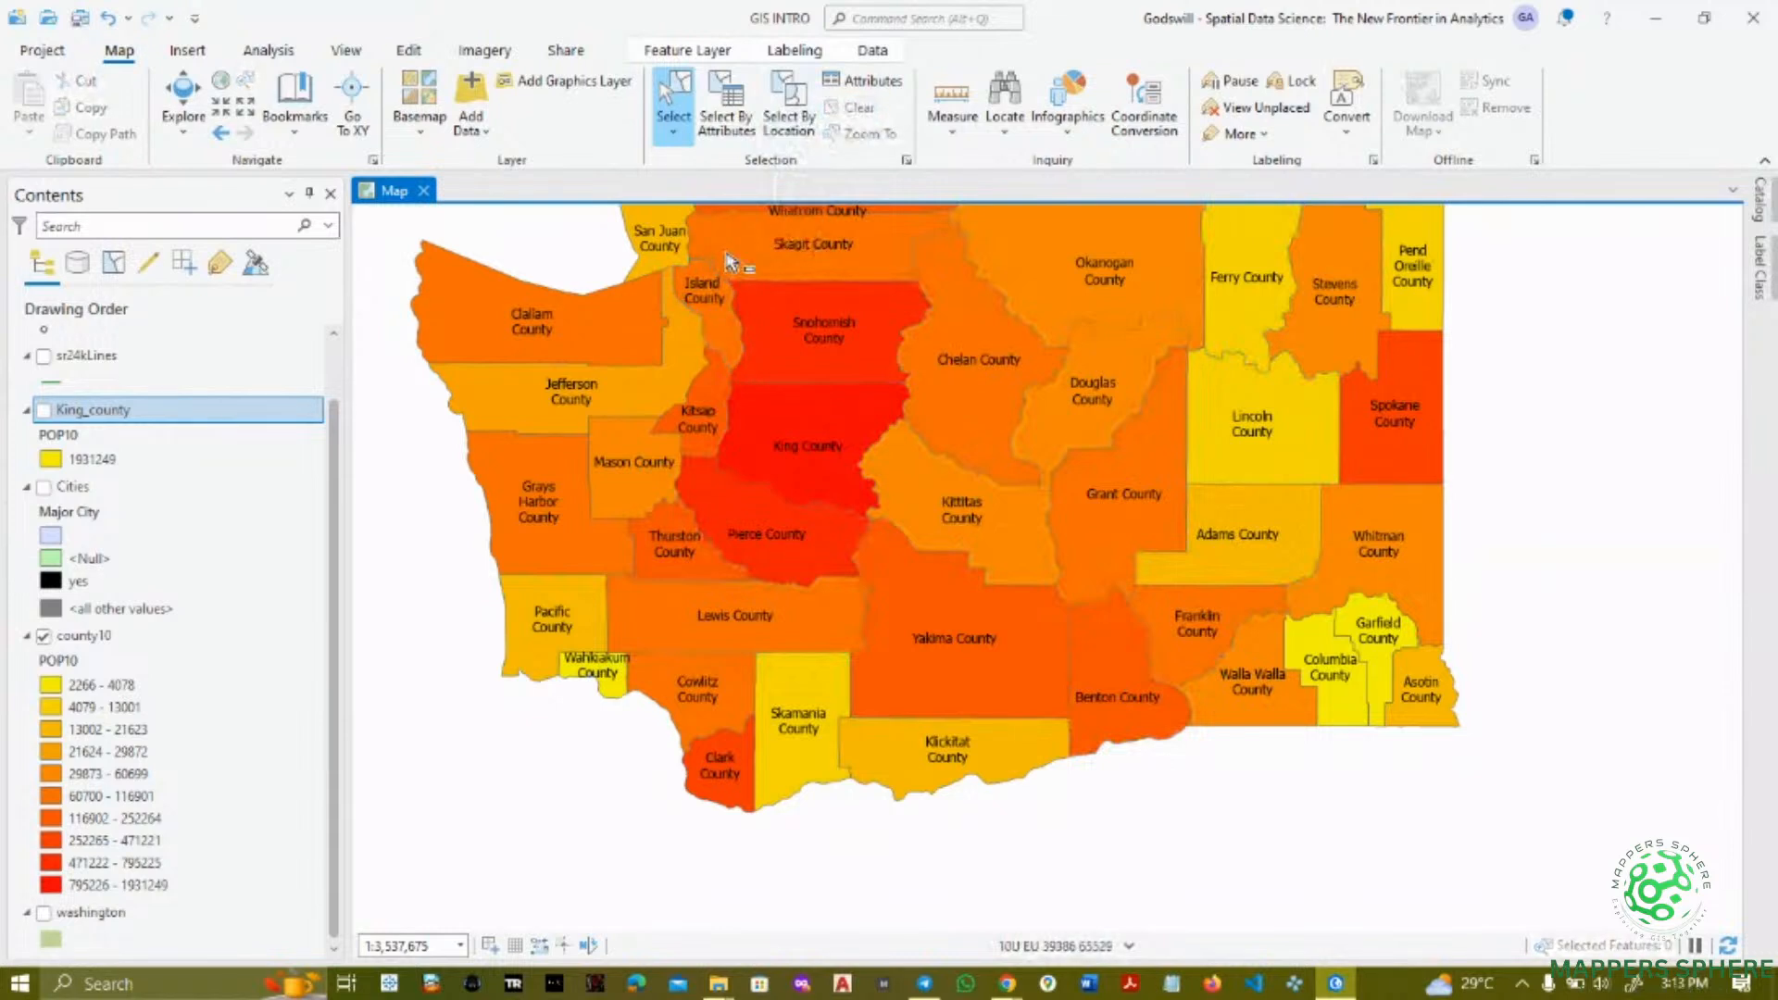
{"action": "left_click_drag", "start_coordinate": [727, 253], "coordinate": [1220, 579]}
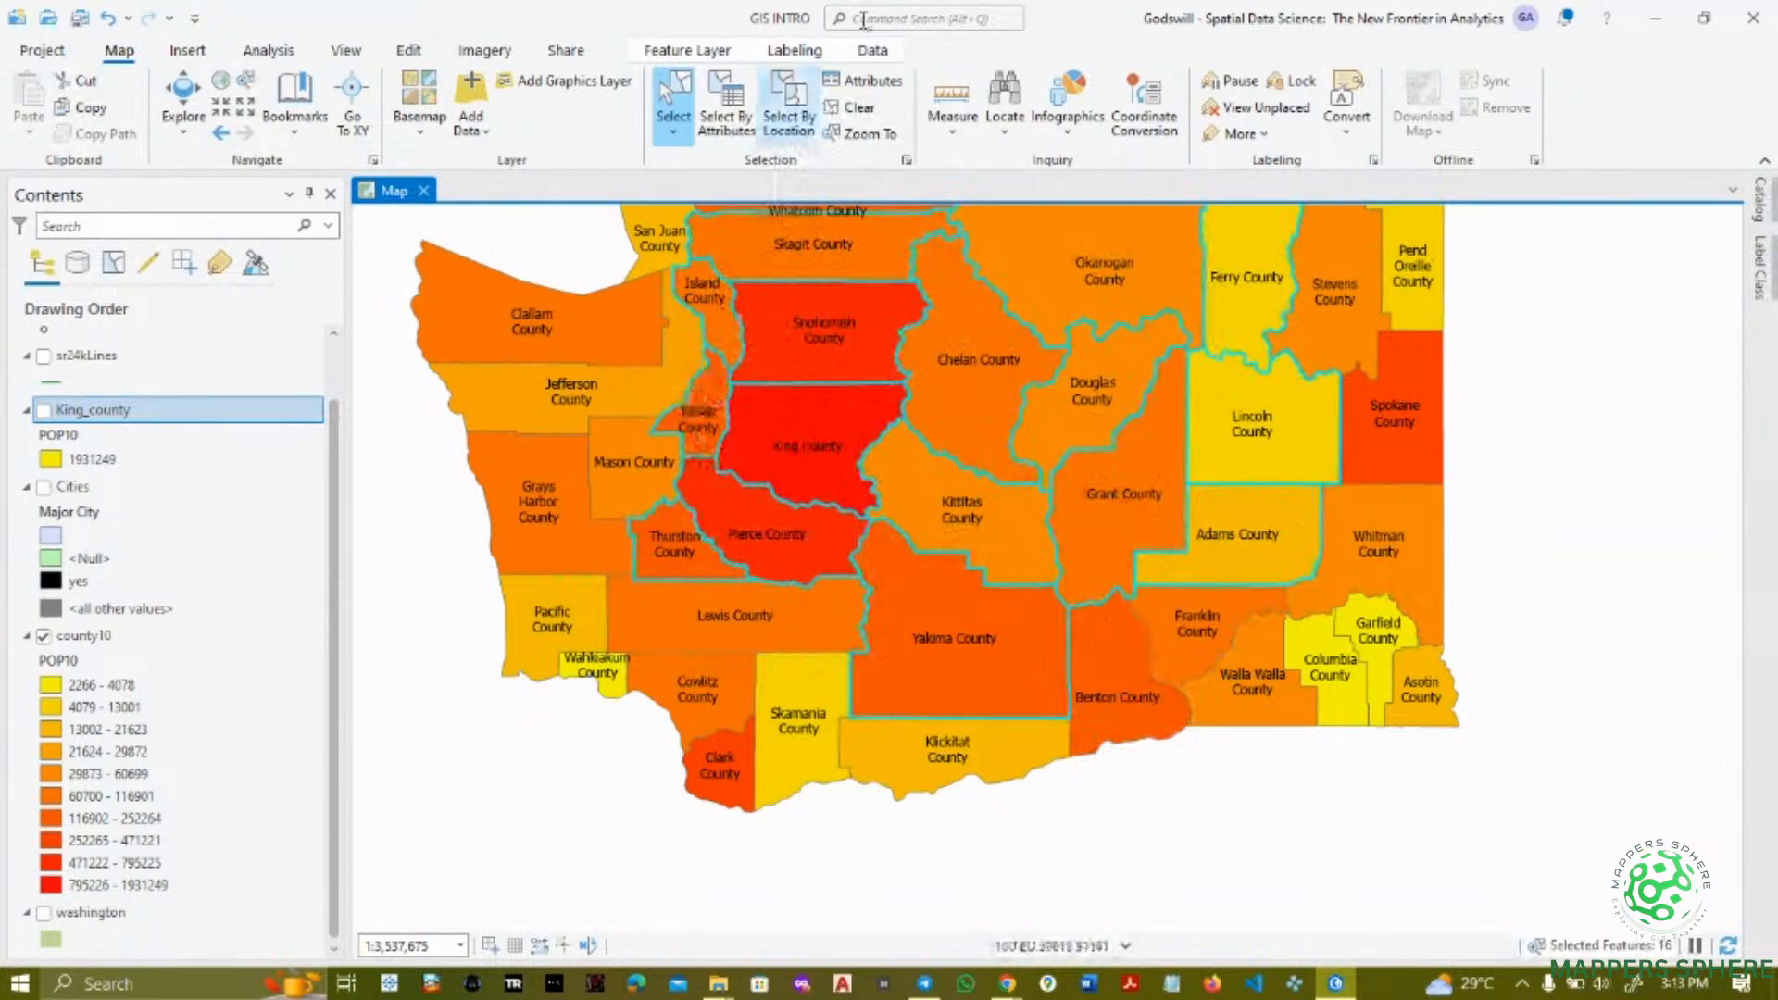
{"action": "left_click", "coordinate": [850, 107]}
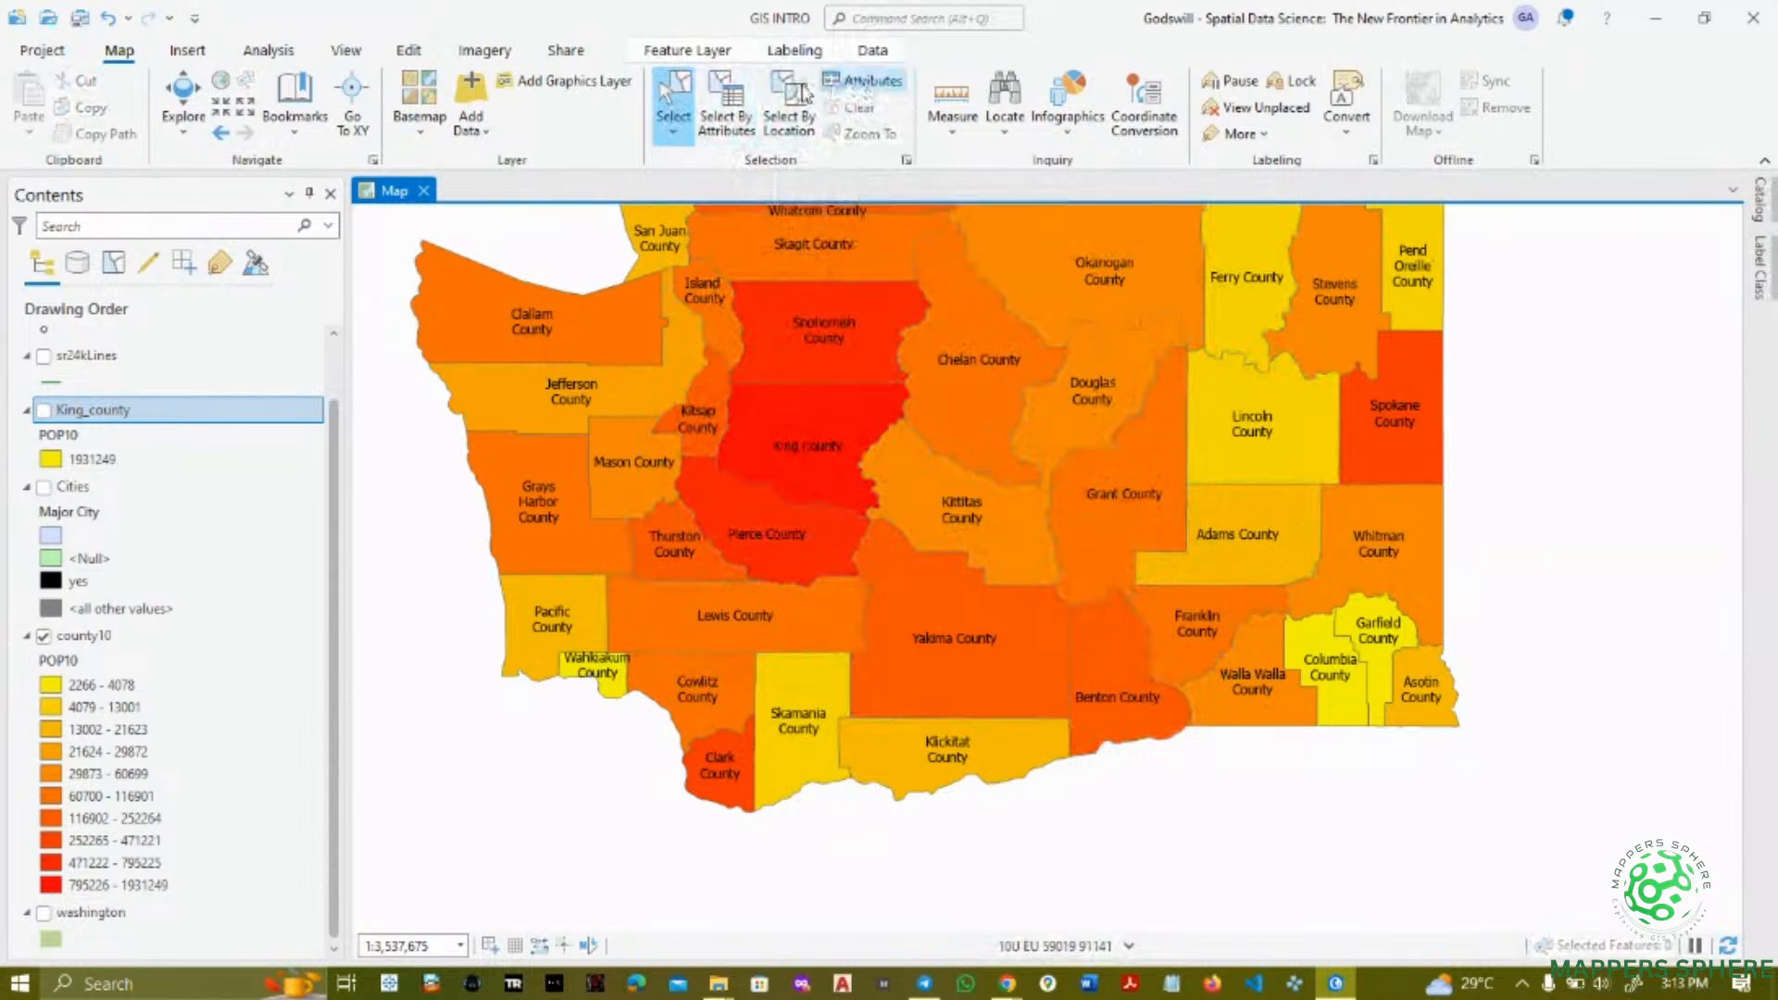
- Select Douglas County, review its attribute values through to the end of the list, and clear the selection
{"action": "left_click", "coordinate": [853, 82]}
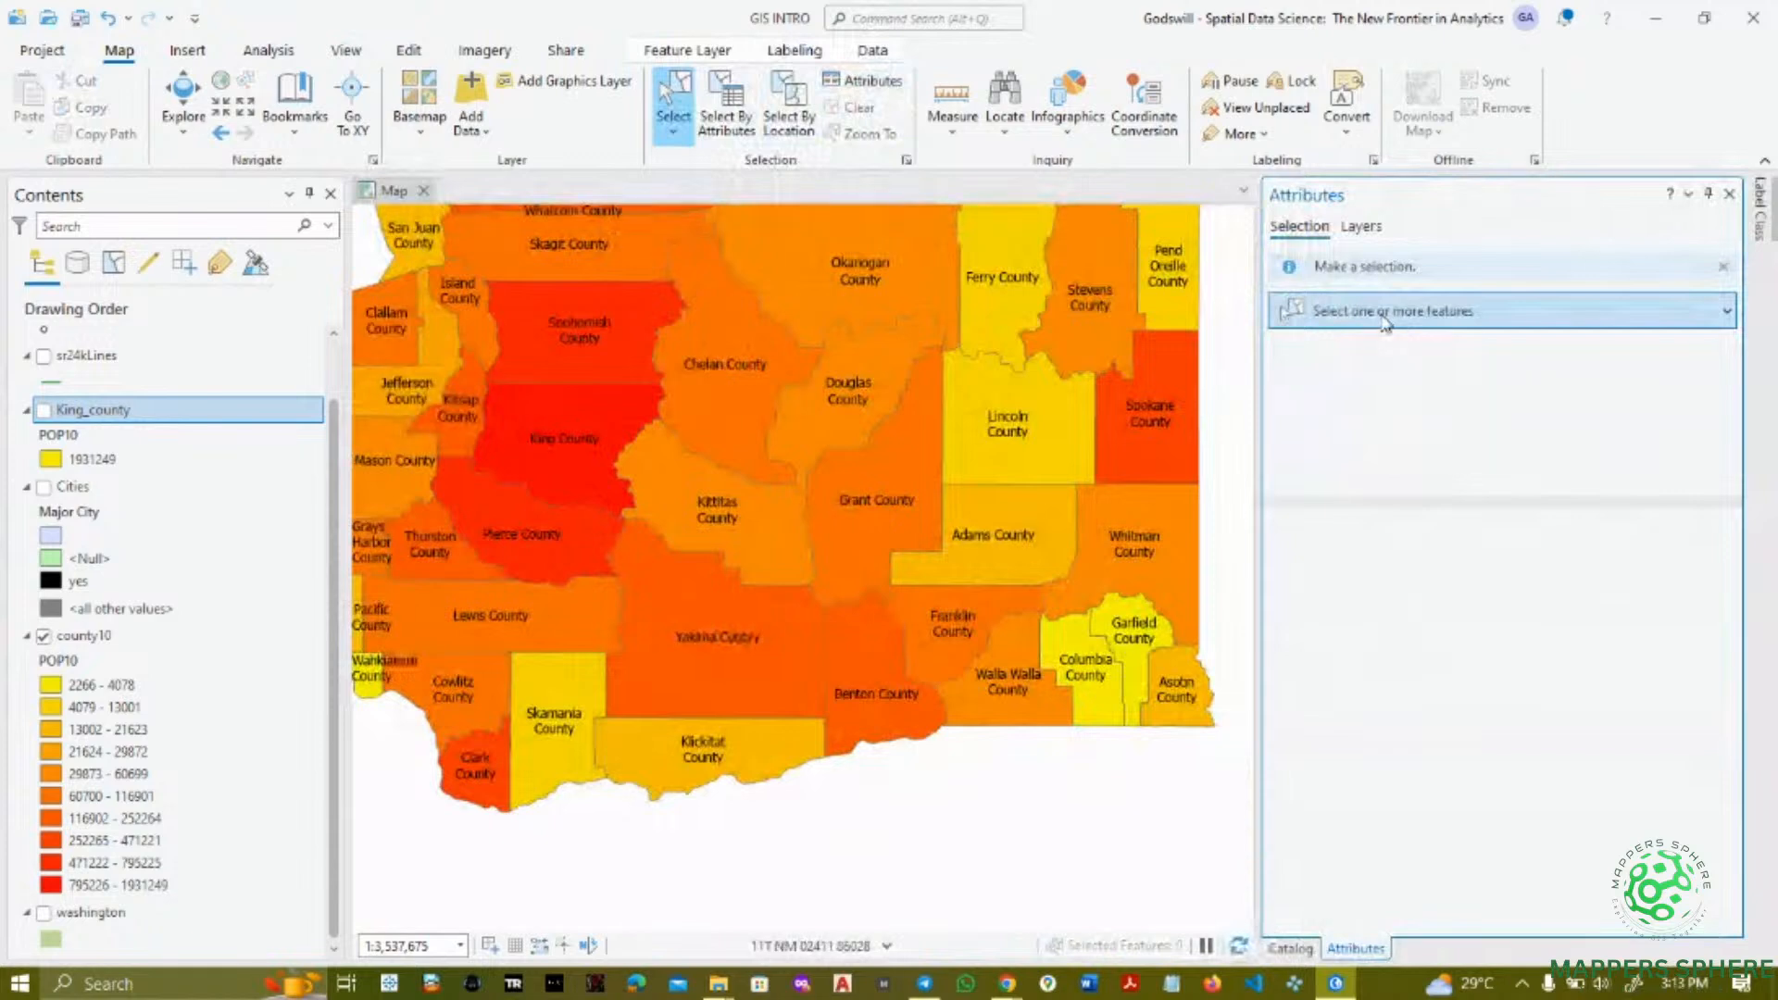
{"action": "left_click", "coordinate": [1727, 313]}
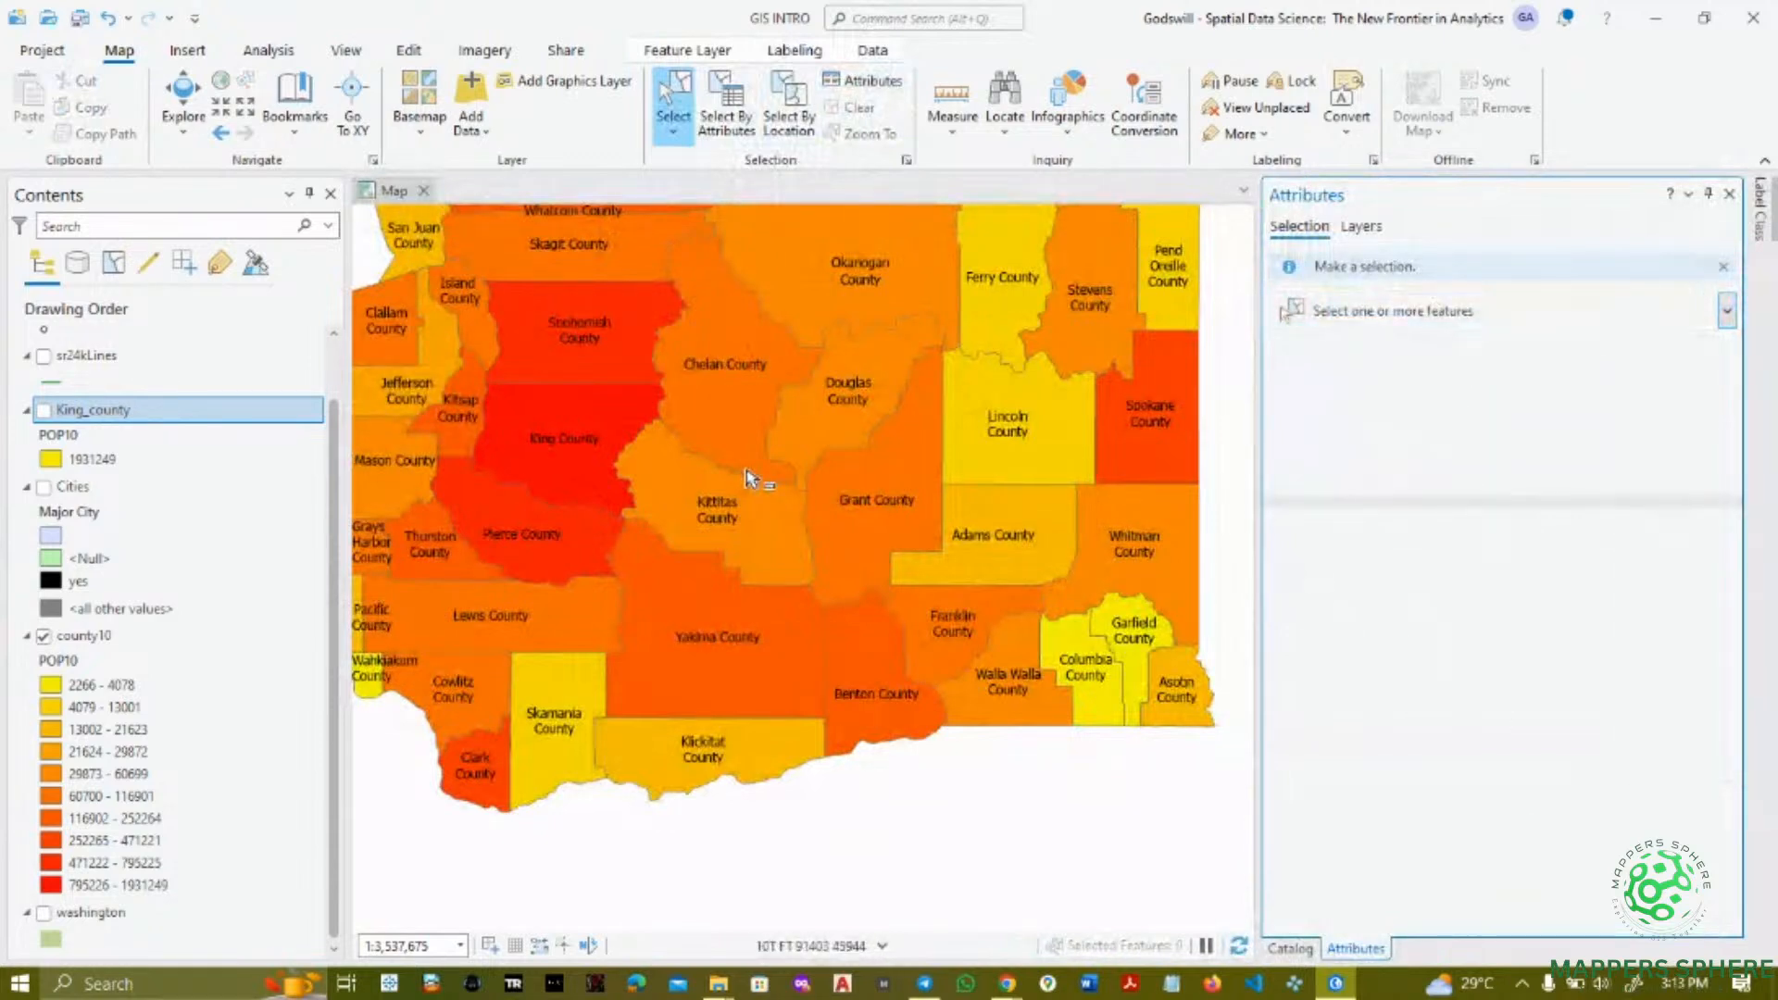
{"action": "left_click", "coordinate": [755, 422]}
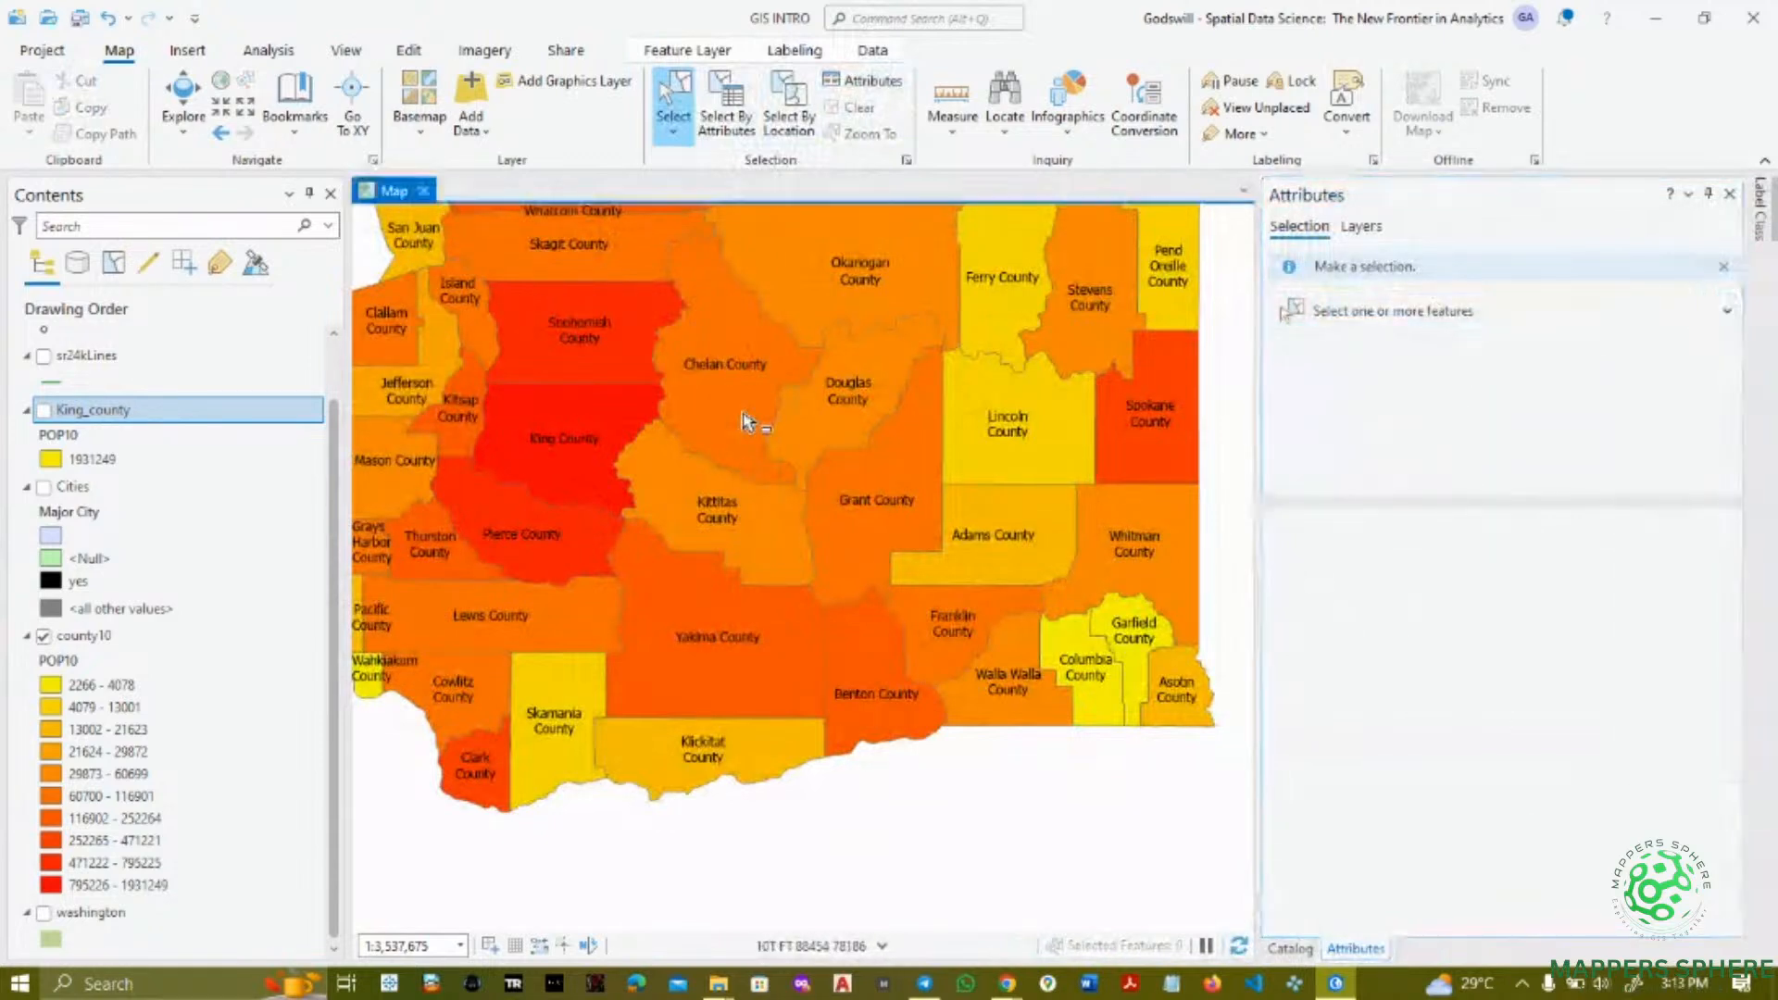
{"action": "left_click", "coordinate": [841, 412]}
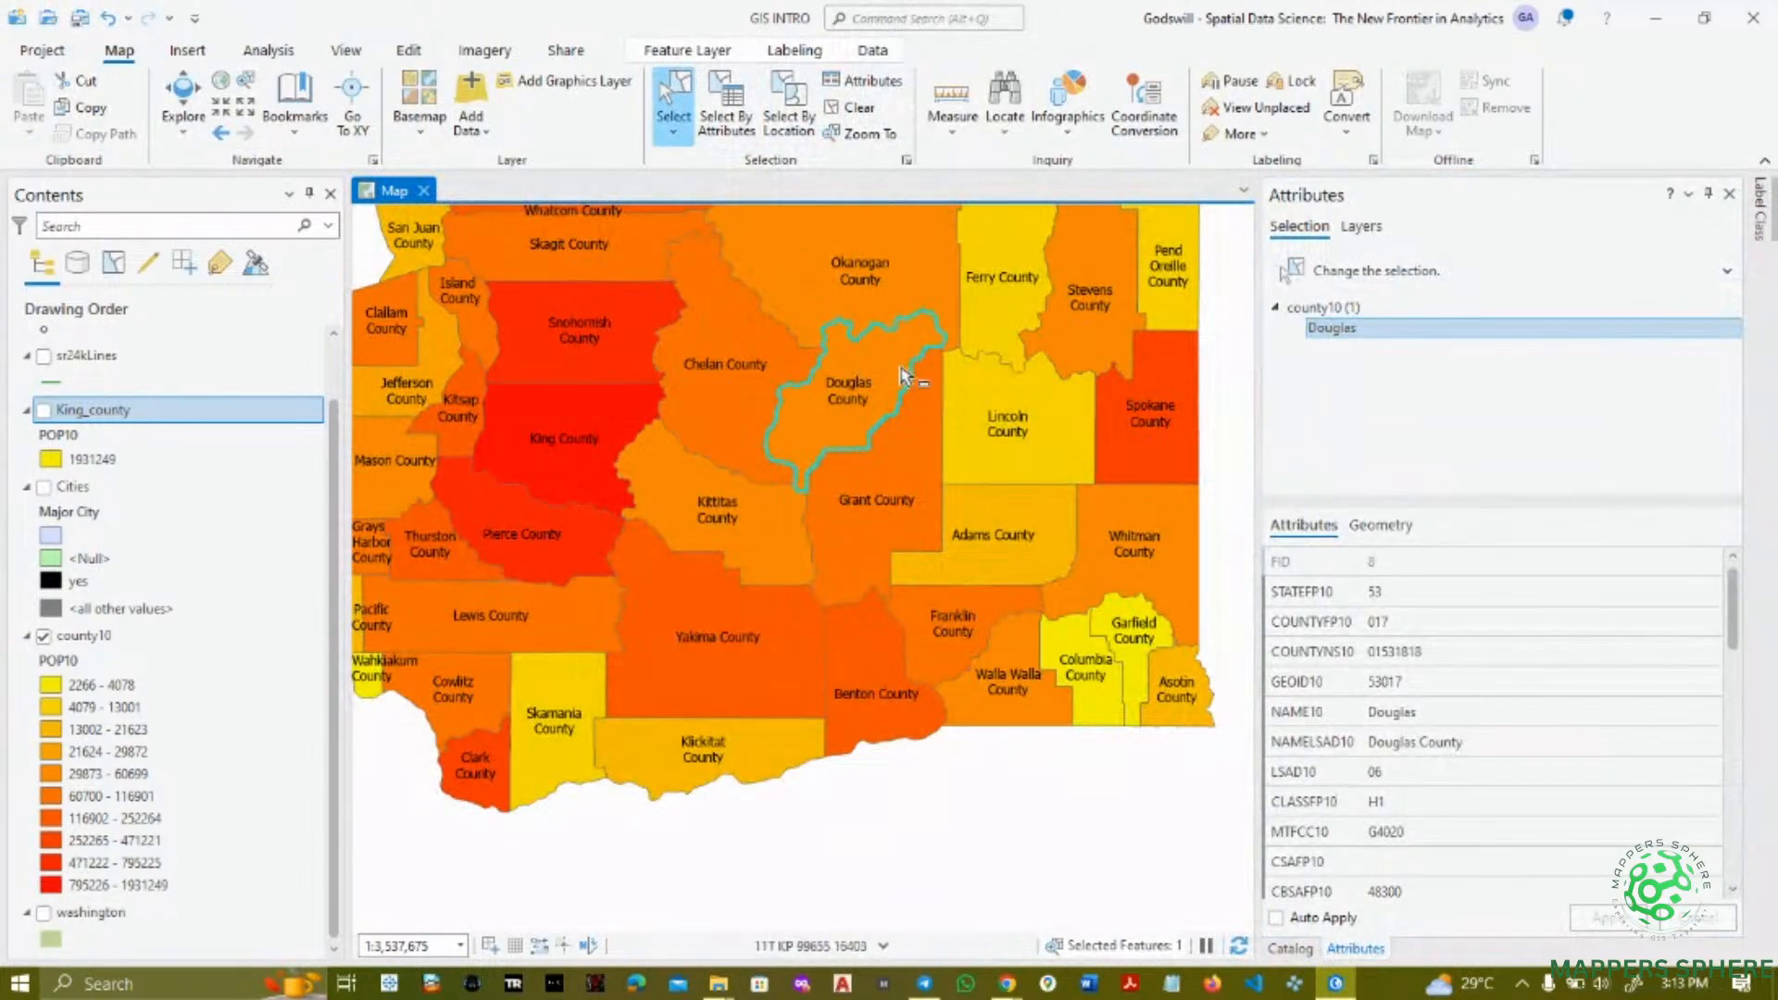
{"action": "scroll", "coordinate": [1493, 805], "scroll_direction": "down", "scroll_amount": 10}
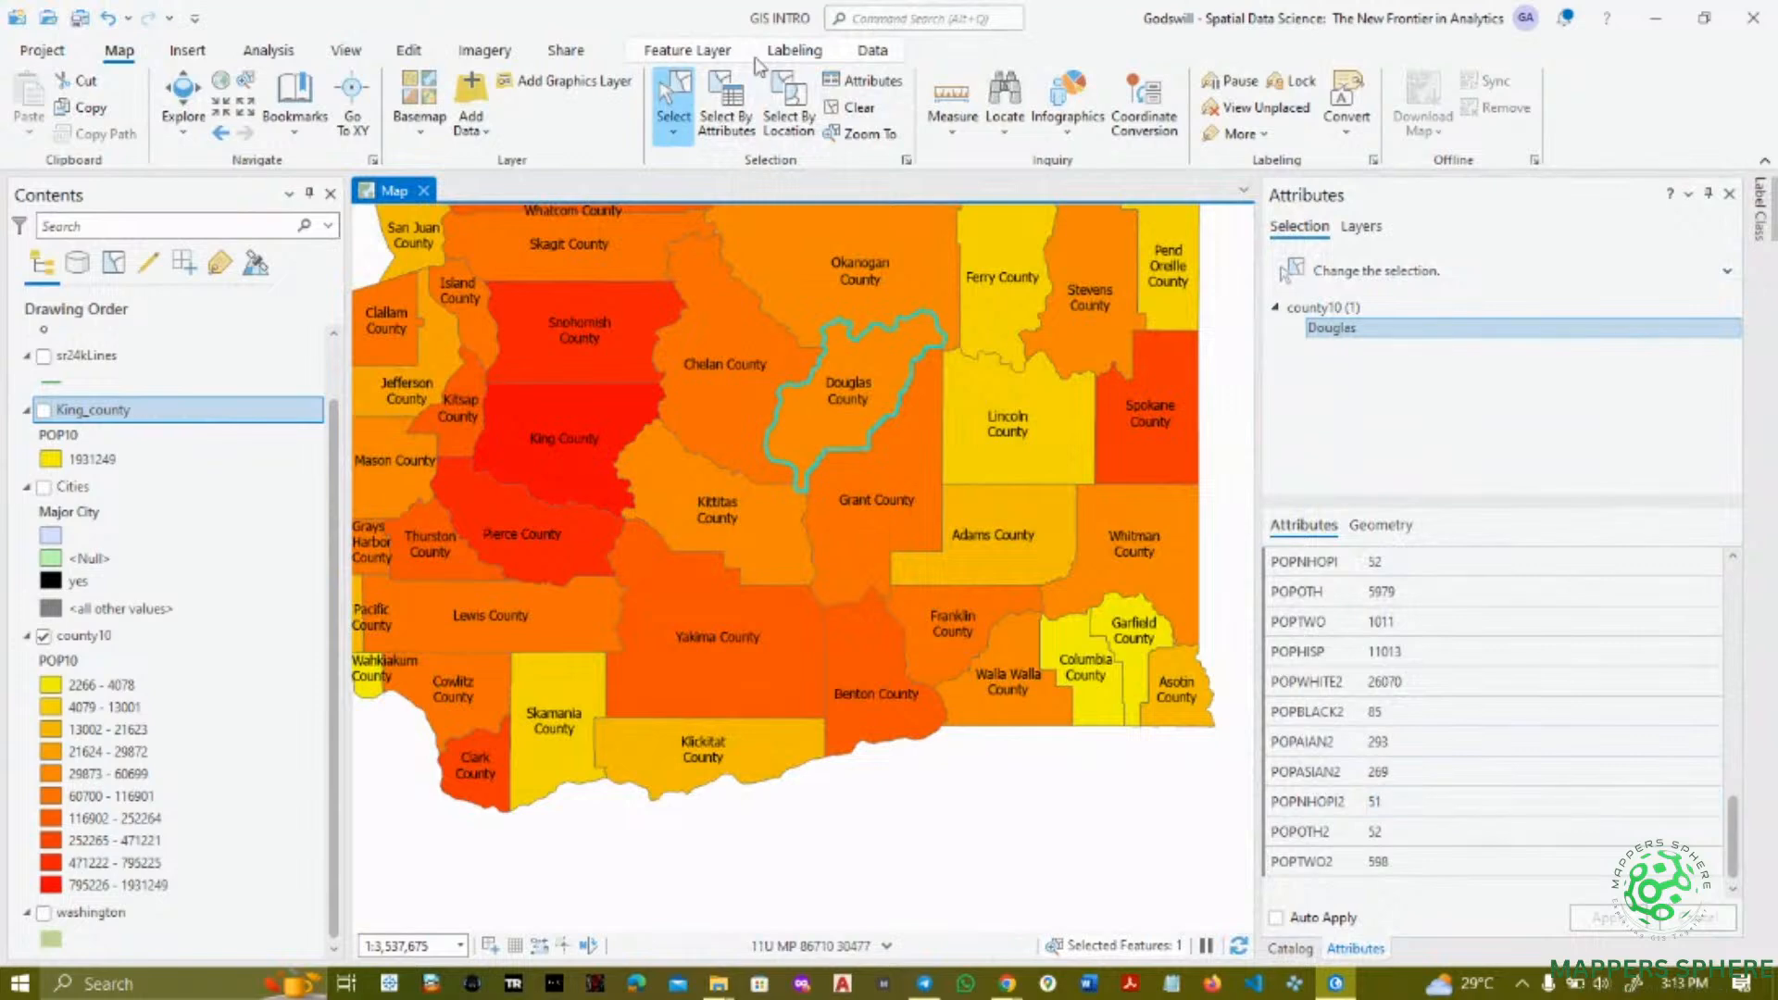
{"action": "left_click", "coordinate": [843, 111]}
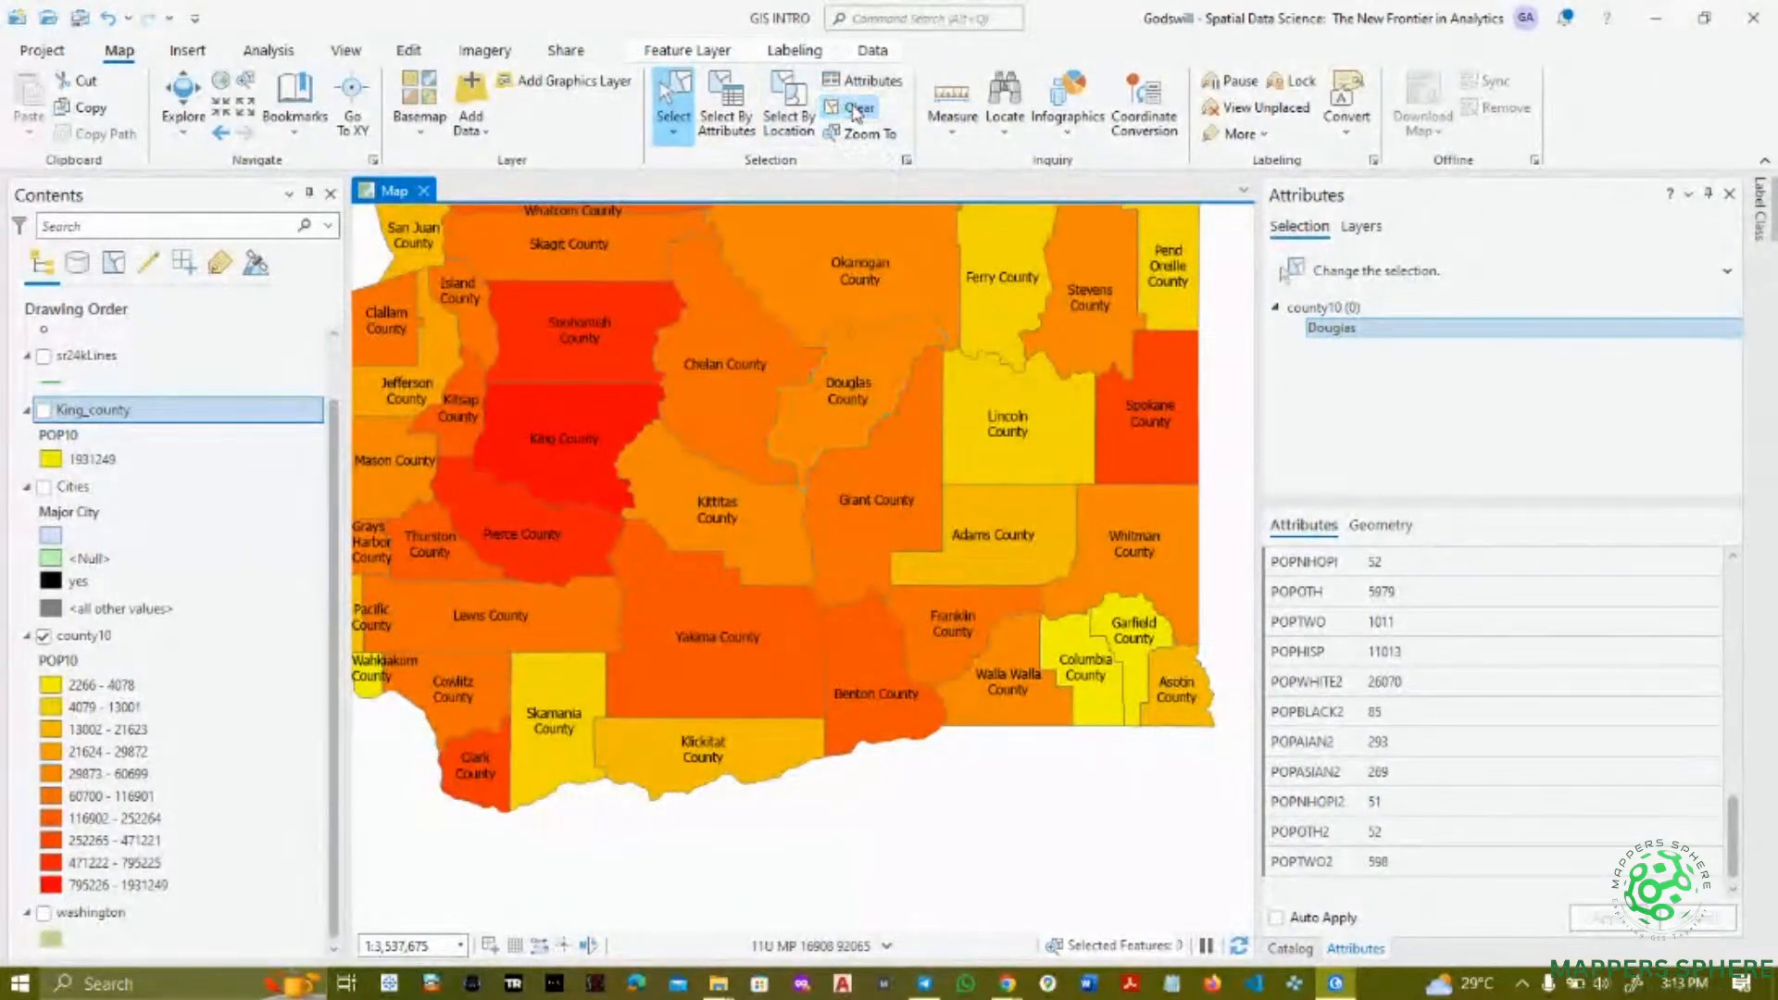
- Select the counties touched by a circle drawn around the northern part of Chelan County, and clear the selection
{"action": "left_click", "coordinate": [696, 141]}
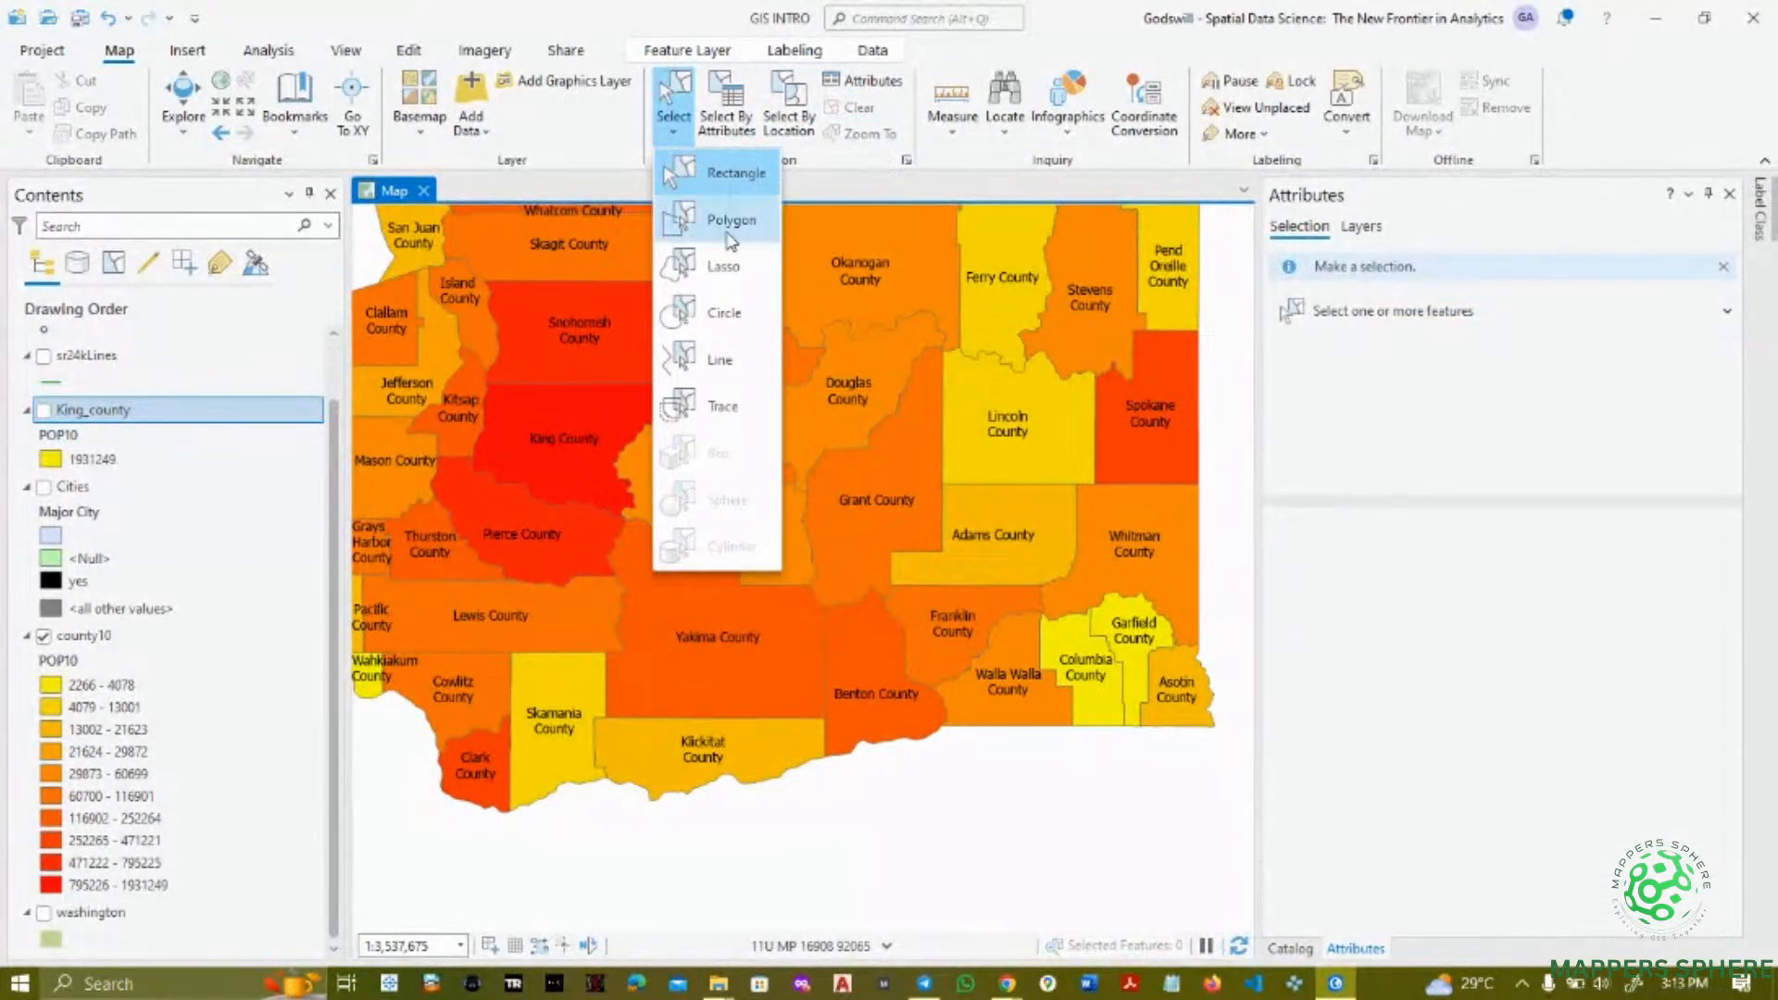
{"action": "left_click", "coordinate": [727, 315]}
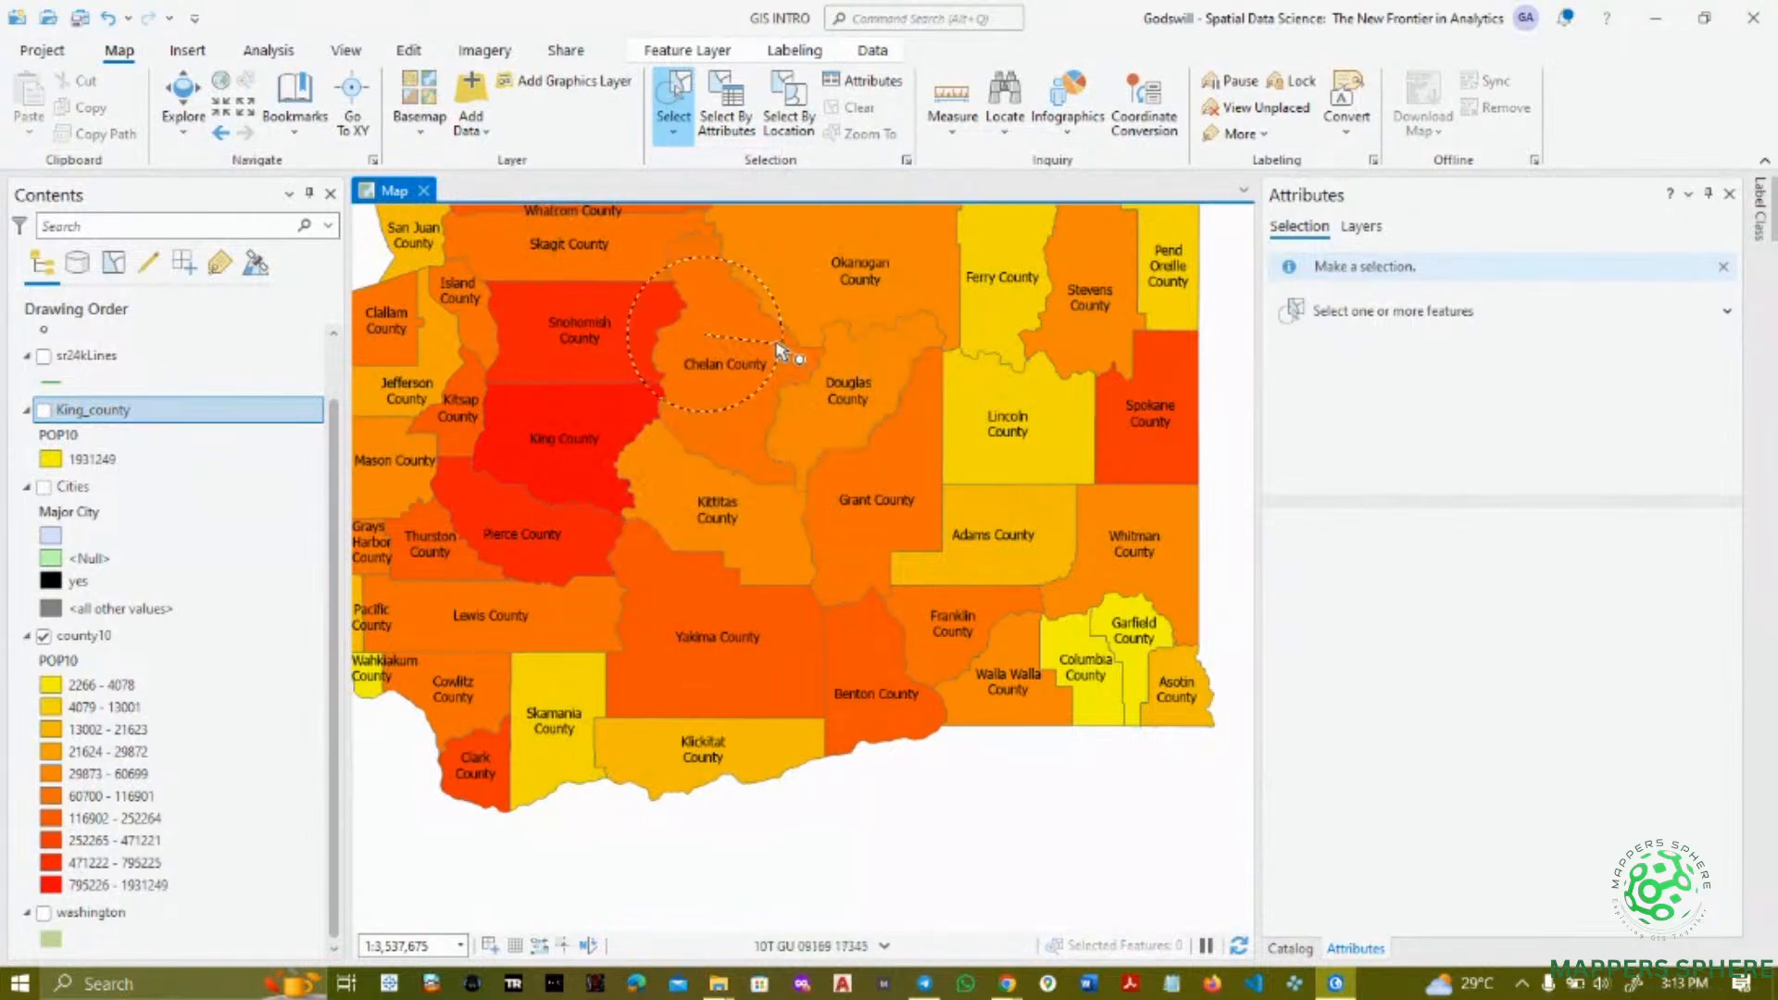
{"action": "left_click_drag", "start_coordinate": [704, 333], "coordinate": [802, 312]}
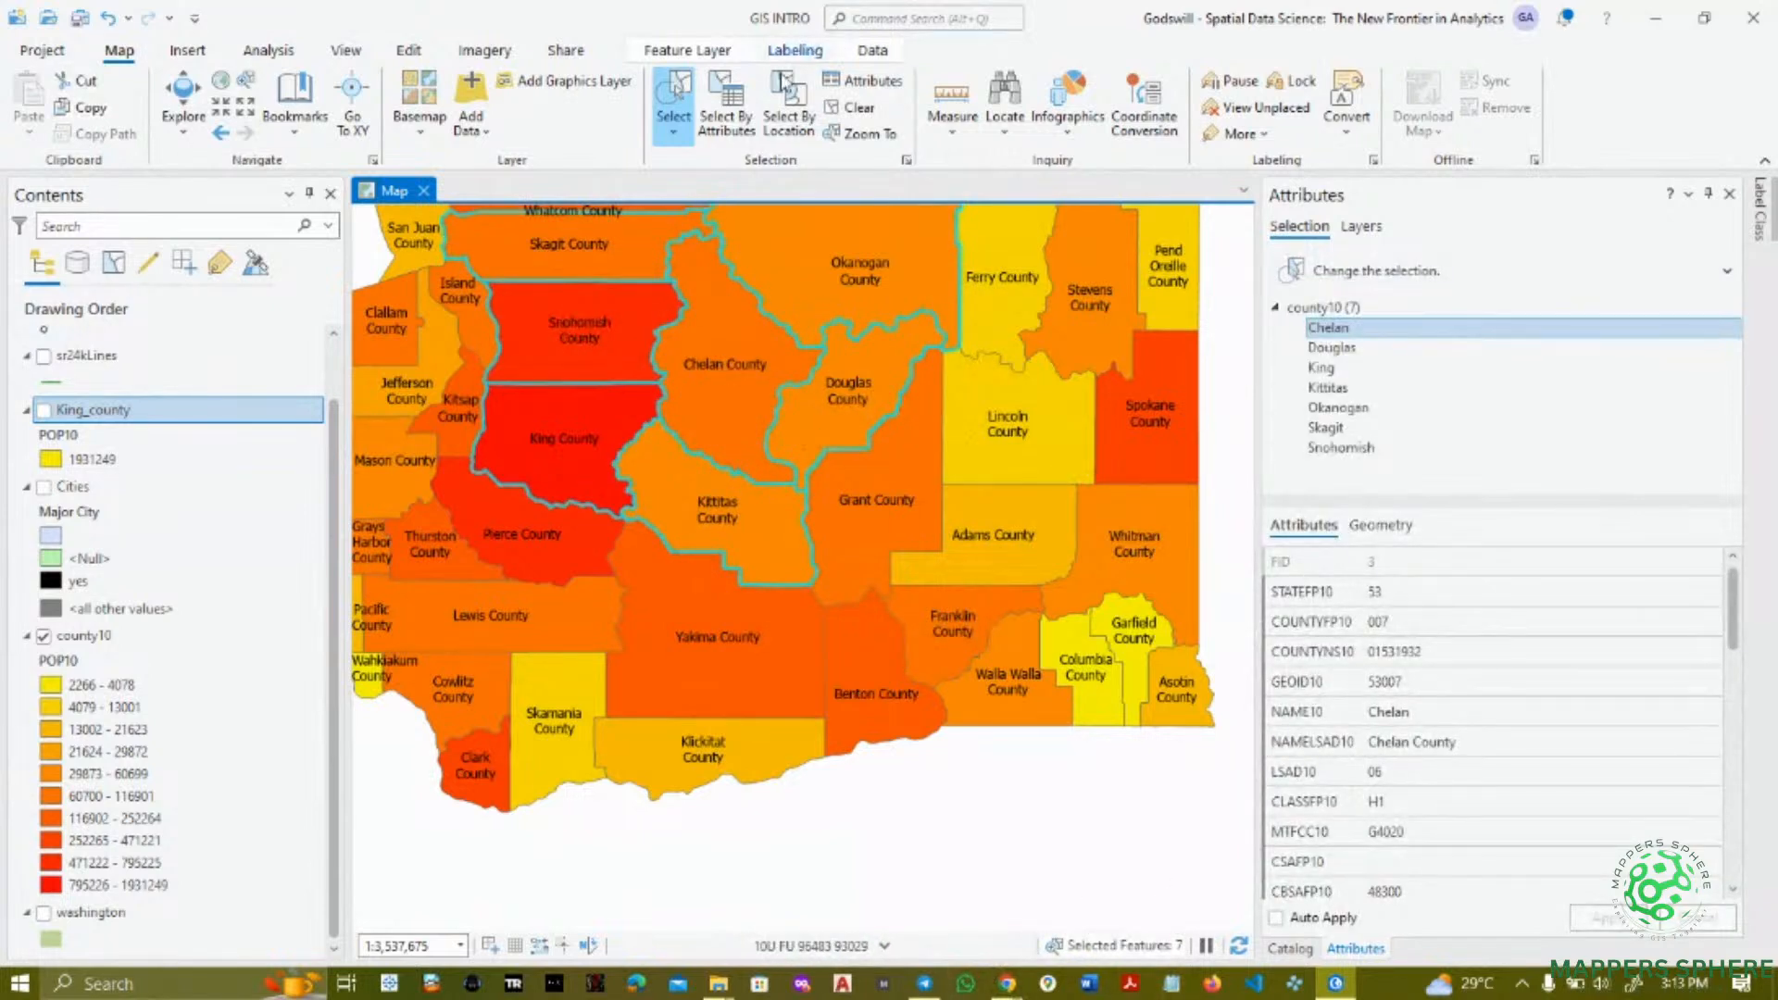
{"action": "left_click", "coordinate": [675, 132]}
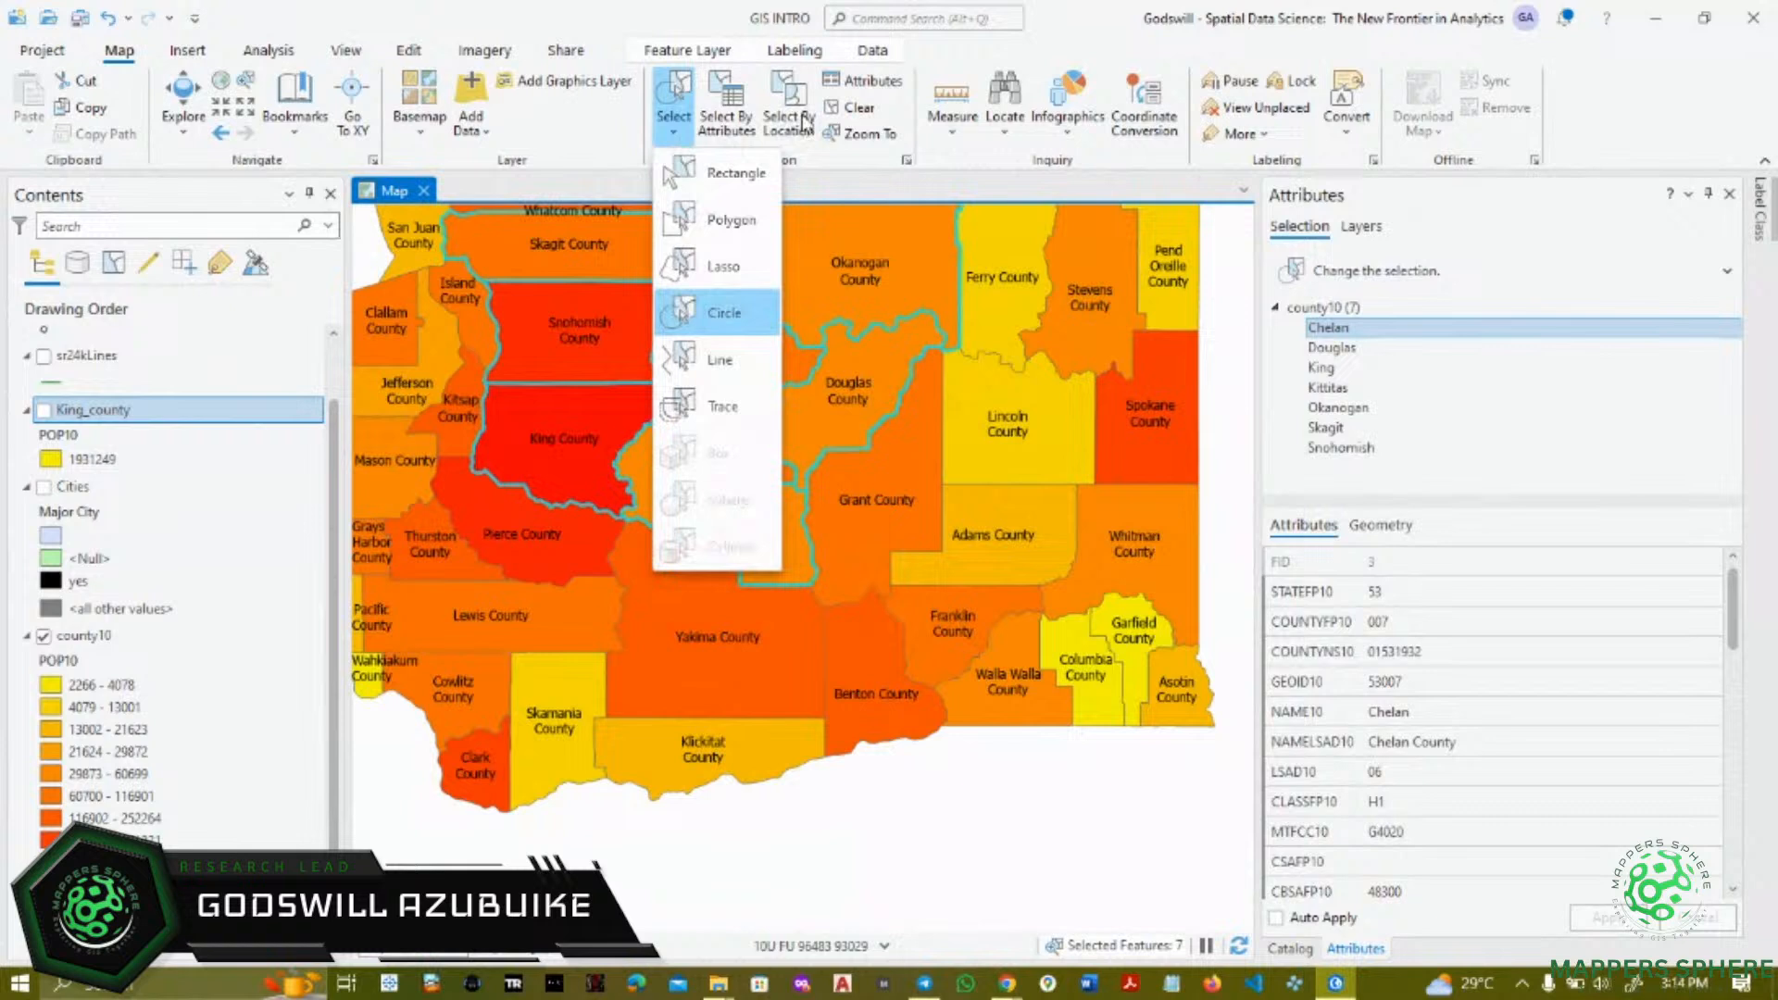
{"action": "left_click", "coordinate": [848, 109]}
{"action": "left_click", "coordinate": [848, 109]}
- Select Chelan, Kittitas and Yakima counties with a selection line drawn southward through them, and clear the selection
{"action": "left_click", "coordinate": [675, 118]}
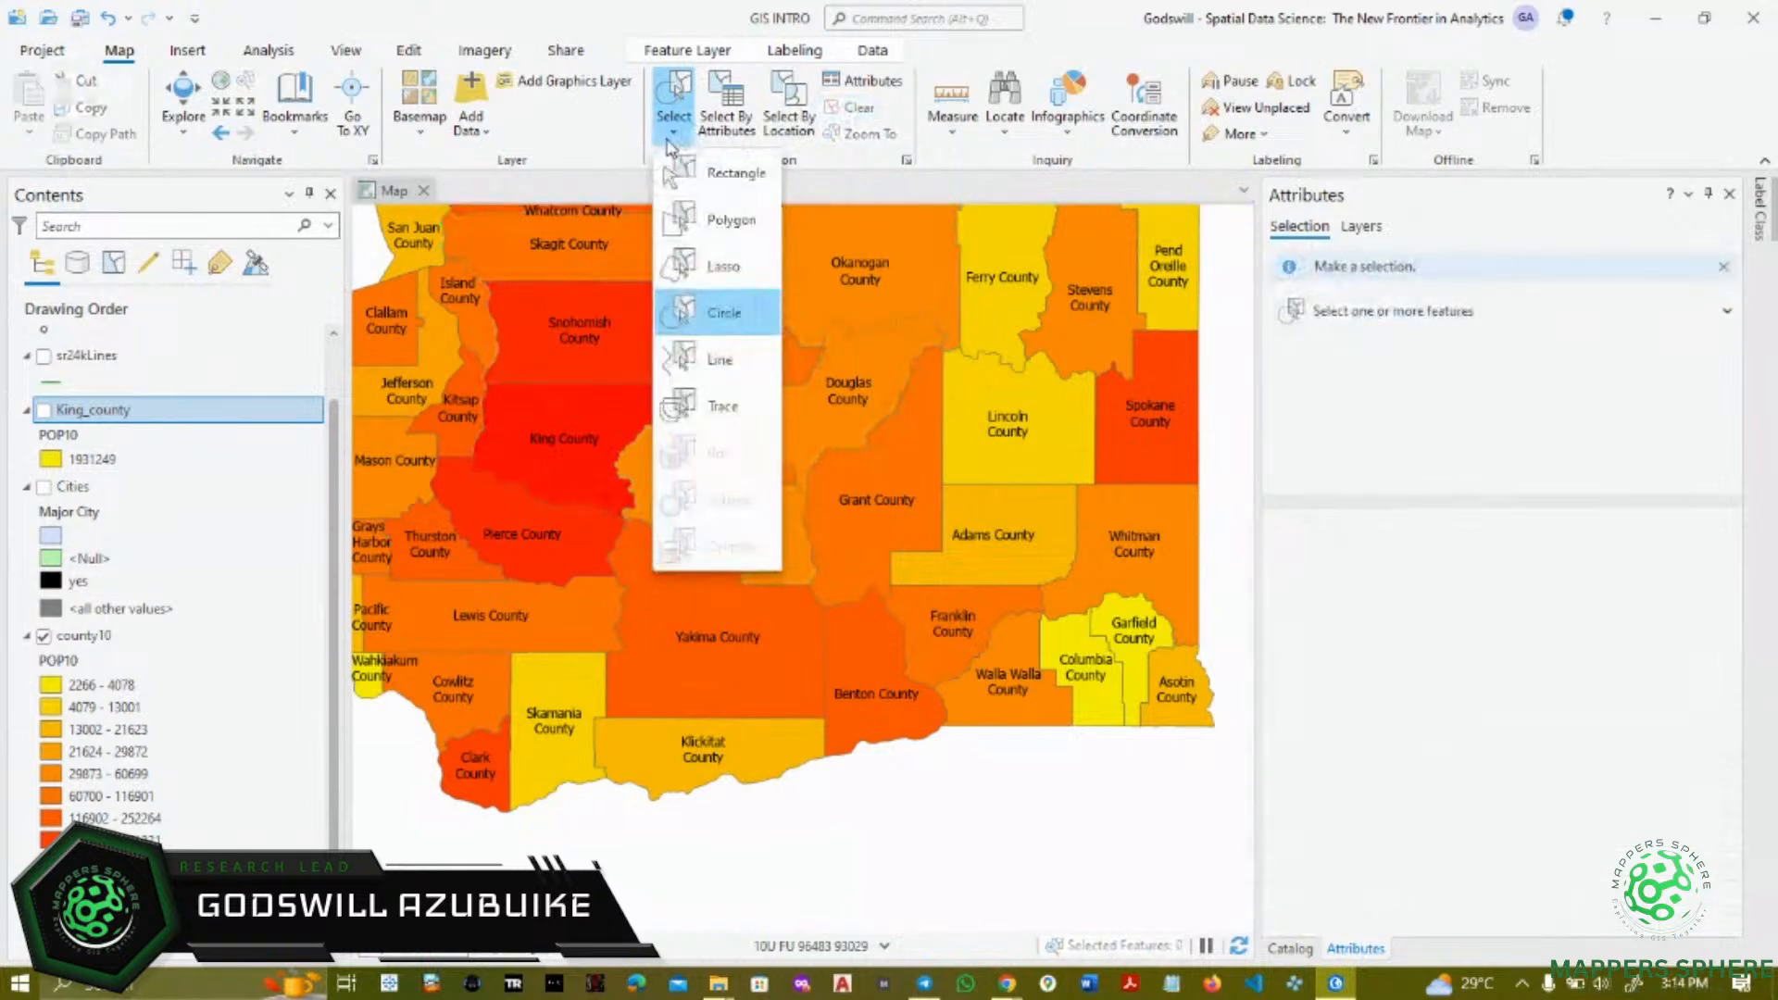
{"action": "left_click", "coordinate": [720, 357]}
{"action": "mouse_move", "coordinate": [724, 352]}
{"action": "left_mouse_down"}
{"action": "mouse_move", "coordinate": [787, 568]}
{"action": "mouse_move", "coordinate": [894, 676]}
{"action": "mouse_move", "coordinate": [756, 660]}
{"action": "left_mouse_up"}
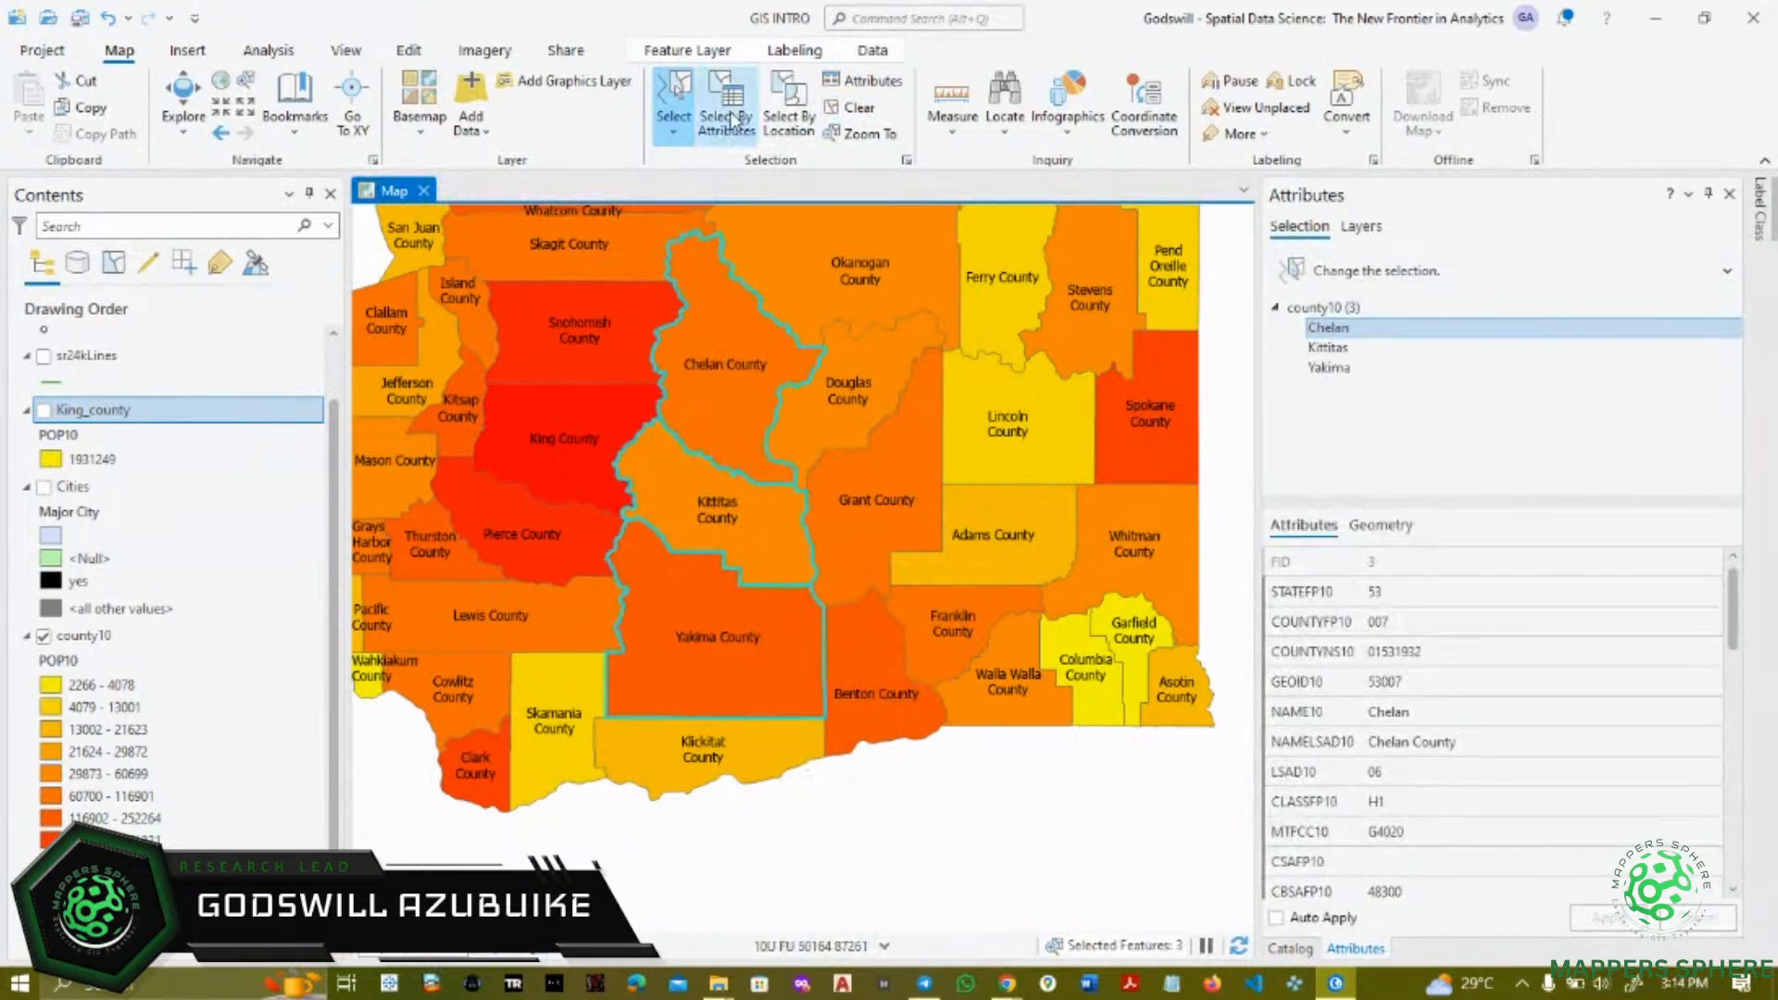
{"action": "left_click", "coordinate": [849, 108]}
- Try the Trace selection along King County's northern border and the boundary between Chelan and Kittitas counties
{"action": "left_click", "coordinate": [686, 139]}
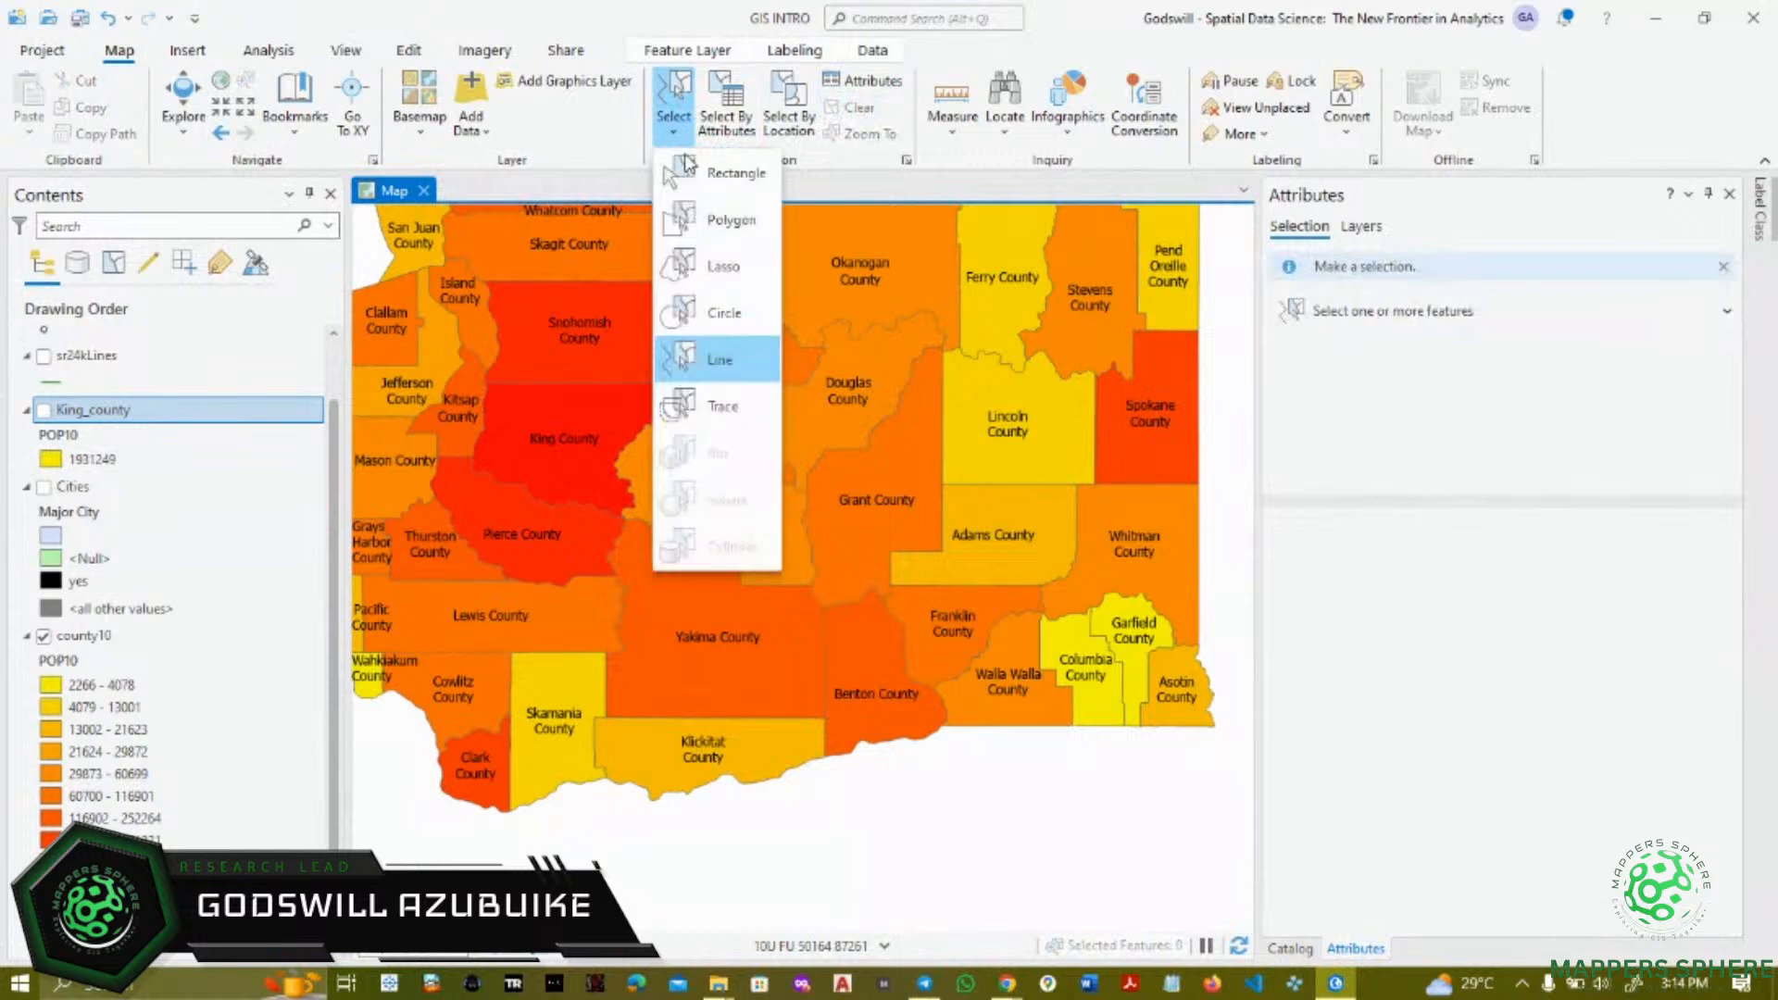
{"action": "left_click", "coordinate": [704, 408]}
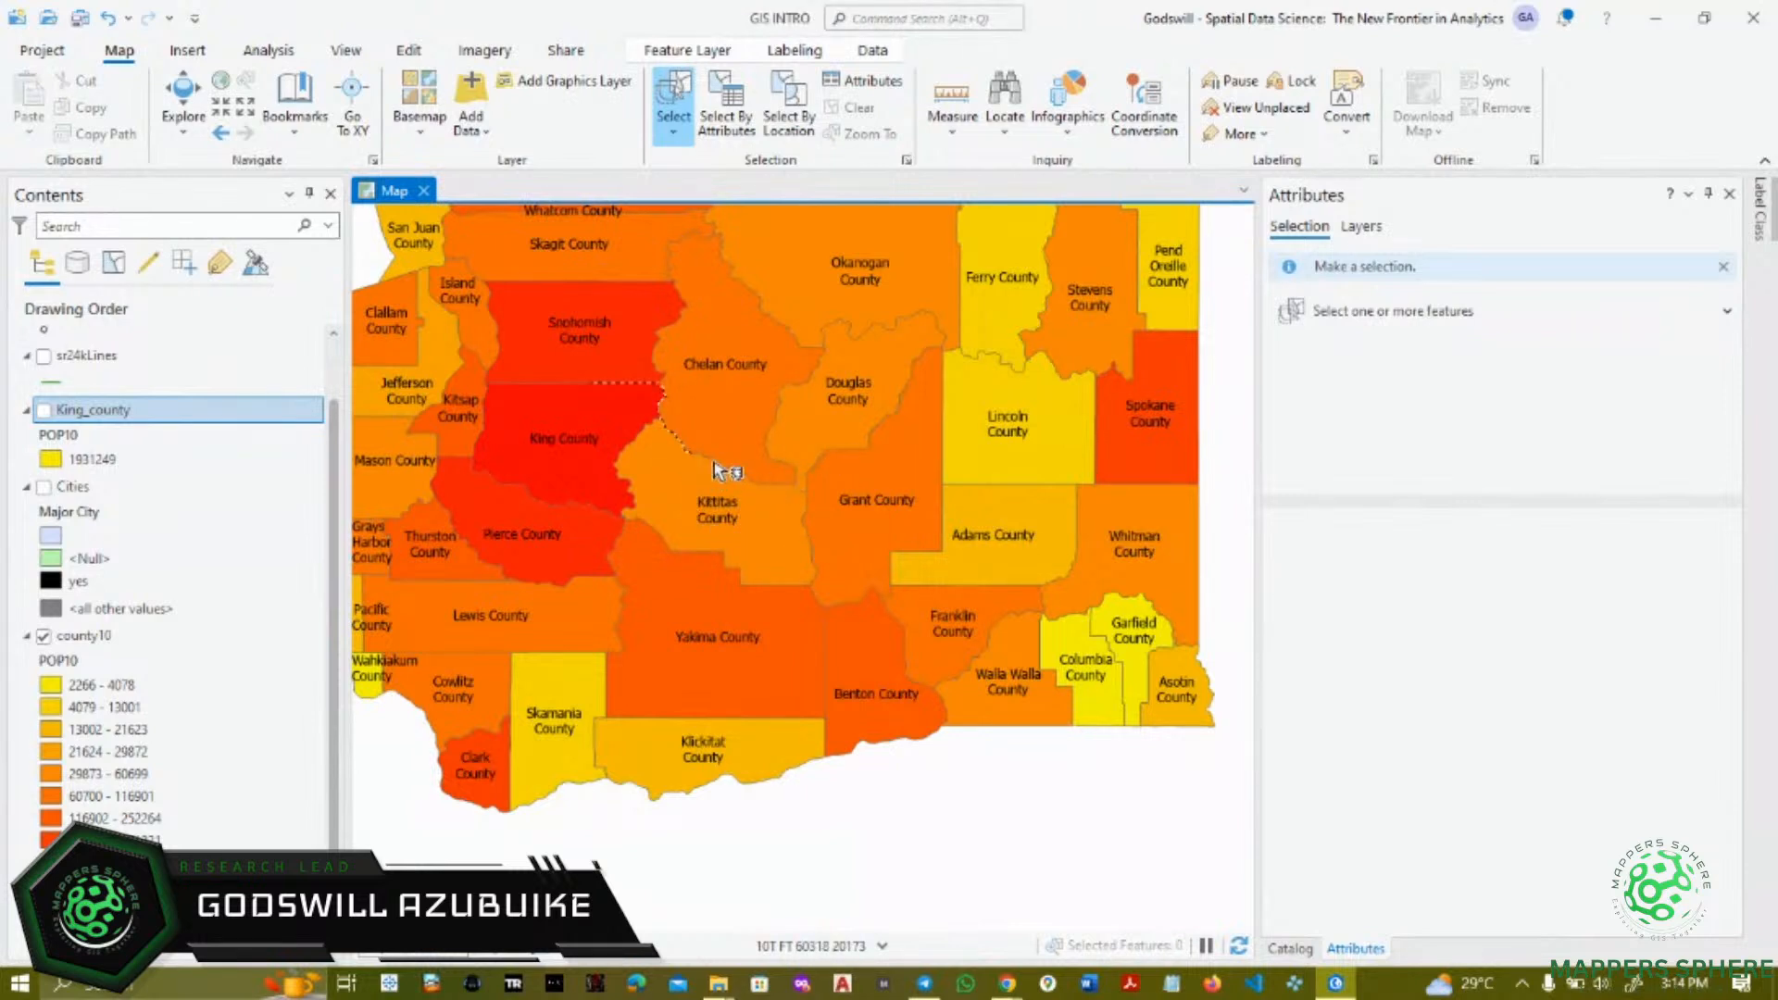
{"action": "scroll", "coordinate": [683, 457], "scroll_direction": "up", "scroll_amount": 5}
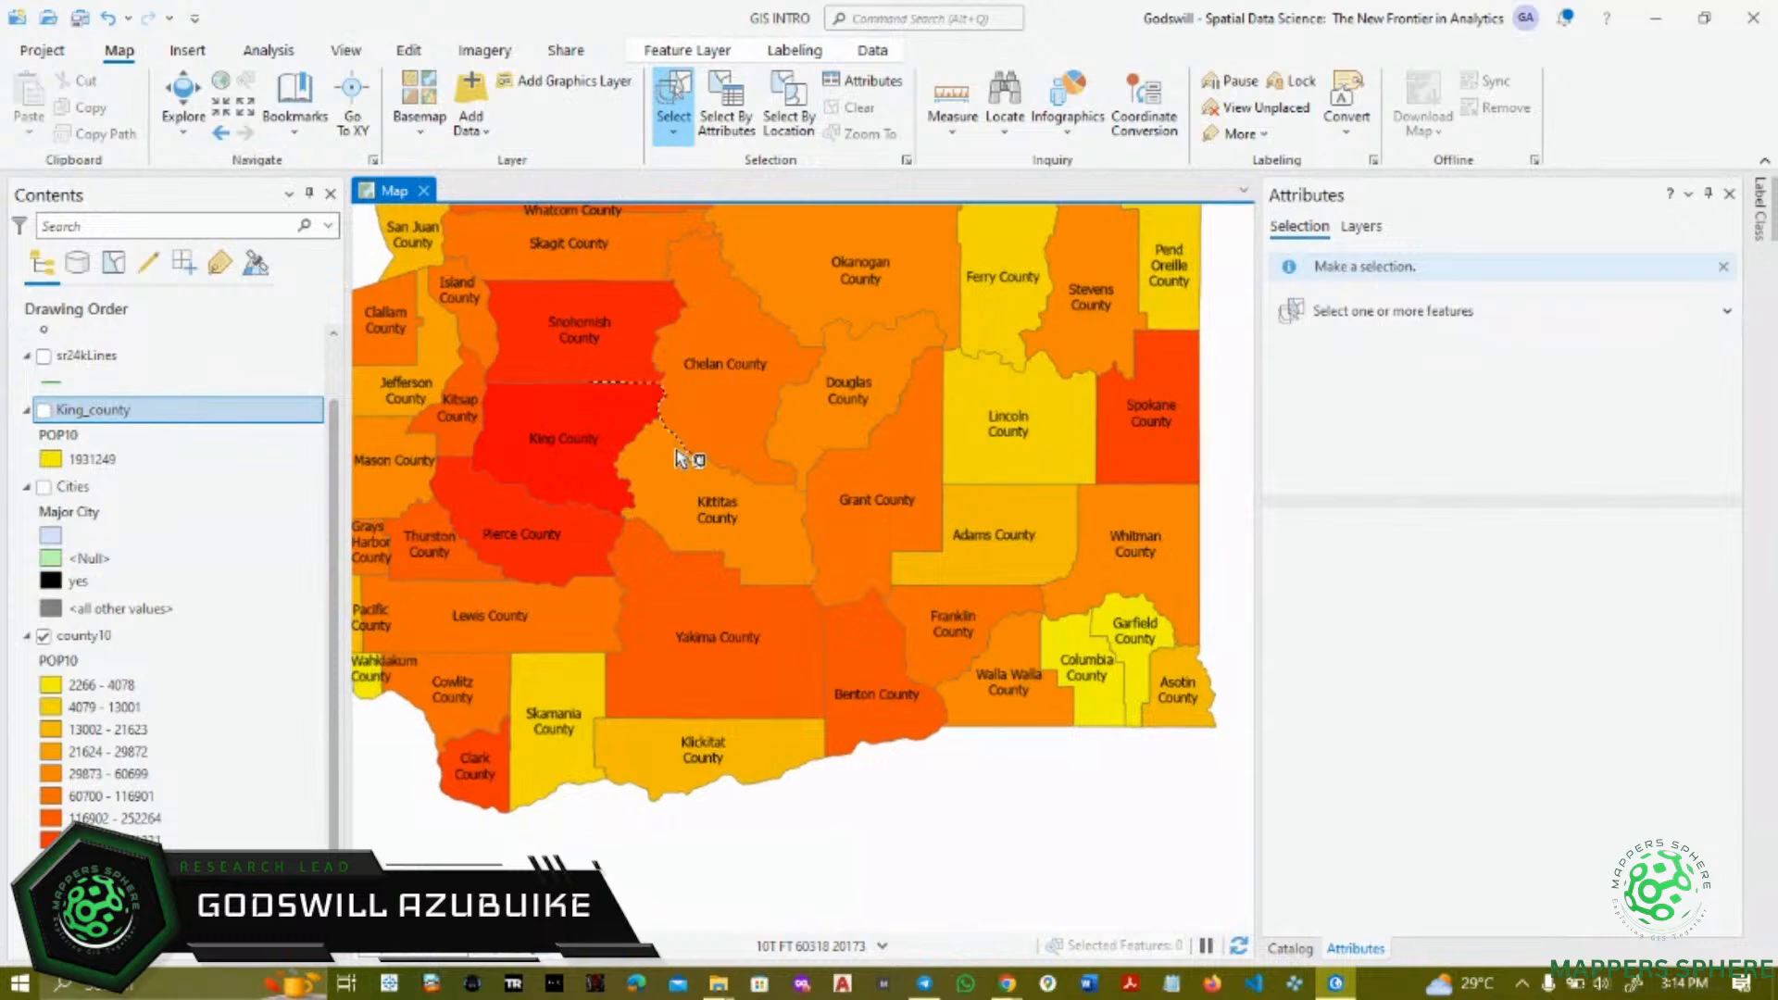
{"action": "scroll", "coordinate": [683, 457], "scroll_direction": "down", "scroll_amount": 5}
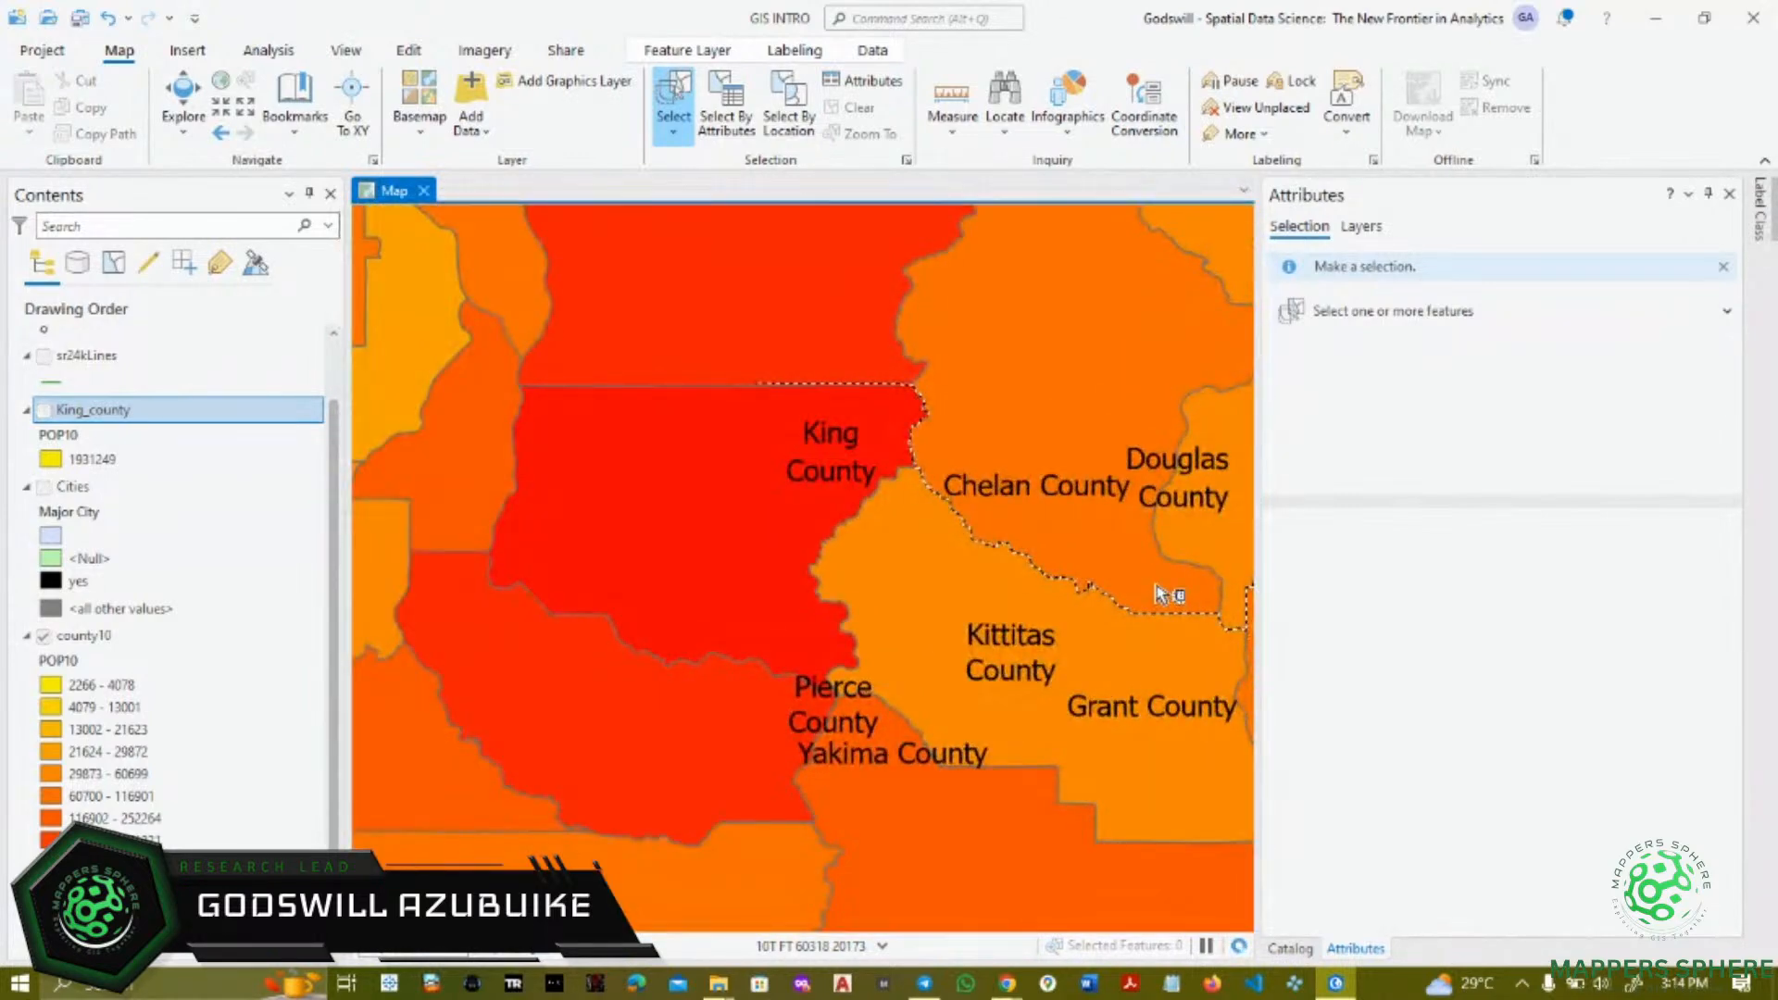
{"action": "double_click", "coordinate": [960, 410]}
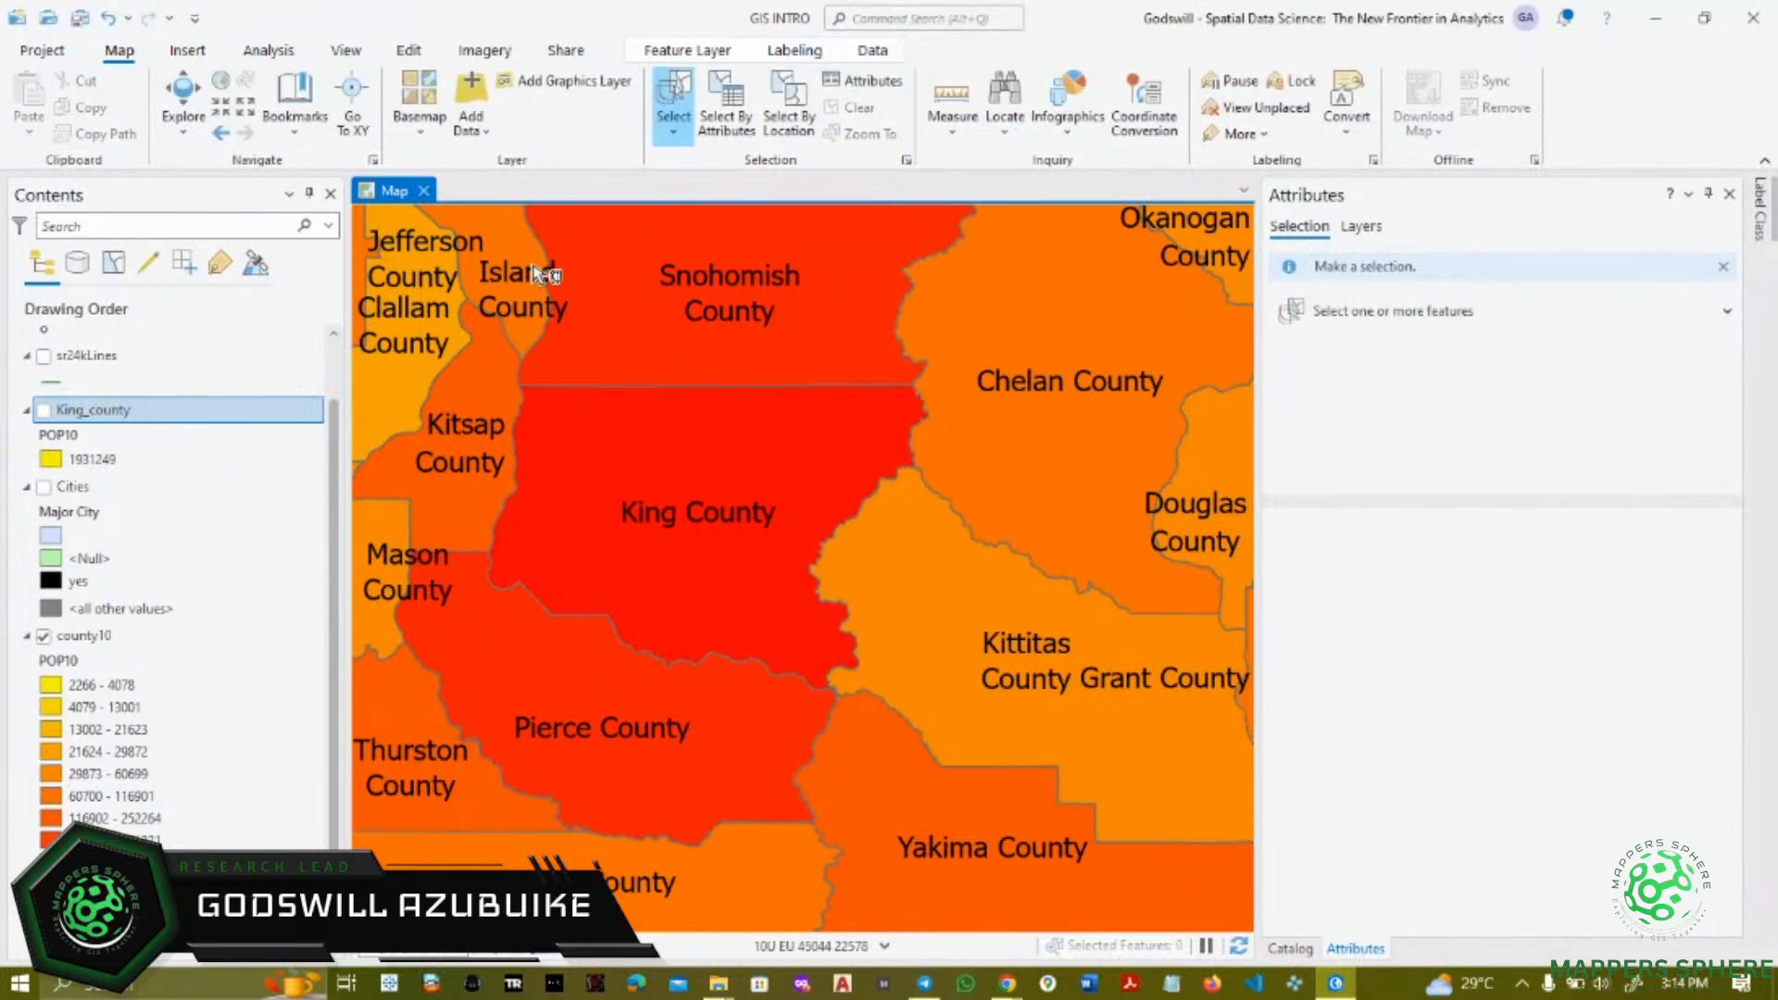
- Start a Trace selection at Chelan County's northern tip and follow its western border down past Skagit and Snohomish counties
{"action": "left_click", "coordinate": [183, 102]}
{"action": "left_click_drag", "start_coordinate": [1019, 600], "coordinate": [707, 720]}
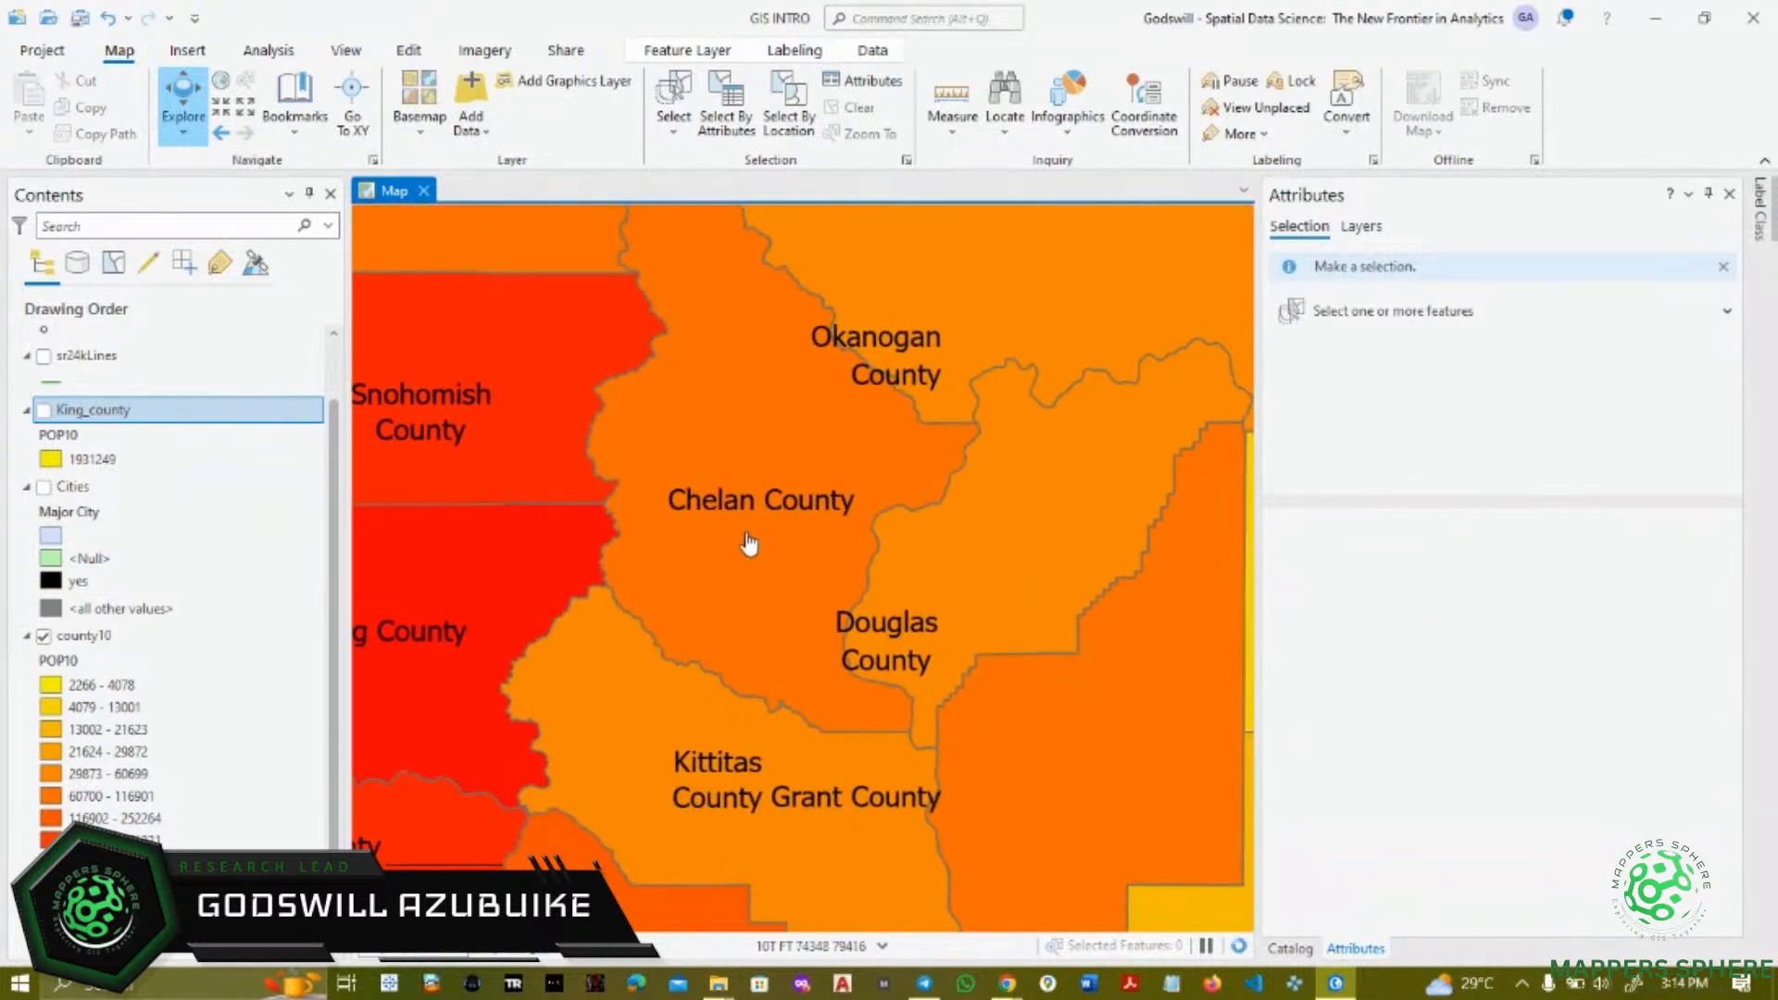
{"action": "left_click_drag", "start_coordinate": [750, 544], "coordinate": [755, 657]}
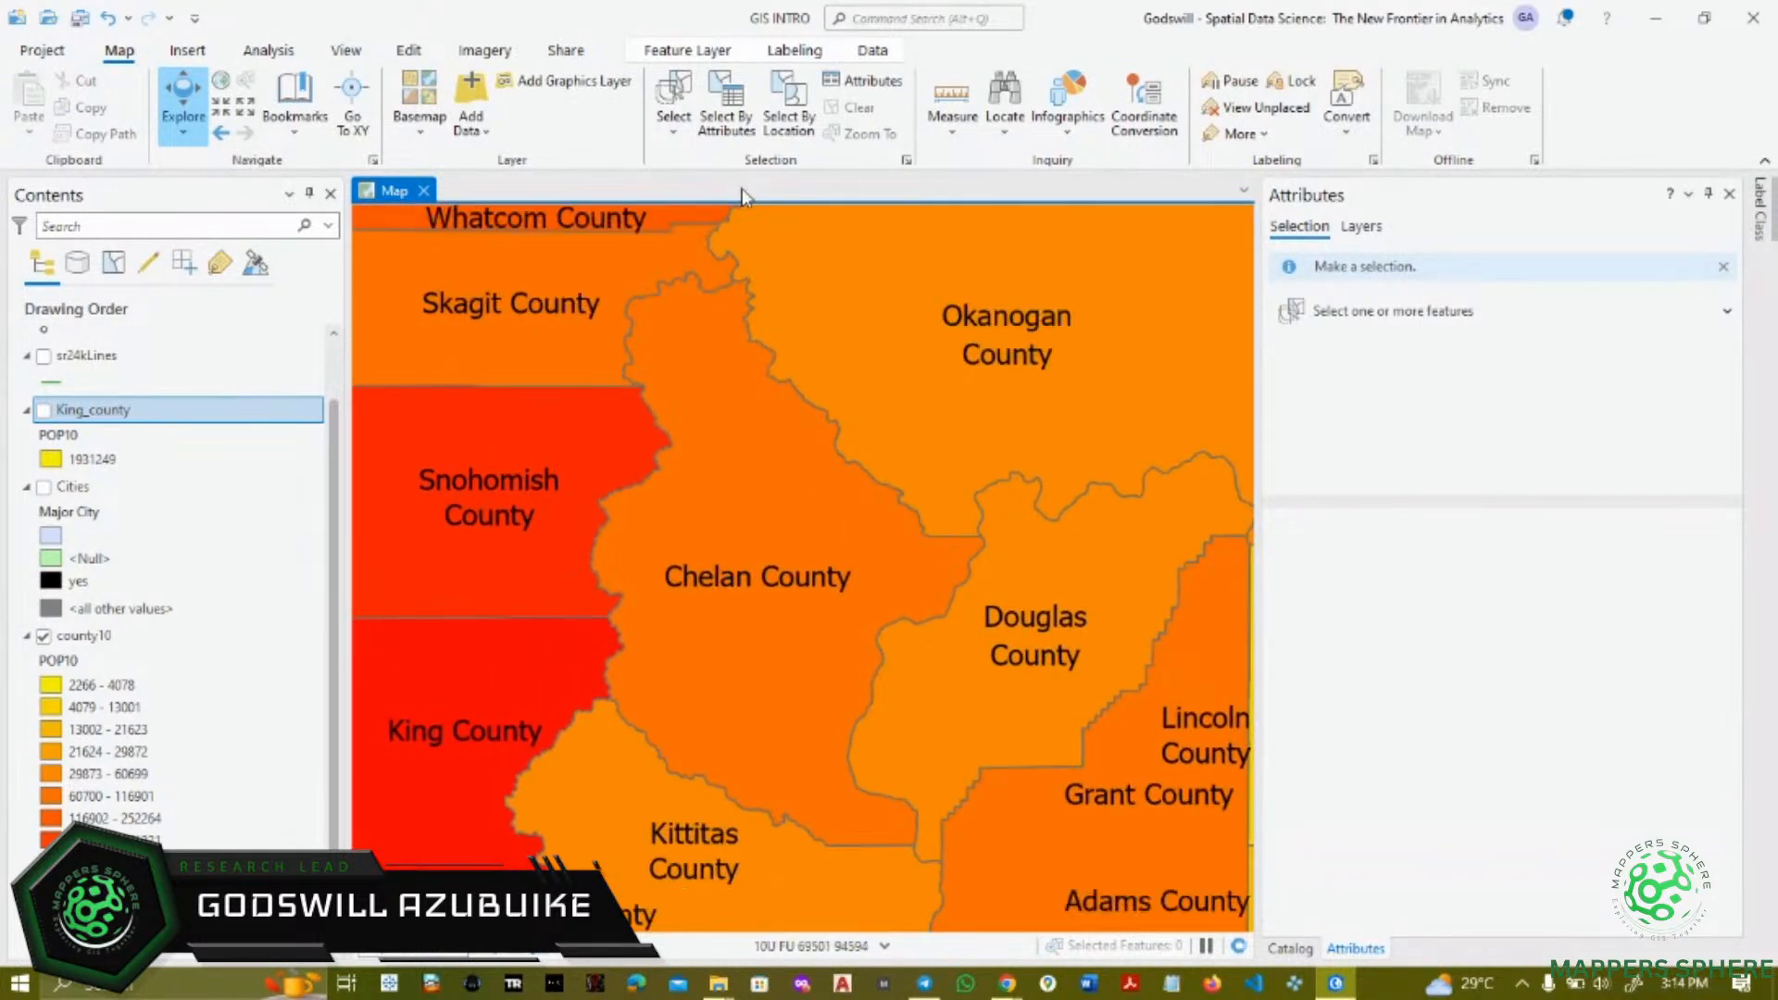
{"action": "left_click", "coordinate": [673, 134]}
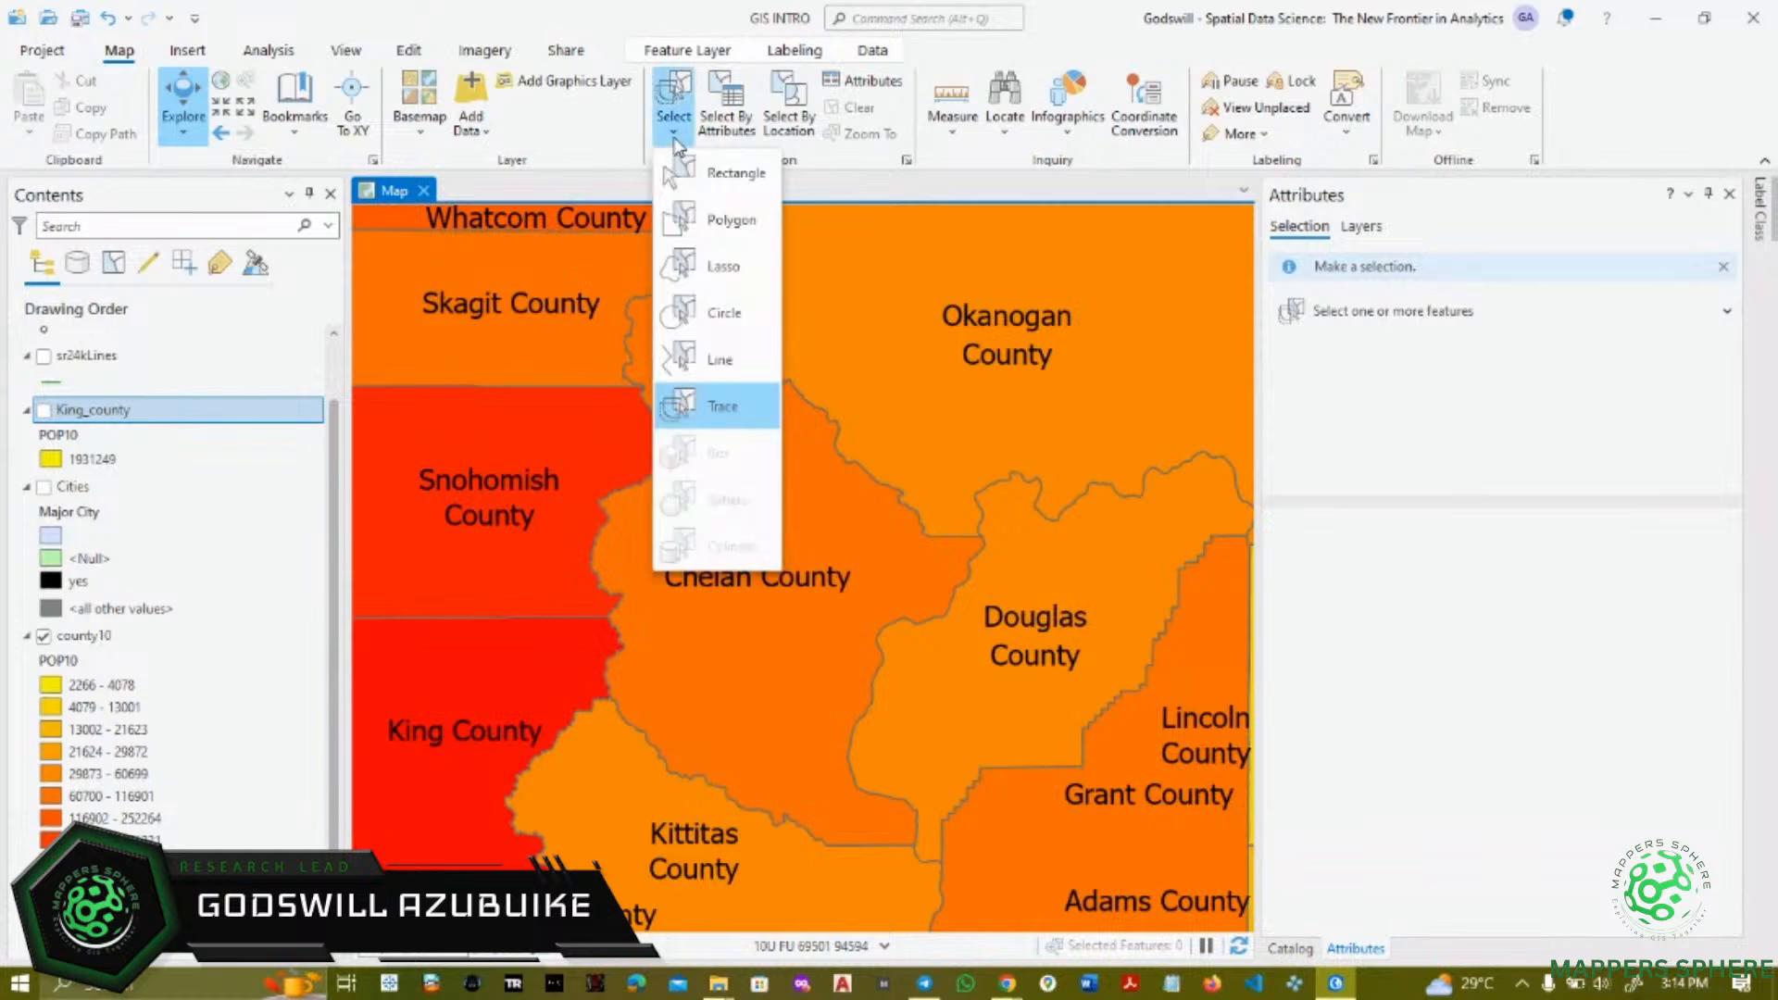
{"action": "left_click", "coordinate": [725, 398]}
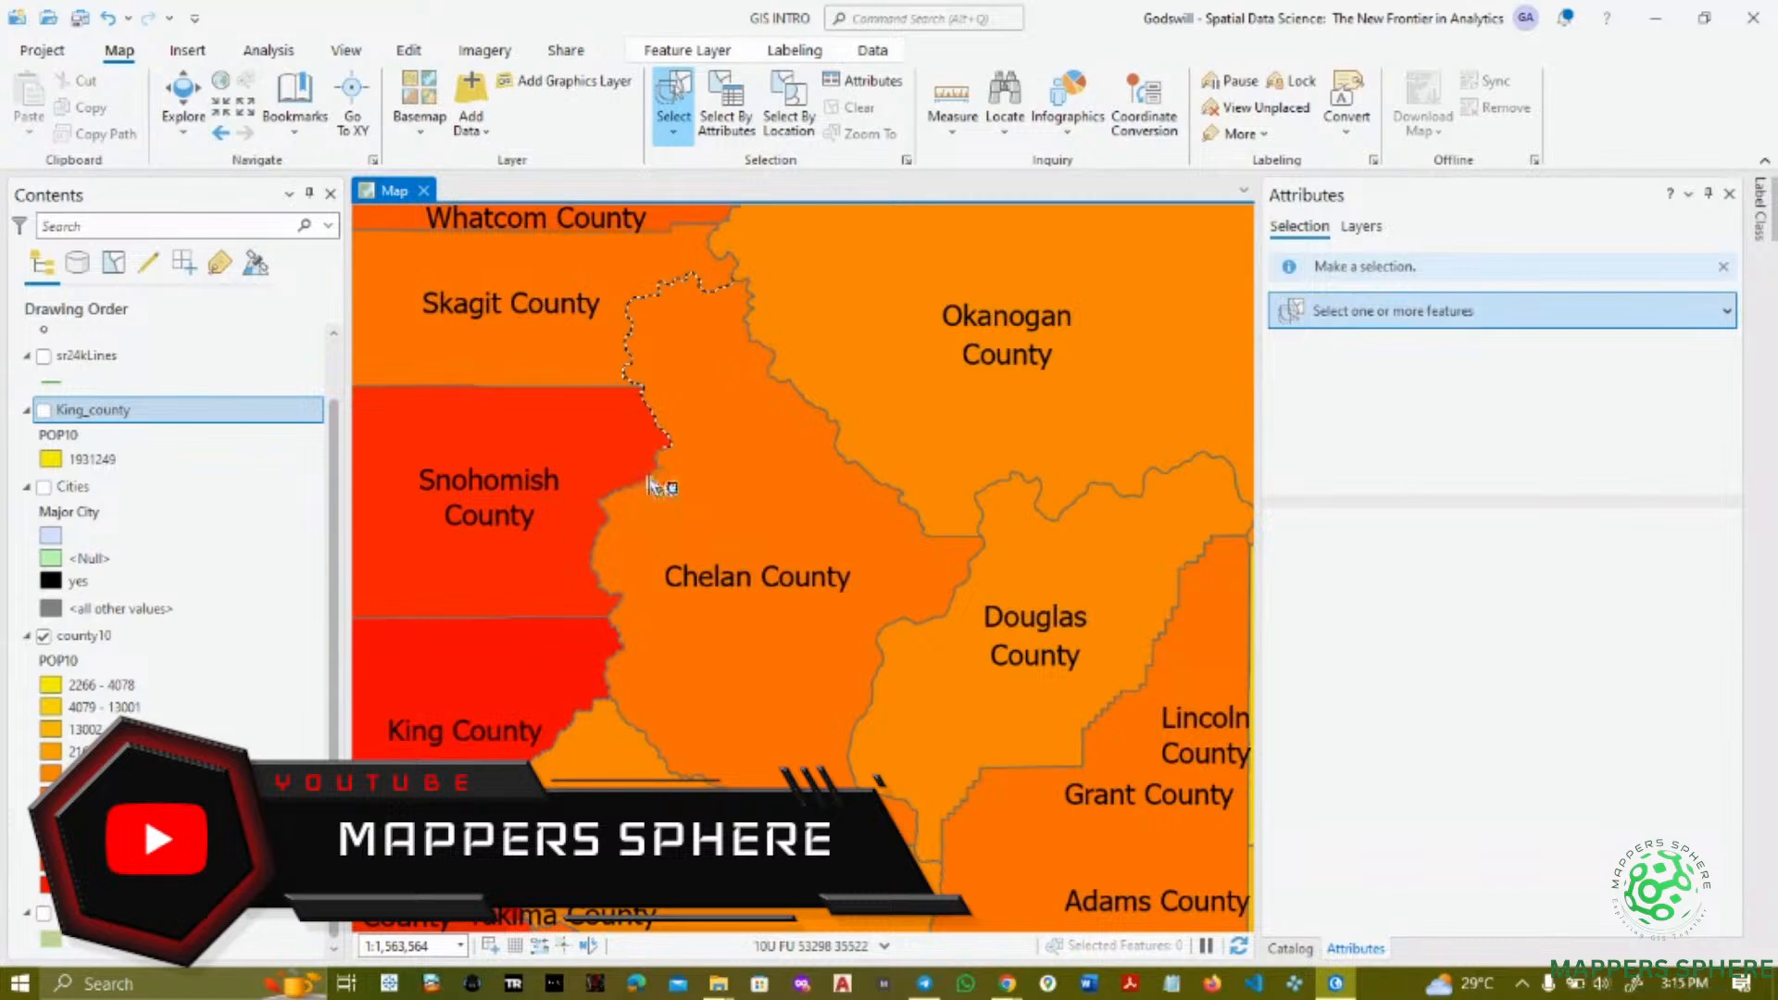
{"action": "scroll", "coordinate": [653, 483], "scroll_direction": "up", "scroll_amount": 3}
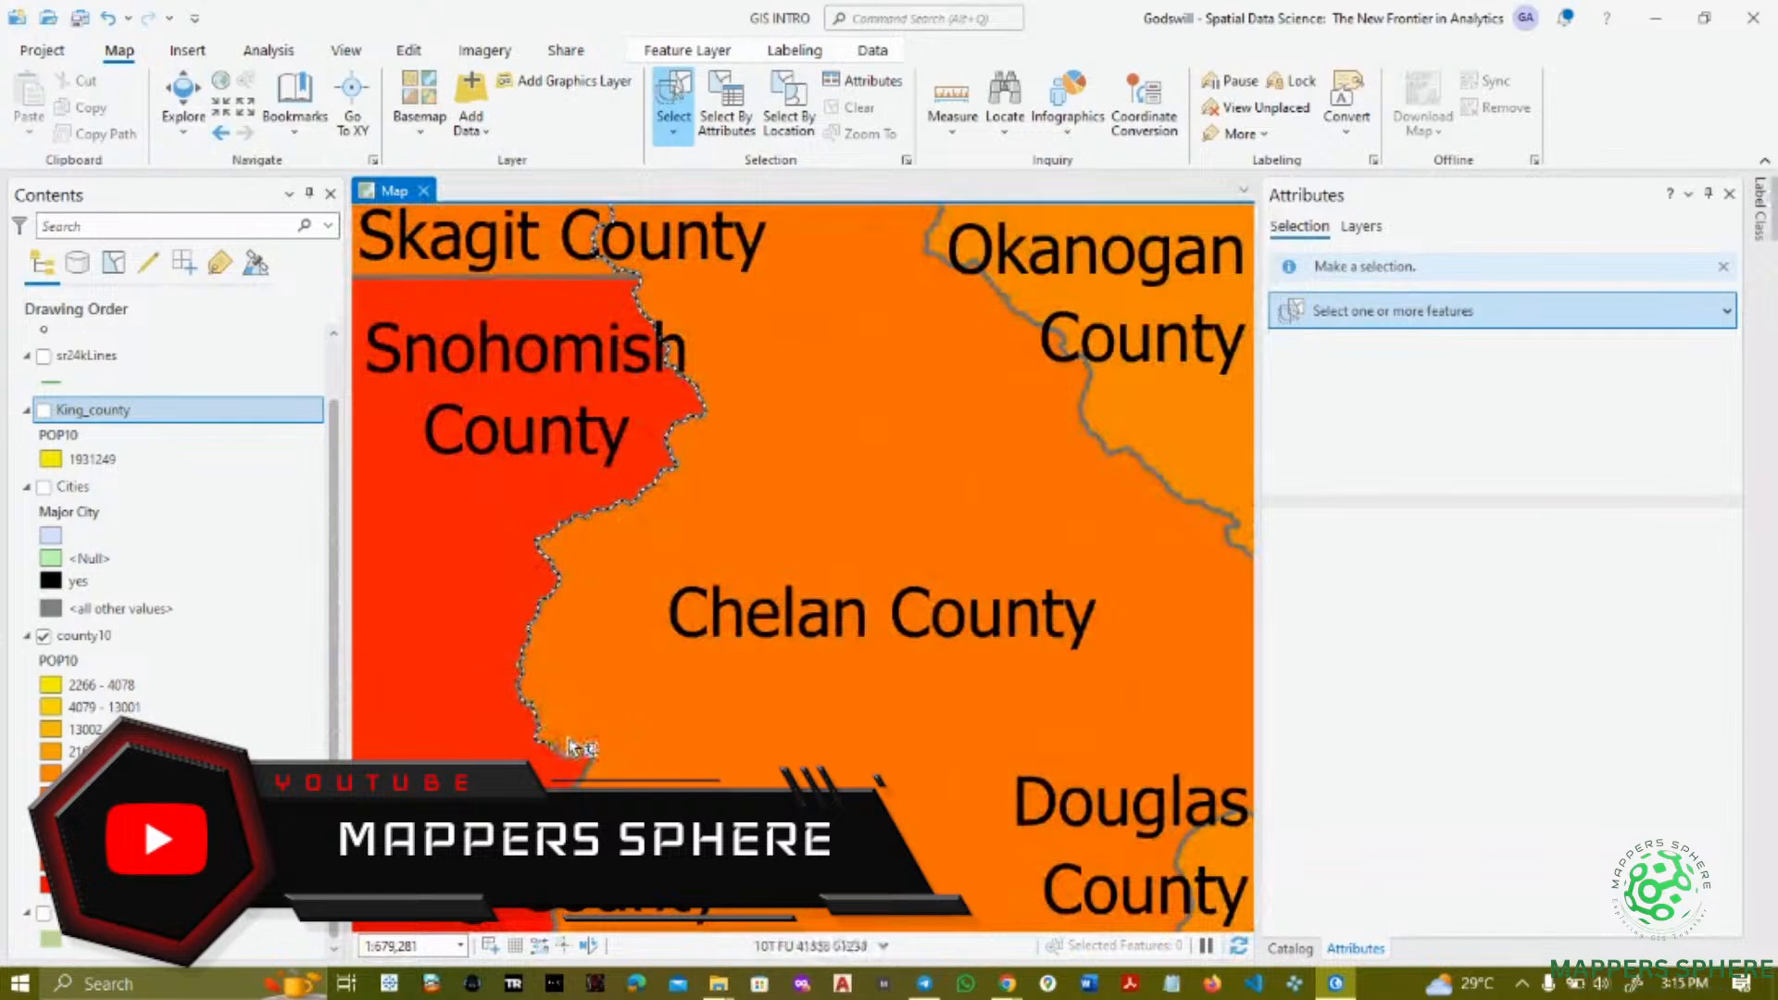
{"action": "scroll", "coordinate": [579, 759], "scroll_direction": "down", "scroll_amount": 3}
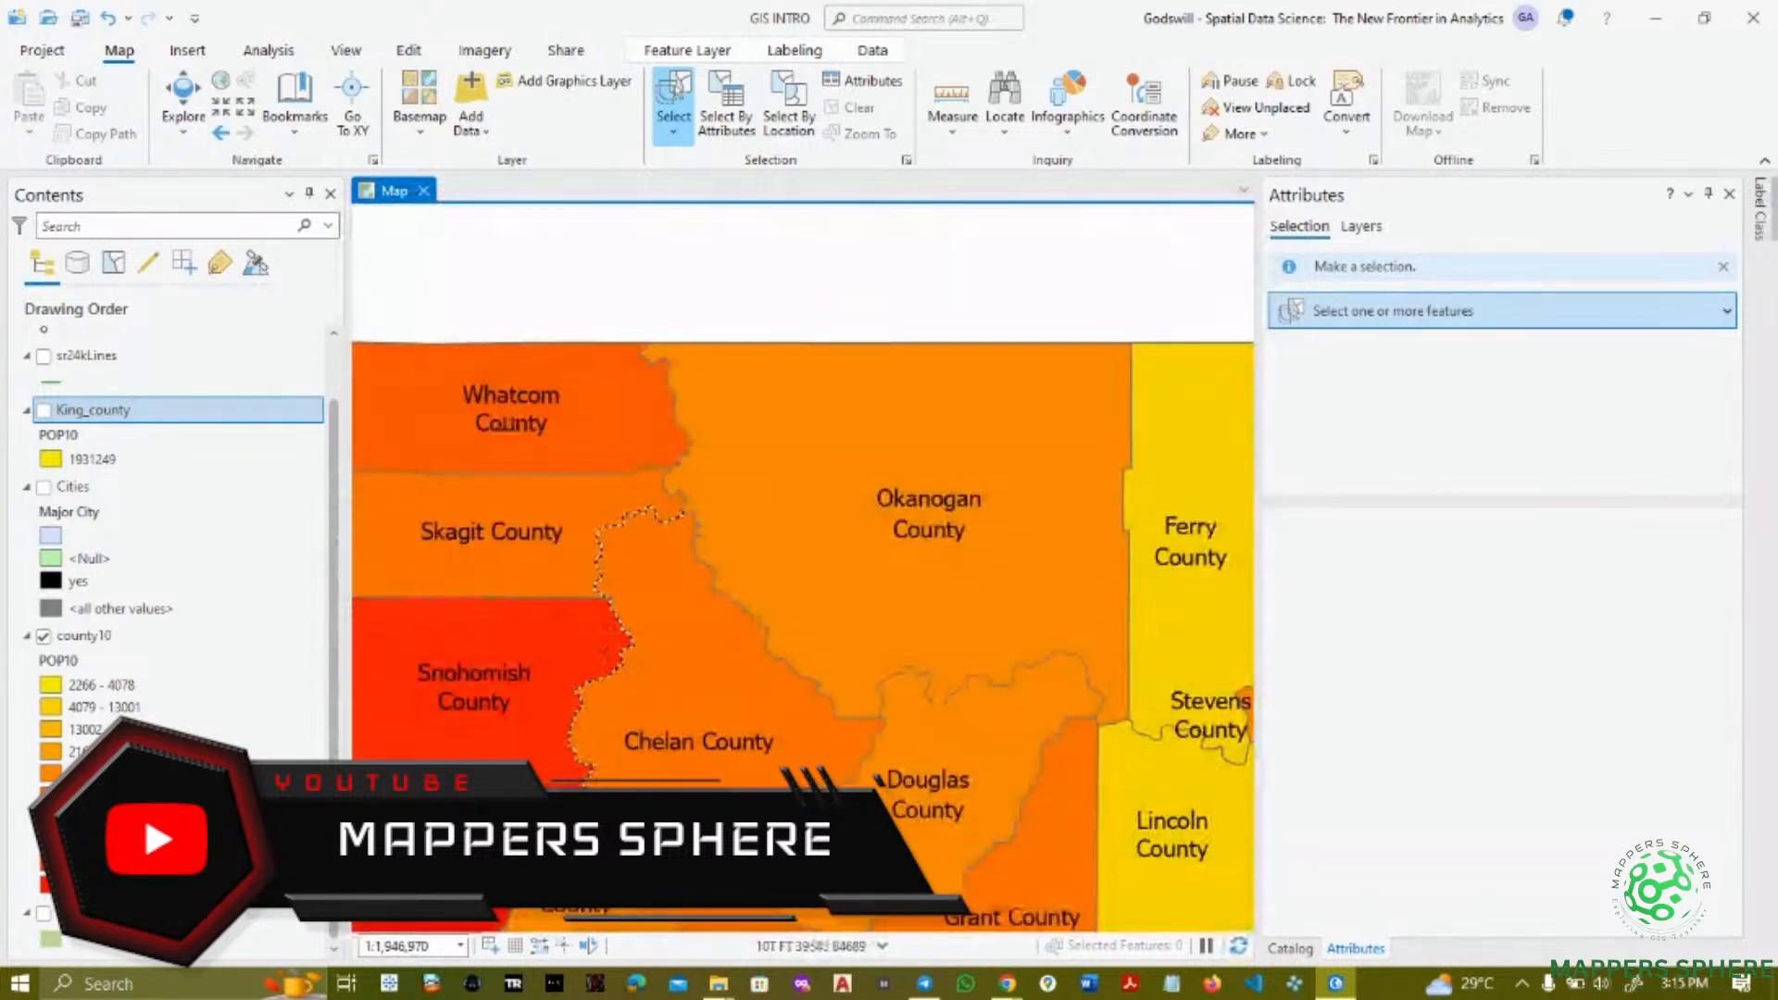
{"action": "scroll", "coordinate": [581, 815], "scroll_direction": "up", "scroll_amount": 3}
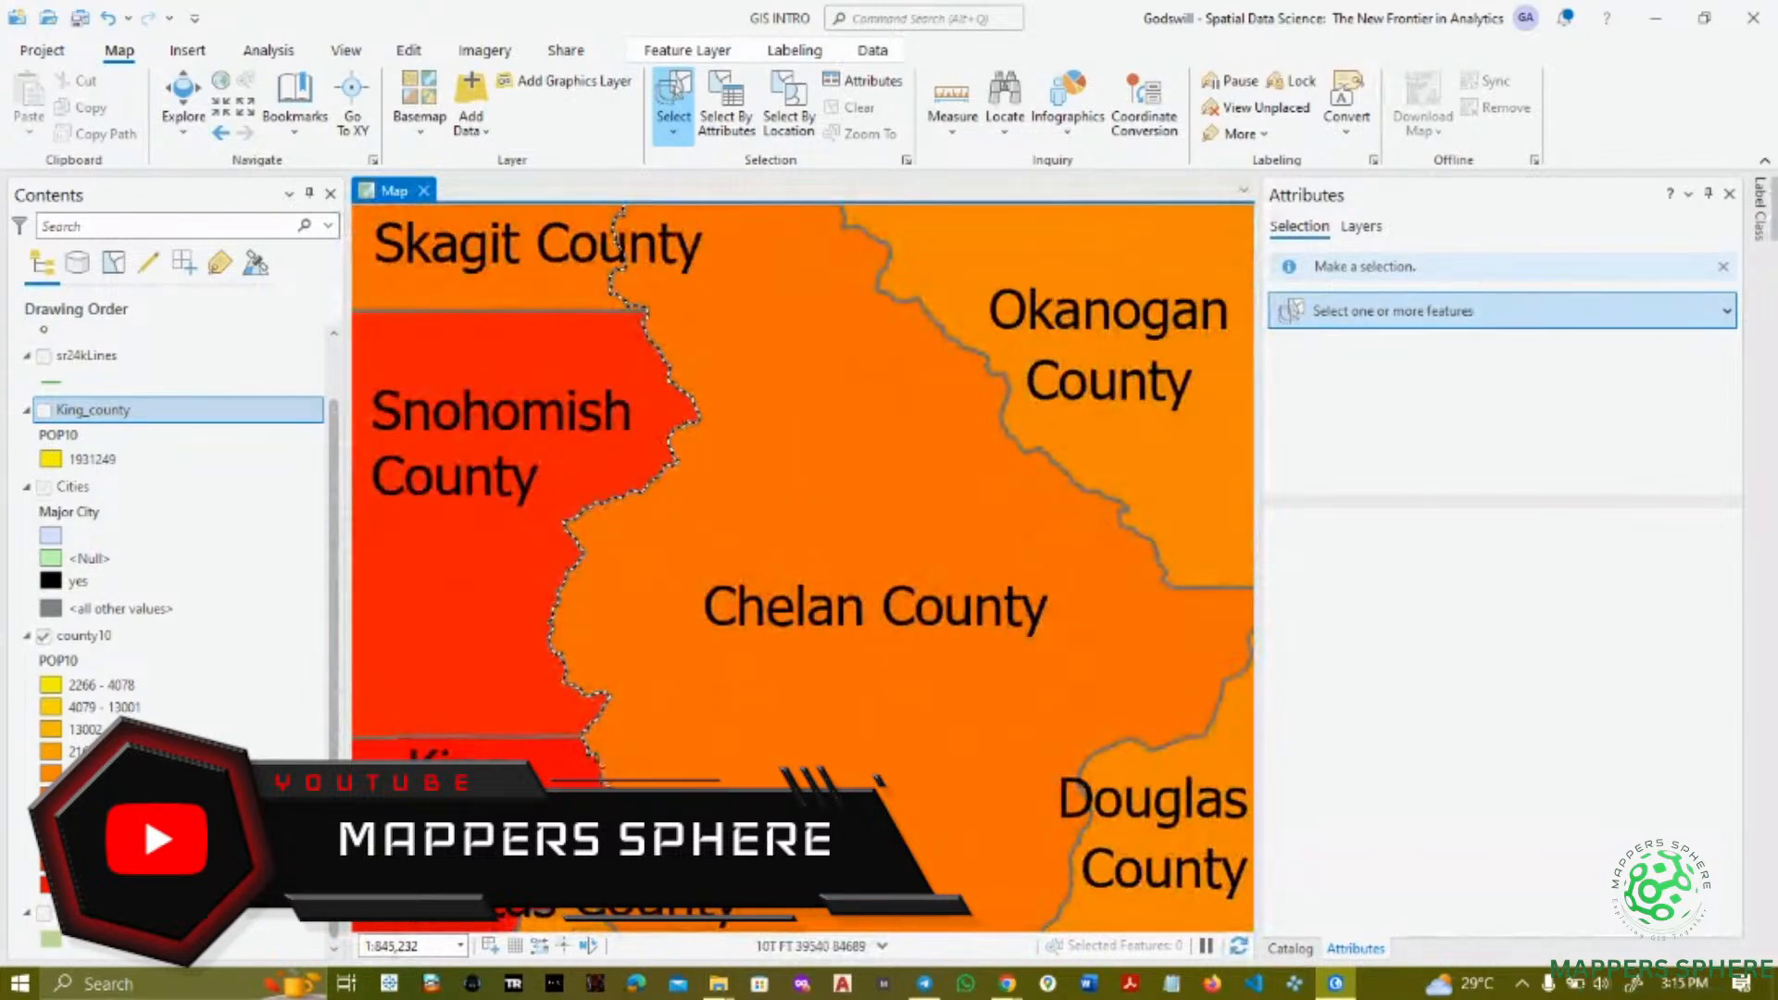
- Continue the trace along the border between King and Chelan counties toward Kittitas County
{"action": "scroll", "coordinate": [701, 711], "scroll_direction": "up", "scroll_amount": 4}
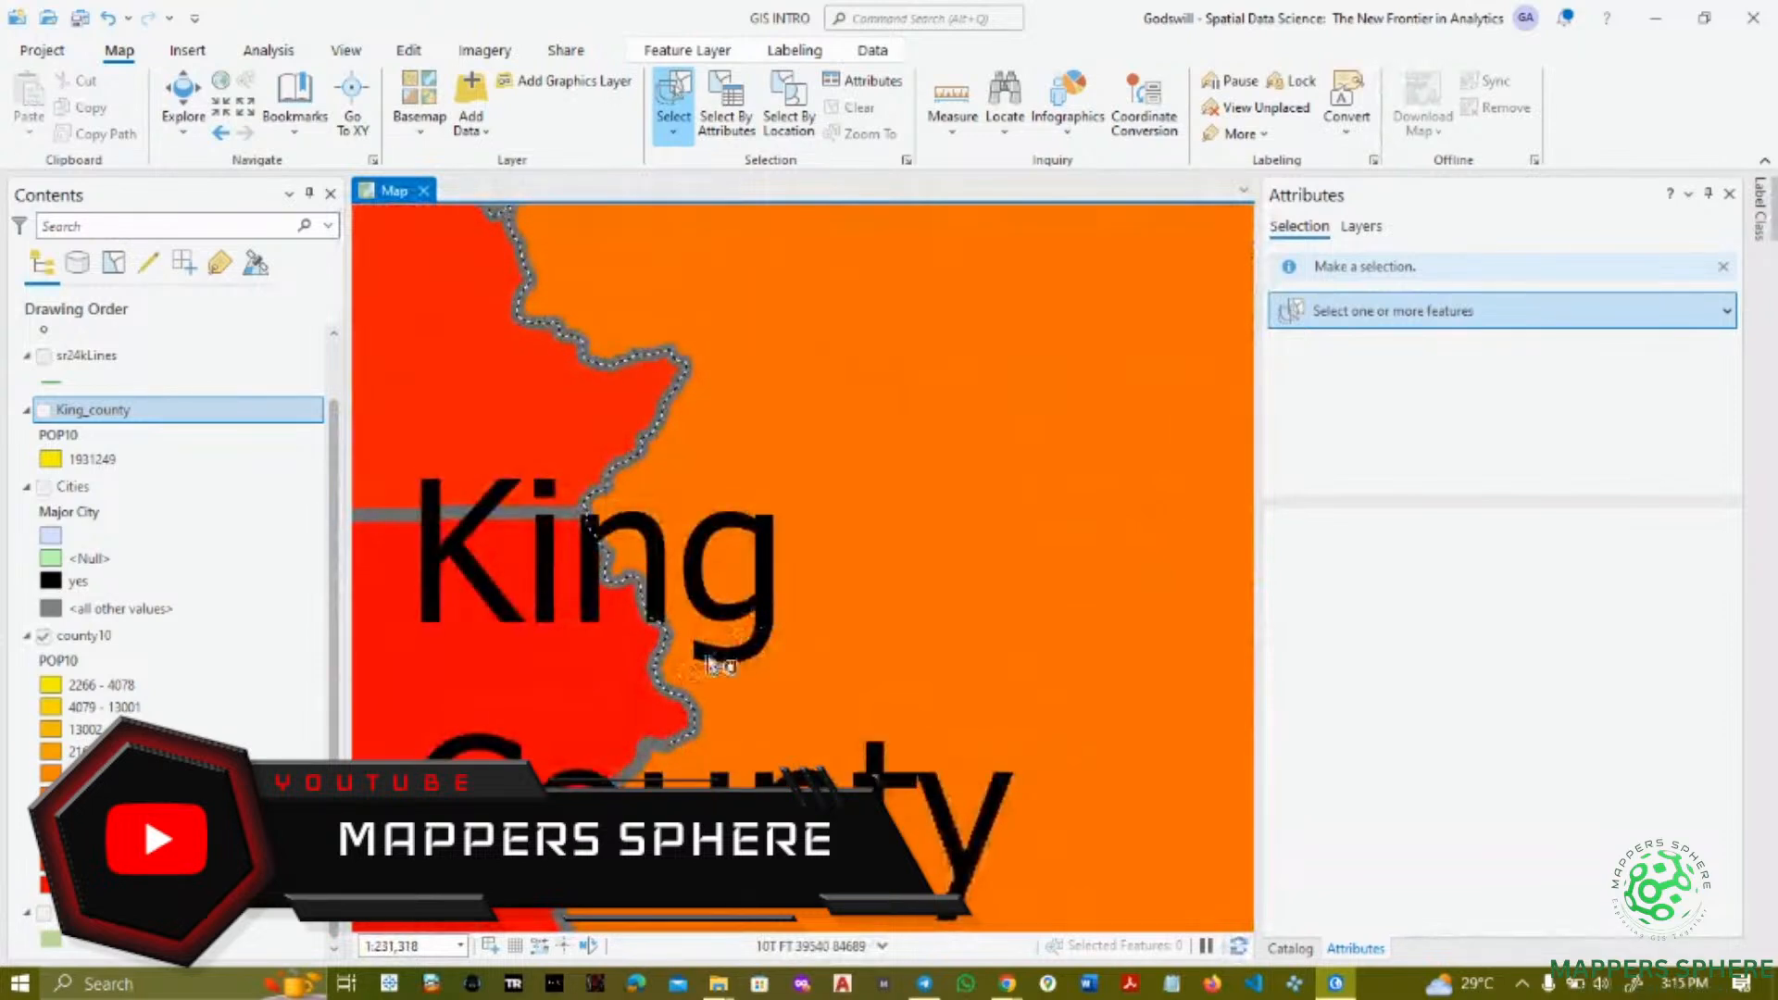
{"action": "left_click", "coordinate": [850, 608]}
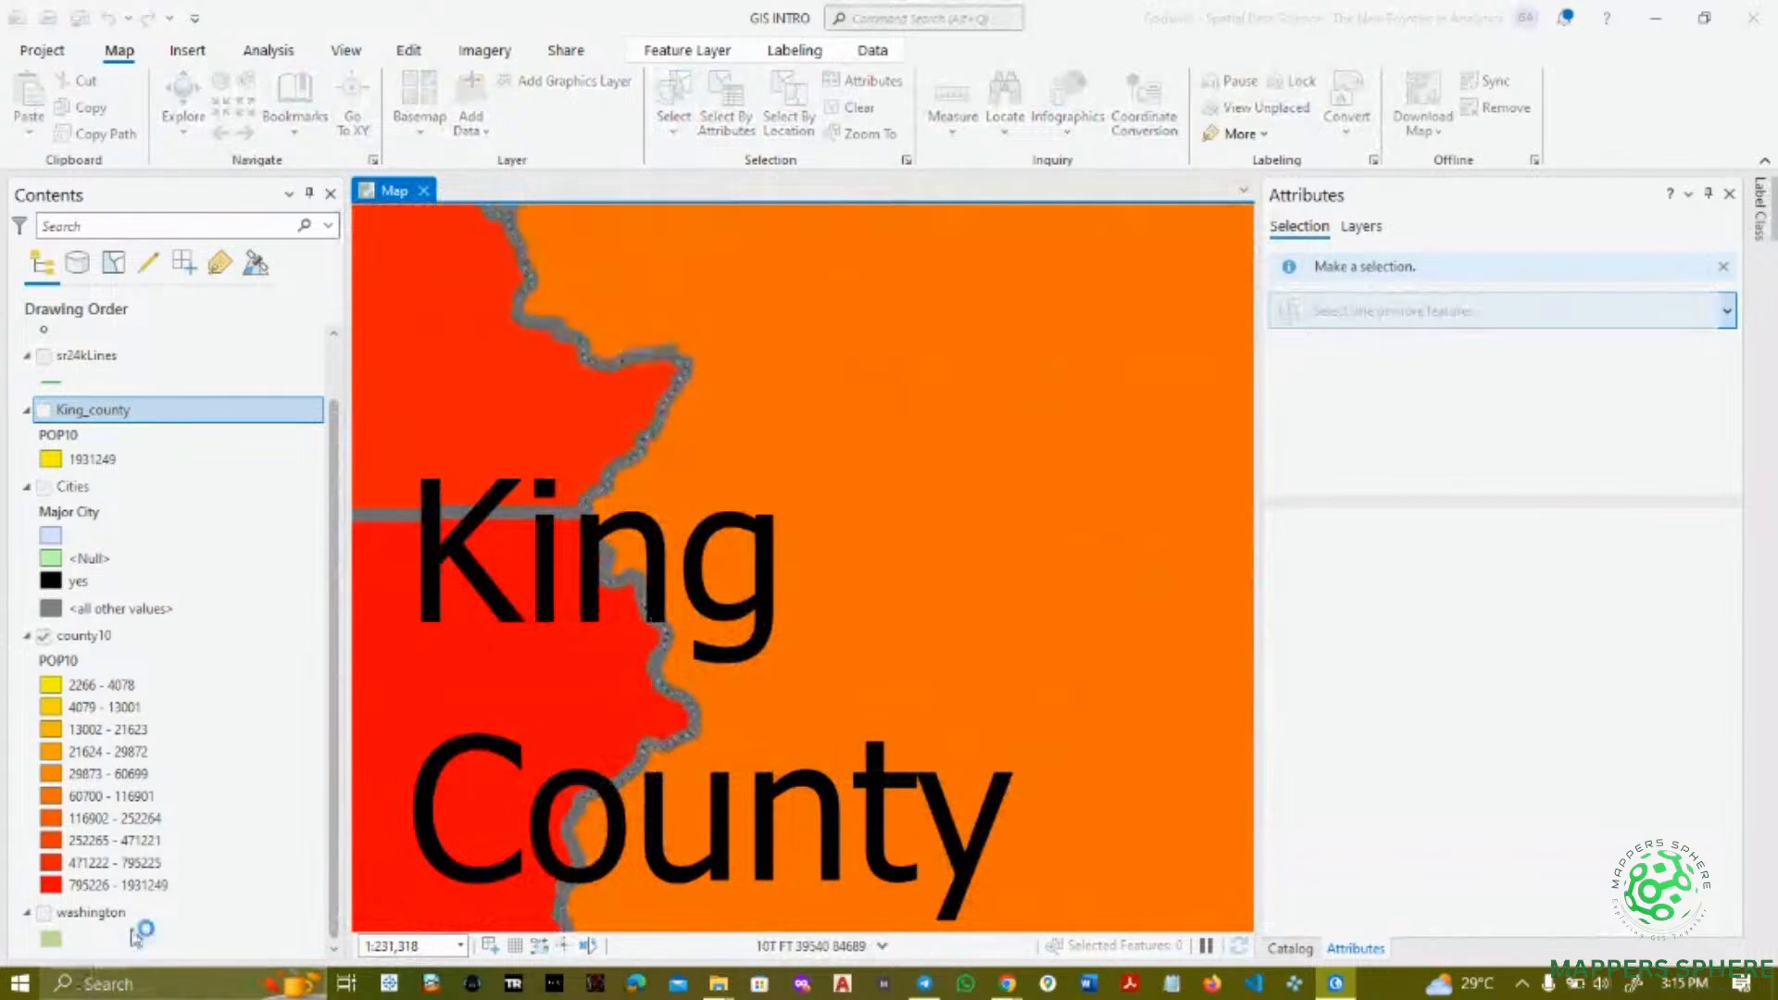
{"action": "scroll", "coordinate": [682, 547], "scroll_direction": "up", "scroll_amount": 3}
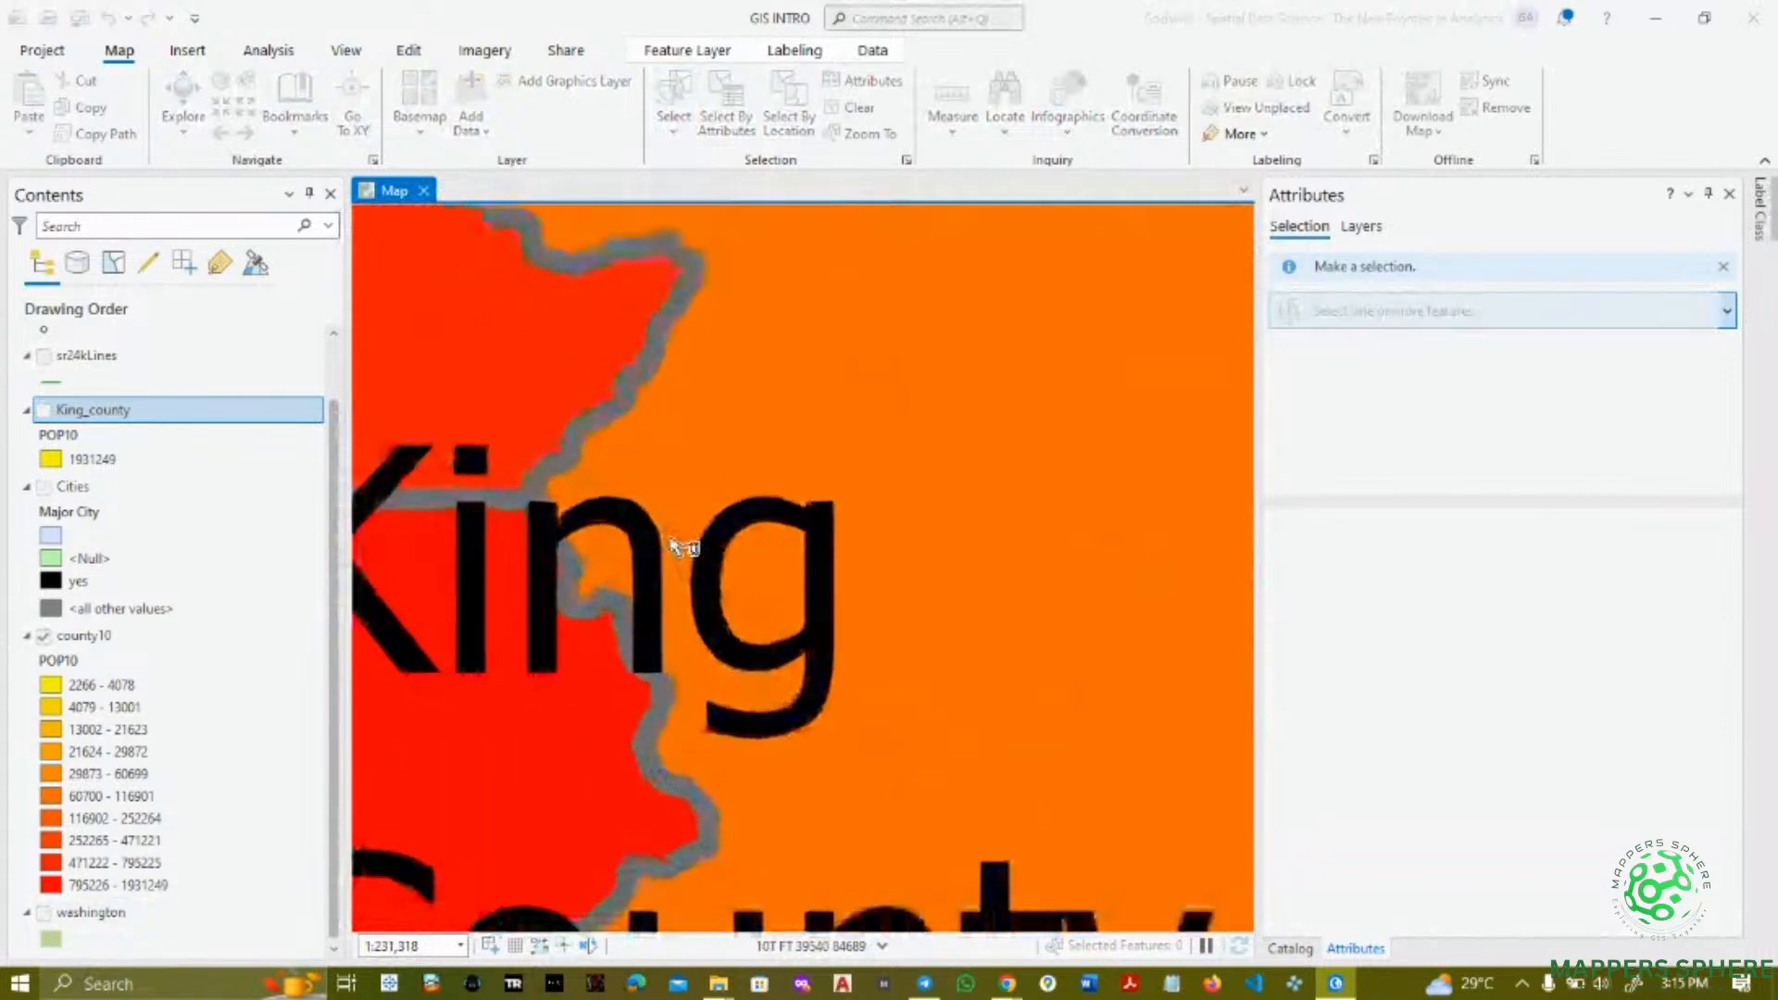
{"action": "scroll", "coordinate": [672, 553], "scroll_direction": "down", "scroll_amount": 5}
{"action": "scroll", "coordinate": [667, 553], "scroll_direction": "up", "scroll_amount": 2}
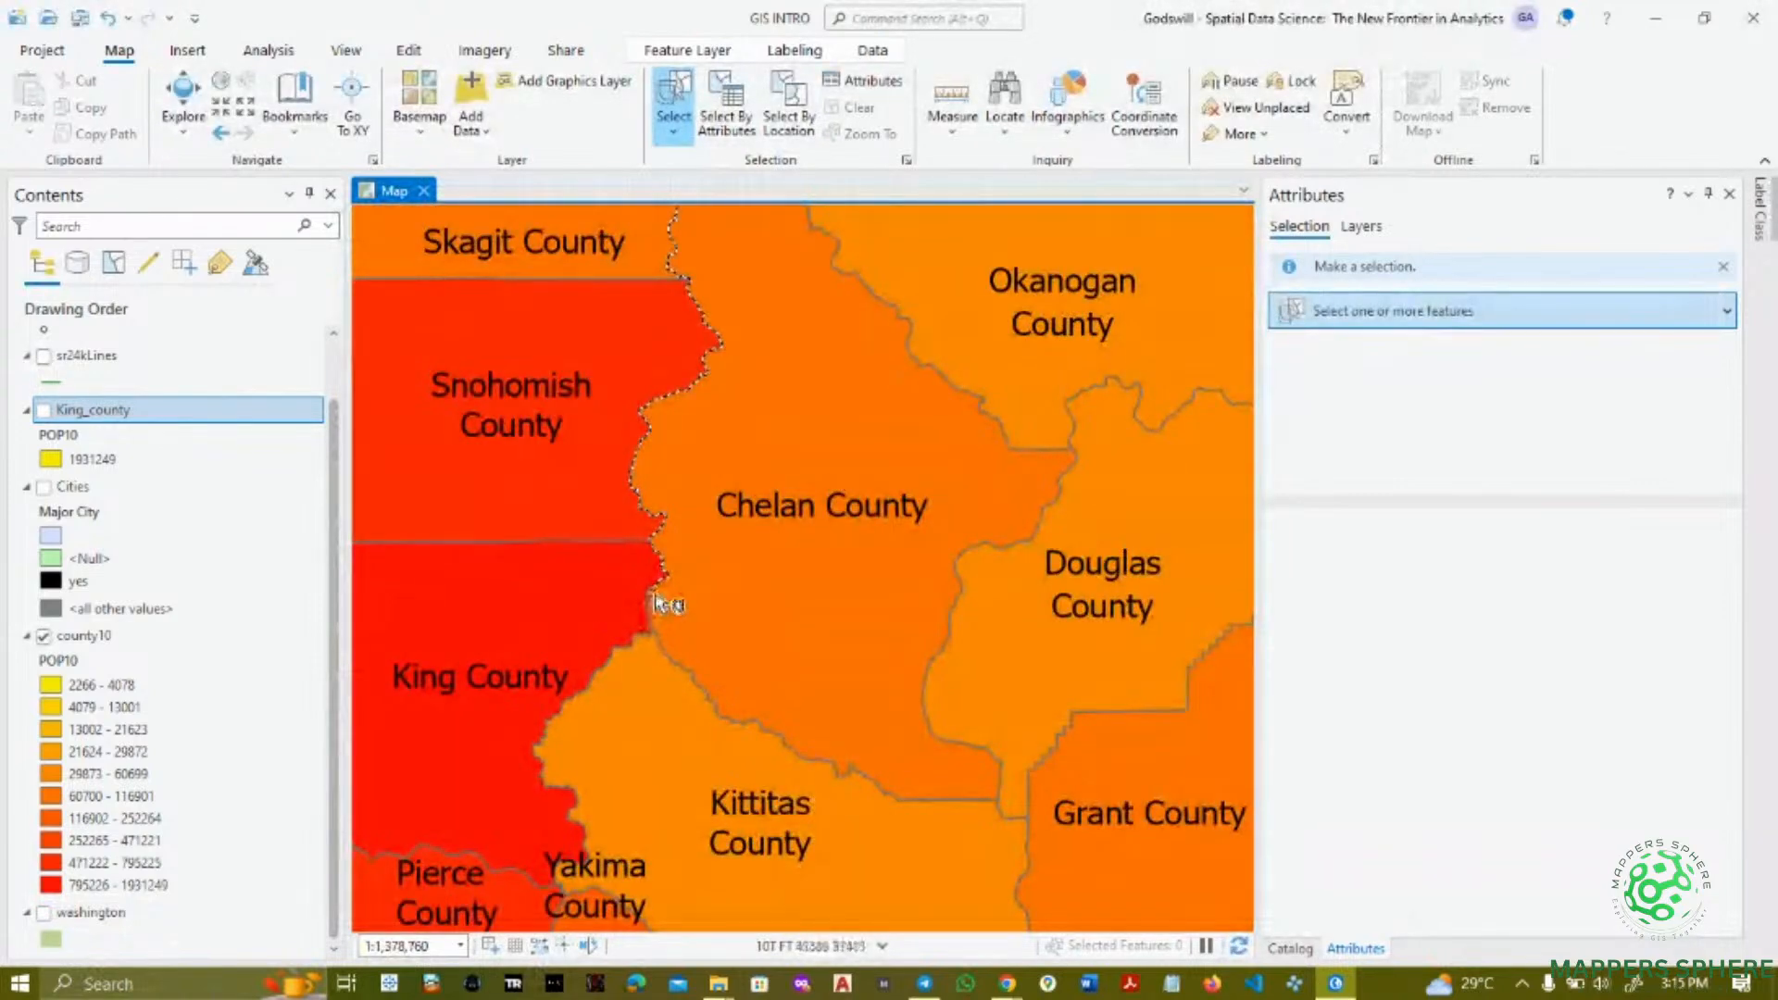
{"action": "scroll", "coordinate": [653, 600], "scroll_direction": "down", "scroll_amount": 3}
{"action": "scroll", "coordinate": [660, 593], "scroll_direction": "up", "scroll_amount": 6}
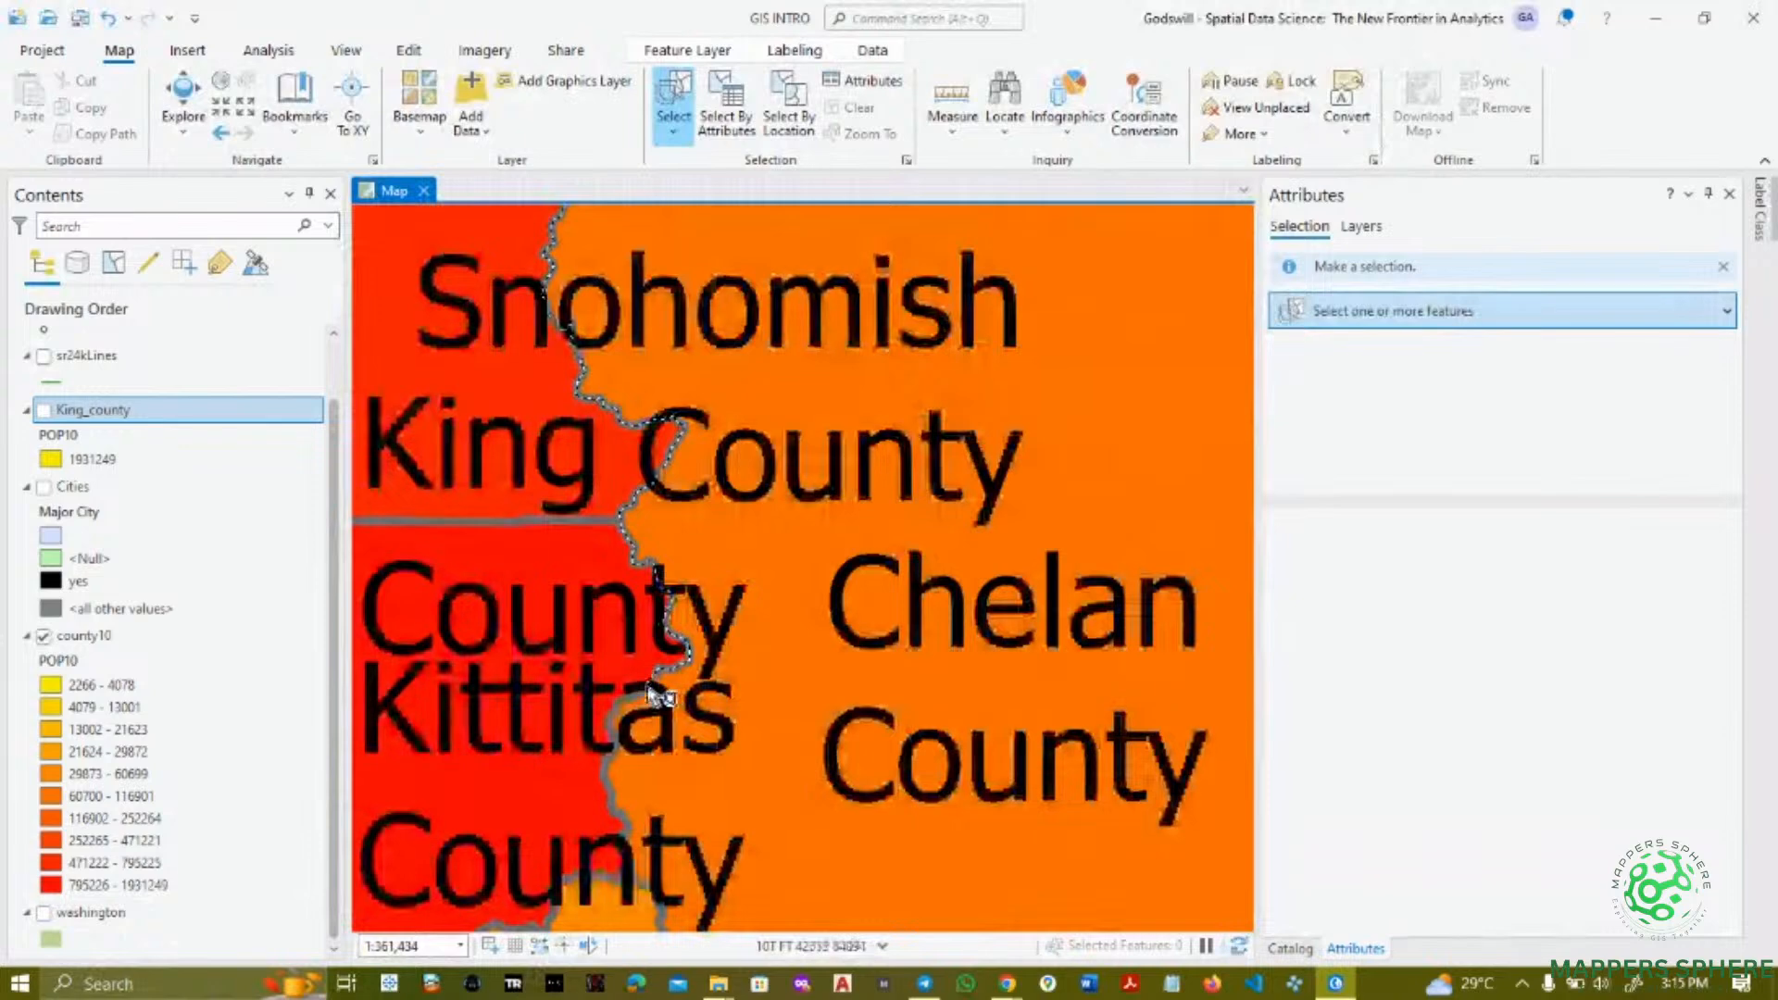
{"action": "scroll", "coordinate": [616, 734], "scroll_direction": "down", "scroll_amount": 2}
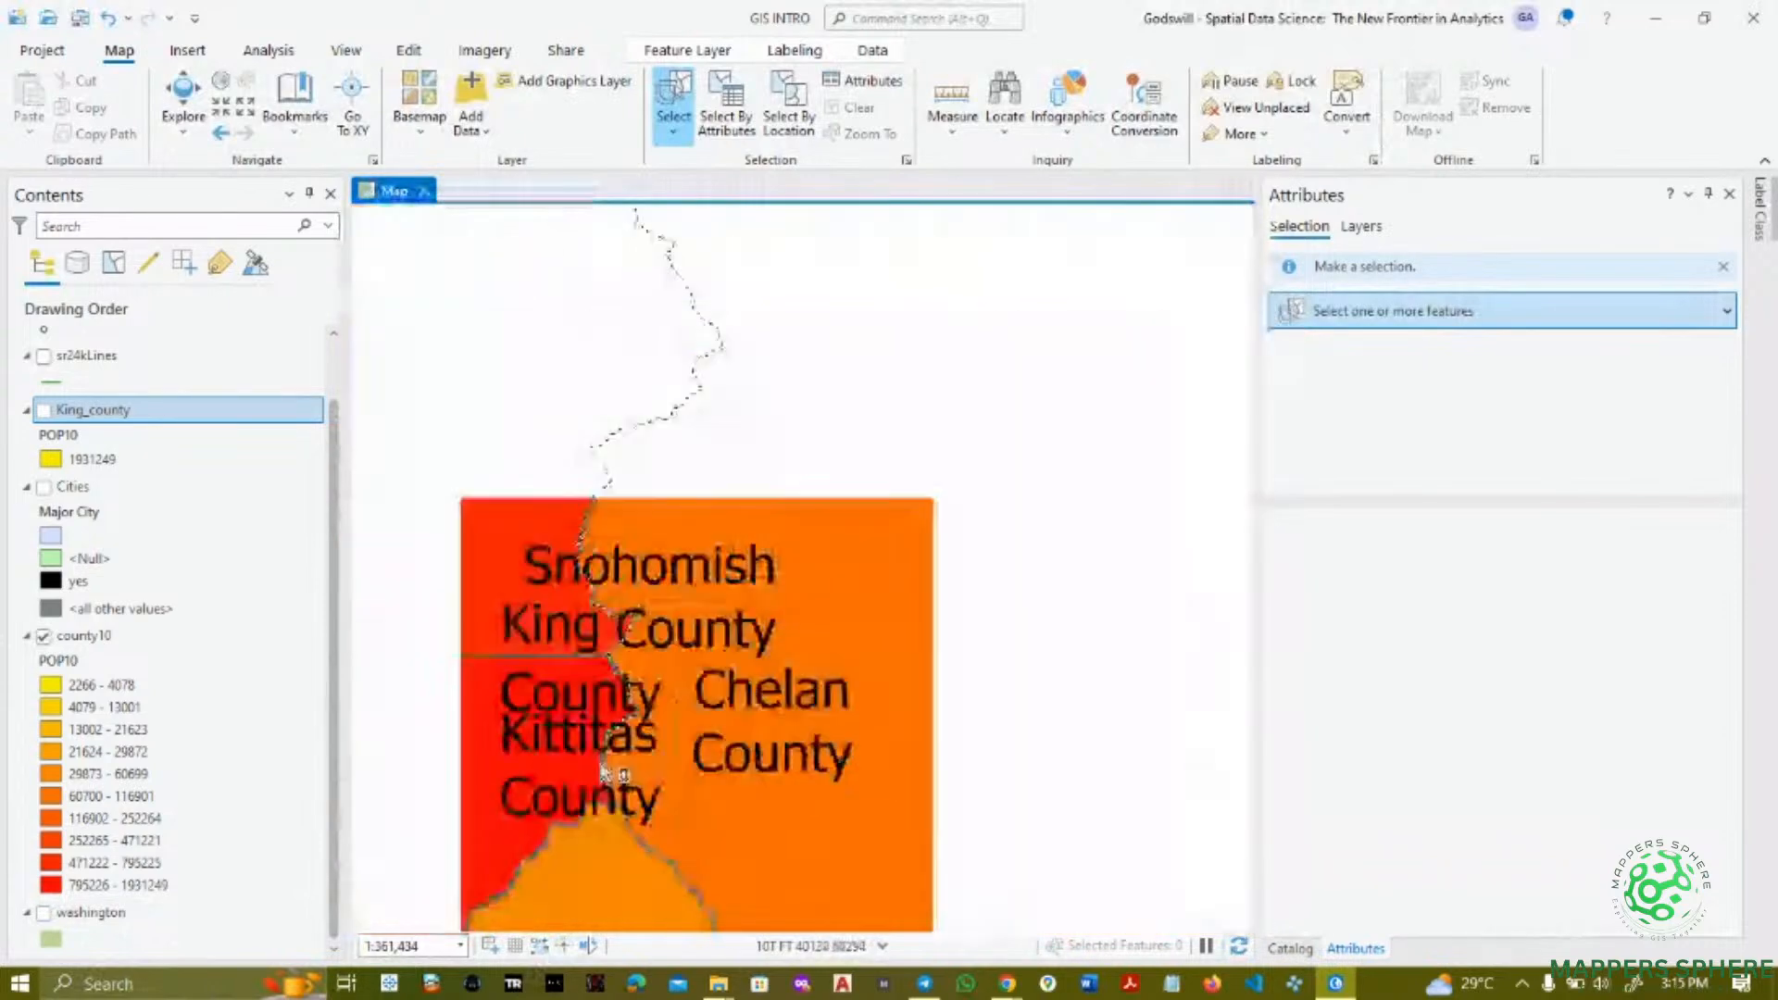
- Trace Chelan County's southern border with Kittitas County eastward and around the corner at Douglas County
{"action": "left_click_drag", "start_coordinate": [621, 827], "coordinate": [604, 685]}
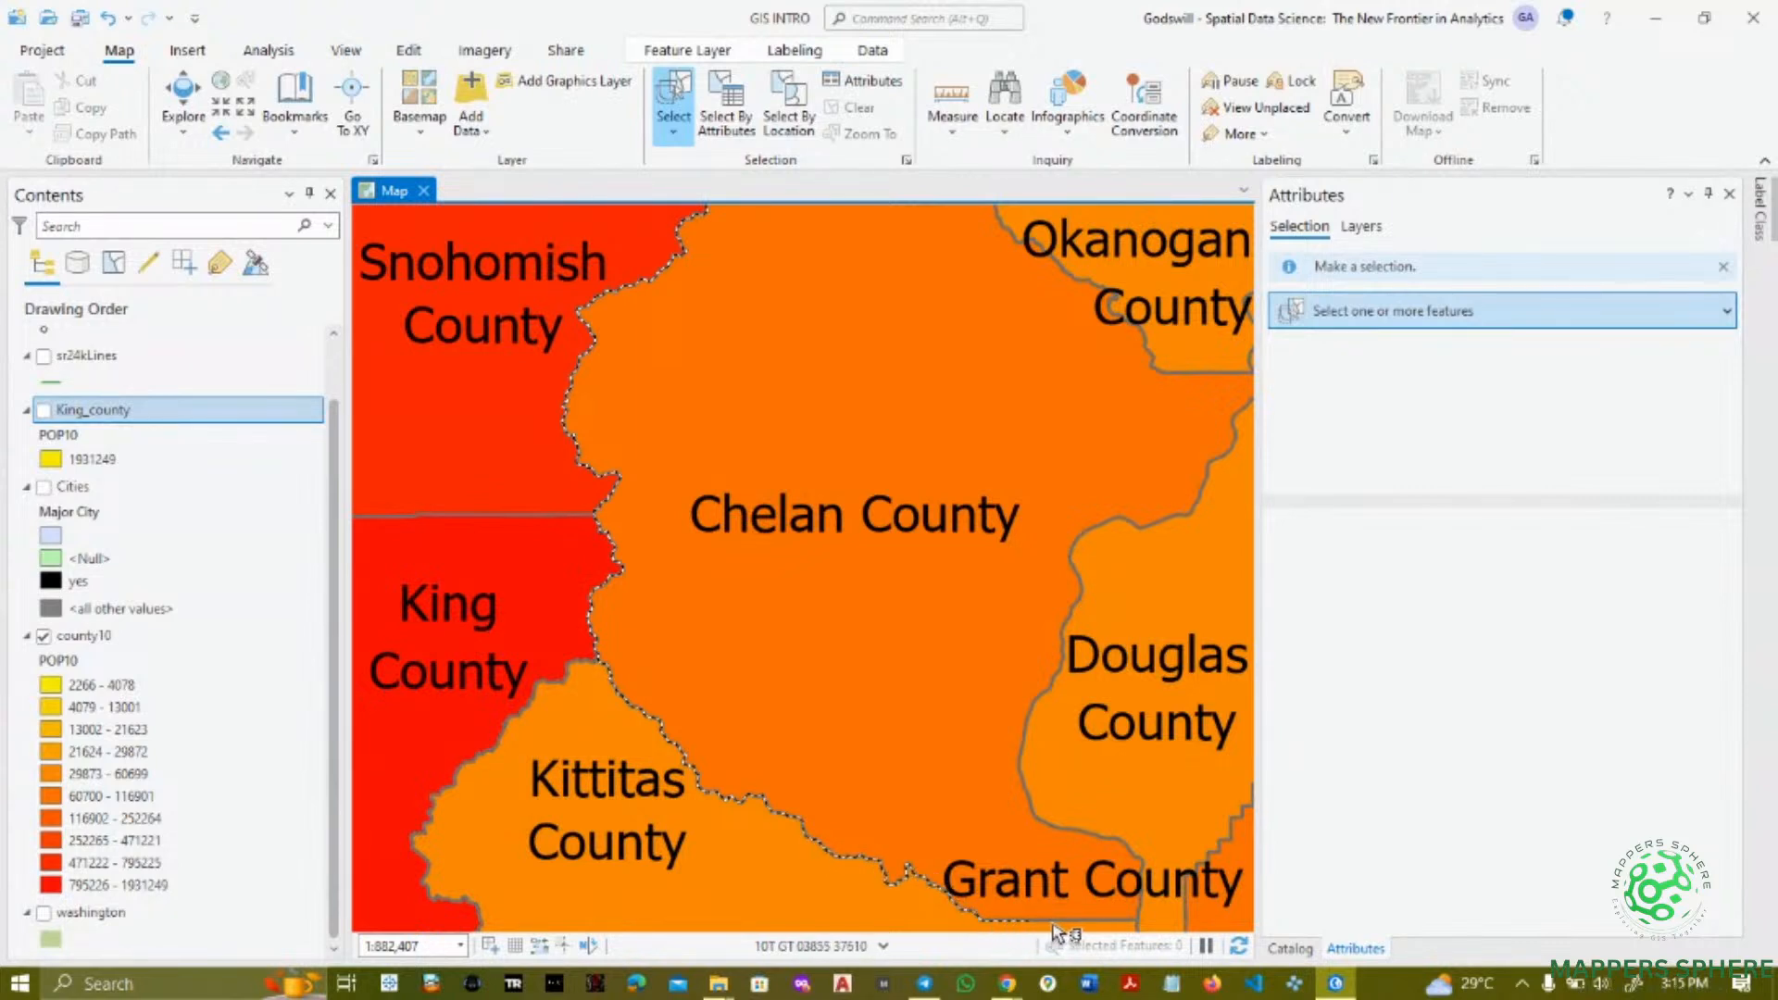
{"action": "left_click_drag", "start_coordinate": [1044, 921], "coordinate": [997, 861]}
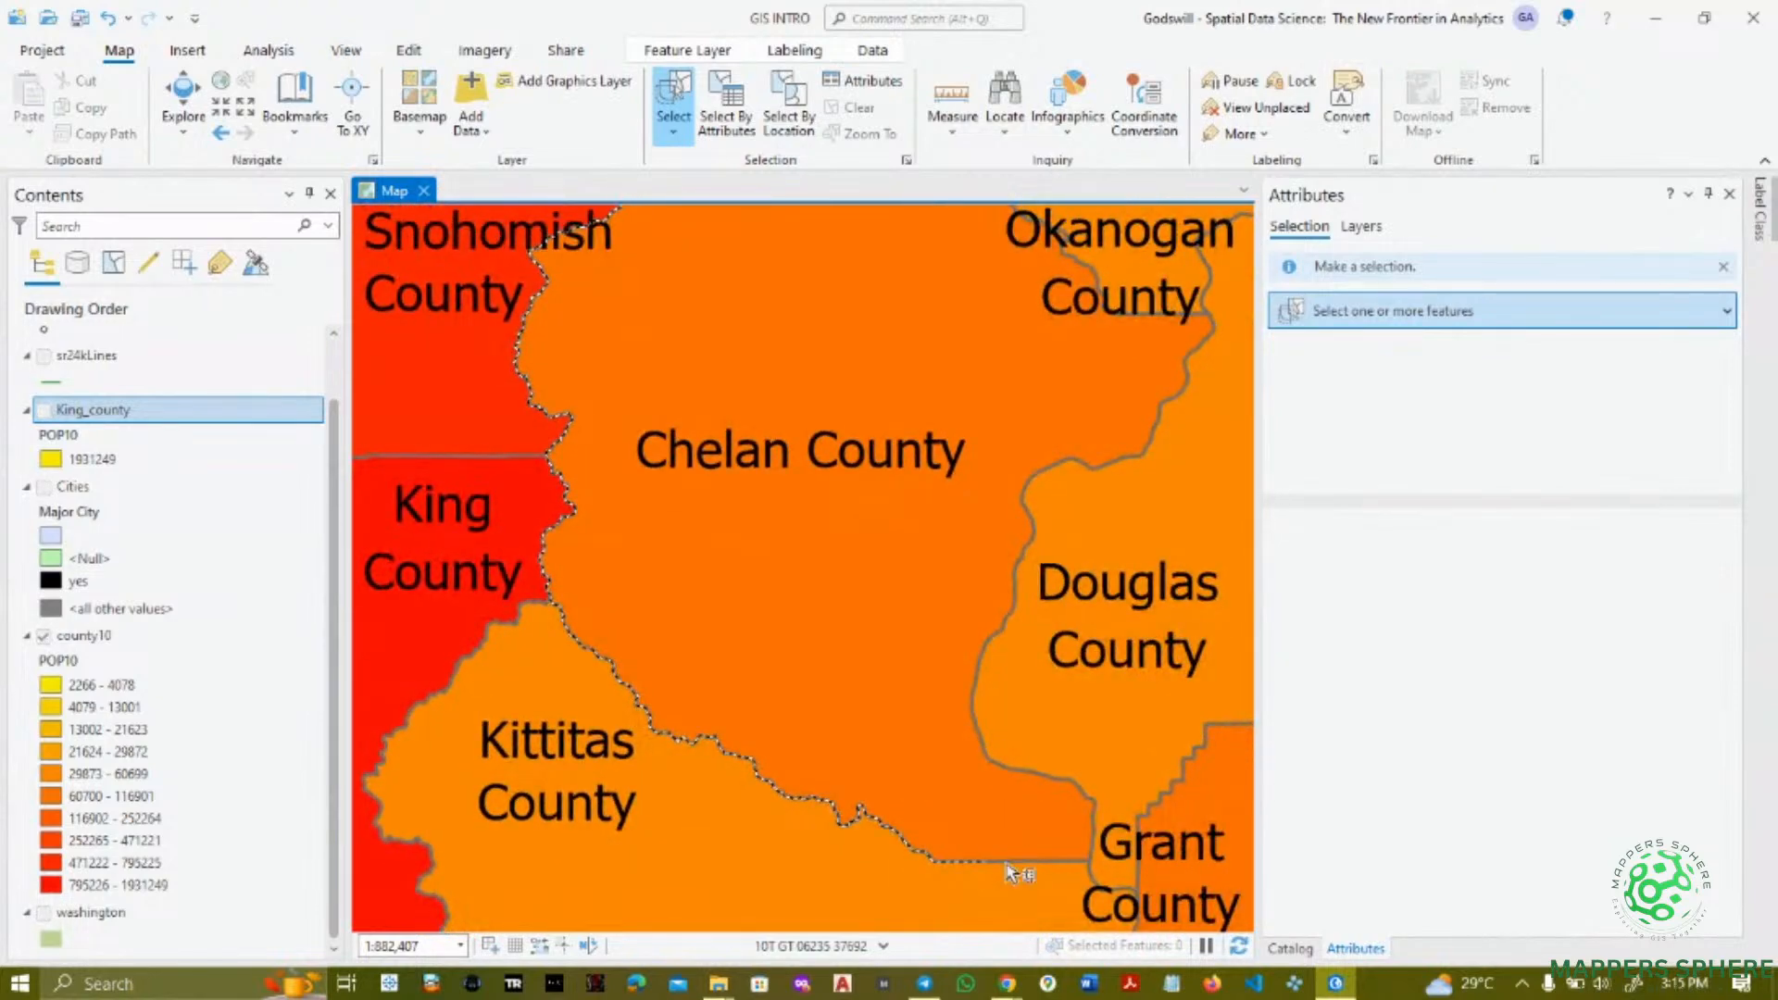
{"action": "scroll", "coordinate": [1019, 872], "scroll_direction": "up", "scroll_amount": 2}
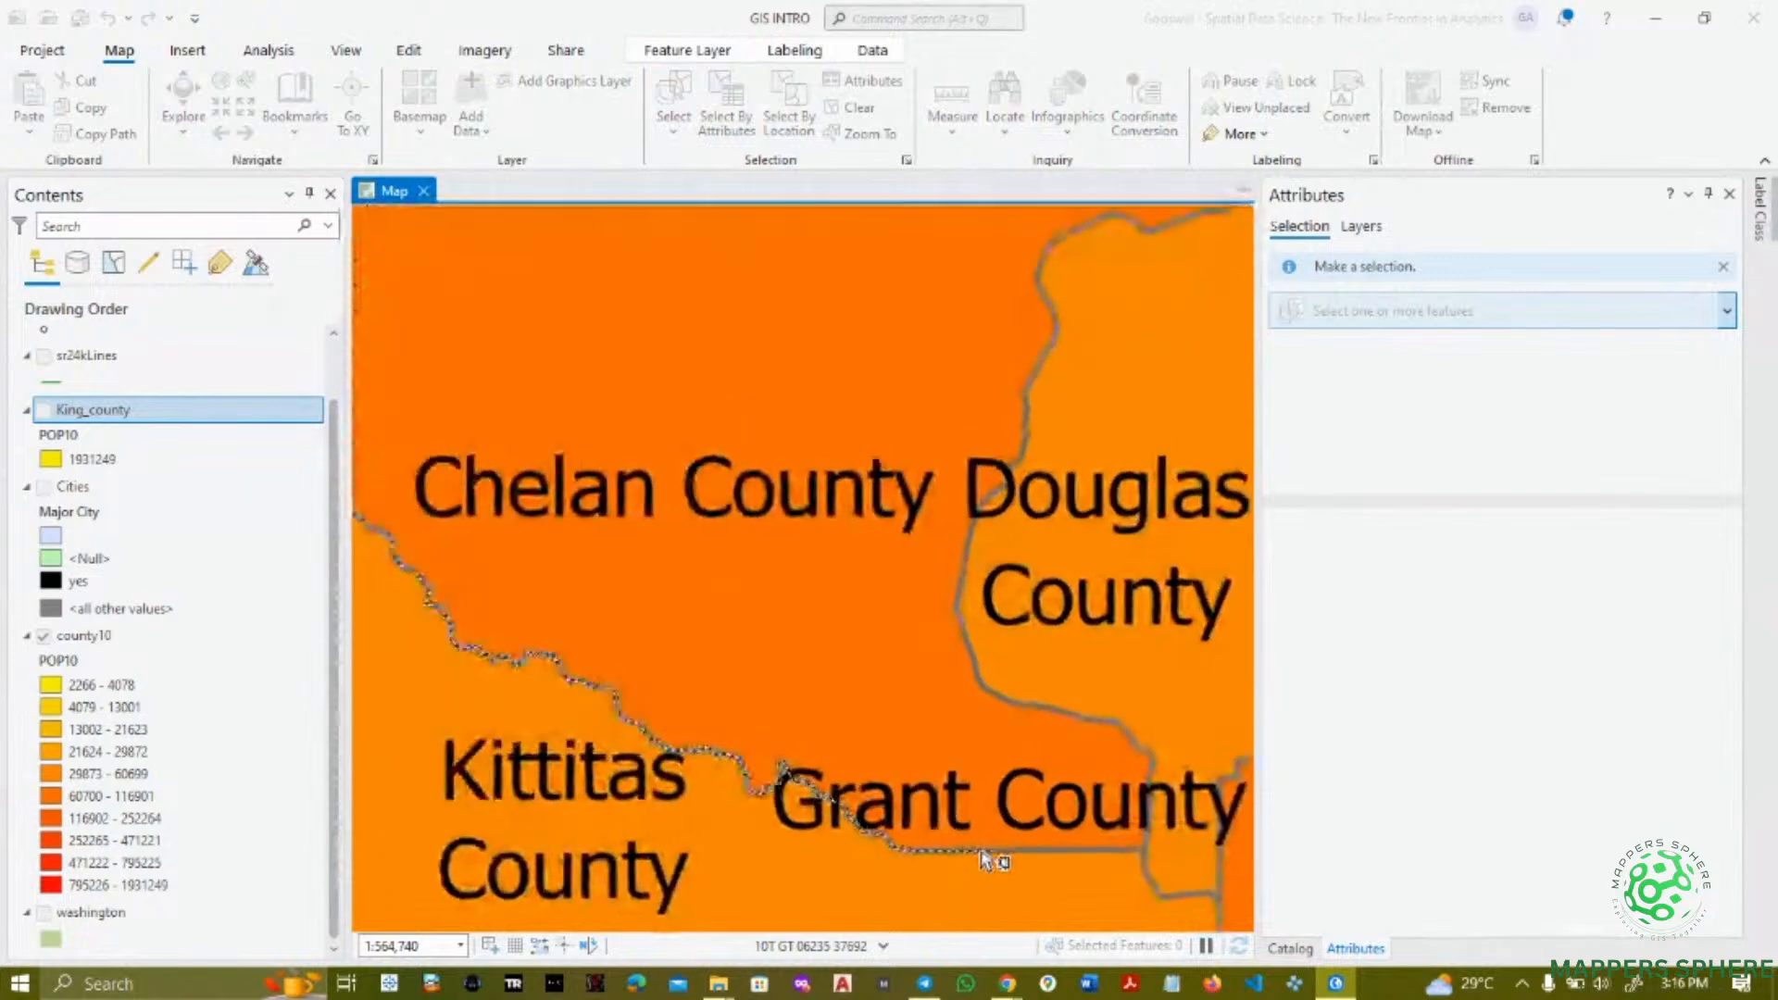
{"action": "scroll", "coordinate": [992, 858], "scroll_direction": "up", "scroll_amount": 4}
{"action": "scroll", "coordinate": [1111, 869], "scroll_direction": "down", "scroll_amount": 3}
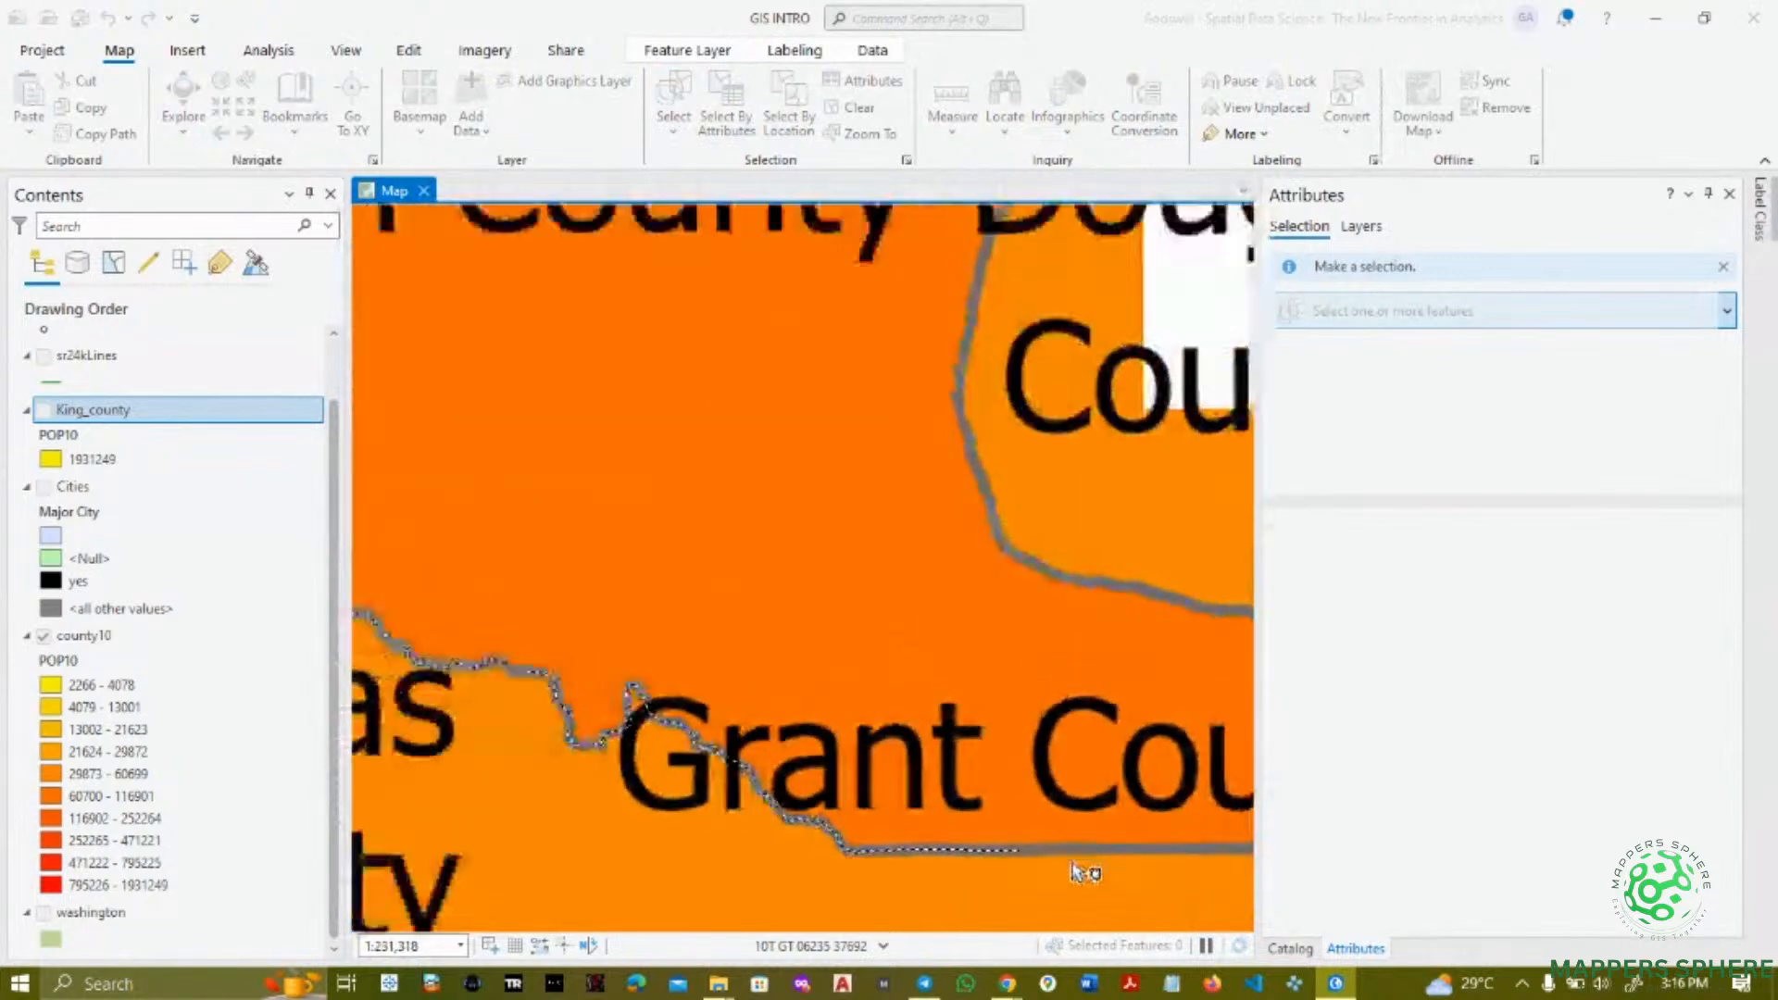
{"action": "scroll", "coordinate": [954, 810], "scroll_direction": "up", "scroll_amount": 1}
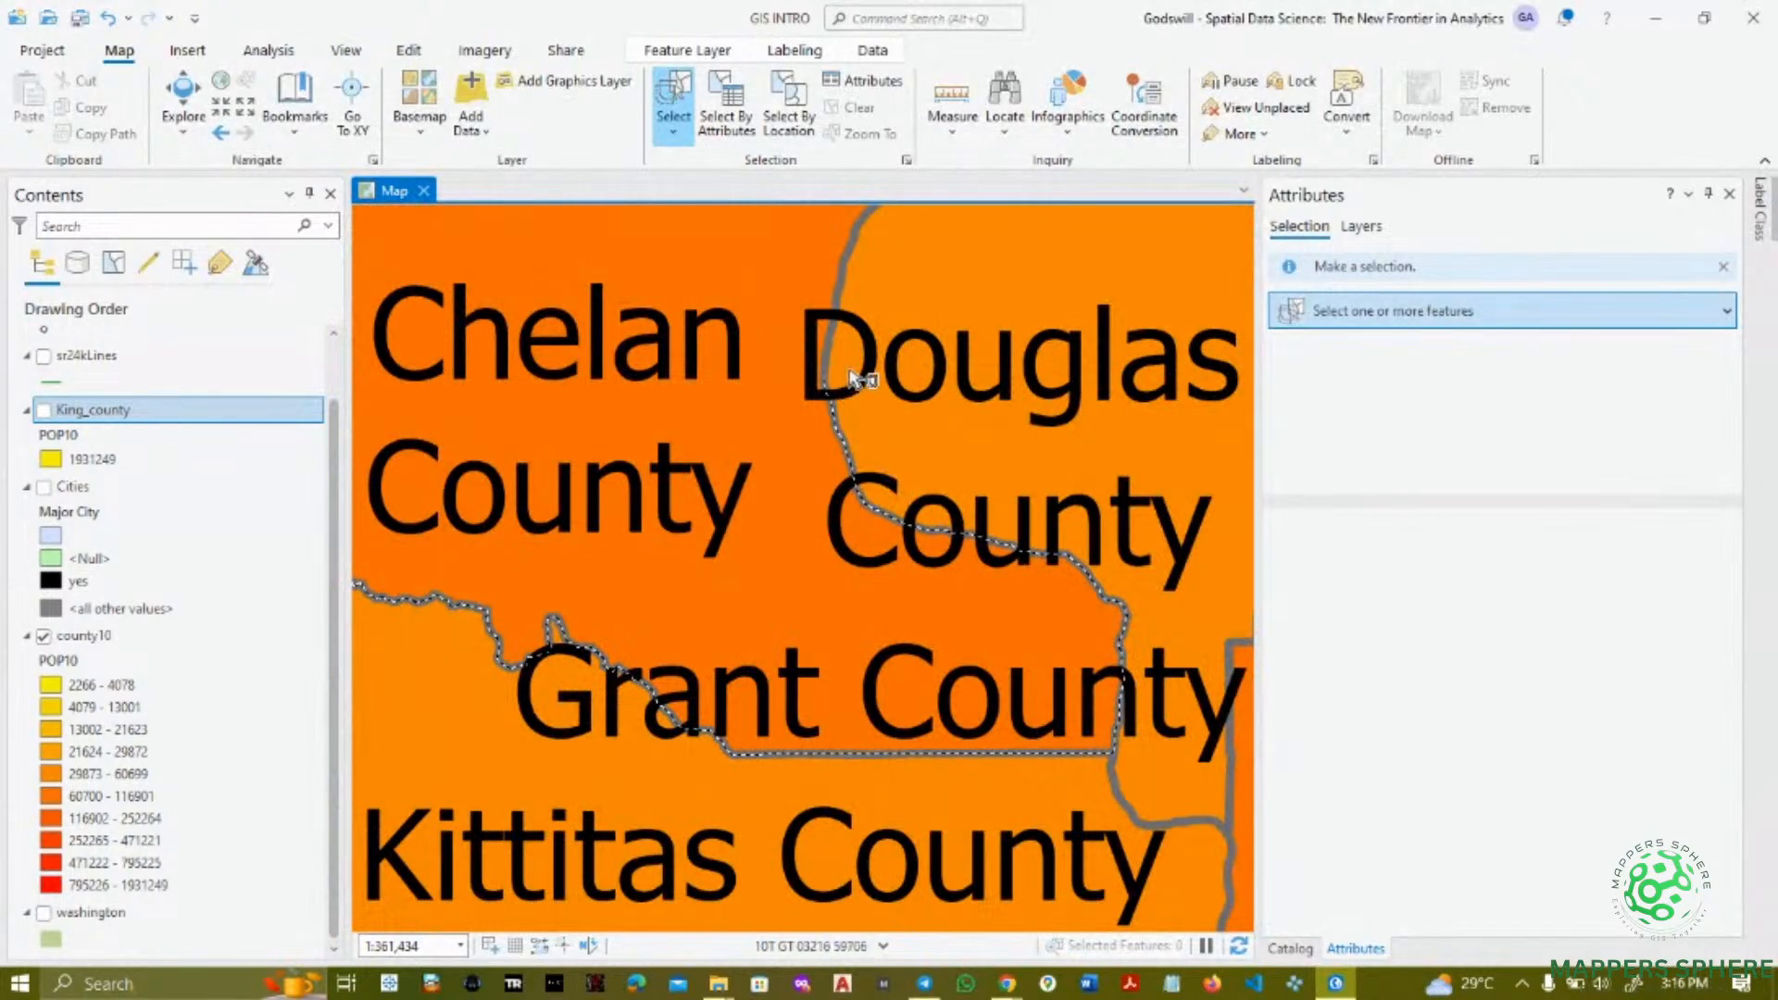
- Extend the trace northward along the Chelan–Douglas county border to the corner with Okanogan County
{"action": "left_click_drag", "start_coordinate": [940, 342], "coordinate": [736, 692]}
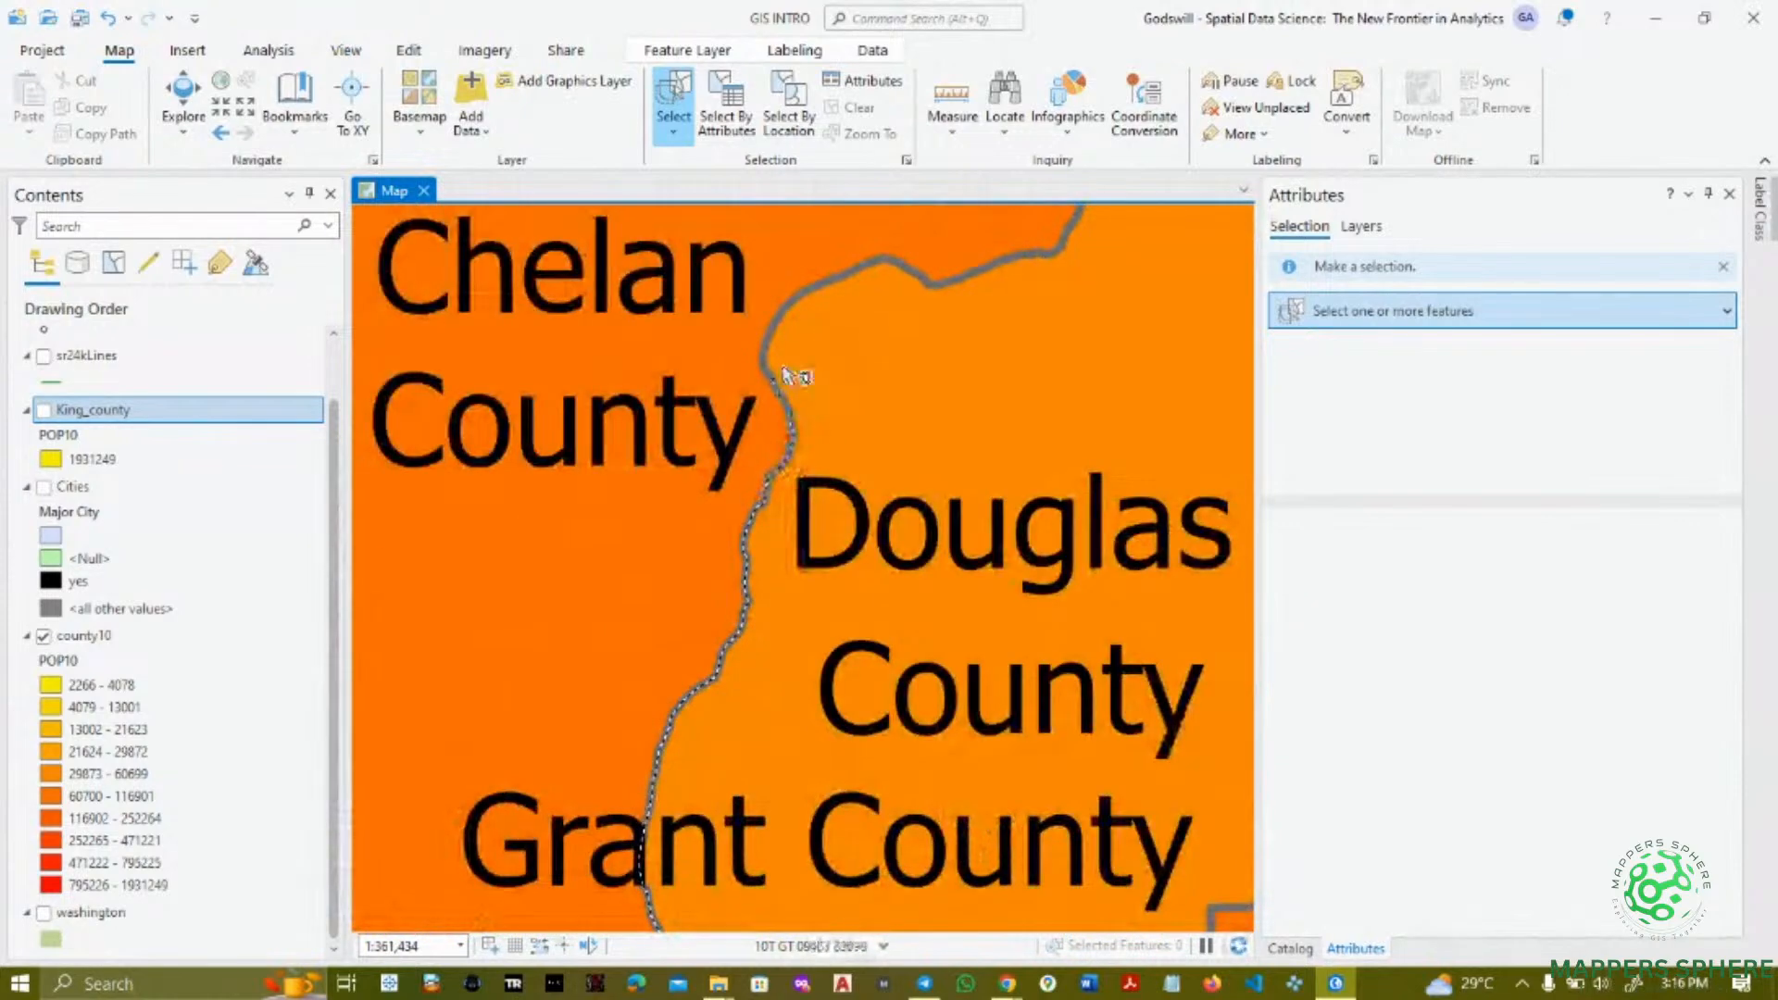
{"action": "left_click_drag", "start_coordinate": [781, 396], "coordinate": [654, 669]}
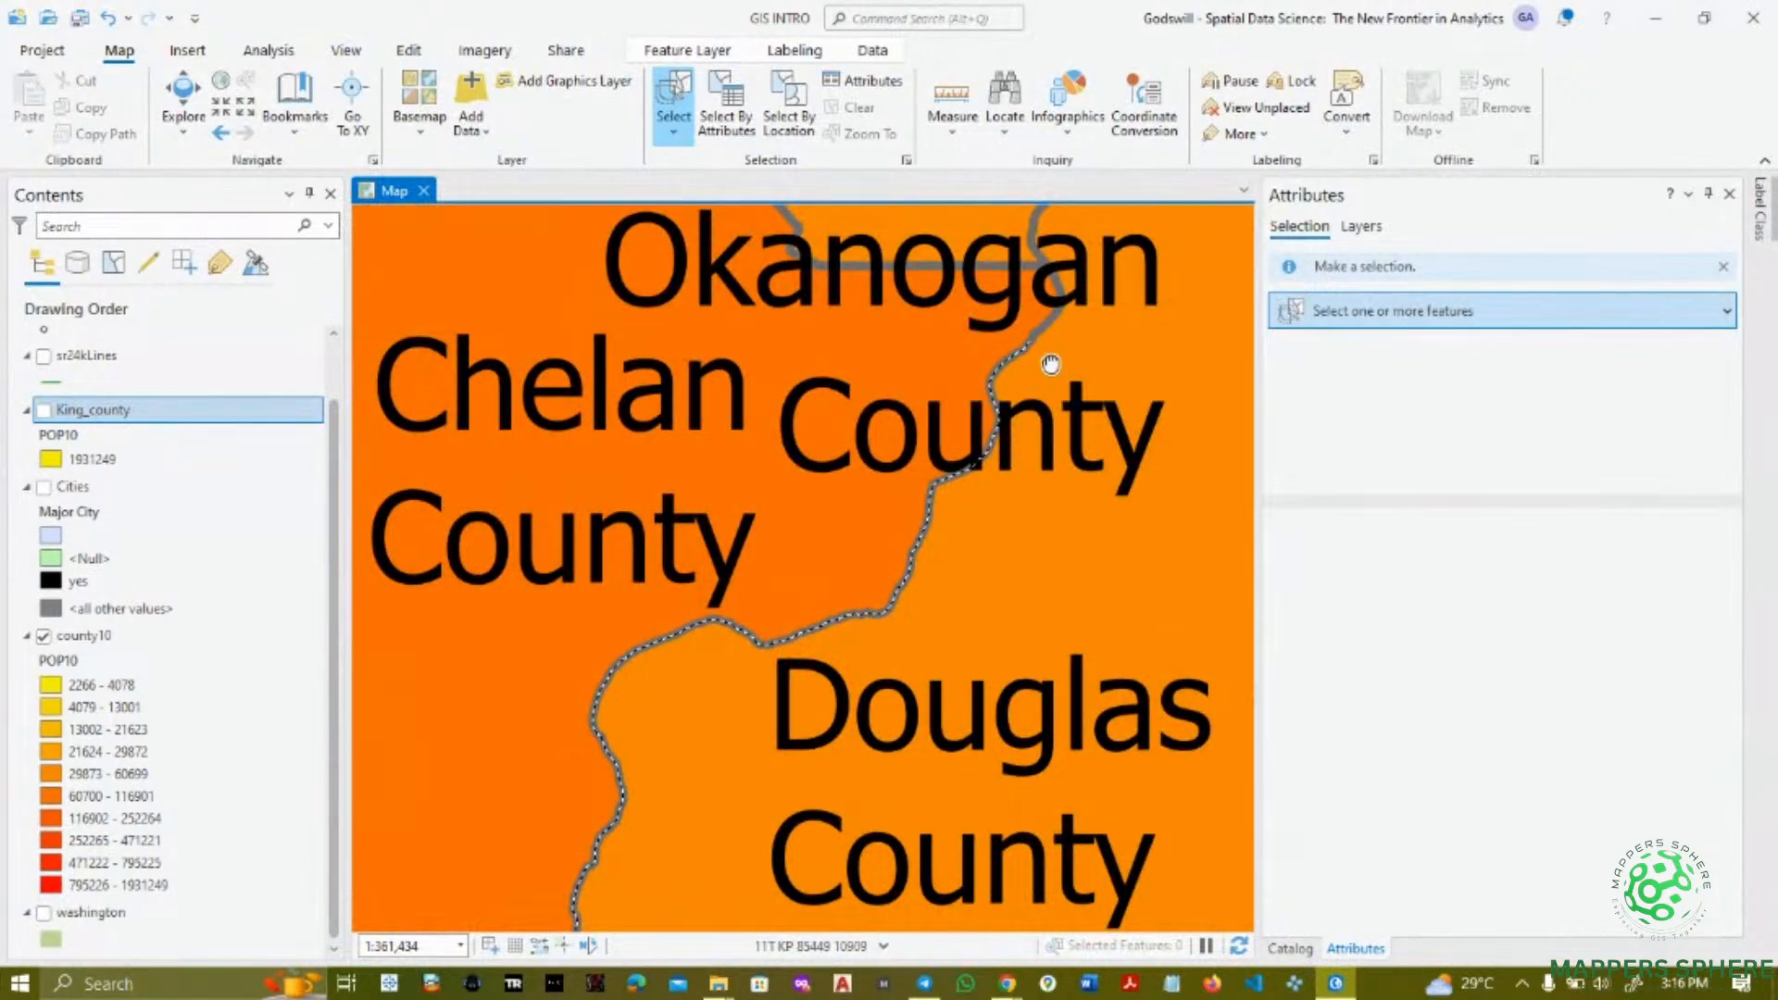
{"action": "left_click_drag", "start_coordinate": [1050, 364], "coordinate": [889, 617]}
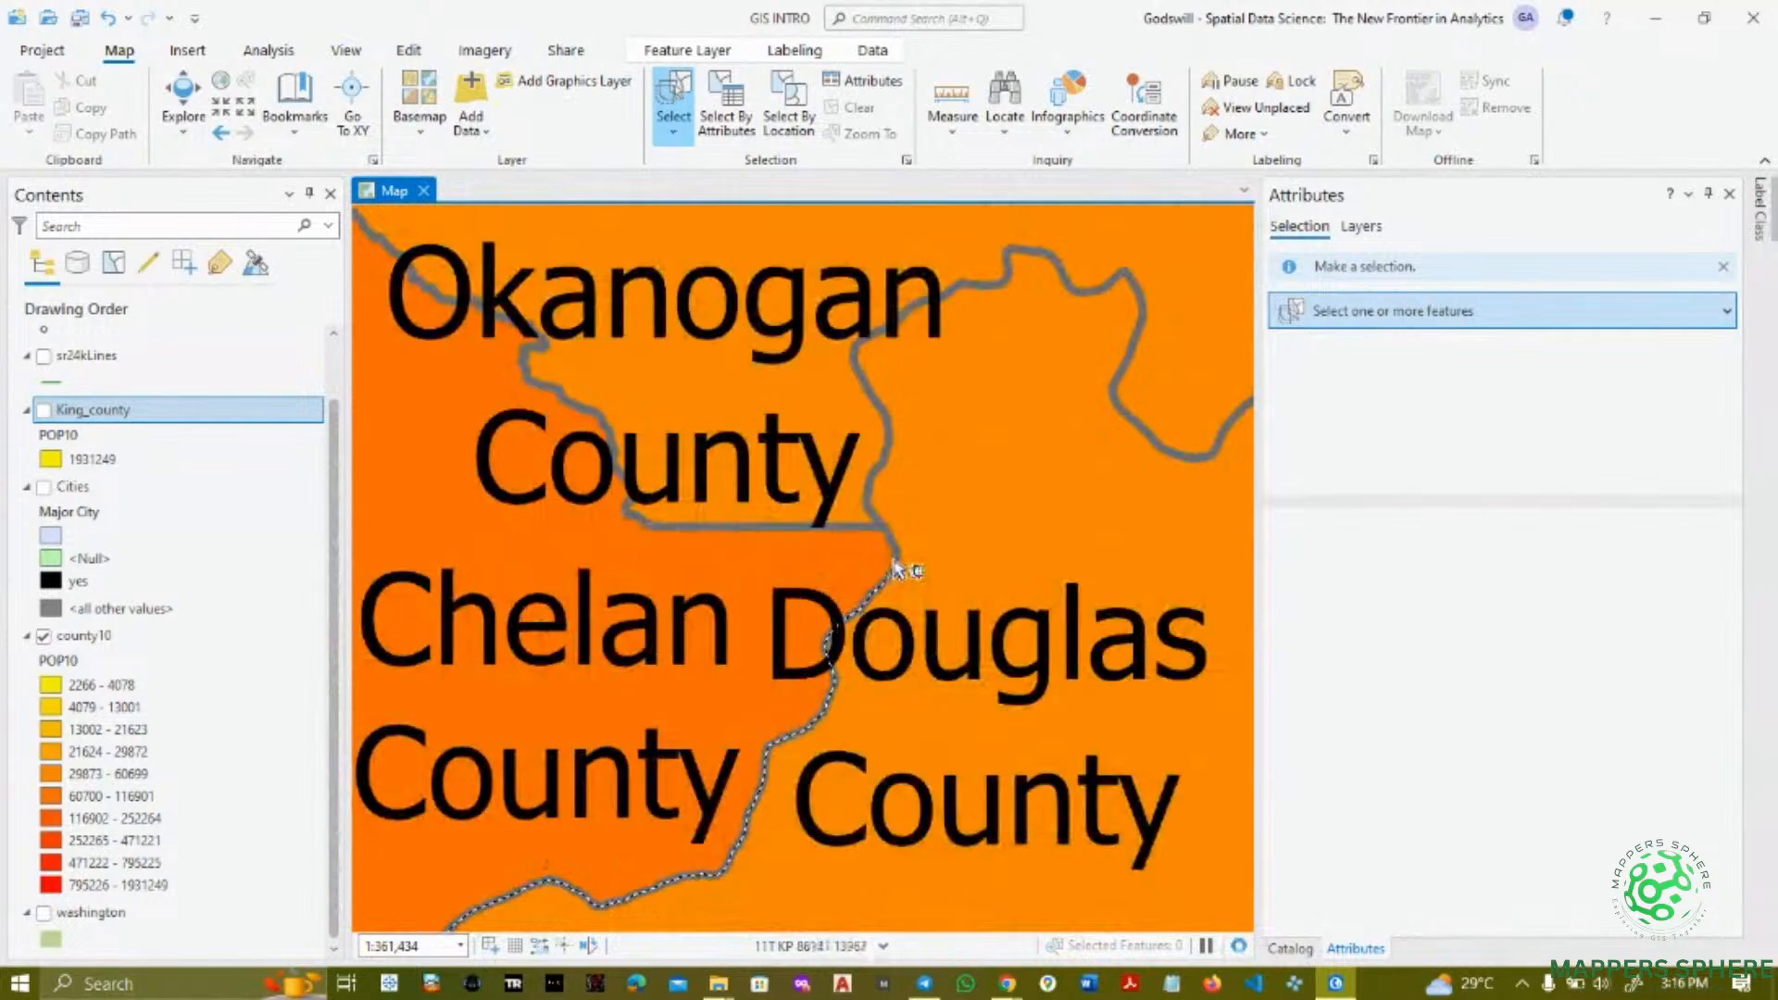
- Trace northwest along the Chelan–Okanogan county border
{"action": "mouse_move", "coordinate": [810, 526]}
{"action": "left_mouse_down"}
{"action": "mouse_move", "coordinate": [642, 525]}
{"action": "mouse_move", "coordinate": [607, 446]}
{"action": "mouse_move", "coordinate": [530, 399]}
{"action": "mouse_move", "coordinate": [861, 675]}
{"action": "mouse_move", "coordinate": [943, 781]}
{"action": "left_mouse_up"}
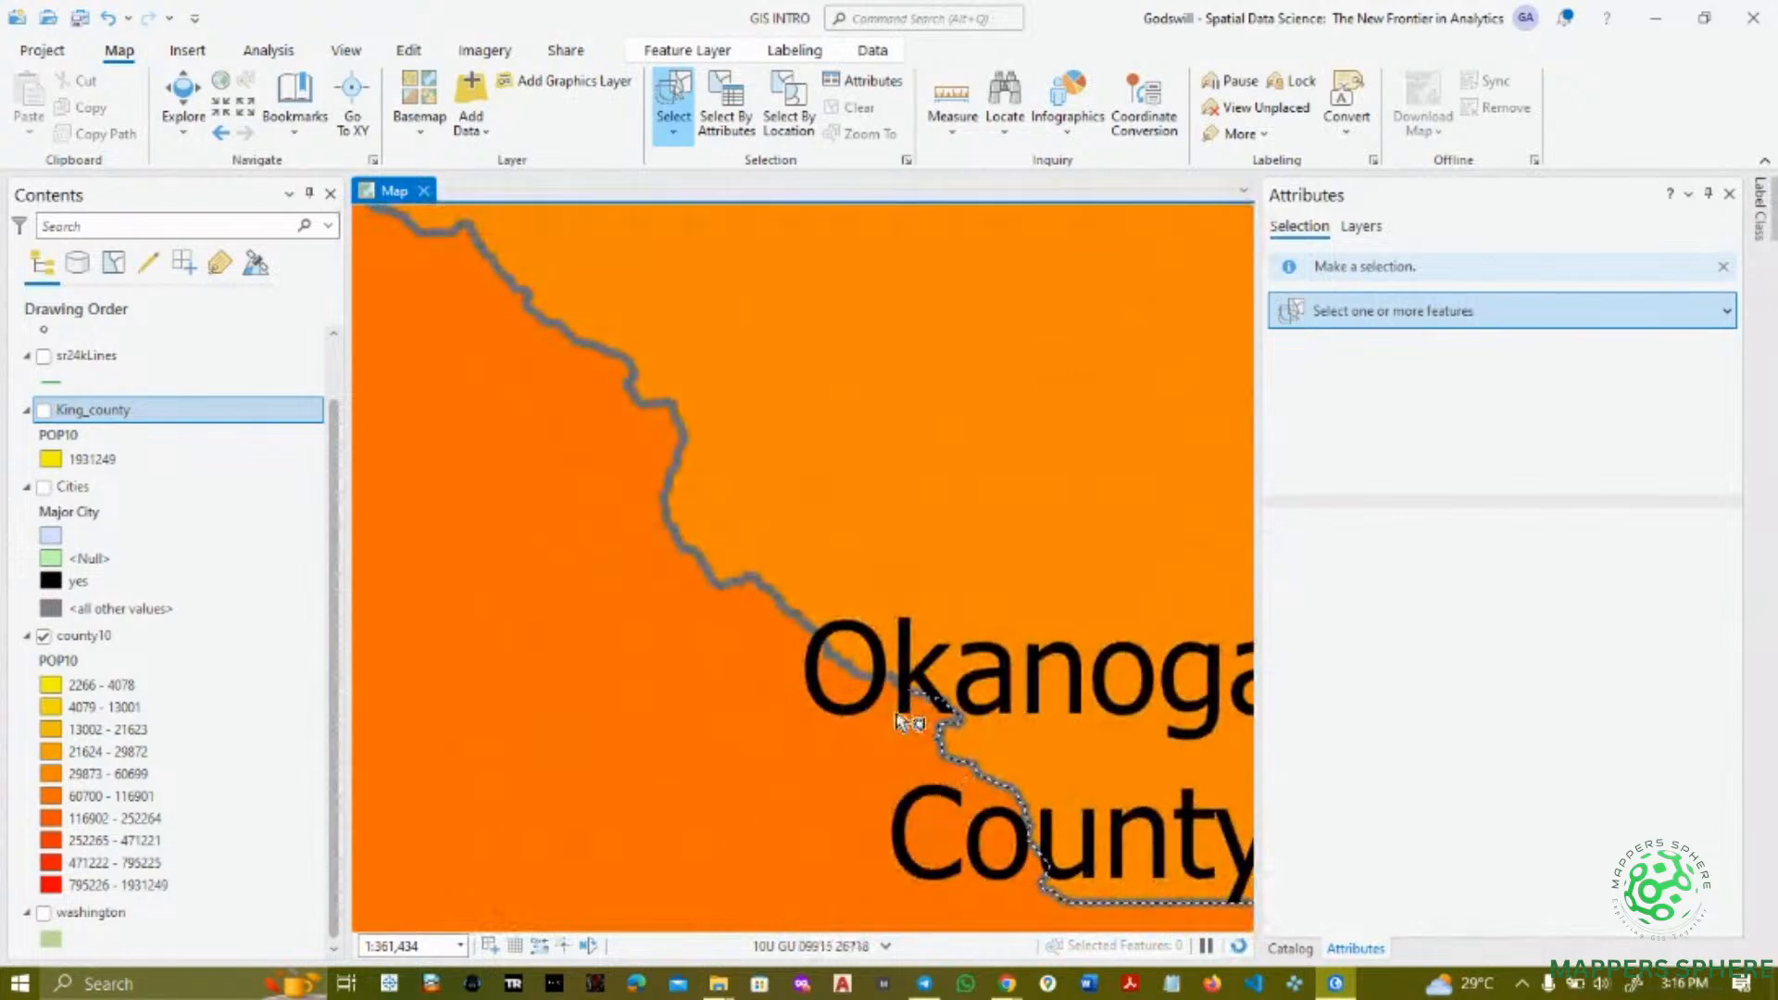
{"action": "mouse_move", "coordinate": [846, 674]}
{"action": "left_mouse_down"}
{"action": "mouse_move", "coordinate": [750, 586]}
{"action": "mouse_move", "coordinate": [694, 582]}
{"action": "mouse_move", "coordinate": [663, 524]}
{"action": "left_mouse_up"}
{"action": "mouse_move", "coordinate": [661, 445]}
{"action": "left_mouse_down"}
{"action": "mouse_move", "coordinate": [624, 369]}
{"action": "mouse_move", "coordinate": [583, 377]}
{"action": "mouse_move", "coordinate": [627, 464]}
{"action": "mouse_move", "coordinate": [789, 636]}
{"action": "mouse_move", "coordinate": [880, 690]}
{"action": "mouse_move", "coordinate": [897, 732]}
{"action": "left_mouse_up"}
{"action": "scroll", "coordinate": [897, 731], "scroll_direction": "up", "scroll_amount": 4}
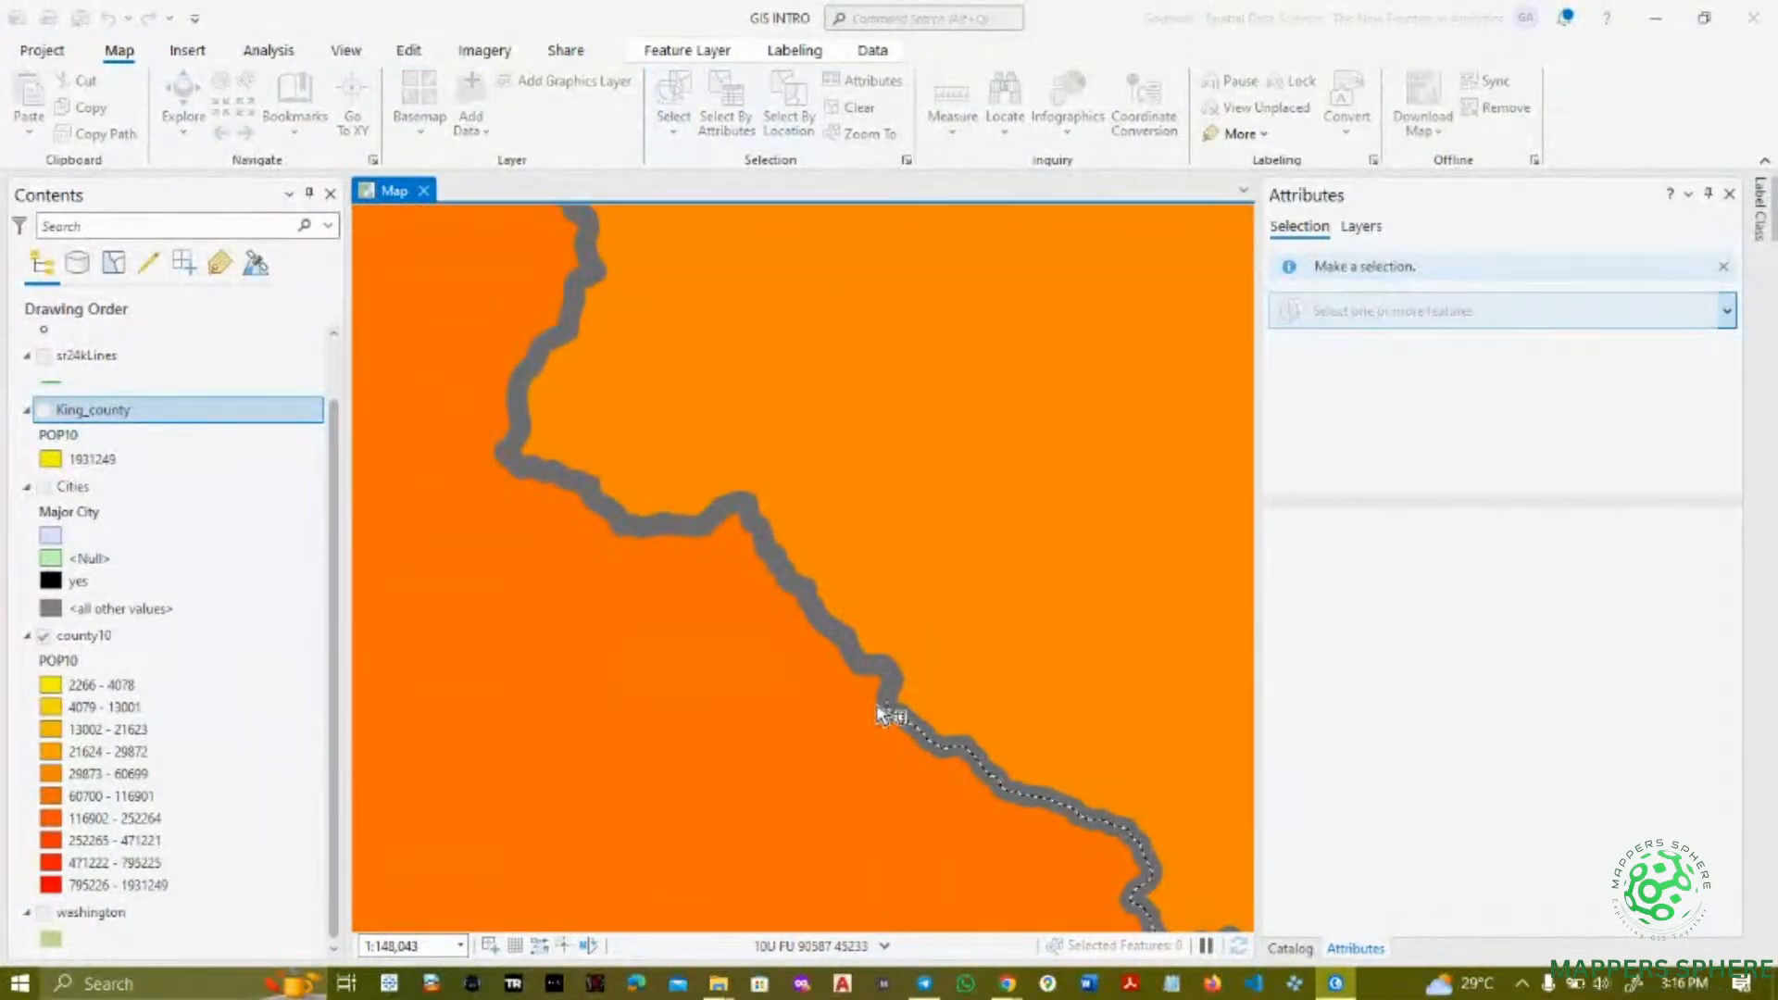
{"action": "scroll", "coordinate": [880, 709], "scroll_direction": "up", "scroll_amount": 4}
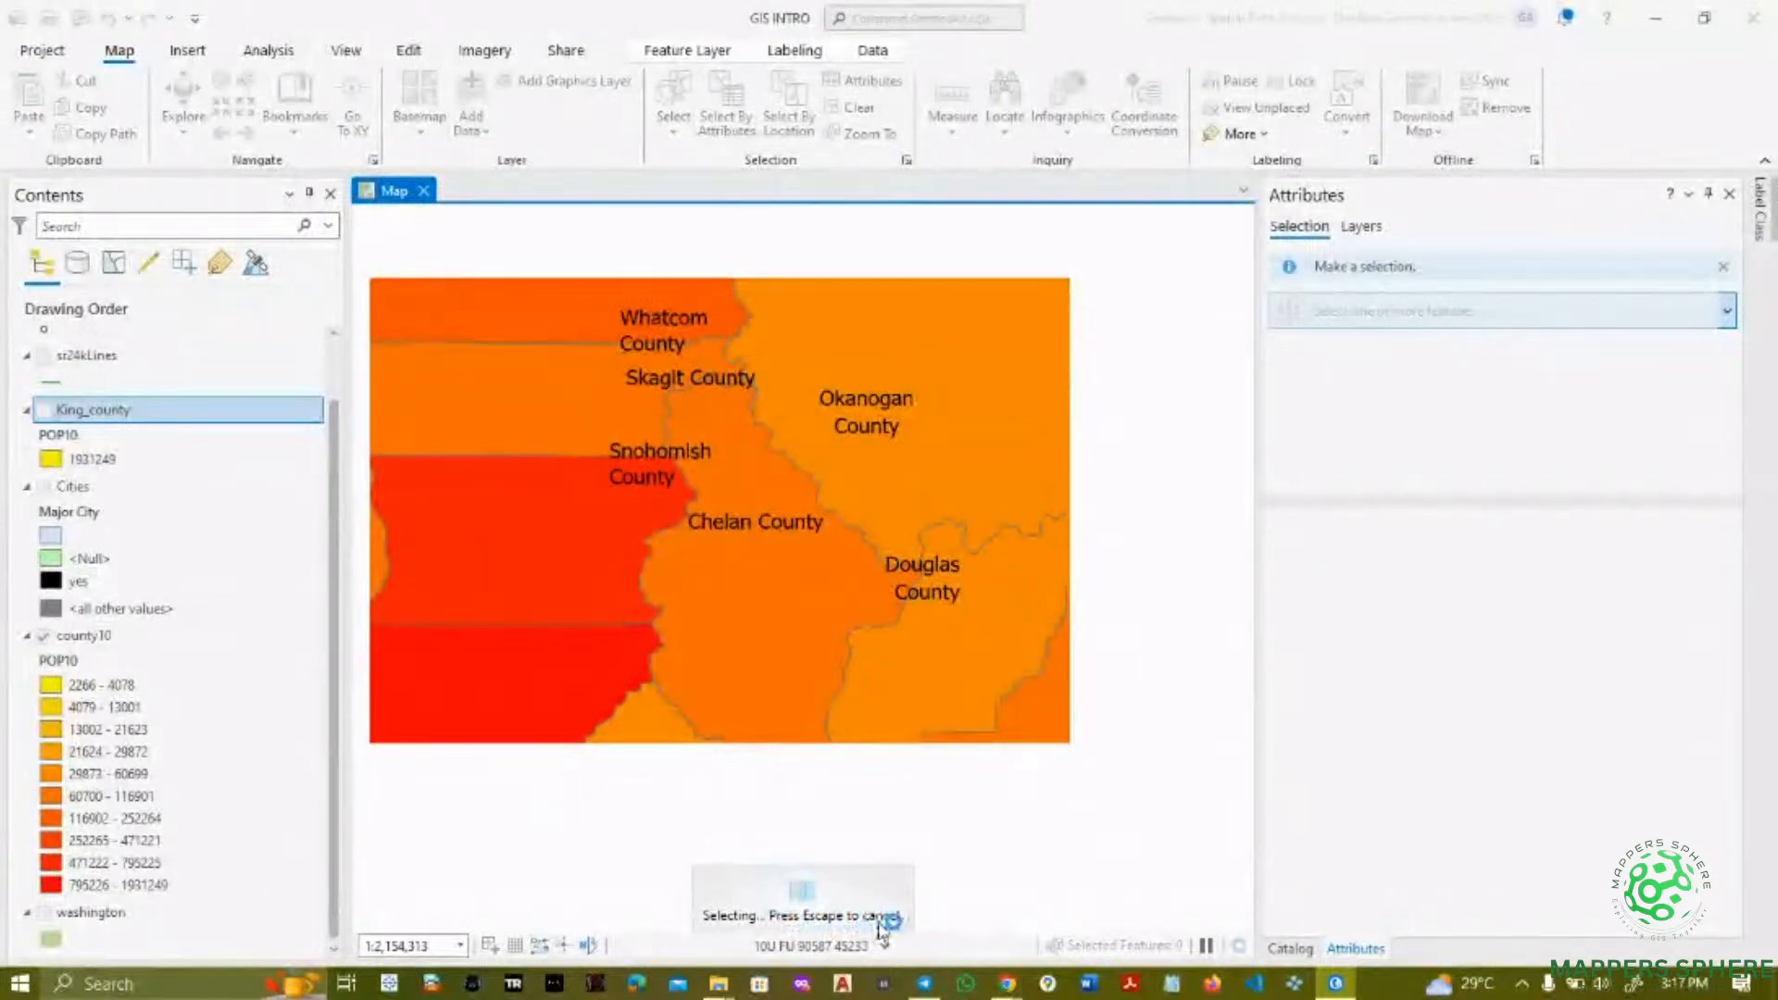
- Trace the rest of the Okanogan border, around Chelan County's northern tip and down its western side to Snohomish County
{"action": "mouse_move", "coordinate": [780, 733]}
{"action": "left_mouse_down"}
{"action": "mouse_move", "coordinate": [761, 639]}
{"action": "mouse_move", "coordinate": [779, 663]}
{"action": "left_mouse_up"}
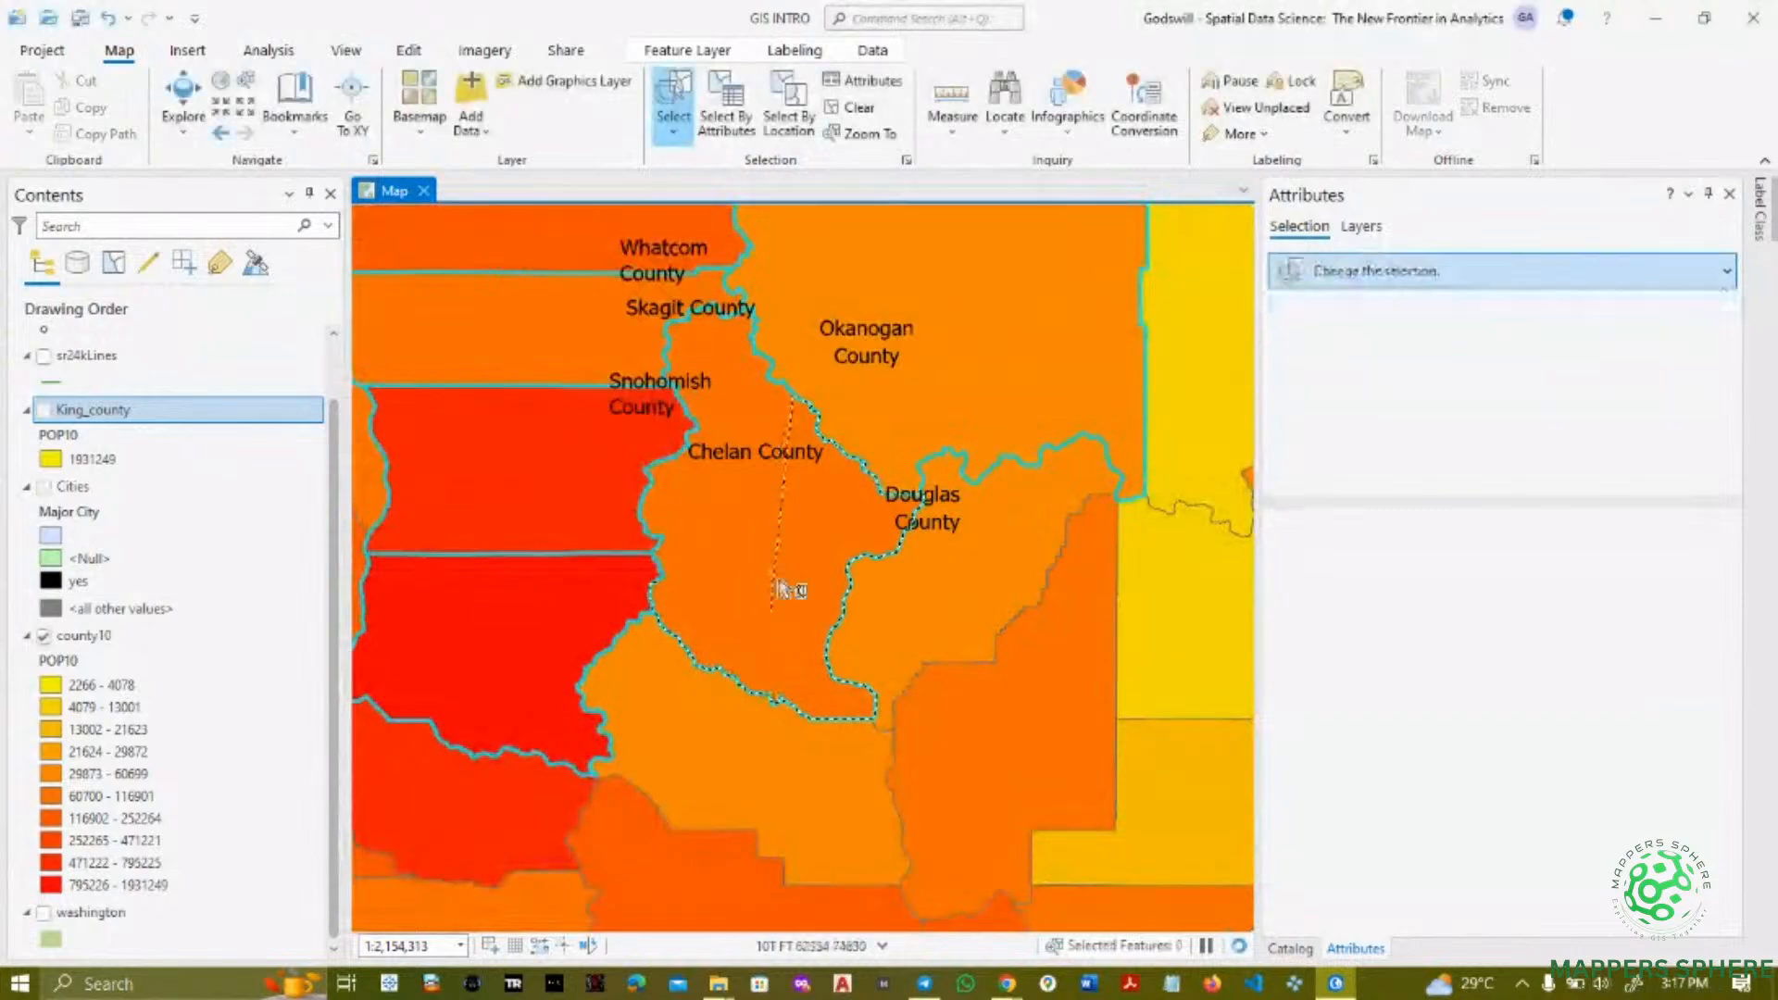
{"action": "scroll", "coordinate": [772, 445], "scroll_direction": "up", "scroll_amount": 3}
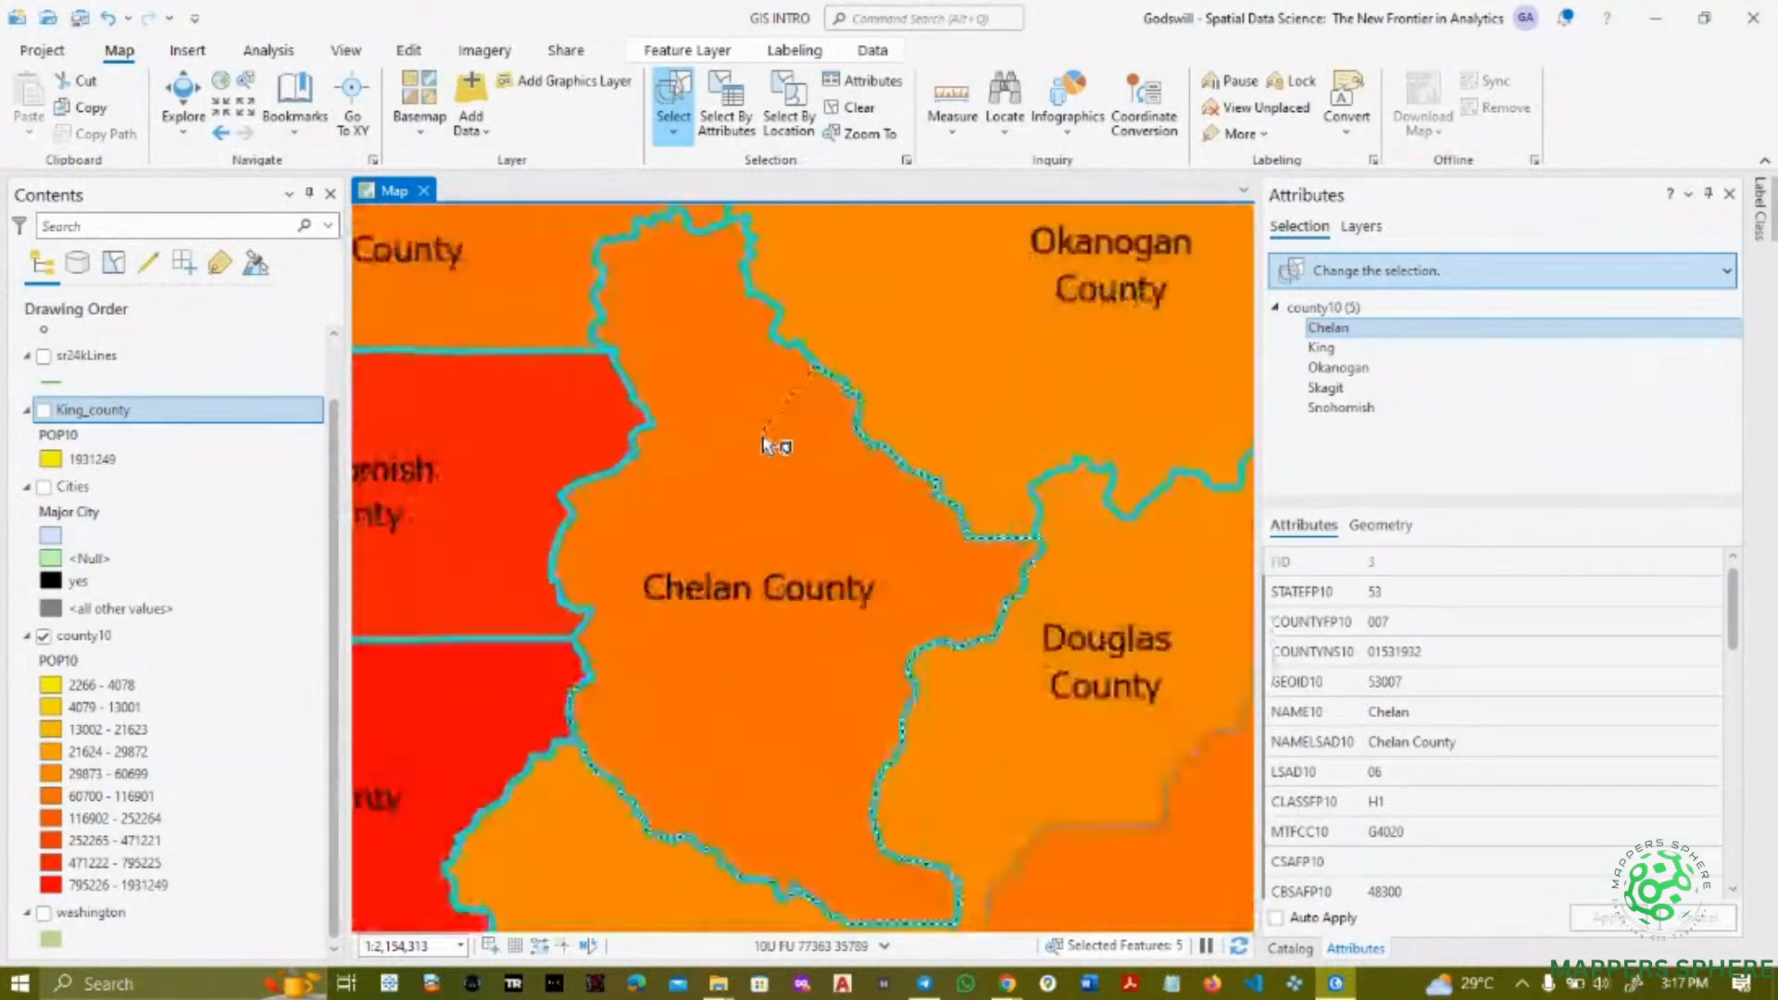
{"action": "scroll", "coordinate": [772, 445], "scroll_direction": "down", "scroll_amount": 5}
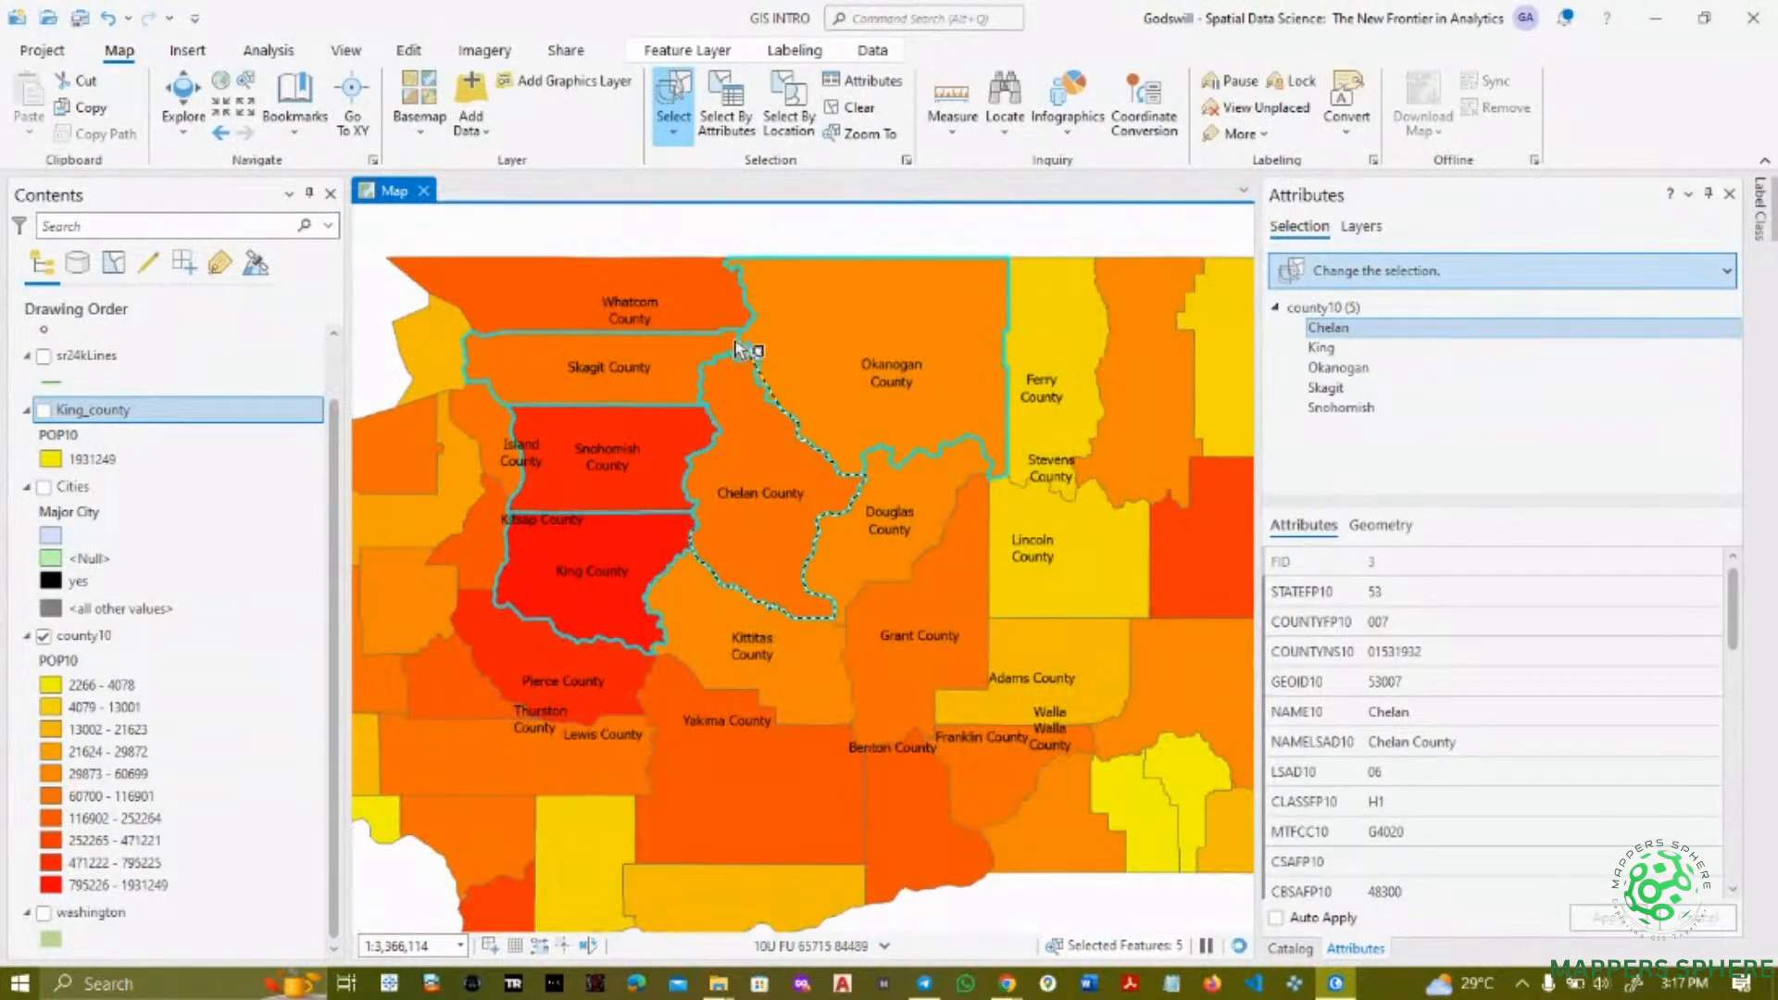
{"action": "scroll", "coordinate": [773, 419], "scroll_direction": "down", "scroll_amount": 3}
{"action": "scroll", "coordinate": [782, 408], "scroll_direction": "up", "scroll_amount": 5}
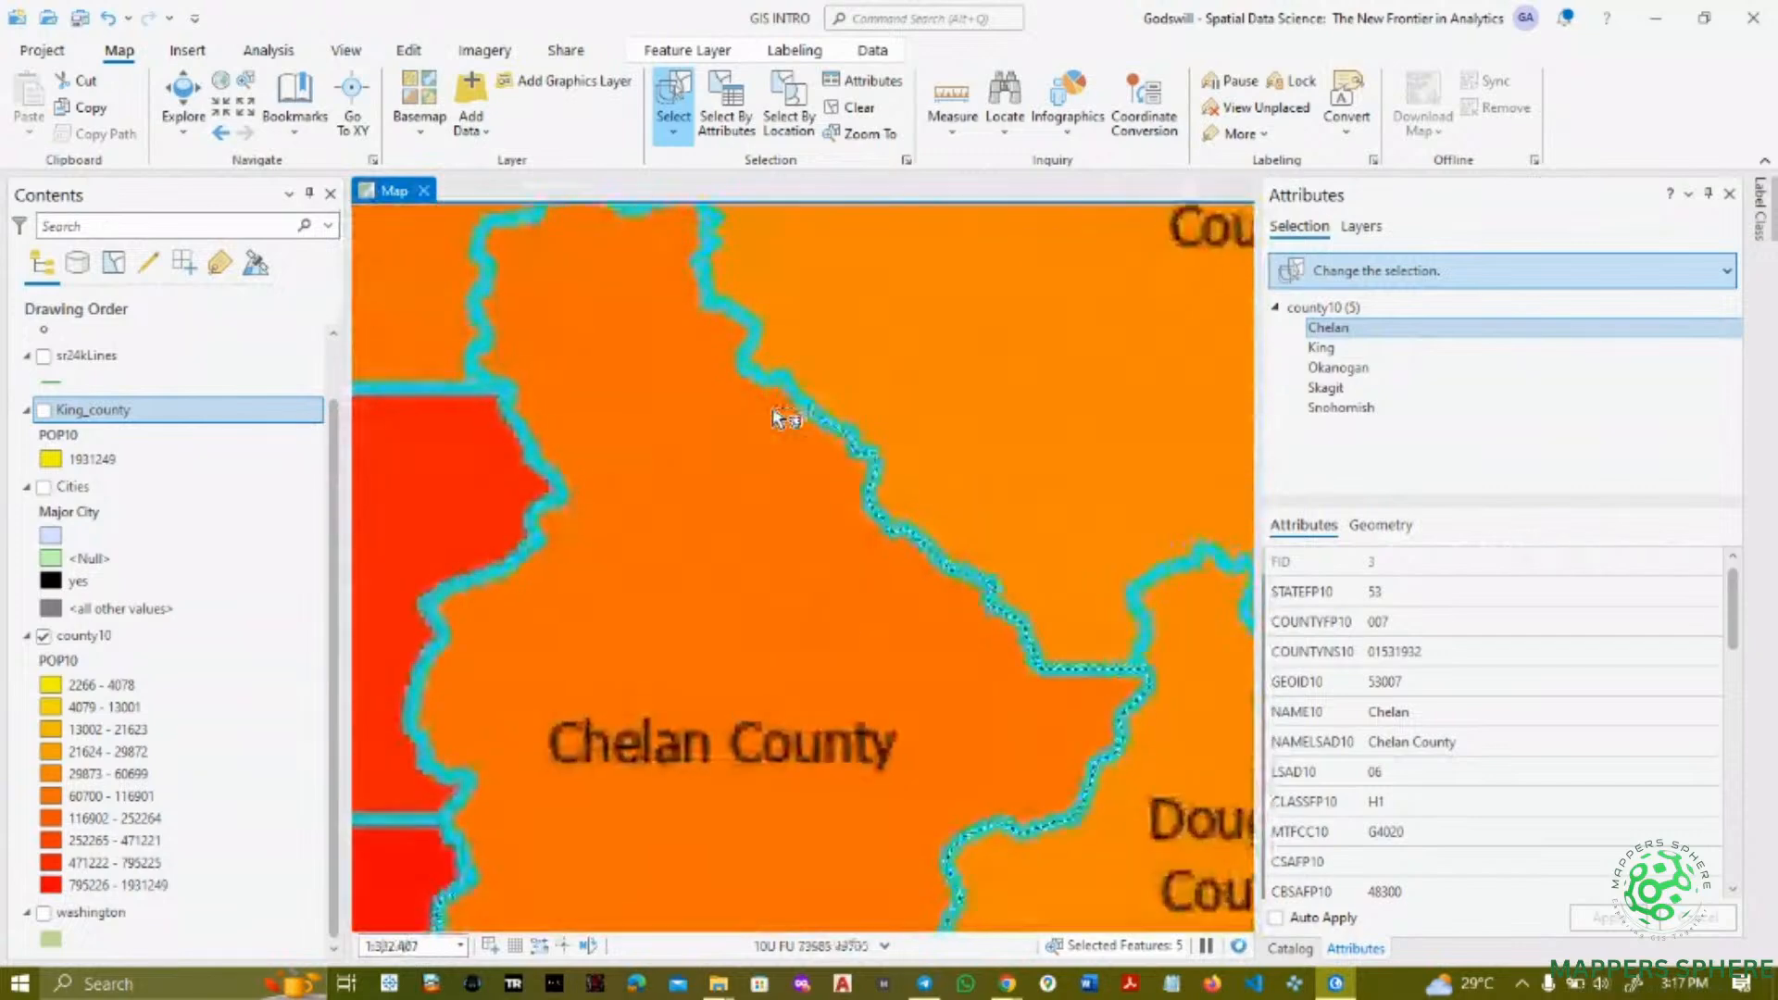
{"action": "scroll", "coordinate": [754, 396], "scroll_direction": "down", "scroll_amount": 3}
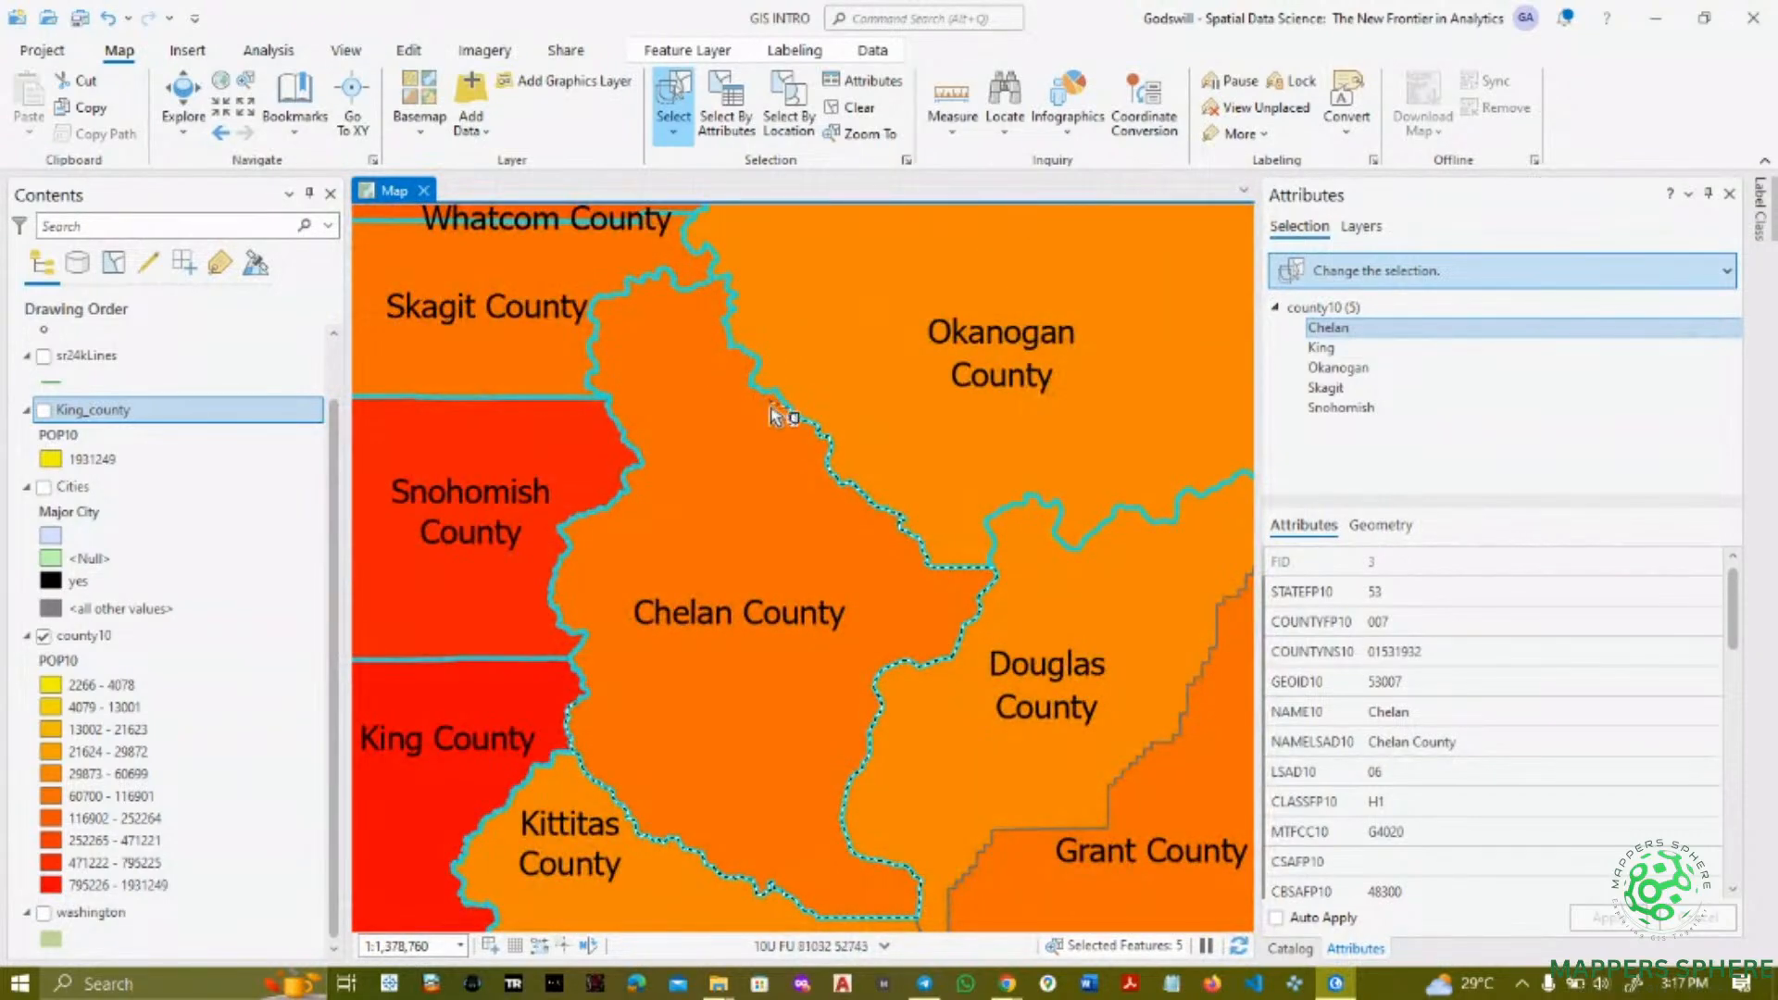
{"action": "scroll", "coordinate": [803, 428], "scroll_direction": "up", "scroll_amount": 2}
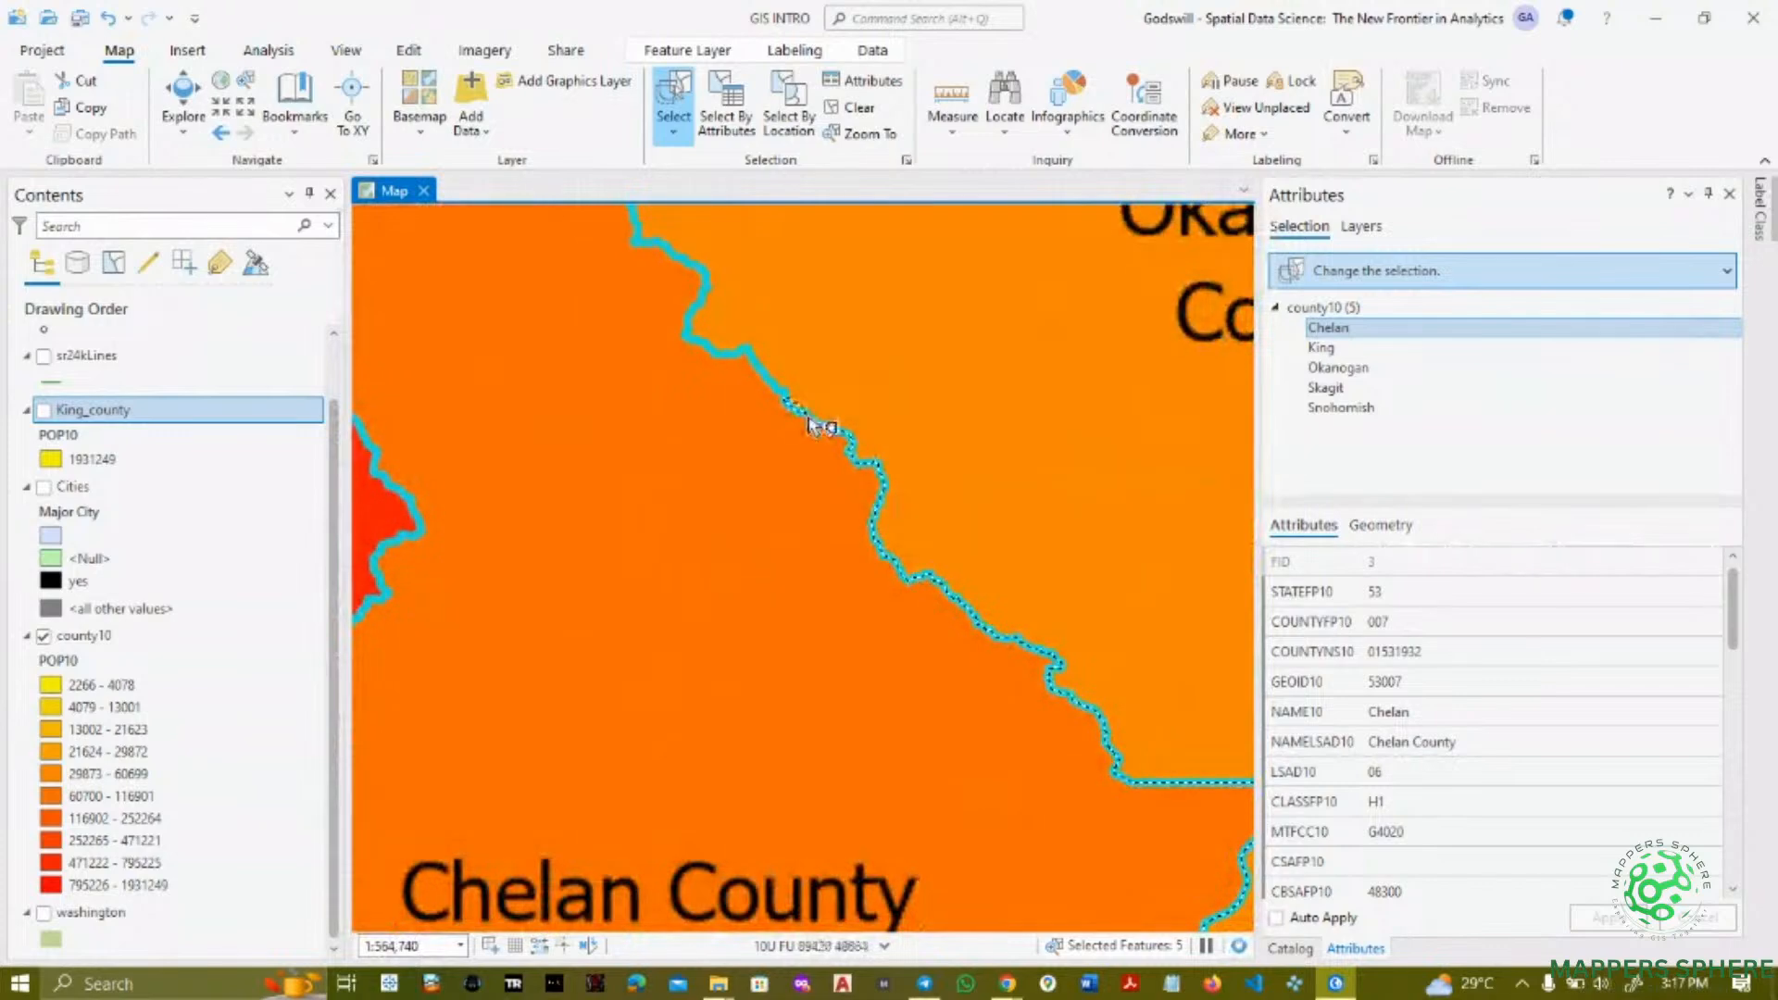
{"action": "scroll", "coordinate": [731, 350], "scroll_direction": "down", "scroll_amount": 1}
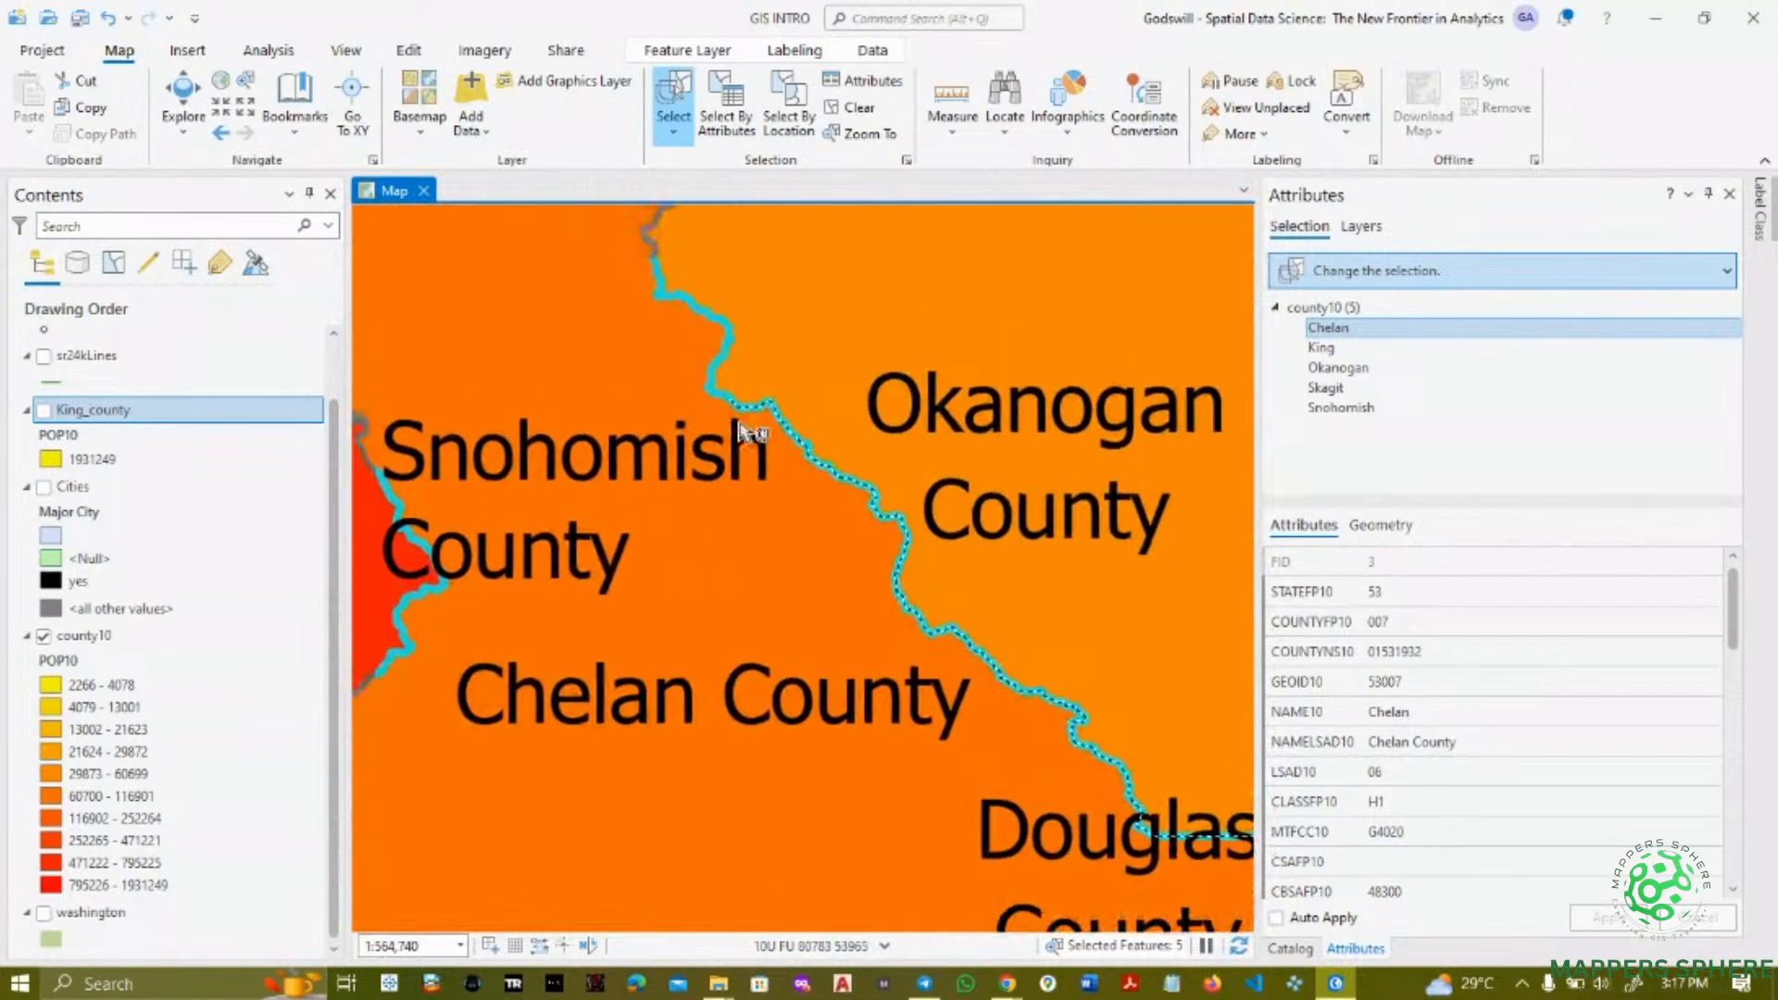
{"action": "scroll", "coordinate": [748, 446], "scroll_direction": "down", "scroll_amount": 1}
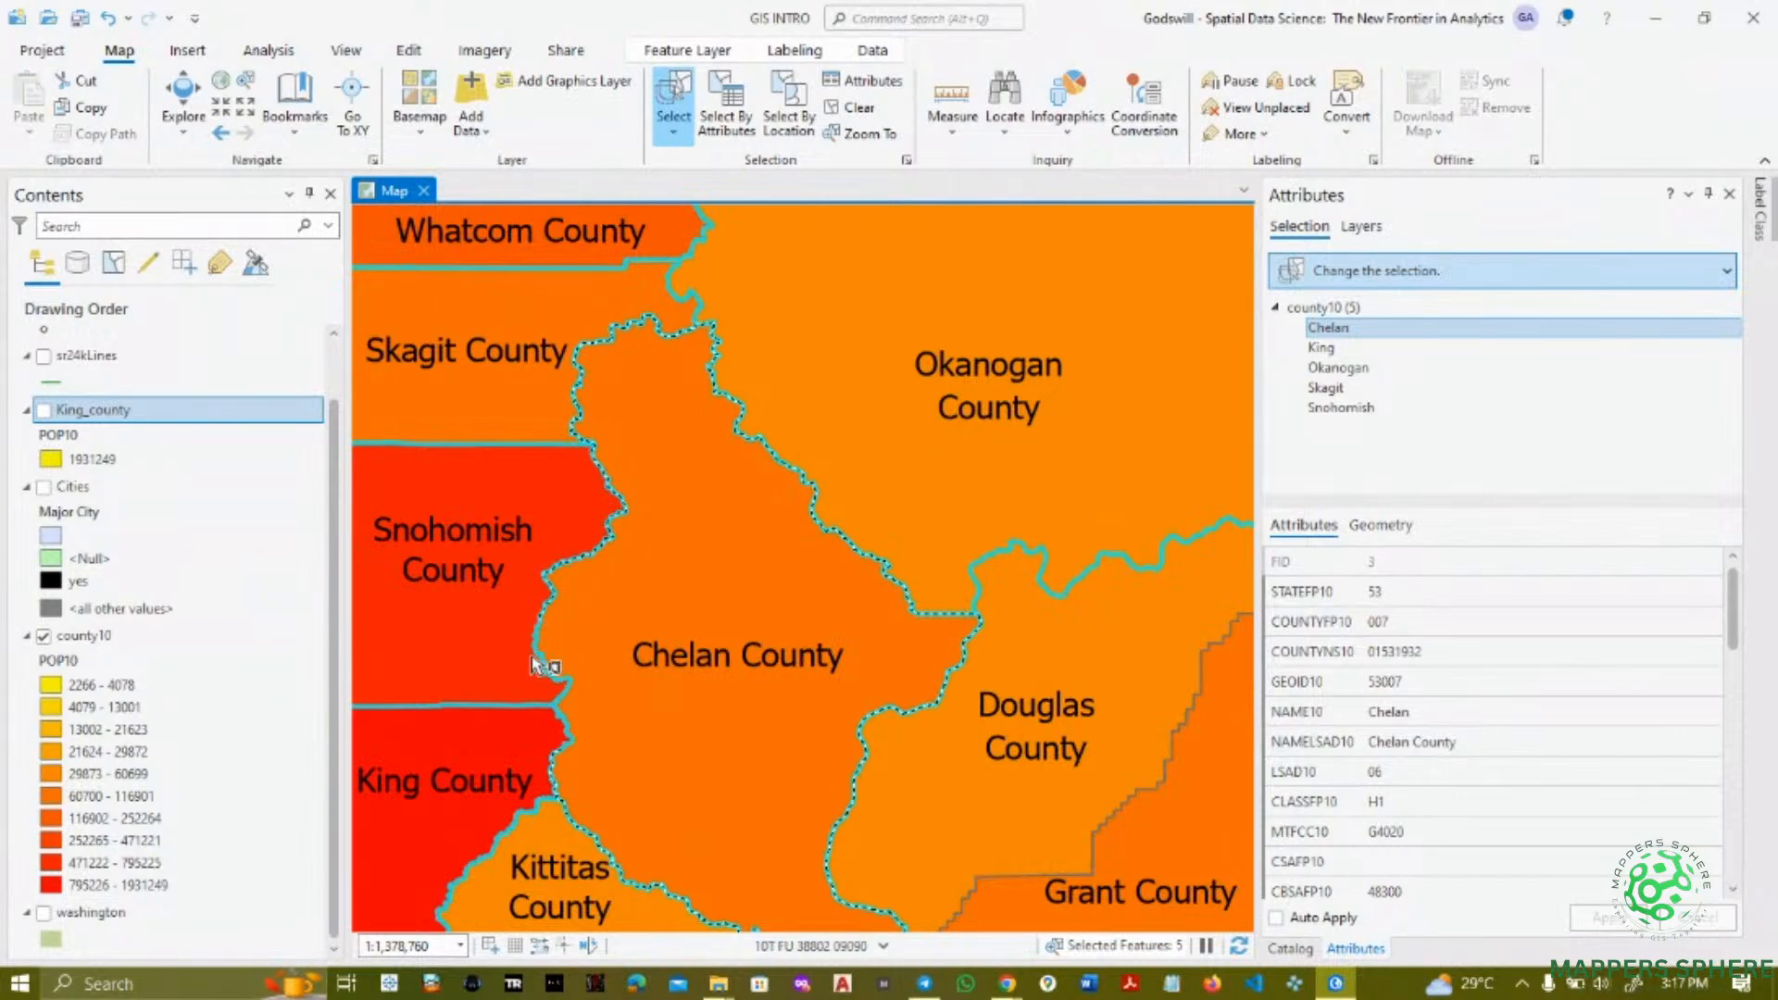
- Complete the traced outline along the Snohomish–Chelan county border and clear the selection
{"action": "scroll", "coordinate": [535, 651], "scroll_direction": "up", "scroll_amount": 1}
{"action": "scroll", "coordinate": [537, 648], "scroll_direction": "up", "scroll_amount": 2}
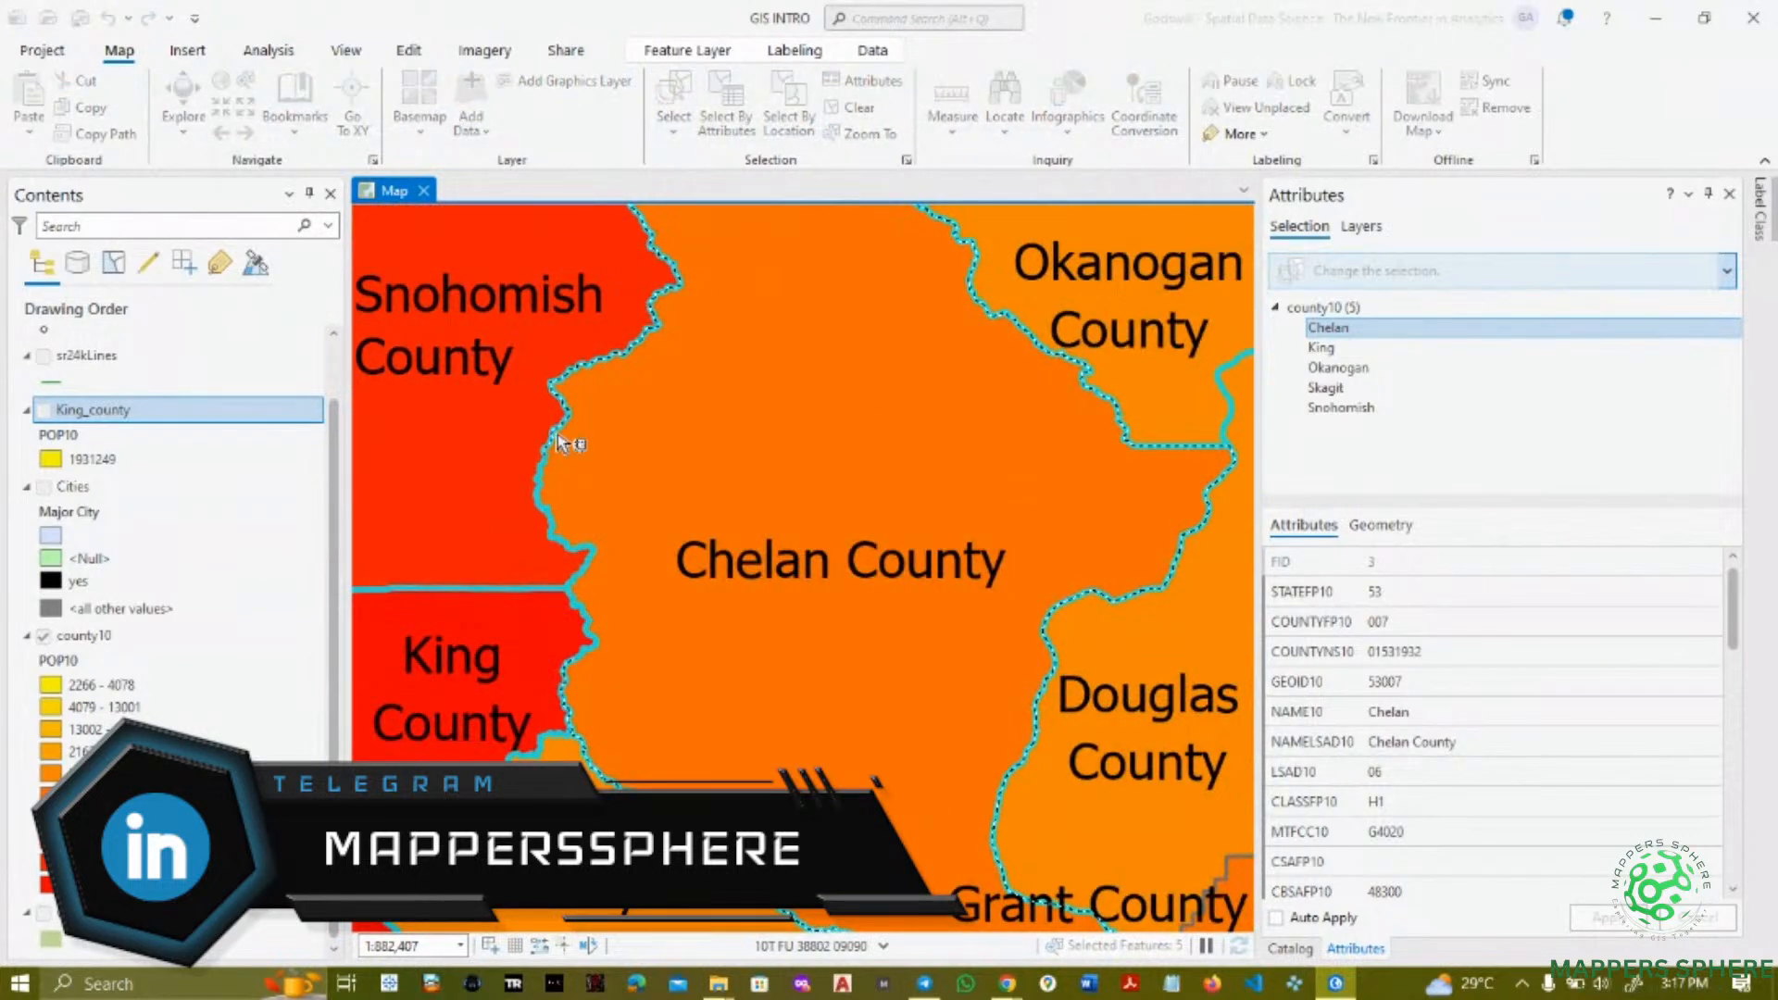
{"action": "scroll", "coordinate": [613, 505], "scroll_direction": "up", "scroll_amount": 1}
{"action": "scroll", "coordinate": [613, 535], "scroll_direction": "down", "scroll_amount": 1}
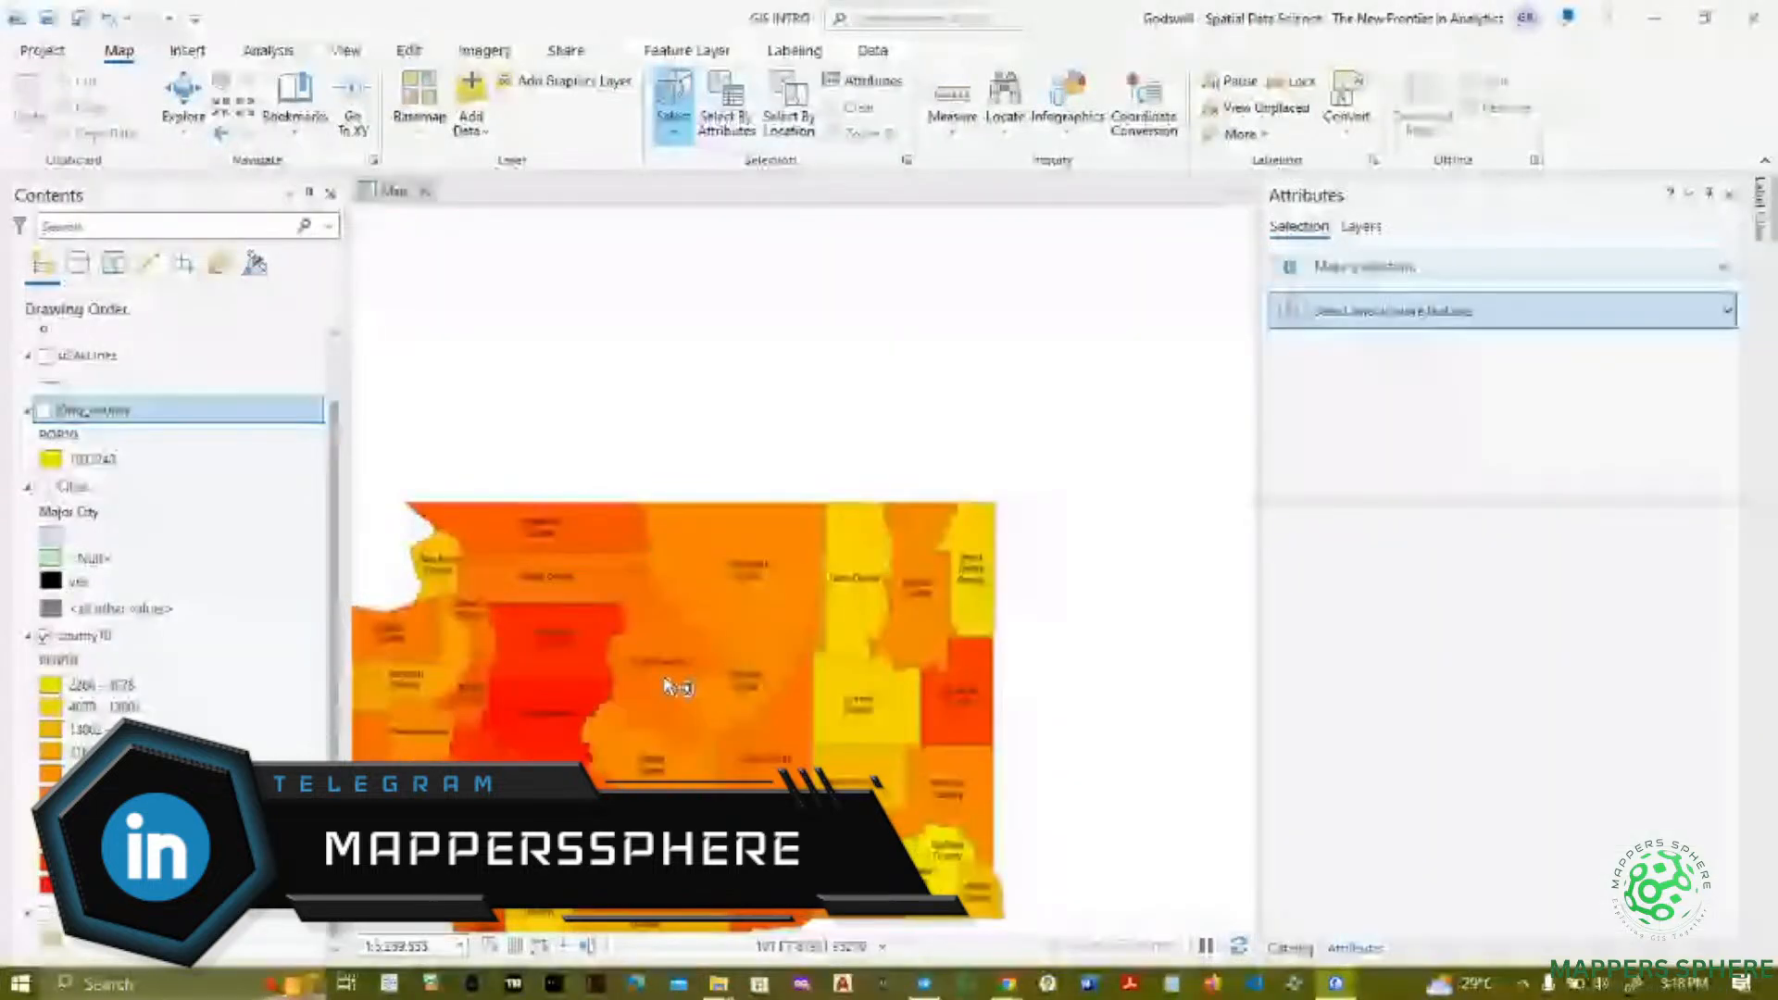
{"action": "scroll", "coordinate": [667, 687], "scroll_direction": "up", "scroll_amount": 4}
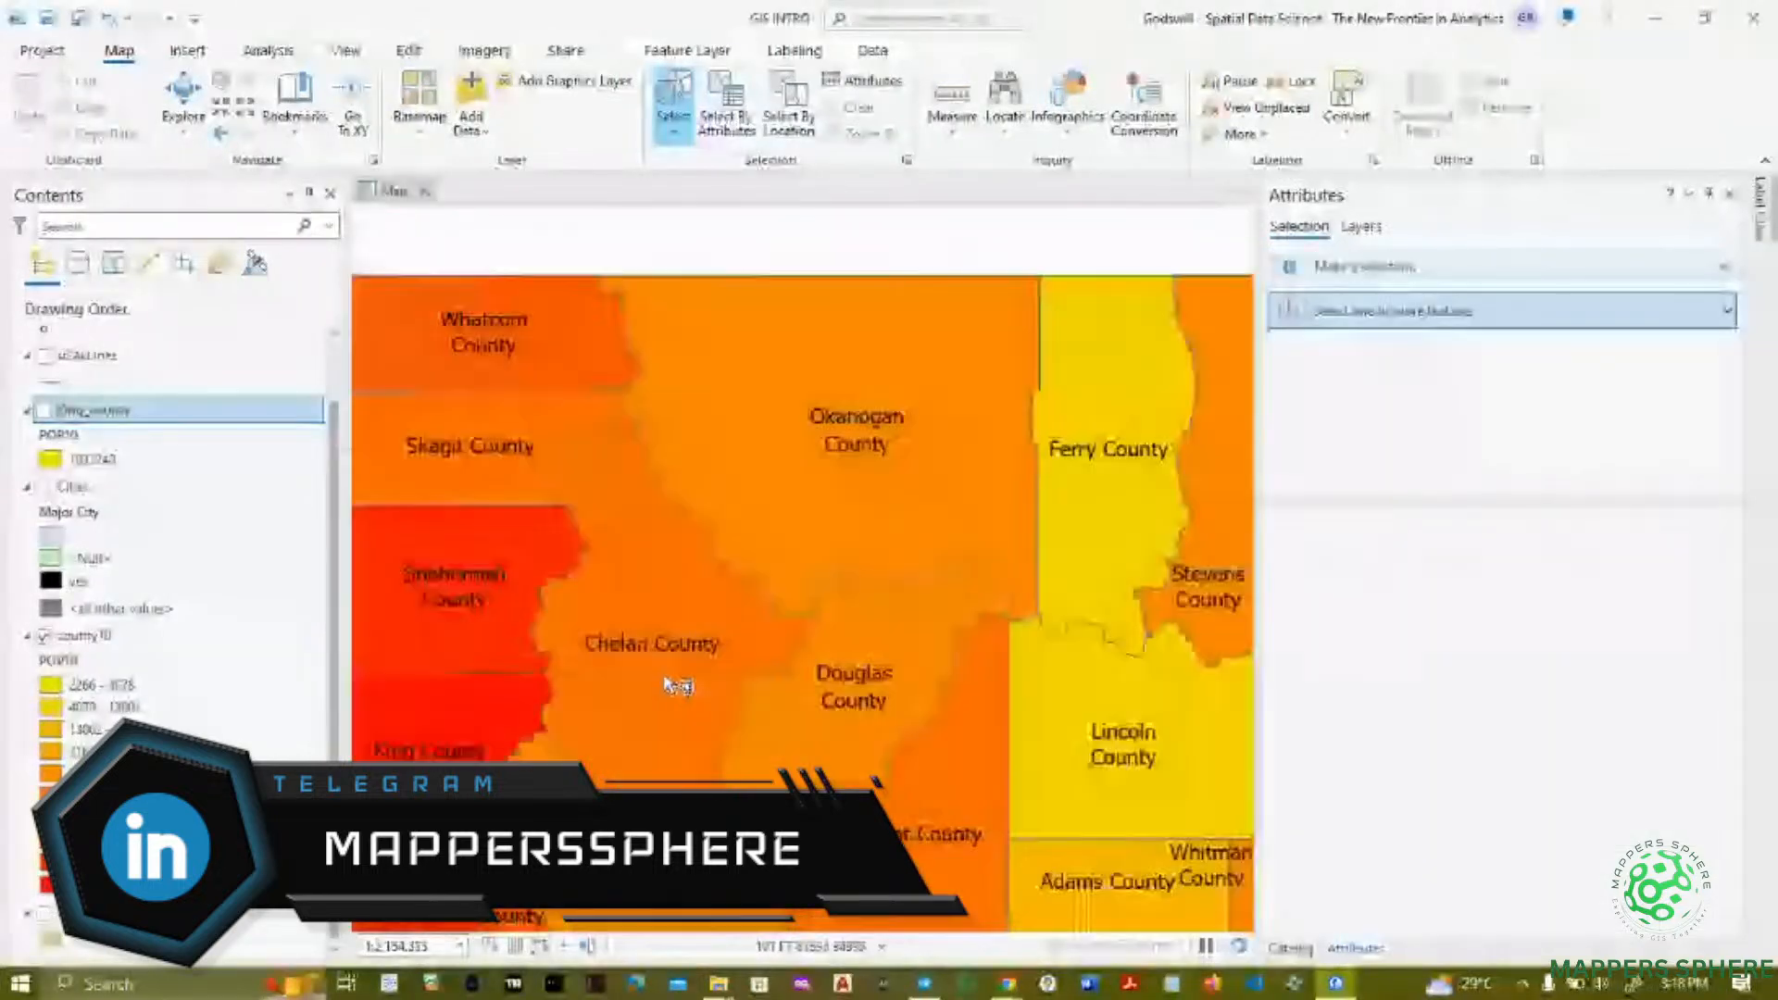
- Try setting up Select By Location with King_county and county10 as input features and the Contains relationship, and close it without applying
{"action": "left_click", "coordinate": [800, 128]}
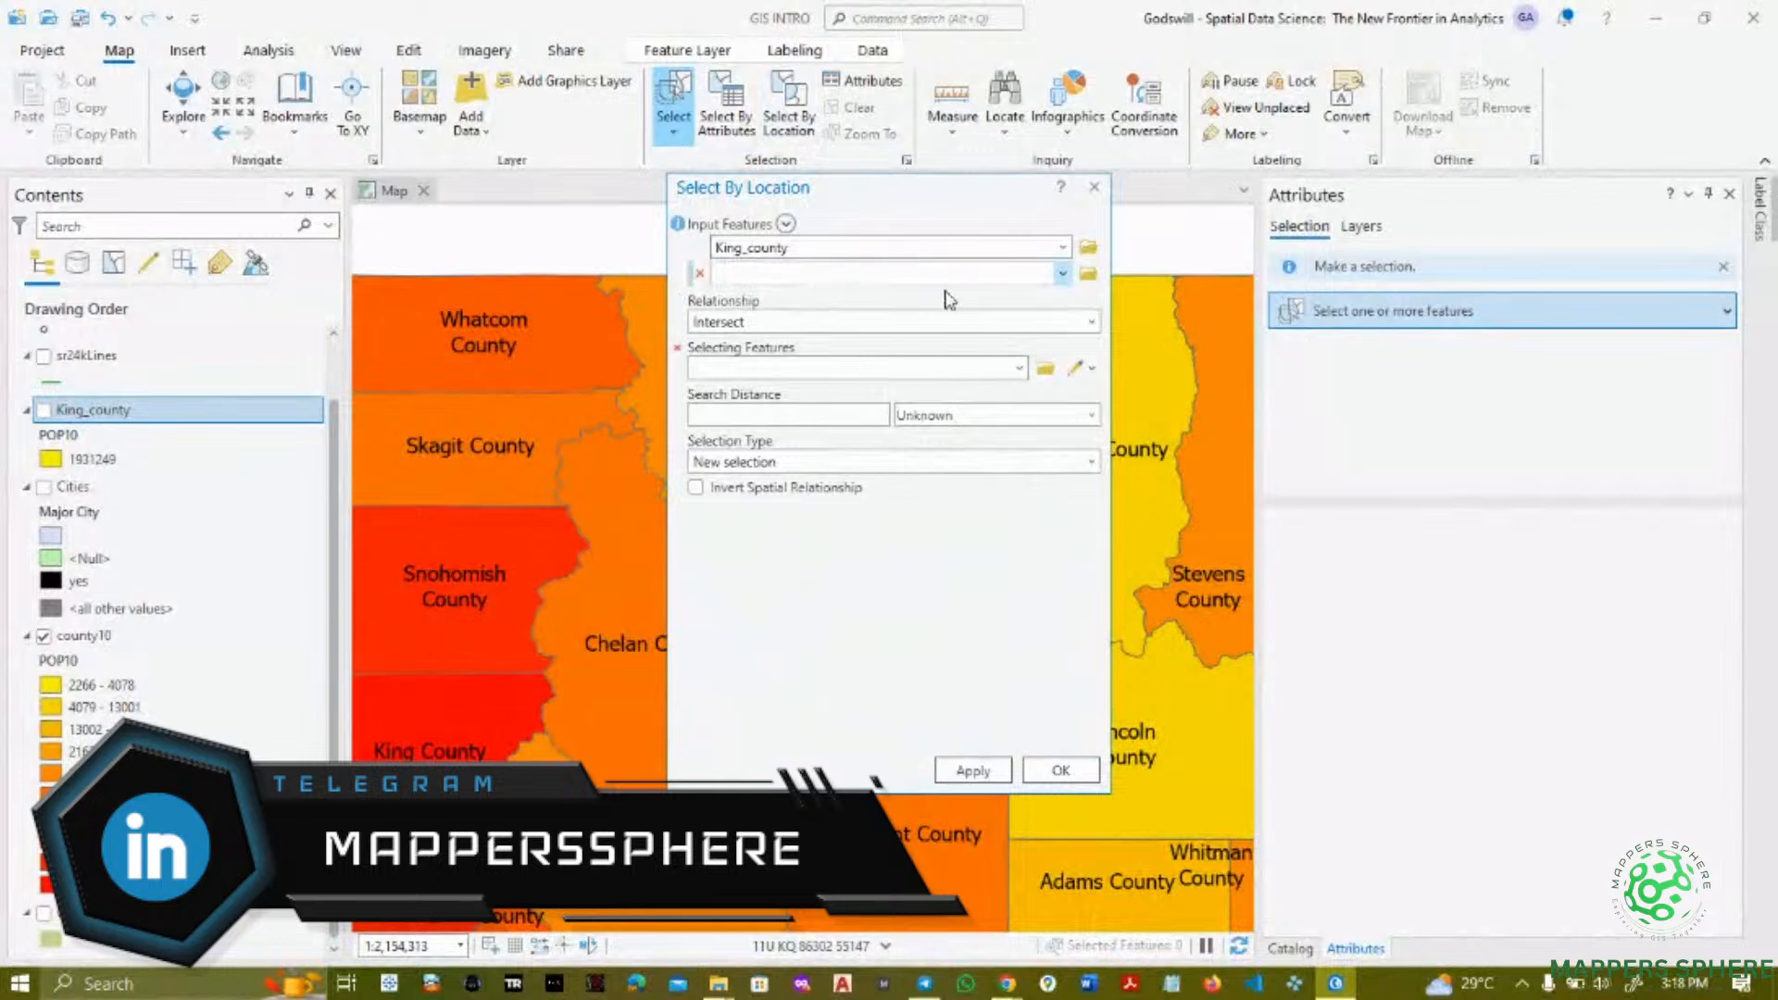
{"action": "left_click", "coordinate": [1063, 274]}
{"action": "left_click", "coordinate": [1063, 274]}
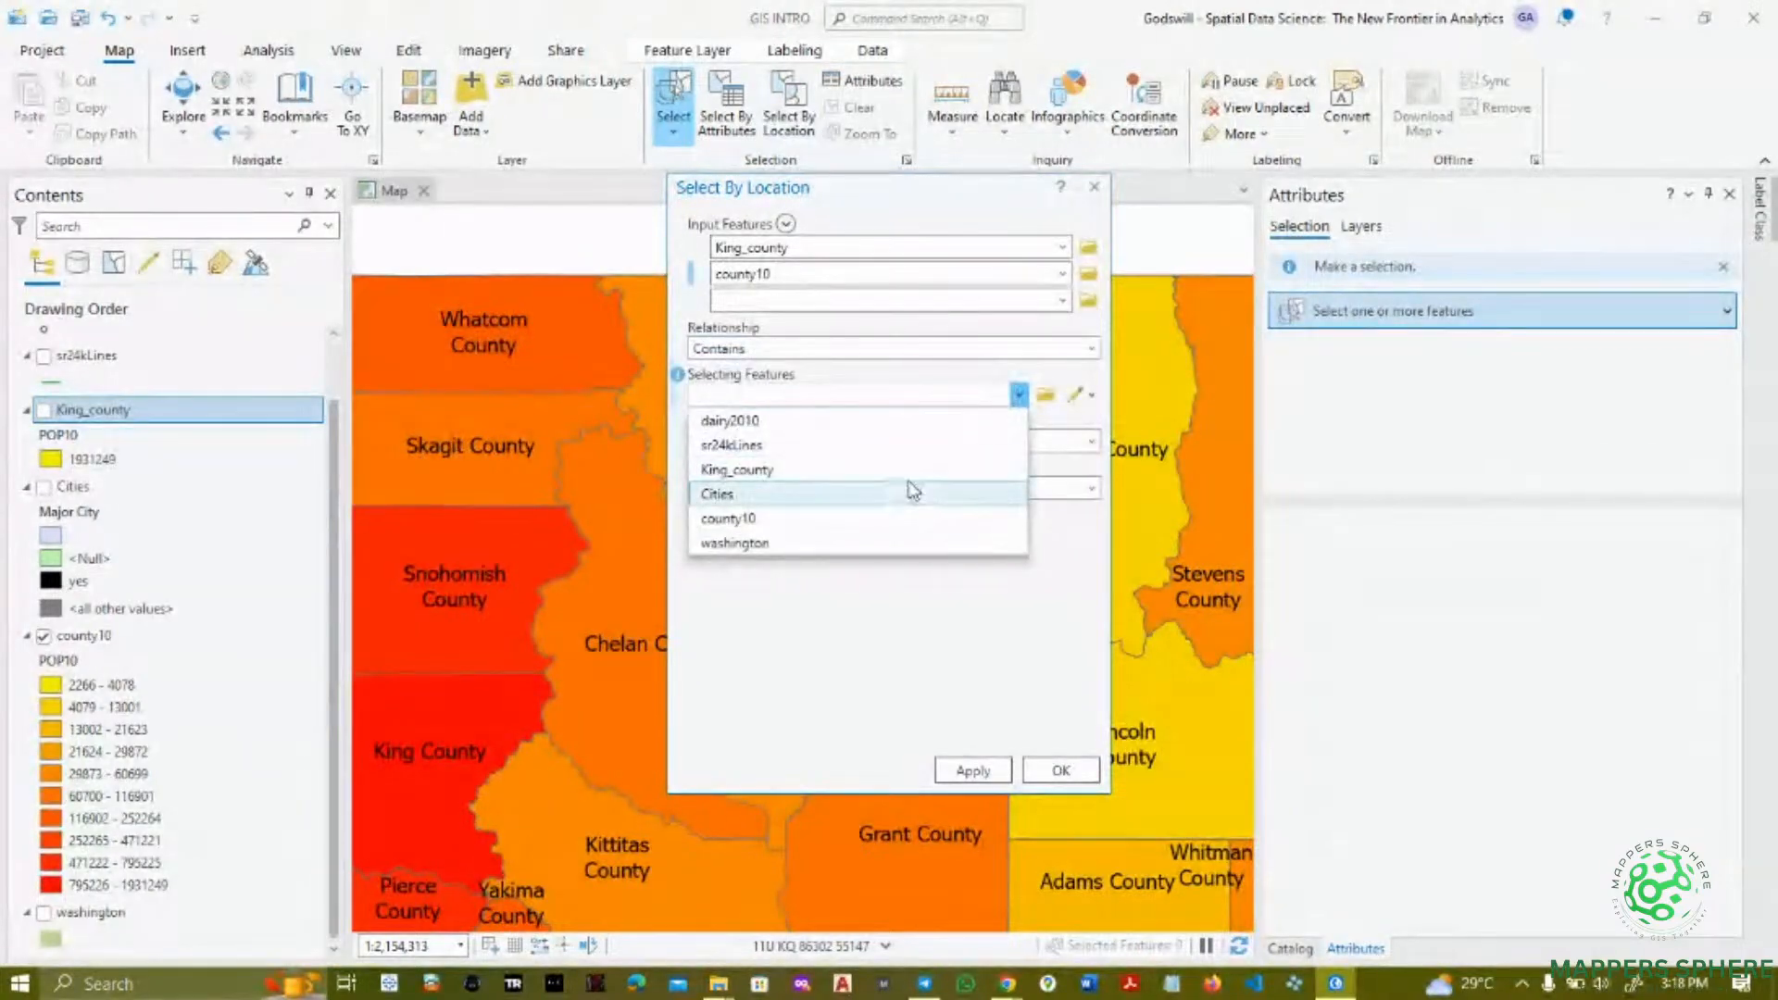
{"action": "left_click", "coordinate": [840, 379]}
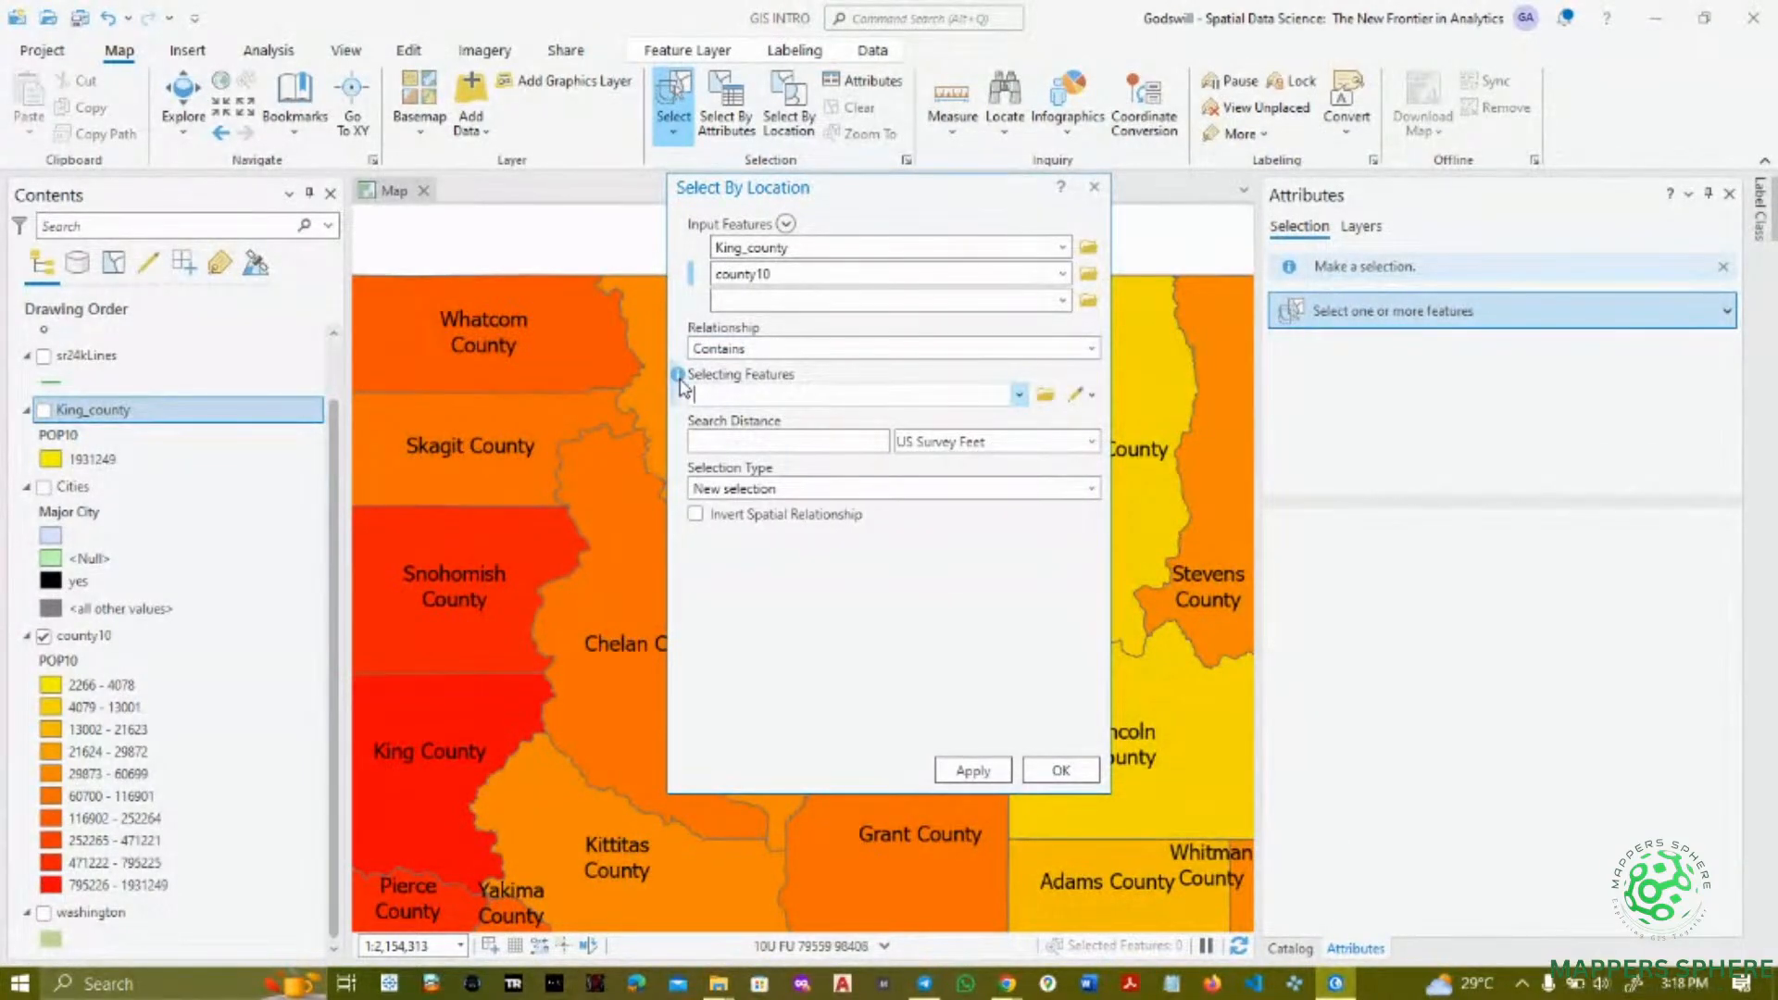
{"action": "mouse_move", "coordinate": [680, 382]}
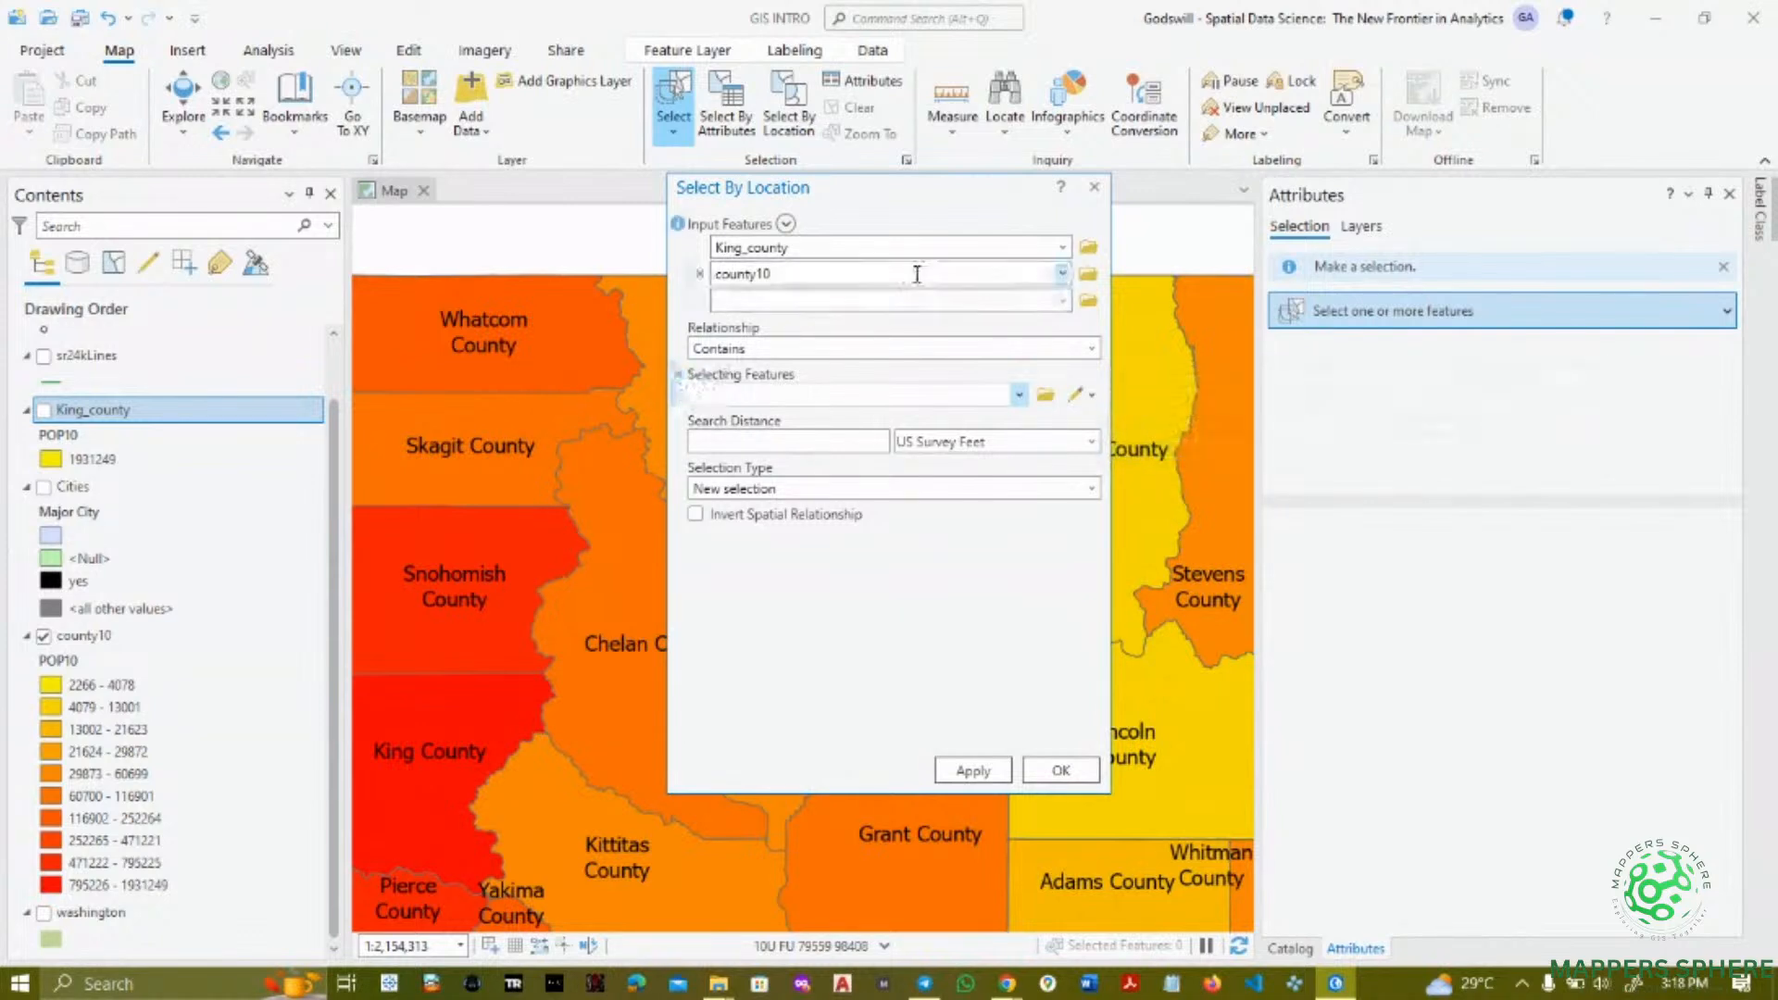
{"action": "left_click", "coordinate": [1091, 191]}
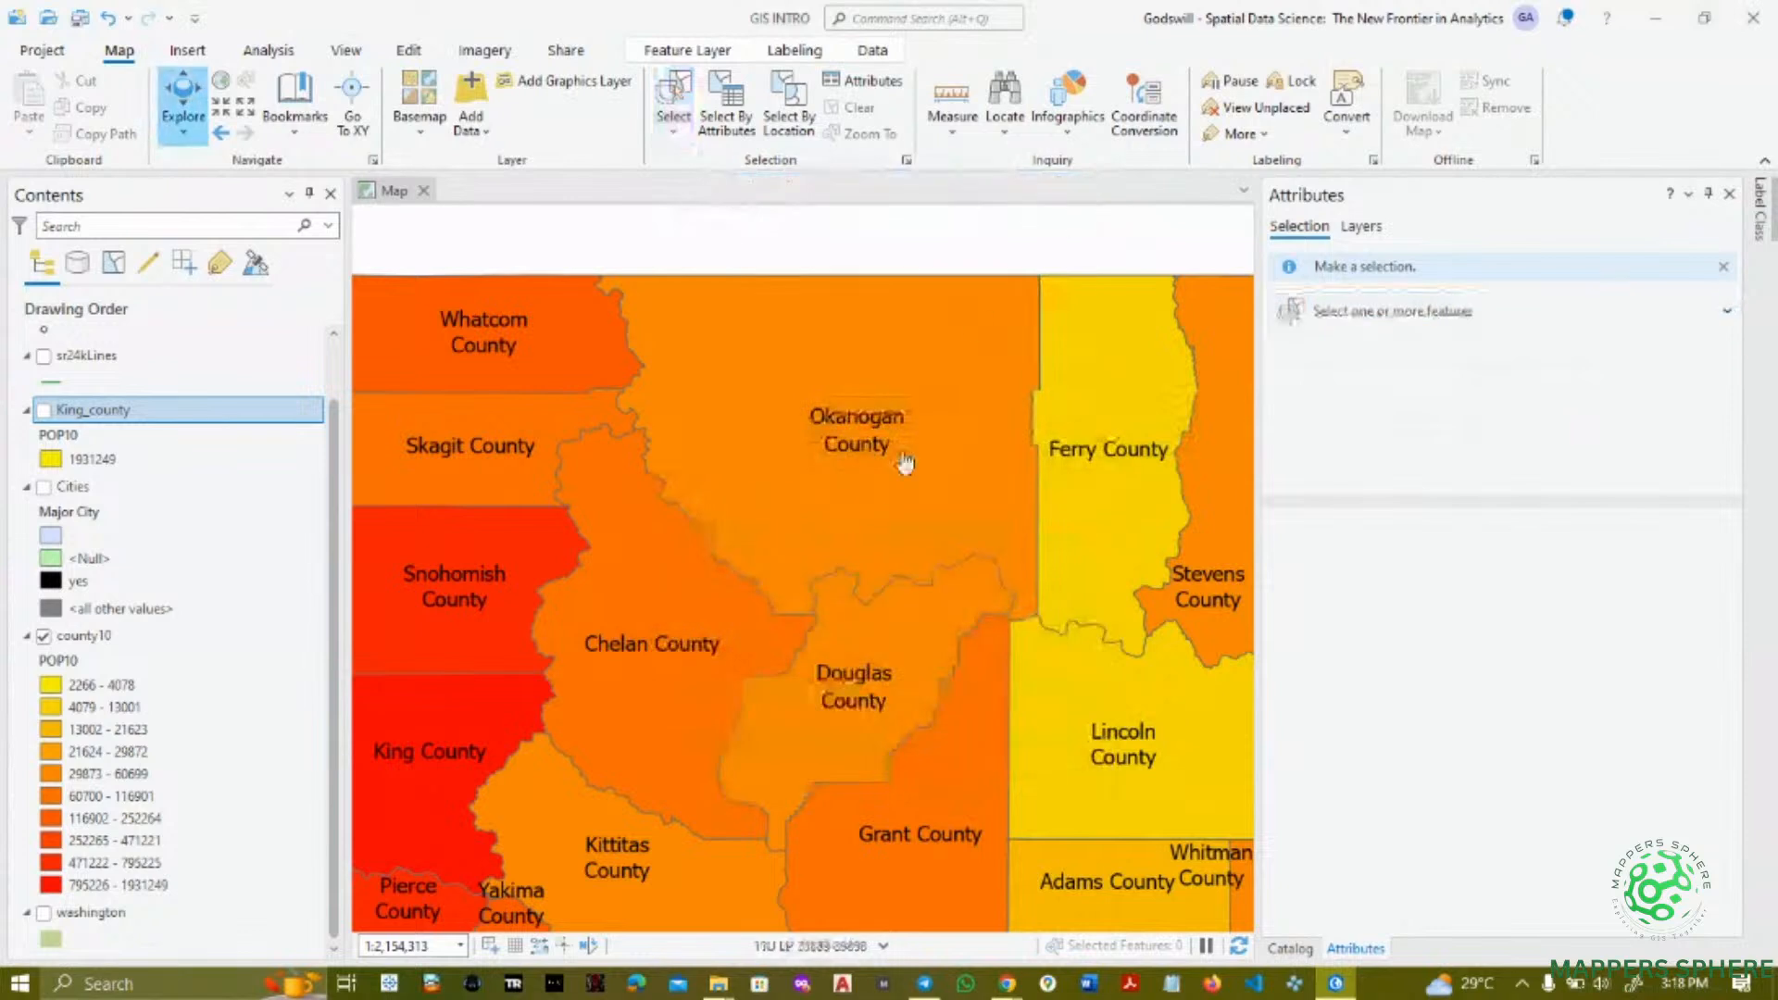
- Show the whole of Washington State in the map and auto-hide the Attributes pane
{"action": "scroll", "coordinate": [890, 485], "scroll_direction": "down", "scroll_amount": 5}
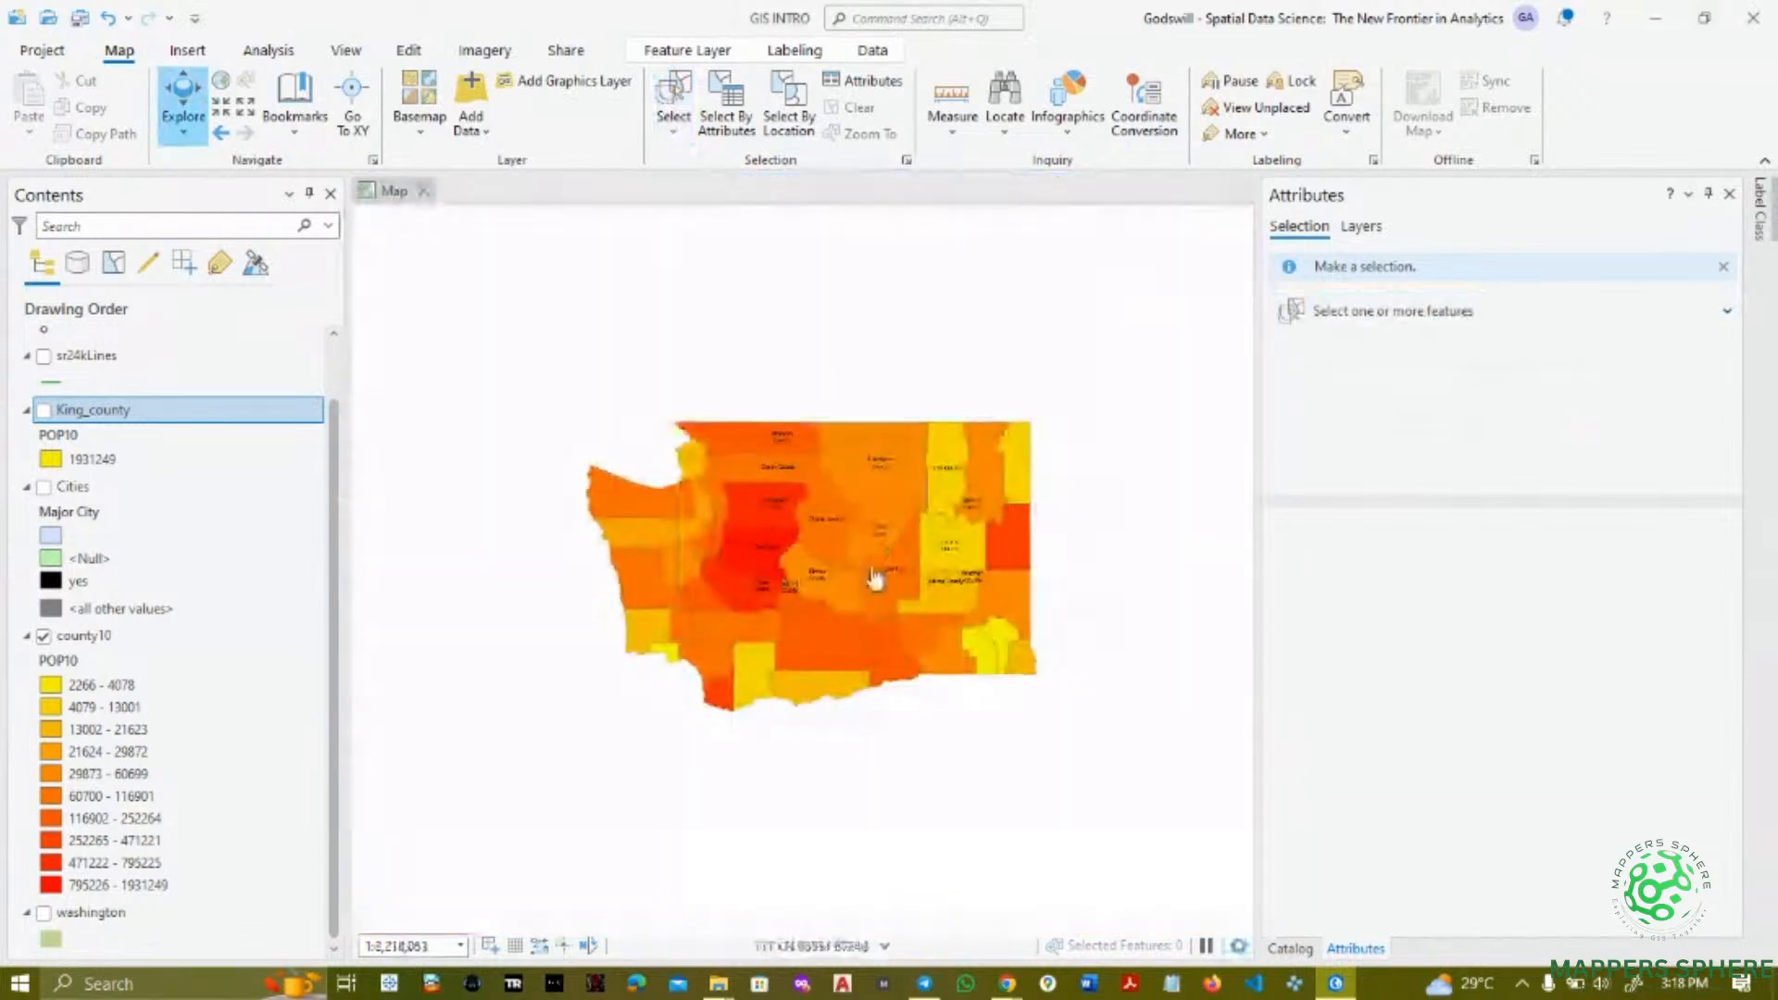
{"action": "scroll", "coordinate": [786, 567], "scroll_direction": "up", "scroll_amount": 4}
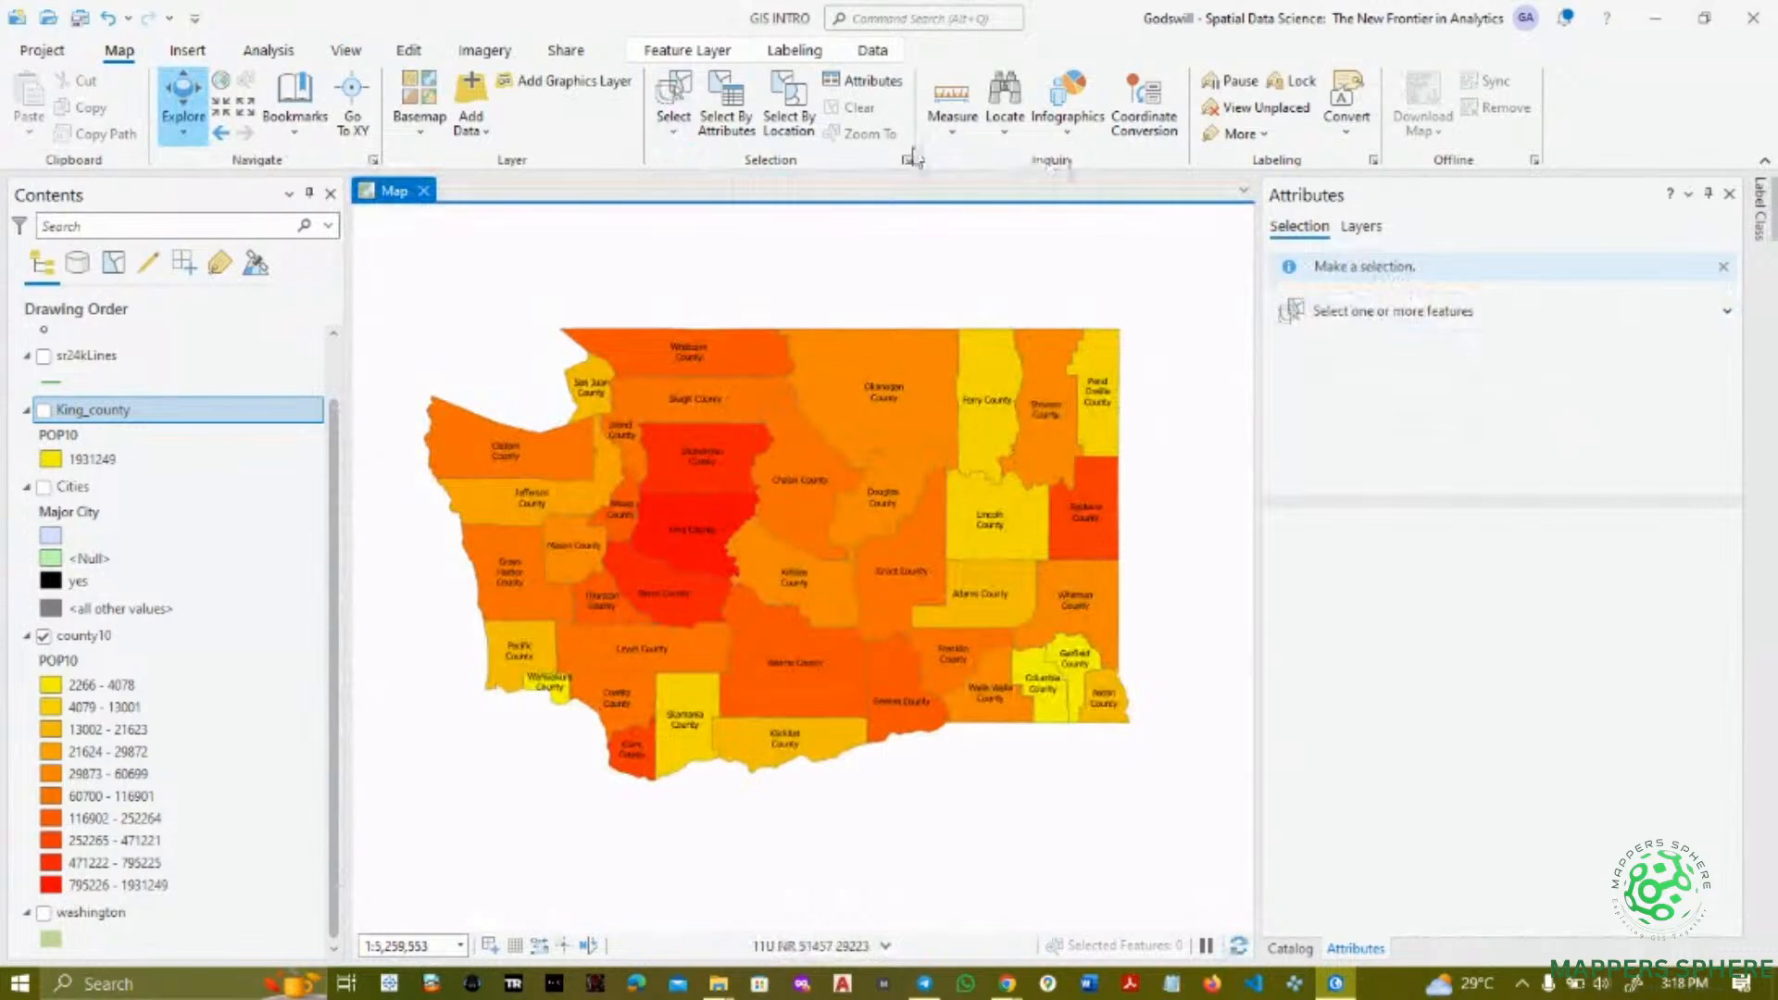
{"action": "left_click", "coordinate": [1709, 196]}
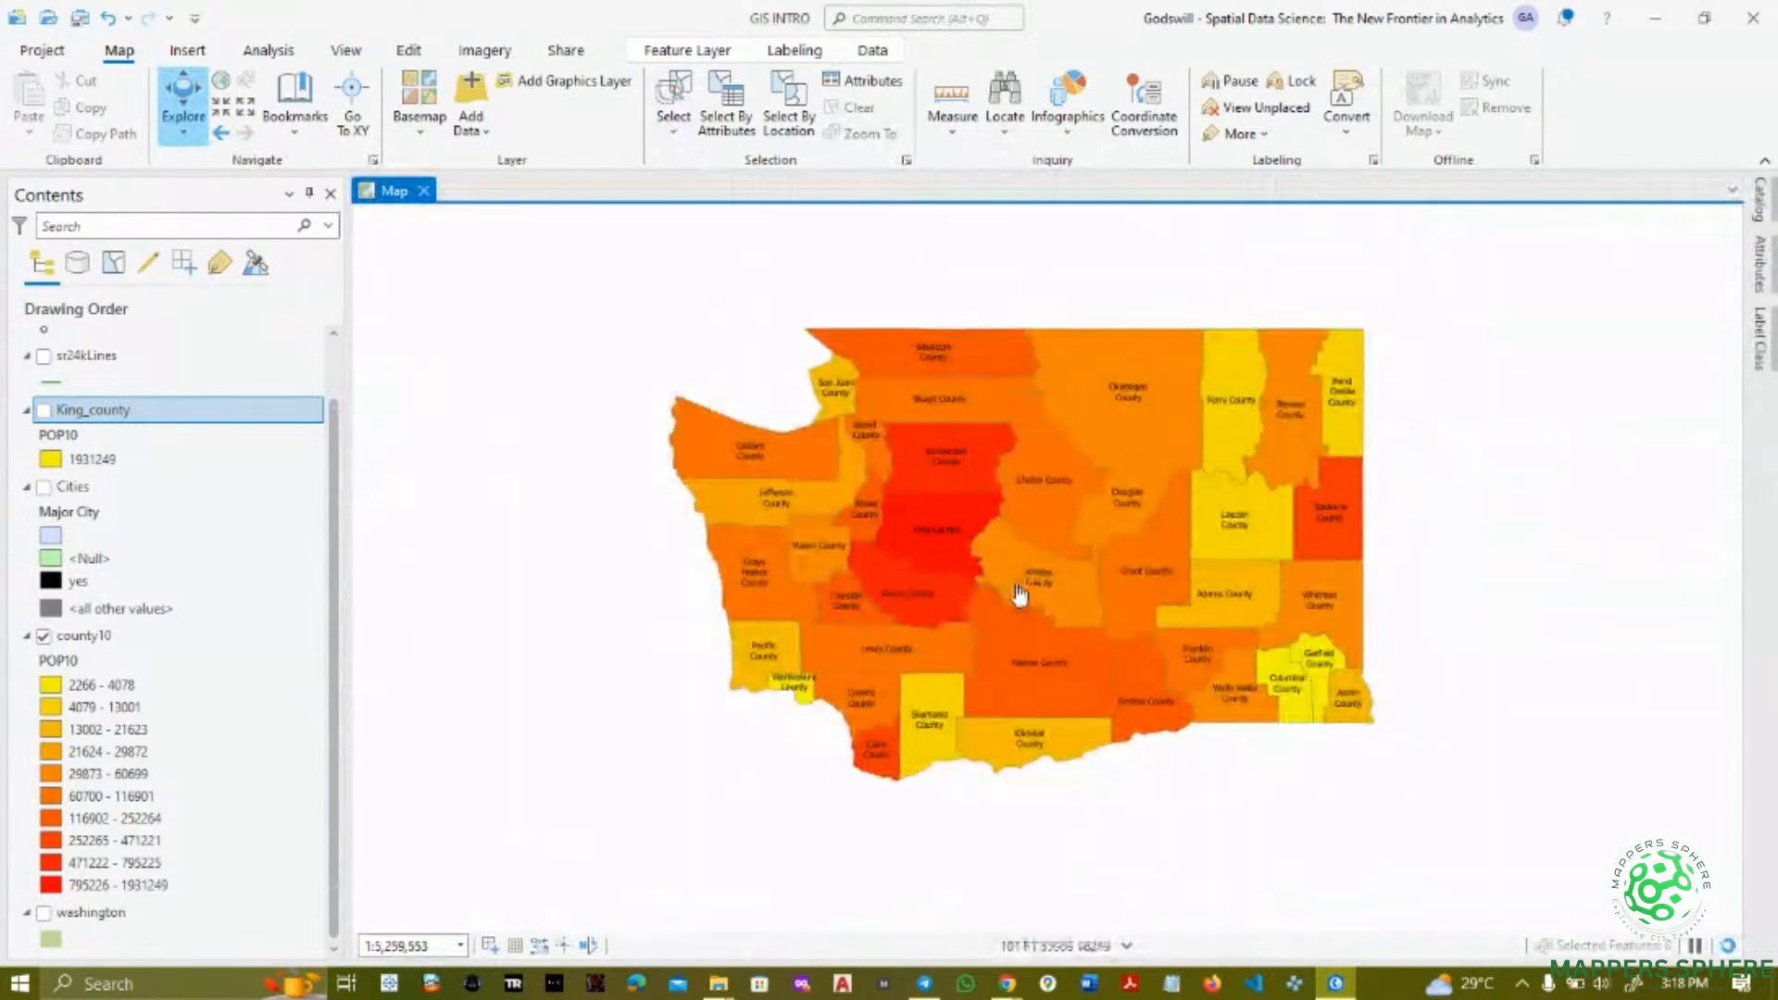
{"action": "scroll", "coordinate": [1028, 592], "scroll_direction": "up", "scroll_amount": 2}
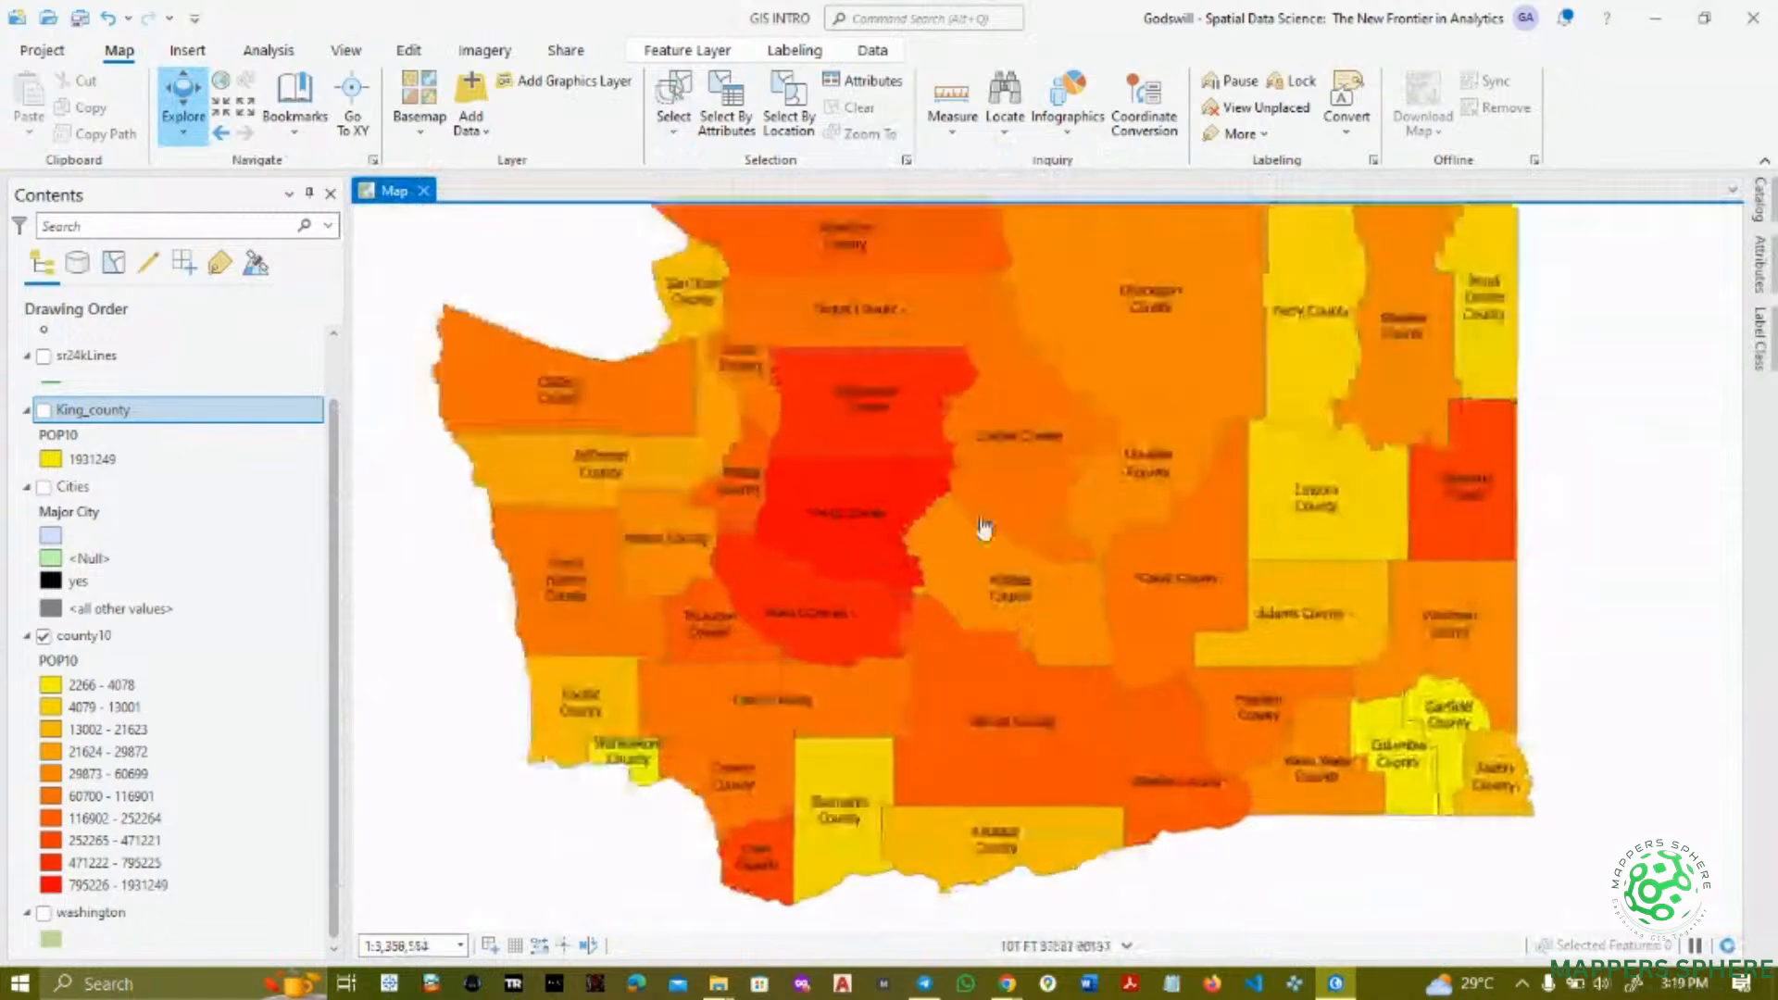
{"action": "scroll", "coordinate": [978, 574], "scroll_direction": "up", "scroll_amount": 2}
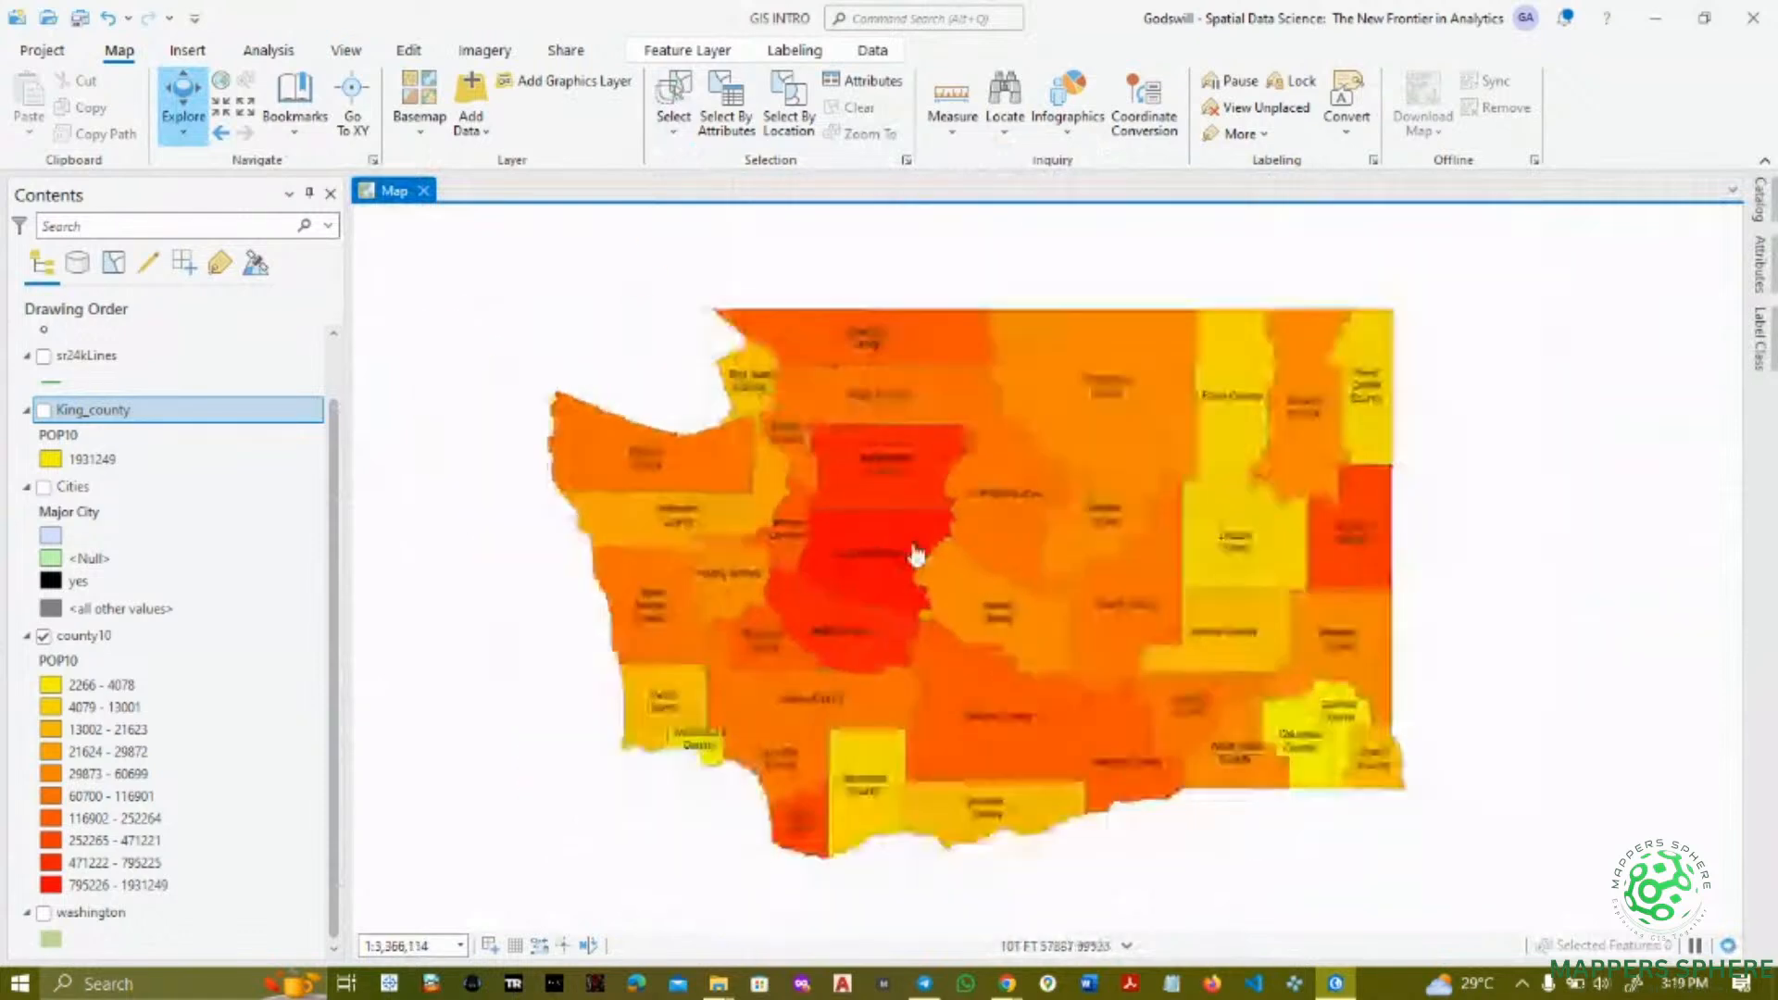
{"action": "scroll", "coordinate": [915, 554], "scroll_direction": "down", "scroll_amount": 2}
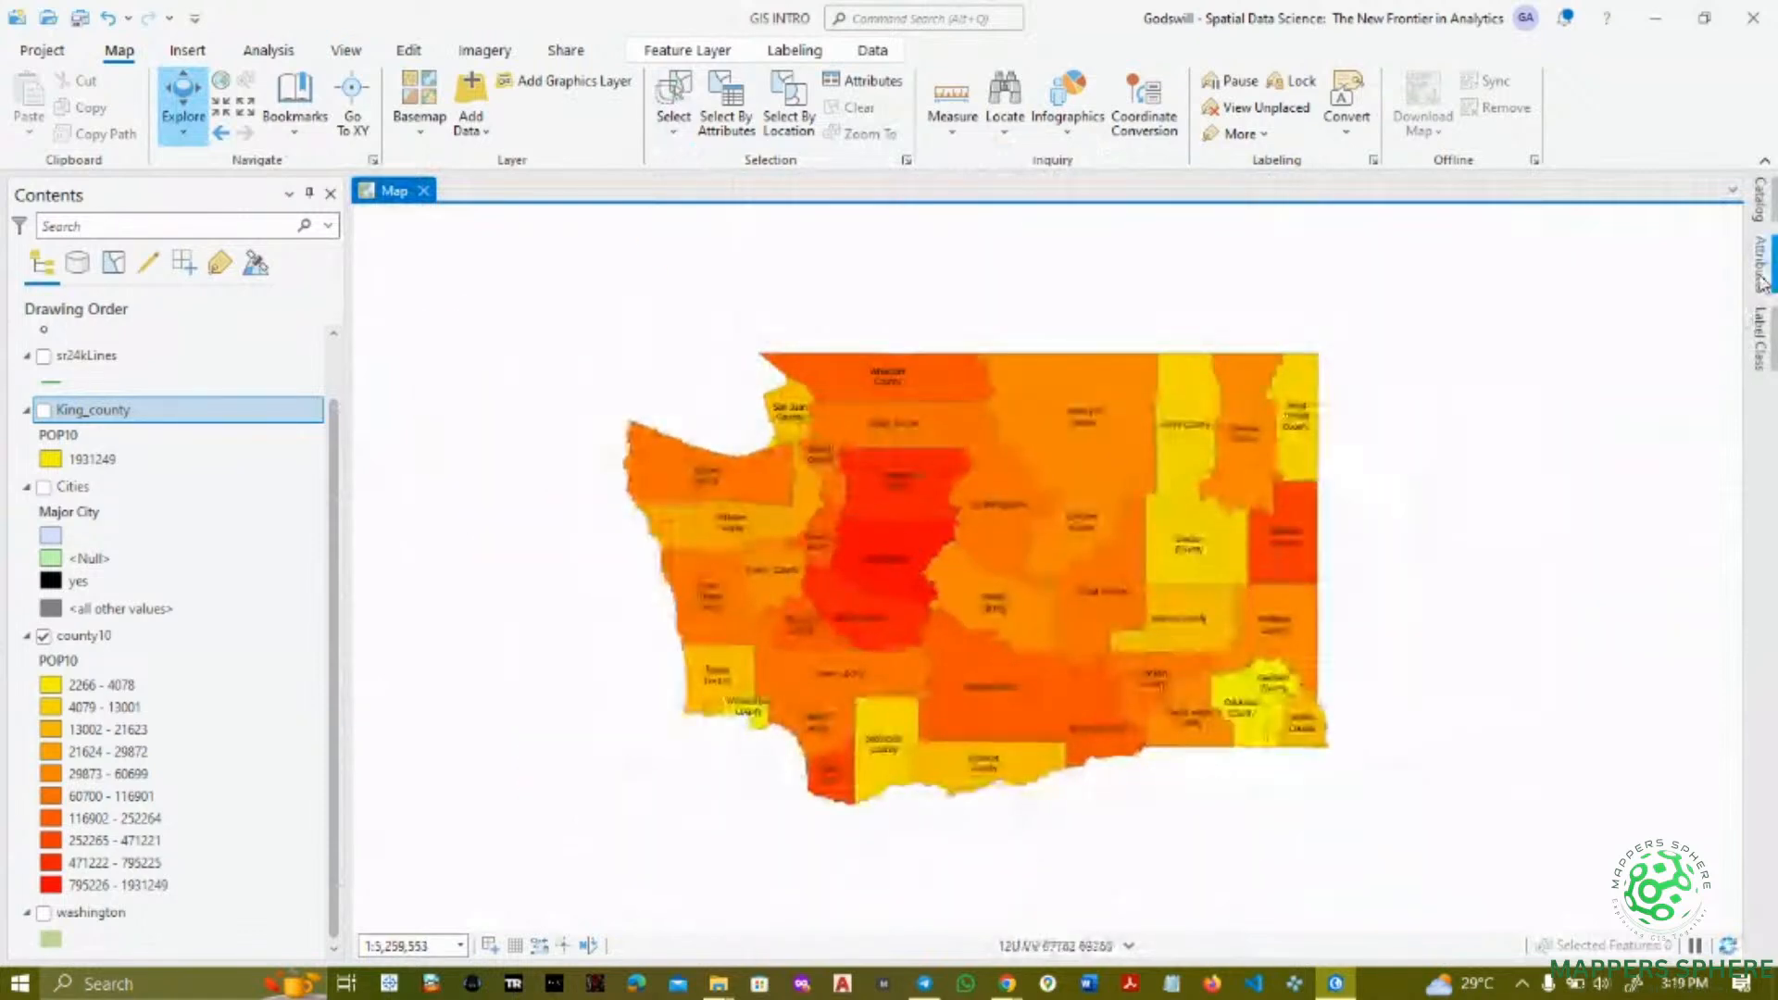
- Collapse the WA_roads, WA_city and WA_dairy folders under Washington_State in the project catalog
{"action": "left_click", "coordinate": [1760, 200]}
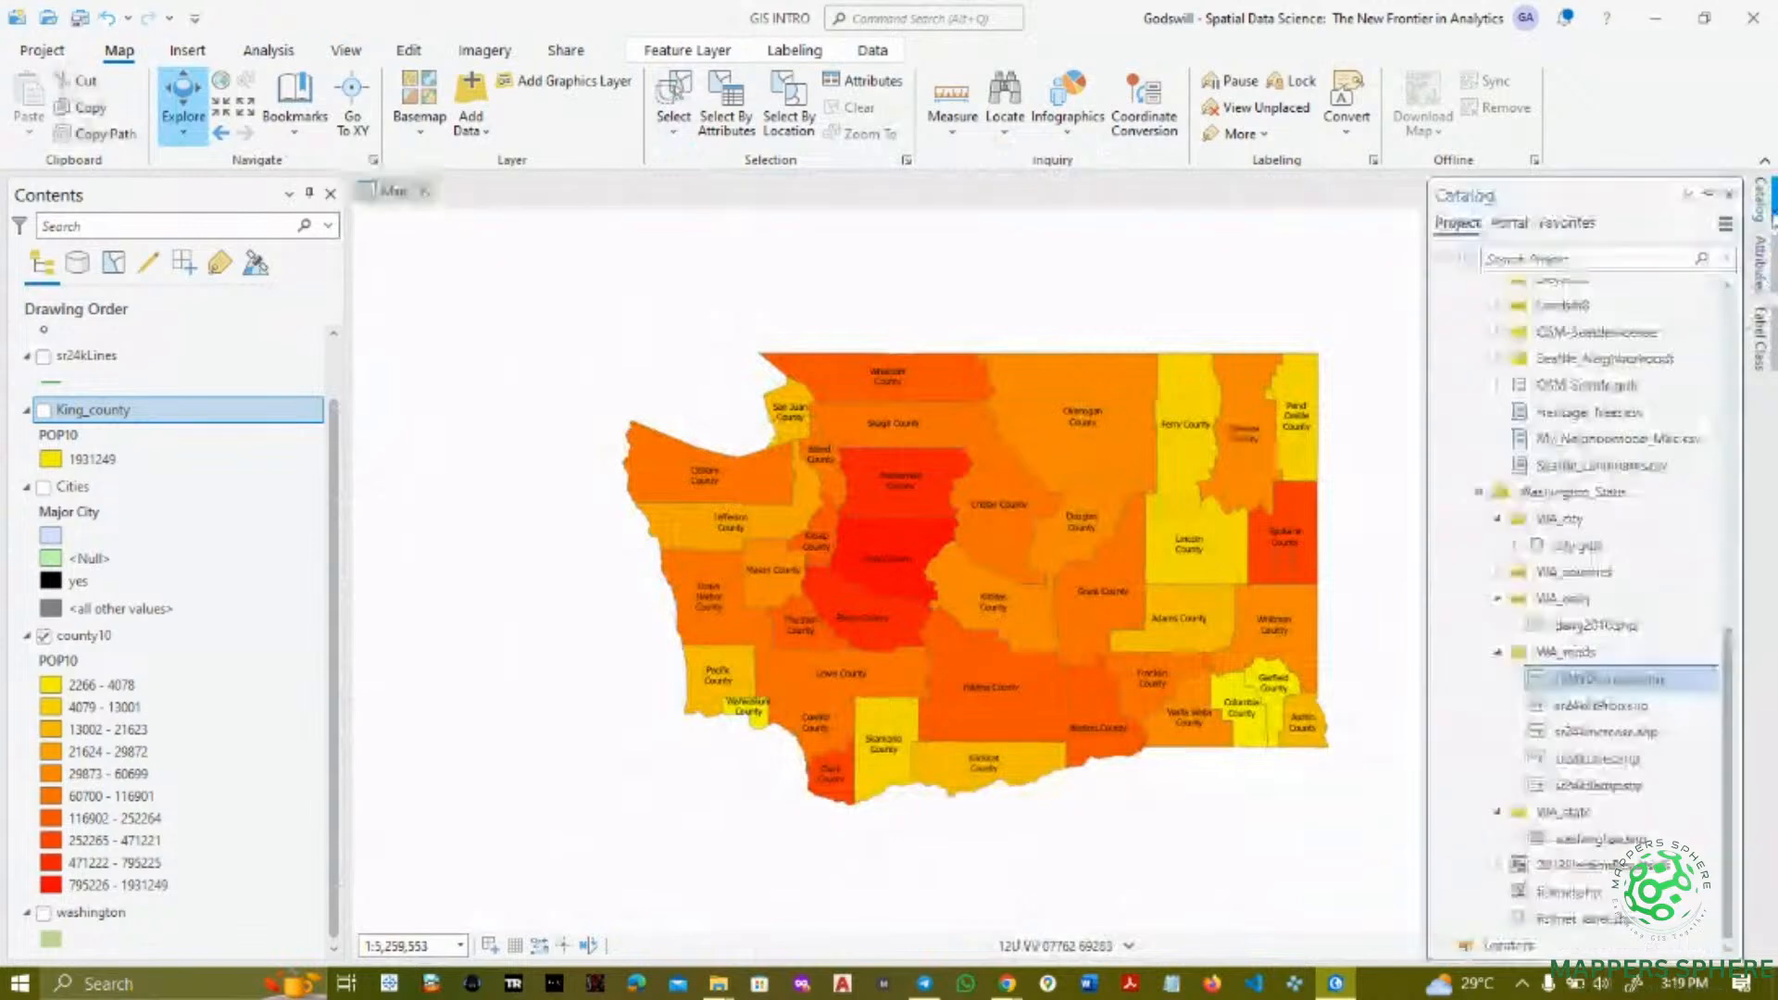
{"action": "left_click", "coordinate": [1496, 652]}
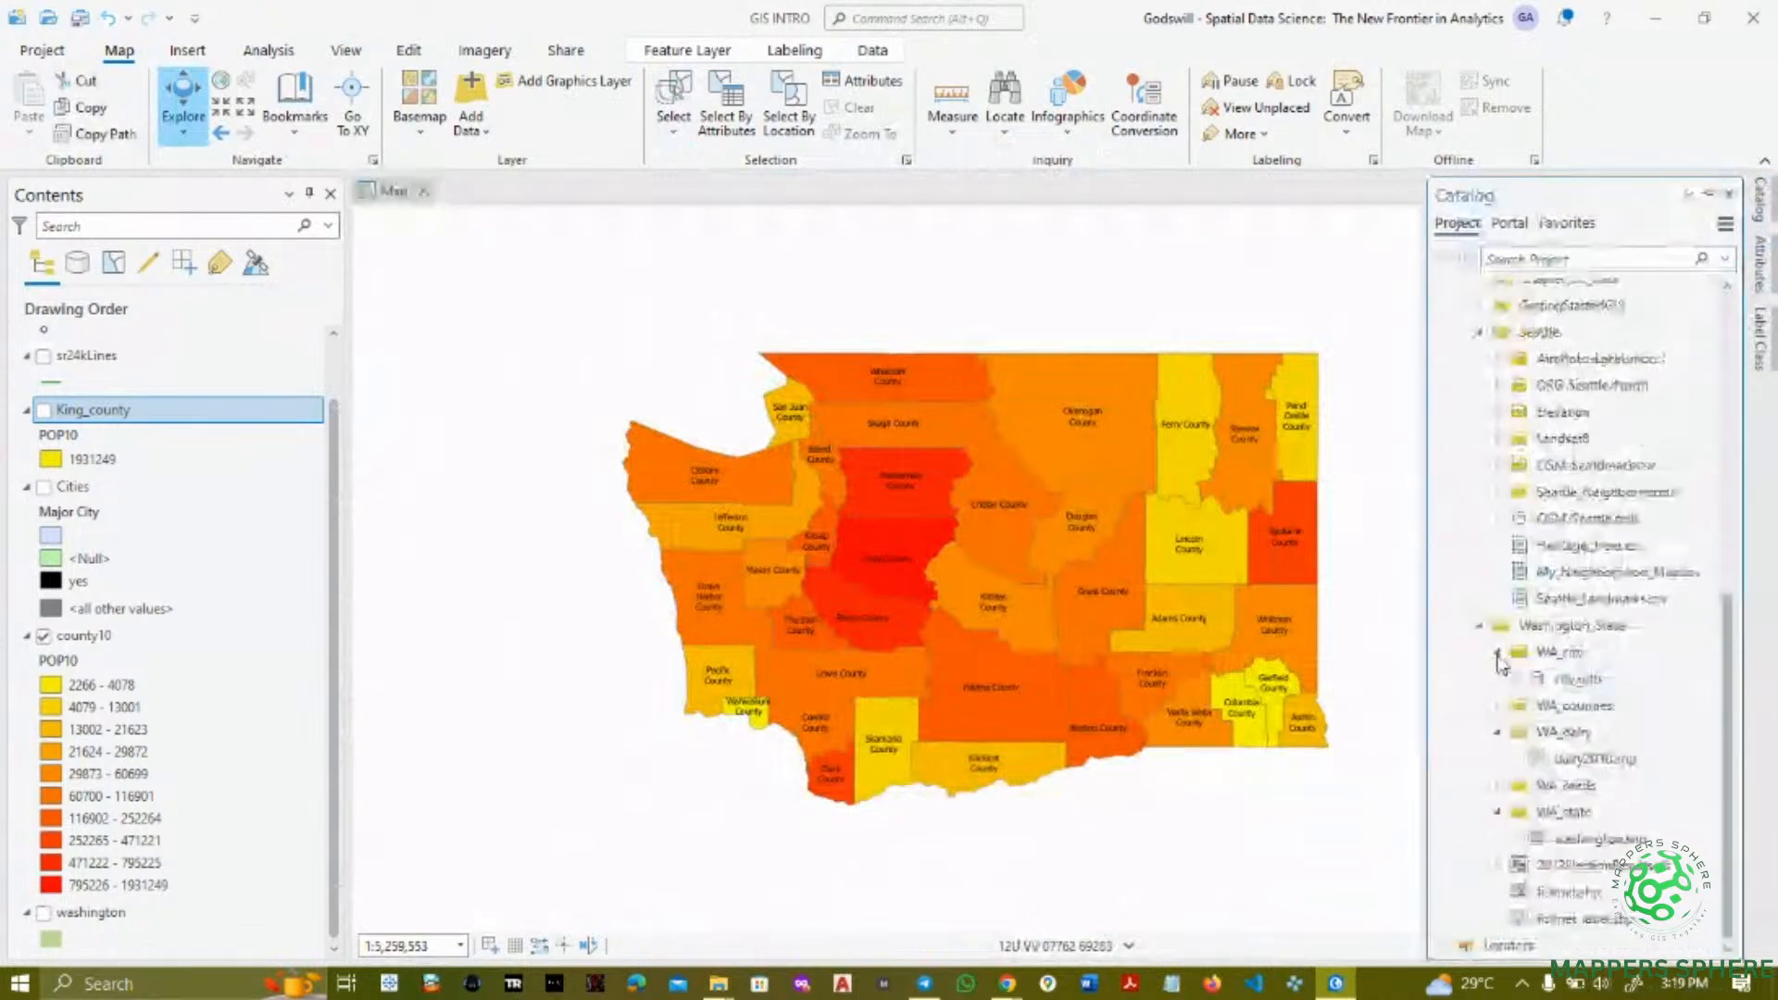
{"action": "left_click", "coordinate": [1497, 683]}
{"action": "left_click", "coordinate": [1496, 731]}
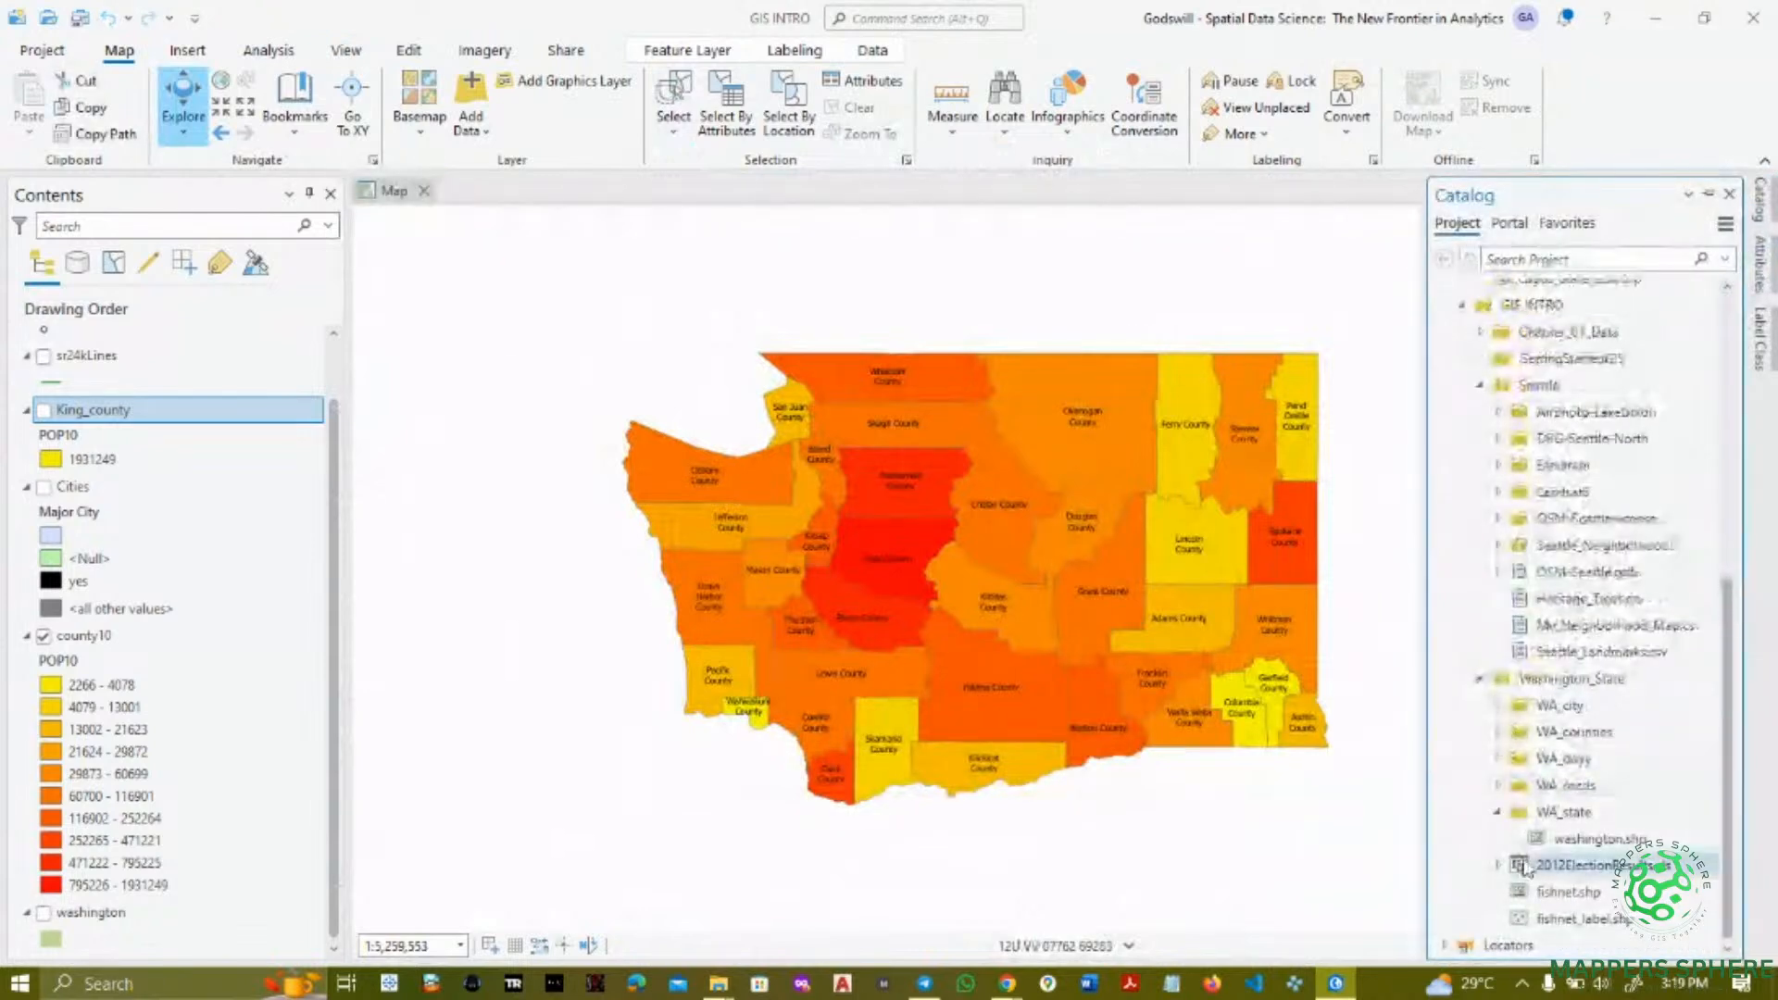
{"action": "left_click", "coordinate": [1568, 819]}
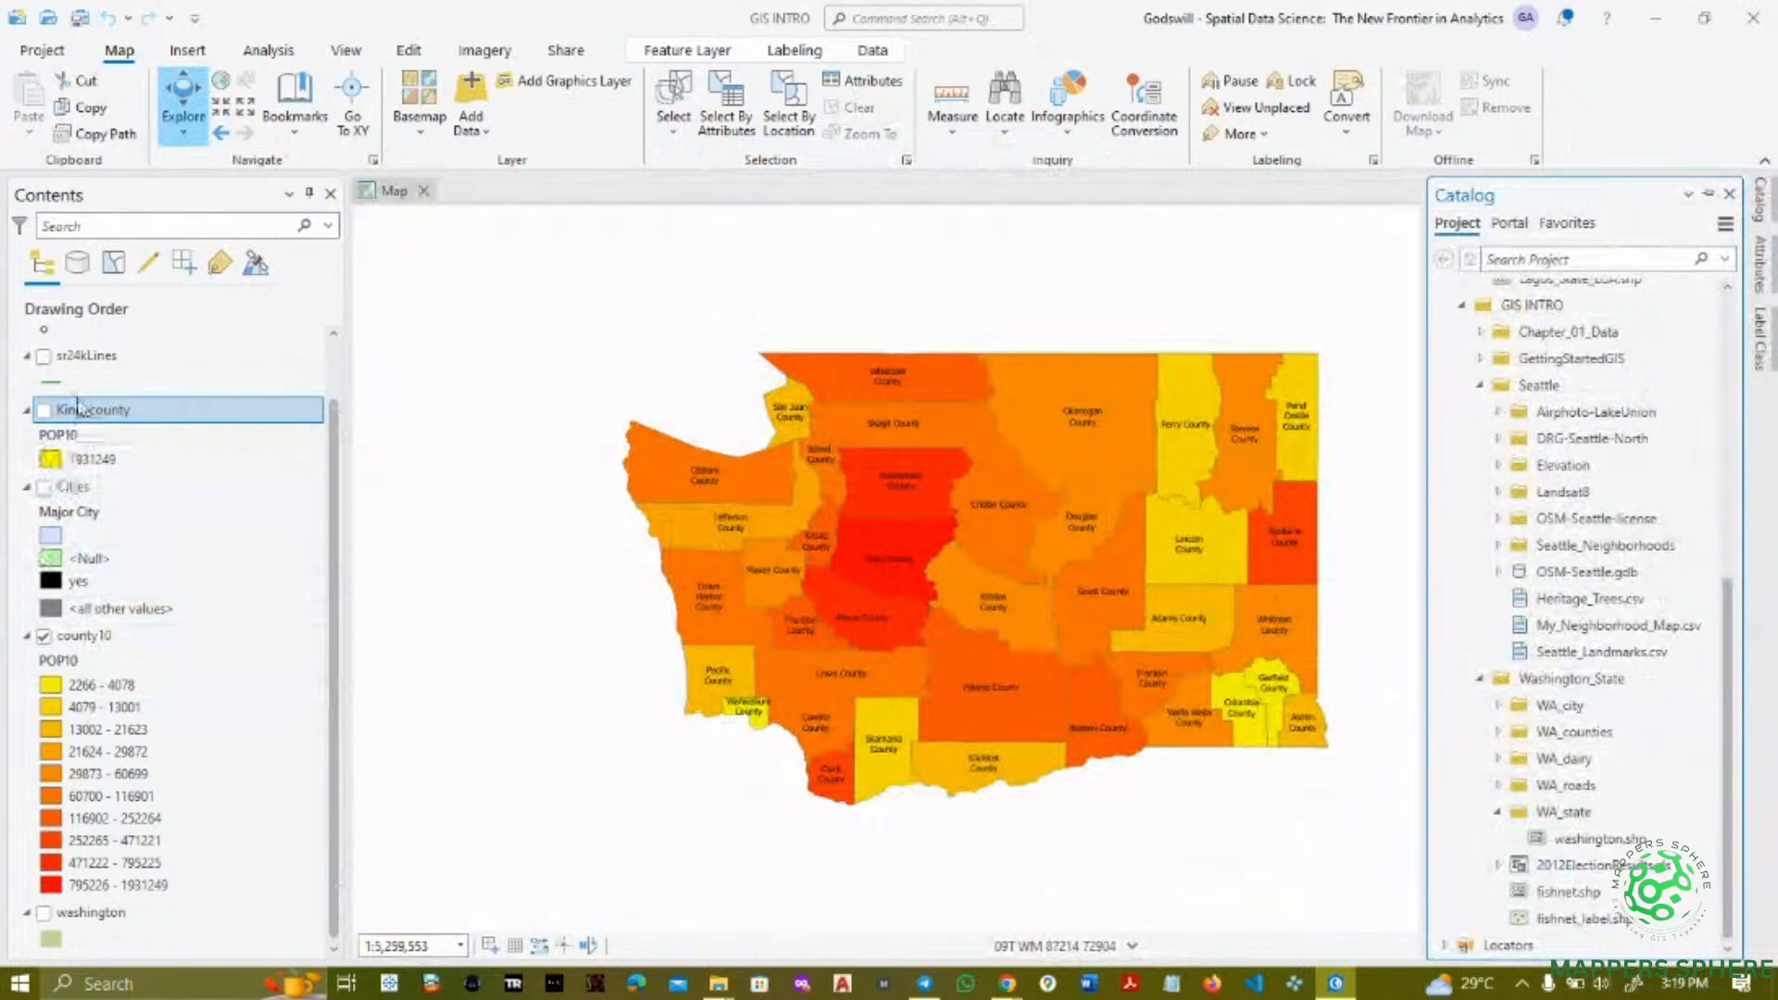
- Move the dairy2010 layer below sr24kLines in the drawing order and turn on its visibility
{"action": "scroll", "coordinate": [79, 415], "scroll_direction": "up", "scroll_amount": 1}
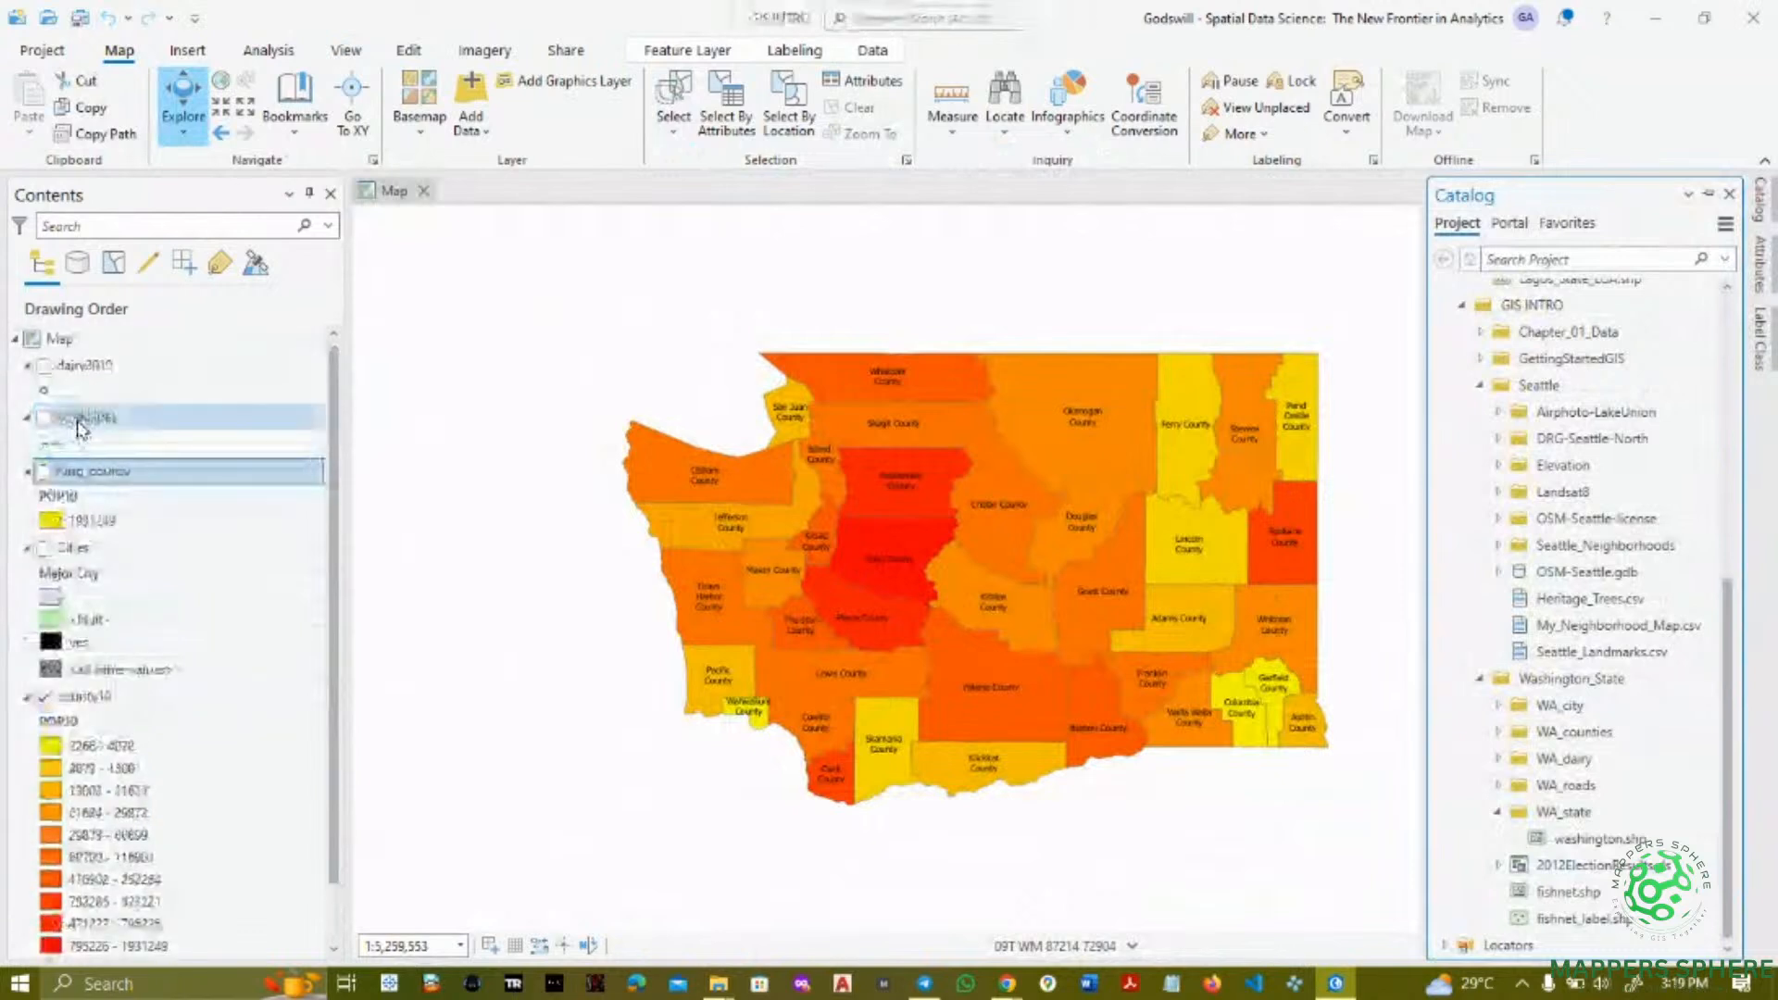
{"action": "left_click_drag", "start_coordinate": [82, 367], "coordinate": [65, 435]}
{"action": "left_click", "coordinate": [45, 421]}
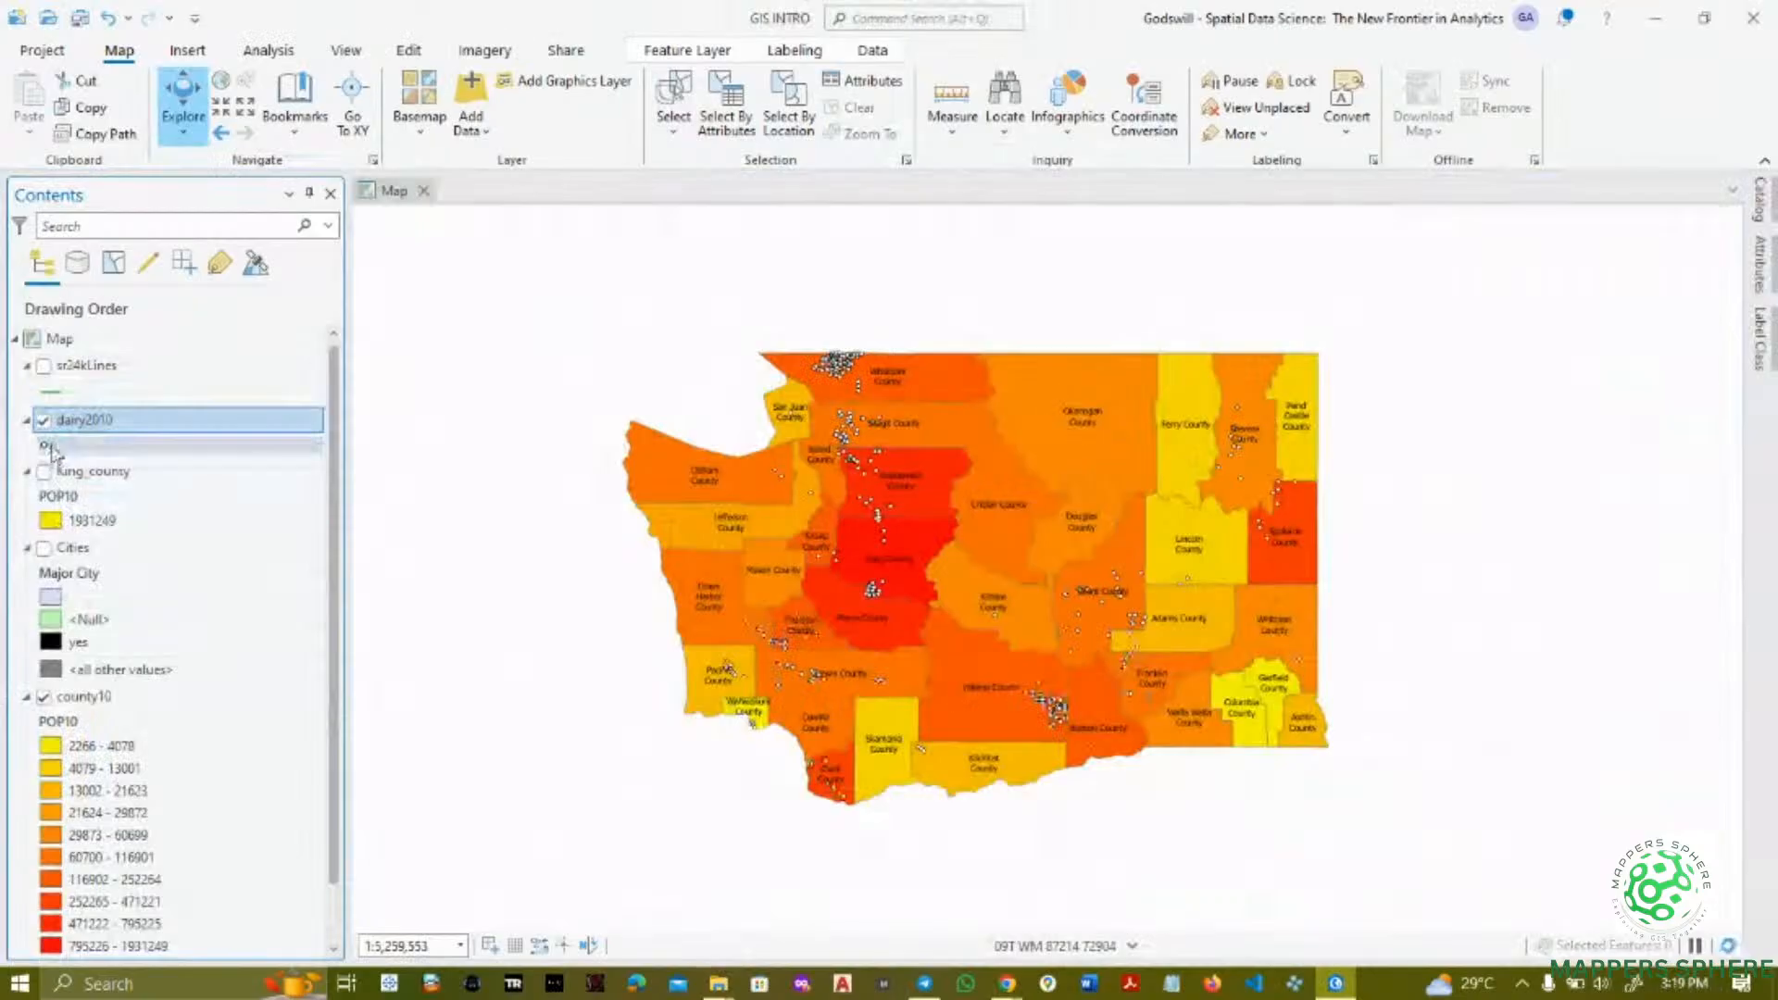
- Move the dairy2010 layer beneath county10 and back up to the top of the drawing order
{"action": "left_click_drag", "start_coordinate": [58, 452], "coordinate": [102, 916]}
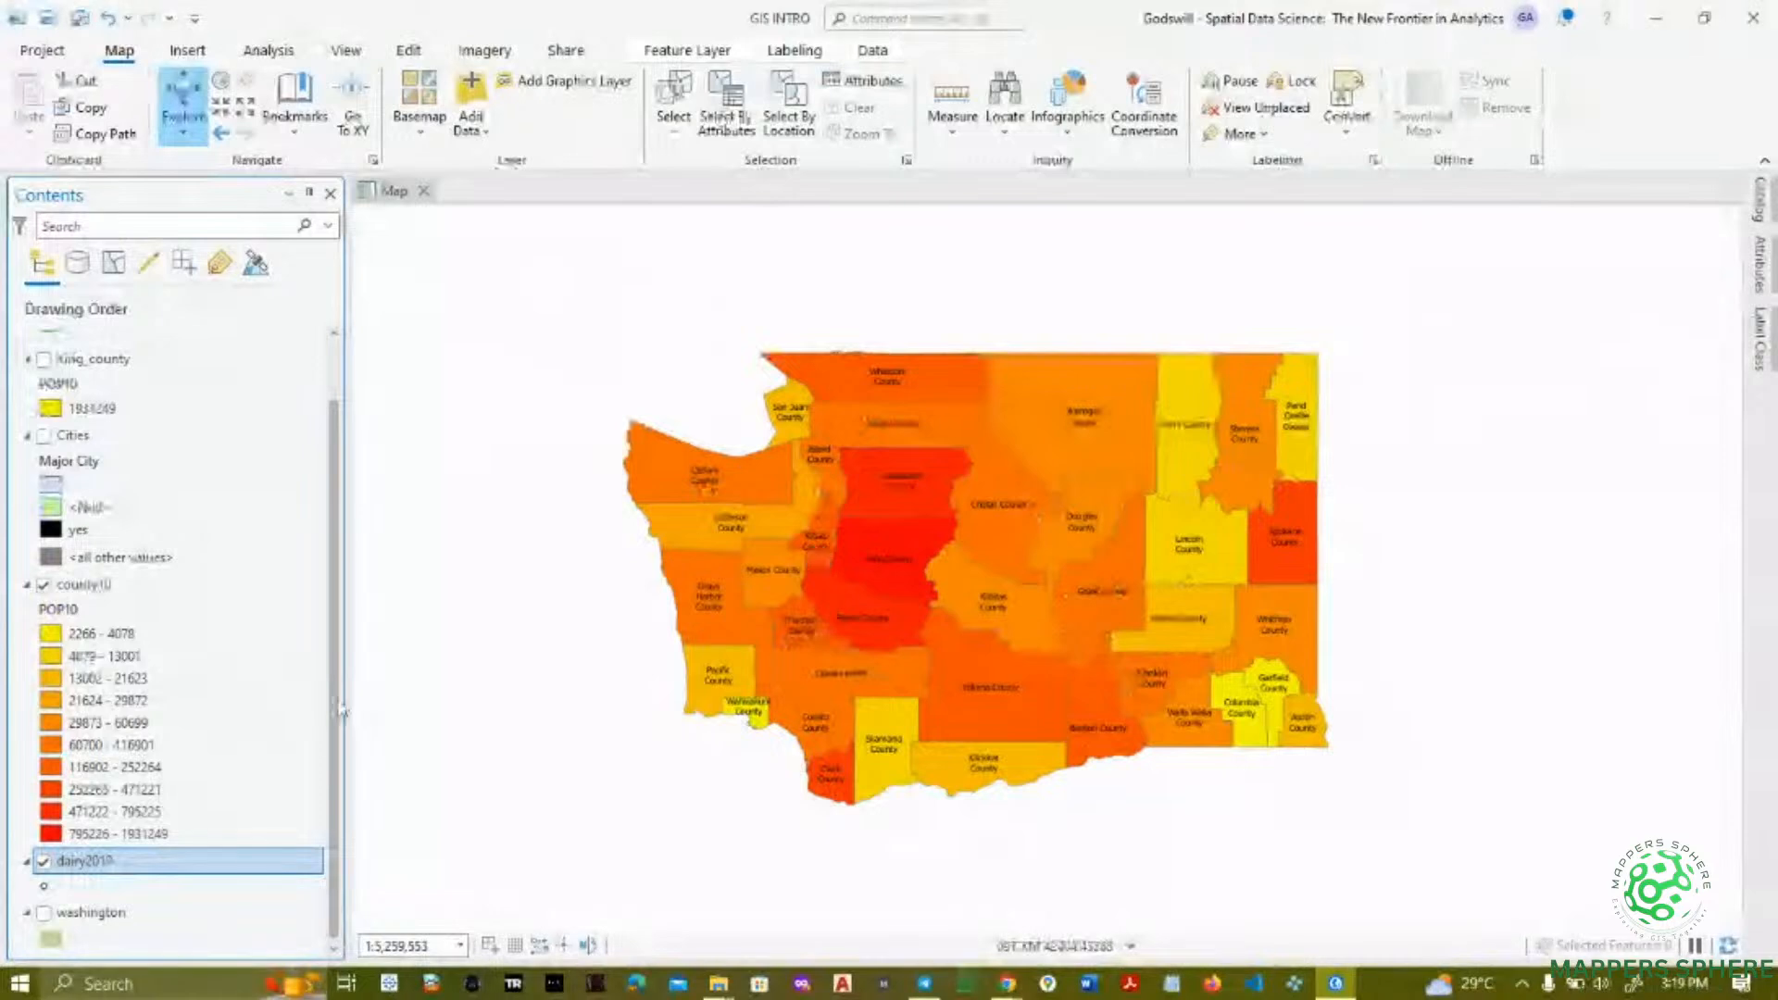
{"action": "mouse_move", "coordinate": [103, 885]}
{"action": "left_mouse_down"}
{"action": "mouse_move", "coordinate": [72, 546]}
{"action": "mouse_move", "coordinate": [75, 302]}
{"action": "mouse_move", "coordinate": [82, 429]}
{"action": "mouse_move", "coordinate": [74, 365]}
{"action": "left_mouse_up"}
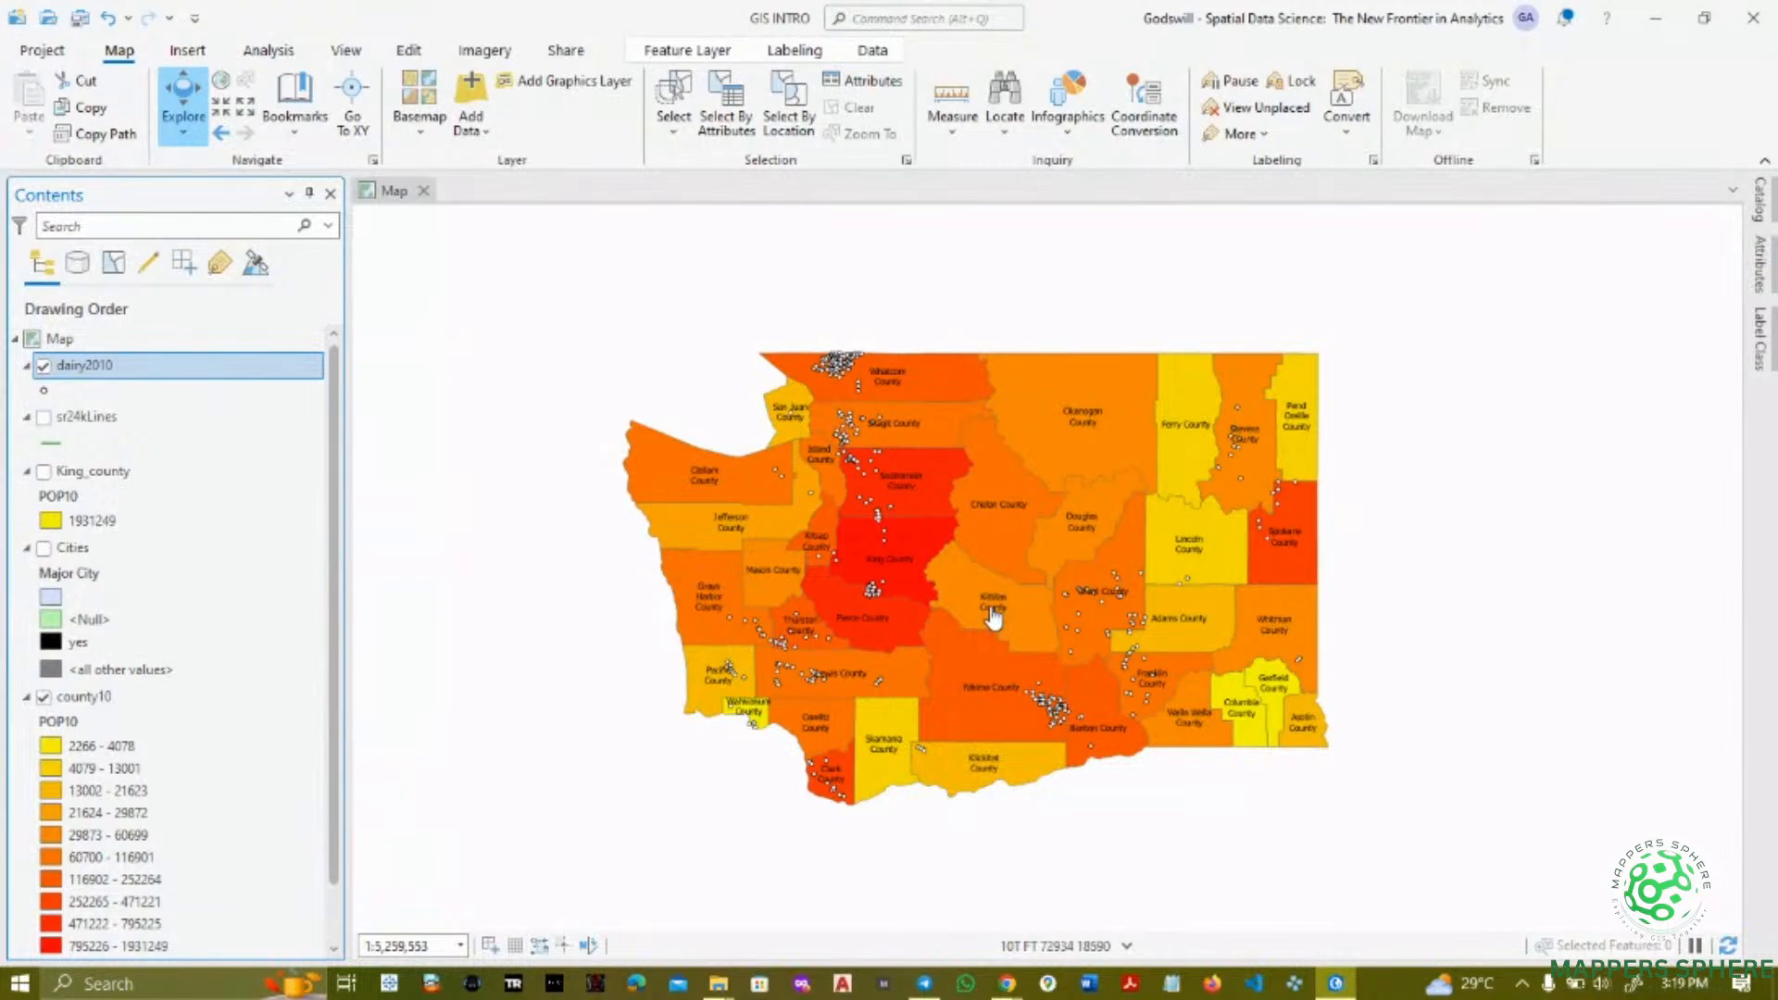
{"action": "scroll", "coordinate": [1007, 532], "scroll_direction": "up", "scroll_amount": 2}
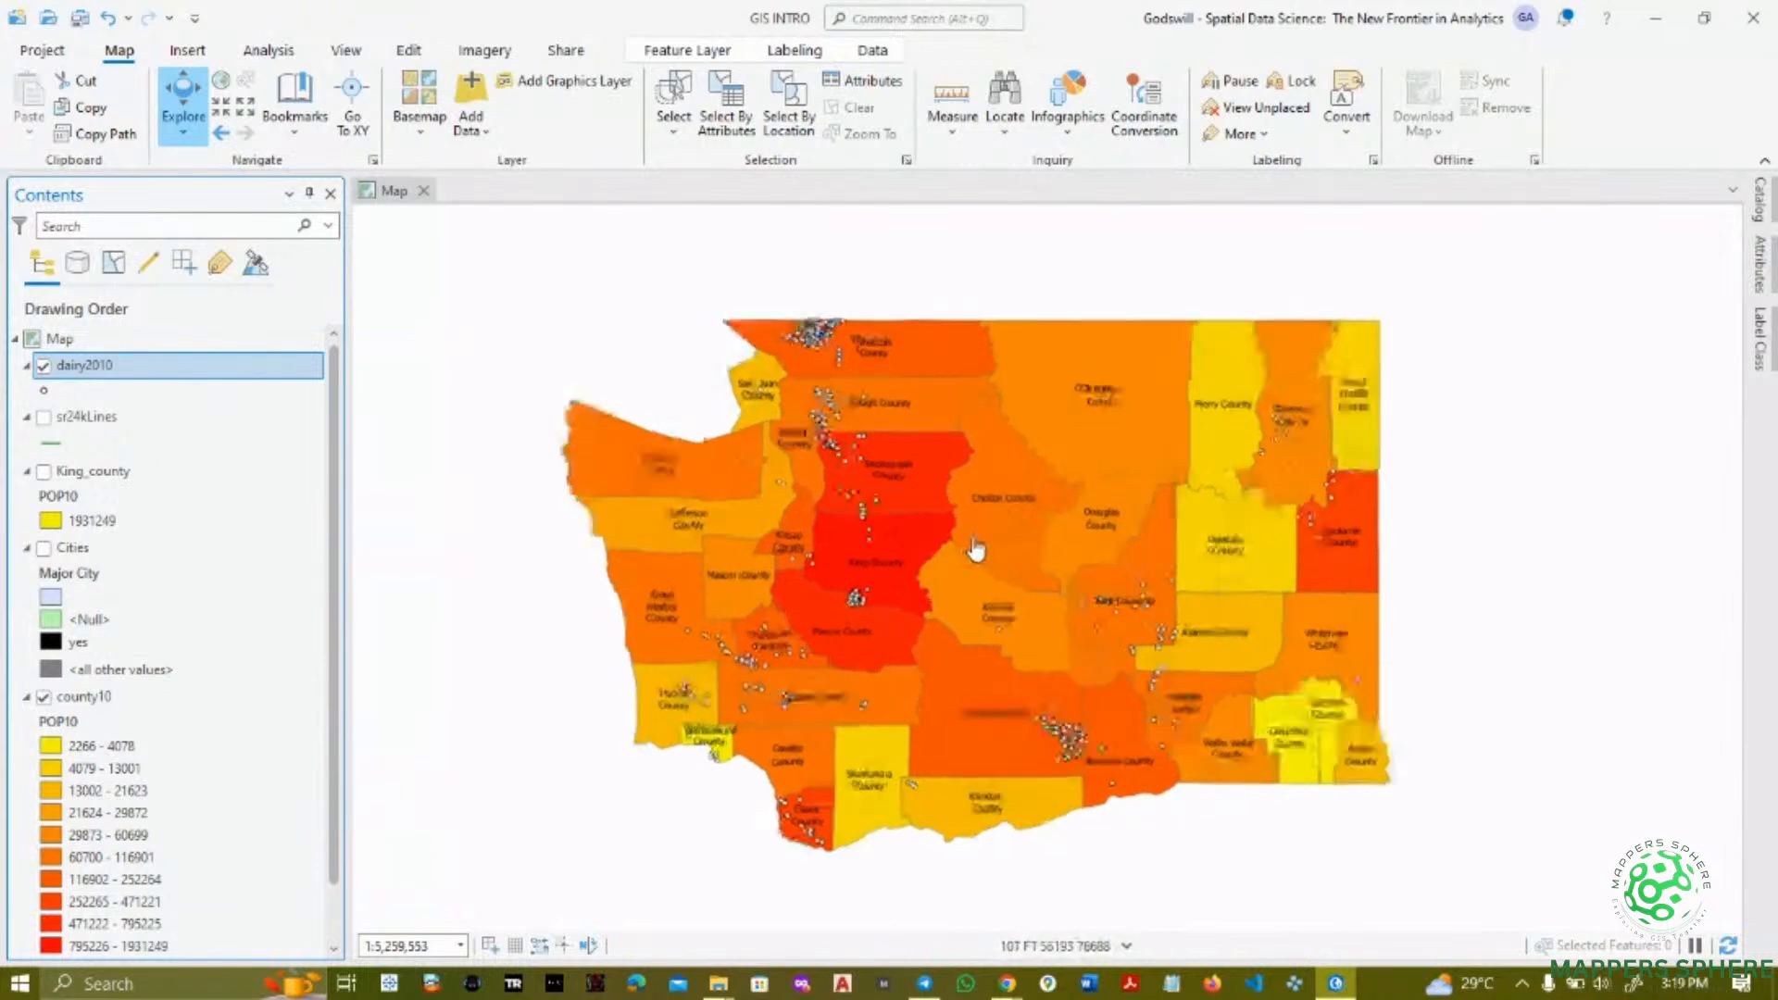
{"action": "scroll", "coordinate": [975, 548], "scroll_direction": "up", "scroll_amount": 3}
{"action": "scroll", "coordinate": [972, 554], "scroll_direction": "down", "scroll_amount": 3}
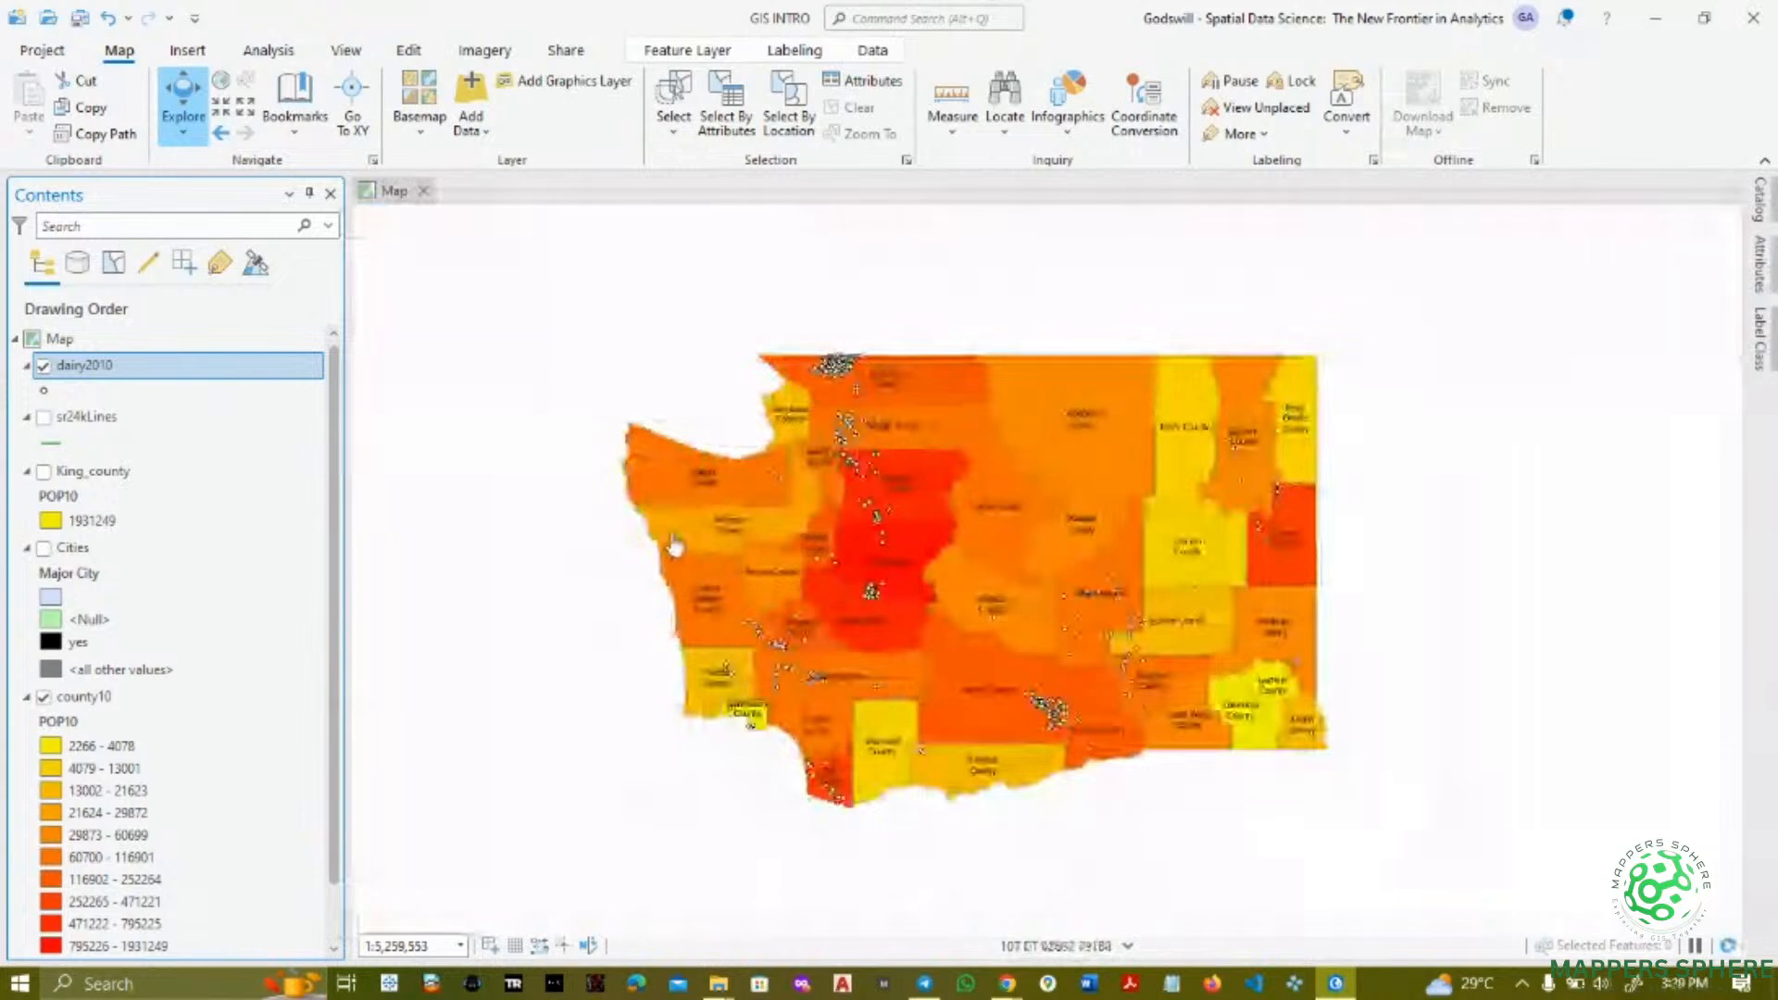
{"action": "scroll", "coordinate": [824, 536], "scroll_direction": "up", "scroll_amount": 2}
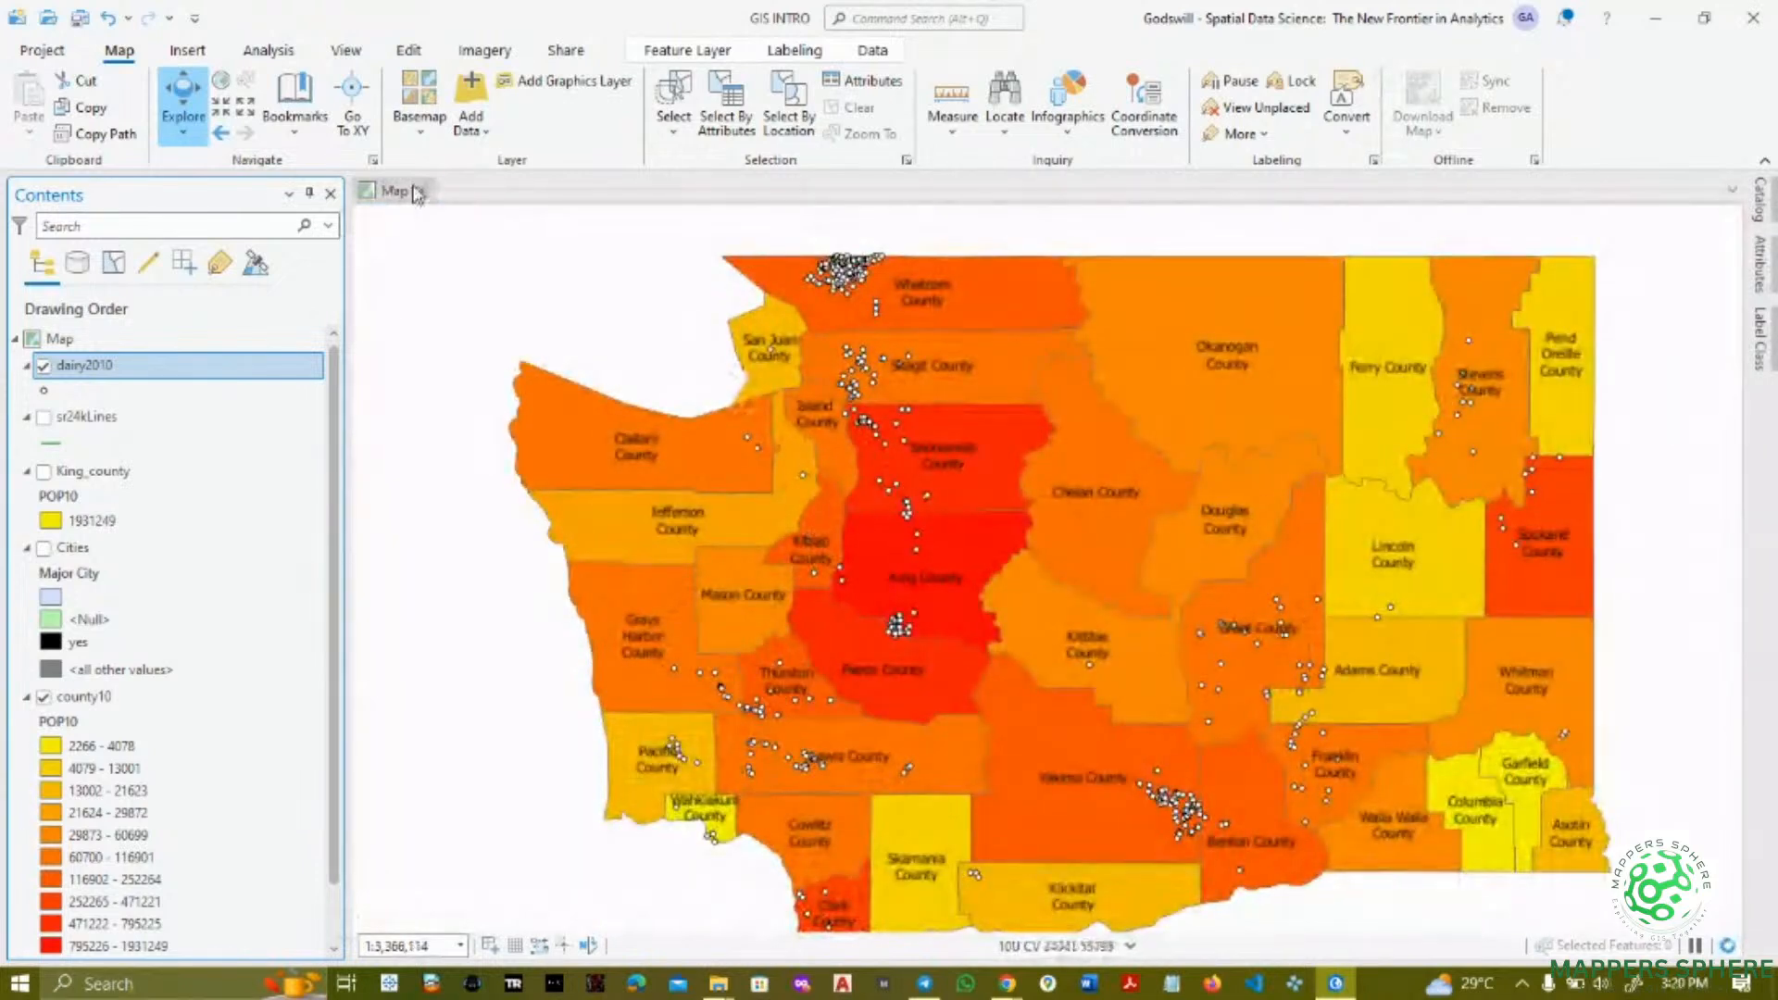
{"action": "left_click", "coordinate": [188, 50]}
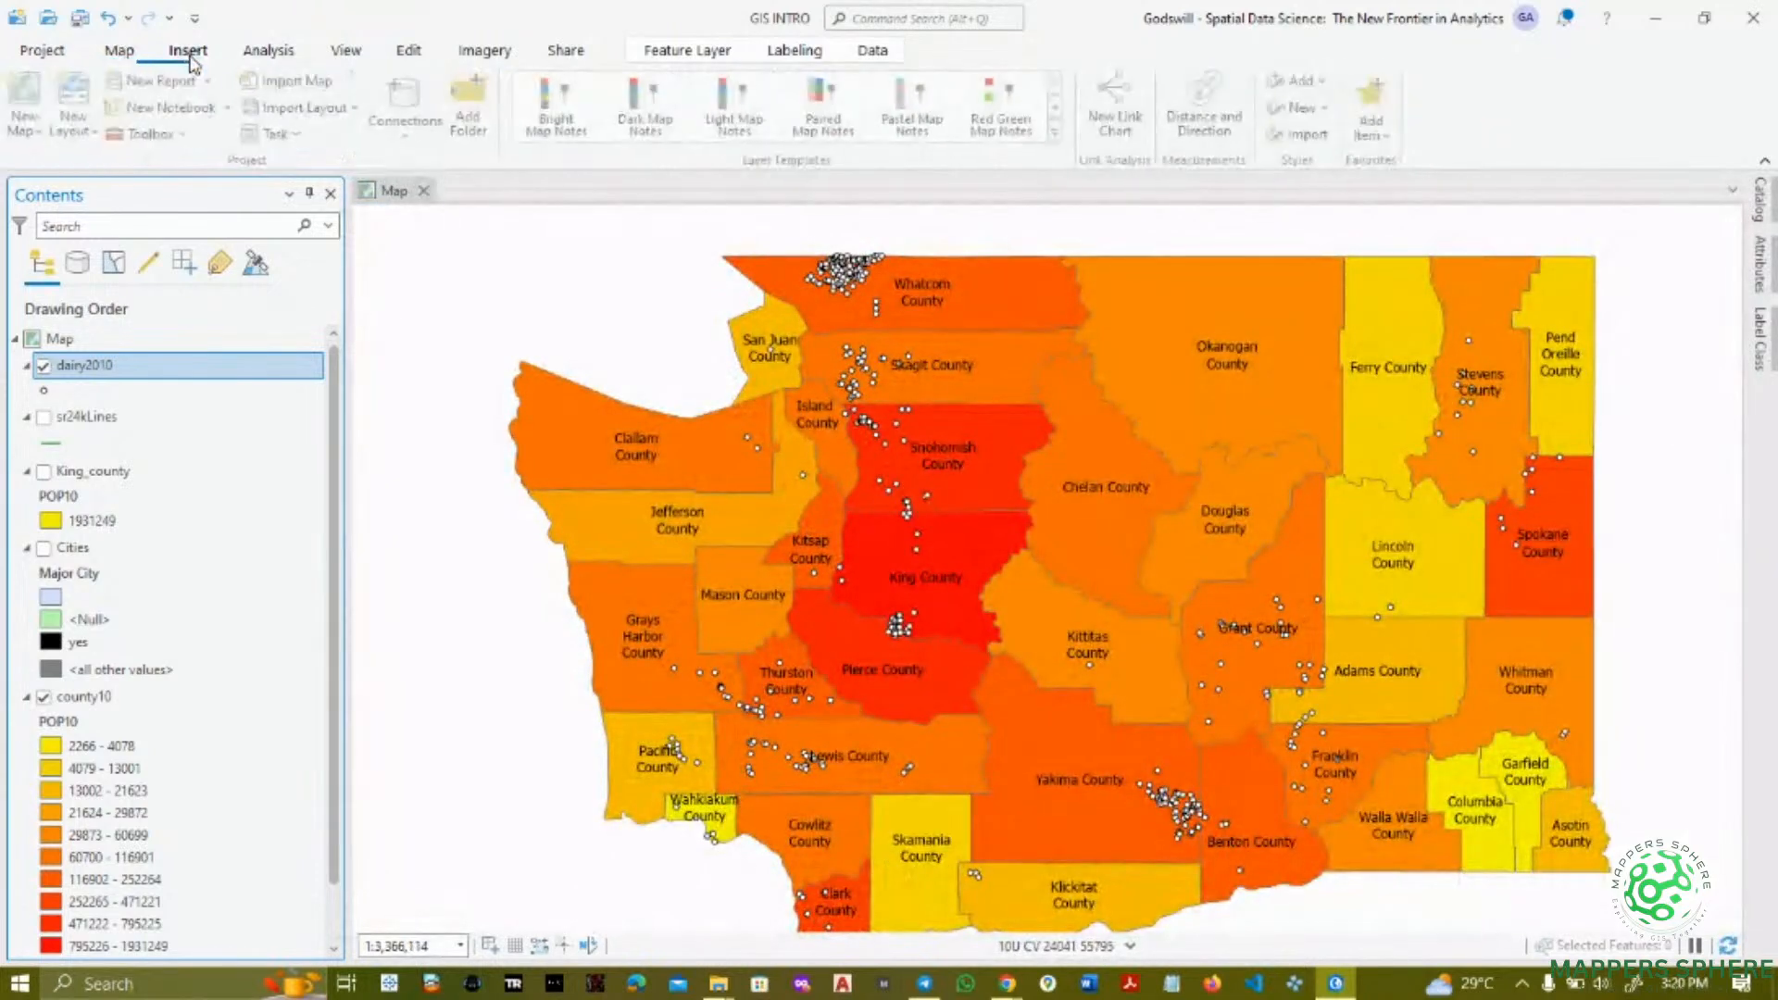
{"action": "left_click", "coordinate": [347, 51]}
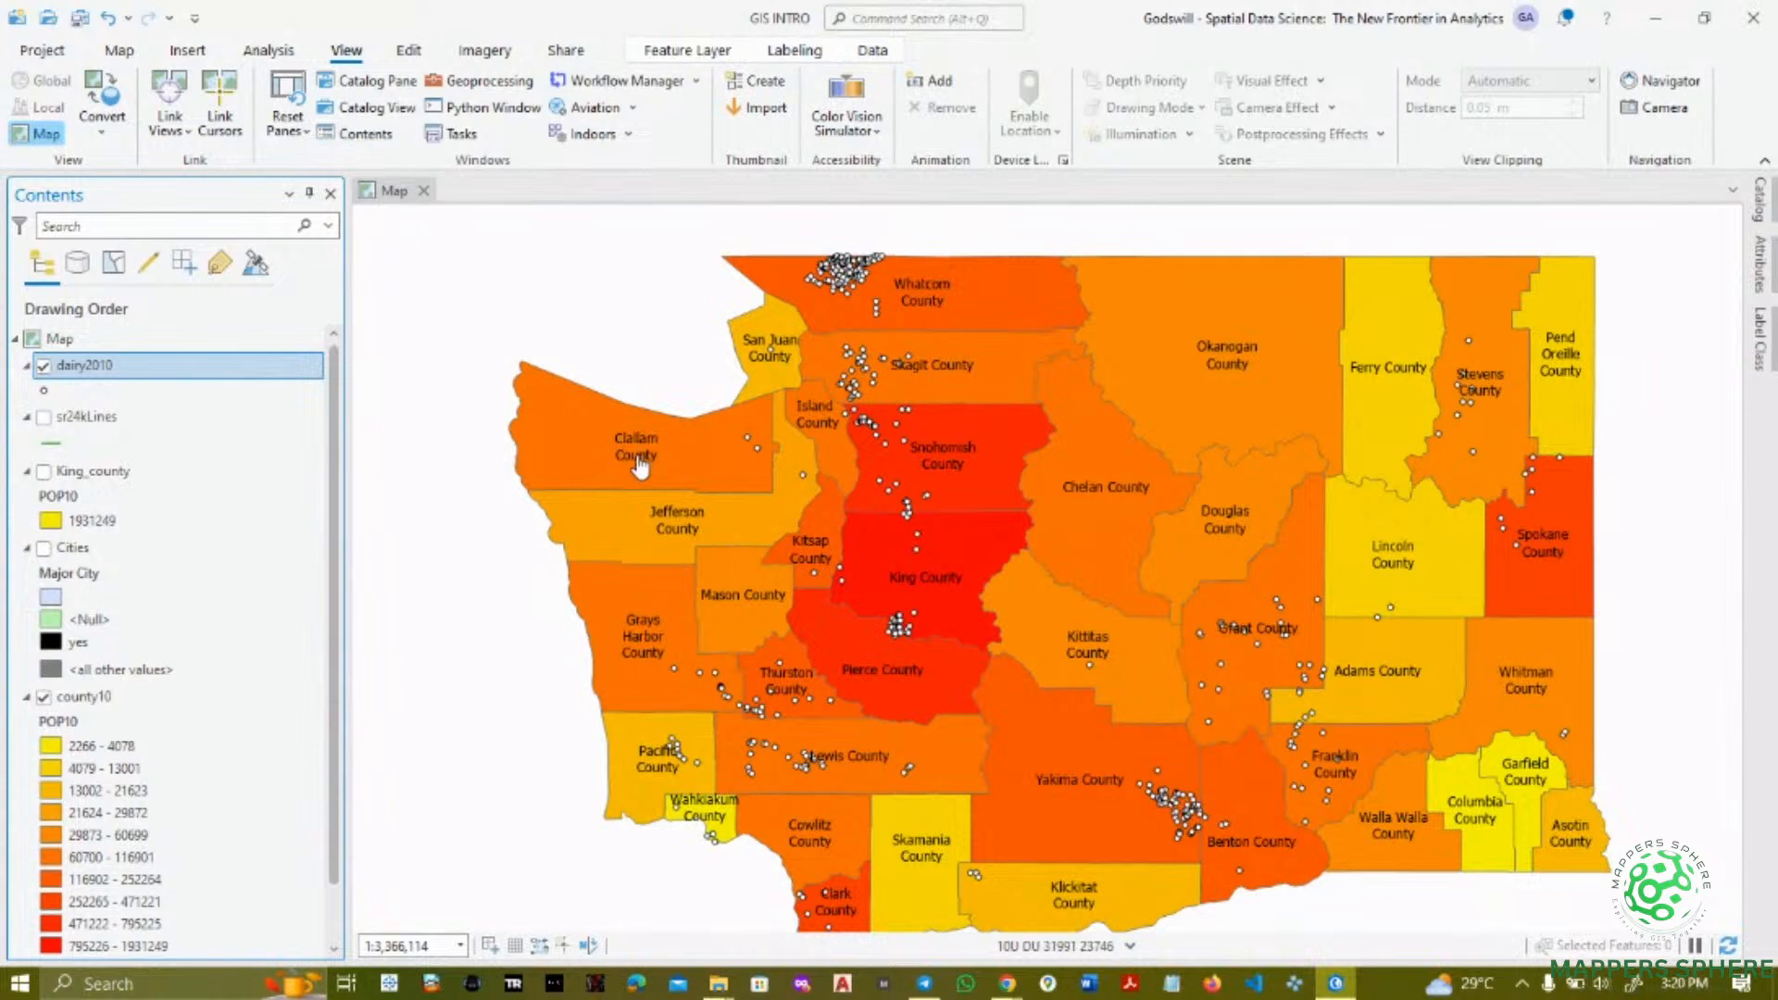